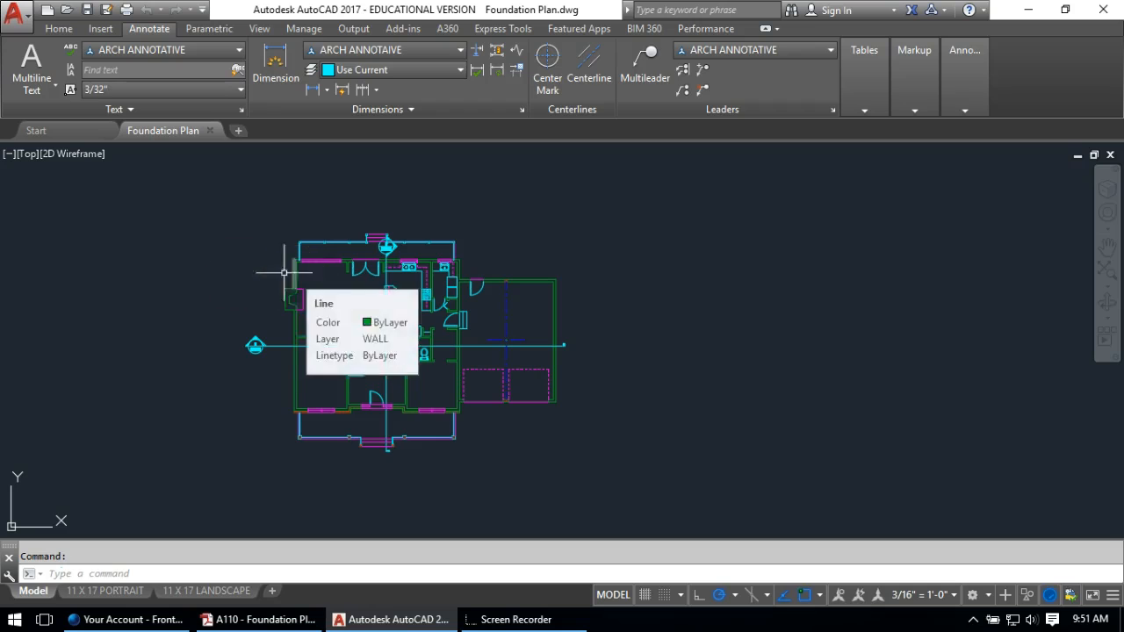
Window-select the hexagon '1' tag on the other foundation plan for copying and pick its base point
{"action": "scroll", "coordinate": [430, 288], "scroll_direction": "down", "scroll_amount": 4}
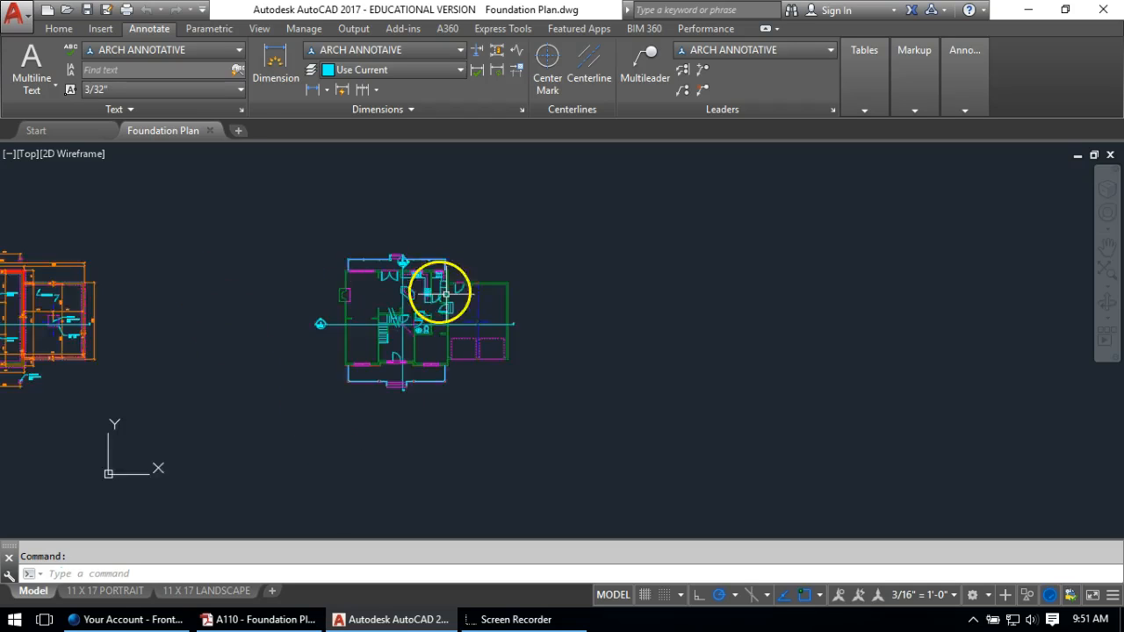
{"action": "middle_click_drag", "start_coordinate": [222, 280], "coordinate": [462, 282]}
{"action": "scroll", "coordinate": [348, 322], "scroll_direction": "up", "scroll_amount": 6}
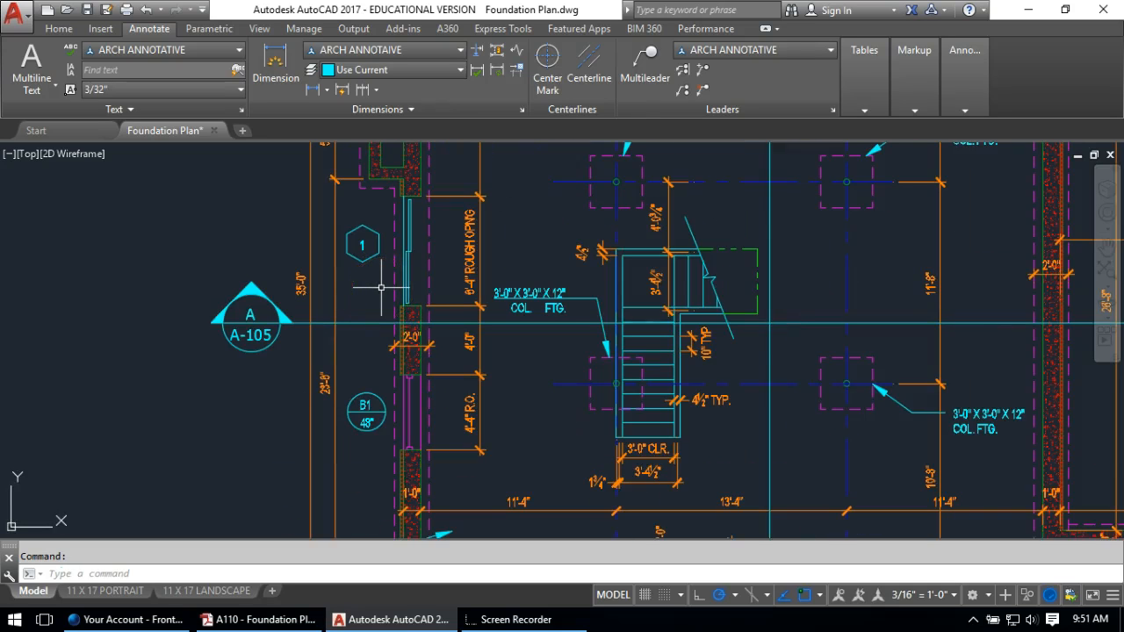
{"action": "scroll", "coordinate": [366, 233], "scroll_direction": "up", "scroll_amount": 4}
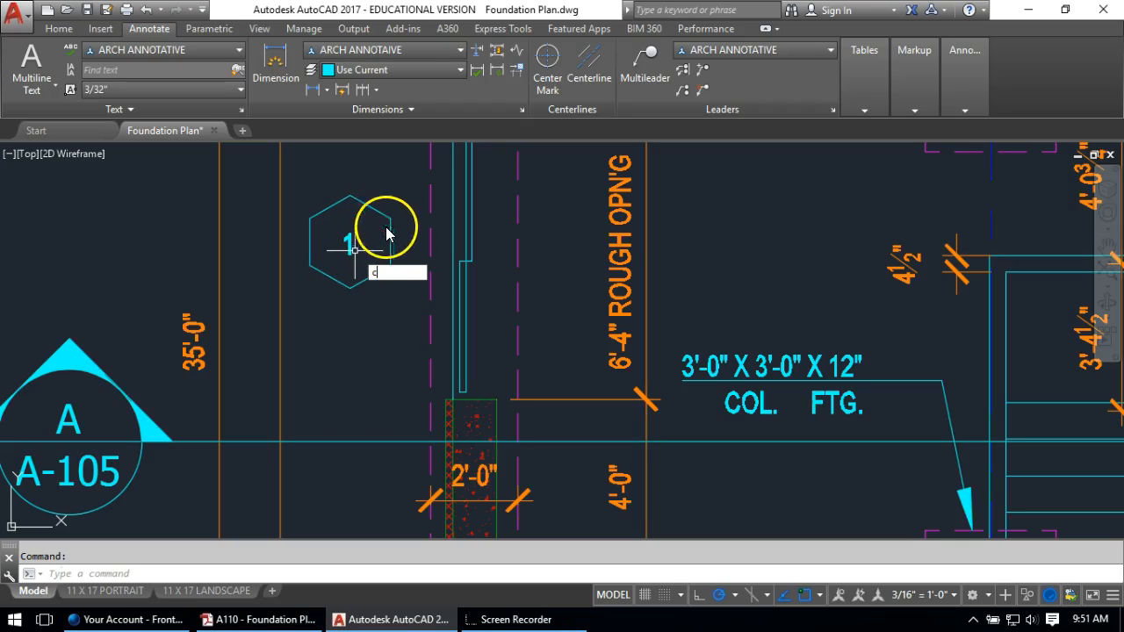
{"action": "type", "text": "o"}
{"action": "key", "text": "Return"}
{"action": "left_click", "coordinate": [389, 176]}
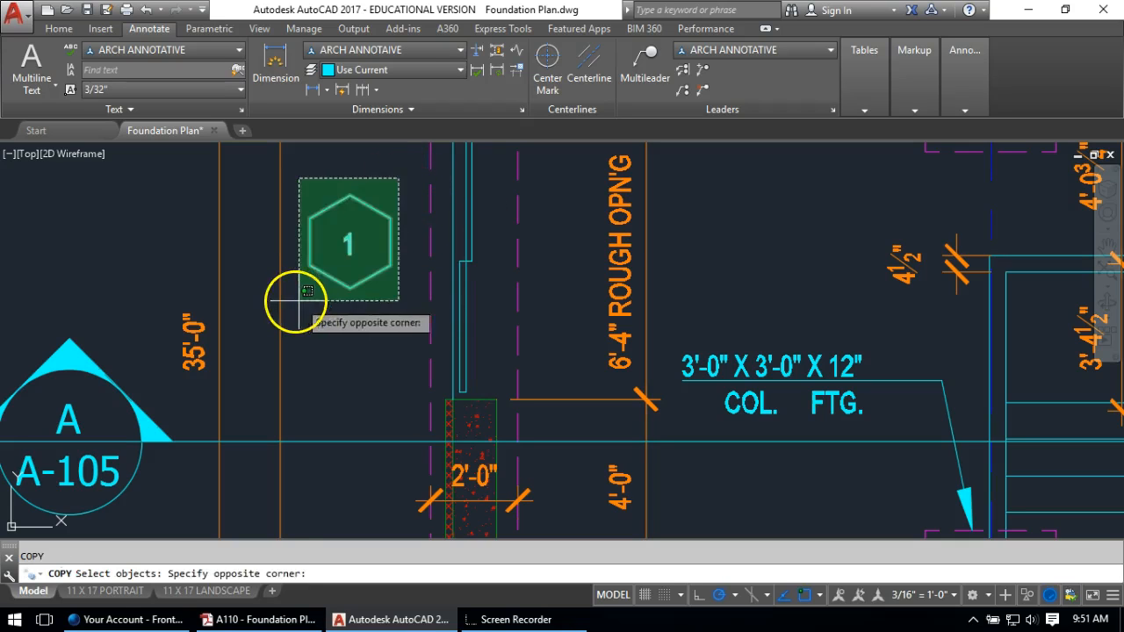
{"action": "left_click", "coordinate": [289, 313]}
{"action": "key", "text": "Return"}
{"action": "left_click", "coordinate": [342, 253]}
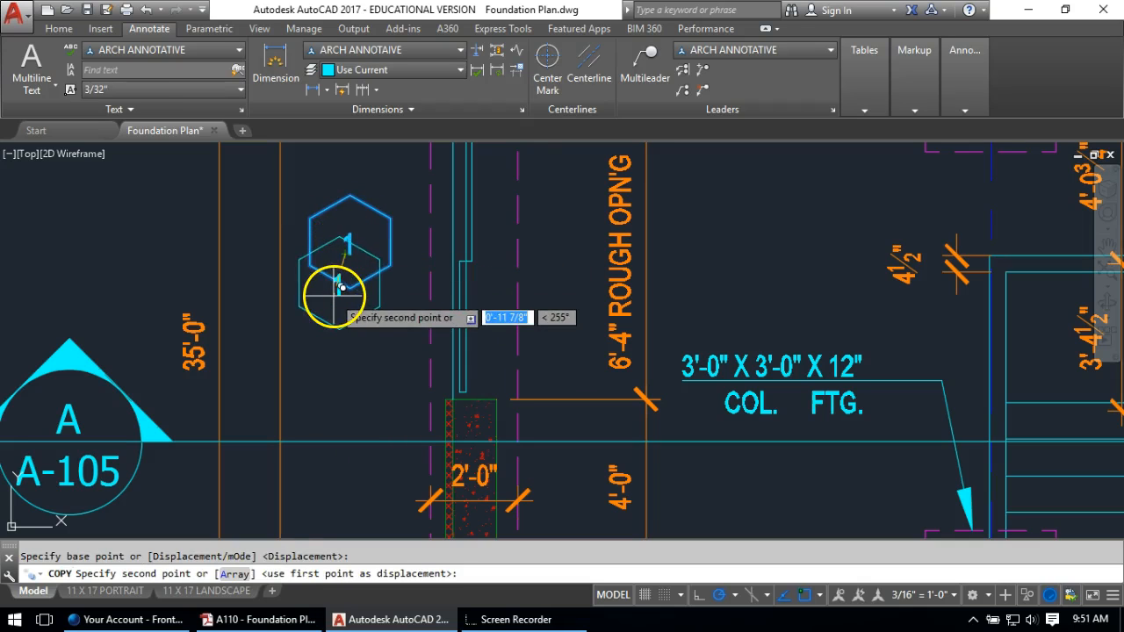
Place the copied '1' tag at the bottom doorway of the new plan
{"action": "scroll", "coordinate": [339, 269], "scroll_direction": "down", "scroll_amount": 6}
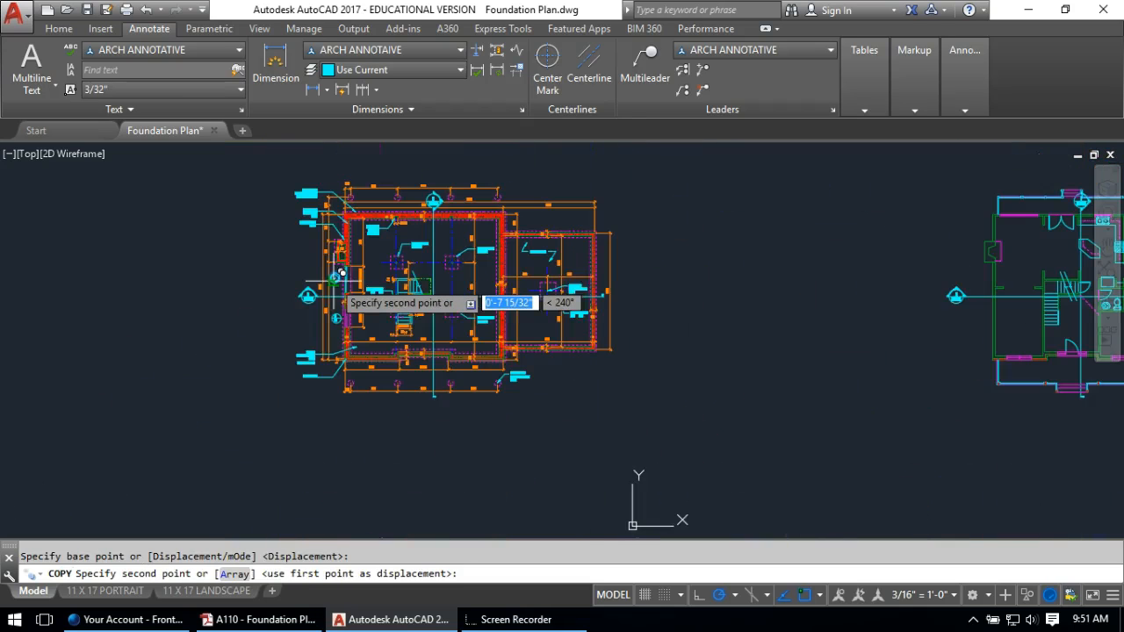
{"action": "scroll", "coordinate": [615, 296], "scroll_direction": "up", "scroll_amount": 8}
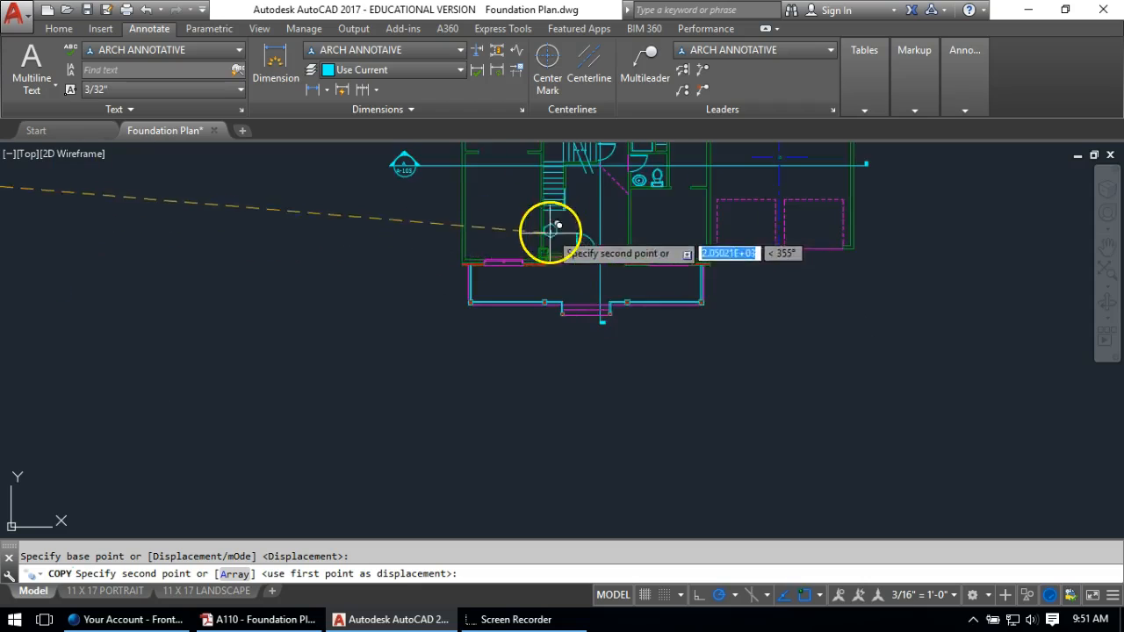
{"action": "scroll", "coordinate": [612, 235], "scroll_direction": "down", "scroll_amount": 5}
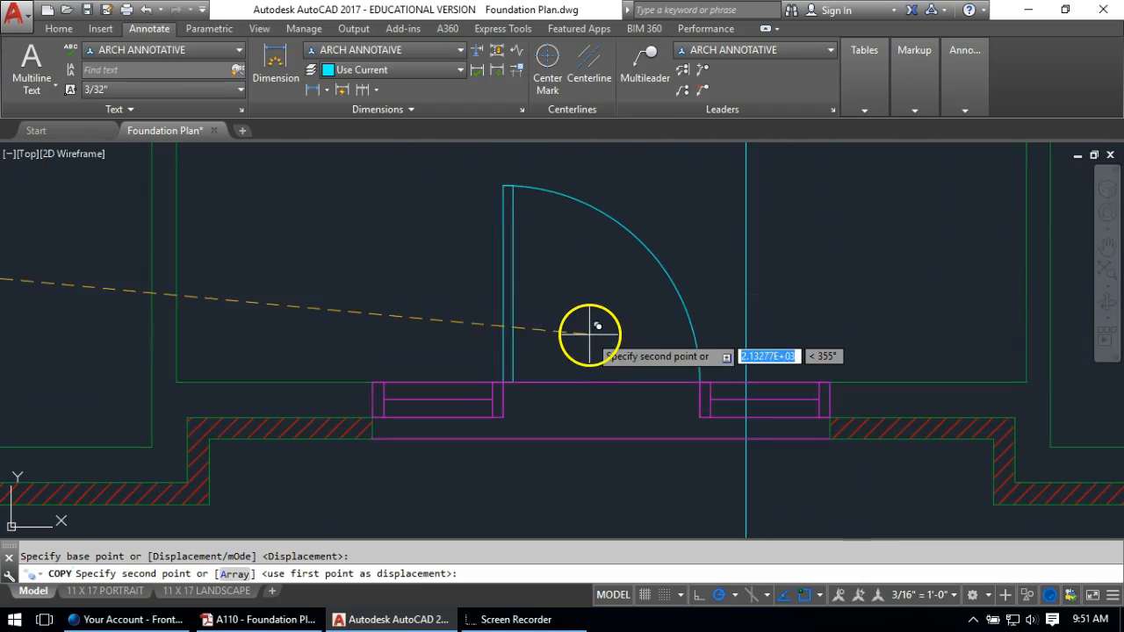
{"action": "left_click", "coordinate": [586, 314]}
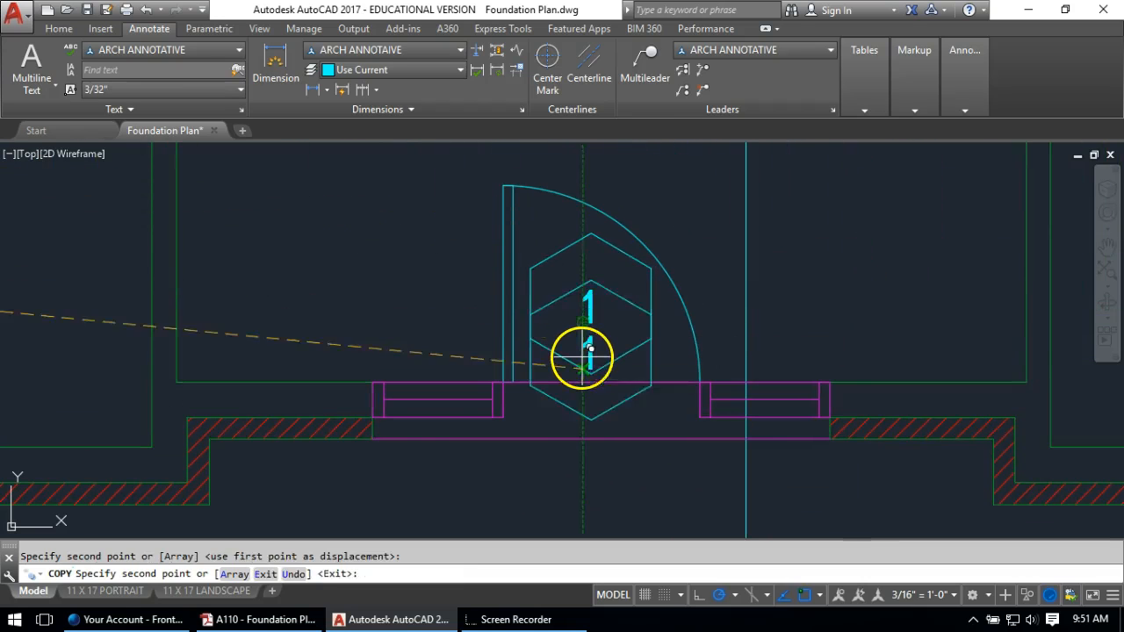
{"action": "key", "text": "Return"}
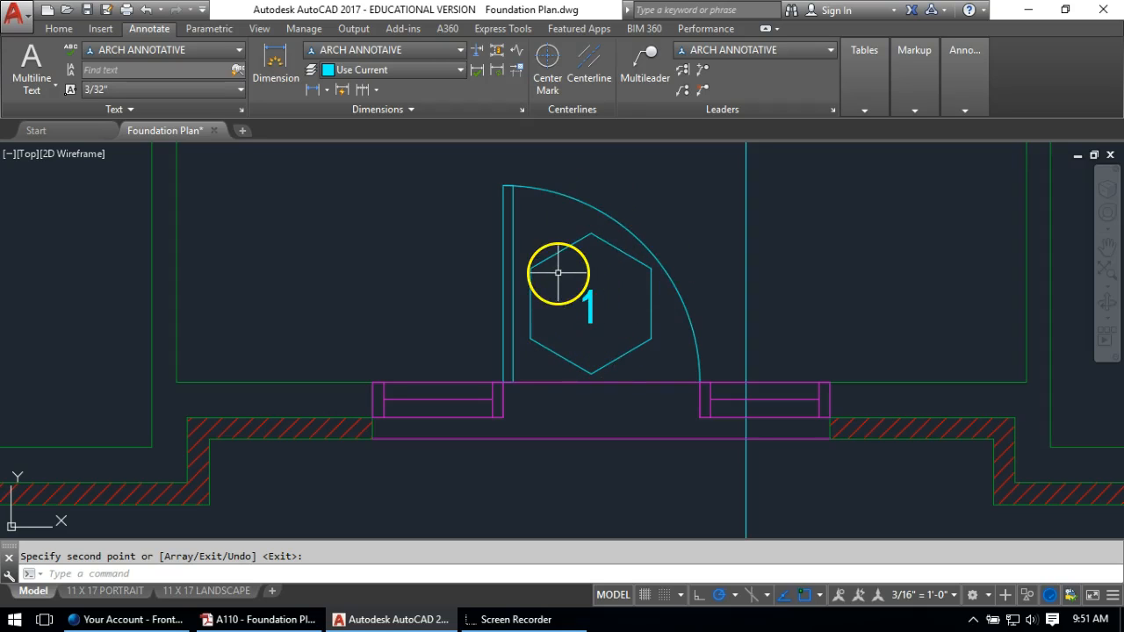
Draw a horizontal line across the hexagon between its left and right corners
{"action": "left_click", "coordinate": [603, 311]}
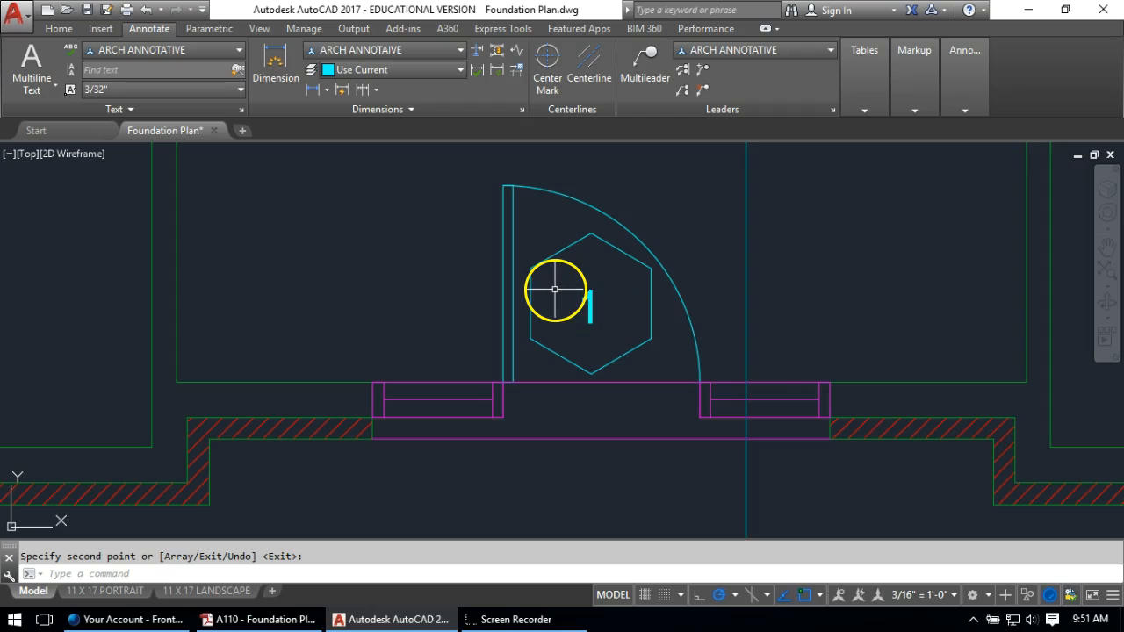
{"action": "type", "text": "l"}
{"action": "key", "text": "Return"}
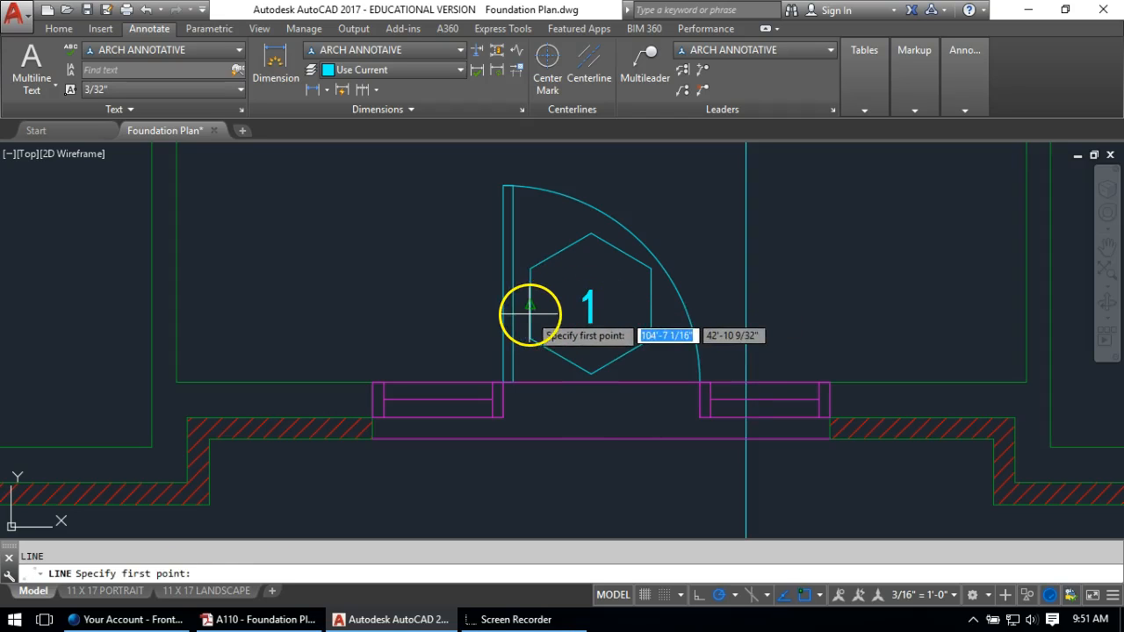
{"action": "left_click", "coordinate": [529, 305]}
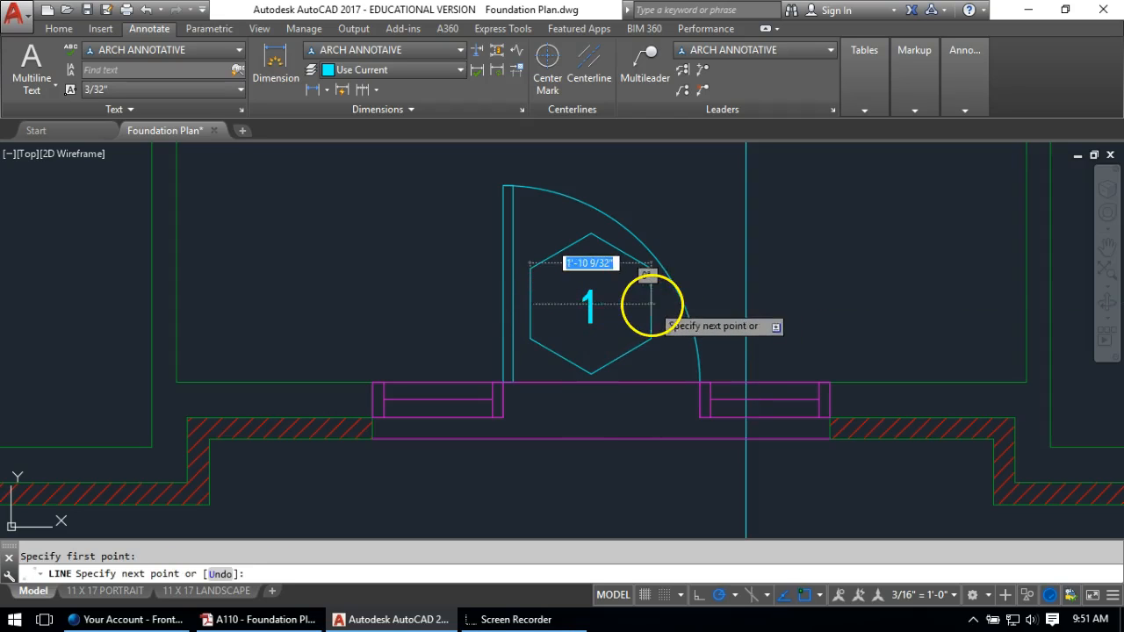
{"action": "left_click", "coordinate": [651, 305]}
{"action": "key", "text": "Return"}
Check the hexagon's layer on the Home tab, then match the '1' text to the hexagon's properties
{"action": "left_click", "coordinate": [62, 32]}
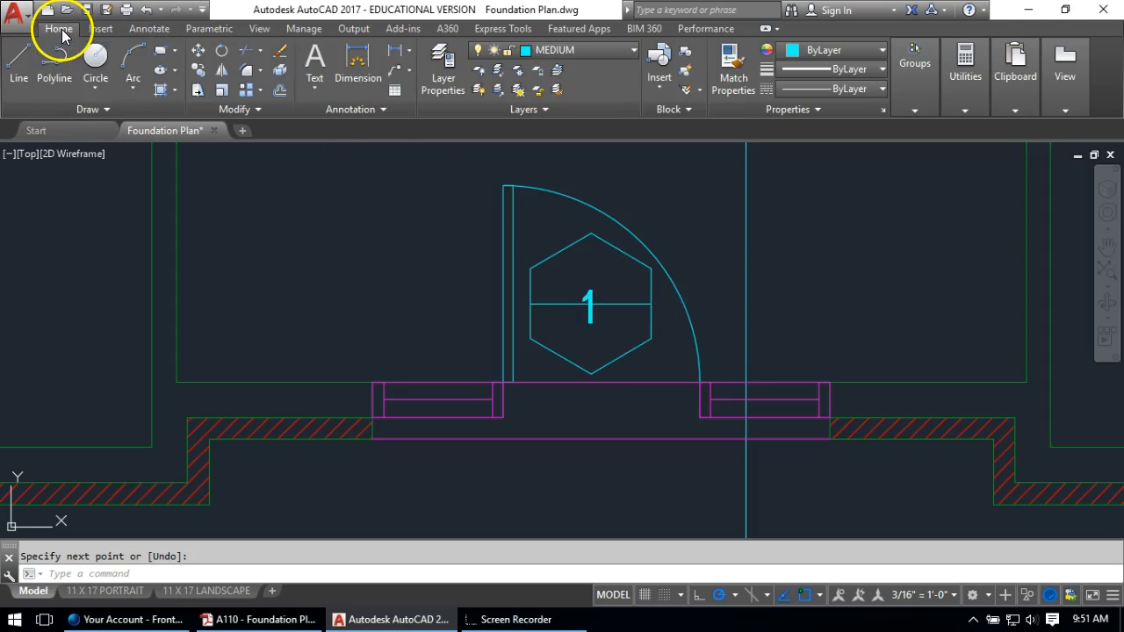
{"action": "left_click", "coordinate": [624, 256]}
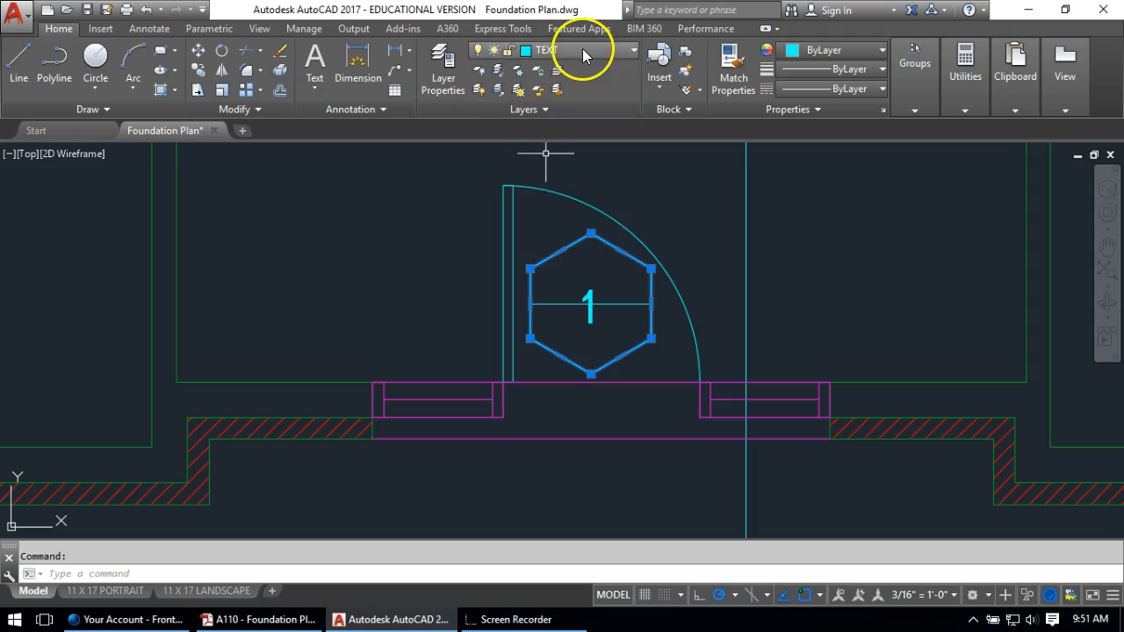
{"action": "key", "text": "Escape"}
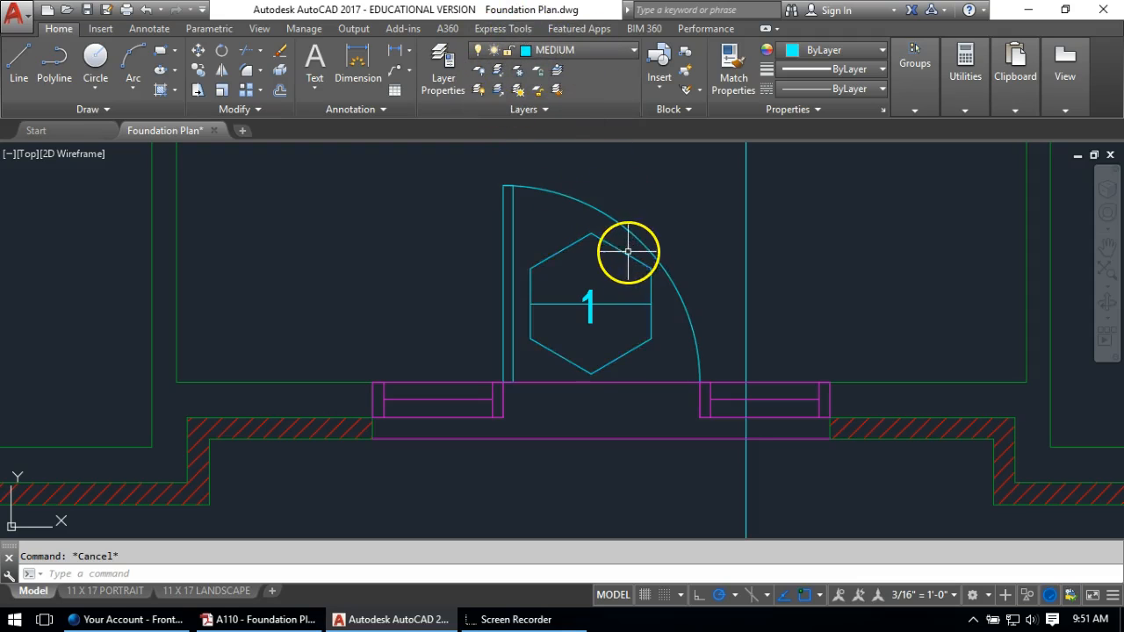
{"action": "type", "text": "ma"}
{"action": "key", "text": "Return"}
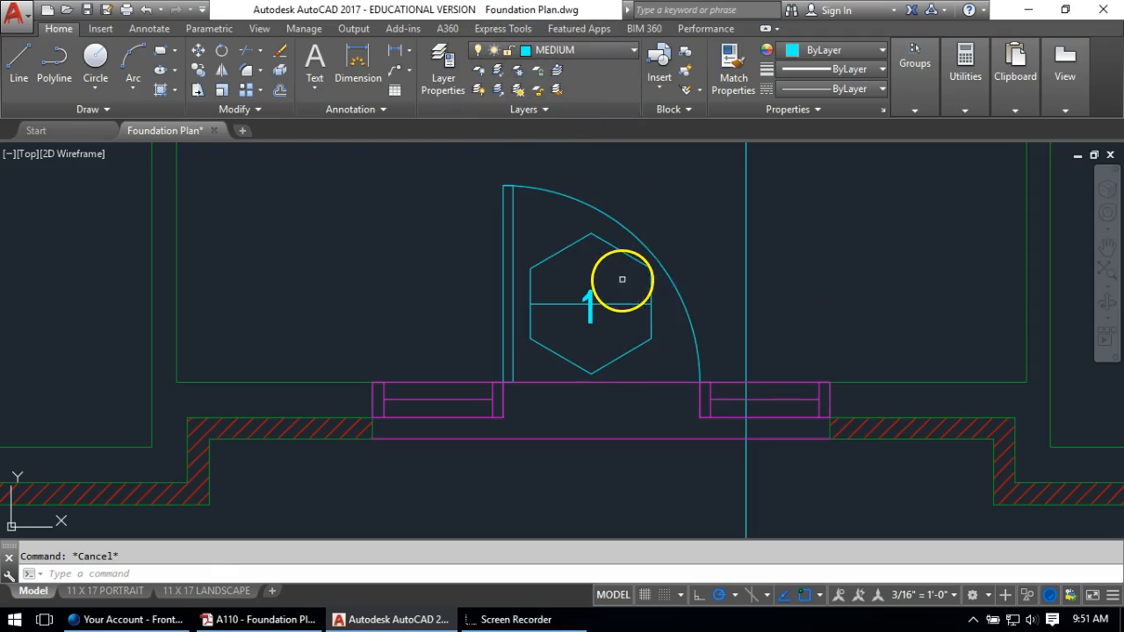
{"action": "left_click", "coordinate": [614, 247]}
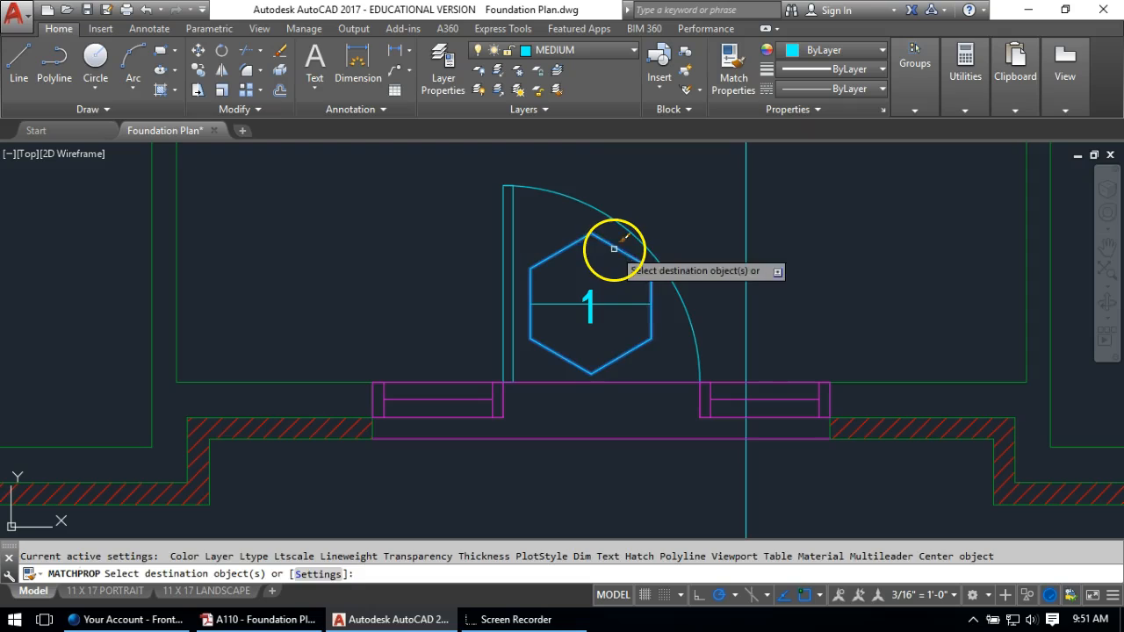
{"action": "left_click", "coordinate": [613, 307]}
{"action": "key", "text": "Return"}
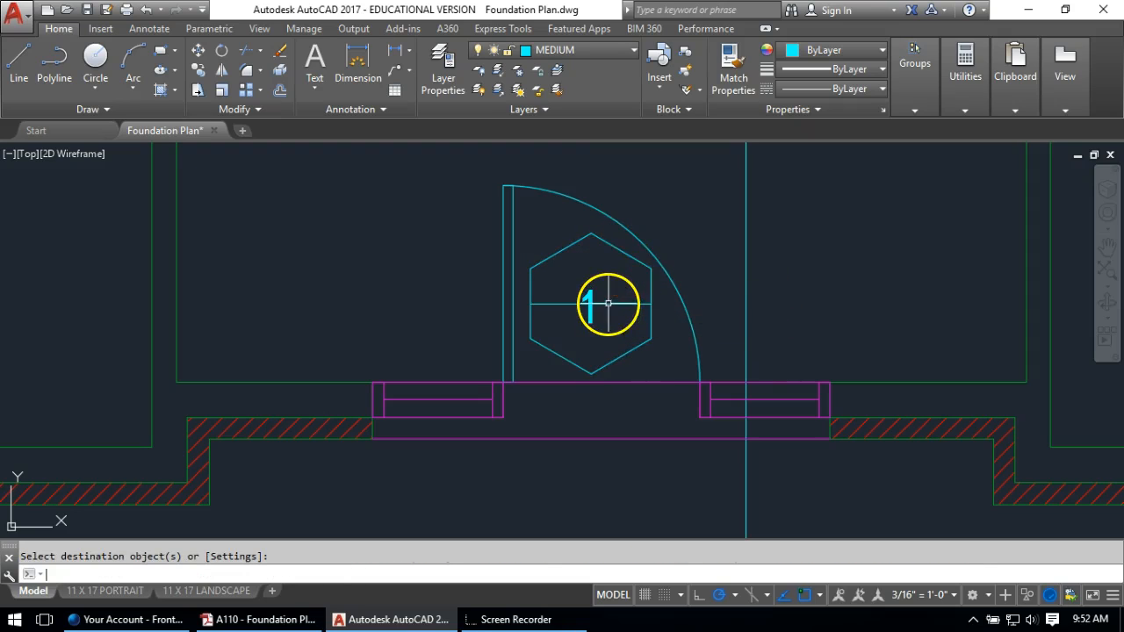
Move the '1' above the dividing line and change it to '2'
{"action": "type", "text": "m"}
{"action": "key", "text": "Return"}
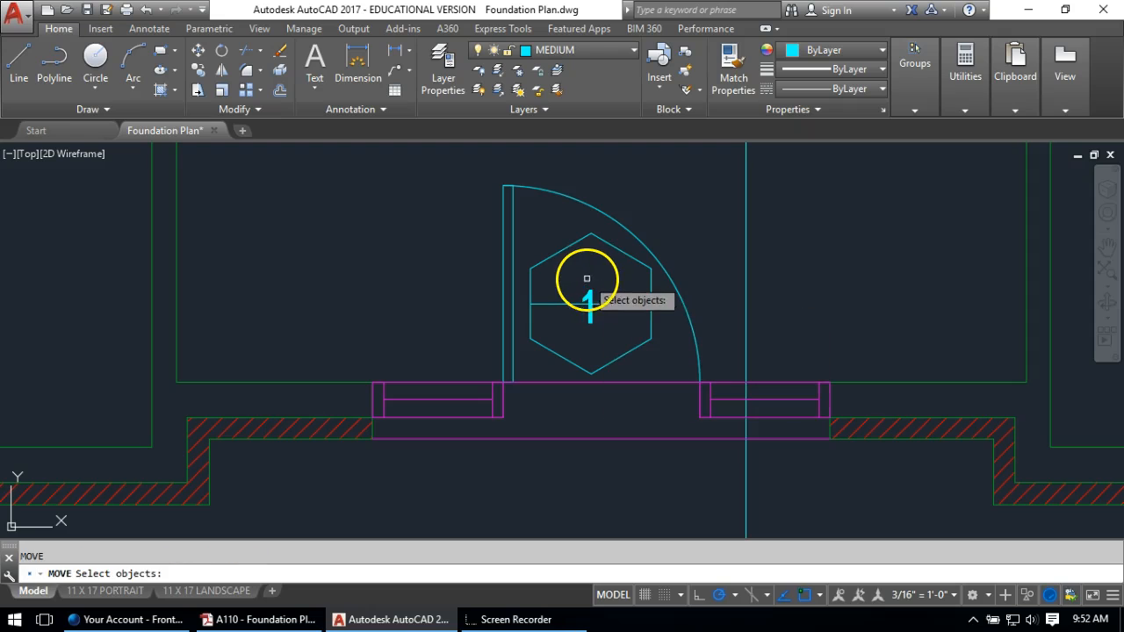
{"action": "left_click", "coordinate": [590, 302]}
{"action": "key", "text": "Return"}
{"action": "left_click", "coordinate": [376, 320]}
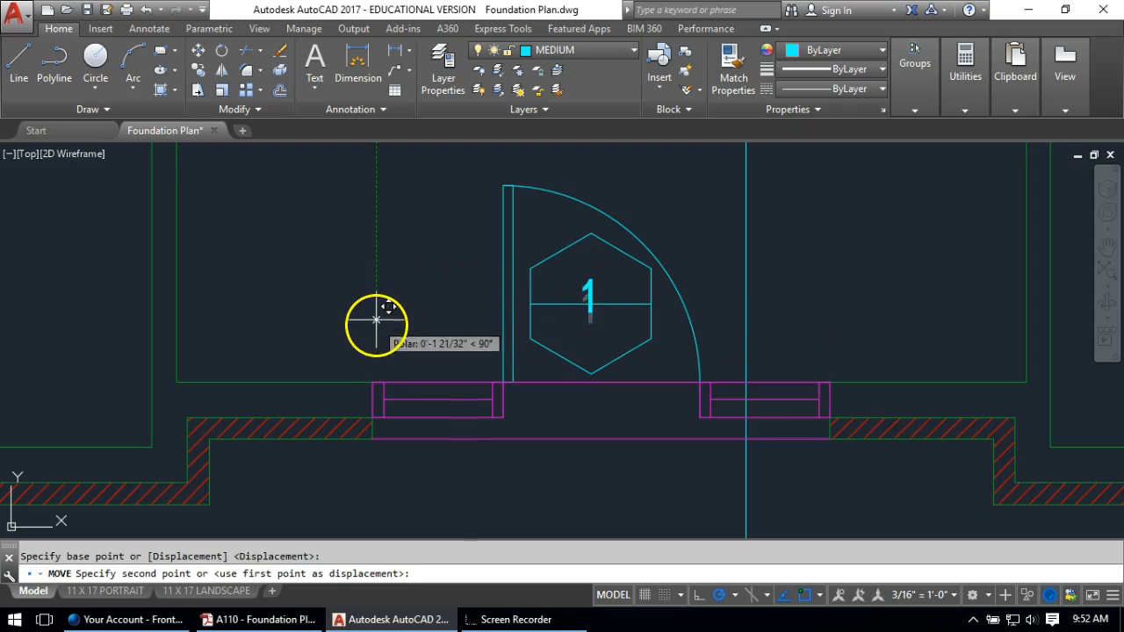
{"action": "left_click", "coordinate": [582, 272]}
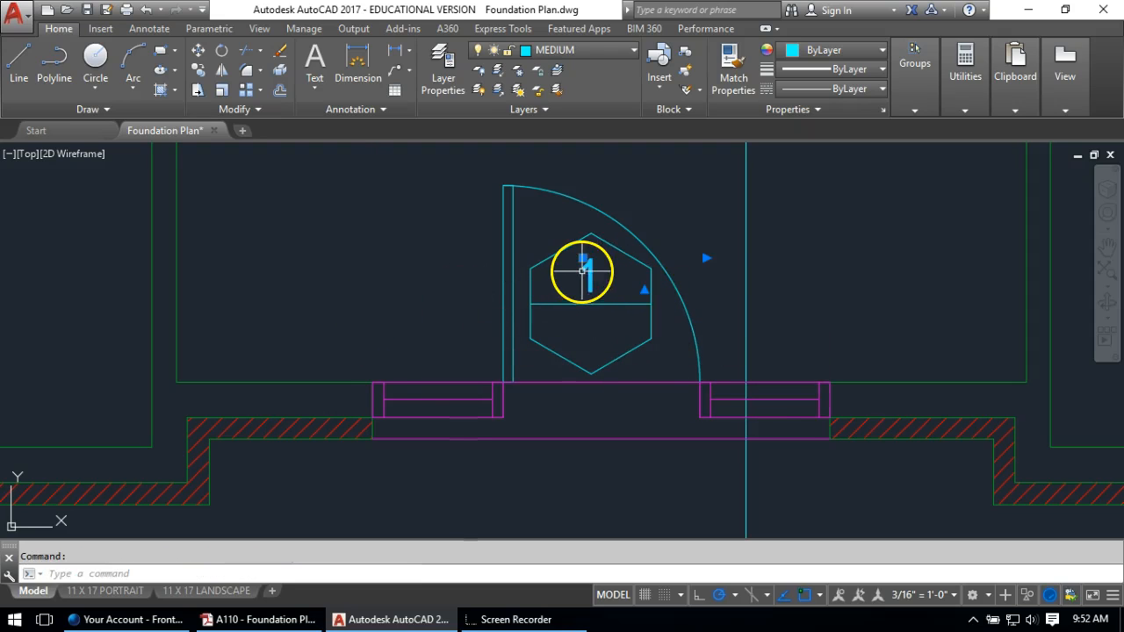
{"action": "double_click", "coordinate": [609, 286]}
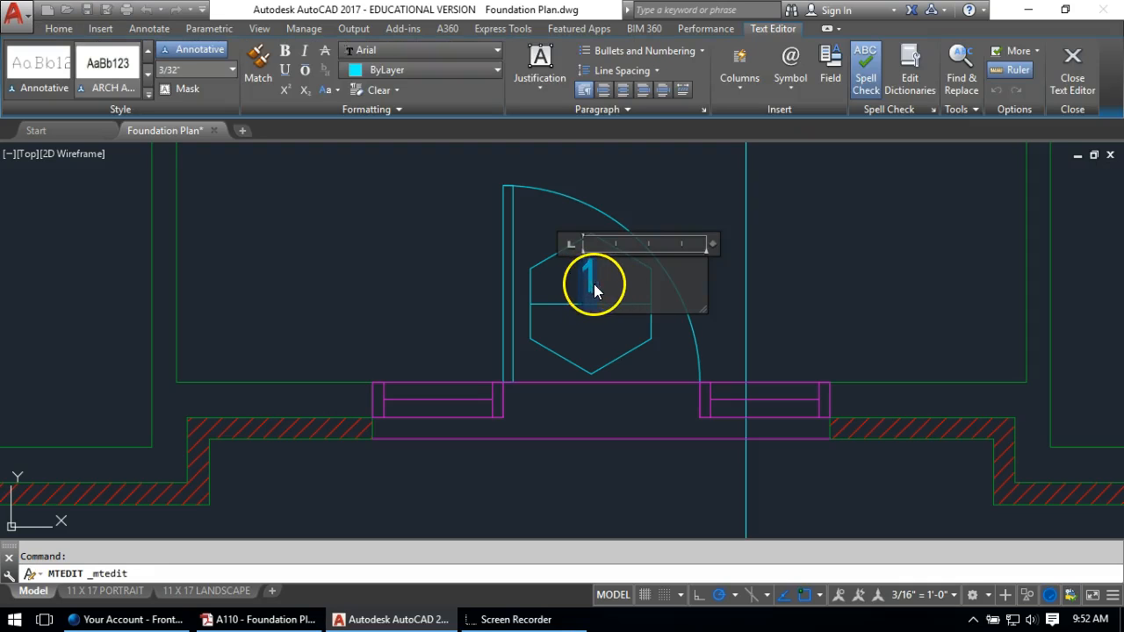
{"action": "left_click", "coordinate": [477, 297]}
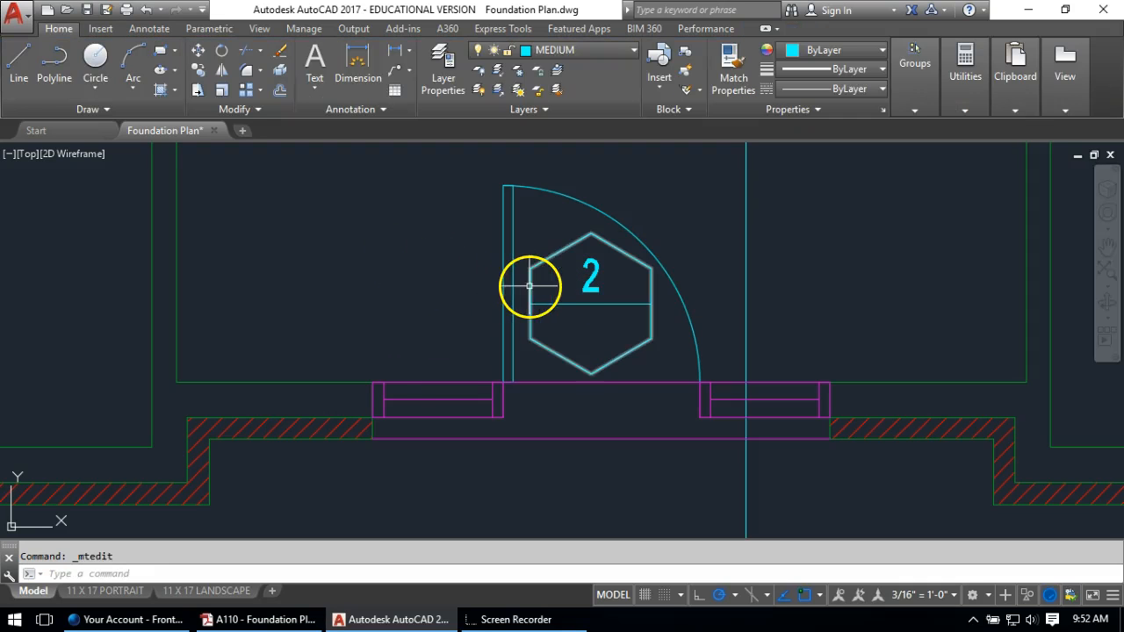
Copy the '2' below the line and change the copy to 36"
{"action": "type", "text": "co"}
{"action": "key", "text": "Return"}
{"action": "left_click", "coordinate": [588, 277]}
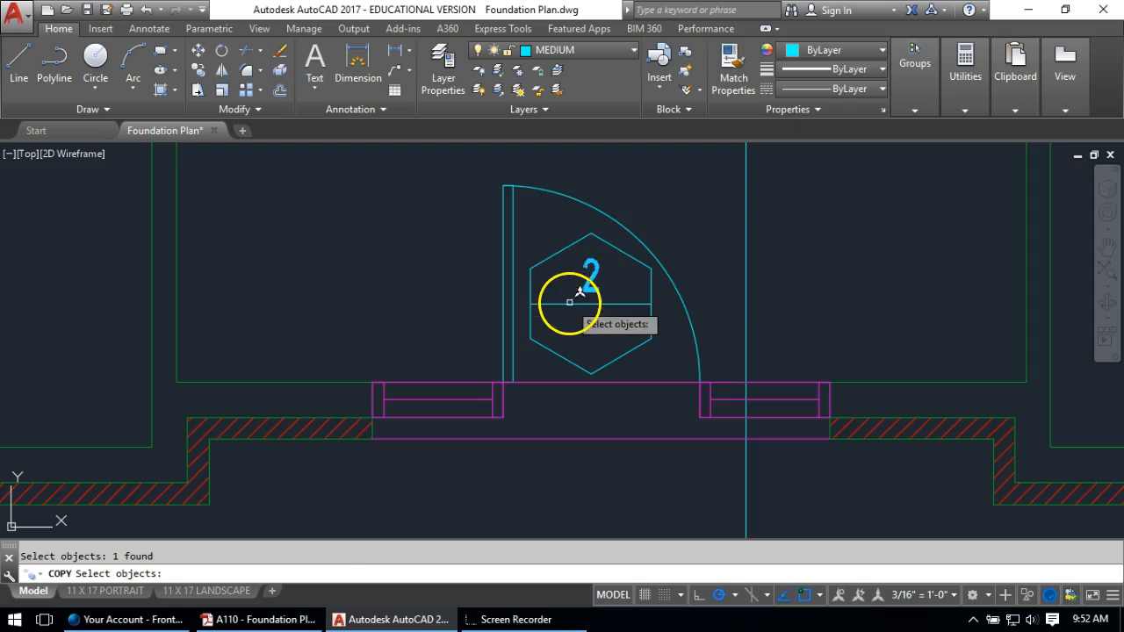
{"action": "key", "text": "Return"}
{"action": "left_click", "coordinate": [351, 265]}
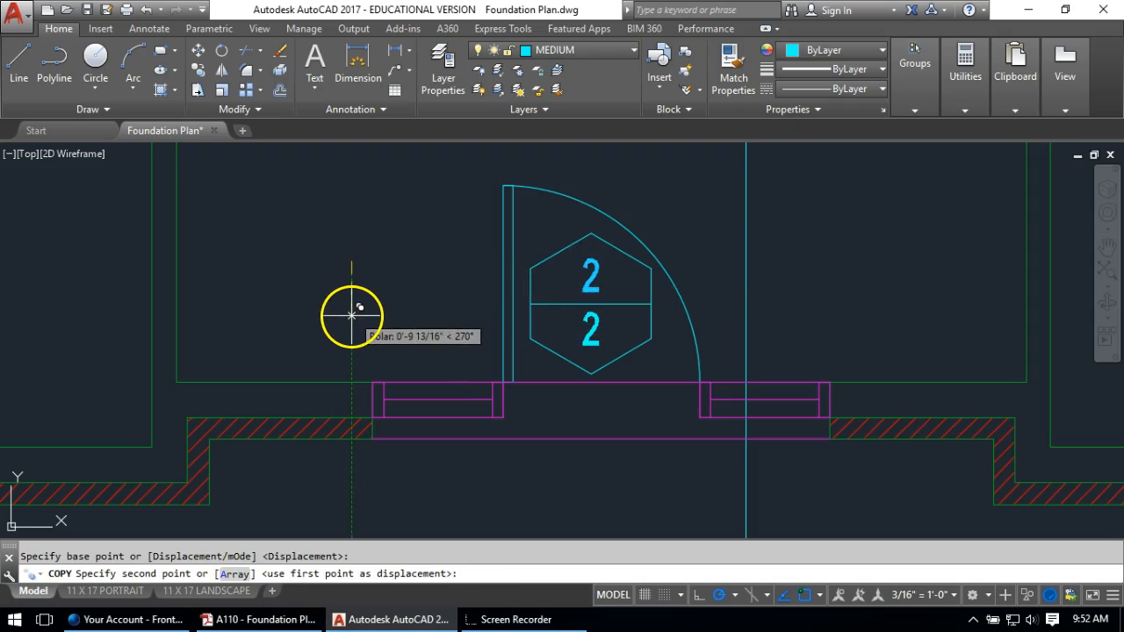
{"action": "key", "text": "Return"}
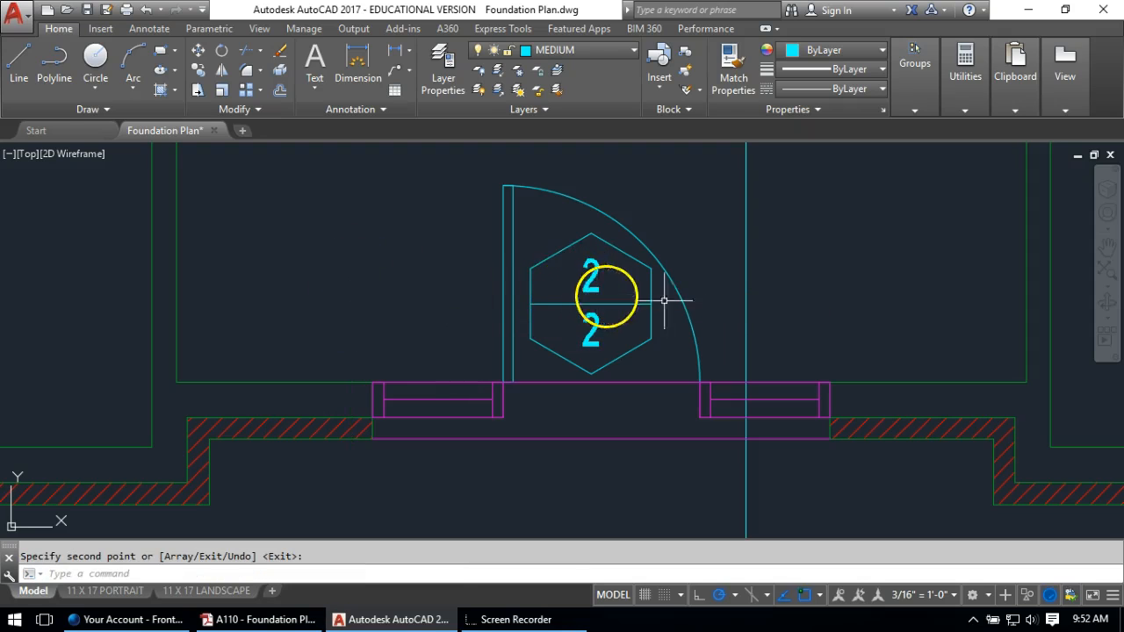
{"action": "double_click", "coordinate": [591, 332]}
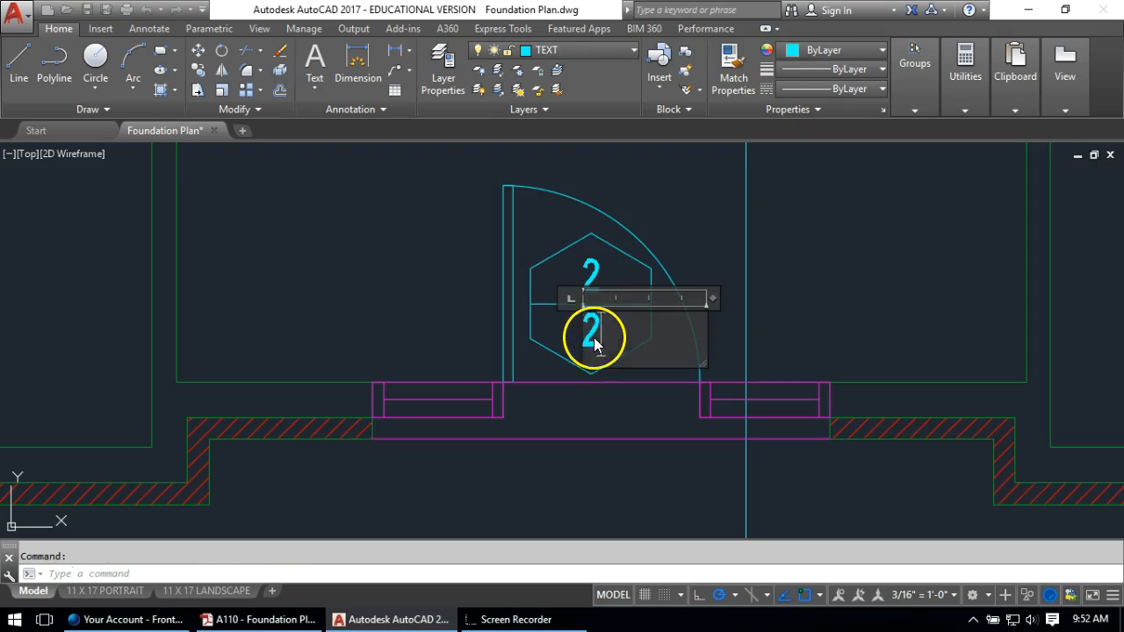
{"action": "type", "text": "36\""}
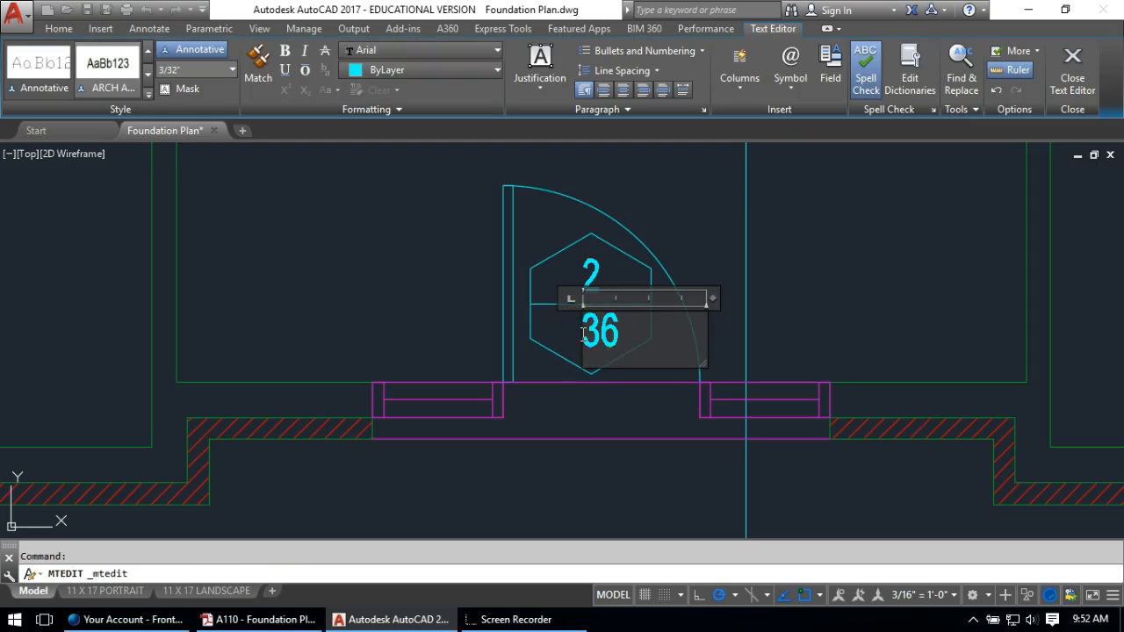
{"action": "left_click", "coordinate": [428, 299]}
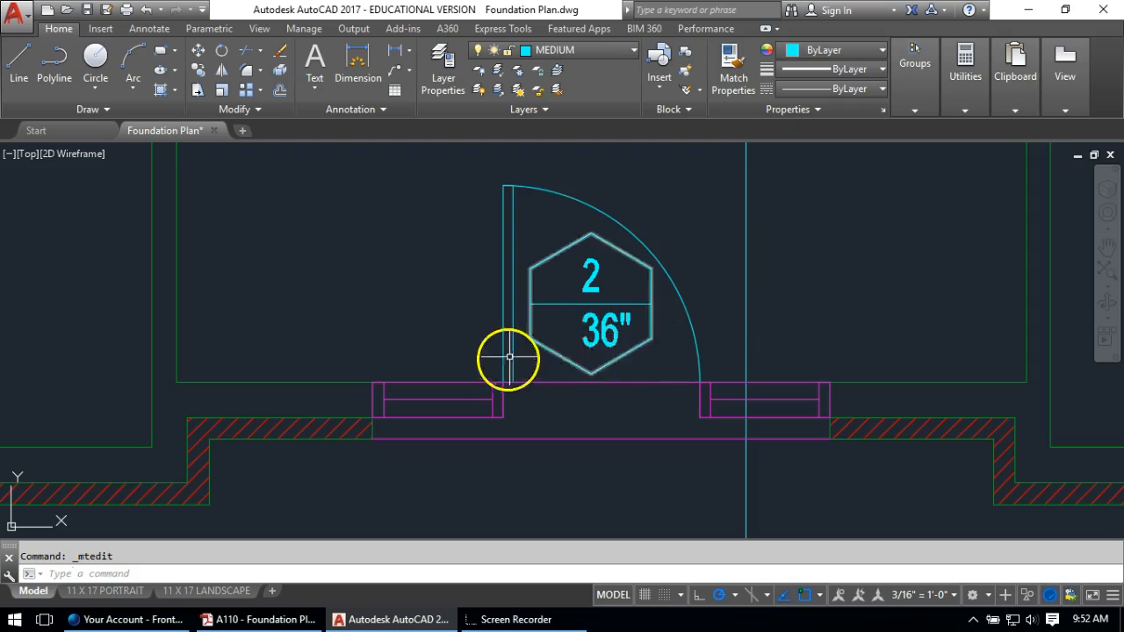
Move the 36" text so it sits centred in the hexagon's lower half
{"action": "type", "text": "m"}
{"action": "key", "text": "Return"}
{"action": "left_click", "coordinate": [588, 328]}
{"action": "key", "text": "Return"}
{"action": "left_click", "coordinate": [605, 480]}
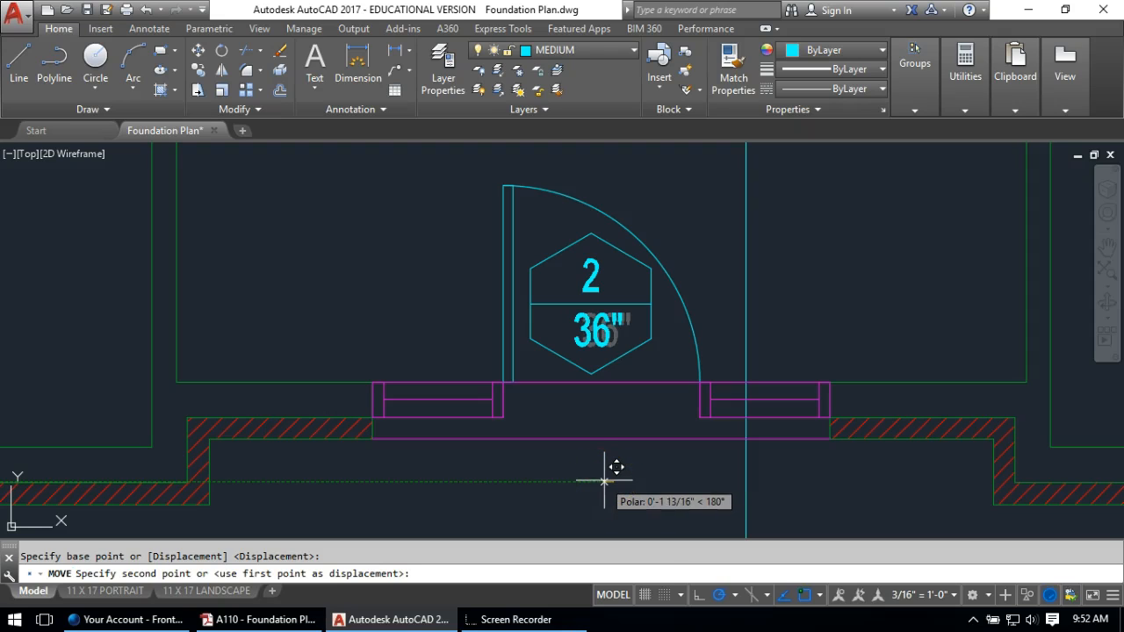
{"action": "left_click", "coordinate": [604, 479]}
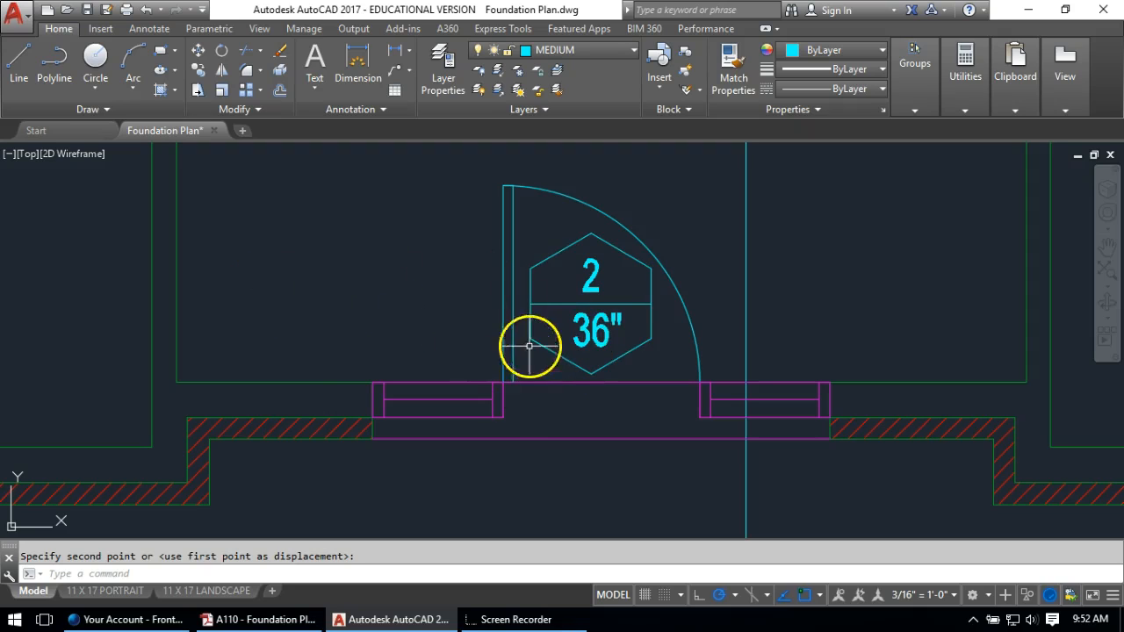
{"action": "scroll", "coordinate": [530, 343], "scroll_direction": "down", "scroll_amount": 5}
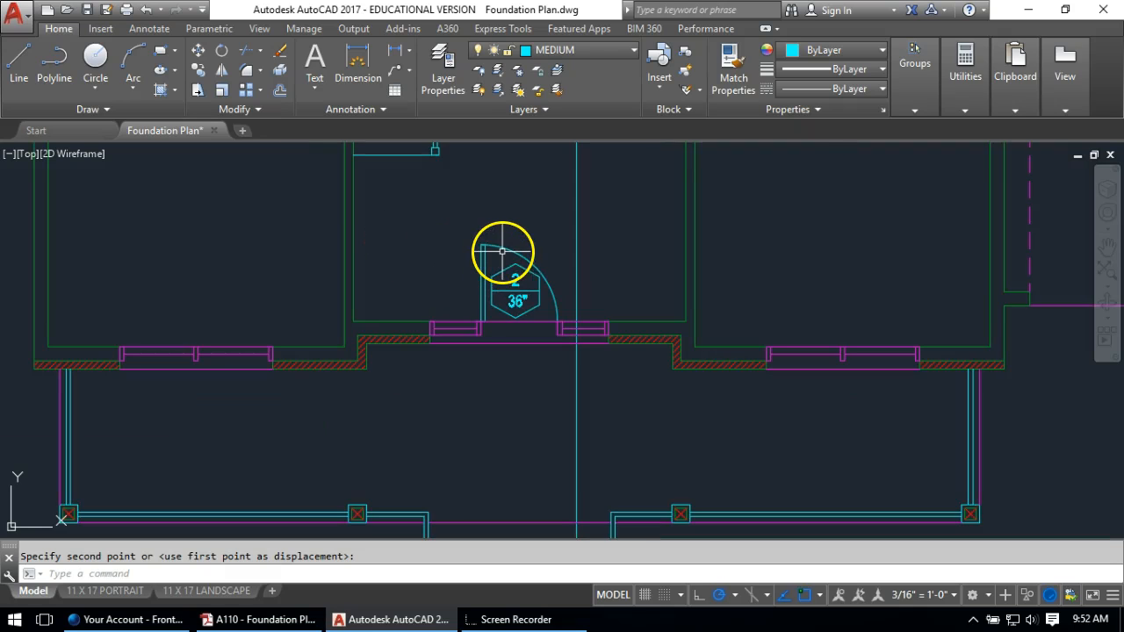
Copy the 2/36" door tag to the bathroom door
{"action": "key", "text": "space"}
{"action": "scroll", "coordinate": [509, 283], "scroll_direction": "up", "scroll_amount": 6}
{"action": "left_click", "coordinate": [545, 265]}
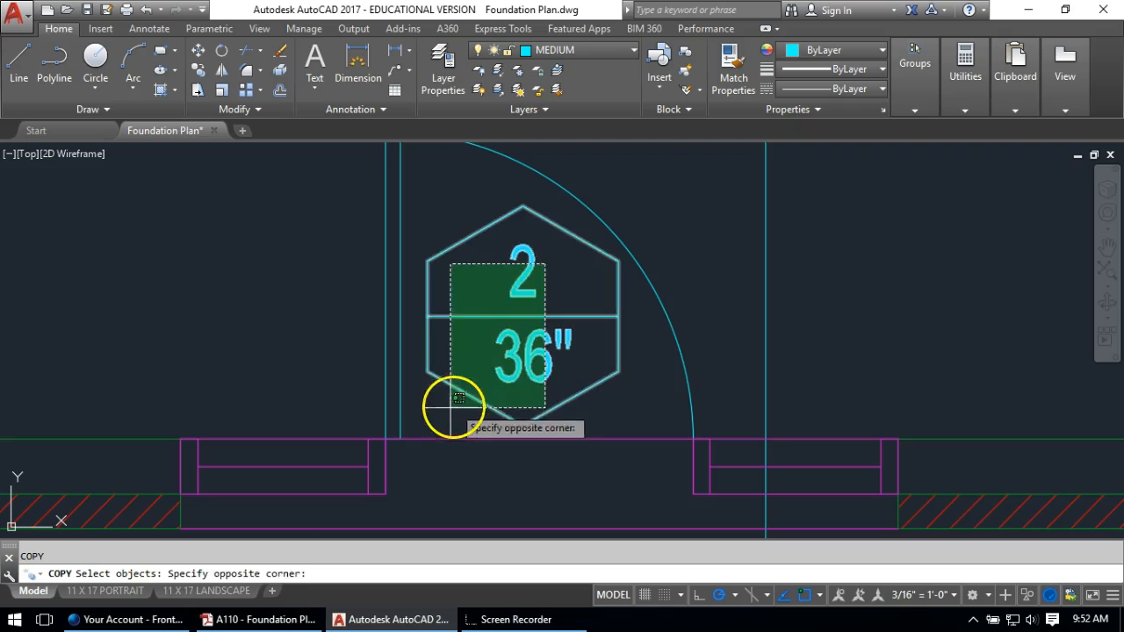
{"action": "left_click", "coordinate": [451, 410]}
{"action": "key", "text": "space"}
{"action": "left_click", "coordinate": [523, 318]}
{"action": "scroll", "coordinate": [522, 334], "scroll_direction": "down", "scroll_amount": 6}
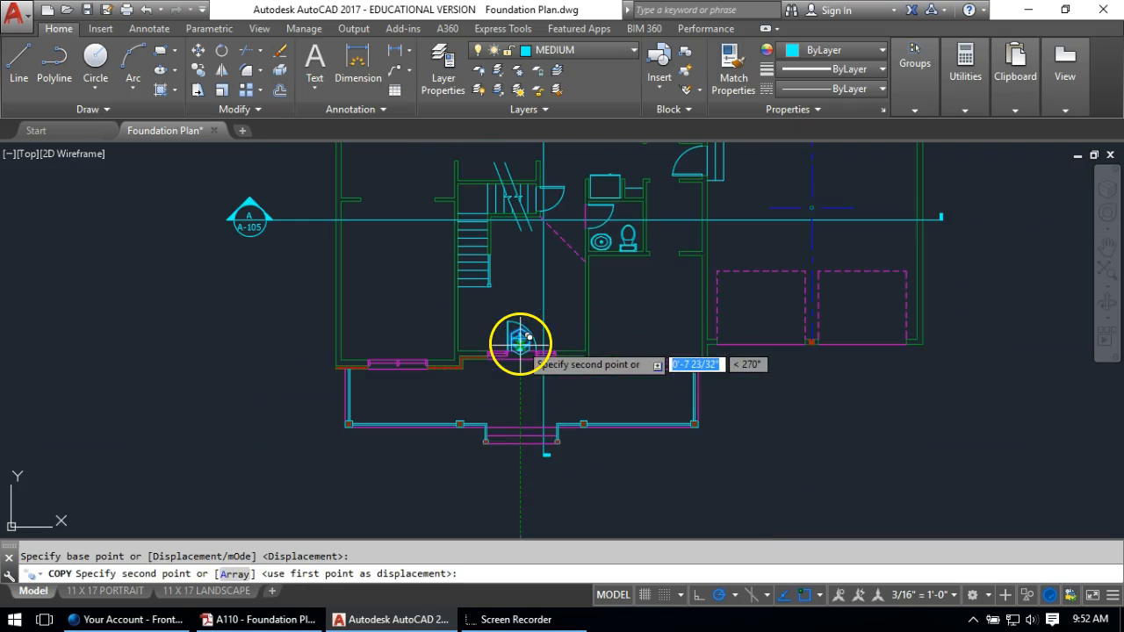
{"action": "middle_click_drag", "start_coordinate": [624, 173], "coordinate": [612, 335]}
{"action": "scroll", "coordinate": [611, 369], "scroll_direction": "up", "scroll_amount": 8}
{"action": "middle_click_drag", "start_coordinate": [577, 276], "coordinate": [577, 234]}
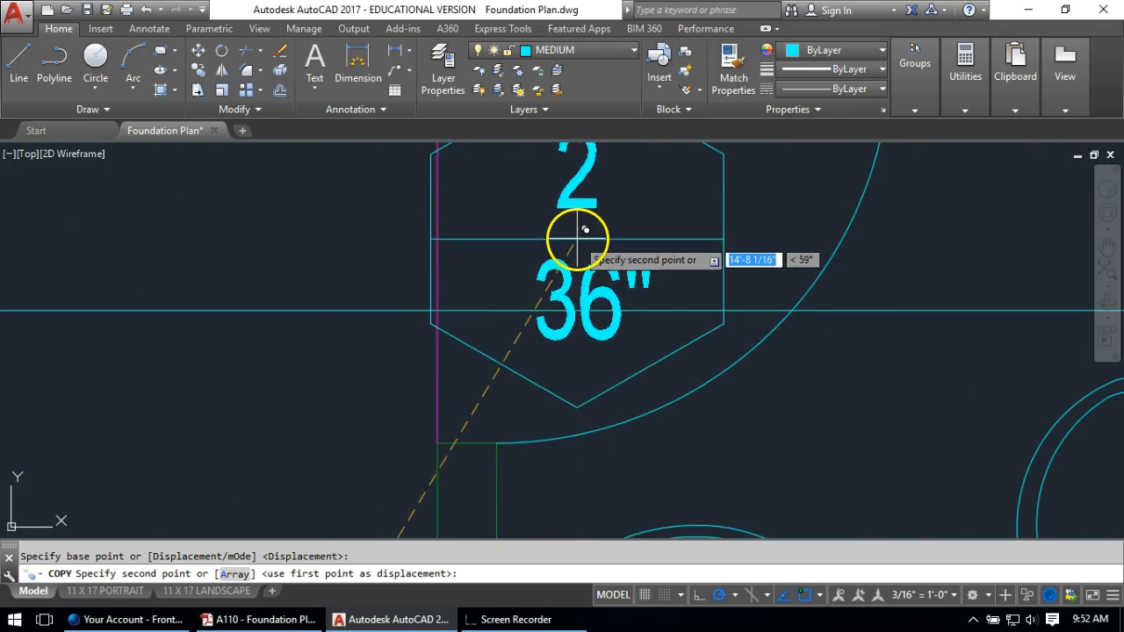
{"action": "left_click", "coordinate": [592, 234]}
{"action": "scroll", "coordinate": [592, 242], "scroll_direction": "down", "scroll_amount": 2}
{"action": "key", "text": "Return"}
Change the copied tag's number from 2 to 7
{"action": "left_click", "coordinate": [595, 212]}
{"action": "key", "text": "Escape"}
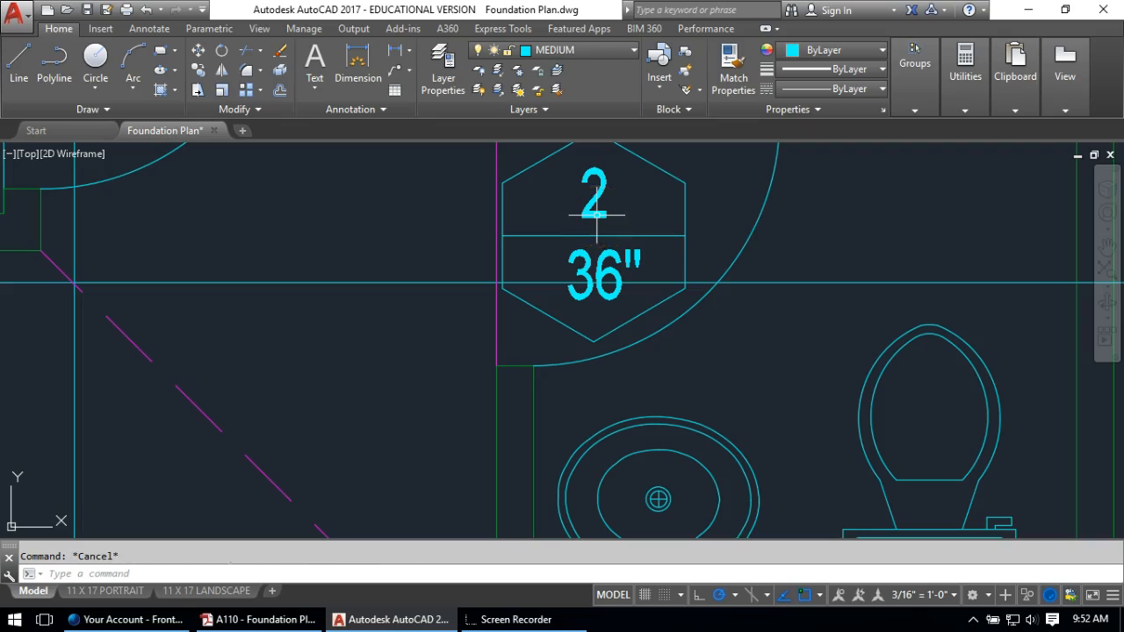
{"action": "double_click", "coordinate": [596, 212]}
{"action": "left_click", "coordinate": [566, 198]}
{"action": "type", "text": "7"}
{"action": "left_click", "coordinate": [557, 272]}
Change the copied tag's door width from 36" to 30"
{"action": "left_click", "coordinate": [580, 270]}
{"action": "double_click", "coordinate": [572, 266]}
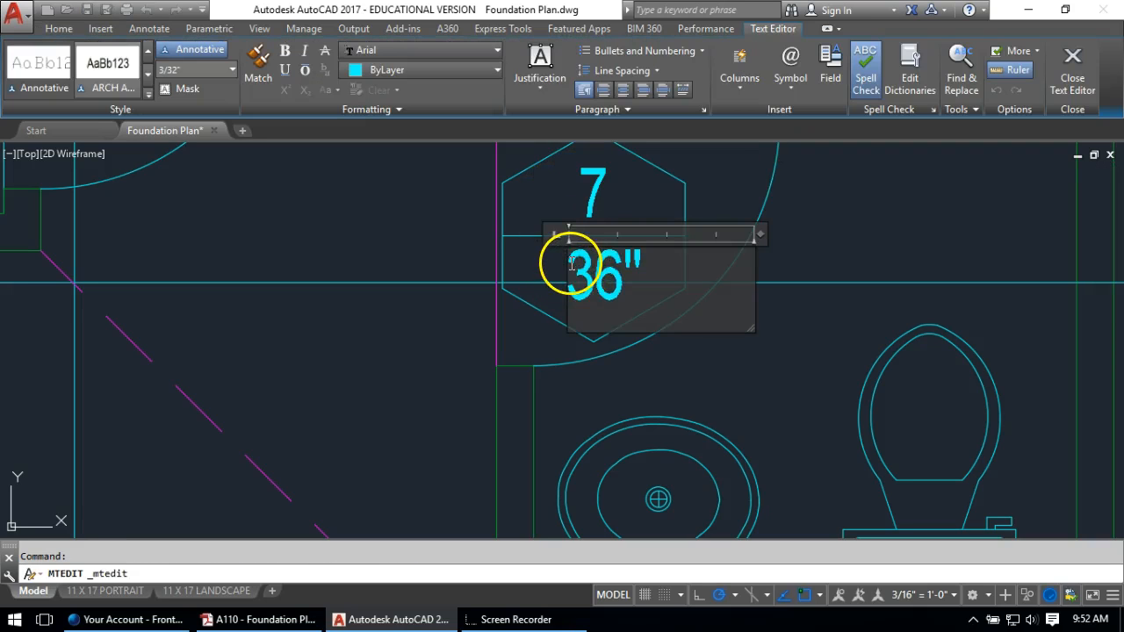
{"action": "left_click_drag", "start_coordinate": [584, 268], "coordinate": [618, 270]}
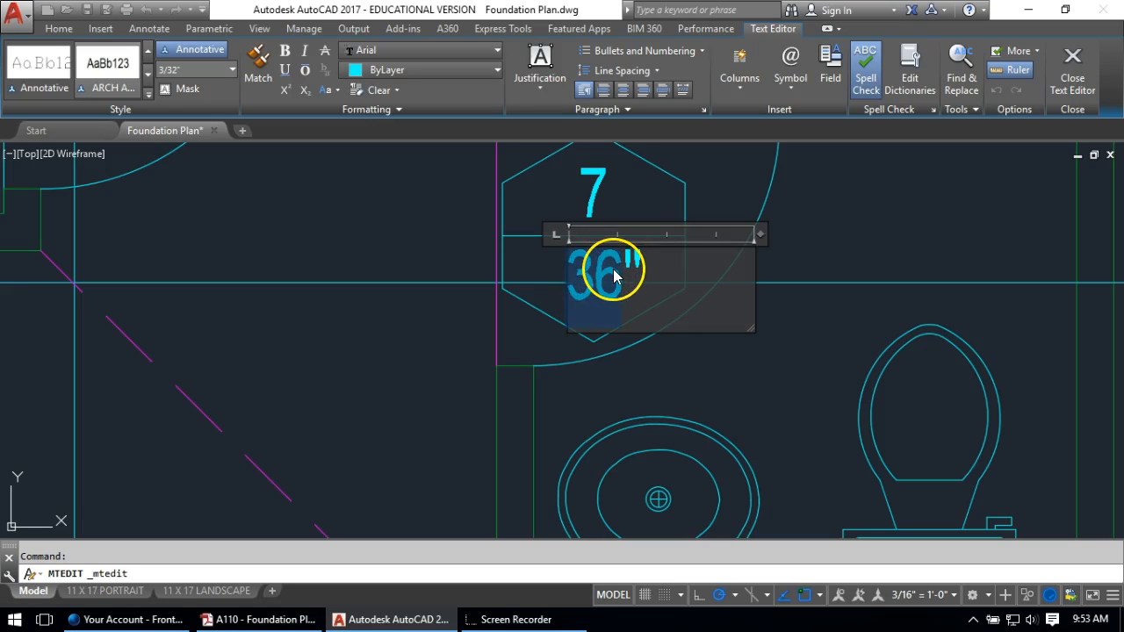
{"action": "type", "text": "30"}
{"action": "left_click", "coordinate": [254, 191]}
{"action": "scroll", "coordinate": [527, 325], "scroll_direction": "down", "scroll_amount": 5}
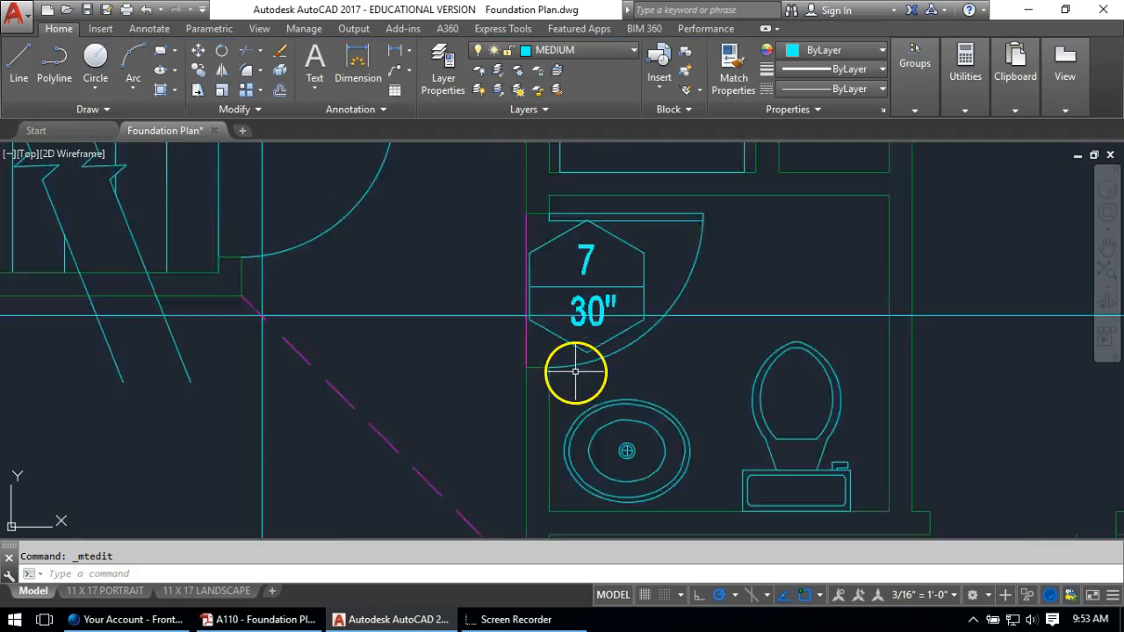
{"action": "type", "text": "co"}
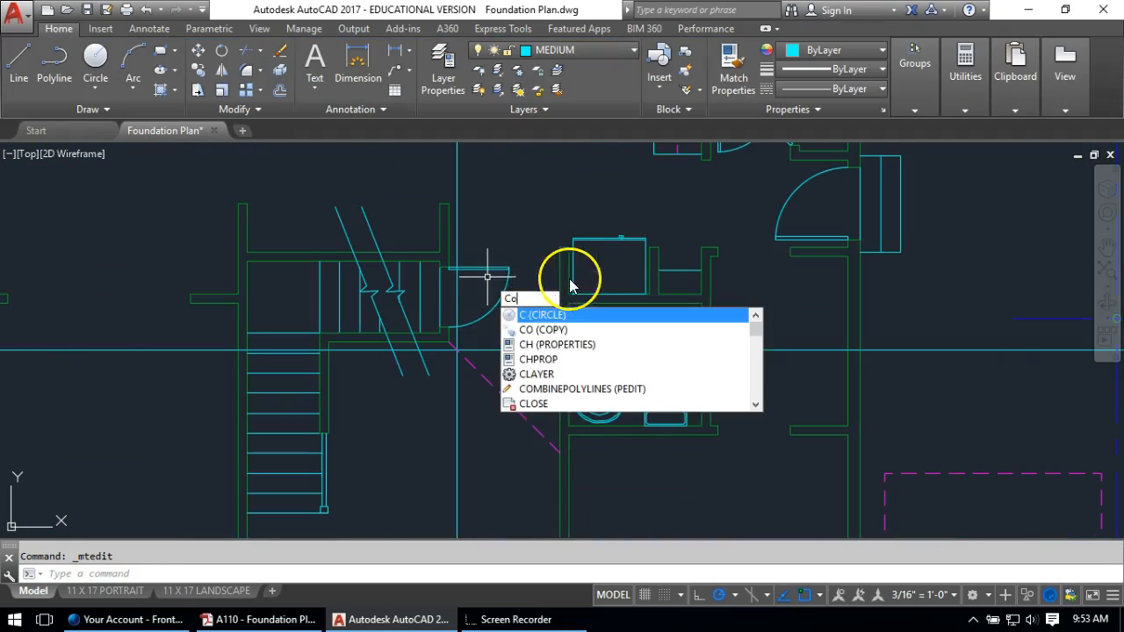
{"action": "key", "text": "Return"}
{"action": "scroll", "coordinate": [594, 329], "scroll_direction": "up", "scroll_amount": 4}
Copy the 7/30" tag to the upper-right door and renumber it 6
{"action": "left_click", "coordinate": [626, 302]}
{"action": "left_click", "coordinate": [531, 349]}
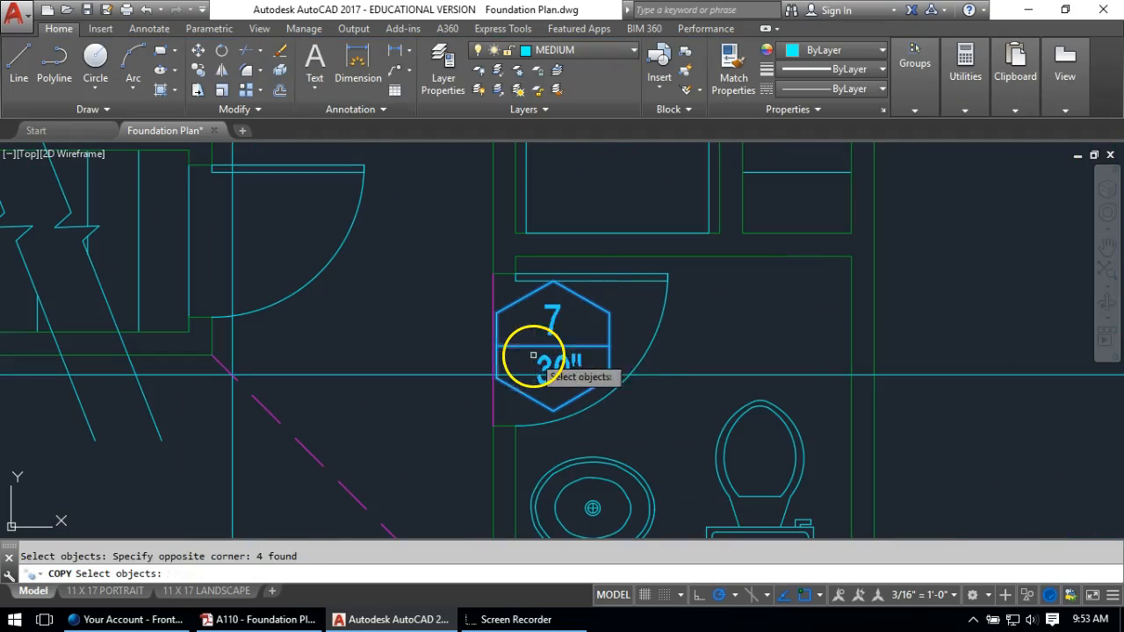
{"action": "key", "text": "Return"}
{"action": "left_click", "coordinate": [554, 346]}
{"action": "scroll", "coordinate": [626, 307], "scroll_direction": "down", "scroll_amount": 4}
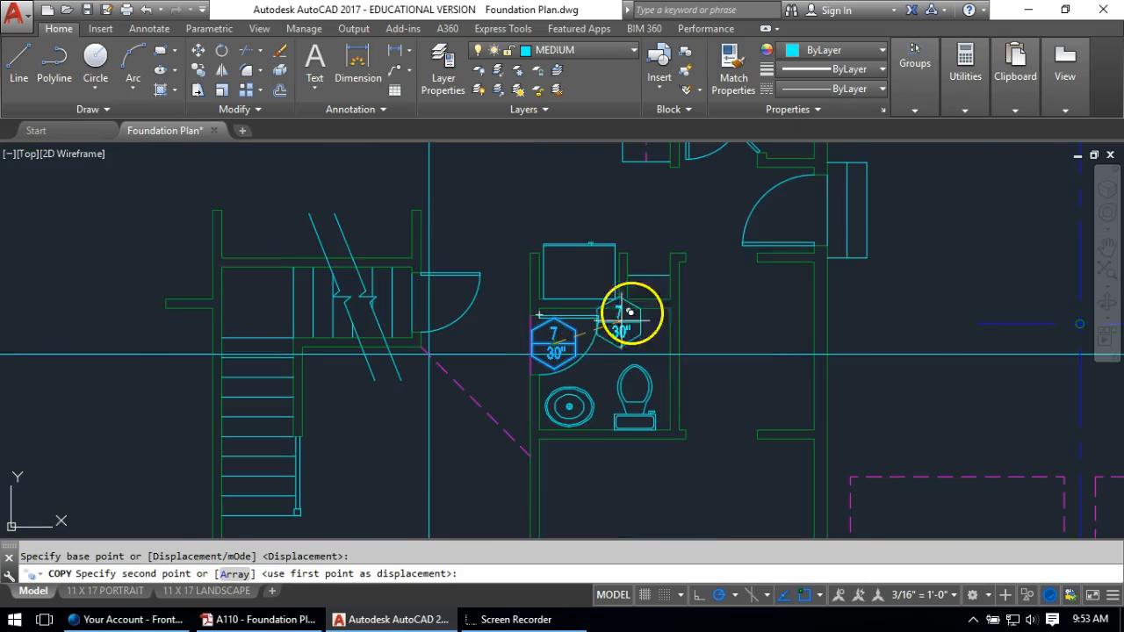
{"action": "scroll", "coordinate": [795, 209], "scroll_direction": "up", "scroll_amount": 2}
{"action": "left_click", "coordinate": [795, 211]}
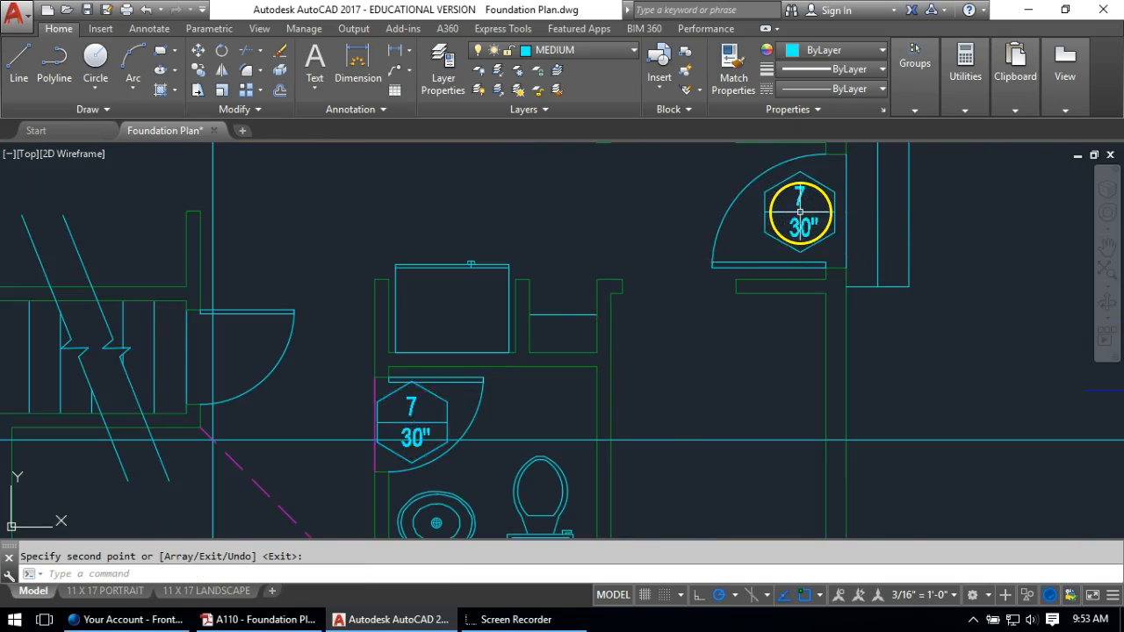
{"action": "scroll", "coordinate": [785, 196], "scroll_direction": "up", "scroll_amount": 4}
{"action": "key", "text": "Escape"}
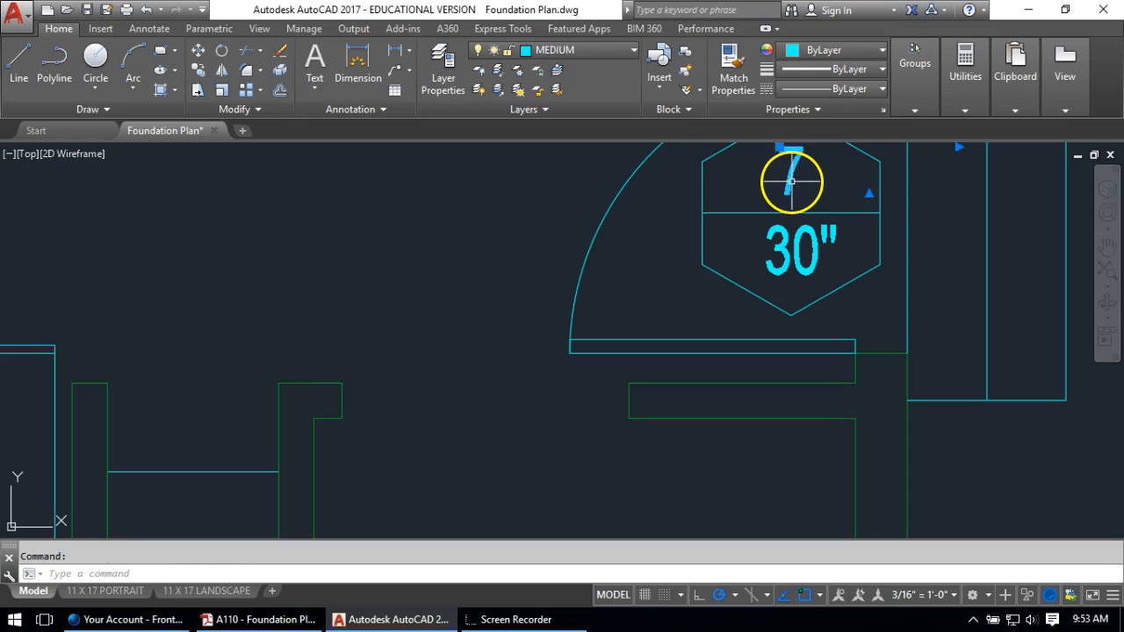
{"action": "double_click", "coordinate": [797, 182]}
{"action": "type", "text": "6"}
{"action": "left_click", "coordinate": [596, 218]}
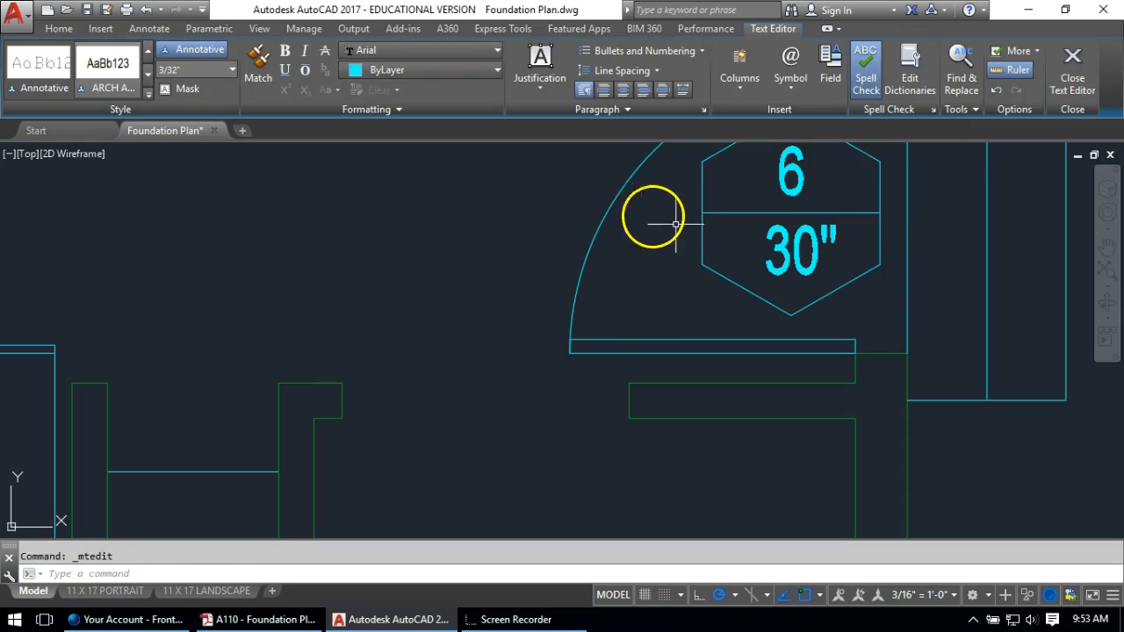
Copy the 6/30" tag to the door by the stairs
{"action": "key", "text": "Return"}
{"action": "left_click", "coordinate": [886, 162]}
{"action": "left_click", "coordinate": [657, 314]}
{"action": "key", "text": "Return"}
{"action": "left_click", "coordinate": [814, 213]}
{"action": "scroll", "coordinate": [791, 230], "scroll_direction": "down", "scroll_amount": 5}
{"action": "scroll", "coordinate": [439, 326], "scroll_direction": "up", "scroll_amount": 6}
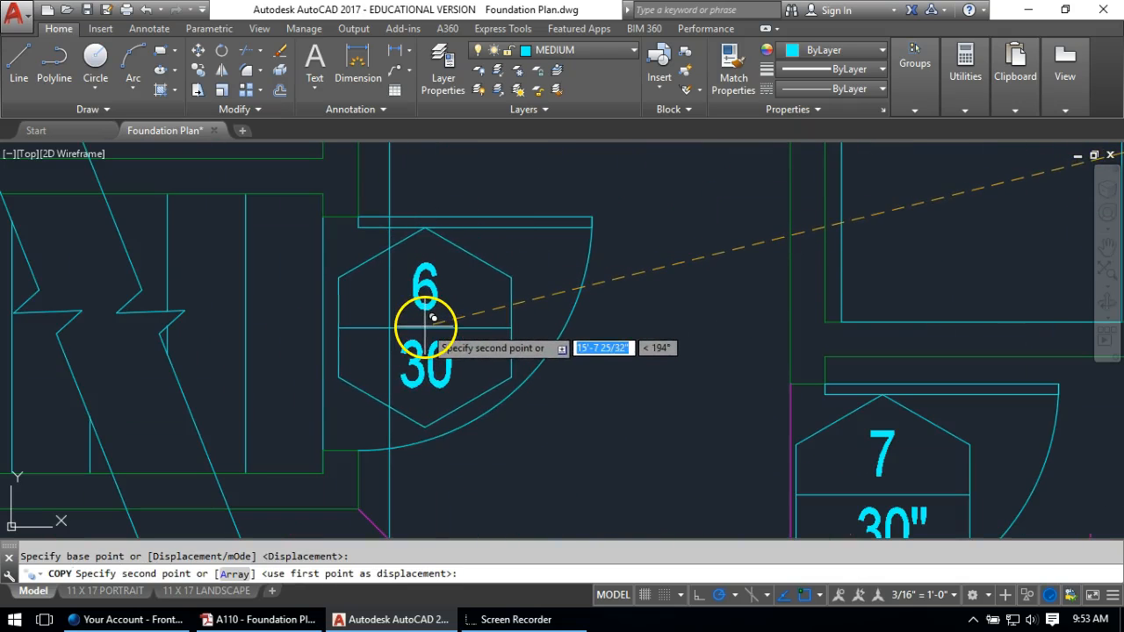
{"action": "left_click", "coordinate": [426, 326]}
{"action": "key", "text": "Return"}
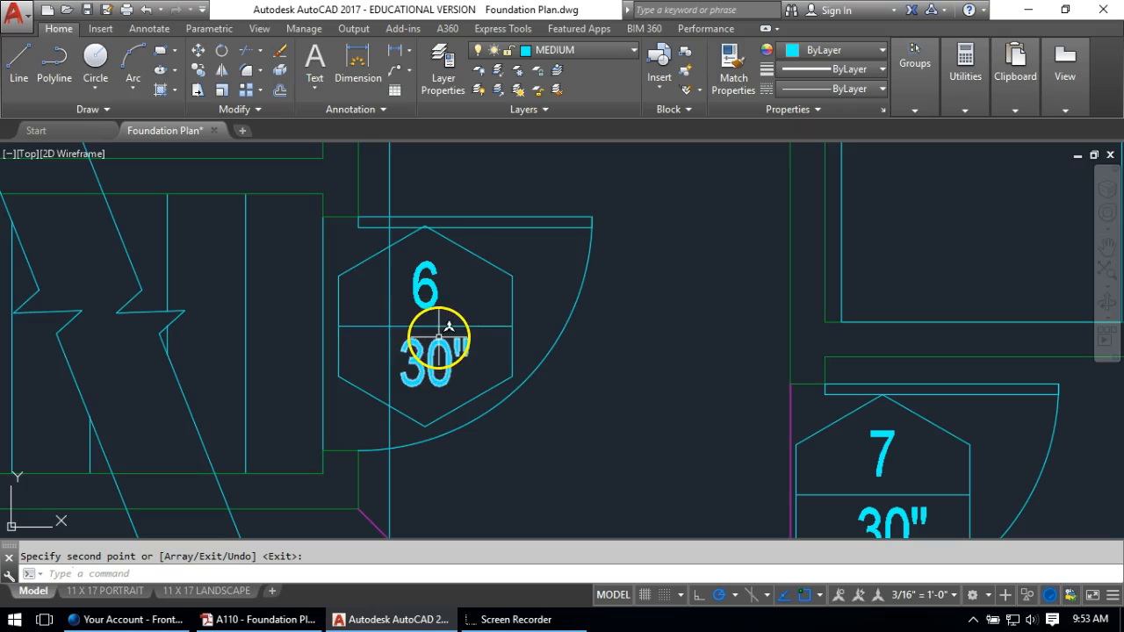
Renumber the tag at the stairs door to 8
{"action": "scroll", "coordinate": [439, 316], "scroll_direction": "up", "scroll_amount": 3}
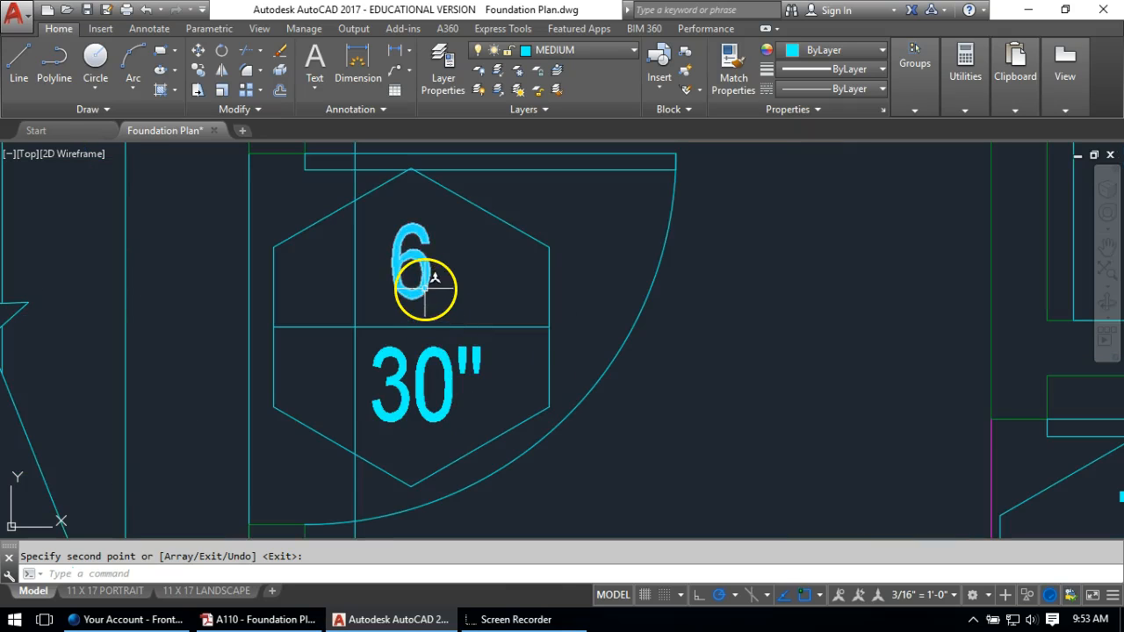
{"action": "key", "text": "Return"}
{"action": "double_click", "coordinate": [411, 281]}
{"action": "type", "text": "8"}
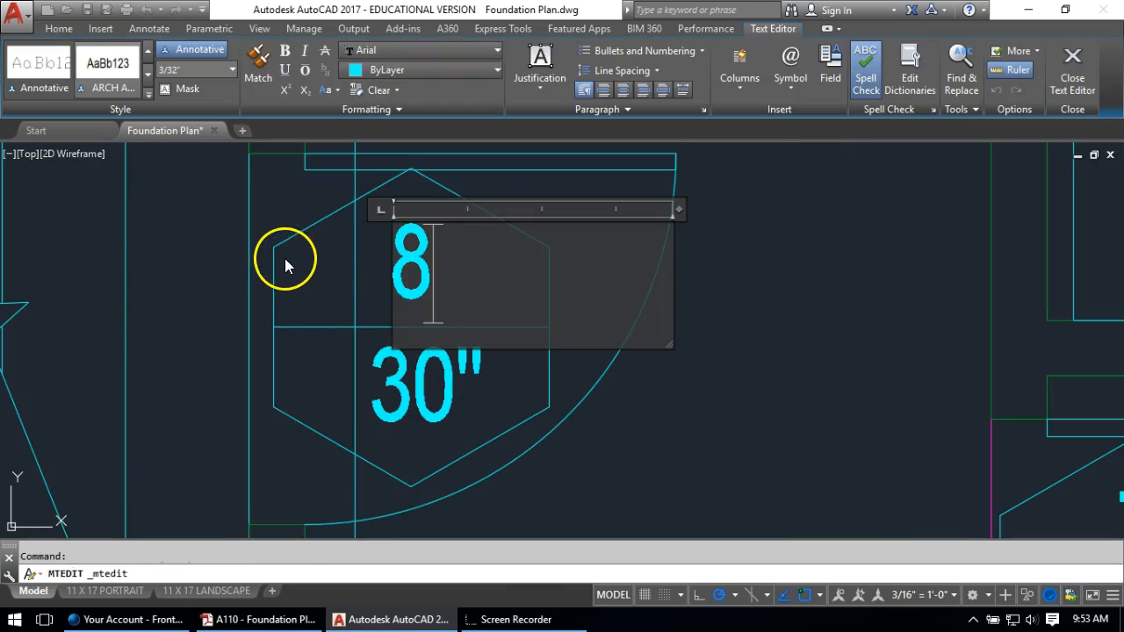
{"action": "left_click", "coordinate": [283, 259]}
Start copying the 8 tag, window-selecting it
{"action": "type", "text": "co"}
{"action": "key", "text": "Return"}
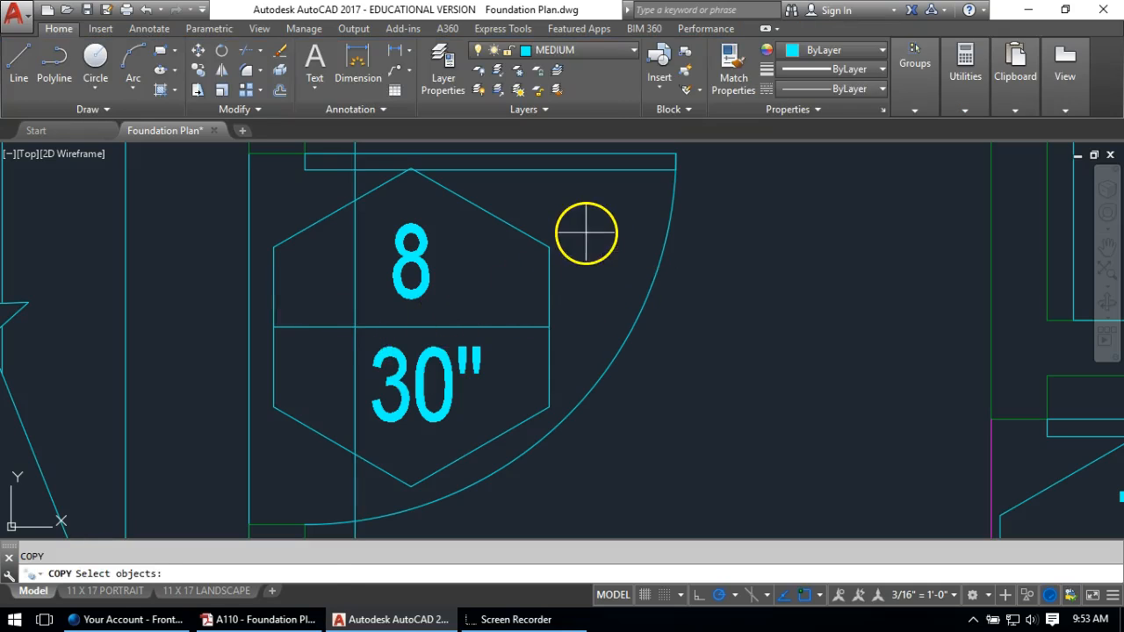
{"action": "left_click", "coordinate": [589, 221]}
{"action": "key", "text": "Escape"}
{"action": "type", "text": "co"}
{"action": "key", "text": "Return"}
{"action": "left_click", "coordinate": [519, 200]}
Copy door tag 8 to the door beside the kitchen
{"action": "left_click", "coordinate": [461, 301]}
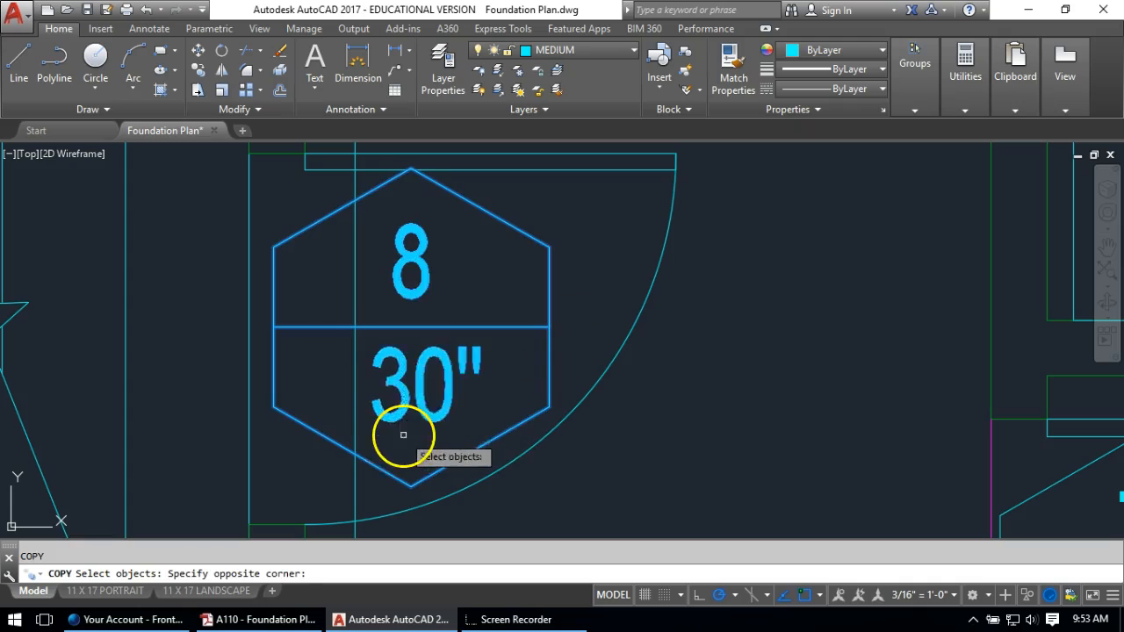
{"action": "key", "text": "Return"}
{"action": "left_click", "coordinate": [414, 321]}
{"action": "scroll", "coordinate": [457, 349], "scroll_direction": "down", "scroll_amount": 6}
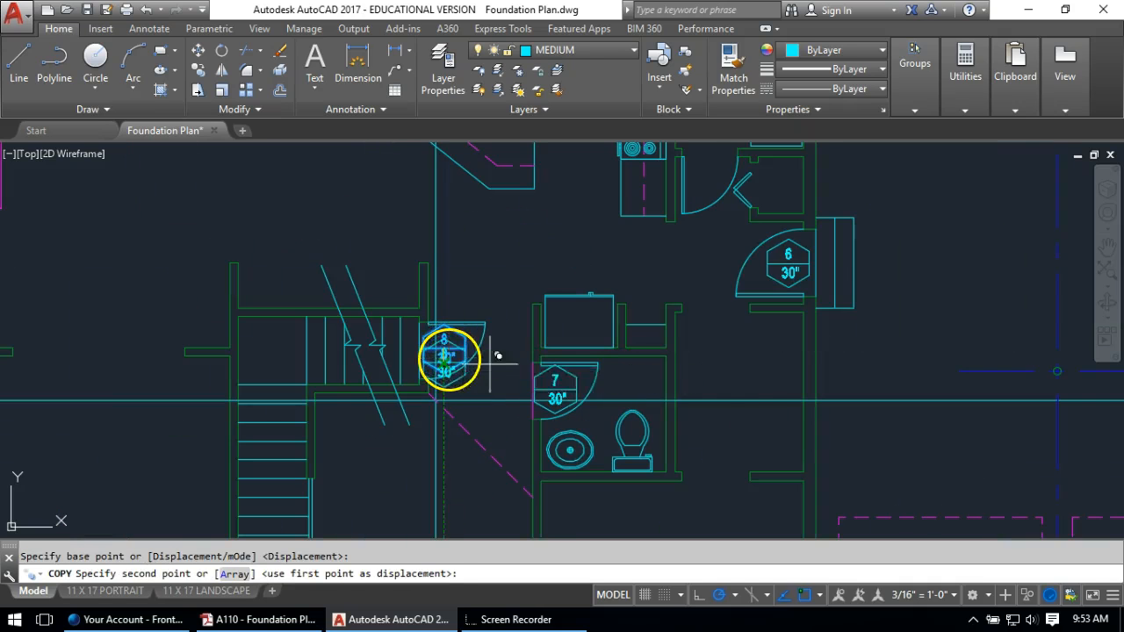
{"action": "scroll", "coordinate": [798, 266], "scroll_direction": "down", "scroll_amount": 4}
{"action": "scroll", "coordinate": [754, 281], "scroll_direction": "up", "scroll_amount": 8}
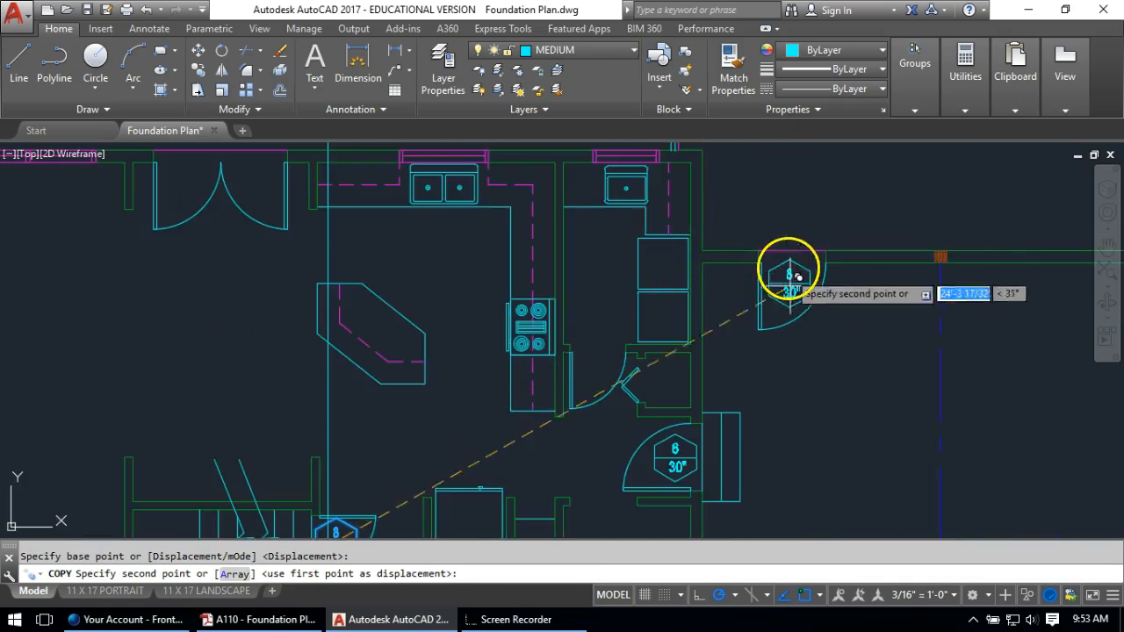
{"action": "left_click", "coordinate": [775, 257]}
{"action": "key", "text": "Return"}
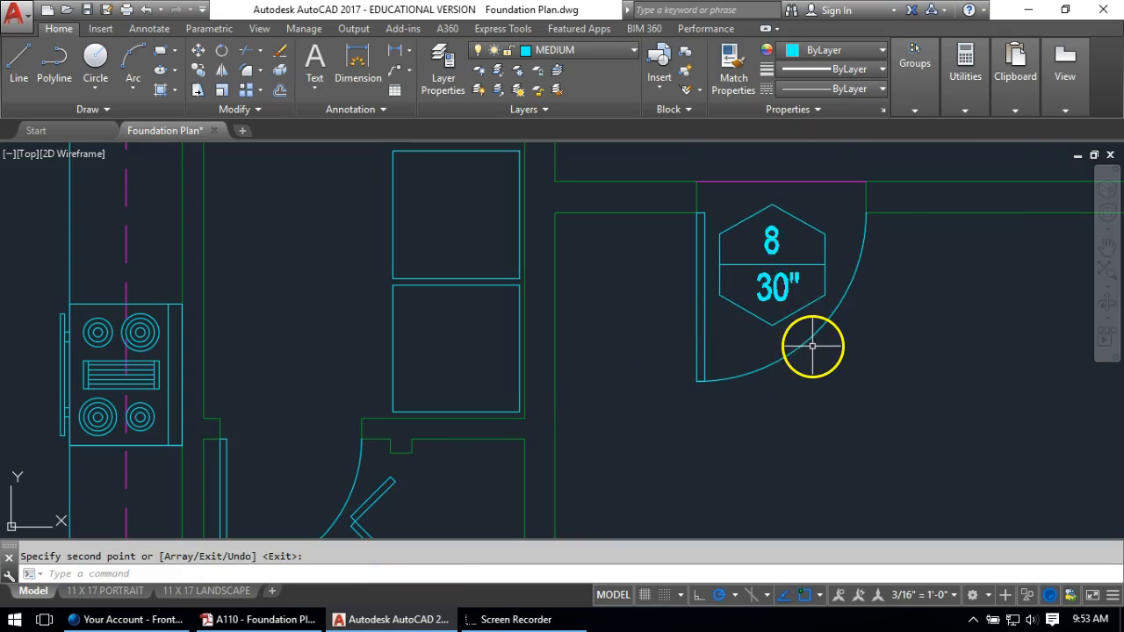
Renumber the new door tag to 4
{"action": "scroll", "coordinate": [769, 248], "scroll_direction": "up", "scroll_amount": 4}
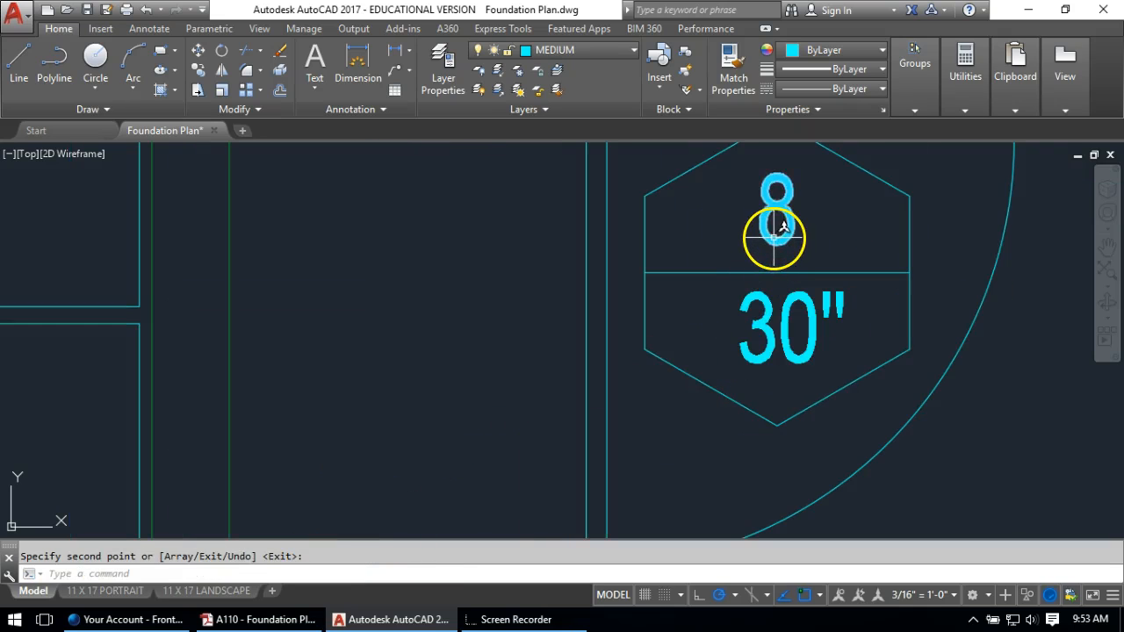
{"action": "double_click", "coordinate": [777, 230]}
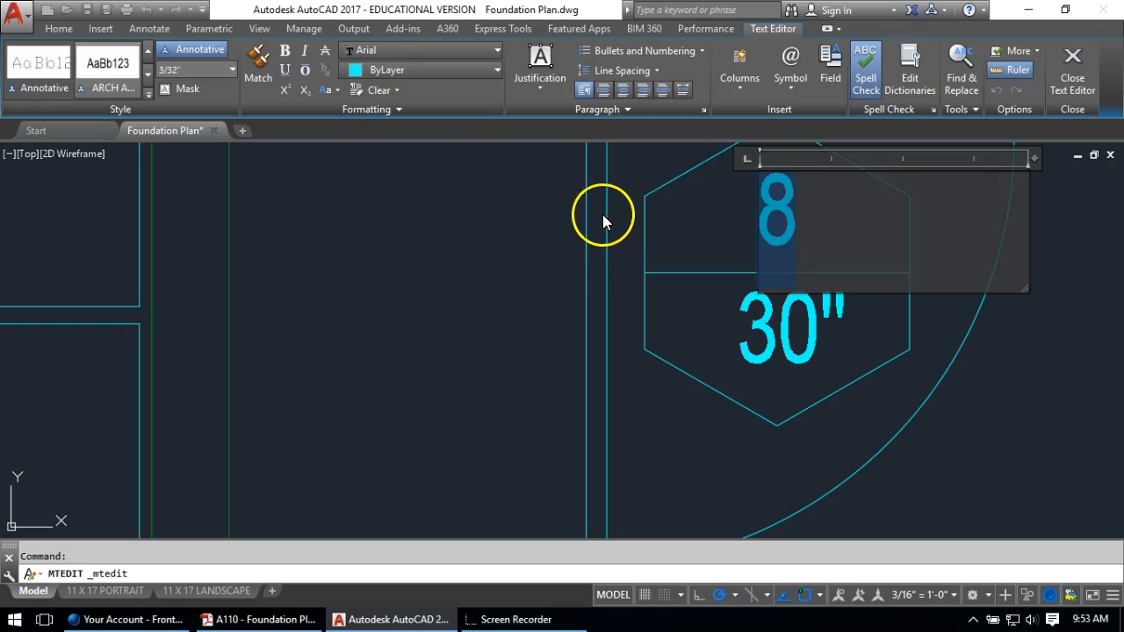
{"action": "type", "text": "4"}
{"action": "left_click", "coordinate": [583, 238]}
Start copying tag 4 with CO, then cancel the unfinished copy
{"action": "scroll", "coordinate": [721, 383], "scroll_direction": "down", "scroll_amount": 5}
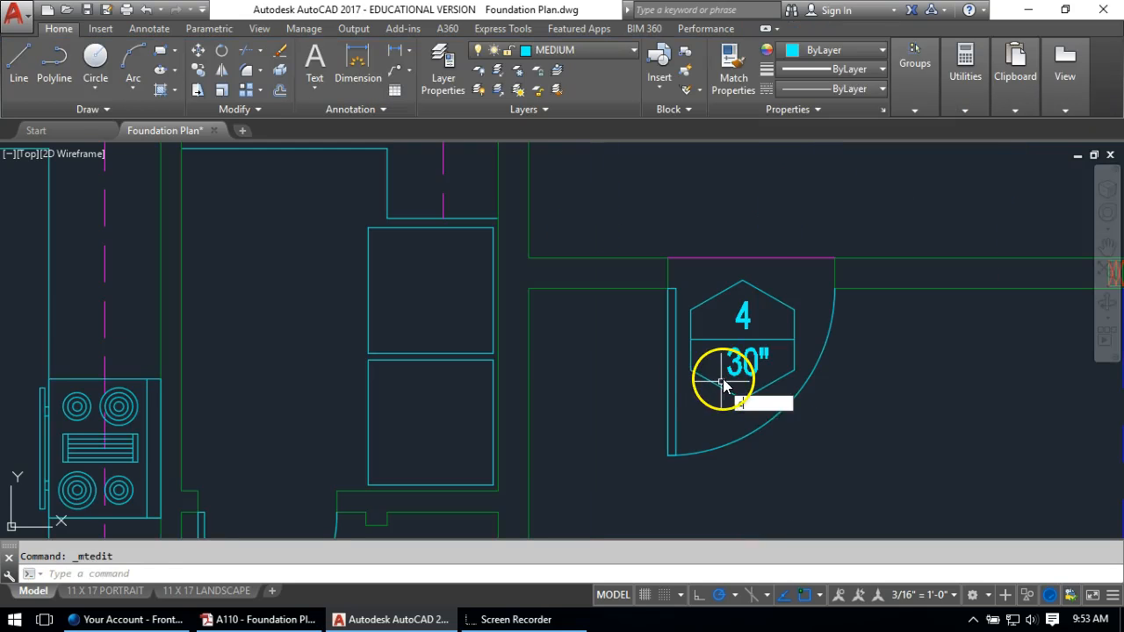
{"action": "type", "text": "co"}
{"action": "key", "text": "Return"}
{"action": "left_click", "coordinate": [790, 270]}
{"action": "left_click", "coordinate": [722, 390]}
{"action": "key", "text": "Return"}
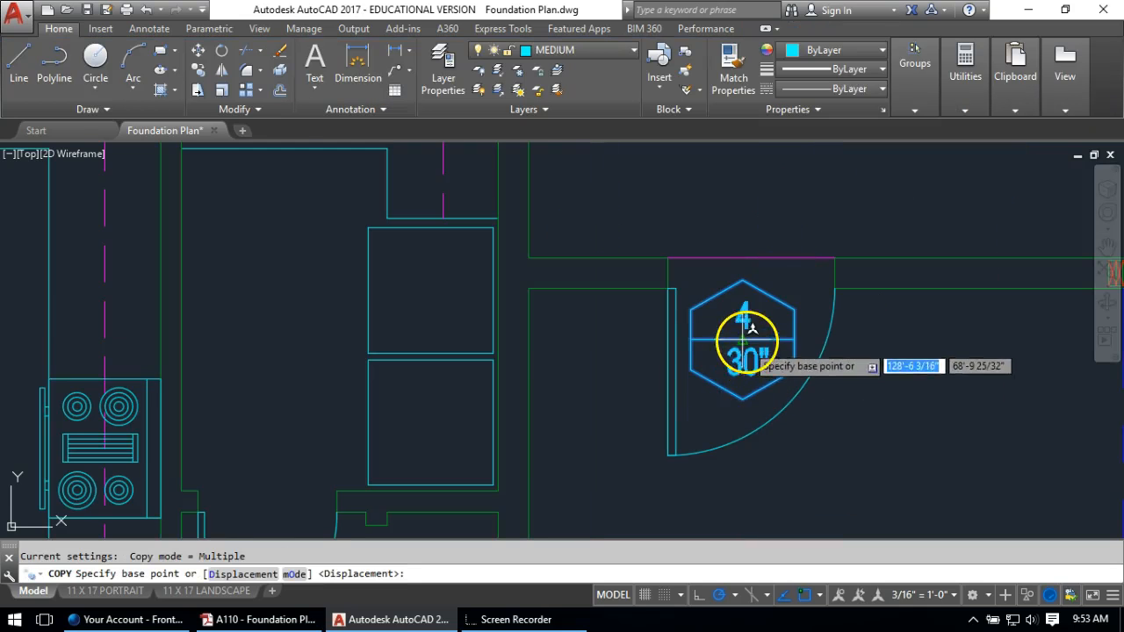
{"action": "left_click", "coordinate": [746, 329]}
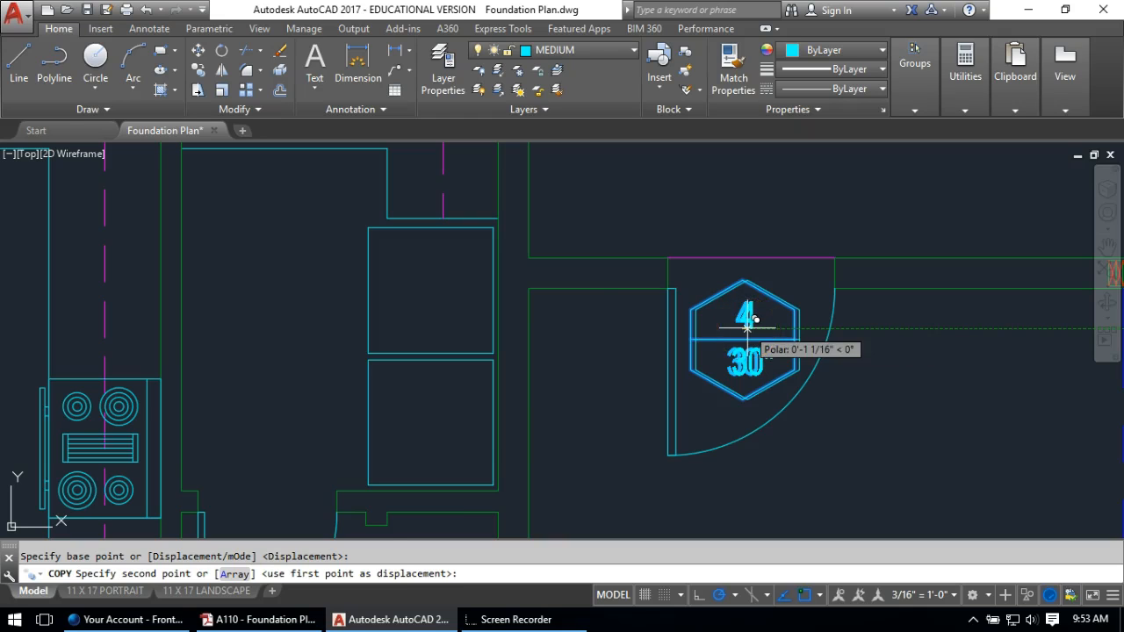
{"action": "scroll", "coordinate": [754, 320], "scroll_direction": "down", "scroll_amount": 2}
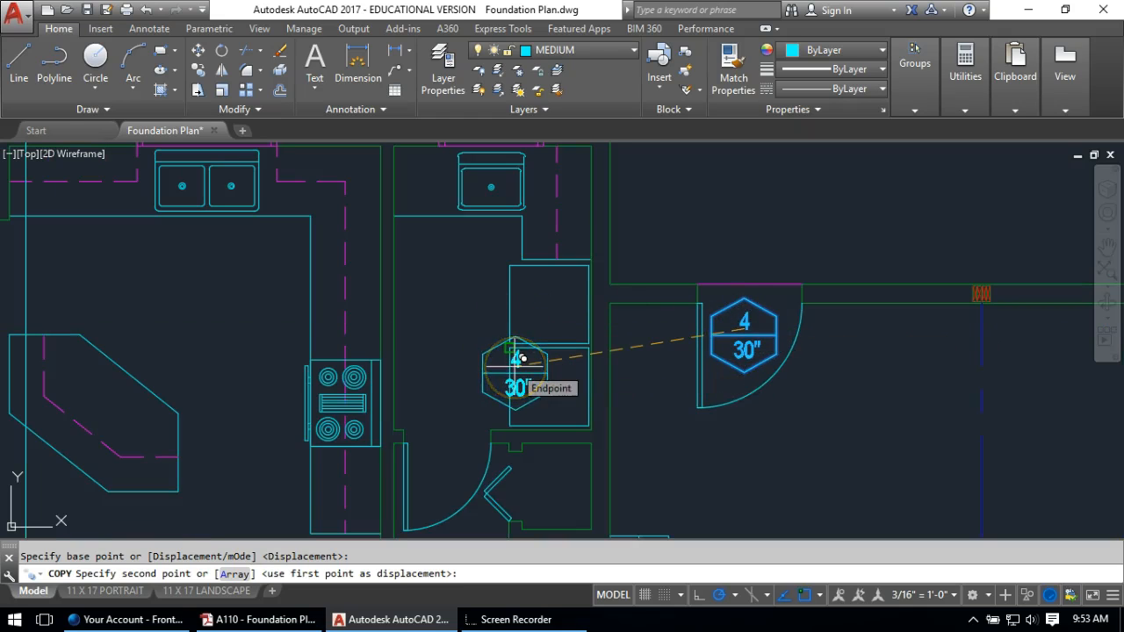
{"action": "key", "text": "Escape"}
Change the opening width on door tag 6 from 30" to 36"
{"action": "middle_click_drag", "start_coordinate": [648, 458], "coordinate": [560, 251]}
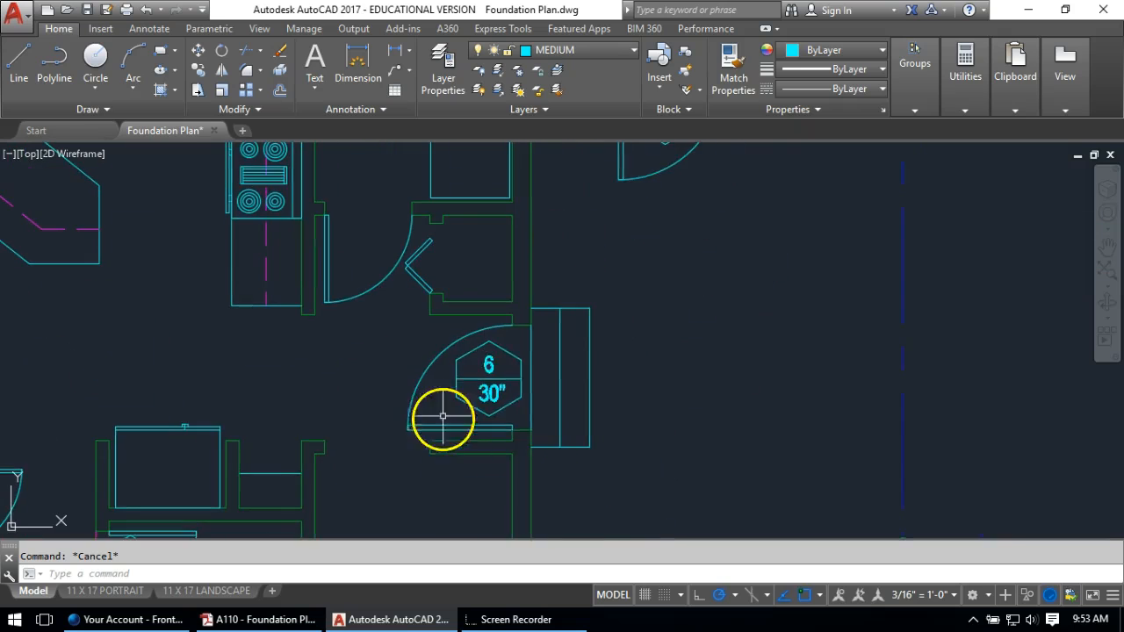
{"action": "scroll", "coordinate": [512, 389], "scroll_direction": "up", "scroll_amount": 4}
{"action": "double_click", "coordinate": [461, 394]}
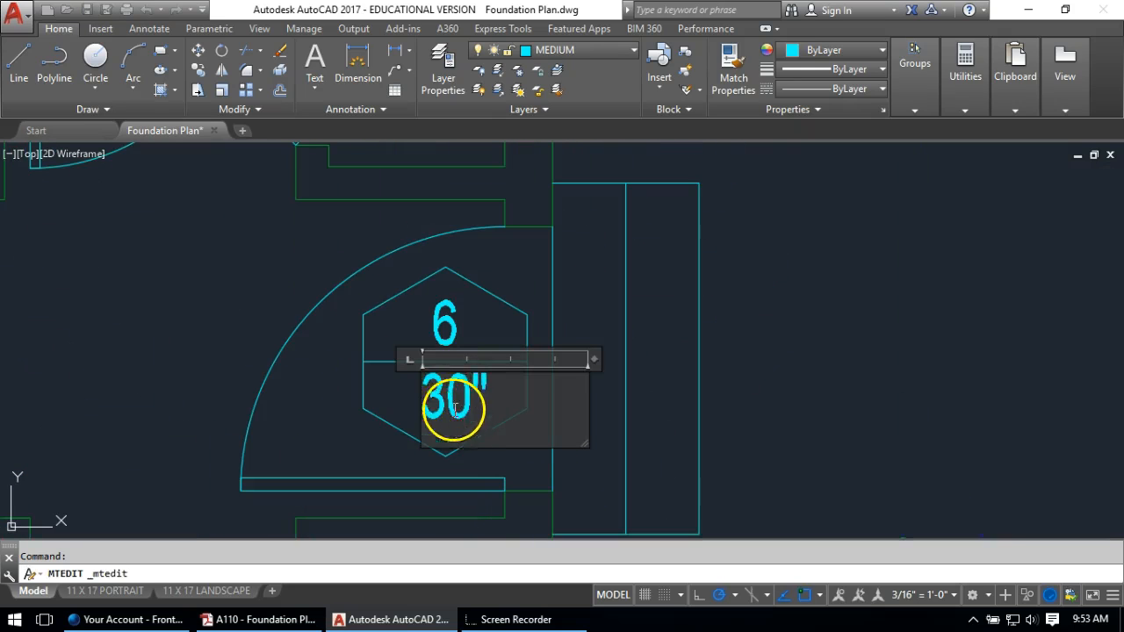
{"action": "left_click", "coordinate": [765, 439]}
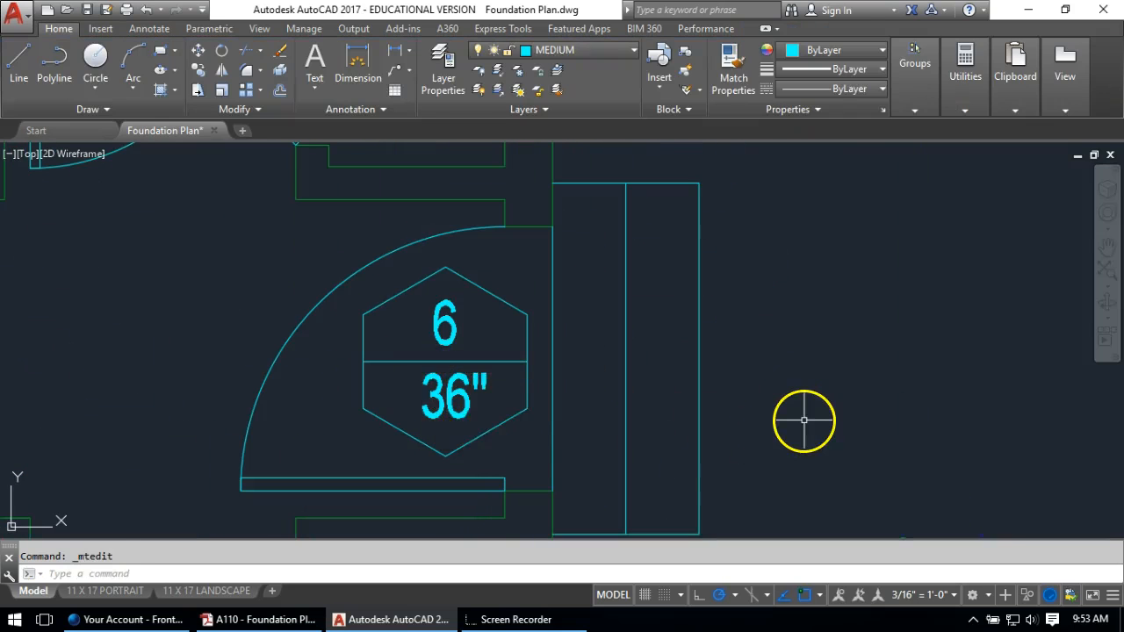
{"action": "scroll", "coordinate": [803, 422], "scroll_direction": "down", "scroll_amount": 4}
Change the opening width on door tag 4 from 30" to 36"
{"action": "middle_click_drag", "start_coordinate": [765, 294], "coordinate": [709, 464]}
{"action": "scroll", "coordinate": [747, 353], "scroll_direction": "up", "scroll_amount": 5}
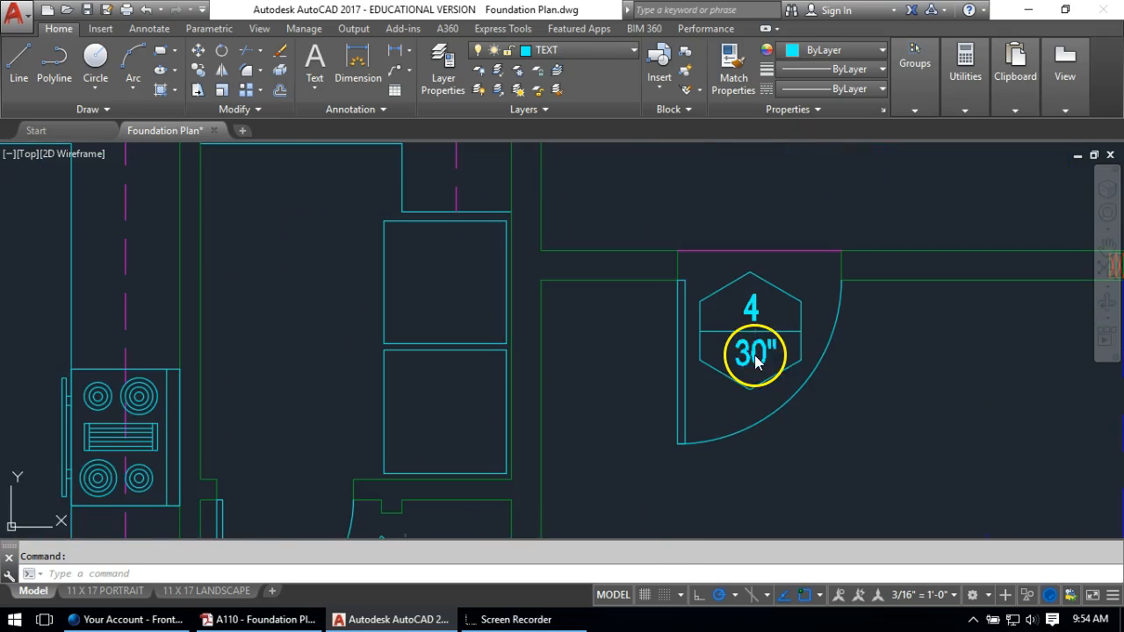
{"action": "double_click", "coordinate": [755, 359]}
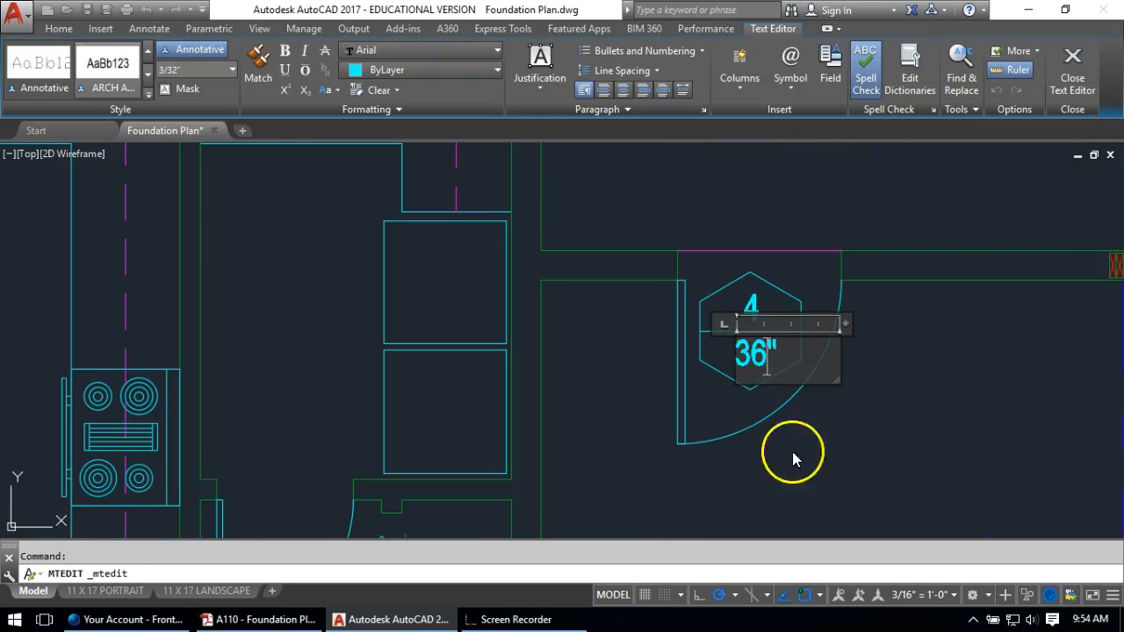
{"action": "left_click", "coordinate": [828, 483]}
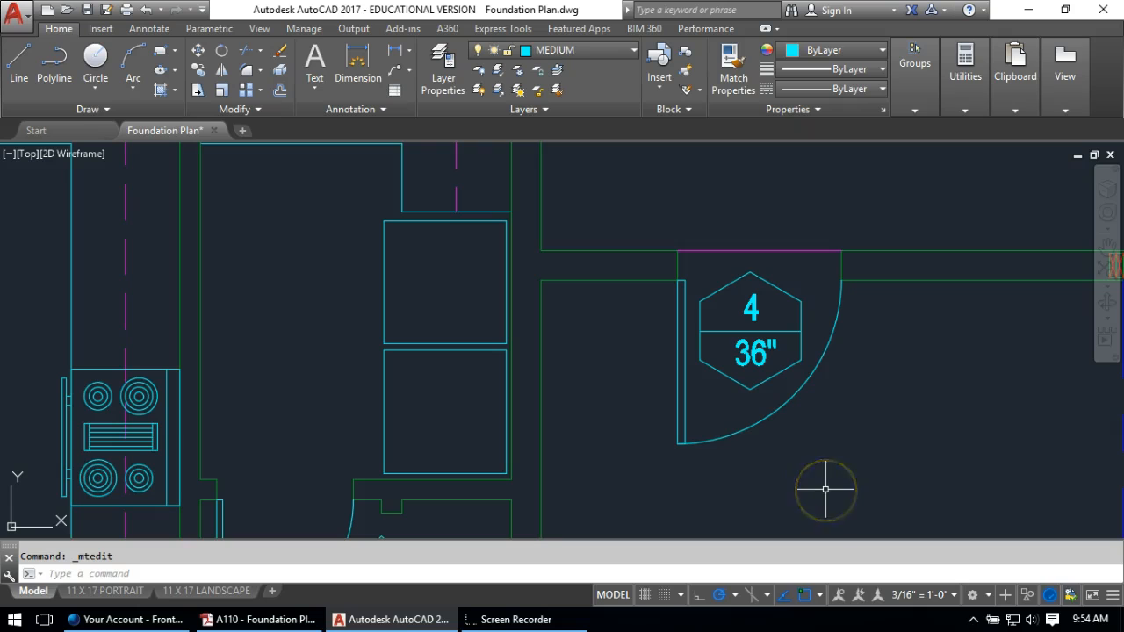
{"action": "scroll", "coordinate": [804, 431], "scroll_direction": "down", "scroll_amount": 5}
Copy door tag 4 to the small closet door next to the kitchen
{"action": "middle_click_drag", "start_coordinate": [683, 366], "coordinate": [657, 400]}
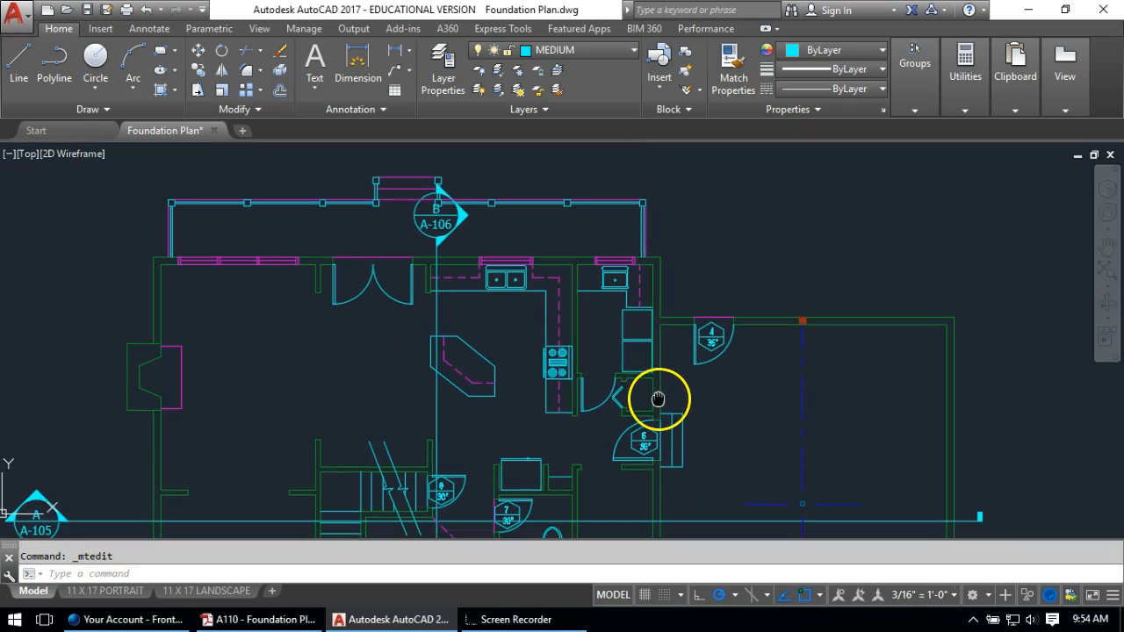
{"action": "type", "text": "co"}
{"action": "key", "text": "Return"}
{"action": "scroll", "coordinate": [747, 347], "scroll_direction": "up", "scroll_amount": 4}
{"action": "left_click", "coordinate": [690, 289]}
{"action": "left_click", "coordinate": [644, 332]}
{"action": "key", "text": "Return"}
{"action": "left_click", "coordinate": [660, 327]}
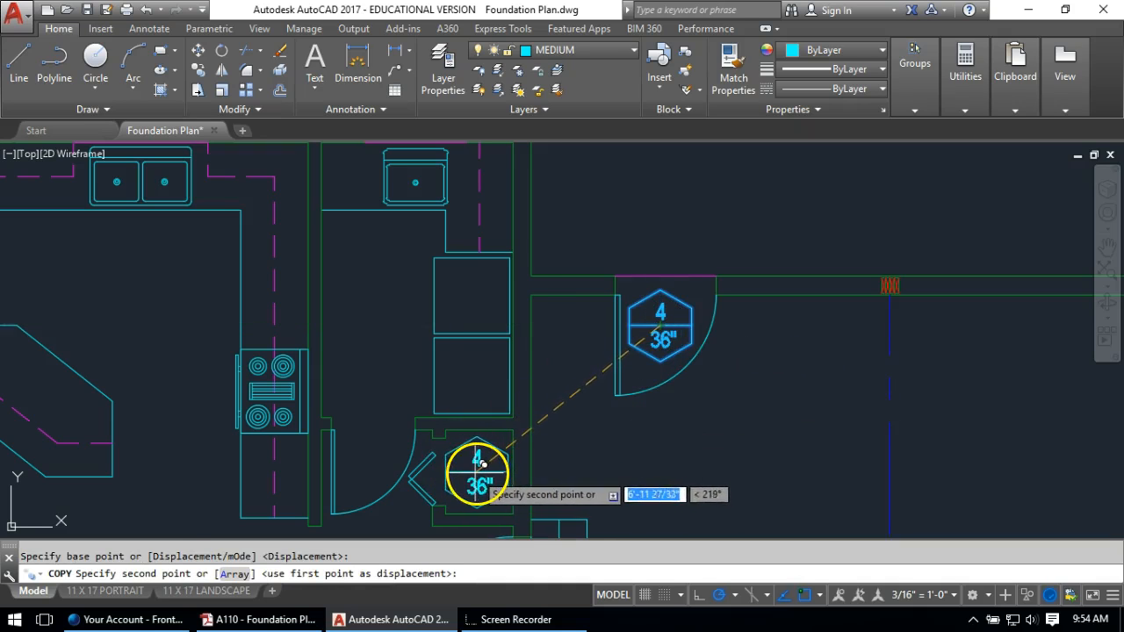
{"action": "left_click", "coordinate": [482, 464]}
{"action": "key", "text": "Return"}
Edit the copied tag to read 10 over a 24" width
{"action": "scroll", "coordinate": [482, 464], "scroll_direction": "up", "scroll_amount": 4}
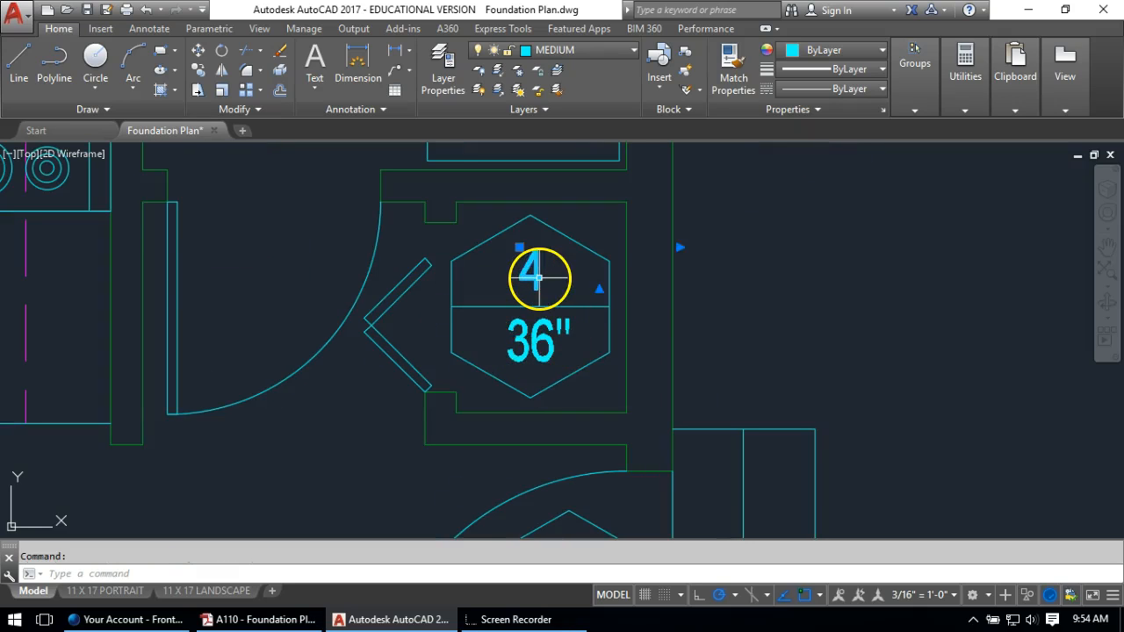
{"action": "double_click", "coordinate": [545, 281]}
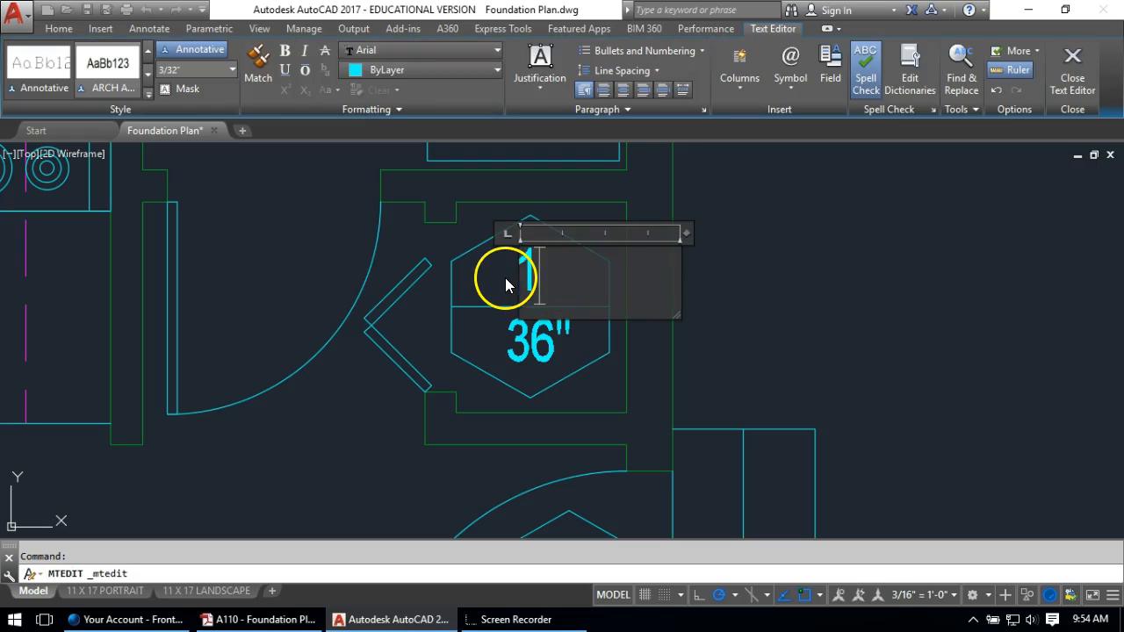
{"action": "type", "text": "10"}
{"action": "left_click", "coordinate": [516, 345]}
{"action": "key", "text": "Escape"}
{"action": "left_click", "coordinate": [543, 332]}
{"action": "double_click", "coordinate": [544, 337]}
{"action": "double_click", "coordinate": [518, 332]}
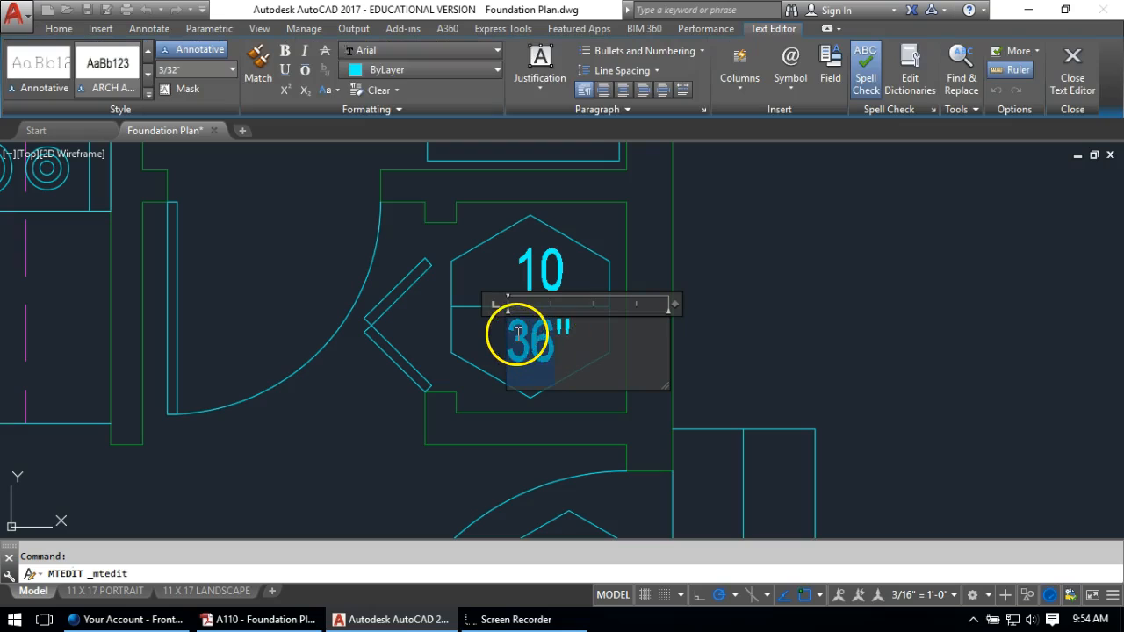
{"action": "type", "text": "24"}
{"action": "left_click", "coordinate": [476, 334]}
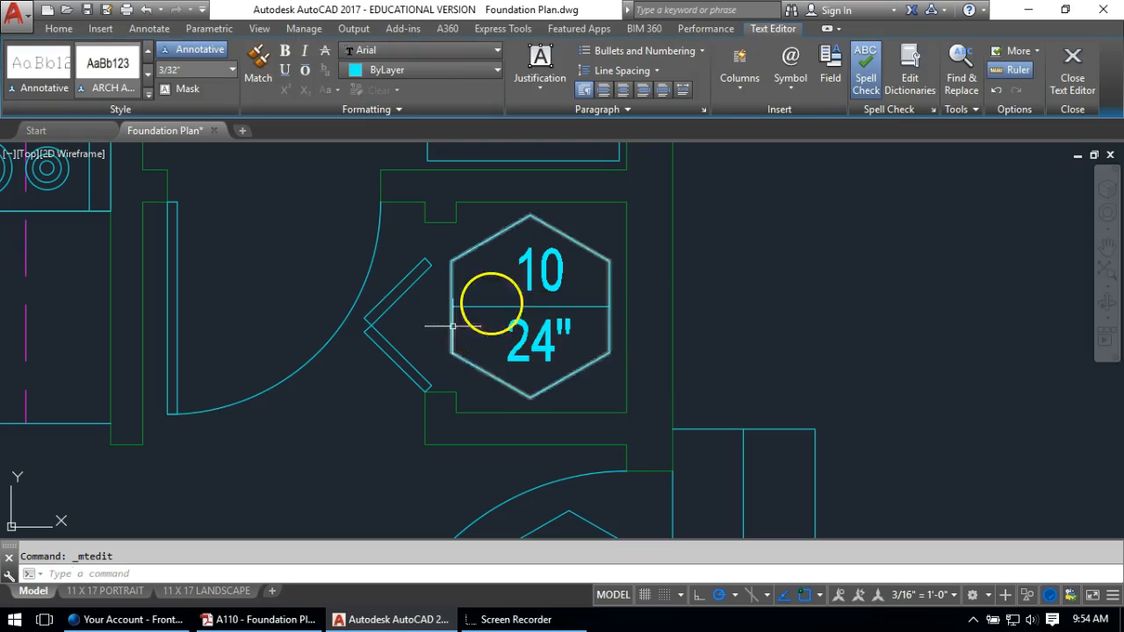
Move the number 10 to centre it within the tag
{"action": "type", "text": "m"}
{"action": "key", "text": "Return"}
{"action": "left_click", "coordinate": [553, 263]}
{"action": "key", "text": "Return"}
{"action": "left_click", "coordinate": [933, 319]}
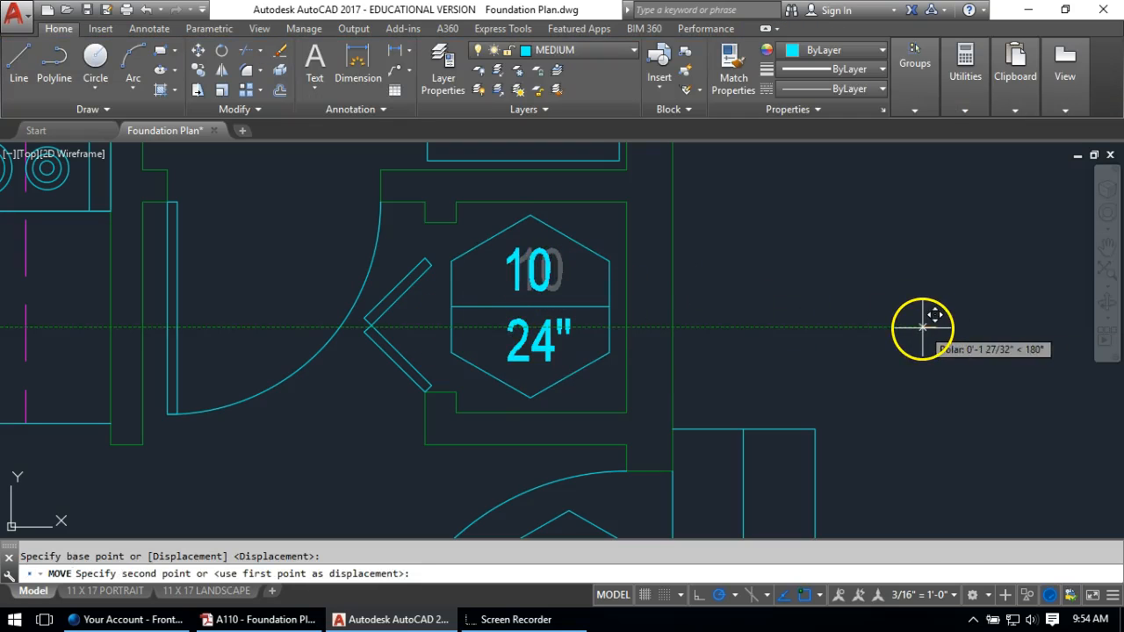
{"action": "left_click", "coordinate": [923, 327]}
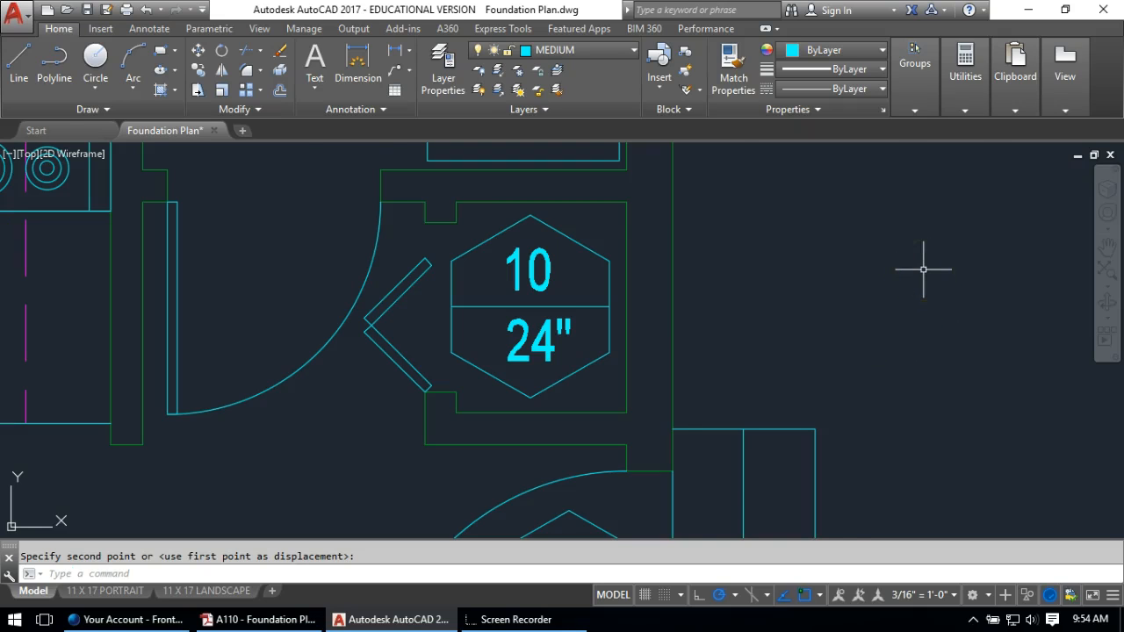
{"action": "scroll", "coordinate": [693, 216], "scroll_direction": "down", "scroll_amount": 5}
{"action": "type", "text": "ct o"}
{"action": "key", "text": "Return"}
Copy door tag 7 to the doorway near the stove
{"action": "scroll", "coordinate": [679, 323], "scroll_direction": "down", "scroll_amount": 2}
{"action": "middle_click_drag", "start_coordinate": [642, 384], "coordinate": [668, 203]}
{"action": "scroll", "coordinate": [466, 310], "scroll_direction": "up", "scroll_amount": 4}
{"action": "left_click", "coordinate": [638, 300]}
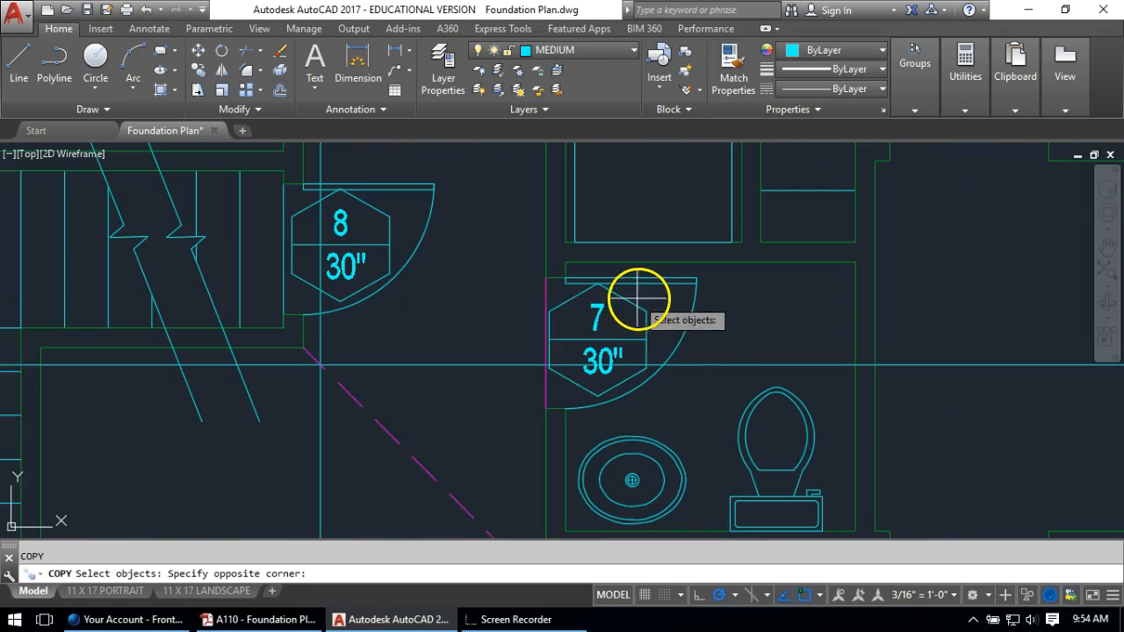
{"action": "left_click", "coordinate": [579, 343]}
{"action": "key", "text": "Return"}
{"action": "left_click", "coordinate": [586, 338]}
{"action": "scroll", "coordinate": [587, 341], "scroll_direction": "down", "scroll_amount": 5}
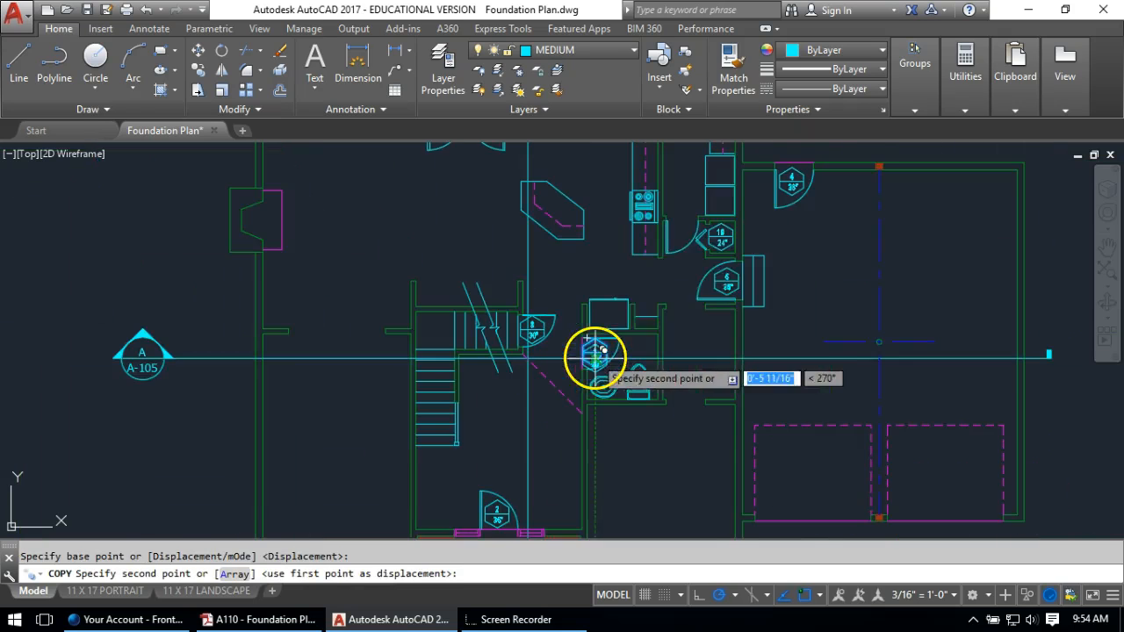
{"action": "scroll", "coordinate": [685, 195], "scroll_direction": "up", "scroll_amount": 5}
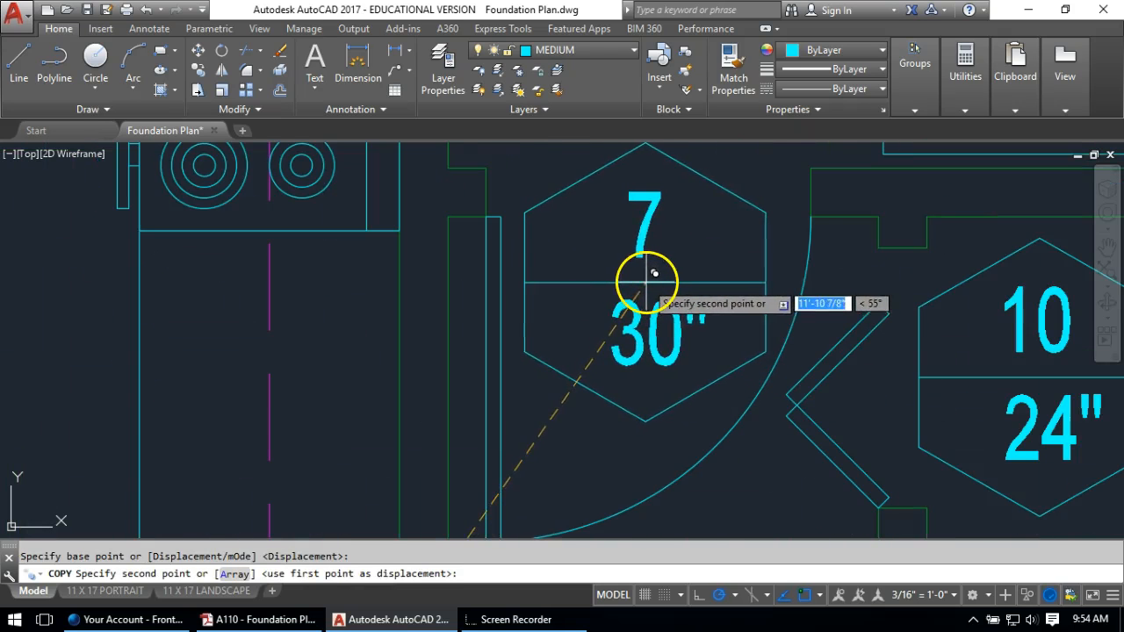
{"action": "left_click", "coordinate": [654, 274]}
{"action": "key", "text": "Return"}
Renumber the copied tag to 9
{"action": "double_click", "coordinate": [647, 226]}
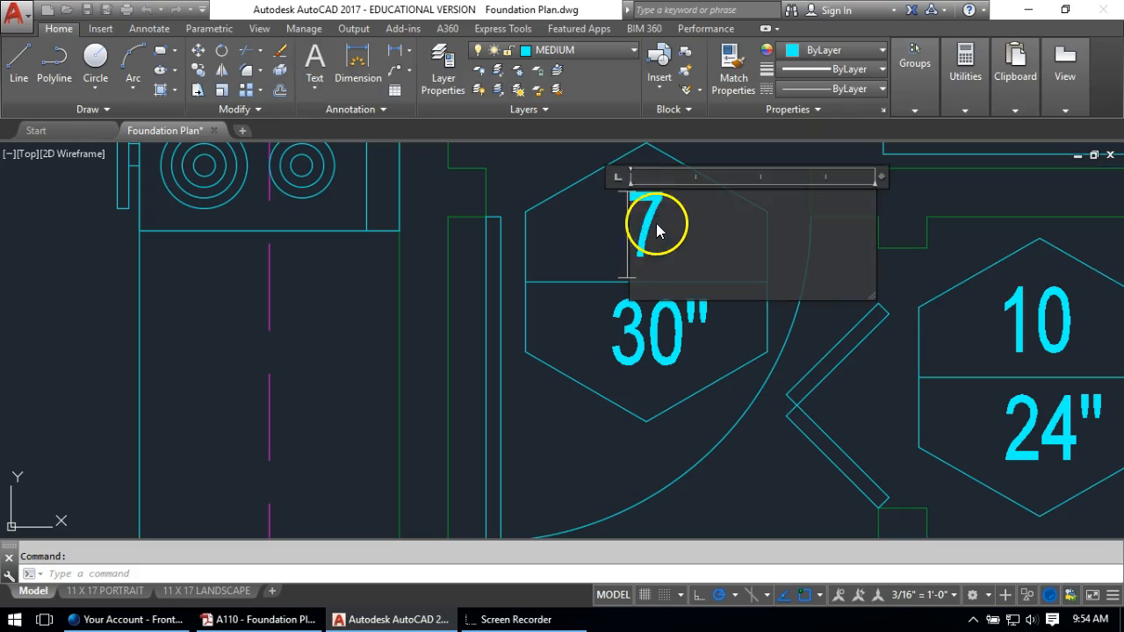
{"action": "type", "text": "9"}
{"action": "left_click", "coordinate": [598, 216]}
{"action": "scroll", "coordinate": [563, 367], "scroll_direction": "down", "scroll_amount": 5}
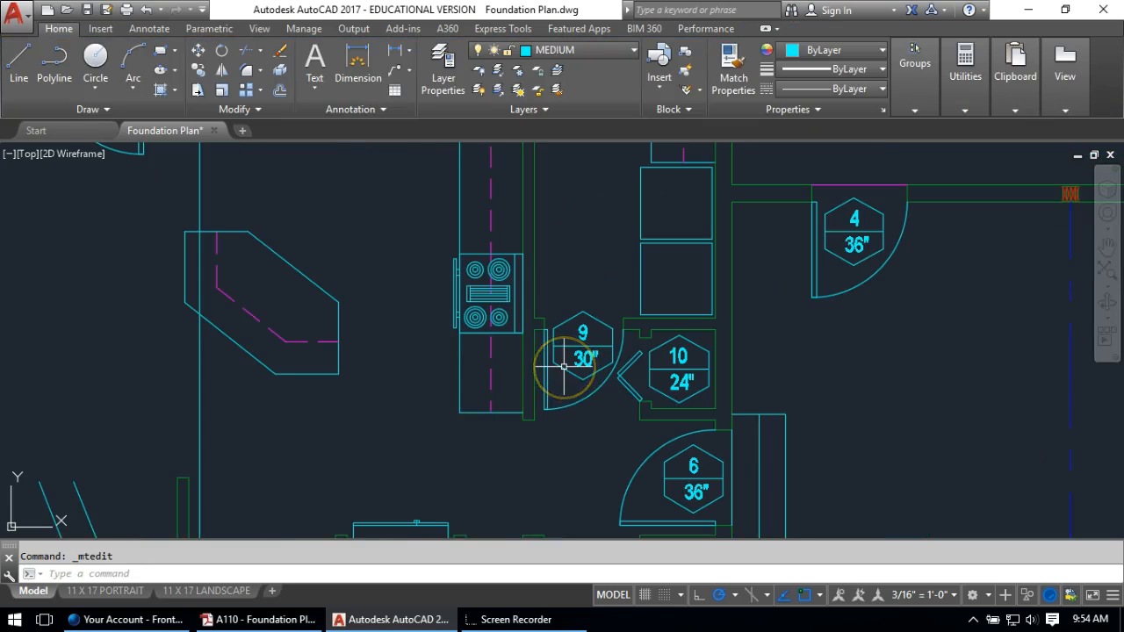
Copy tag 9 to the double doors on the plan's top wall
{"action": "type", "text": "co"}
{"action": "key", "text": "Return"}
{"action": "middle_click_drag", "start_coordinate": [636, 452], "coordinate": [630, 378]}
{"action": "left_click", "coordinate": [619, 266]}
{"action": "left_click", "coordinate": [565, 281]}
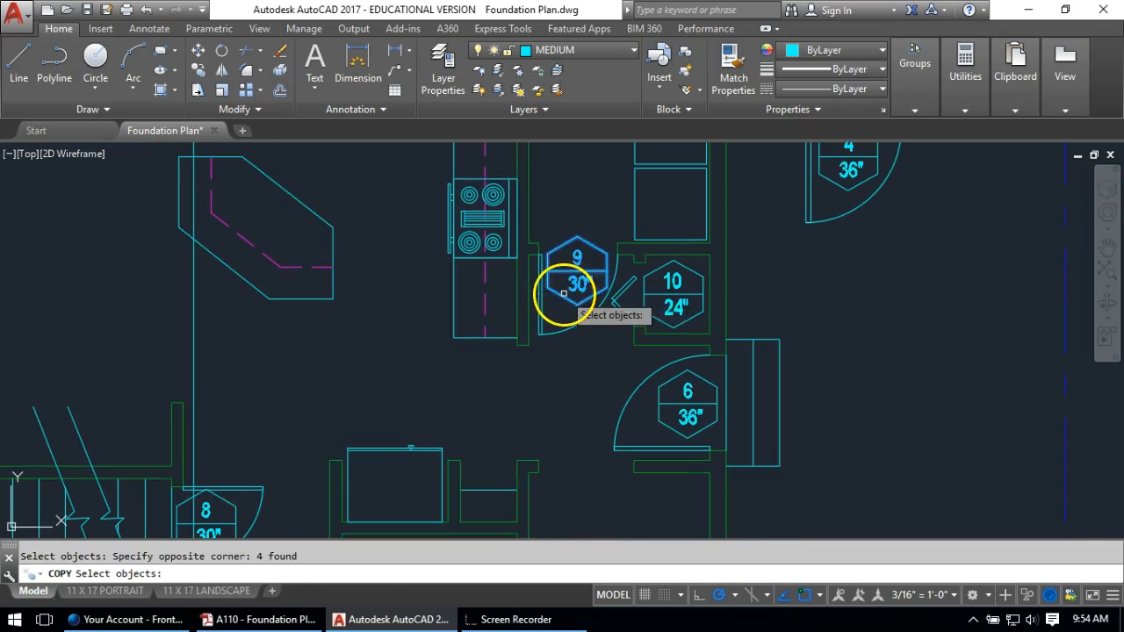
{"action": "key", "text": "Return"}
{"action": "left_click", "coordinate": [580, 268]}
{"action": "scroll", "coordinate": [574, 271], "scroll_direction": "down", "scroll_amount": 5}
{"action": "scroll", "coordinate": [633, 328], "scroll_direction": "up", "scroll_amount": 5}
{"action": "scroll", "coordinate": [673, 367], "scroll_direction": "up", "scroll_amount": 2}
{"action": "left_click", "coordinate": [662, 369]}
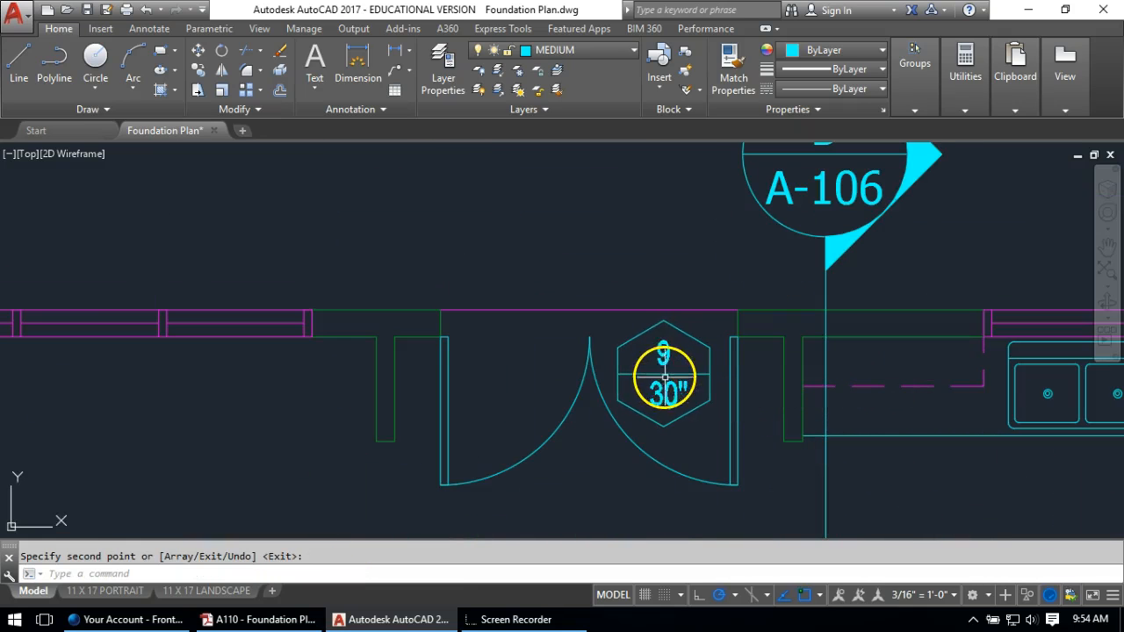
{"action": "key", "text": "Escape"}
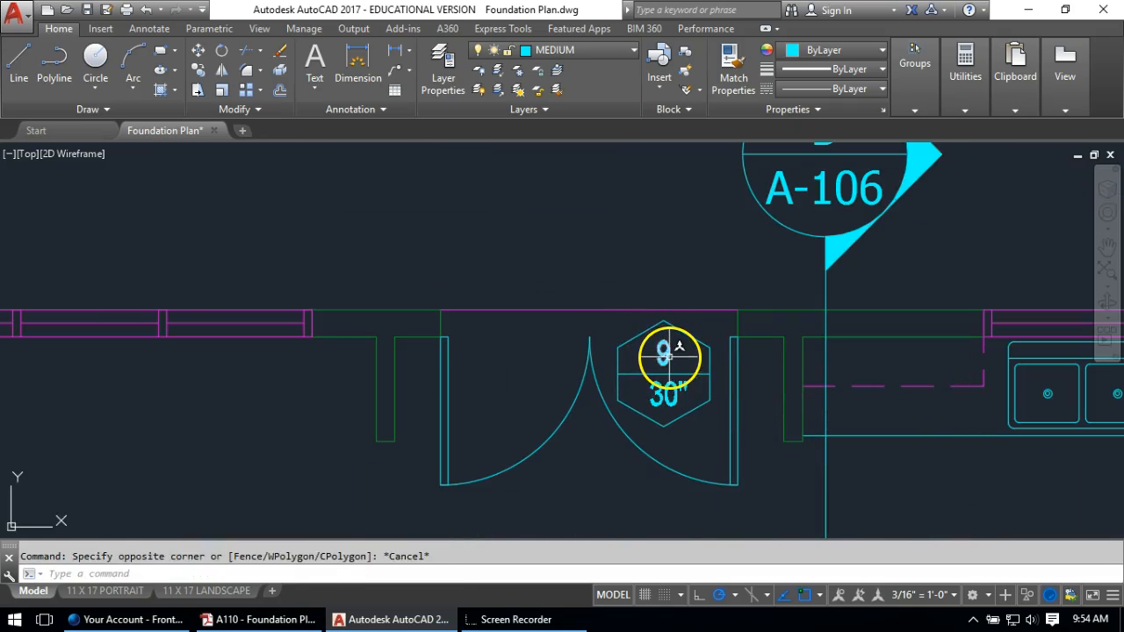
Relabel the copied tag as 3 with a 72" width
{"action": "double_click", "coordinate": [663, 355]}
{"action": "type", "text": "3"}
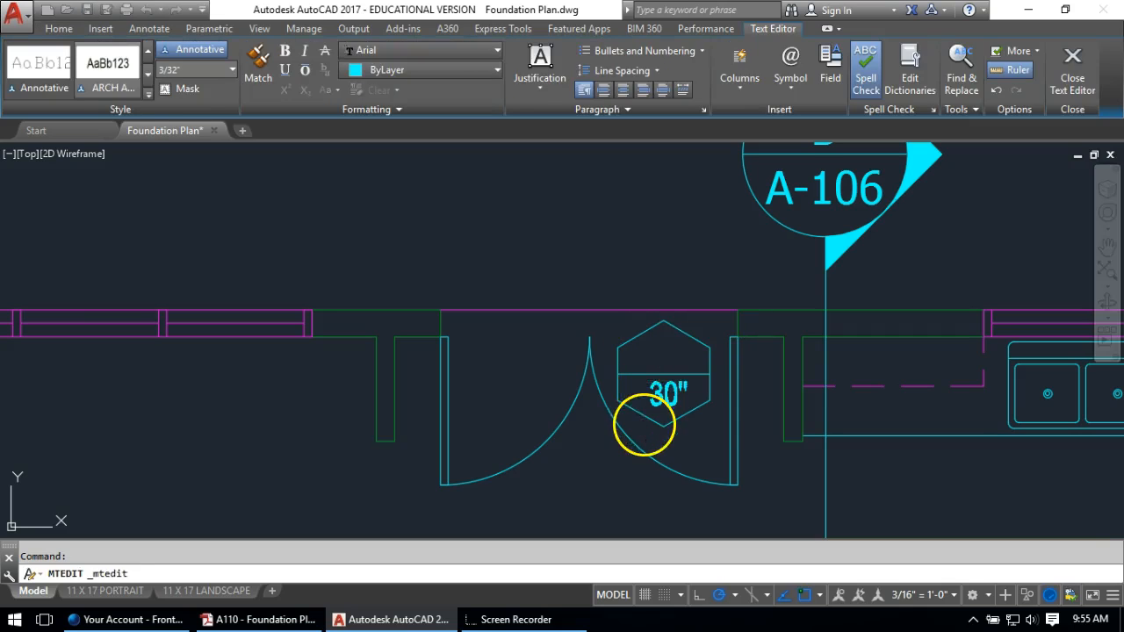
{"action": "left_click", "coordinate": [663, 392]}
{"action": "double_click", "coordinate": [663, 393]}
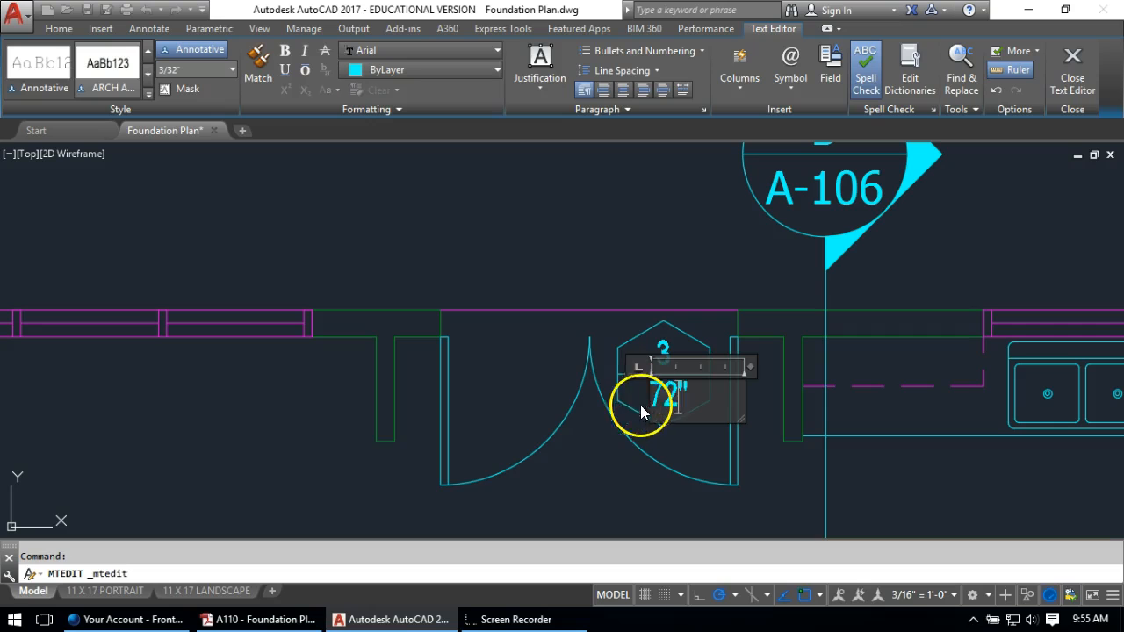
{"action": "left_click", "coordinate": [577, 454]}
{"action": "scroll", "coordinate": [525, 308], "scroll_direction": "down", "scroll_amount": 5}
{"action": "middle_click_drag", "start_coordinate": [527, 308], "coordinate": [521, 213]}
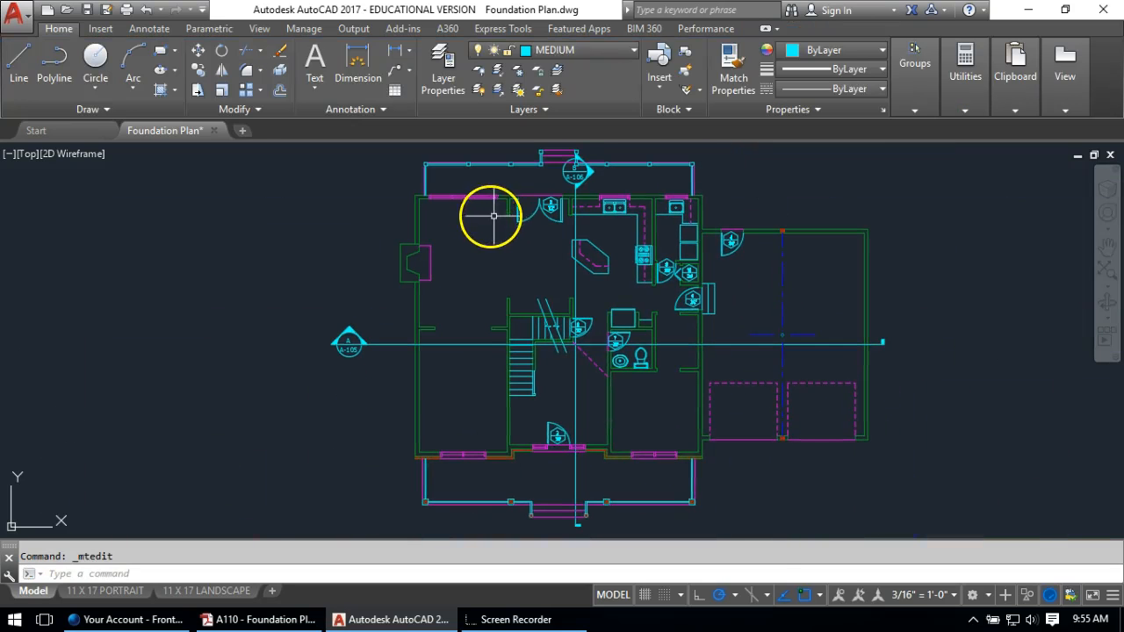
Copy the B1 48" footing tag to the right plan's front wall
{"action": "scroll", "coordinate": [457, 308], "scroll_direction": "down", "scroll_amount": 4}
{"action": "middle_click_drag", "start_coordinate": [270, 328], "coordinate": [728, 332]}
{"action": "scroll", "coordinate": [376, 342], "scroll_direction": "up", "scroll_amount": 10}
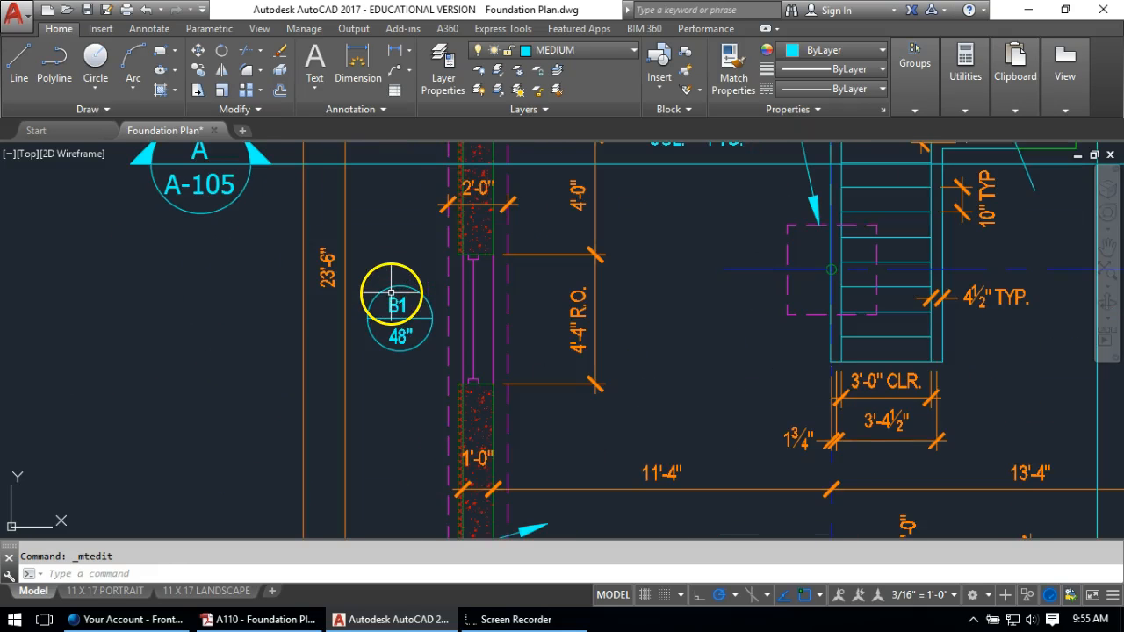
{"action": "type", "text": "co"}
{"action": "key", "text": "Return"}
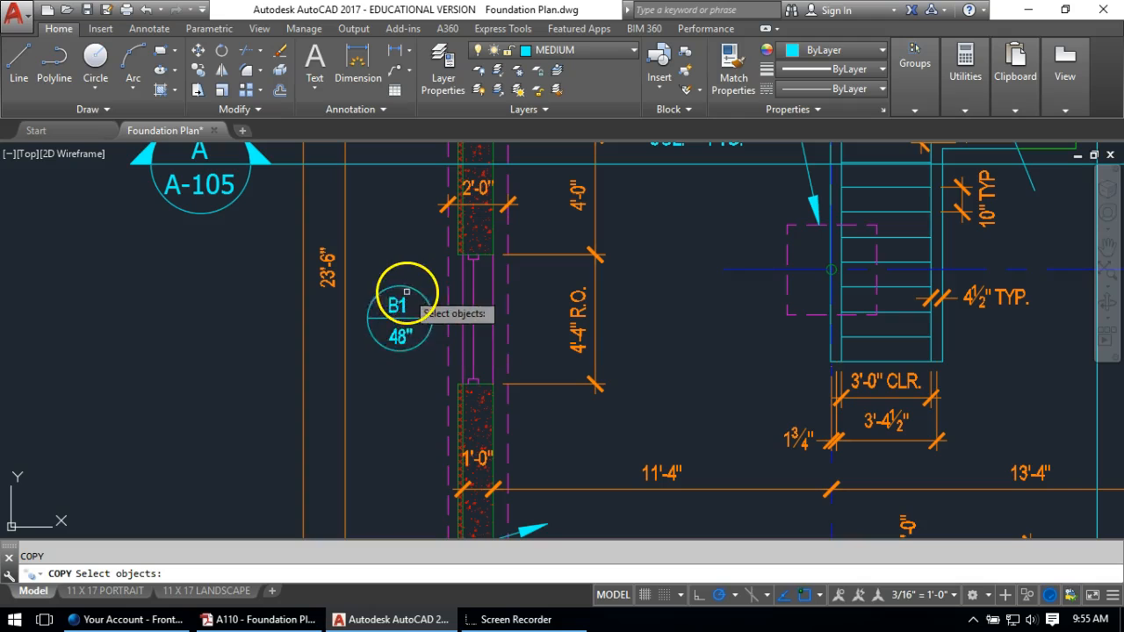
{"action": "left_click", "coordinate": [419, 279]}
{"action": "left_click", "coordinate": [383, 374]}
{"action": "key", "text": "Return"}
{"action": "left_click", "coordinate": [397, 316]}
{"action": "scroll", "coordinate": [442, 294], "scroll_direction": "down", "scroll_amount": 10}
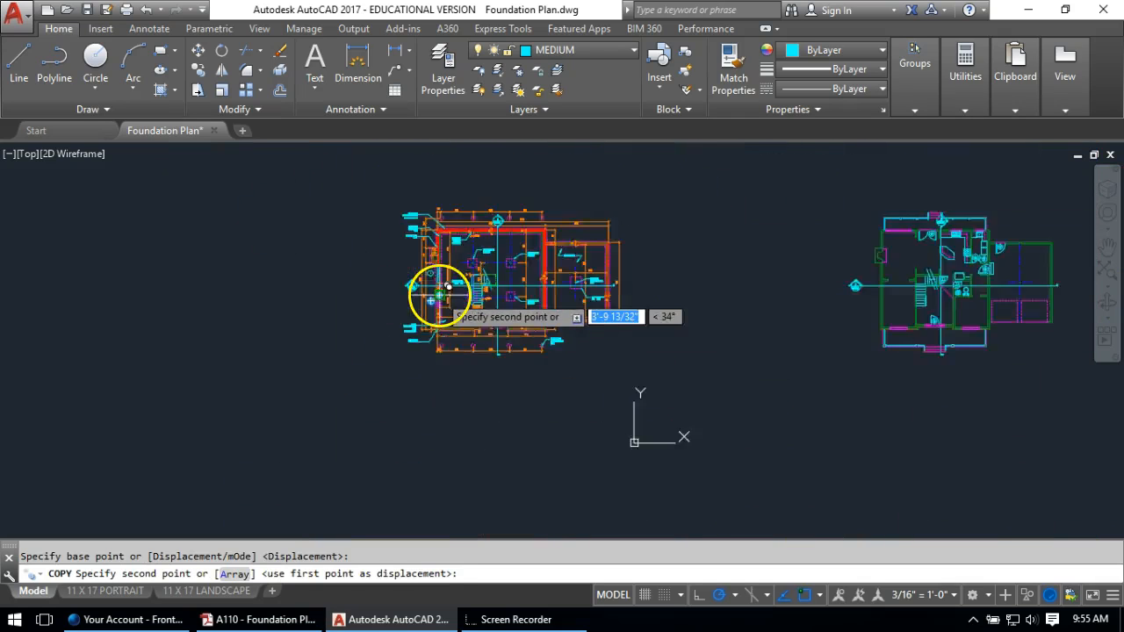
{"action": "scroll", "coordinate": [753, 302], "scroll_direction": "up", "scroll_amount": 8}
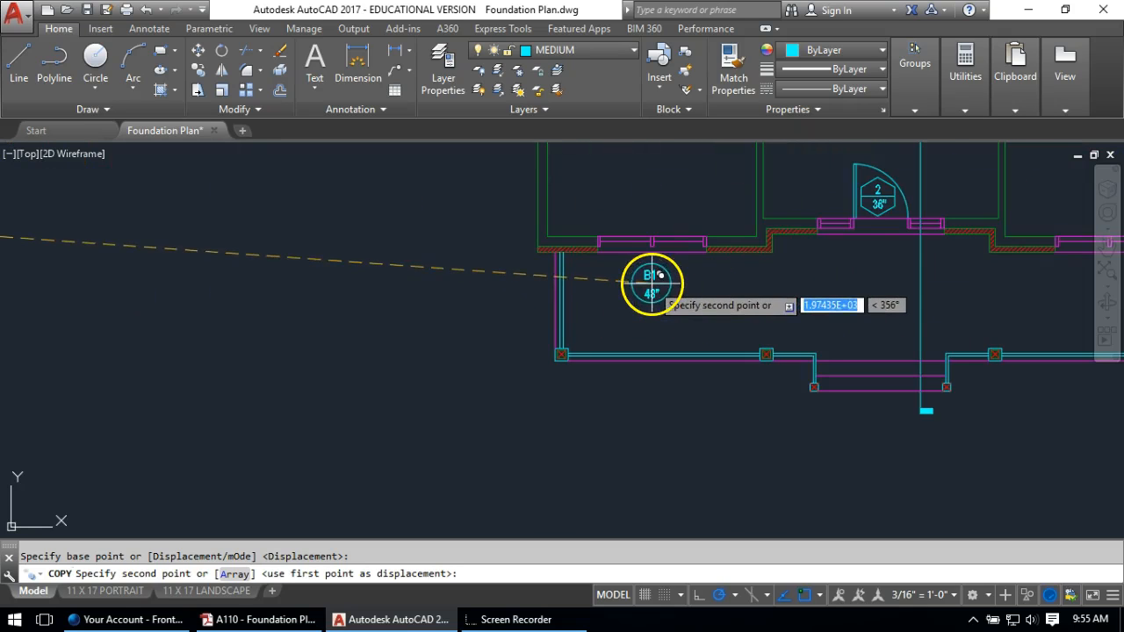
{"action": "scroll", "coordinate": [651, 278], "scroll_direction": "up", "scroll_amount": 4}
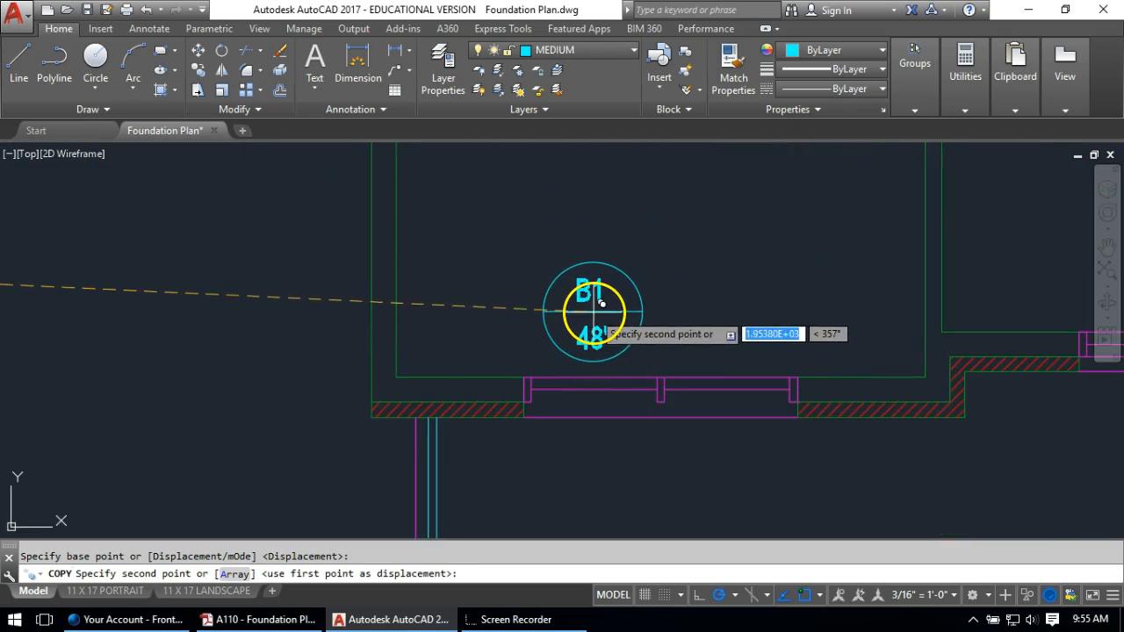
{"action": "left_click", "coordinate": [601, 301]}
Change the copied tag's label from B1 to F1
{"action": "double_click", "coordinate": [588, 296]}
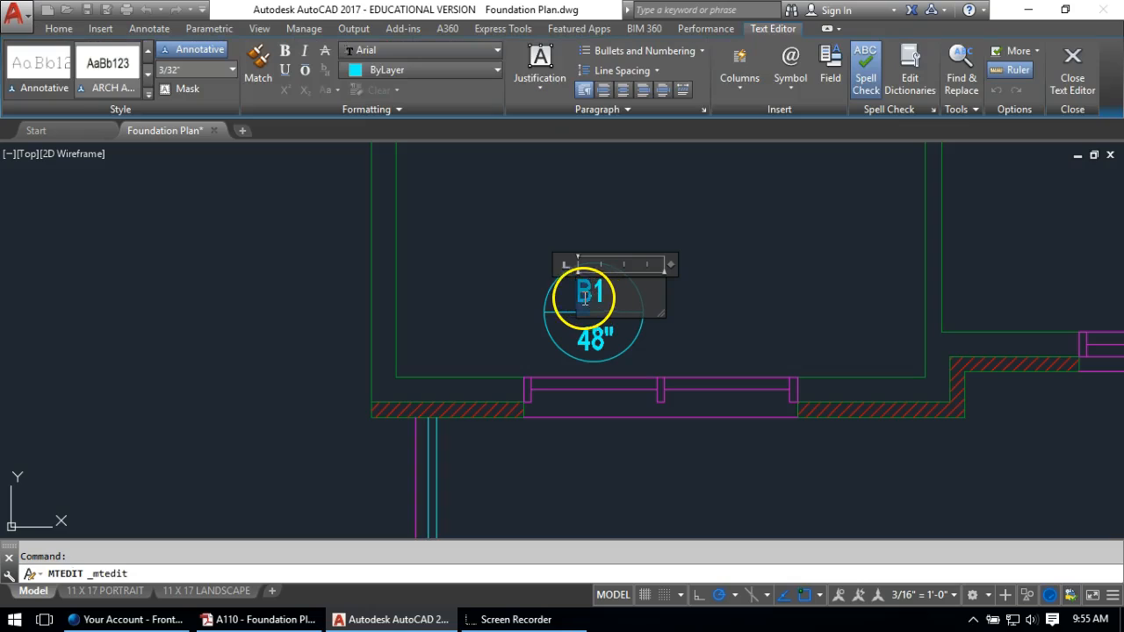
{"action": "type", "text": "F1"}
{"action": "key", "text": "BackSpace"}
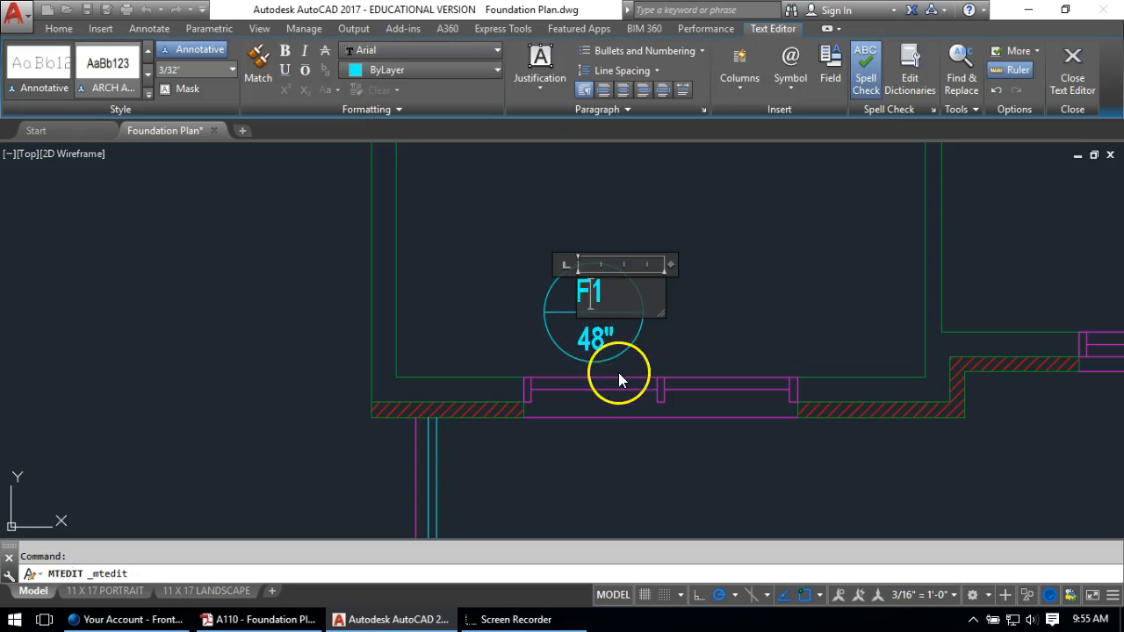
{"action": "left_click", "coordinate": [595, 335]}
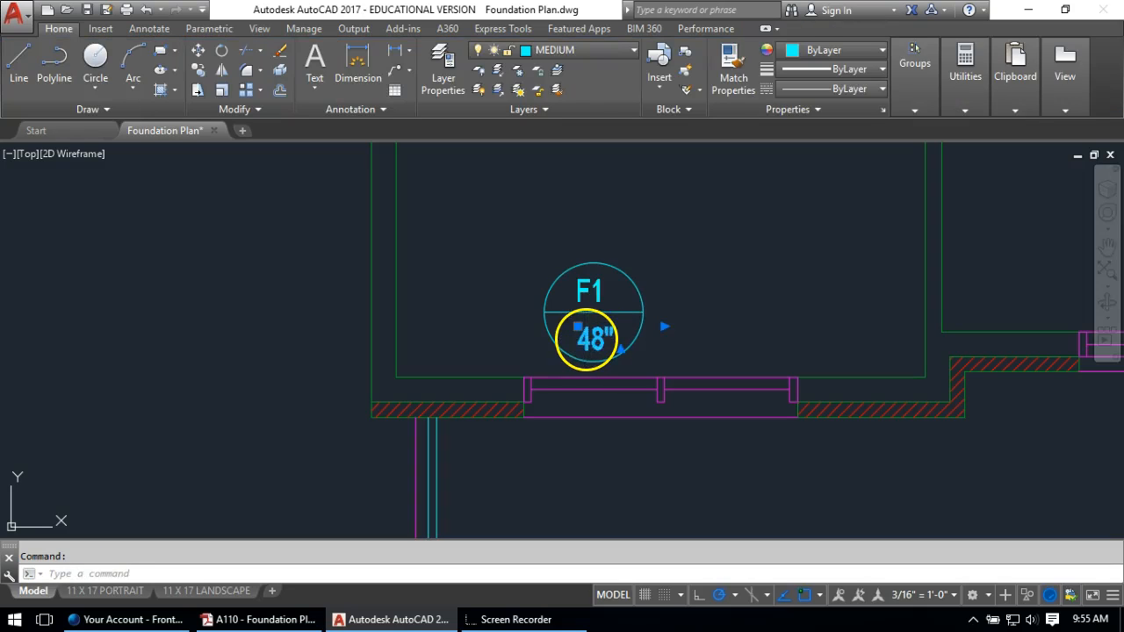
Change the F1 tag's size to 36" and copy it to make a side-by-side pair
{"action": "double_click", "coordinate": [602, 340]}
{"action": "type", "text": "36"}
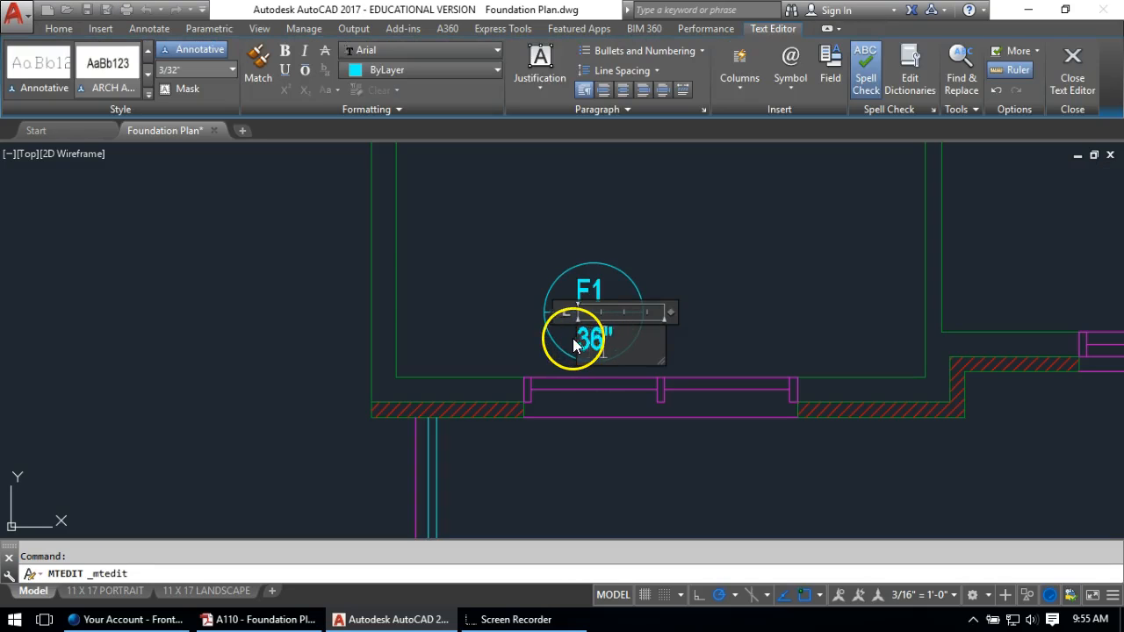
{"action": "left_click", "coordinate": [439, 281]}
{"action": "type", "text": "co"}
{"action": "key", "text": "Return"}
{"action": "left_click", "coordinate": [678, 239]}
{"action": "left_click", "coordinate": [527, 361]}
{"action": "key", "text": "Return"}
{"action": "left_click", "coordinate": [517, 197]}
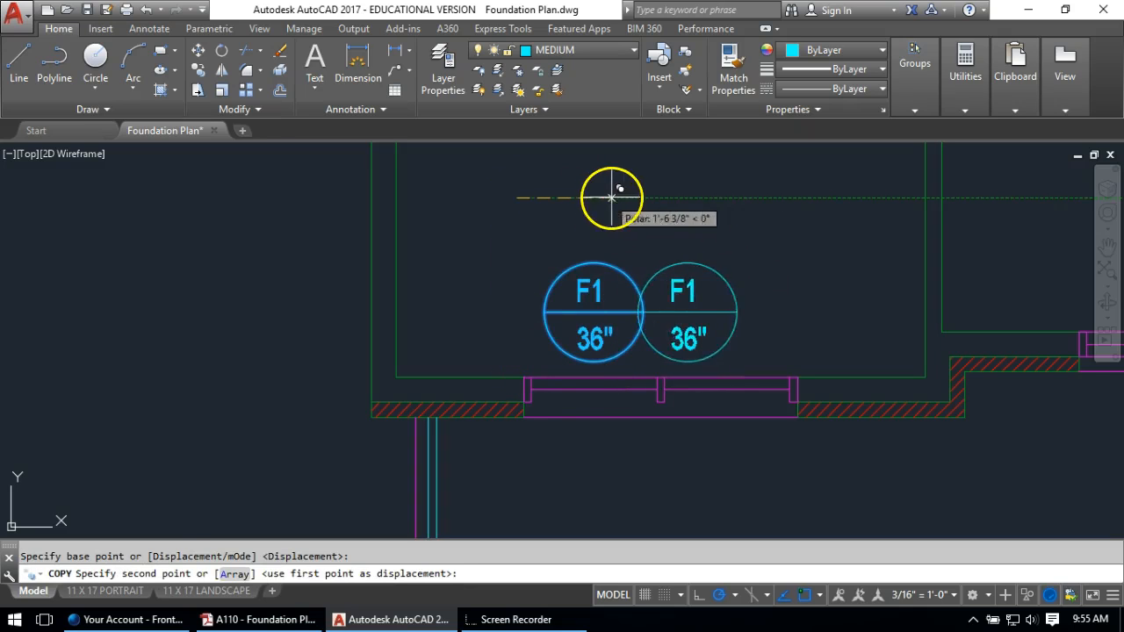
{"action": "key", "text": "Return"}
Copy the F1 36" tag twice into the right room as a pair
{"action": "mouse_move", "coordinate": [817, 247]}
{"action": "middle_mouse_down"}
{"action": "mouse_move", "coordinate": [657, 223]}
{"action": "mouse_move", "coordinate": [533, 235]}
{"action": "middle_mouse_up"}
{"action": "key", "text": "Return"}
{"action": "left_click", "coordinate": [485, 205]}
{"action": "left_click", "coordinate": [410, 328]}
{"action": "key", "text": "Return"}
{"action": "left_click", "coordinate": [431, 304]}
{"action": "scroll", "coordinate": [595, 306], "scroll_direction": "down", "scroll_amount": 3}
{"action": "scroll", "coordinate": [693, 307], "scroll_direction": "up", "scroll_amount": 2}
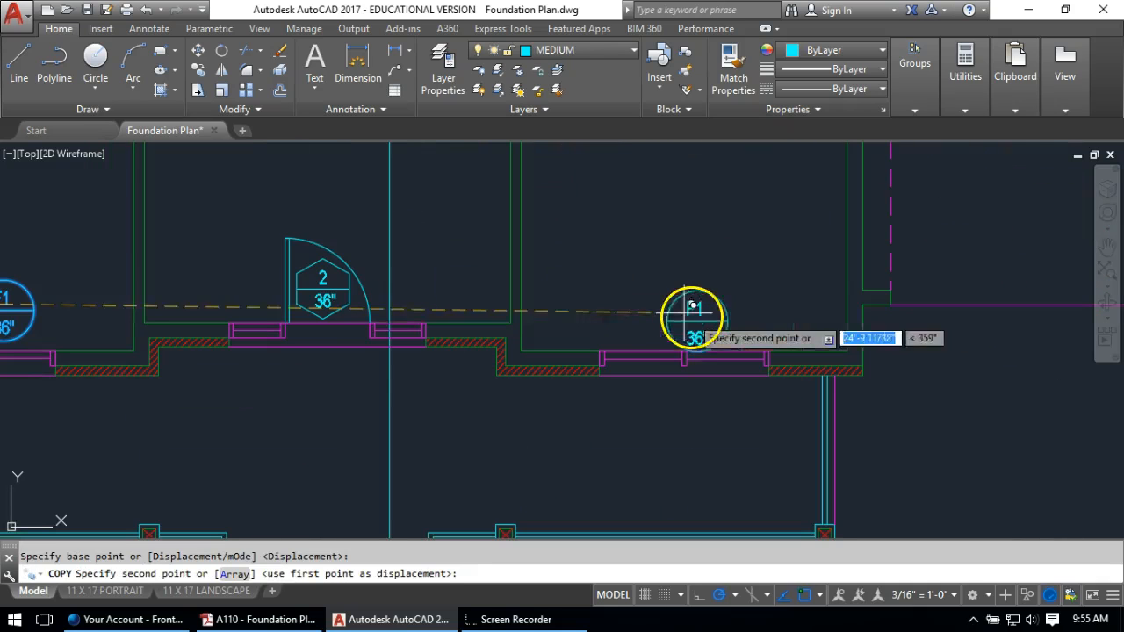
{"action": "left_click", "coordinate": [638, 299]}
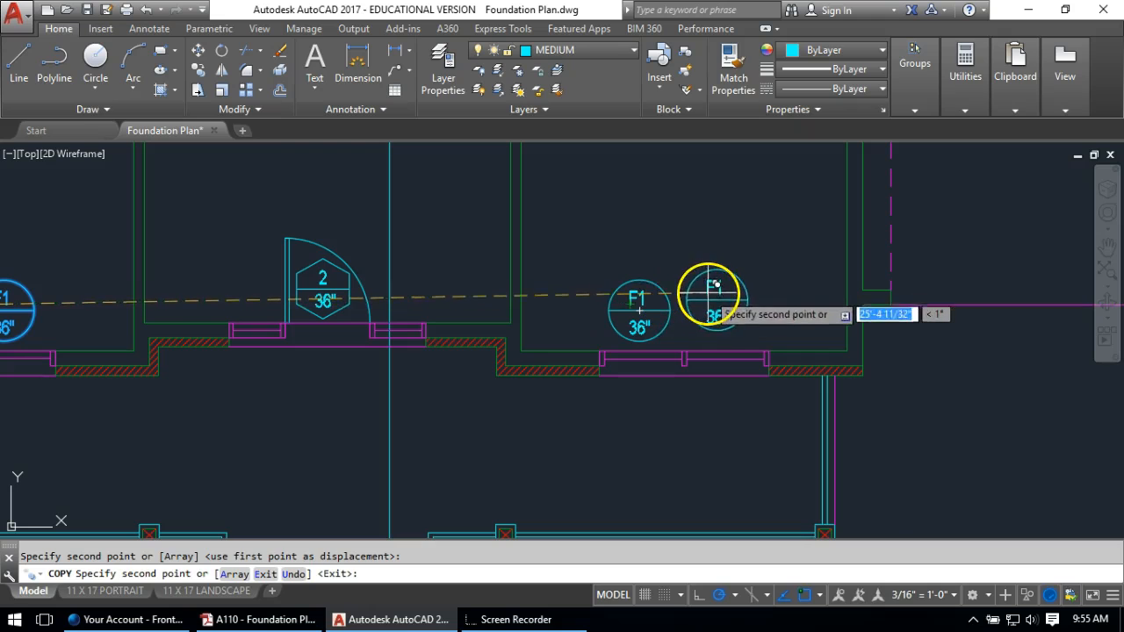
{"action": "left_click", "coordinate": [713, 293]}
{"action": "key", "text": "Return"}
Copy an F1 tag to the left of door tag 2
{"action": "mouse_move", "coordinate": [194, 290]}
{"action": "middle_mouse_down"}
{"action": "mouse_move", "coordinate": [445, 281]}
{"action": "mouse_move", "coordinate": [543, 295]}
{"action": "middle_mouse_up"}
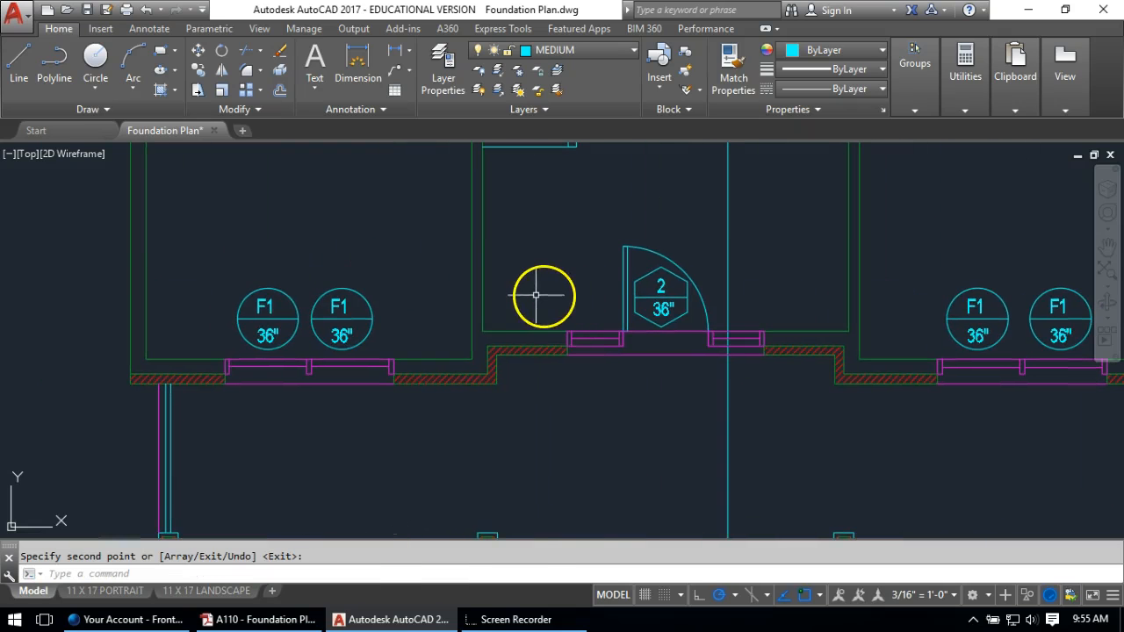
{"action": "key", "text": "Return"}
{"action": "left_click", "coordinate": [334, 260]}
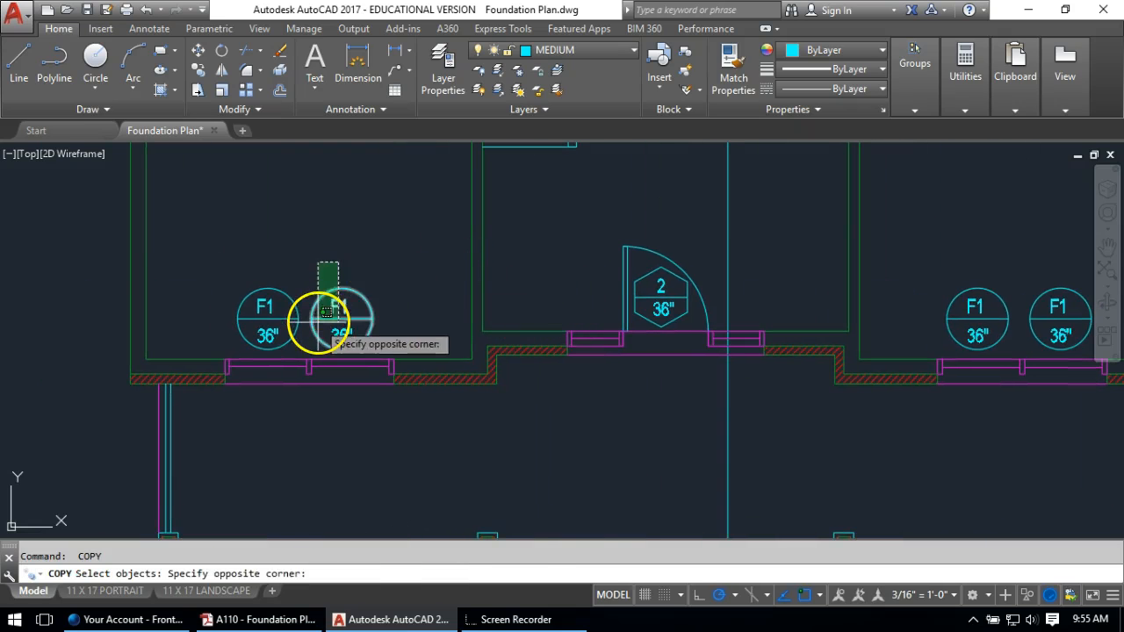
{"action": "left_click", "coordinate": [332, 341]}
{"action": "key", "text": "Return"}
{"action": "left_click", "coordinate": [339, 319]}
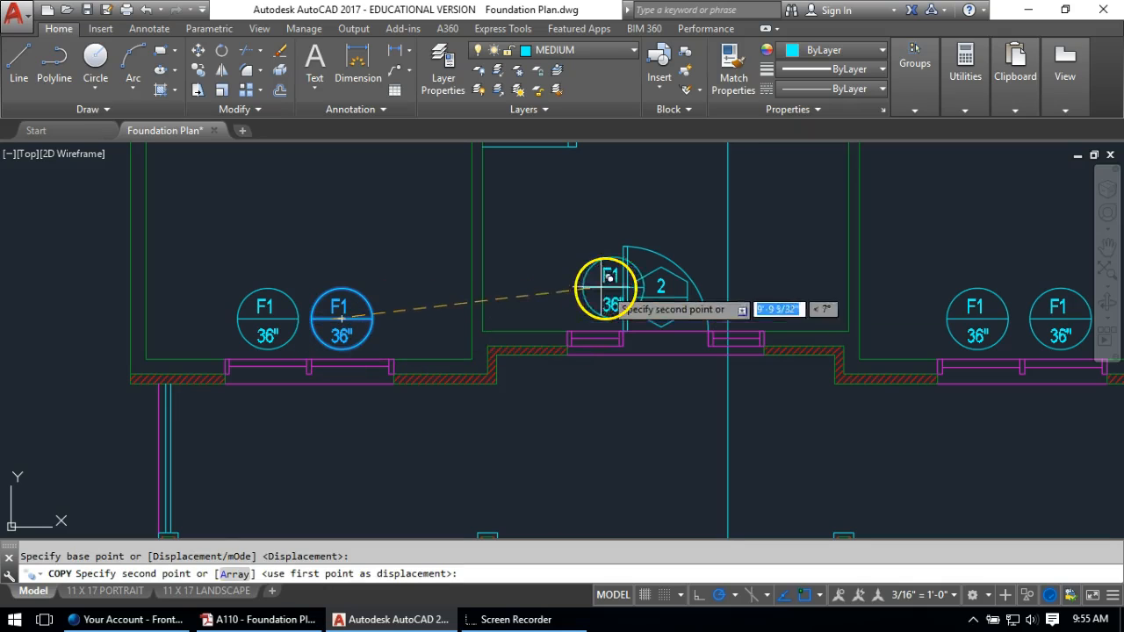
{"action": "left_click", "coordinate": [583, 283]}
{"action": "key", "text": "Return"}
Relabel the new tag as F2 with a 24" size
{"action": "scroll", "coordinate": [581, 279], "scroll_direction": "up", "scroll_amount": 4}
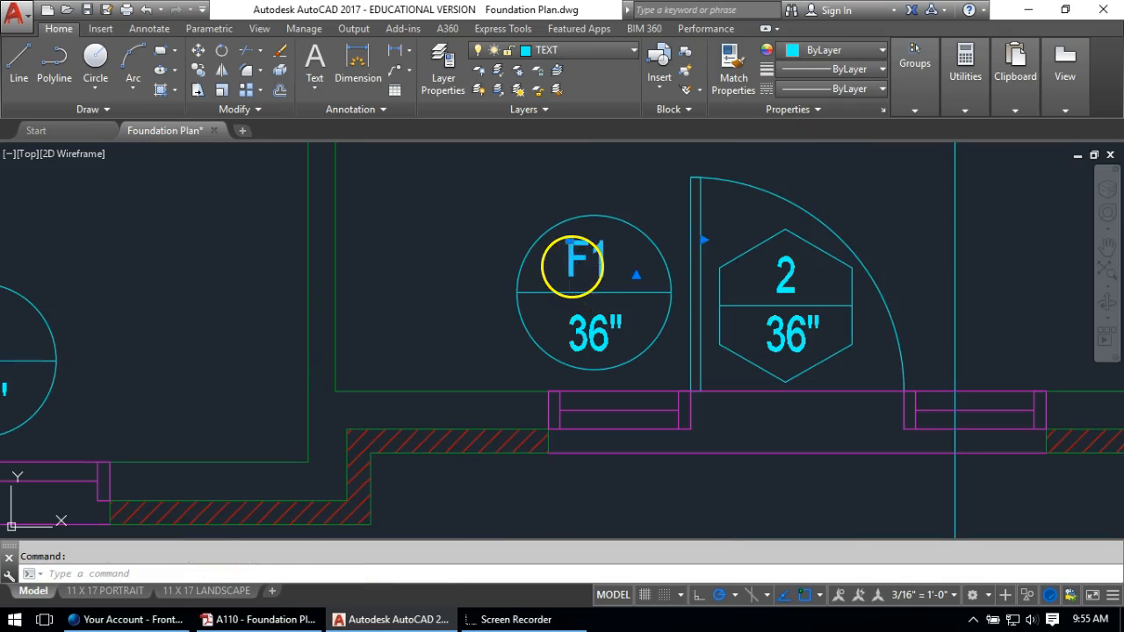
{"action": "double_click", "coordinate": [576, 263]}
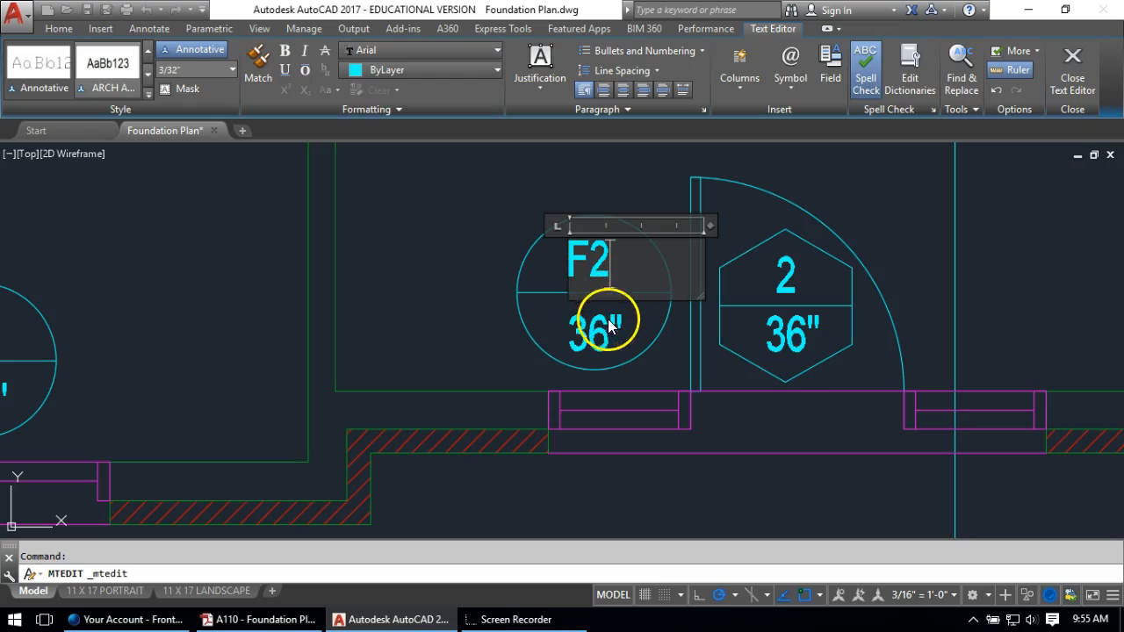
{"action": "left_click", "coordinate": [611, 325]}
{"action": "double_click", "coordinate": [606, 332]}
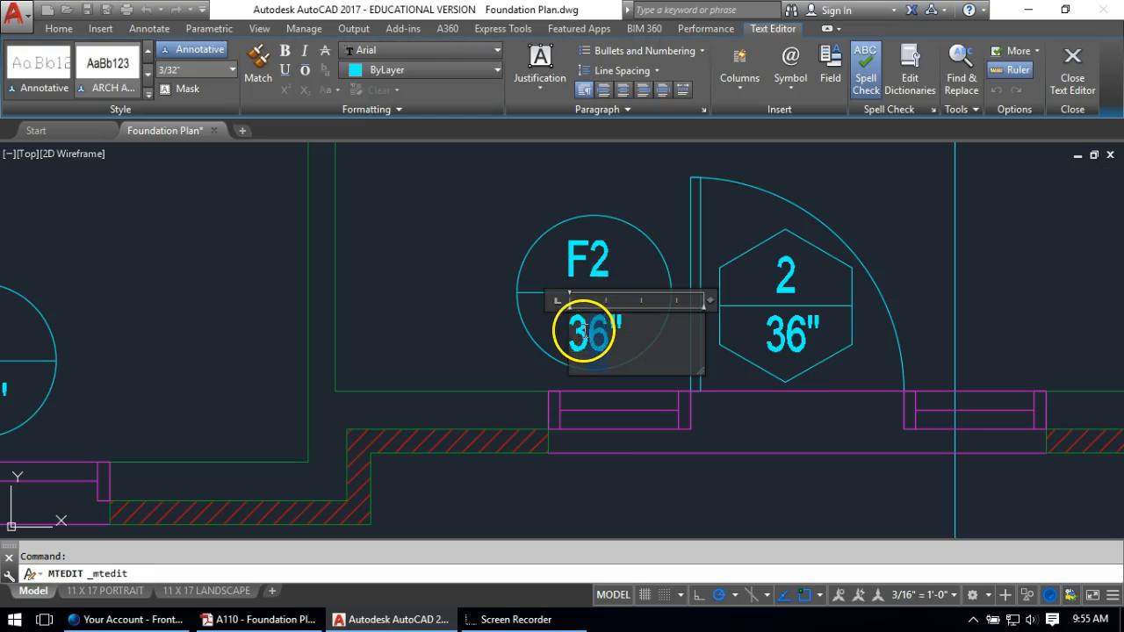
{"action": "type", "text": "24"}
{"action": "left_click", "coordinate": [434, 318]}
Copy the F2 24" tag to the right of door tag 2
{"action": "type", "text": "CO"}
{"action": "key", "text": "Return"}
{"action": "left_click", "coordinate": [652, 197]}
{"action": "left_click", "coordinate": [529, 369]}
{"action": "key", "text": "Return"}
{"action": "left_click", "coordinate": [594, 293]}
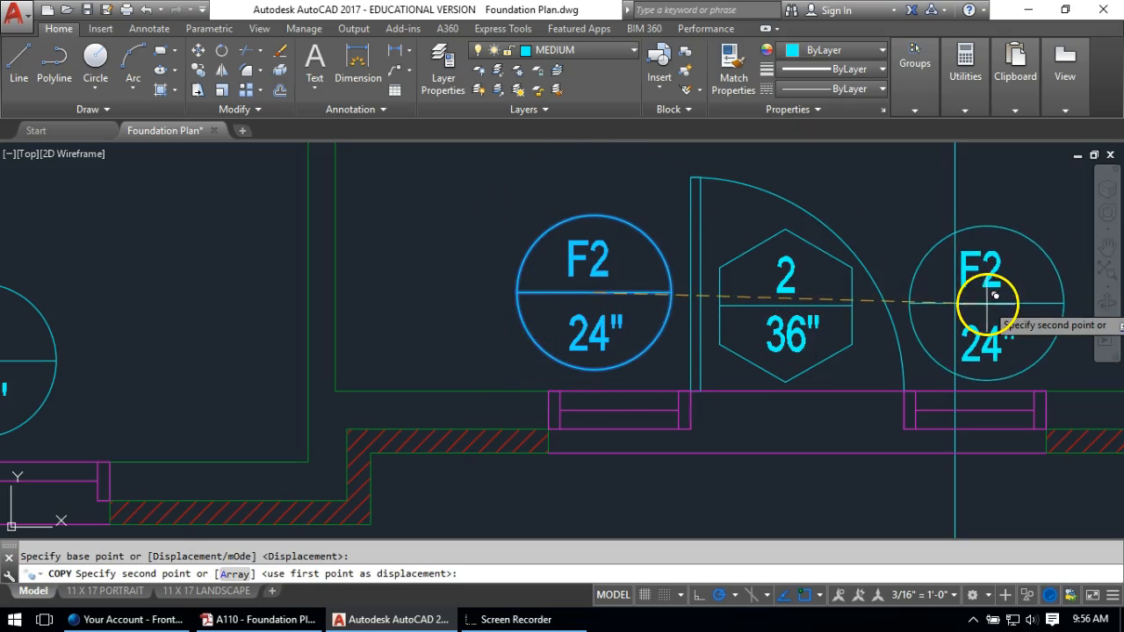
{"action": "left_click", "coordinate": [987, 305]}
{"action": "key", "text": "Return"}
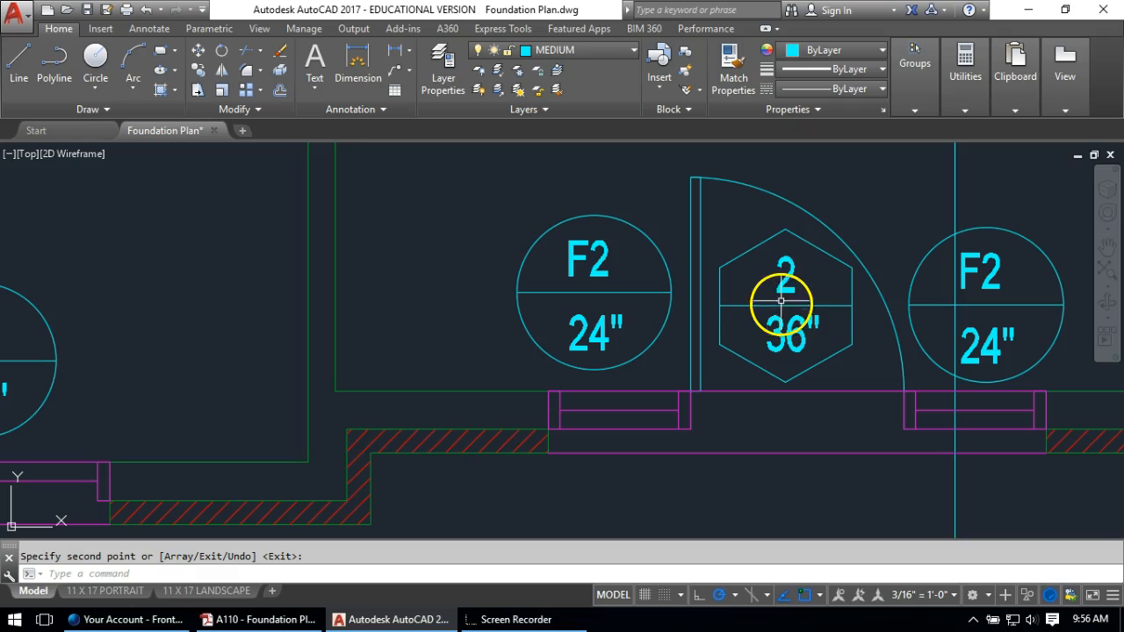
Copy the bathroom's 7 / 30" door tag to the first garage opening
{"action": "scroll", "coordinate": [776, 277], "scroll_direction": "down", "scroll_amount": 3}
{"action": "middle_click_drag", "start_coordinate": [831, 238], "coordinate": [214, 281]}
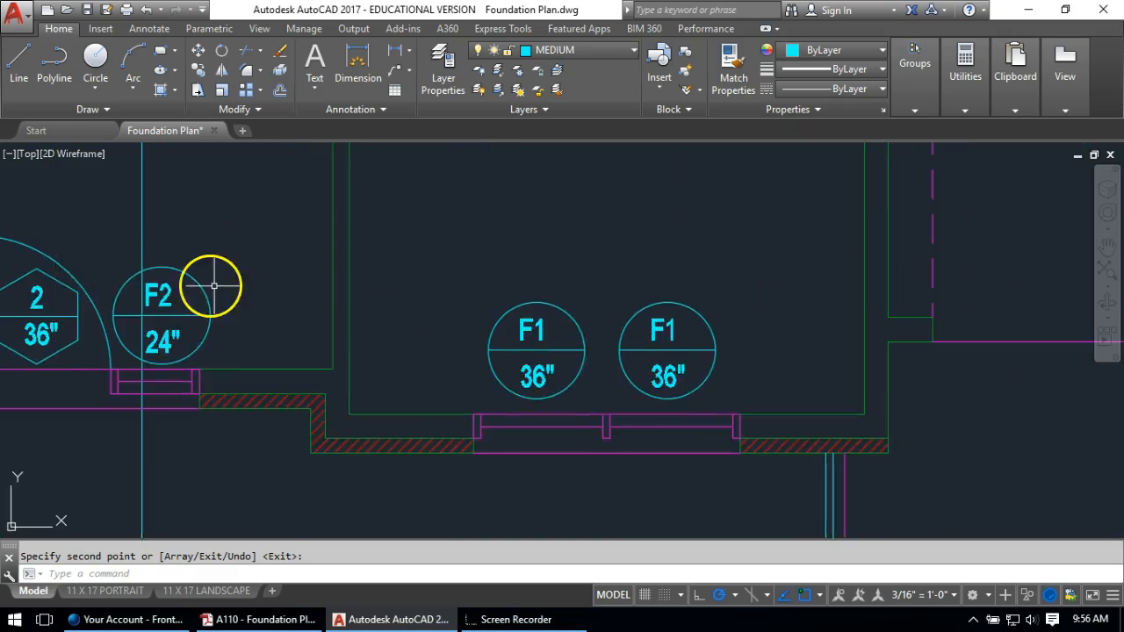
{"action": "scroll", "coordinate": [339, 272], "scroll_direction": "down", "scroll_amount": 5}
{"action": "middle_click_drag", "start_coordinate": [473, 287], "coordinate": [509, 472]}
{"action": "scroll", "coordinate": [372, 331], "scroll_direction": "up", "scroll_amount": 5}
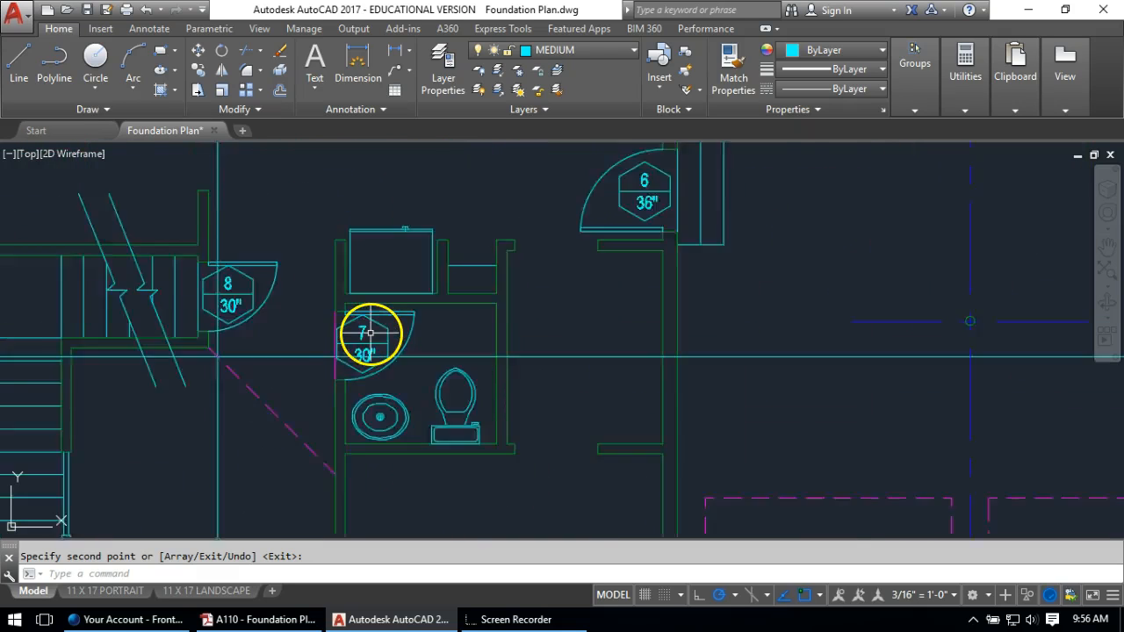
{"action": "key", "text": "Return"}
{"action": "scroll", "coordinate": [372, 333], "scroll_direction": "up", "scroll_amount": 3}
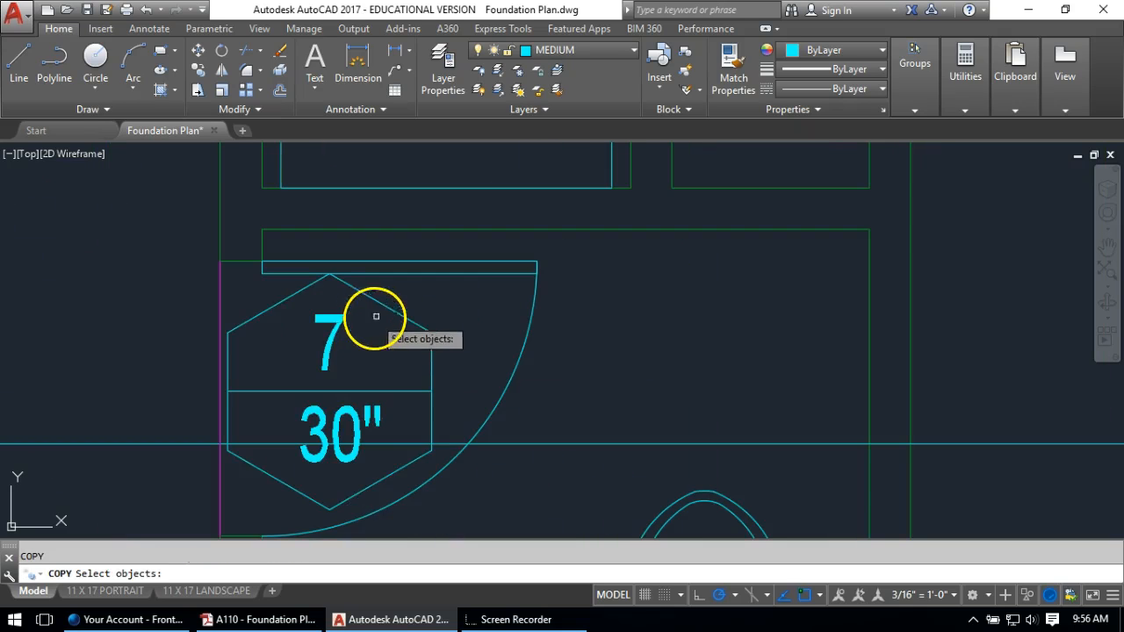
{"action": "left_click", "coordinate": [404, 304]}
{"action": "left_click", "coordinate": [281, 427]}
{"action": "key", "text": "Return"}
{"action": "left_click", "coordinate": [326, 384]}
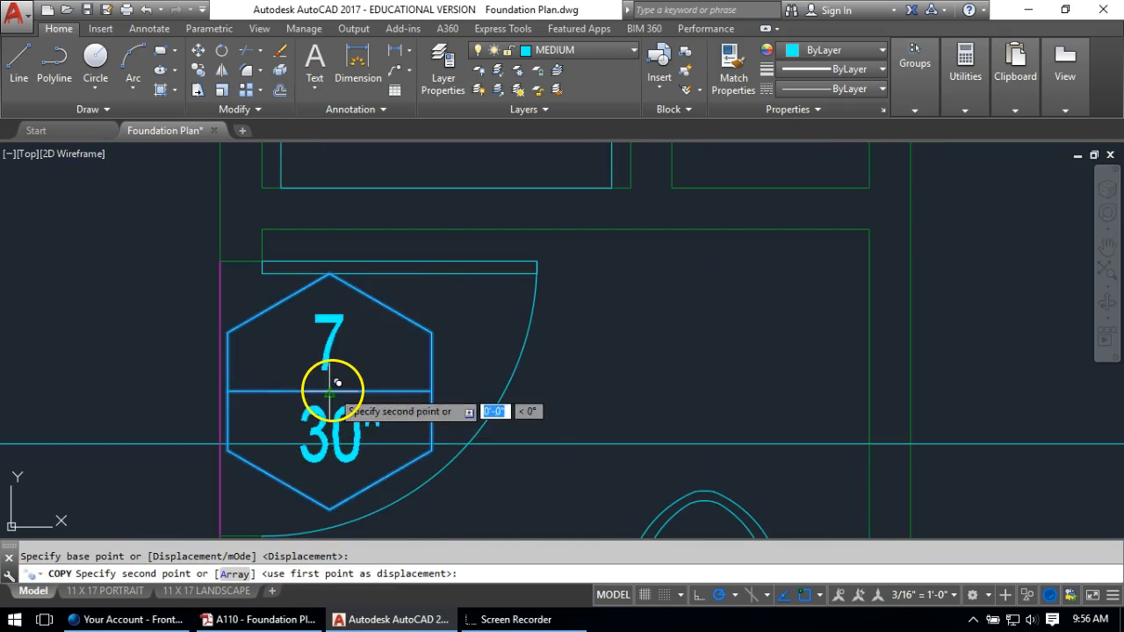
{"action": "scroll", "coordinate": [326, 384], "scroll_direction": "down", "scroll_amount": 5}
{"action": "middle_click_drag", "start_coordinate": [572, 334], "coordinate": [419, 156]}
{"action": "middle_click_drag", "start_coordinate": [438, 226], "coordinate": [503, 445]}
{"action": "scroll", "coordinate": [504, 397], "scroll_direction": "up", "scroll_amount": 5}
{"action": "left_click", "coordinate": [498, 254]}
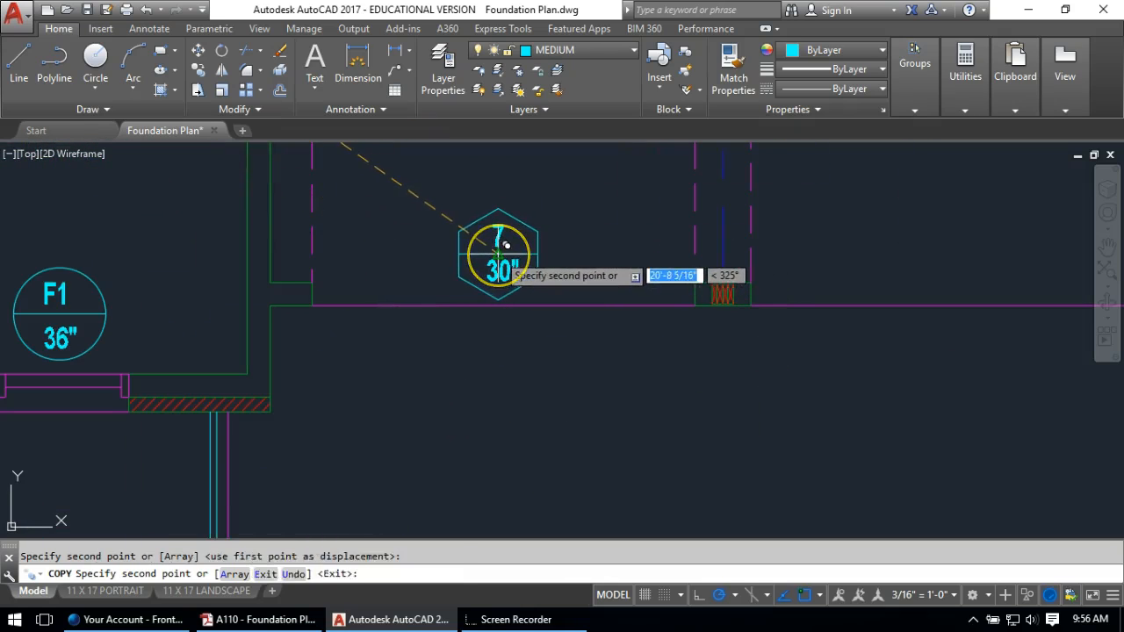
{"action": "key", "text": "Return"}
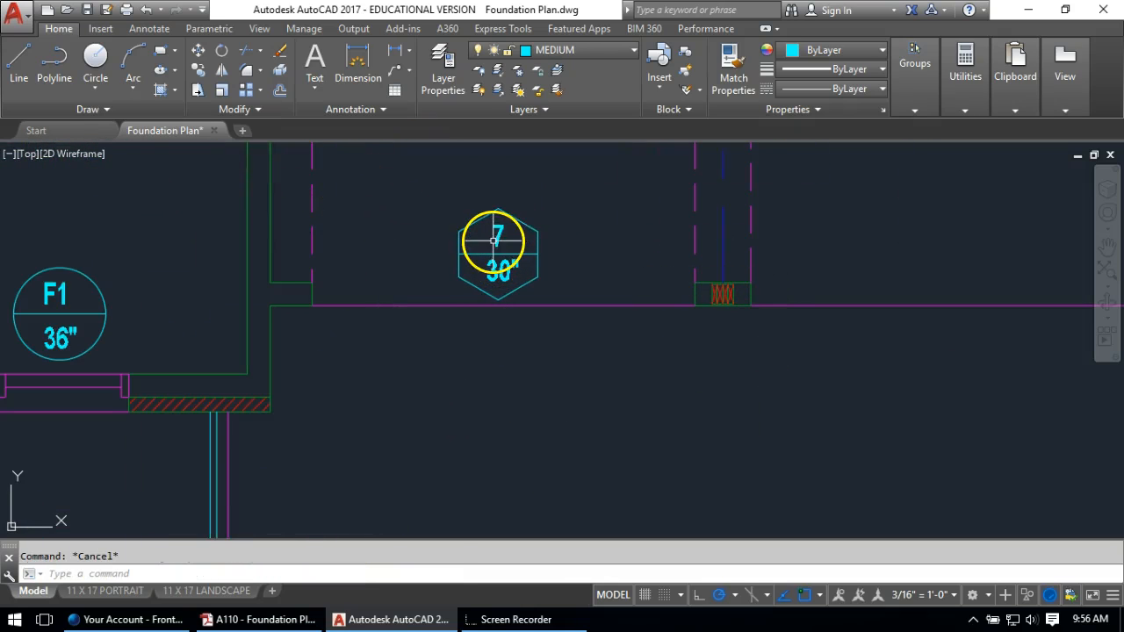
Relabel the copied door tag to 5 over 108"
{"action": "double_click", "coordinate": [508, 238]}
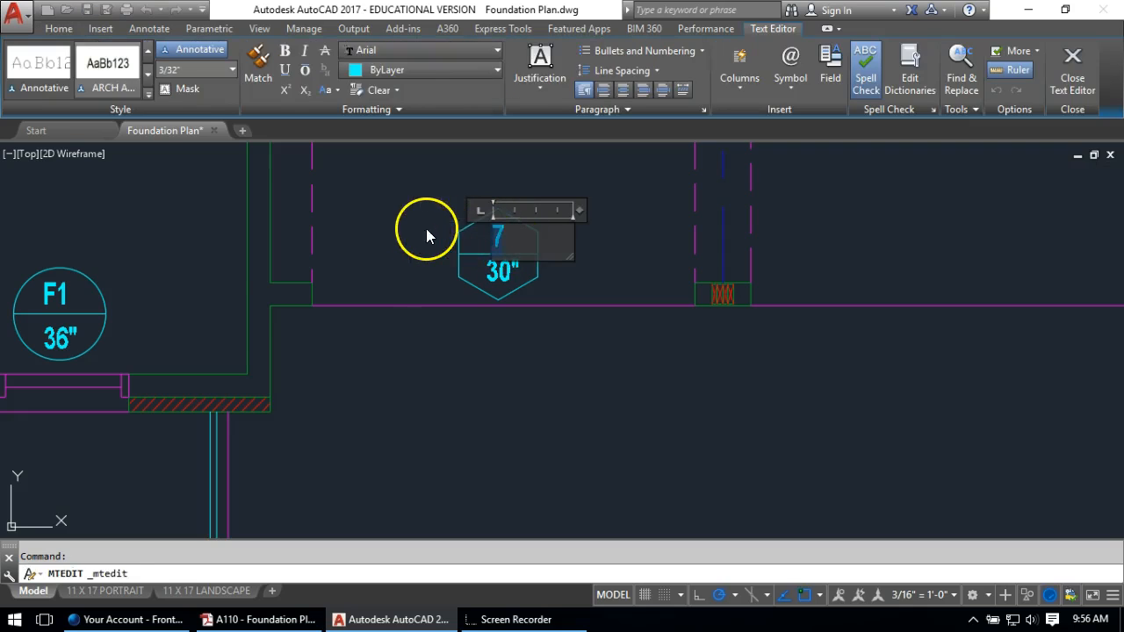
{"action": "type", "text": "5"}
{"action": "left_click", "coordinate": [436, 248]}
{"action": "double_click", "coordinate": [505, 271]}
{"action": "type", "text": "108\""}
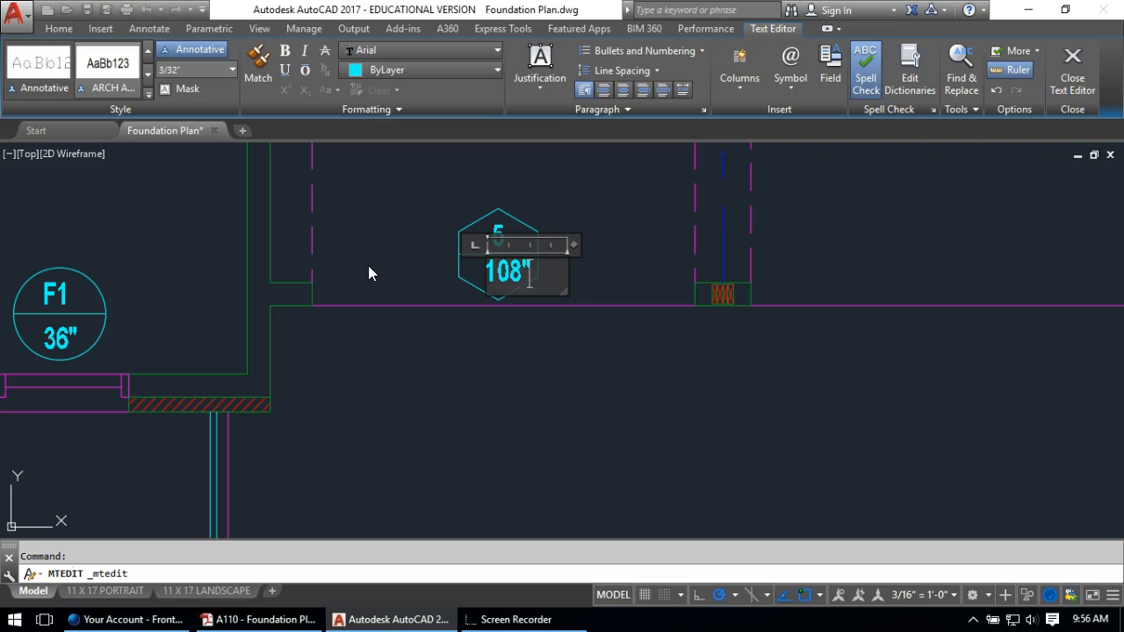
{"action": "left_click", "coordinate": [363, 266]}
Move the 108" text slightly left to centre it in the tag
{"action": "type", "text": "m"}
{"action": "key", "text": "Return"}
{"action": "left_click", "coordinate": [490, 268]}
{"action": "key", "text": "Return"}
{"action": "left_click", "coordinate": [470, 360]}
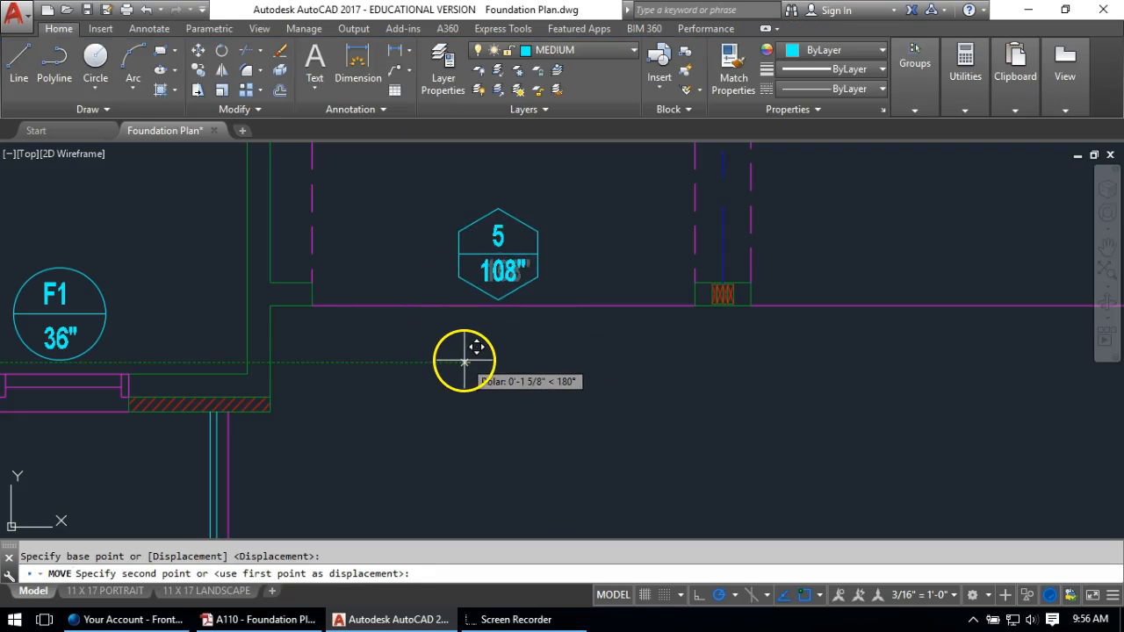
{"action": "left_click", "coordinate": [464, 360]}
Copy the 5 / 108" tag to the second garage opening, level with the first
{"action": "type", "text": "ct o"}
{"action": "key", "text": "Return"}
{"action": "left_click", "coordinate": [568, 190]}
{"action": "left_click", "coordinate": [446, 292]}
{"action": "key", "text": "Return"}
{"action": "left_click", "coordinate": [422, 417]}
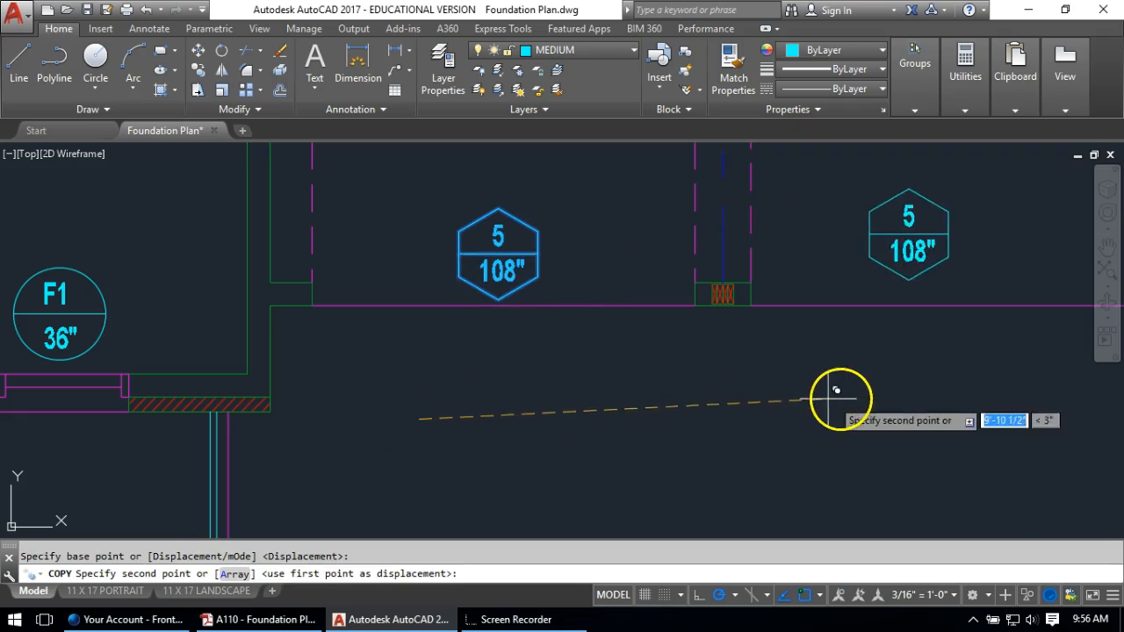
{"action": "middle_click_drag", "start_coordinate": [836, 396], "coordinate": [495, 422]}
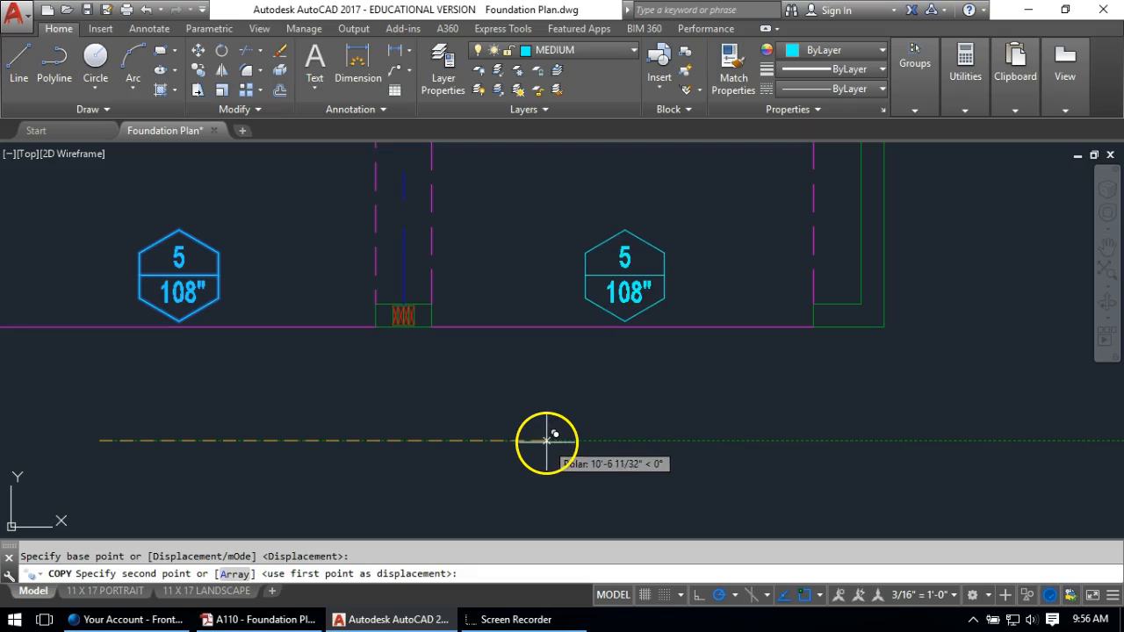
{"action": "left_click", "coordinate": [549, 441]}
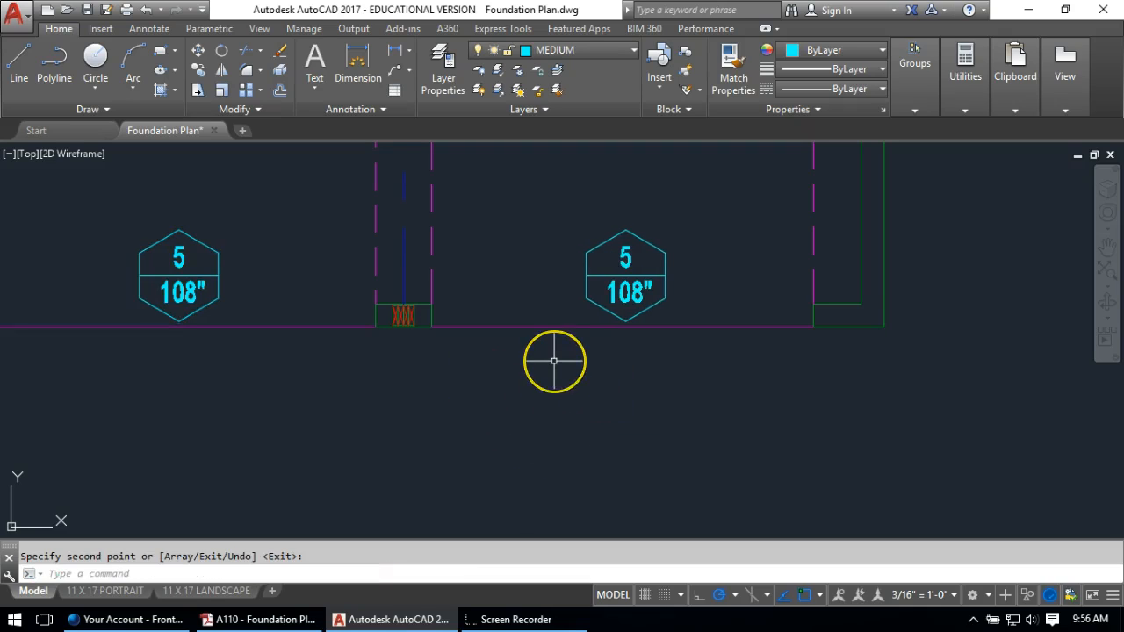
{"action": "scroll", "coordinate": [220, 326], "scroll_direction": "down", "scroll_amount": 5}
Copy the right F1 36" footing tag up to the upper-left wall
{"action": "scroll", "coordinate": [477, 326], "scroll_direction": "up", "scroll_amount": 2}
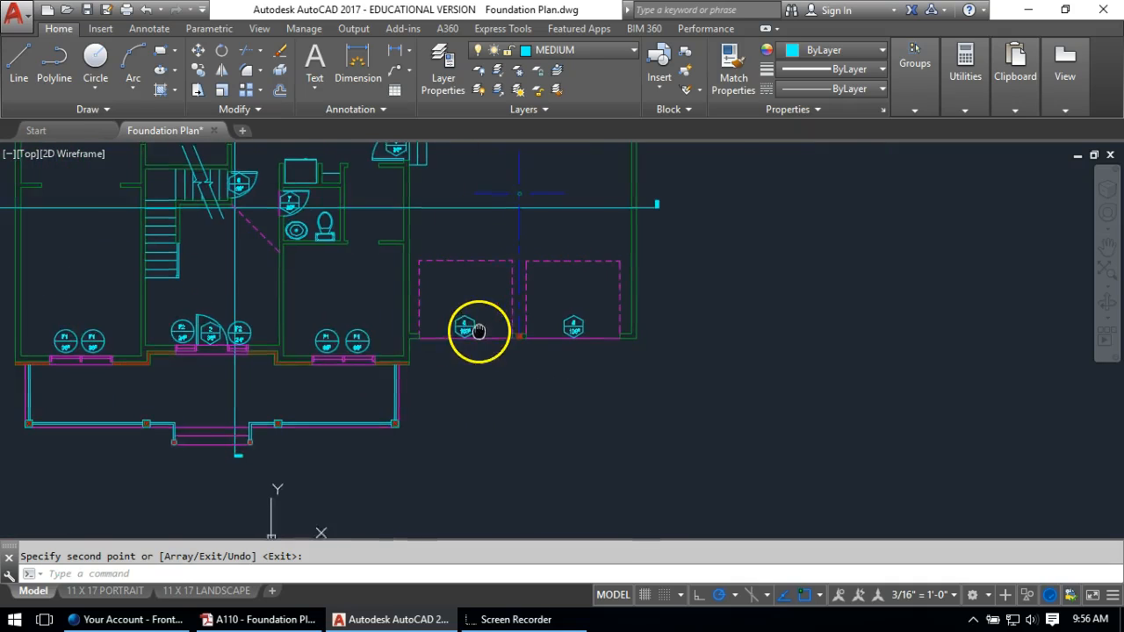
{"action": "scroll", "coordinate": [273, 345], "scroll_direction": "up", "scroll_amount": 2}
{"action": "type", "text": "co"}
{"action": "key", "text": "Return"}
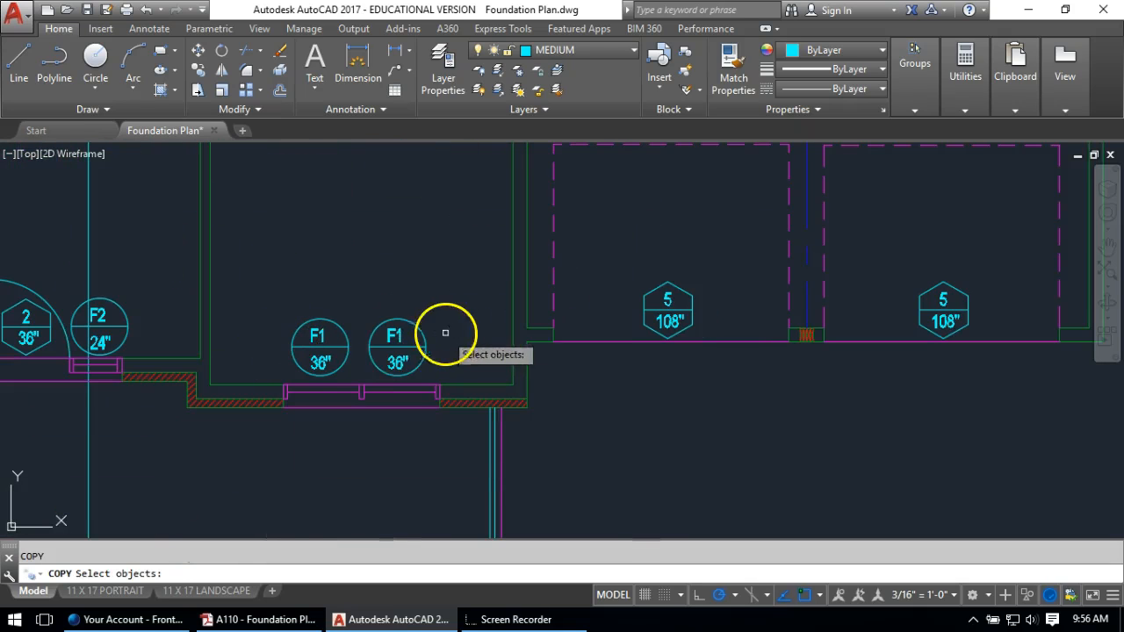
{"action": "left_click", "coordinate": [472, 311]}
{"action": "left_click", "coordinate": [394, 365]}
{"action": "key", "text": "Return"}
{"action": "left_click", "coordinate": [397, 347]}
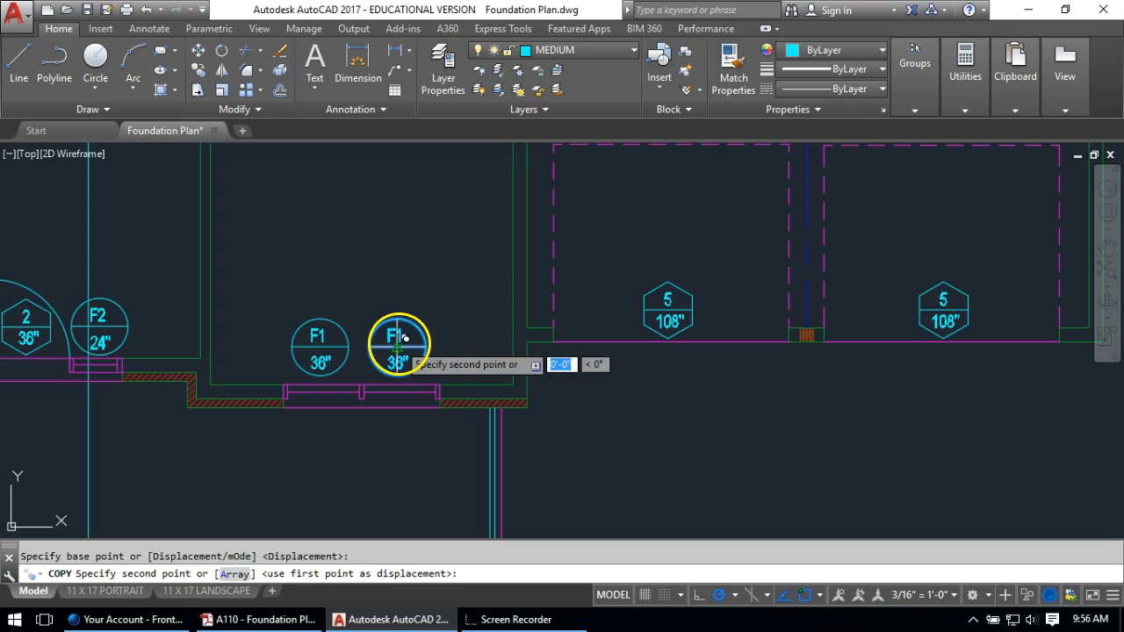
{"action": "scroll", "coordinate": [450, 316], "scroll_direction": "down", "scroll_amount": 2}
{"action": "middle_click_drag", "start_coordinate": [512, 261], "coordinate": [1093, 548]}
{"action": "scroll", "coordinate": [672, 176], "scroll_direction": "up", "scroll_amount": 4}
{"action": "left_click", "coordinate": [661, 277]}
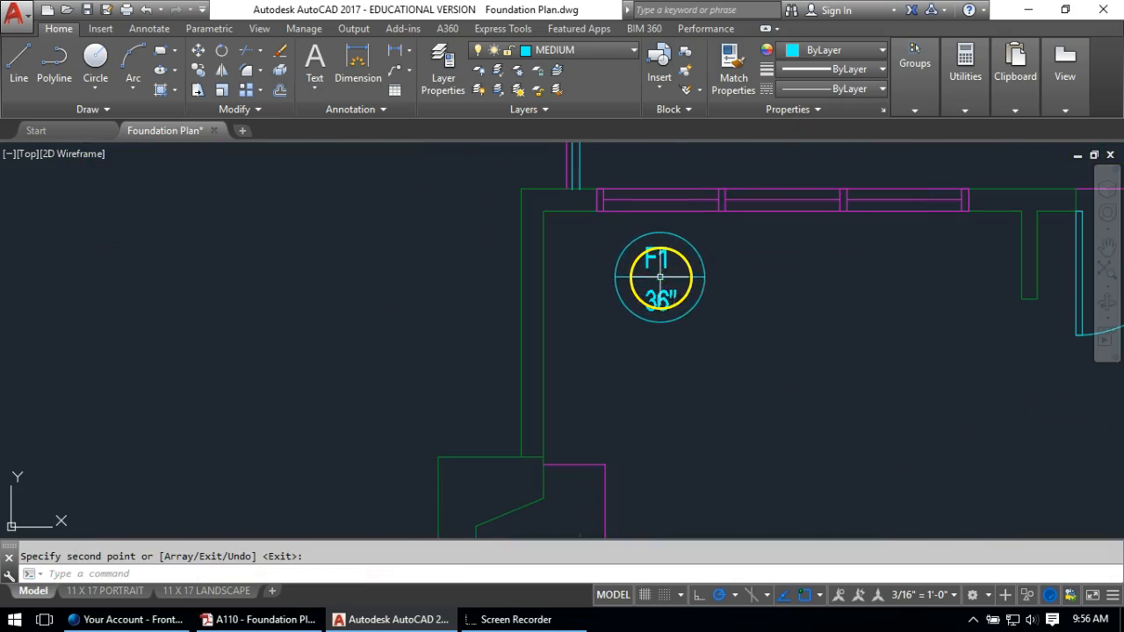
{"action": "scroll", "coordinate": [660, 270], "scroll_direction": "up", "scroll_amount": 4}
{"action": "scroll", "coordinate": [676, 250], "scroll_direction": "up", "scroll_amount": 2}
{"action": "key", "text": "Escape"}
Change the copied tag's label from F1 to F3
{"action": "left_click", "coordinate": [667, 240]}
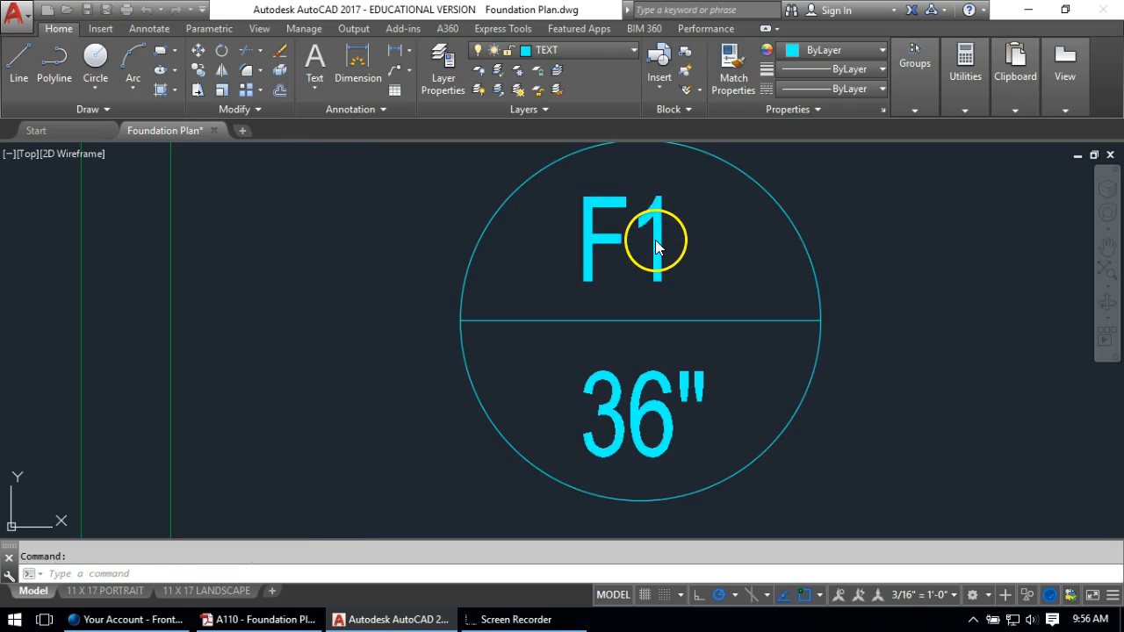
{"action": "double_click", "coordinate": [657, 245]}
{"action": "type", "text": "3"}
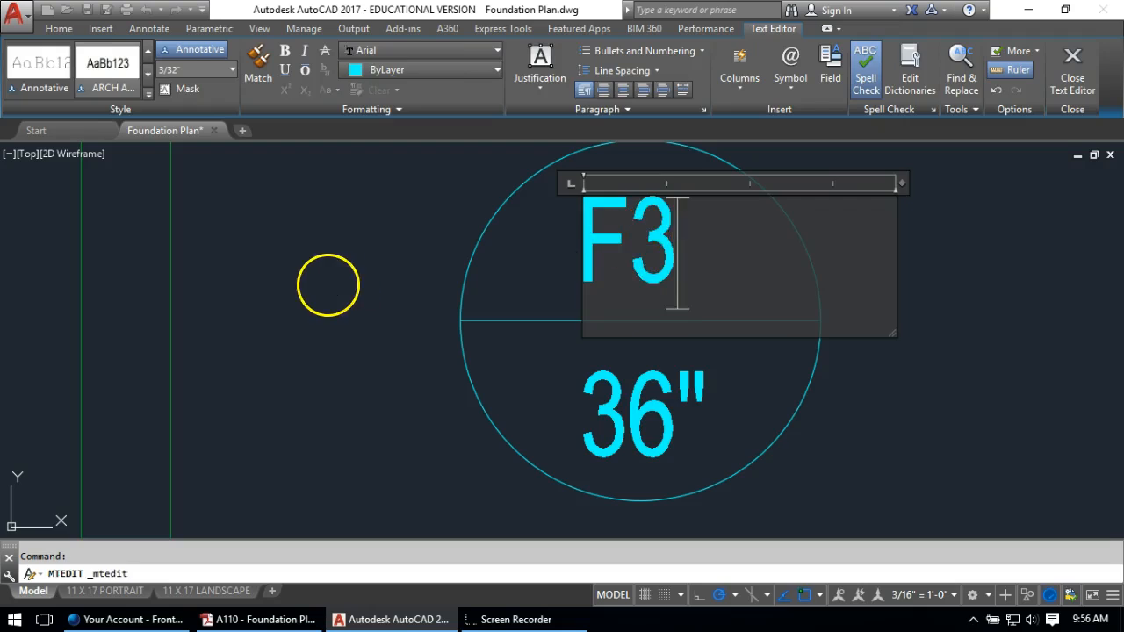
{"action": "left_click", "coordinate": [326, 284]}
{"action": "scroll", "coordinate": [334, 289], "scroll_direction": "down", "scroll_amount": 4}
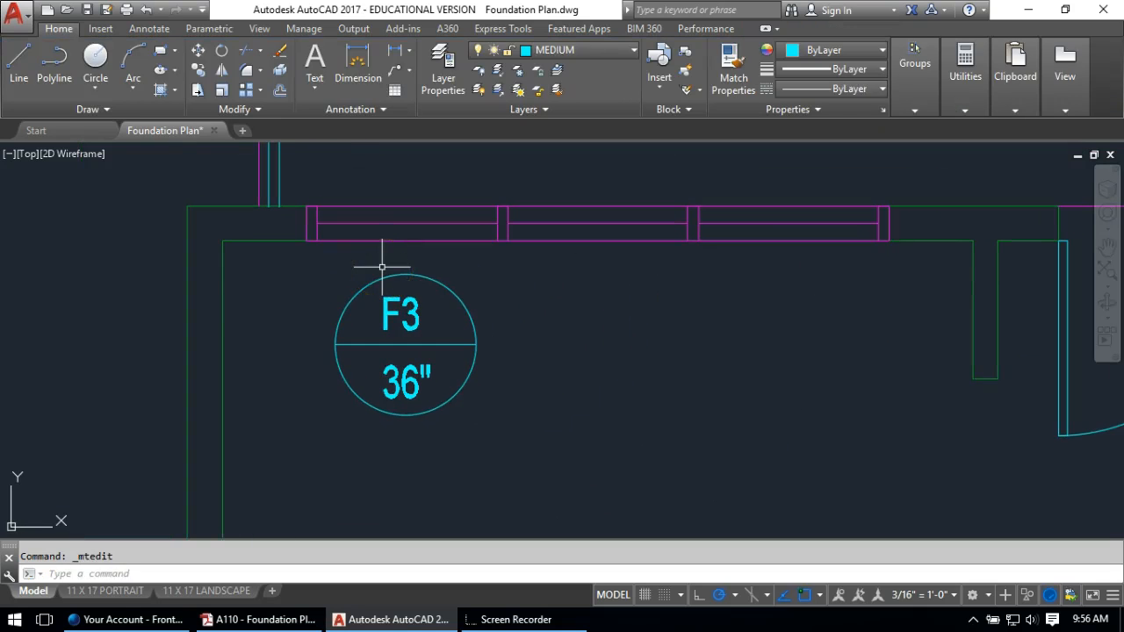
Place two more F3 36" copies further right along the wall
{"action": "type", "text": "co"}
{"action": "key", "text": "Return"}
{"action": "left_click", "coordinate": [527, 281]}
{"action": "left_click", "coordinate": [377, 435]}
{"action": "key", "text": "Return"}
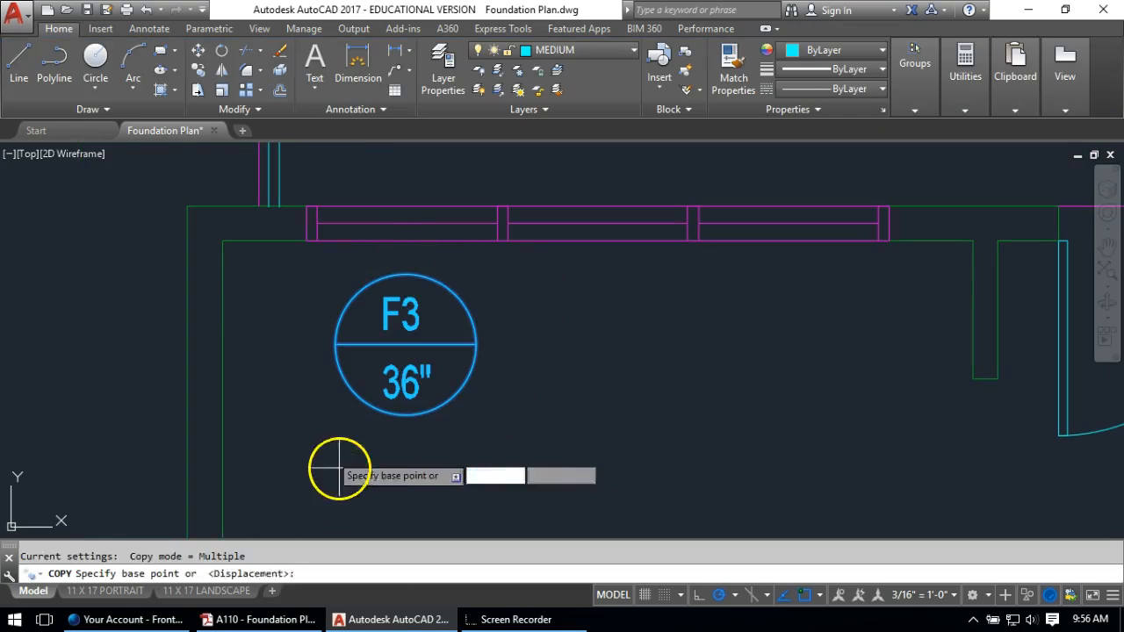
{"action": "left_click", "coordinate": [362, 483]}
{"action": "left_click", "coordinate": [543, 482]}
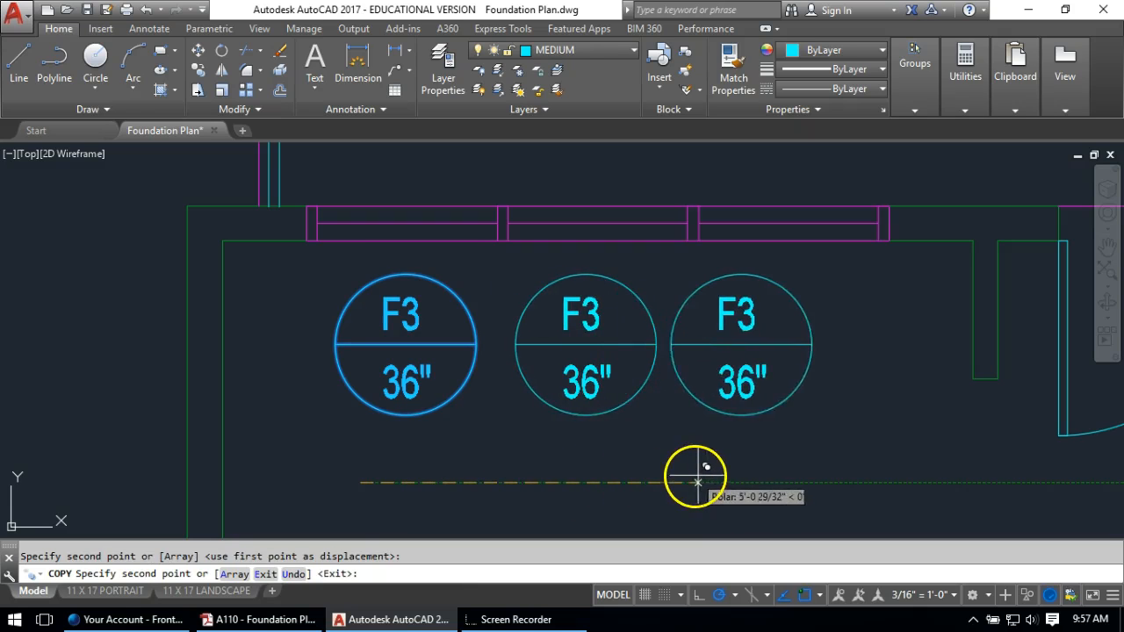
{"action": "left_click", "coordinate": [718, 474]}
{"action": "scroll", "coordinate": [711, 439], "scroll_direction": "down", "scroll_amount": 2}
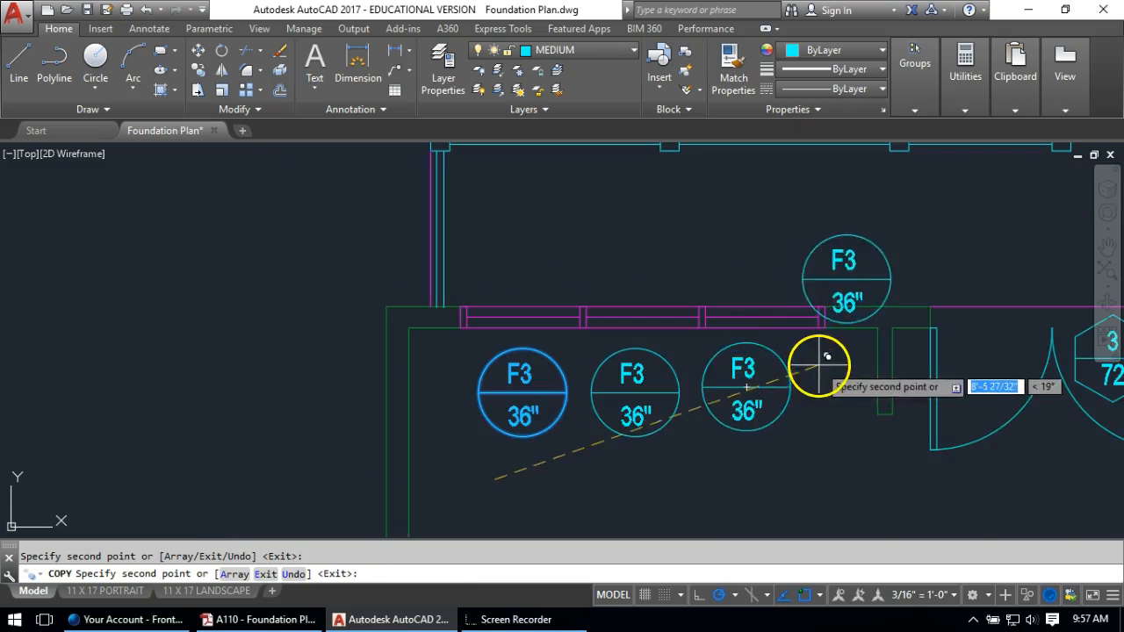
{"action": "middle_click_drag", "start_coordinate": [816, 359], "coordinate": [62, 394]}
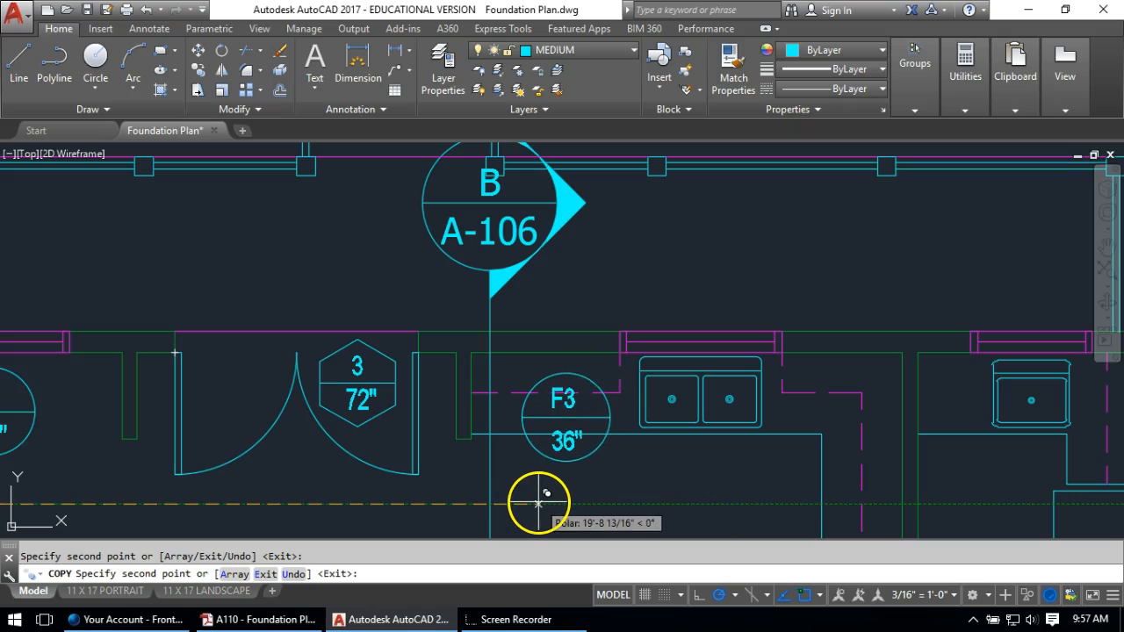
{"action": "key", "text": "Return"}
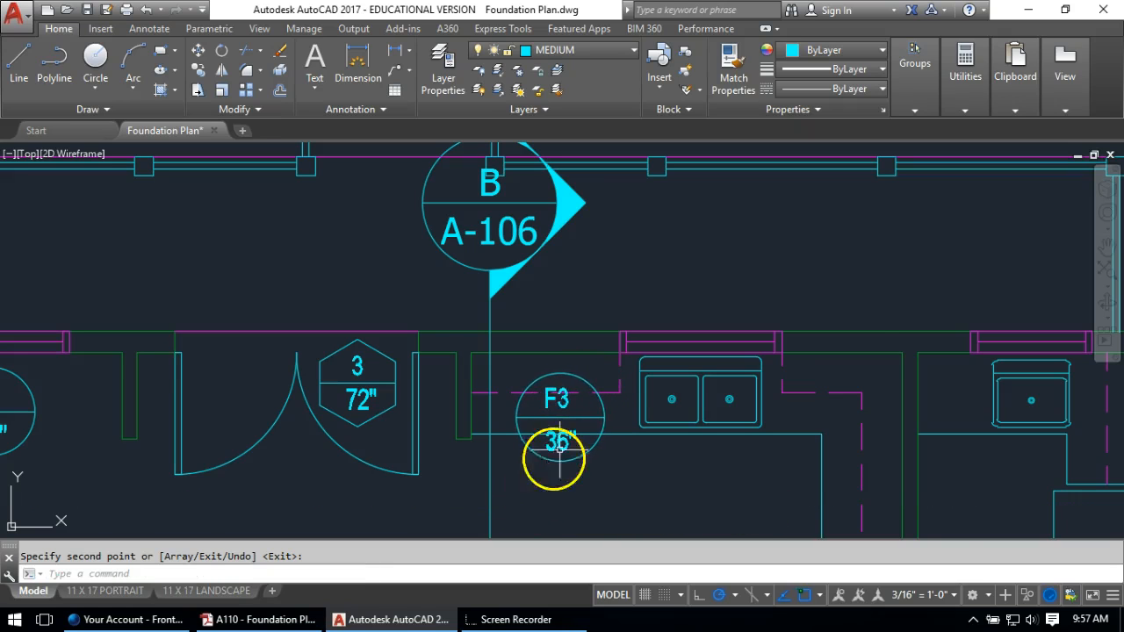
{"action": "scroll", "coordinate": [562, 431], "scroll_direction": "up", "scroll_amount": 4}
Change the sink-side tag's label from F3 to F4 and its size from 36" to 48"
{"action": "double_click", "coordinate": [571, 382]}
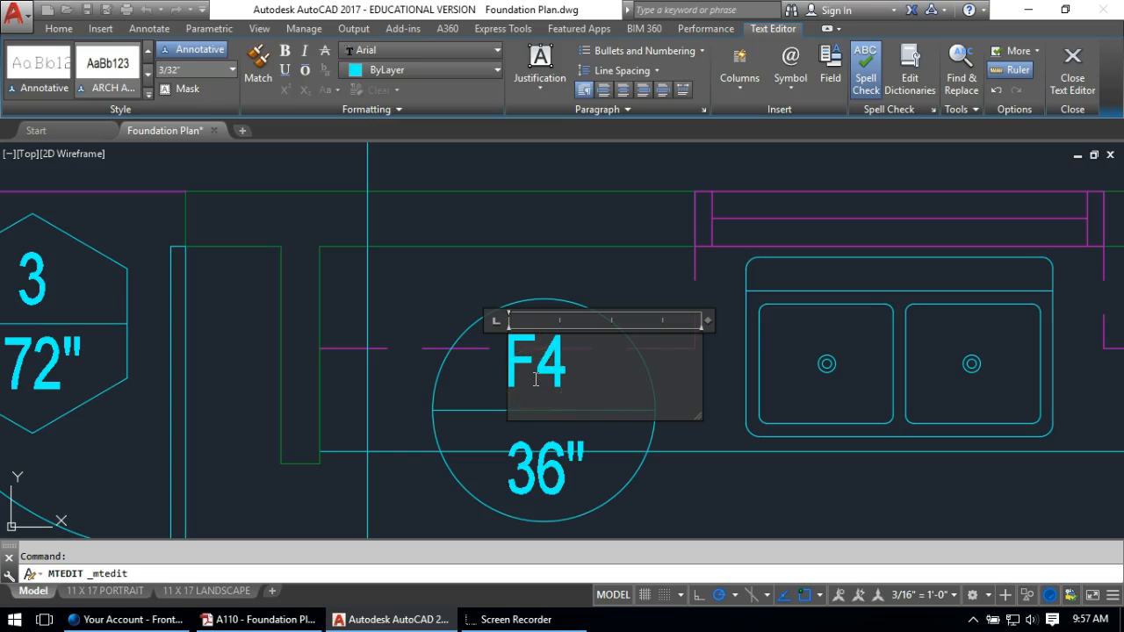
{"action": "type", "text": "4"}
{"action": "left_click", "coordinate": [534, 471]}
{"action": "left_click", "coordinate": [553, 475]}
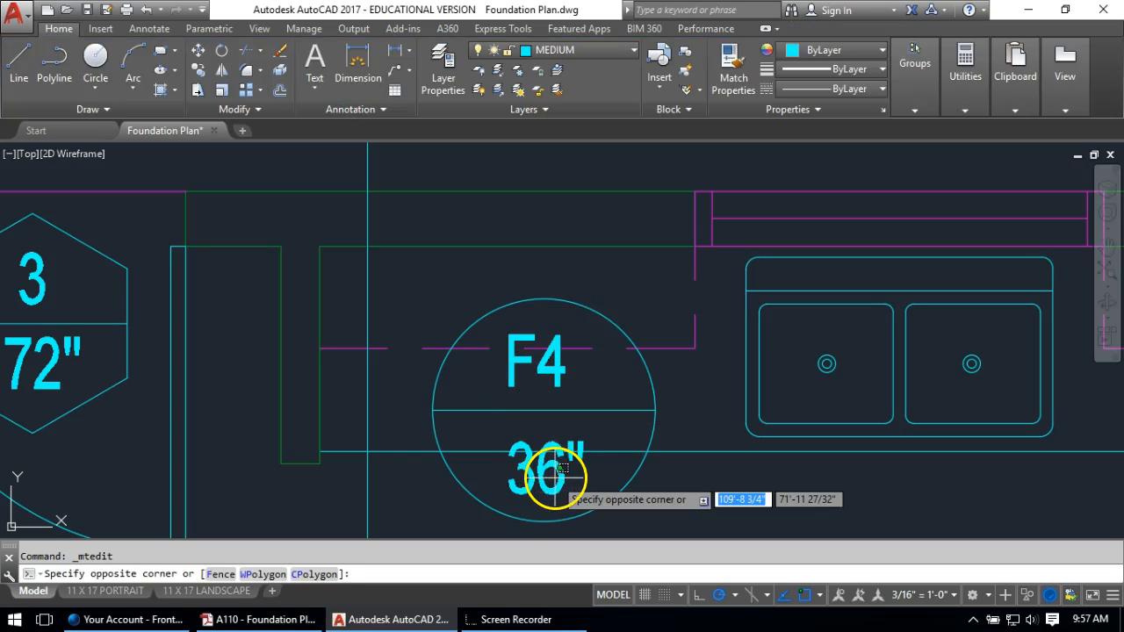
{"action": "left_click", "coordinate": [559, 478]}
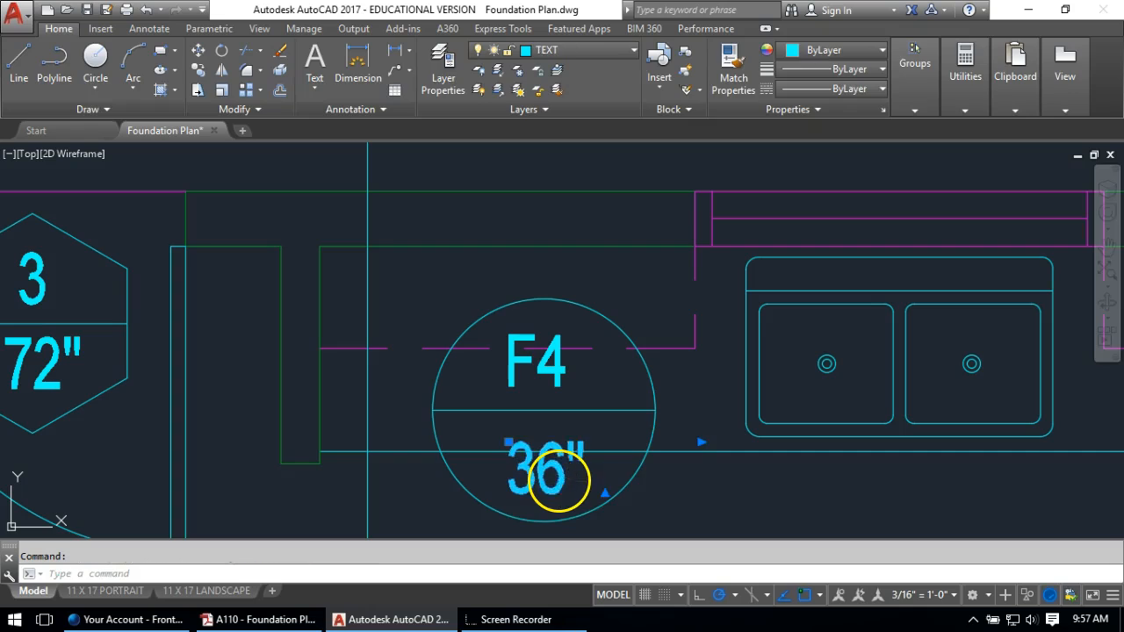
{"action": "double_click", "coordinate": [565, 475]}
{"action": "left_click_drag", "start_coordinate": [564, 475], "coordinate": [502, 469]}
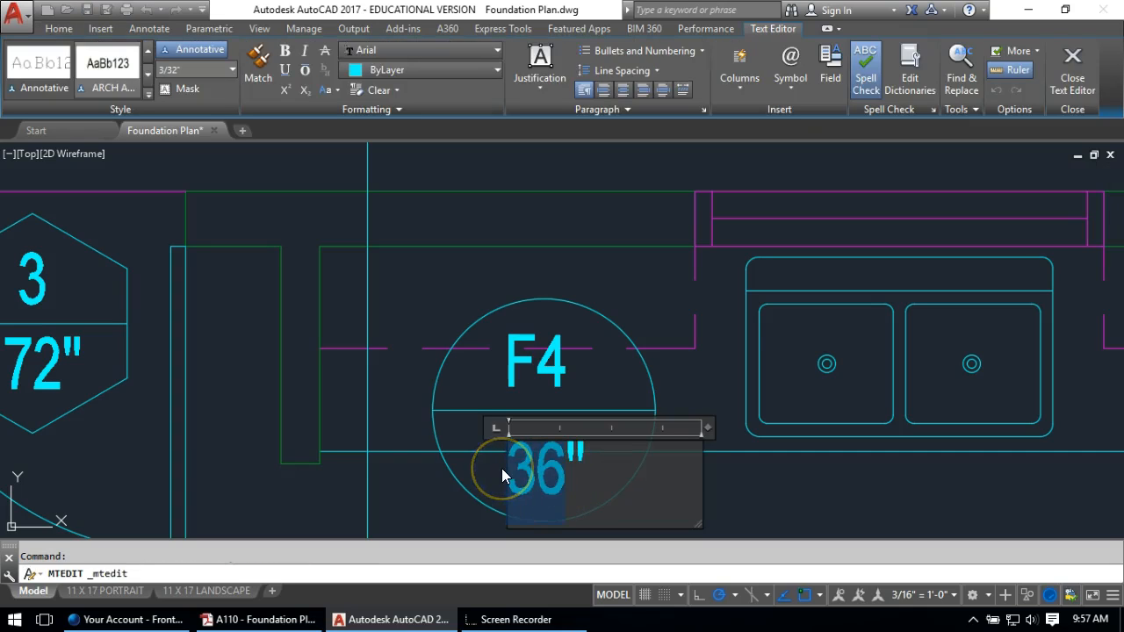
{"action": "type", "text": "48"}
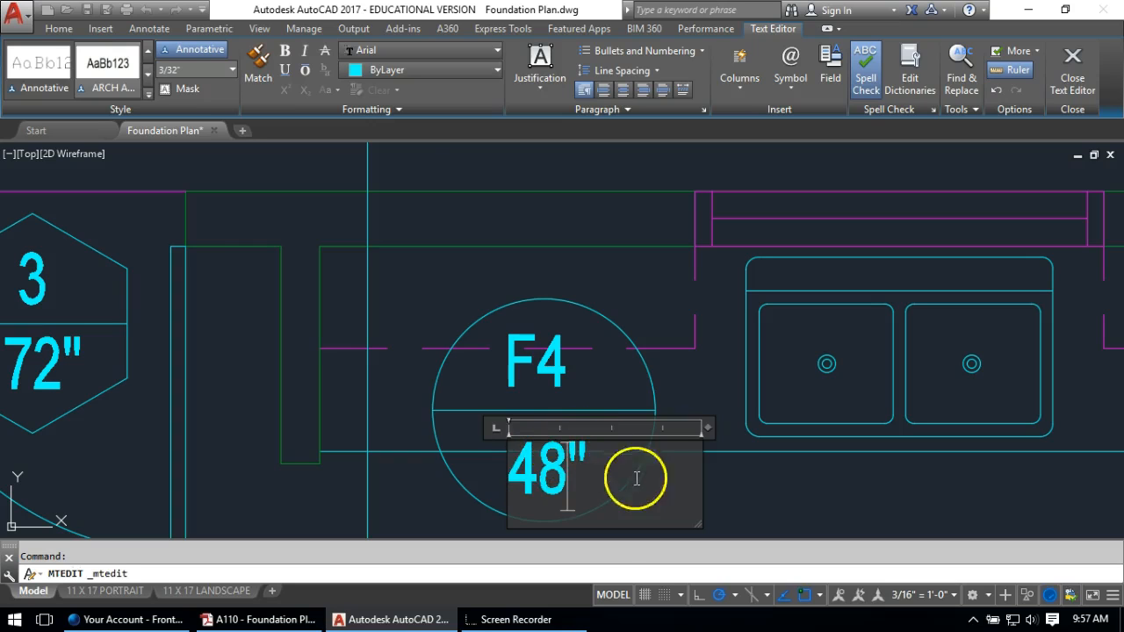
{"action": "left_click", "coordinate": [790, 502]}
{"action": "scroll", "coordinate": [379, 369], "scroll_direction": "down", "scroll_amount": 2}
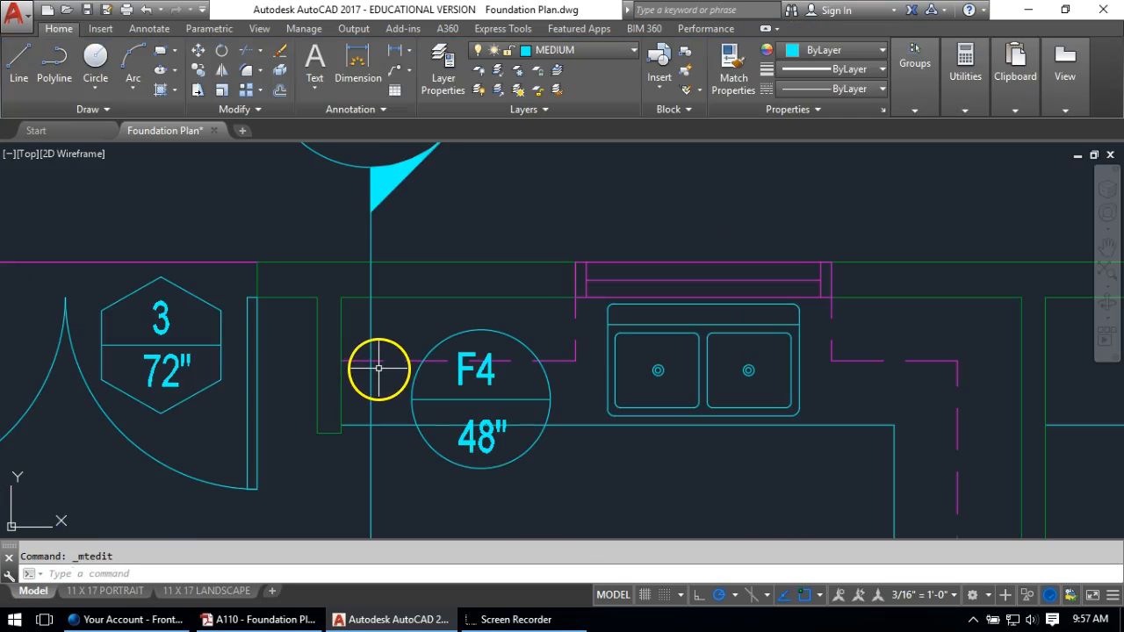
{"action": "scroll", "coordinate": [378, 369], "scroll_direction": "down", "scroll_amount": 2}
Move the F4 48" footing tag, with its circle, line and texts, slightly up and right
{"action": "type", "text": "m"}
{"action": "key", "text": "Return"}
{"action": "left_click", "coordinate": [406, 354]}
{"action": "left_click", "coordinate": [394, 329]}
{"action": "left_click", "coordinate": [418, 388]}
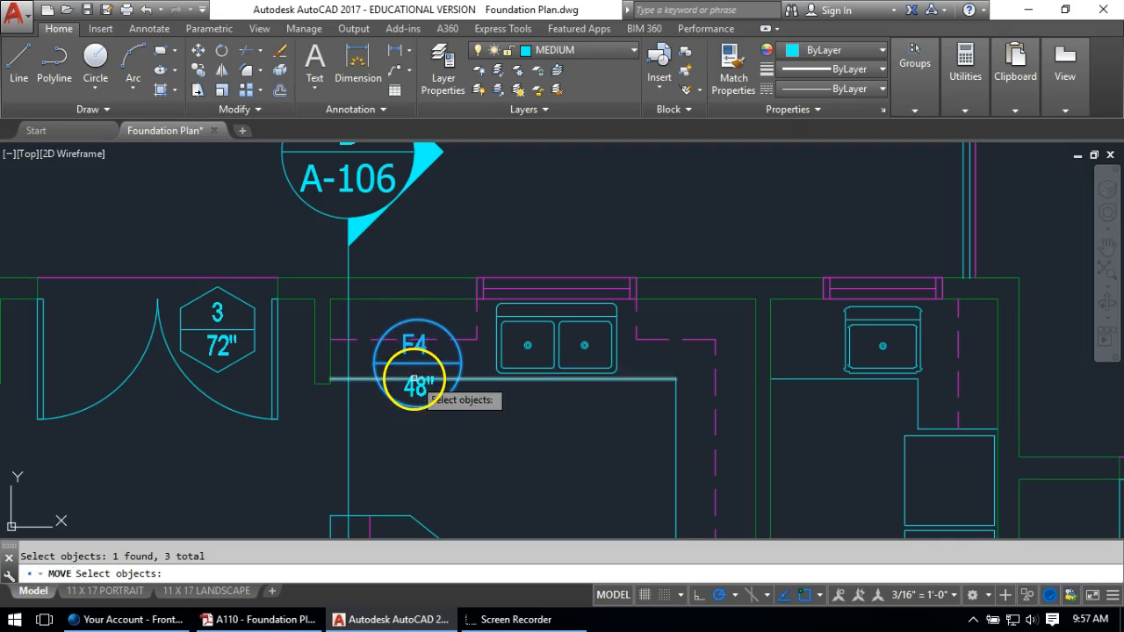
{"action": "key", "text": "Return"}
{"action": "left_click", "coordinate": [460, 403]}
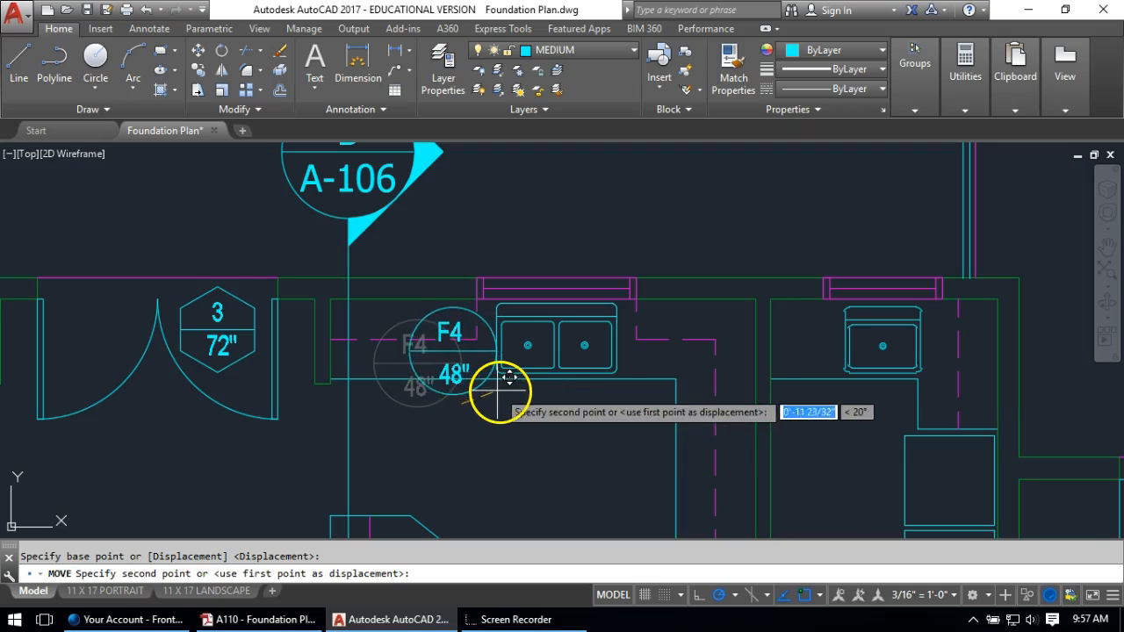
{"action": "left_click", "coordinate": [487, 389]}
Copy the F4 48" tag beside the single sink in the neighbouring room
{"action": "middle_click_drag", "start_coordinate": [527, 373], "coordinate": [292, 376]}
{"action": "type", "text": "o"}
{"action": "key", "text": "Return"}
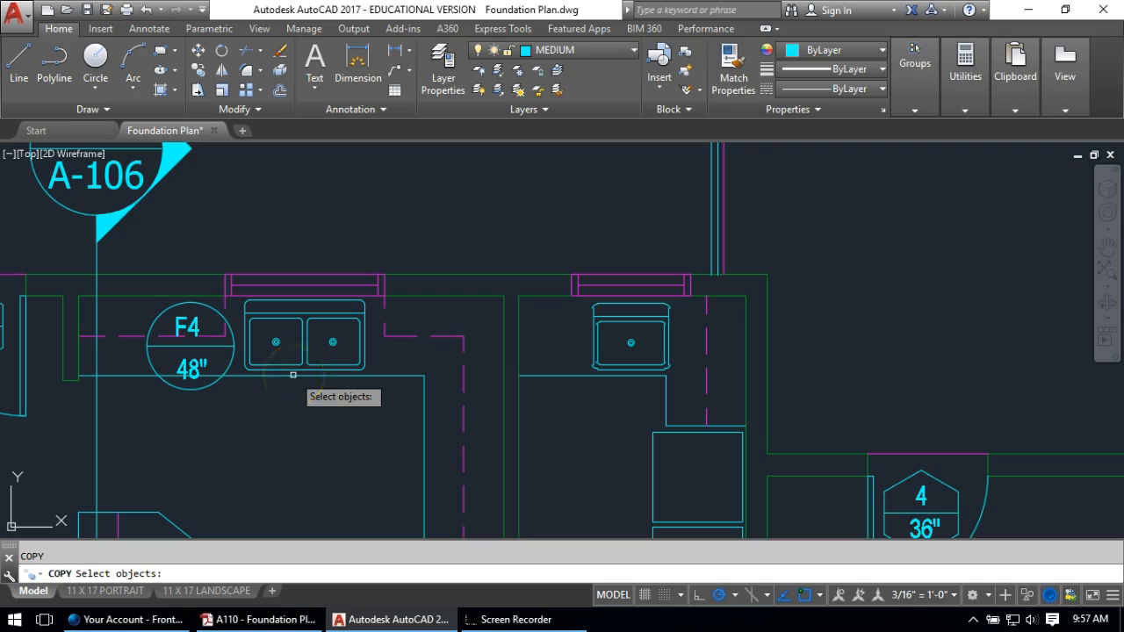
{"action": "left_click", "coordinate": [188, 329]}
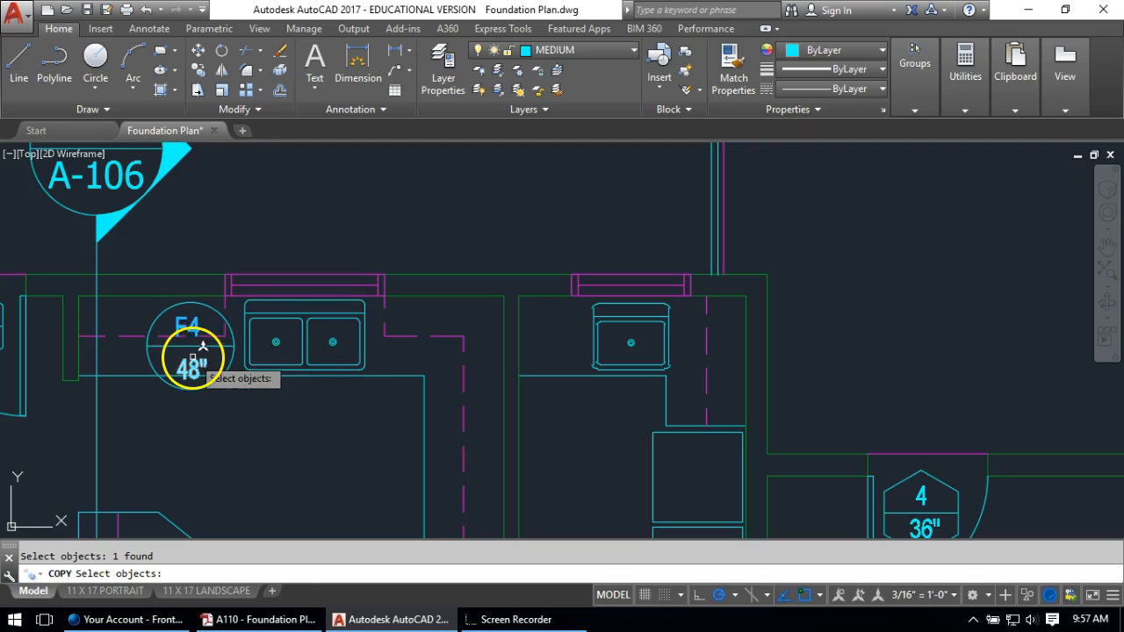
{"action": "left_click", "coordinate": [200, 342]}
{"action": "left_click", "coordinate": [178, 347]}
{"action": "left_click", "coordinate": [191, 369]}
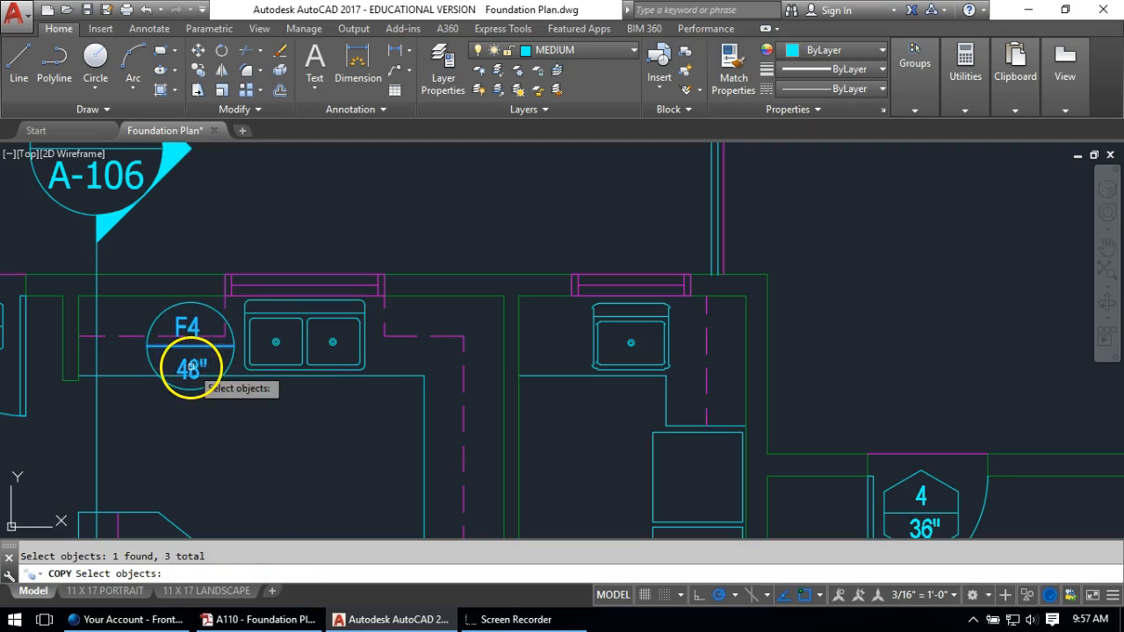
{"action": "key", "text": "Return"}
{"action": "left_click", "coordinate": [178, 449]}
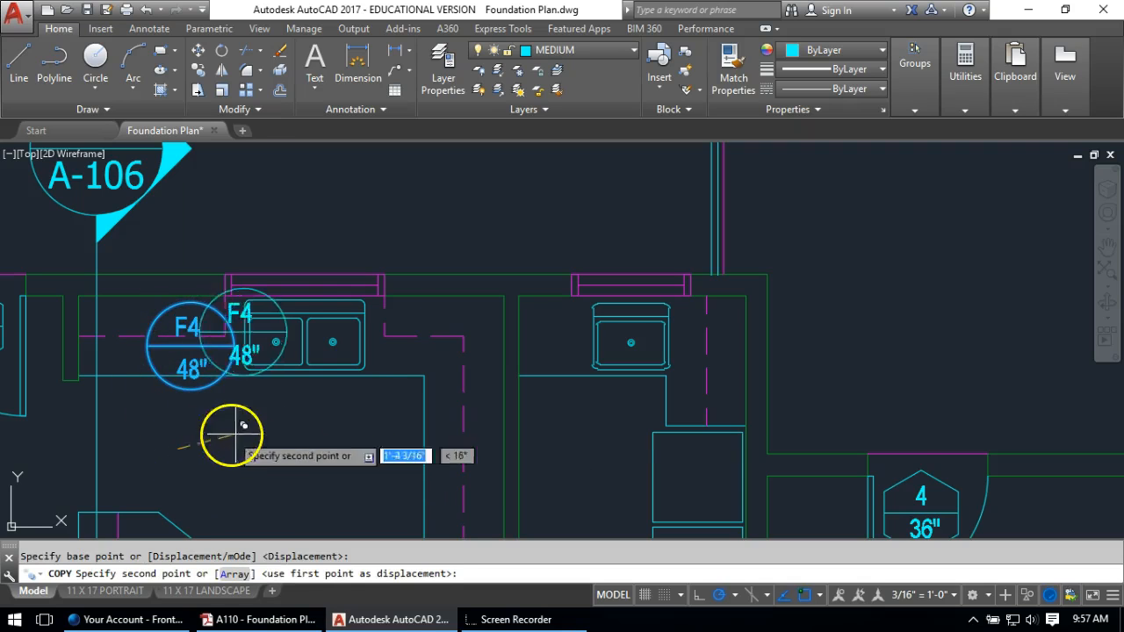
{"action": "left_click", "coordinate": [546, 449]}
{"action": "key", "text": "Return"}
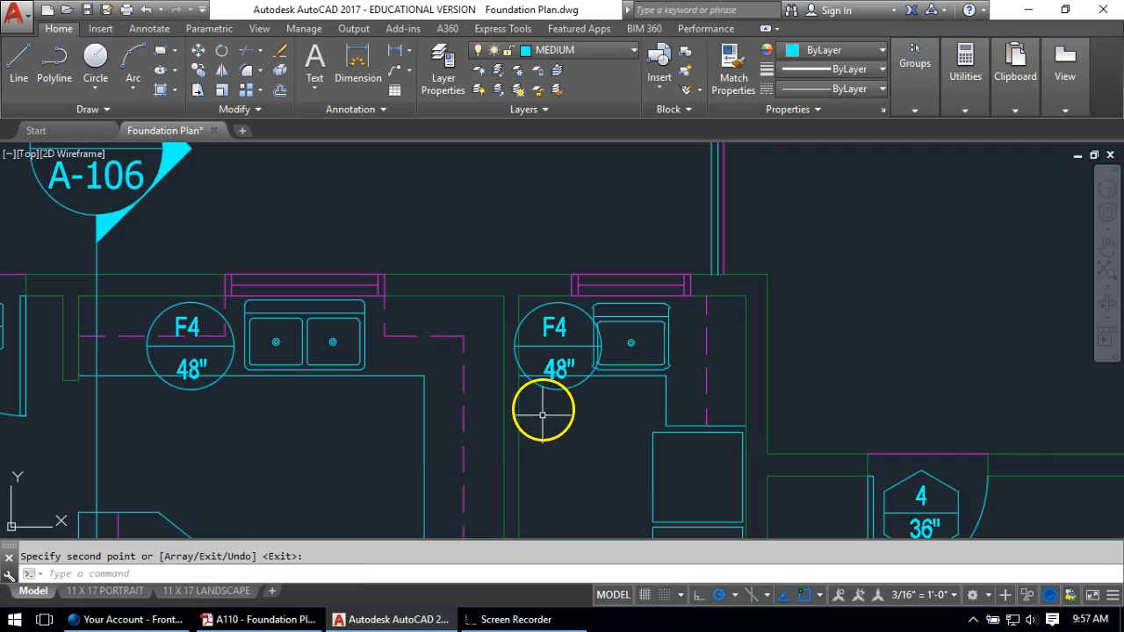
{"action": "left_click", "coordinate": [558, 332]}
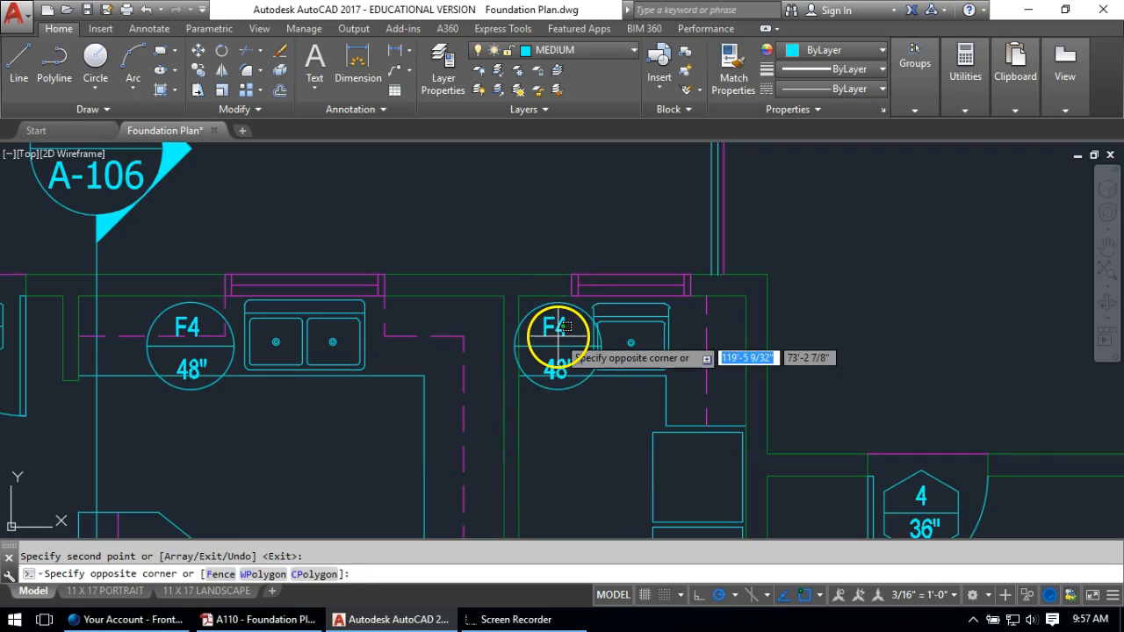
Relabel the copied tag from F4 to F5 and its size from 48" to 36", then zoom out
{"action": "double_click", "coordinate": [559, 330]}
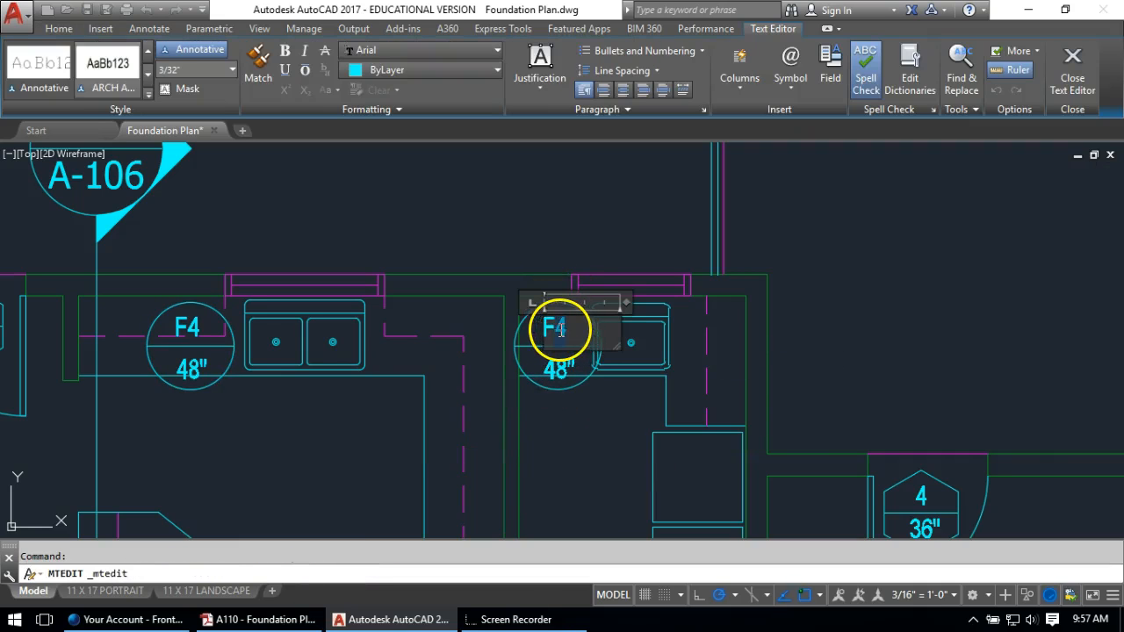
{"action": "left_click", "coordinate": [559, 367]}
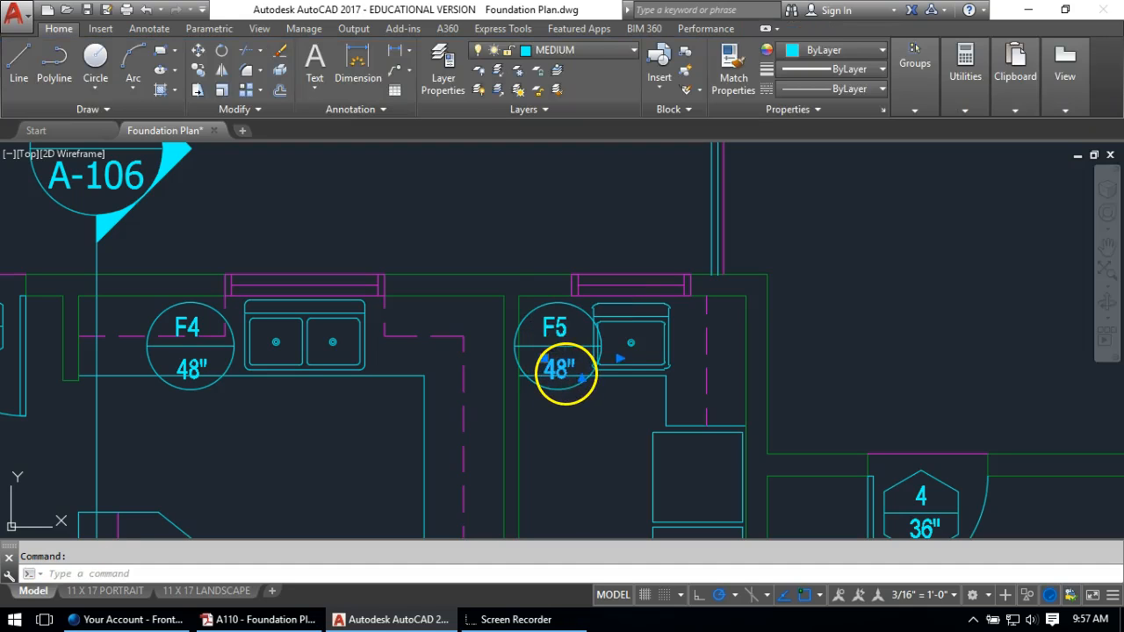
{"action": "left_click", "coordinate": [565, 377]}
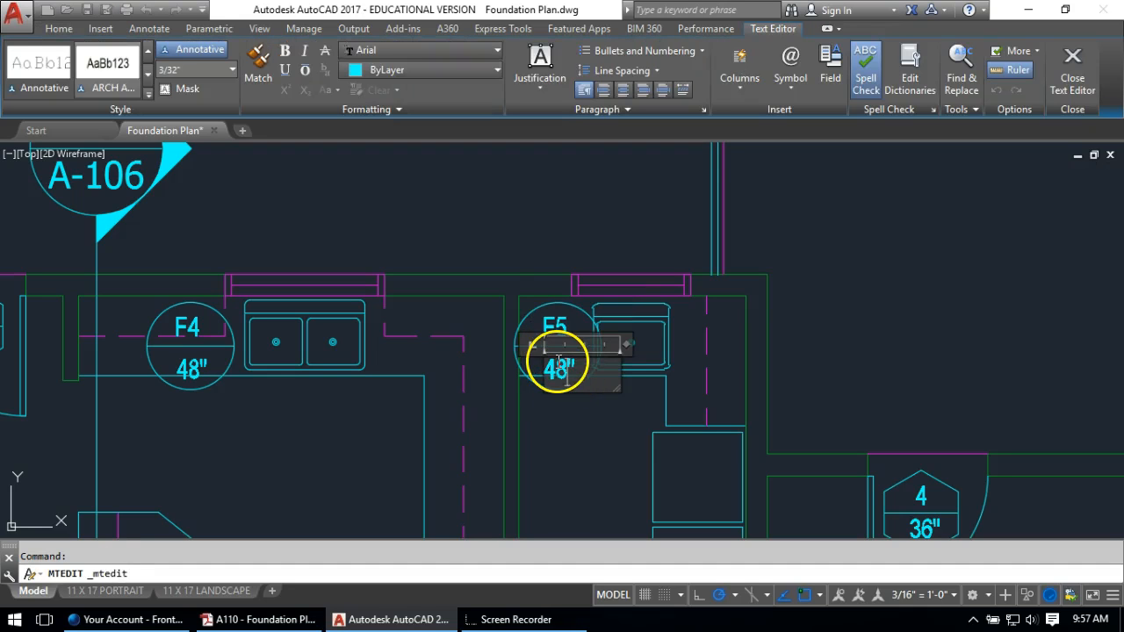
{"action": "type", "text": "36\""}
{"action": "left_click", "coordinate": [562, 451]}
{"action": "scroll", "coordinate": [548, 332], "scroll_direction": "down", "scroll_amount": 5}
{"action": "scroll", "coordinate": [544, 303], "scroll_direction": "down", "scroll_amount": 4}
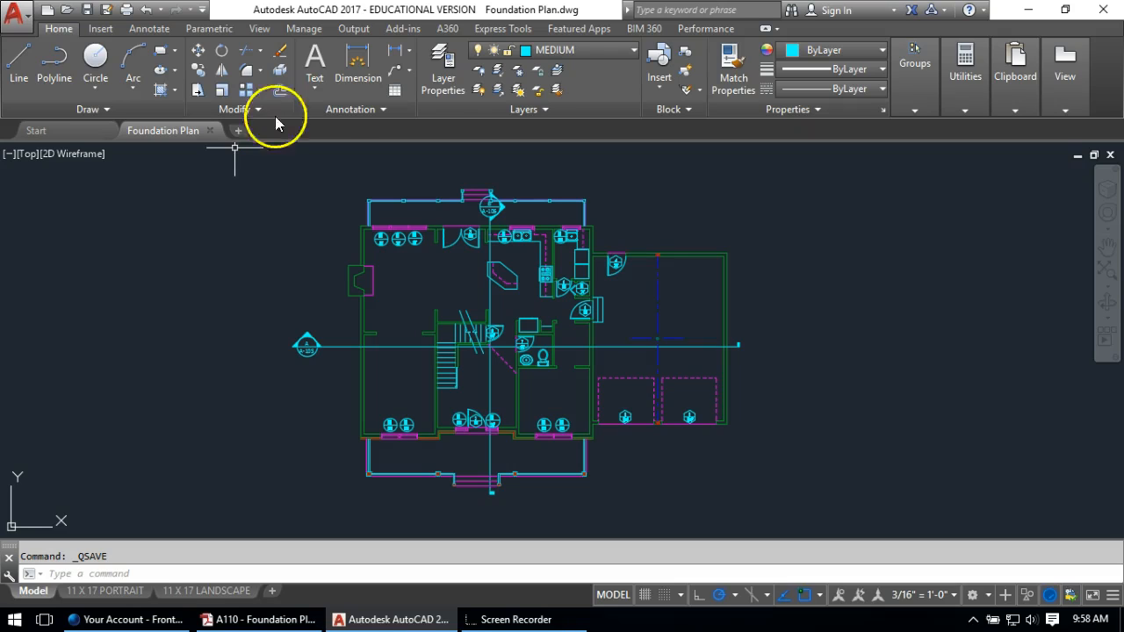
Make DIMENSIONS the current layer and bring up the Annotate ribbon tools
{"action": "left_click", "coordinate": [566, 52]}
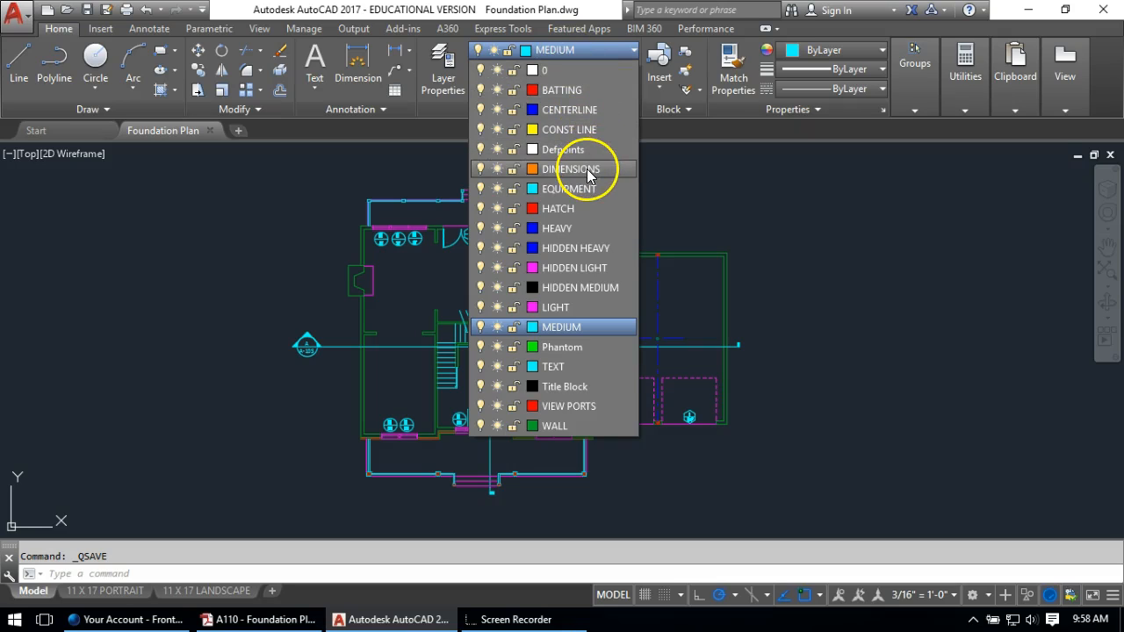
{"action": "left_click", "coordinate": [571, 169]}
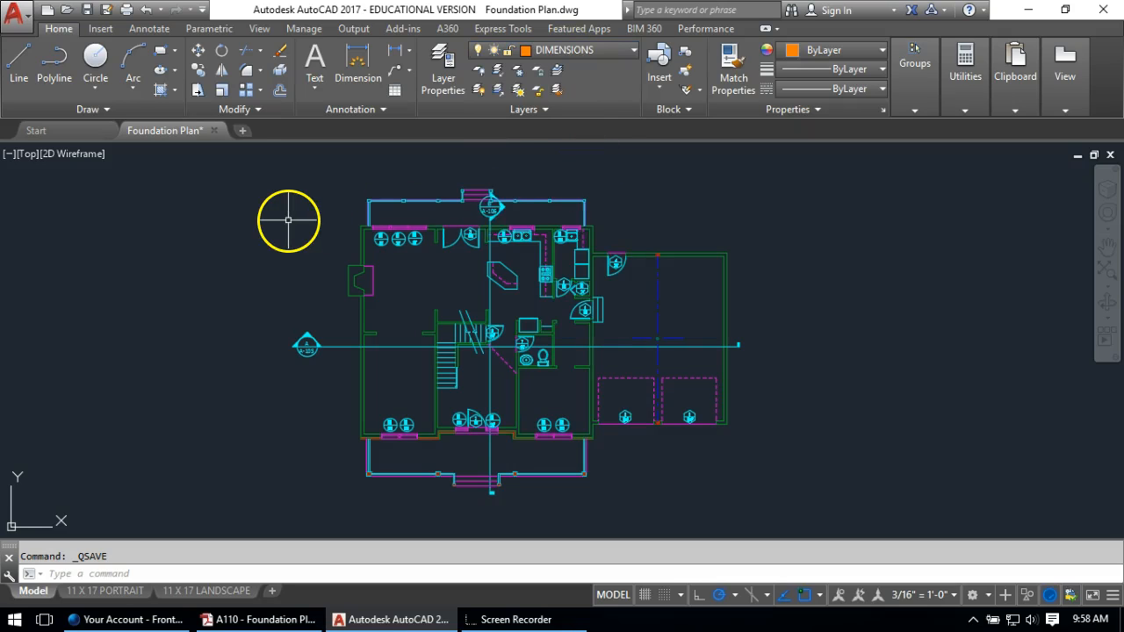
{"action": "left_click", "coordinate": [151, 29]}
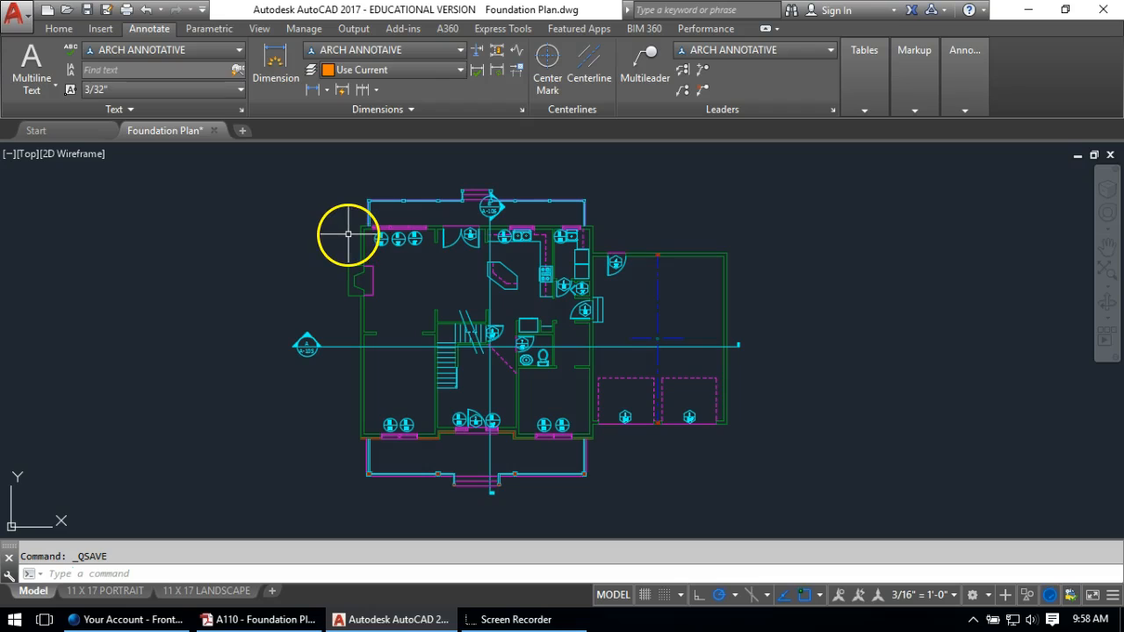
Dimension from the plan's top-left corner to the far-right corner, placing the 60'-0" line above
{"action": "left_click", "coordinate": [311, 90]}
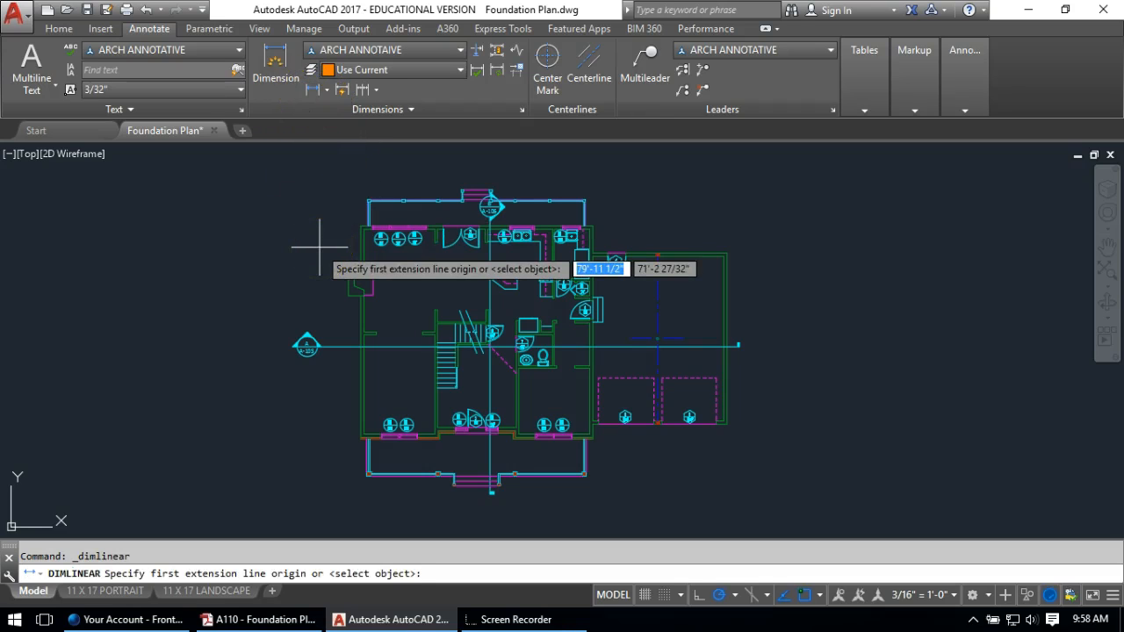
{"action": "scroll", "coordinate": [339, 220], "scroll_direction": "up", "scroll_amount": 2}
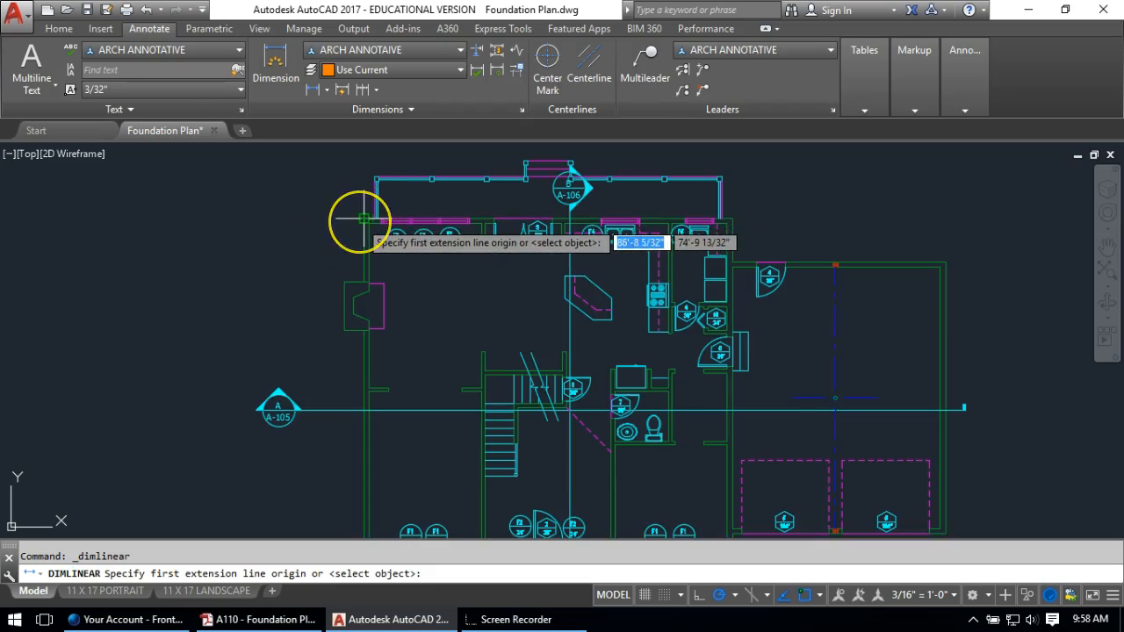
{"action": "left_click", "coordinate": [363, 219]}
{"action": "scroll", "coordinate": [662, 238], "scroll_direction": "up", "scroll_amount": 3}
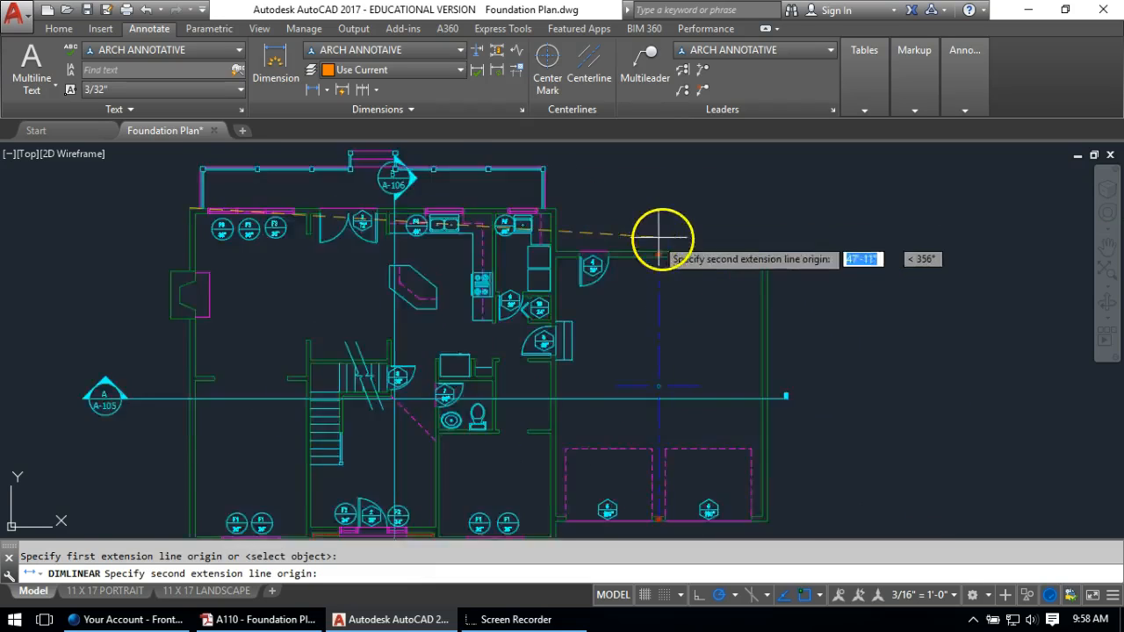
{"action": "left_click", "coordinate": [817, 258]}
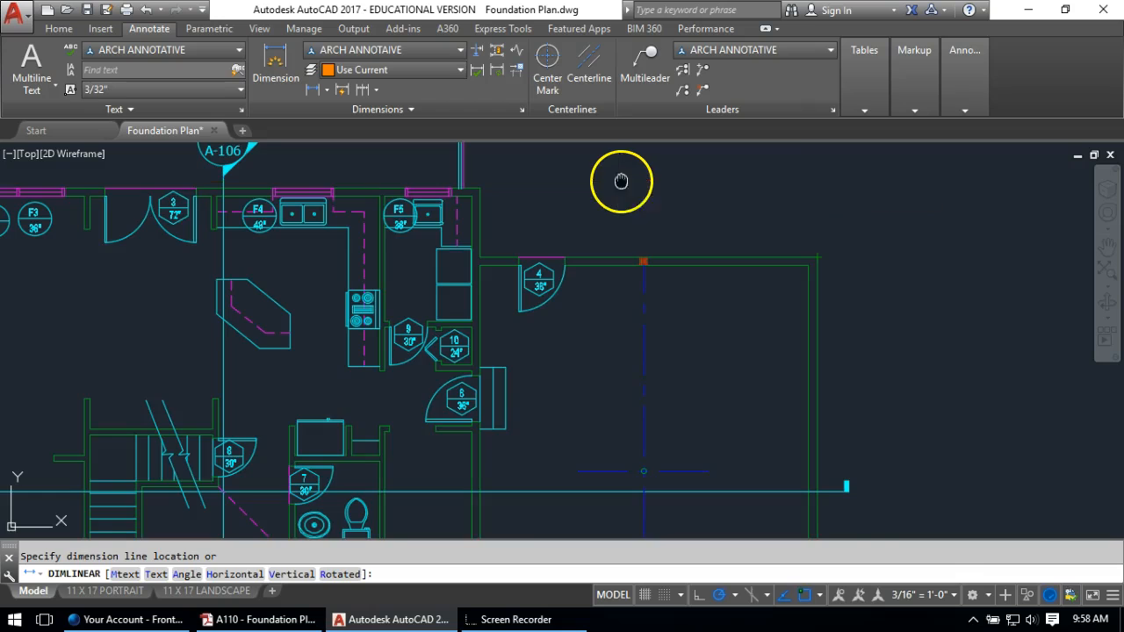
{"action": "middle_click_drag", "start_coordinate": [623, 184], "coordinate": [739, 476]}
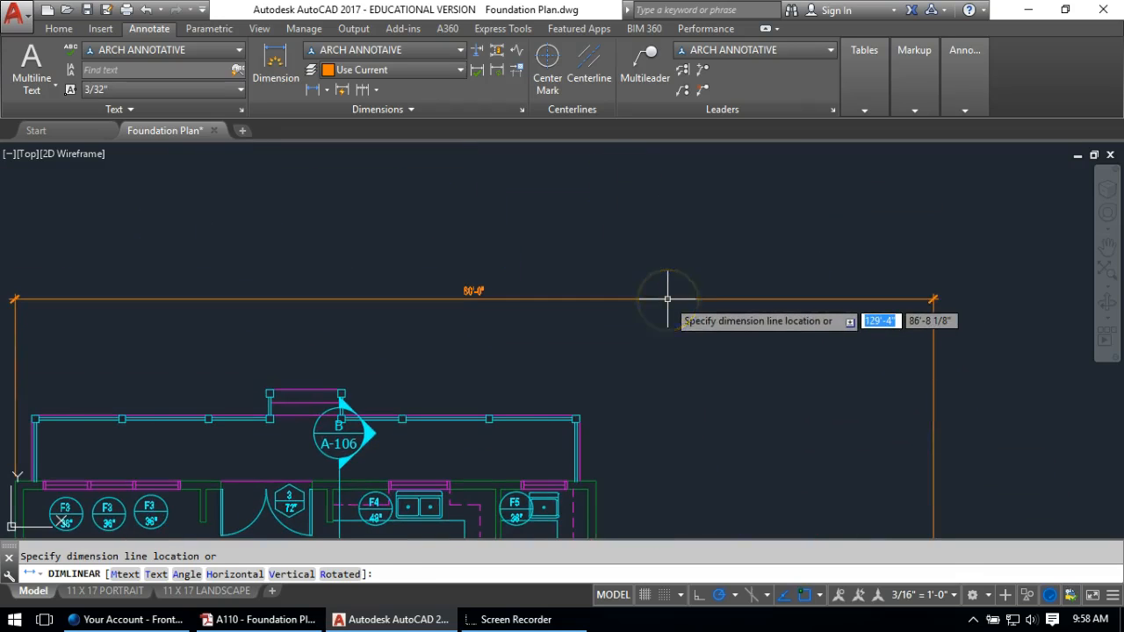
{"action": "left_click", "coordinate": [460, 301]}
{"action": "scroll", "coordinate": [460, 301], "scroll_direction": "down", "scroll_amount": 4}
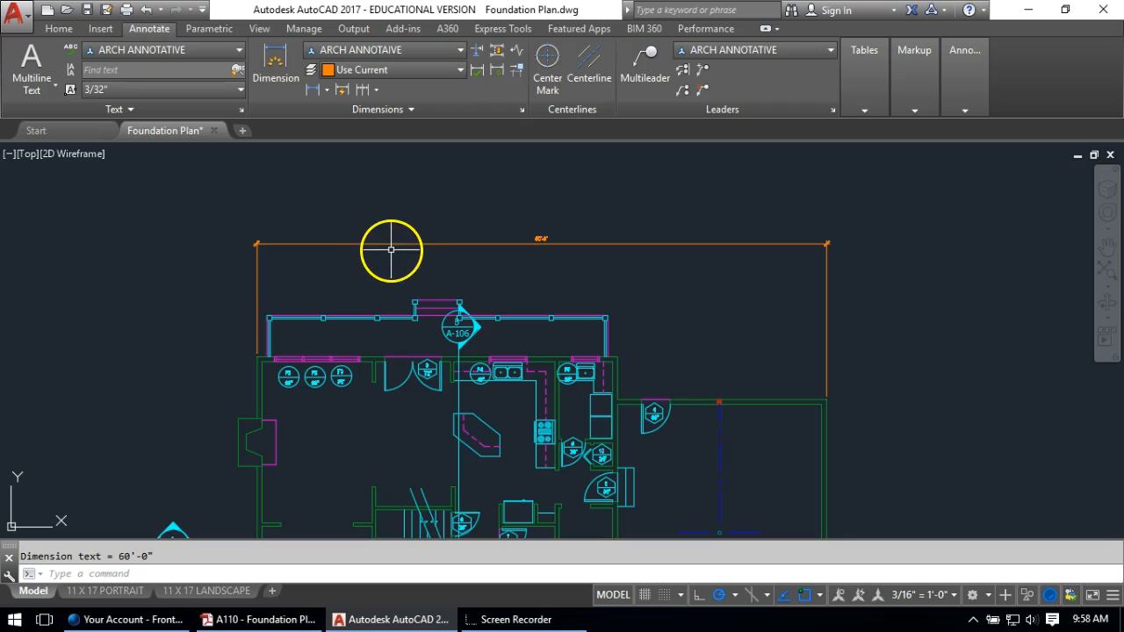
{"action": "middle_click_drag", "start_coordinate": [407, 265], "coordinate": [388, 211]}
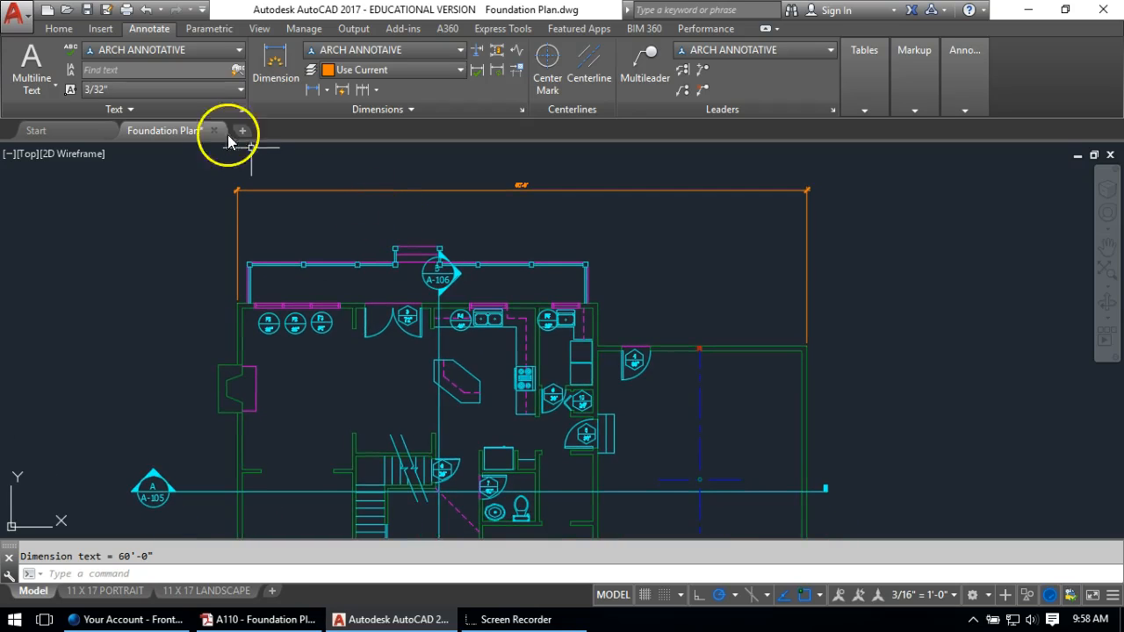
Add a 38'-0" linear dimension from the top-left corner to the wall corner, below the 60'-0"
{"action": "left_click", "coordinate": [312, 90]}
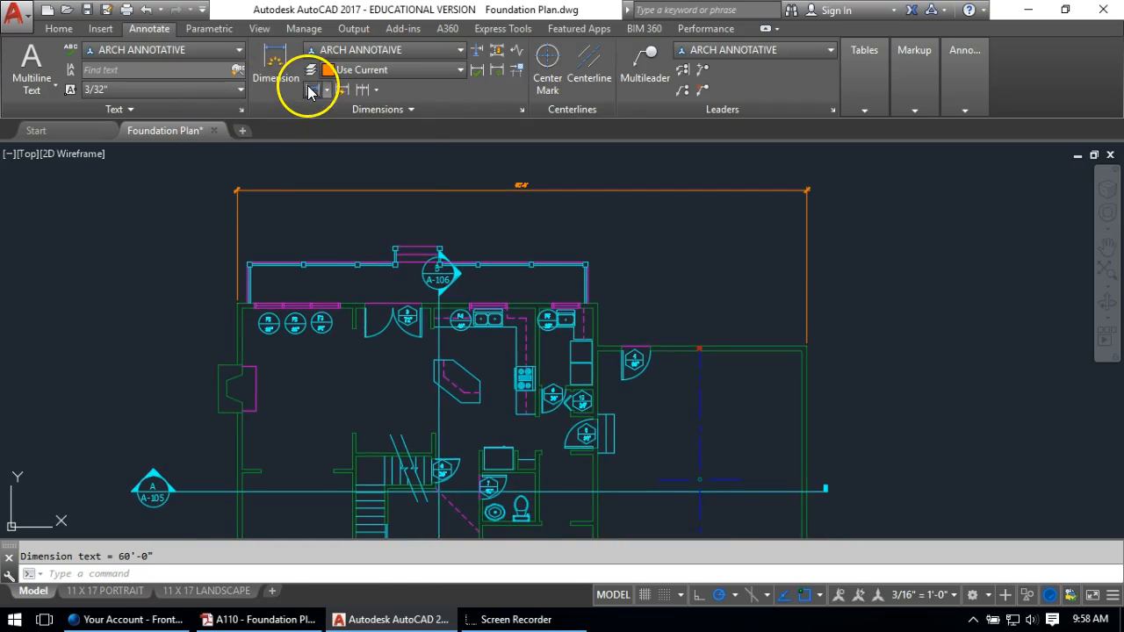
{"action": "scroll", "coordinate": [230, 317], "scroll_direction": "up", "scroll_amount": 2}
{"action": "left_click", "coordinate": [237, 304]}
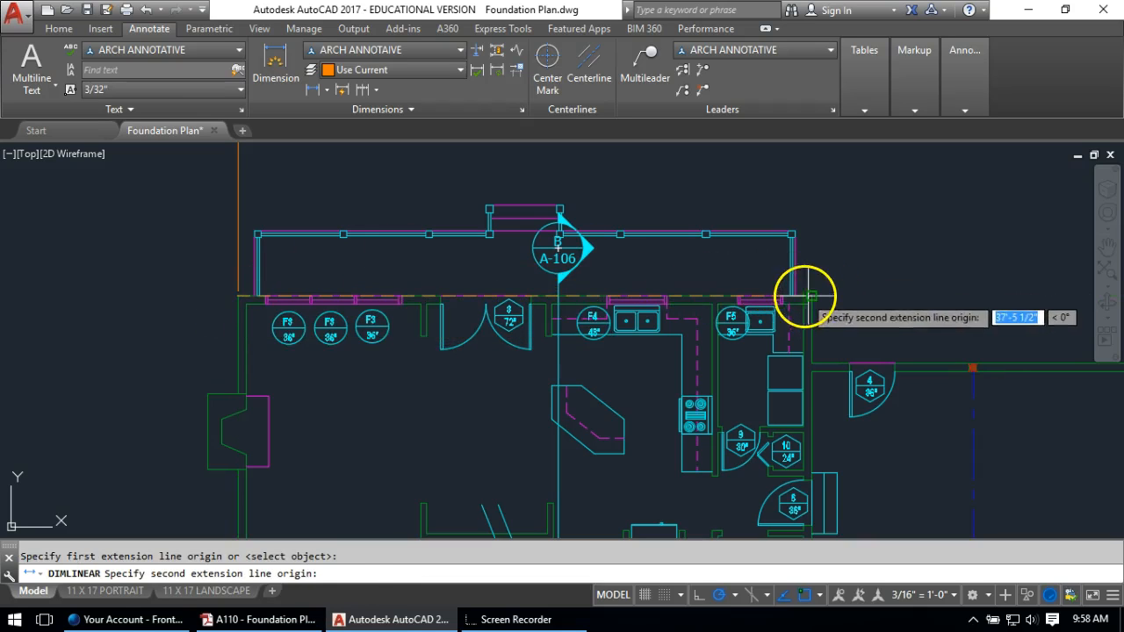
{"action": "left_click", "coordinate": [806, 296]}
{"action": "scroll", "coordinate": [786, 303], "scroll_direction": "down", "scroll_amount": 2}
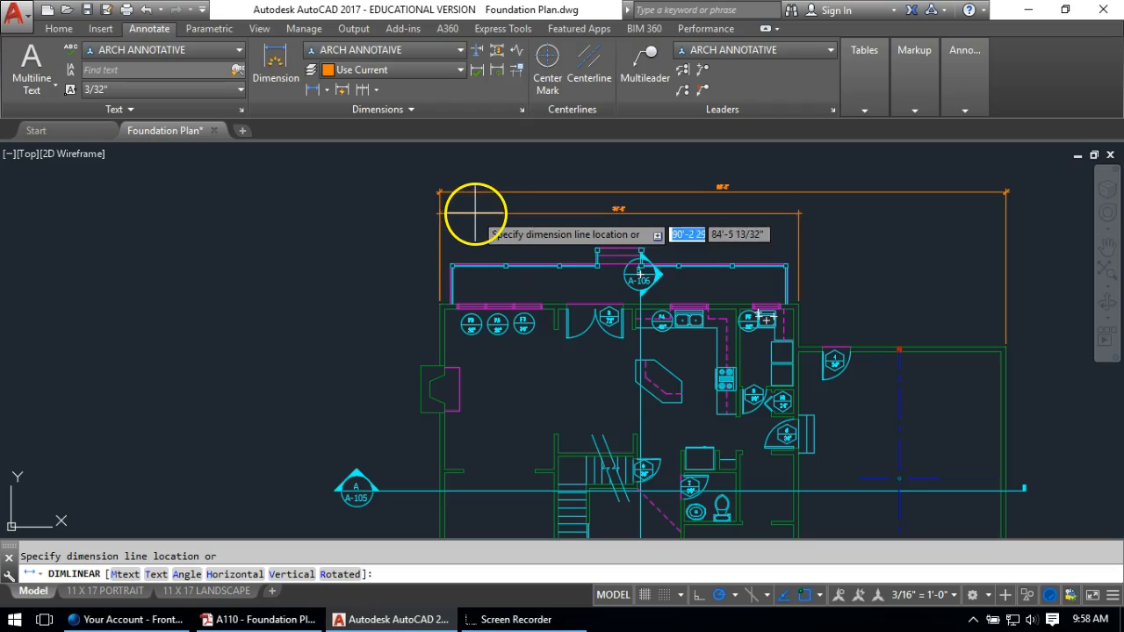
{"action": "left_click", "coordinate": [476, 208]}
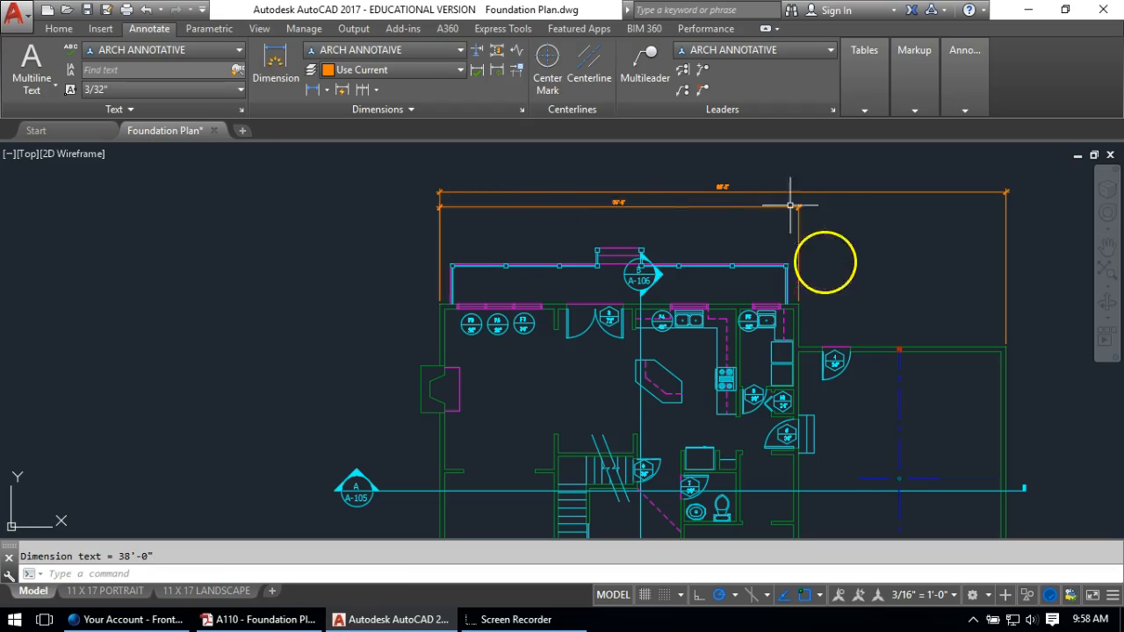
{"action": "middle_click_drag", "start_coordinate": [747, 243], "coordinate": [626, 268]}
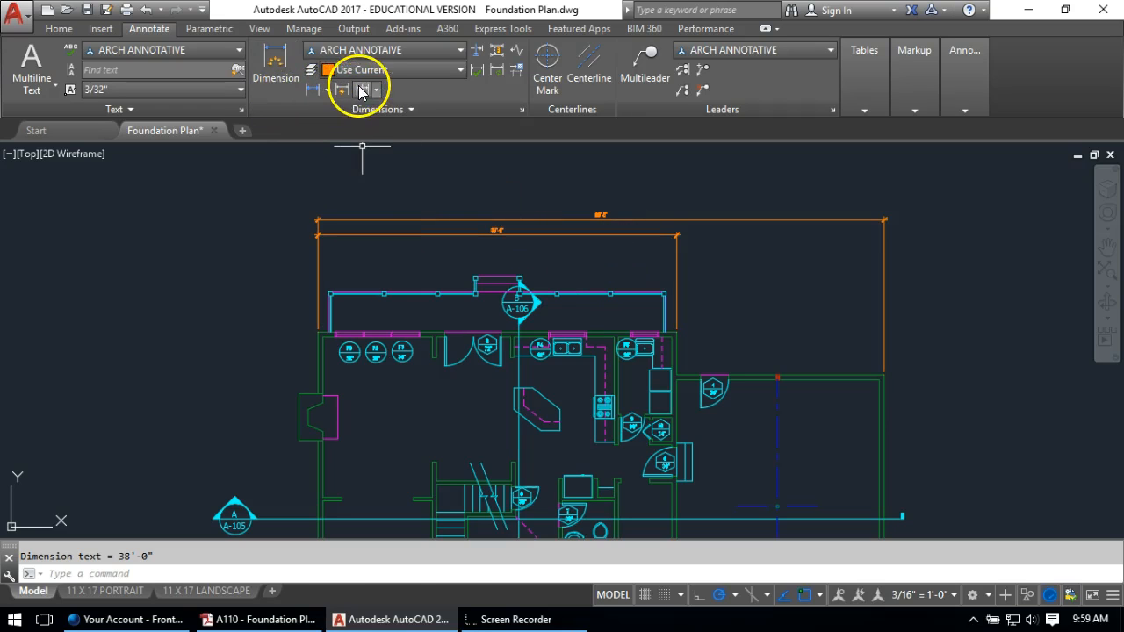
Continue the 38'-0" dimension with a 22'-0" dimension to the right wall
{"action": "left_click", "coordinate": [346, 91]}
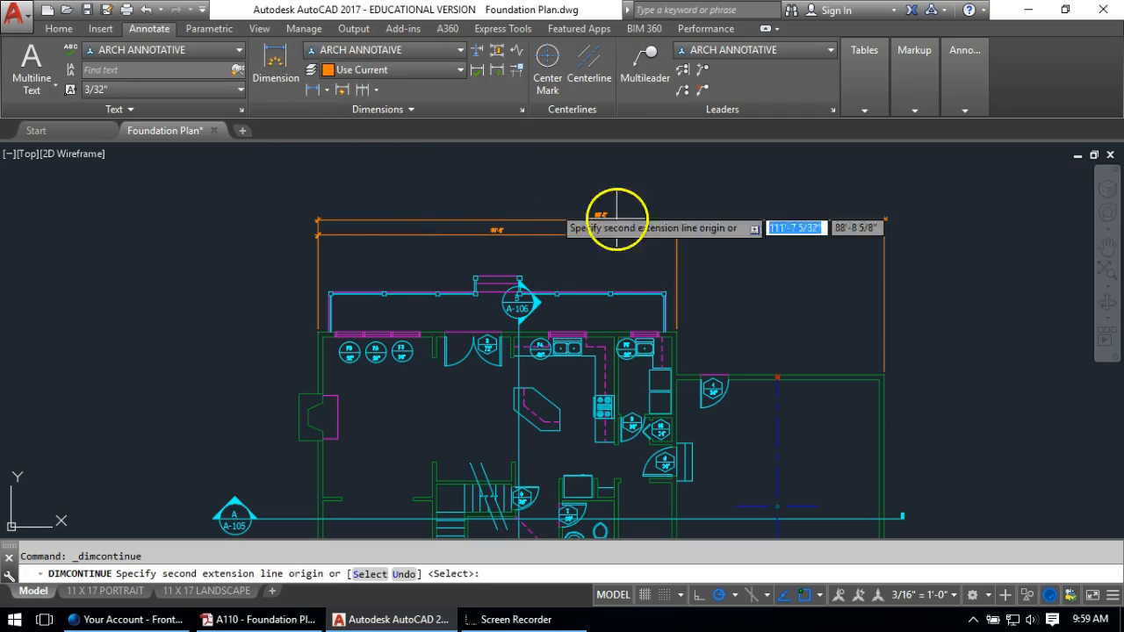
{"action": "left_click", "coordinate": [882, 377]}
{"action": "key", "text": "Return"}
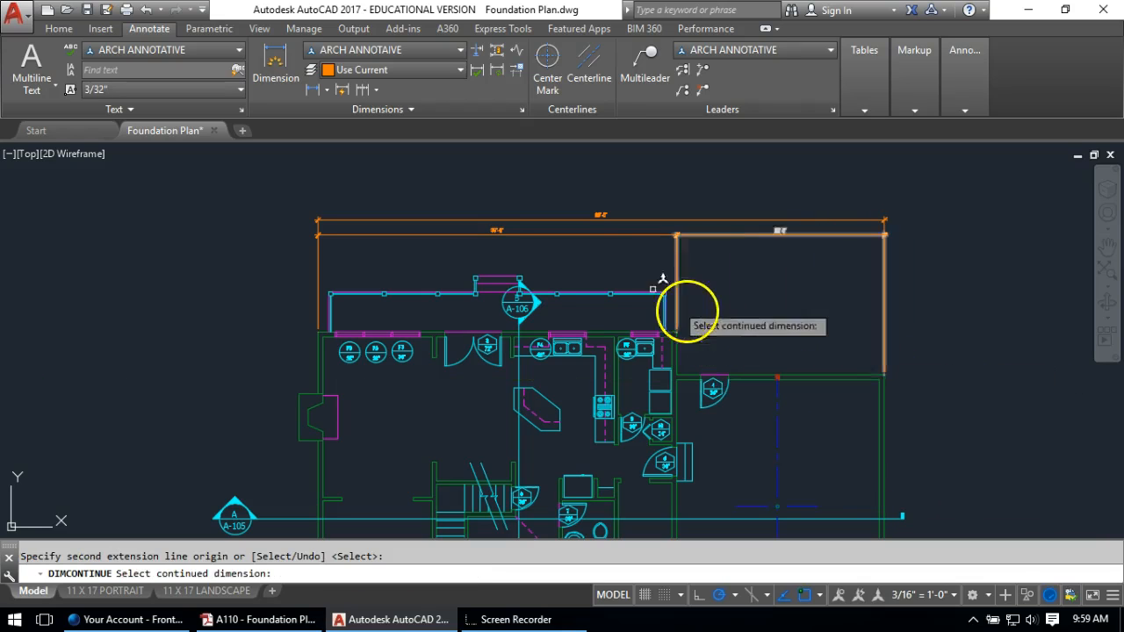
{"action": "key", "text": "Return"}
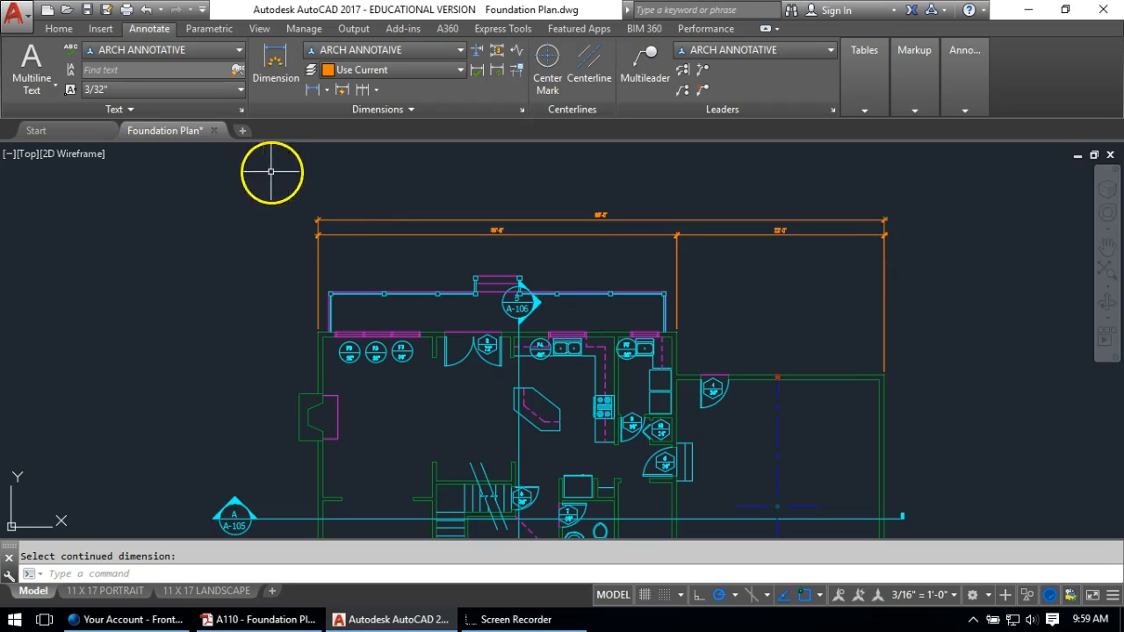
{"action": "left_click", "coordinate": [317, 100]}
{"action": "scroll", "coordinate": [313, 313], "scroll_direction": "up", "scroll_amount": 5}
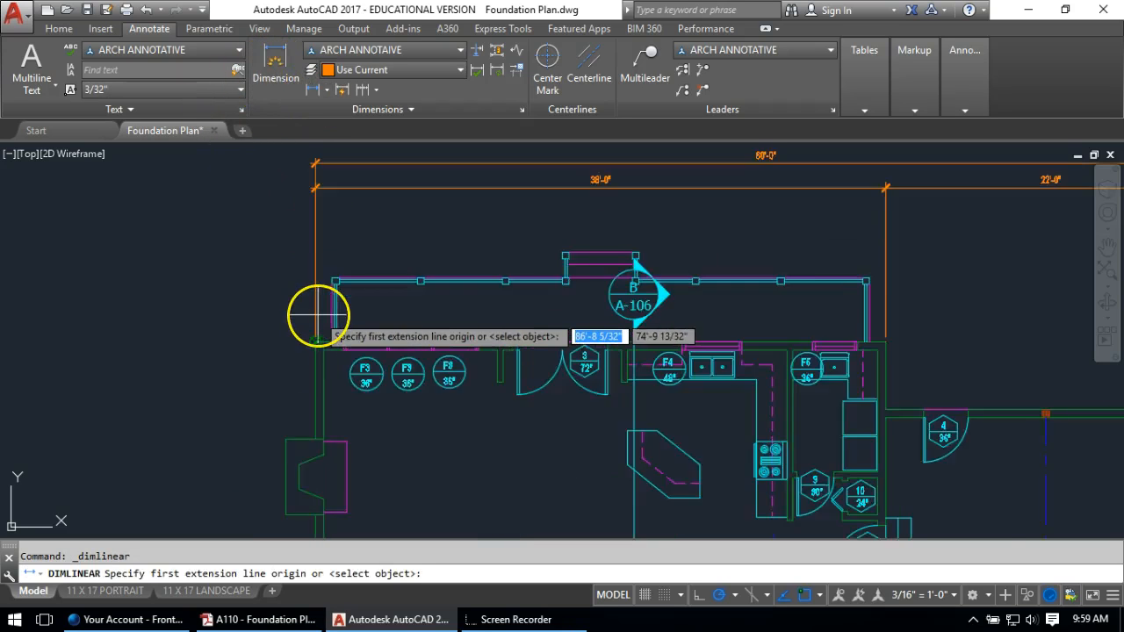
Add a 1'-4" linear dimension from the left extension line to the corner column
{"action": "scroll", "coordinate": [316, 316], "scroll_direction": "up", "scroll_amount": 2}
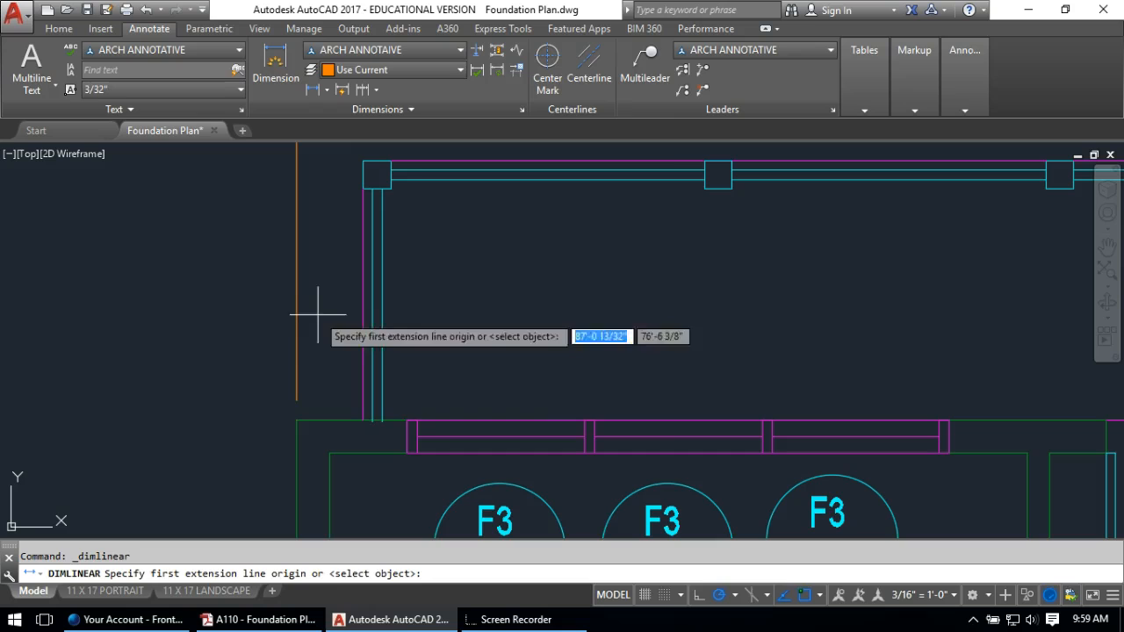
{"action": "left_click", "coordinate": [292, 406]}
{"action": "middle_click_drag", "start_coordinate": [396, 220], "coordinate": [442, 420]}
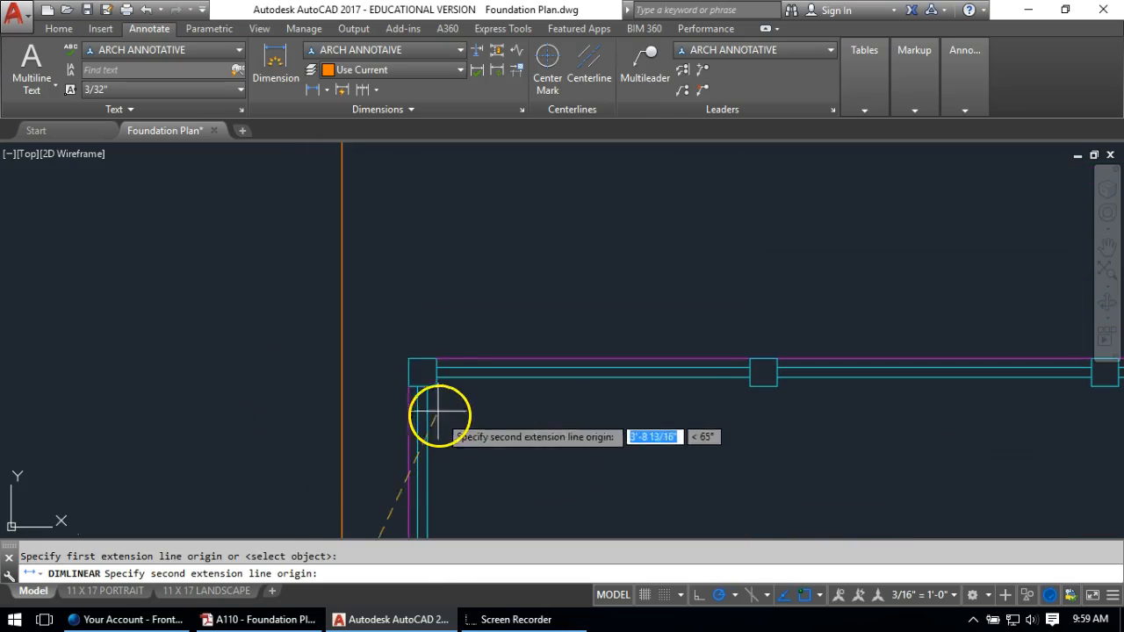
{"action": "left_click", "coordinate": [420, 359]}
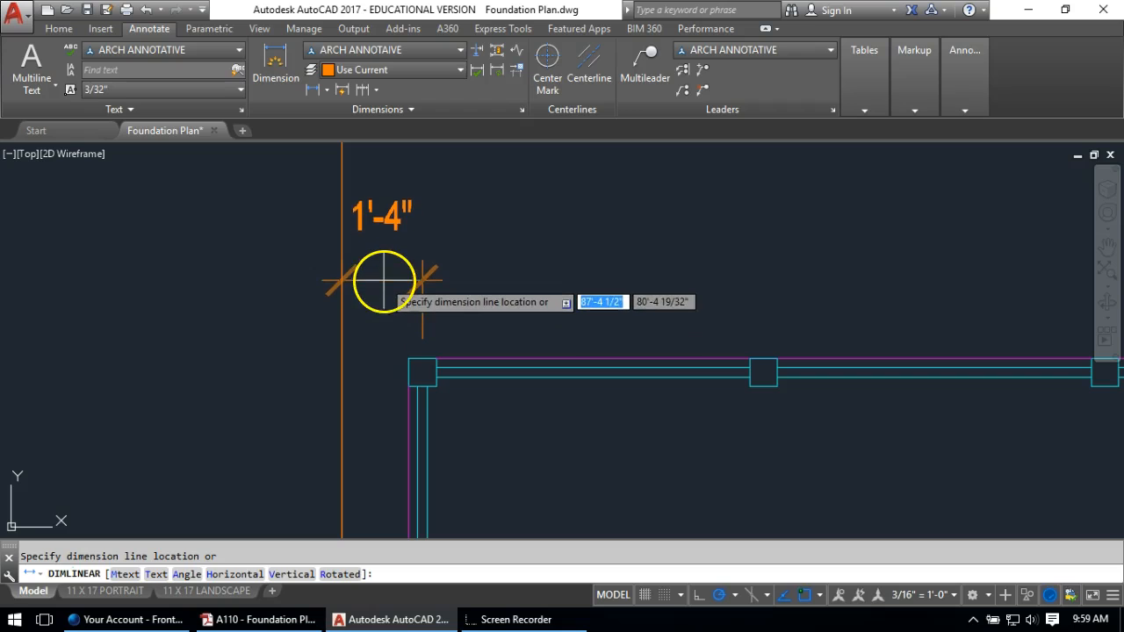
{"action": "left_click", "coordinate": [383, 272]}
{"action": "scroll", "coordinate": [386, 274], "scroll_direction": "down", "scroll_amount": 3}
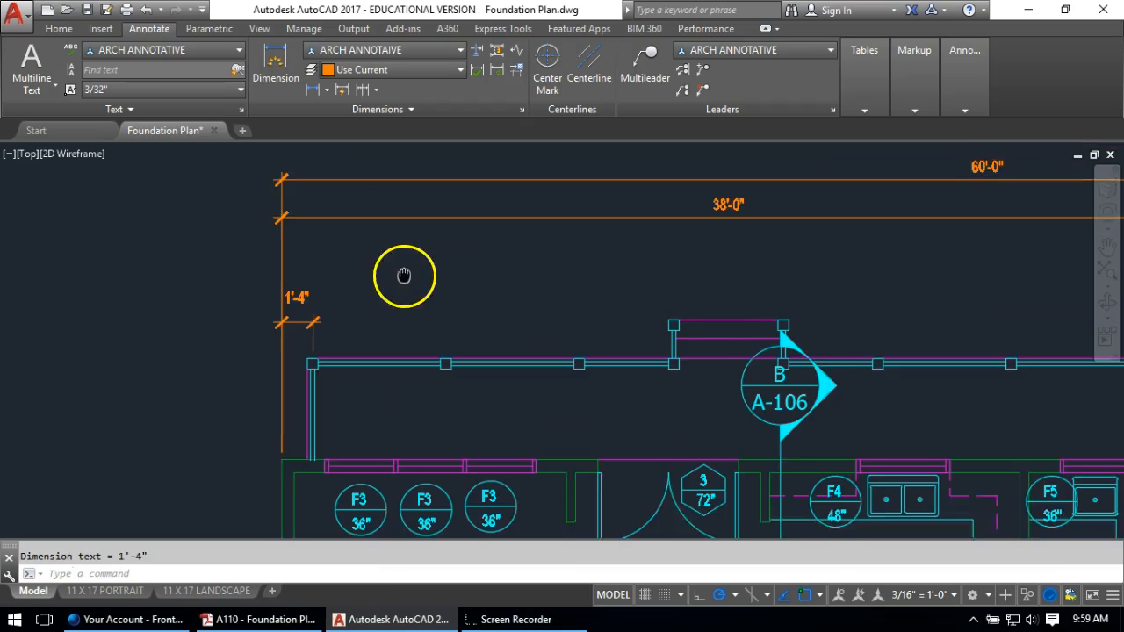
Dimension 11'-4" between wall nodes, then continue along the porch columns with 12'-8" and 11'-4"
{"action": "left_click", "coordinate": [309, 91]}
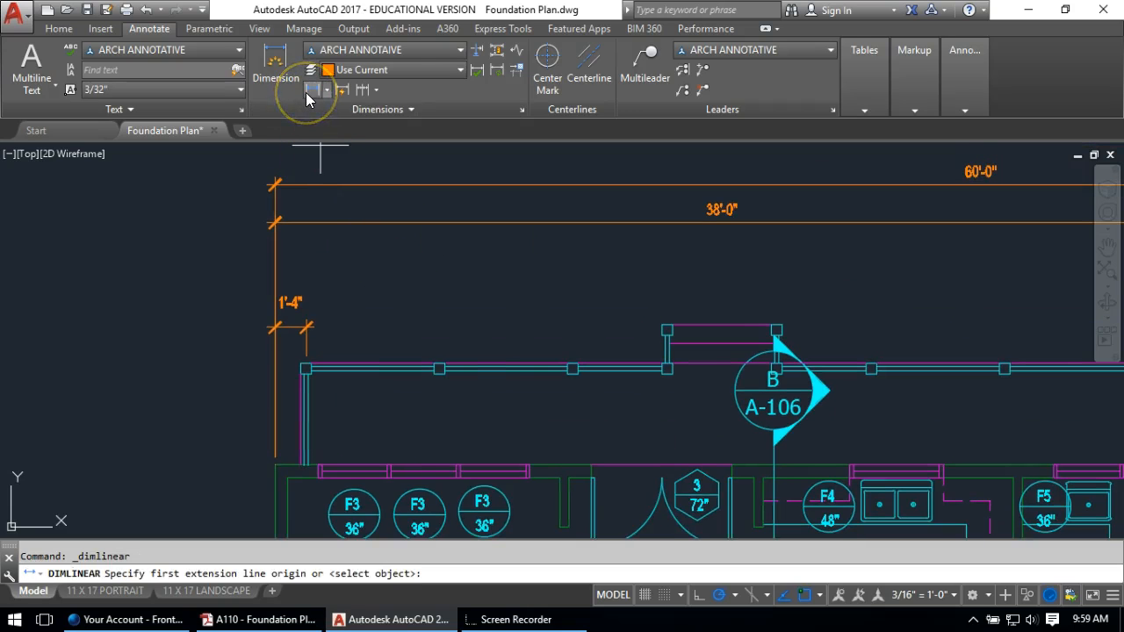
{"action": "scroll", "coordinate": [303, 368], "scroll_direction": "up", "scroll_amount": 2}
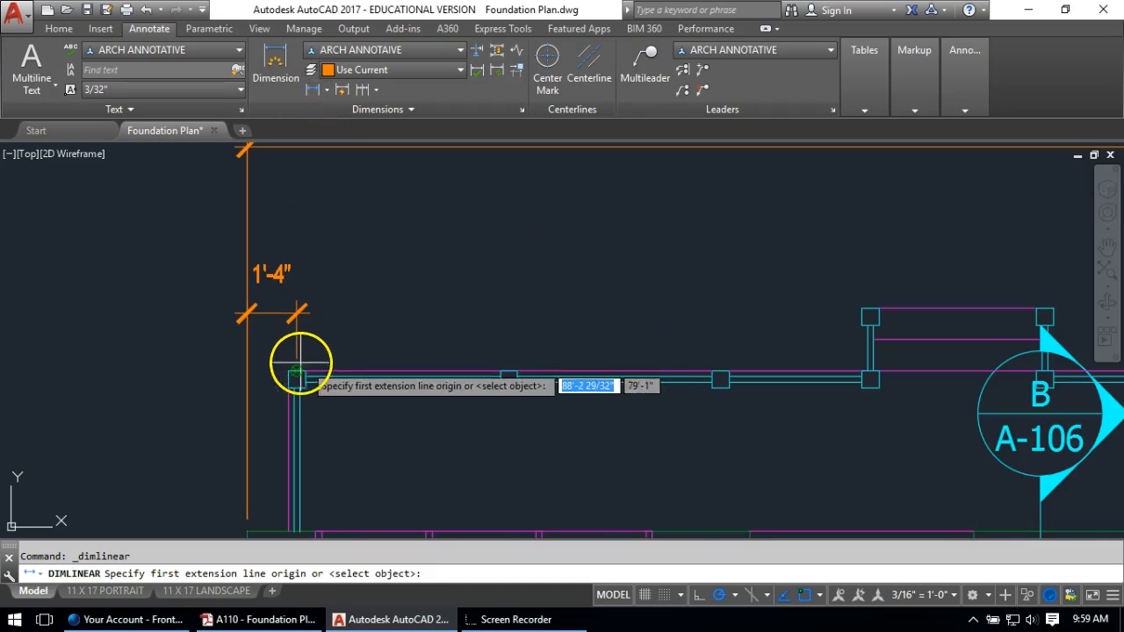
{"action": "left_click", "coordinate": [297, 374]}
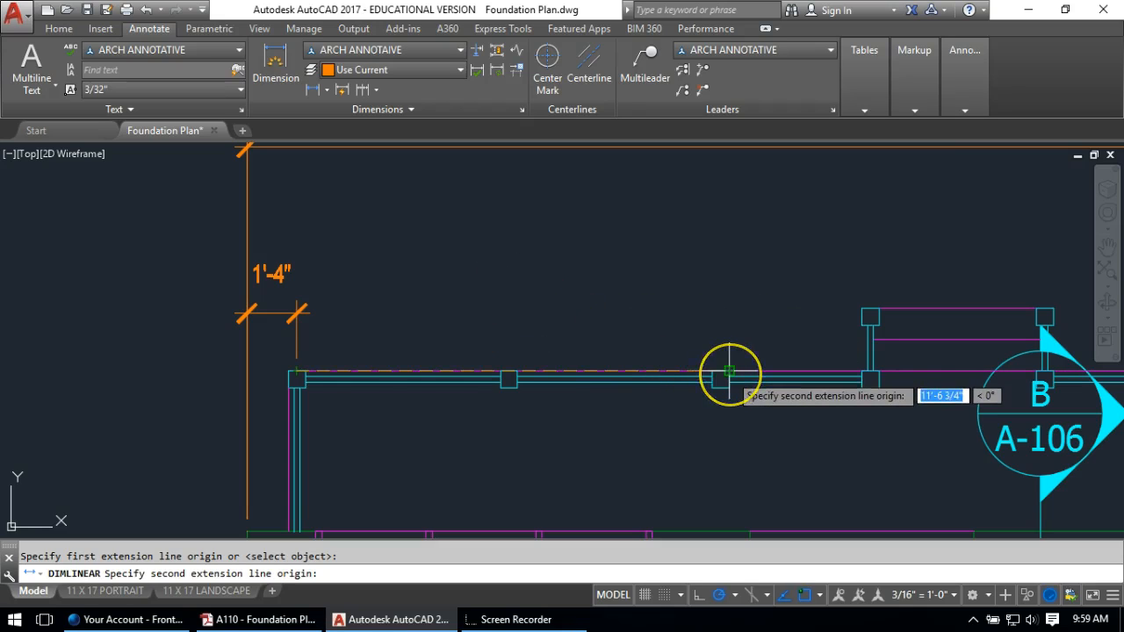
{"action": "scroll", "coordinate": [729, 376], "scroll_direction": "up", "scroll_amount": 4}
{"action": "left_click", "coordinate": [700, 370]}
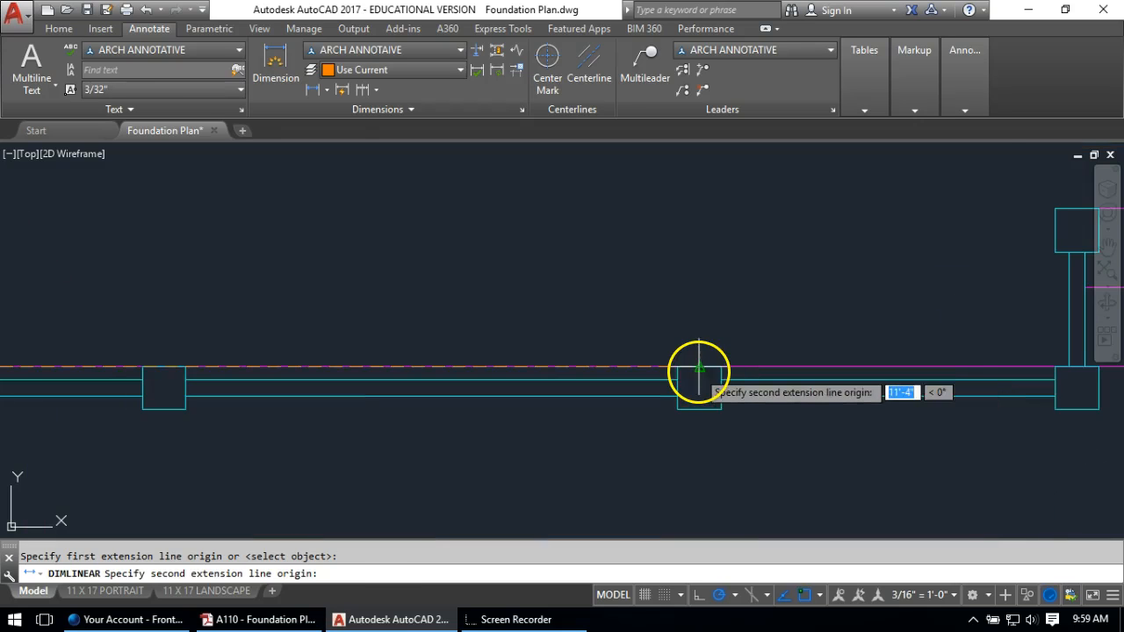
{"action": "scroll", "coordinate": [699, 370], "scroll_direction": "down", "scroll_amount": 4}
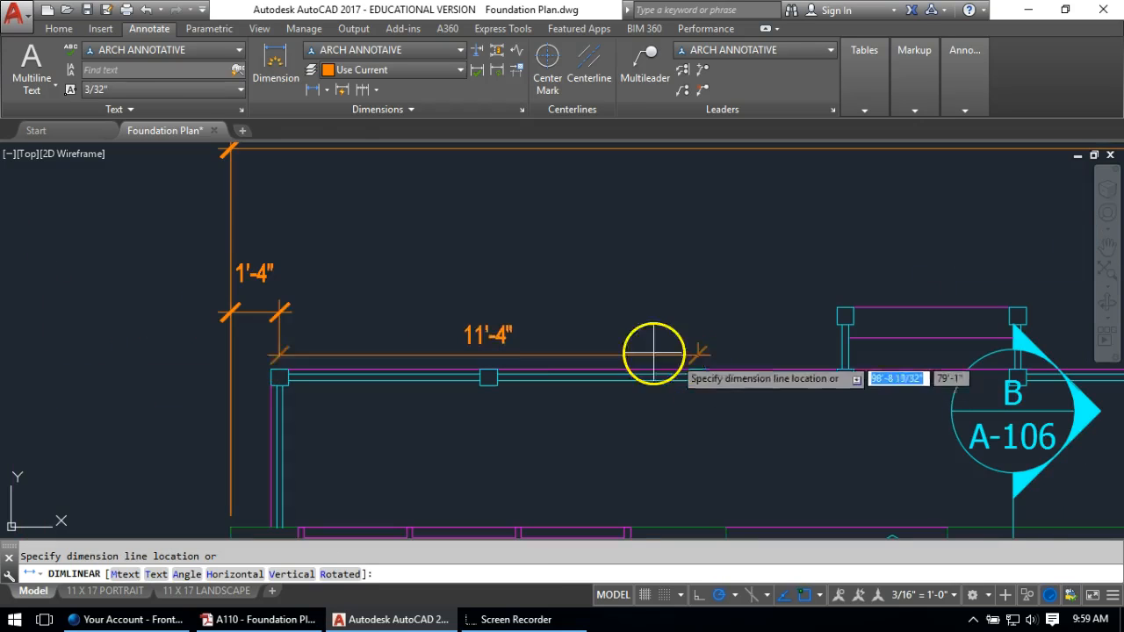
{"action": "left_click", "coordinate": [369, 209]}
{"action": "mouse_move", "coordinate": [818, 328]}
{"action": "middle_mouse_down"}
{"action": "mouse_move", "coordinate": [605, 329]}
{"action": "mouse_move", "coordinate": [523, 369]}
{"action": "middle_mouse_up"}
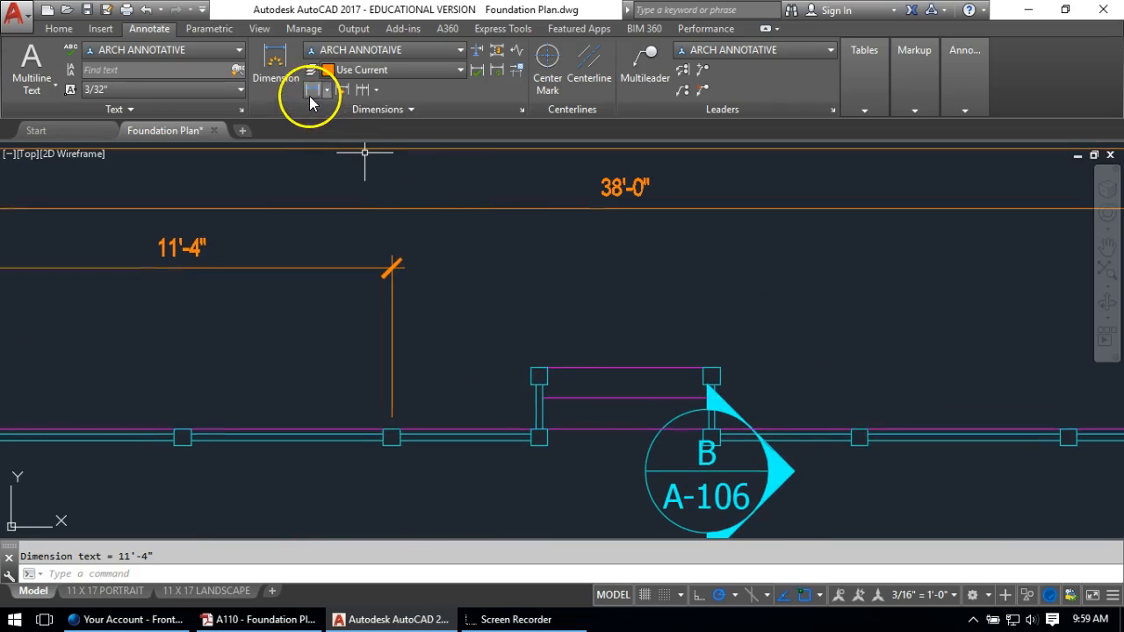
{"action": "left_click", "coordinate": [343, 91]}
{"action": "middle_click_drag", "start_coordinate": [872, 332], "coordinate": [430, 286]}
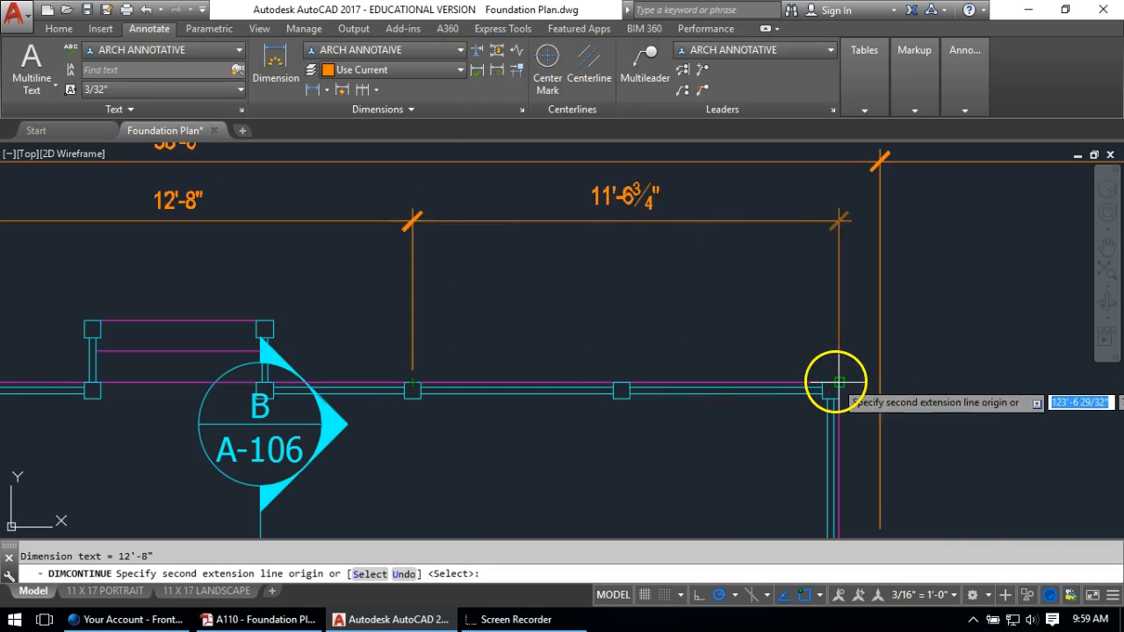
{"action": "key", "text": "Return"}
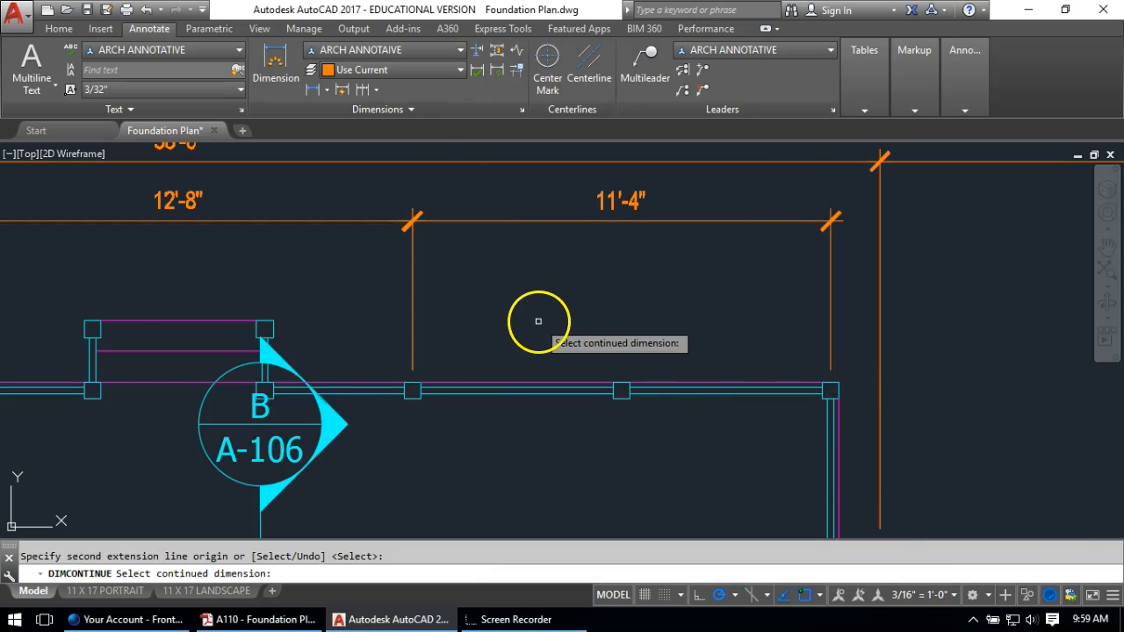
{"action": "mouse_move", "coordinate": [169, 230]}
{"action": "middle_mouse_down"}
{"action": "mouse_move", "coordinate": [1061, 267]}
{"action": "mouse_move", "coordinate": [1117, 291]}
{"action": "middle_mouse_up"}
Grip-stretch the 1'-4" dimension line to a new height
{"action": "key", "text": "Escape"}
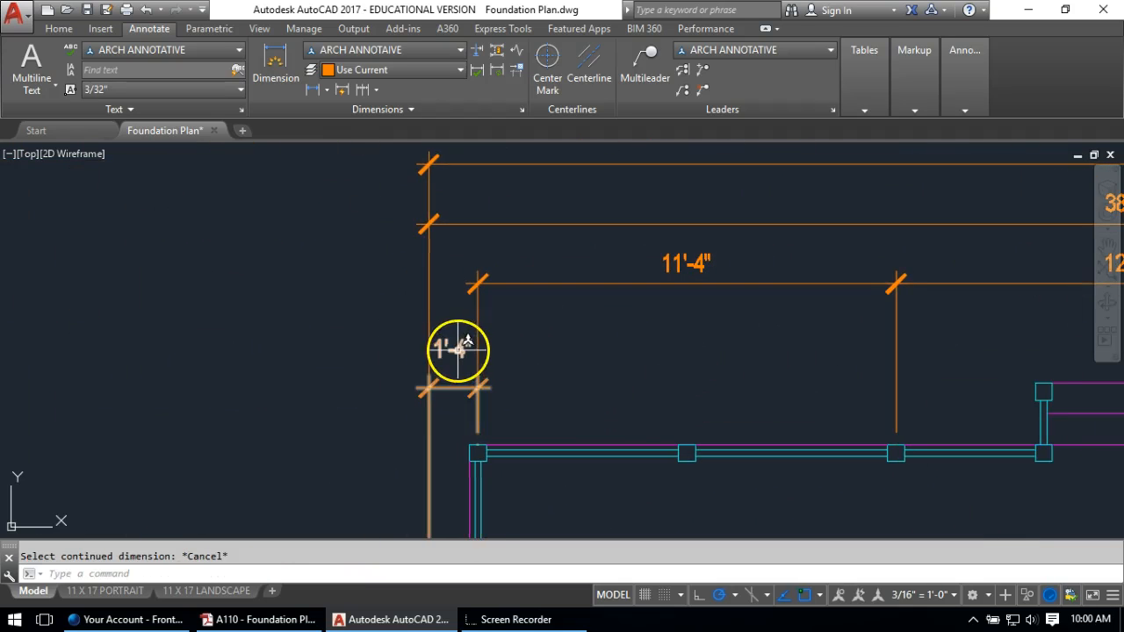
{"action": "left_click", "coordinate": [459, 350]}
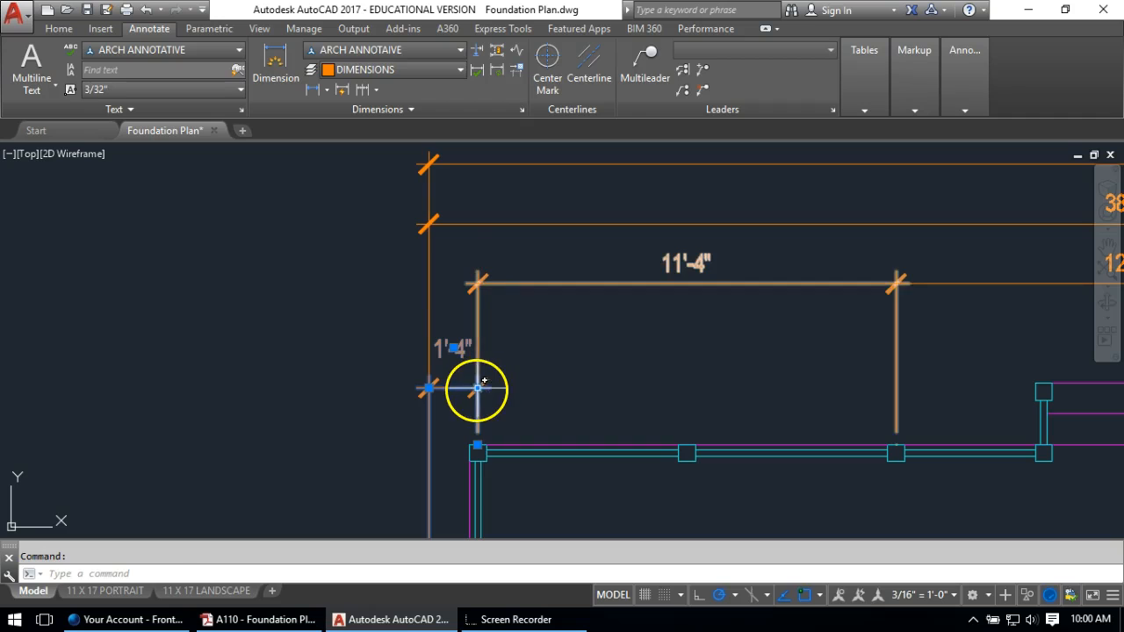
{"action": "left_click", "coordinate": [477, 388]}
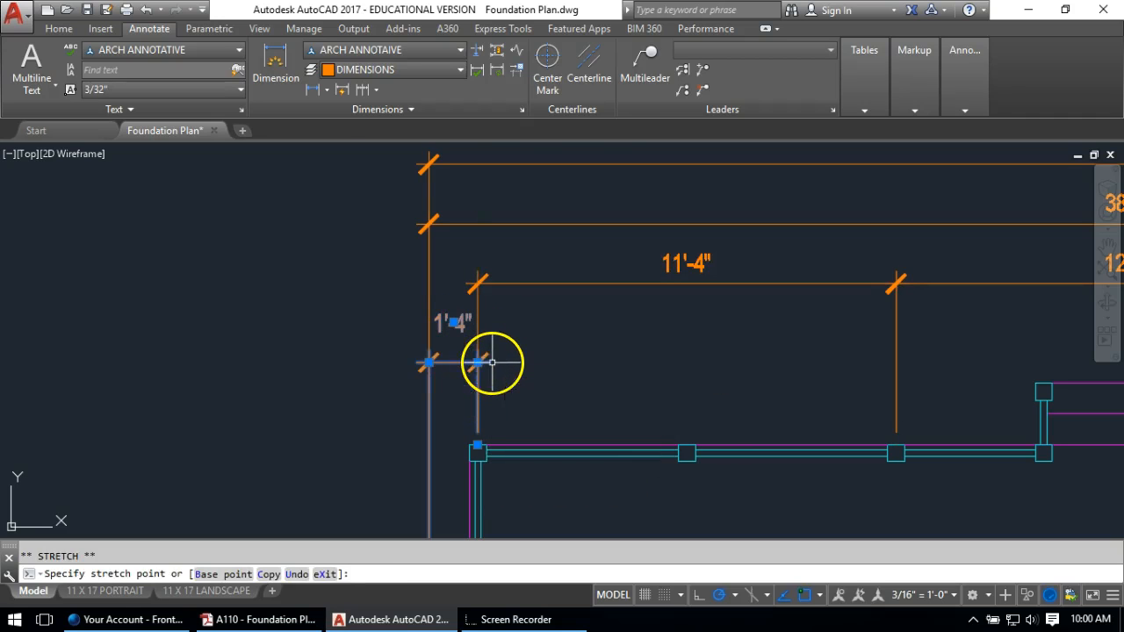
{"action": "left_click", "coordinate": [493, 362]}
{"action": "key", "text": "Escape"}
{"action": "middle_click_drag", "start_coordinate": [690, 343], "coordinate": [487, 302]}
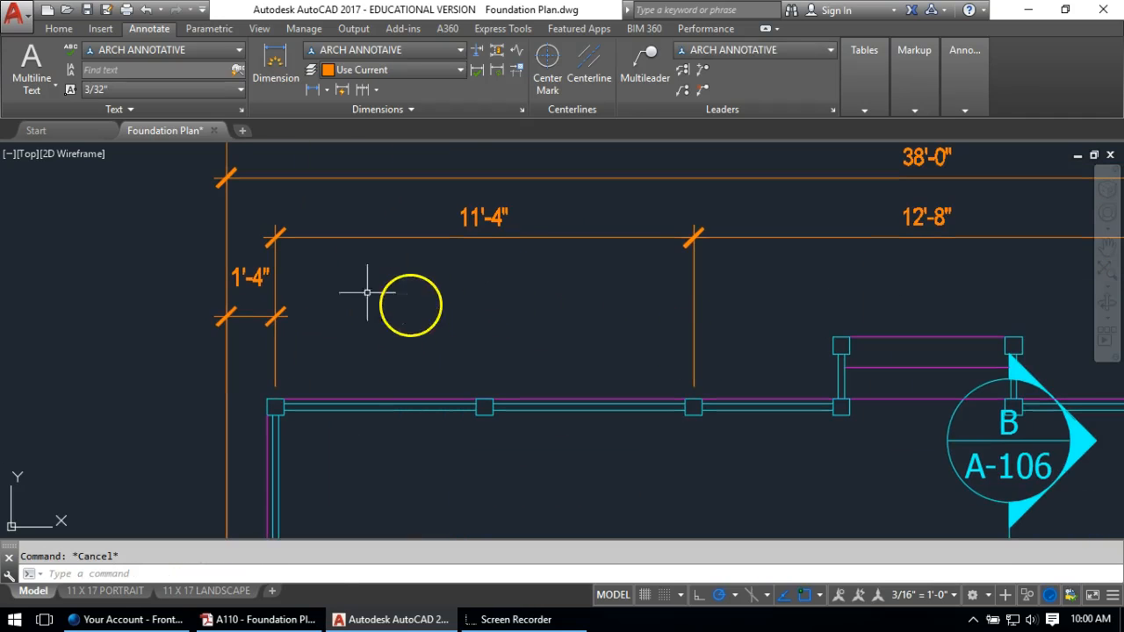
{"action": "left_click", "coordinate": [255, 280]}
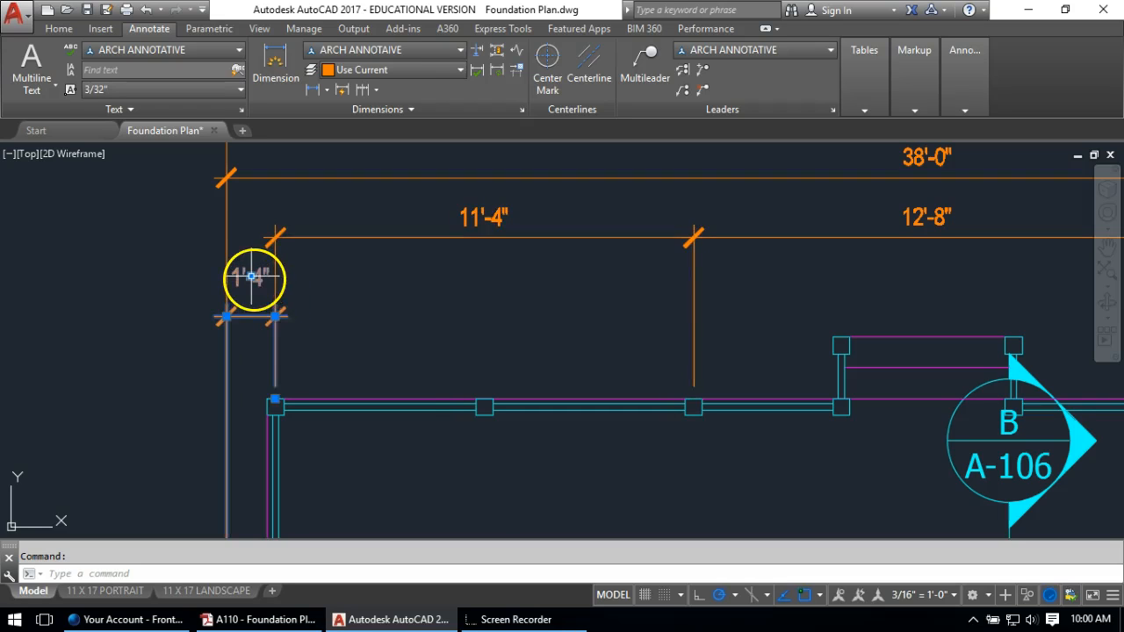
{"action": "key", "text": "Escape"}
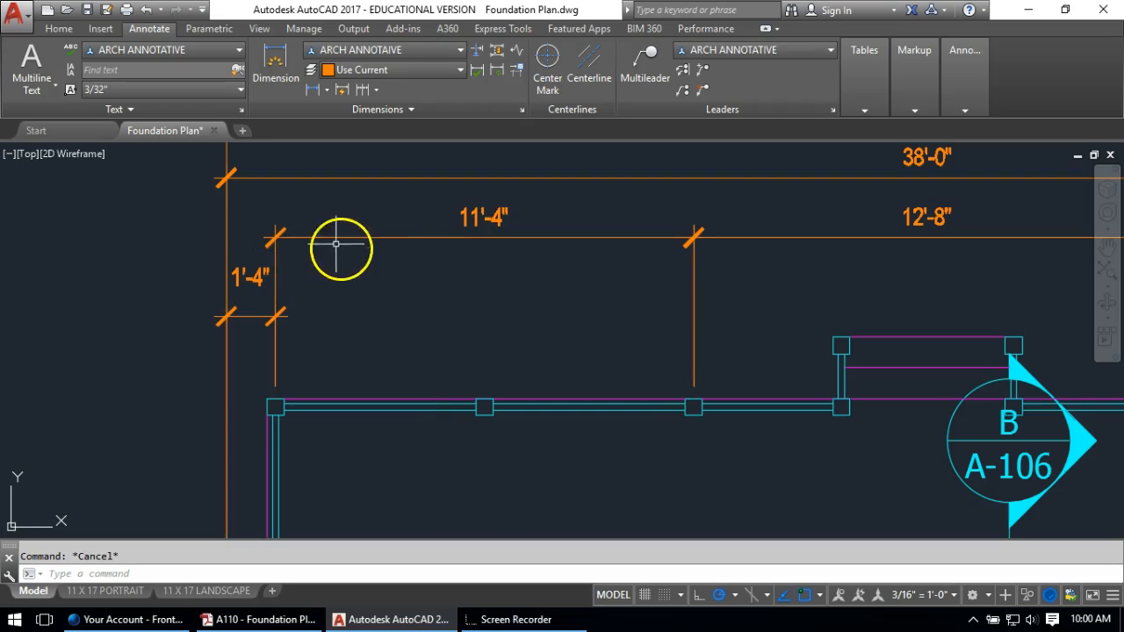
Dimension 5'-8" from the outer wall corner to the next post, continuing with a second 5'-8"
{"action": "left_click", "coordinate": [307, 93]}
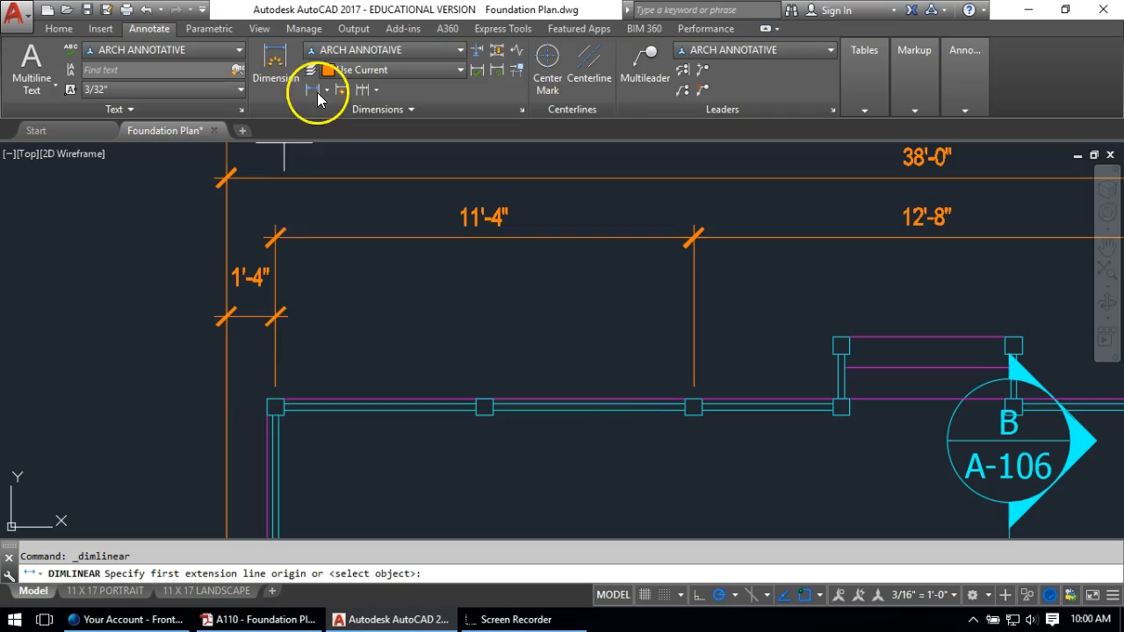
{"action": "left_click", "coordinate": [276, 403]}
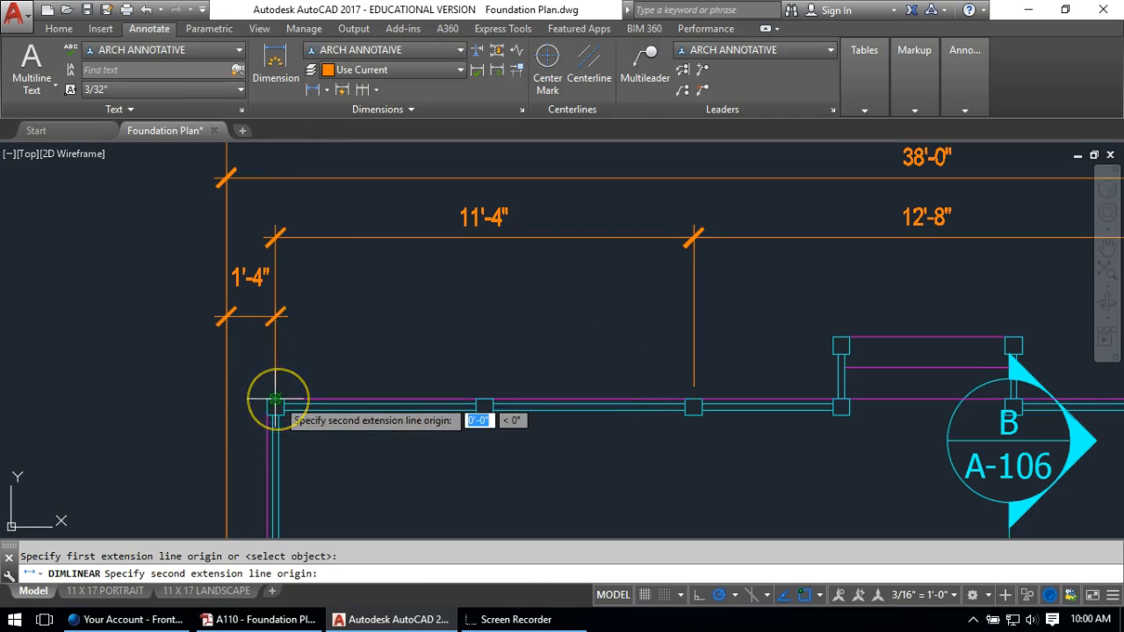
{"action": "left_click", "coordinate": [484, 405]}
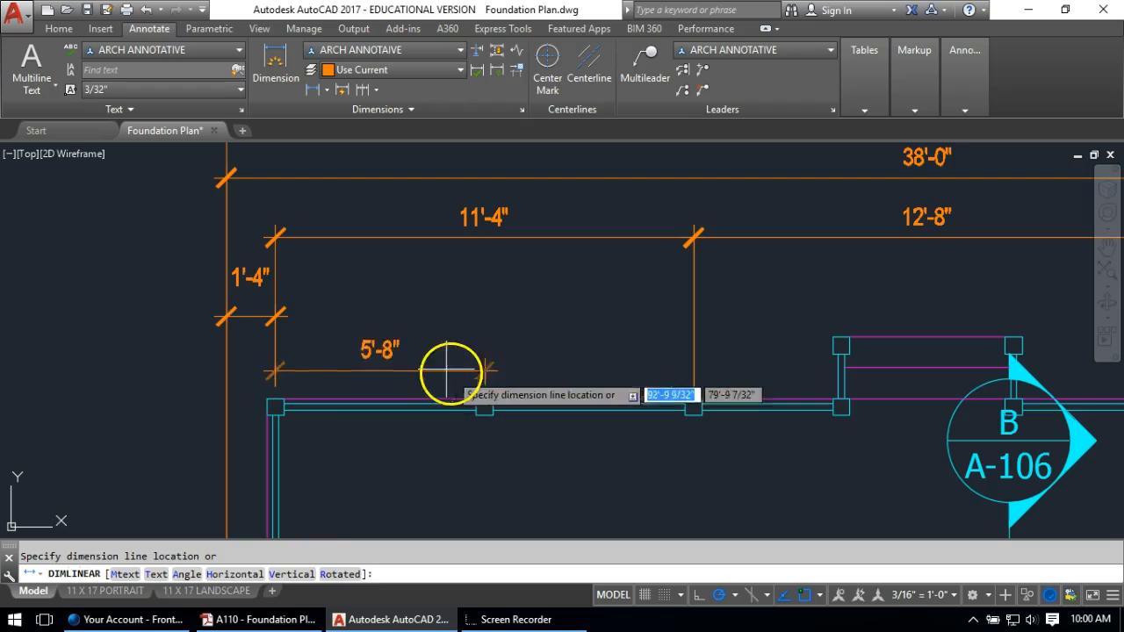
{"action": "left_click", "coordinate": [362, 297]}
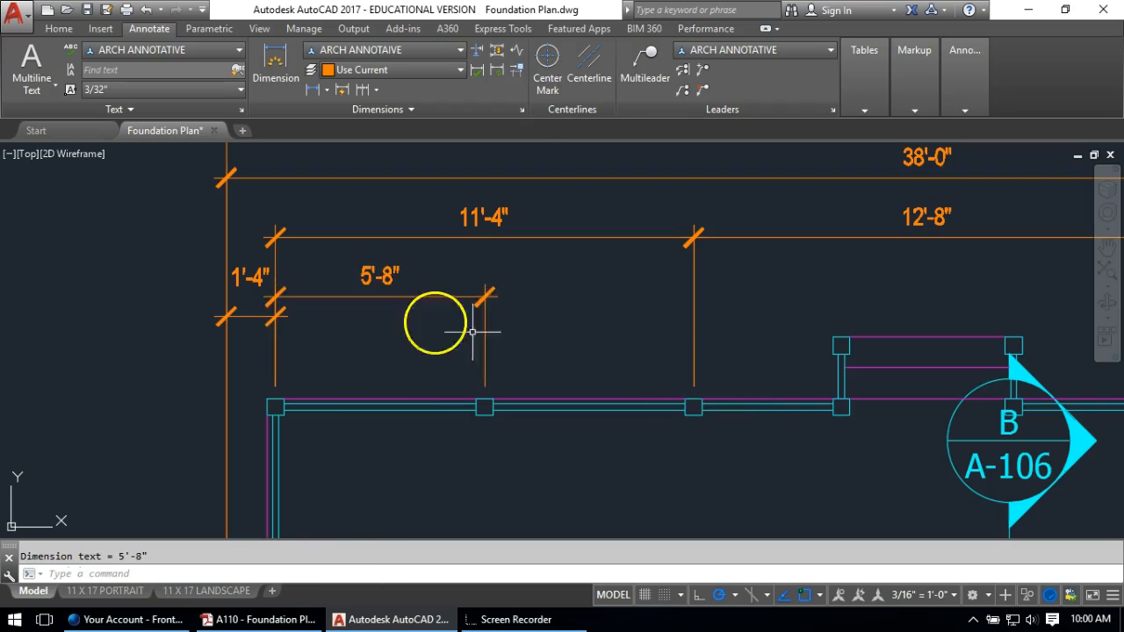
{"action": "left_click", "coordinate": [363, 89]}
{"action": "left_click", "coordinate": [693, 373]}
{"action": "key", "text": "Escape"}
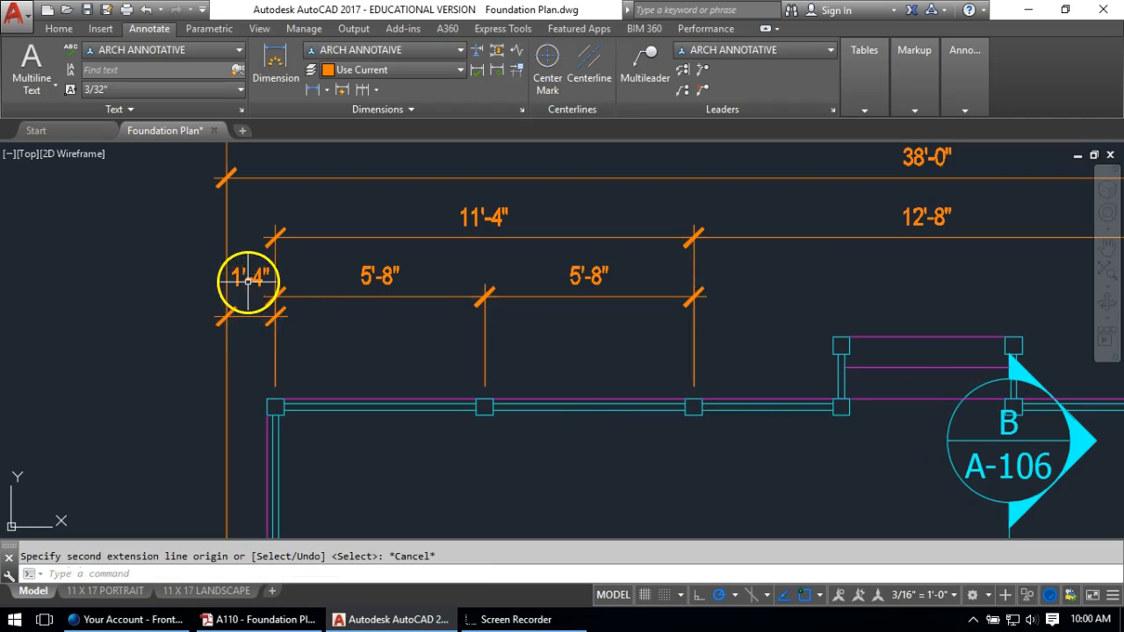
Align the 1'-4" dimension with the 5'-8" row and move its text outside to the left
{"action": "left_click", "coordinate": [263, 318]}
{"action": "left_click", "coordinate": [275, 316]}
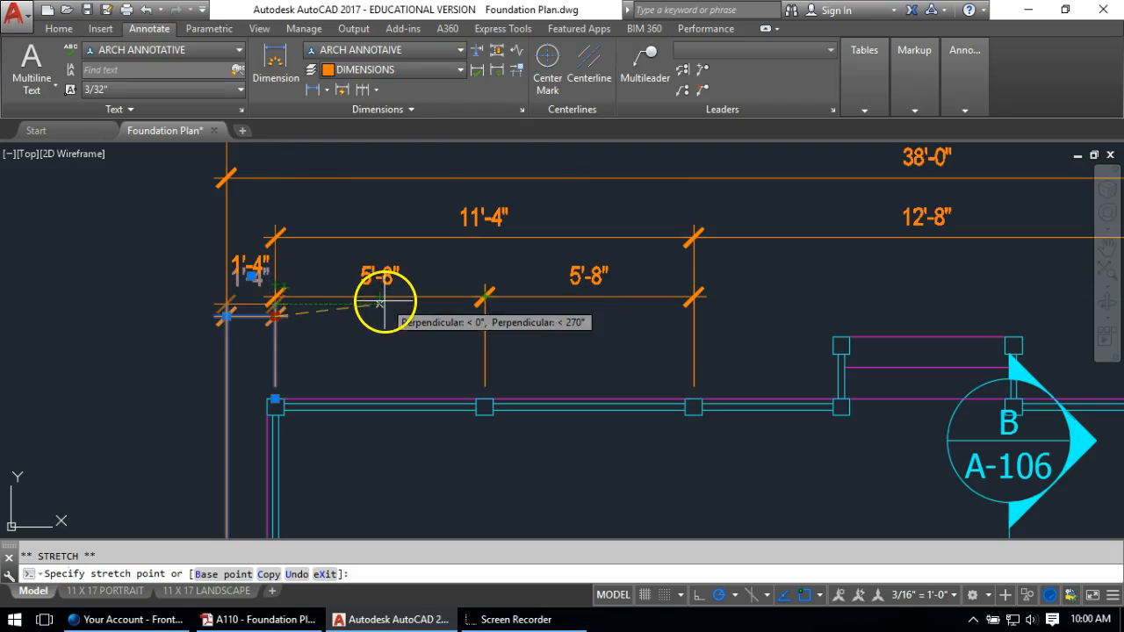
{"action": "left_click", "coordinate": [368, 299]}
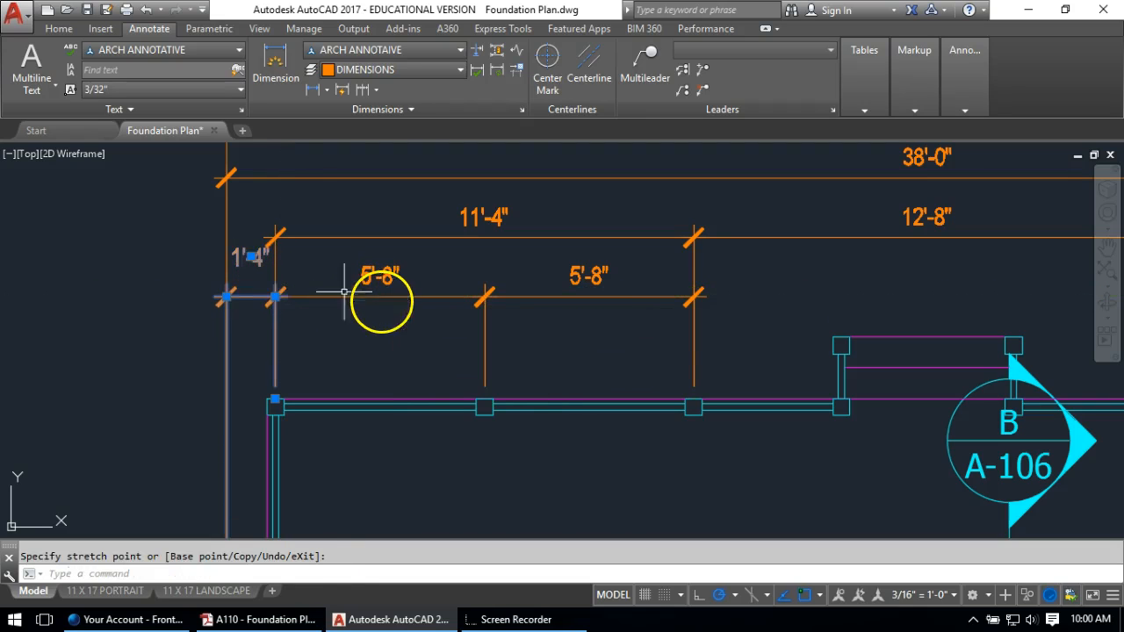
{"action": "mouse_move", "coordinate": [250, 257]}
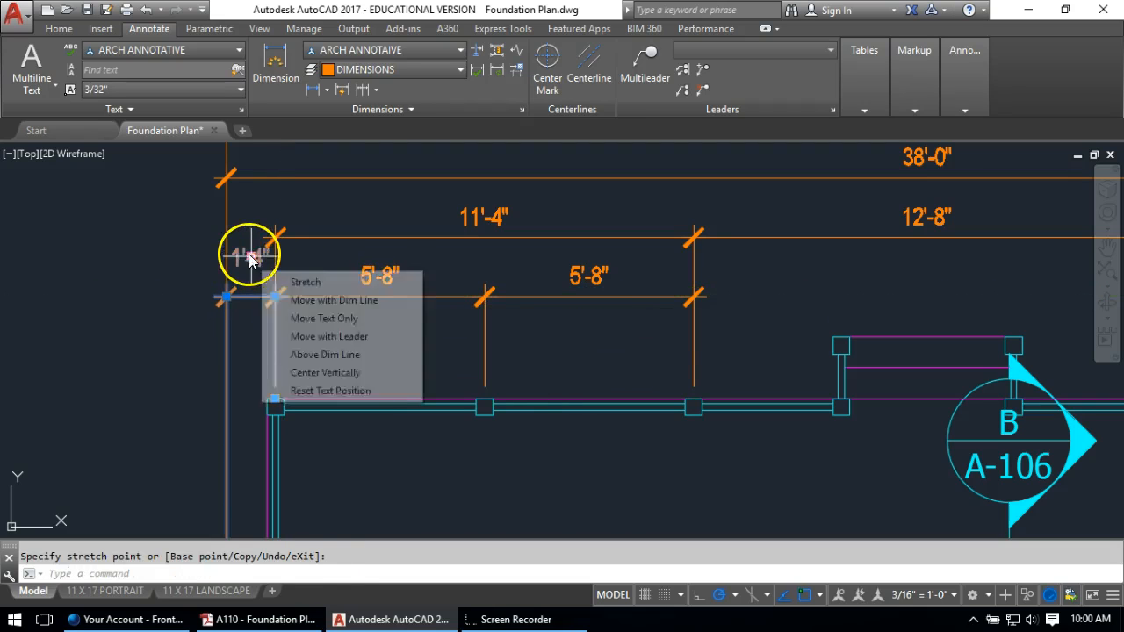
{"action": "left_click", "coordinate": [194, 284]}
{"action": "key", "text": "Escape"}
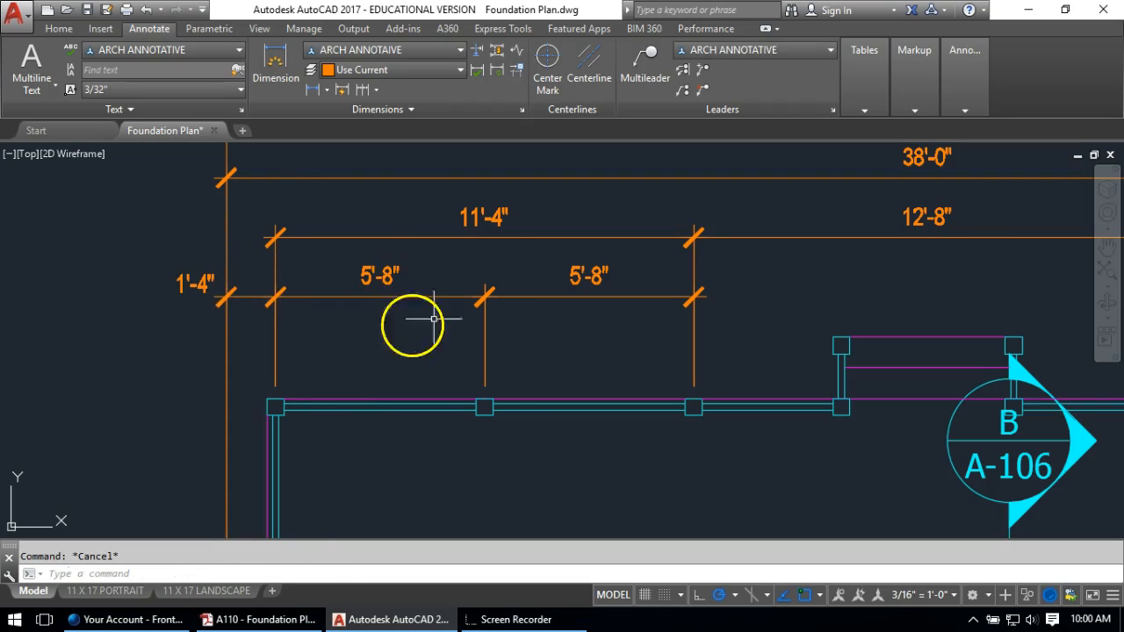
{"action": "mouse_move", "coordinate": [546, 336]}
{"action": "middle_mouse_down"}
{"action": "mouse_move", "coordinate": [572, 296]}
{"action": "mouse_move", "coordinate": [450, 290]}
{"action": "middle_mouse_up"}
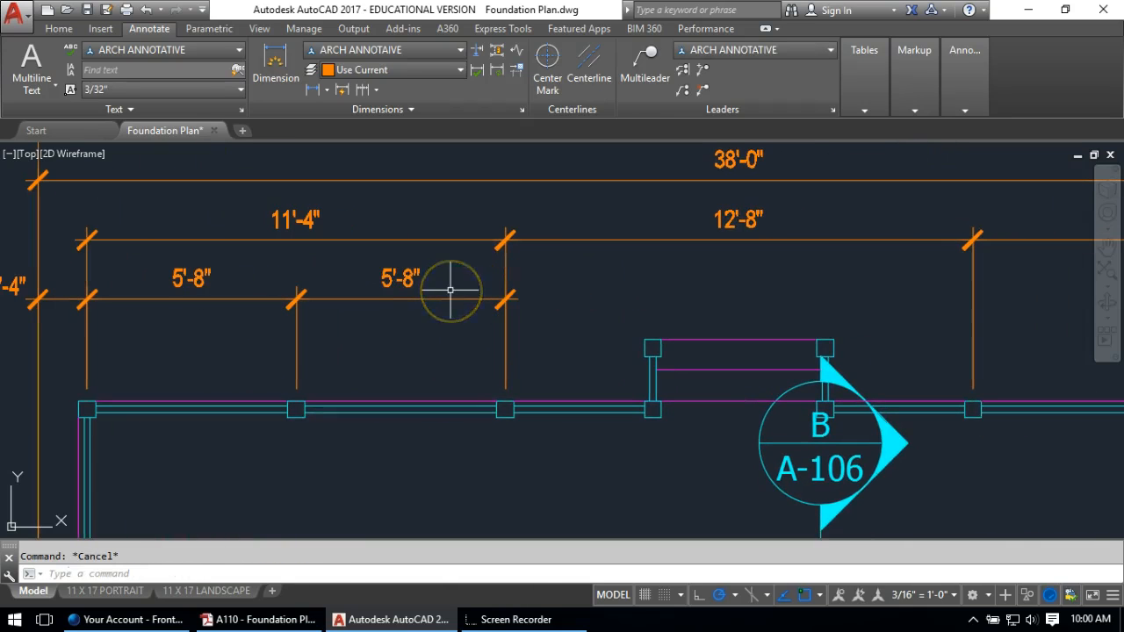
Overwrite the left and right 5'-8" dimension texts with EQUAL, then zoom out
{"action": "scroll", "coordinate": [460, 312], "scroll_direction": "down", "scroll_amount": 3}
{"action": "scroll", "coordinate": [459, 316], "scroll_direction": "up", "scroll_amount": 3}
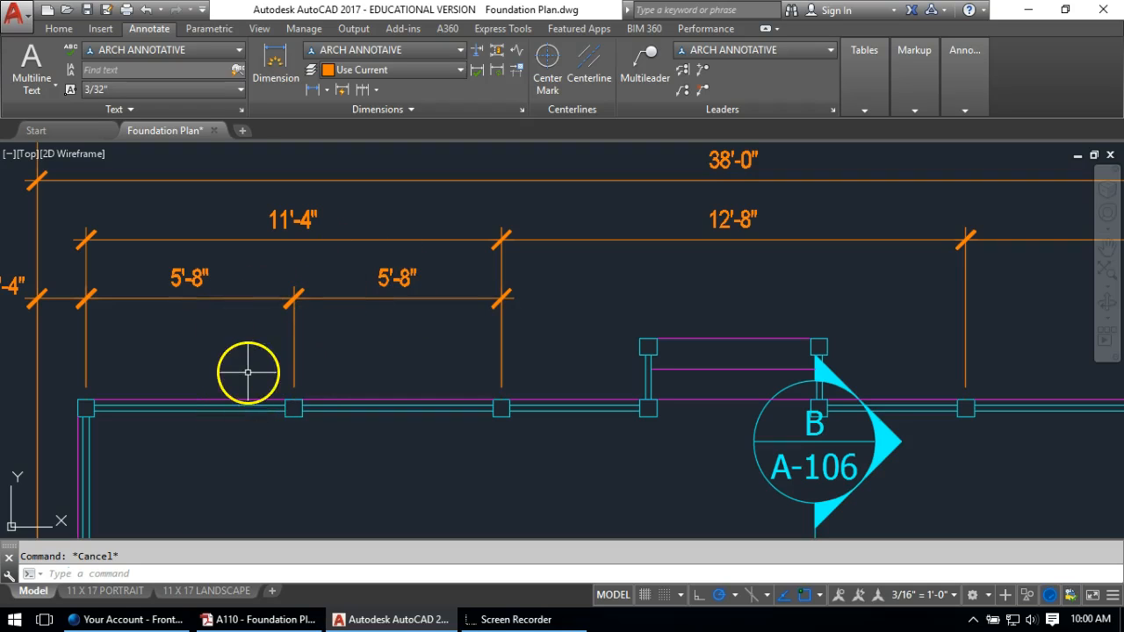
{"action": "double_click", "coordinate": [188, 277]}
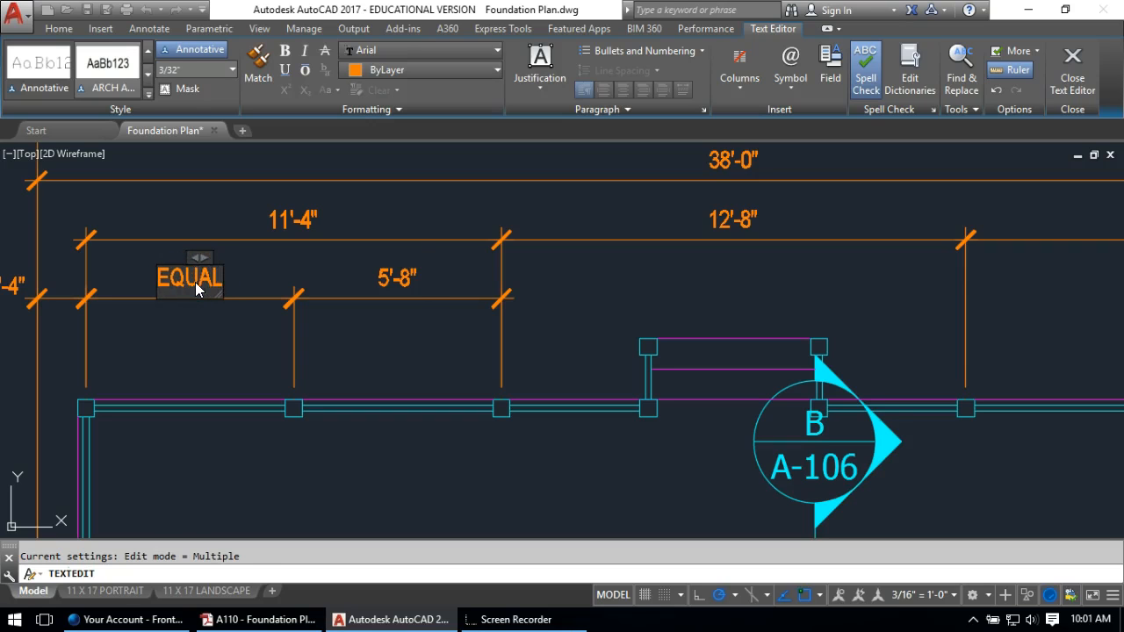
{"action": "left_click", "coordinate": [399, 278]}
{"action": "left_click", "coordinate": [400, 277]}
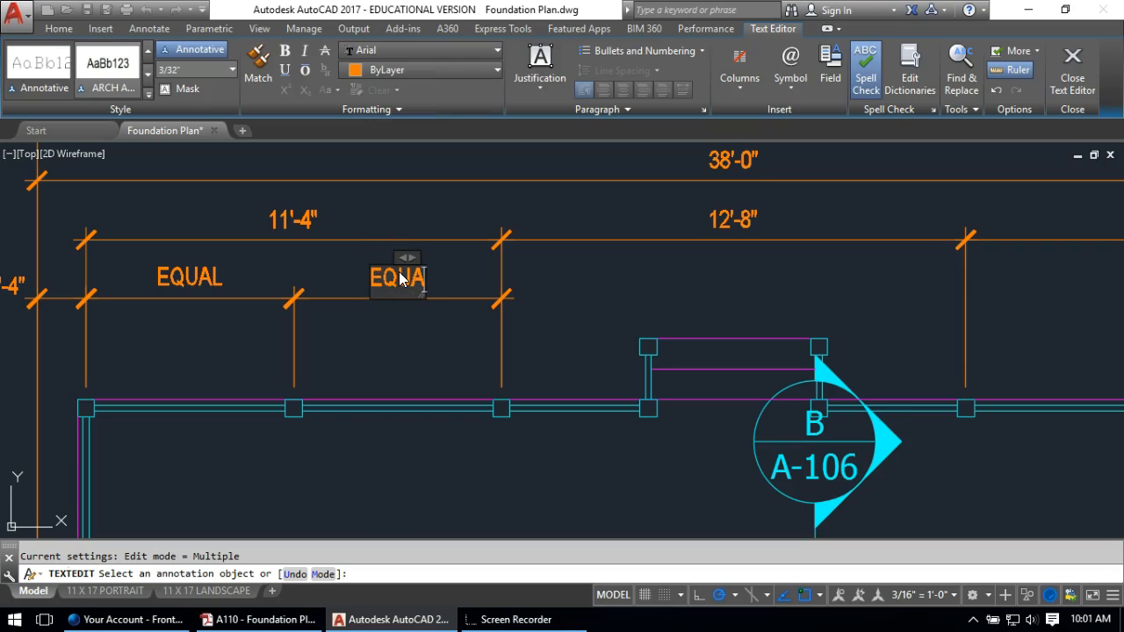
{"action": "left_click", "coordinate": [415, 355]}
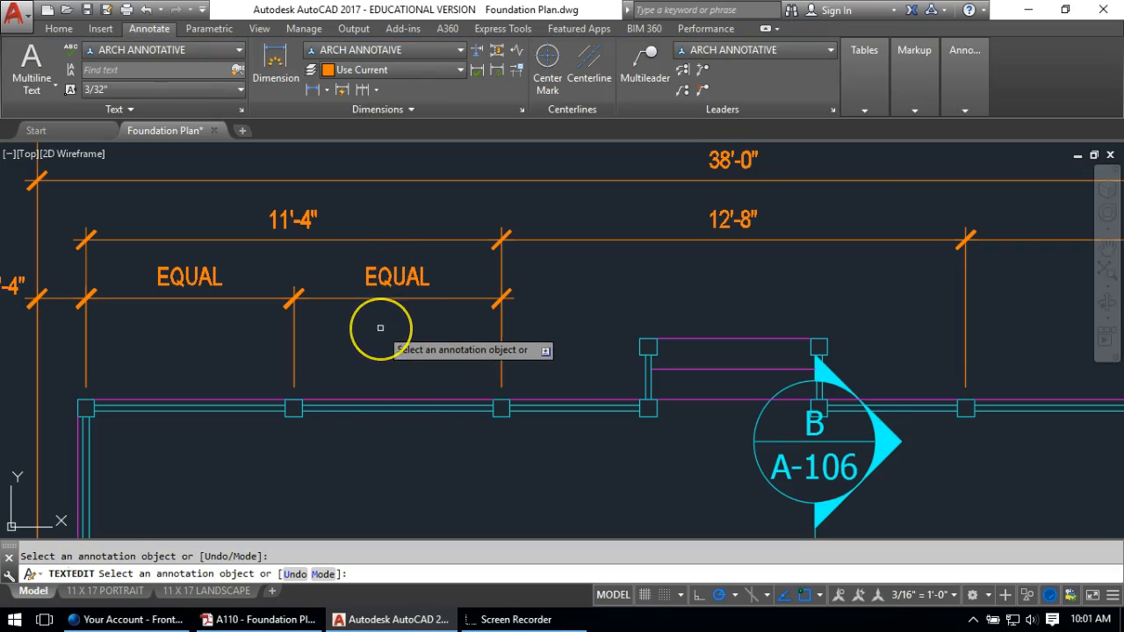
{"action": "scroll", "coordinate": [377, 308], "scroll_direction": "down", "scroll_amount": 2}
{"action": "scroll", "coordinate": [527, 307], "scroll_direction": "down", "scroll_amount": 1}
Copy both EQUAL dimensions from the left wall corner to the right wall corner
{"action": "scroll", "coordinate": [442, 299], "scroll_direction": "up", "scroll_amount": 1}
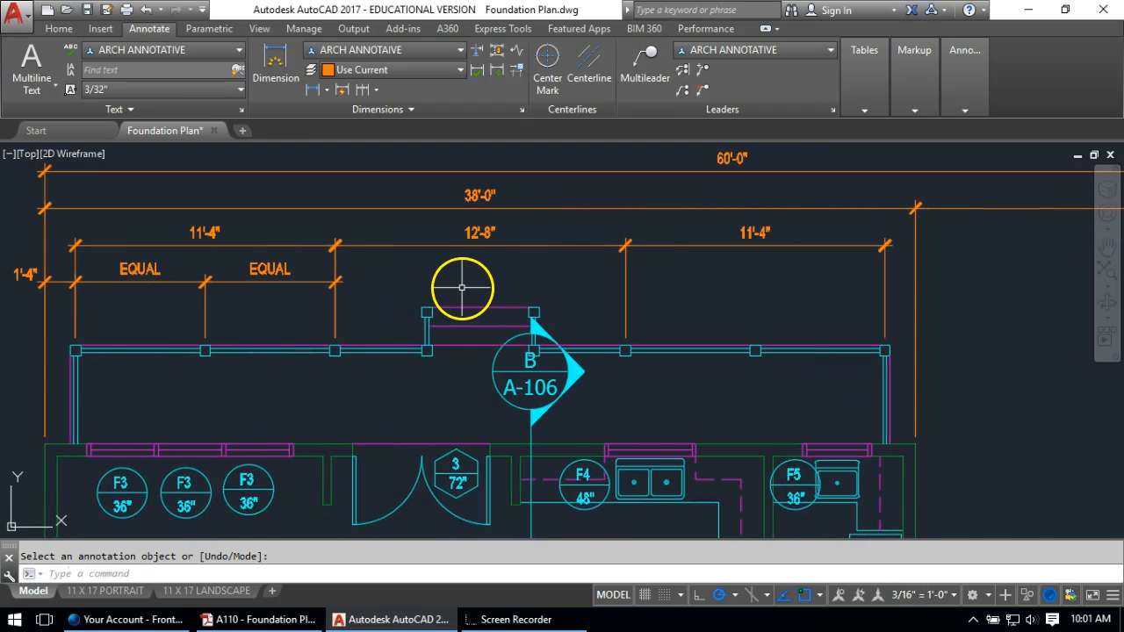
{"action": "type", "text": "co"}
{"action": "key", "text": "Return"}
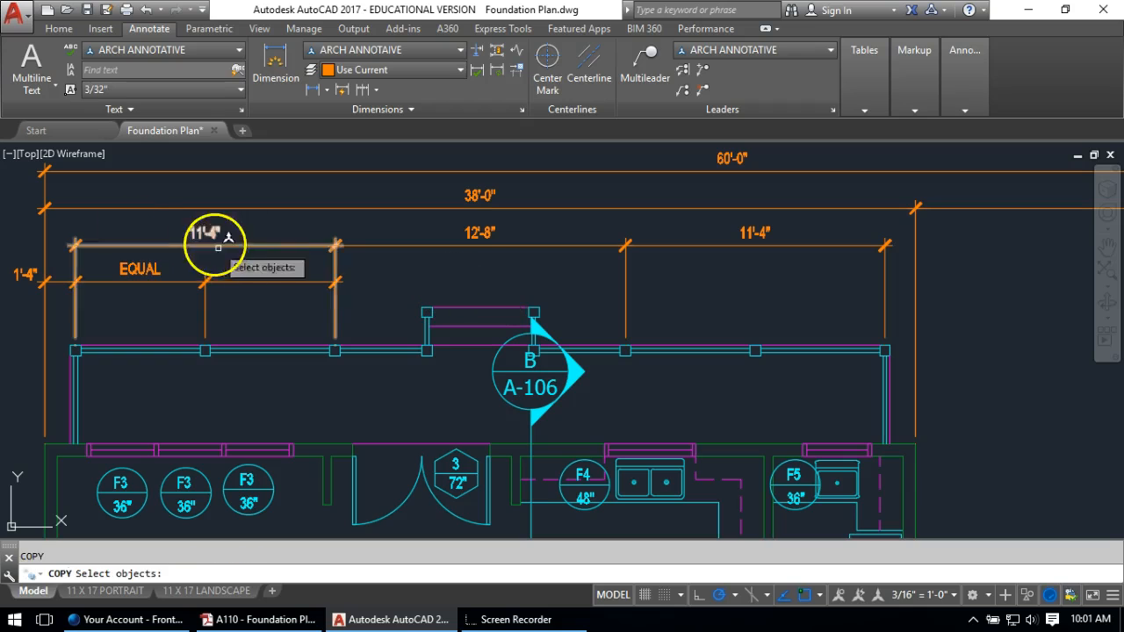
{"action": "left_click", "coordinate": [251, 262]}
{"action": "left_click", "coordinate": [153, 285]}
{"action": "left_click", "coordinate": [120, 263]}
{"action": "key", "text": "Return"}
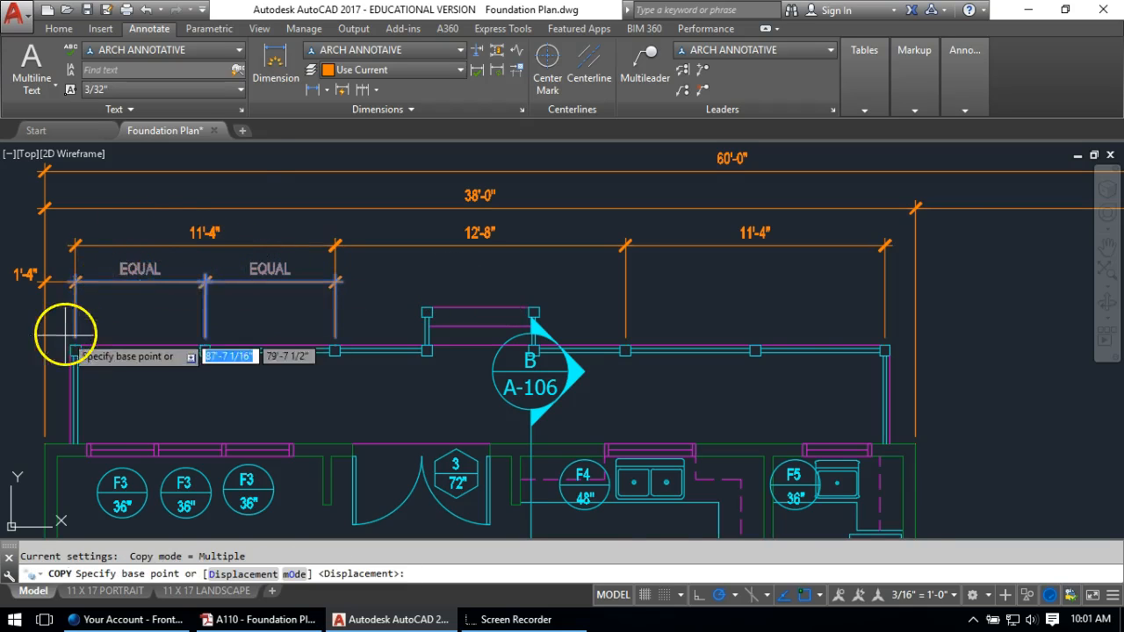
{"action": "scroll", "coordinate": [67, 333], "scroll_direction": "up", "scroll_amount": 2}
{"action": "left_click", "coordinate": [83, 351]}
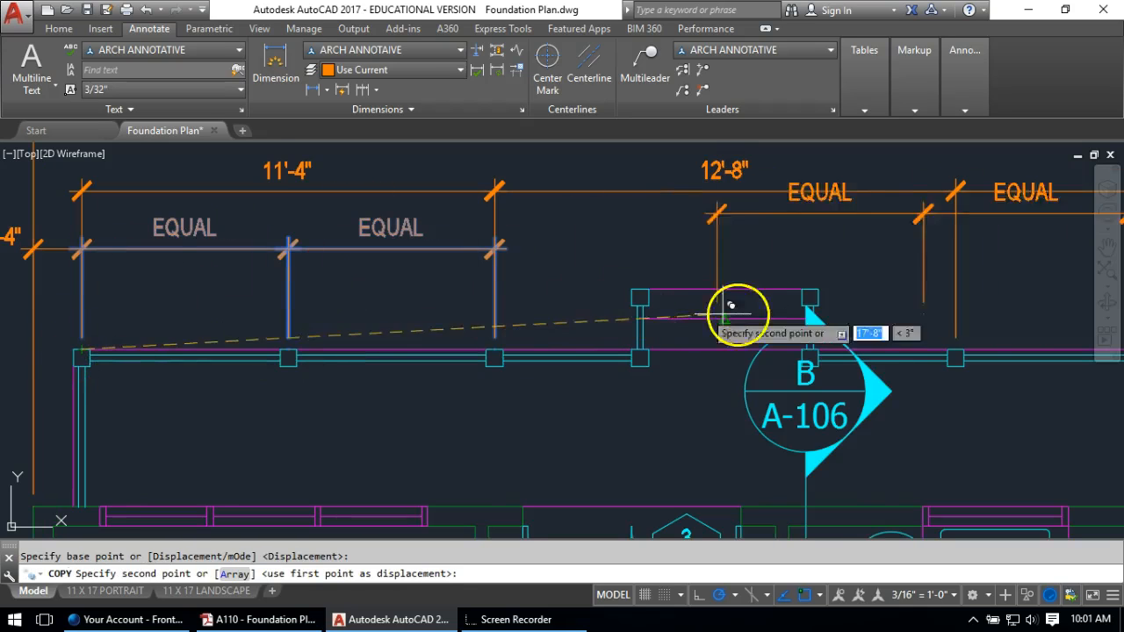
{"action": "scroll", "coordinate": [957, 347], "scroll_direction": "up", "scroll_amount": 2}
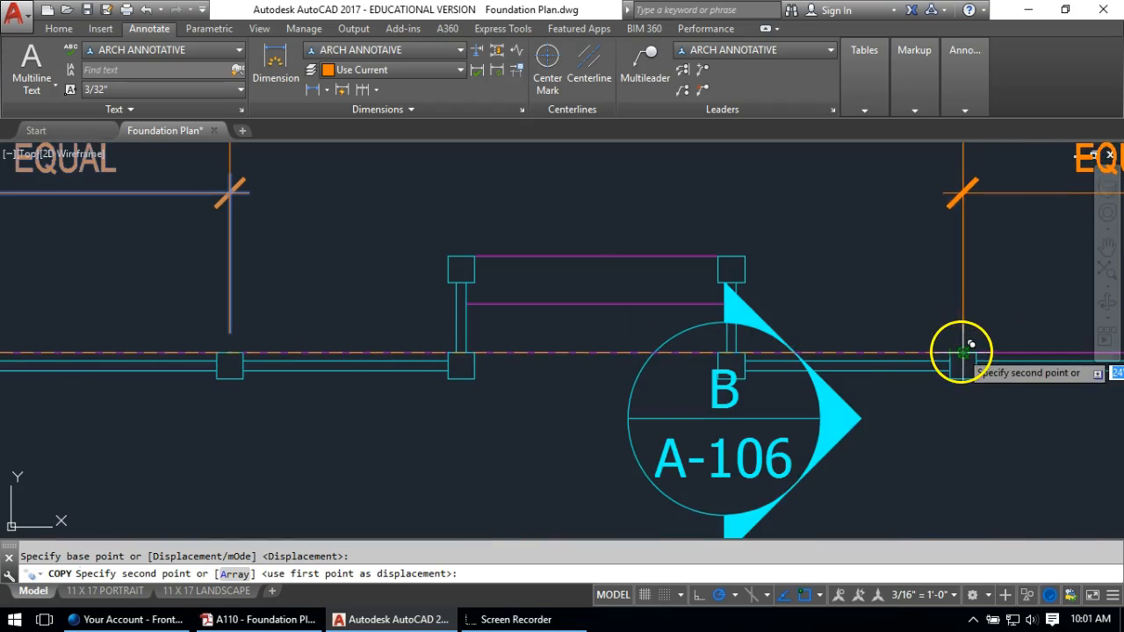
{"action": "left_click", "coordinate": [962, 347]}
{"action": "scroll", "coordinate": [615, 254], "scroll_direction": "down", "scroll_amount": 2}
{"action": "middle_click_drag", "start_coordinate": [653, 244], "coordinate": [97, 255]}
{"action": "key", "text": "Return"}
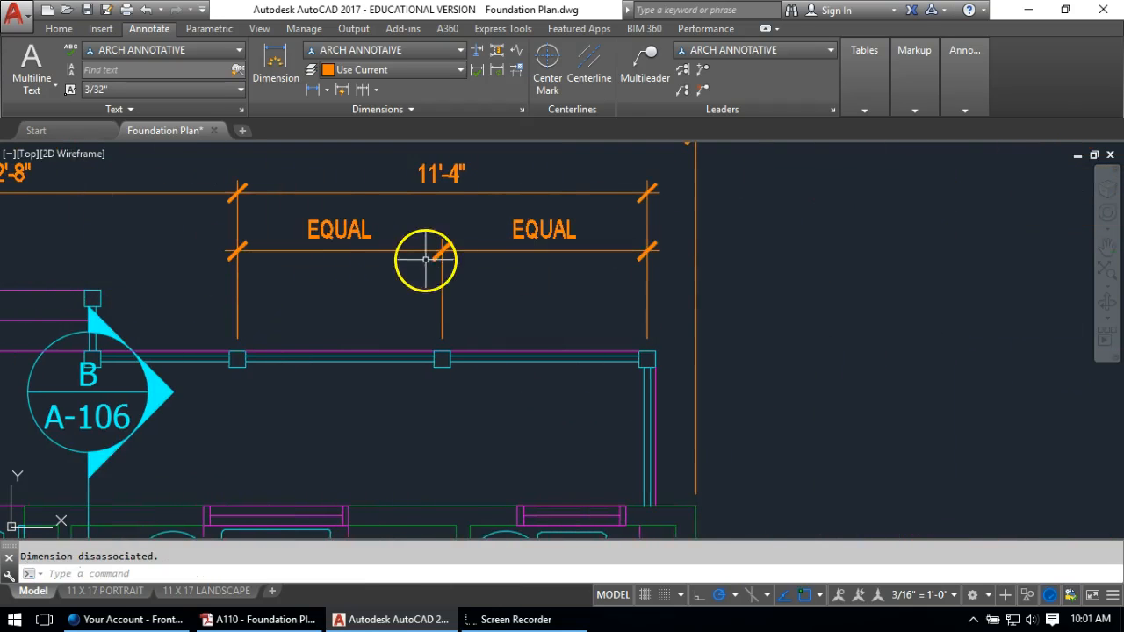
Add a 1'-4" dimension from the right wall corner to the outer wall line on the EQUAL row
{"action": "left_click", "coordinate": [316, 90]}
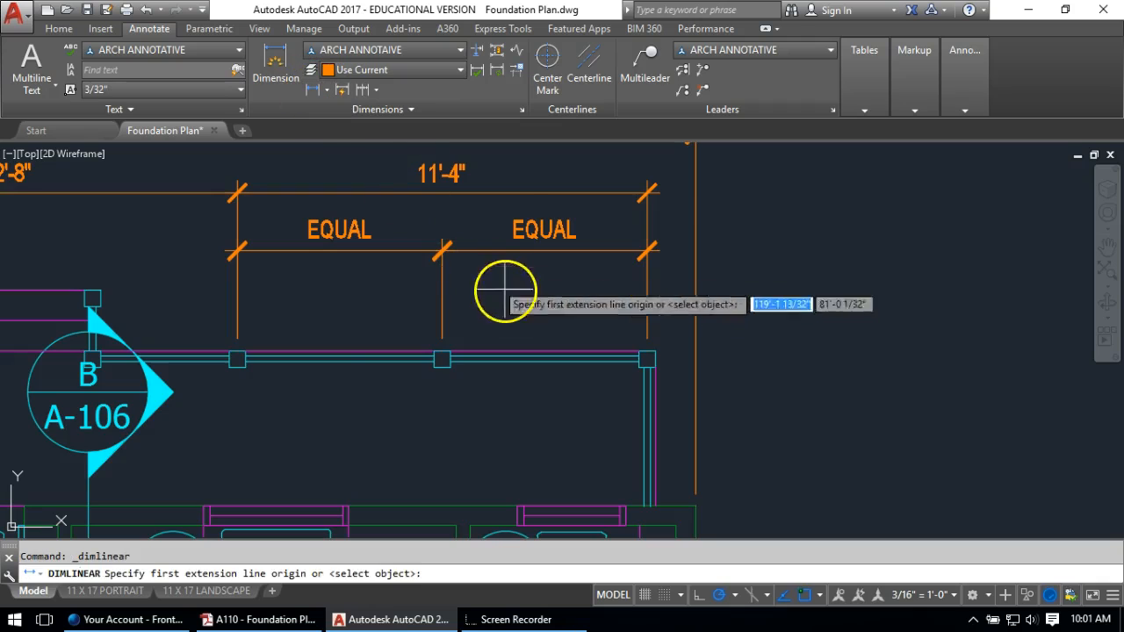
{"action": "scroll", "coordinate": [597, 378], "scroll_direction": "up", "scroll_amount": 2}
{"action": "left_click", "coordinate": [685, 373]}
{"action": "scroll", "coordinate": [690, 351], "scroll_direction": "down", "scroll_amount": 4}
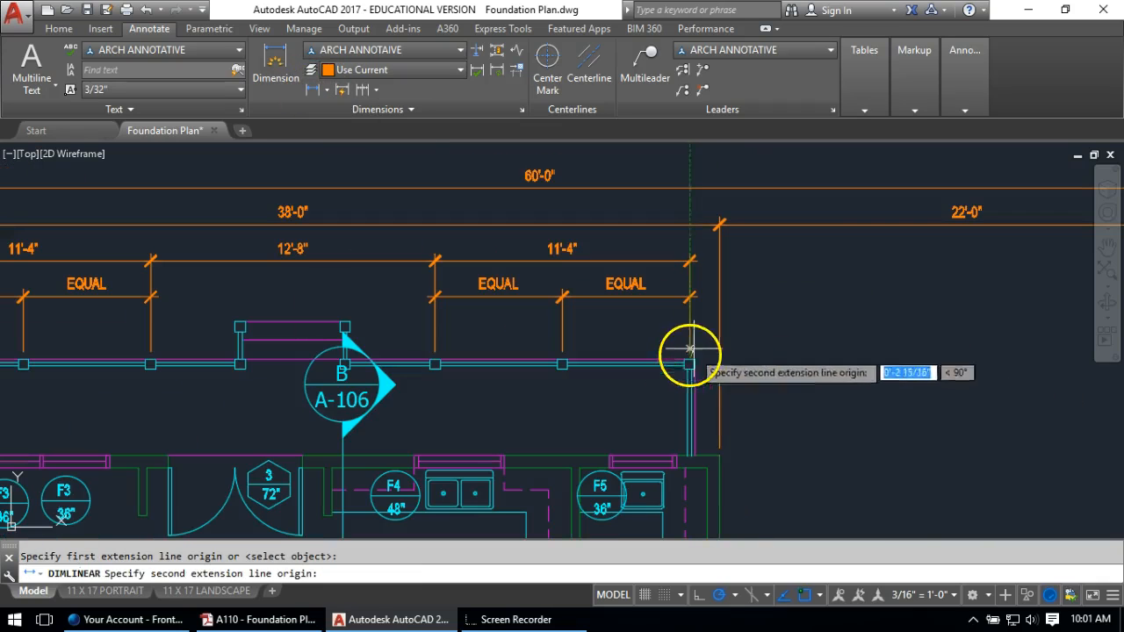
{"action": "left_click", "coordinate": [720, 430]}
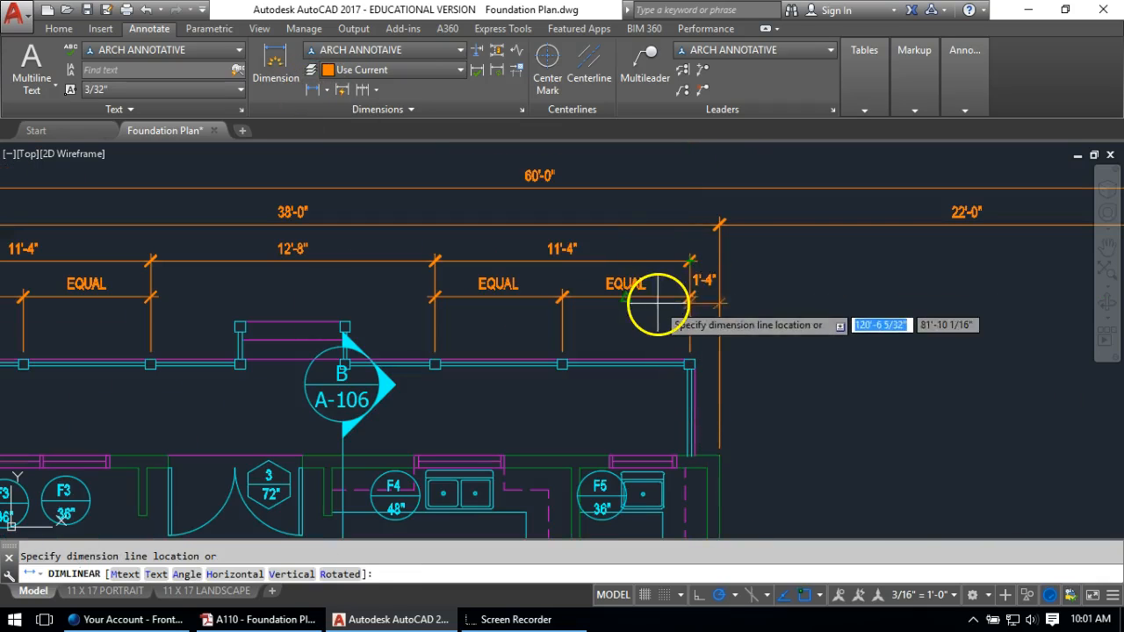
{"action": "scroll", "coordinate": [640, 297], "scroll_direction": "up", "scroll_amount": 4}
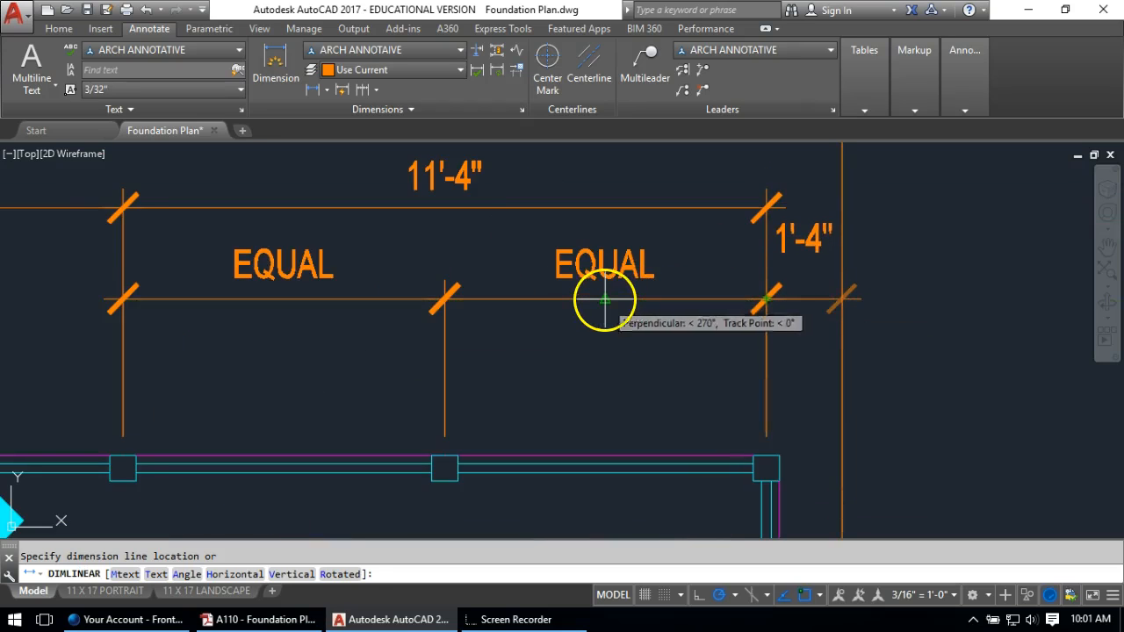
{"action": "left_click", "coordinate": [613, 302]}
Move the new 1'-4" dimension text just to the right of the dimension
{"action": "left_click", "coordinate": [797, 235]}
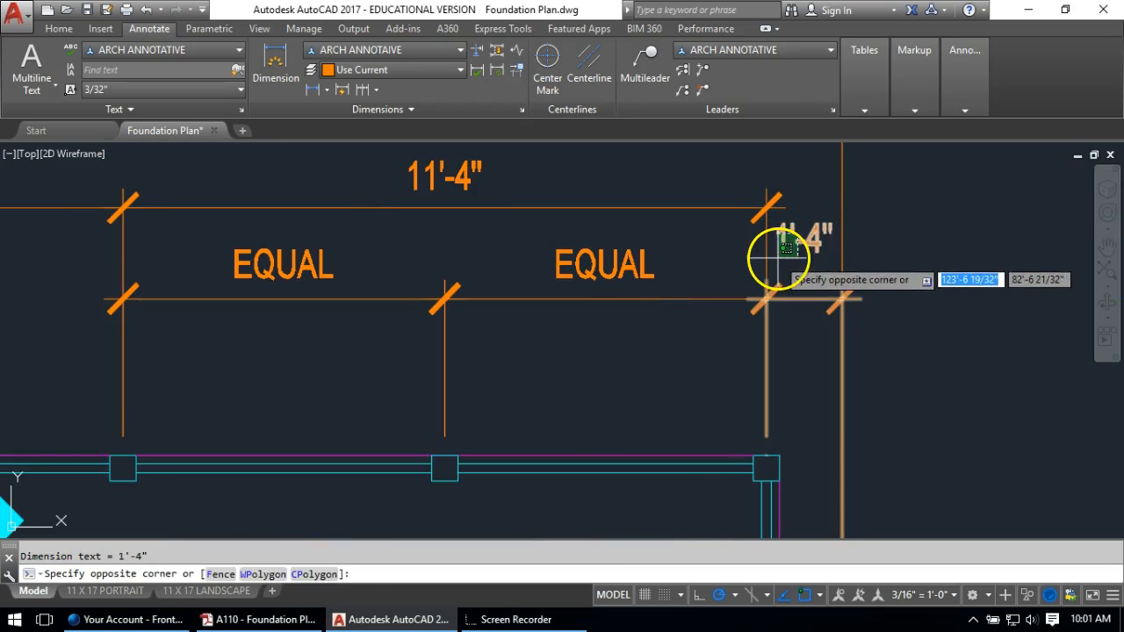
{"action": "left_click", "coordinate": [778, 258]}
{"action": "left_click", "coordinate": [804, 238]}
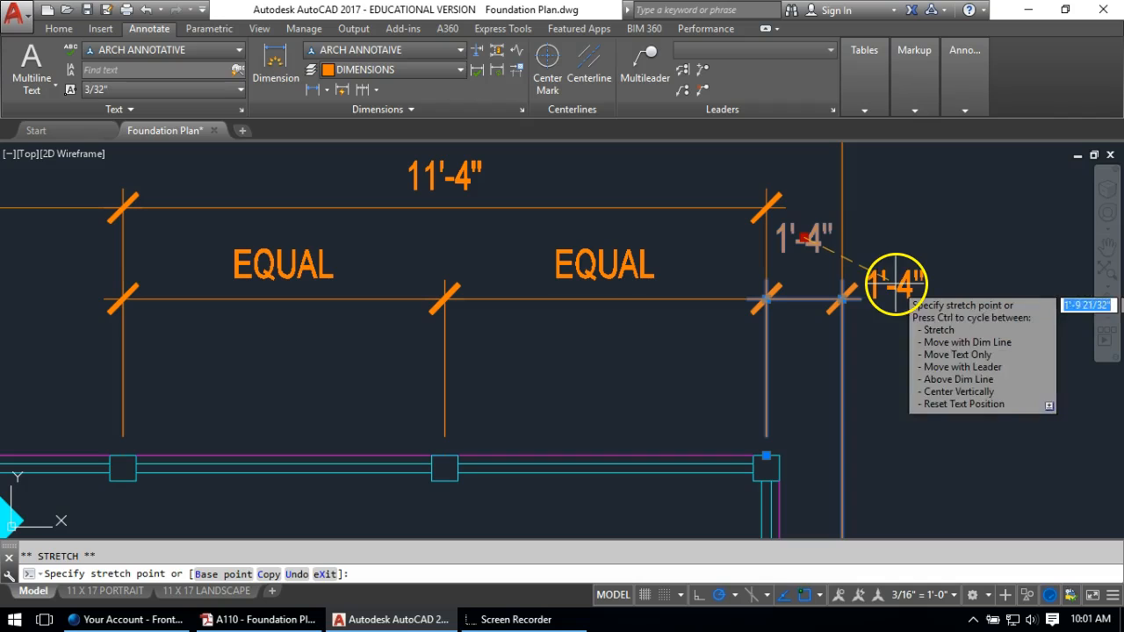
{"action": "left_click", "coordinate": [896, 281]}
{"action": "scroll", "coordinate": [773, 305], "scroll_direction": "down", "scroll_amount": 6}
{"action": "key", "text": "Escape"}
{"action": "mouse_move", "coordinate": [647, 252]}
{"action": "middle_mouse_down"}
{"action": "mouse_move", "coordinate": [389, 251]}
{"action": "mouse_move", "coordinate": [627, 215]}
{"action": "middle_mouse_up"}
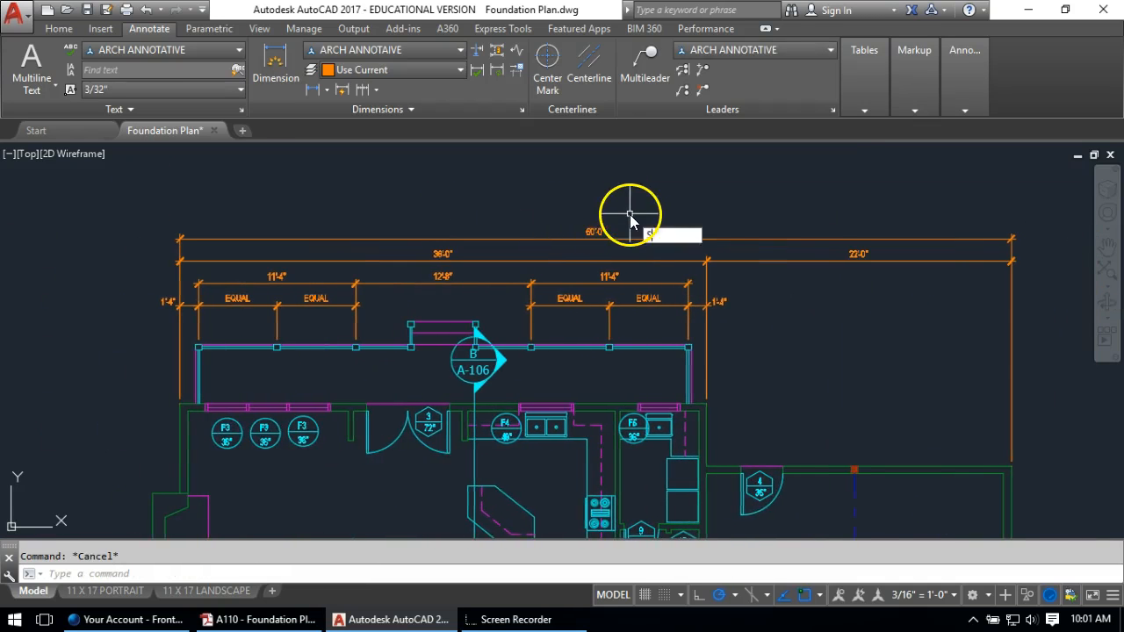
{"action": "key", "text": "Return"}
Stretch all four top dimension rows down, closer to the front wall
{"action": "left_click", "coordinate": [1063, 184]}
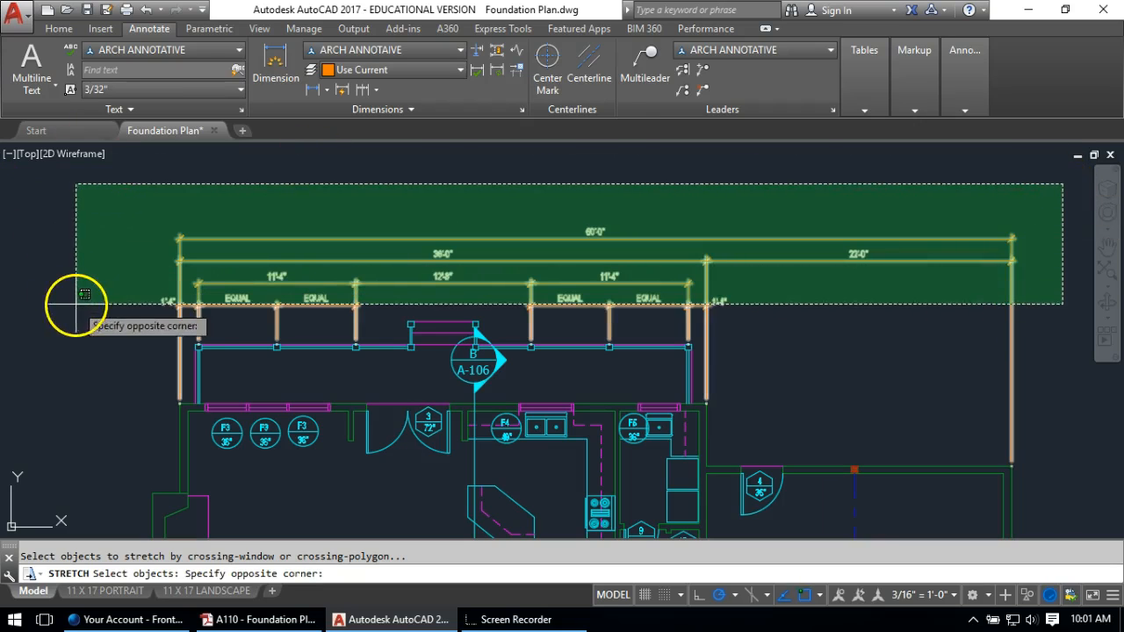
{"action": "left_click", "coordinate": [81, 314]}
{"action": "key", "text": "Return"}
{"action": "left_click", "coordinate": [70, 207]}
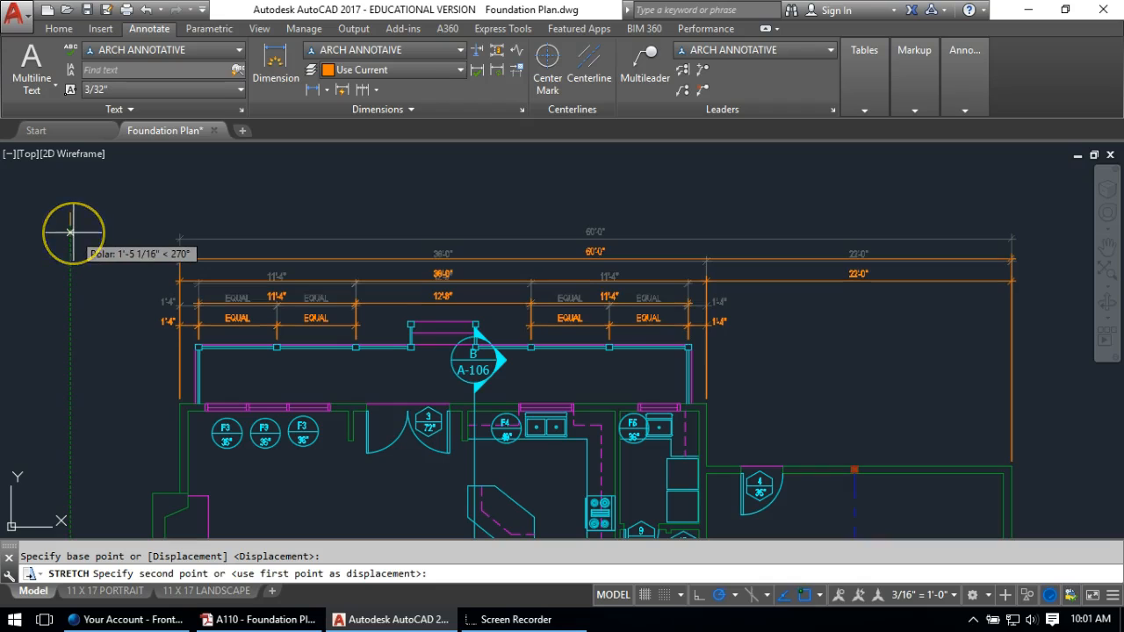
{"action": "left_click", "coordinate": [74, 232]}
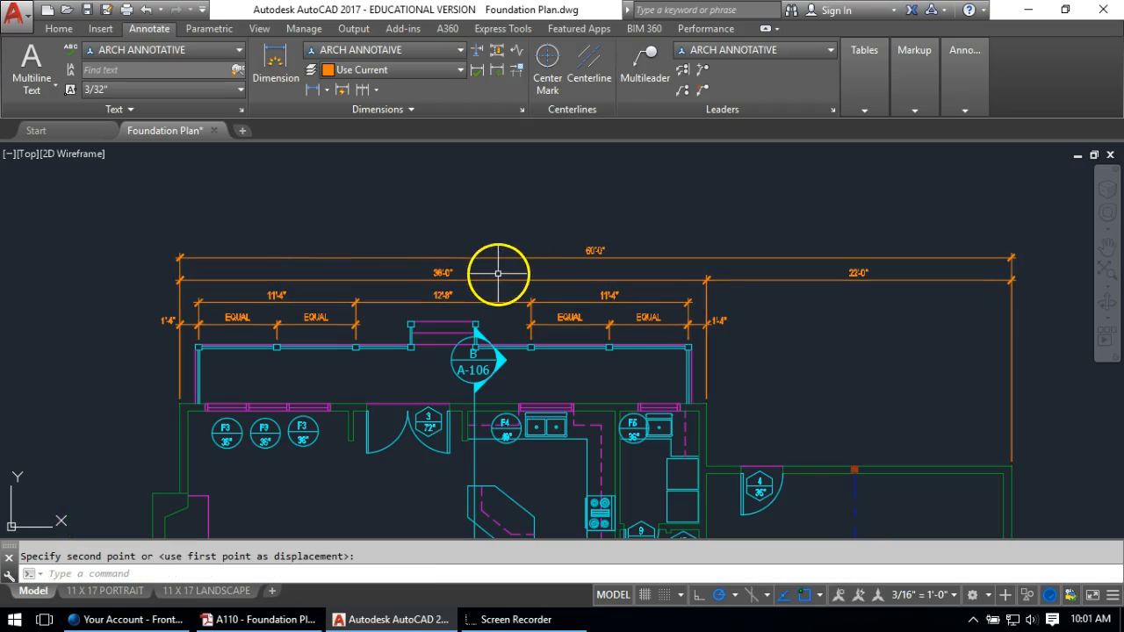
{"action": "scroll", "coordinate": [301, 314], "scroll_direction": "down", "scroll_amount": 1}
{"action": "scroll", "coordinate": [414, 258], "scroll_direction": "up", "scroll_amount": 3}
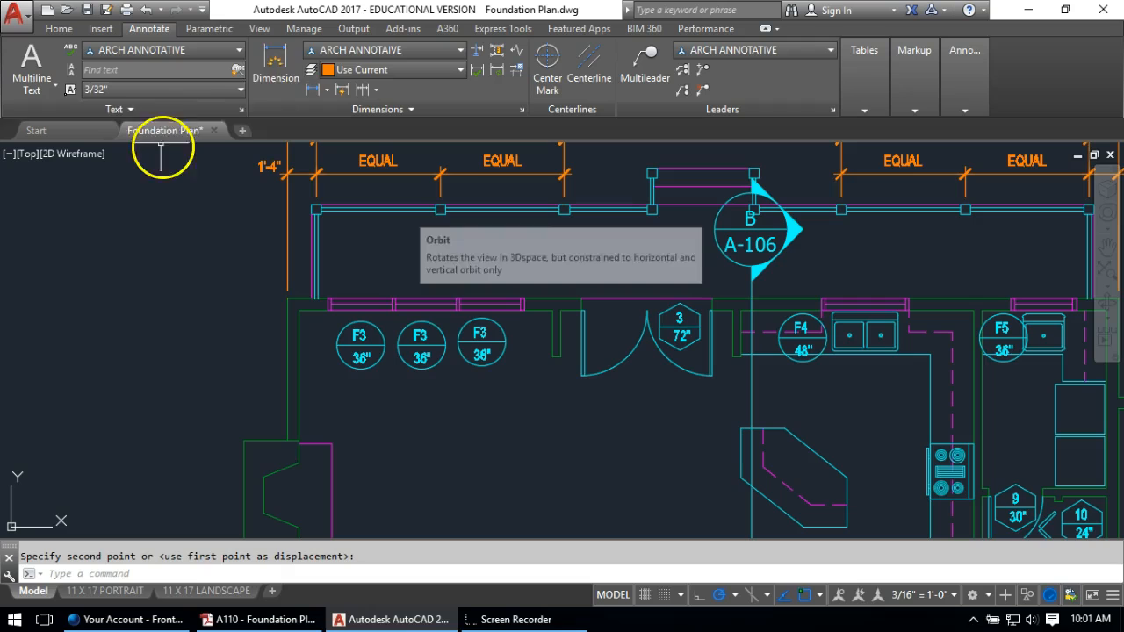
Dimension the 6'-4" span from the inside wall corner to the window edge
{"action": "left_click", "coordinate": [312, 90]}
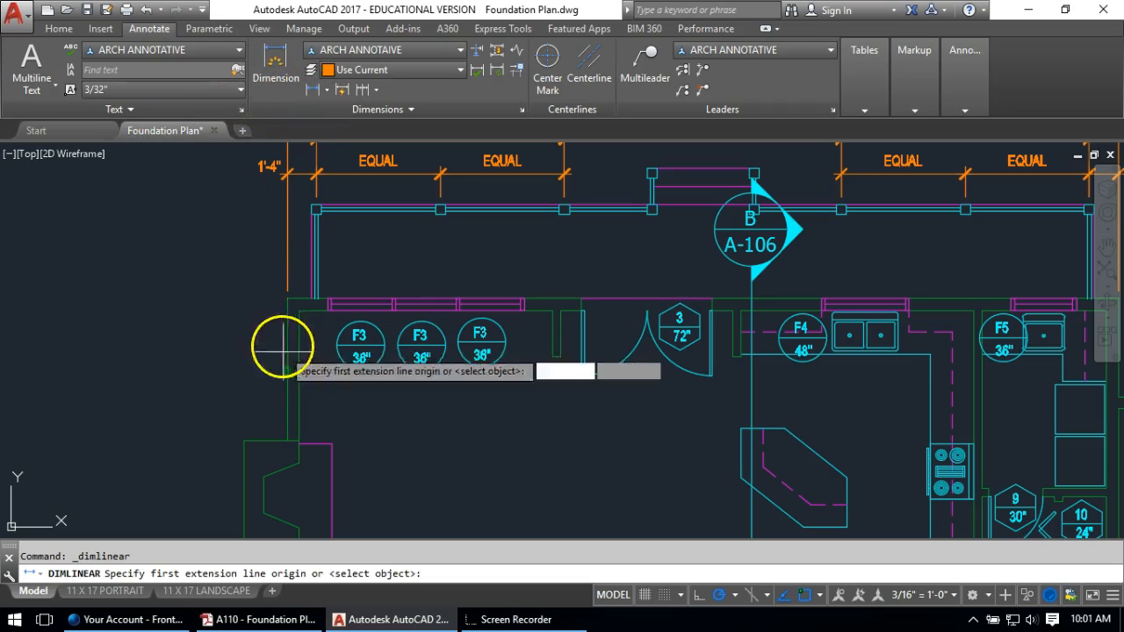
{"action": "left_click", "coordinate": [288, 299]}
{"action": "left_click", "coordinate": [424, 296]}
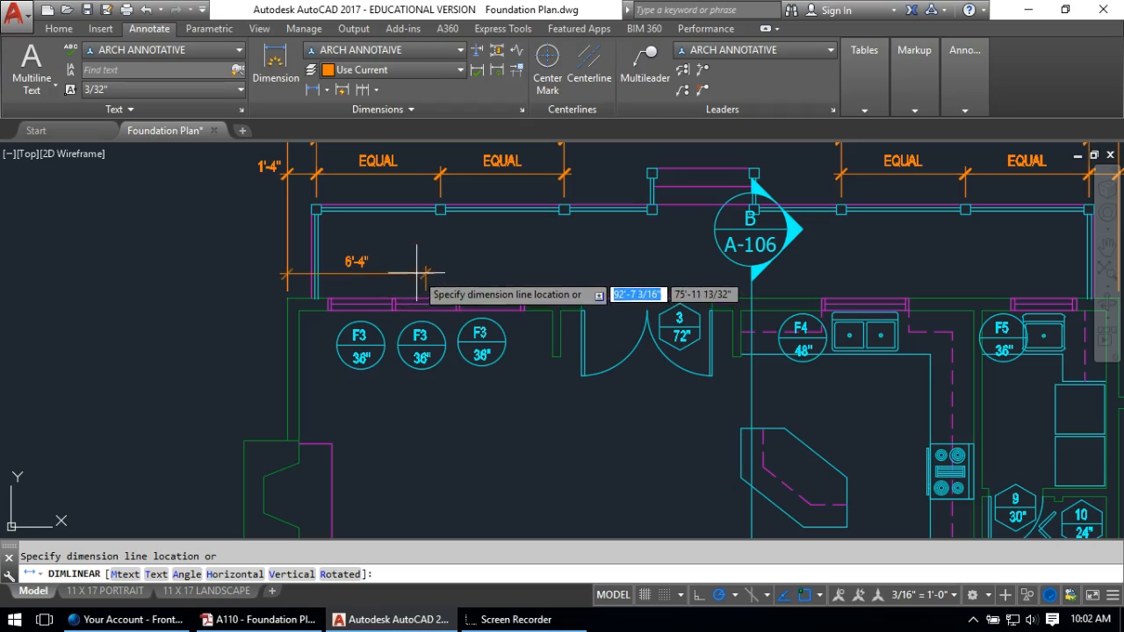
{"action": "left_click", "coordinate": [400, 275]}
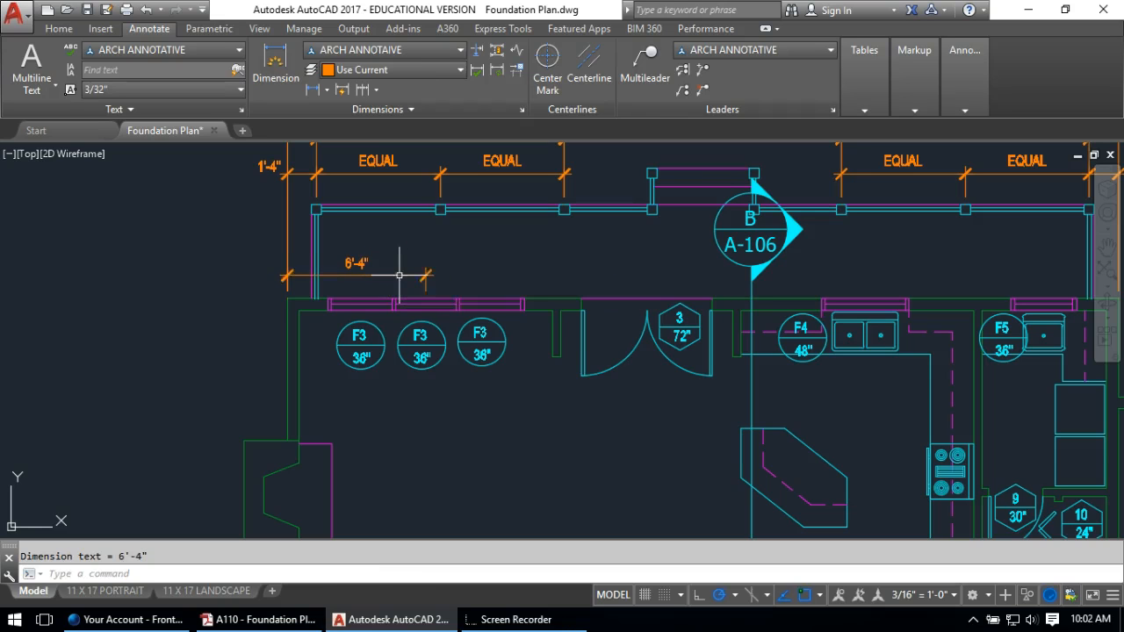
{"action": "mouse_move", "coordinate": [489, 276]}
{"action": "middle_mouse_down"}
{"action": "mouse_move", "coordinate": [276, 277]}
{"action": "mouse_move", "coordinate": [296, 282]}
{"action": "middle_mouse_up"}
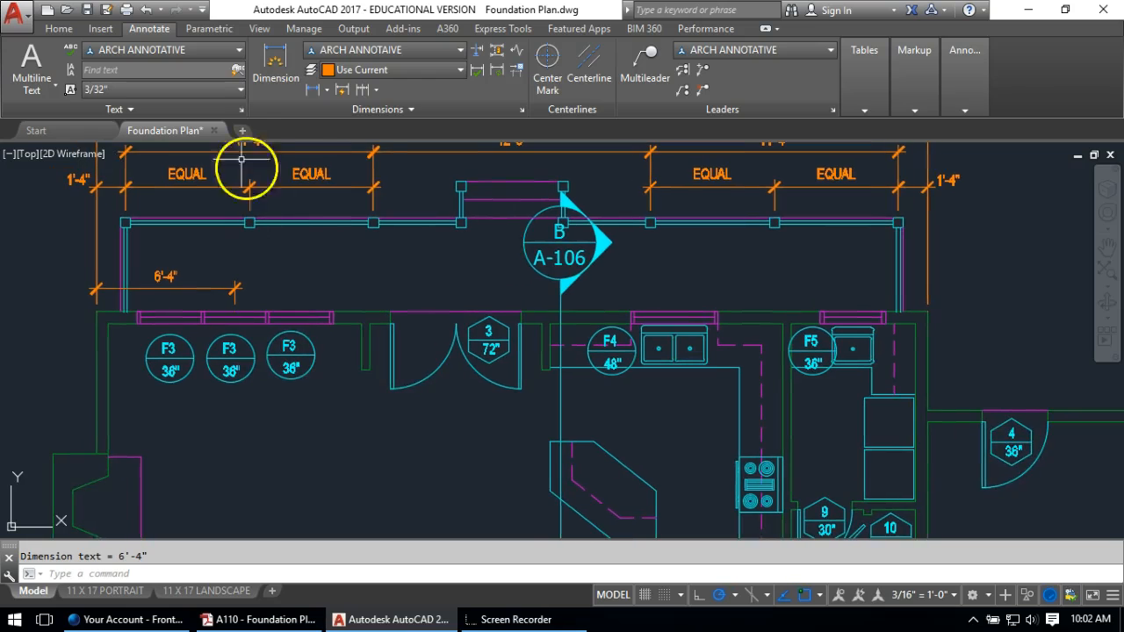
Continue the row with the 10'-1 1/4" and 9'-11 3/4" dimensions
{"action": "left_click", "coordinate": [311, 89]}
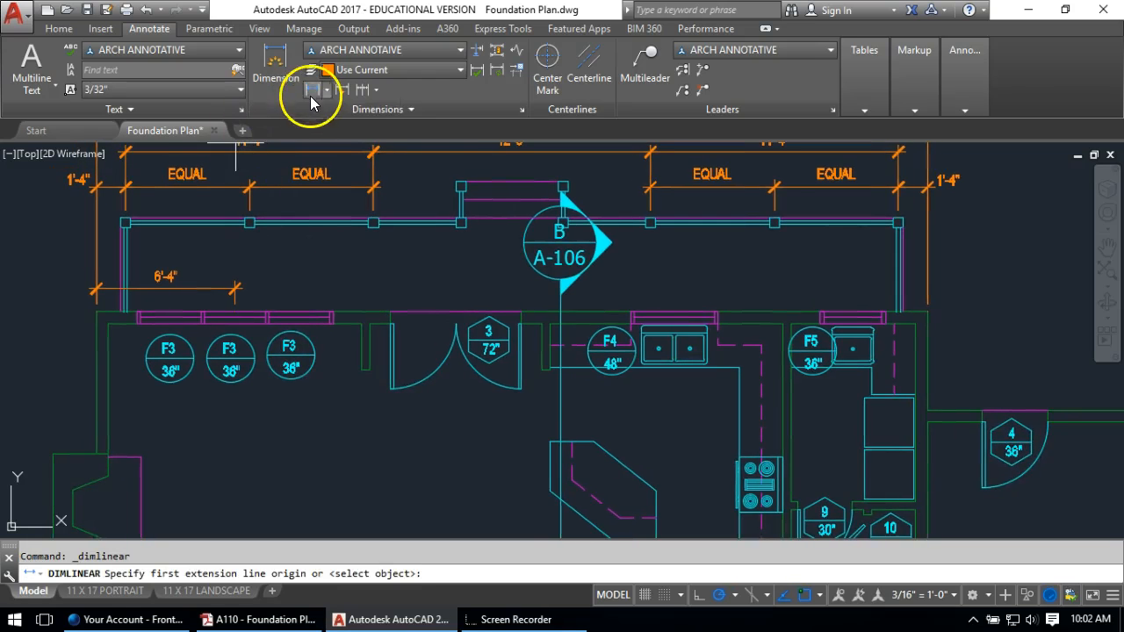
{"action": "left_click", "coordinate": [235, 312]}
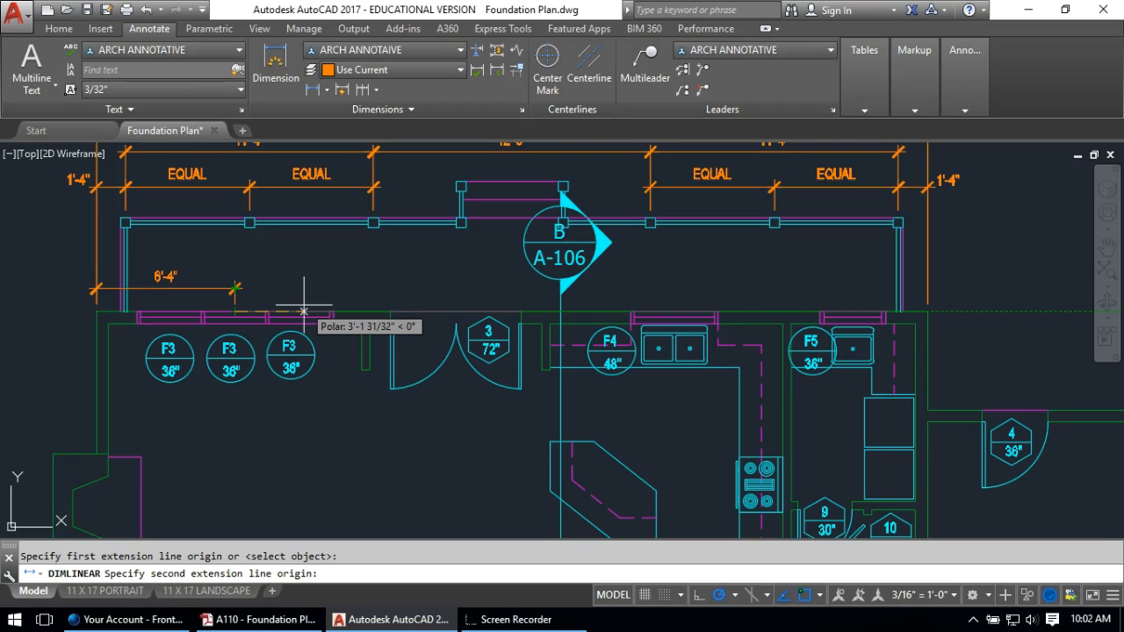
{"action": "left_click", "coordinate": [456, 324]}
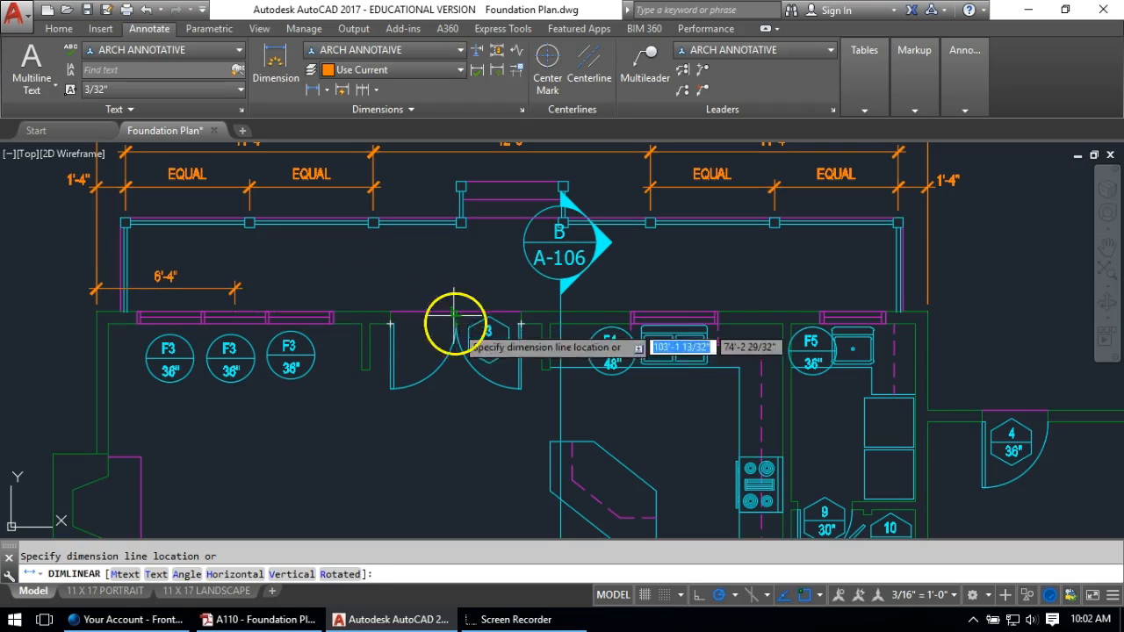
{"action": "left_click", "coordinate": [211, 286]}
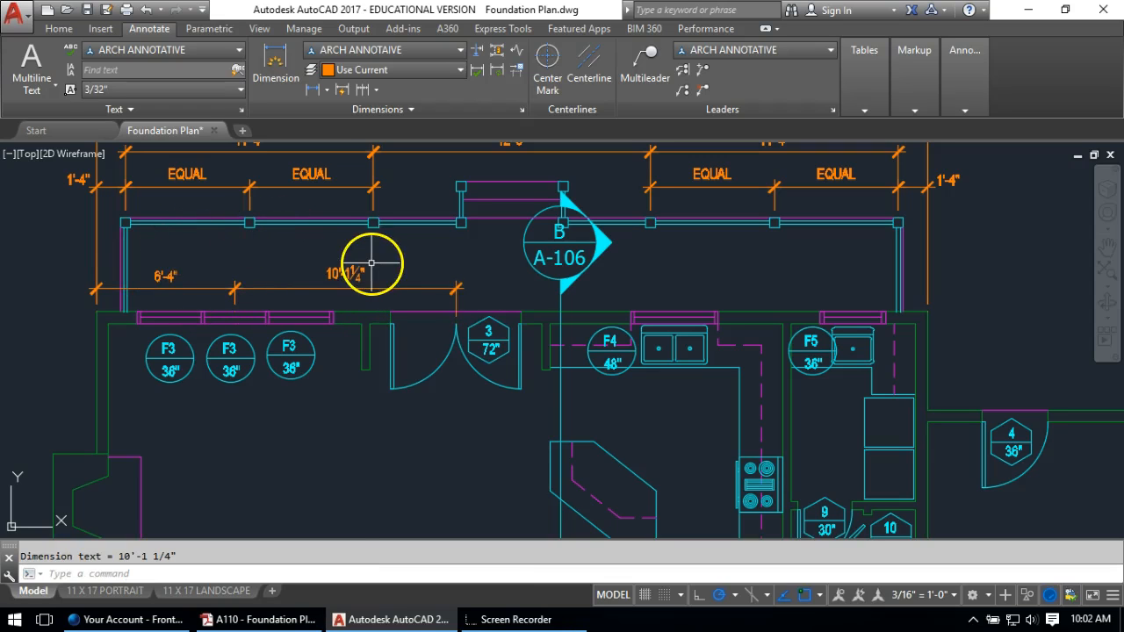
{"action": "middle_click_drag", "start_coordinate": [556, 282], "coordinate": [415, 279]}
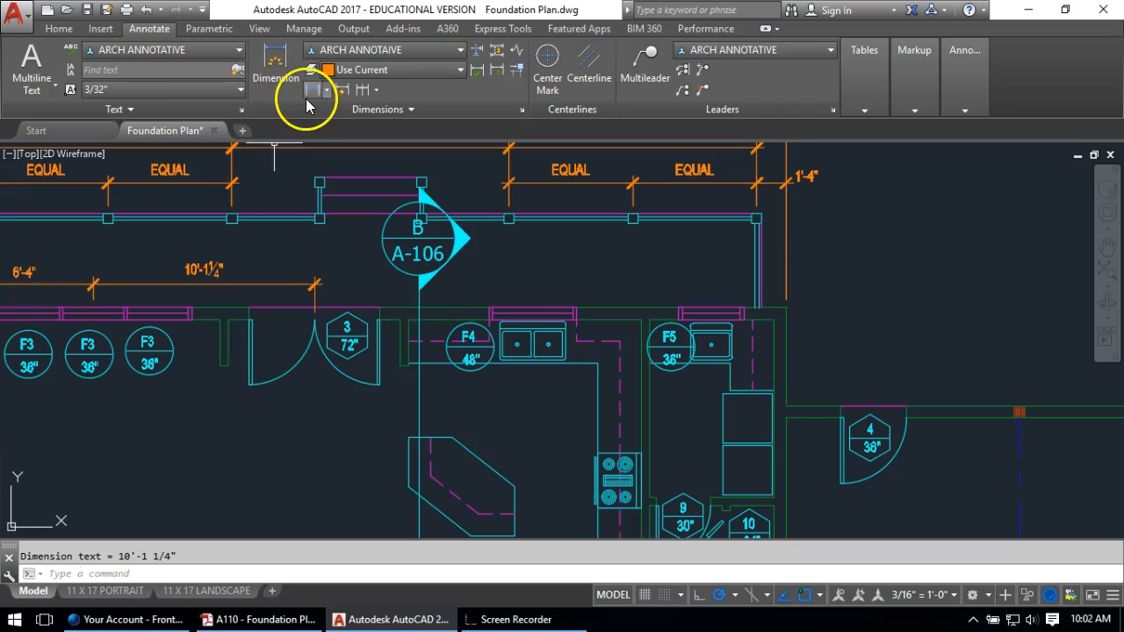
{"action": "left_click", "coordinate": [312, 89]}
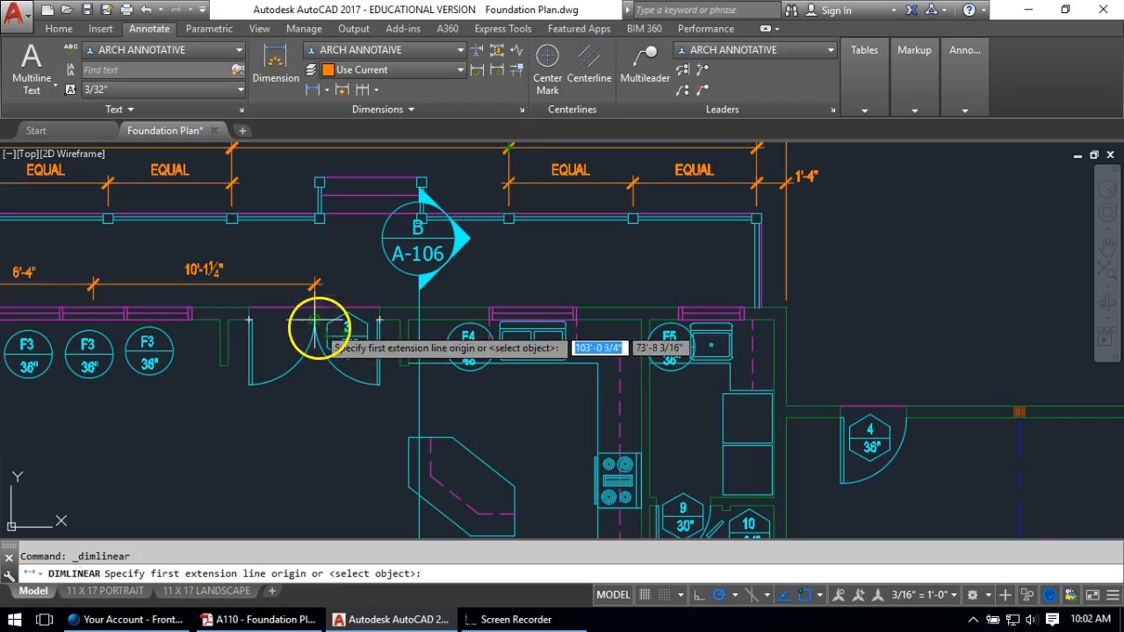
{"action": "left_click", "coordinate": [315, 320]}
{"action": "left_click", "coordinate": [531, 318]}
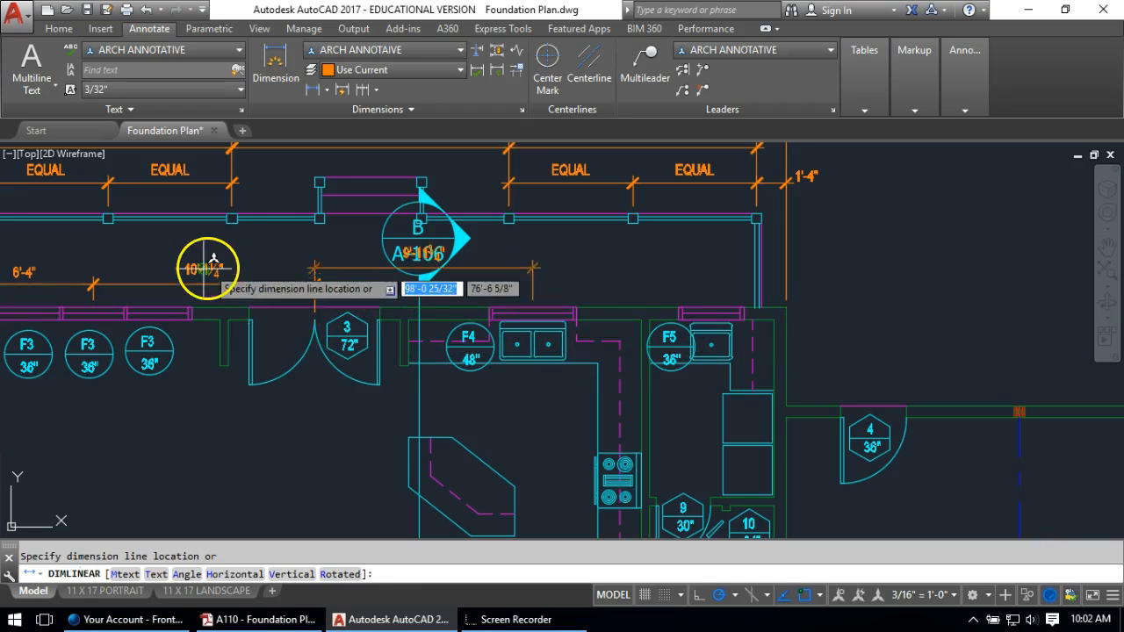
{"action": "left_click", "coordinate": [255, 283]}
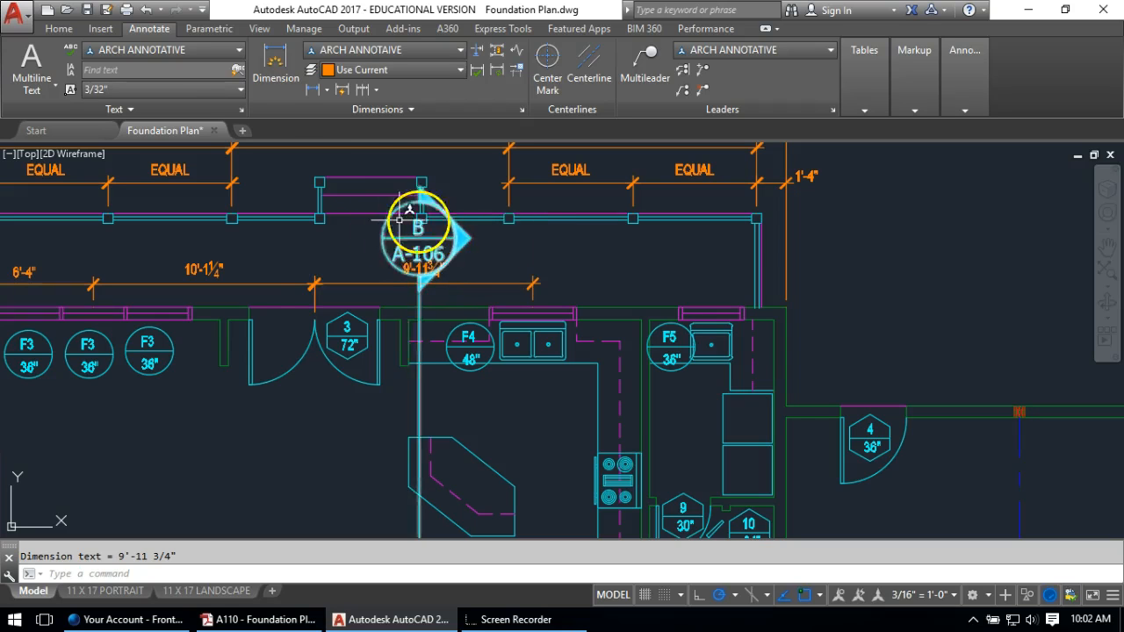
{"action": "left_click", "coordinate": [313, 90]}
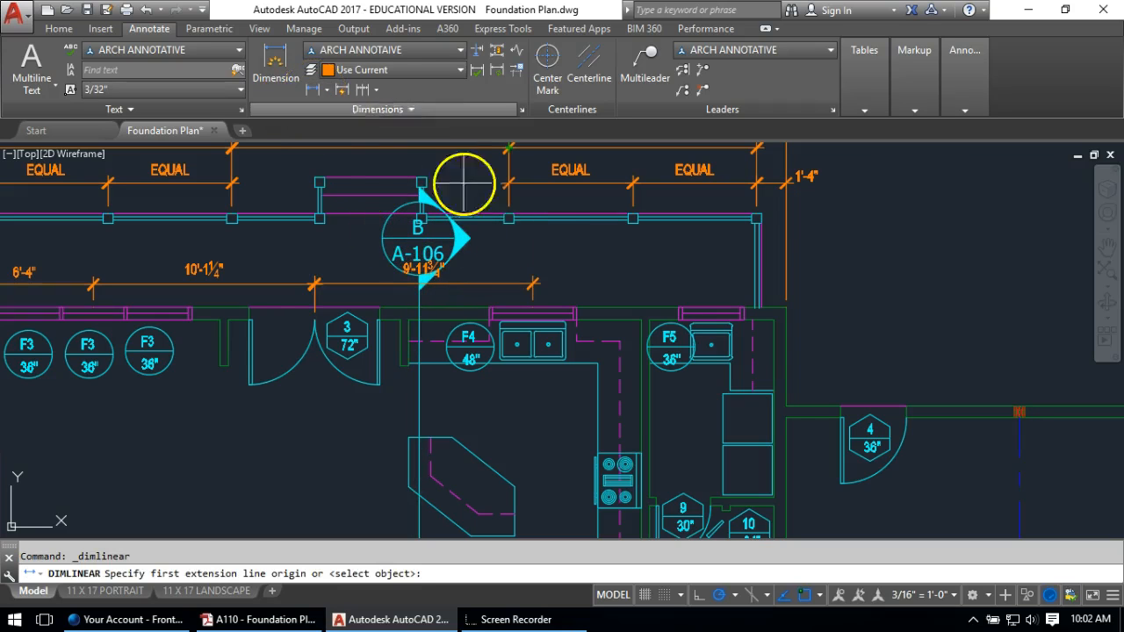
Add an 8'-2" dimension from the 9'-11 3/4" end to the right cabinet corner
{"action": "scroll", "coordinate": [542, 312], "scroll_direction": "up", "scroll_amount": 4}
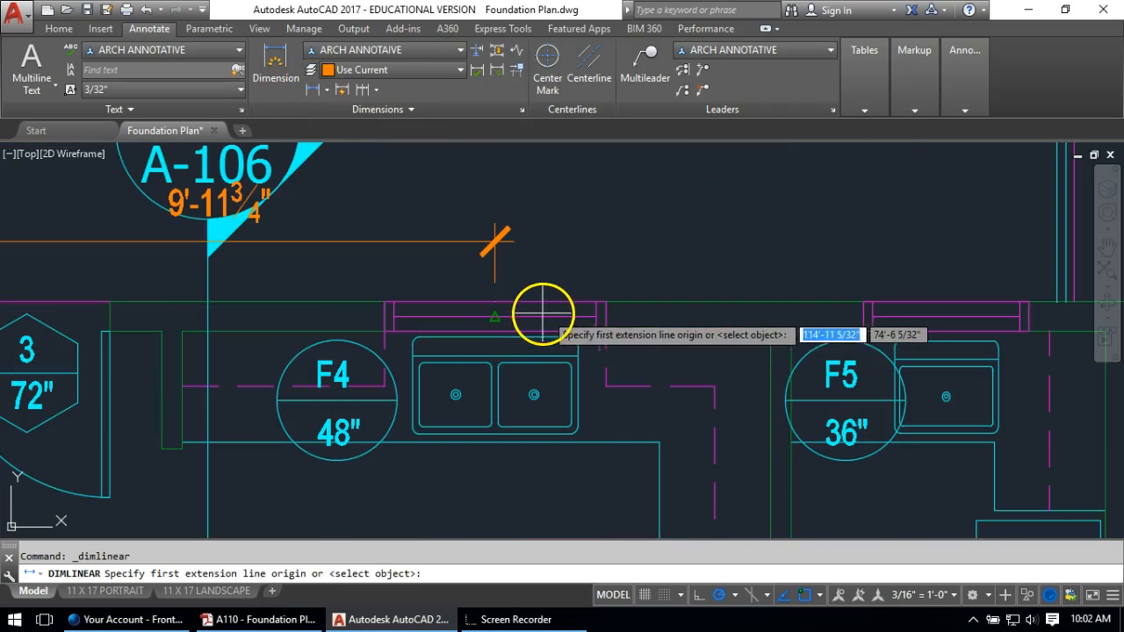
{"action": "left_click", "coordinate": [497, 301]}
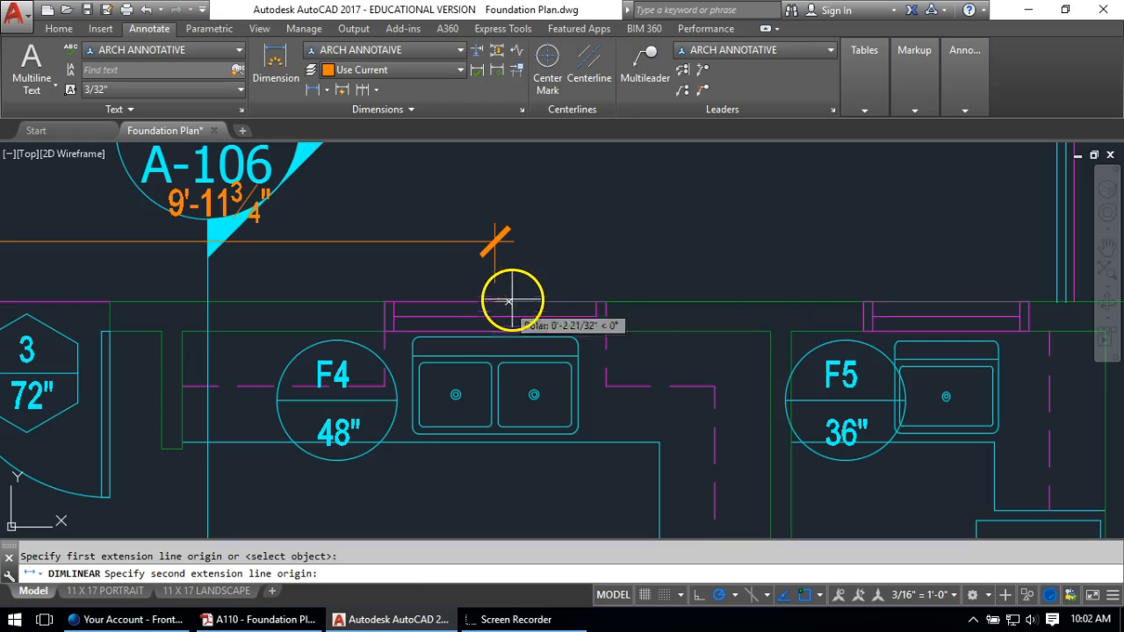
{"action": "left_click", "coordinate": [946, 302]}
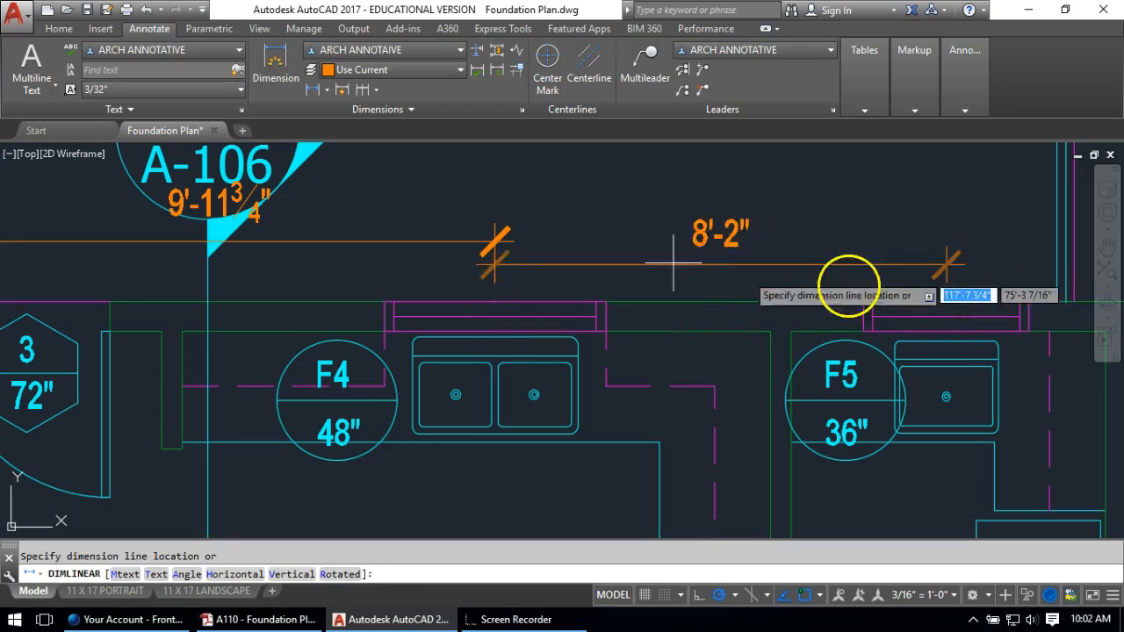
{"action": "left_click", "coordinate": [436, 238]}
Move the 9'-11 3/4" dimension text off the A-106 marker
{"action": "scroll", "coordinate": [551, 207], "scroll_direction": "down", "scroll_amount": 4}
{"action": "mouse_move", "coordinate": [551, 207]}
{"action": "middle_mouse_down"}
{"action": "mouse_move", "coordinate": [861, 235]}
{"action": "mouse_move", "coordinate": [912, 218]}
{"action": "middle_mouse_up"}
{"action": "scroll", "coordinate": [697, 231], "scroll_direction": "up", "scroll_amount": 5}
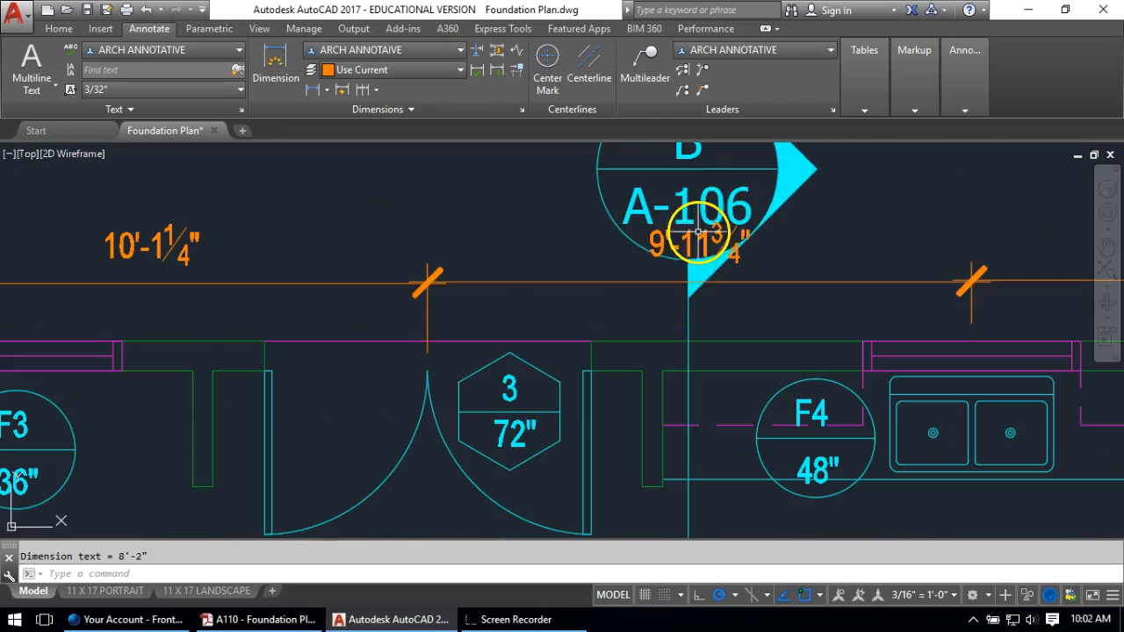
{"action": "left_click", "coordinate": [699, 243]}
{"action": "left_click", "coordinate": [698, 242]}
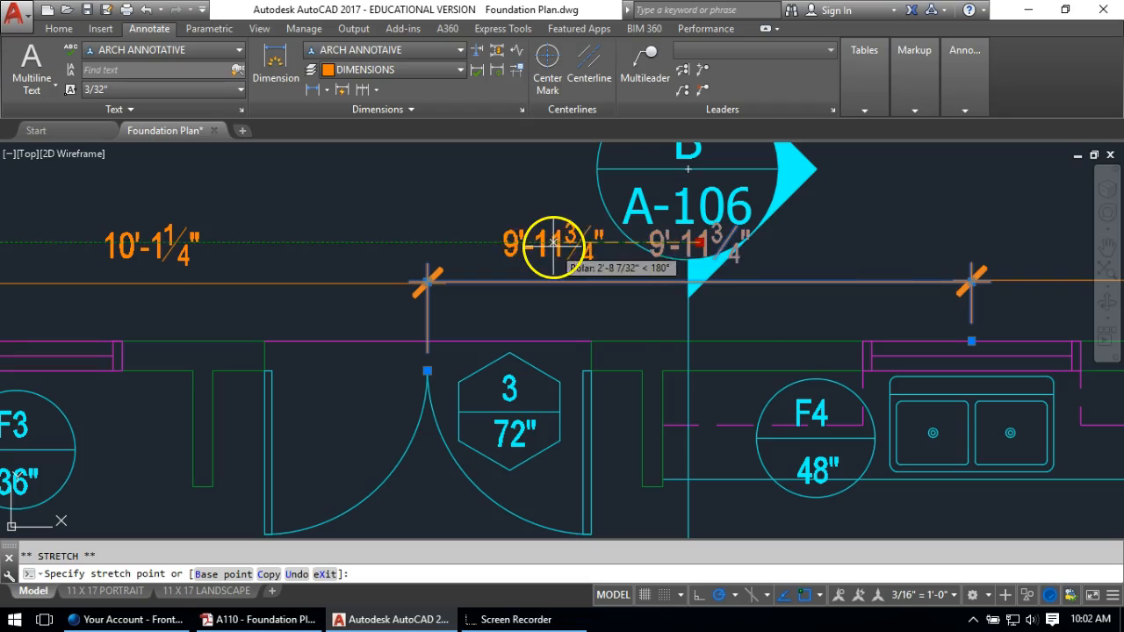
{"action": "scroll", "coordinate": [367, 314], "scroll_direction": "down", "scroll_amount": 2}
{"action": "middle_click_drag", "start_coordinate": [827, 275], "coordinate": [421, 269]}
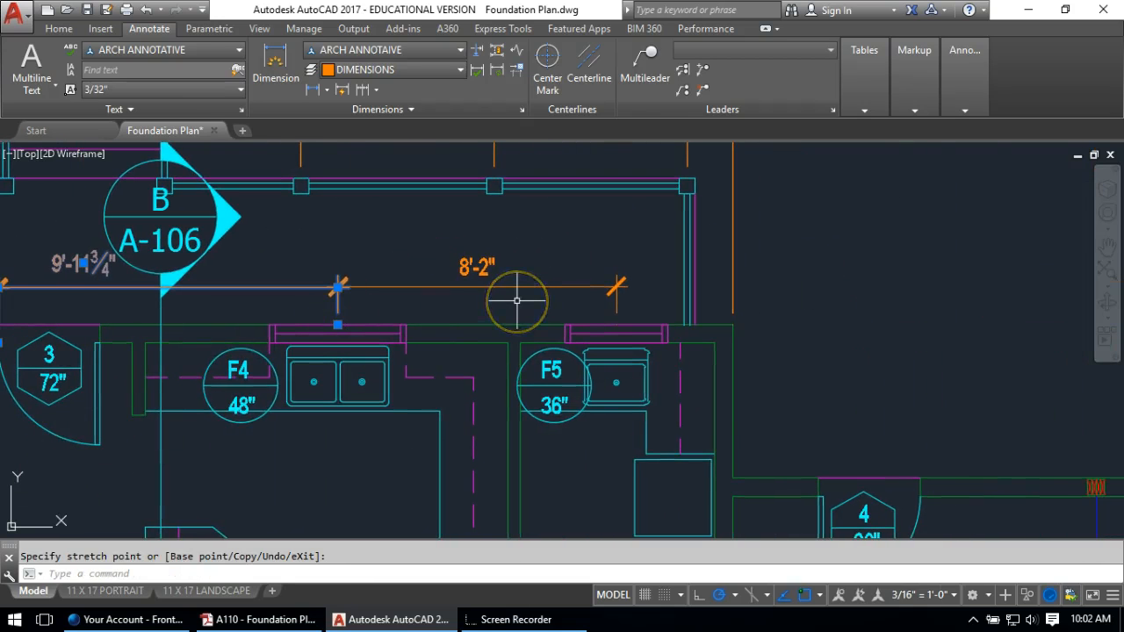
{"action": "key", "text": "Escape"}
{"action": "key", "text": "Escape"}
Add a 3'-5" dimension from the 8'-2" end to the wall corner
{"action": "left_click", "coordinate": [311, 90]}
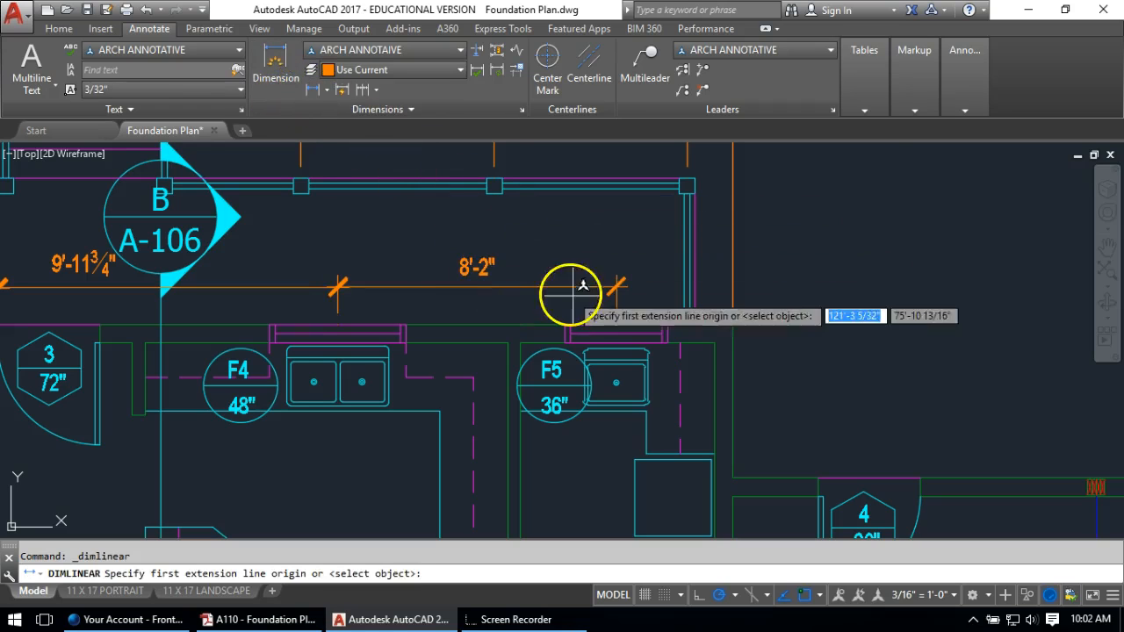
{"action": "left_click", "coordinate": [617, 325]}
{"action": "left_click", "coordinate": [733, 325]}
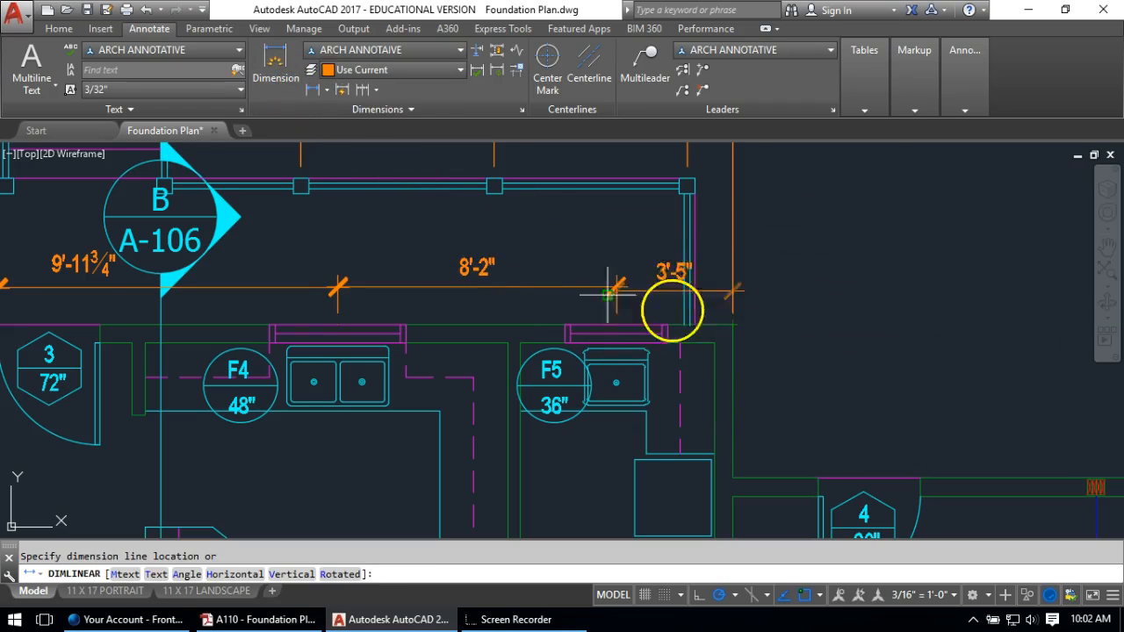
{"action": "left_click", "coordinate": [477, 283]}
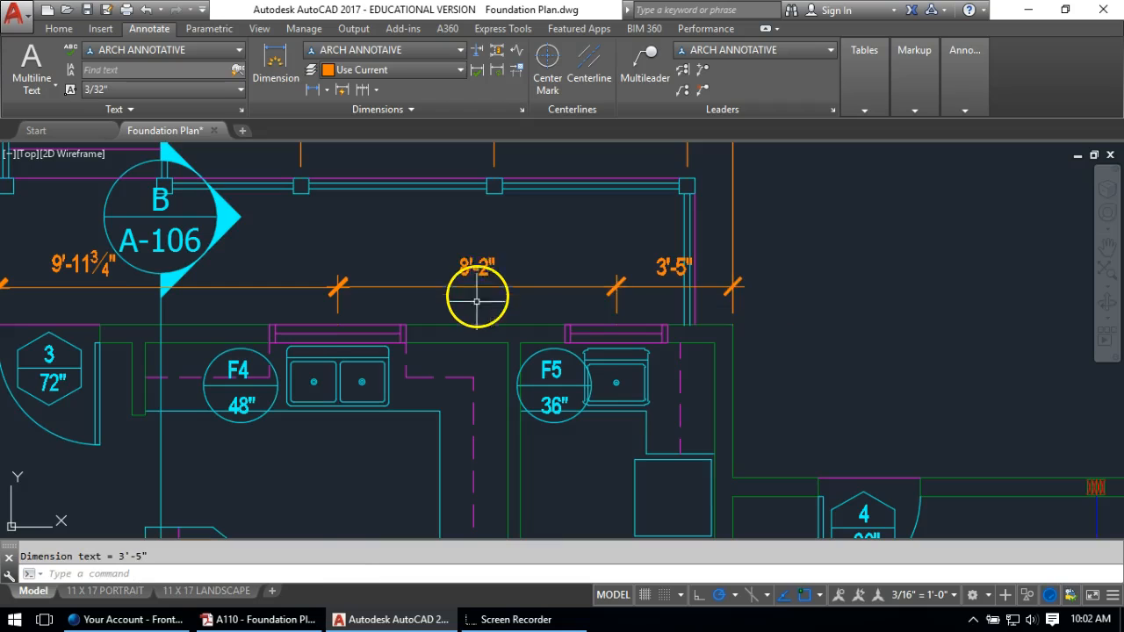
{"action": "scroll", "coordinate": [401, 271], "scroll_direction": "down", "scroll_amount": 5}
{"action": "scroll", "coordinate": [521, 276], "scroll_direction": "up", "scroll_amount": 1}
{"action": "scroll", "coordinate": [732, 266], "scroll_direction": "up", "scroll_amount": 5}
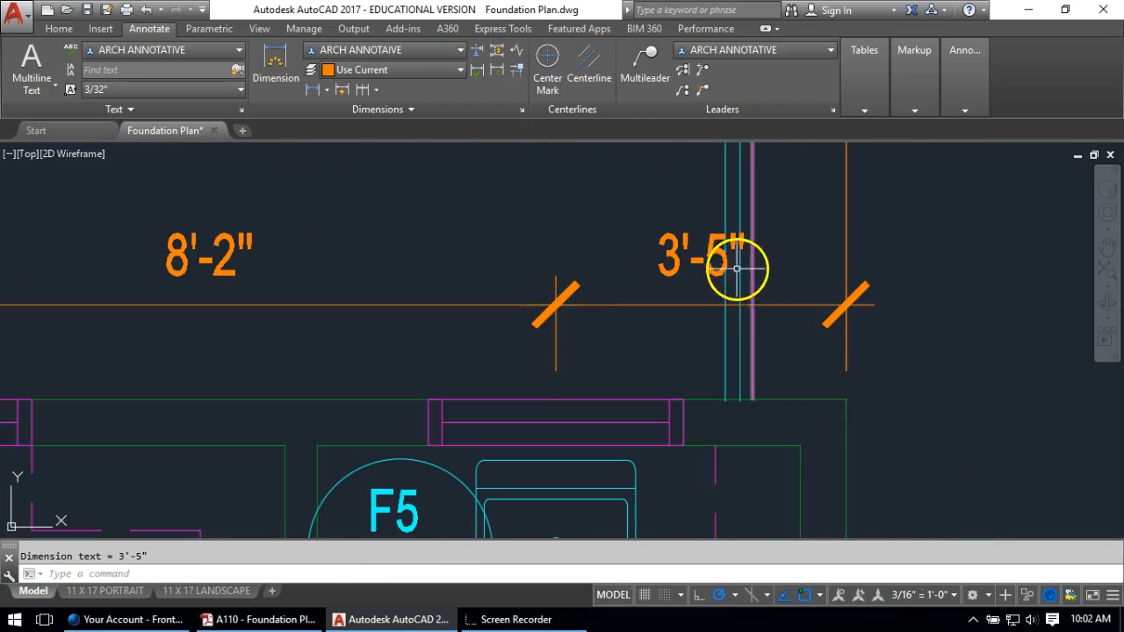
Shift the 3'-5" text left clear of the wall lines and pan to the north rooms
{"action": "left_click", "coordinate": [698, 259]}
{"action": "left_click", "coordinate": [700, 255]}
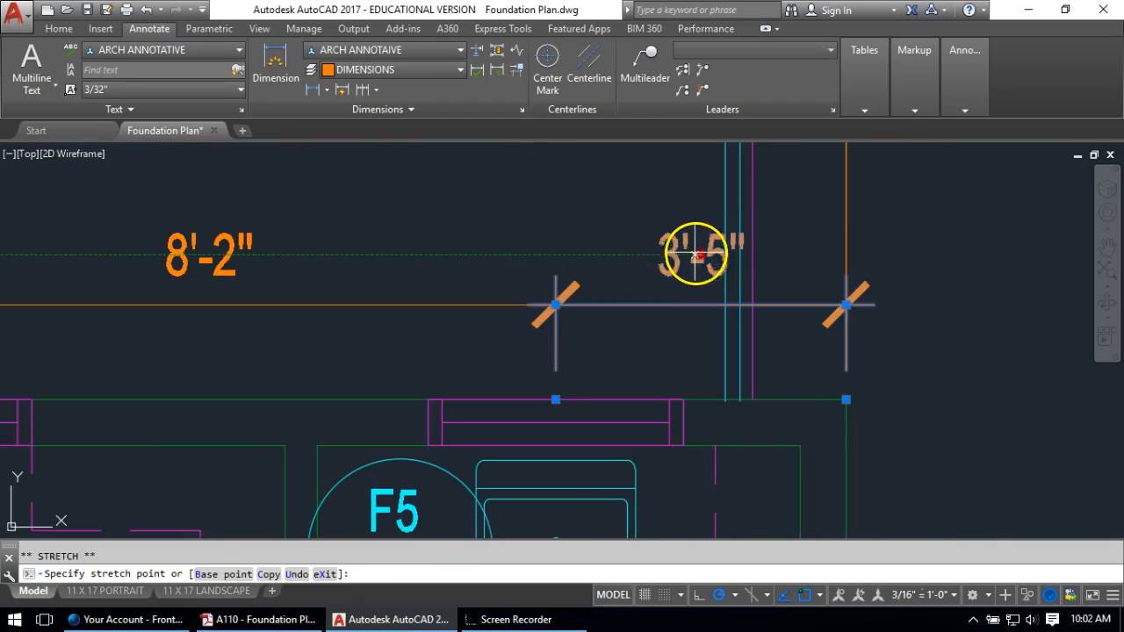
{"action": "left_click", "coordinate": [677, 255]}
{"action": "key", "text": "Escape"}
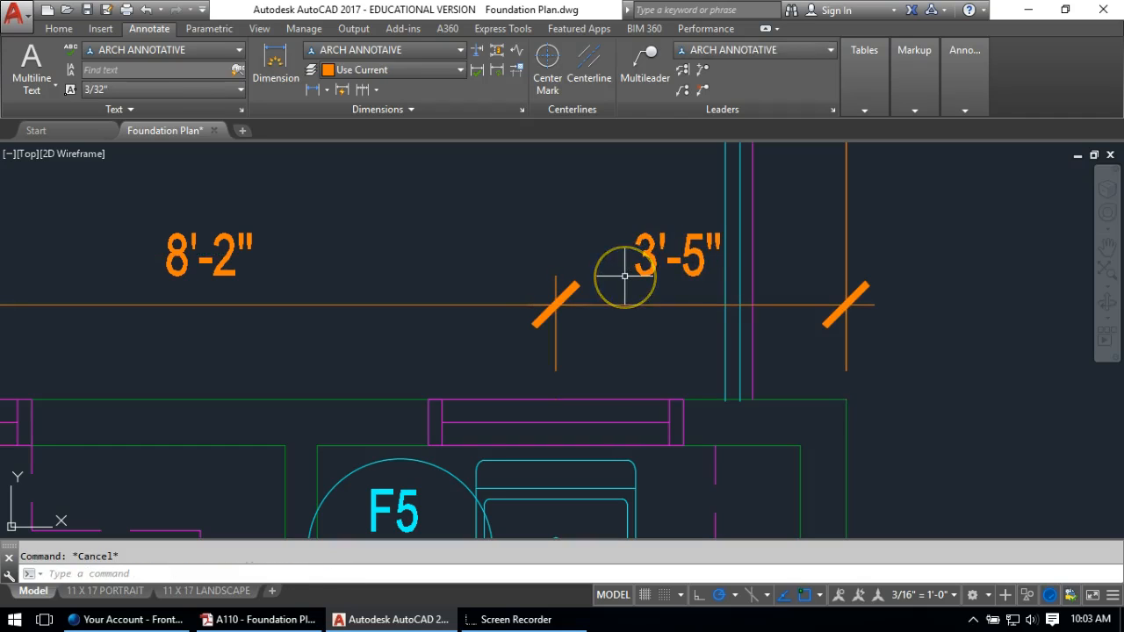
{"action": "left_click", "coordinate": [661, 259]}
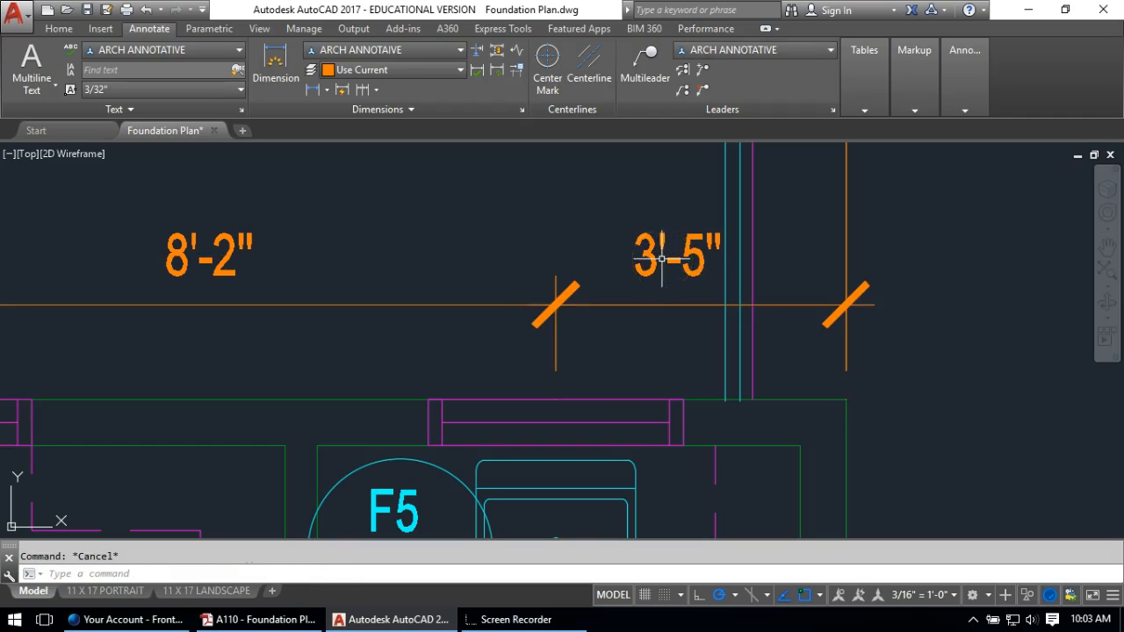
{"action": "scroll", "coordinate": [651, 281], "scroll_direction": "down", "scroll_amount": 6}
{"action": "scroll", "coordinate": [595, 251], "scroll_direction": "down", "scroll_amount": 2}
{"action": "mouse_move", "coordinate": [476, 267]}
{"action": "middle_mouse_down"}
{"action": "mouse_move", "coordinate": [756, 269]}
{"action": "mouse_move", "coordinate": [740, 257]}
{"action": "middle_mouse_up"}
{"action": "left_click", "coordinate": [707, 273]}
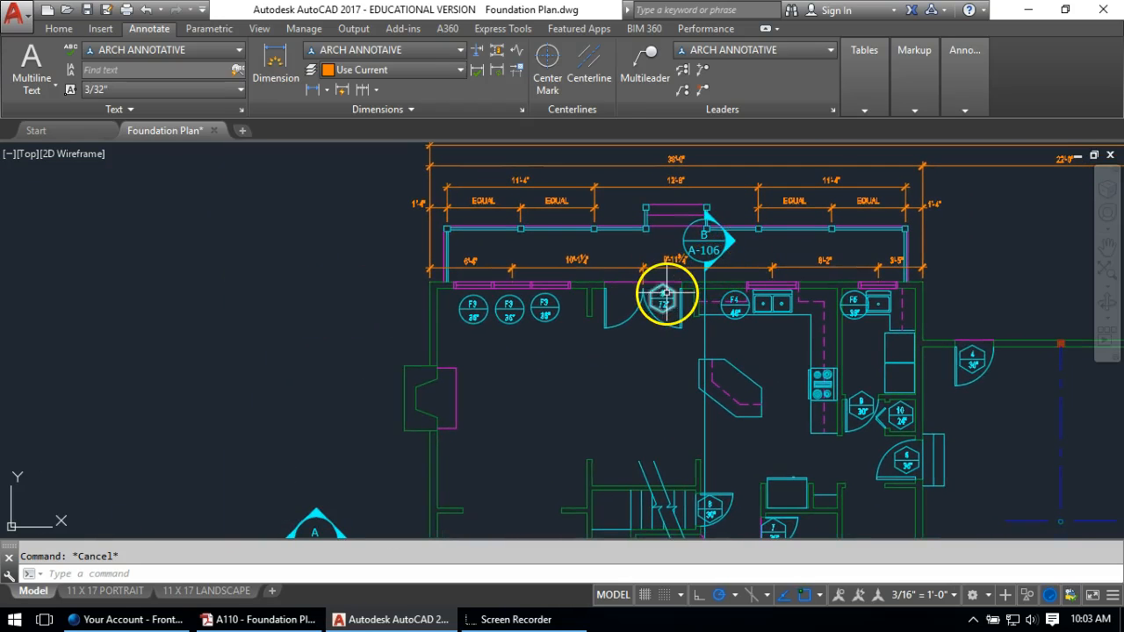
Dimension the F3 room from the wall corner to the door jamb, placed below the F3 fixtures
{"action": "scroll", "coordinate": [520, 344], "scroll_direction": "up", "scroll_amount": 3}
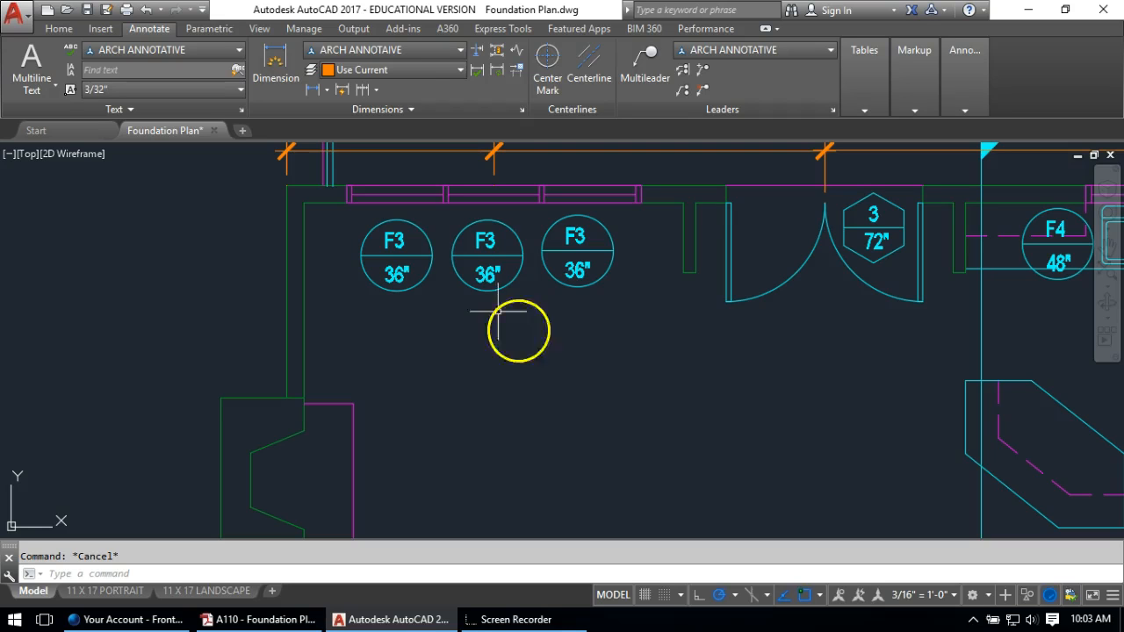
{"action": "left_click", "coordinate": [311, 88]}
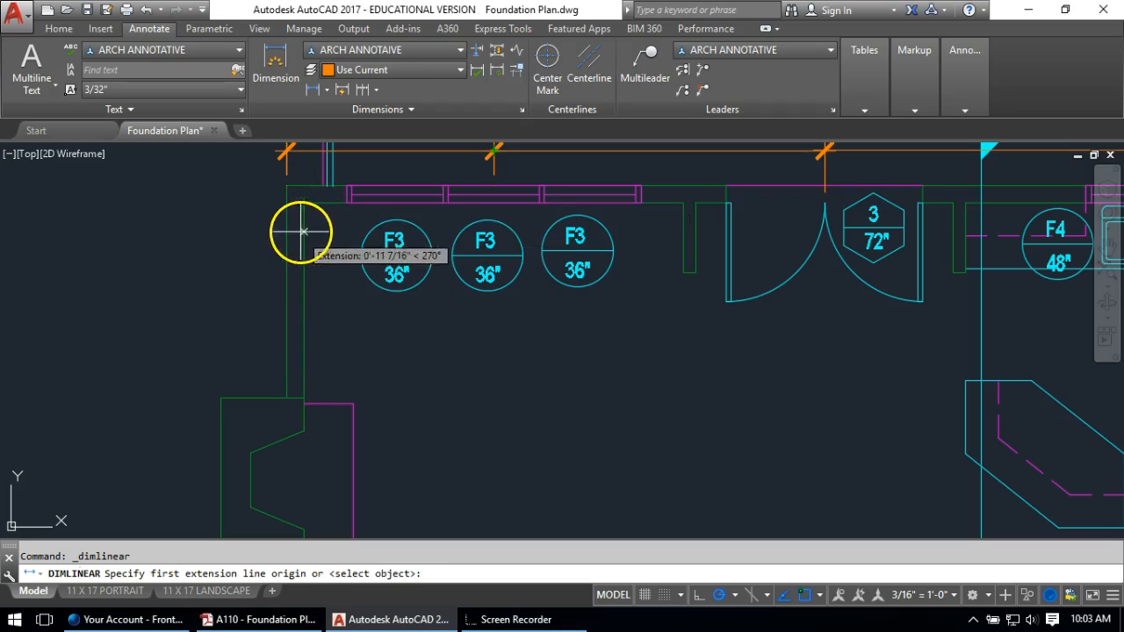
{"action": "left_click", "coordinate": [304, 203]}
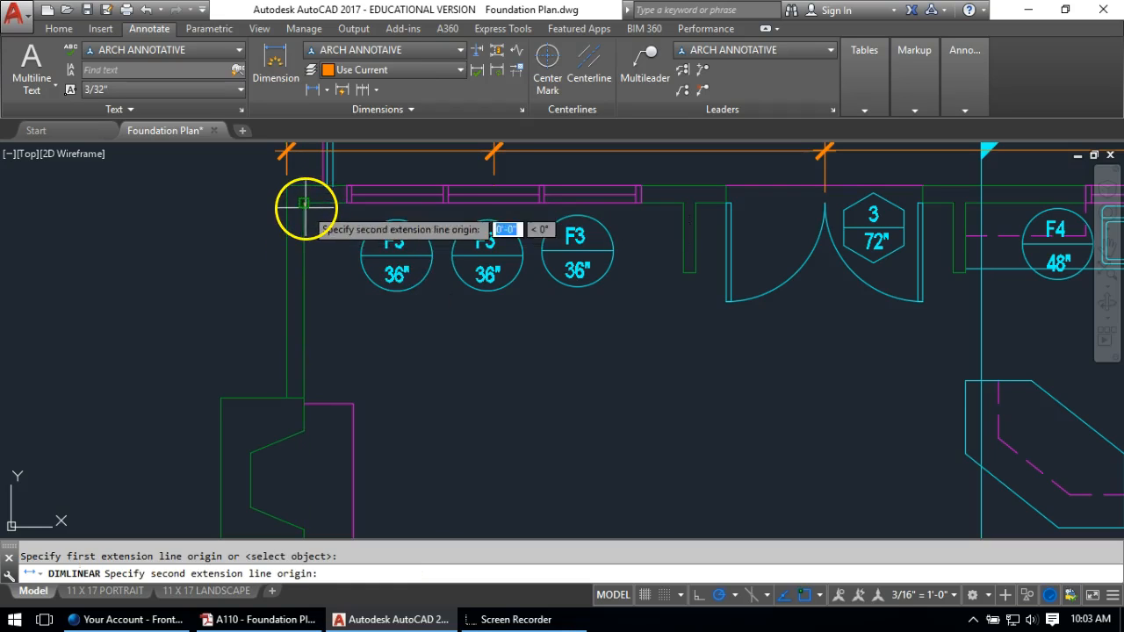
{"action": "left_click", "coordinate": [690, 273]}
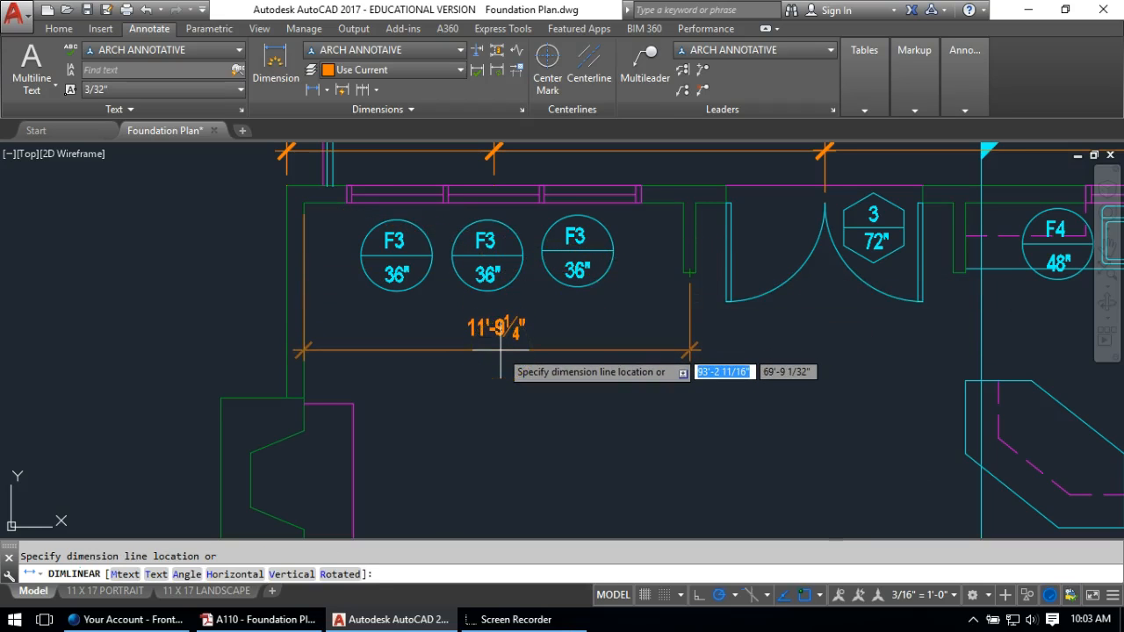
{"action": "left_click", "coordinate": [500, 350]}
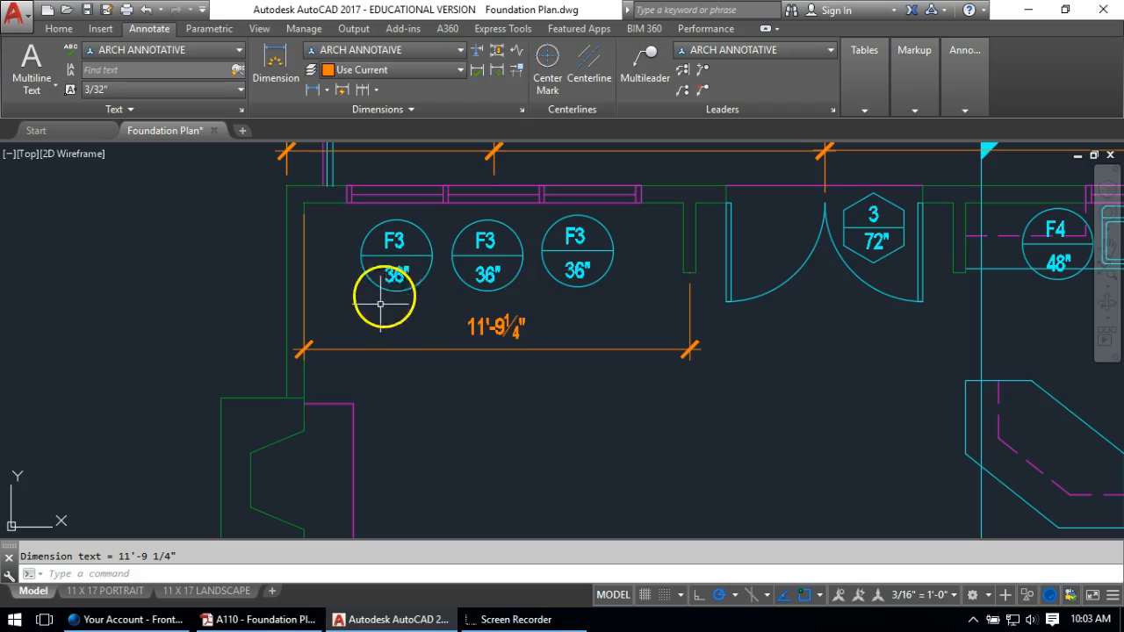
Stretch the dimension's left extension out to the outer wall line, making it 12'-3¾"
{"action": "left_click", "coordinate": [373, 349]}
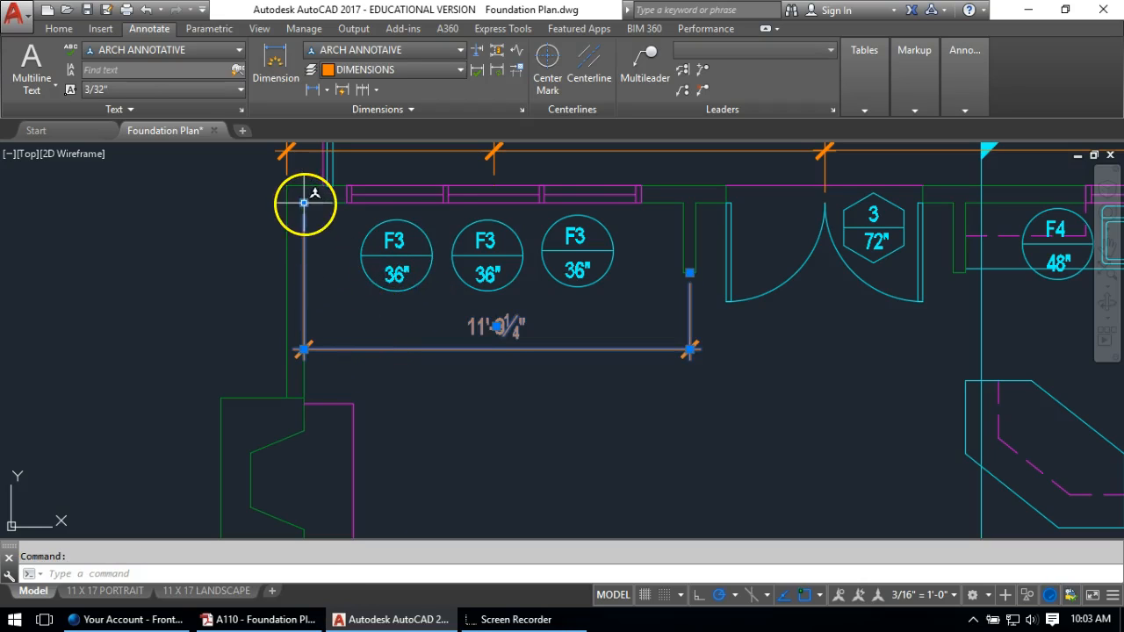
{"action": "left_click", "coordinate": [304, 203]}
{"action": "left_click", "coordinate": [286, 203]}
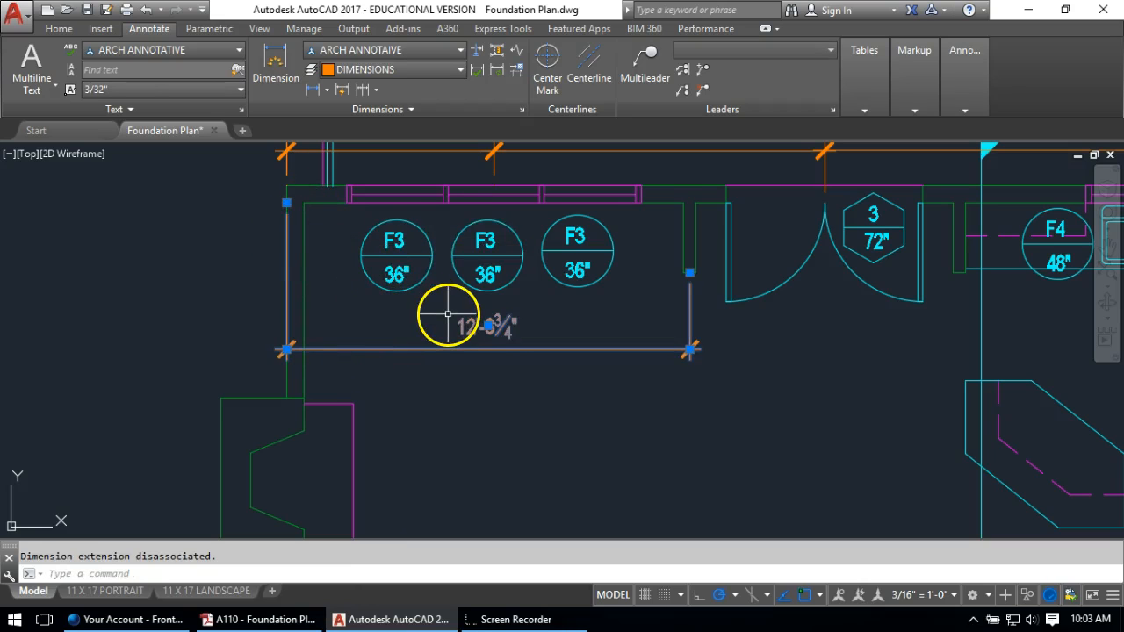
{"action": "key", "text": "Escape"}
{"action": "mouse_move", "coordinate": [648, 376]}
{"action": "middle_mouse_down"}
{"action": "mouse_move", "coordinate": [635, 334]}
{"action": "mouse_move", "coordinate": [542, 307]}
{"action": "mouse_move", "coordinate": [448, 303]}
{"action": "middle_mouse_up"}
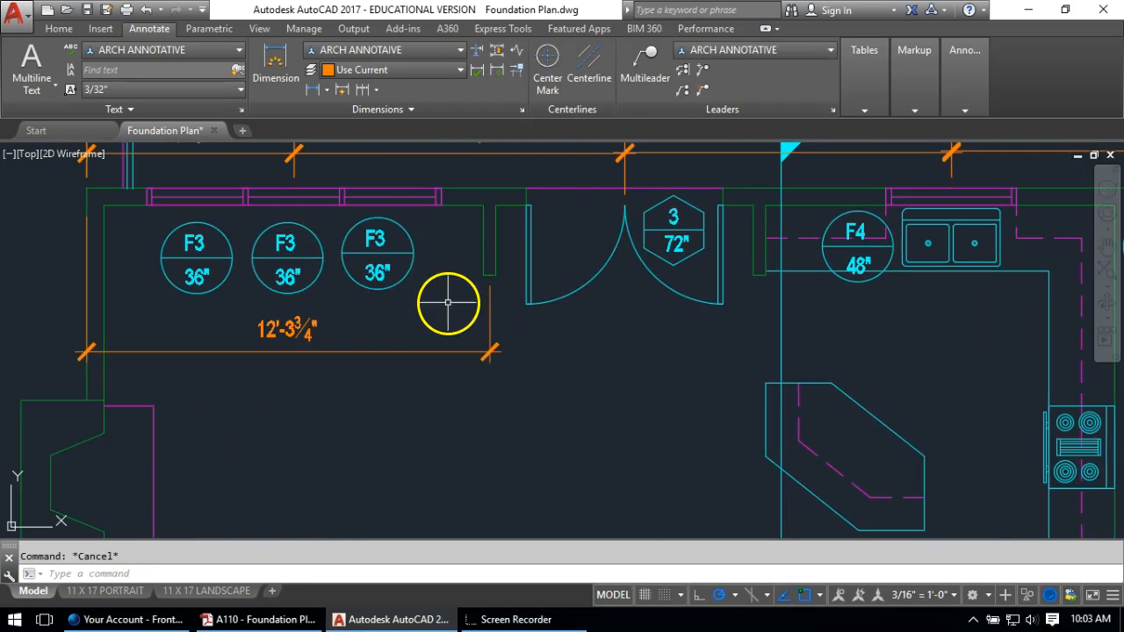
{"action": "left_click", "coordinate": [311, 91]}
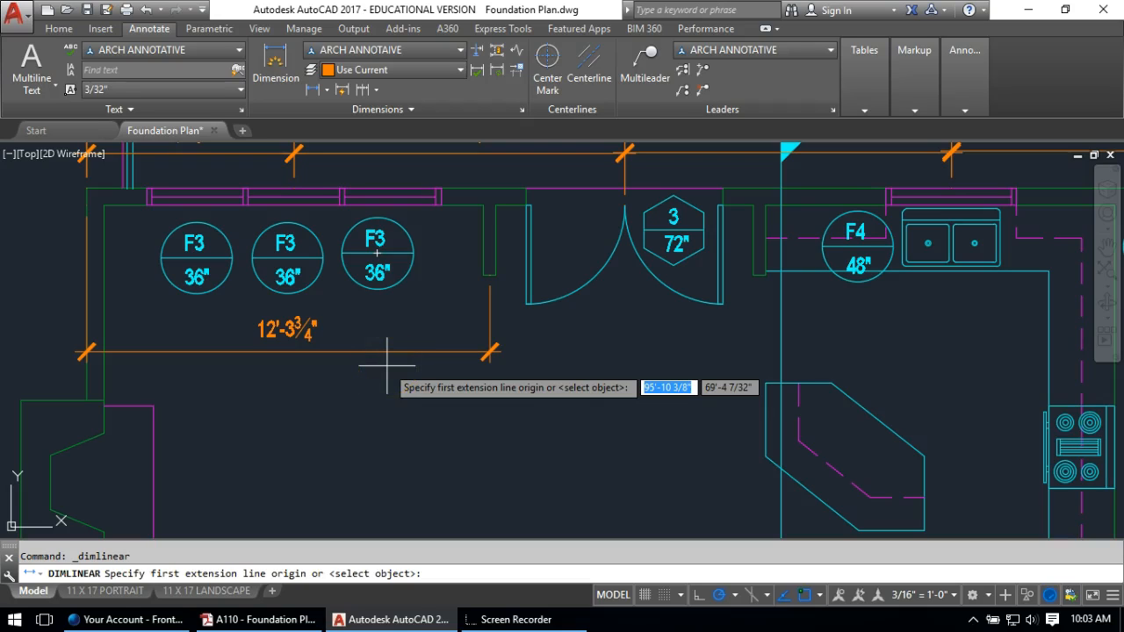
Chain two 4'-1½" dimensions from the 12'-3¾" end across the double door opening
{"action": "left_click", "coordinate": [436, 438]}
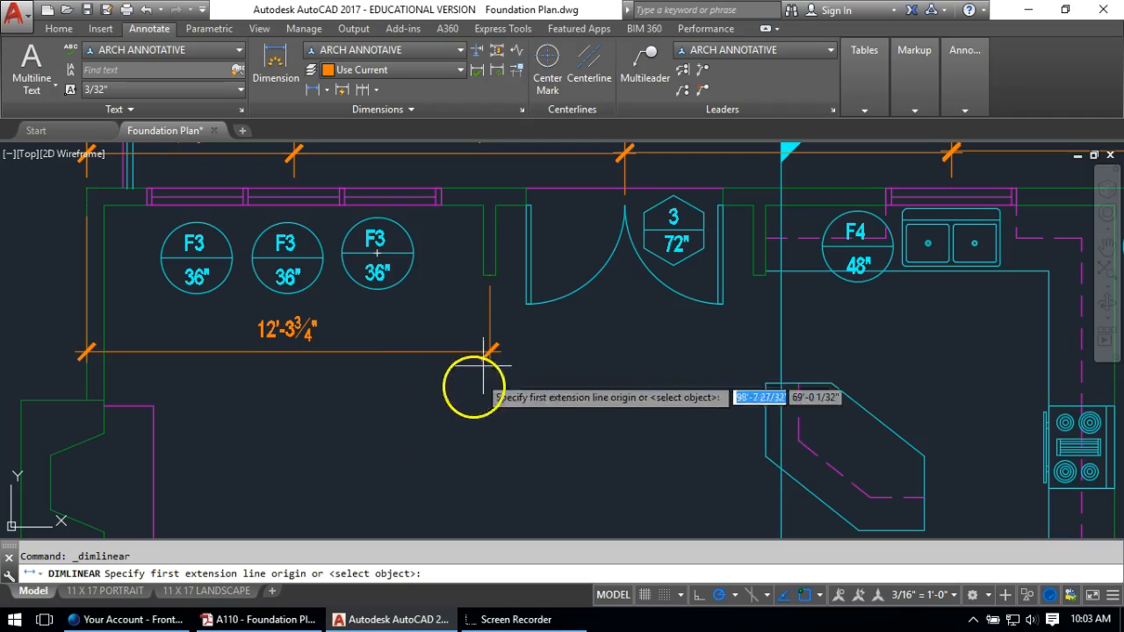
{"action": "left_click", "coordinate": [490, 275]}
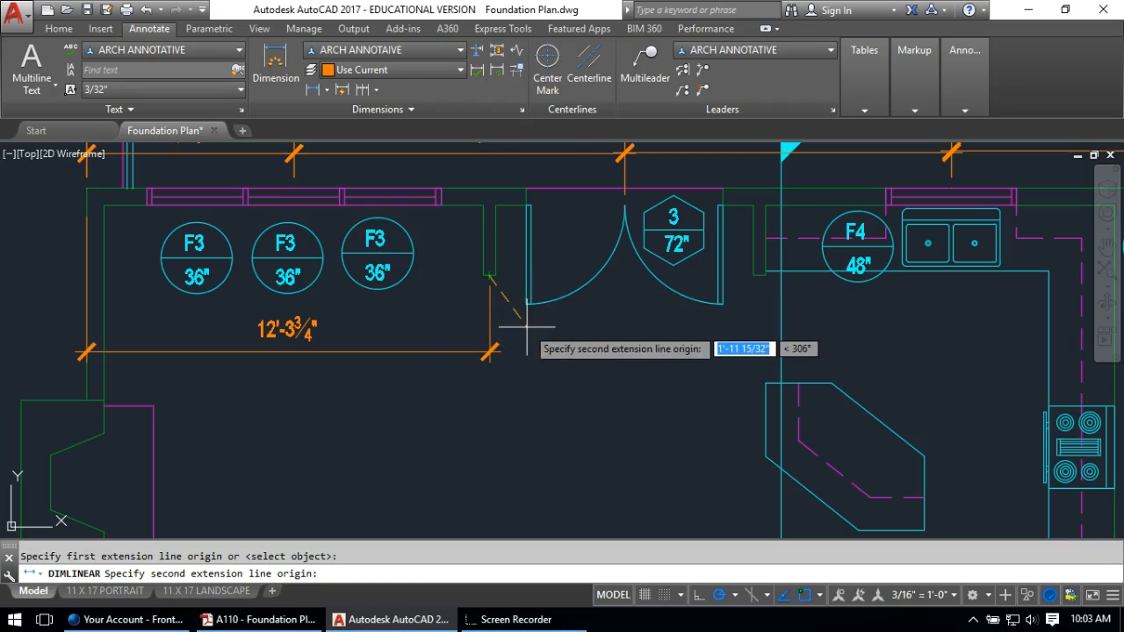
{"action": "left_click", "coordinate": [624, 199]}
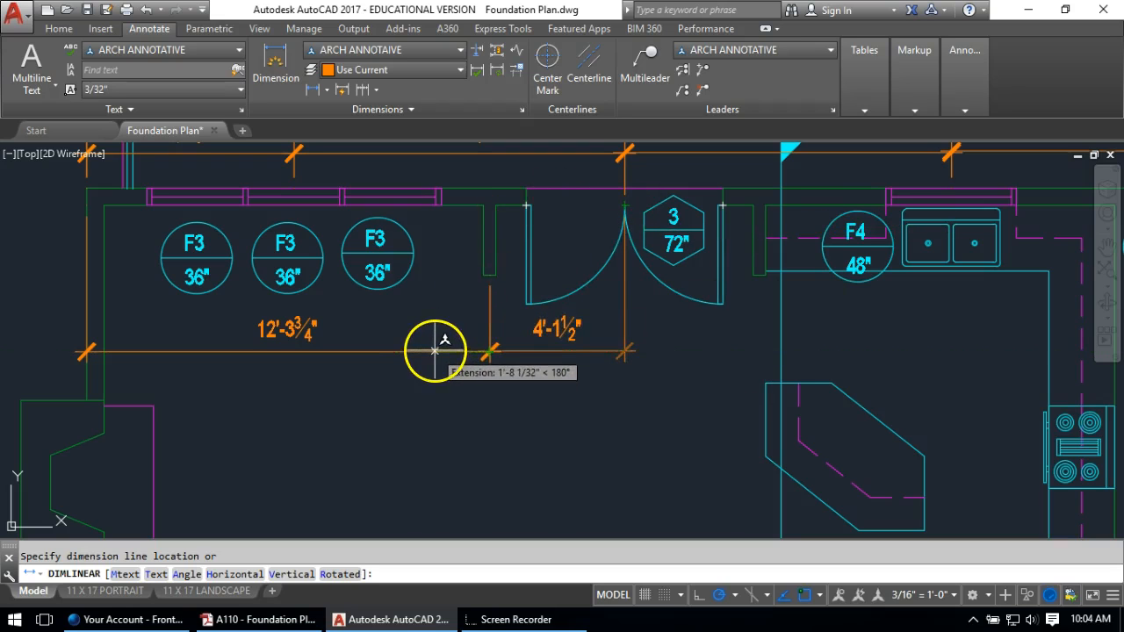
{"action": "left_click", "coordinate": [284, 349]}
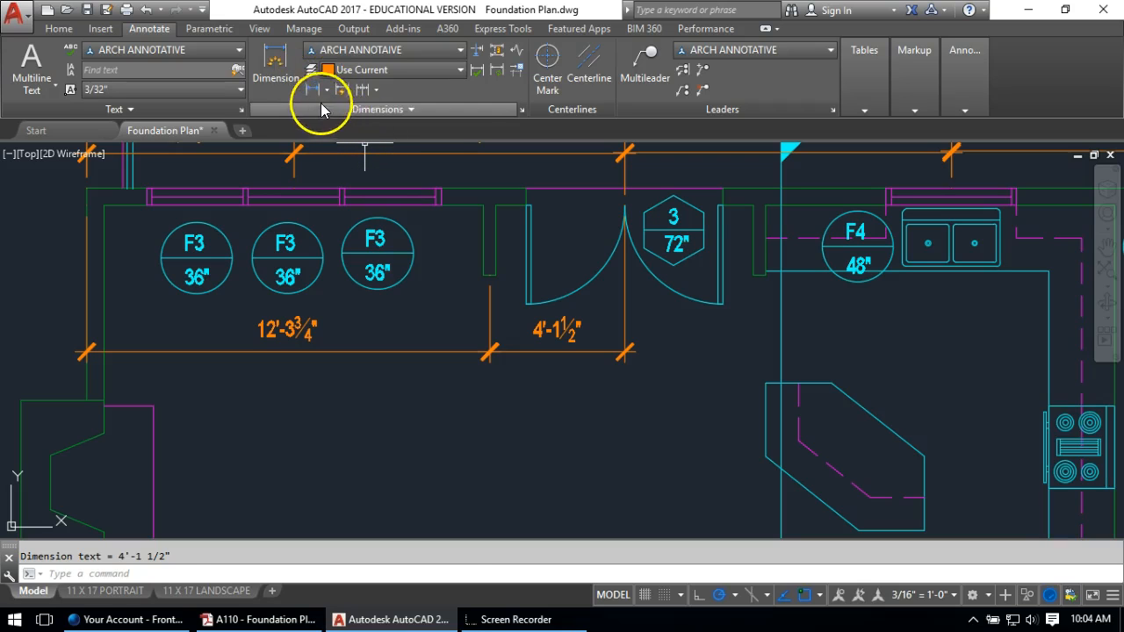
{"action": "left_click", "coordinate": [361, 89]}
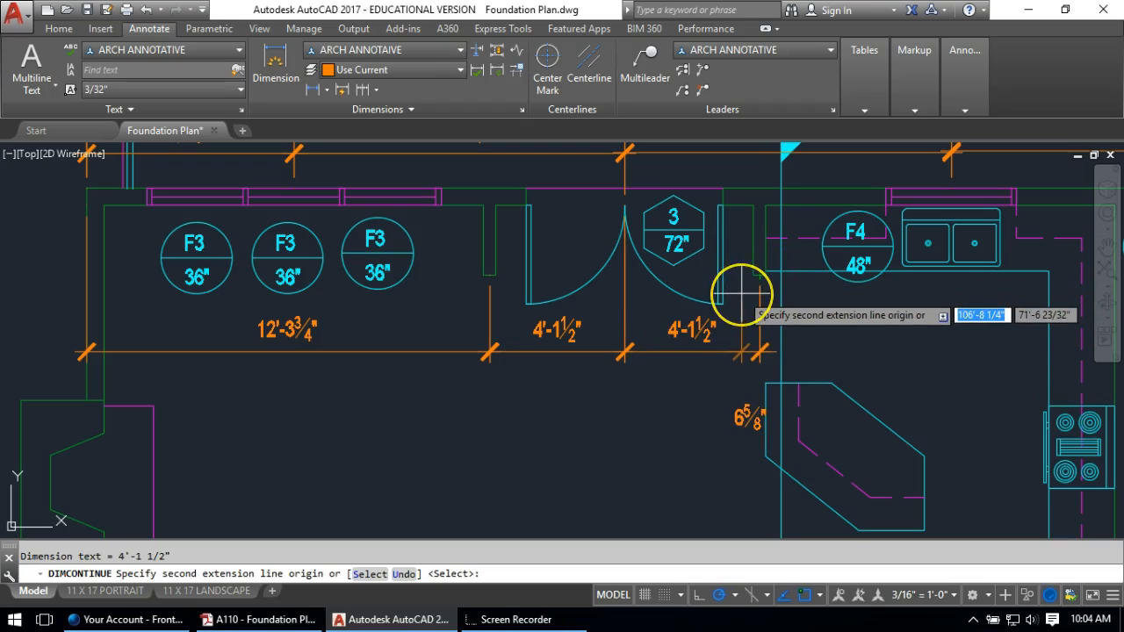
{"action": "key", "text": "Escape"}
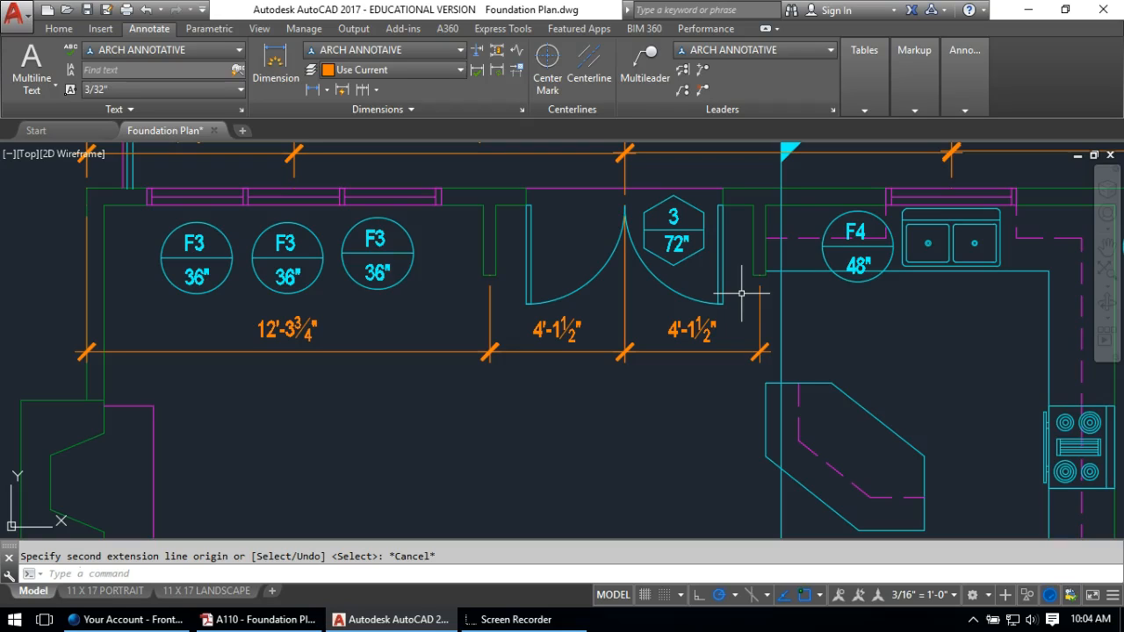
Add a 6½" linear dimension at the wall jog between the F4 sink and F5
{"action": "middle_click_drag", "start_coordinate": [741, 252], "coordinate": [462, 304]}
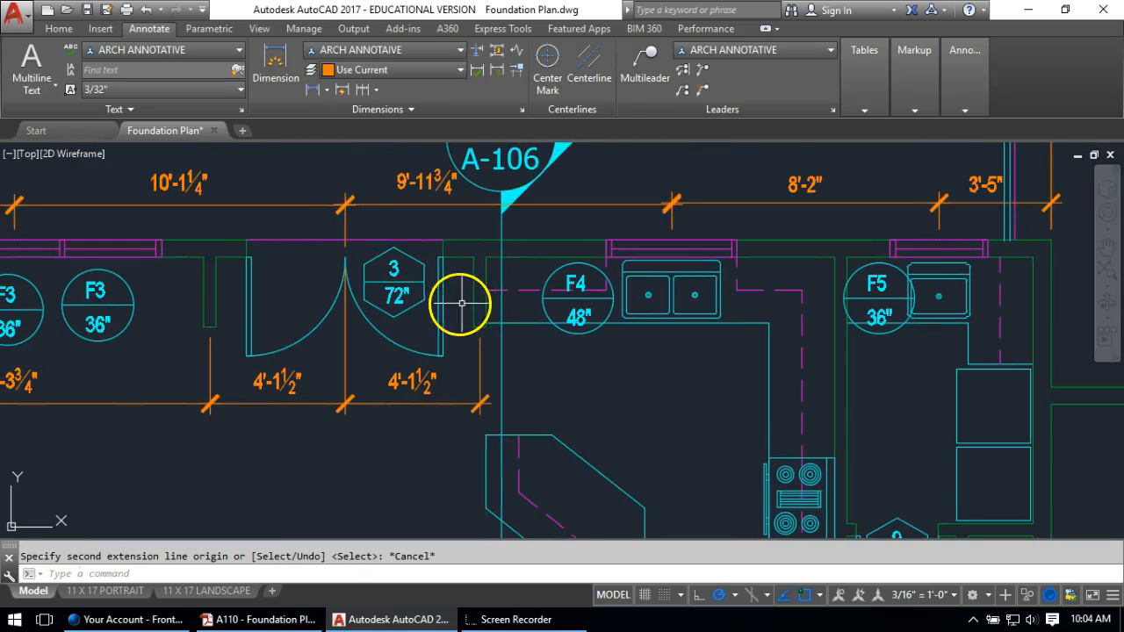
{"action": "left_click", "coordinate": [325, 90]}
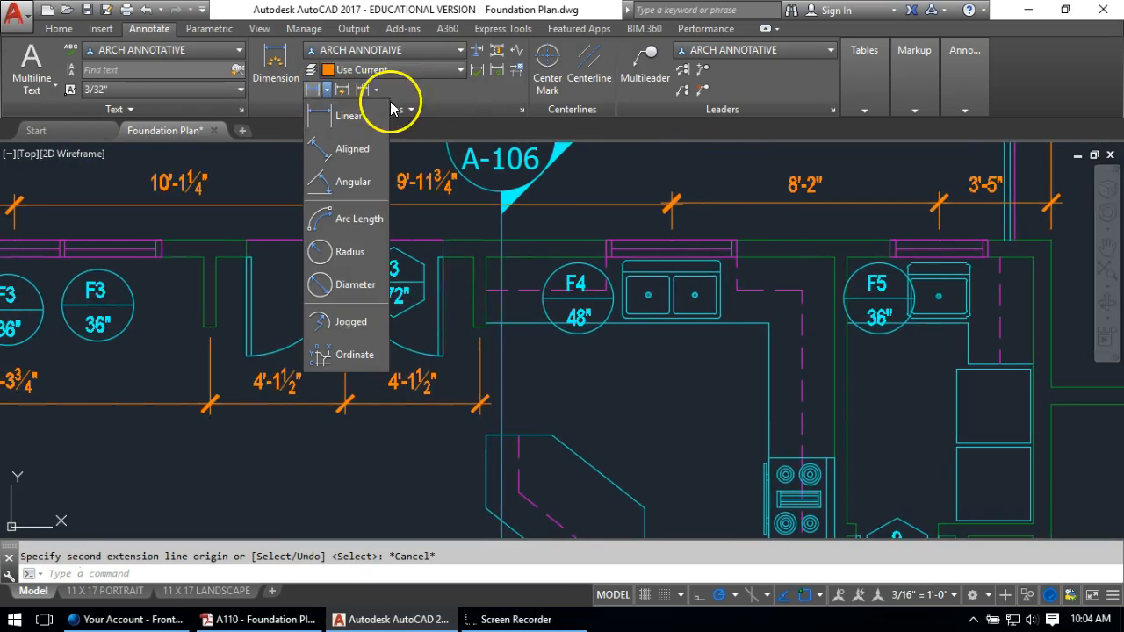
{"action": "left_click", "coordinate": [333, 115]}
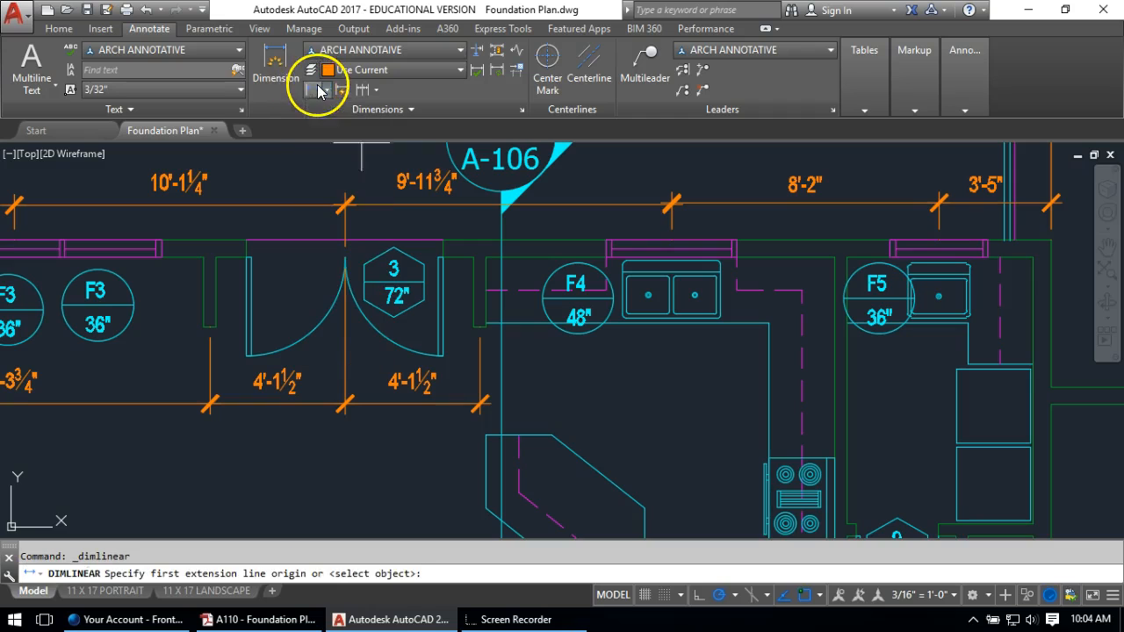
{"action": "left_click", "coordinate": [786, 257]}
{"action": "left_click", "coordinate": [782, 239]}
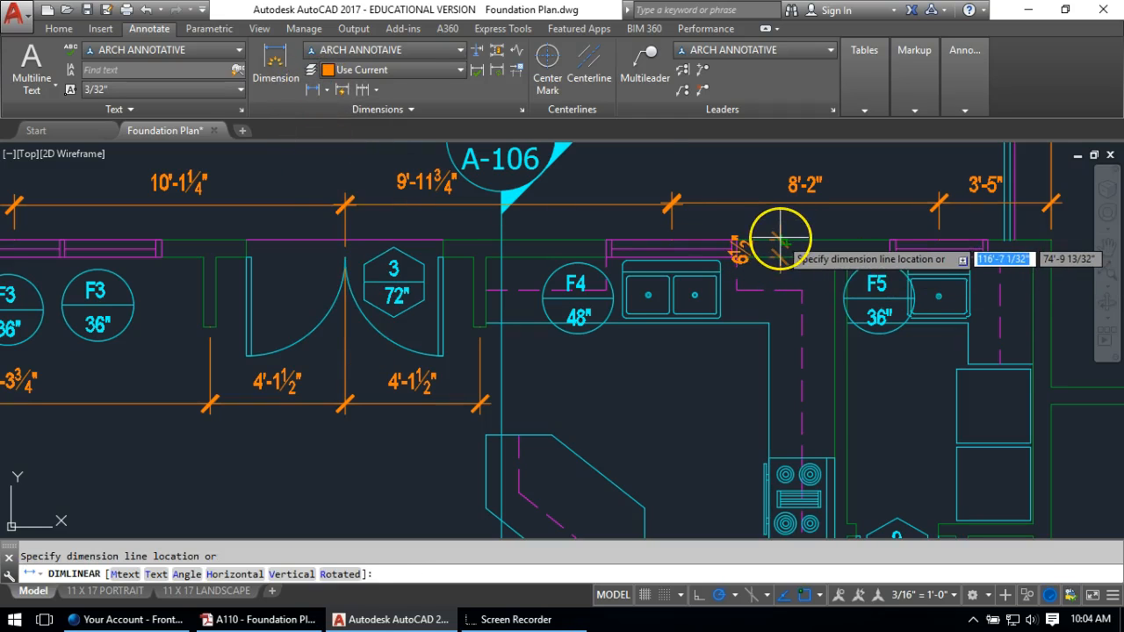
{"action": "left_click", "coordinate": [773, 246]}
Drop the 6½" dimension text down below the wall
{"action": "middle_click_drag", "start_coordinate": [743, 271], "coordinate": [572, 258]}
{"action": "scroll", "coordinate": [545, 246], "scroll_direction": "up", "scroll_amount": 4}
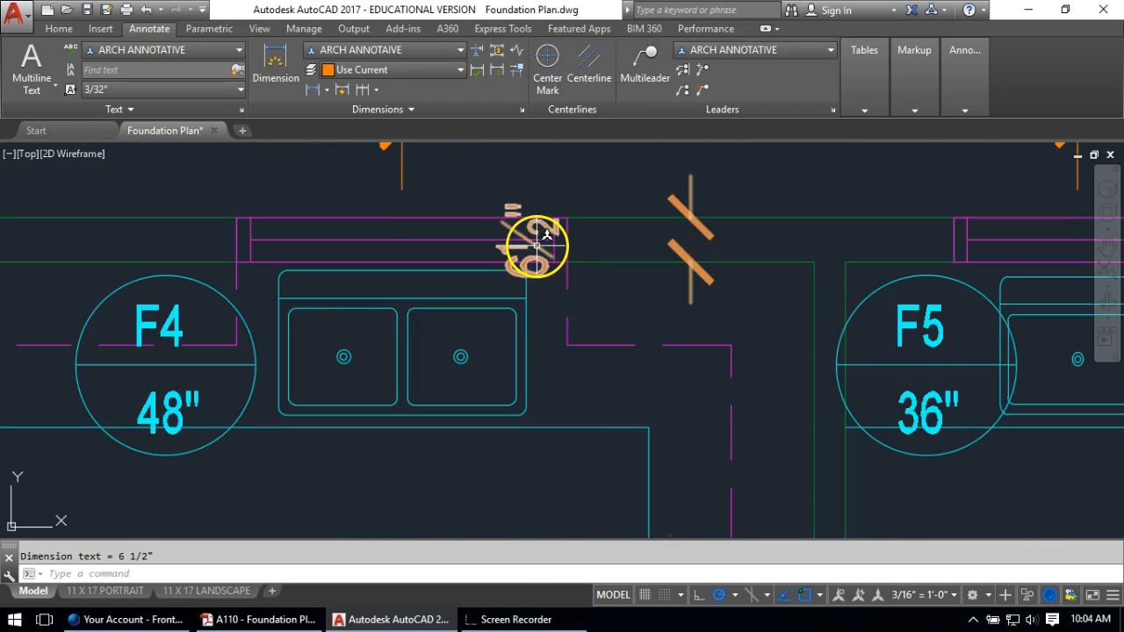
{"action": "left_click", "coordinate": [531, 242]}
{"action": "left_click", "coordinate": [528, 239]}
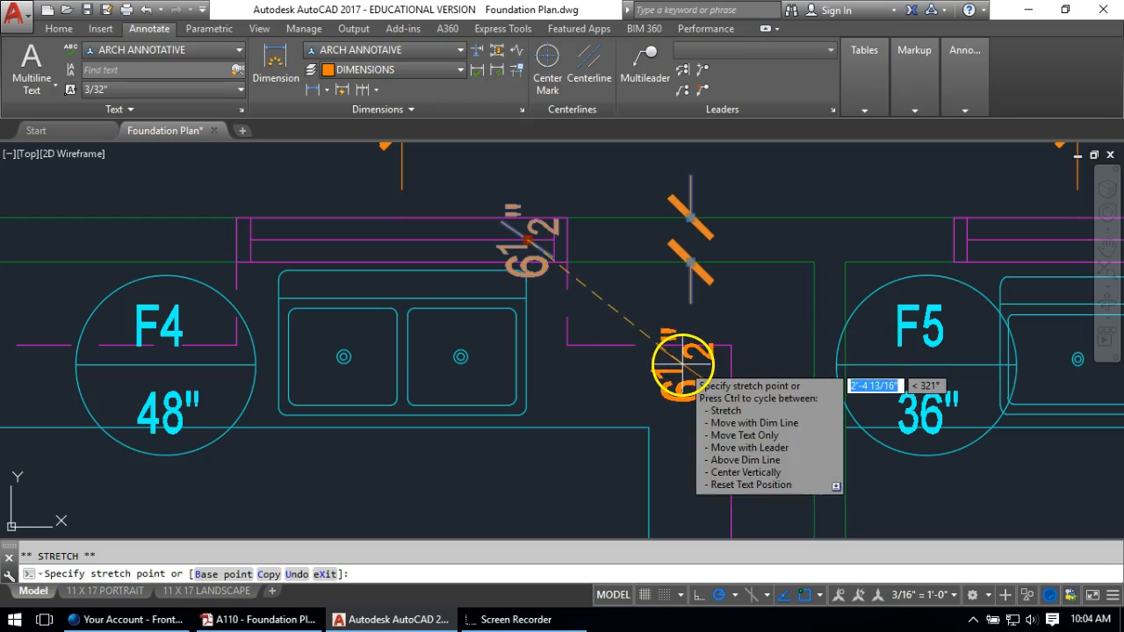
{"action": "left_click", "coordinate": [682, 379]}
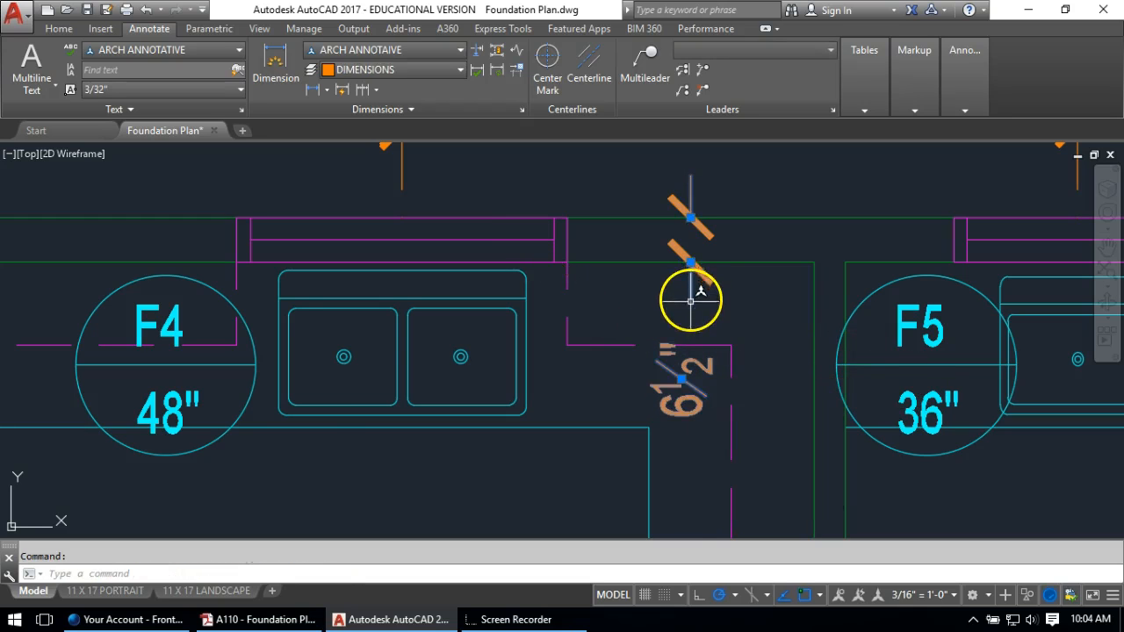
{"action": "key", "text": "Escape"}
{"action": "scroll", "coordinate": [691, 332], "scroll_direction": "up", "scroll_amount": 2}
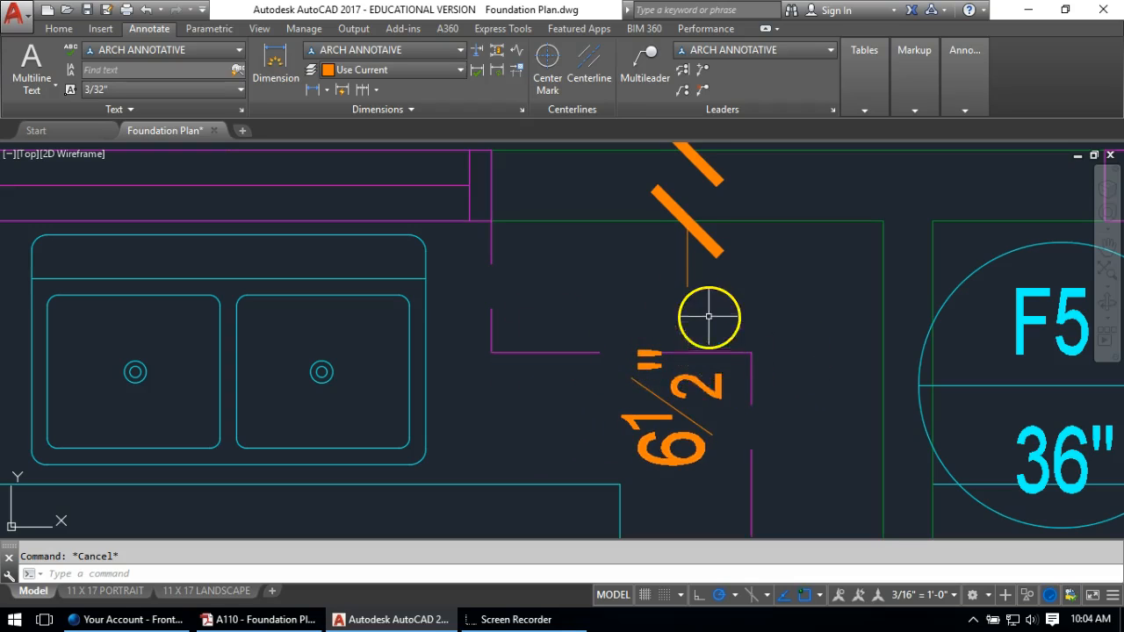
Draw a line from the extension line's end down to the 6½" text
{"action": "type", "text": "l"}
{"action": "key", "text": "Return"}
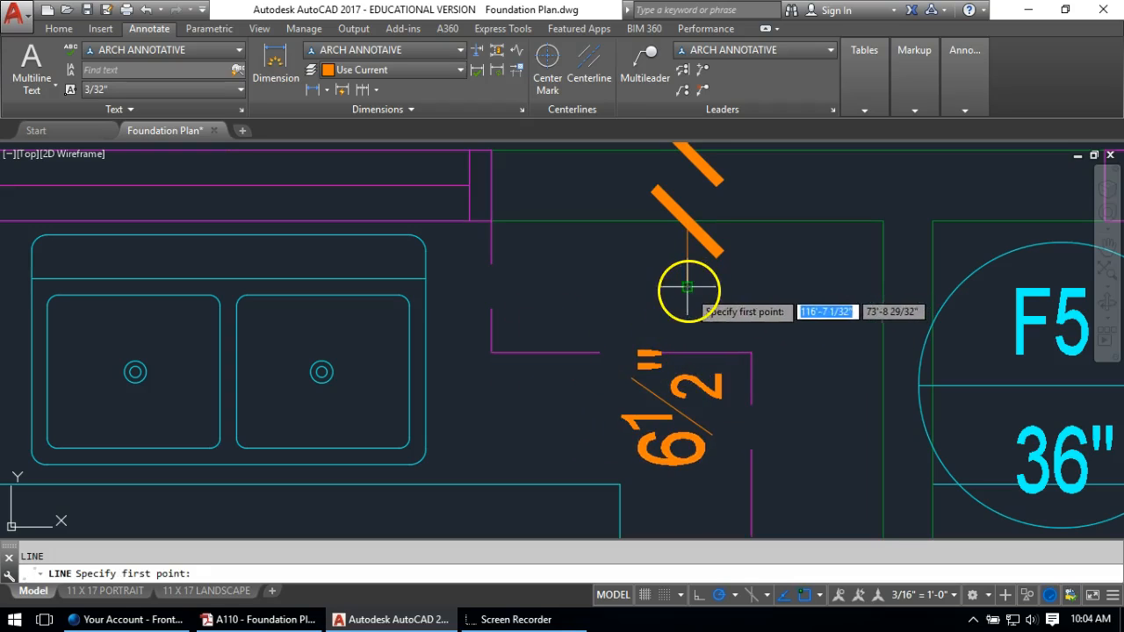
{"action": "left_click", "coordinate": [687, 287]}
{"action": "left_click", "coordinate": [687, 334]}
{"action": "key", "text": "Return"}
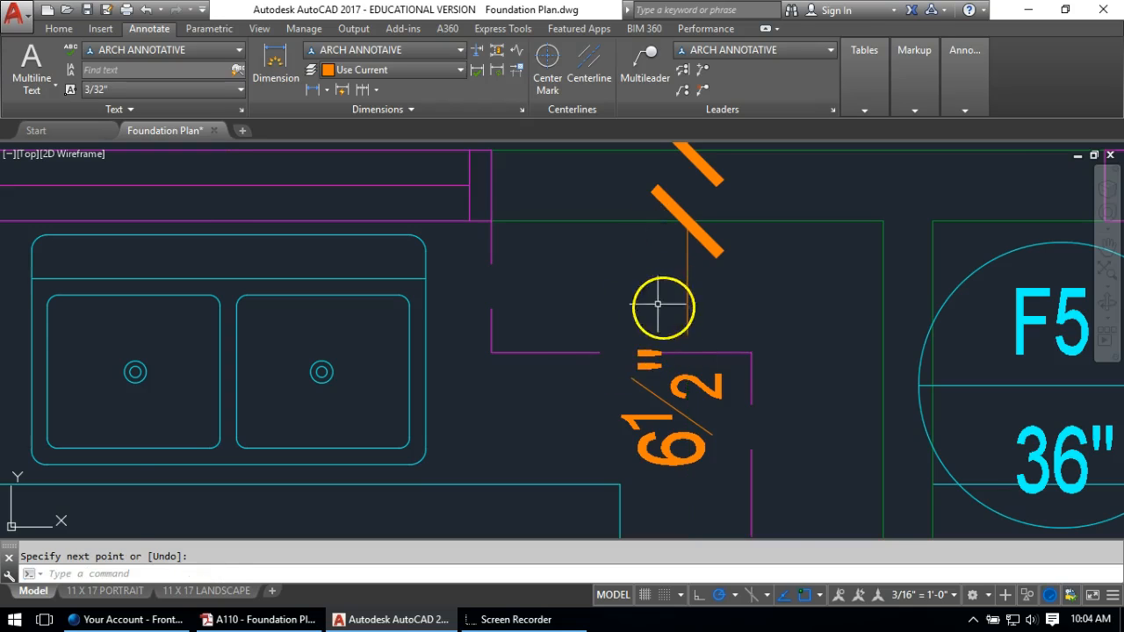
{"action": "scroll", "coordinate": [602, 339], "scroll_direction": "down", "scroll_amount": 5}
{"action": "mouse_move", "coordinate": [446, 339]}
{"action": "middle_mouse_down"}
{"action": "mouse_move", "coordinate": [441, 316]}
{"action": "mouse_move", "coordinate": [627, 267]}
{"action": "middle_mouse_up"}
{"action": "middle_click_drag", "start_coordinate": [497, 268], "coordinate": [650, 260]}
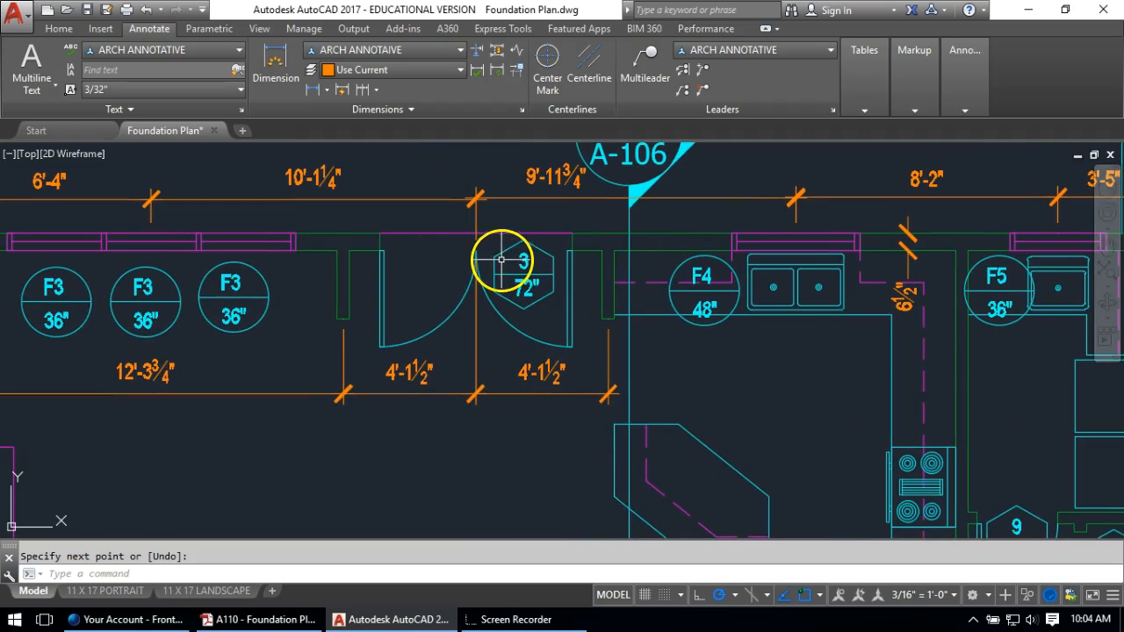
Add a 2'-0" dimension across the stove counter
{"action": "mouse_move", "coordinate": [673, 347]}
{"action": "middle_mouse_down"}
{"action": "mouse_move", "coordinate": [595, 309]}
{"action": "mouse_move", "coordinate": [414, 281]}
{"action": "middle_mouse_up"}
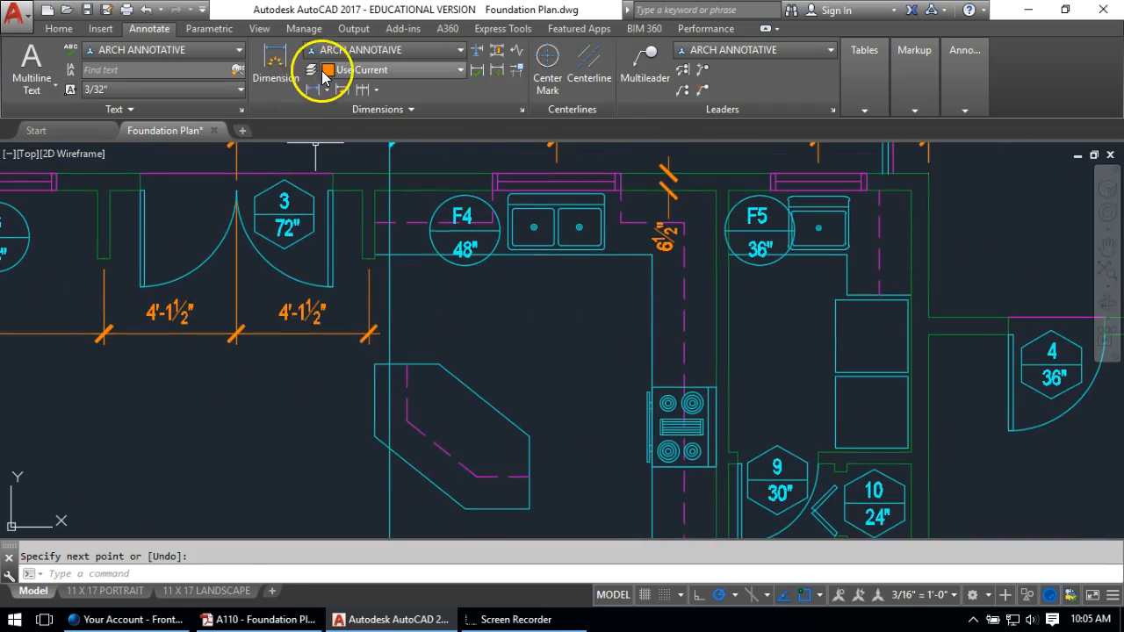
{"action": "left_click", "coordinate": [312, 92]}
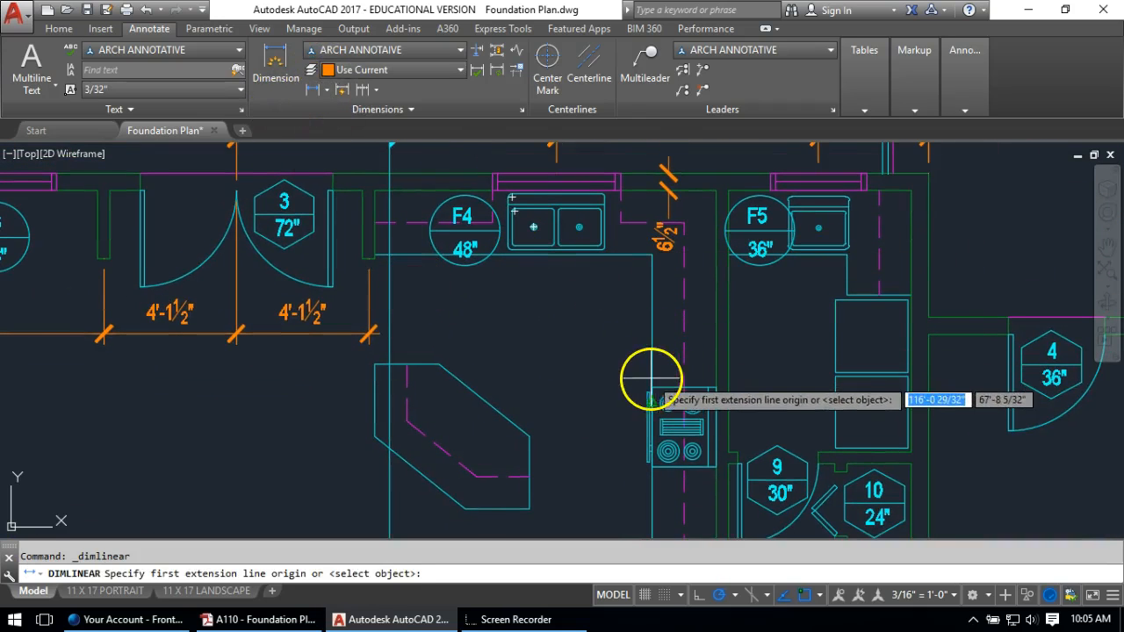
{"action": "left_click", "coordinate": [651, 387]}
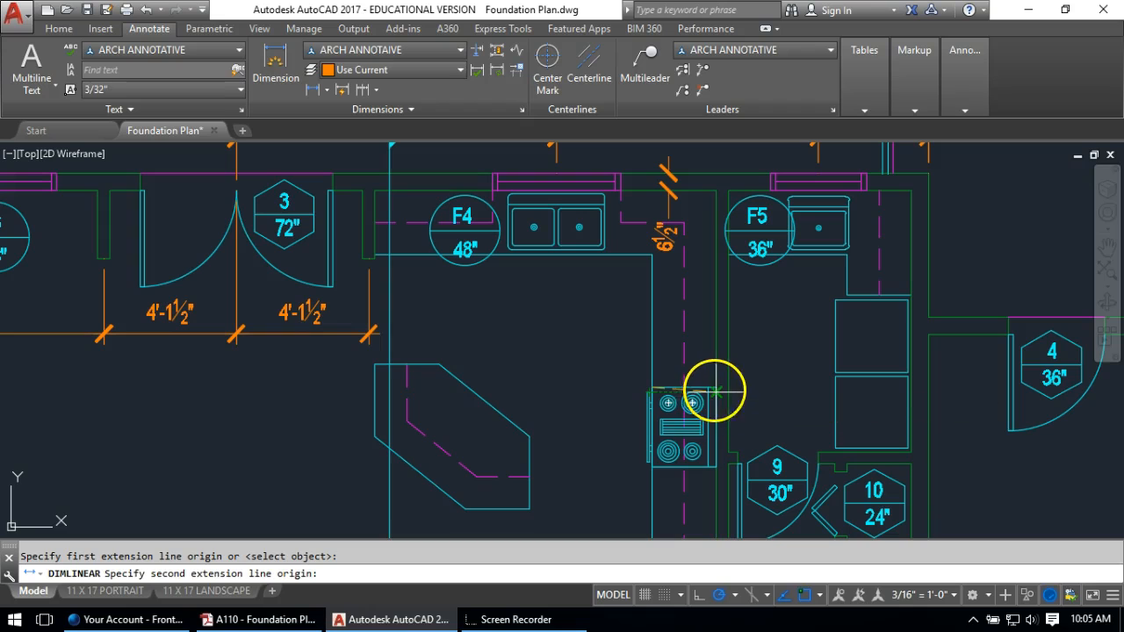
{"action": "left_click", "coordinate": [715, 387]}
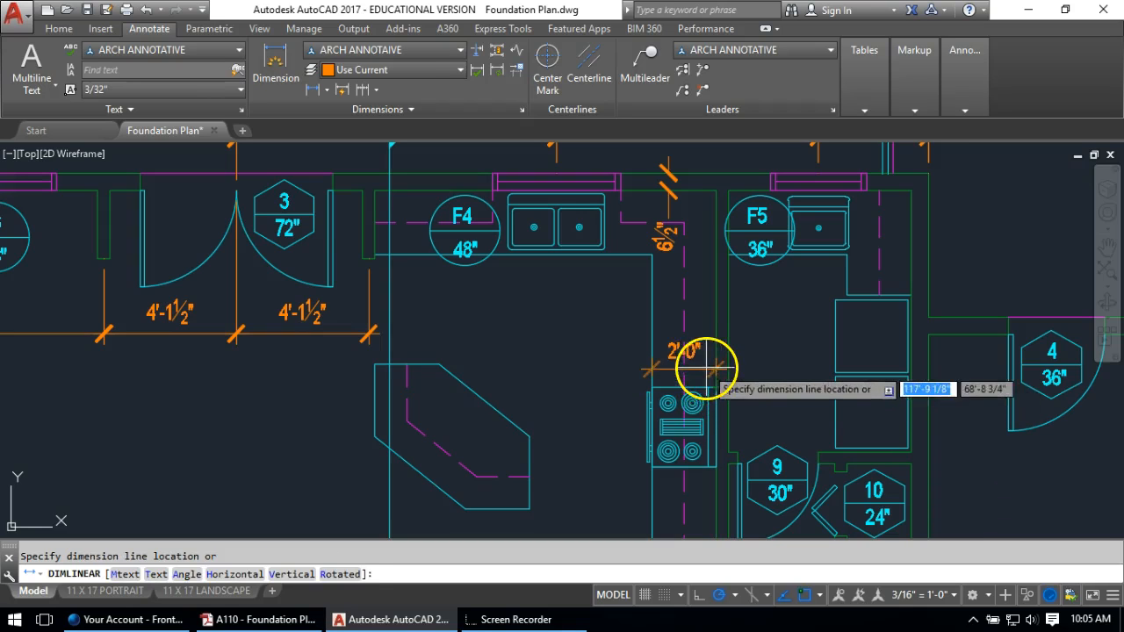
{"action": "left_click", "coordinate": [705, 362]}
Move the 2'-0" dimension up above the stove with MOVE
{"action": "key", "text": "m"}
{"action": "key", "text": "Return"}
{"action": "left_click", "coordinate": [672, 360]}
{"action": "key", "text": "Return"}
{"action": "left_click", "coordinate": [555, 376]}
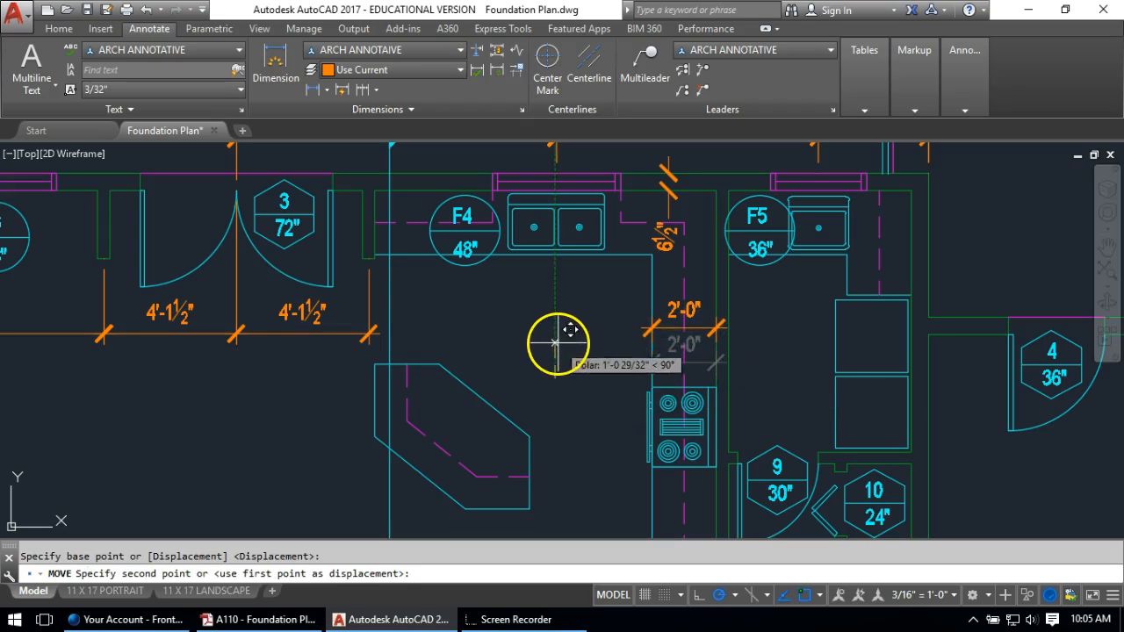
{"action": "left_click", "coordinate": [558, 340]}
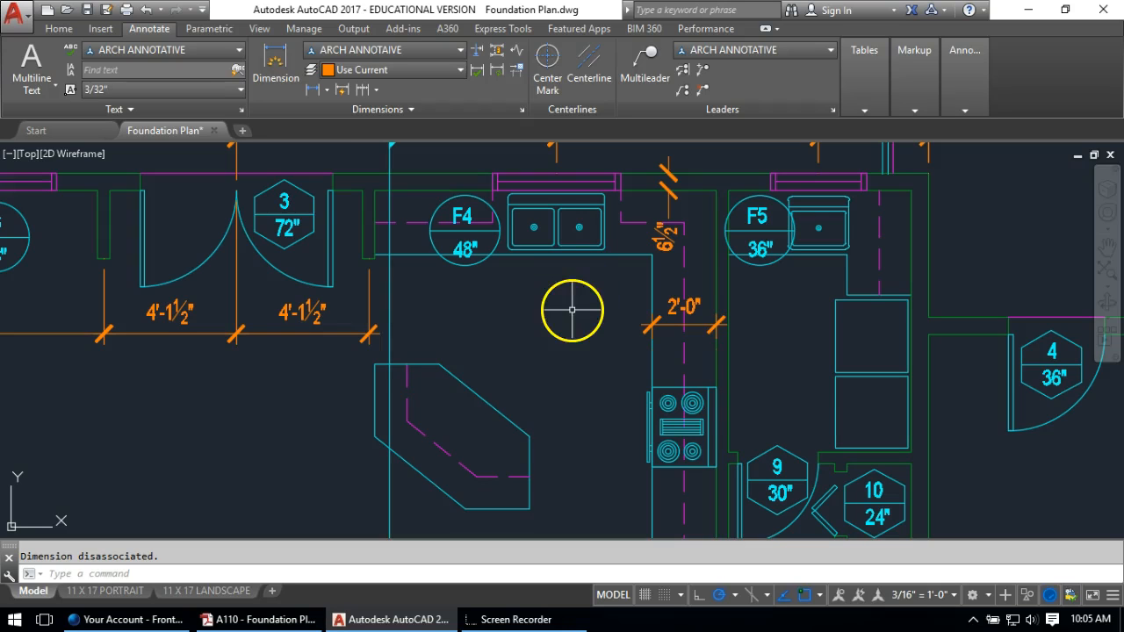
{"action": "scroll", "coordinate": [531, 352], "scroll_direction": "down", "scroll_amount": 5}
{"action": "scroll", "coordinate": [580, 329], "scroll_direction": "up", "scroll_amount": 5}
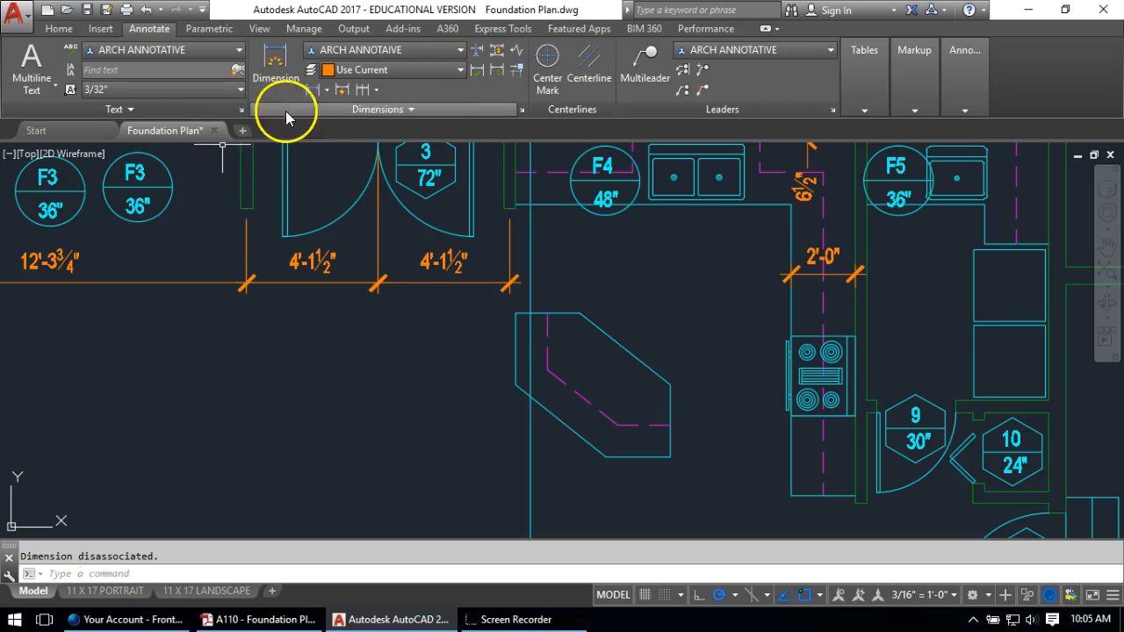
Dimension the island's top as 2'-0" and its left side as 2'-3"
{"action": "left_click", "coordinate": [313, 92]}
{"action": "left_click", "coordinate": [515, 314]}
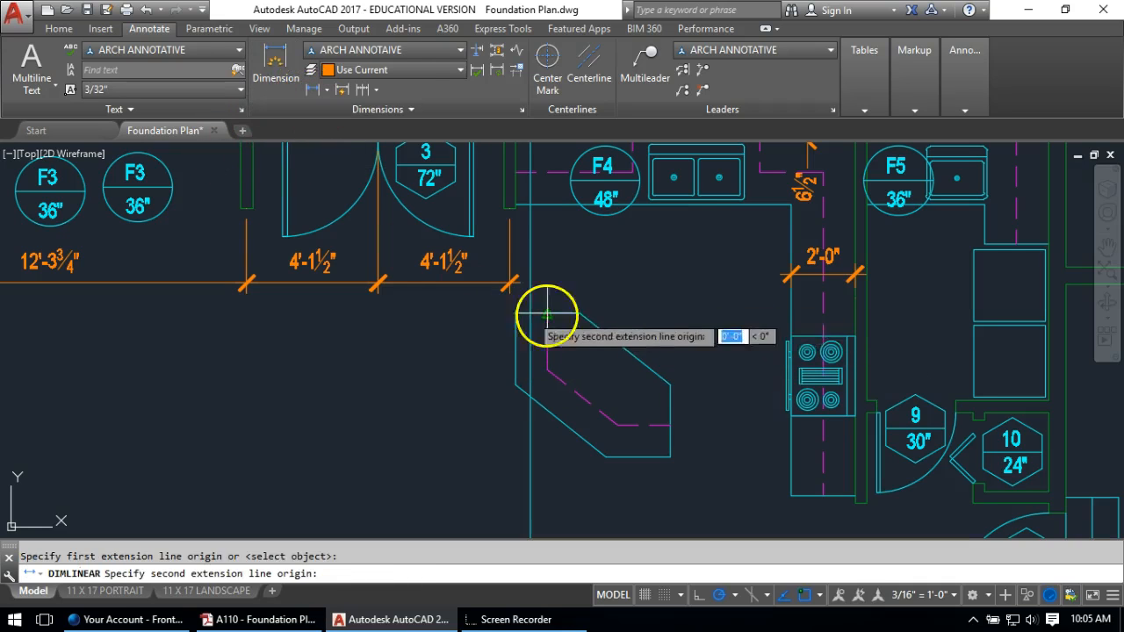
{"action": "left_click", "coordinate": [580, 307]}
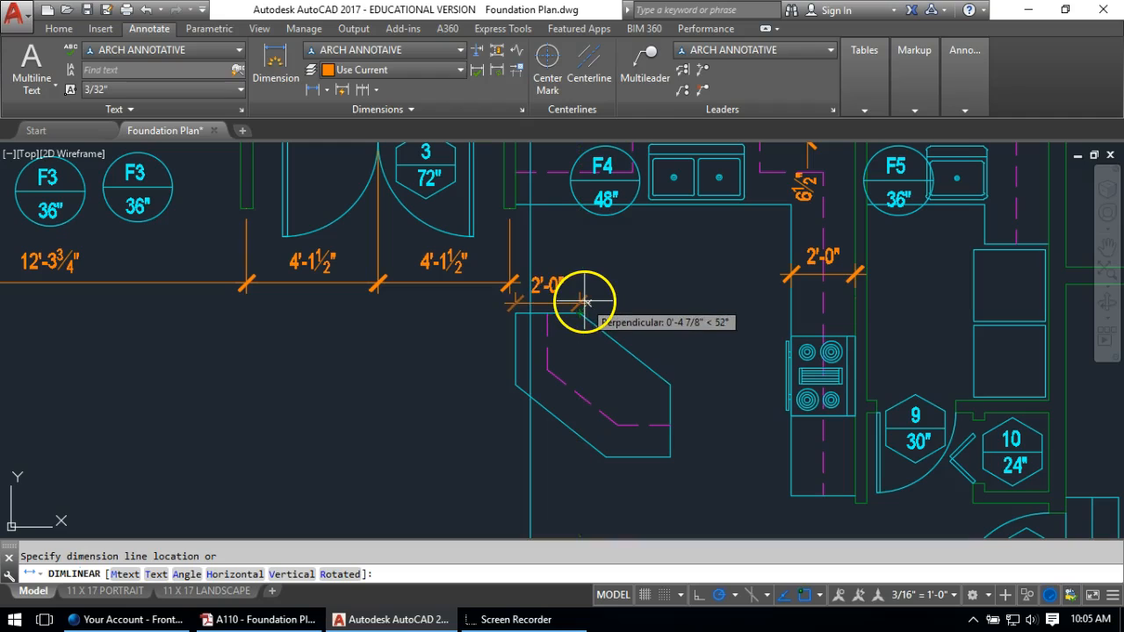
{"action": "left_click", "coordinate": [594, 292]}
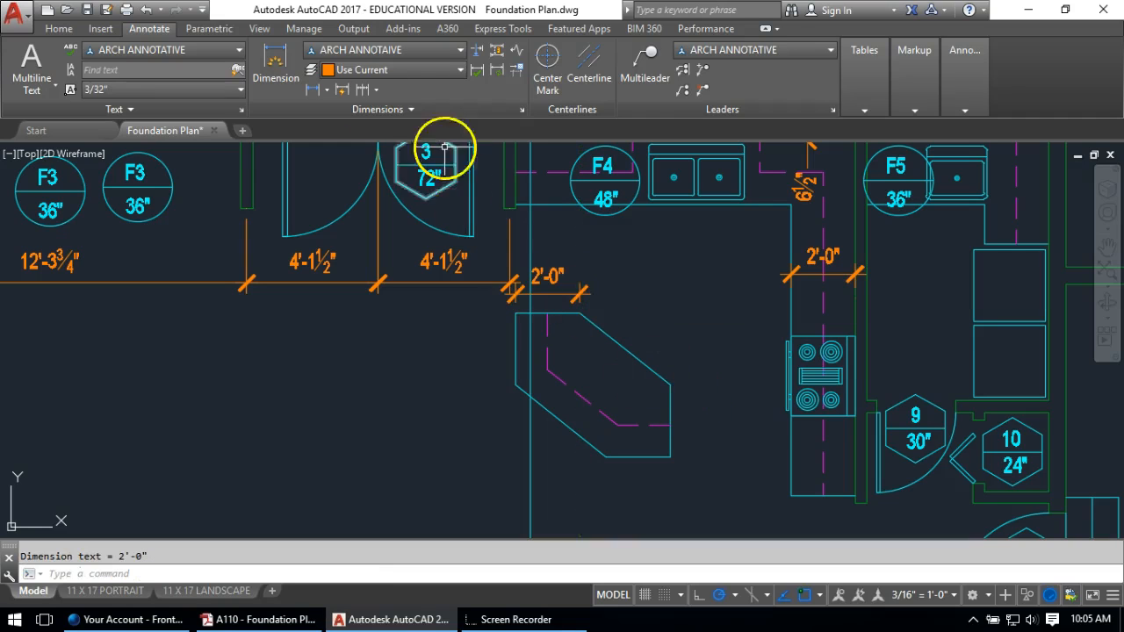
{"action": "left_click", "coordinate": [313, 89]}
{"action": "left_click", "coordinate": [516, 314]}
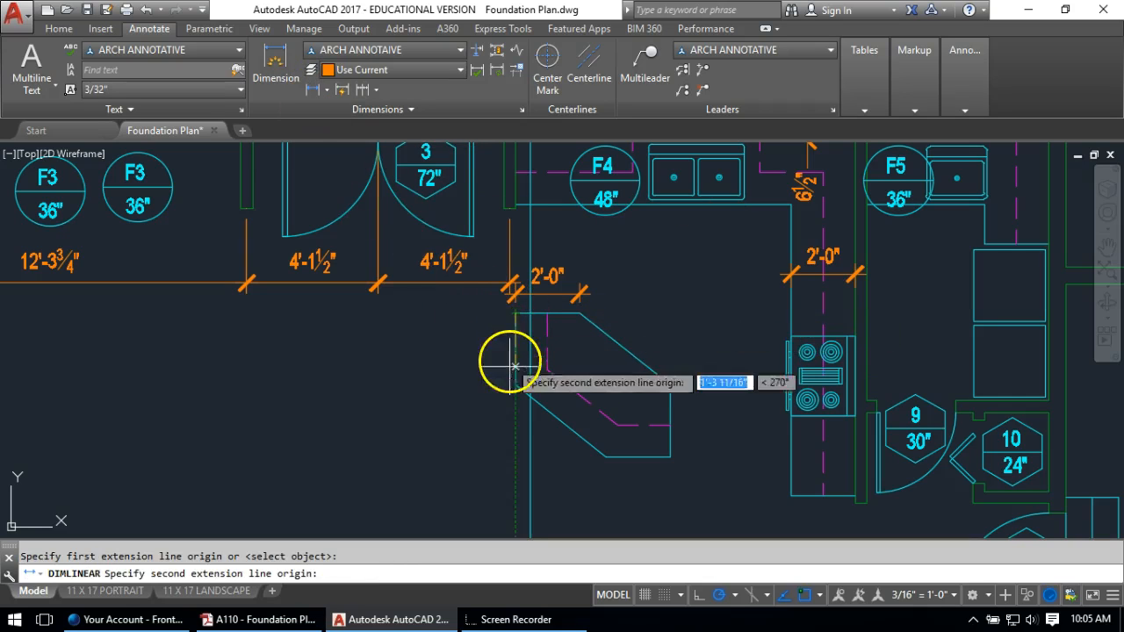
{"action": "left_click", "coordinate": [516, 383]}
{"action": "left_click", "coordinate": [486, 384]}
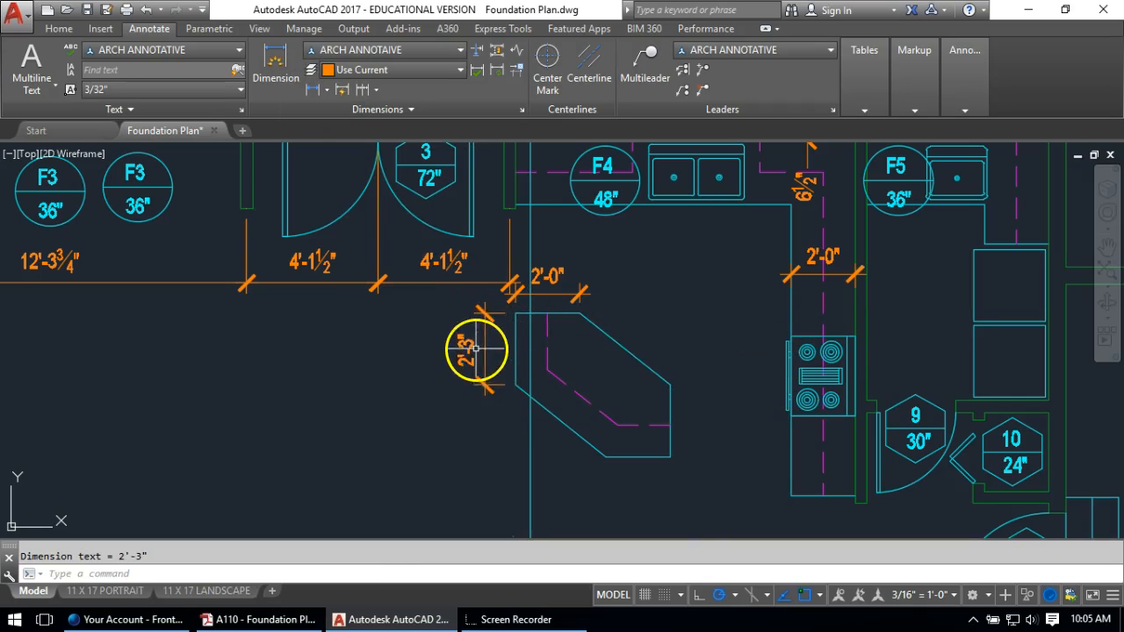
Dimension the island's bottom with 2'-10" and 2'-0" spans
{"action": "left_click", "coordinate": [317, 90]}
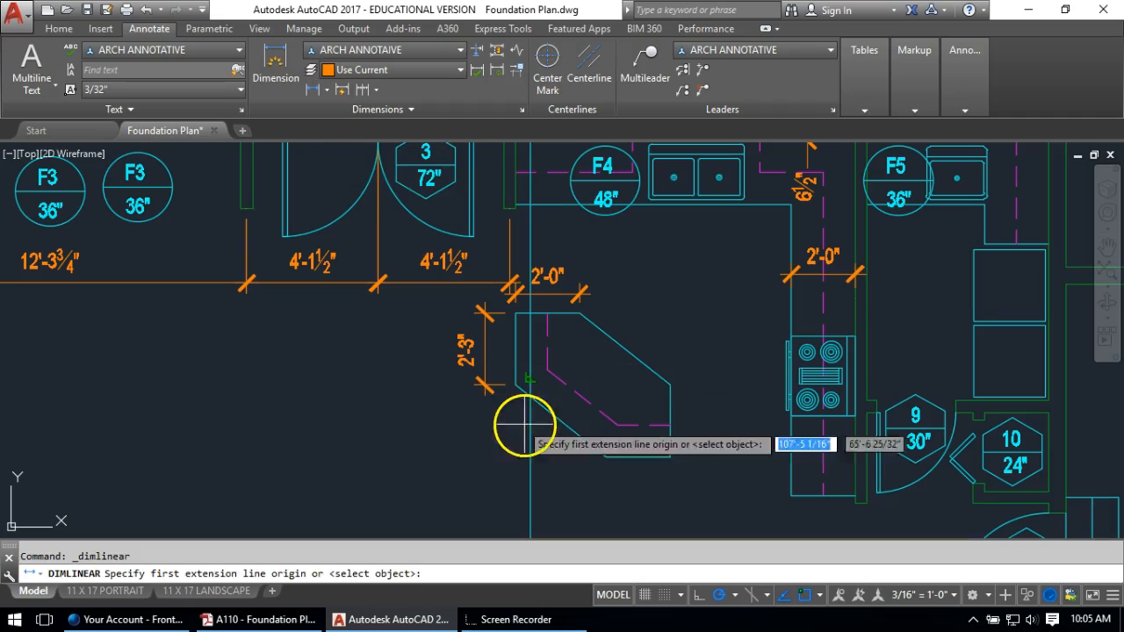
{"action": "left_click", "coordinate": [515, 385]}
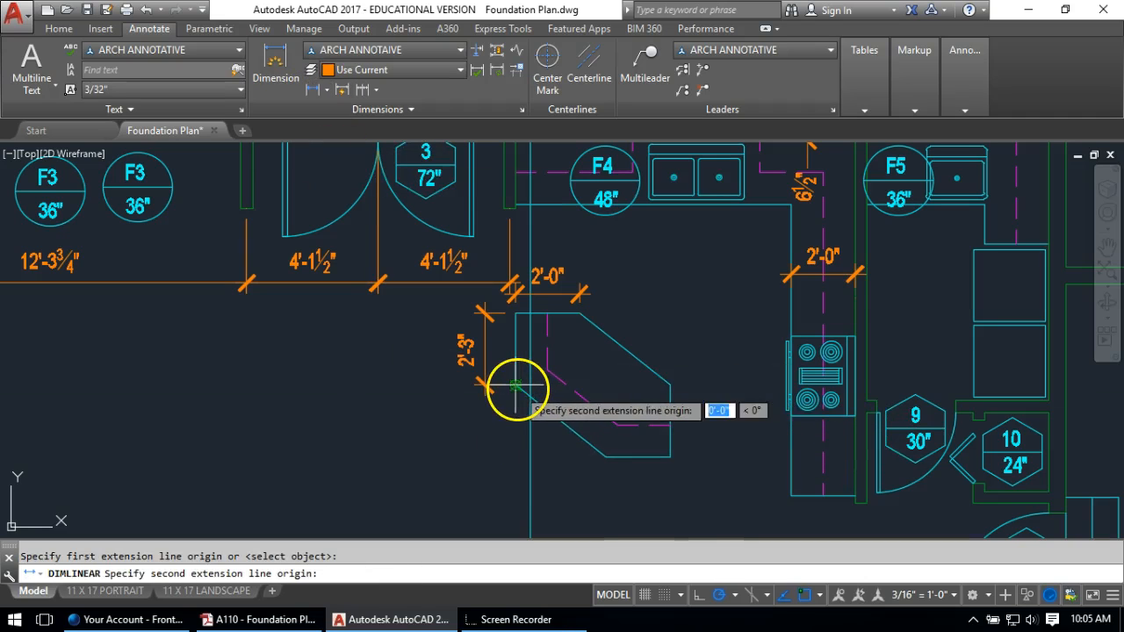
{"action": "left_click", "coordinate": [606, 456]}
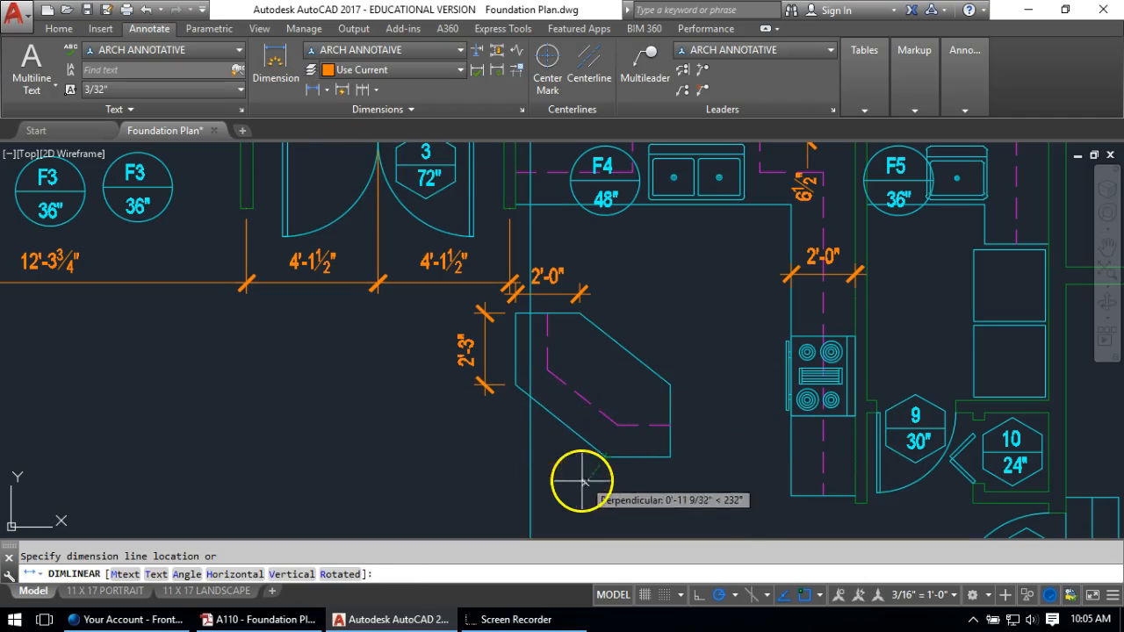
{"action": "left_click", "coordinate": [571, 499]}
{"action": "mouse_move", "coordinate": [598, 413]}
{"action": "middle_mouse_down"}
{"action": "mouse_move", "coordinate": [610, 360]}
{"action": "mouse_move", "coordinate": [545, 341]}
{"action": "middle_mouse_up"}
{"action": "left_click", "coordinate": [316, 90]}
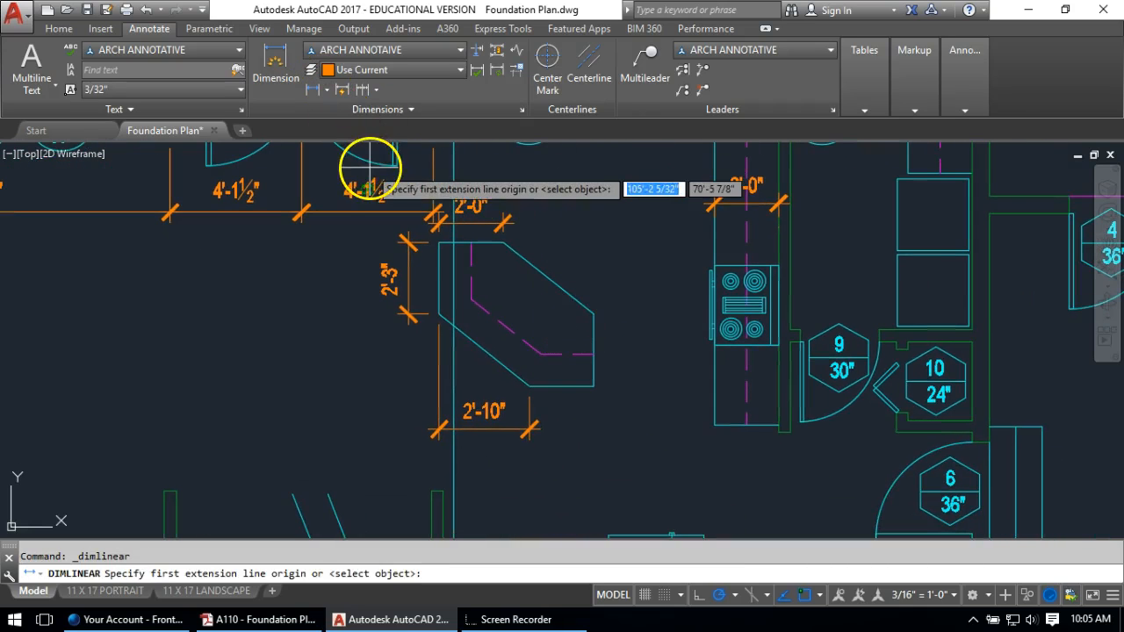
{"action": "left_click", "coordinate": [528, 385]}
{"action": "left_click", "coordinate": [593, 387]}
{"action": "left_click", "coordinate": [498, 429]}
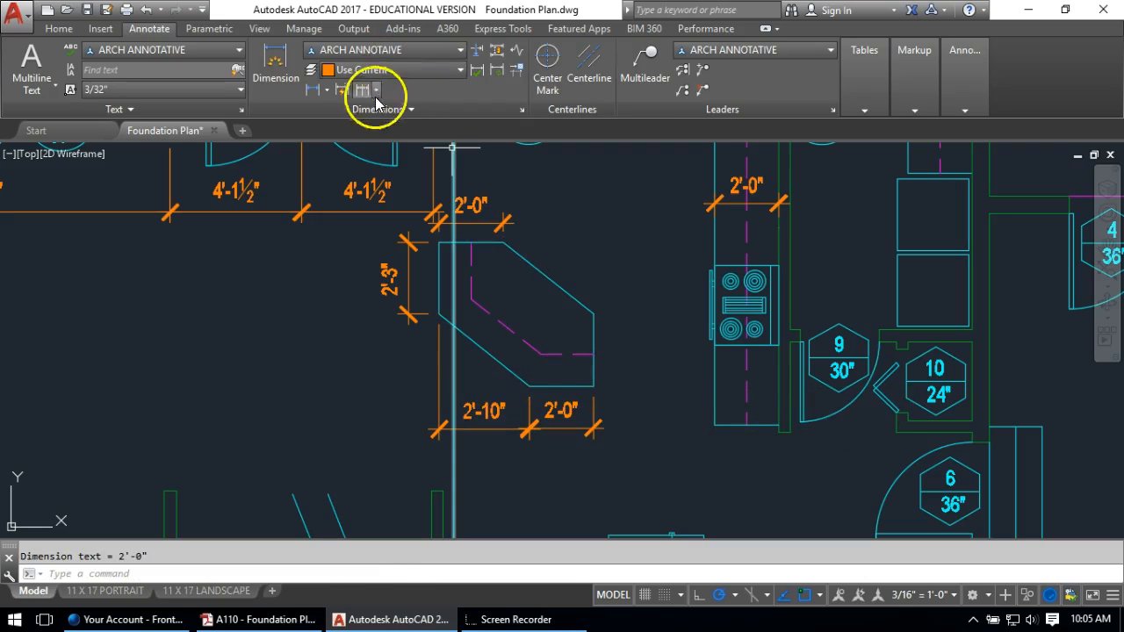
Dimension the island's right side as 2'-3"
{"action": "left_click", "coordinate": [313, 89]}
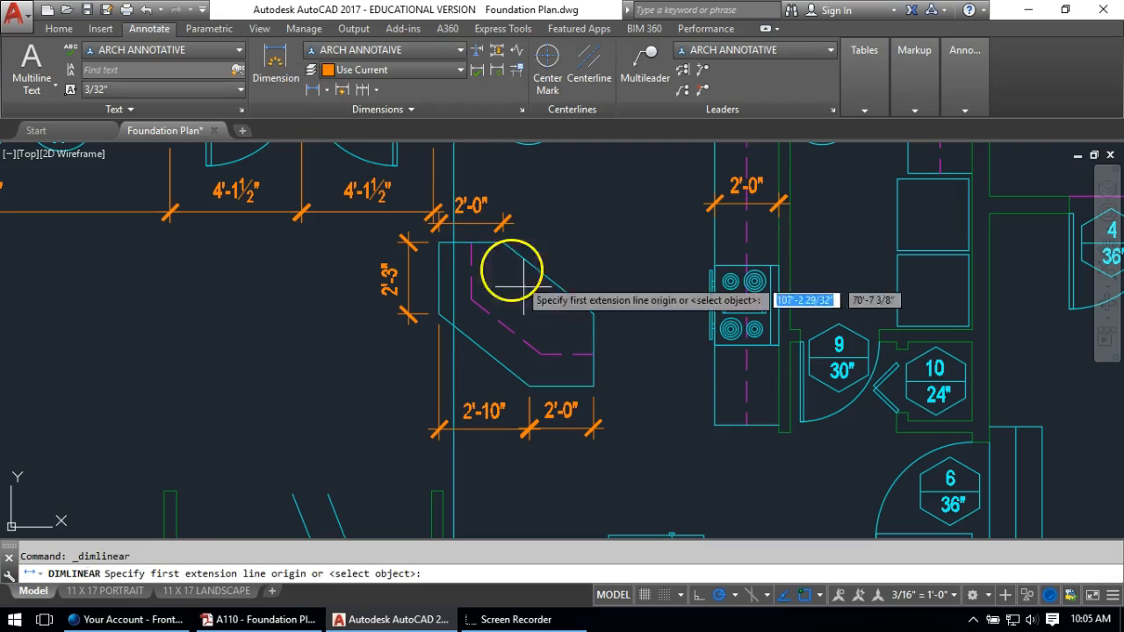
{"action": "left_click", "coordinate": [594, 387]}
{"action": "left_click", "coordinate": [594, 311]}
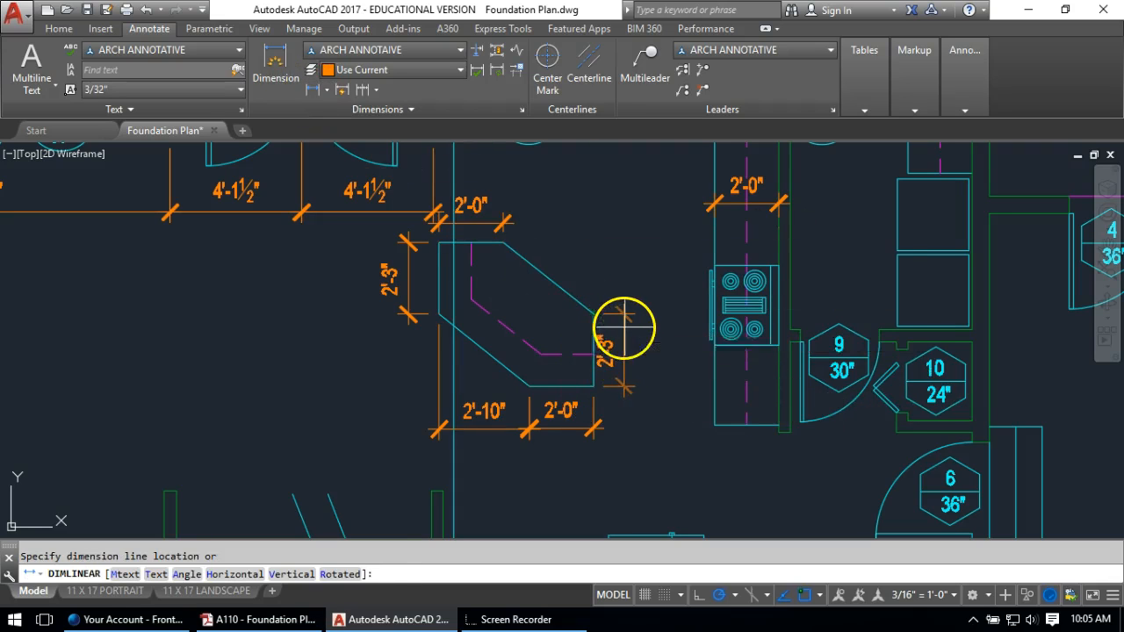
{"action": "left_click", "coordinate": [630, 324]}
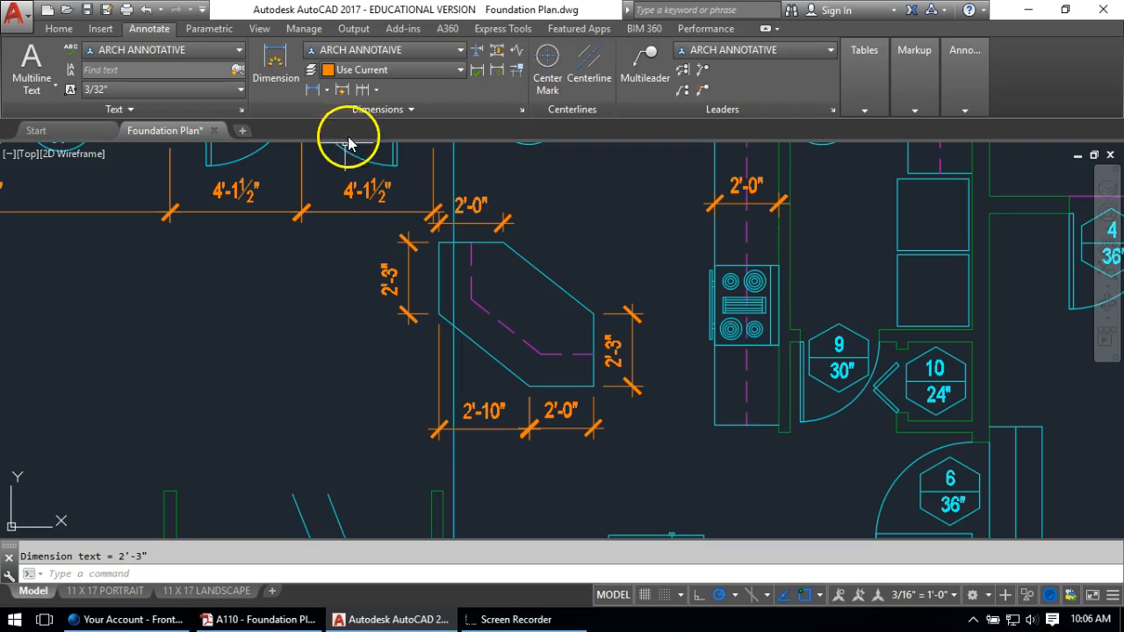
Begin an Angular dimension, picking the island's diagonal edge and then its top edge
{"action": "middle_click_drag", "start_coordinate": [585, 222], "coordinate": [554, 283]}
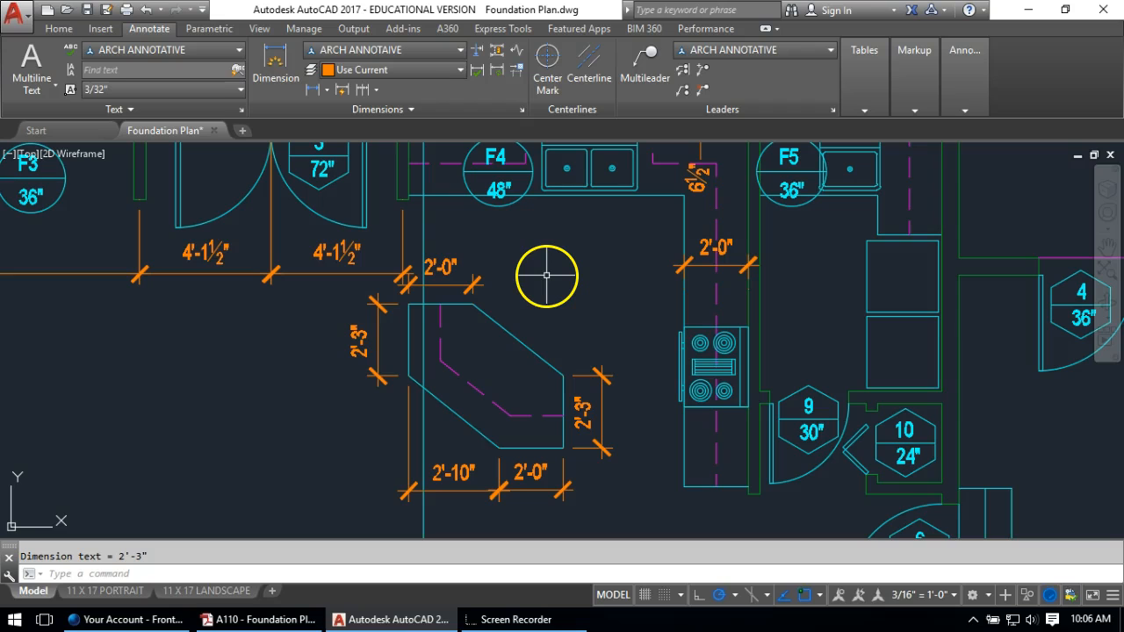
{"action": "left_click", "coordinate": [326, 90]}
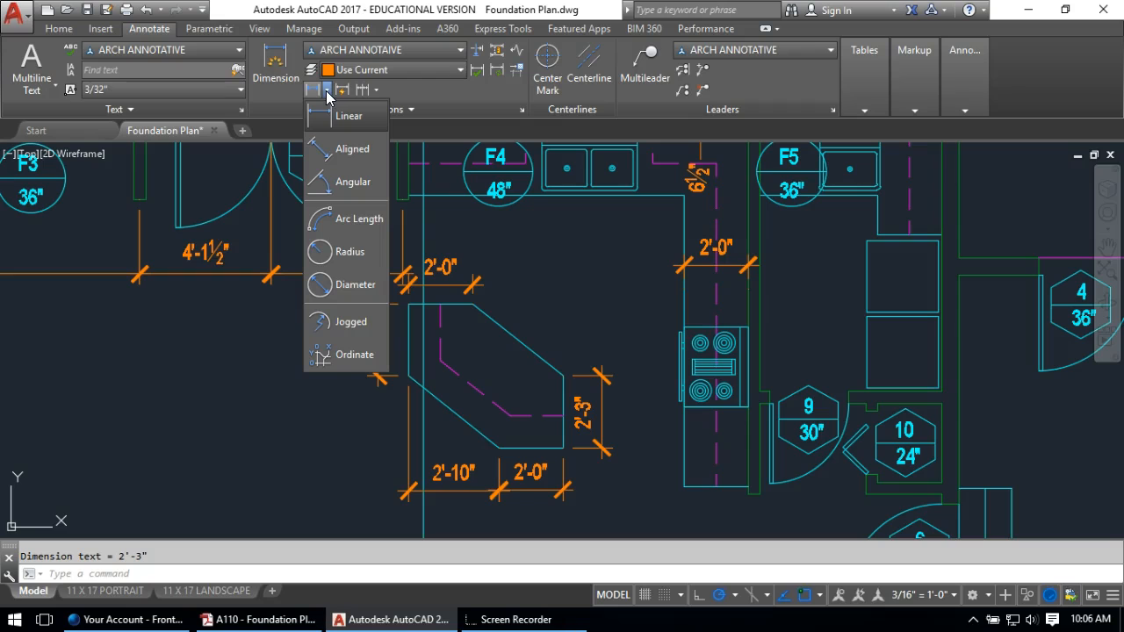
{"action": "left_click", "coordinate": [334, 185]}
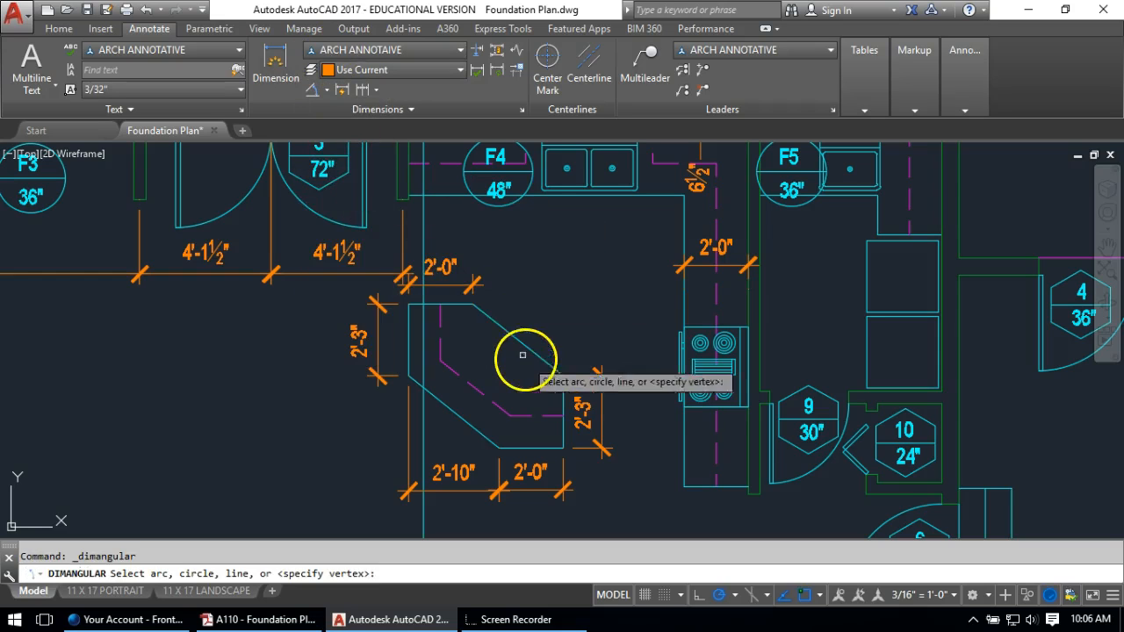
{"action": "left_click", "coordinate": [500, 327]}
{"action": "left_click", "coordinate": [447, 307]}
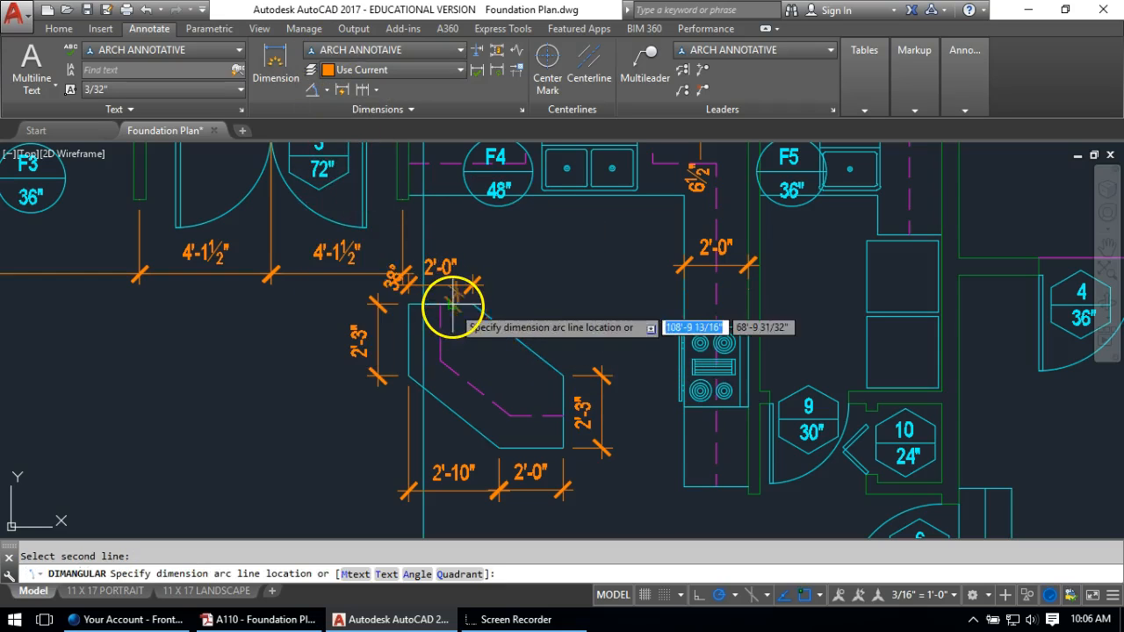
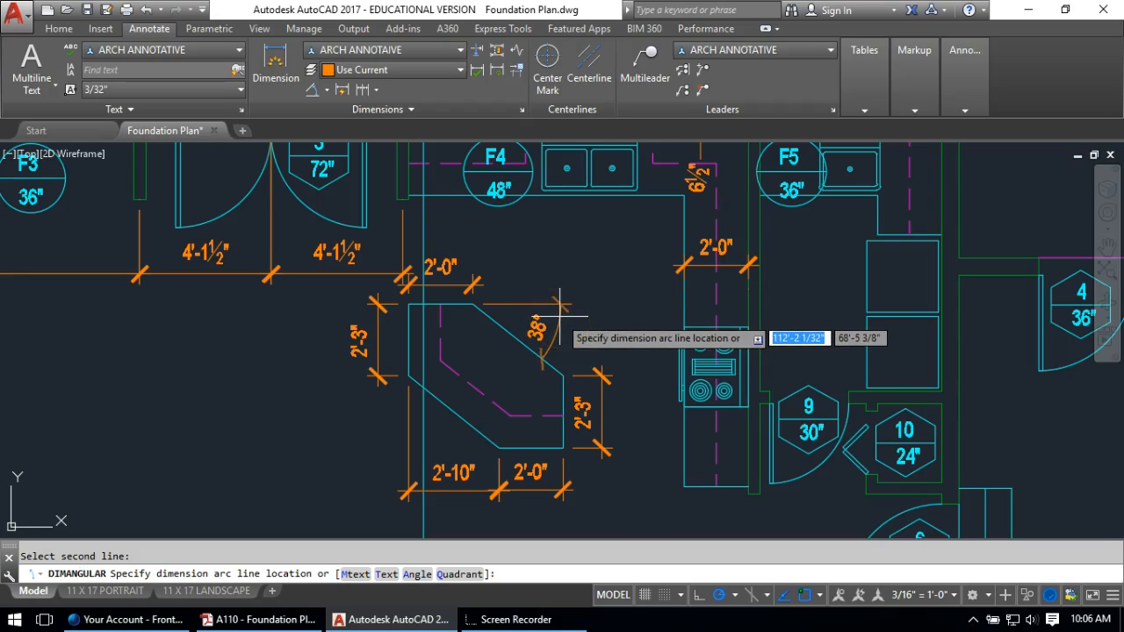
Place the arc of the 38° angle dimension at the island's angled corner, then zoom to check it
{"action": "left_click", "coordinate": [560, 305]}
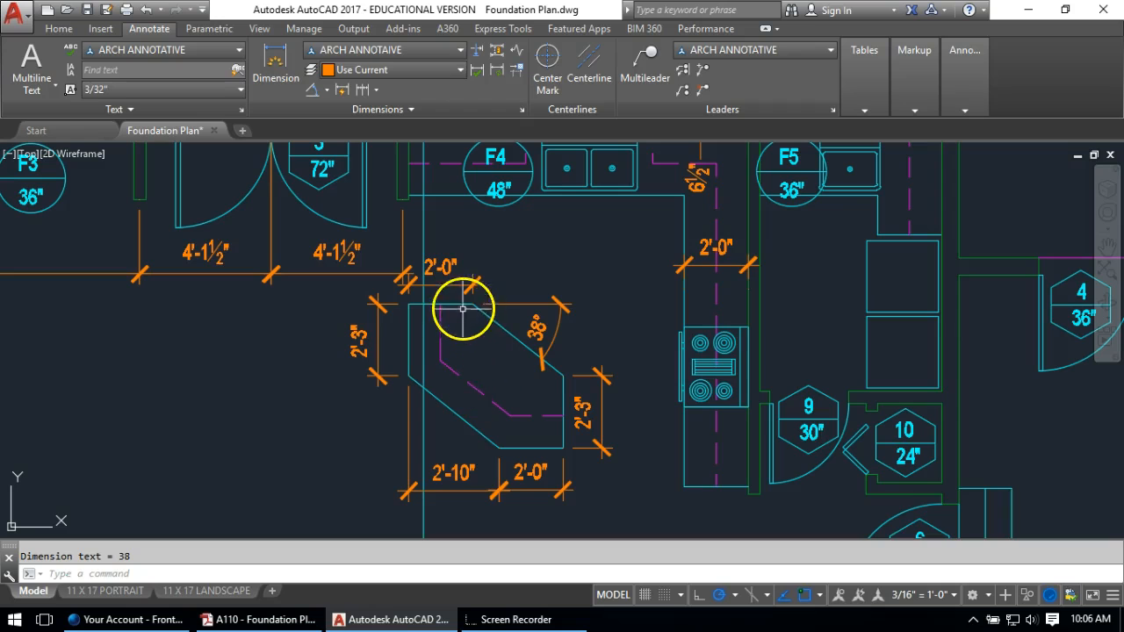
{"action": "scroll", "coordinate": [510, 324], "scroll_direction": "up", "scroll_amount": 5}
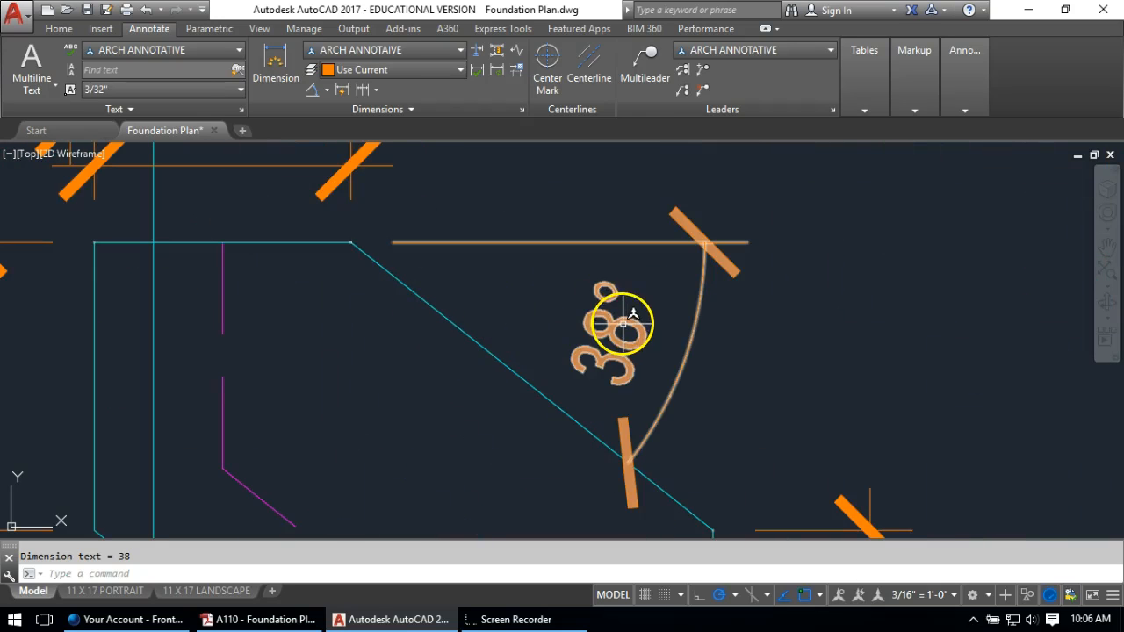
{"action": "scroll", "coordinate": [594, 293], "scroll_direction": "down", "scroll_amount": 5}
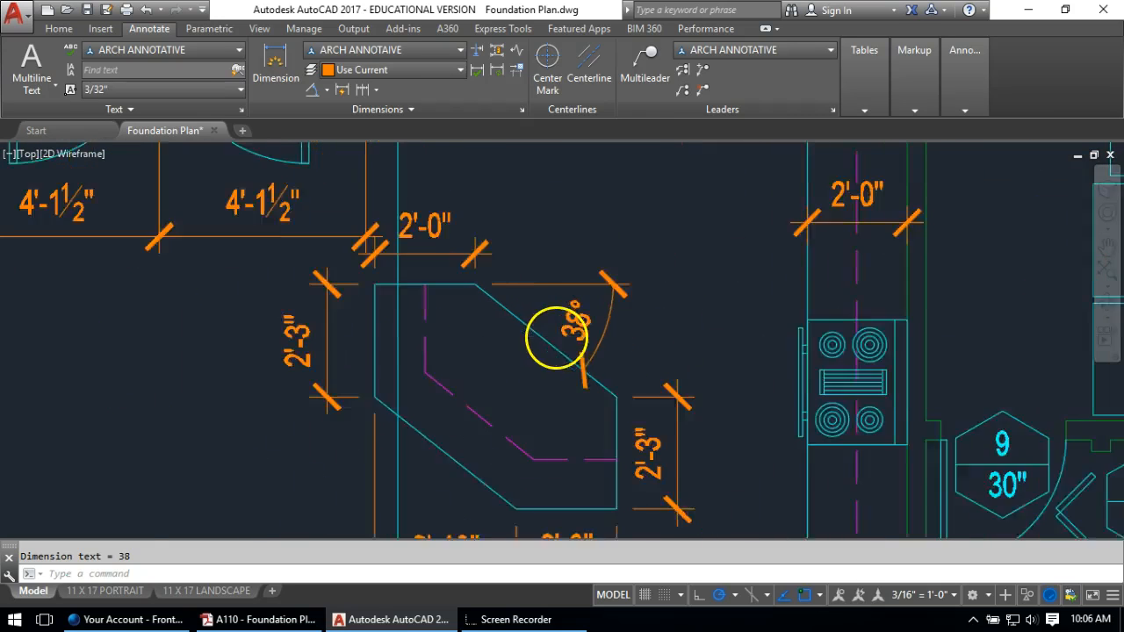
{"action": "scroll", "coordinate": [496, 298], "scroll_direction": "up", "scroll_amount": 2}
Draw a line from the island's top corner and rotate it 45° about that corner
{"action": "type", "text": "l"}
{"action": "key", "text": "Return"}
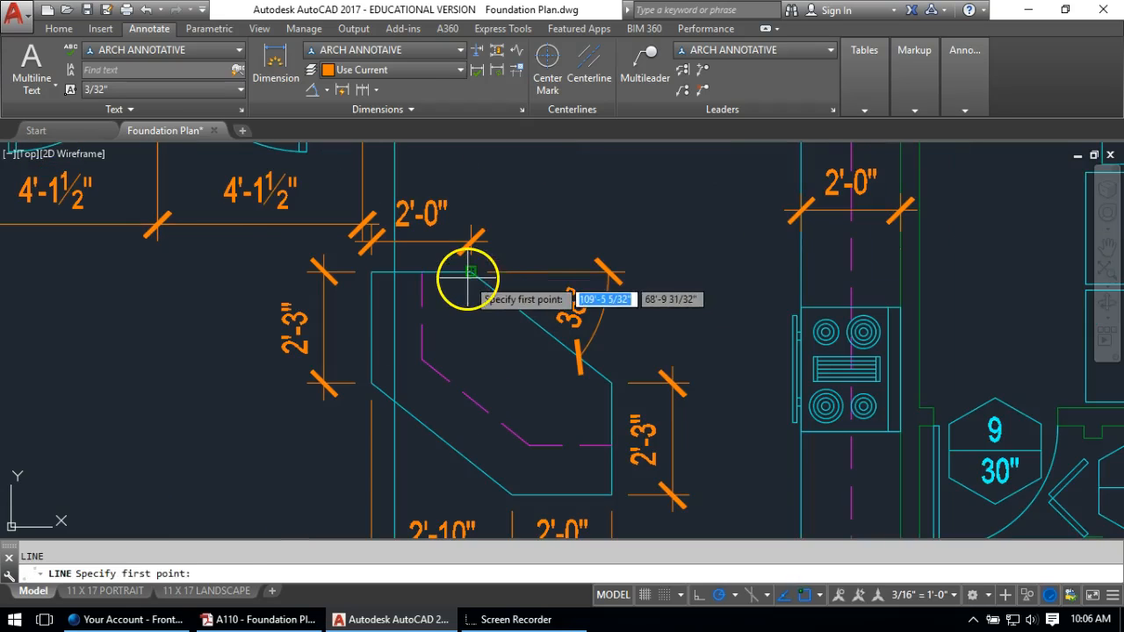
{"action": "left_click", "coordinate": [471, 273]}
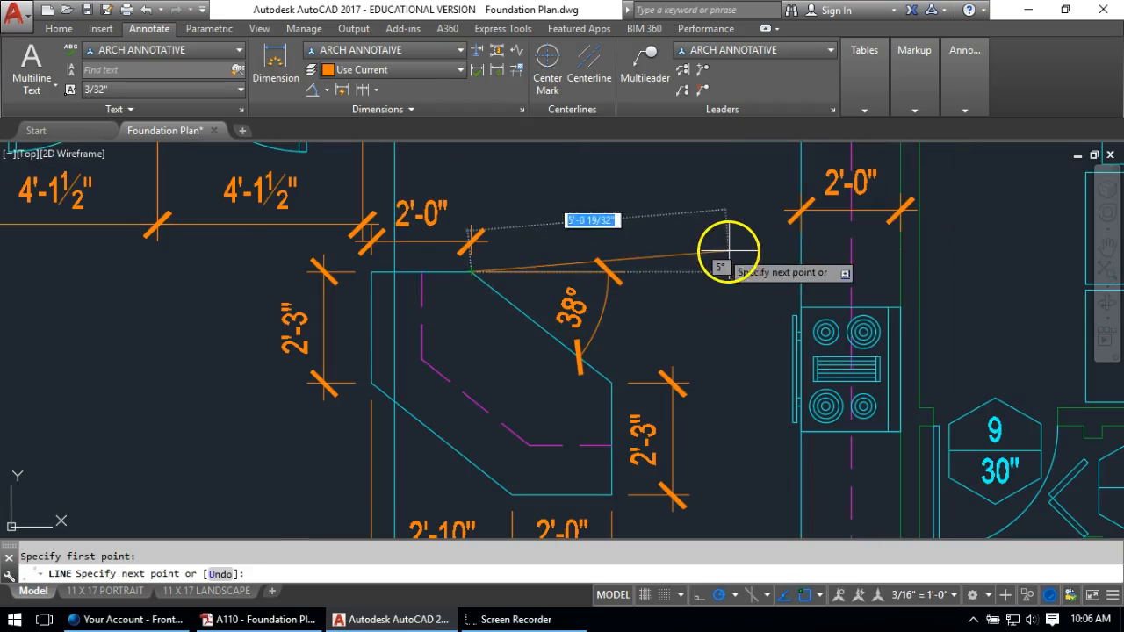
{"action": "type", "text": "ro"}
{"action": "key", "text": "Return"}
{"action": "left_click", "coordinate": [677, 272]}
{"action": "key", "text": "Return"}
{"action": "left_click", "coordinate": [472, 273]}
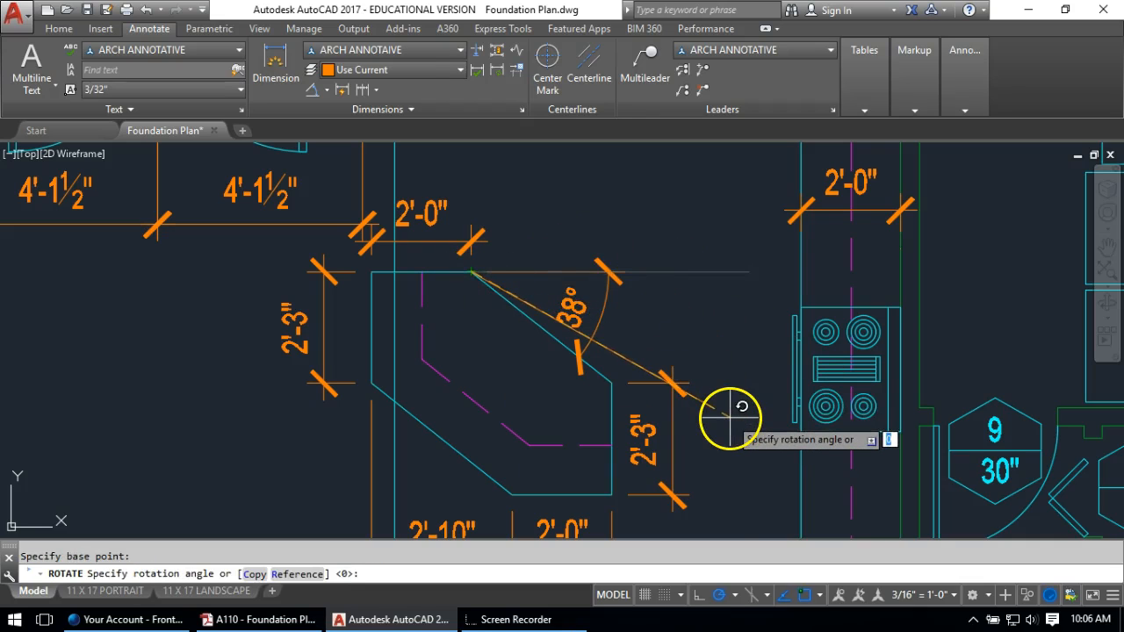
{"action": "type", "text": "45"}
{"action": "key", "text": "Return"}
Mirror the 45° line across a horizontal axis through the top corner, keeping the original
{"action": "type", "text": "mi"}
{"action": "key", "text": "Return"}
{"action": "left_click", "coordinate": [530, 216]}
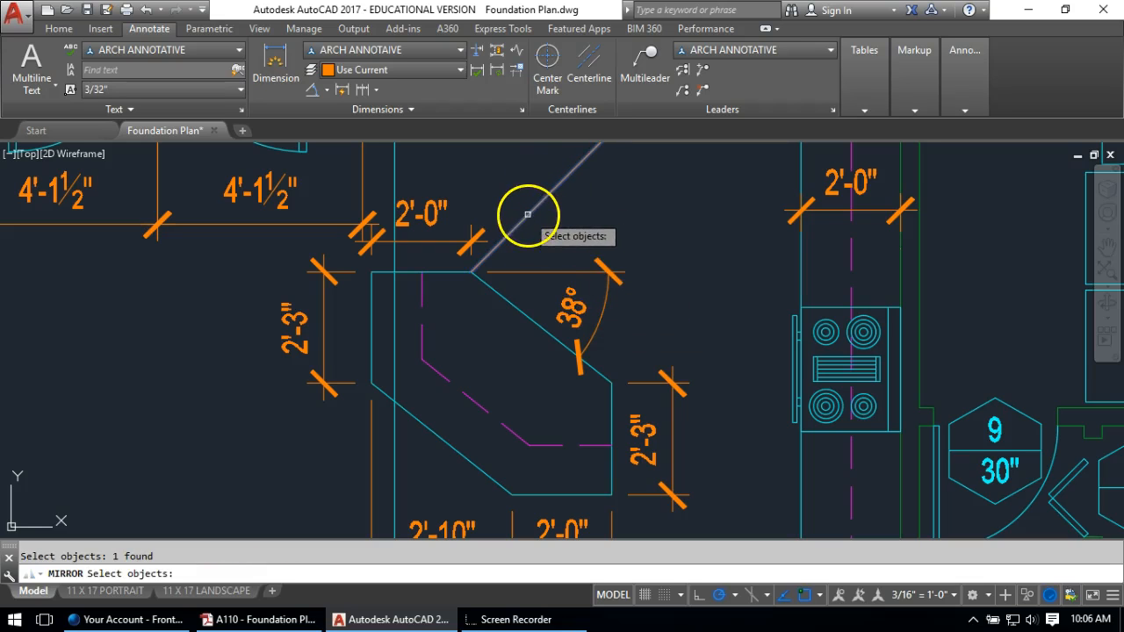
{"action": "key", "text": "Return"}
{"action": "left_click", "coordinate": [470, 274]}
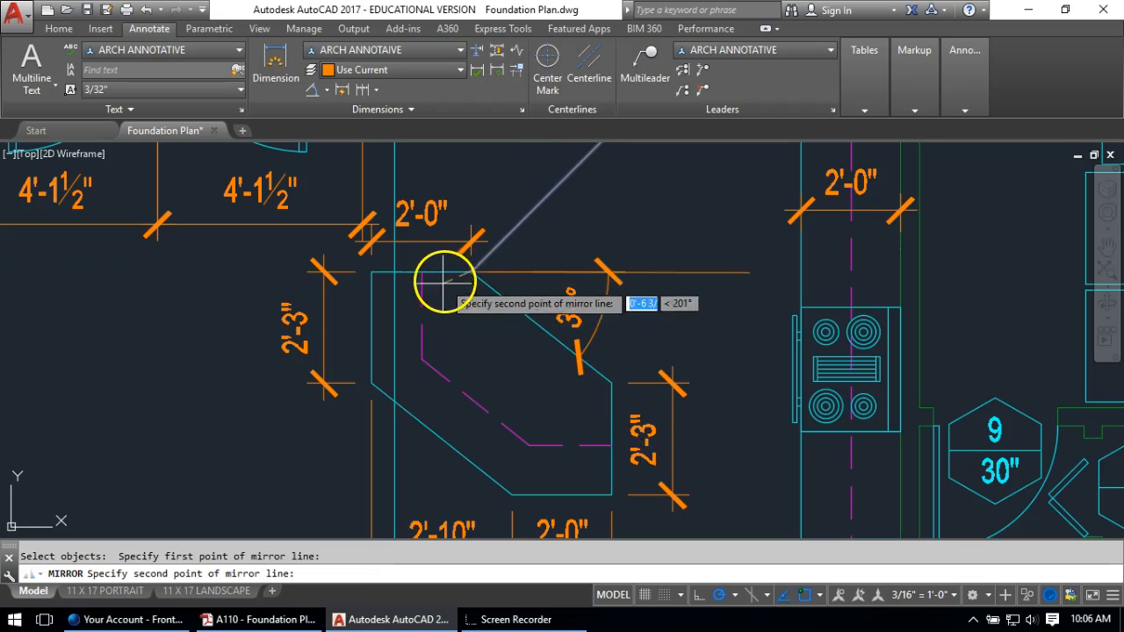
{"action": "left_click", "coordinate": [211, 272]}
{"action": "key", "text": "Return"}
{"action": "key", "text": "Escape"}
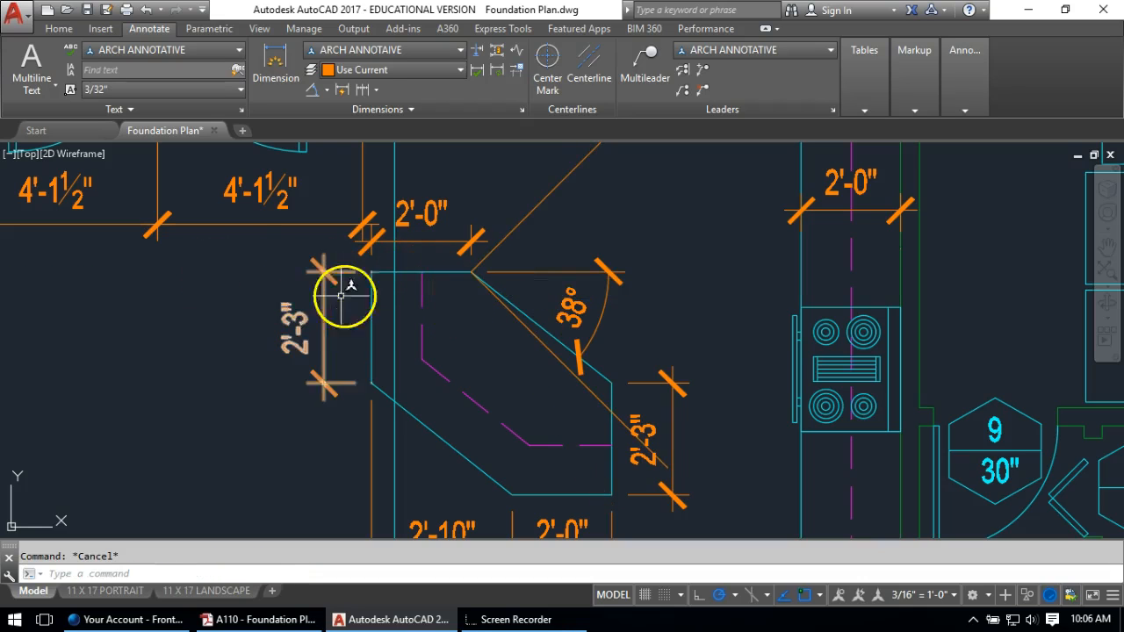
Give the mirrored line the island edge's properties and erase the old 38° diagonal
{"action": "type", "text": "MA"}
{"action": "key", "text": "Return"}
{"action": "left_click", "coordinate": [524, 322]}
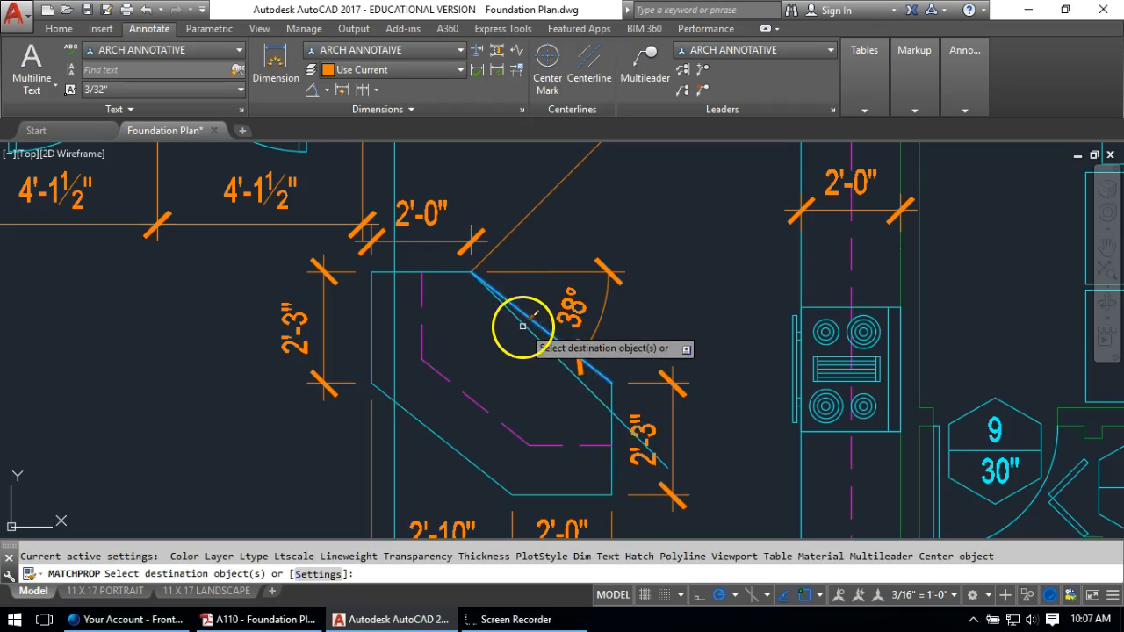
{"action": "left_click", "coordinate": [524, 326]}
{"action": "key", "text": "Return"}
{"action": "left_click", "coordinate": [541, 328]}
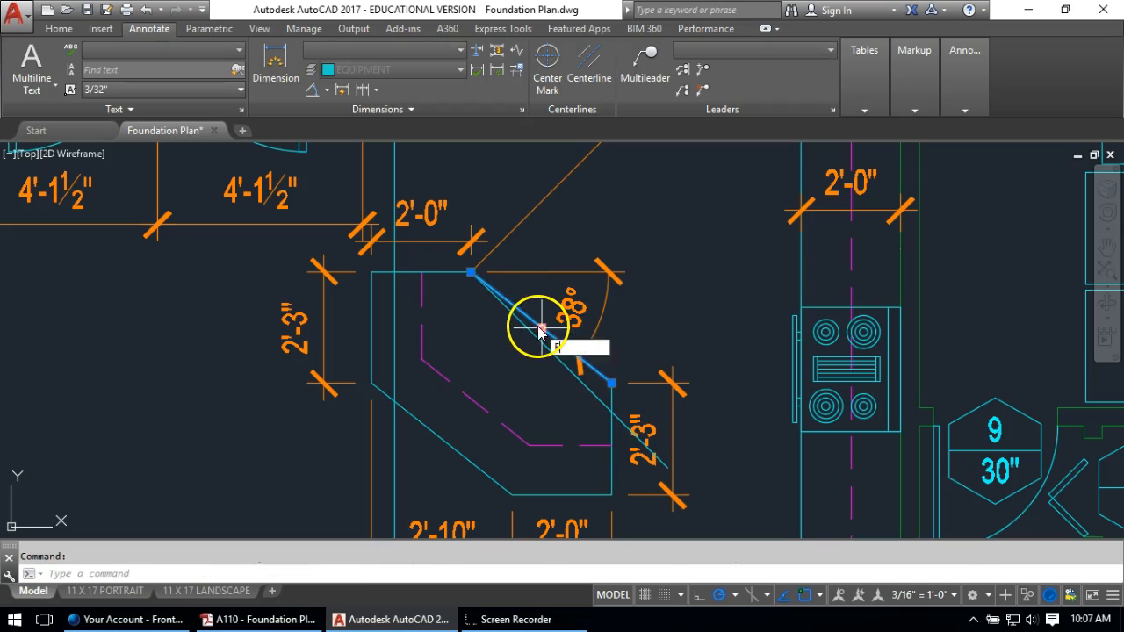
{"action": "key", "text": "Delete"}
{"action": "middle_click_drag", "start_coordinate": [583, 394], "coordinate": [490, 277]}
Move the lower-right corner lines up to meet the new 45° edge
{"action": "type", "text": "m"}
{"action": "key", "text": "Return"}
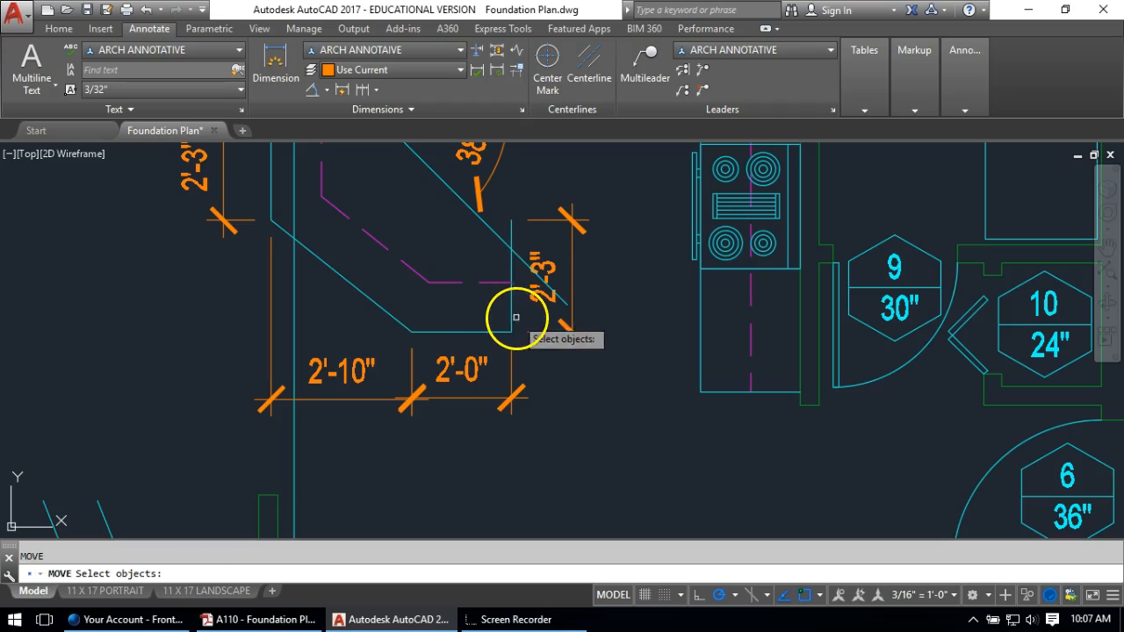
{"action": "left_click", "coordinate": [520, 318]}
{"action": "left_click", "coordinate": [492, 333]}
{"action": "key", "text": "Return"}
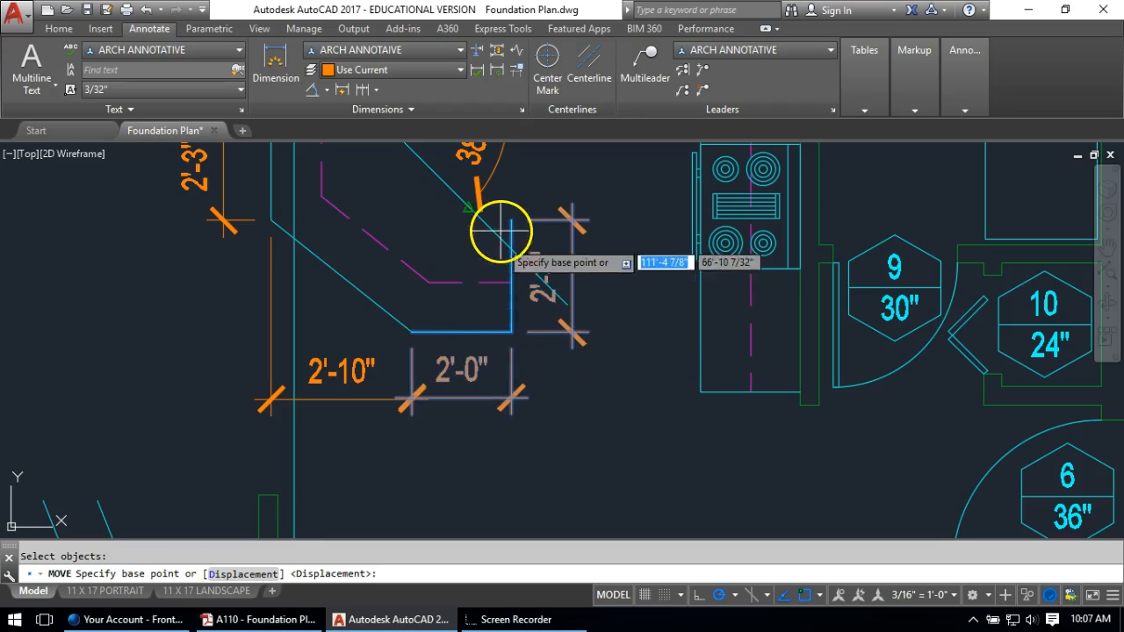
{"action": "left_click", "coordinate": [511, 219]}
{"action": "left_click", "coordinate": [511, 252]}
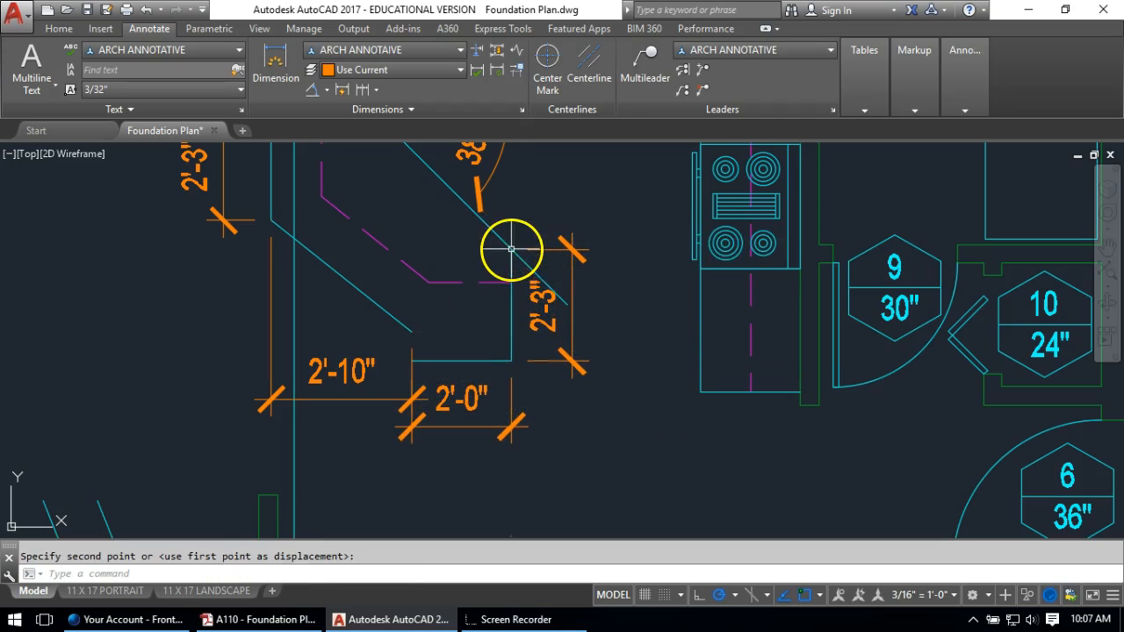
Stretch the lower-left angled edge so its endpoint sits at the bottom corner
{"action": "left_click", "coordinate": [398, 316]}
{"action": "left_click", "coordinate": [373, 322]}
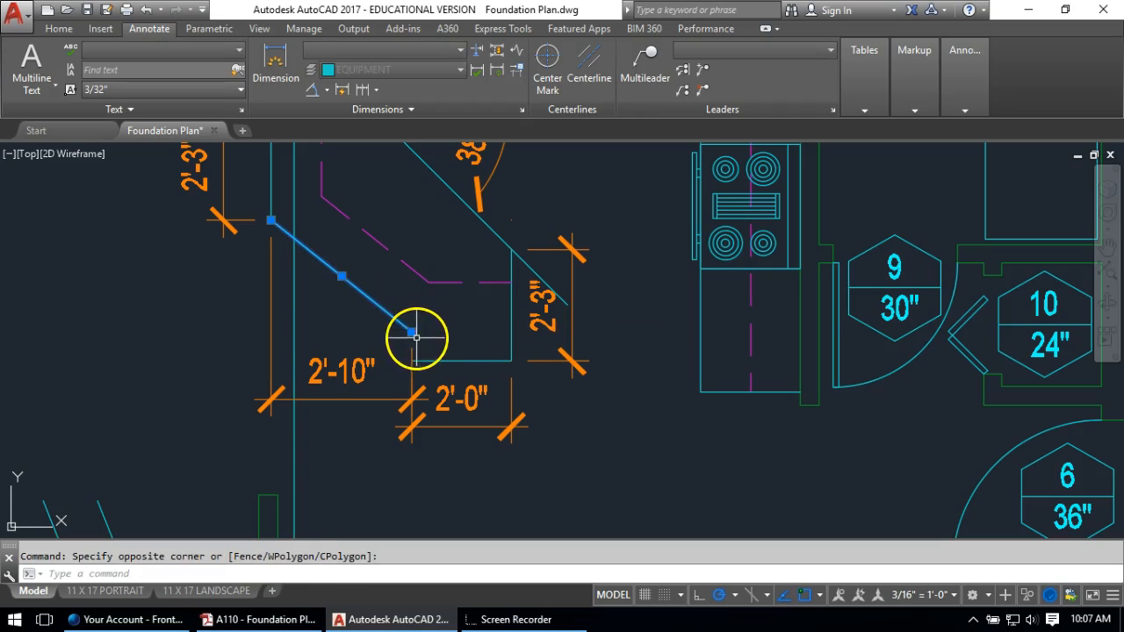
{"action": "left_click", "coordinate": [405, 326]}
{"action": "left_click", "coordinate": [412, 361]}
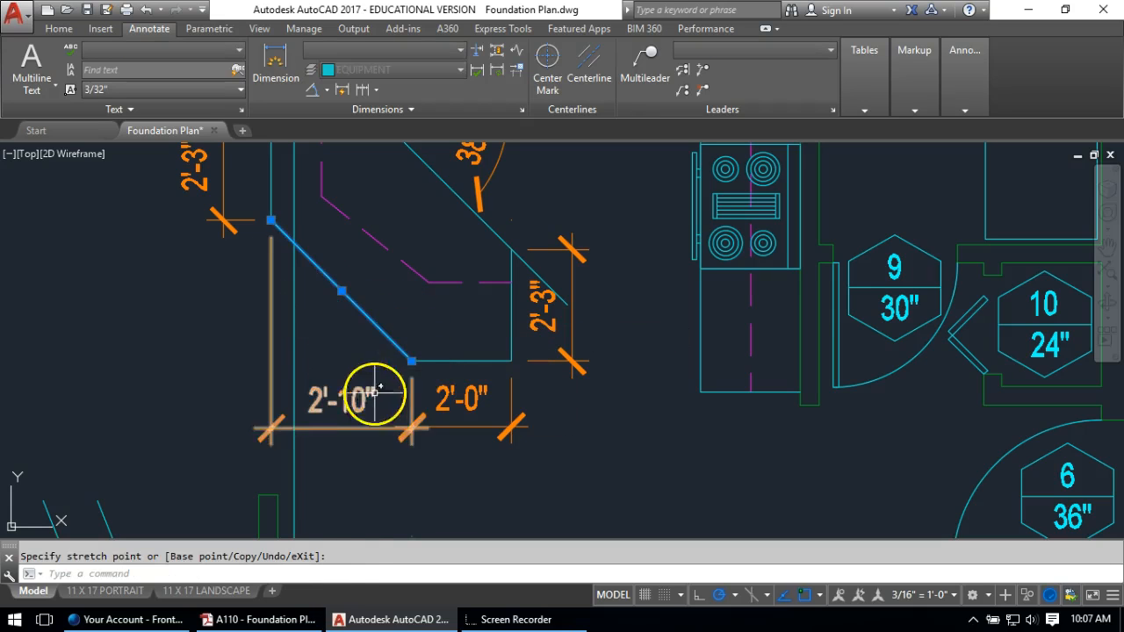
{"action": "key", "text": "Return"}
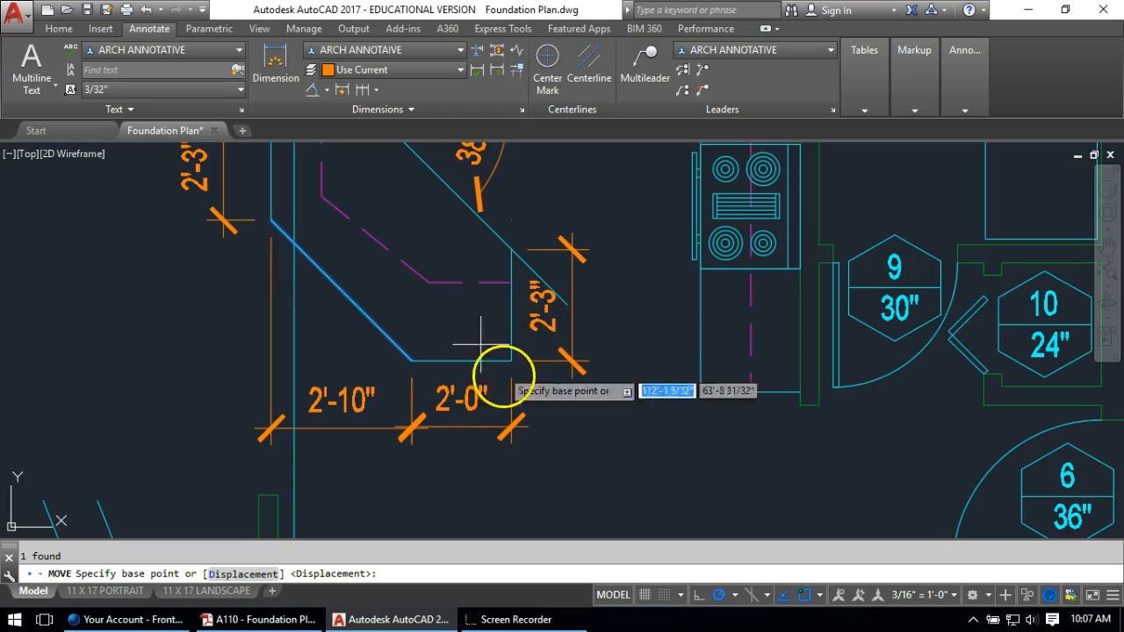
{"action": "middle_click_drag", "start_coordinate": [428, 282], "coordinate": [489, 372]}
{"action": "left_click", "coordinate": [556, 263]}
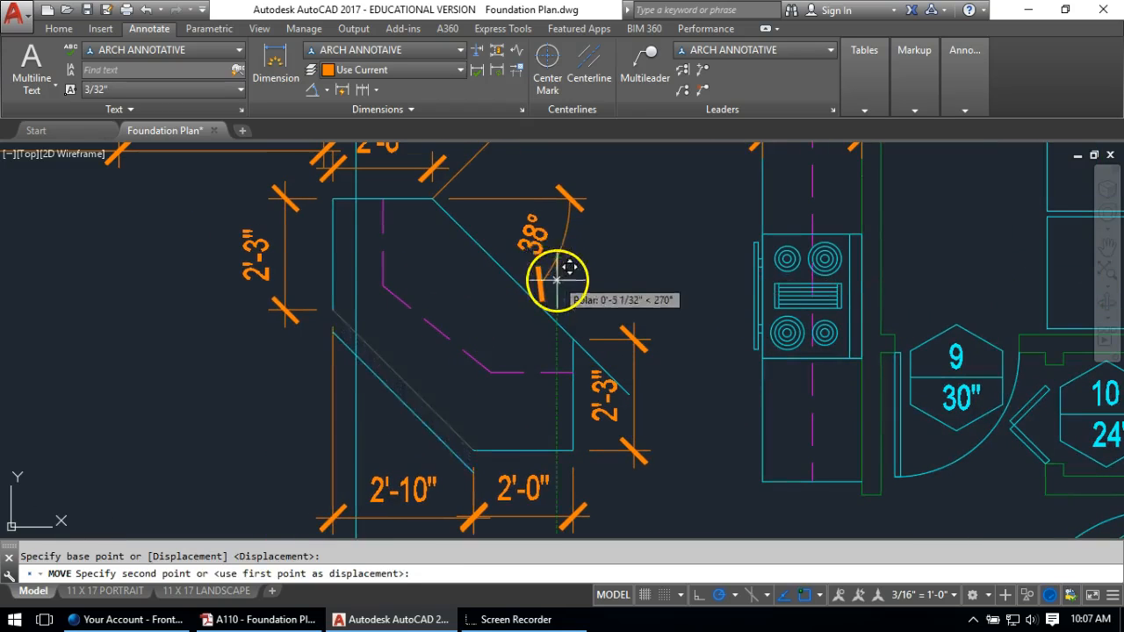
{"action": "key", "text": "Escape"}
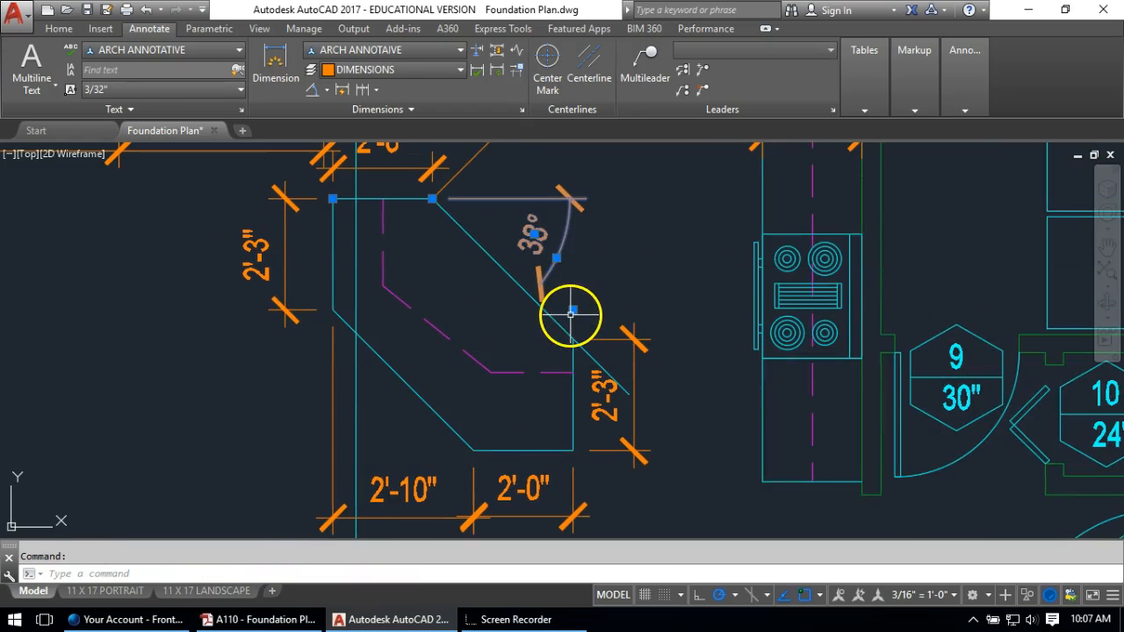
Reattach the angle dimension to the new edge so it reads 45°, then select the old dashed lines
{"action": "left_click", "coordinate": [571, 312]}
{"action": "left_click", "coordinate": [570, 332]}
{"action": "key", "text": "Escape"}
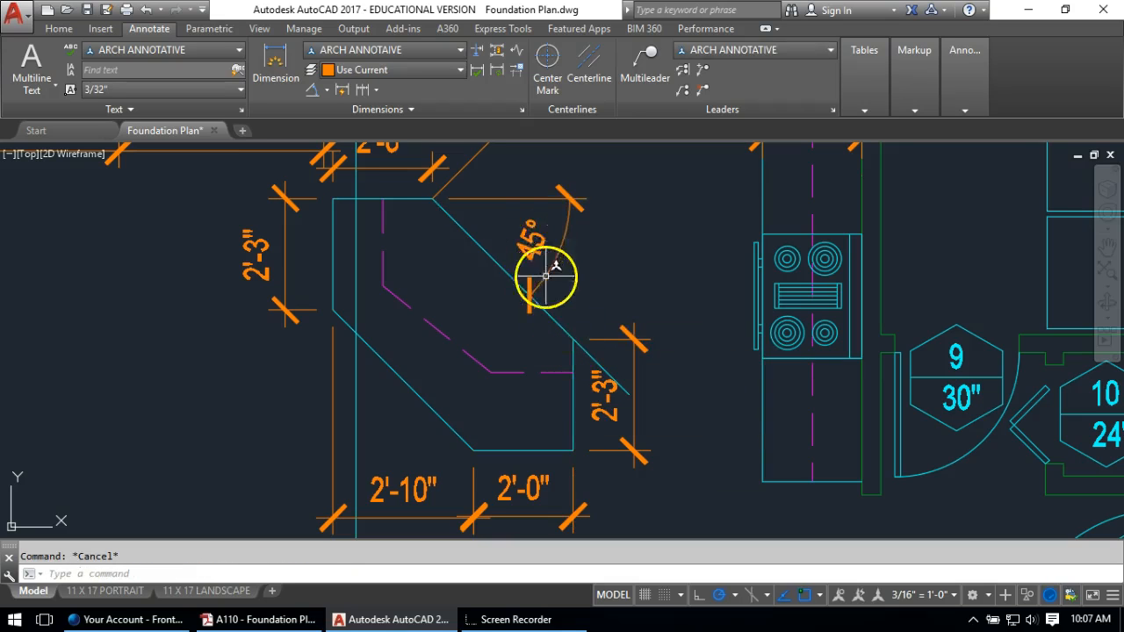
{"action": "middle_click_drag", "start_coordinate": [453, 373], "coordinate": [462, 331]}
Offset the island's bottom and diagonal edges 12 inward to form the new inner outline
{"action": "left_click", "coordinate": [537, 316]}
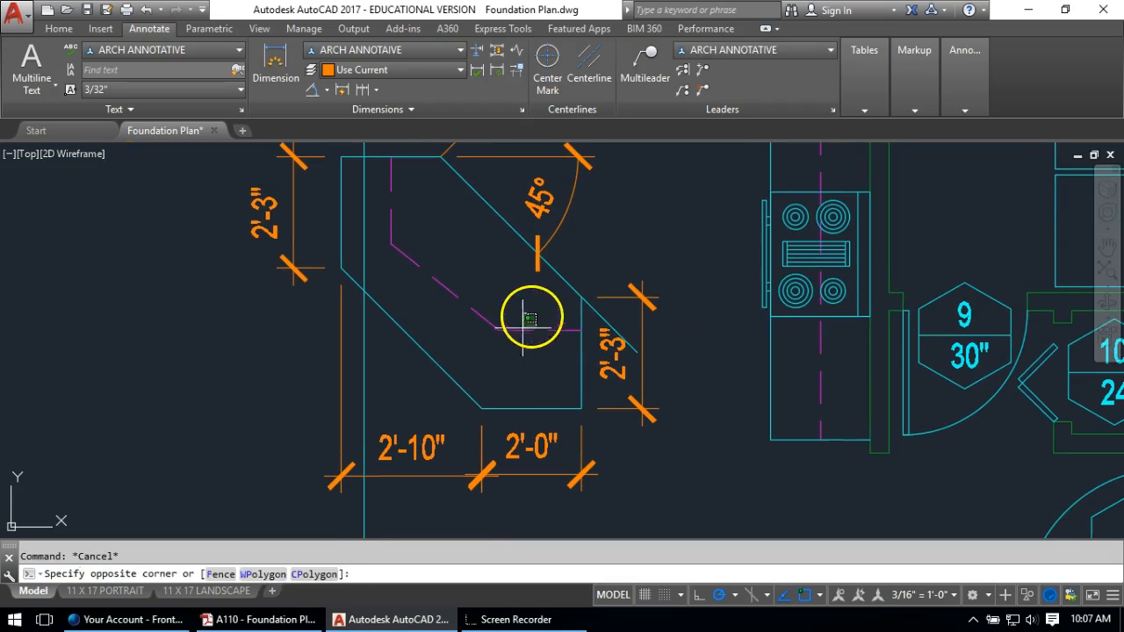
{"action": "left_click", "coordinate": [482, 354]}
{"action": "type", "text": "o"}
{"action": "key", "text": "Return"}
{"action": "type", "text": "12"}
{"action": "key", "text": "Return"}
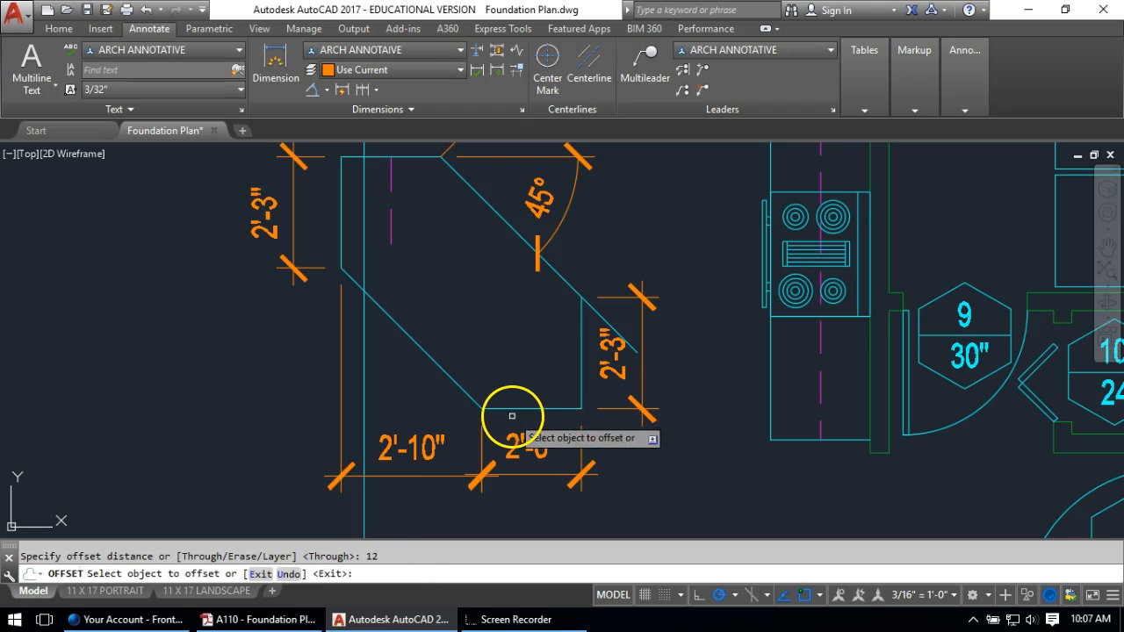
{"action": "left_click", "coordinate": [512, 410]}
{"action": "left_click", "coordinate": [484, 406]}
{"action": "left_click", "coordinate": [438, 362]}
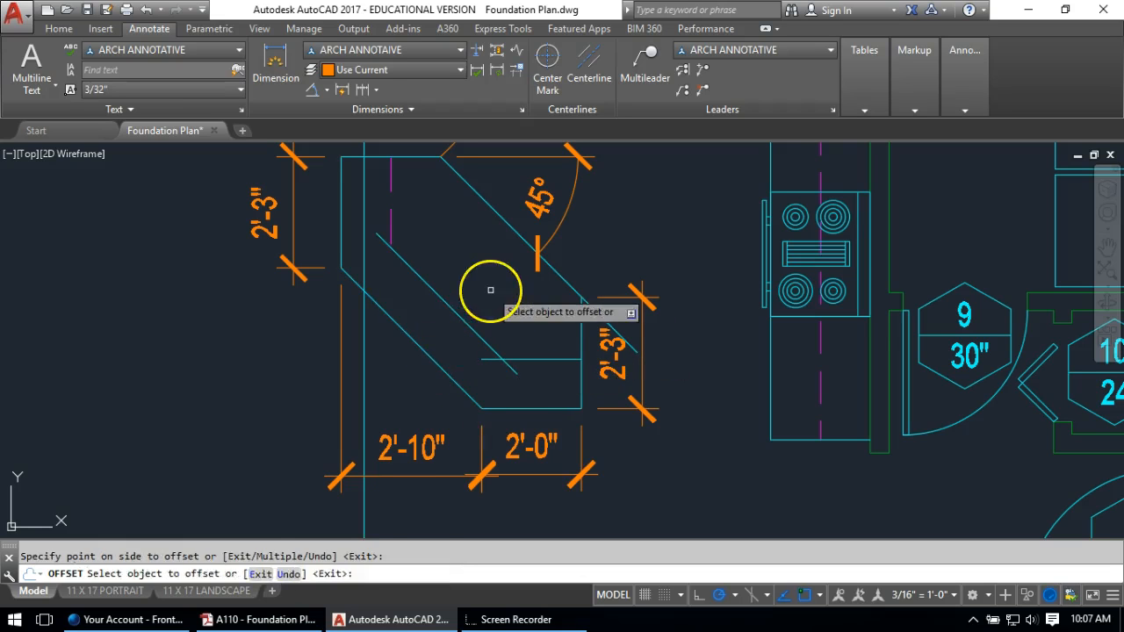
{"action": "left_click", "coordinate": [489, 289]}
{"action": "key", "text": "Return"}
Fillet the three inner outline corners closed at zero radius
{"action": "type", "text": "F"}
{"action": "key", "text": "Return"}
{"action": "left_click", "coordinate": [556, 283]}
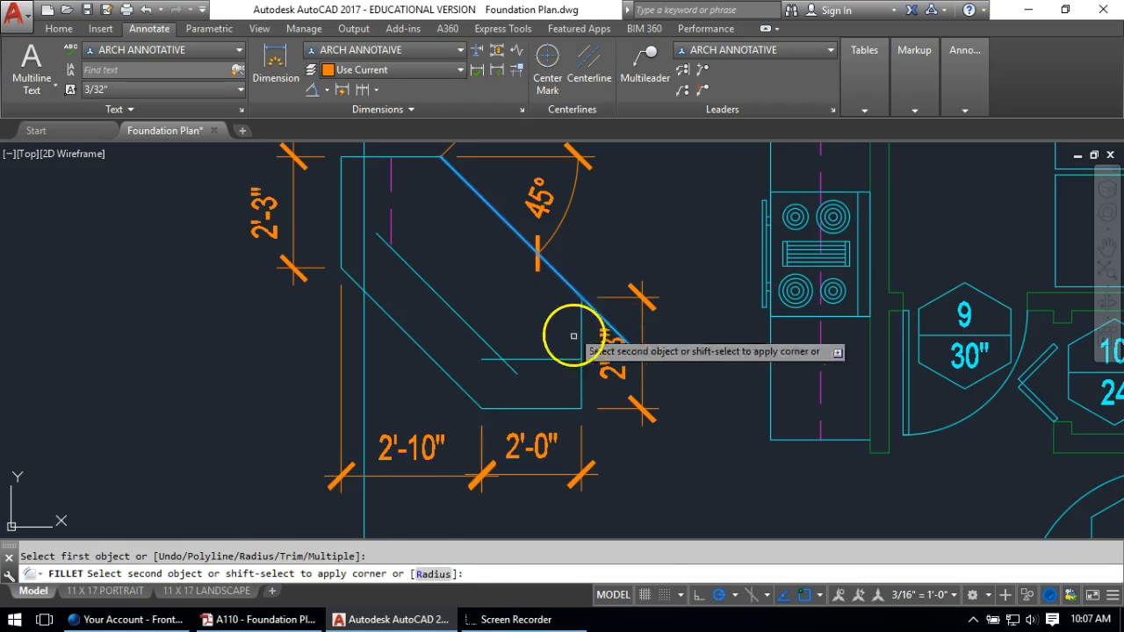
{"action": "left_click", "coordinate": [580, 351]}
{"action": "key", "text": "Return"}
{"action": "left_click", "coordinate": [513, 359]}
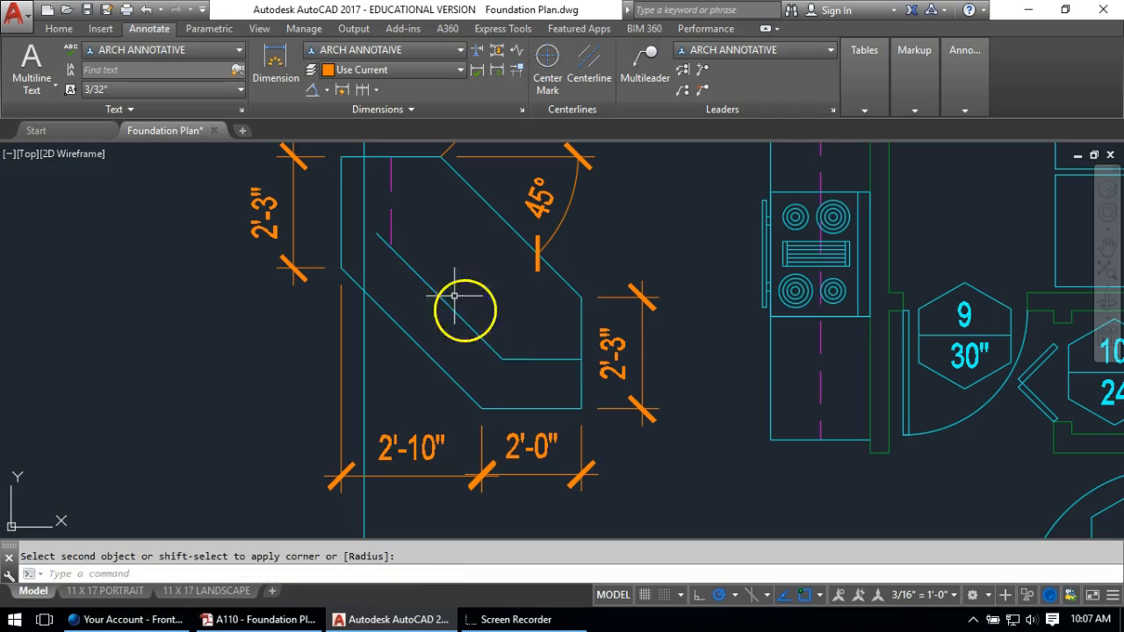
{"action": "left_click", "coordinate": [409, 262]}
{"action": "key", "text": "Return"}
{"action": "left_click", "coordinate": [406, 258]}
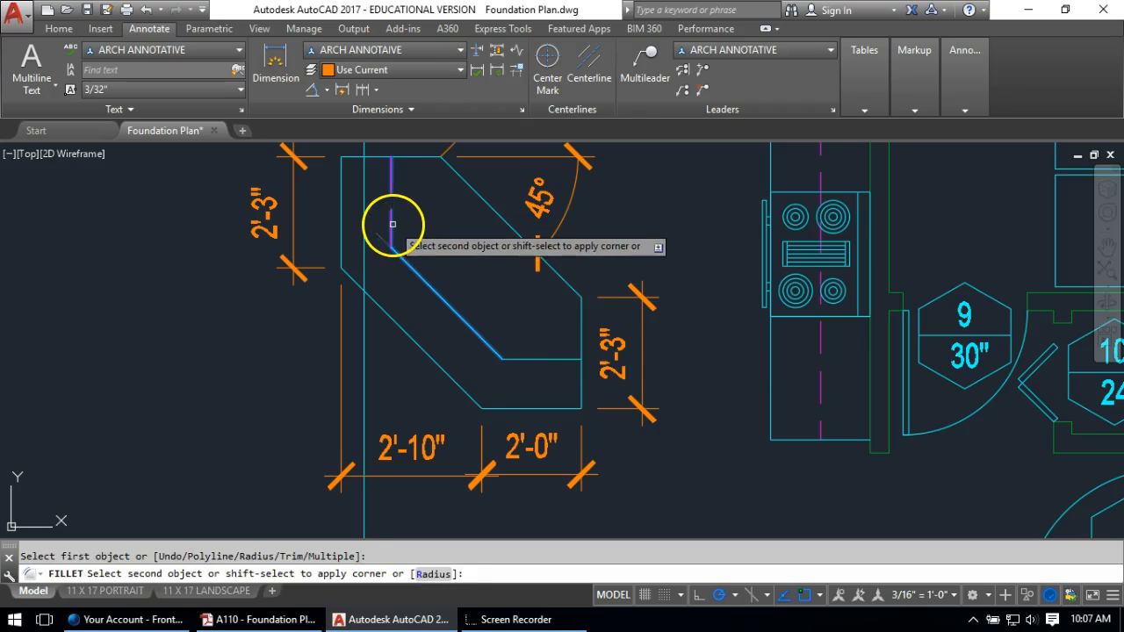
{"action": "left_click", "coordinate": [393, 224]}
Make the new inner lines dashed magenta by matching an existing dashed line
{"action": "type", "text": "MA"}
{"action": "key", "text": "Return"}
{"action": "left_click", "coordinate": [394, 224]}
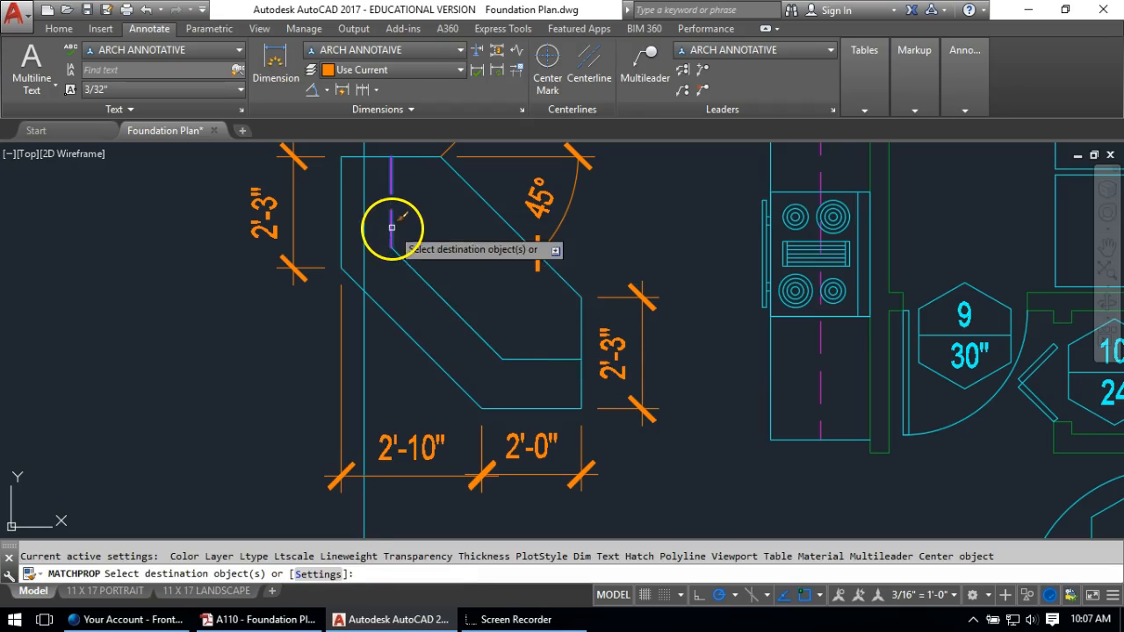
{"action": "left_click", "coordinate": [523, 322]}
{"action": "left_click", "coordinate": [492, 380]}
{"action": "scroll", "coordinate": [431, 229], "scroll_direction": "down", "scroll_amount": 6}
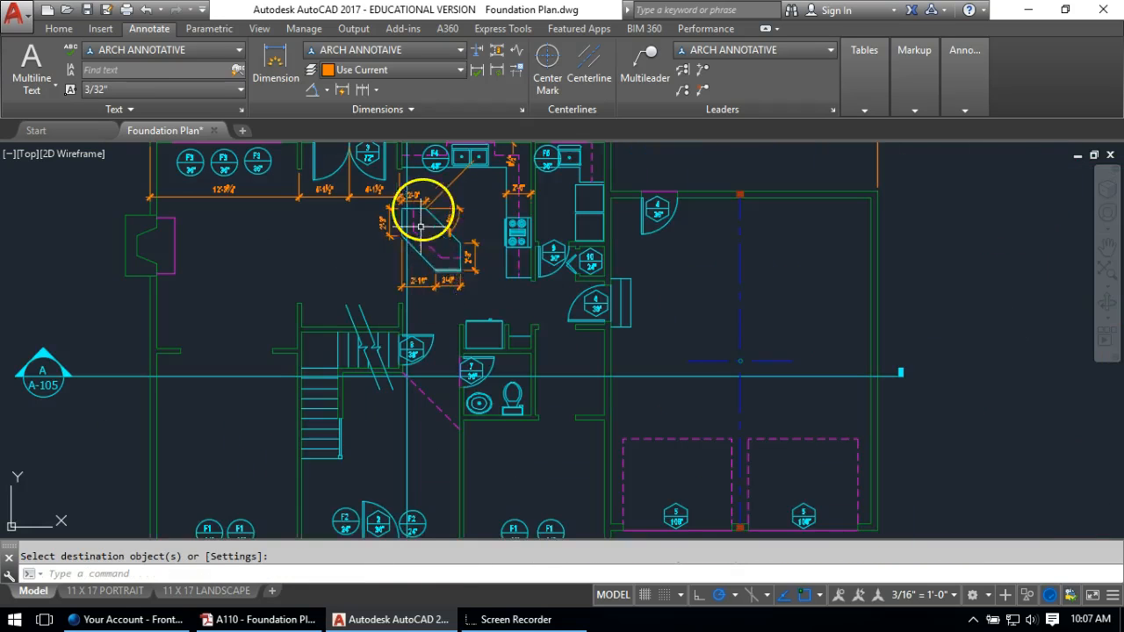
{"action": "scroll", "coordinate": [491, 266], "scroll_direction": "up", "scroll_amount": 6}
Erase the leftover orange guide line and center the kitchen area in view
{"action": "left_click", "coordinate": [501, 232]}
{"action": "left_click", "coordinate": [491, 251]}
{"action": "type", "text": "E"}
{"action": "key", "text": "Return"}
{"action": "scroll", "coordinate": [527, 276], "scroll_direction": "down", "scroll_amount": 4}
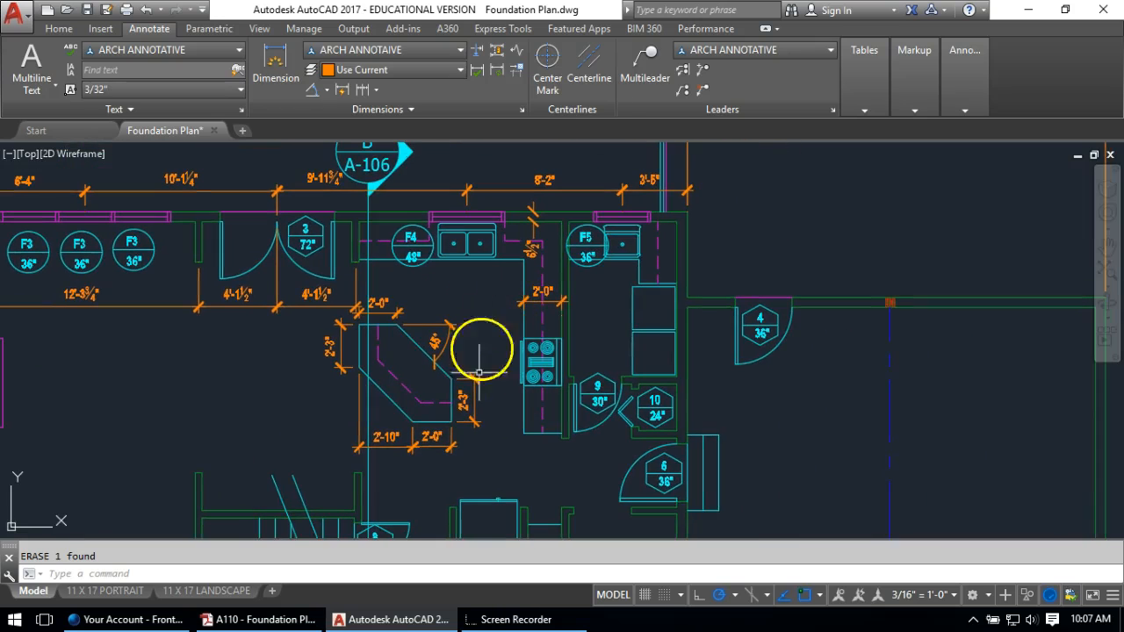
{"action": "middle_click_drag", "start_coordinate": [422, 348], "coordinate": [441, 335]}
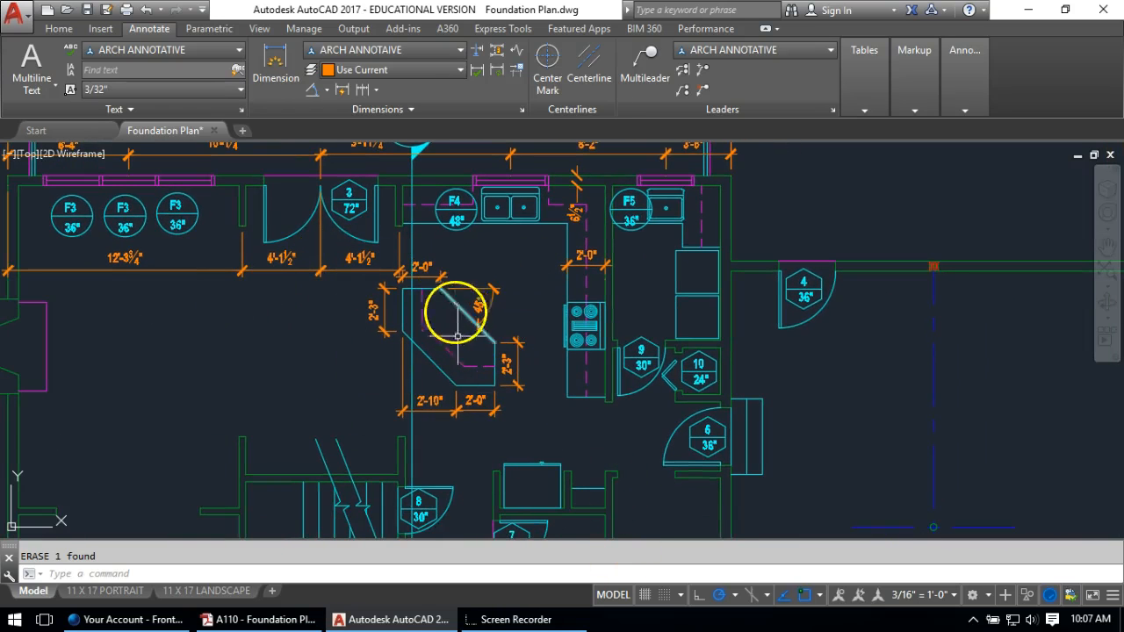
{"action": "left_click", "coordinate": [326, 92]}
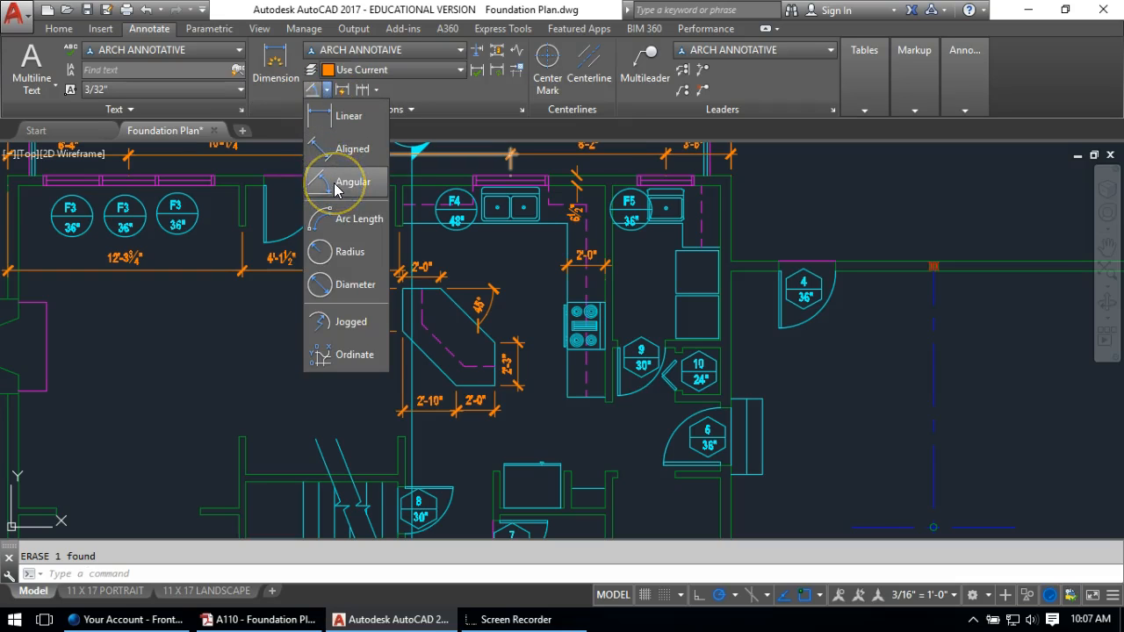
Add an 8'-10 1/2" linear dimension from the F5 wall to the wall corner by tag 9
{"action": "left_click", "coordinate": [330, 116]}
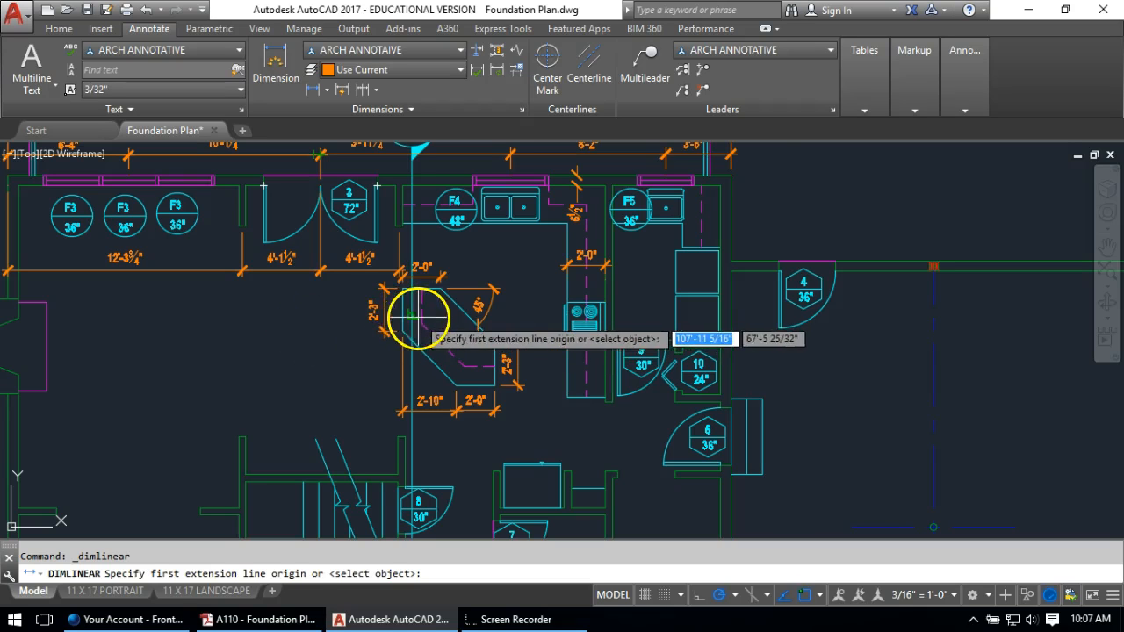
{"action": "scroll", "coordinate": [653, 192], "scroll_direction": "up", "scroll_amount": 4}
{"action": "scroll", "coordinate": [653, 187], "scroll_direction": "up", "scroll_amount": 2}
{"action": "left_click", "coordinate": [638, 145]}
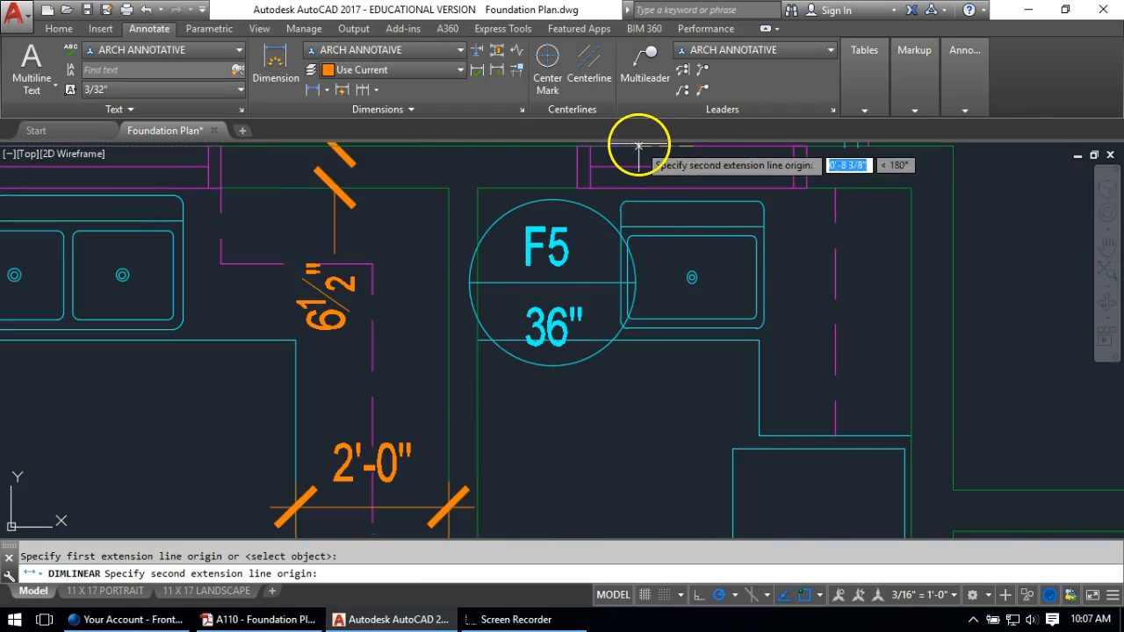
{"action": "scroll", "coordinate": [652, 247], "scroll_direction": "down", "scroll_amount": 2}
{"action": "middle_click_drag", "start_coordinate": [675, 425], "coordinate": [659, 112]}
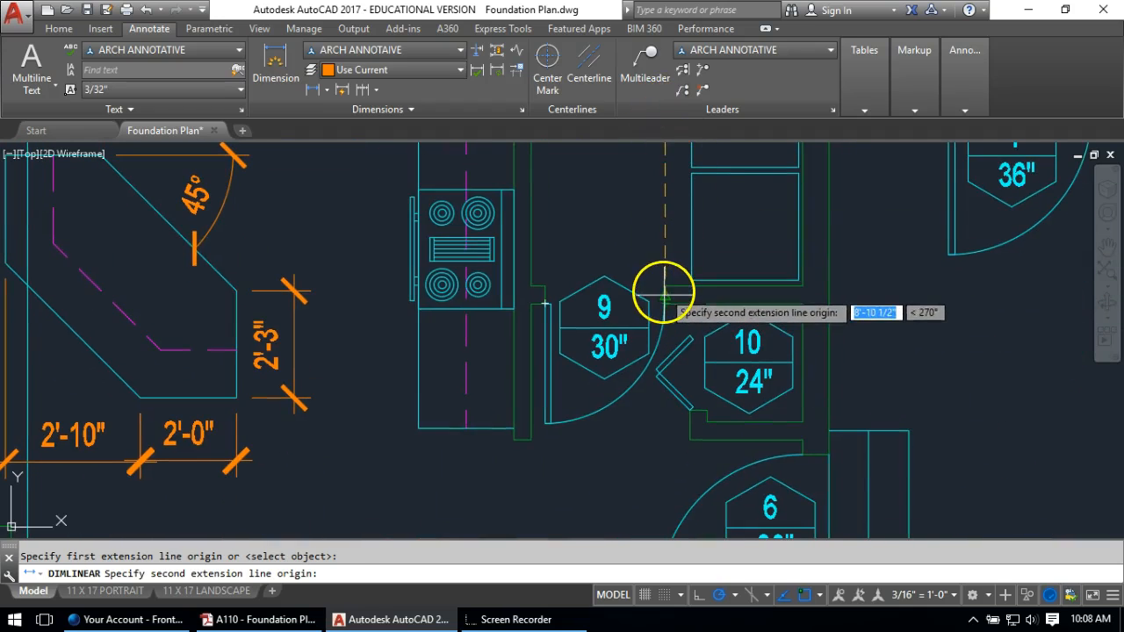
{"action": "left_click", "coordinate": [663, 292]}
{"action": "left_click", "coordinate": [624, 221]}
{"action": "scroll", "coordinate": [641, 255], "scroll_direction": "down", "scroll_amount": 3}
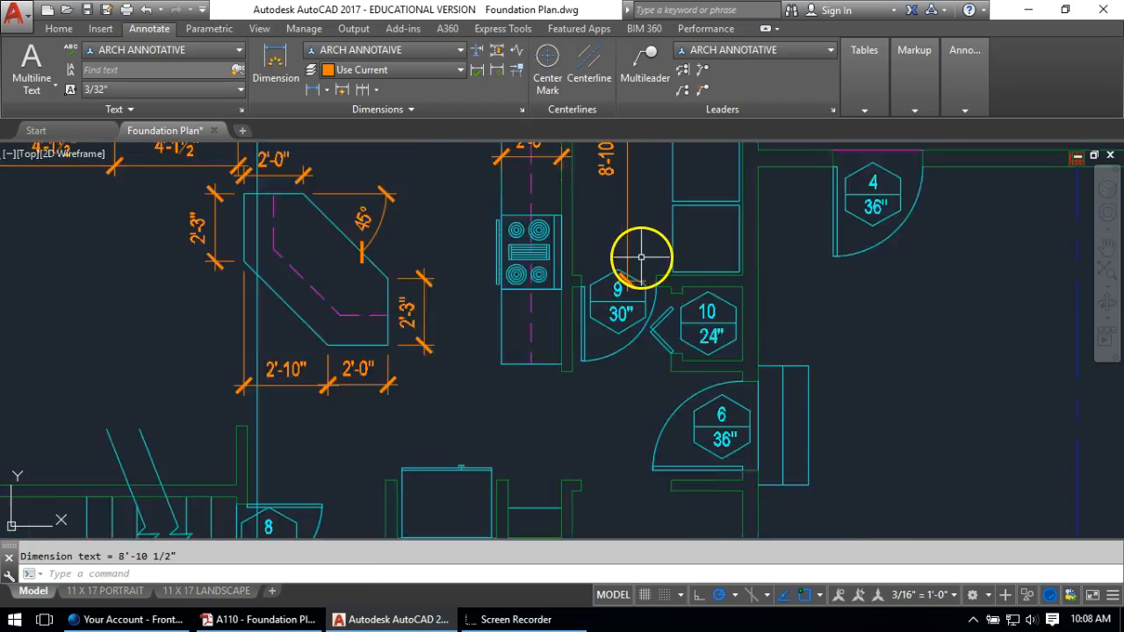
{"action": "middle_click_drag", "start_coordinate": [664, 230], "coordinate": [664, 252]}
{"action": "scroll", "coordinate": [645, 238], "scroll_direction": "up", "scroll_amount": 2}
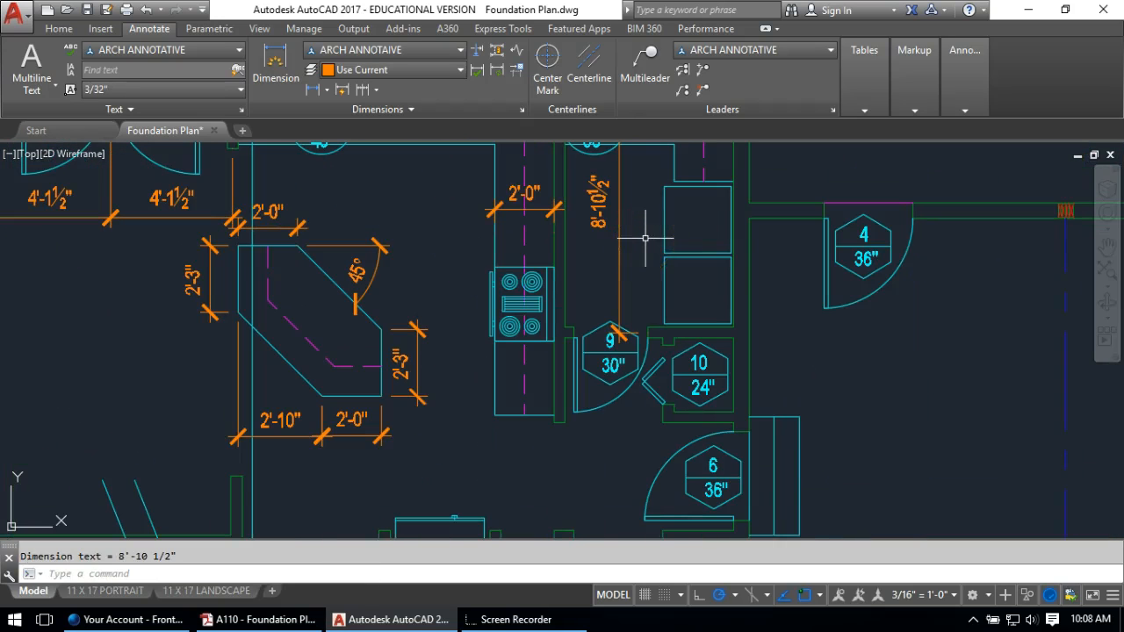
Continue the dimension chain with a 2'-10 1/4" segment below tag 9
{"action": "left_click", "coordinate": [363, 90]}
{"action": "scroll", "coordinate": [667, 440], "scroll_direction": "up", "scroll_amount": 5}
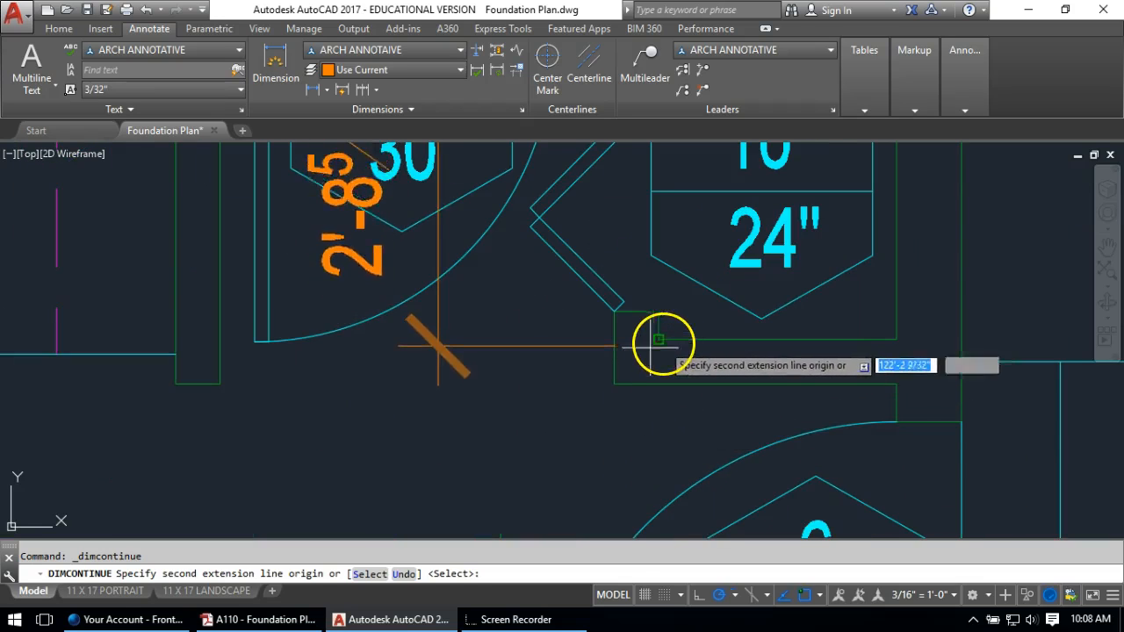
{"action": "scroll", "coordinate": [615, 350], "scroll_direction": "down", "scroll_amount": 2}
{"action": "mouse_move", "coordinate": [585, 299]}
{"action": "middle_mouse_down"}
{"action": "mouse_move", "coordinate": [607, 377]}
{"action": "mouse_move", "coordinate": [614, 314]}
{"action": "middle_mouse_up"}
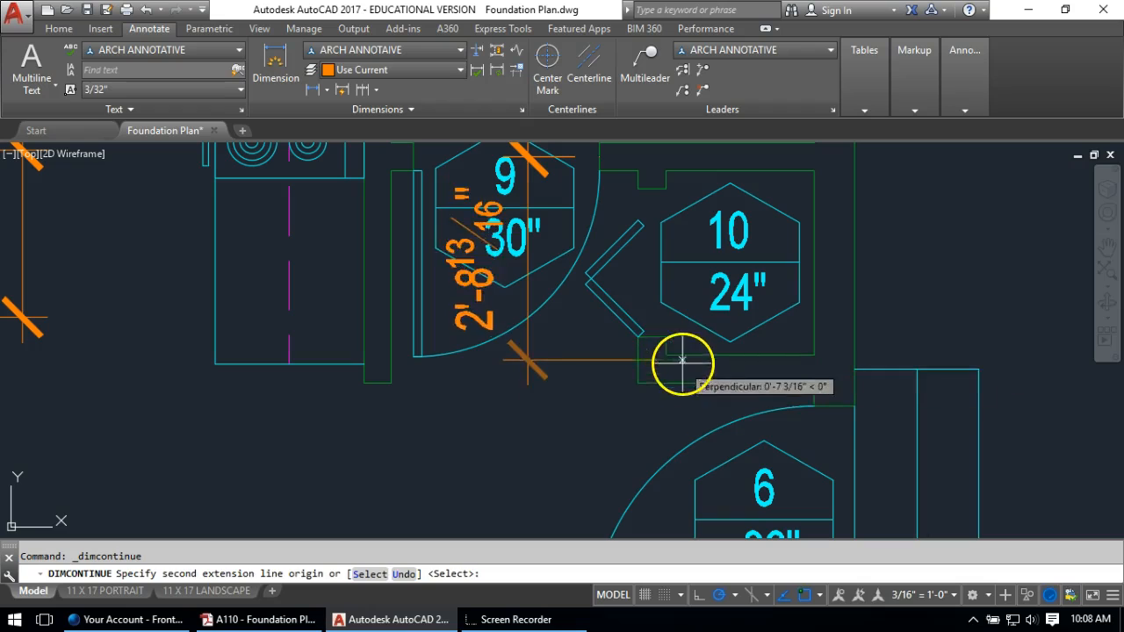
{"action": "key", "text": "Escape"}
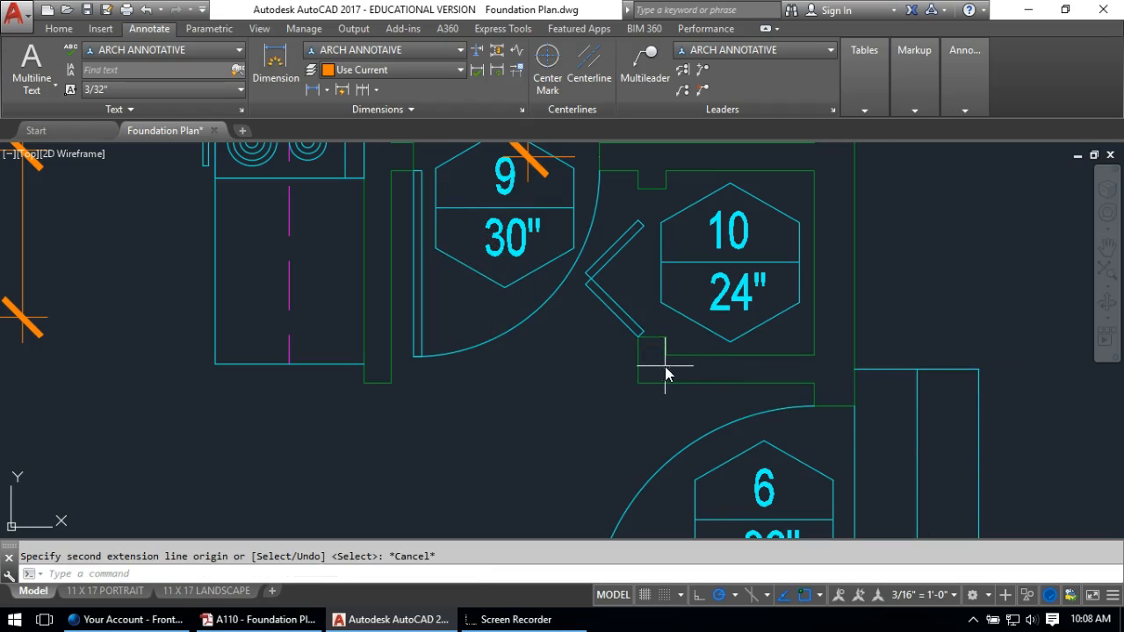
{"action": "key", "text": "l"}
{"action": "key", "text": "Return"}
{"action": "left_click", "coordinate": [665, 383]}
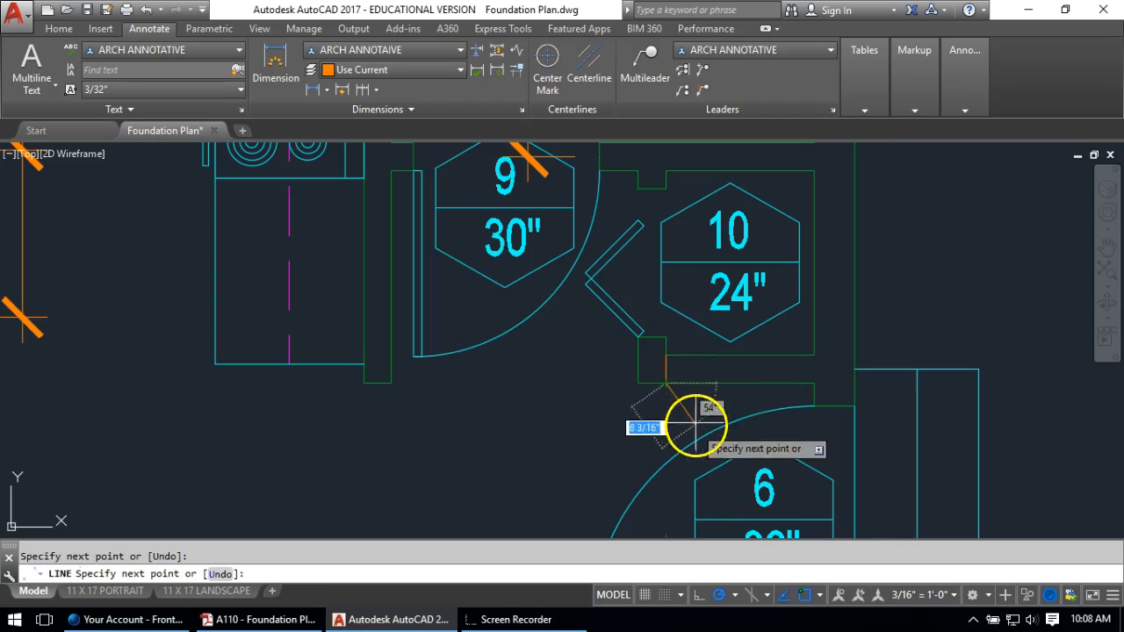
{"action": "key", "text": "Return"}
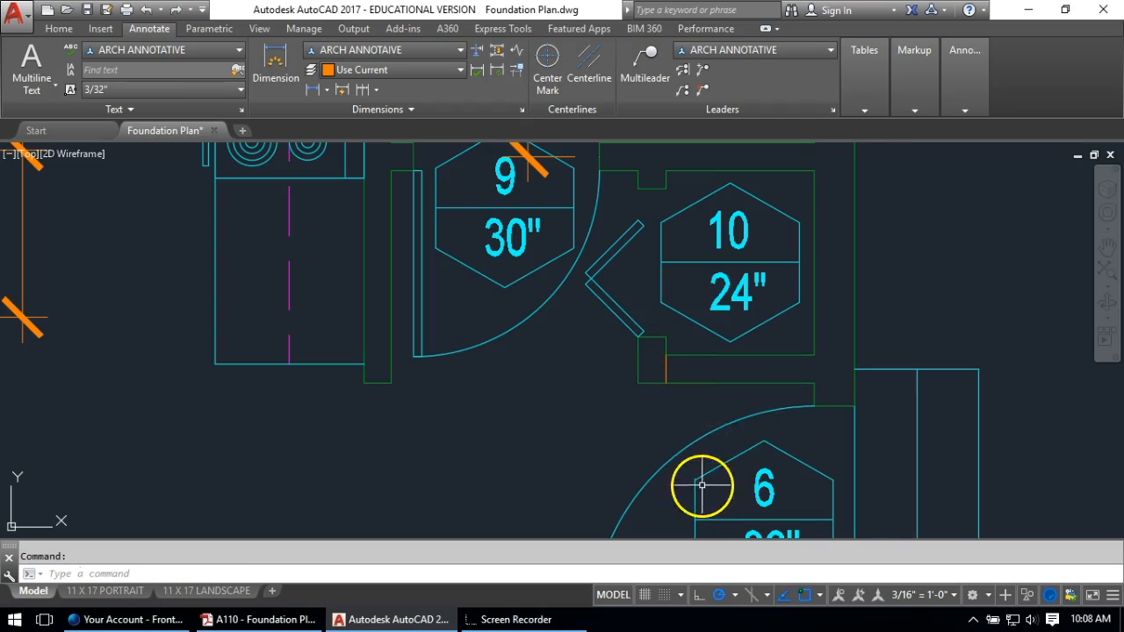
{"action": "left_click", "coordinate": [360, 90]}
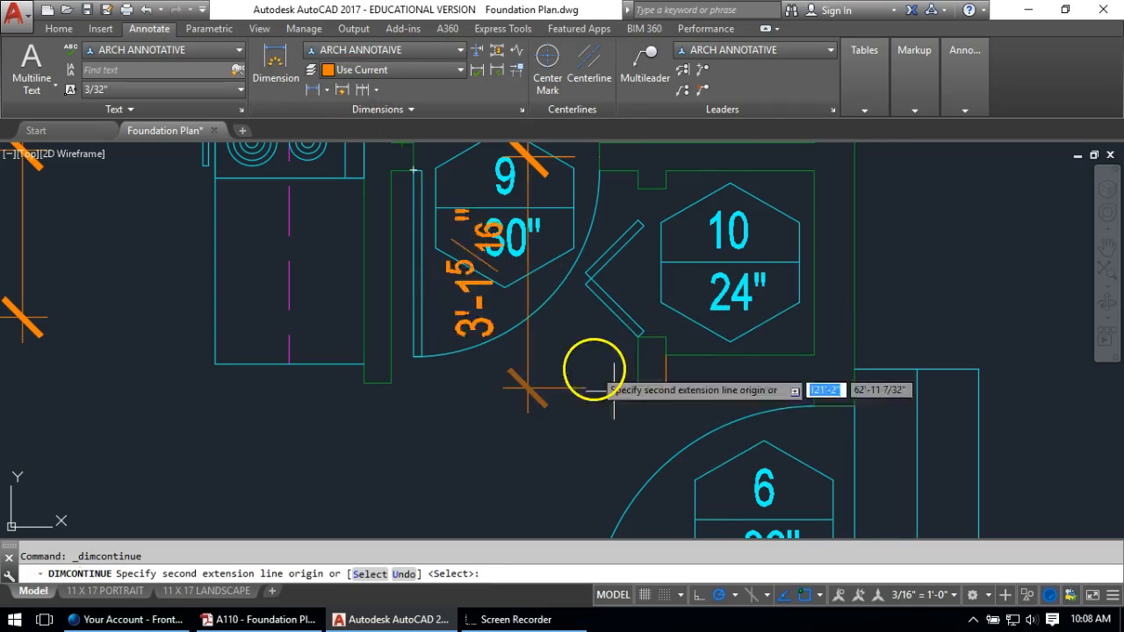
{"action": "key", "text": "Return"}
{"action": "key", "text": "Return"}
Delete the stray short line and check the 2'-10 1/4" dimension's endpoint
{"action": "left_click", "coordinate": [666, 370]}
{"action": "key", "text": "Escape"}
{"action": "key", "text": "Delete"}
{"action": "left_click", "coordinate": [590, 367]}
{"action": "left_click", "coordinate": [570, 382]}
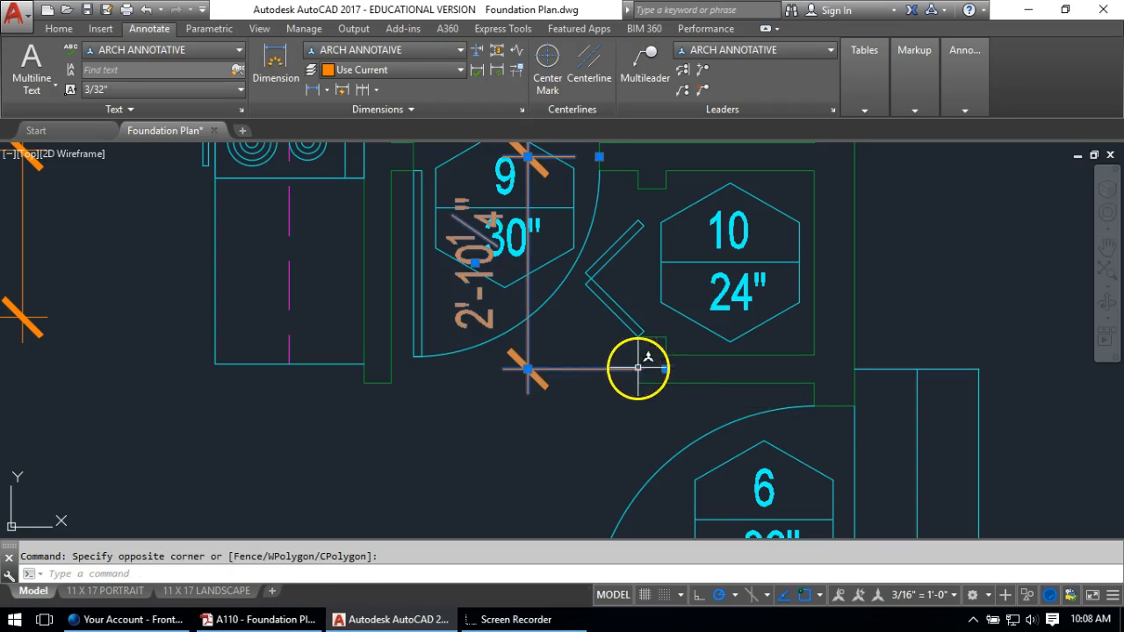
{"action": "left_click", "coordinate": [667, 370]}
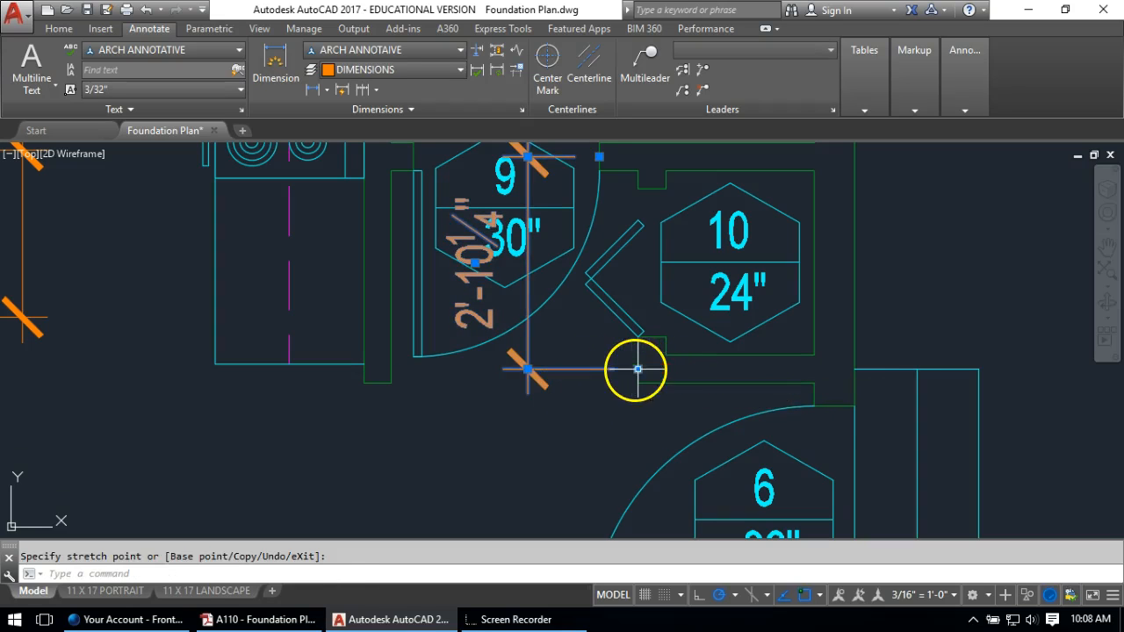
{"action": "key", "text": "Escape"}
{"action": "key", "text": "Escape"}
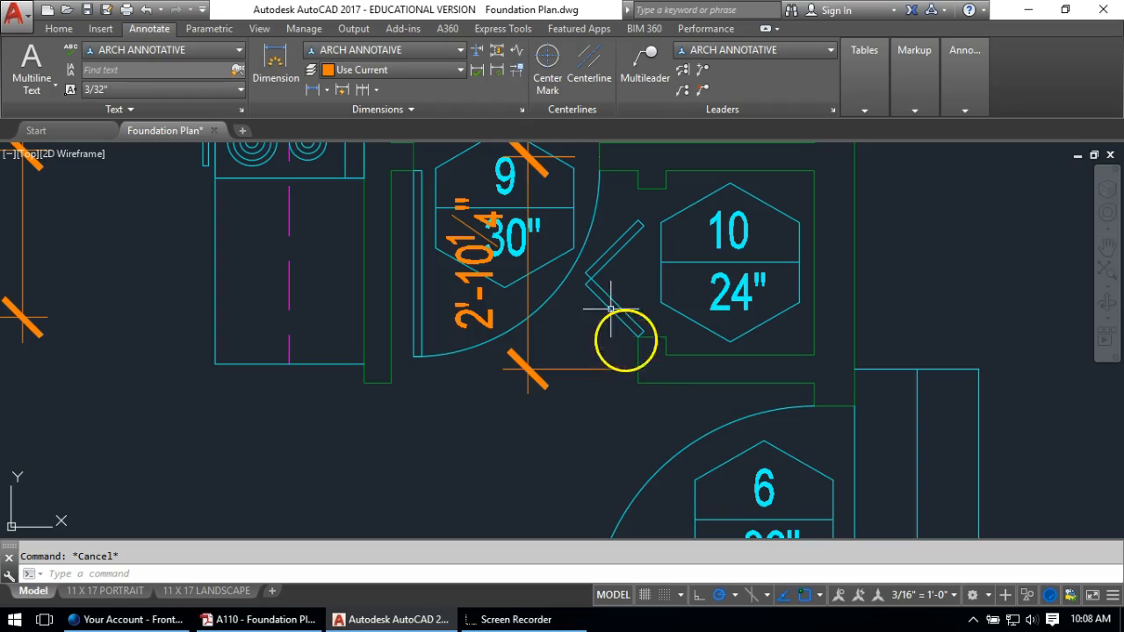
Continue the chain with 4'-0", 7'-5 1/4" and 11'-10" segments down to the F1 window wall
{"action": "left_click", "coordinate": [361, 90]}
{"action": "scroll", "coordinate": [553, 378], "scroll_direction": "down", "scroll_amount": 3}
{"action": "scroll", "coordinate": [580, 352], "scroll_direction": "up", "scroll_amount": 5}
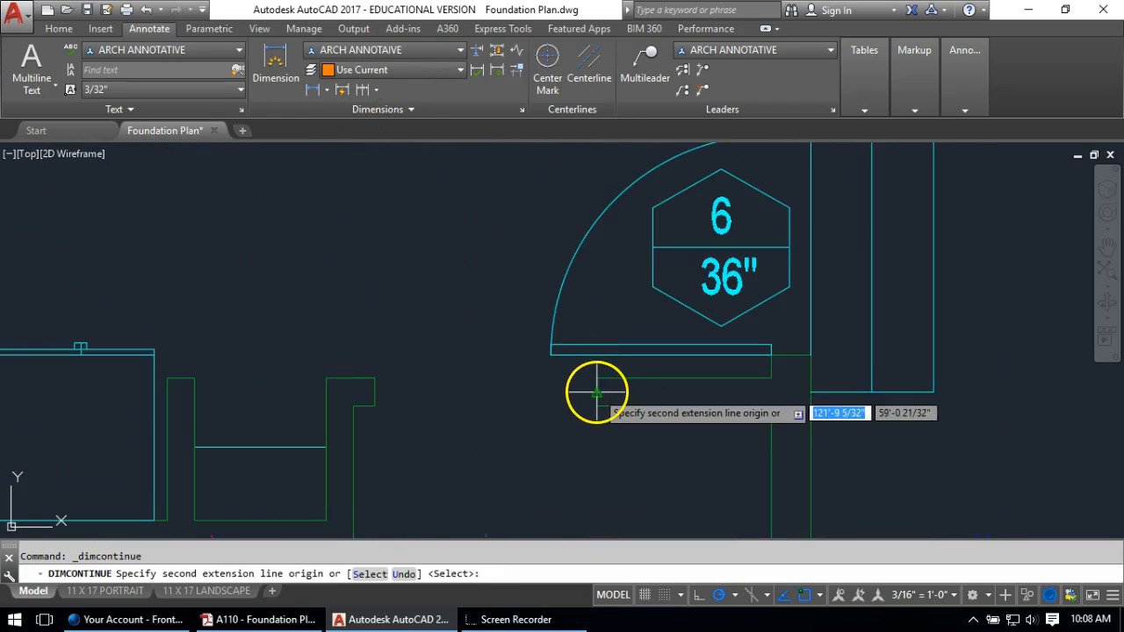
{"action": "left_click", "coordinate": [597, 393]}
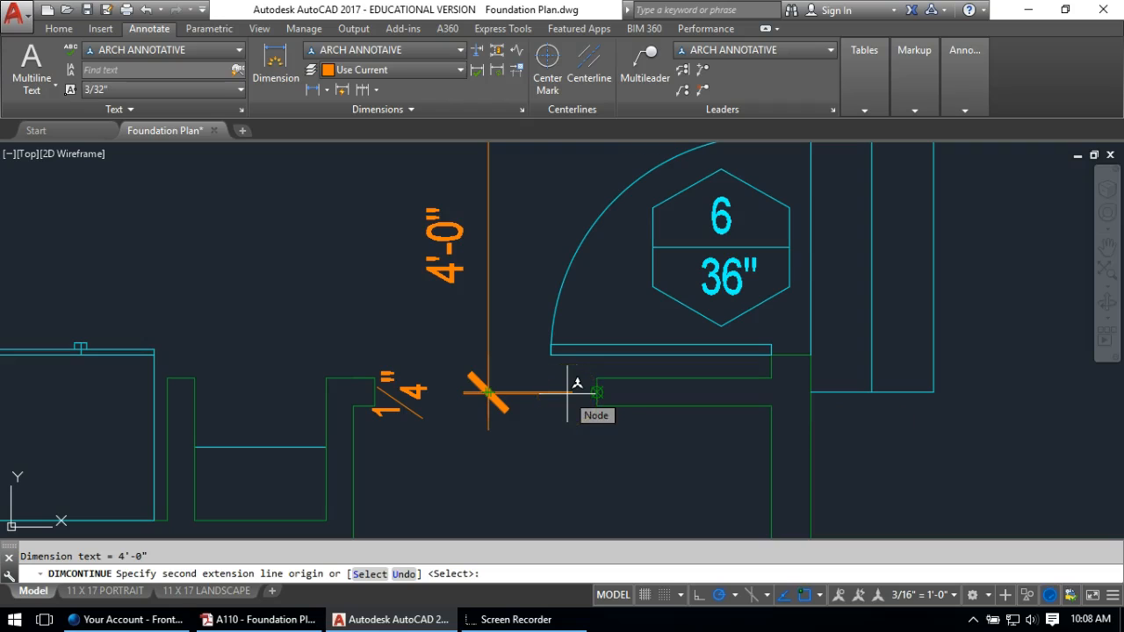
{"action": "scroll", "coordinate": [568, 394], "scroll_direction": "down", "scroll_amount": 2}
{"action": "middle_click_drag", "start_coordinate": [568, 423], "coordinate": [521, 189]}
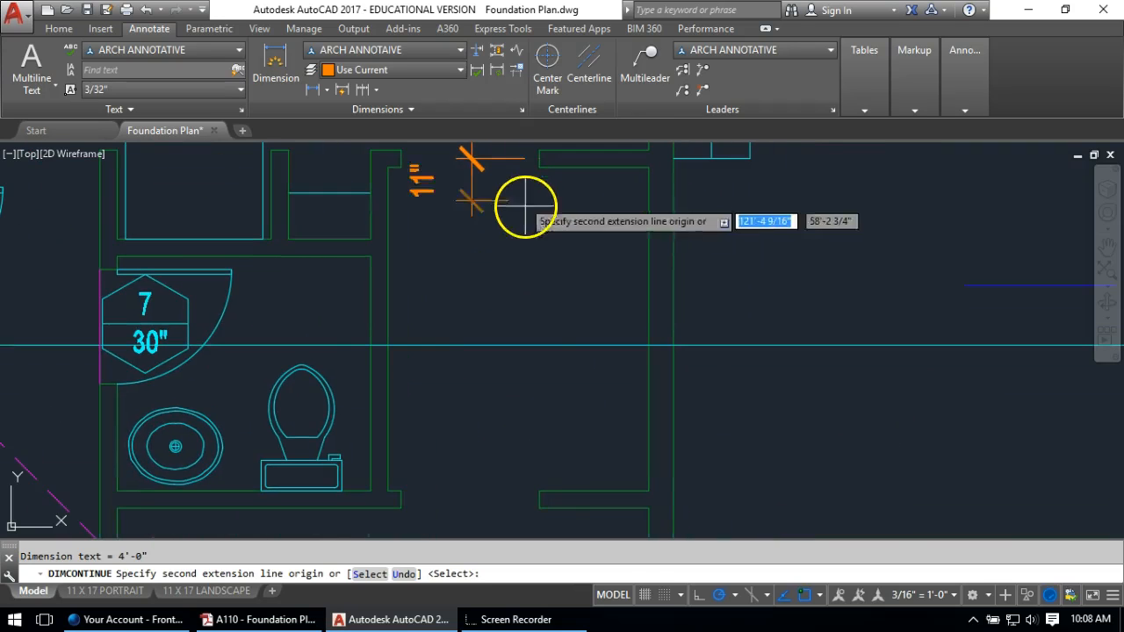
{"action": "left_click", "coordinate": [539, 502]}
{"action": "scroll", "coordinate": [519, 382], "scroll_direction": "down", "scroll_amount": 4}
{"action": "middle_click_drag", "start_coordinate": [527, 363], "coordinate": [544, 260]}
{"action": "scroll", "coordinate": [523, 410], "scroll_direction": "up", "scroll_amount": 7}
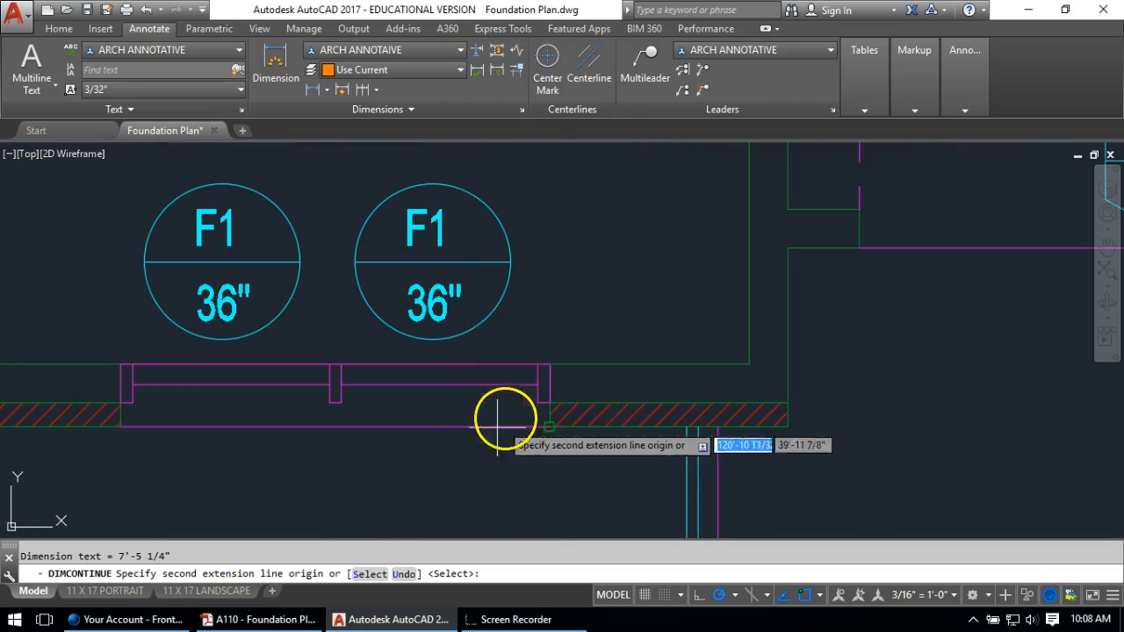
{"action": "left_click", "coordinate": [502, 426]}
{"action": "key", "text": "Return"}
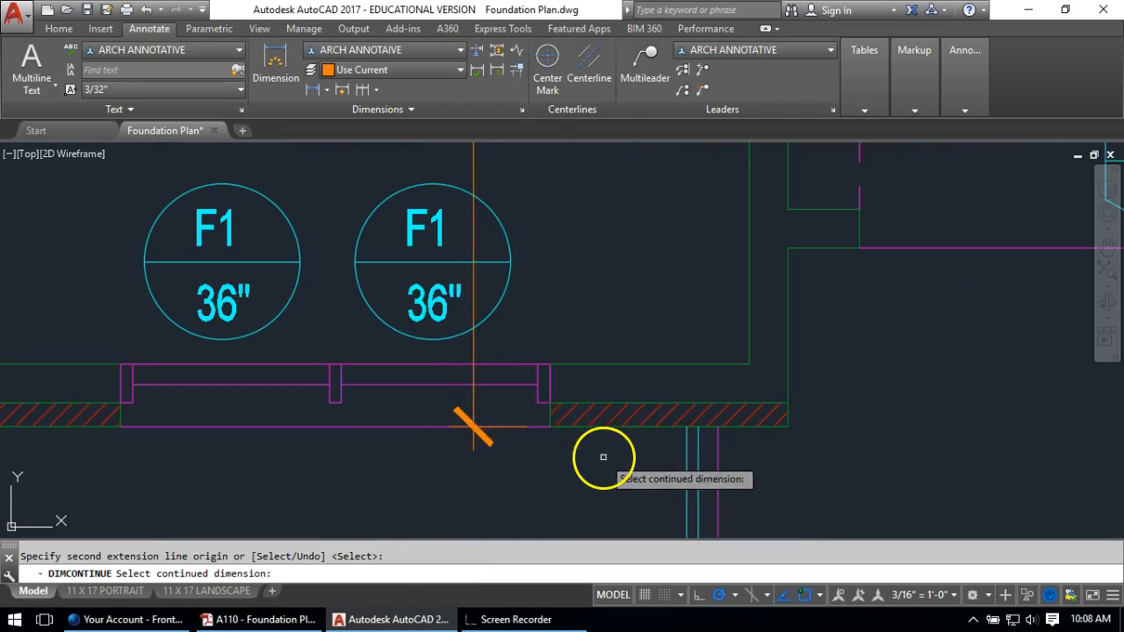
{"action": "scroll", "coordinate": [602, 457], "scroll_direction": "down", "scroll_amount": 6}
{"action": "key", "text": "Escape"}
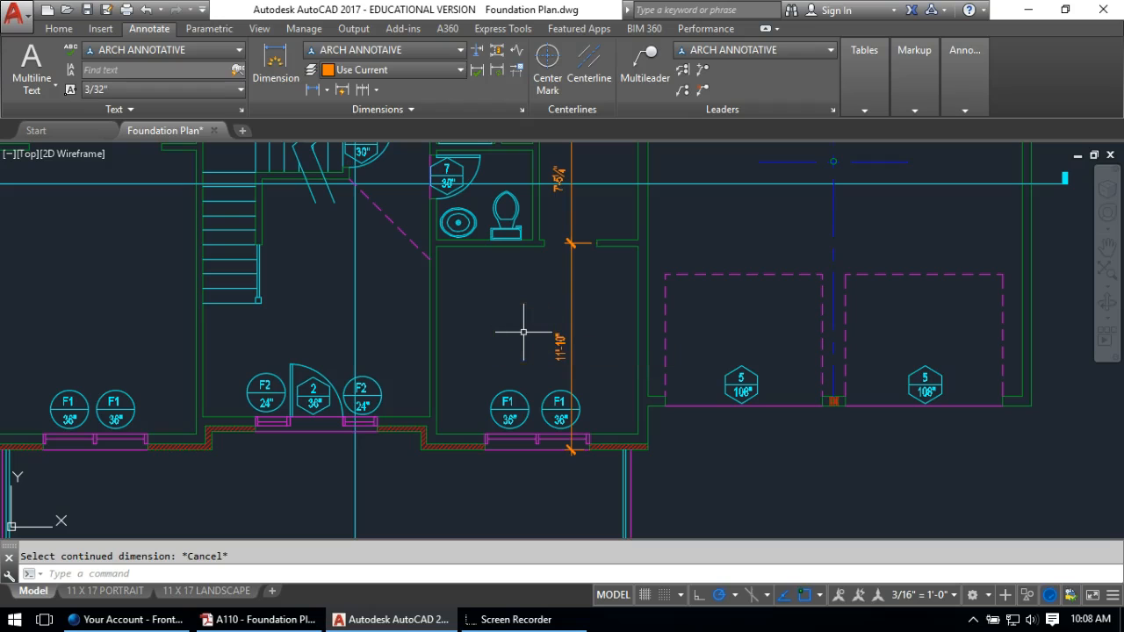
Add a 6½" linear dimension across the wall thickness beside the 11'-10" dimension
{"action": "mouse_move", "coordinate": [522, 335]}
{"action": "middle_mouse_down"}
{"action": "mouse_move", "coordinate": [514, 326]}
{"action": "mouse_move", "coordinate": [578, 393]}
{"action": "middle_mouse_up"}
{"action": "scroll", "coordinate": [718, 404], "scroll_direction": "up", "scroll_amount": 4}
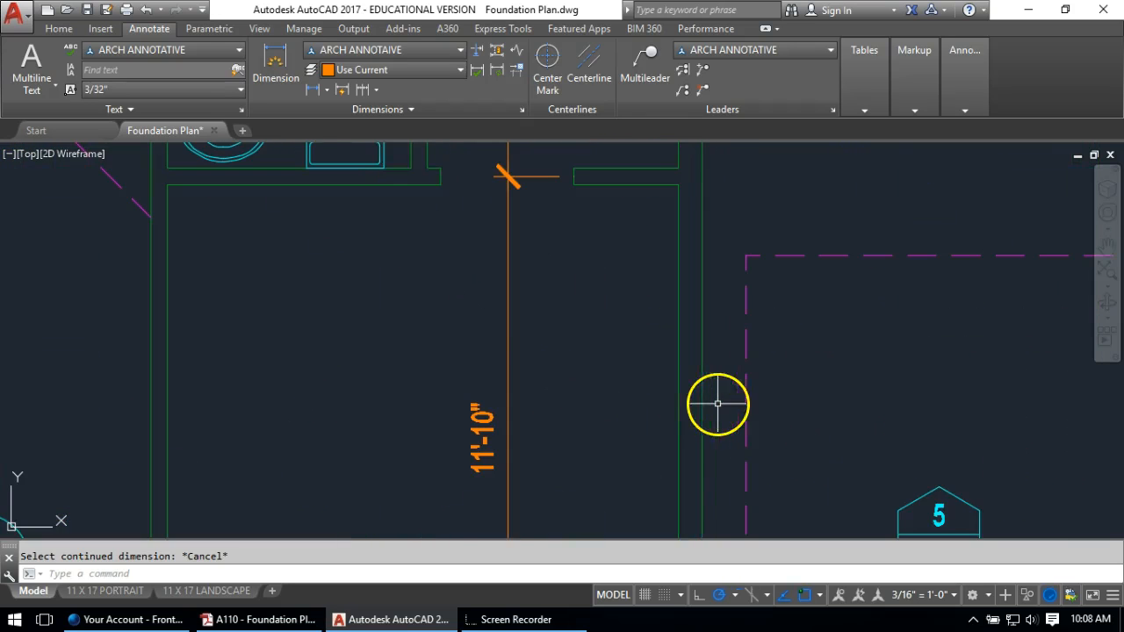
{"action": "left_click", "coordinate": [318, 92]}
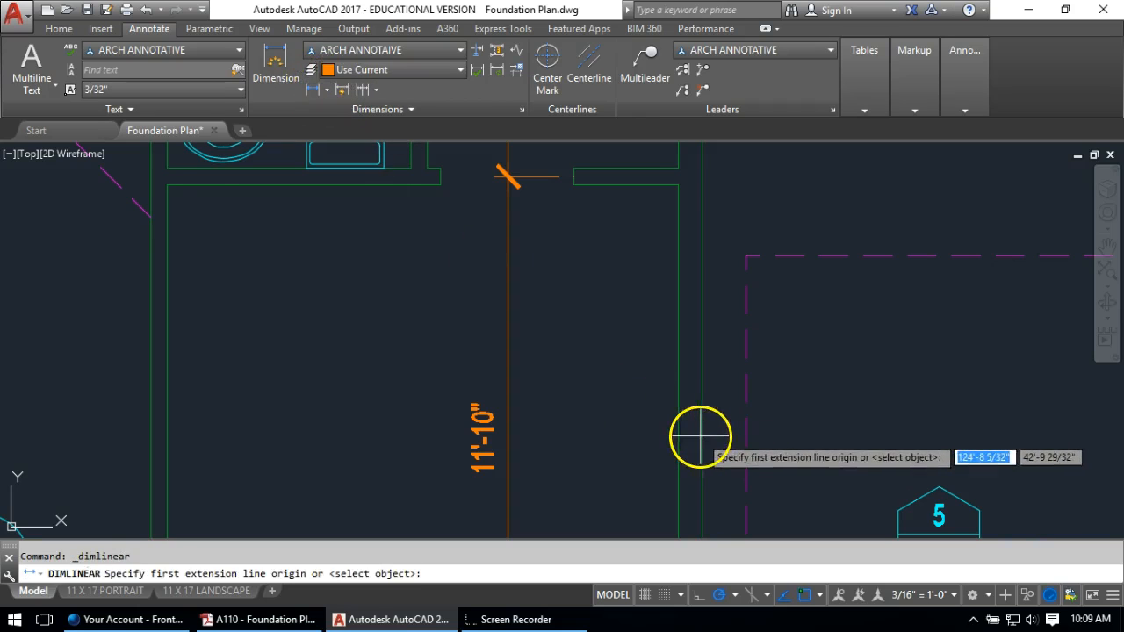
{"action": "key", "text": "Escape"}
{"action": "left_click", "coordinate": [263, 66]}
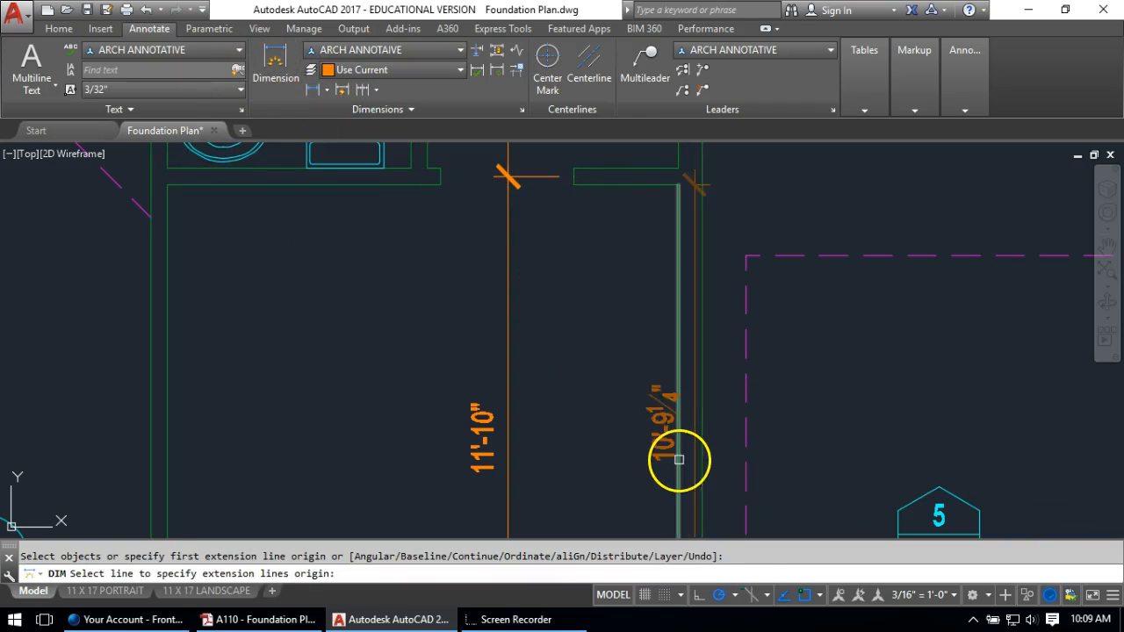
{"action": "left_click", "coordinate": [701, 460]}
{"action": "key", "text": "Escape"}
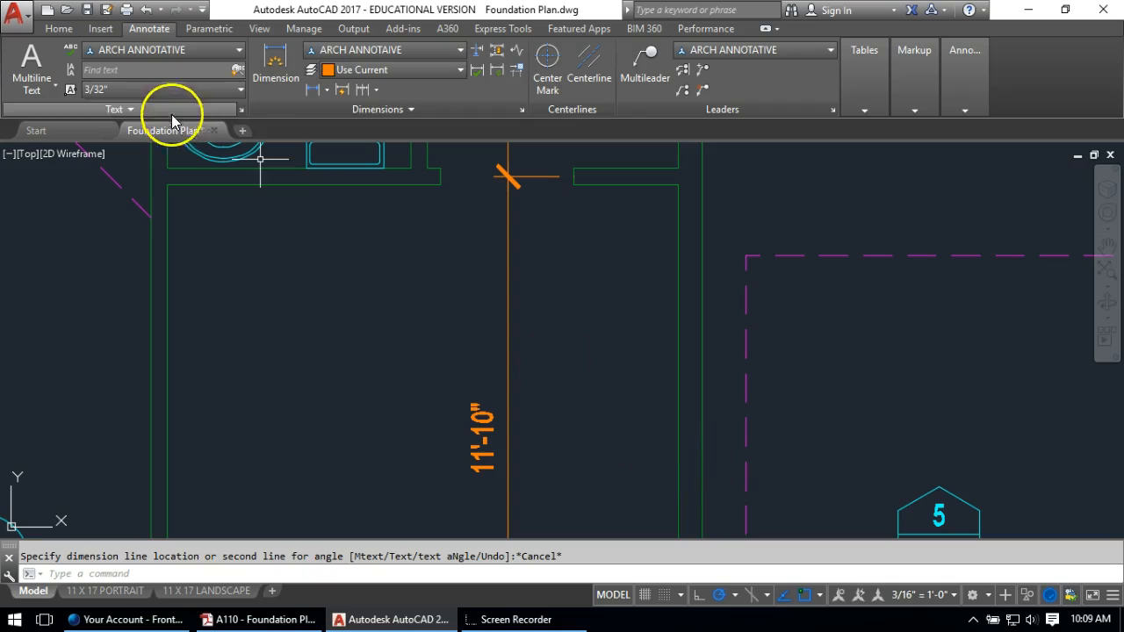
{"action": "left_click", "coordinate": [318, 89]}
{"action": "left_click", "coordinate": [678, 456]}
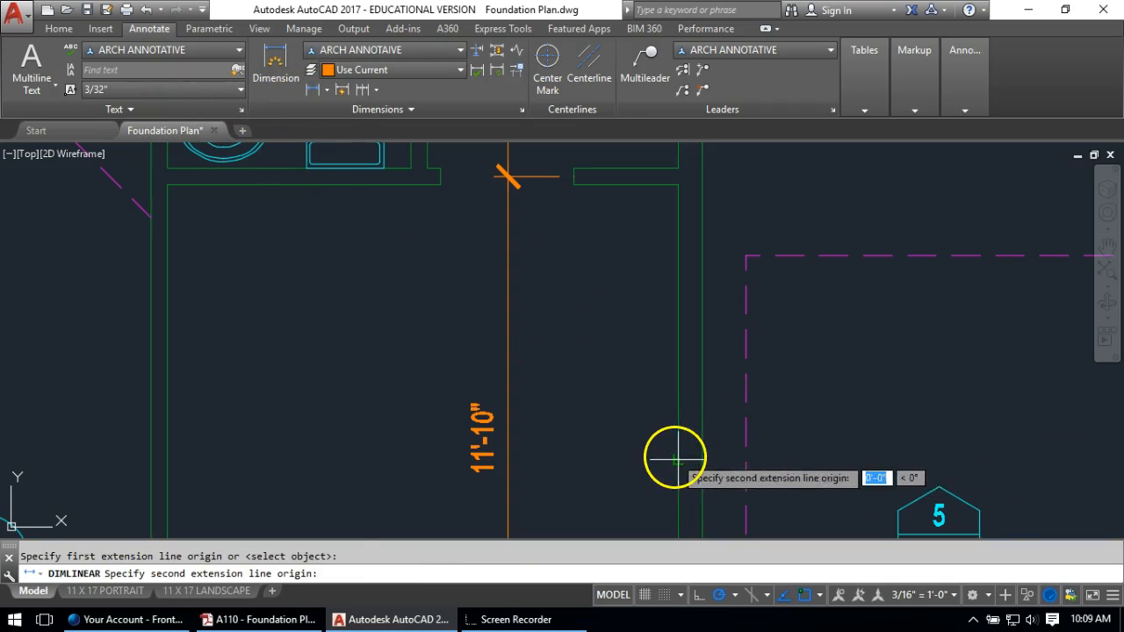
{"action": "left_click", "coordinate": [701, 452]}
{"action": "left_click", "coordinate": [694, 424]}
{"action": "key", "text": "Return"}
{"action": "key", "text": "Escape"}
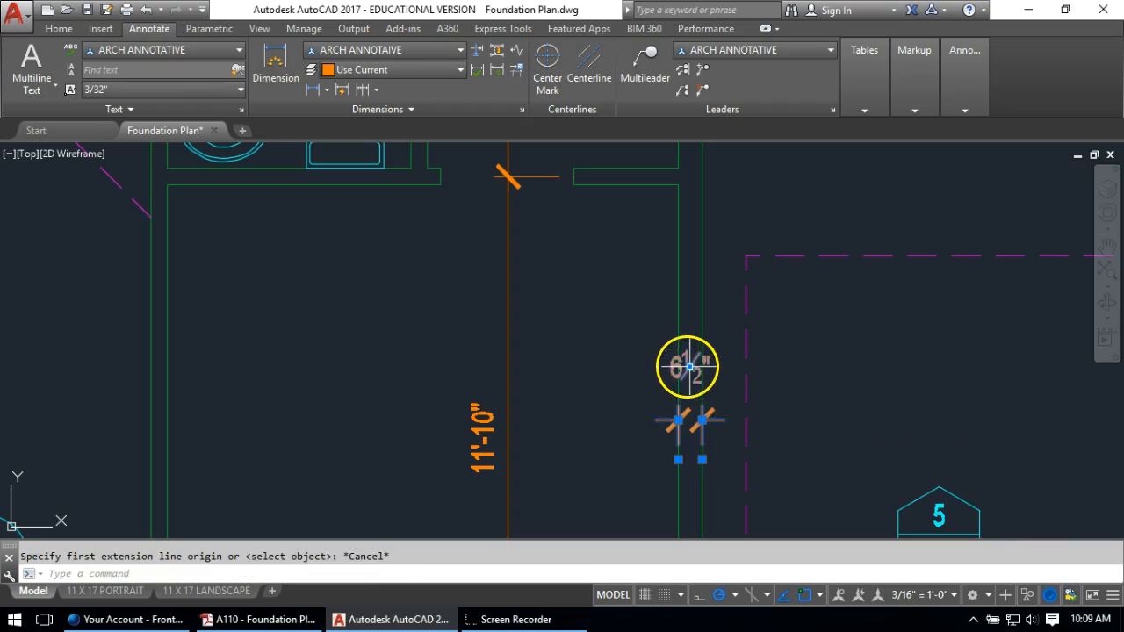
Move the 6½" dimension text to the left of its extension lines
{"action": "left_click", "coordinate": [690, 366]}
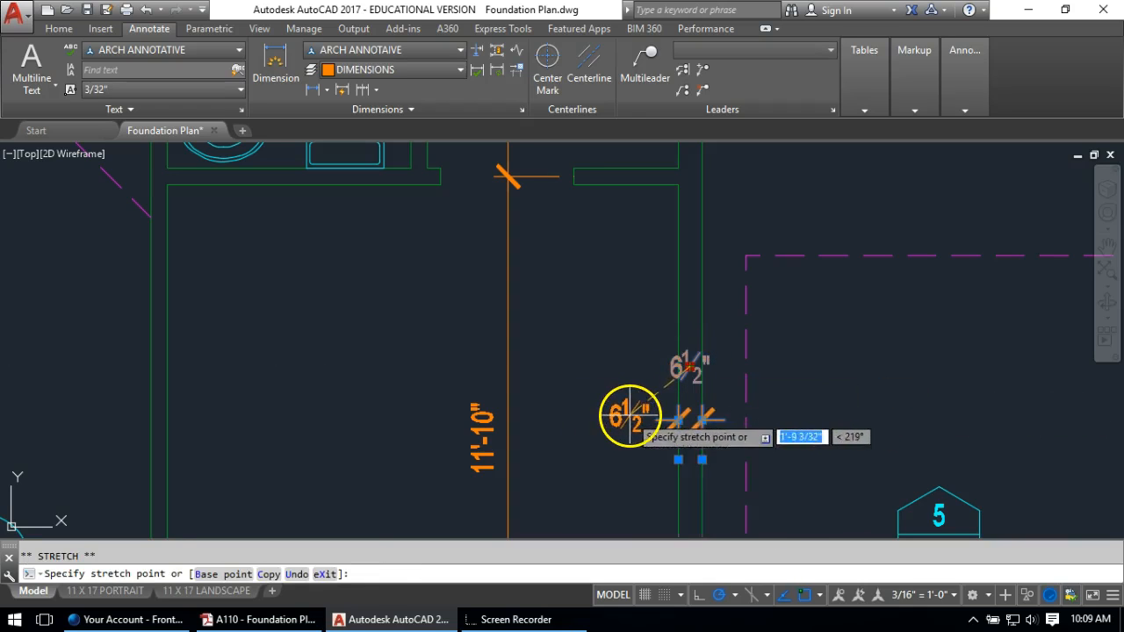
{"action": "left_click", "coordinate": [628, 417]}
{"action": "key", "text": "Escape"}
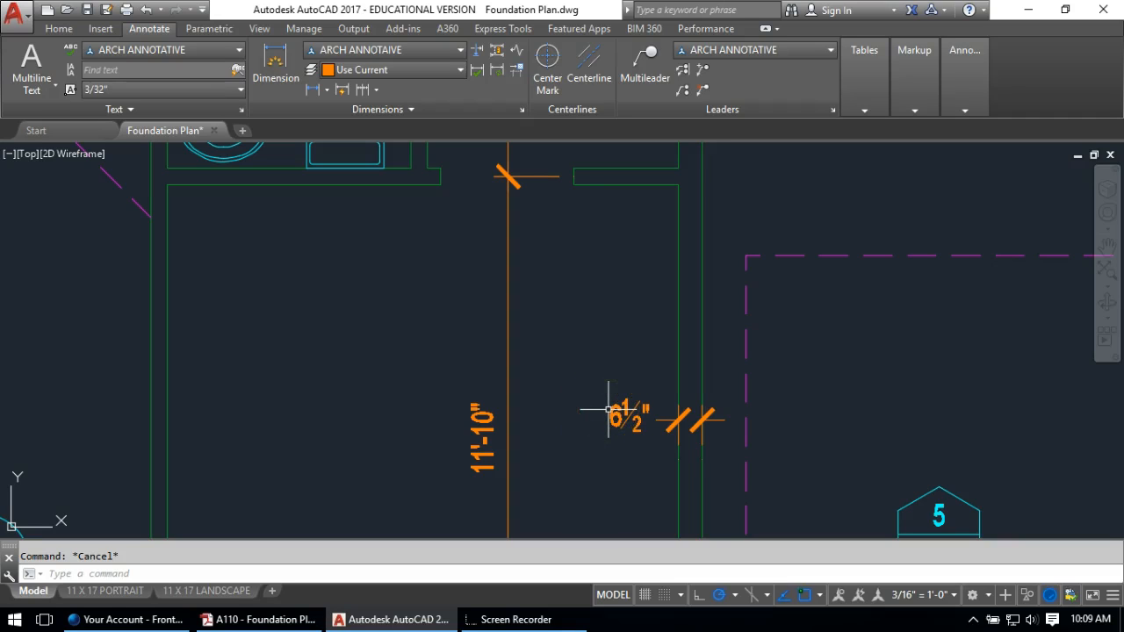
{"action": "scroll", "coordinate": [710, 406], "scroll_direction": "down", "scroll_amount": 2}
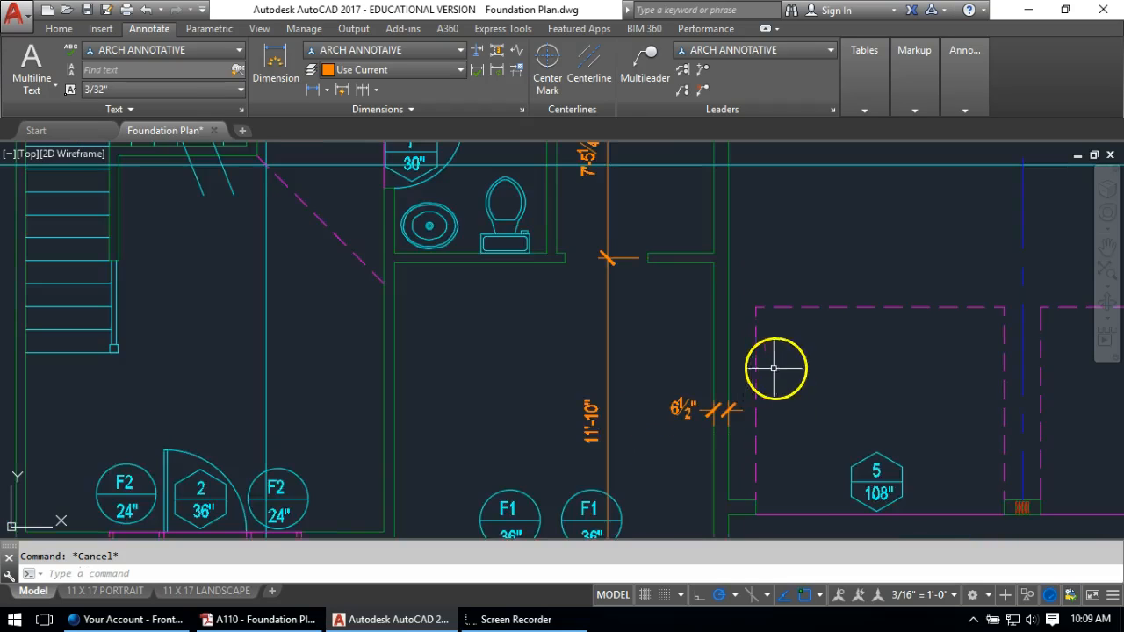
{"action": "middle_click_drag", "start_coordinate": [773, 369], "coordinate": [478, 283]}
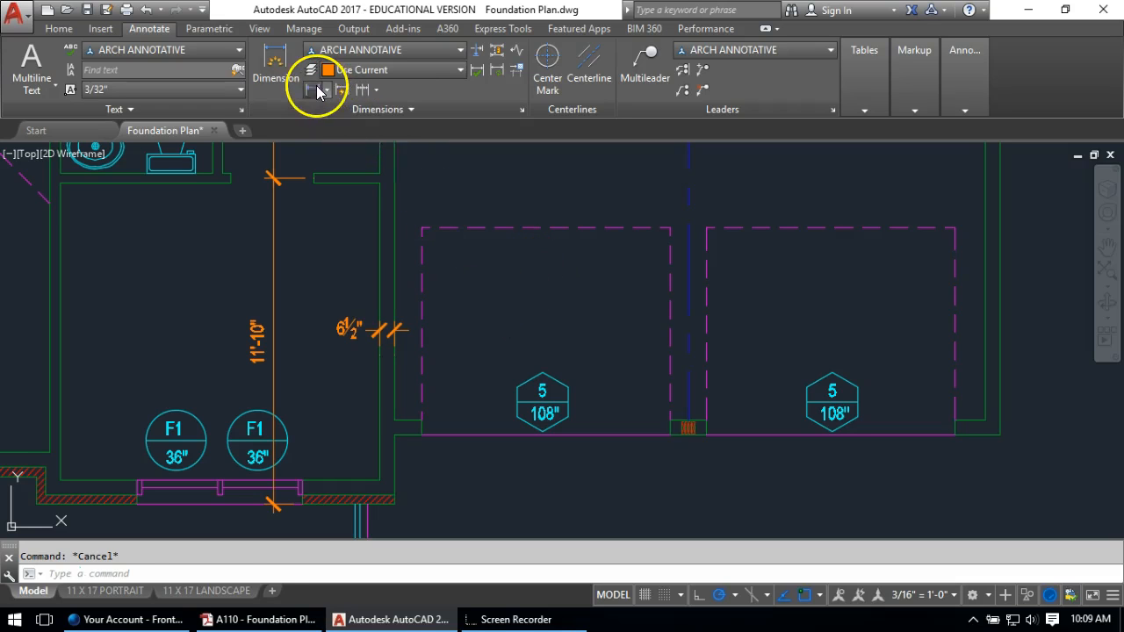
Dimension the footing wall as a 1'-0" jog continued by 9'-0", 1'-4" and 1'-8" segments
{"action": "left_click", "coordinate": [317, 92]}
{"action": "left_click", "coordinate": [396, 447]}
{"action": "left_click", "coordinate": [425, 446]}
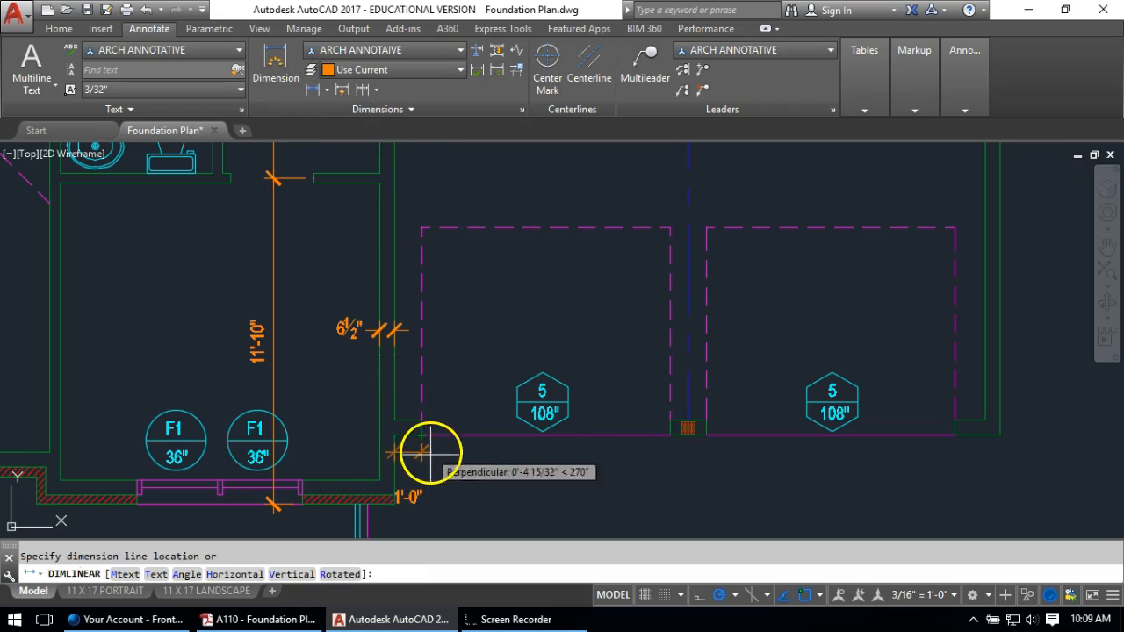
{"action": "left_click", "coordinate": [426, 458]}
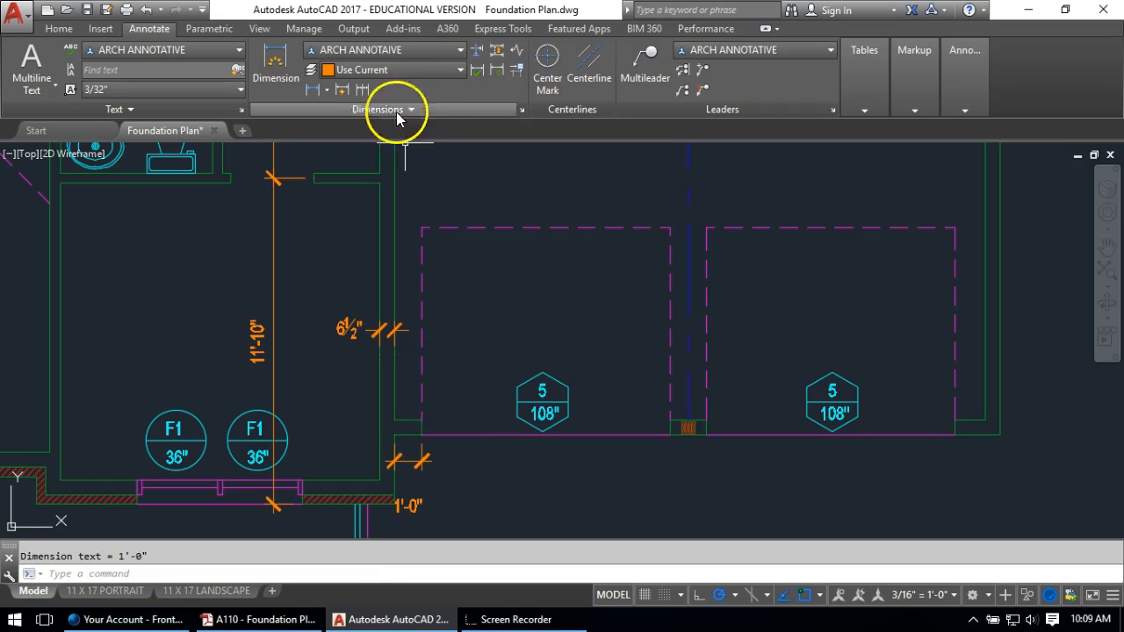
{"action": "left_click", "coordinate": [342, 89]}
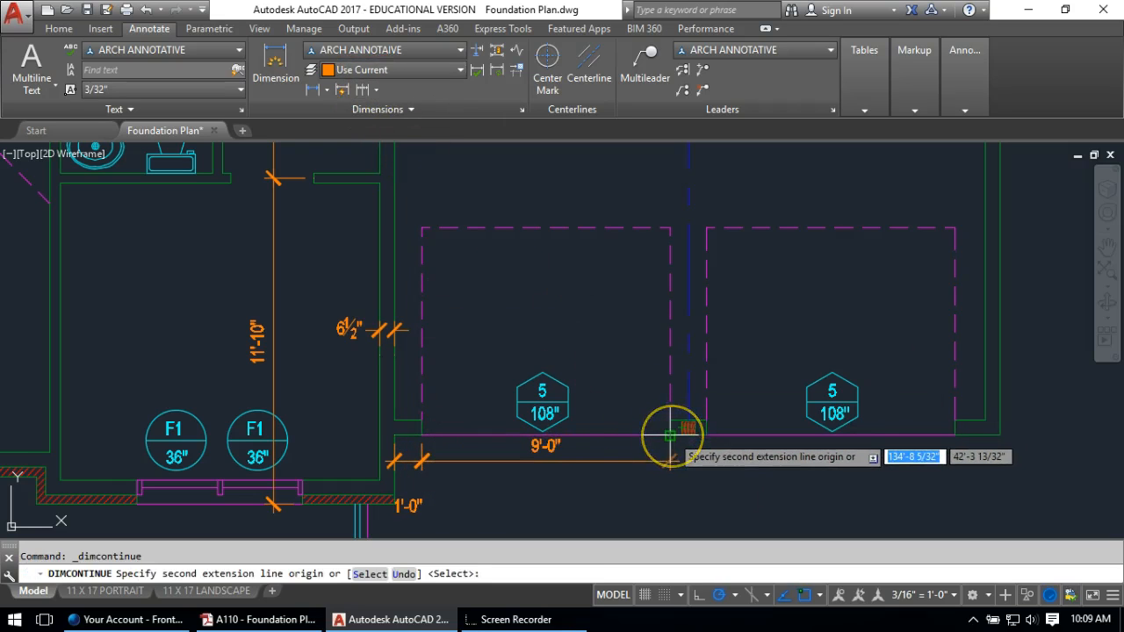
{"action": "left_click", "coordinate": [670, 435]}
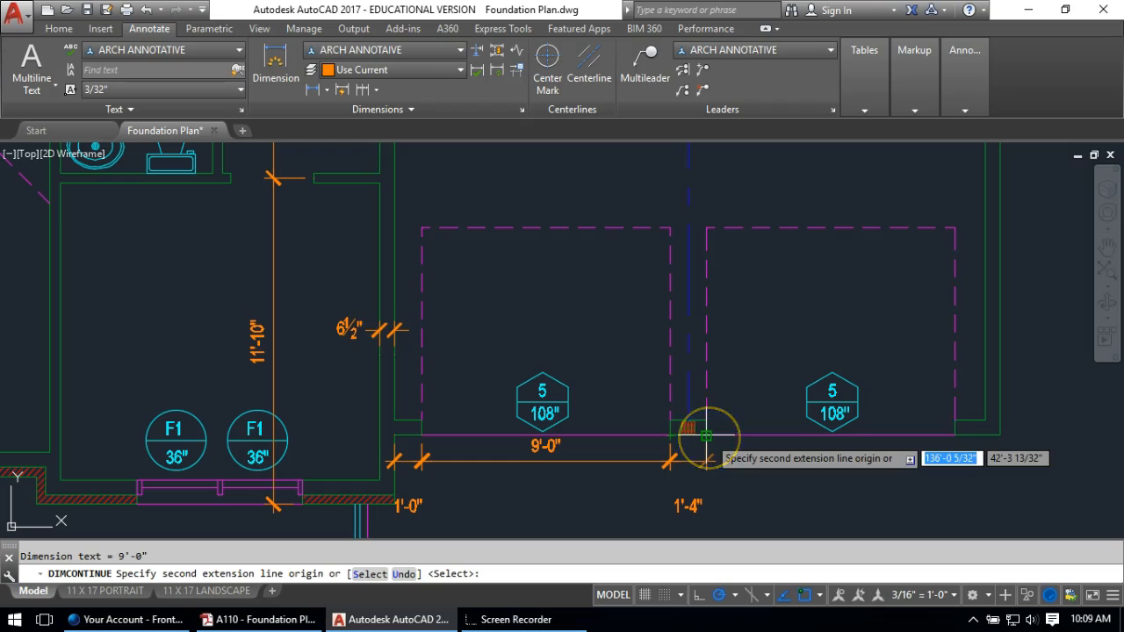
{"action": "left_click", "coordinate": [706, 434]}
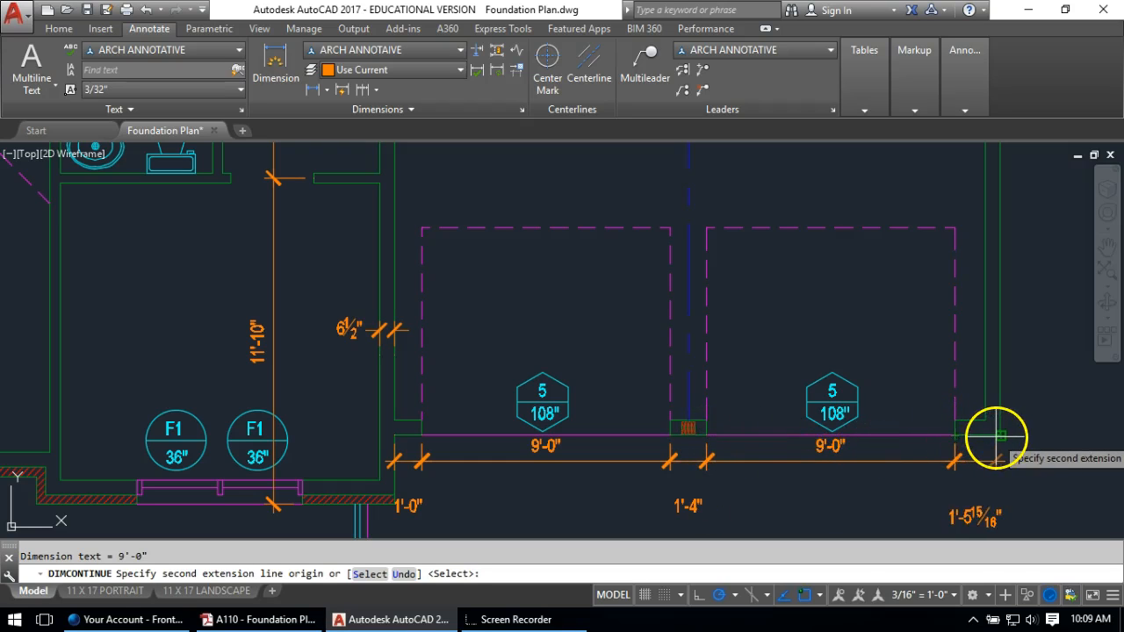
{"action": "left_click", "coordinate": [1001, 435]}
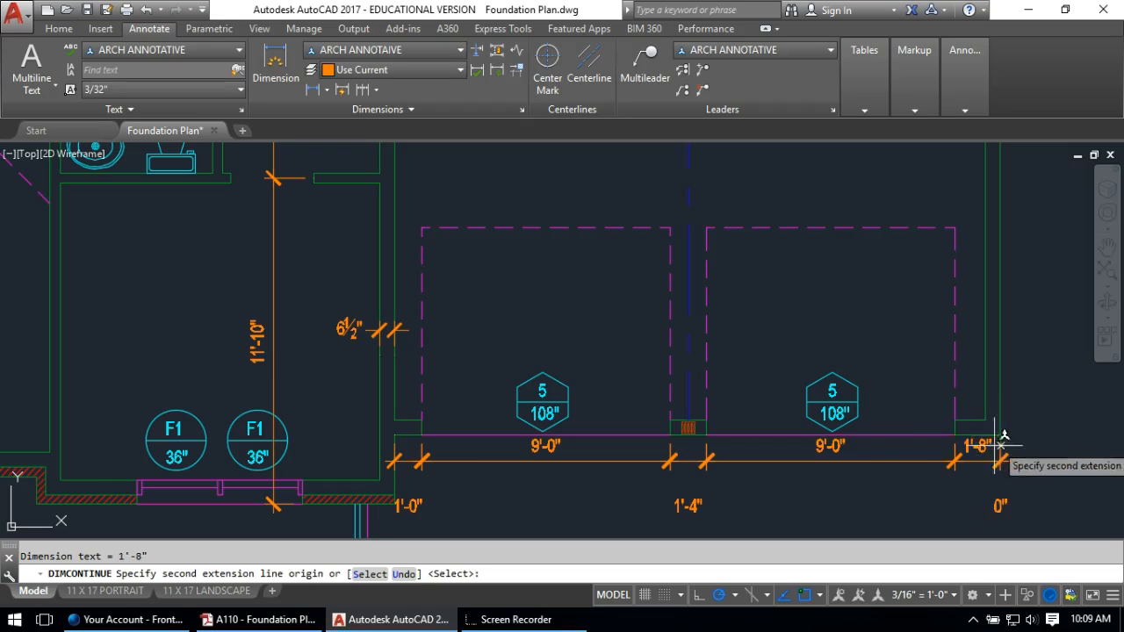
{"action": "right_click", "coordinate": [709, 470]}
{"action": "right_click", "coordinate": [685, 503]}
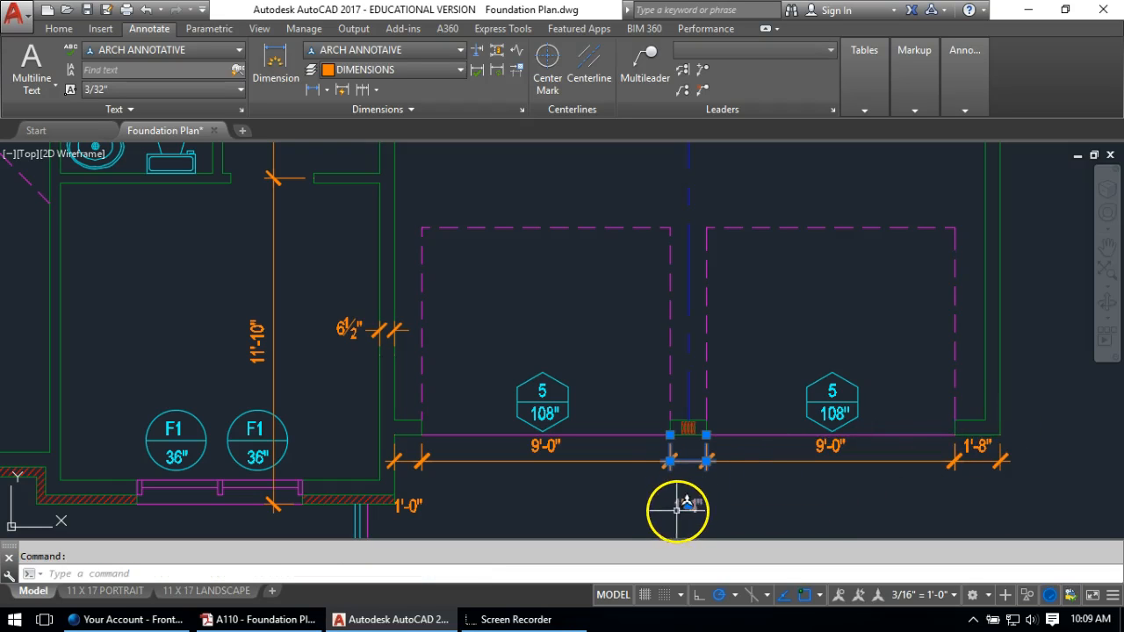
Lift the 1'-4" dimension label slightly above the line
{"action": "left_click", "coordinate": [680, 505]}
{"action": "scroll", "coordinate": [689, 464], "scroll_direction": "up", "scroll_amount": 6}
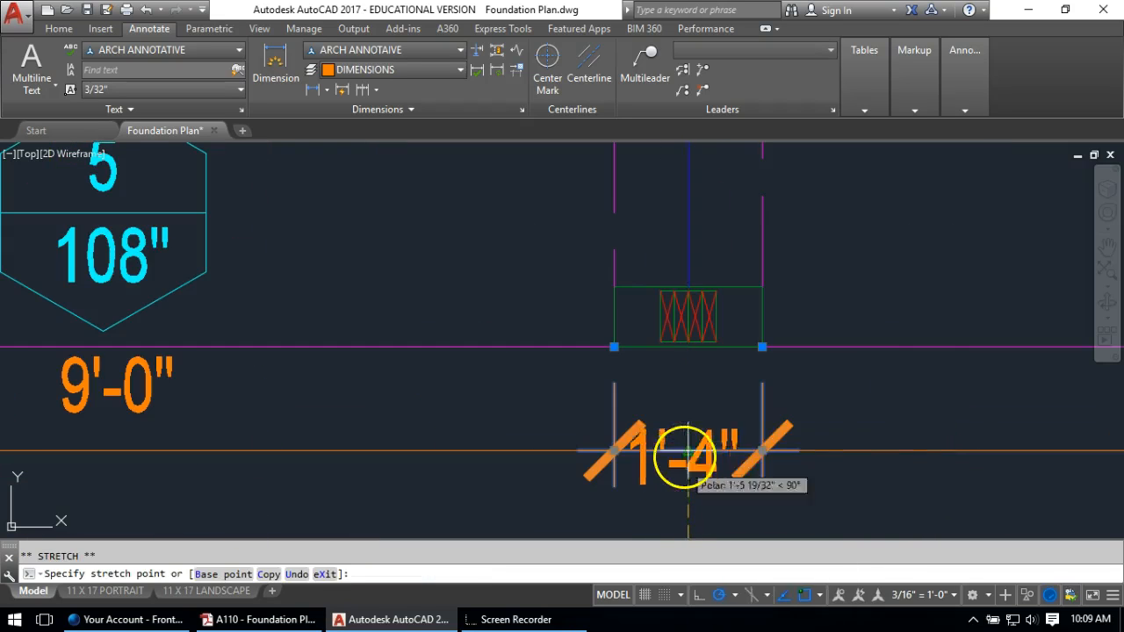
{"action": "left_click", "coordinate": [691, 388]}
{"action": "key", "text": "Return"}
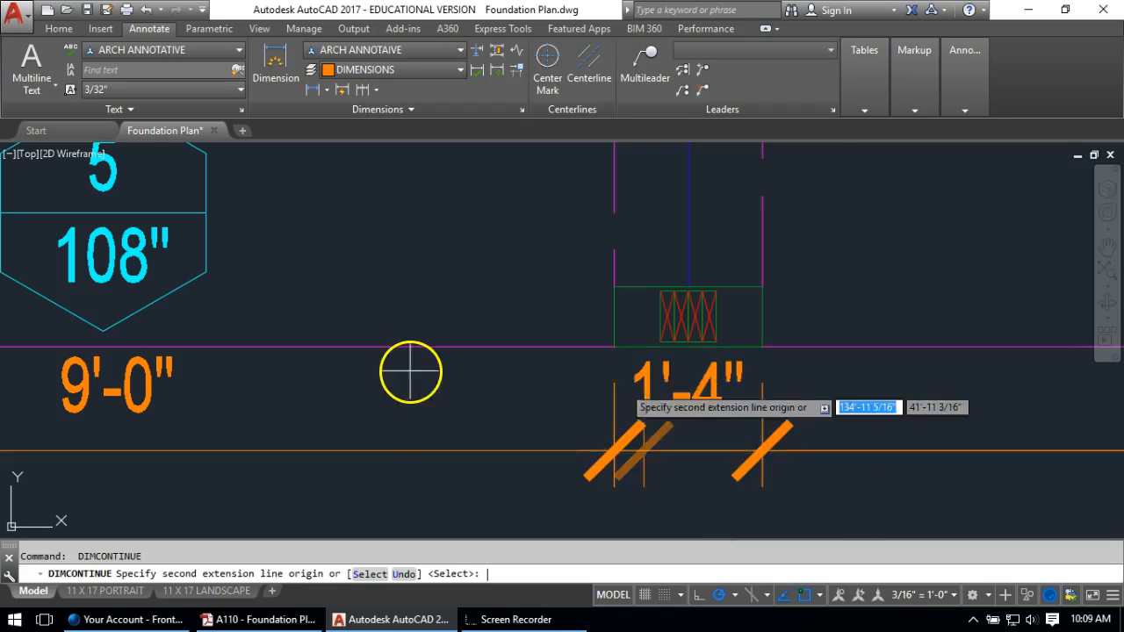
{"action": "scroll", "coordinate": [527, 351], "scroll_direction": "down", "scroll_amount": 8}
{"action": "key", "text": "Escape"}
Move the 1'-0" dimension label above the dimension line
{"action": "scroll", "coordinate": [534, 413], "scroll_direction": "up", "scroll_amount": 5}
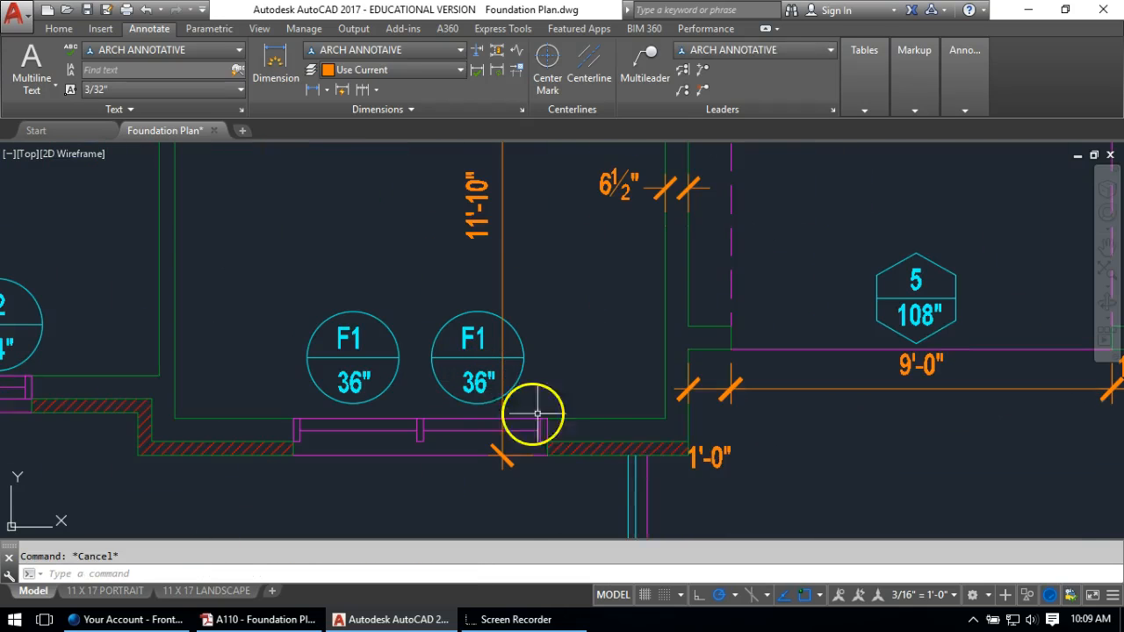
{"action": "left_click", "coordinate": [710, 457]}
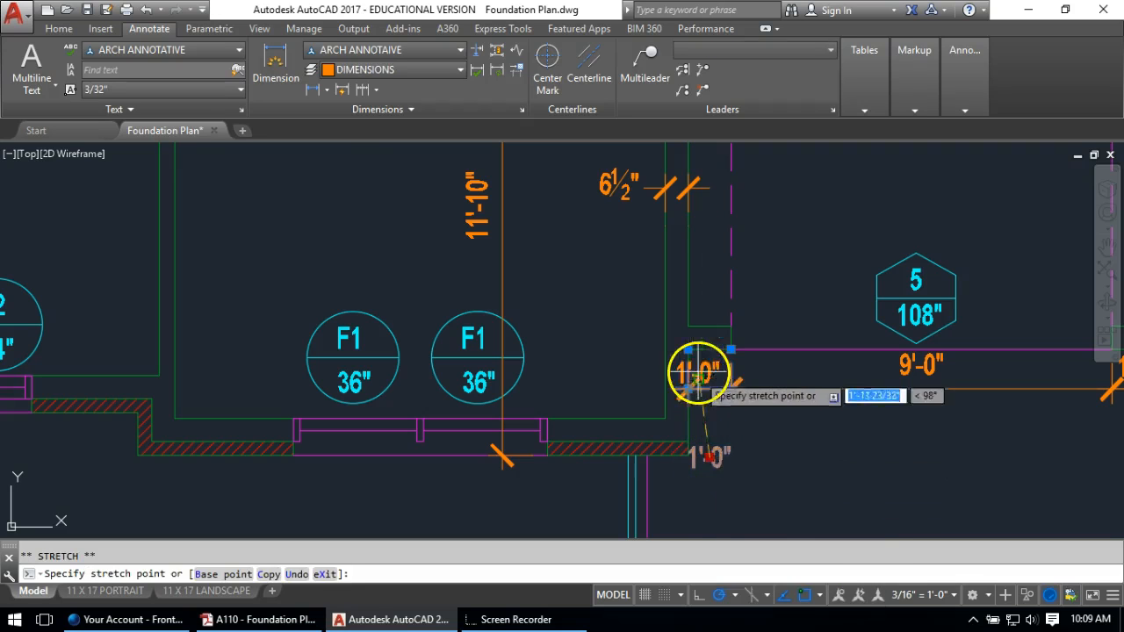
{"action": "scroll", "coordinate": [703, 376], "scroll_direction": "up", "scroll_amount": 5}
{"action": "left_click", "coordinate": [728, 408]}
{"action": "key", "text": "Return"}
{"action": "key", "text": "Escape"}
{"action": "scroll", "coordinate": [353, 230], "scroll_direction": "down", "scroll_amount": 6}
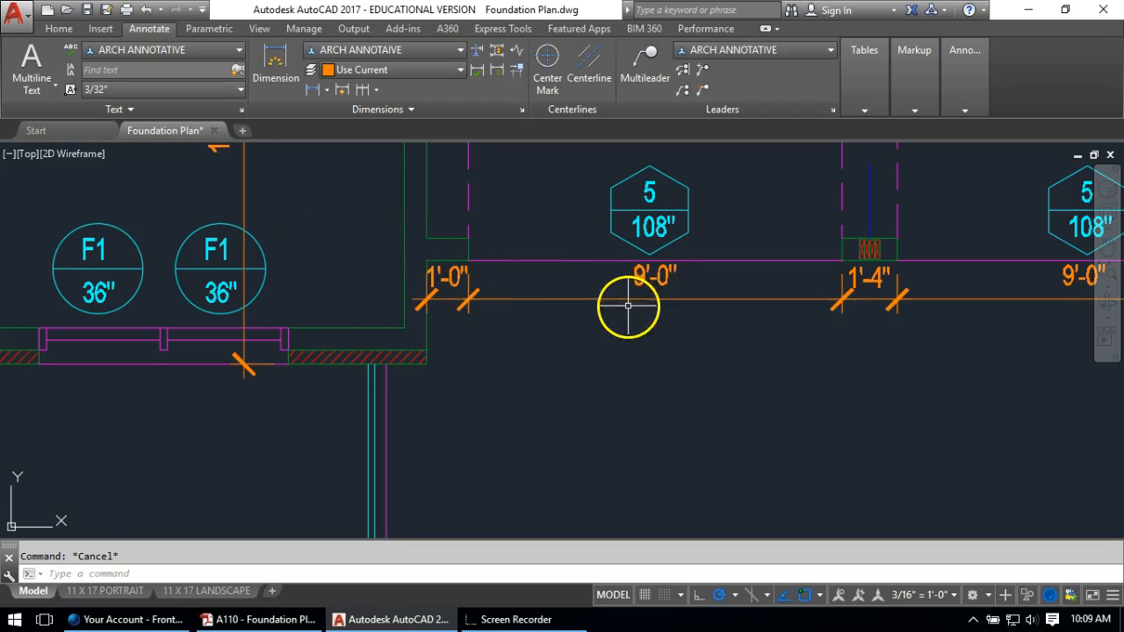
{"action": "scroll", "coordinate": [628, 306], "scroll_direction": "down", "scroll_amount": 2}
{"action": "middle_click_drag", "start_coordinate": [678, 267], "coordinate": [326, 423]}
{"action": "scroll", "coordinate": [419, 322], "scroll_direction": "down", "scroll_amount": 2}
{"action": "scroll", "coordinate": [557, 419], "scroll_direction": "down", "scroll_amount": 1}
{"action": "middle_click_drag", "start_coordinate": [557, 419], "coordinate": [524, 394]}
{"action": "scroll", "coordinate": [521, 388], "scroll_direction": "down", "scroll_amount": 2}
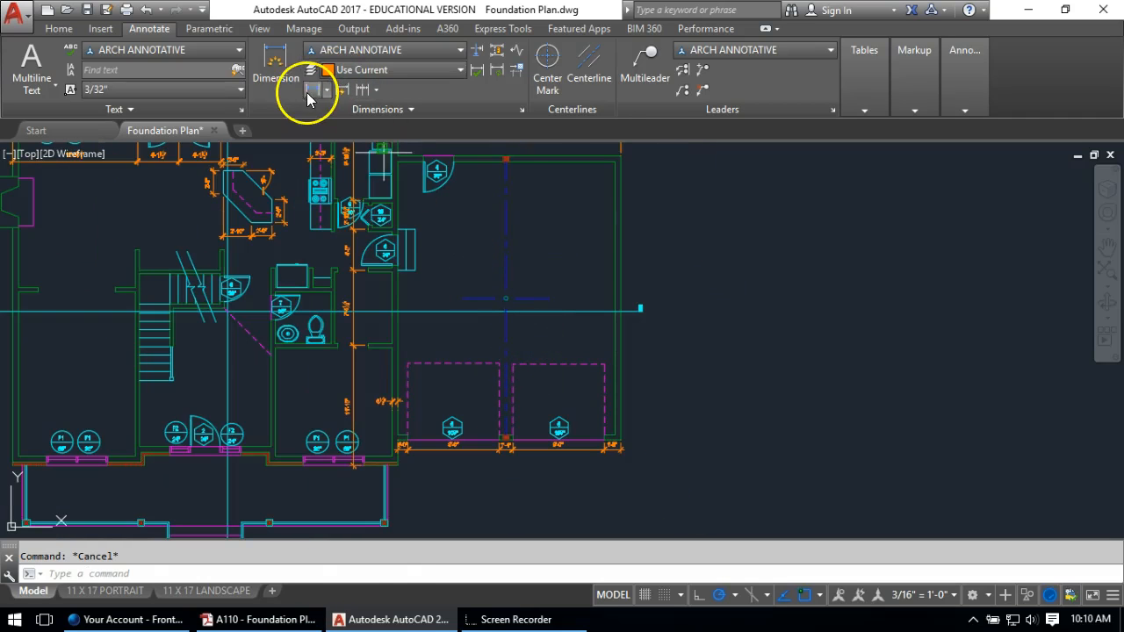
Dimension the right wall from its top to bottom corner as 28'-0", placed beside it
{"action": "left_click", "coordinate": [309, 92]}
{"action": "left_click", "coordinate": [620, 165]}
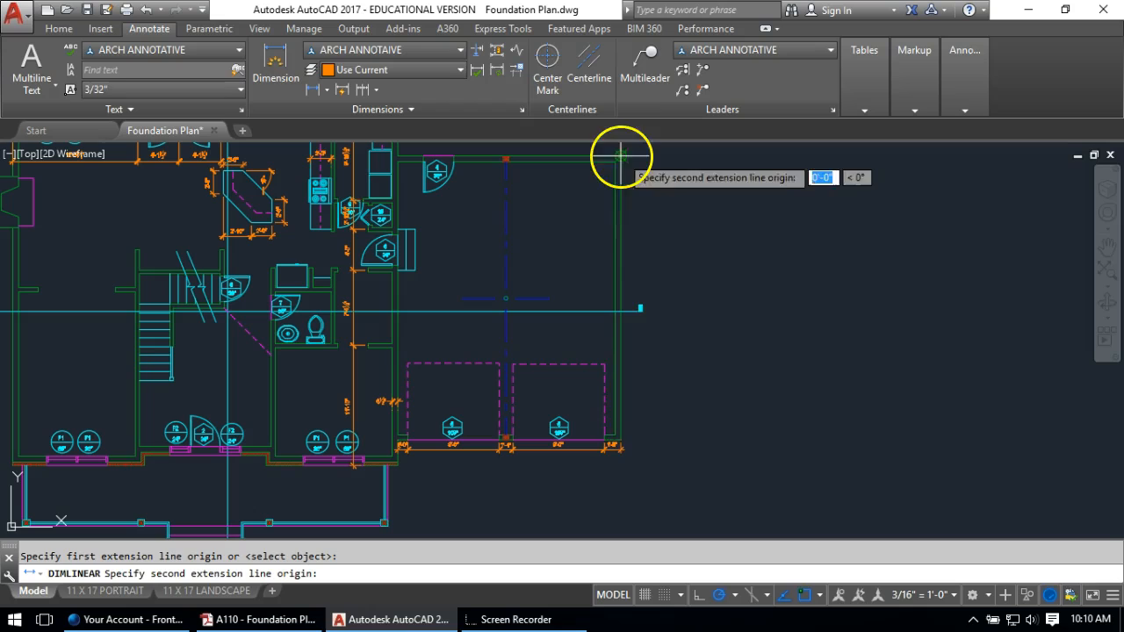
{"action": "left_click", "coordinate": [621, 446]}
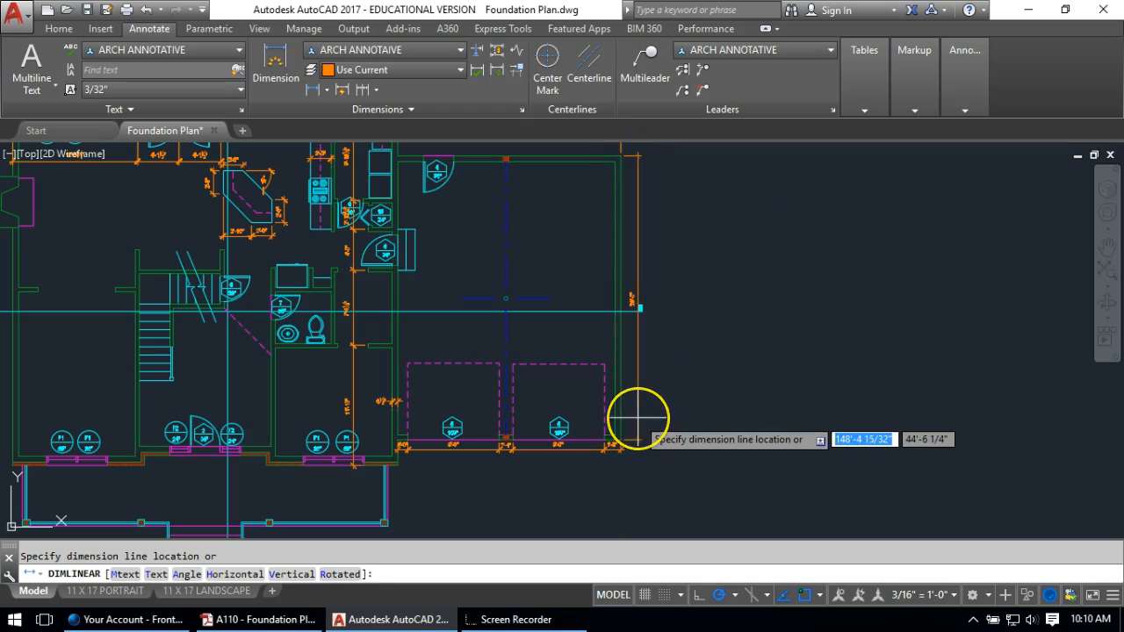
{"action": "scroll", "coordinate": [638, 420], "scroll_direction": "up", "scroll_amount": 2}
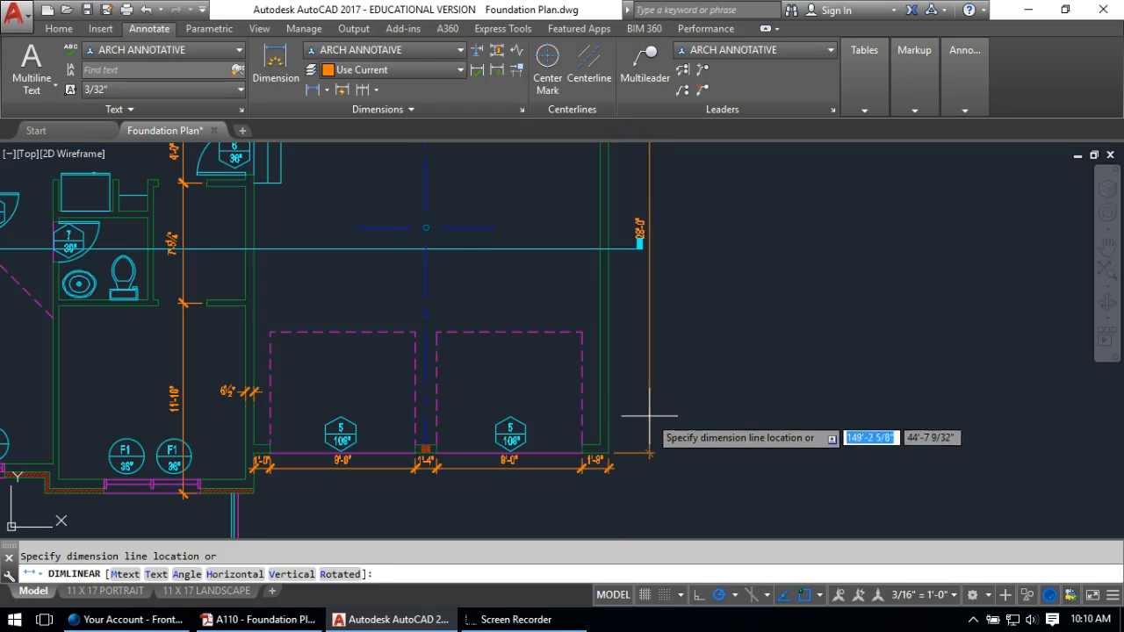
{"action": "left_click", "coordinate": [640, 409]}
{"action": "key", "text": "Return"}
{"action": "key", "text": "Escape"}
{"action": "scroll", "coordinate": [641, 227], "scroll_direction": "up", "scroll_amount": 2}
Select the 28'-0" dimension's label, then cancel without moving it
{"action": "left_click", "coordinate": [605, 246]}
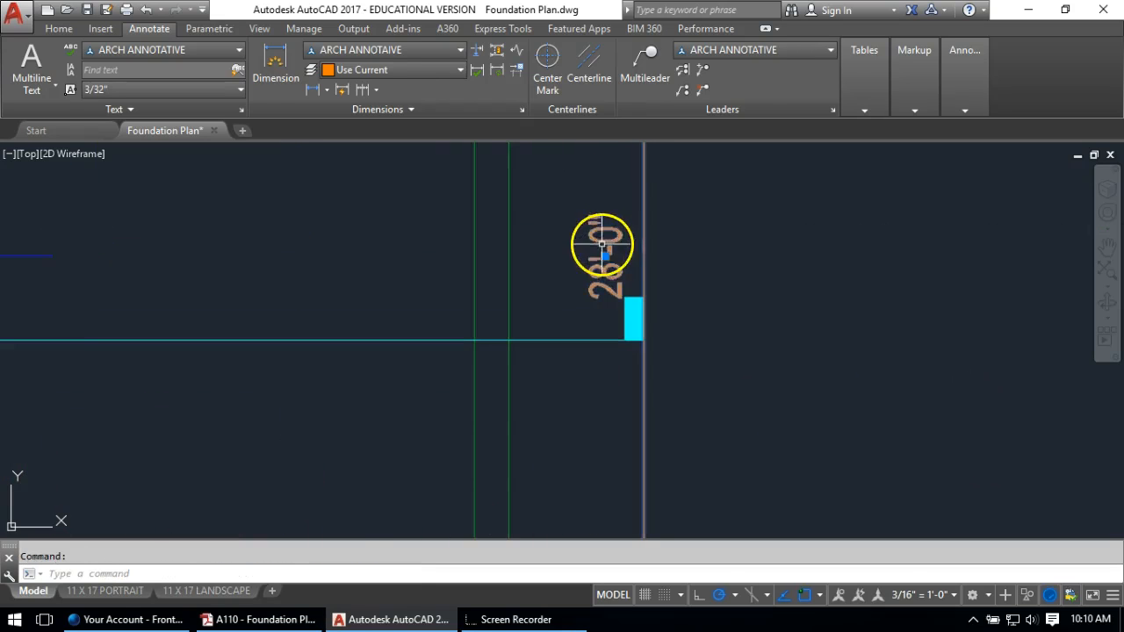
{"action": "left_click", "coordinate": [605, 255]}
{"action": "key", "text": "Escape"}
{"action": "scroll", "coordinate": [745, 318], "scroll_direction": "down", "scroll_amount": 5}
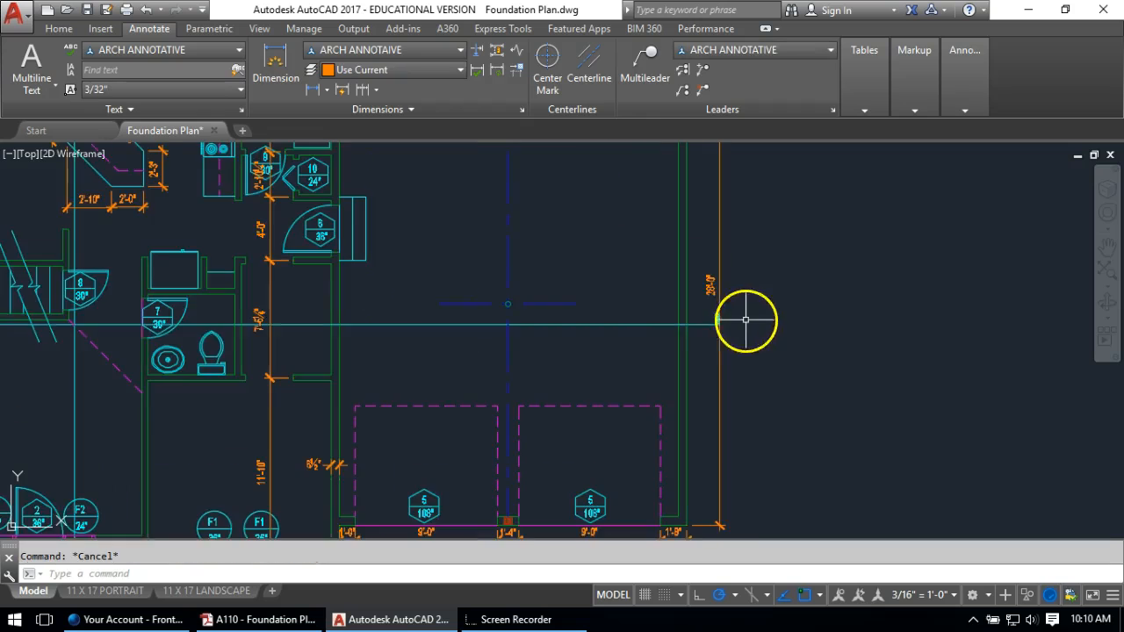
{"action": "middle_click_drag", "start_coordinate": [698, 284], "coordinate": [644, 374]}
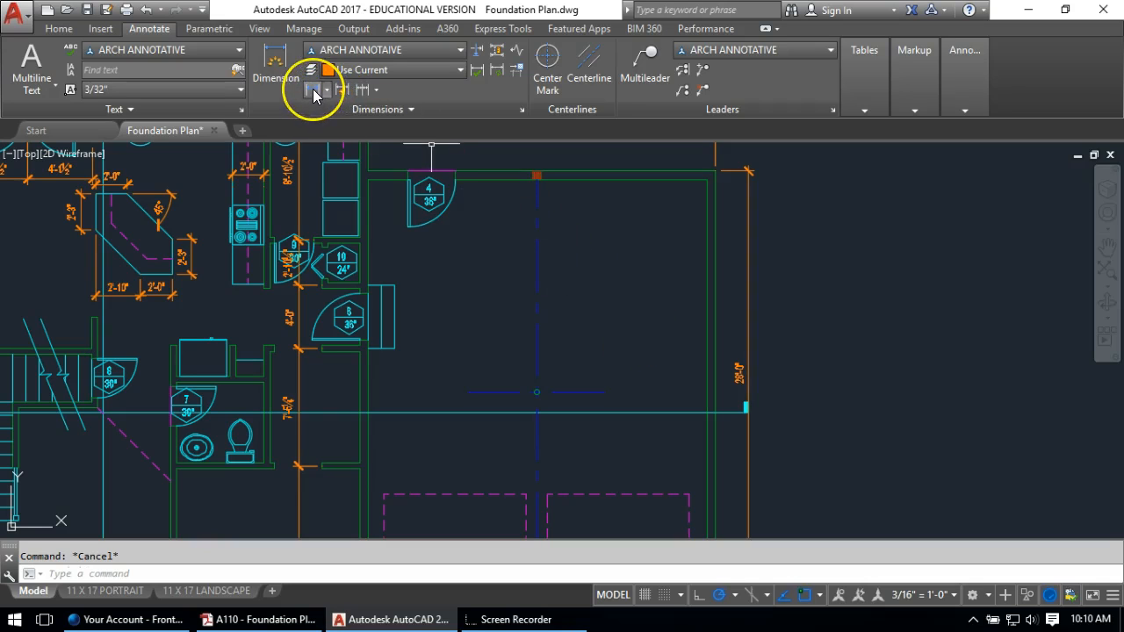
Dimension from the centreline endpoint to the right wall and stretch it to read 11'-4"
{"action": "left_click", "coordinate": [315, 93]}
{"action": "left_click", "coordinate": [537, 176]}
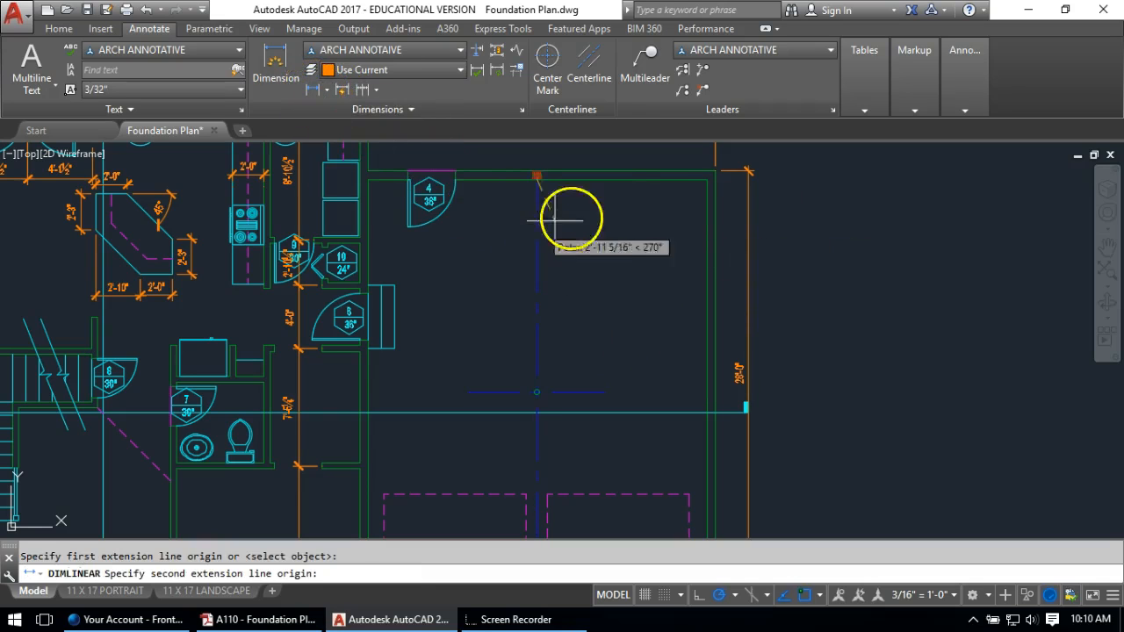
{"action": "left_click", "coordinate": [706, 183]}
{"action": "left_click", "coordinate": [644, 219]}
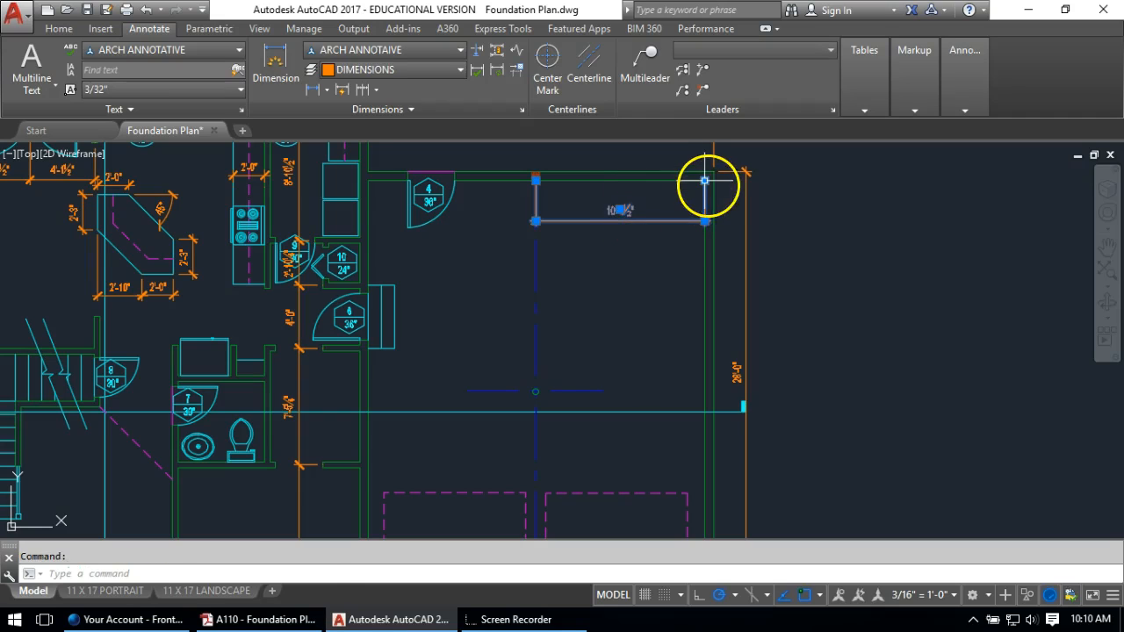
{"action": "left_click", "coordinate": [705, 180]}
{"action": "left_click", "coordinate": [714, 179]}
{"action": "key", "text": "Escape"}
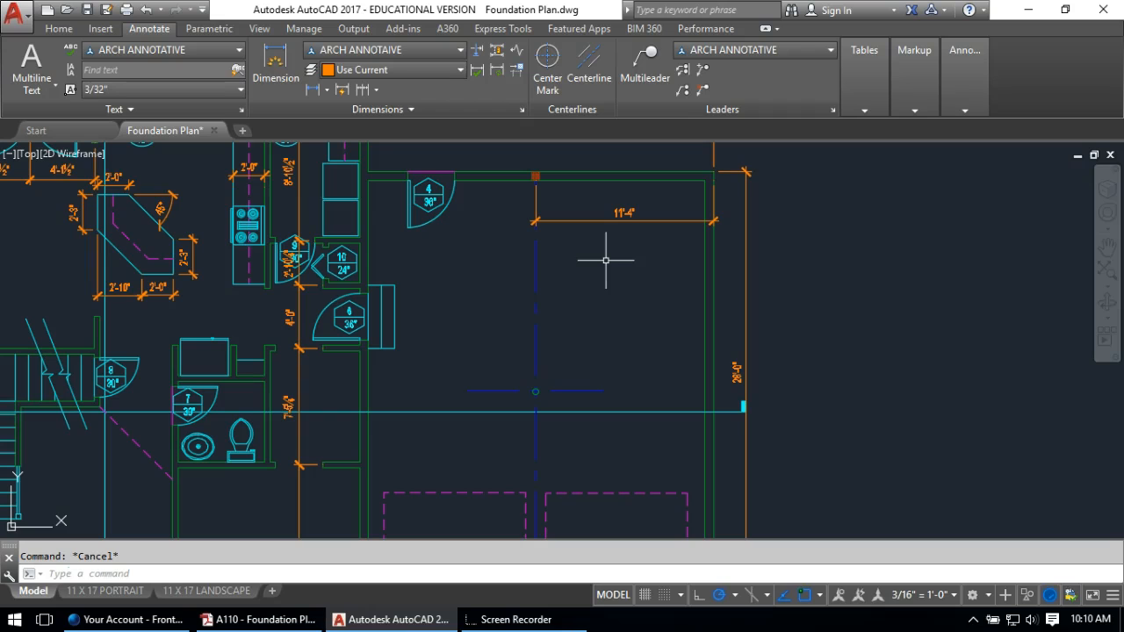
Start a new linear dimension with the centre mark as the first point
{"action": "left_click", "coordinate": [313, 89]}
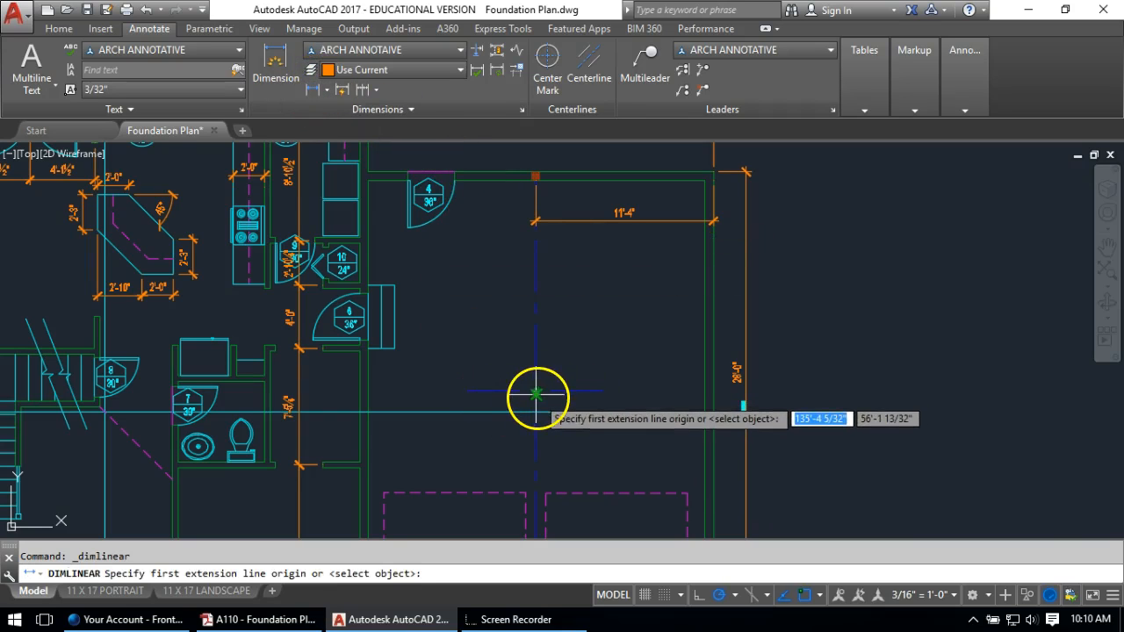
{"action": "scroll", "coordinate": [539, 394], "scroll_direction": "up", "scroll_amount": 4}
{"action": "left_click", "coordinate": [521, 384]}
{"action": "scroll", "coordinate": [567, 404], "scroll_direction": "down", "scroll_amount": 2}
{"action": "scroll", "coordinate": [557, 401], "scroll_direction": "up", "scroll_amount": 3}
{"action": "scroll", "coordinate": [550, 384], "scroll_direction": "down", "scroll_amount": 8}
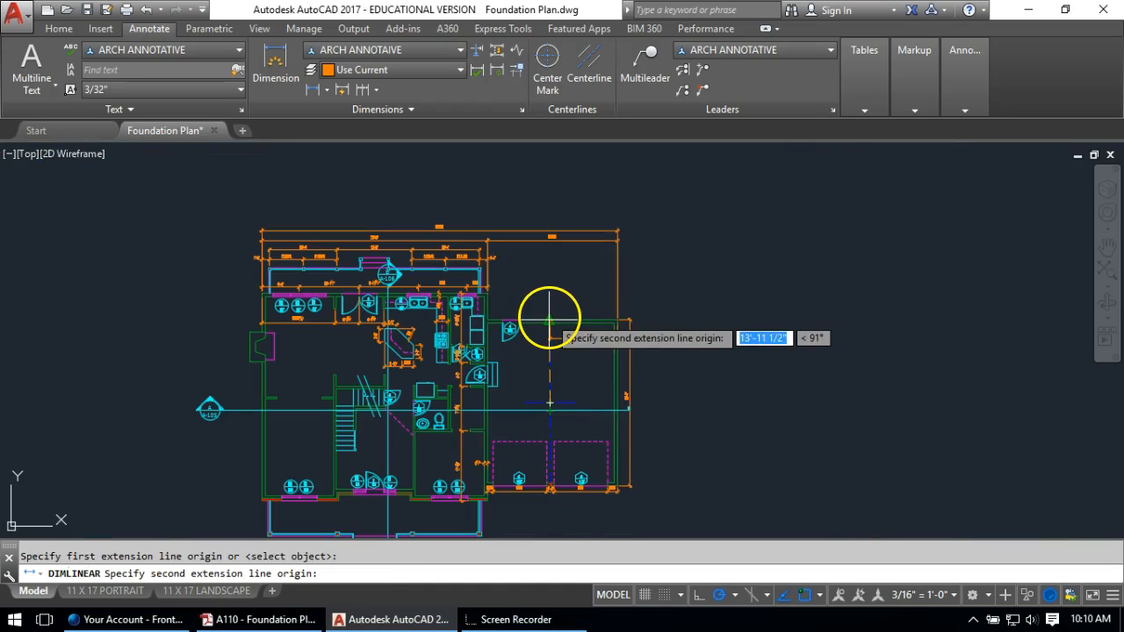
Finish the 14'-0" vertical dimension from the centre mark to the top wall
{"action": "scroll", "coordinate": [618, 308], "scroll_direction": "up", "scroll_amount": 5}
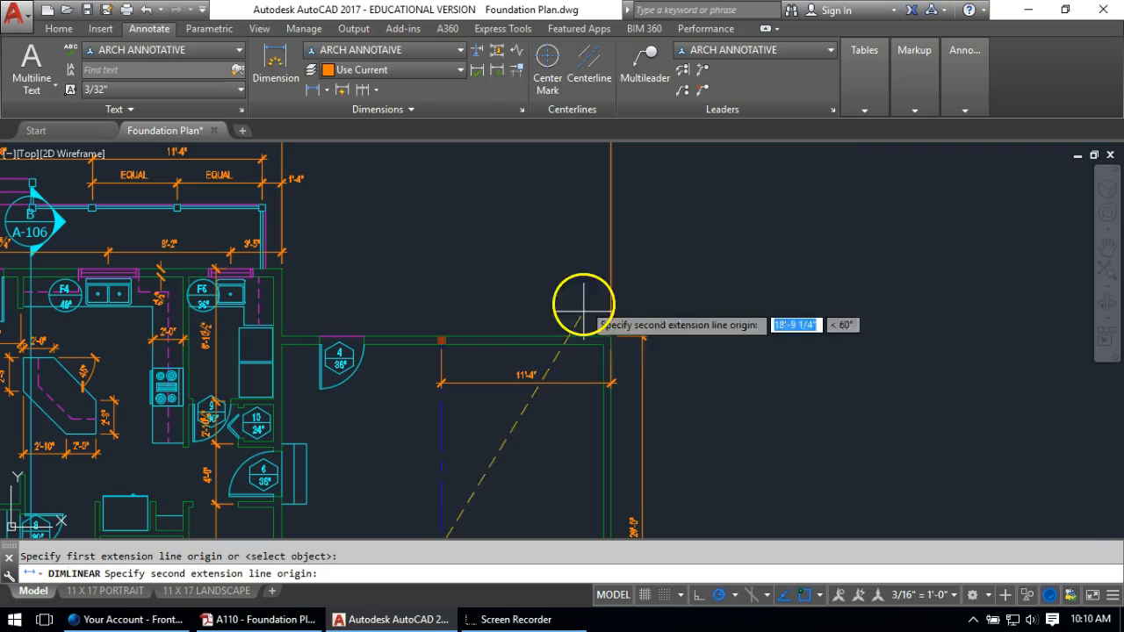
{"action": "left_click", "coordinate": [460, 336]}
{"action": "left_click", "coordinate": [489, 428]}
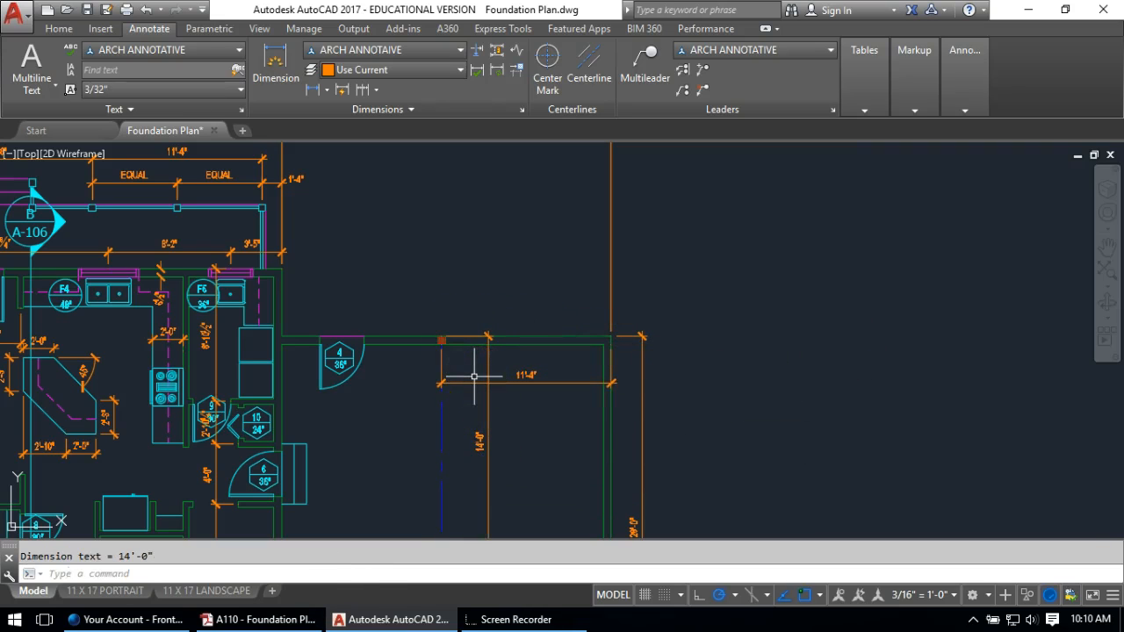
{"action": "left_click", "coordinate": [491, 352]}
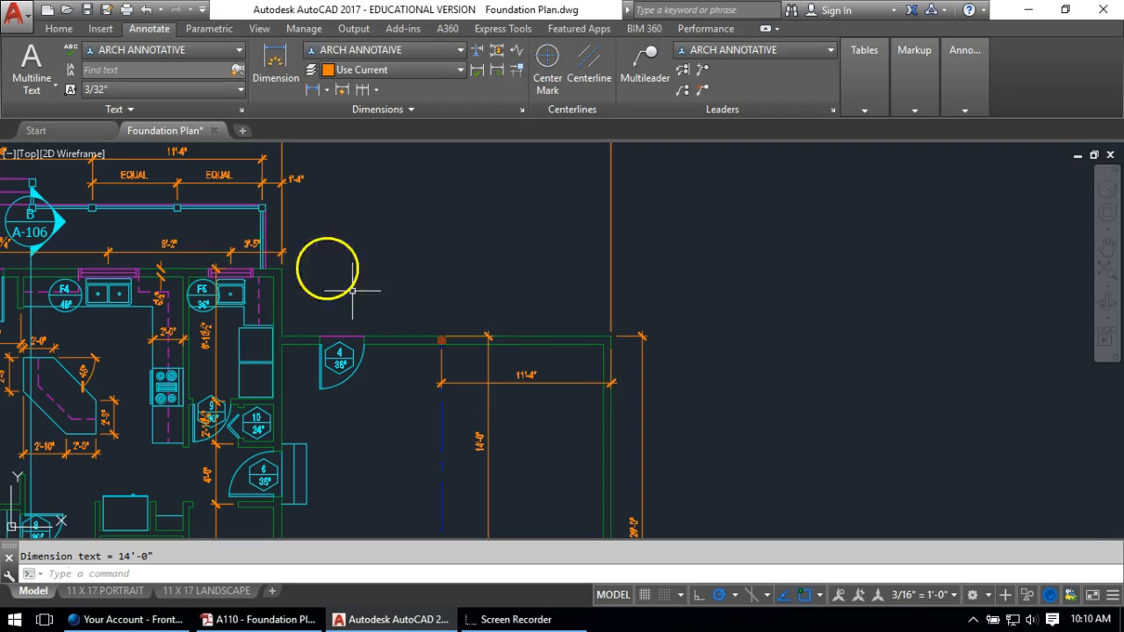
Add a 4'-0" dimension above the top wall and continue it with an 18'-0" dimension
{"action": "left_click", "coordinate": [313, 89]}
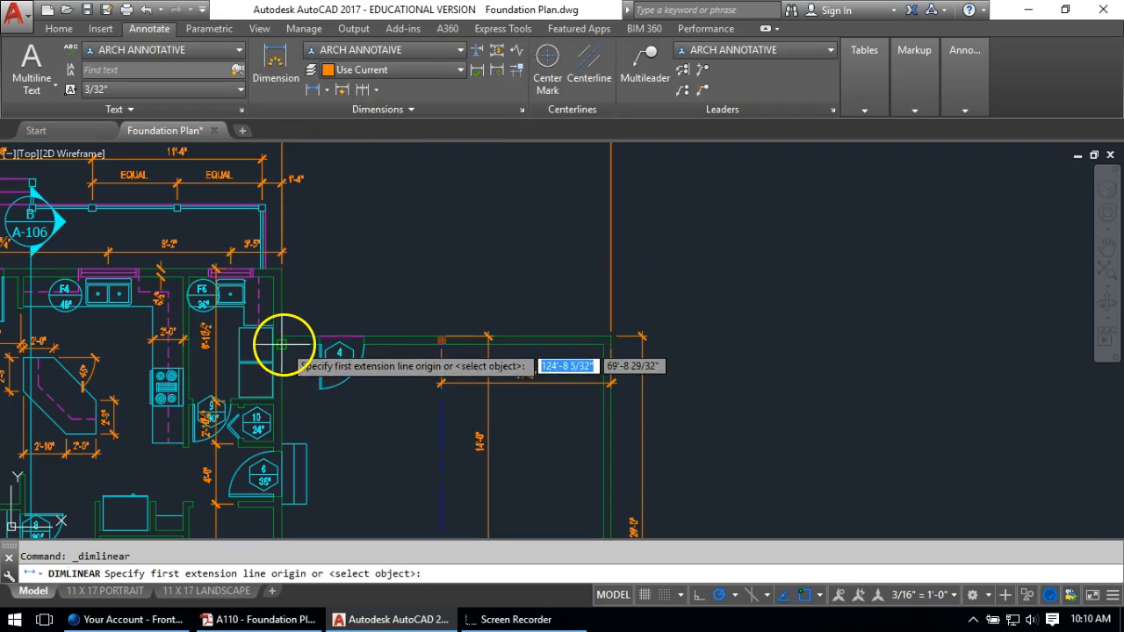
{"action": "left_click", "coordinate": [283, 337]}
{"action": "left_click", "coordinate": [342, 337]}
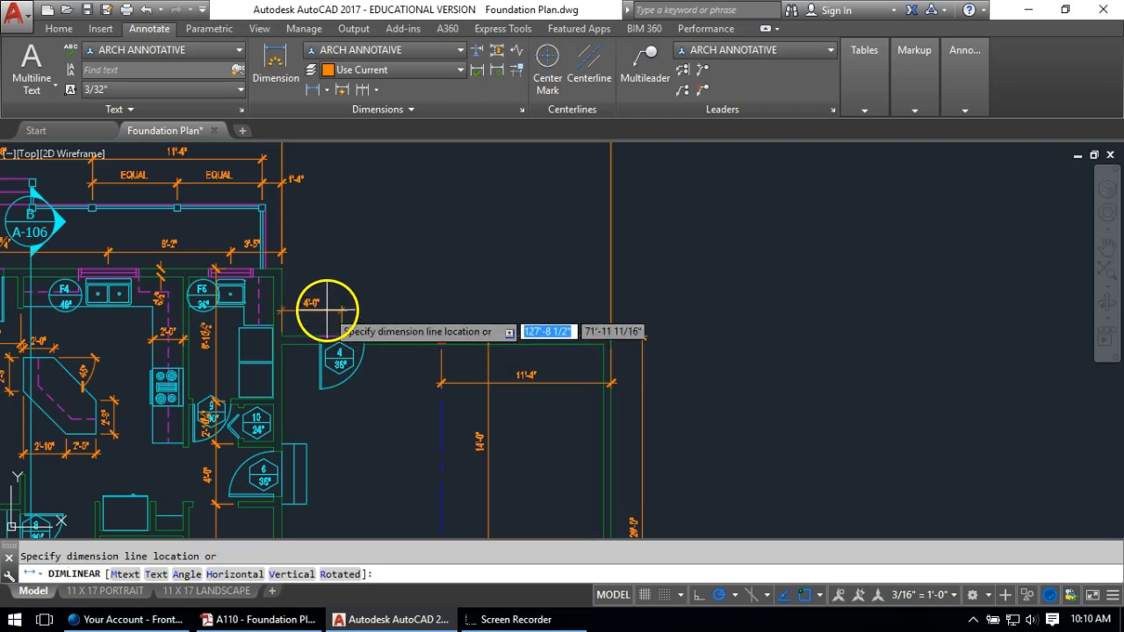
{"action": "left_click", "coordinate": [327, 309]}
{"action": "left_click", "coordinate": [363, 90]}
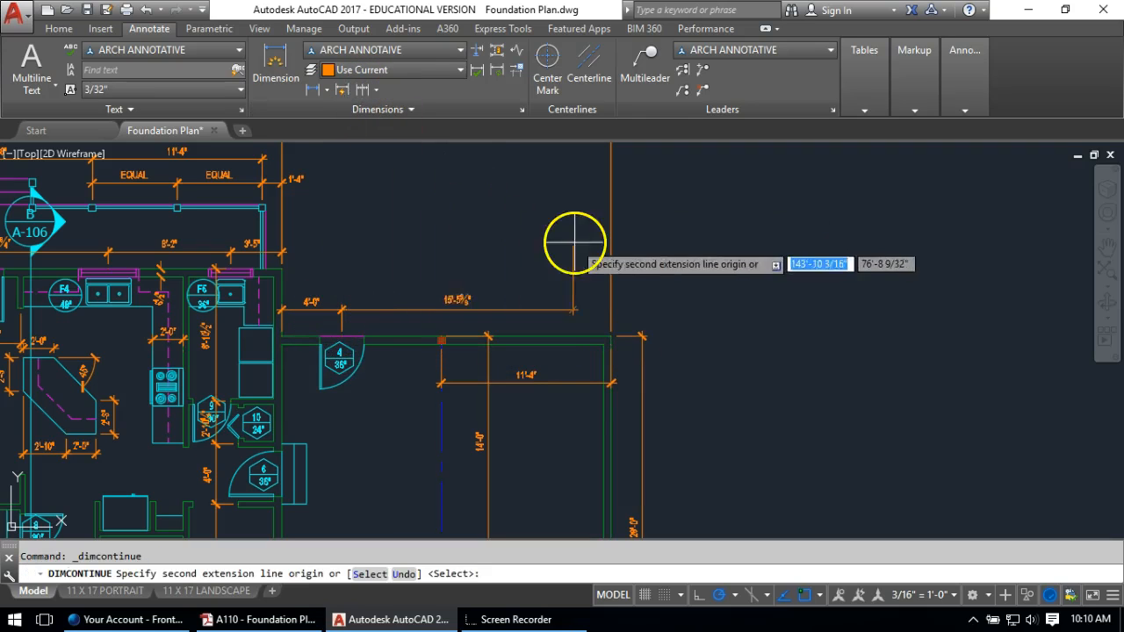
{"action": "left_click", "coordinate": [611, 336]}
{"action": "key", "text": "Return"}
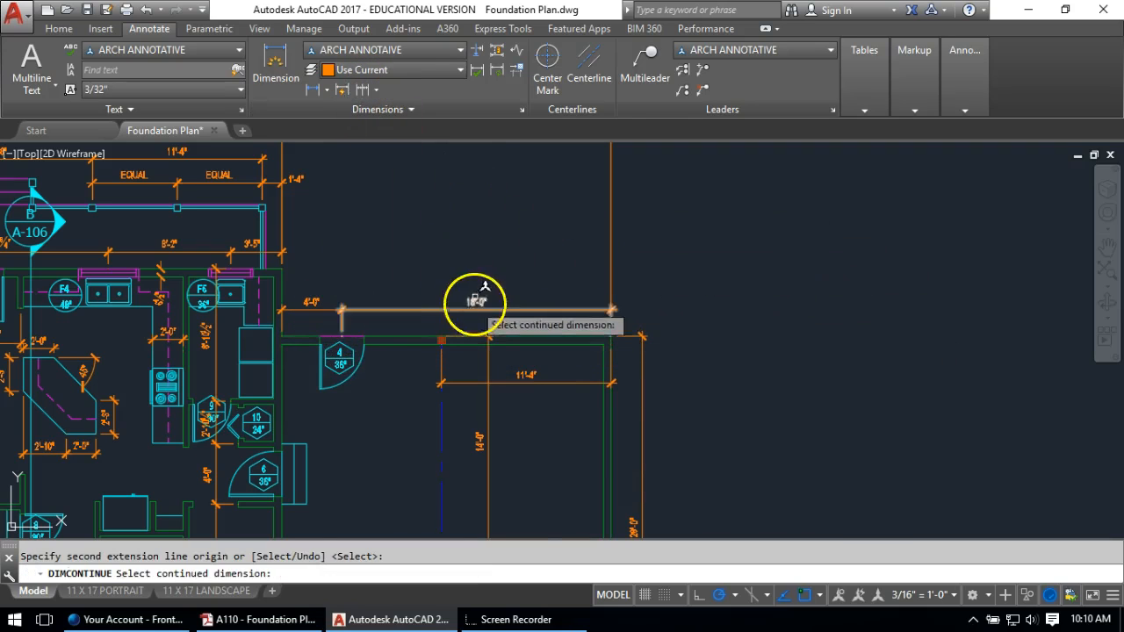
{"action": "scroll", "coordinate": [478, 277], "scroll_direction": "down", "scroll_amount": 2}
{"action": "key", "text": "Escape"}
{"action": "middle_click_drag", "start_coordinate": [533, 417], "coordinate": [607, 308]}
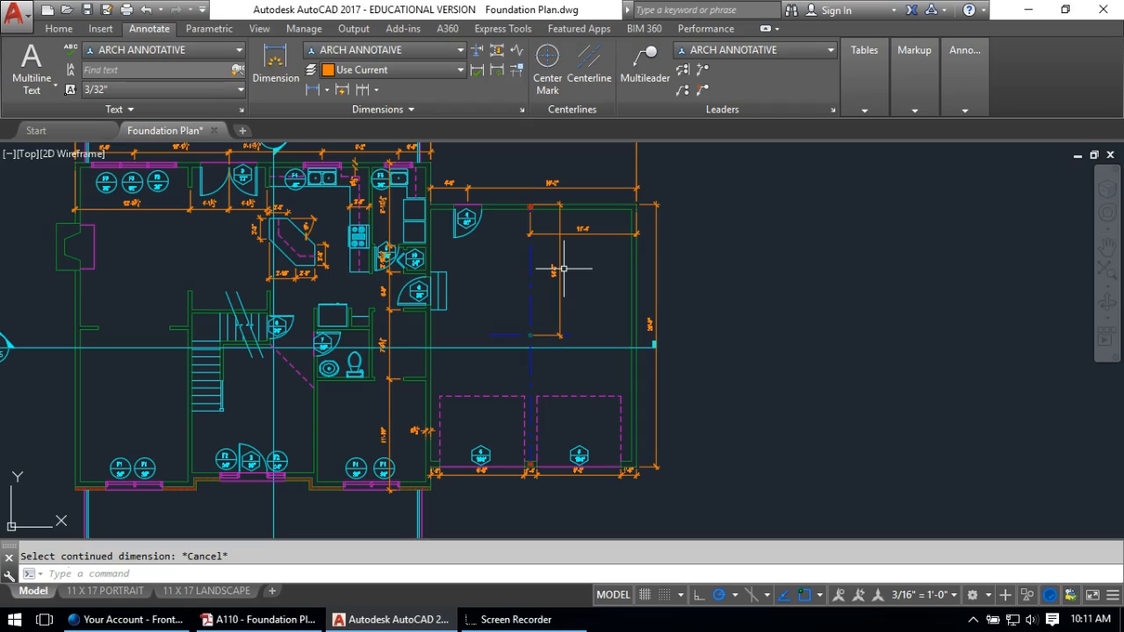
Dimension the top wall's thickness as 6 1/2"
{"action": "scroll", "coordinate": [509, 202], "scroll_direction": "up", "scroll_amount": 5}
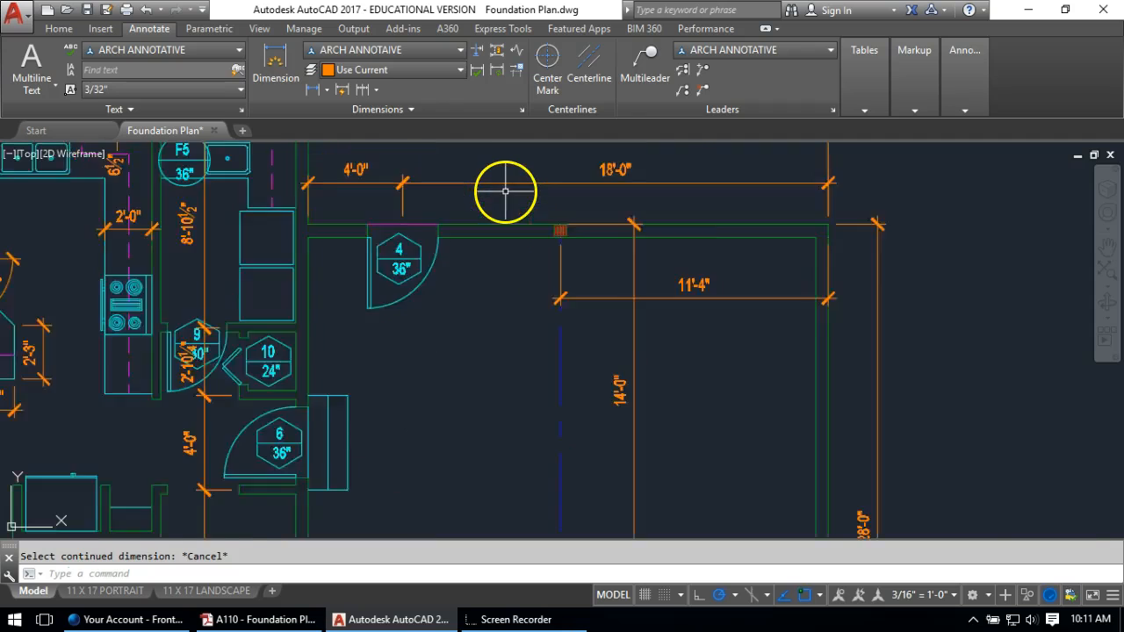
{"action": "left_click", "coordinate": [317, 90]}
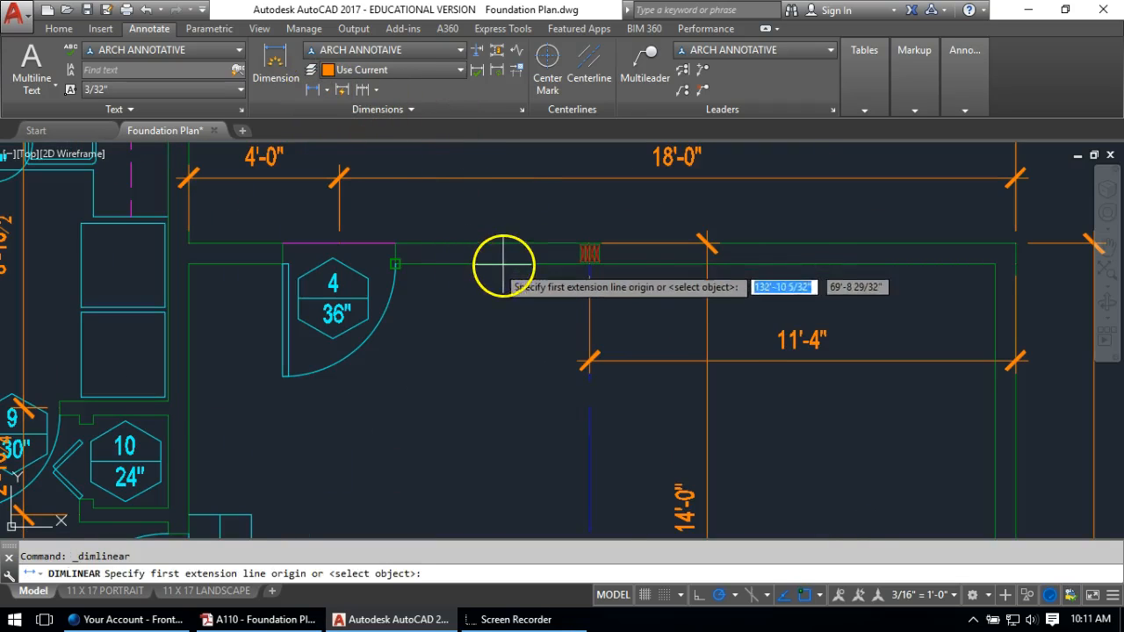
{"action": "left_click", "coordinate": [439, 264]}
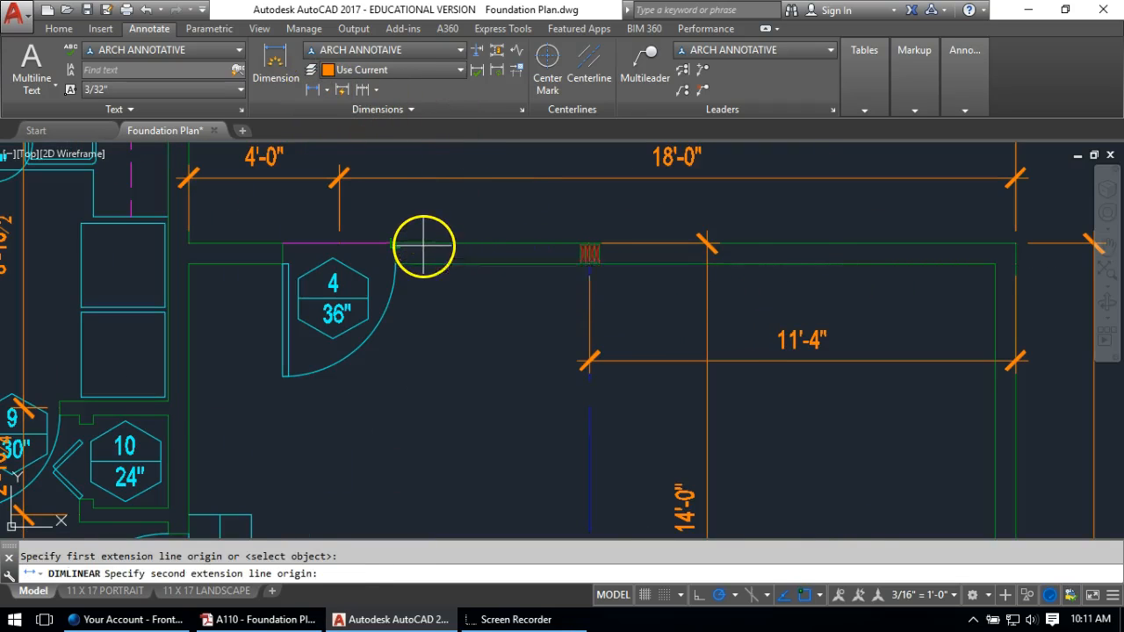
{"action": "left_click", "coordinate": [422, 243]}
{"action": "left_click", "coordinate": [443, 289]}
Move the 6 1/2" text just below the dimension lines
{"action": "scroll", "coordinate": [499, 254], "scroll_direction": "up", "scroll_amount": 3}
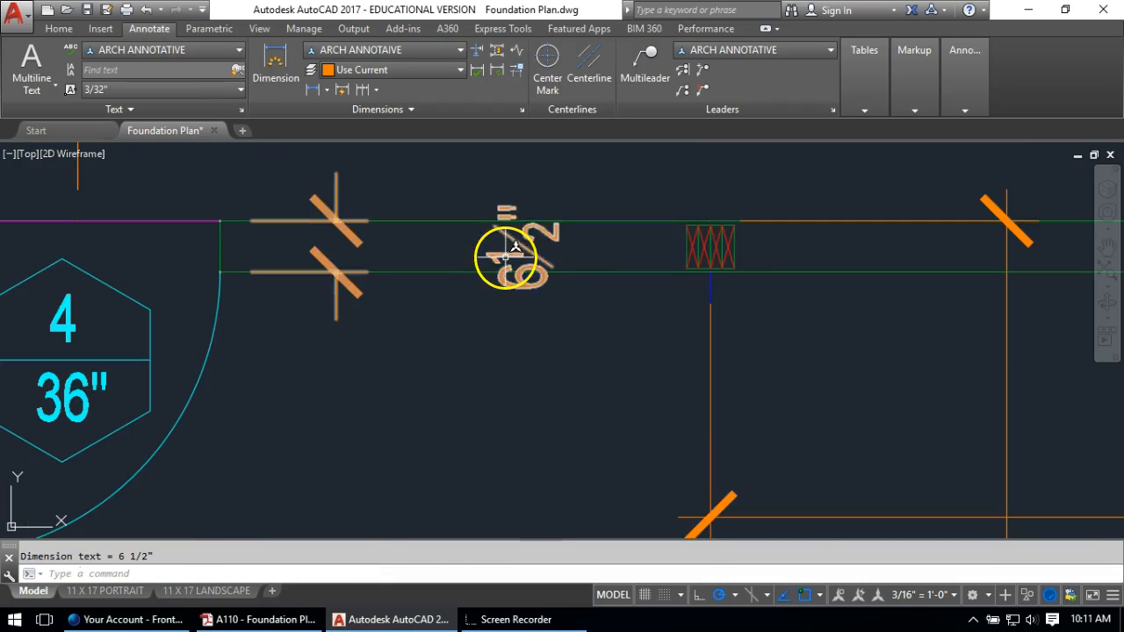
{"action": "left_click", "coordinate": [532, 239]}
{"action": "left_click", "coordinate": [524, 247]}
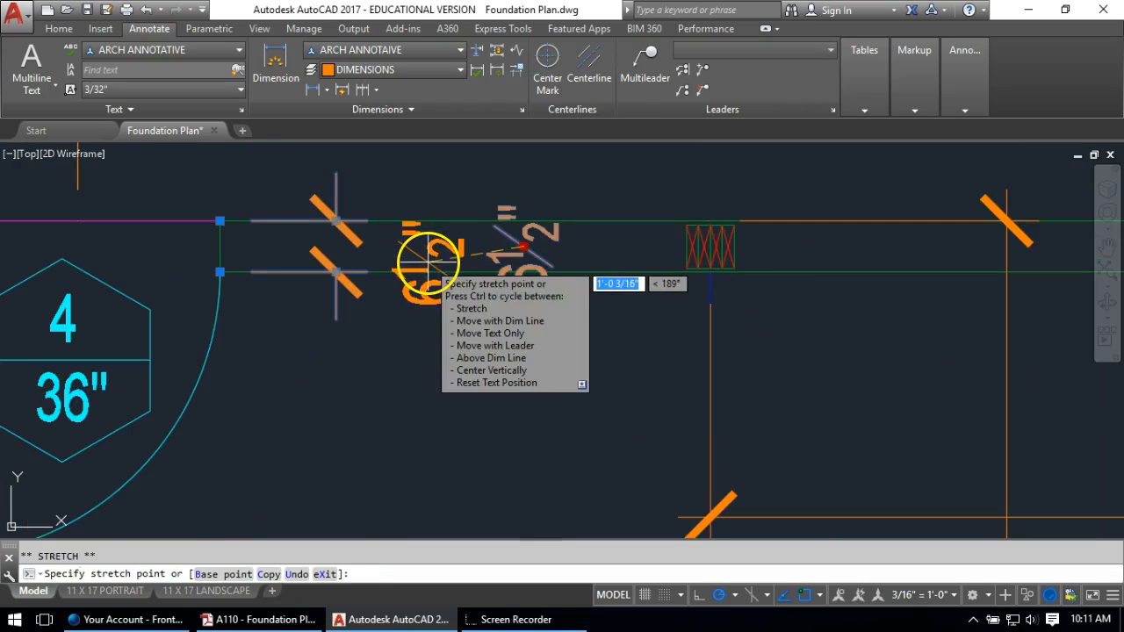
{"action": "left_click", "coordinate": [334, 368]}
{"action": "key", "text": "Escape"}
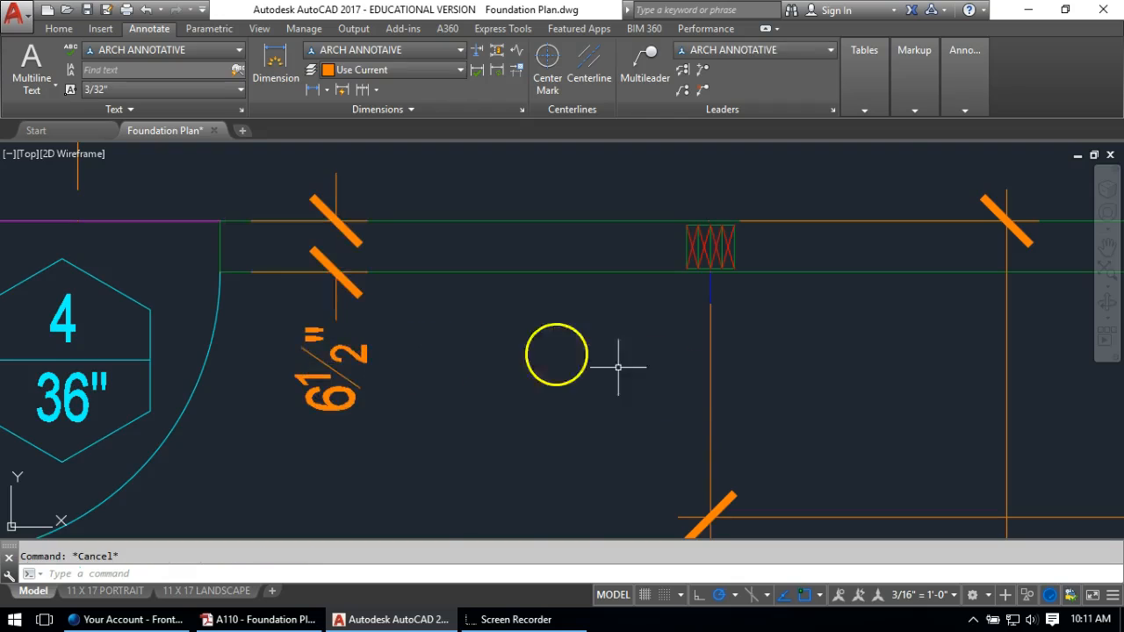
{"action": "scroll", "coordinate": [828, 382], "scroll_direction": "down", "scroll_amount": 6}
{"action": "scroll", "coordinate": [740, 336], "scroll_direction": "down", "scroll_amount": 4}
{"action": "middle_click_drag", "start_coordinate": [747, 389], "coordinate": [697, 252]}
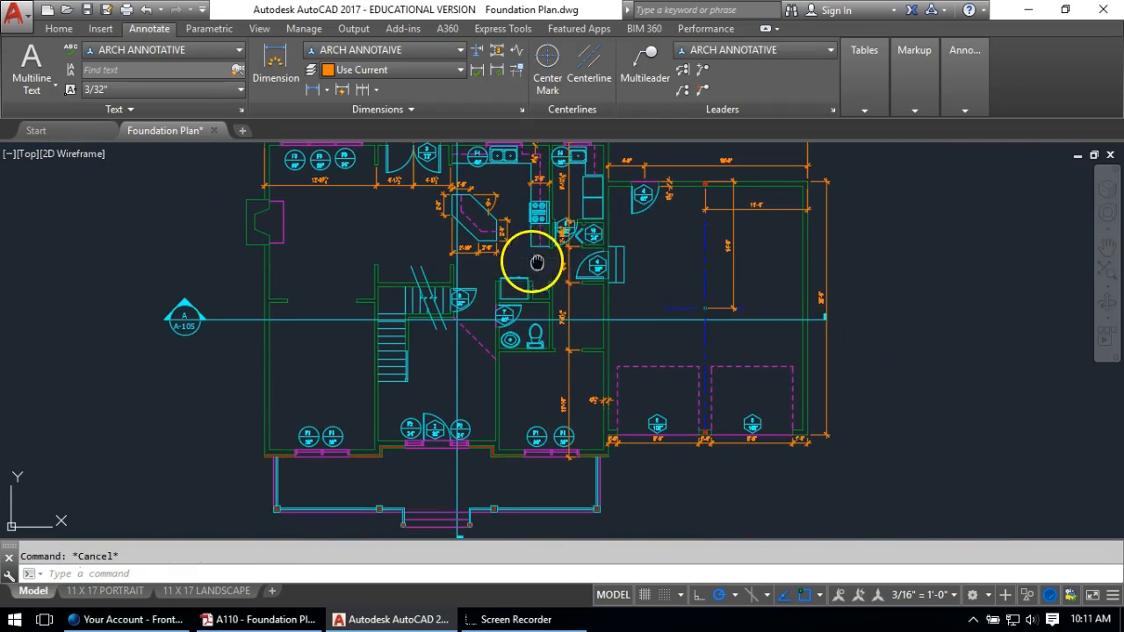
{"action": "middle_click_drag", "start_coordinate": [536, 261], "coordinate": [591, 183]}
{"action": "scroll", "coordinate": [606, 395], "scroll_direction": "up", "scroll_amount": 3}
{"action": "middle_click_drag", "start_coordinate": [589, 371], "coordinate": [517, 289]}
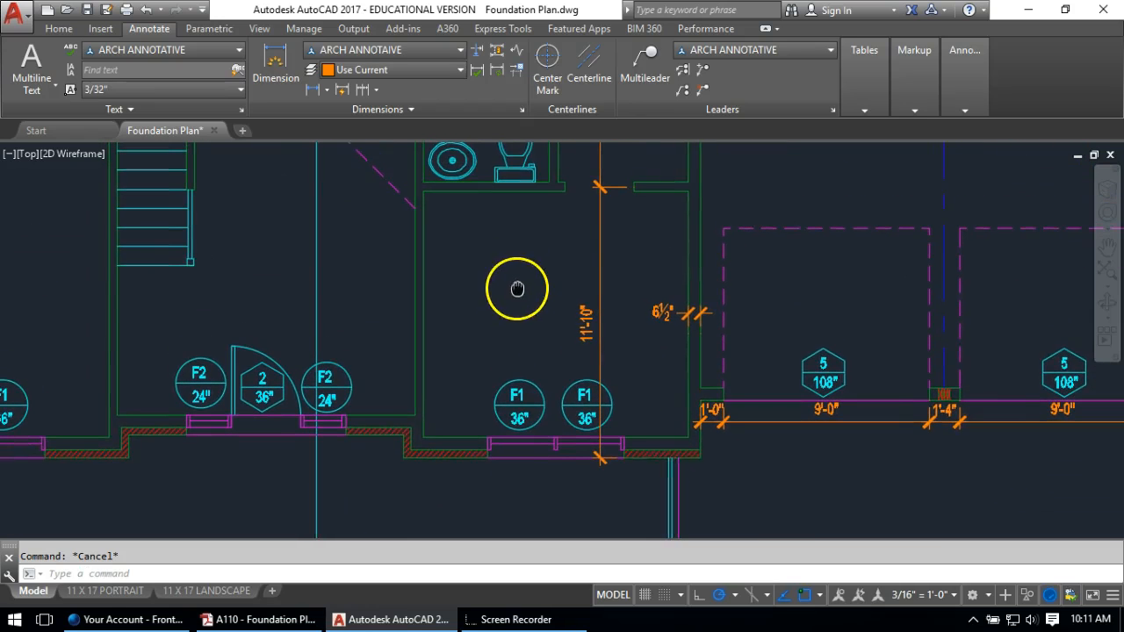
{"action": "left_click", "coordinate": [312, 90]}
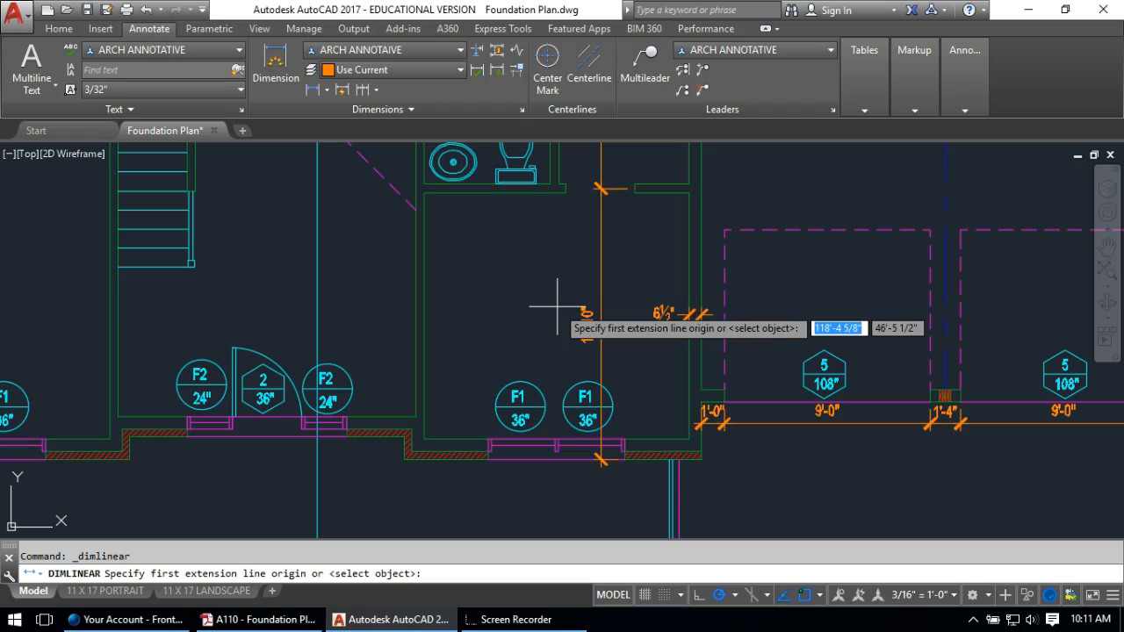
{"action": "key", "text": "Escape"}
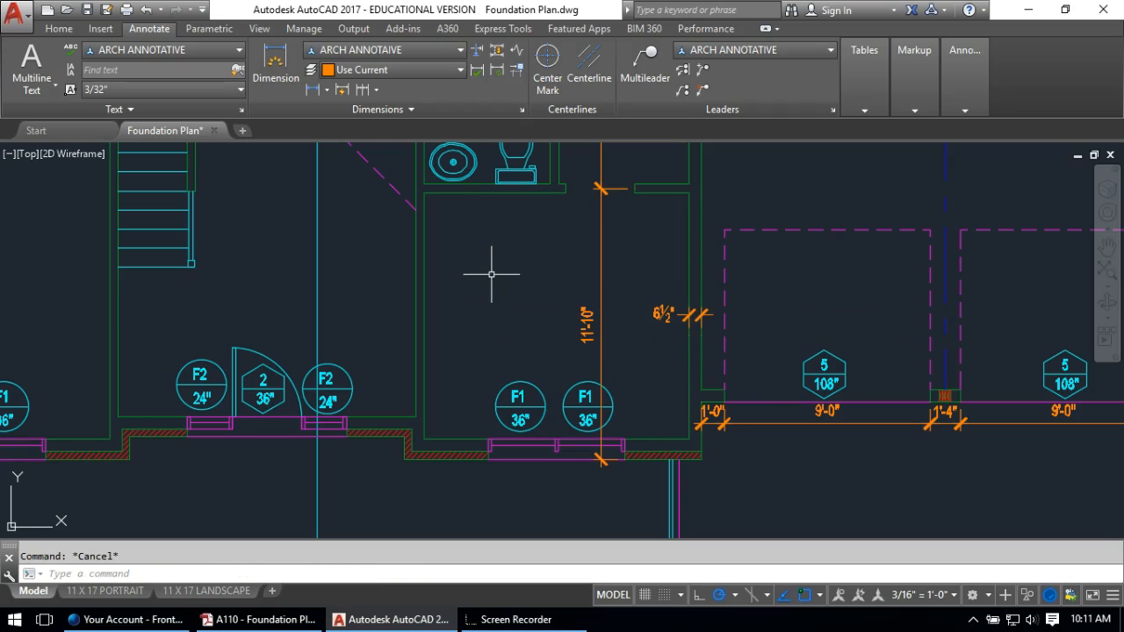
{"action": "scroll", "coordinate": [465, 314], "scroll_direction": "down", "scroll_amount": 2}
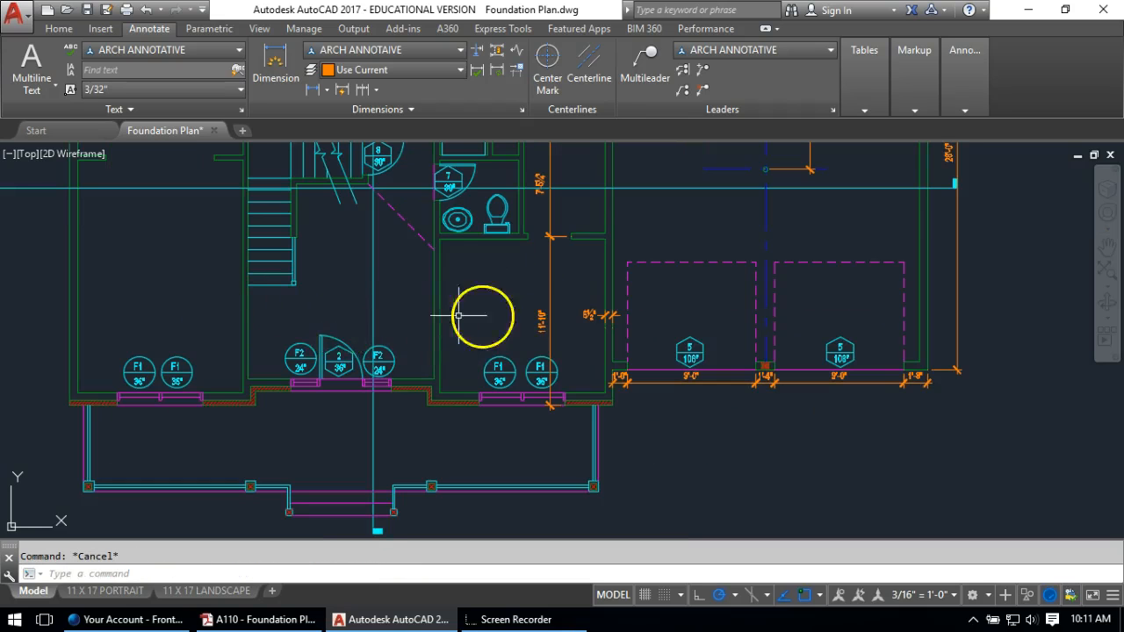
{"action": "scroll", "coordinate": [350, 298], "scroll_direction": "up", "scroll_amount": 2}
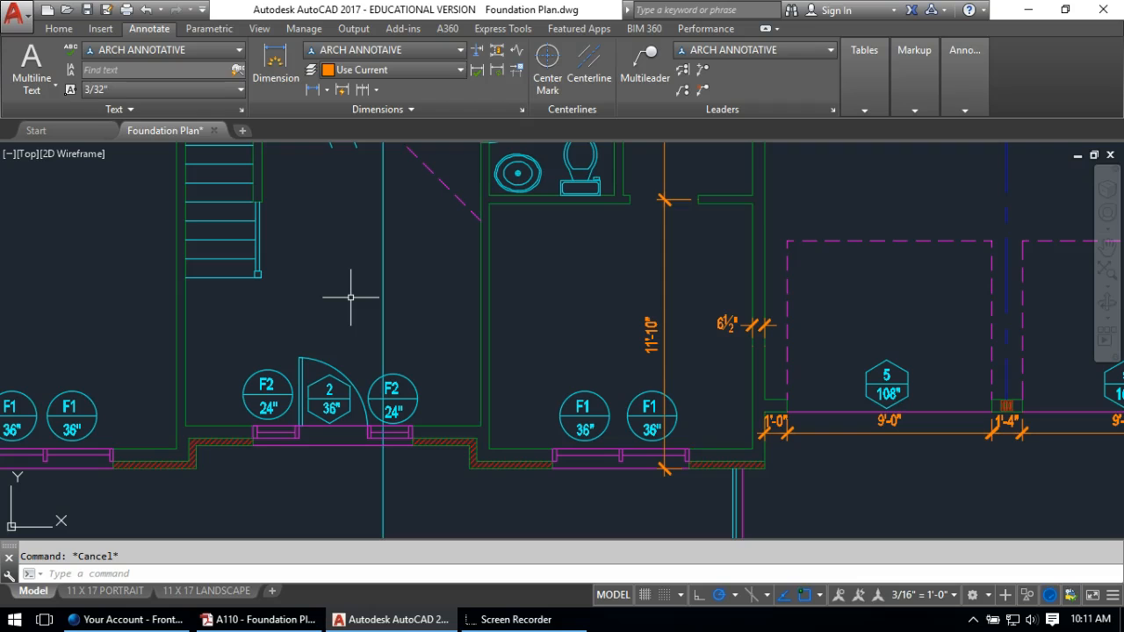
{"action": "middle_click_drag", "start_coordinate": [184, 237], "coordinate": [482, 373]}
Draw a short helper line across the opening from the green wall's end
{"action": "scroll", "coordinate": [419, 212], "scroll_direction": "up", "scroll_amount": 2}
{"action": "type", "text": "l"}
{"action": "key", "text": "Return"}
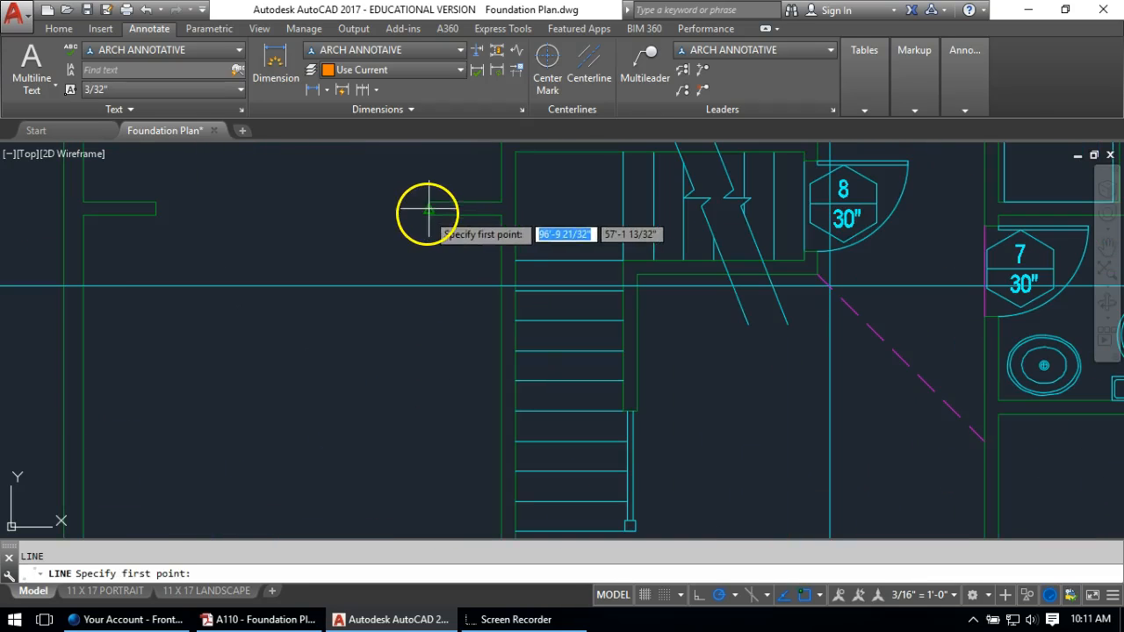
{"action": "left_click", "coordinate": [428, 209]}
{"action": "left_click", "coordinate": [361, 208]}
{"action": "key", "text": "Return"}
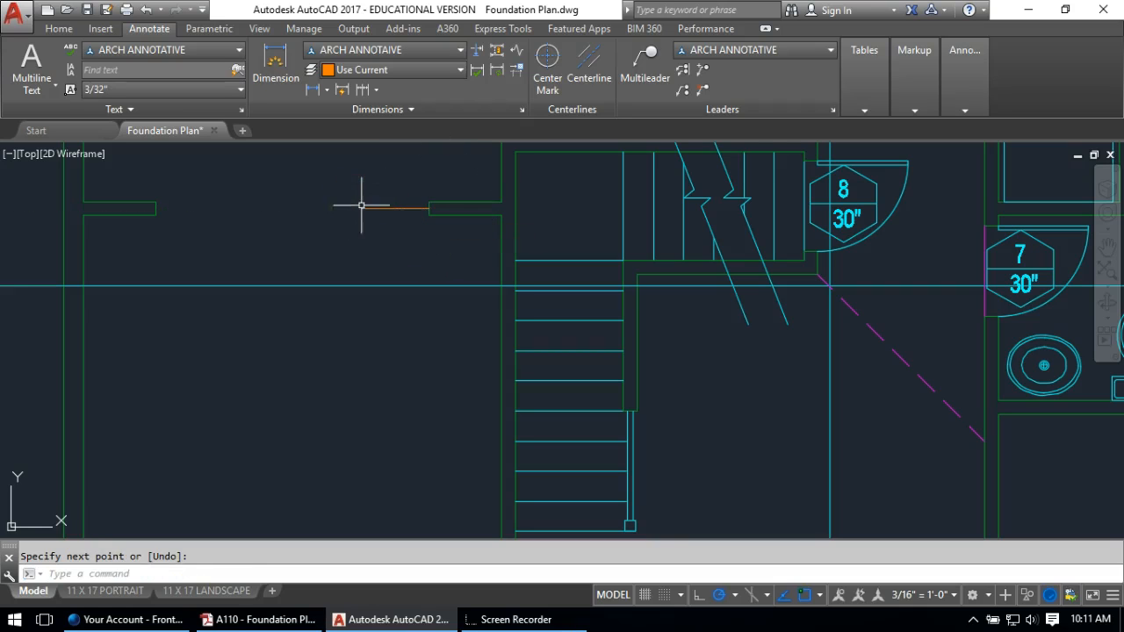
Offset the helper line 8'-9" downward
{"action": "key", "text": "Return"}
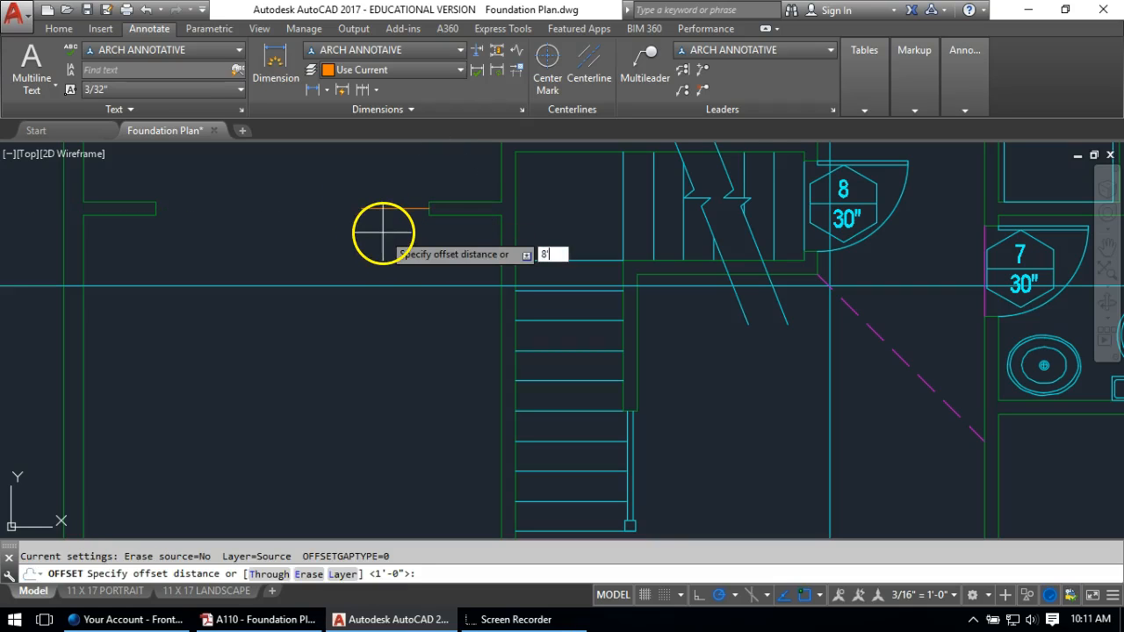
{"action": "key", "text": "Return"}
{"action": "left_click", "coordinate": [383, 209]}
{"action": "left_click", "coordinate": [407, 466]}
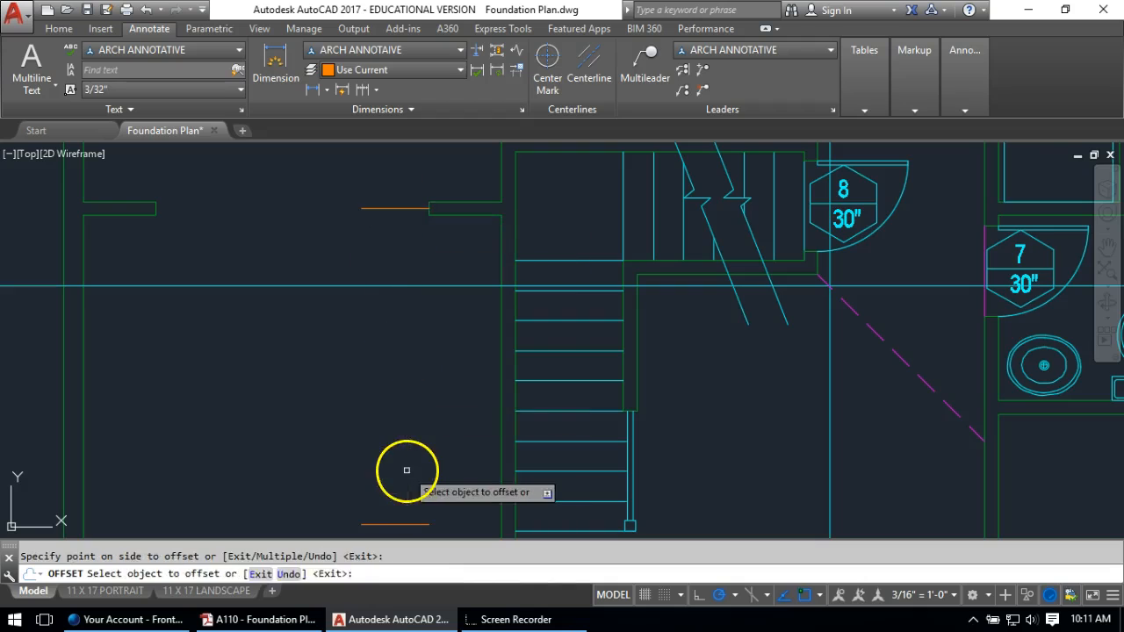
{"action": "key", "text": "Return"}
{"action": "scroll", "coordinate": [406, 466], "scroll_direction": "down", "scroll_amount": 3}
{"action": "key", "text": "Escape"}
{"action": "middle_click_drag", "start_coordinate": [477, 463], "coordinate": [471, 325]}
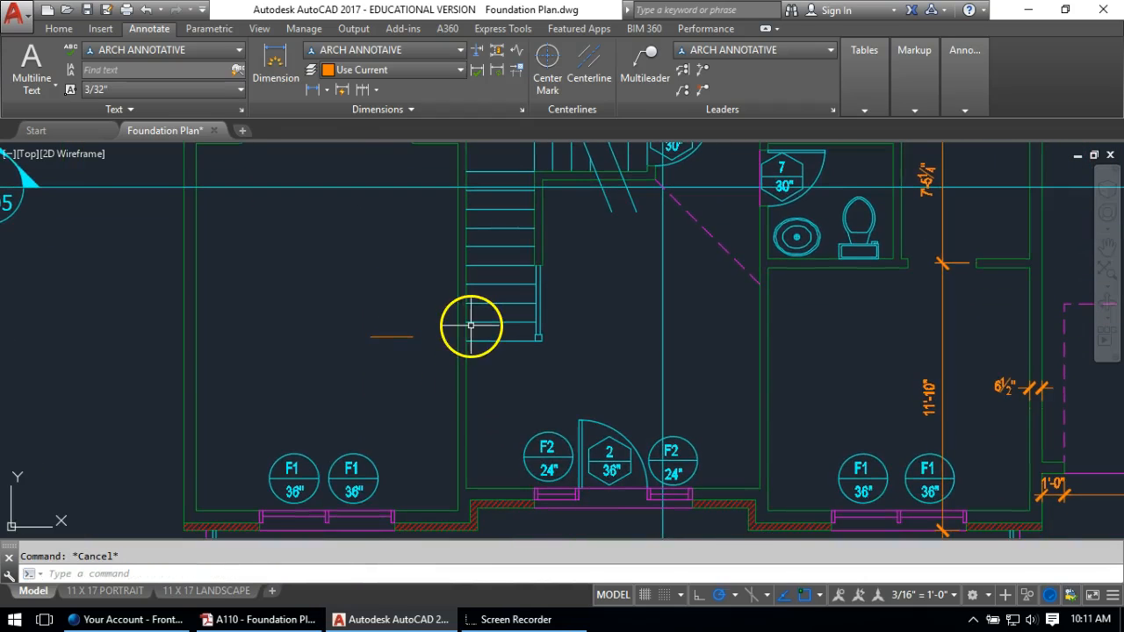
Erase the orange helper lines
{"action": "scroll", "coordinate": [479, 332], "scroll_direction": "up", "scroll_amount": 8}
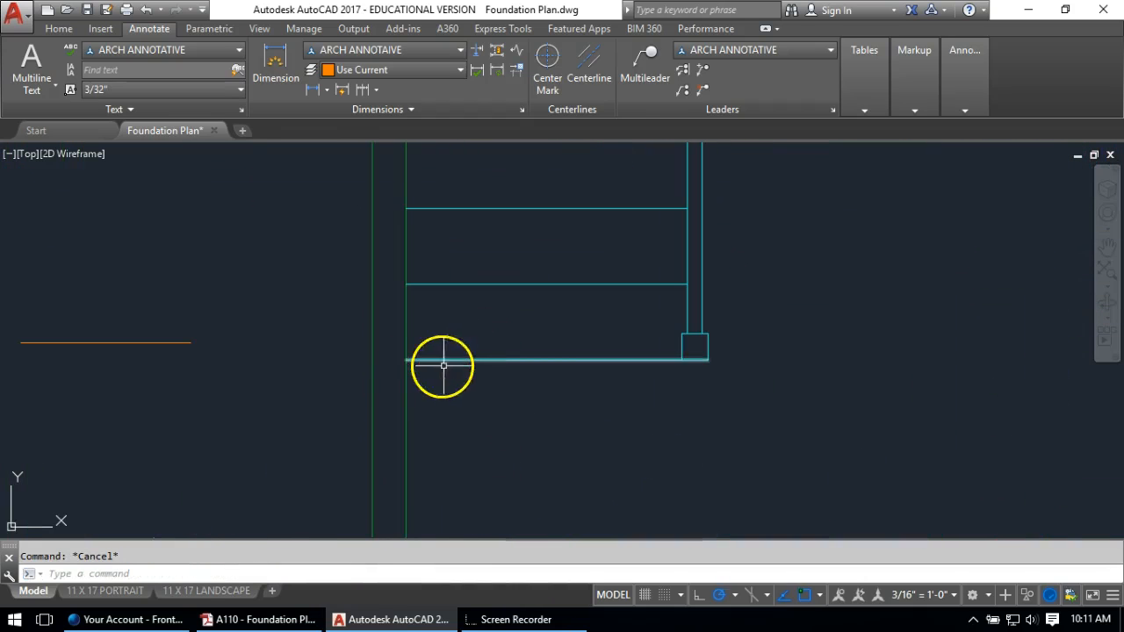
{"action": "left_click", "coordinate": [152, 339]}
{"action": "left_click", "coordinate": [138, 365]}
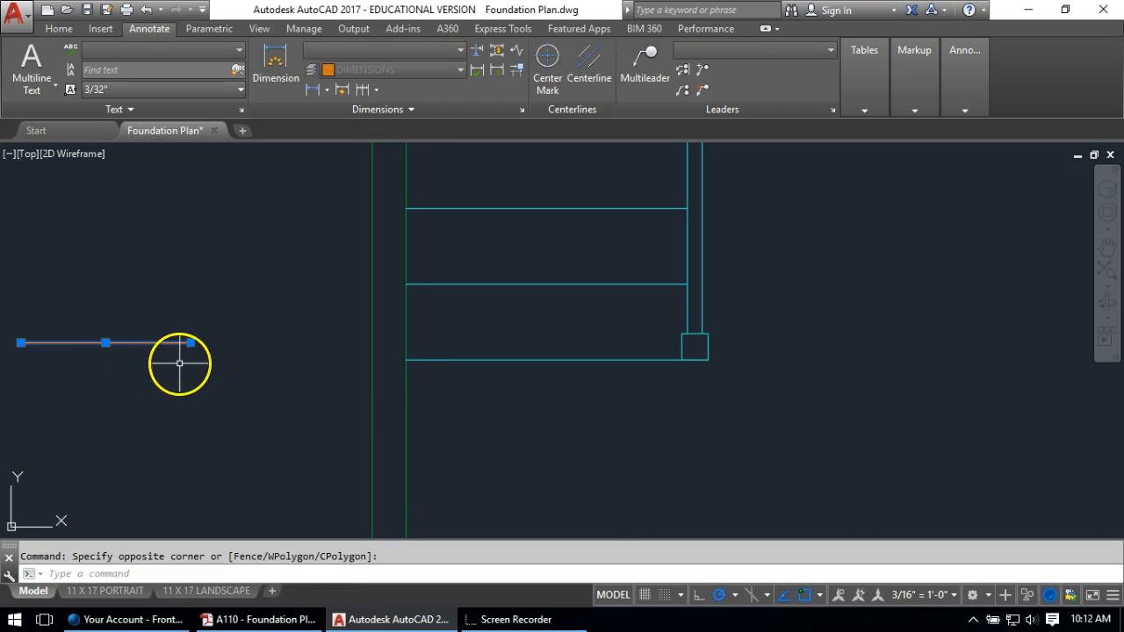
{"action": "type", "text": "e"}
{"action": "key", "text": "Return"}
{"action": "scroll", "coordinate": [411, 421], "scroll_direction": "down", "scroll_amount": 6}
{"action": "key", "text": "Return"}
{"action": "left_click", "coordinate": [341, 203]}
{"action": "left_click", "coordinate": [340, 203]}
{"action": "left_click", "coordinate": [323, 214]}
{"action": "key", "text": "Return"}
Draw a short line from the stair's bottom corner to the green wall
{"action": "scroll", "coordinate": [408, 440], "scroll_direction": "up", "scroll_amount": 6}
{"action": "type", "text": "l"}
{"action": "key", "text": "Return"}
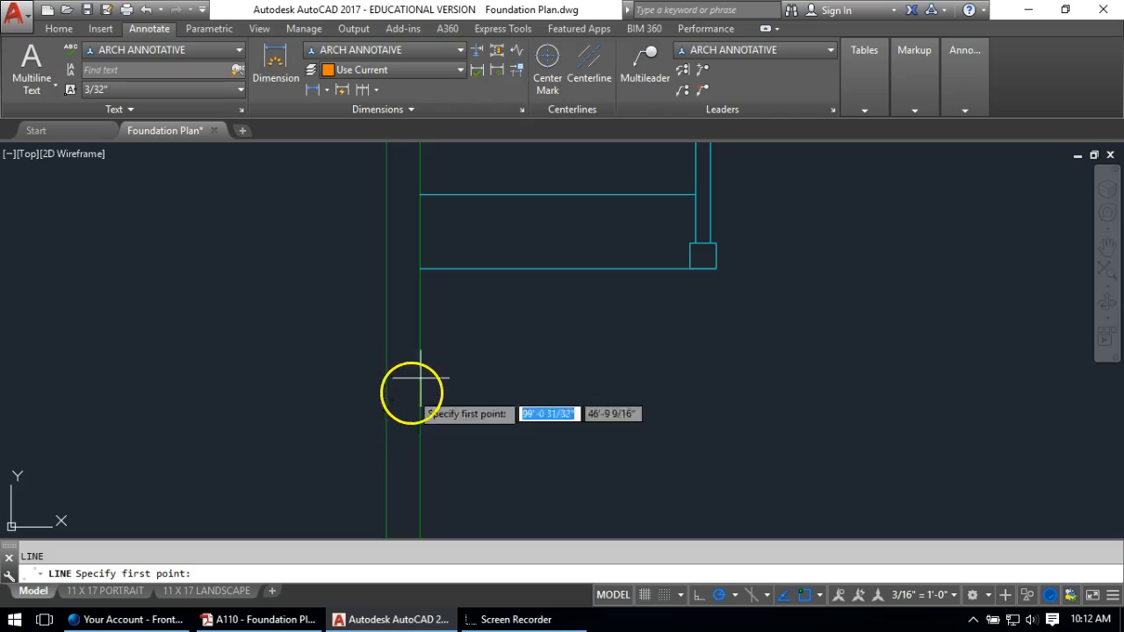
{"action": "left_click", "coordinate": [420, 268]}
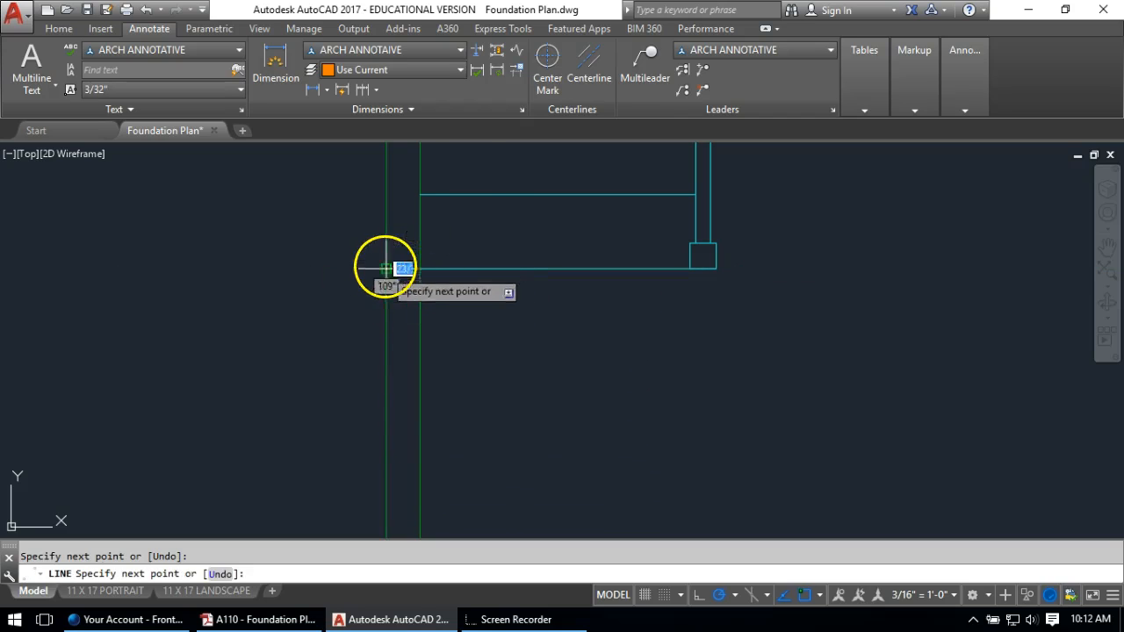
{"action": "left_click", "coordinate": [386, 268]}
{"action": "key", "text": "Return"}
Match the short line's properties to the green wall with MATCHPROP
{"action": "type", "text": "MA"}
{"action": "key", "text": "Return"}
{"action": "left_click", "coordinate": [423, 313]}
{"action": "left_click", "coordinate": [419, 298]}
{"action": "left_click", "coordinate": [410, 268]}
{"action": "key", "text": "Return"}
{"action": "scroll", "coordinate": [431, 332], "scroll_direction": "down", "scroll_amount": 6}
{"action": "scroll", "coordinate": [393, 279], "scroll_direction": "up", "scroll_amount": 2}
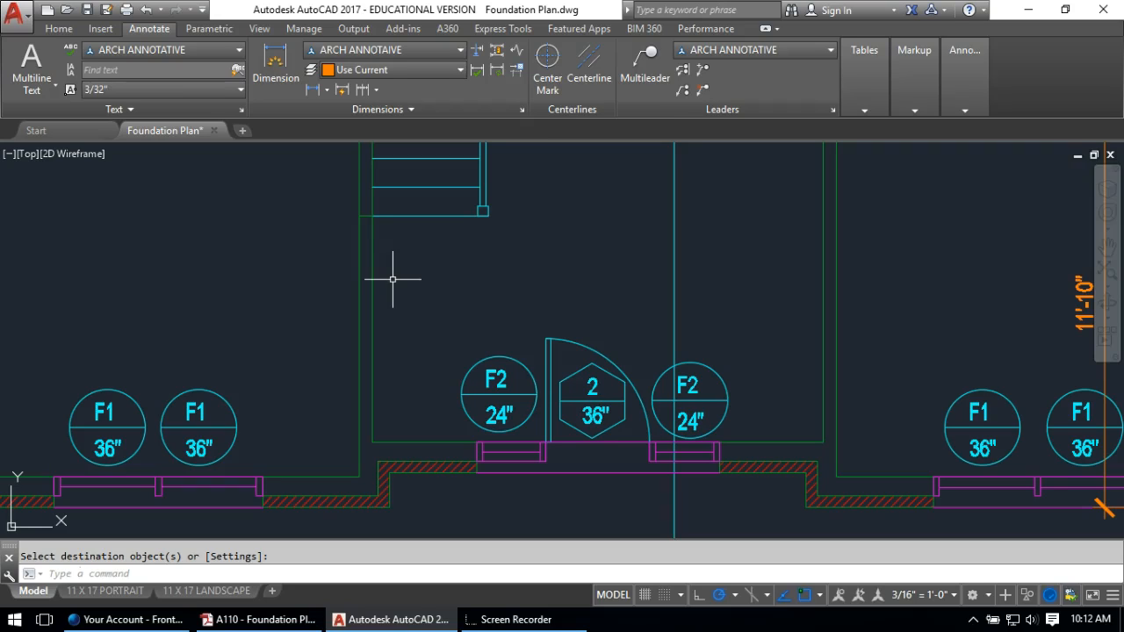
Offset the wall line 12" upward to create a new wall line
{"action": "key", "text": "Escape"}
{"action": "type", "text": "o"}
{"action": "key", "text": "Return"}
{"action": "type", "text": "12"}
{"action": "key", "text": "Return"}
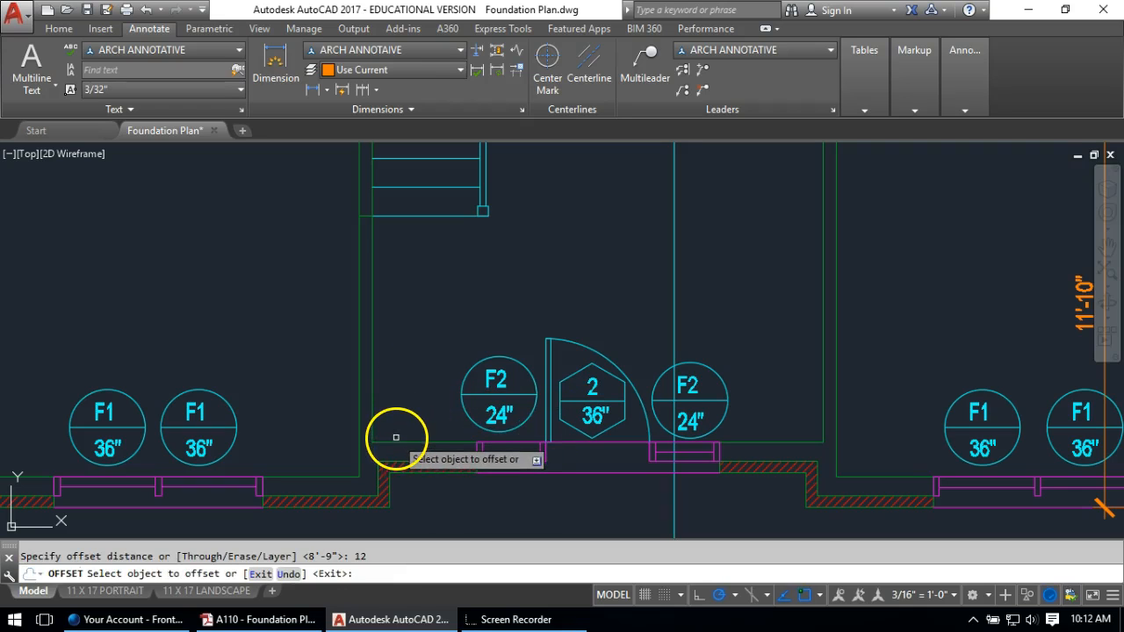
{"action": "left_click", "coordinate": [392, 442]}
{"action": "left_click", "coordinate": [407, 400]}
{"action": "key", "text": "Return"}
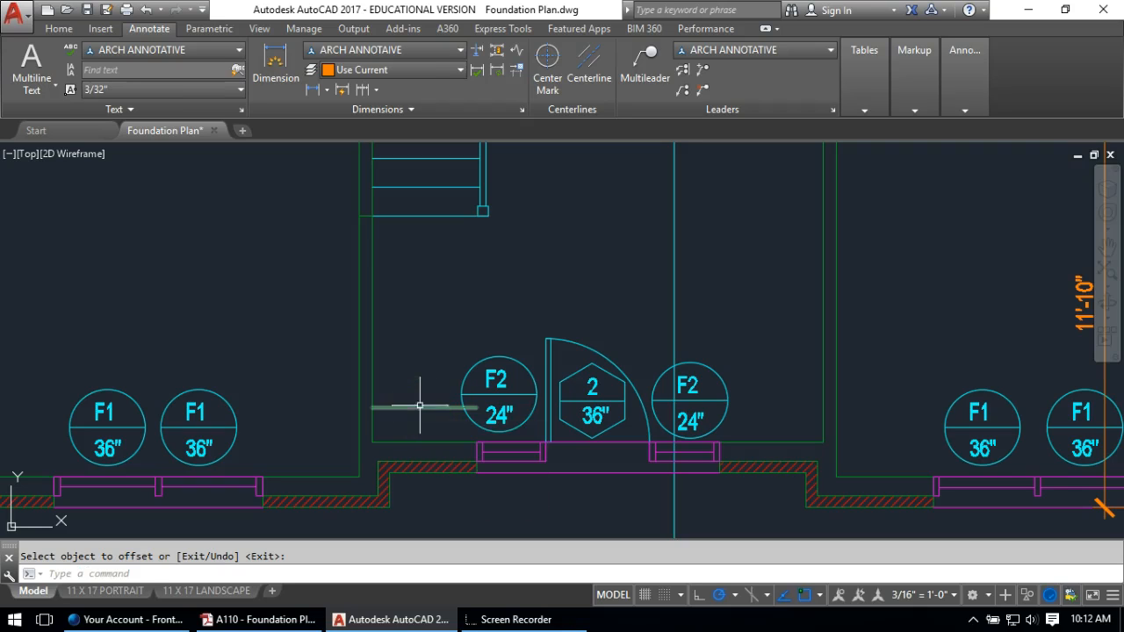
Move the short green wall line down 9"
{"action": "type", "text": "m"}
{"action": "key", "text": "Return"}
{"action": "left_click", "coordinate": [422, 387]}
{"action": "left_click", "coordinate": [396, 422]}
{"action": "key", "text": "Return"}
{"action": "left_click", "coordinate": [423, 314]}
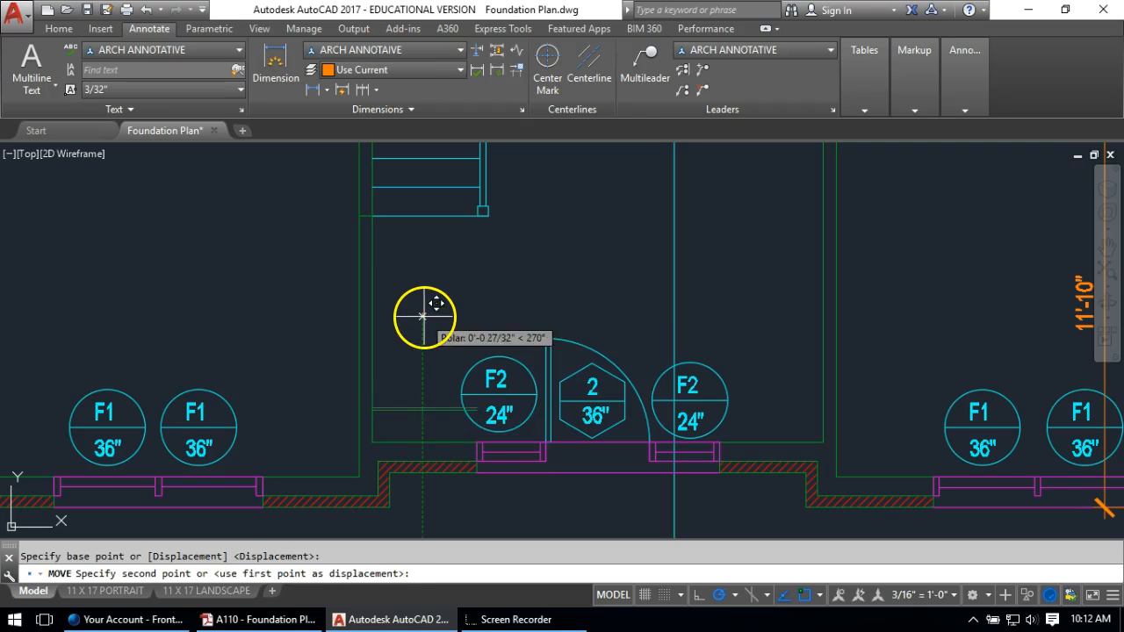
{"action": "type", "text": "9"}
{"action": "key", "text": "Return"}
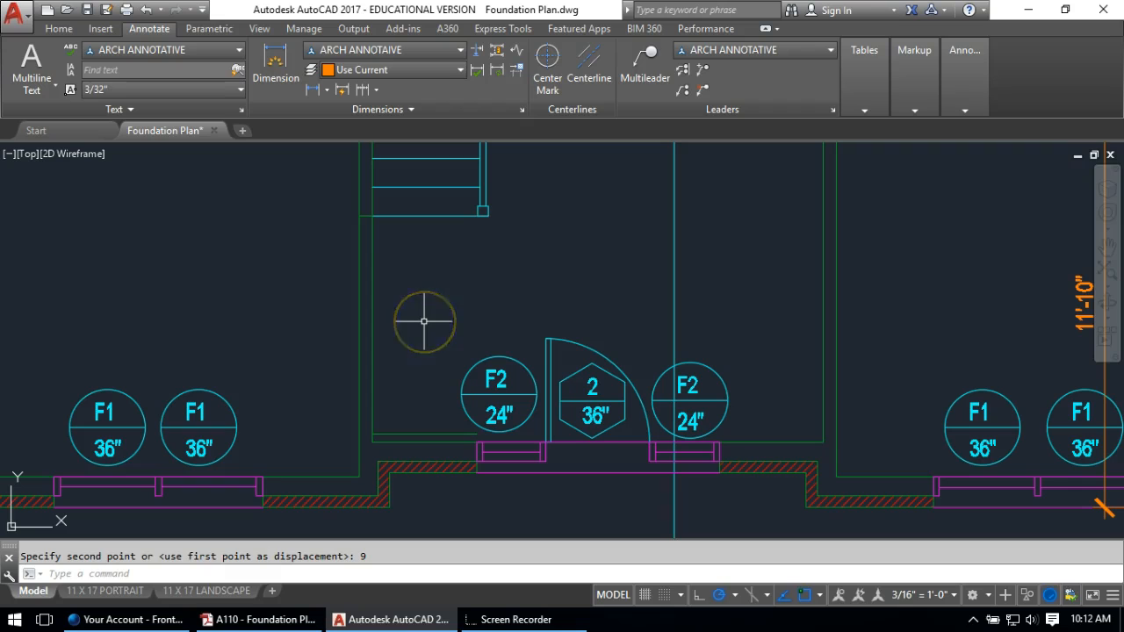
{"action": "key", "text": "Escape"}
Offset the wall line 9" upward and extend the short wall line to the boundary
{"action": "left_click", "coordinate": [408, 432]}
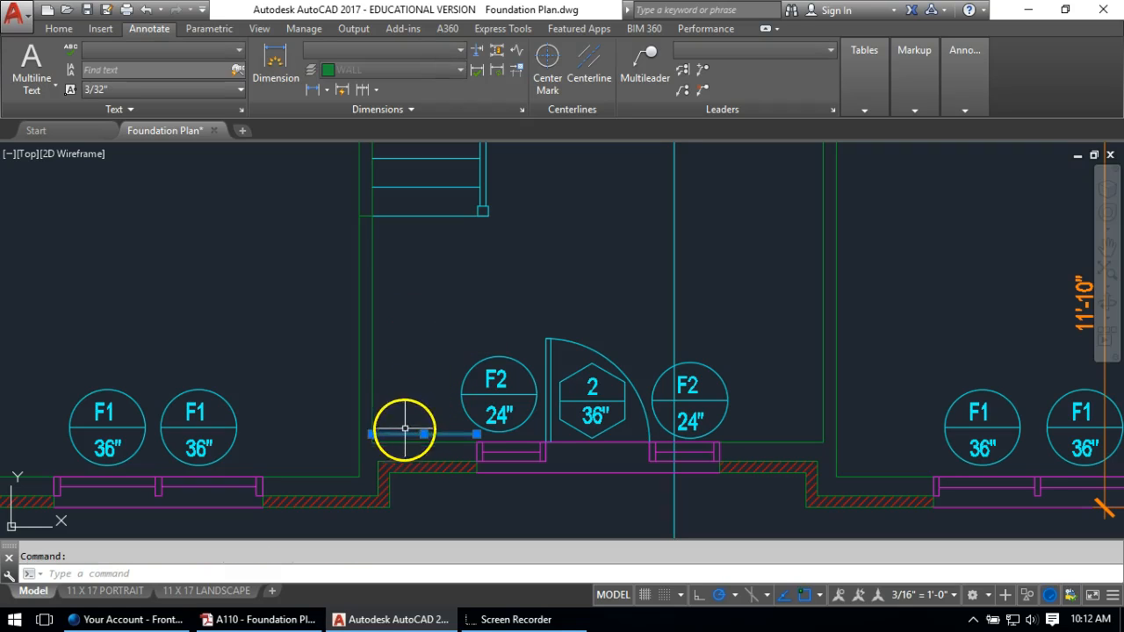
{"action": "type", "text": "o"}
{"action": "key", "text": "Return"}
{"action": "type", "text": "9"}
{"action": "key", "text": "Return"}
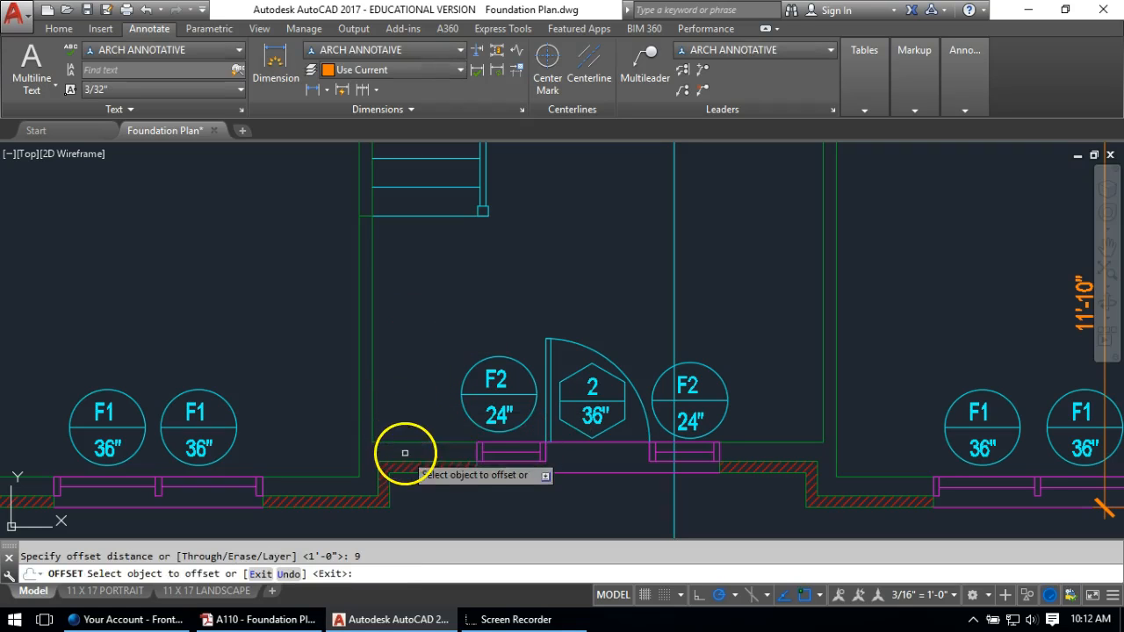
{"action": "left_click", "coordinate": [399, 442]}
{"action": "left_click", "coordinate": [435, 352]}
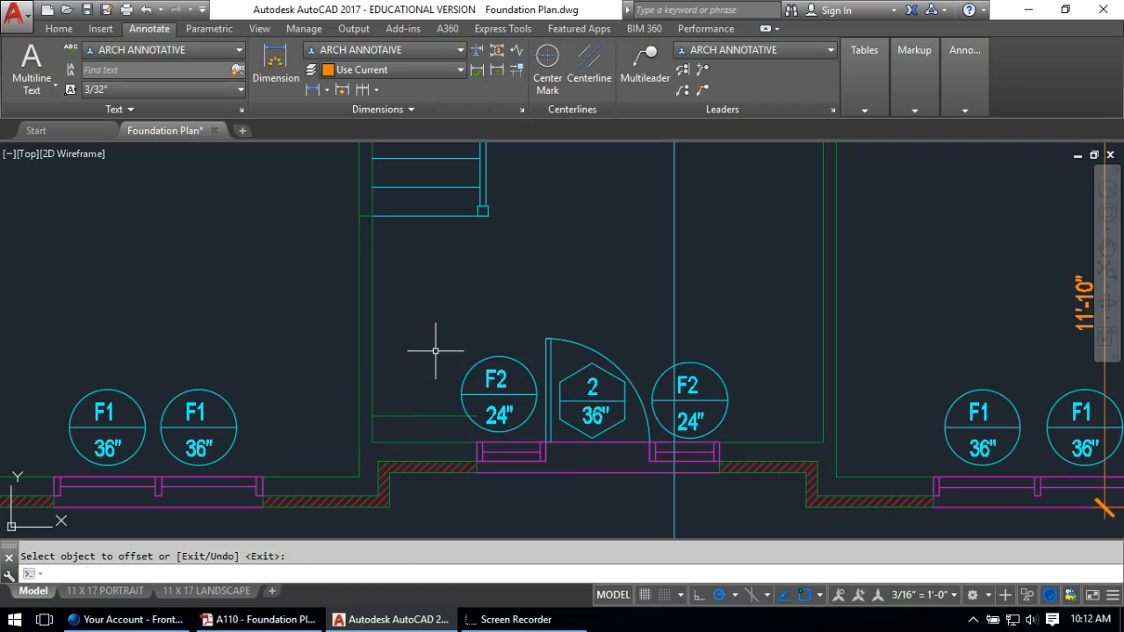
{"action": "key", "text": "Return"}
Trim the extra wall lines inside a crossing window
{"action": "key", "text": "Return"}
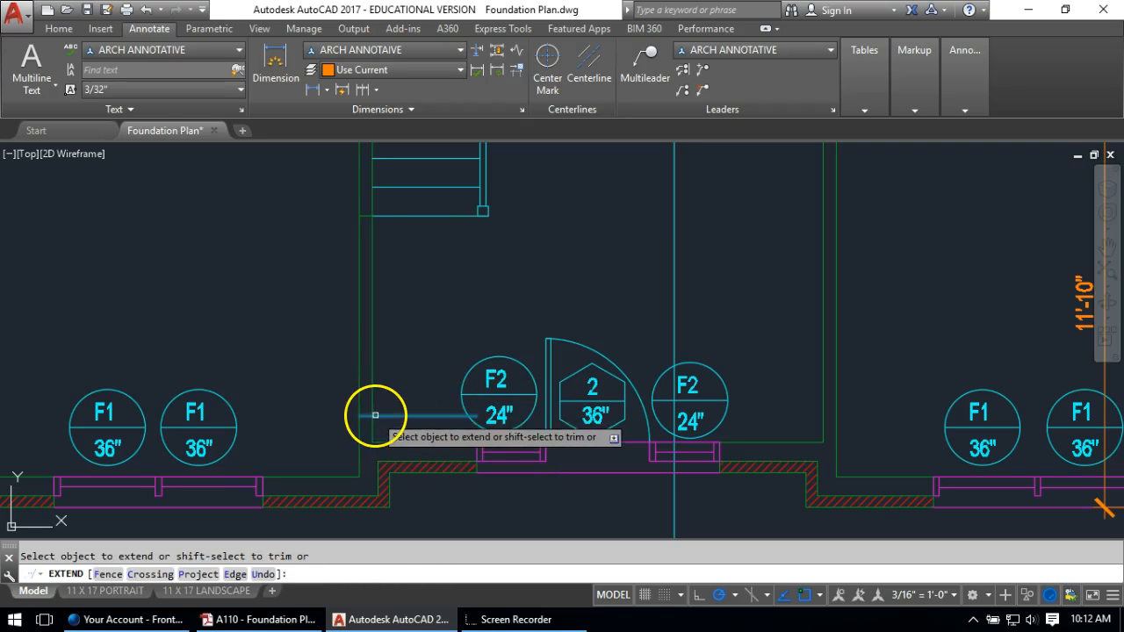
{"action": "left_click", "coordinate": [376, 414]}
{"action": "key", "text": "Escape"}
{"action": "type", "text": "tr"}
{"action": "key", "text": "Return"}
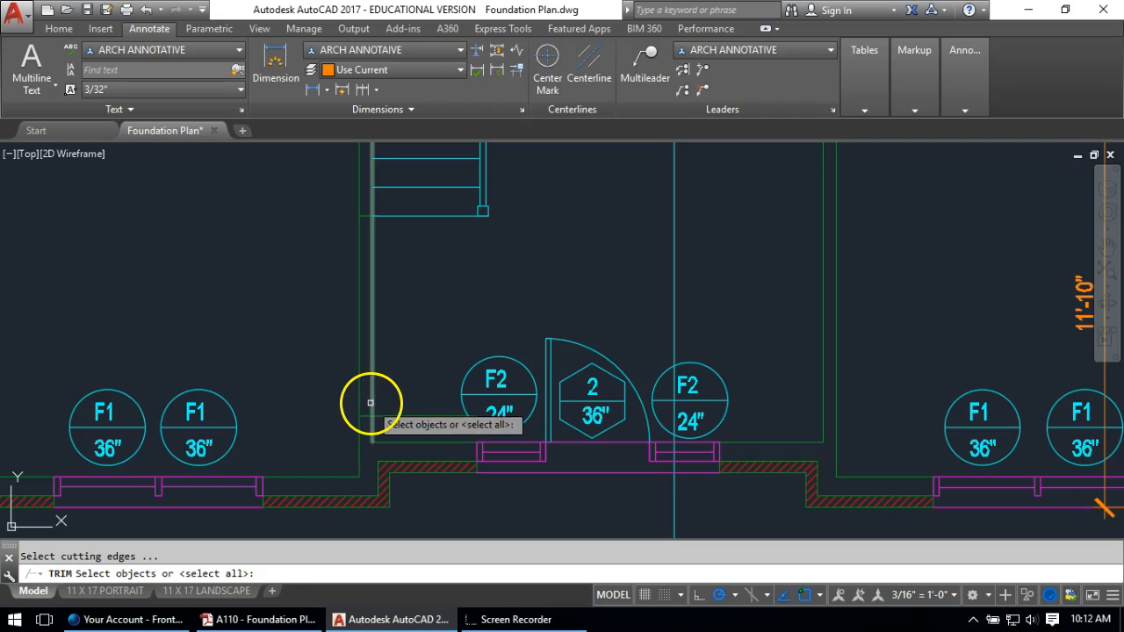
{"action": "key", "text": "Return"}
{"action": "key", "text": "Return"}
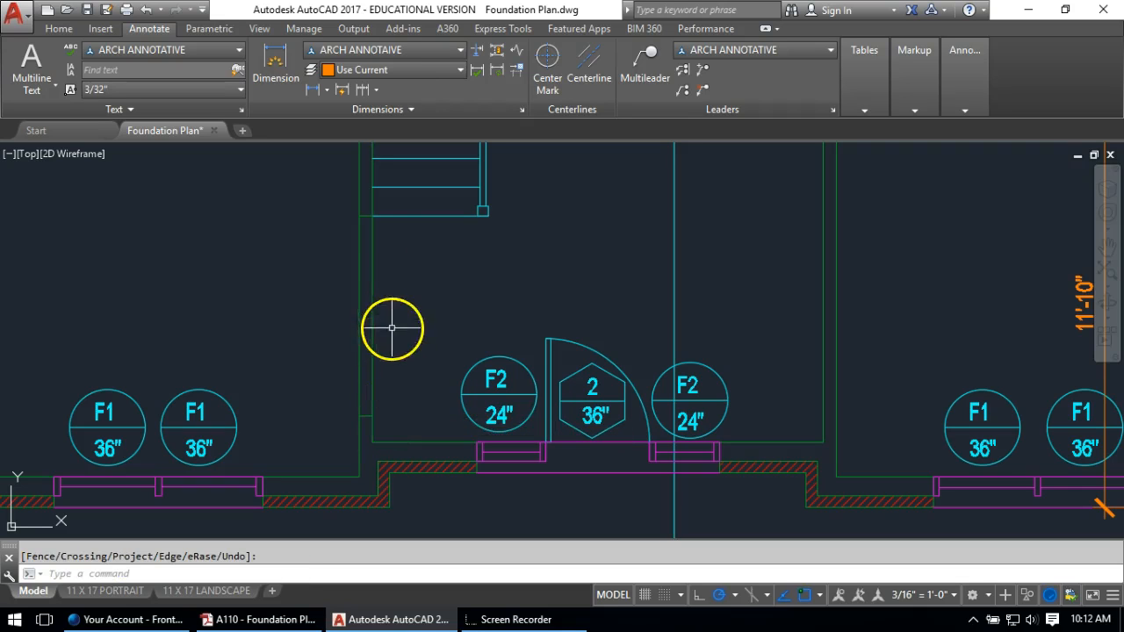
{"action": "key", "text": "Return"}
{"action": "key", "text": "Return"}
{"action": "left_click", "coordinate": [414, 296]}
{"action": "left_click", "coordinate": [288, 322]}
{"action": "key", "text": "Return"}
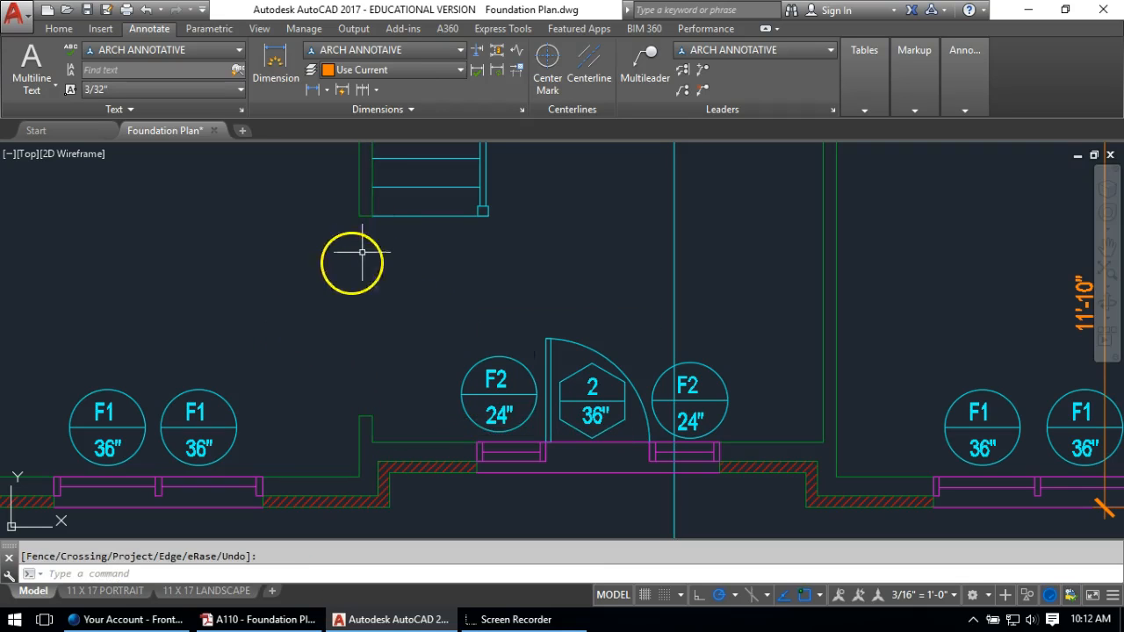
Draw two horizontal lines from the wall endpoints across to the right wall
{"action": "middle_click_drag", "start_coordinate": [633, 251], "coordinate": [583, 227]}
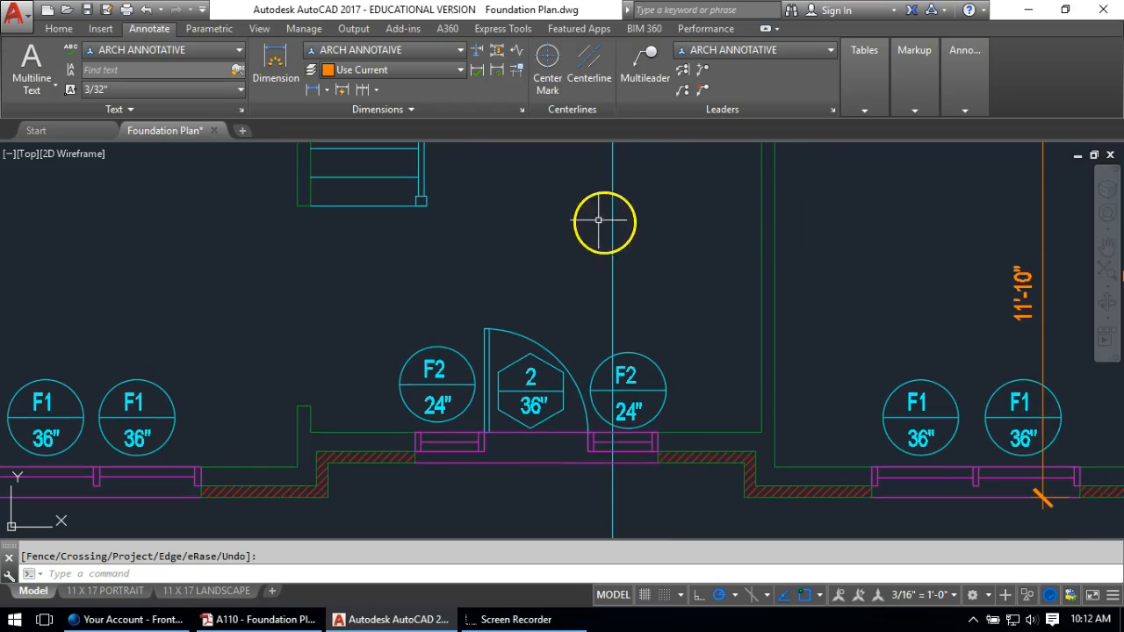
{"action": "type", "text": "l"}
{"action": "key", "text": "Return"}
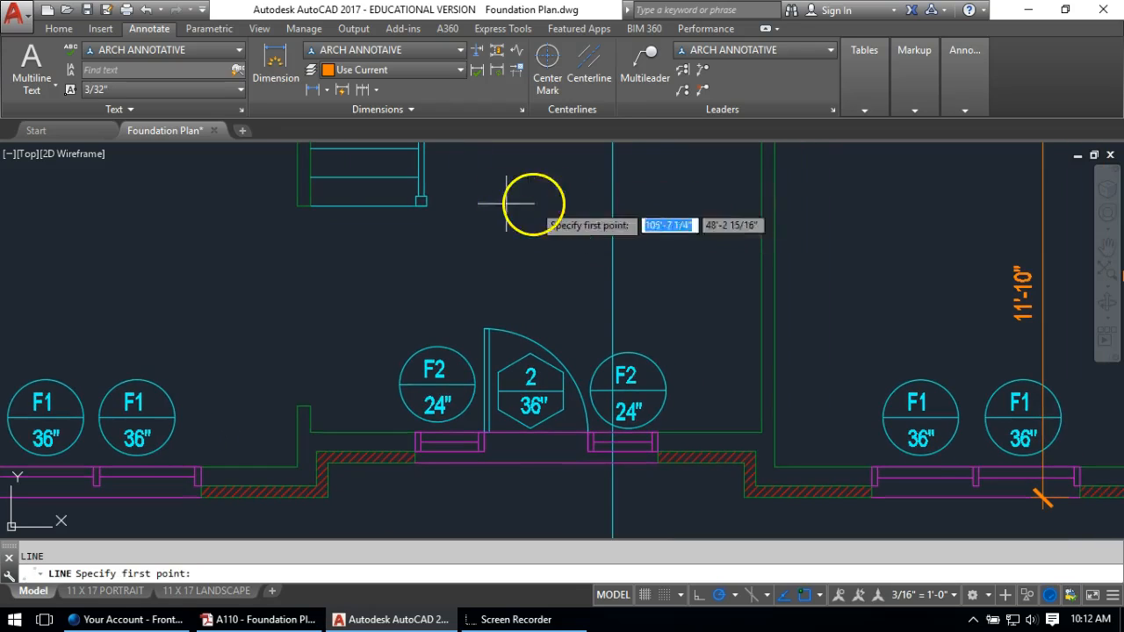
{"action": "left_click", "coordinate": [311, 207]}
{"action": "left_click", "coordinate": [783, 202]}
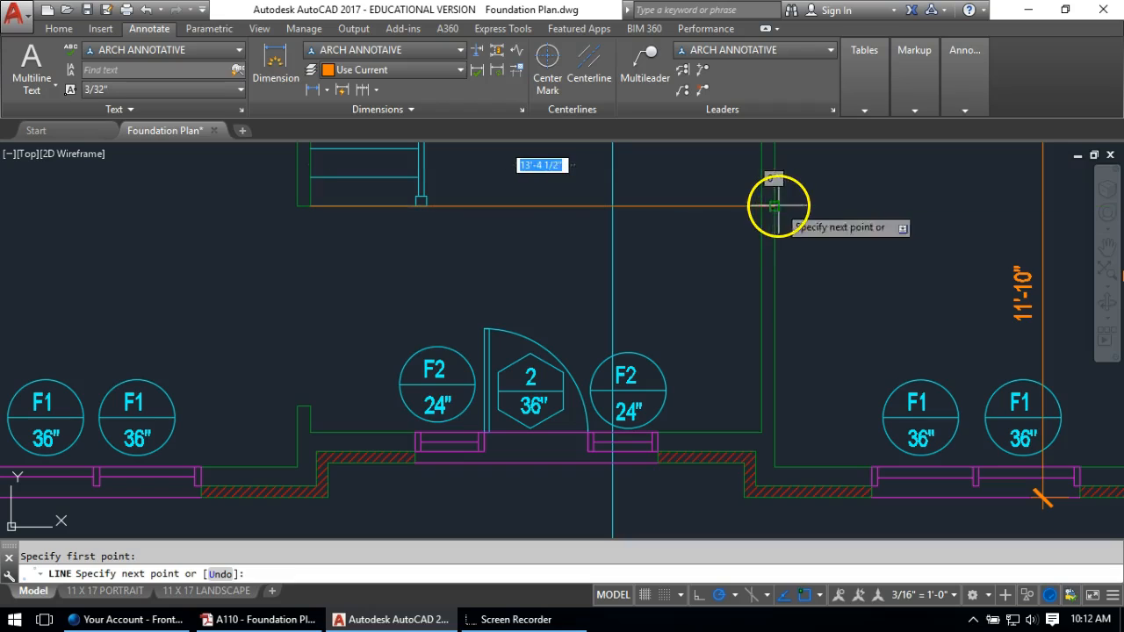
{"action": "key", "text": "Return"}
{"action": "key", "text": "Return"}
{"action": "left_click", "coordinate": [318, 401]}
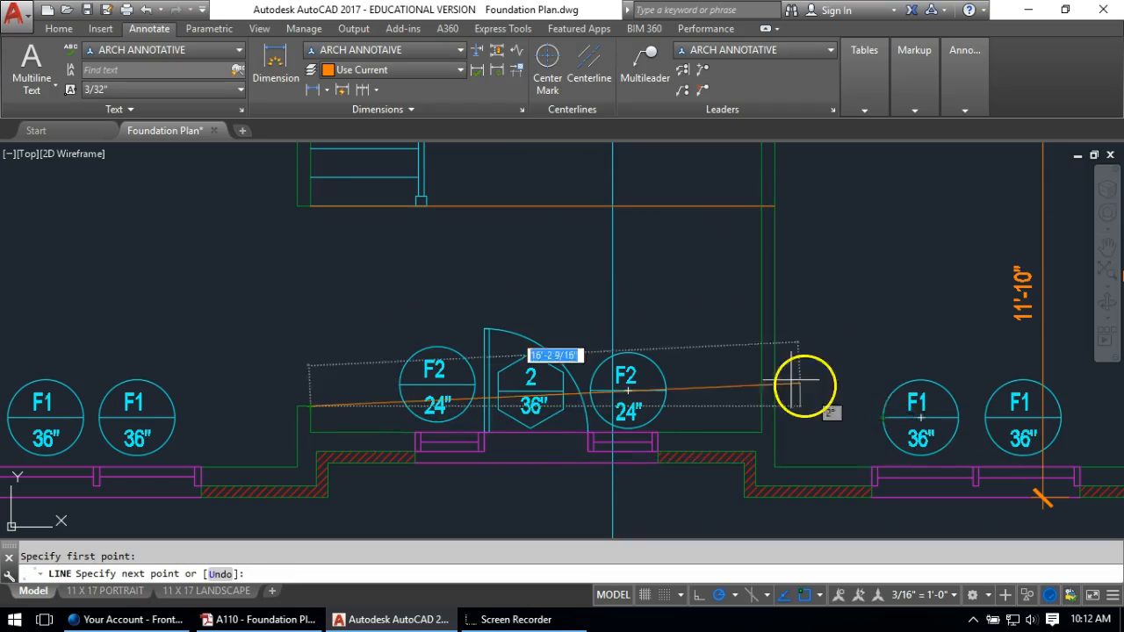
{"action": "left_click", "coordinate": [779, 400]}
Match the two new lines' properties to the existing green wall line with MA
{"action": "key", "text": "Return"}
{"action": "type", "text": "M"}
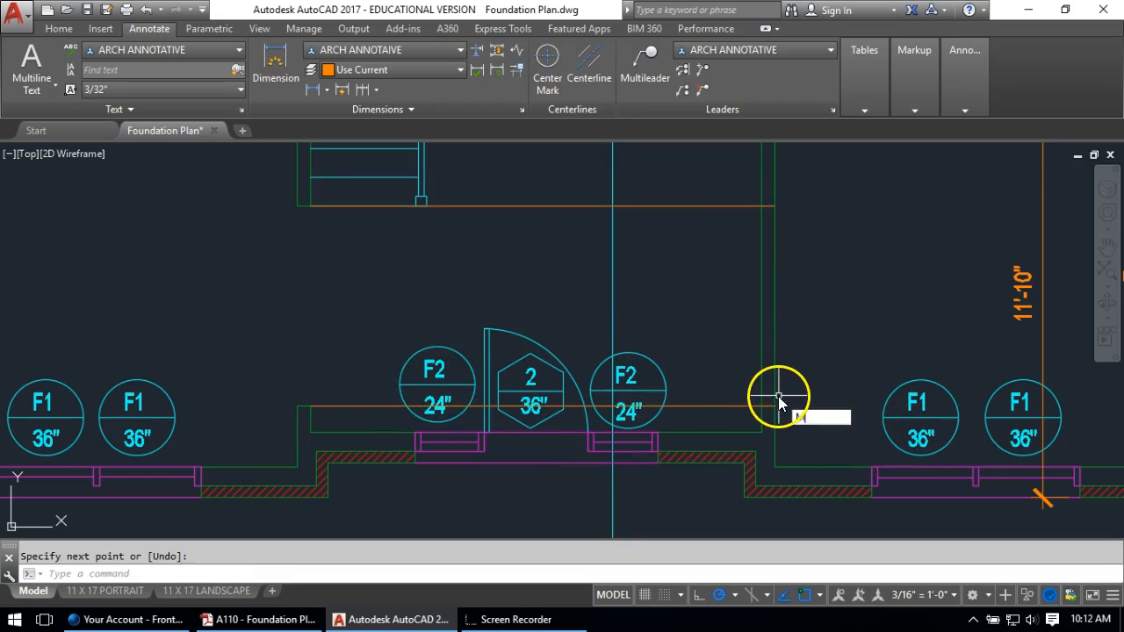
{"action": "type", "text": "A"}
{"action": "key", "text": "Return"}
{"action": "left_click", "coordinate": [776, 380]}
{"action": "left_click", "coordinate": [743, 192]}
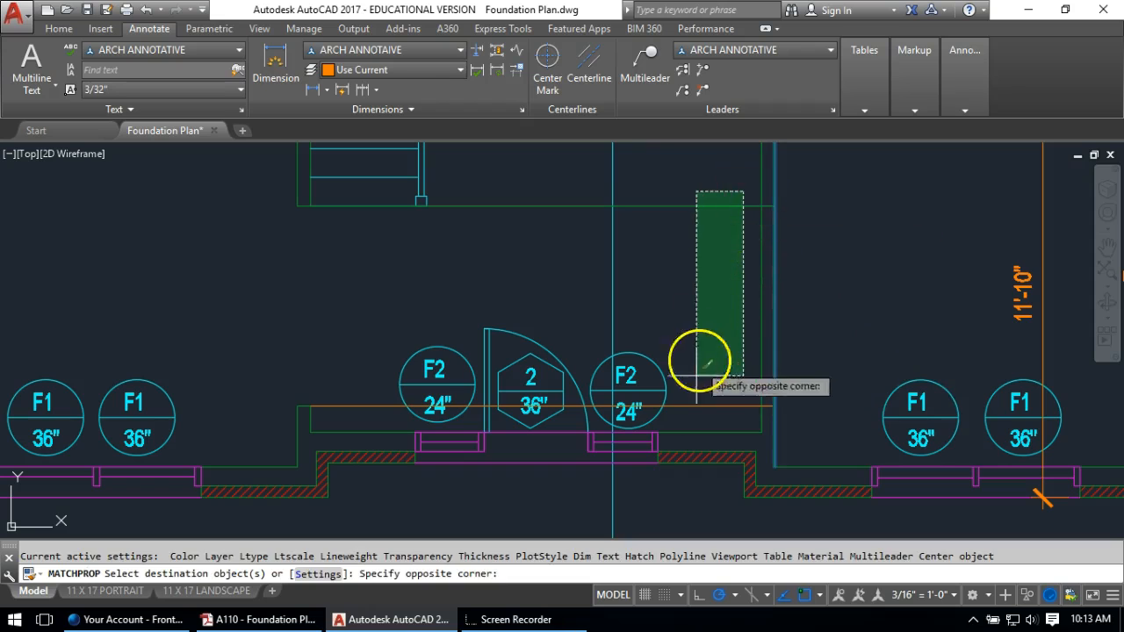
{"action": "left_click", "coordinate": [693, 423]}
{"action": "key", "text": "Return"}
Trim the new lines back at the right wall
{"action": "type", "text": "tr"}
{"action": "key", "text": "Return"}
{"action": "left_click", "coordinate": [760, 375]}
{"action": "key", "text": "Return"}
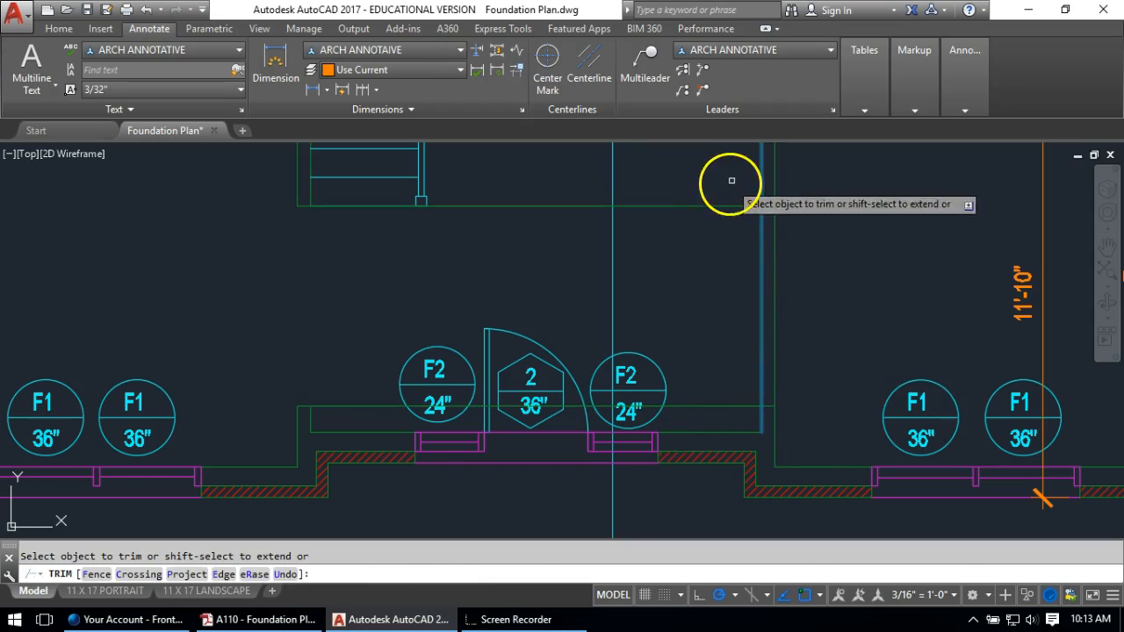
{"action": "left_click", "coordinate": [732, 180]}
{"action": "left_click", "coordinate": [687, 413]}
Trim away the vertical wall lines left in the gap
{"action": "key", "text": "Return"}
{"action": "type", "text": "tr"}
{"action": "key", "text": "Return"}
{"action": "key", "text": "Return"}
{"action": "left_click", "coordinate": [831, 296]}
{"action": "left_click", "coordinate": [735, 330]}
{"action": "key", "text": "Return"}
{"action": "scroll", "coordinate": [720, 341], "scroll_direction": "down", "scroll_amount": 2}
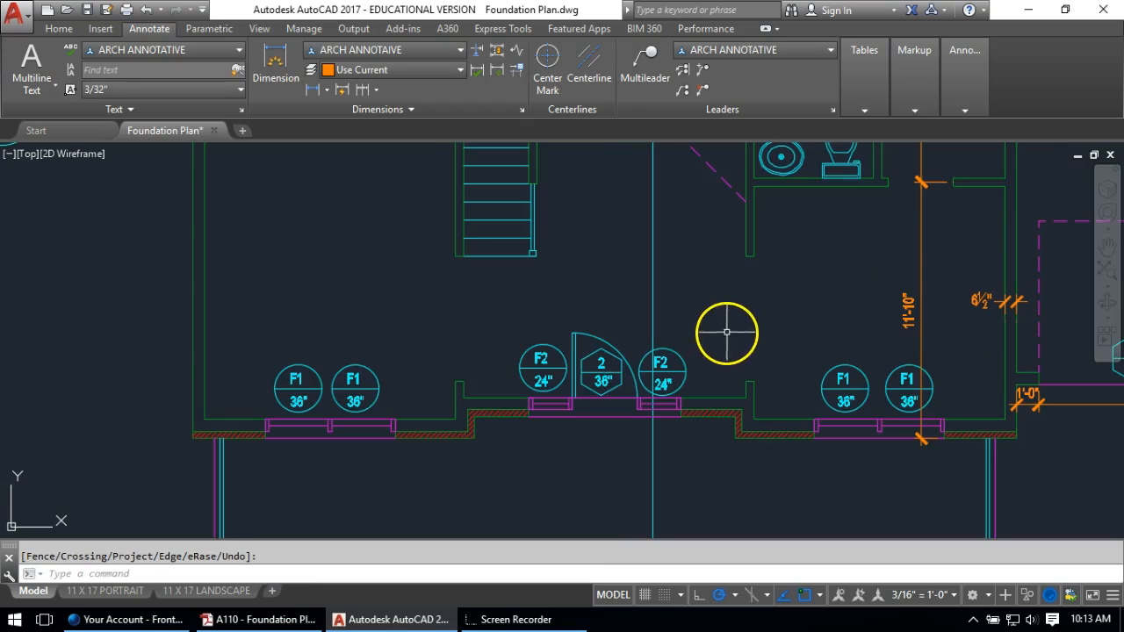
{"action": "key", "text": "Escape"}
{"action": "scroll", "coordinate": [606, 306], "scroll_direction": "up", "scroll_amount": 3}
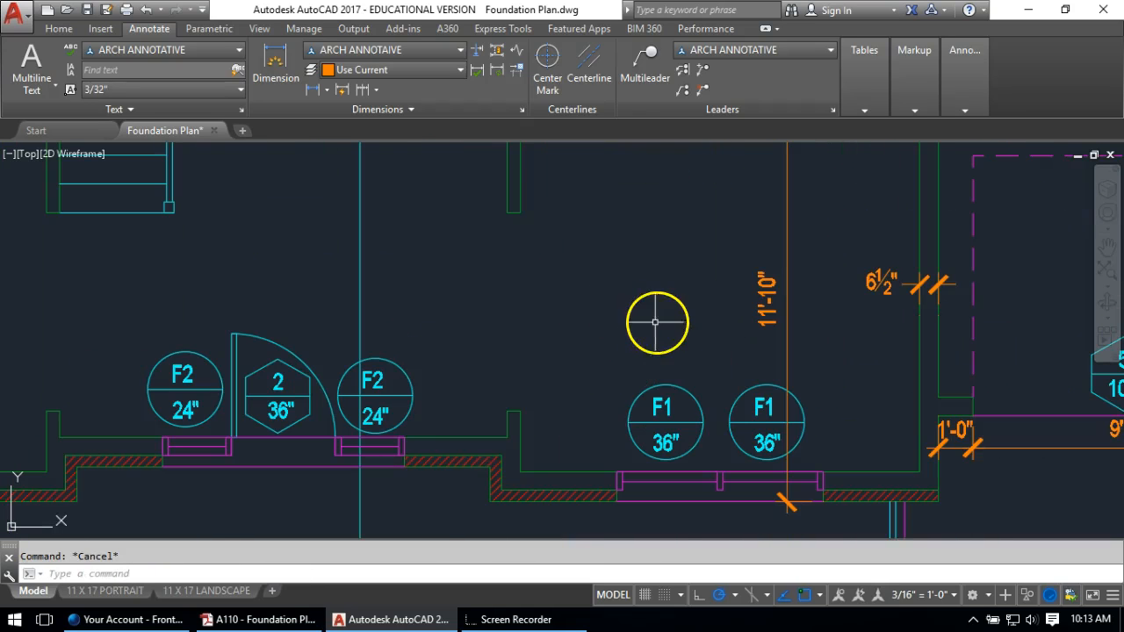
{"action": "left_click", "coordinate": [310, 91]}
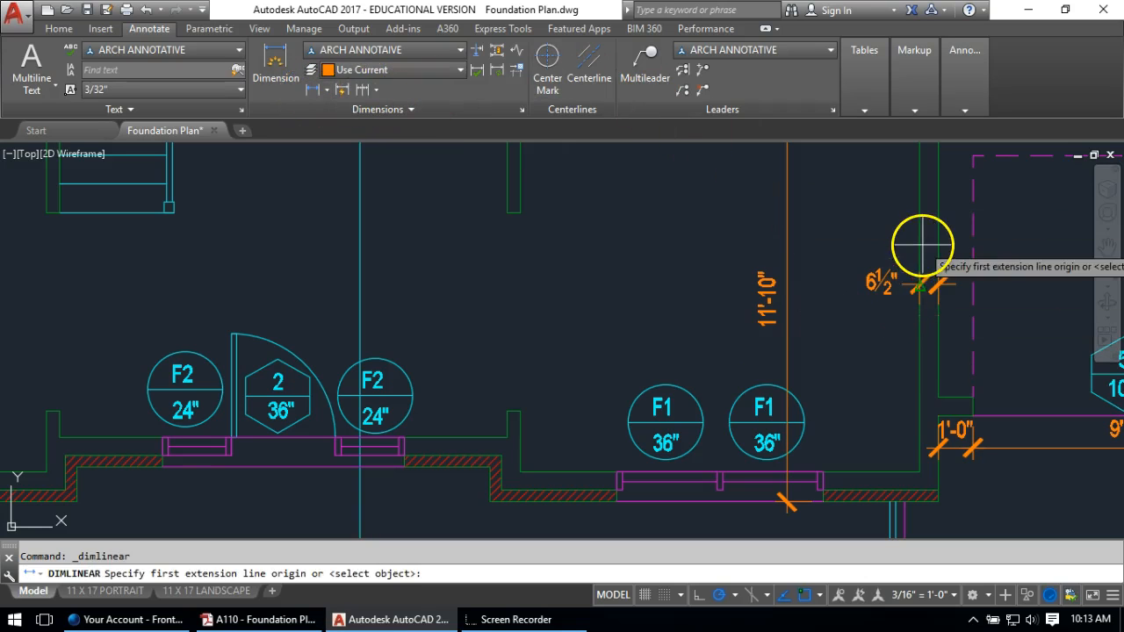
{"action": "left_click", "coordinate": [918, 321]}
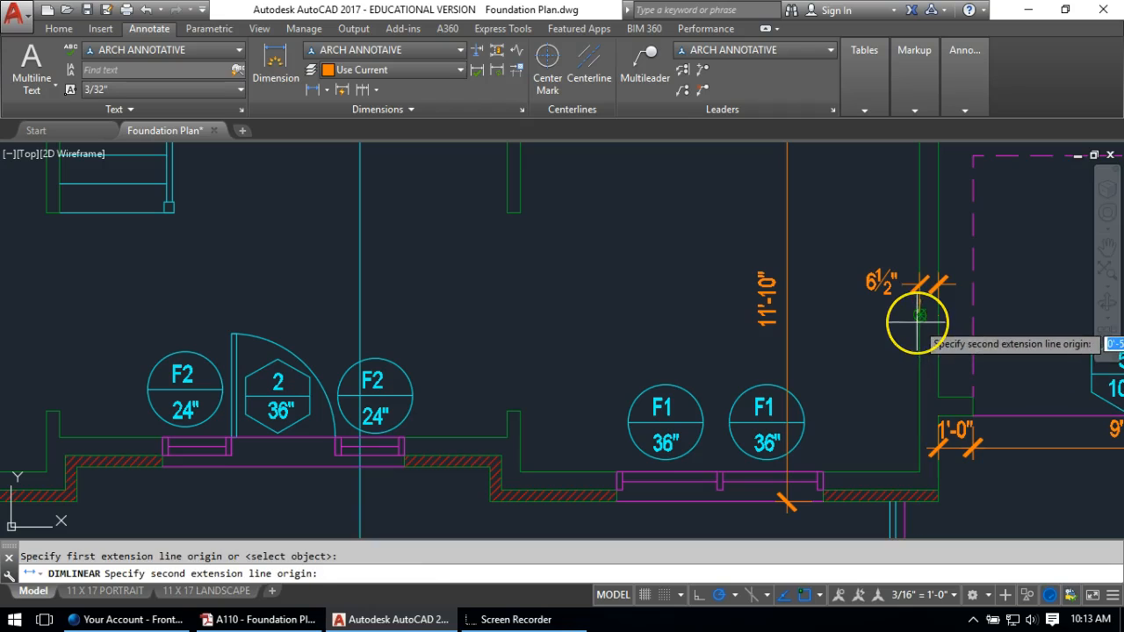
{"action": "key", "text": "Escape"}
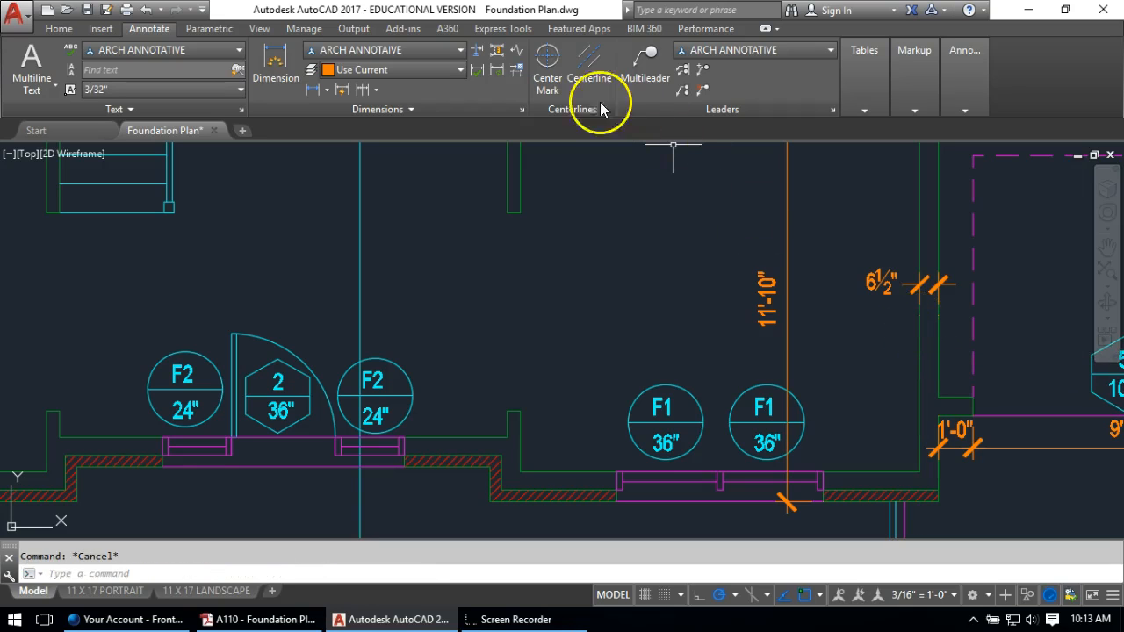
{"action": "left_click", "coordinate": [326, 90]}
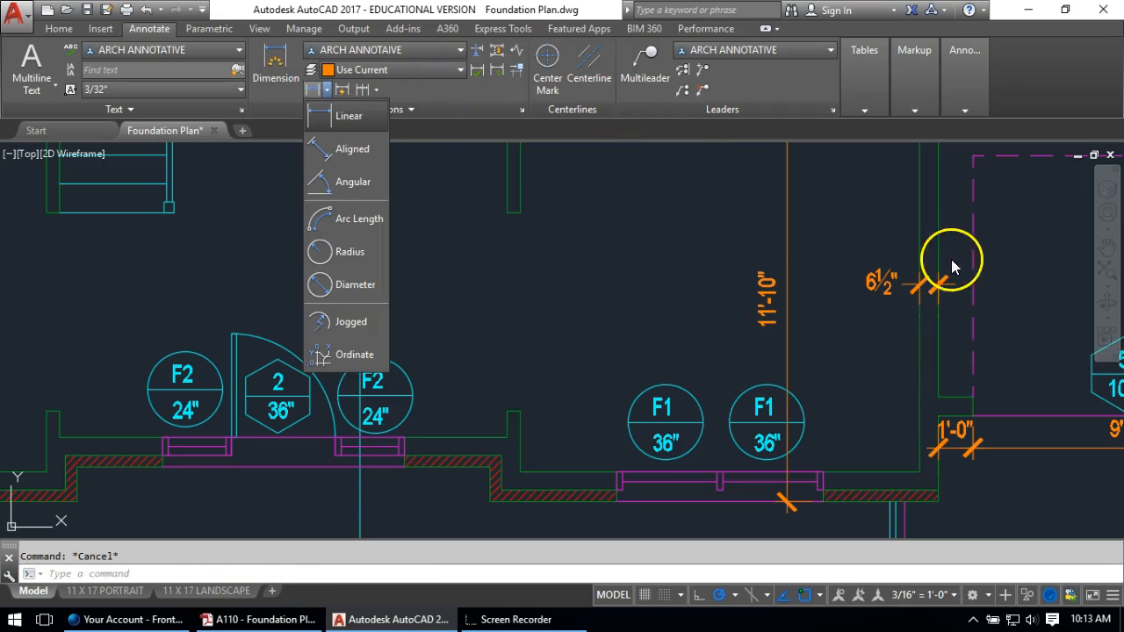
{"action": "left_click", "coordinate": [325, 116]}
{"action": "left_click", "coordinate": [939, 261]}
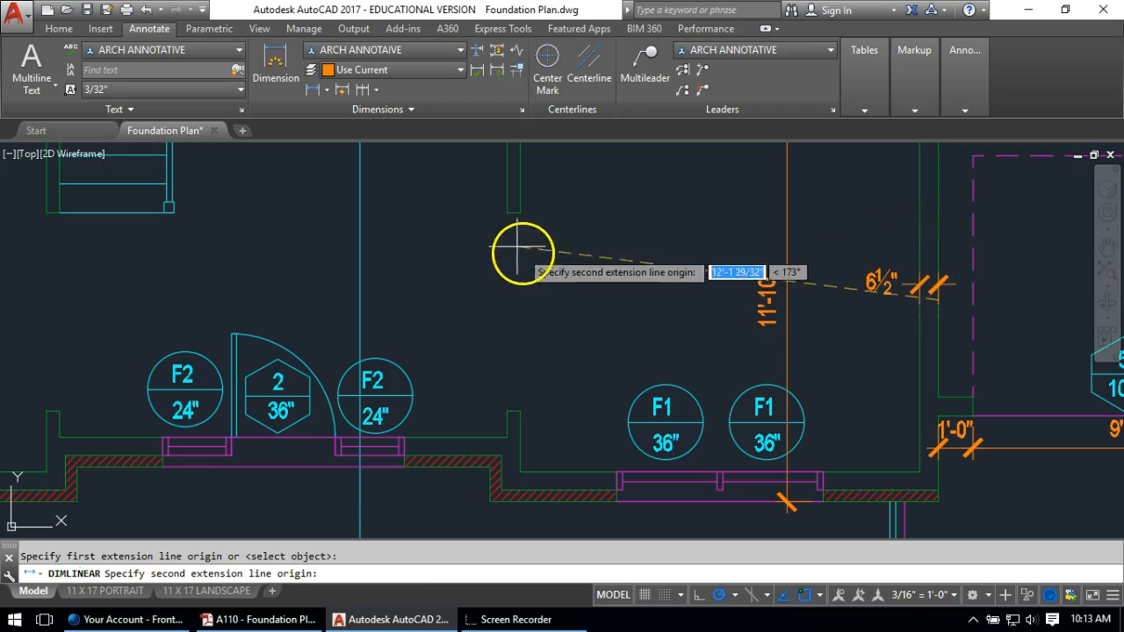
{"action": "left_click", "coordinate": [515, 209]}
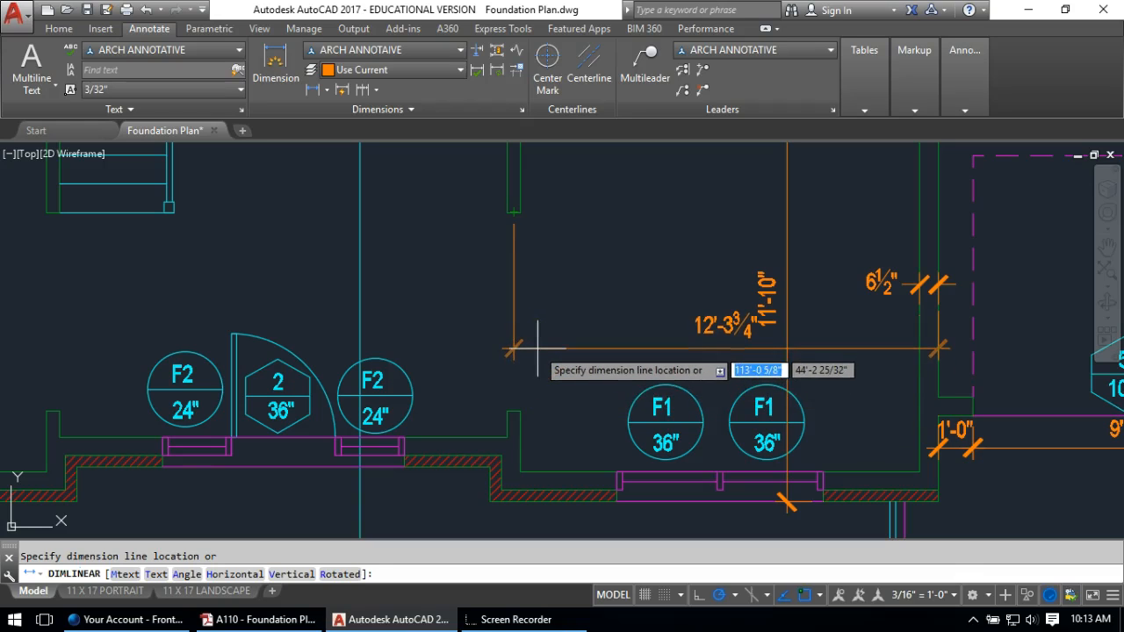
{"action": "key", "text": "Escape"}
{"action": "left_click", "coordinate": [318, 90]}
{"action": "middle_click_drag", "start_coordinate": [659, 301], "coordinate": [547, 377]}
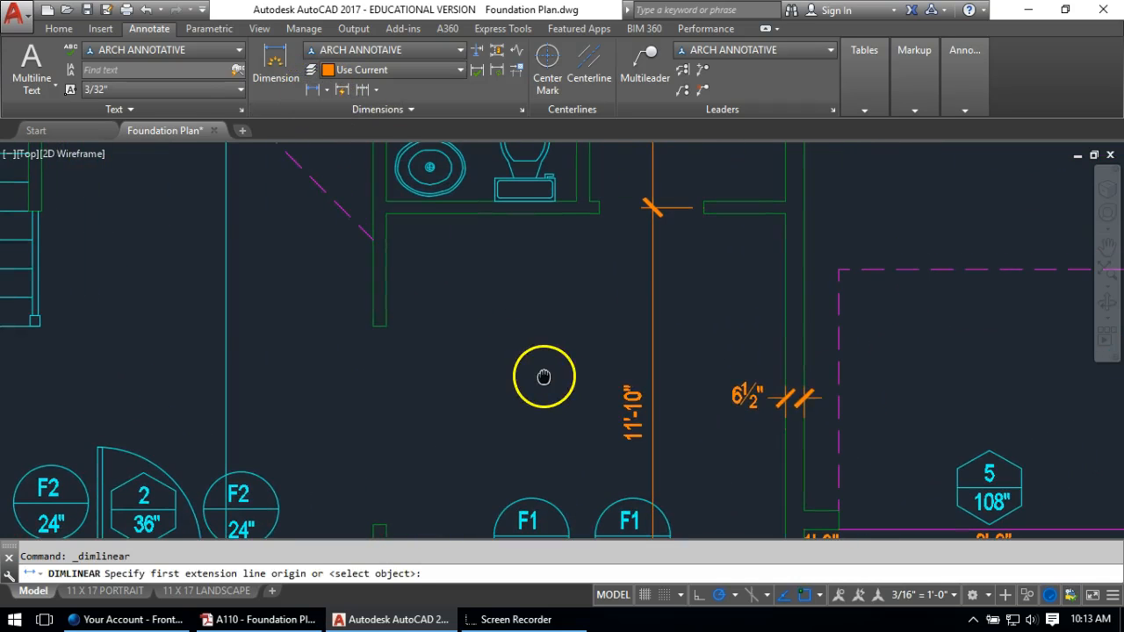
Dimension 6'-5" from the bathroom wall corner to the right wall, placed below the bathroom
{"action": "key", "text": "Escape"}
{"action": "type", "text": "l"}
{"action": "key", "text": "Return"}
{"action": "left_click", "coordinate": [587, 200]}
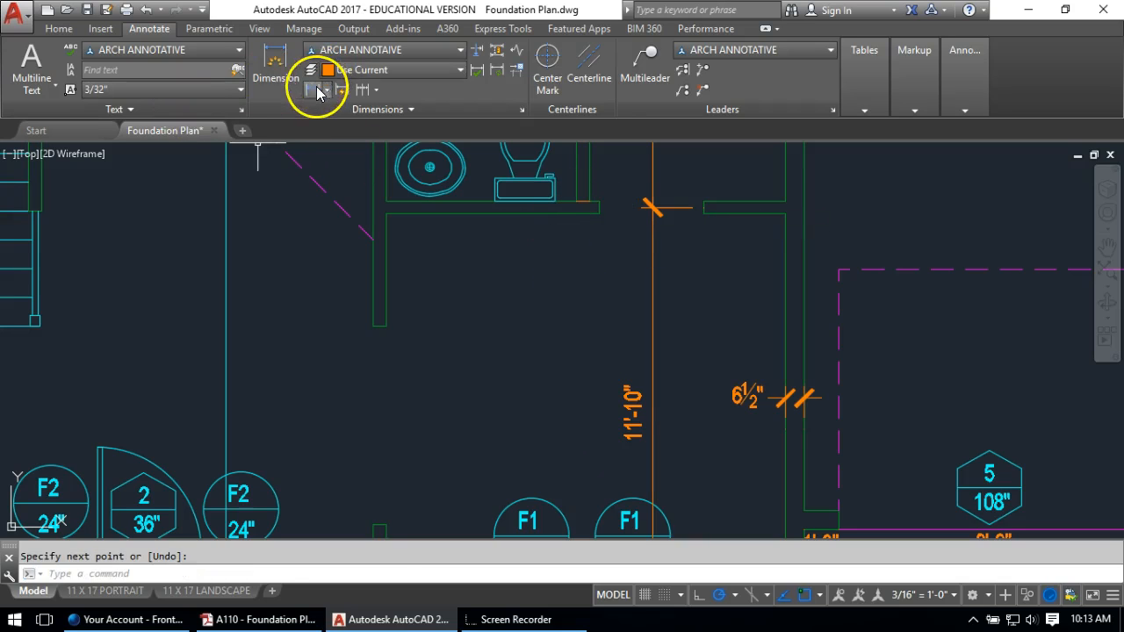
{"action": "left_click", "coordinate": [316, 92]}
{"action": "scroll", "coordinate": [562, 198], "scroll_direction": "up", "scroll_amount": 3}
{"action": "left_click", "coordinate": [609, 195]}
{"action": "scroll", "coordinate": [574, 258], "scroll_direction": "down", "scroll_amount": 4}
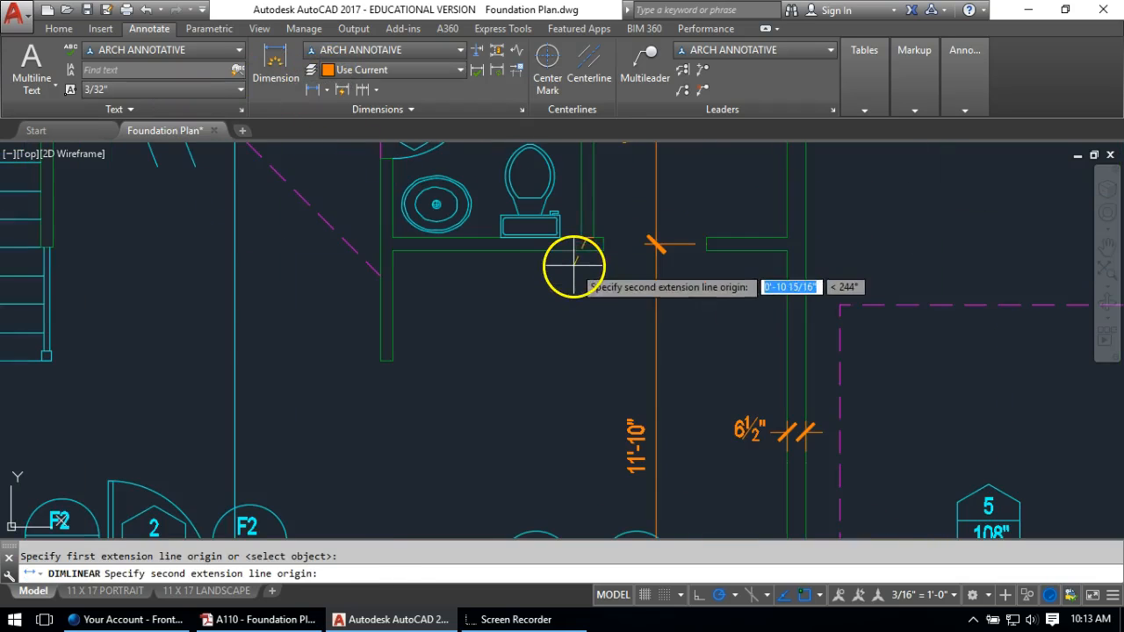
{"action": "left_click", "coordinate": [810, 235]}
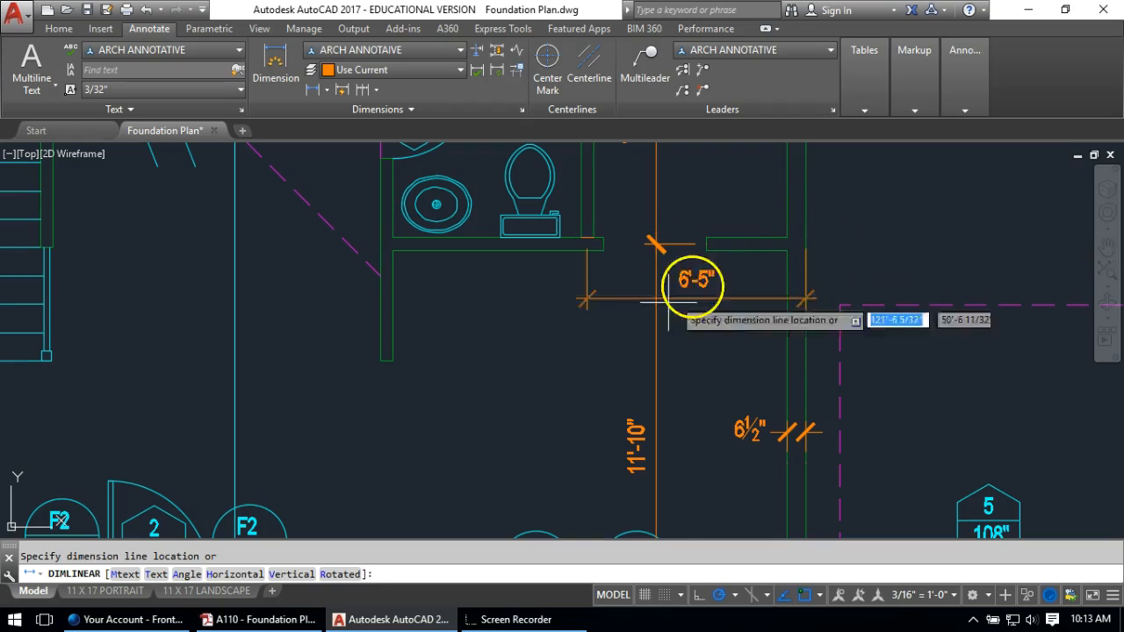
{"action": "scroll", "coordinate": [548, 377], "scroll_direction": "down", "scroll_amount": 2}
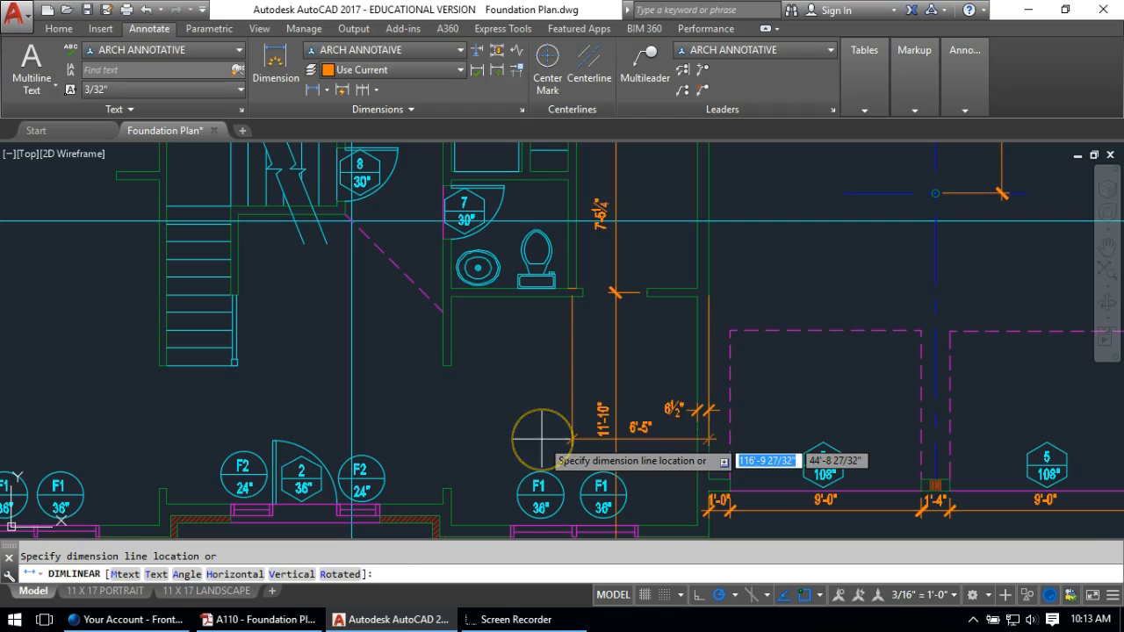
{"action": "left_click", "coordinate": [540, 438]}
{"action": "key", "text": "Return"}
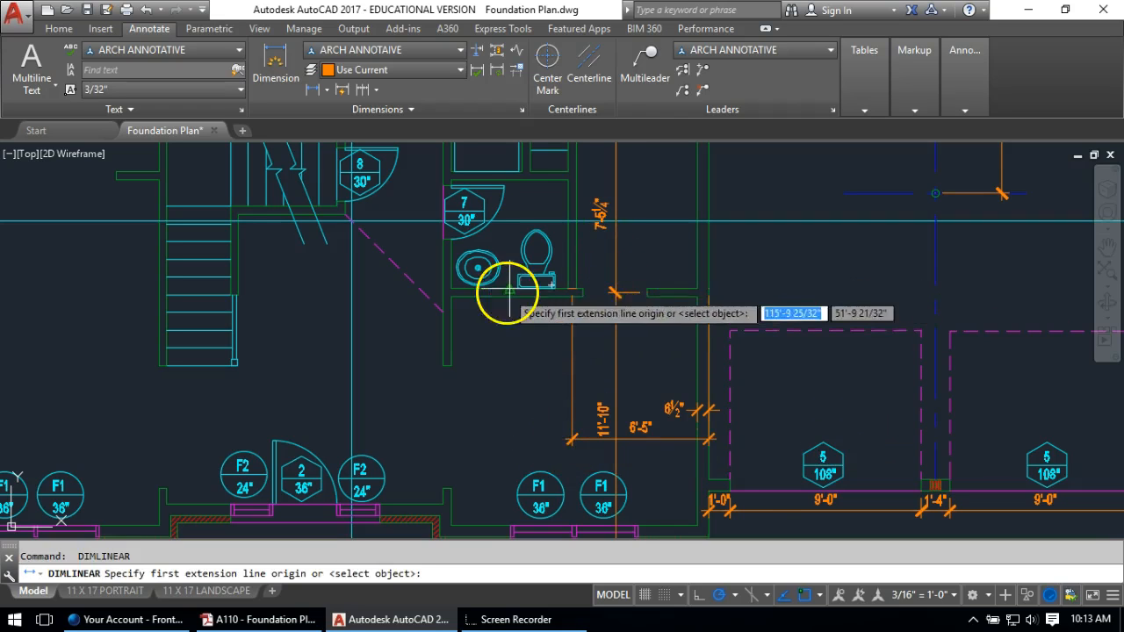
{"action": "key", "text": "Escape"}
Stretch the 11'-10" dimension's top end to the wall corner
{"action": "scroll", "coordinate": [562, 281], "scroll_direction": "up", "scroll_amount": 2}
{"action": "left_click", "coordinate": [573, 288]}
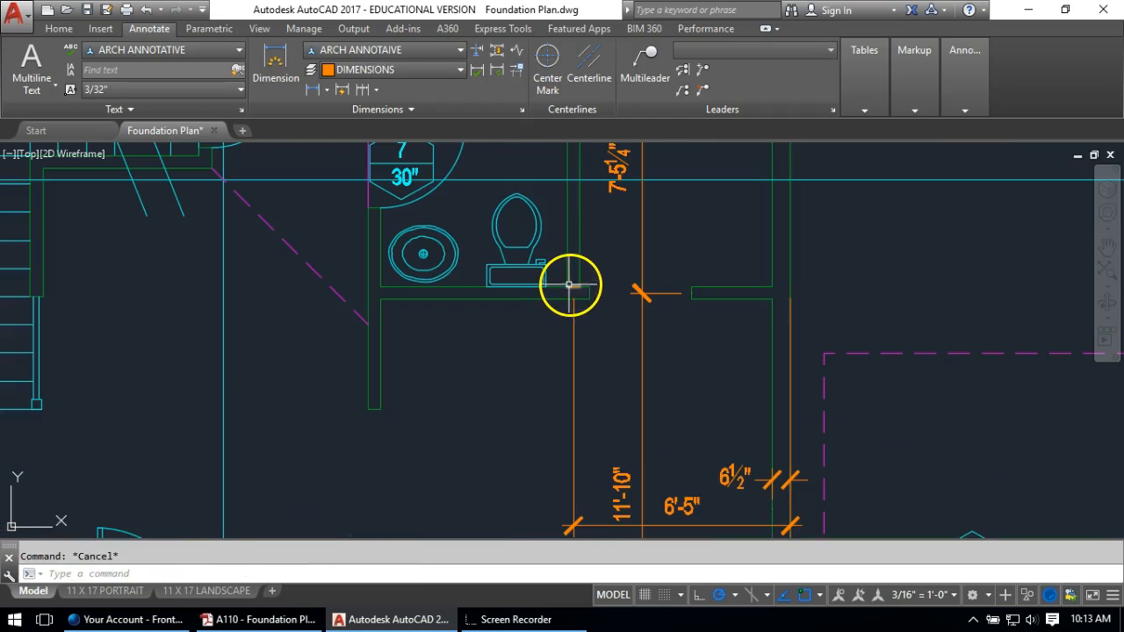
{"action": "left_click", "coordinate": [563, 283]}
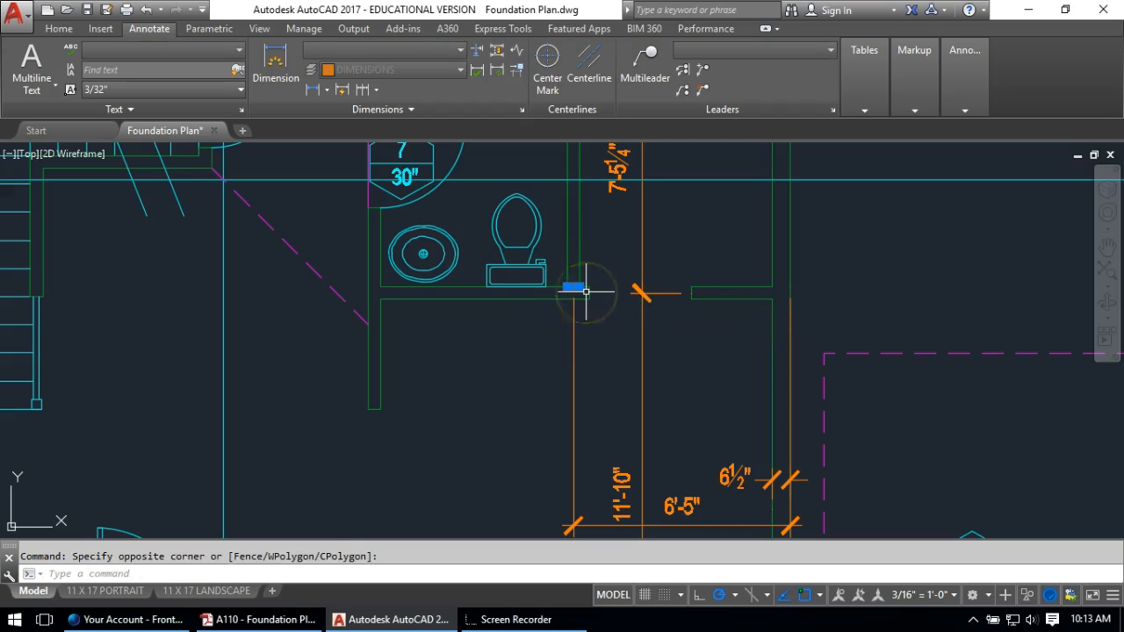
{"action": "left_click", "coordinate": [586, 290]}
{"action": "scroll", "coordinate": [482, 333], "scroll_direction": "down", "scroll_amount": 3}
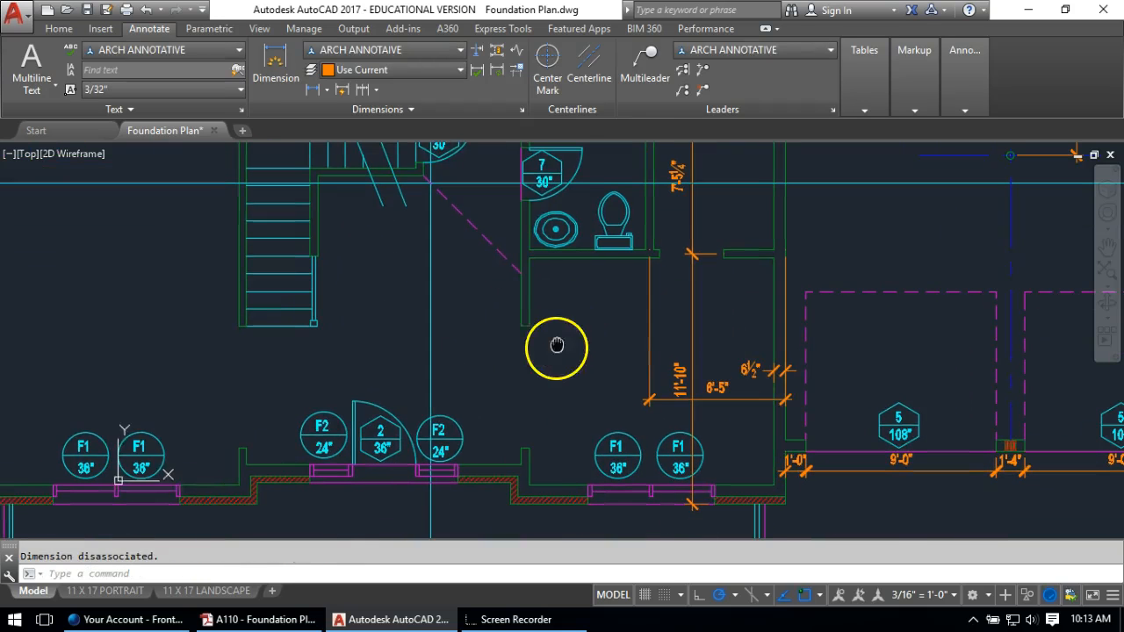
{"action": "left_click", "coordinate": [361, 89]}
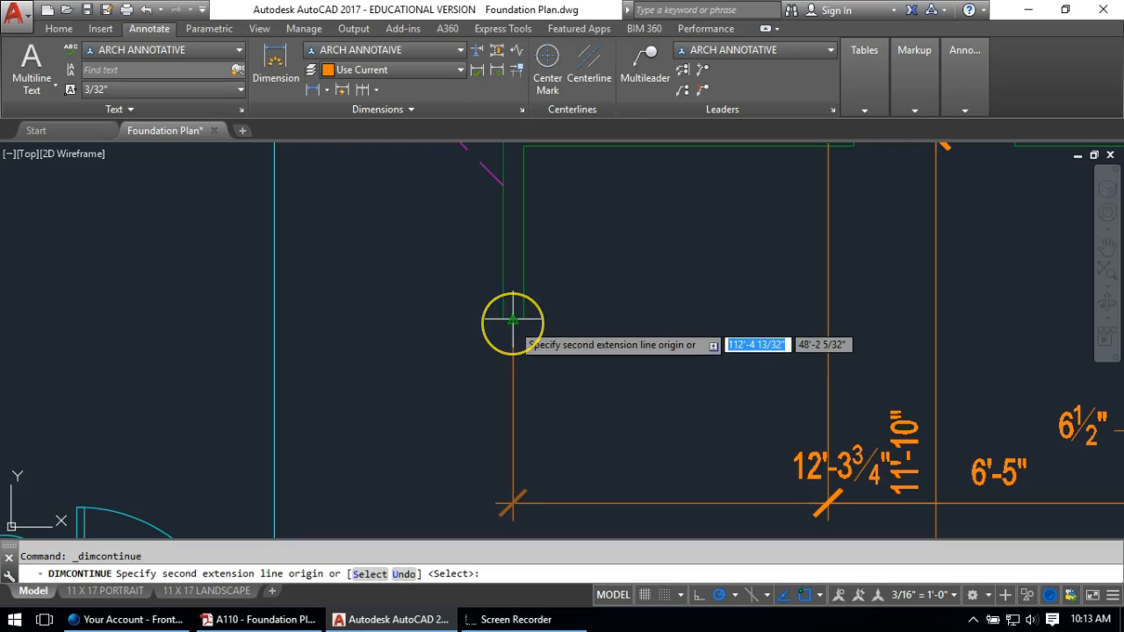
{"action": "left_click", "coordinate": [513, 320]}
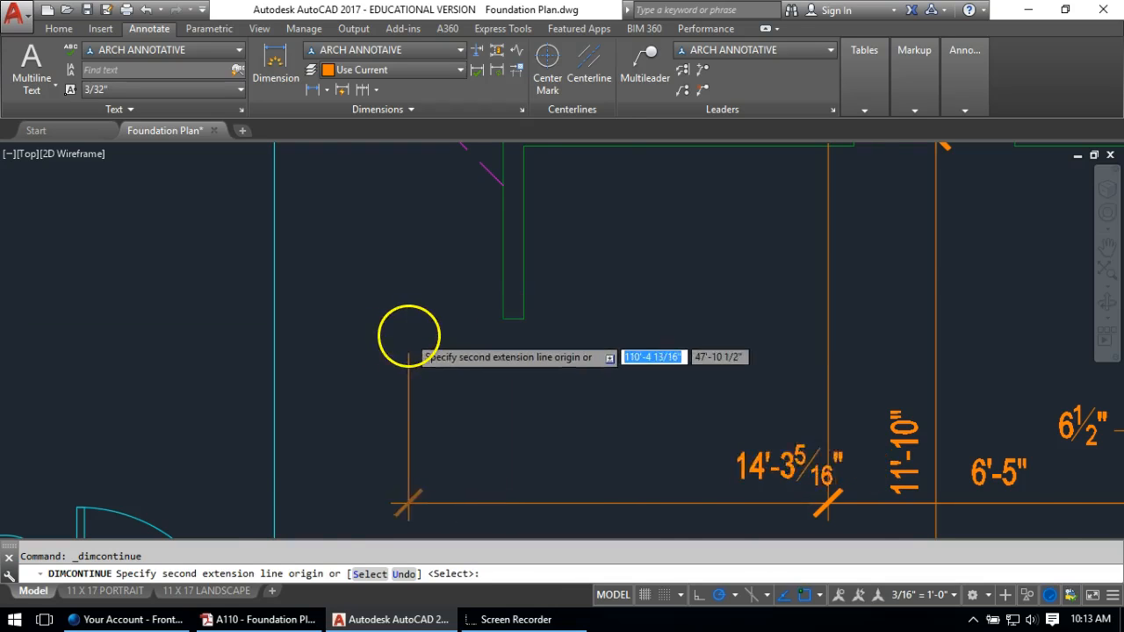
{"action": "scroll", "coordinate": [409, 334], "scroll_direction": "down", "scroll_amount": 2}
{"action": "key", "text": "Escape"}
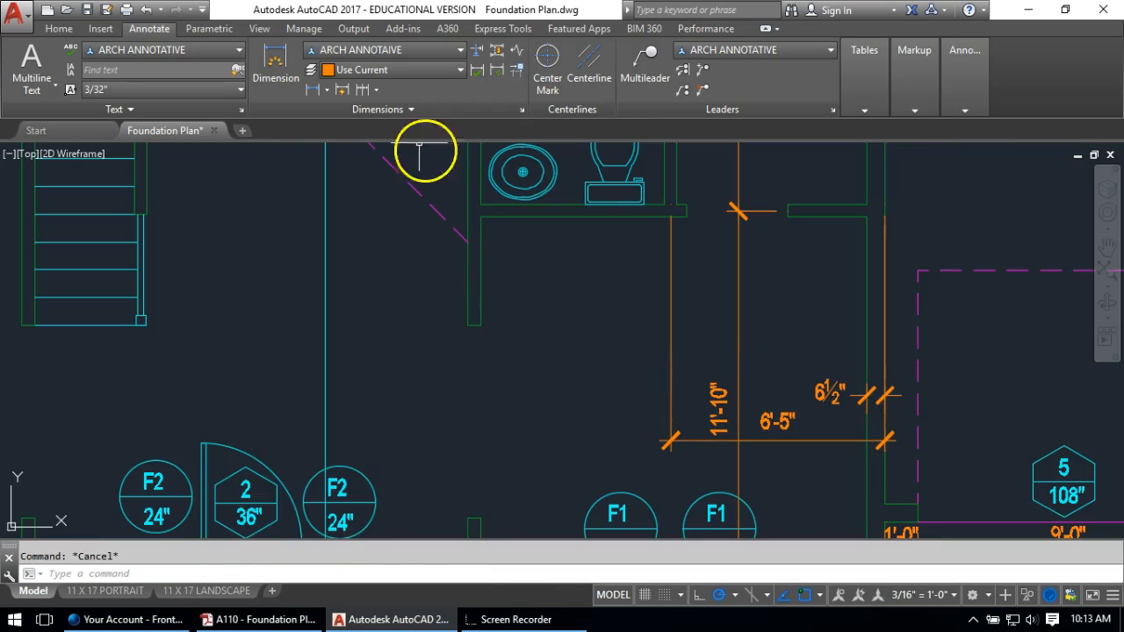
Add a 5'-10¾" linear dimension aligned with the 6'-5" dimension
{"action": "left_click", "coordinate": [313, 89]}
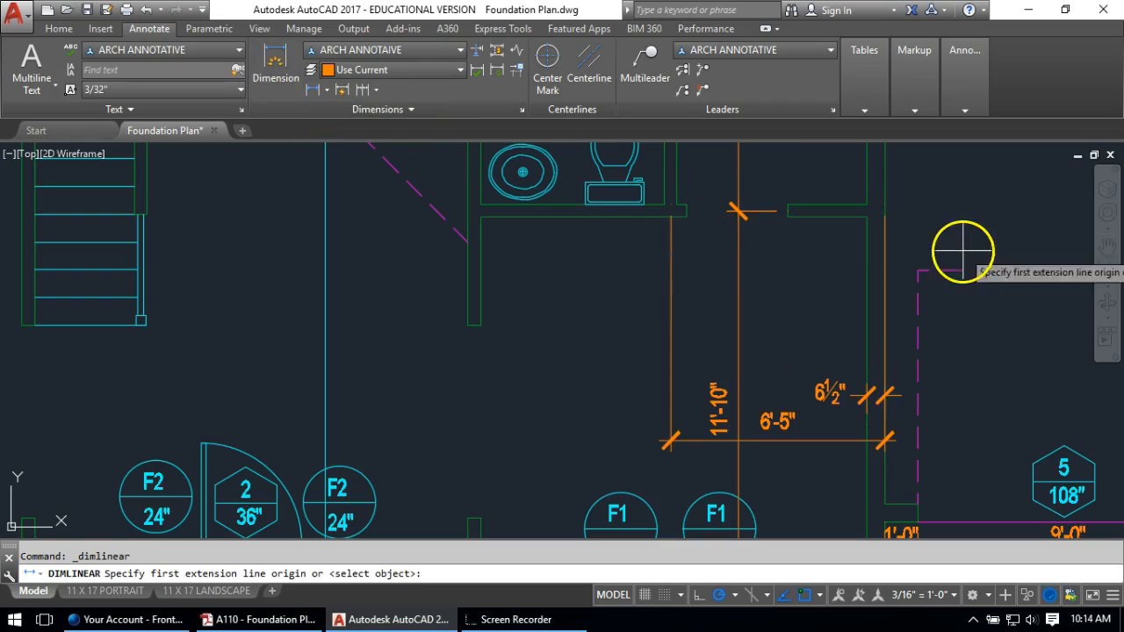
{"action": "left_click", "coordinate": [657, 221]}
{"action": "left_click", "coordinate": [475, 331]}
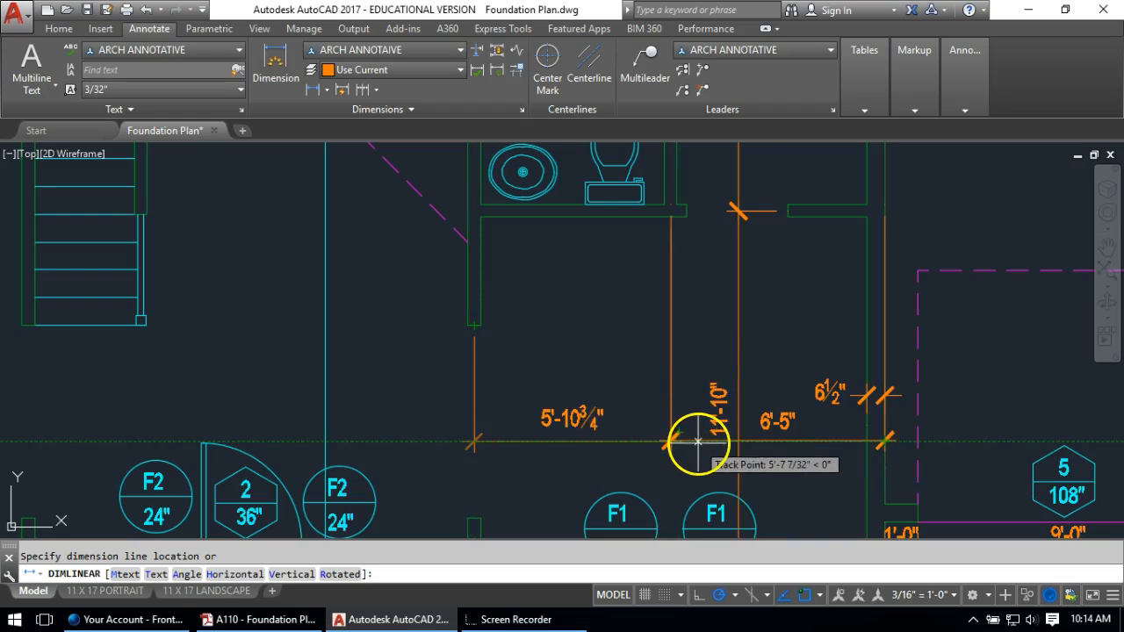
{"action": "scroll", "coordinate": [696, 434], "scroll_direction": "up", "scroll_amount": 6}
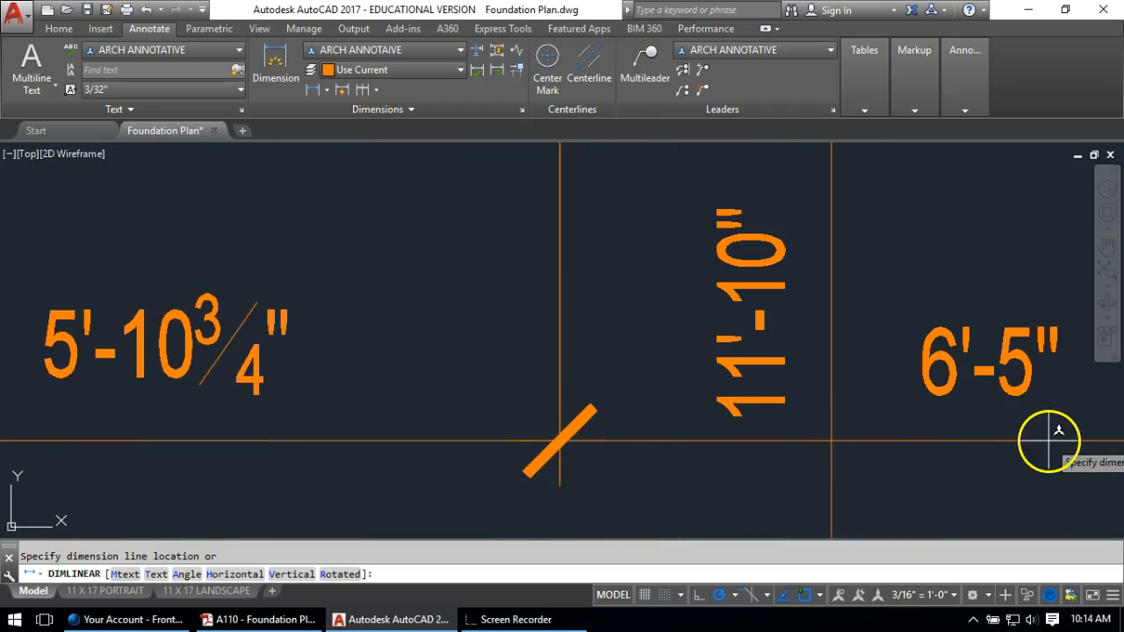
{"action": "left_click", "coordinate": [992, 442]}
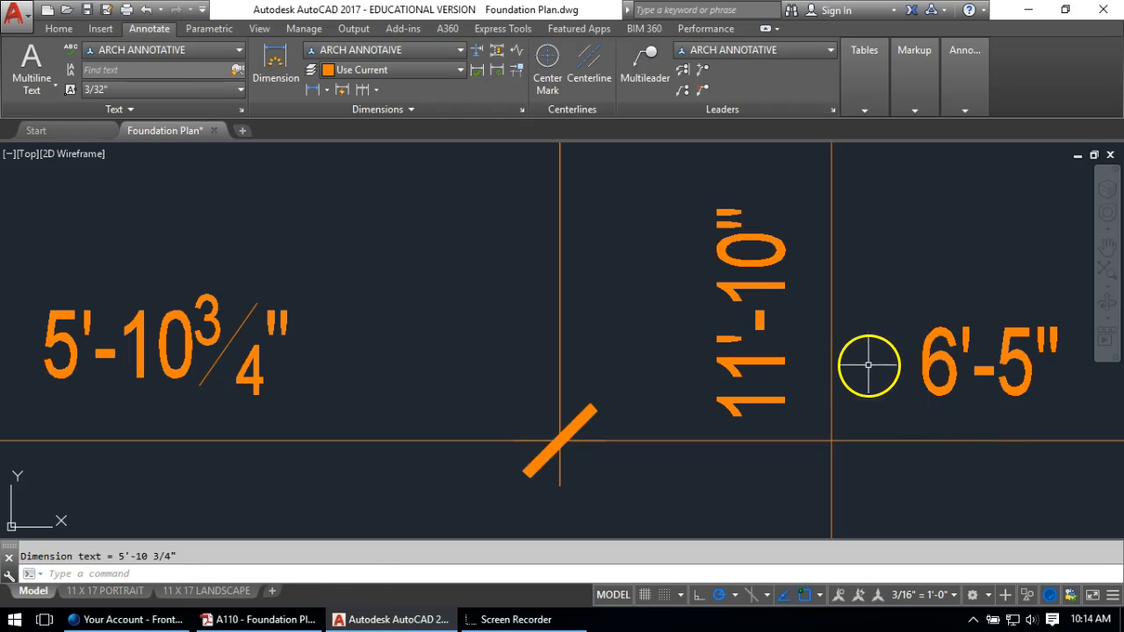
{"action": "scroll", "coordinate": [875, 344], "scroll_direction": "down", "scroll_amount": 6}
{"action": "middle_click_drag", "start_coordinate": [501, 255], "coordinate": [580, 326]}
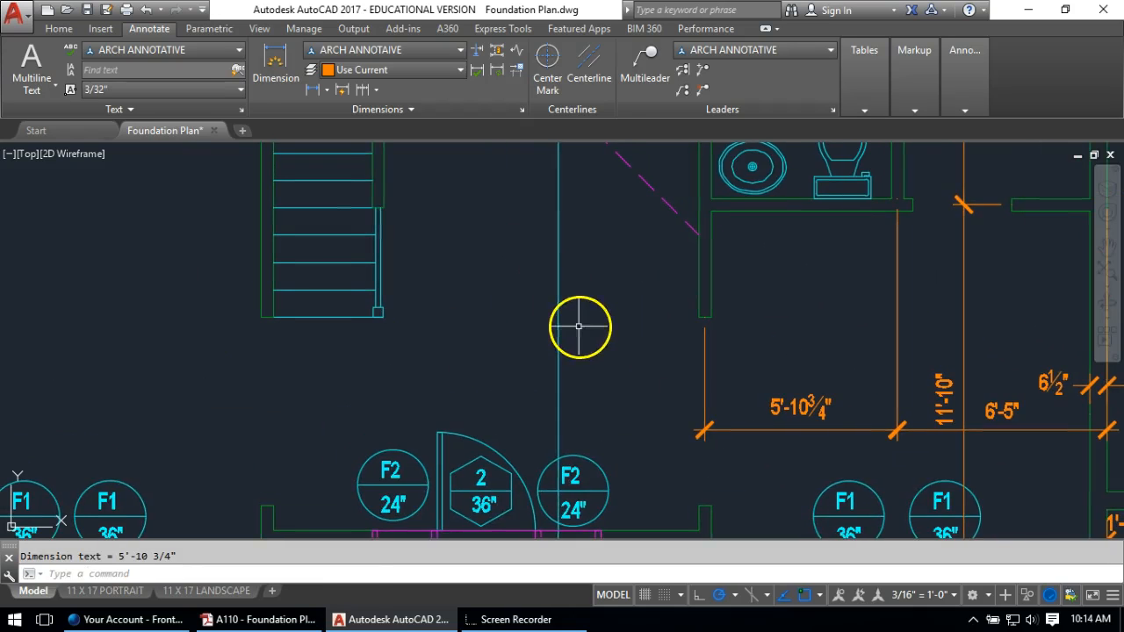
Continue the string with 13'-4½" to the stair corner and 12'-3¾" to the left wall
{"action": "left_click", "coordinate": [361, 90]}
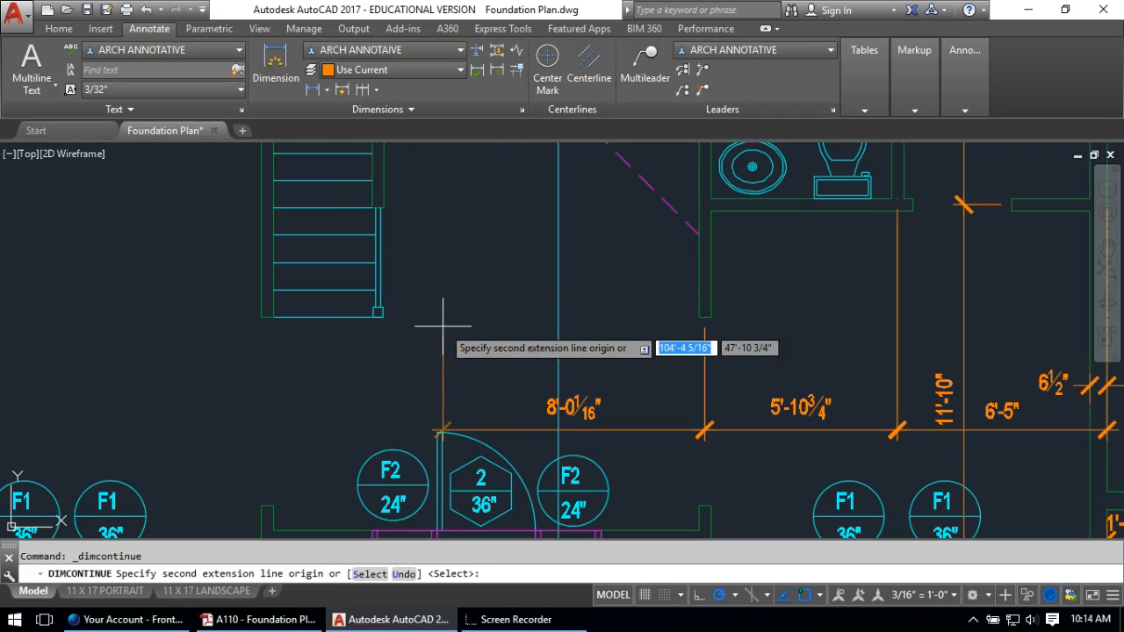
{"action": "scroll", "coordinate": [281, 325], "scroll_direction": "up", "scroll_amount": 3}
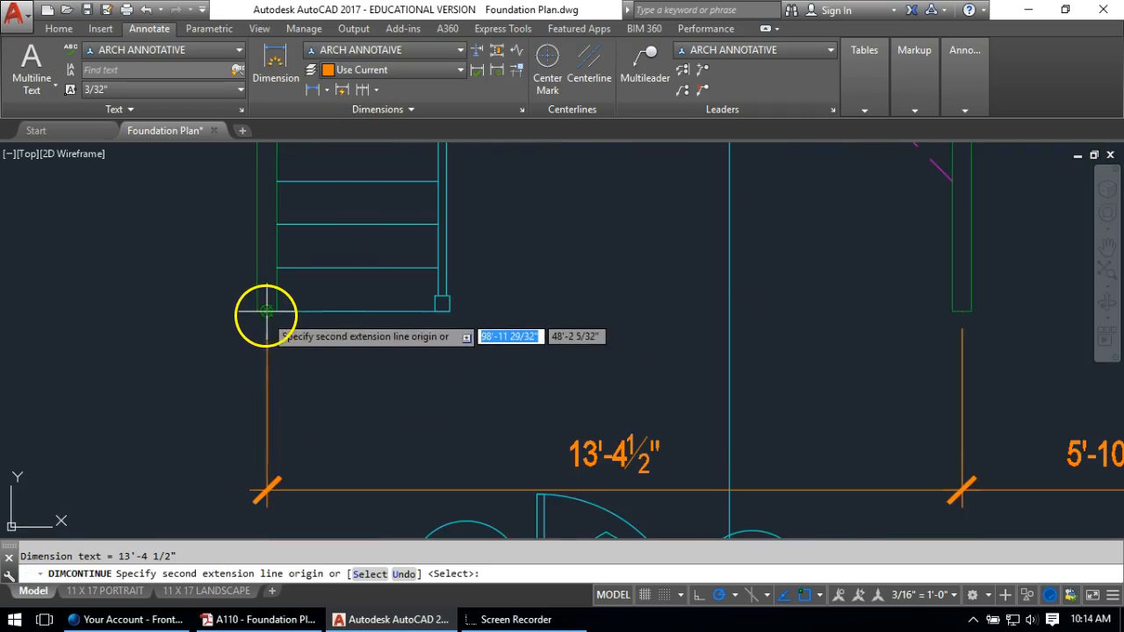
{"action": "left_click", "coordinate": [266, 311]}
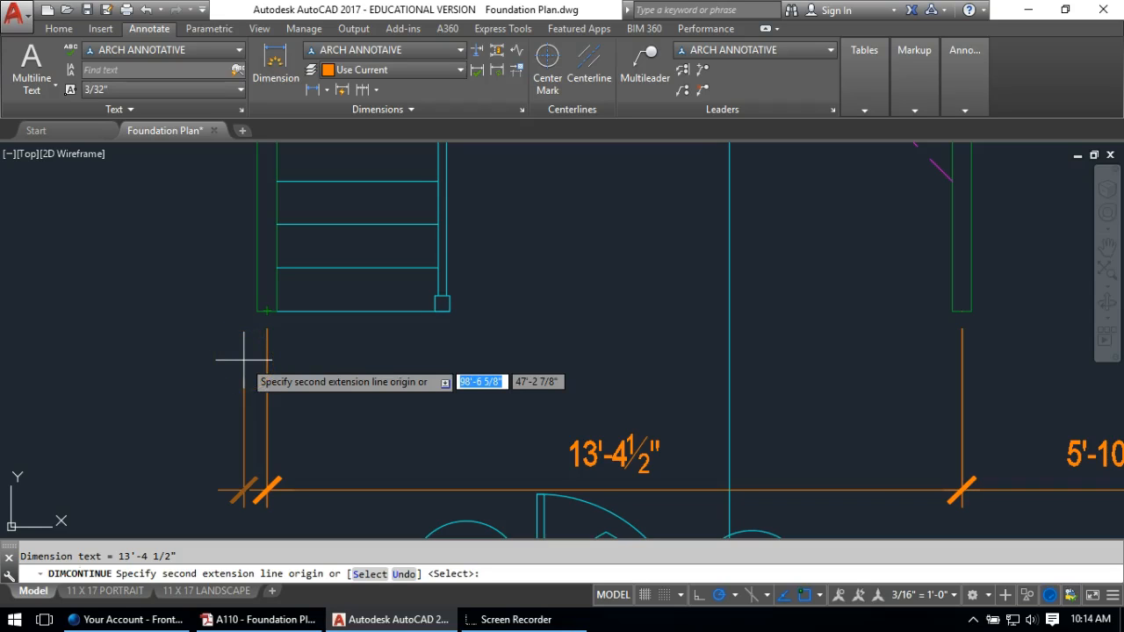
{"action": "middle_click_drag", "start_coordinate": [182, 363], "coordinate": [936, 405]}
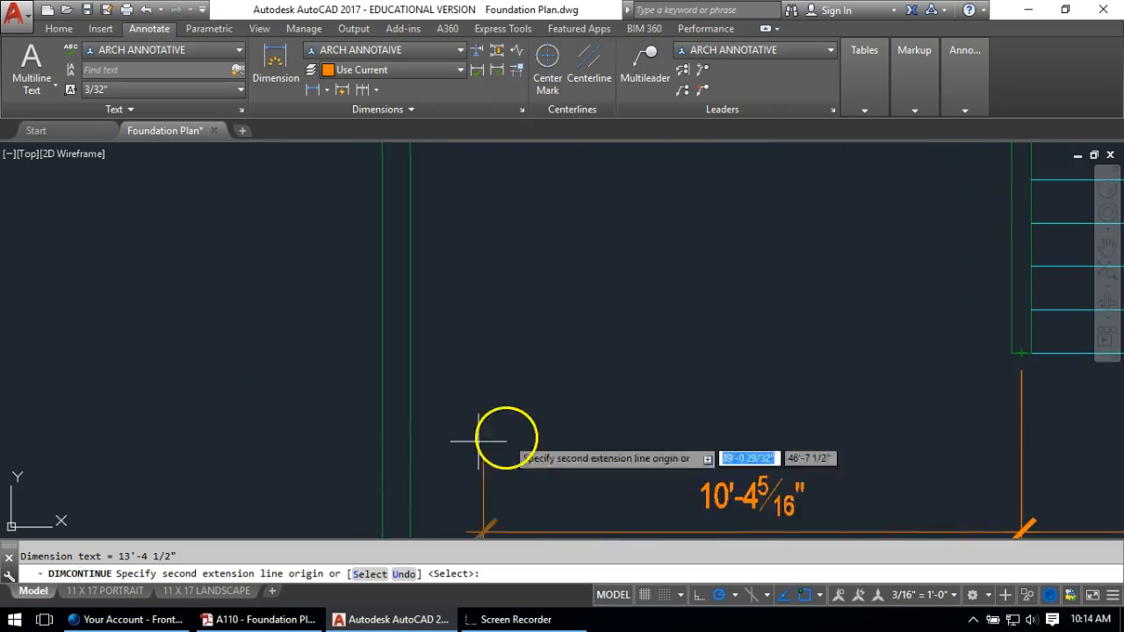
{"action": "left_click", "coordinate": [382, 477]}
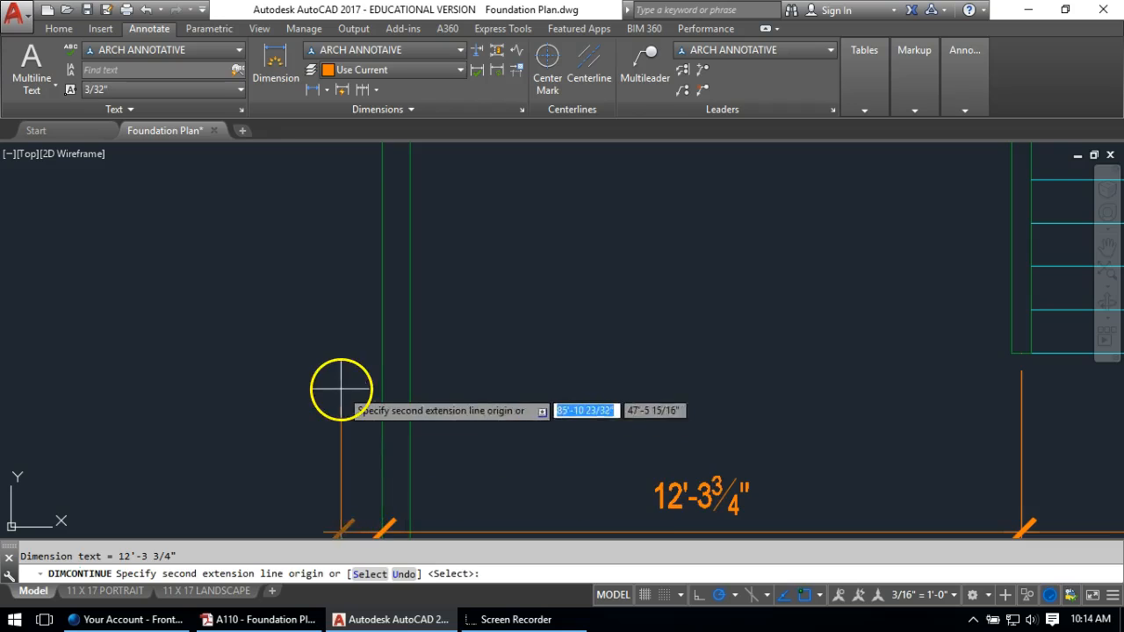
{"action": "key", "text": "Return"}
{"action": "scroll", "coordinate": [600, 391], "scroll_direction": "down", "scroll_amount": 5}
{"action": "key", "text": "Return"}
{"action": "key", "text": "Escape"}
{"action": "middle_click_drag", "start_coordinate": [821, 354], "coordinate": [548, 304]}
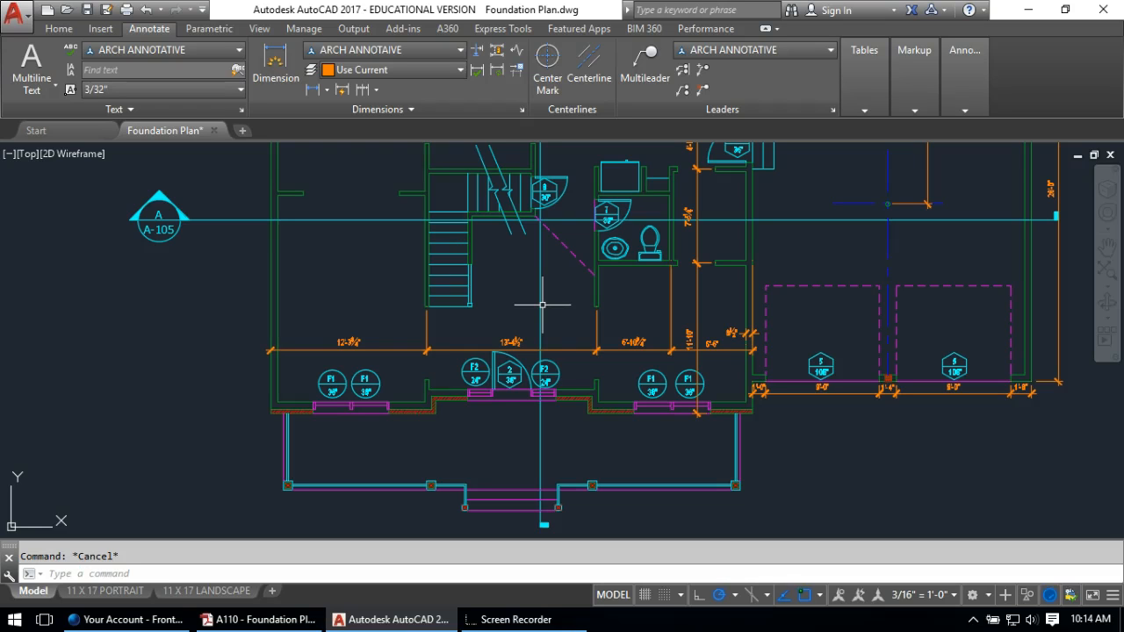
Dimension the bathroom wall thickness as 4½"
{"action": "left_click", "coordinate": [597, 263]}
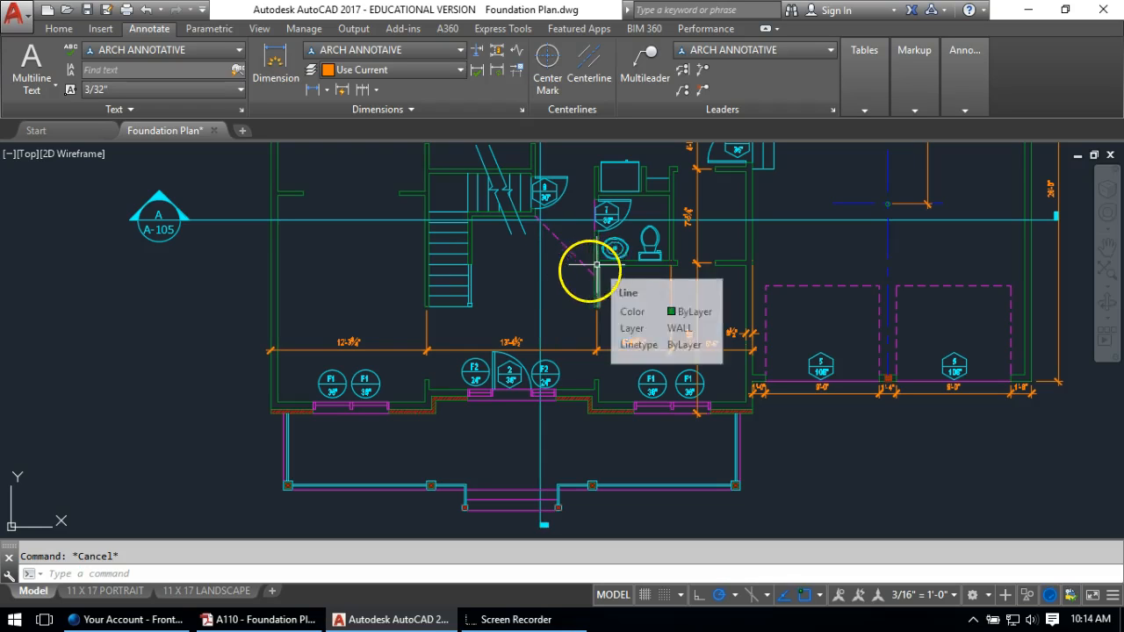
{"action": "scroll", "coordinate": [614, 259], "scroll_direction": "up", "scroll_amount": 6}
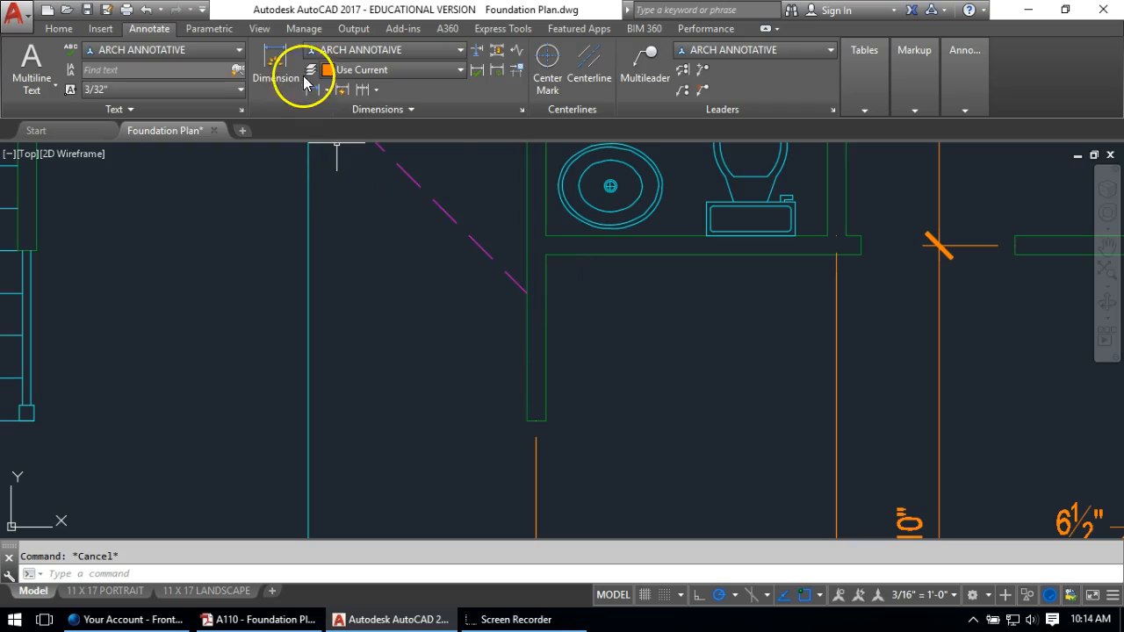
{"action": "left_click", "coordinate": [318, 91]}
{"action": "left_click", "coordinate": [524, 334]}
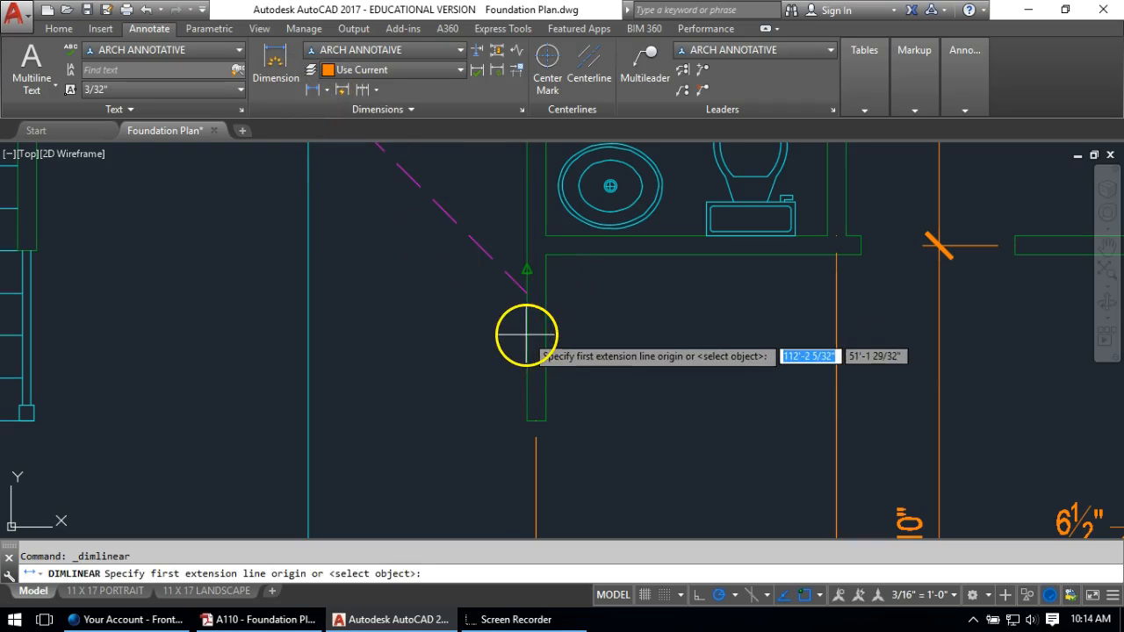
{"action": "left_click", "coordinate": [546, 268]}
{"action": "left_click", "coordinate": [576, 313]}
Move the 4½" text beside the wall and change it to read 4½" TYP
{"action": "left_click", "coordinate": [547, 431]}
{"action": "left_click", "coordinate": [536, 413]}
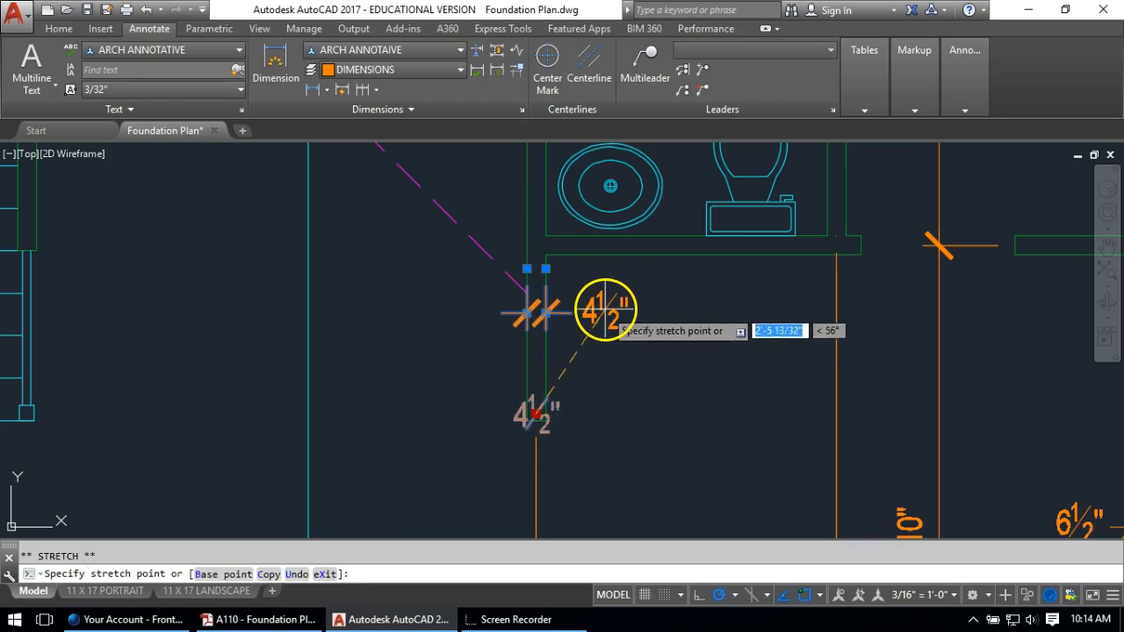
{"action": "left_click", "coordinate": [607, 309]}
{"action": "key", "text": "Escape"}
{"action": "double_click", "coordinate": [606, 309]}
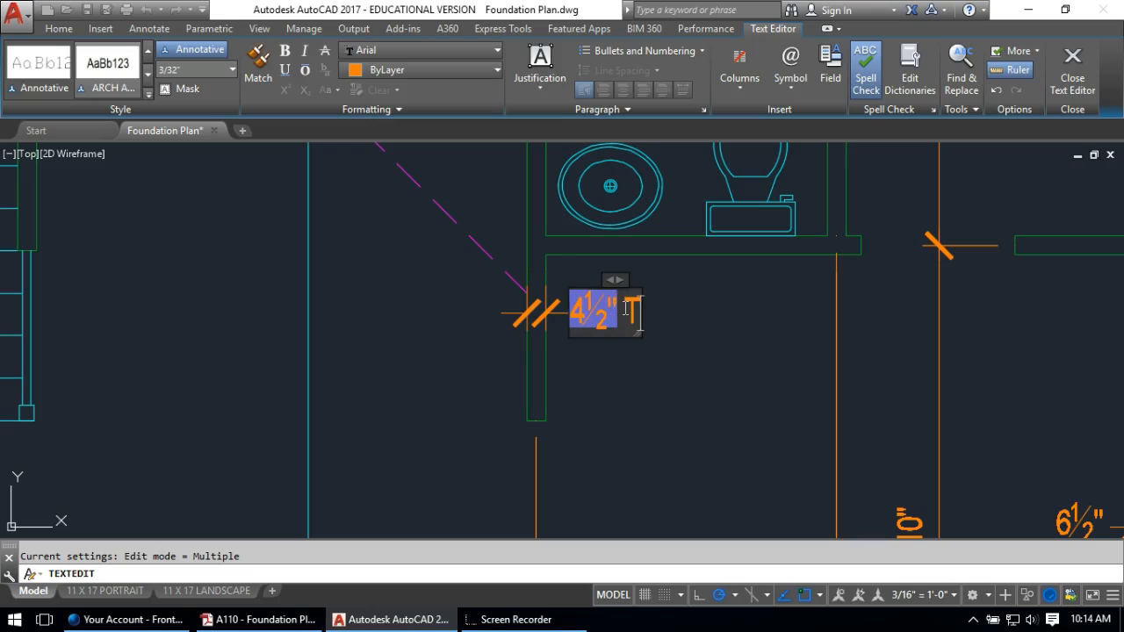
{"action": "type", "text": "TYP."}
{"action": "left_click", "coordinate": [706, 401]}
{"action": "key", "text": "Return"}
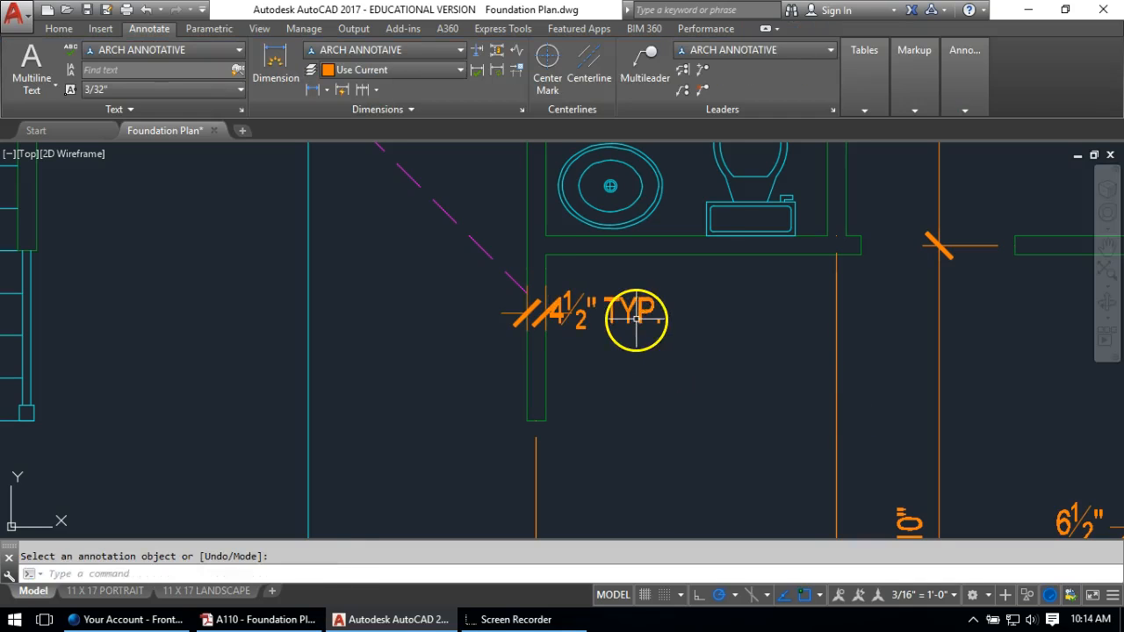
{"action": "left_click", "coordinate": [634, 317]}
{"action": "left_click", "coordinate": [610, 302]}
{"action": "left_click", "coordinate": [606, 309]}
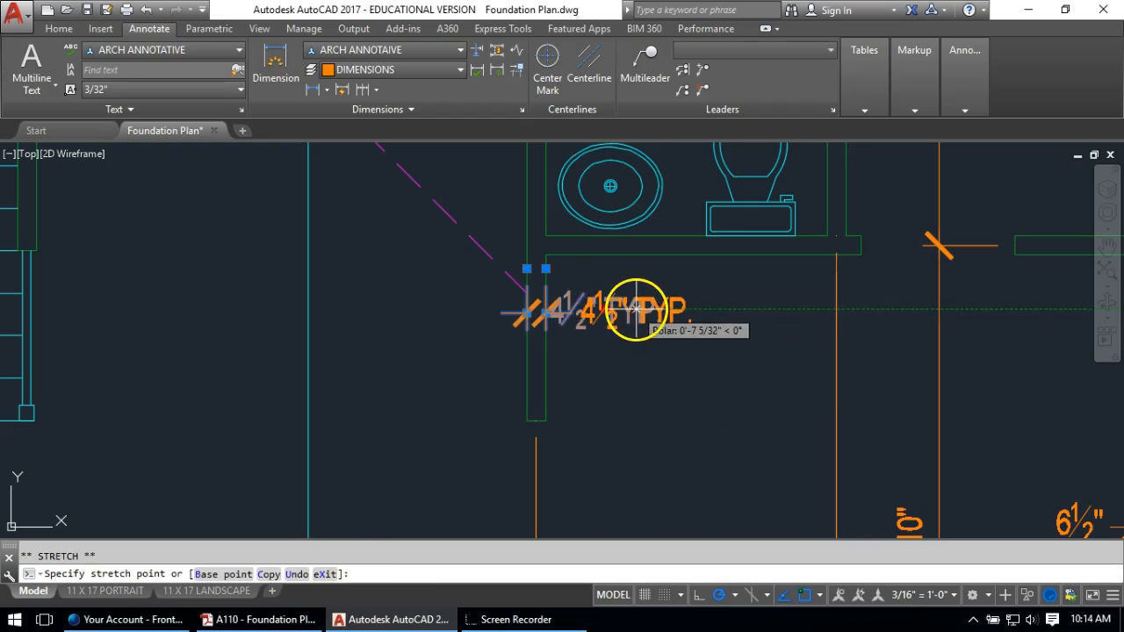
Add a vertical 3'-5¼" dimension from the wall end by the door to the bathroom corner
{"action": "key", "text": "Escape"}
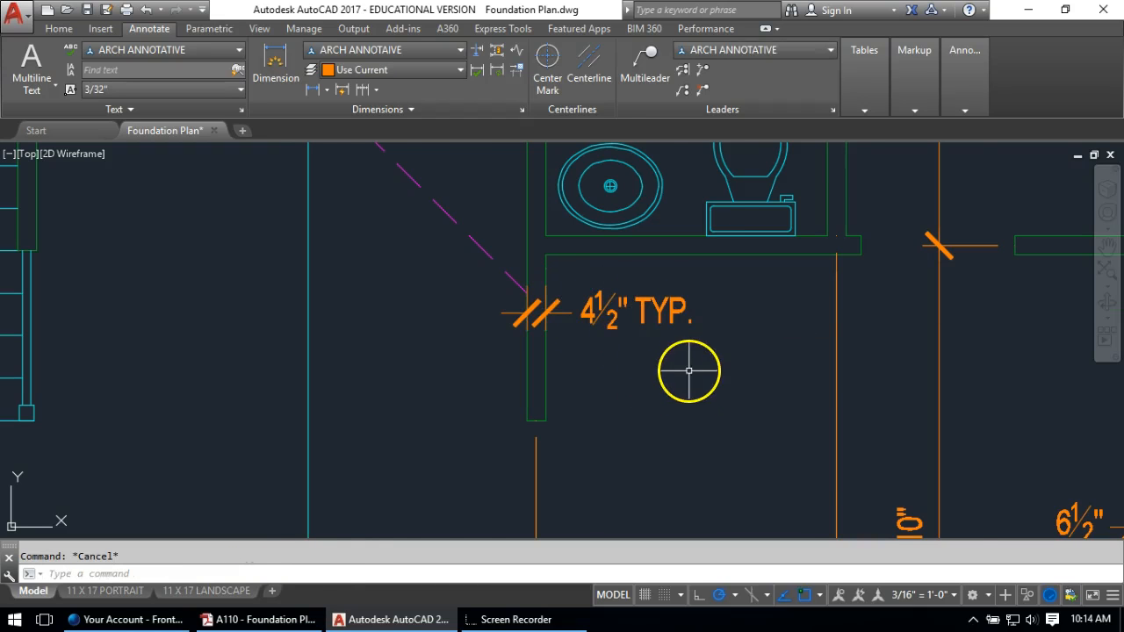
{"action": "scroll", "coordinate": [690, 370], "scroll_direction": "down", "scroll_amount": 2}
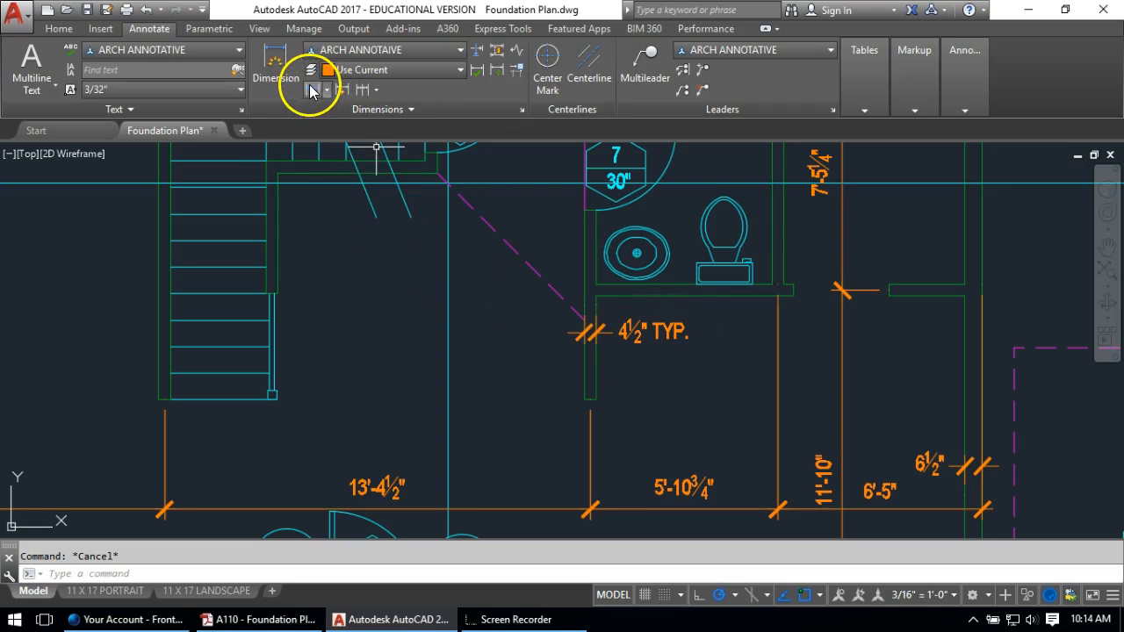
{"action": "left_click", "coordinate": [311, 92]}
{"action": "left_click", "coordinate": [584, 400]}
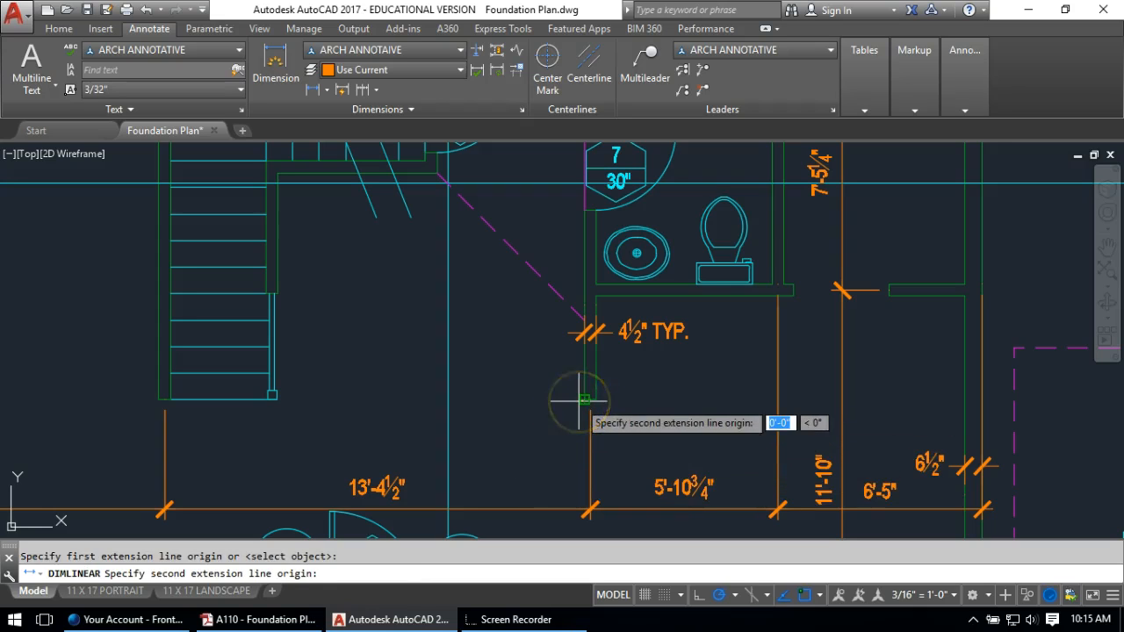
{"action": "scroll", "coordinate": [571, 285], "scroll_direction": "up", "scroll_amount": 2}
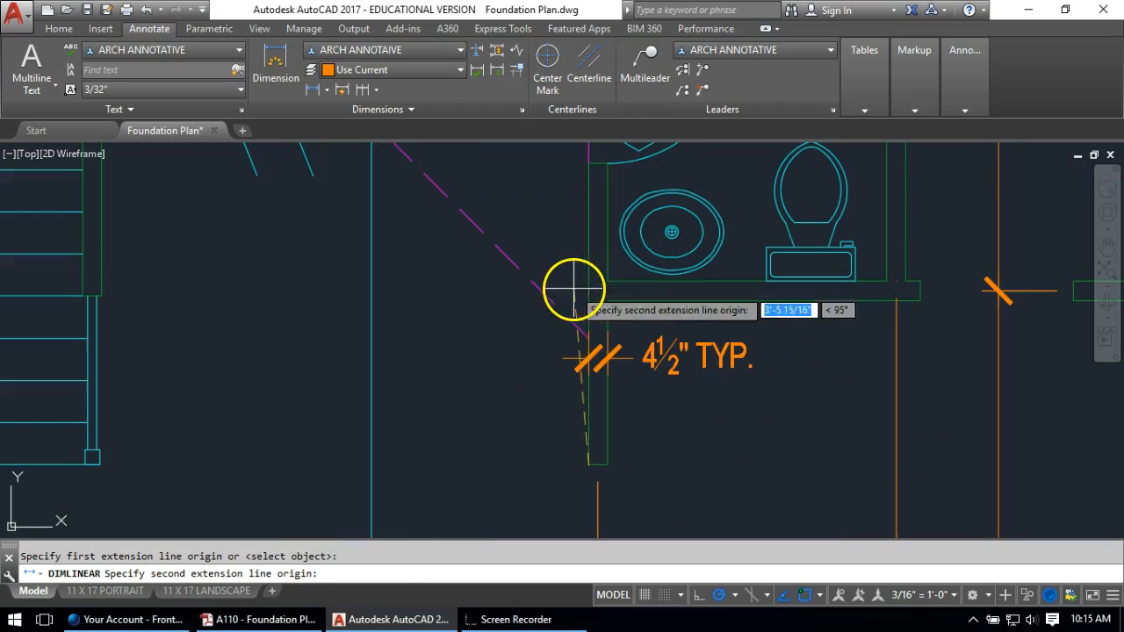
{"action": "left_click", "coordinate": [922, 291]}
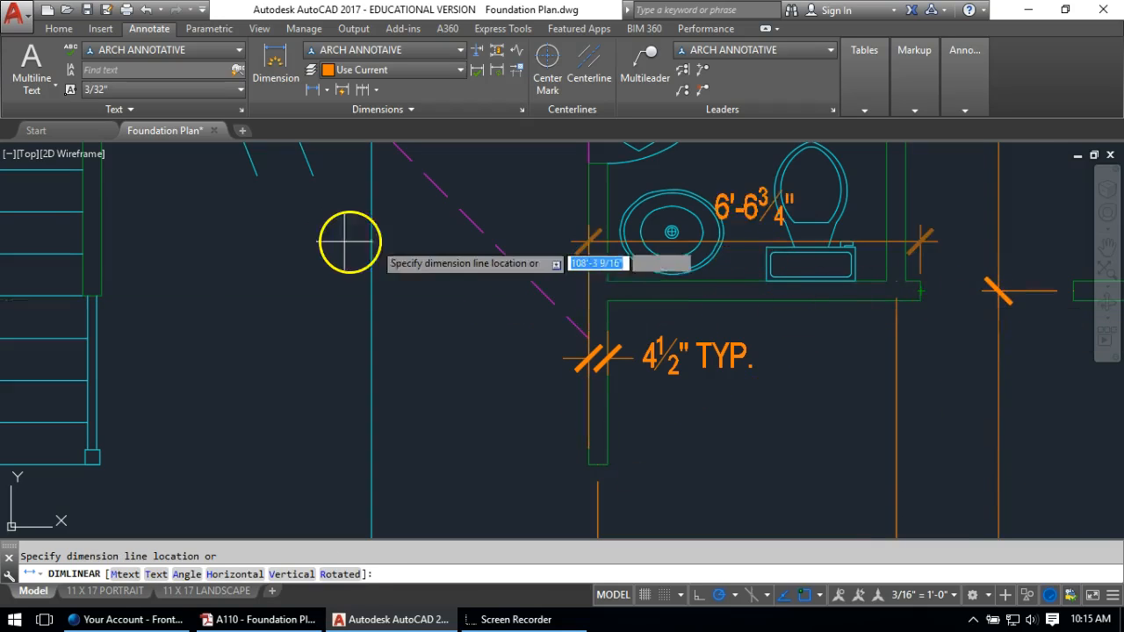
{"action": "left_click", "coordinate": [511, 395]}
Shorten the 3'-5¼" dimension's top extension line toward the dimension
{"action": "left_click", "coordinate": [557, 295]}
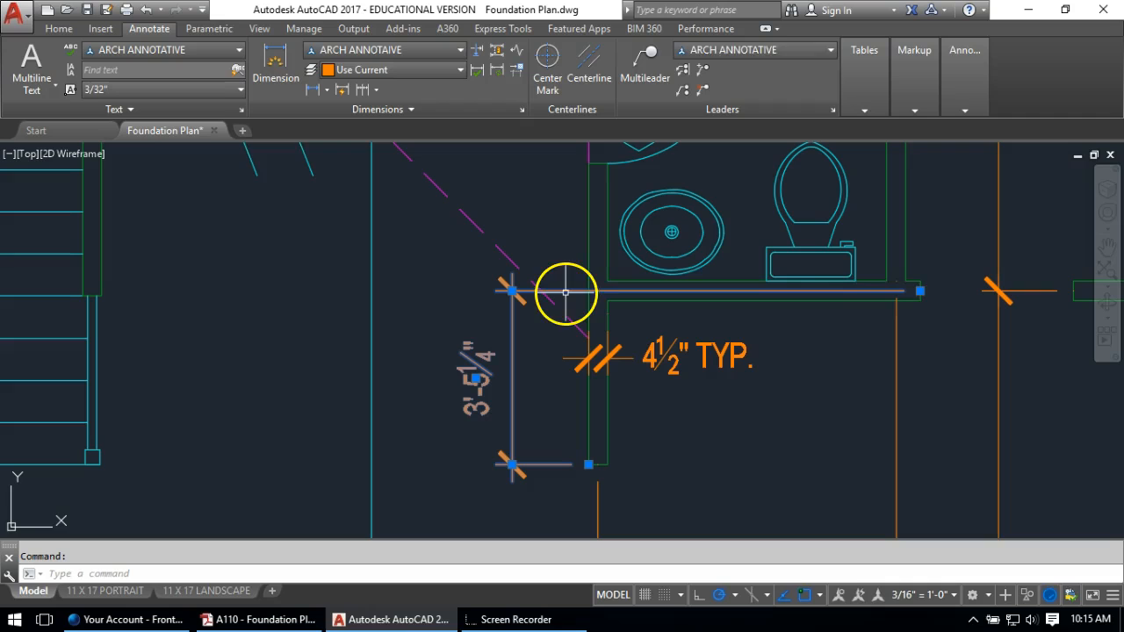
{"action": "left_click", "coordinate": [920, 290]}
{"action": "left_click", "coordinate": [587, 290]}
{"action": "key", "text": "Escape"}
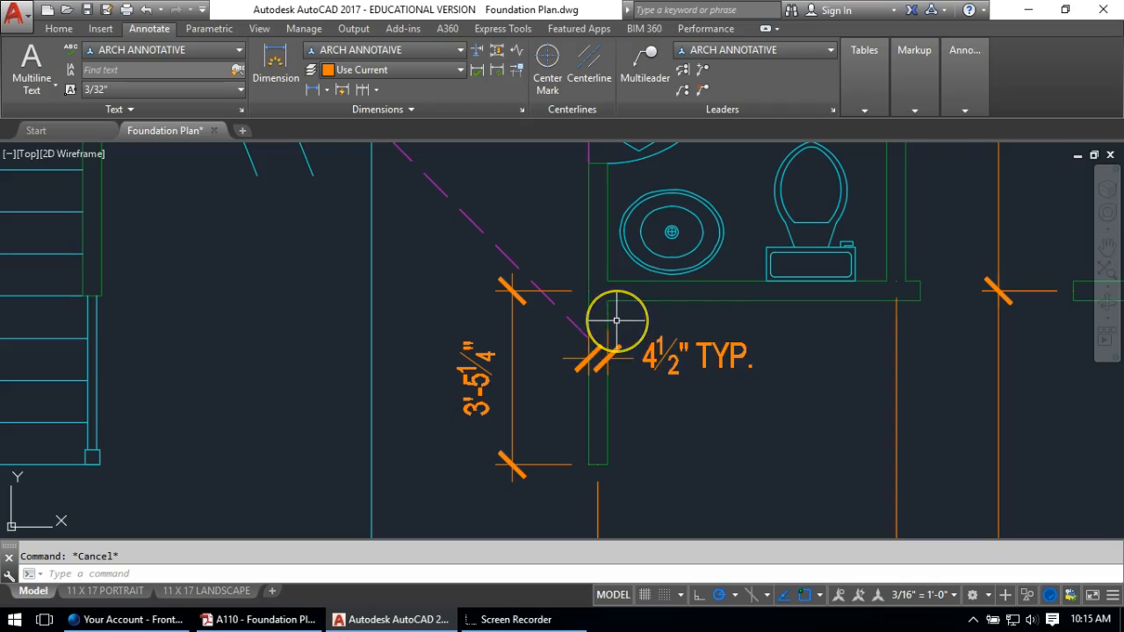
{"action": "mouse_move", "coordinate": [622, 280]}
{"action": "middle_mouse_down"}
{"action": "mouse_move", "coordinate": [639, 304]}
{"action": "mouse_move", "coordinate": [611, 325]}
{"action": "middle_mouse_up"}
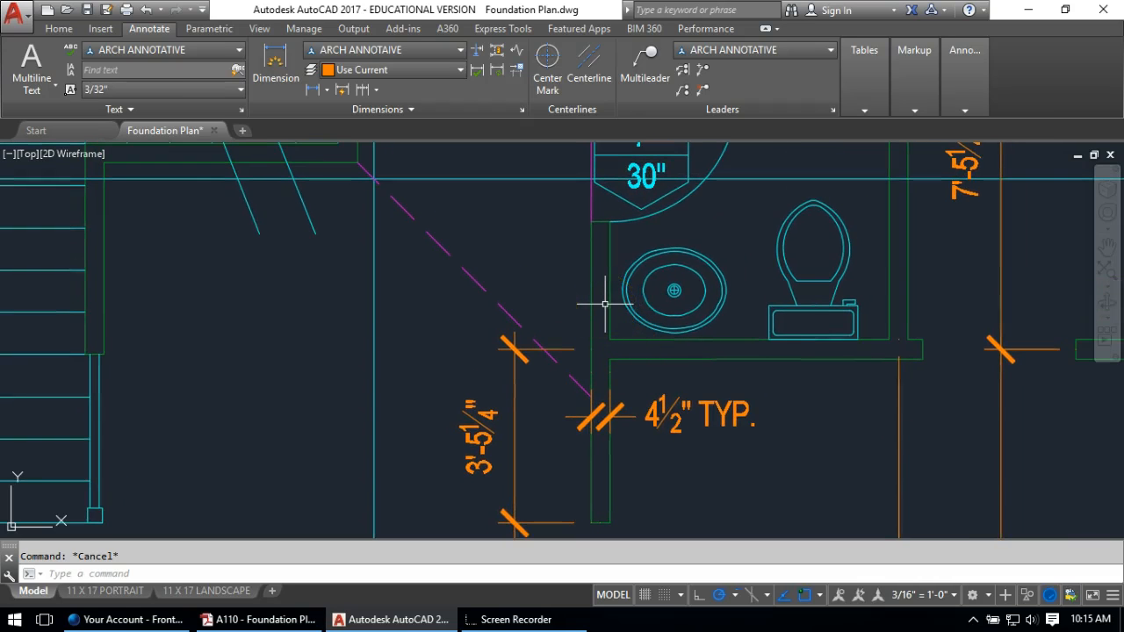
Abandon a trial linear dimension and pan up to door tags 7 and 8
{"action": "left_click", "coordinate": [314, 92]}
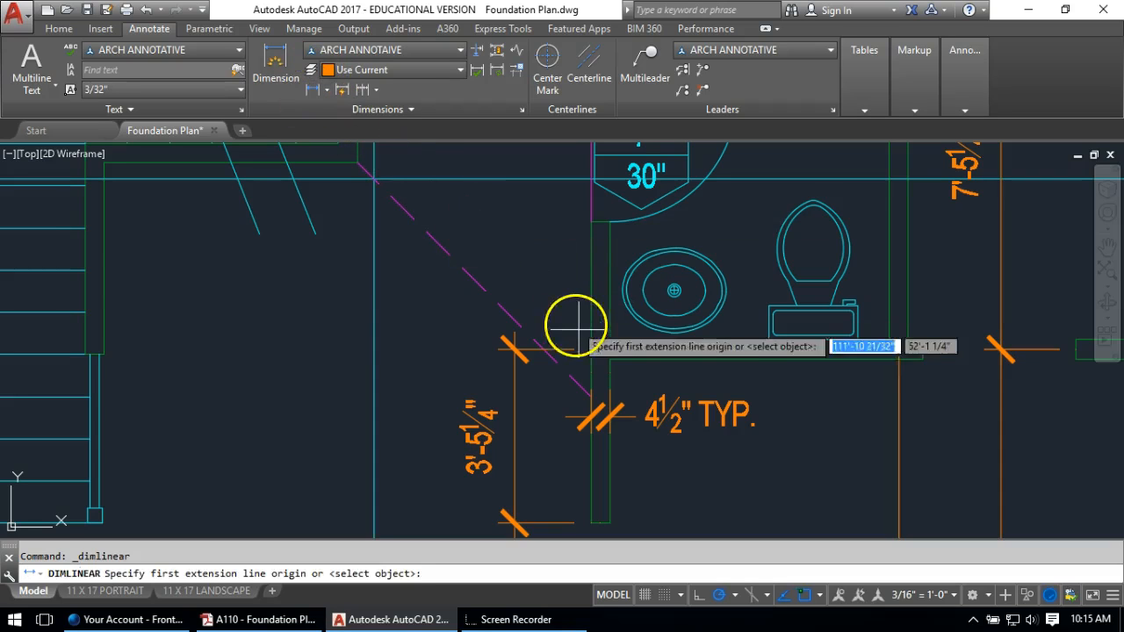
{"action": "left_click", "coordinate": [591, 352]}
{"action": "scroll", "coordinate": [592, 352], "scroll_direction": "down", "scroll_amount": 2}
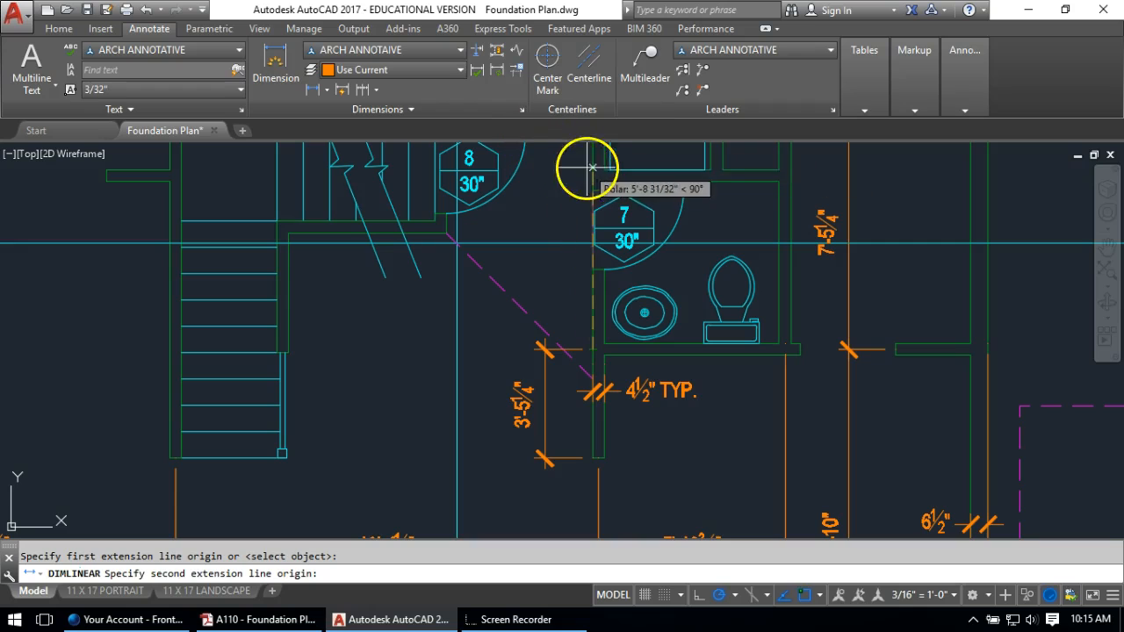
{"action": "scroll", "coordinate": [564, 179], "scroll_direction": "up", "scroll_amount": 2}
{"action": "key", "text": "Escape"}
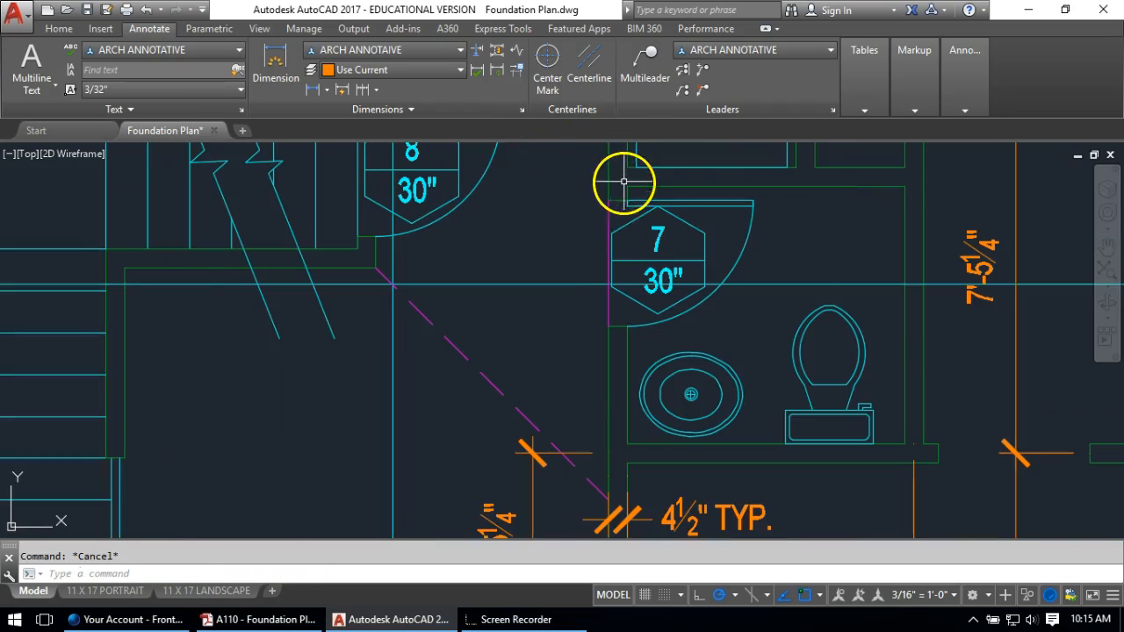
{"action": "middle_click_drag", "start_coordinate": [627, 181], "coordinate": [665, 312]}
{"action": "type", "text": "l"}
{"action": "key", "text": "Return"}
{"action": "left_click", "coordinate": [665, 311]}
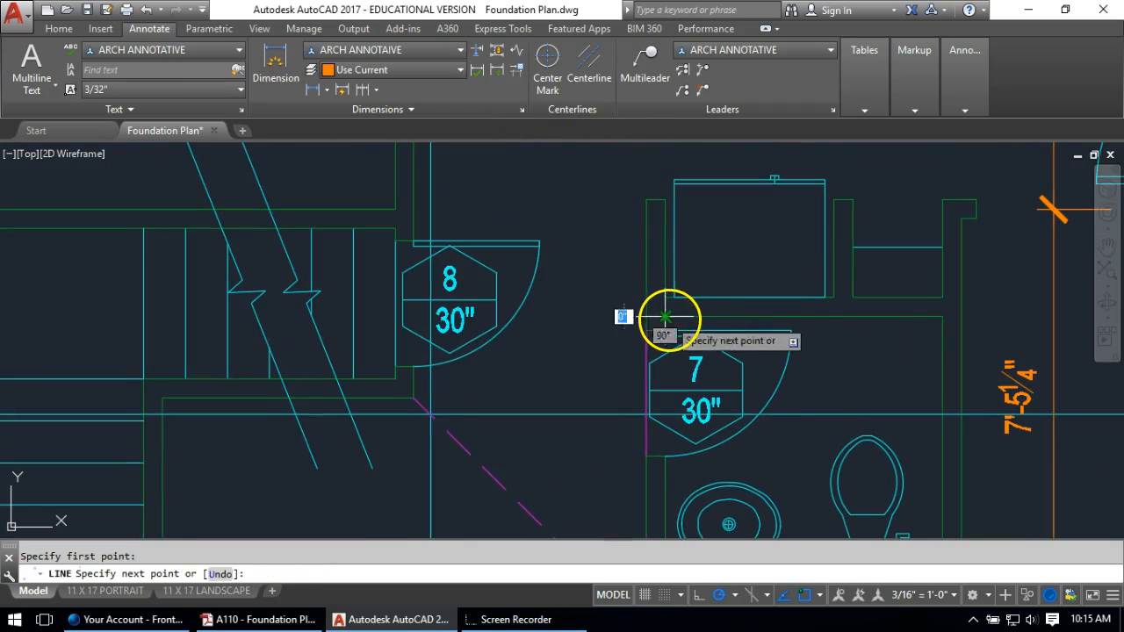
Continue the vertical dimension string to the wall end, adding the 2'-1½" dimension
{"action": "left_click", "coordinate": [368, 90]}
{"action": "key", "text": "Return"}
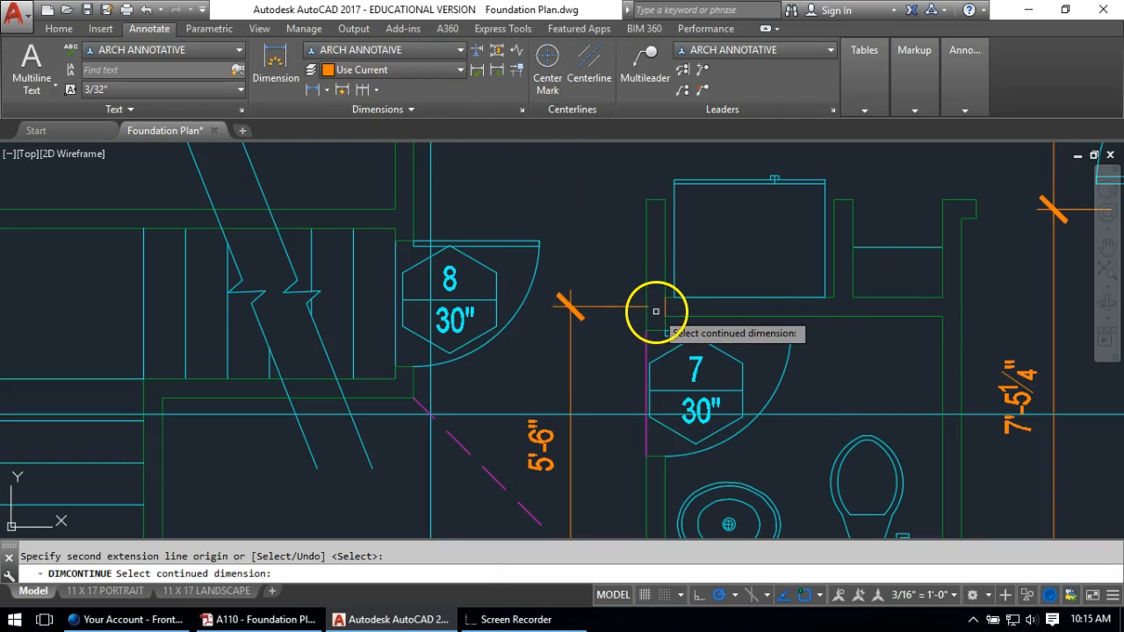
{"action": "key", "text": "Escape"}
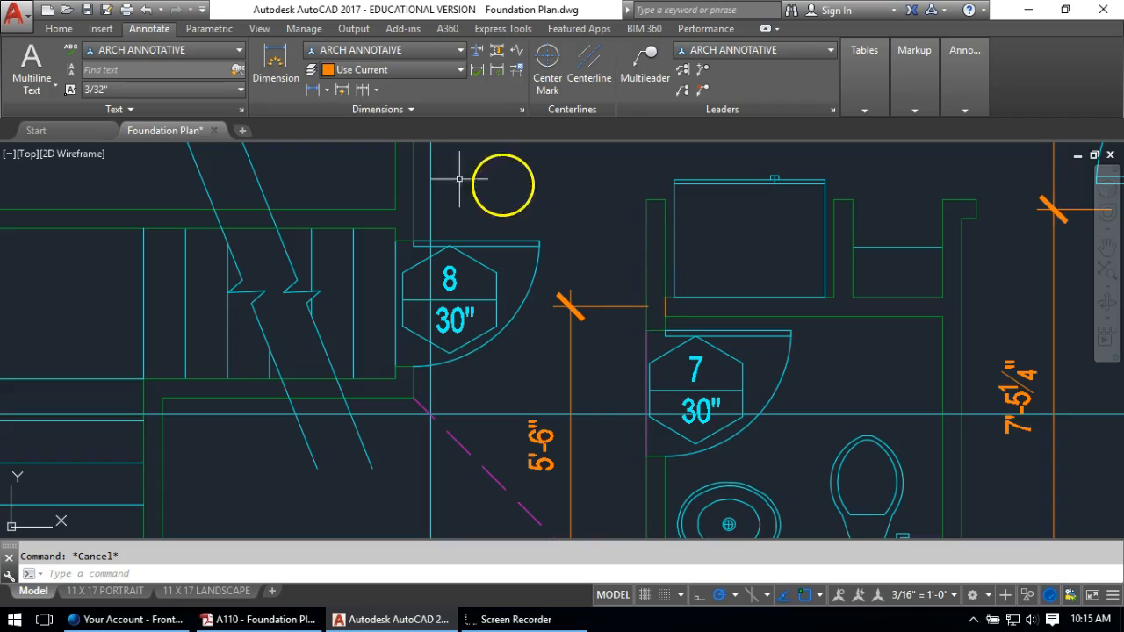
{"action": "left_click", "coordinate": [364, 90]}
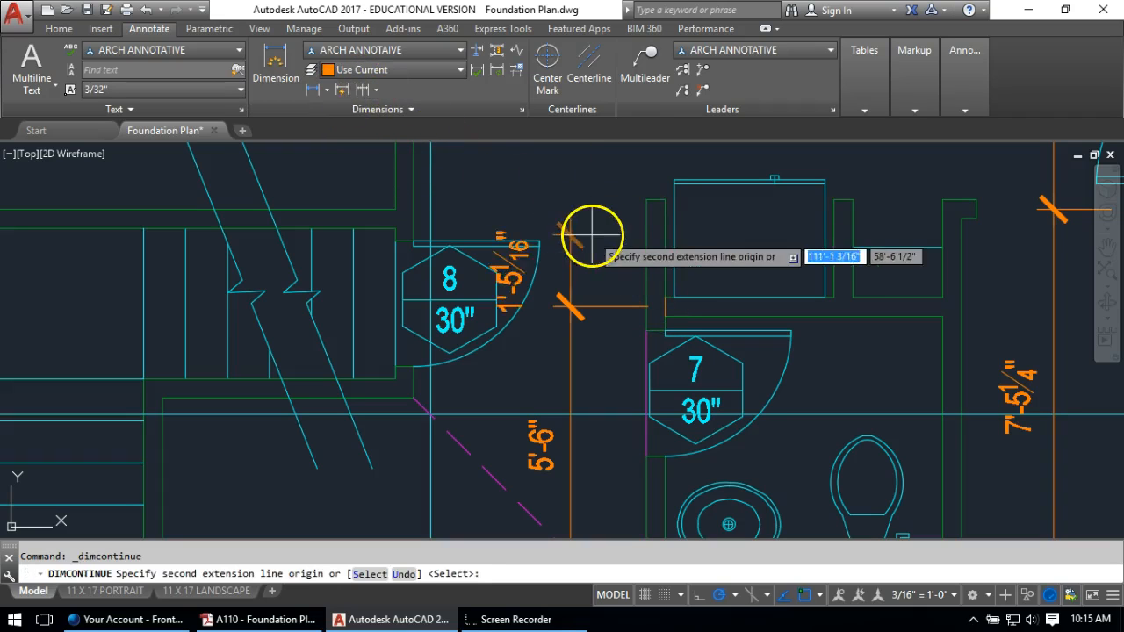
{"action": "left_click", "coordinate": [646, 200]}
{"action": "key", "text": "Return"}
{"action": "key", "text": "Escape"}
Erase the stray short wall line beside the new dimension
{"action": "left_click", "coordinate": [665, 307]}
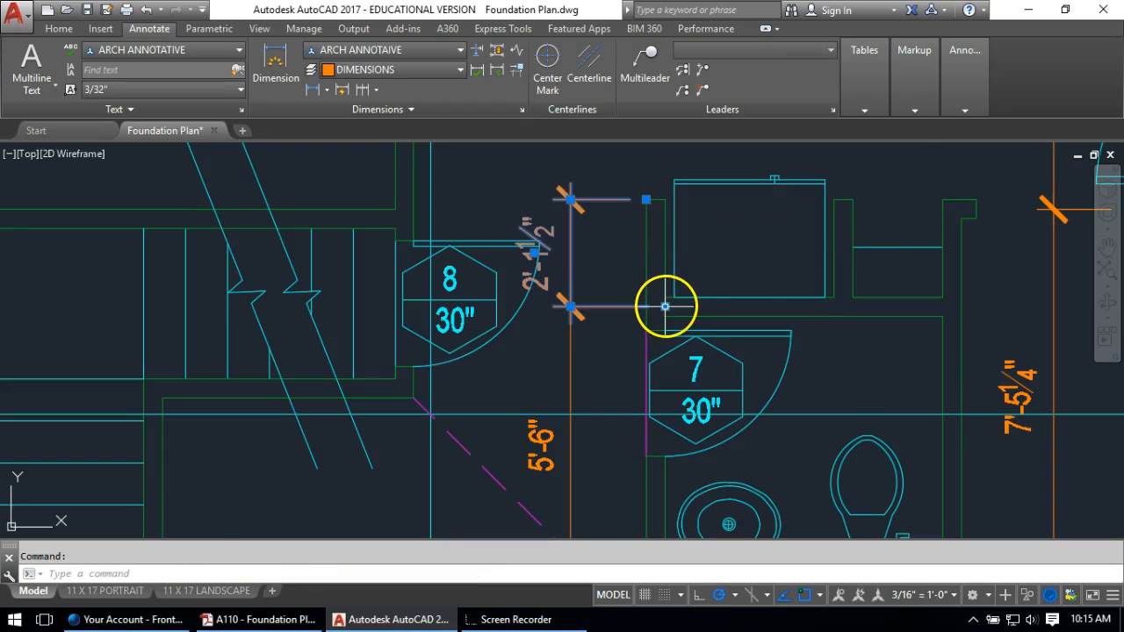
{"action": "key", "text": "Escape"}
{"action": "scroll", "coordinate": [652, 292], "scroll_direction": "up", "scroll_amount": 2}
{"action": "left_click", "coordinate": [648, 288]}
{"action": "left_click", "coordinate": [690, 349]}
{"action": "key", "text": "Delete"}
Grip-stretch the 2'-1½" dimension's lower extension line shorter to the left
{"action": "left_click", "coordinate": [654, 318]}
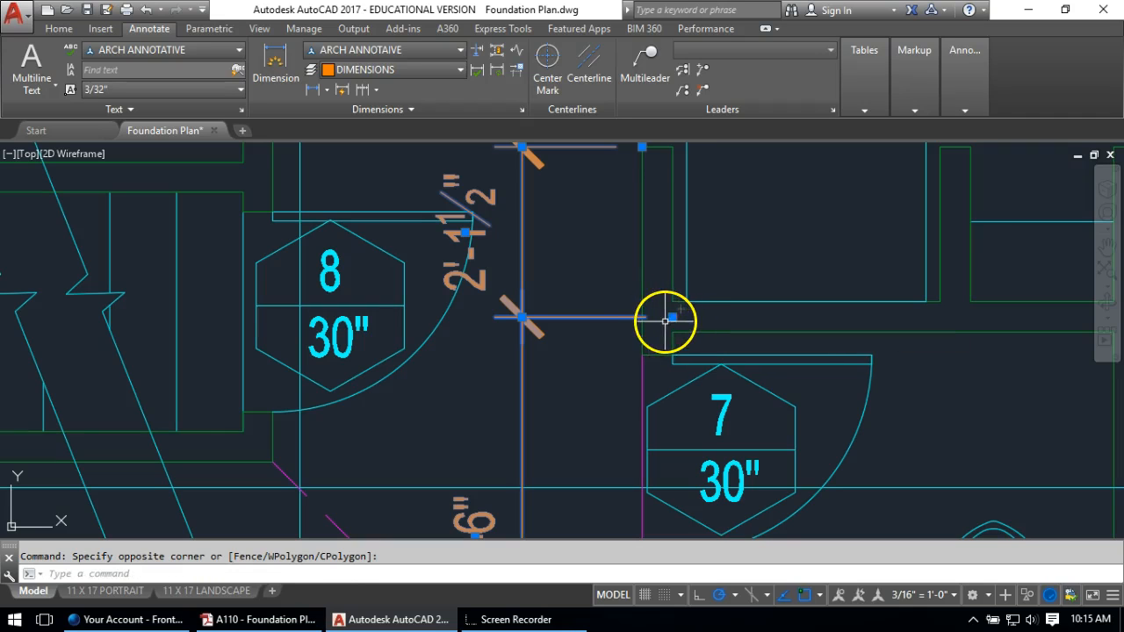
{"action": "left_click", "coordinate": [669, 318]}
{"action": "left_click", "coordinate": [641, 318]}
{"action": "key", "text": "Escape"}
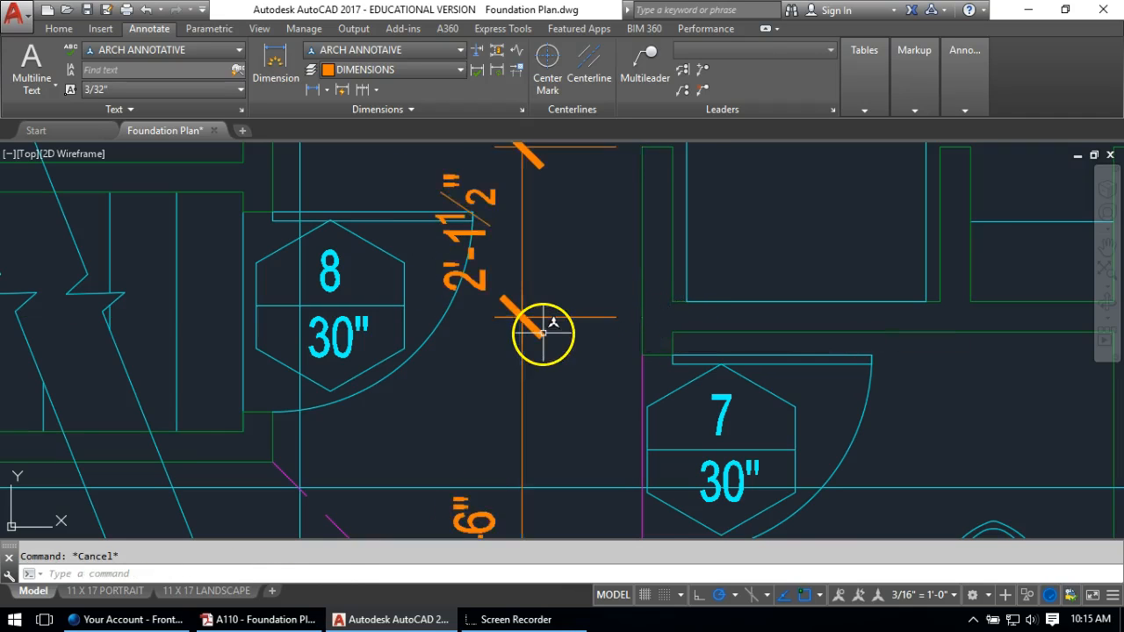
{"action": "scroll", "coordinate": [543, 332], "scroll_direction": "down", "scroll_amount": 5}
{"action": "mouse_move", "coordinate": [594, 384]}
{"action": "middle_mouse_down"}
{"action": "mouse_move", "coordinate": [636, 392]}
{"action": "mouse_move", "coordinate": [647, 206]}
{"action": "middle_mouse_up"}
{"action": "scroll", "coordinate": [560, 283], "scroll_direction": "up", "scroll_amount": 5}
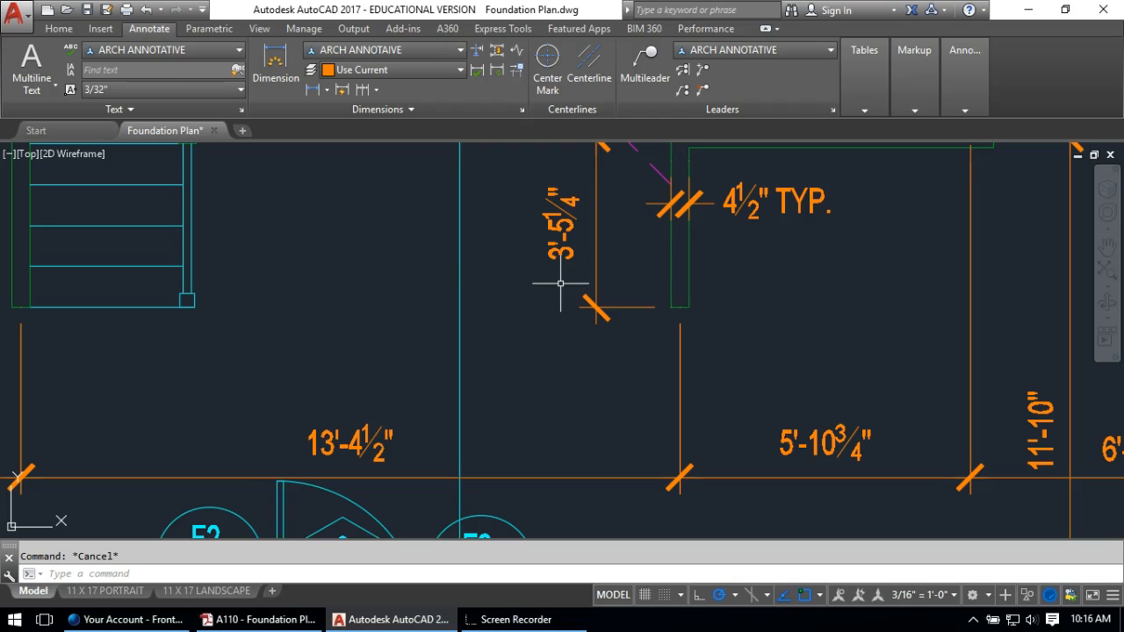
Stretch the four bathroom wall ends 2.25" with STRETCH so the dimension reads 3'-3"
{"action": "scroll", "coordinate": [395, 248], "scroll_direction": "down", "scroll_amount": 5}
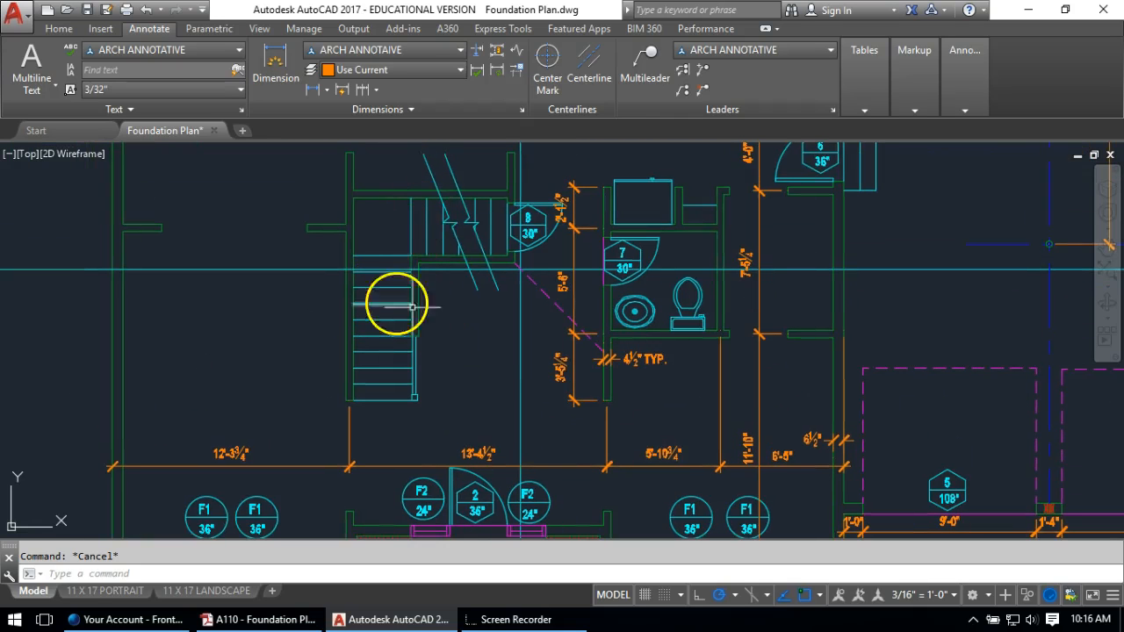
{"action": "scroll", "coordinate": [622, 419], "scroll_direction": "up", "scroll_amount": 6}
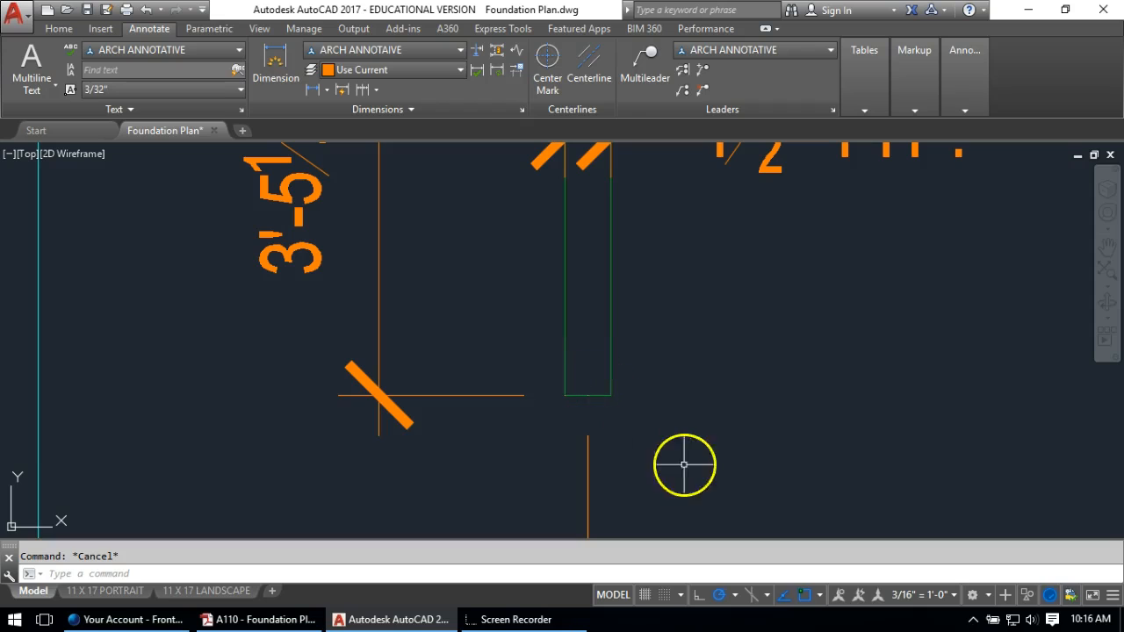
{"action": "scroll", "coordinate": [646, 426], "scroll_direction": "down", "scroll_amount": 3}
{"action": "type", "text": "s"}
{"action": "key", "text": "Return"}
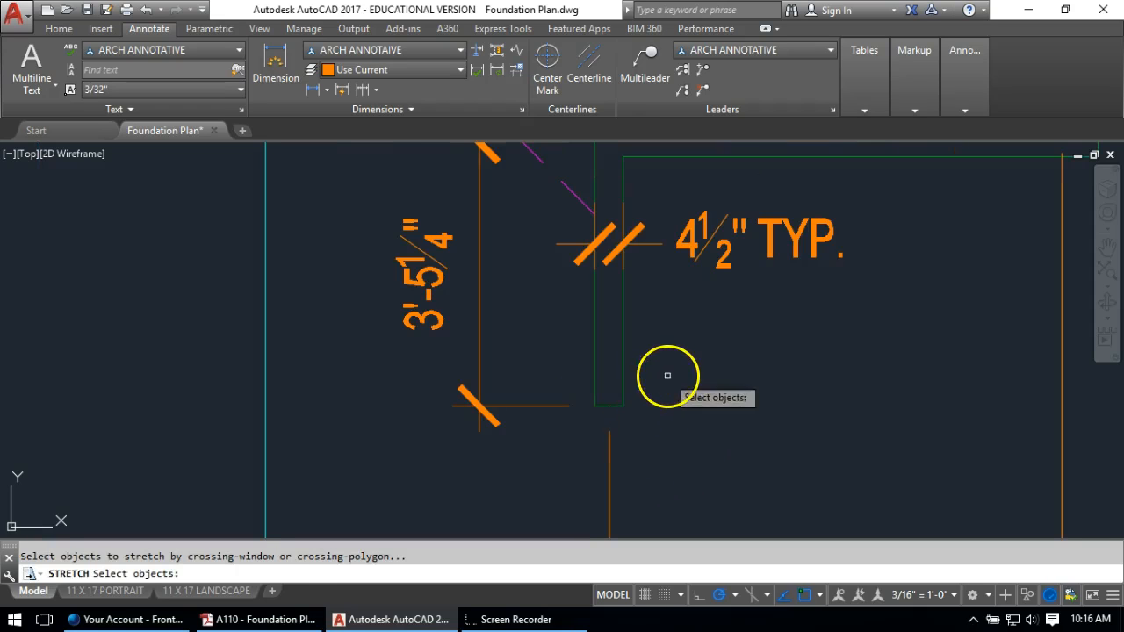
{"action": "left_click", "coordinate": [668, 376]}
{"action": "left_click", "coordinate": [582, 416]}
{"action": "key", "text": "Return"}
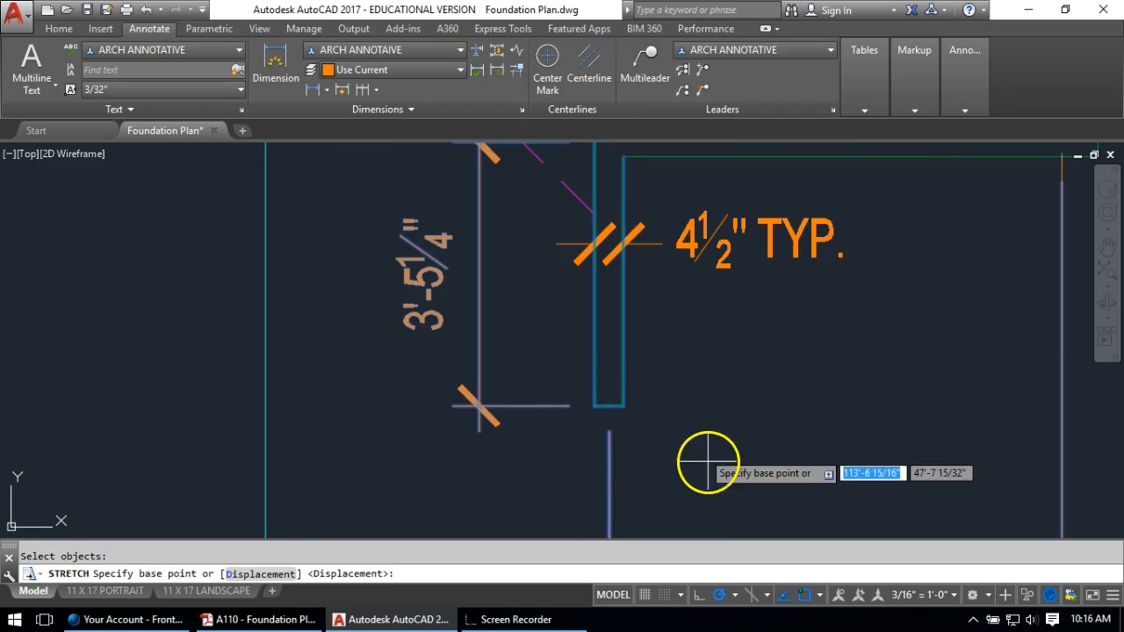
{"action": "left_click", "coordinate": [708, 459]}
{"action": "type", "text": "2.25"}
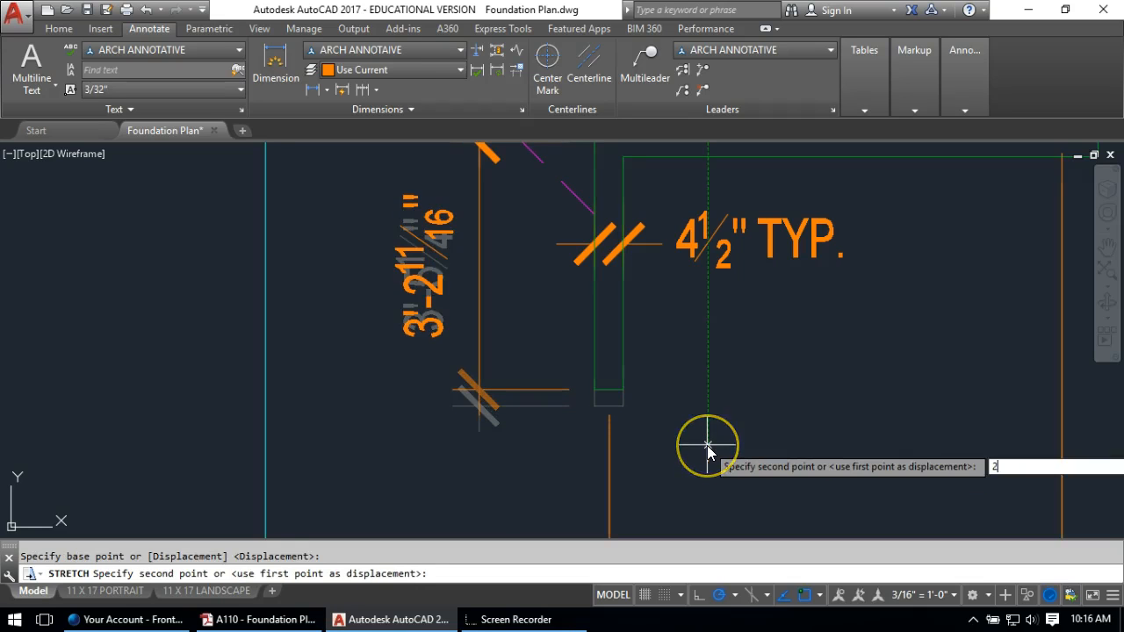
{"action": "key", "text": "Return"}
Pan and zoom the view over to centre on the stair
{"action": "scroll", "coordinate": [465, 279], "scroll_direction": "down", "scroll_amount": 3}
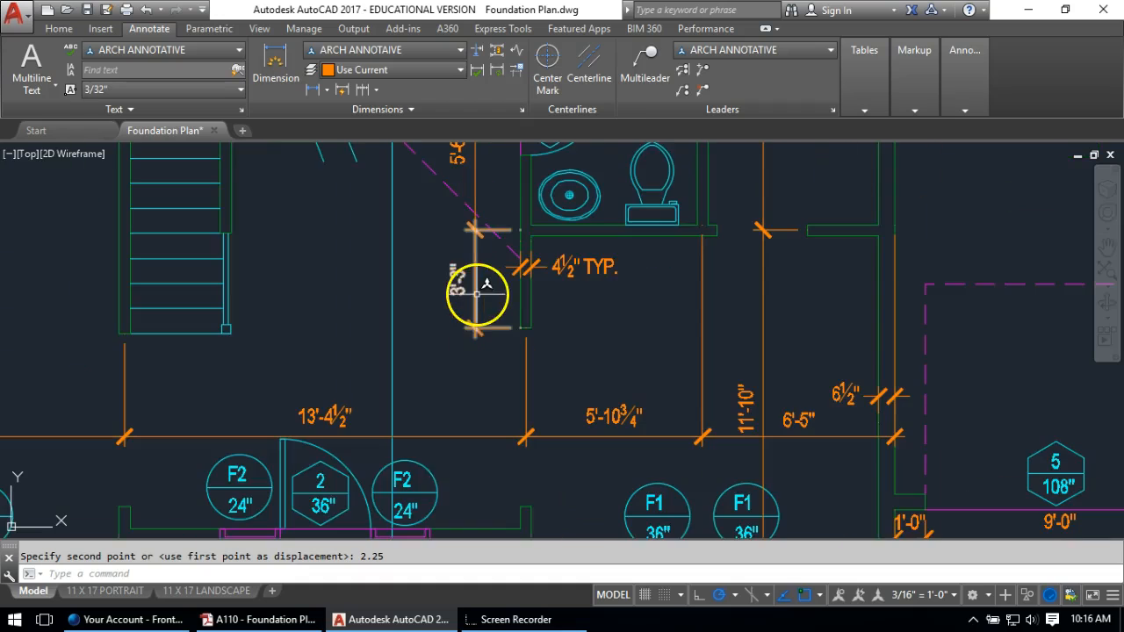
{"action": "scroll", "coordinate": [633, 301], "scroll_direction": "up", "scroll_amount": 2}
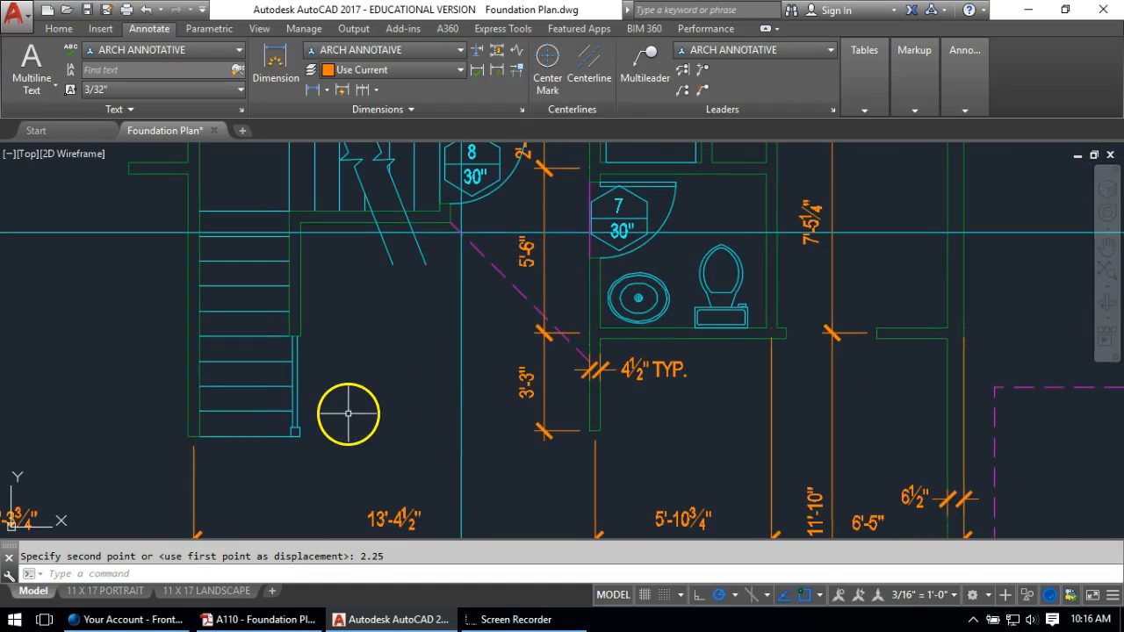
{"action": "scroll", "coordinate": [349, 413], "scroll_direction": "down", "scroll_amount": 3}
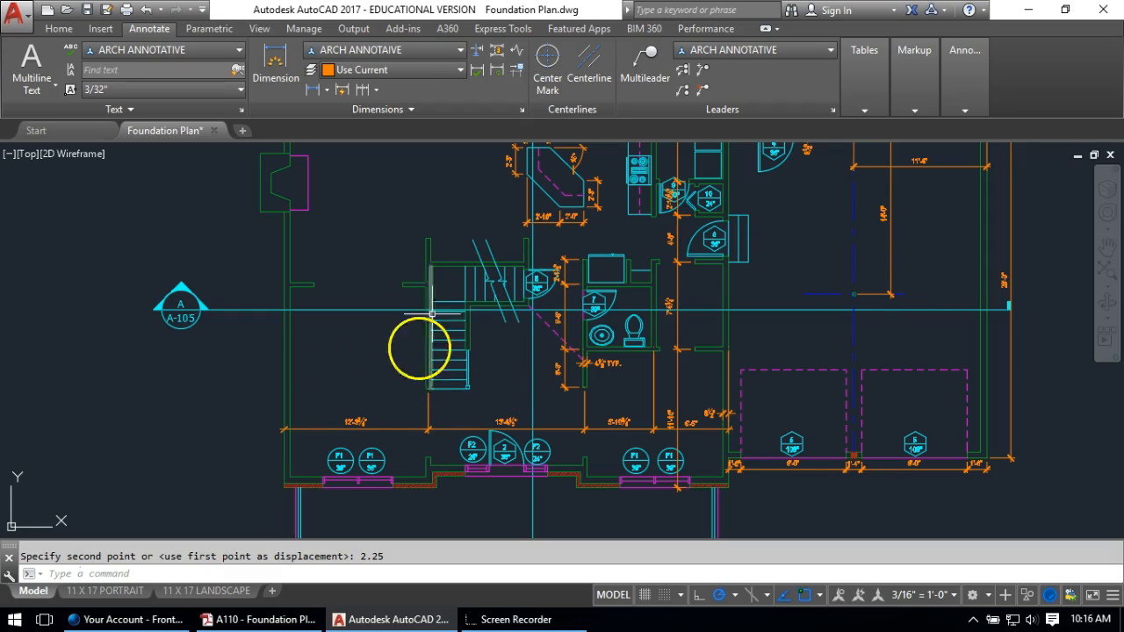
{"action": "scroll", "coordinate": [456, 338], "scroll_direction": "down", "scroll_amount": 2}
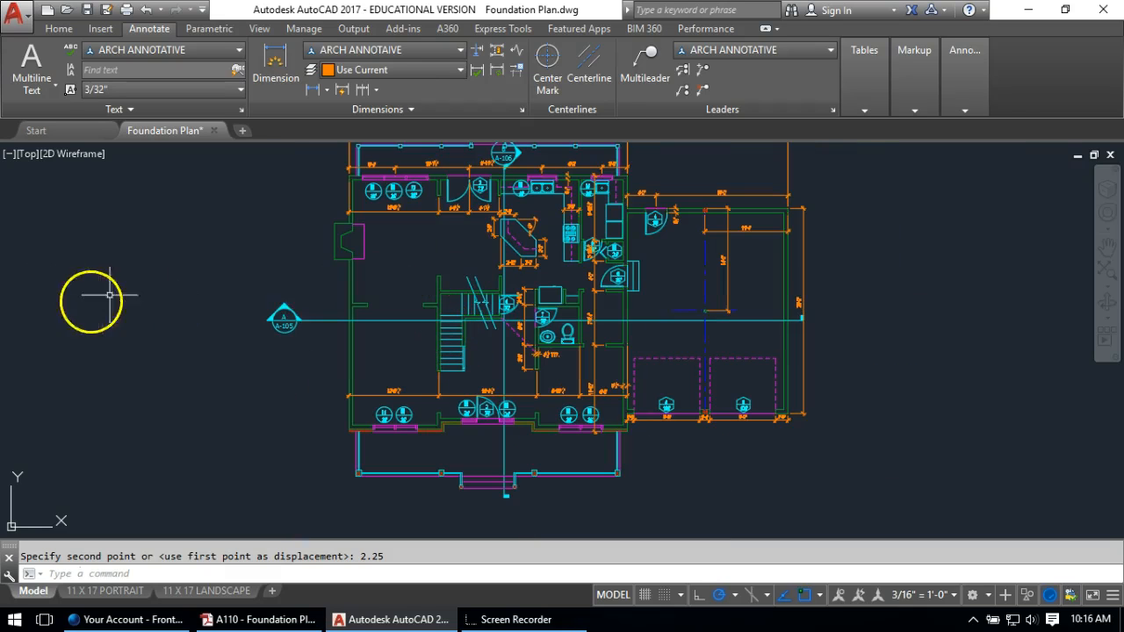
{"action": "scroll", "coordinate": [470, 312], "scroll_direction": "up", "scroll_amount": 4}
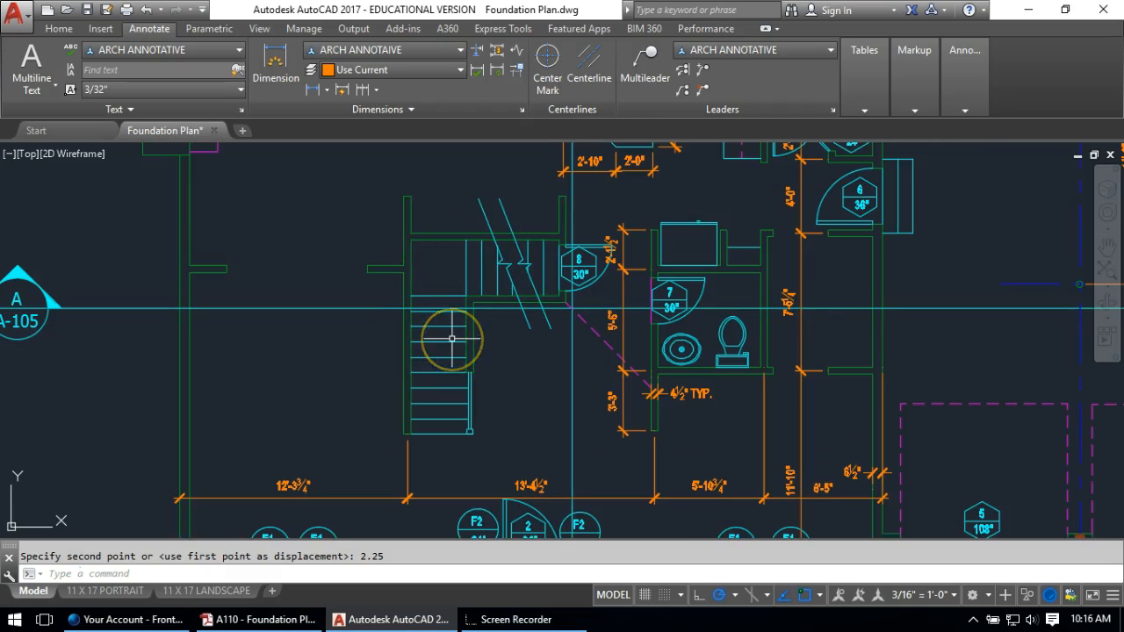
{"action": "middle_click_drag", "start_coordinate": [397, 271], "coordinate": [946, 196]}
{"action": "scroll", "coordinate": [516, 362], "scroll_direction": "down", "scroll_amount": 2}
{"action": "mouse_move", "coordinate": [767, 327]}
{"action": "middle_mouse_down"}
{"action": "mouse_move", "coordinate": [597, 349]}
{"action": "mouse_move", "coordinate": [585, 312]}
{"action": "middle_mouse_up"}
{"action": "scroll", "coordinate": [597, 349], "scroll_direction": "up", "scroll_amount": 2}
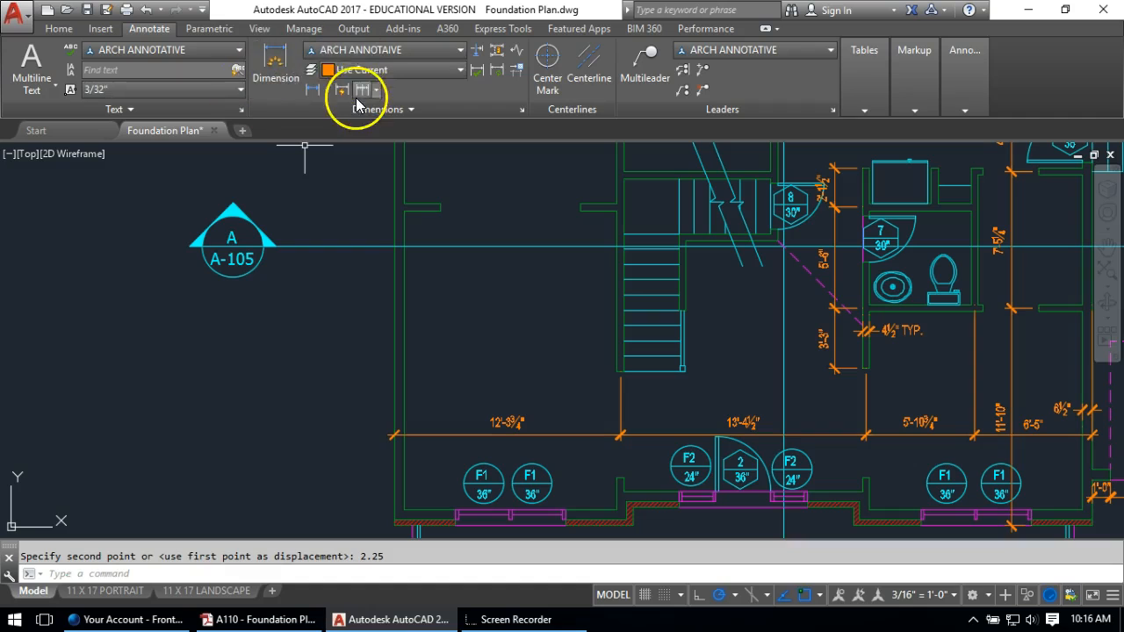
Add a vertical 17'-4" linear dimension from the wall corner down to the front wall
{"action": "left_click", "coordinate": [313, 92]}
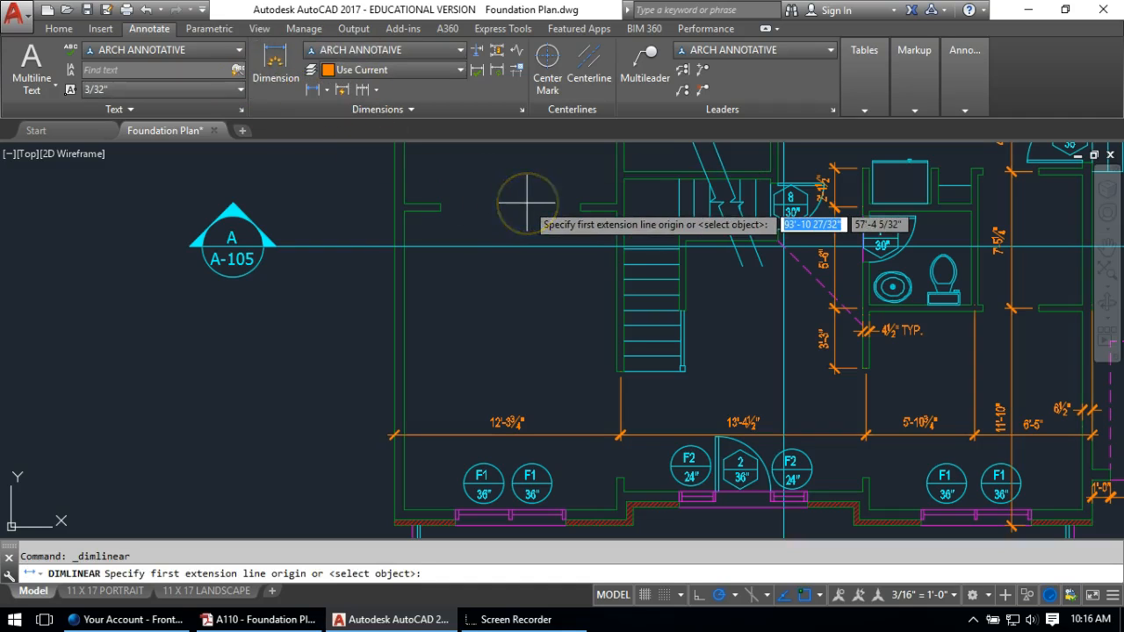
{"action": "scroll", "coordinate": [590, 201], "scroll_direction": "up", "scroll_amount": 3}
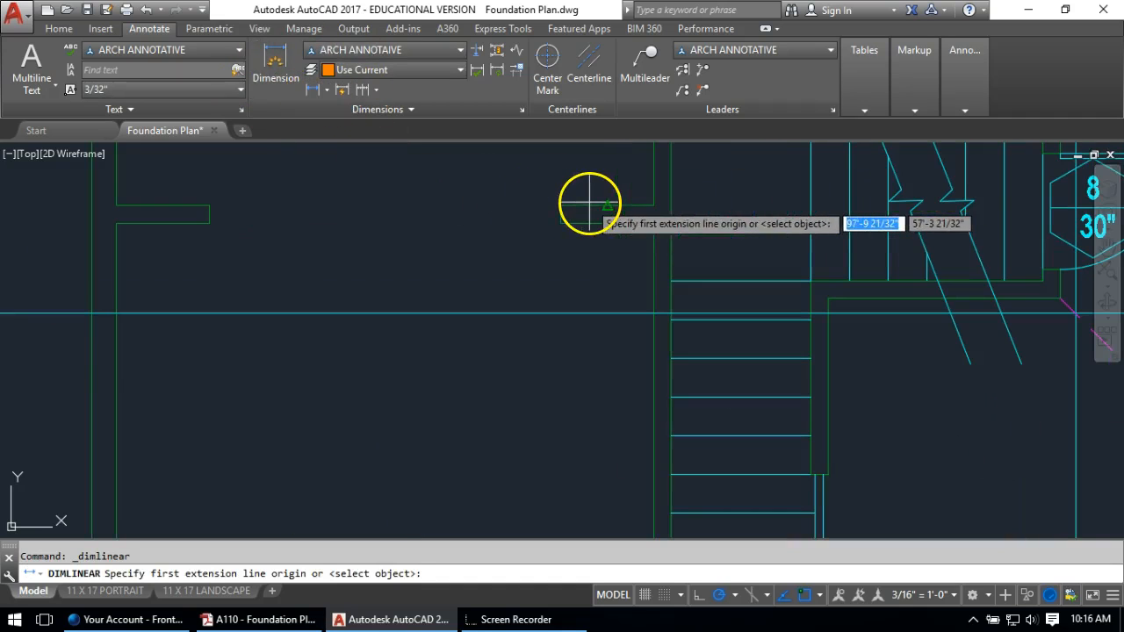
{"action": "left_click", "coordinate": [564, 215]}
{"action": "scroll", "coordinate": [565, 215], "scroll_direction": "down", "scroll_amount": 3}
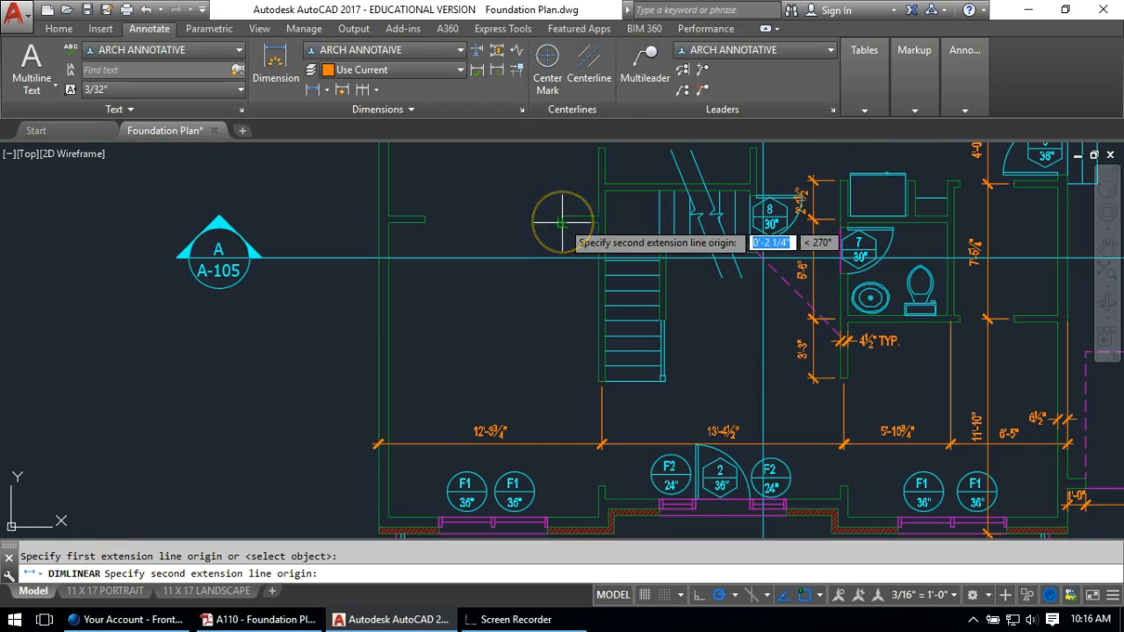
{"action": "scroll", "coordinate": [519, 208], "scroll_direction": "up", "scroll_amount": 1}
{"action": "scroll", "coordinate": [542, 417], "scroll_direction": "up", "scroll_amount": 3}
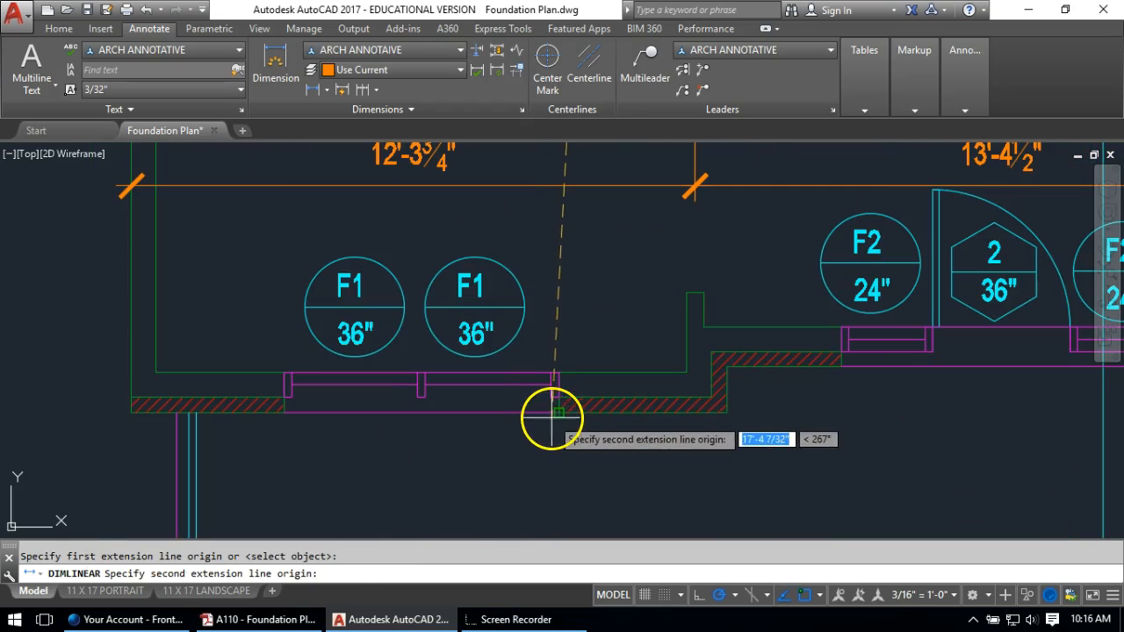
{"action": "left_click", "coordinate": [553, 420]}
{"action": "scroll", "coordinate": [514, 224], "scroll_direction": "down", "scroll_amount": 2}
{"action": "scroll", "coordinate": [502, 351], "scroll_direction": "down", "scroll_amount": 1}
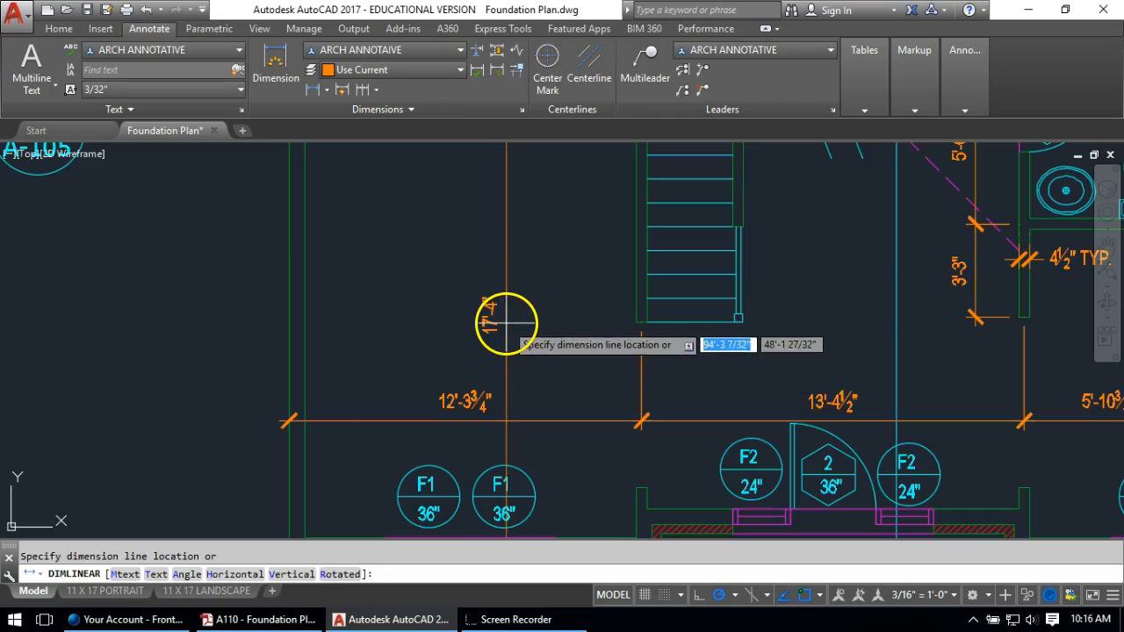
{"action": "left_click", "coordinate": [506, 324]}
{"action": "scroll", "coordinate": [505, 322], "scroll_direction": "down", "scroll_amount": 2}
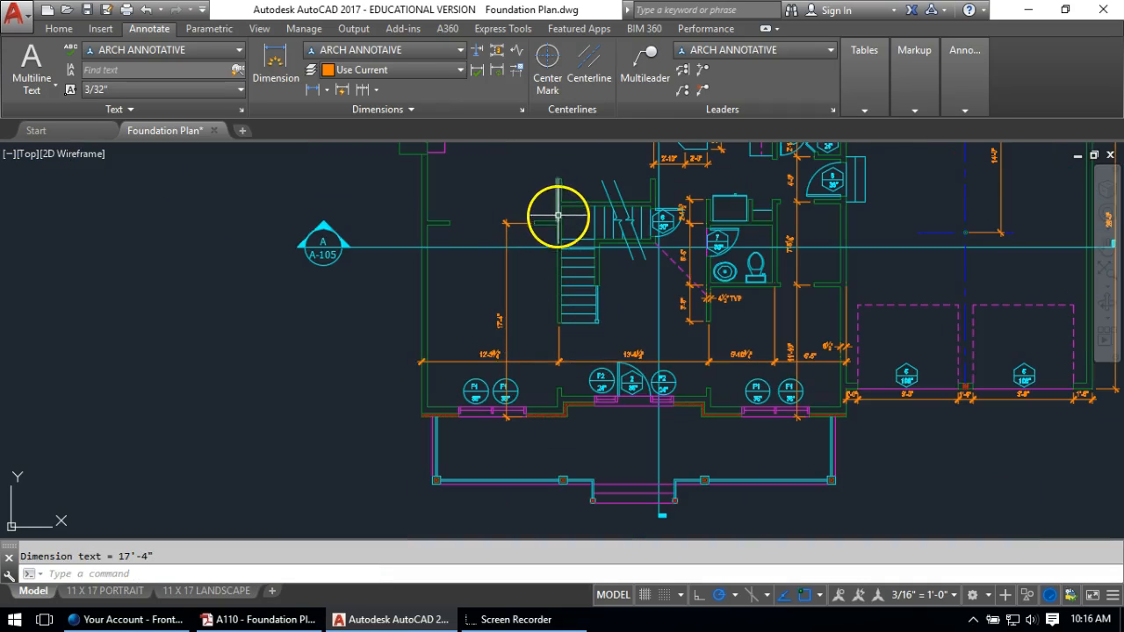
{"action": "scroll", "coordinate": [524, 406], "scroll_direction": "up", "scroll_amount": 5}
{"action": "left_click", "coordinate": [497, 475]}
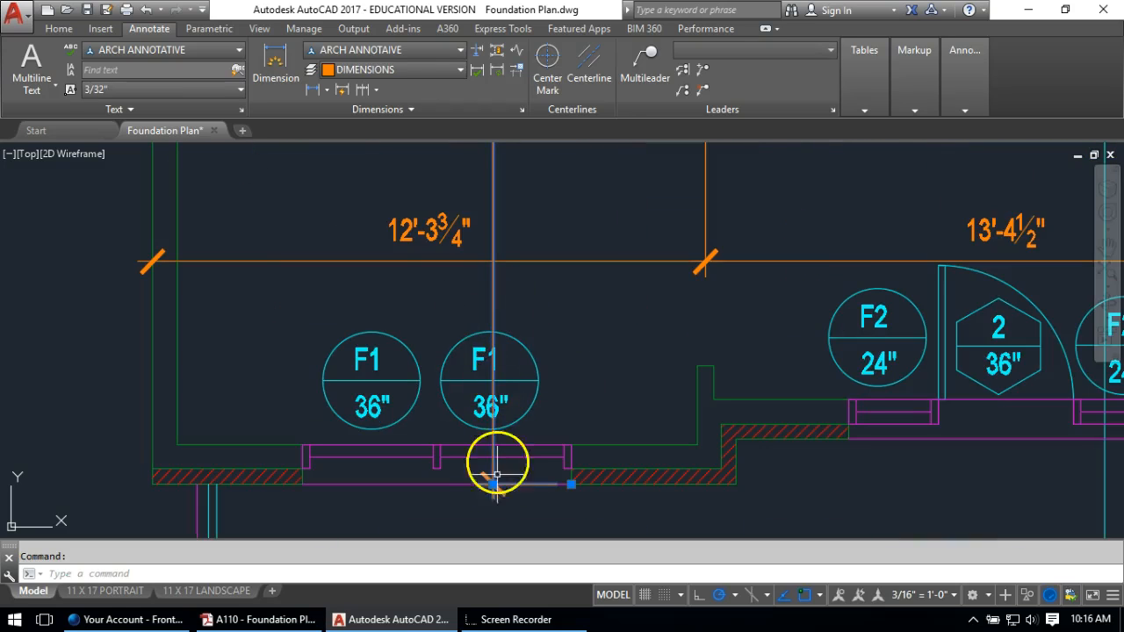
{"action": "left_click", "coordinate": [493, 484]}
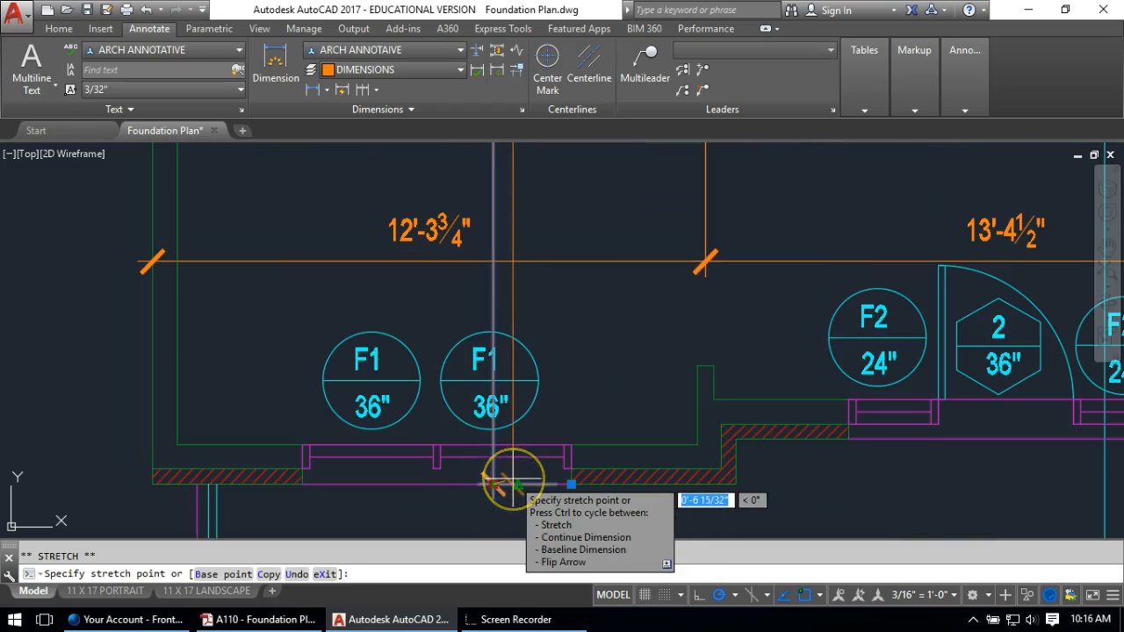
{"action": "key", "text": "Escape"}
{"action": "scroll", "coordinate": [477, 407], "scroll_direction": "down", "scroll_amount": 5}
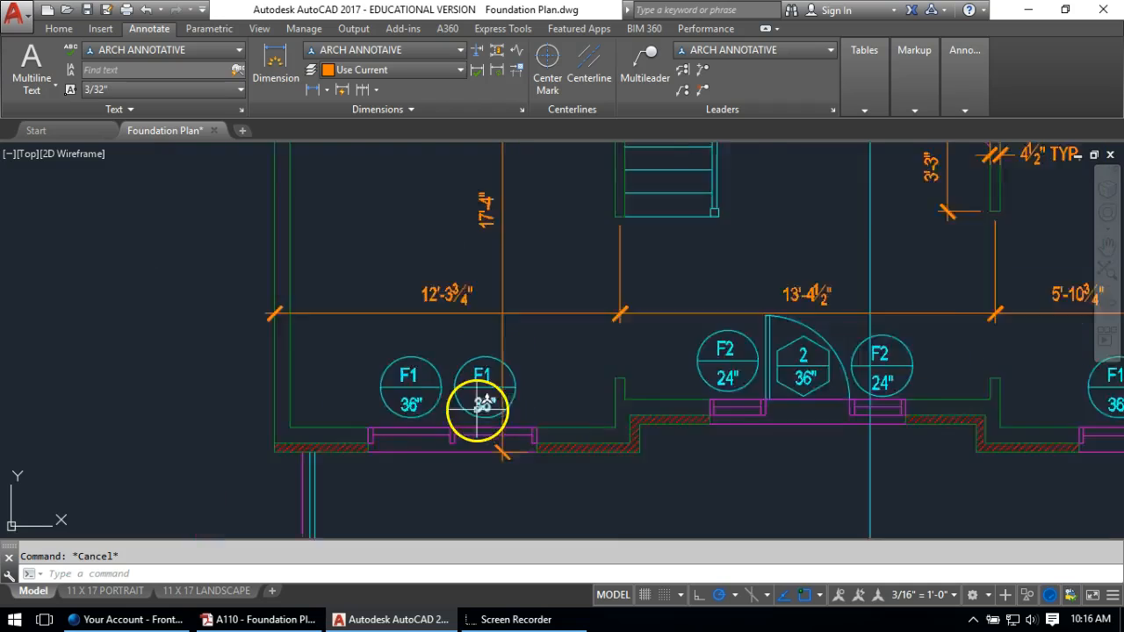
{"action": "scroll", "coordinate": [498, 420], "scroll_direction": "up", "scroll_amount": 3}
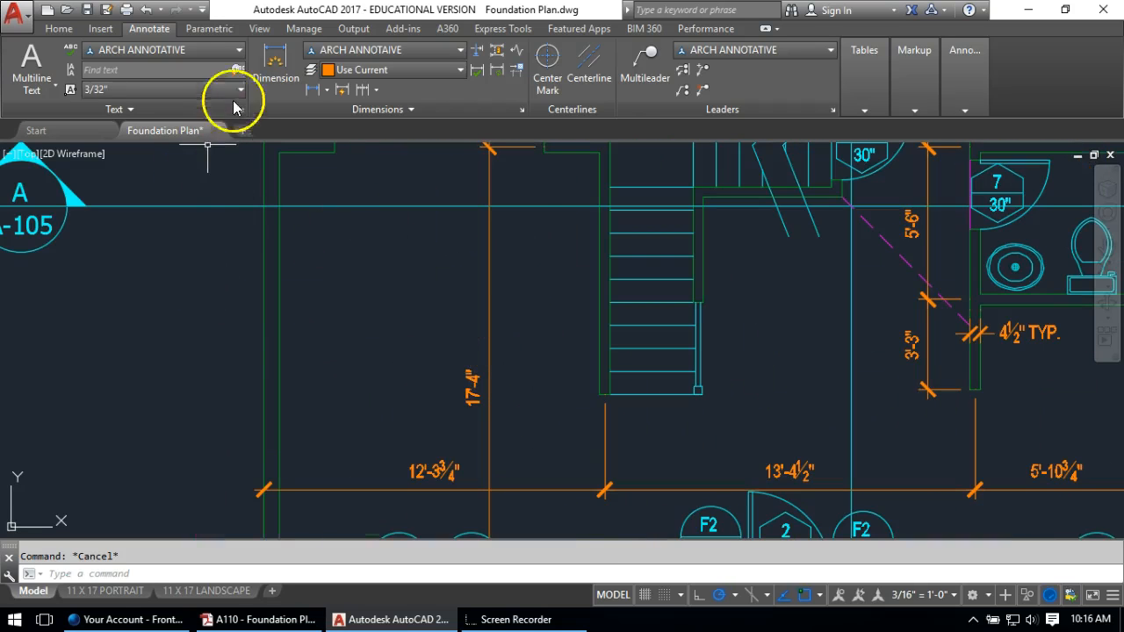
Add a vertical 8'-11 1/4" linear dimension left of the stair
{"action": "left_click", "coordinate": [312, 90]}
{"action": "scroll", "coordinate": [557, 156], "scroll_direction": "up", "scroll_amount": 3}
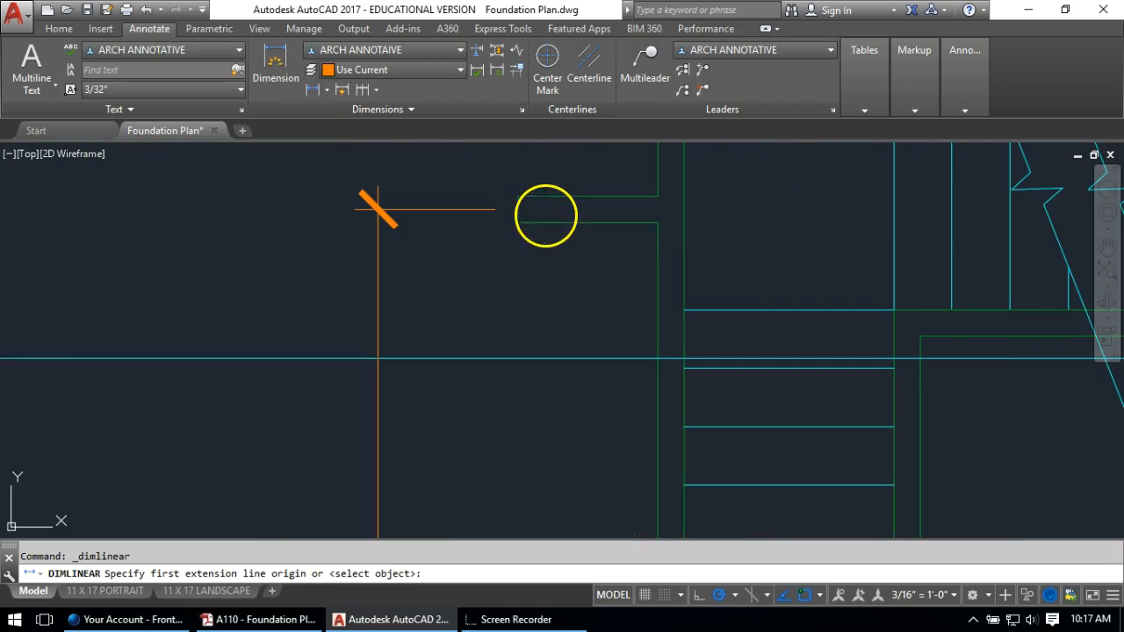
{"action": "left_click", "coordinate": [519, 210]}
{"action": "scroll", "coordinate": [519, 209], "scroll_direction": "down", "scroll_amount": 1}
{"action": "scroll", "coordinate": [538, 419], "scroll_direction": "down", "scroll_amount": 1}
{"action": "middle_click_drag", "start_coordinate": [525, 384], "coordinate": [444, 140]}
{"action": "left_click", "coordinate": [497, 281]}
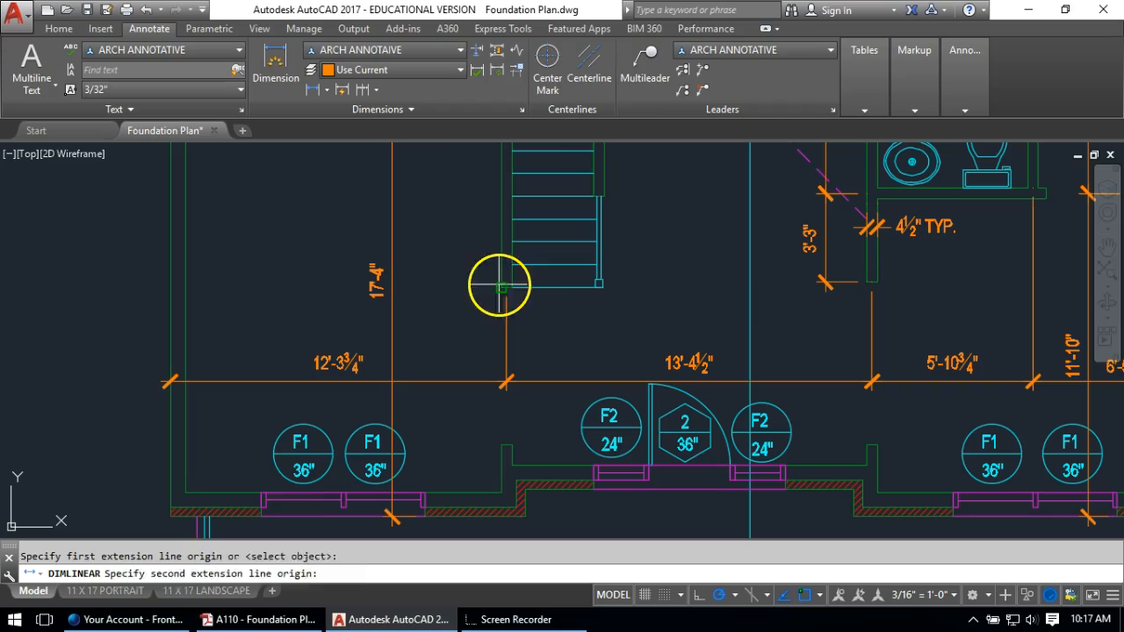
{"action": "left_click", "coordinate": [438, 258]}
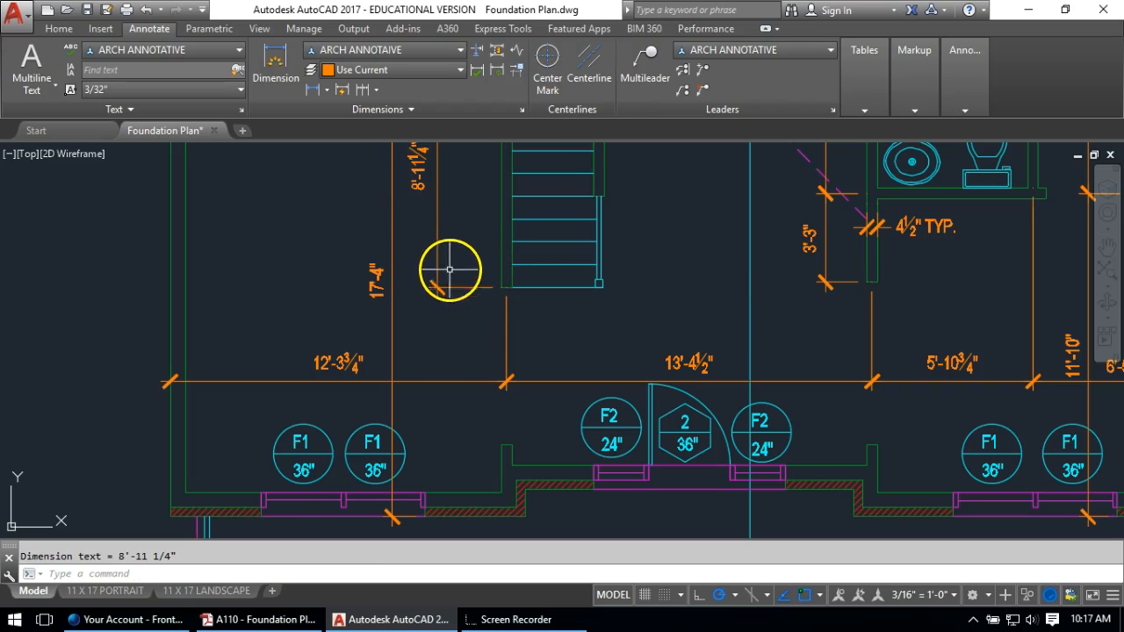
Try a line and a DIST measurement at the stair foot, then cancel both
{"action": "key", "text": "Escape"}
{"action": "scroll", "coordinate": [465, 271], "scroll_direction": "down", "scroll_amount": 5}
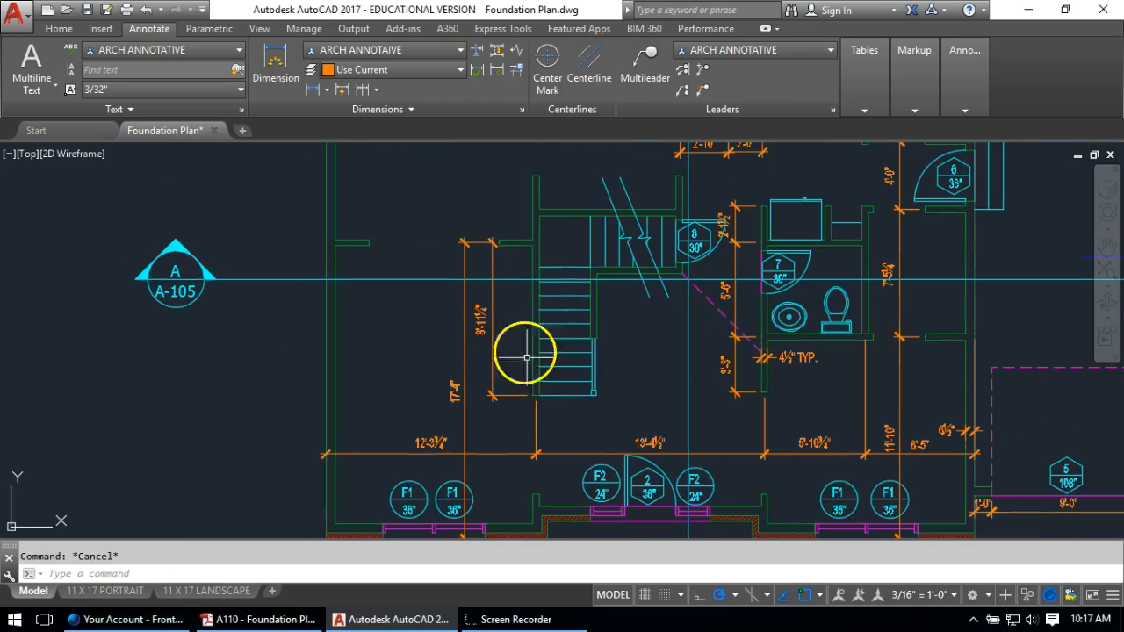
{"action": "type", "text": "l"}
{"action": "key", "text": "Return"}
{"action": "left_click", "coordinate": [562, 399]}
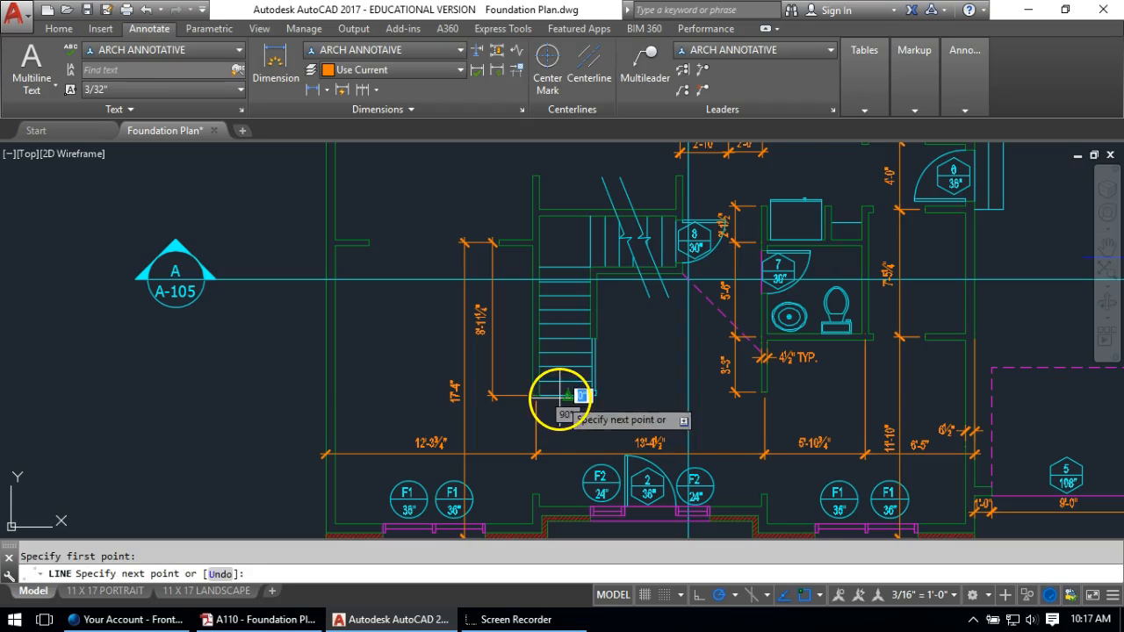
{"action": "scroll", "coordinate": [615, 378], "scroll_direction": "down", "scroll_amount": 5}
{"action": "scroll", "coordinate": [629, 372], "scroll_direction": "down", "scroll_amount": 2}
{"action": "scroll", "coordinate": [193, 377], "scroll_direction": "up", "scroll_amount": 10}
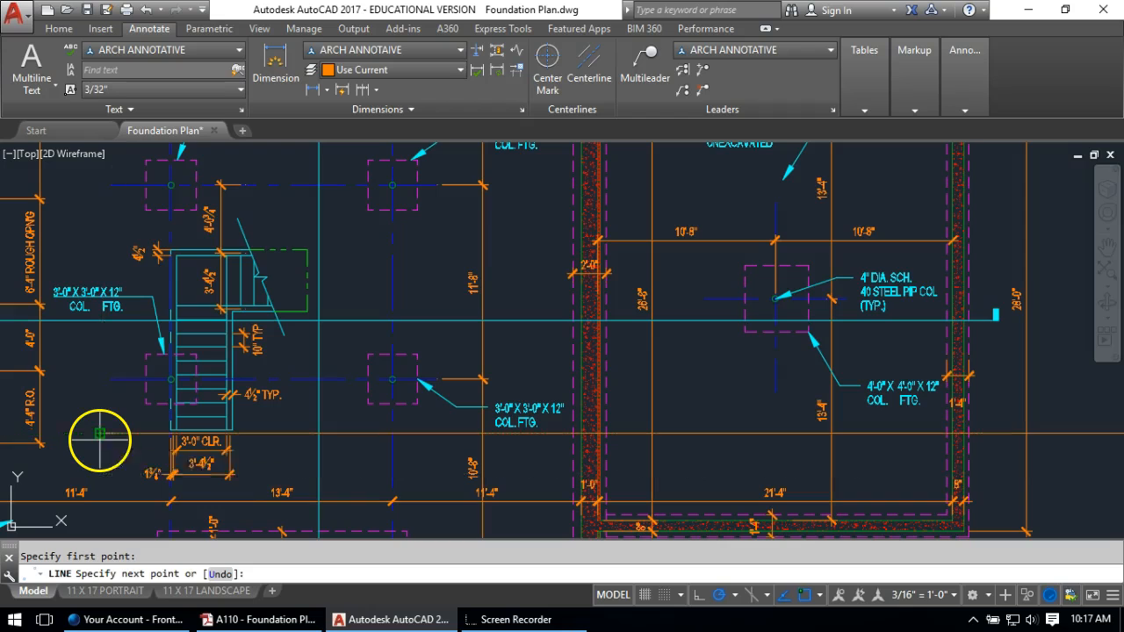
{"action": "key", "text": "Return"}
{"action": "scroll", "coordinate": [163, 436], "scroll_direction": "up", "scroll_amount": 8}
{"action": "type", "text": "dist"}
{"action": "key", "text": "Return"}
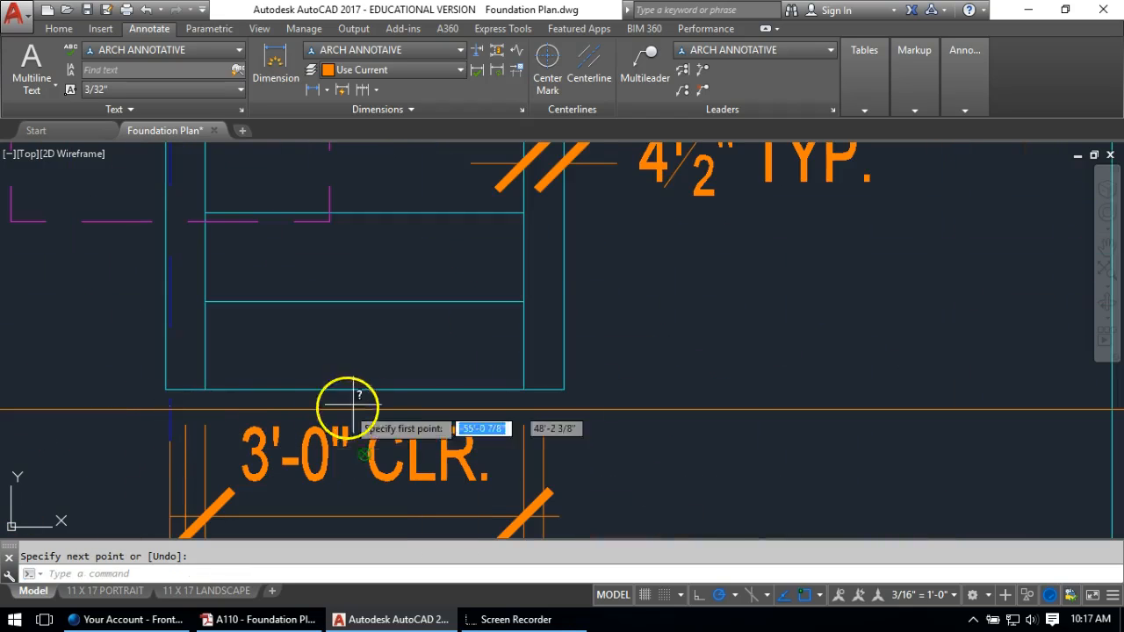
{"action": "left_click", "coordinate": [526, 409]}
{"action": "key", "text": "Escape"}
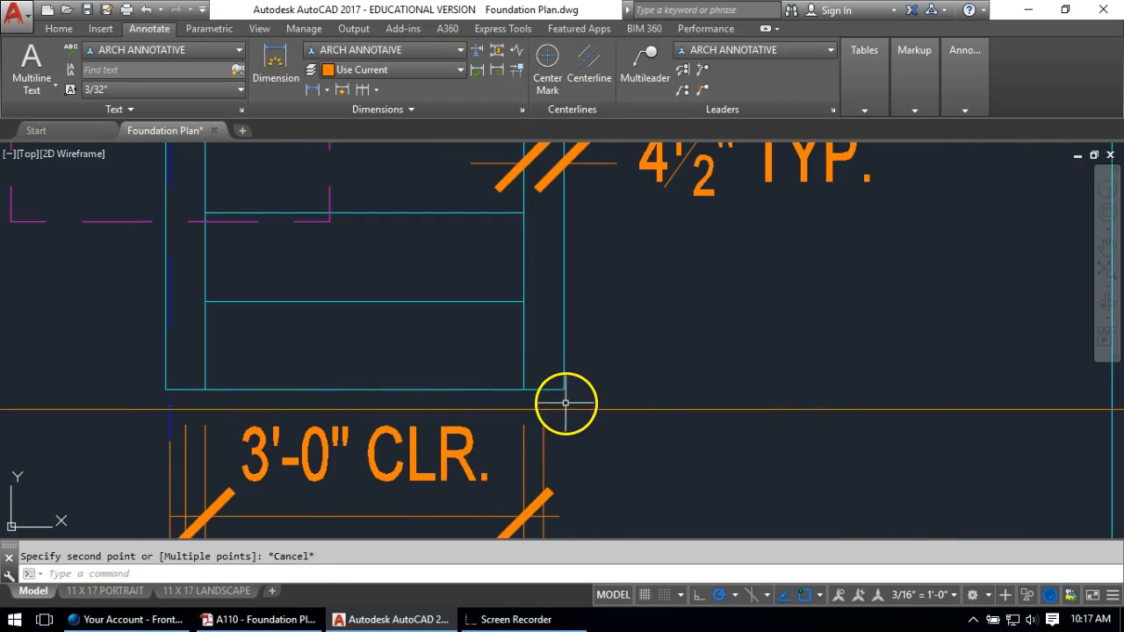
Erase the stray object at the stair foot near the 3'-0" CLR. note
{"action": "left_click", "coordinate": [585, 407]}
{"action": "left_click", "coordinate": [578, 409]}
{"action": "key", "text": "Delete"}
{"action": "scroll", "coordinate": [408, 350], "scroll_direction": "down", "scroll_amount": 8}
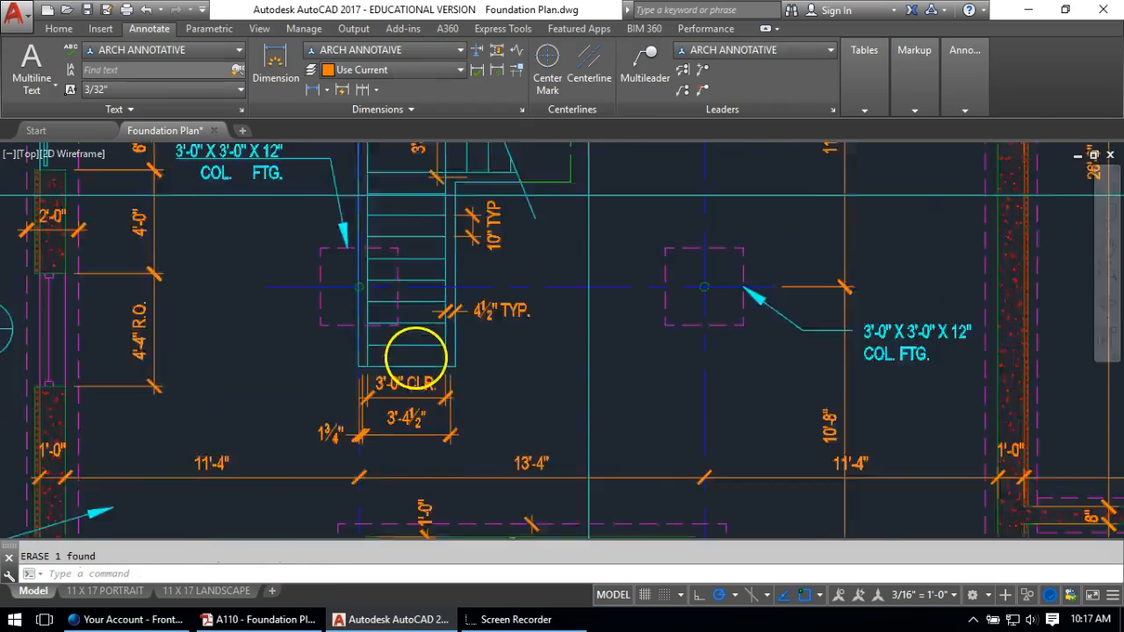
{"action": "scroll", "coordinate": [647, 306], "scroll_direction": "up", "scroll_amount": 6}
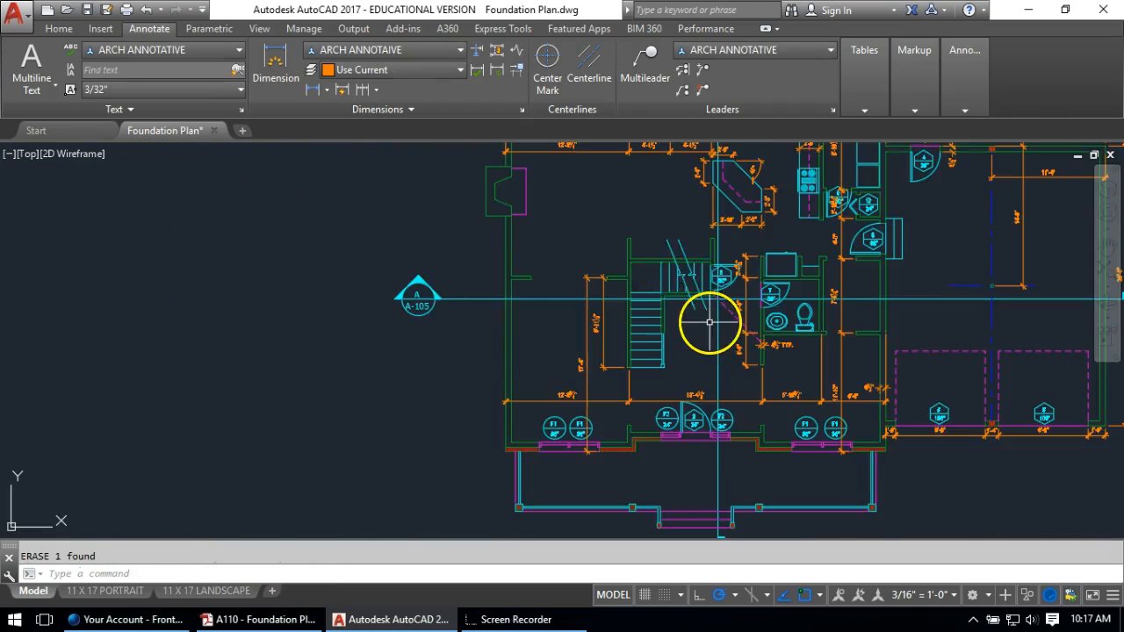
{"action": "mouse_move", "coordinate": [682, 283]}
{"action": "middle_mouse_down"}
{"action": "mouse_move", "coordinate": [522, 316]}
{"action": "mouse_move", "coordinate": [519, 348]}
{"action": "middle_mouse_up"}
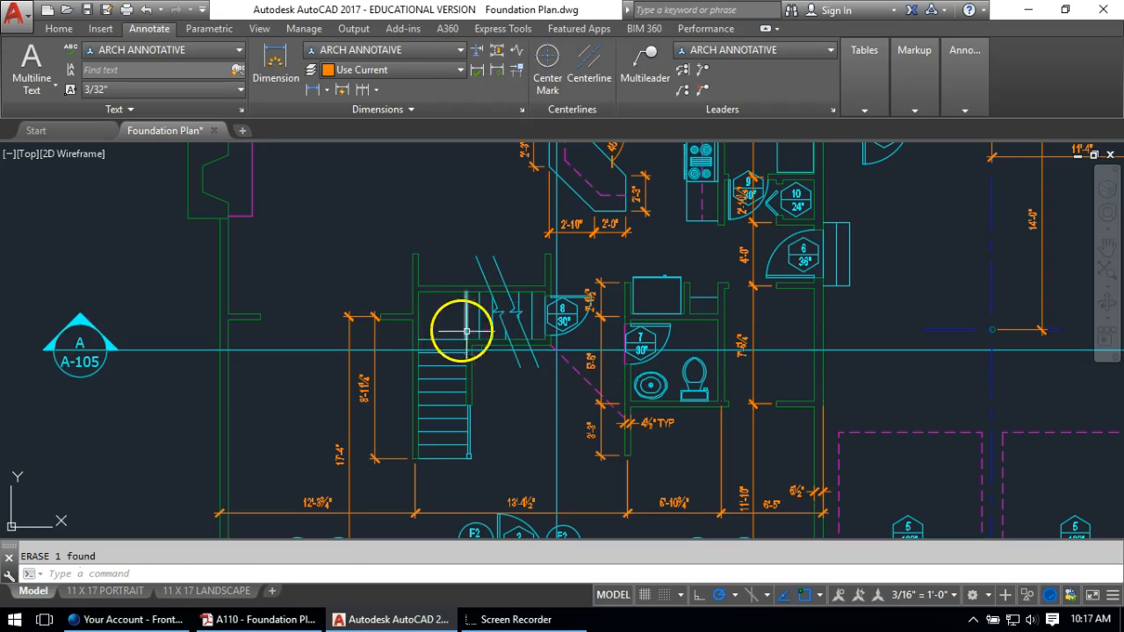
Select the stair for STRETCH, removing the neighbouring left, horizontal and vertical lines
{"action": "type", "text": "s"}
{"action": "key", "text": "Return"}
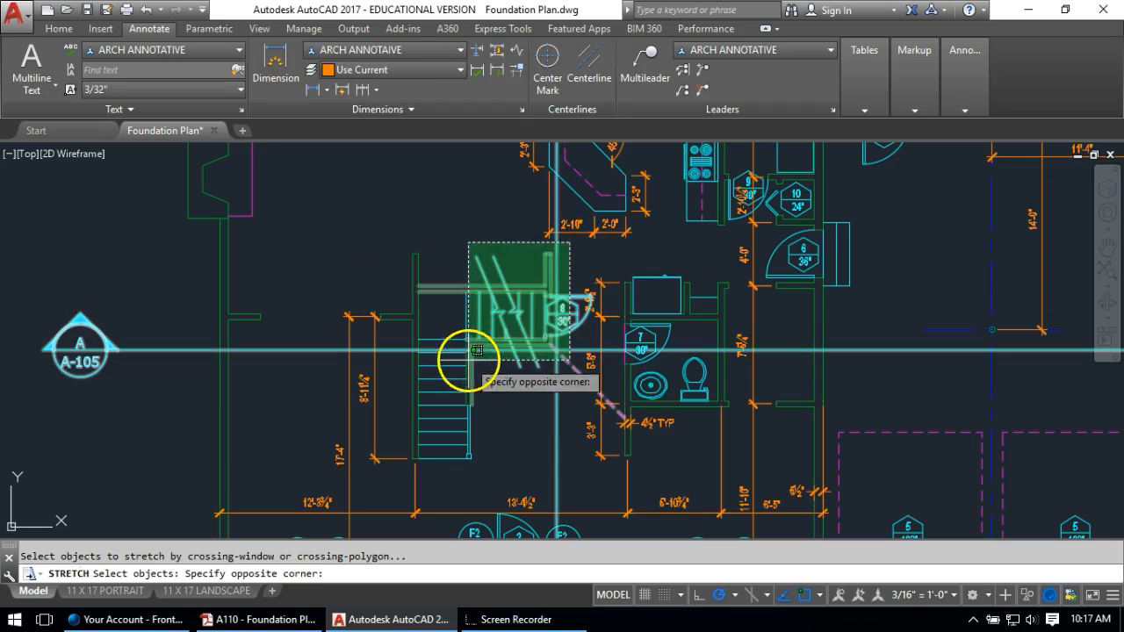
{"action": "left_click", "coordinate": [400, 463]}
{"action": "key", "text": "Return"}
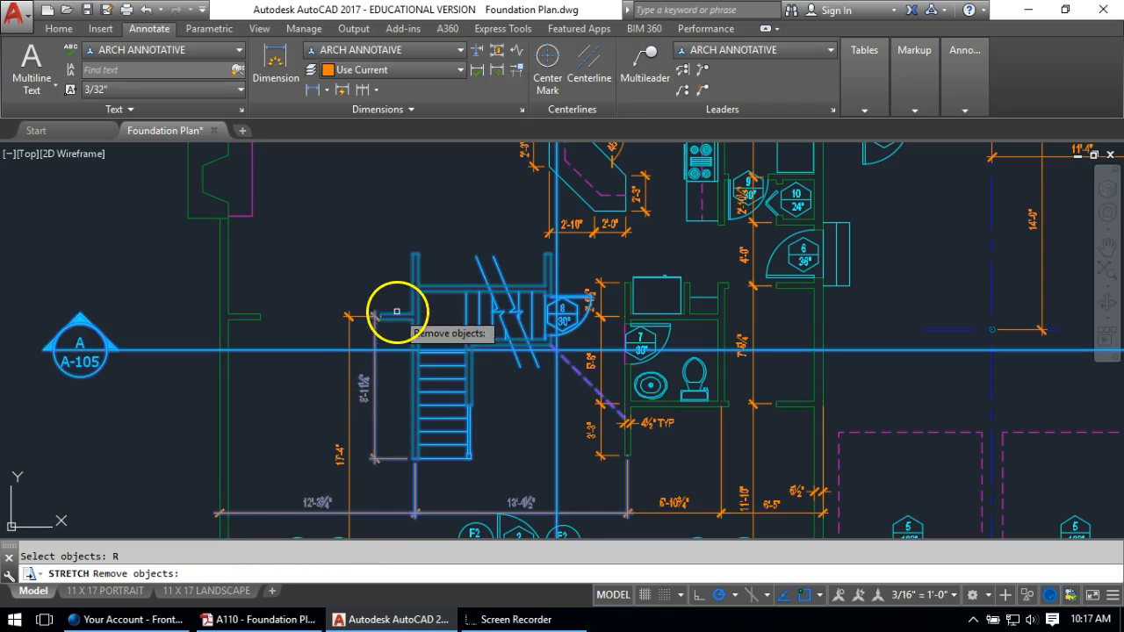
{"action": "scroll", "coordinate": [397, 314], "scroll_direction": "up", "scroll_amount": 4}
{"action": "left_click", "coordinate": [399, 326]}
{"action": "left_click", "coordinate": [383, 344]}
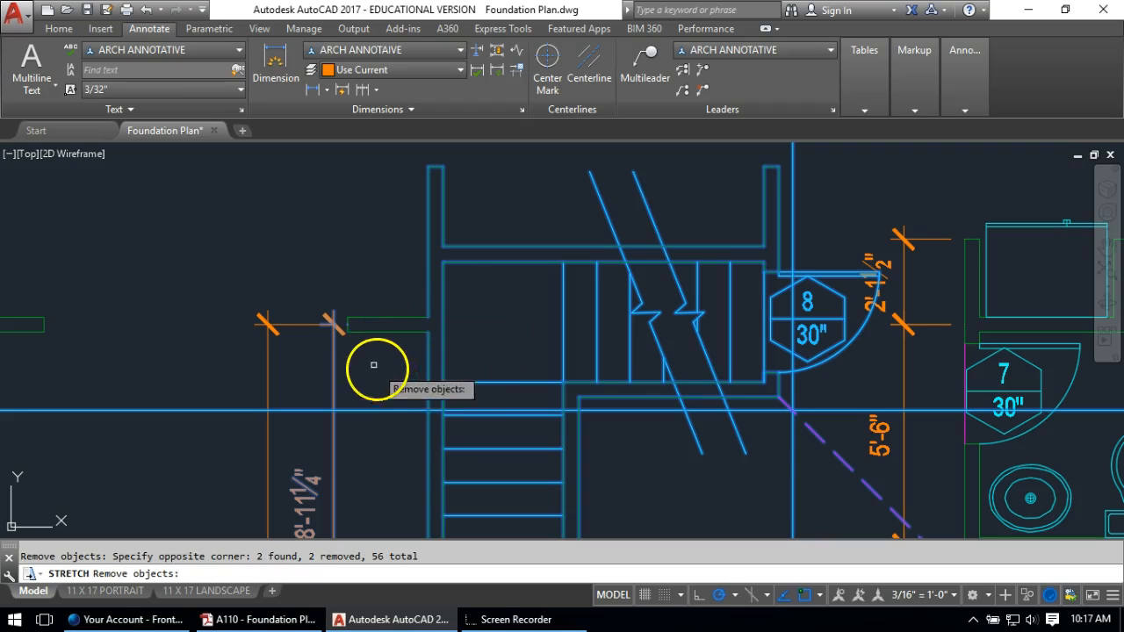
{"action": "left_click", "coordinate": [369, 414]}
{"action": "left_click", "coordinate": [364, 402]}
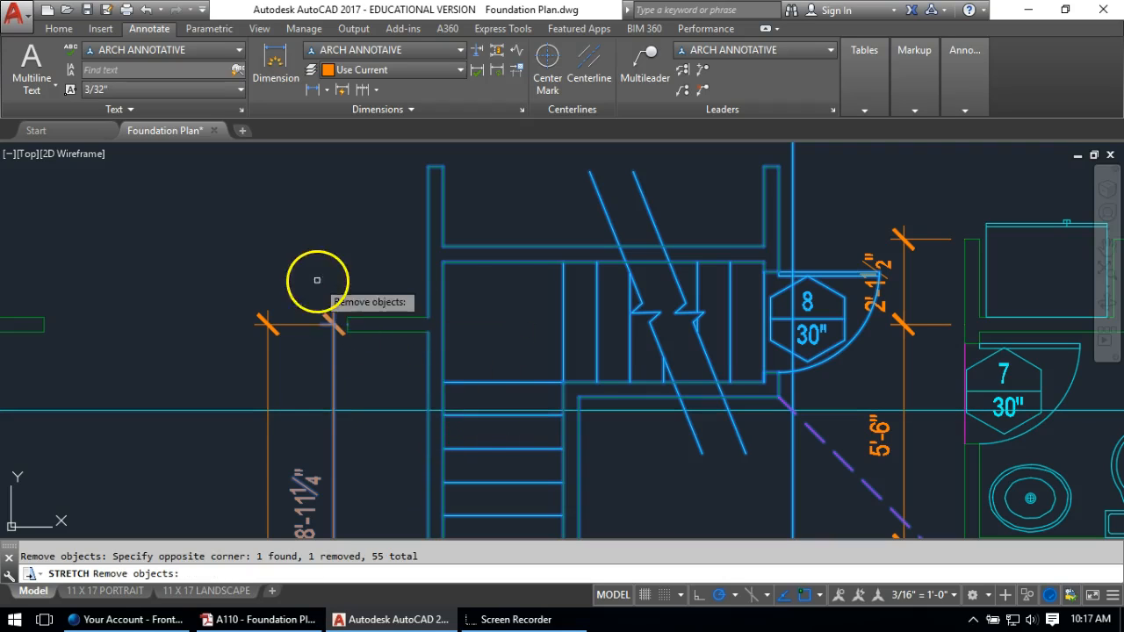
{"action": "scroll", "coordinate": [354, 292], "scroll_direction": "down", "scroll_amount": 4}
{"action": "scroll", "coordinate": [606, 349], "scroll_direction": "up", "scroll_amount": 2}
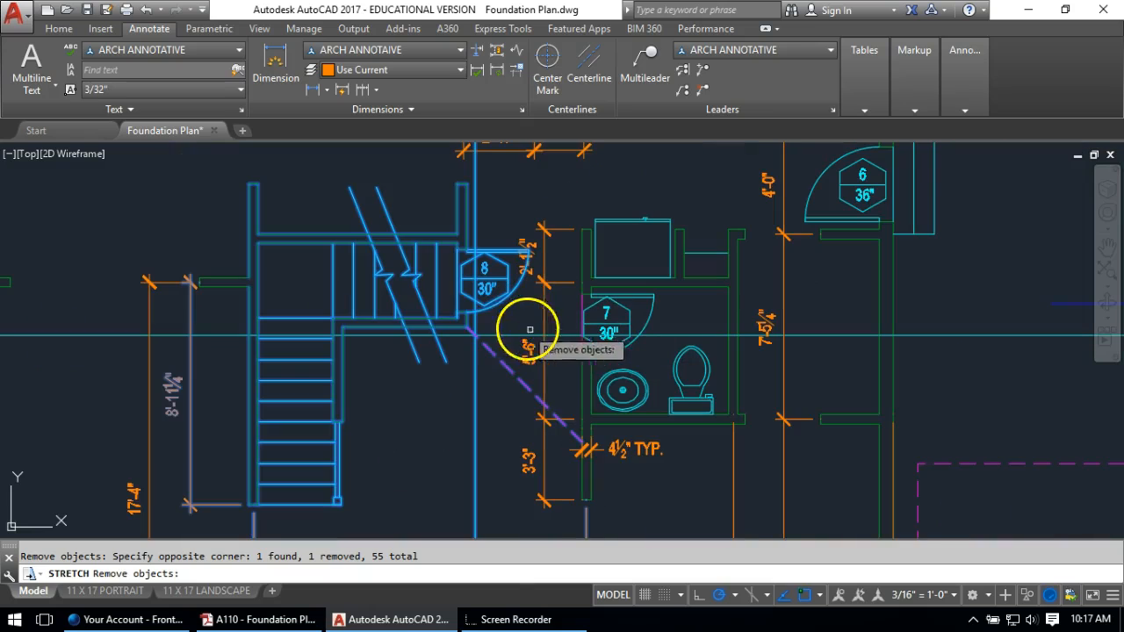
{"action": "left_click", "coordinate": [481, 397]}
{"action": "left_click", "coordinate": [440, 410]}
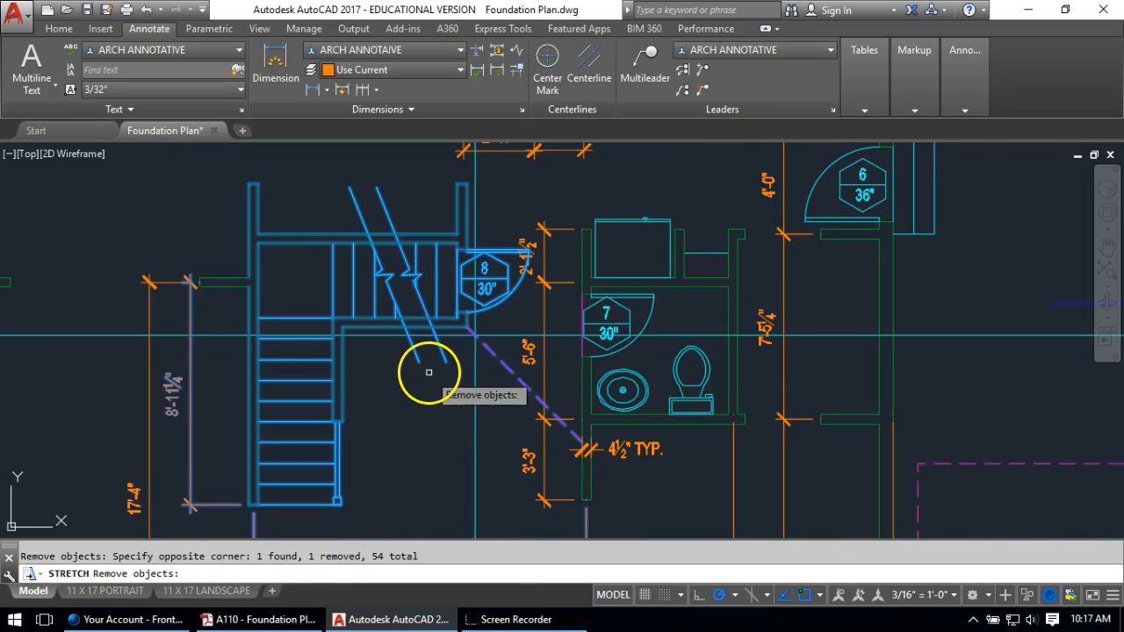
{"action": "scroll", "coordinate": [414, 371], "scroll_direction": "down", "scroll_amount": 2}
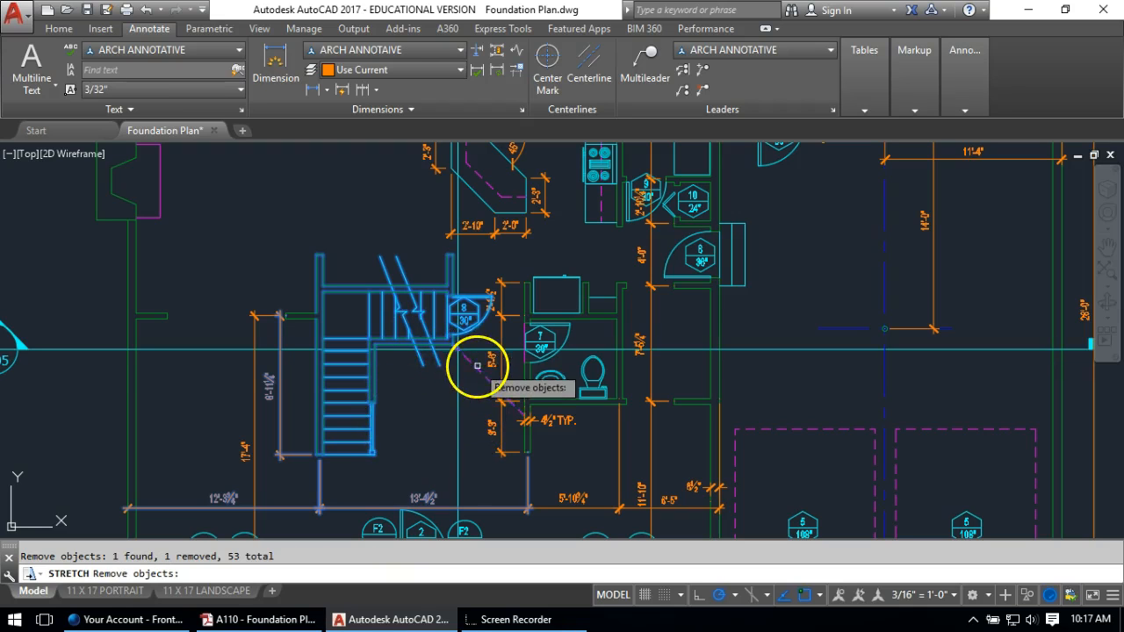
{"action": "key", "text": "Return"}
Stretch the stair 2.25 inches so its dimension reads 8'-9"
{"action": "left_click", "coordinate": [411, 433]}
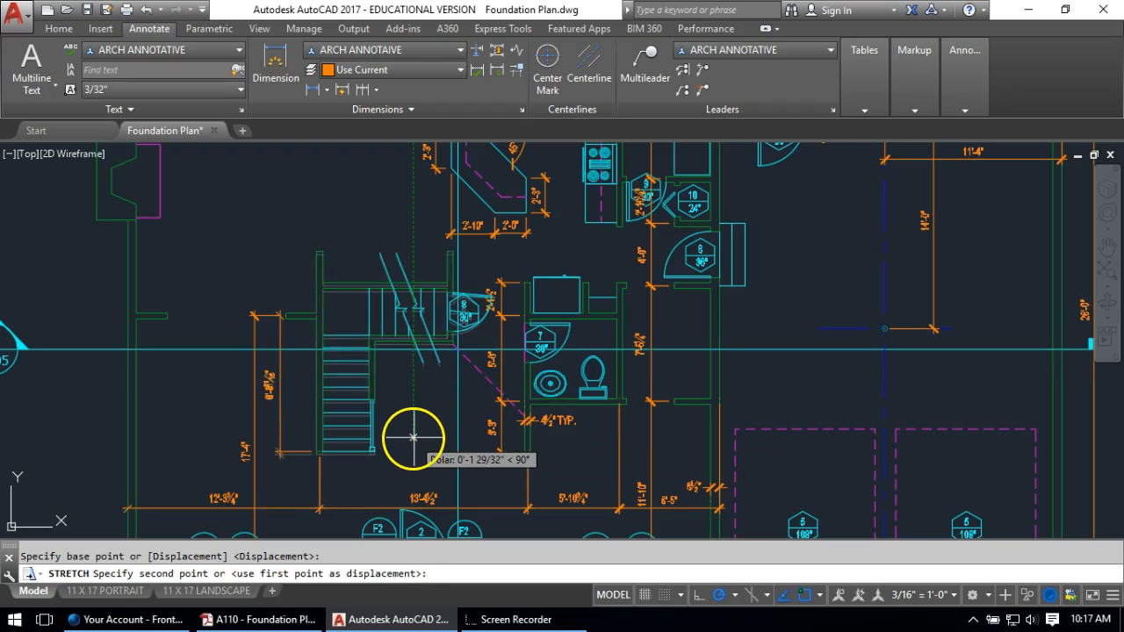
{"action": "type", "text": "2"}
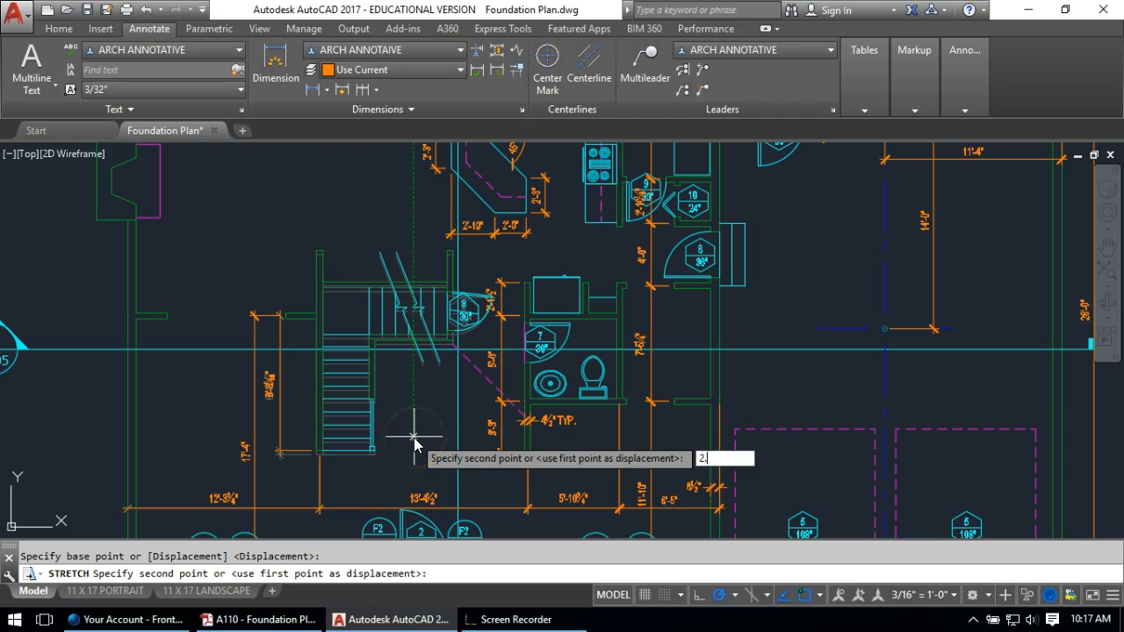
{"action": "key", "text": "Return"}
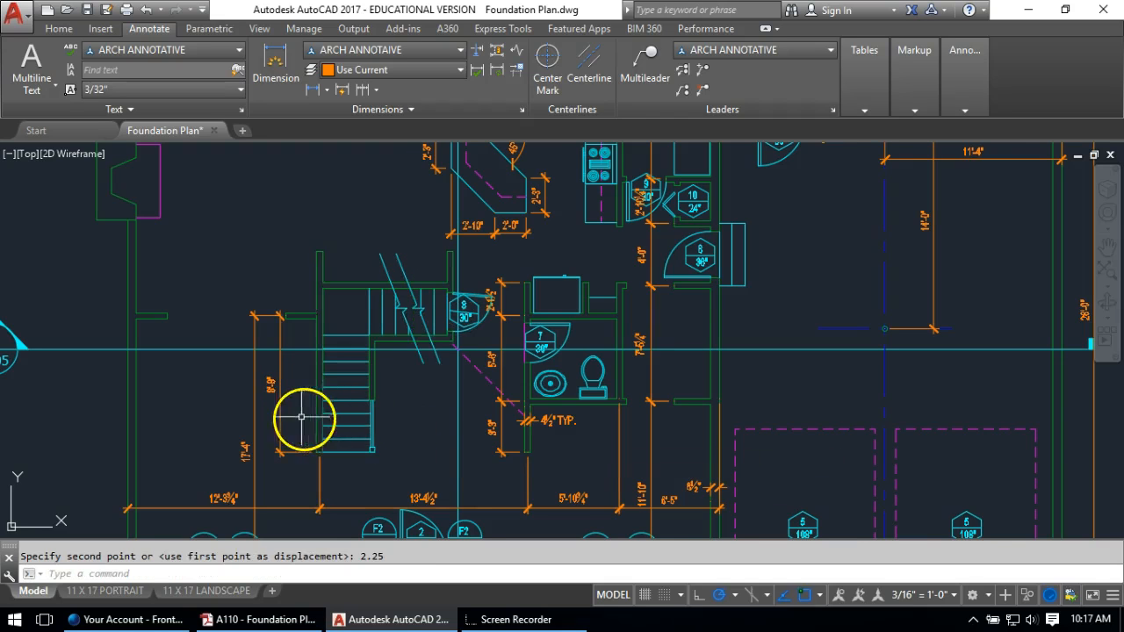
{"action": "scroll", "coordinate": [283, 322], "scroll_direction": "up", "scroll_amount": 5}
Fillet the two stair wall corners so the stub and wall lines meet cleanly
{"action": "type", "text": "f"}
{"action": "key", "text": "Return"}
{"action": "left_click", "coordinate": [309, 262]}
{"action": "left_click", "coordinate": [339, 276]}
{"action": "key", "text": "Return"}
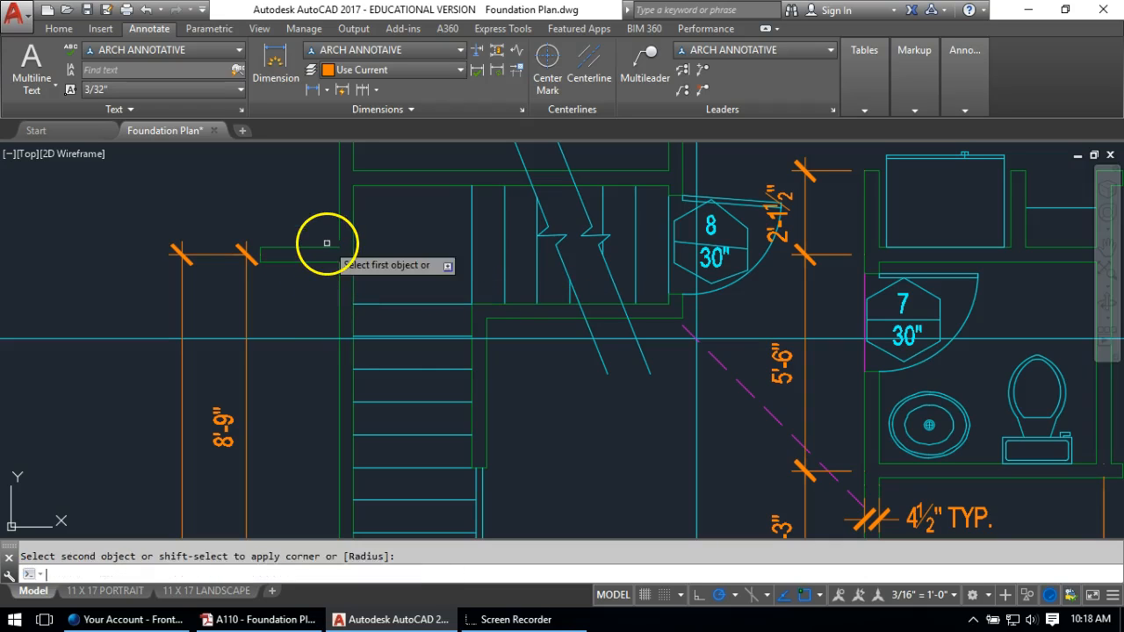
{"action": "left_click", "coordinate": [335, 226]}
{"action": "scroll", "coordinate": [337, 289], "scroll_direction": "down", "scroll_amount": 2}
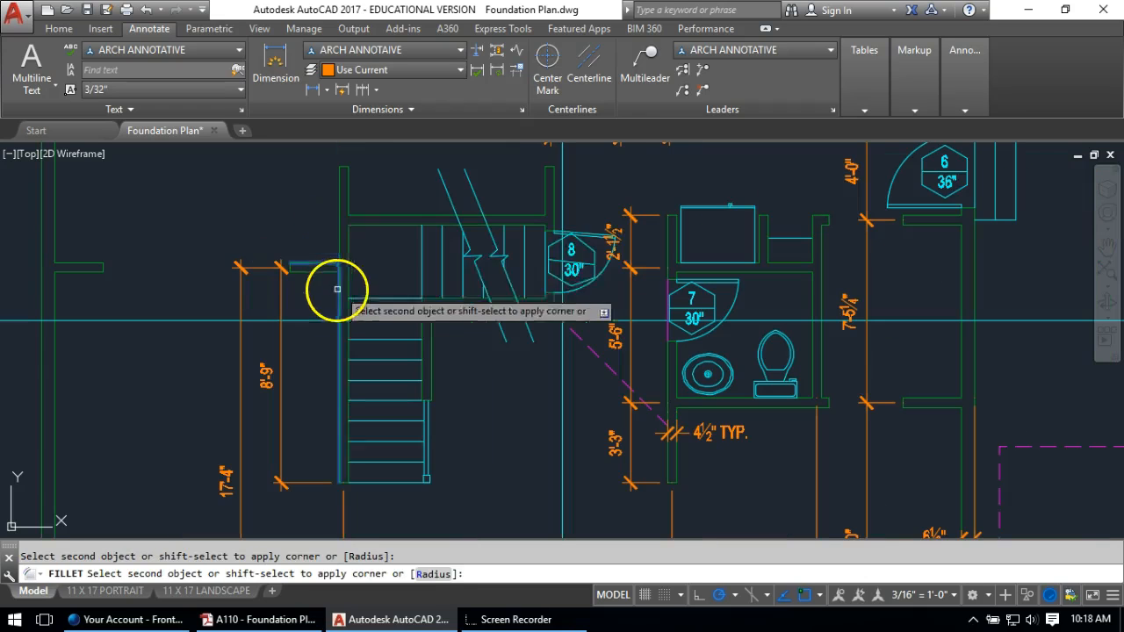
{"action": "left_click", "coordinate": [340, 245]}
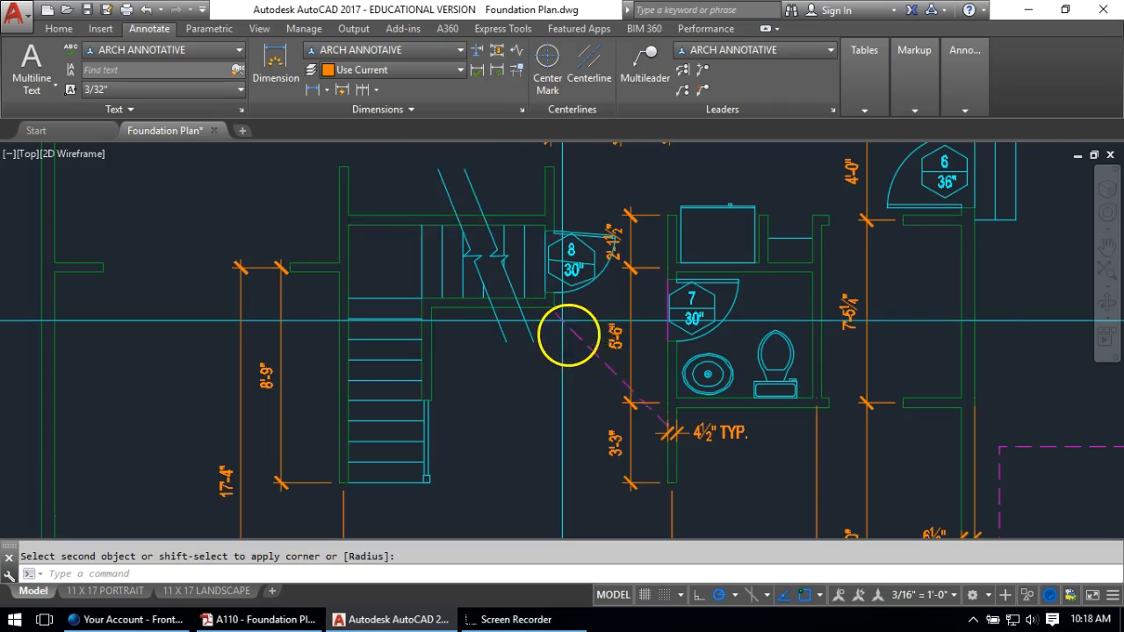
{"action": "scroll", "coordinate": [570, 335], "scroll_direction": "up", "scroll_amount": 2}
Move the dashed diagonal line to its new position near the stair
{"action": "type", "text": "m"}
{"action": "key", "text": "Return"}
{"action": "left_click", "coordinate": [616, 360]}
{"action": "left_click", "coordinate": [598, 380]}
{"action": "key", "text": "Return"}
{"action": "scroll", "coordinate": [539, 293], "scroll_direction": "up", "scroll_amount": 3}
{"action": "left_click", "coordinate": [542, 269]}
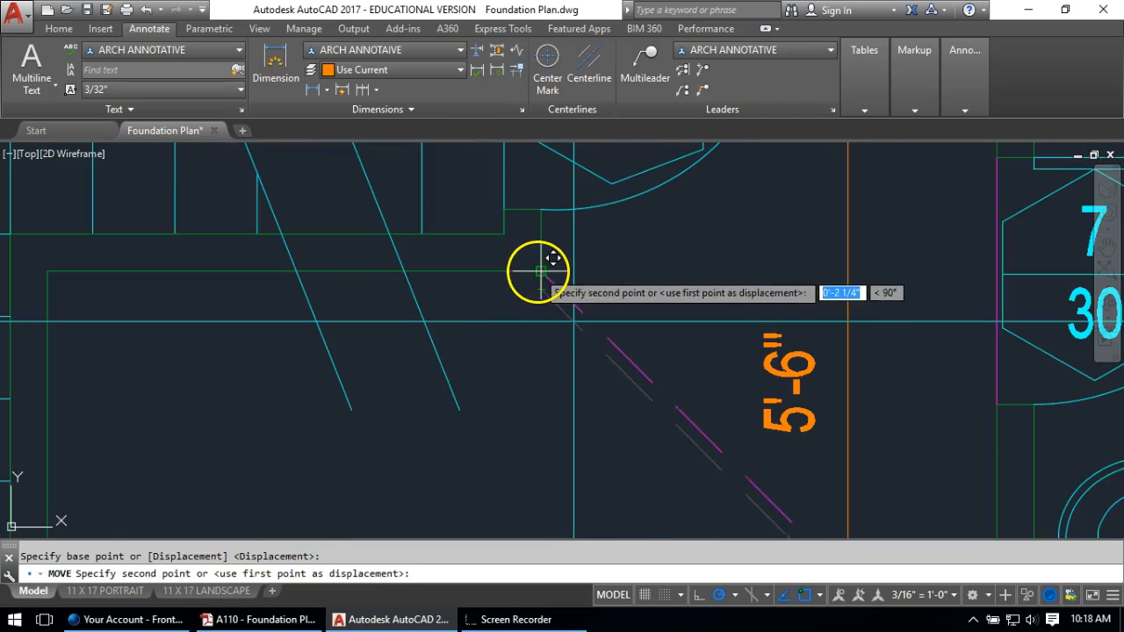
{"action": "scroll", "coordinate": [510, 281], "scroll_direction": "down", "scroll_amount": 6}
Erase door 8's door leaf and swing arc
{"action": "middle_click_drag", "start_coordinate": [531, 262], "coordinate": [512, 366]}
{"action": "scroll", "coordinate": [552, 322], "scroll_direction": "up", "scroll_amount": 4}
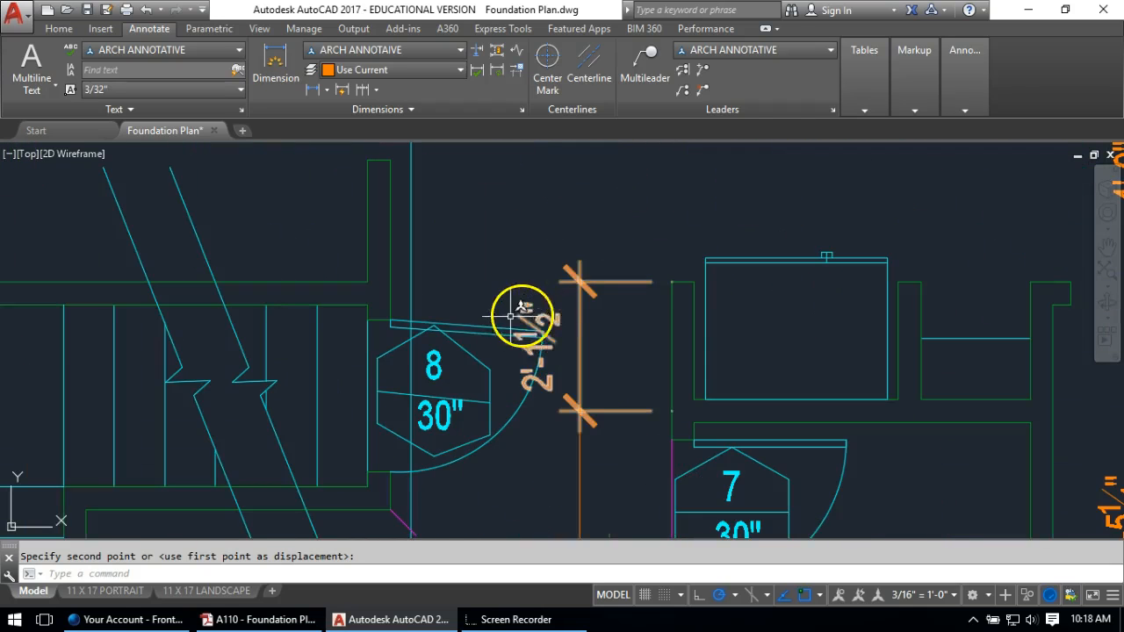
{"action": "left_click", "coordinate": [484, 316]}
{"action": "left_click", "coordinate": [479, 338]}
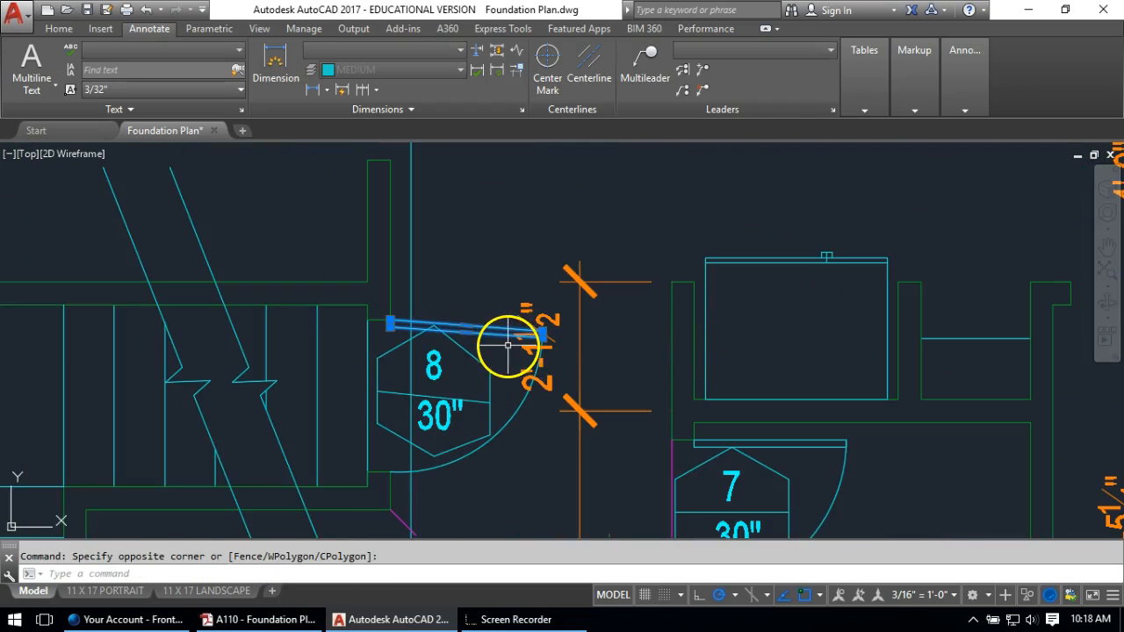
{"action": "type", "text": "e"}
{"action": "key", "text": "Return"}
{"action": "key", "text": "Return"}
{"action": "left_click", "coordinate": [515, 416]}
{"action": "key", "text": "Return"}
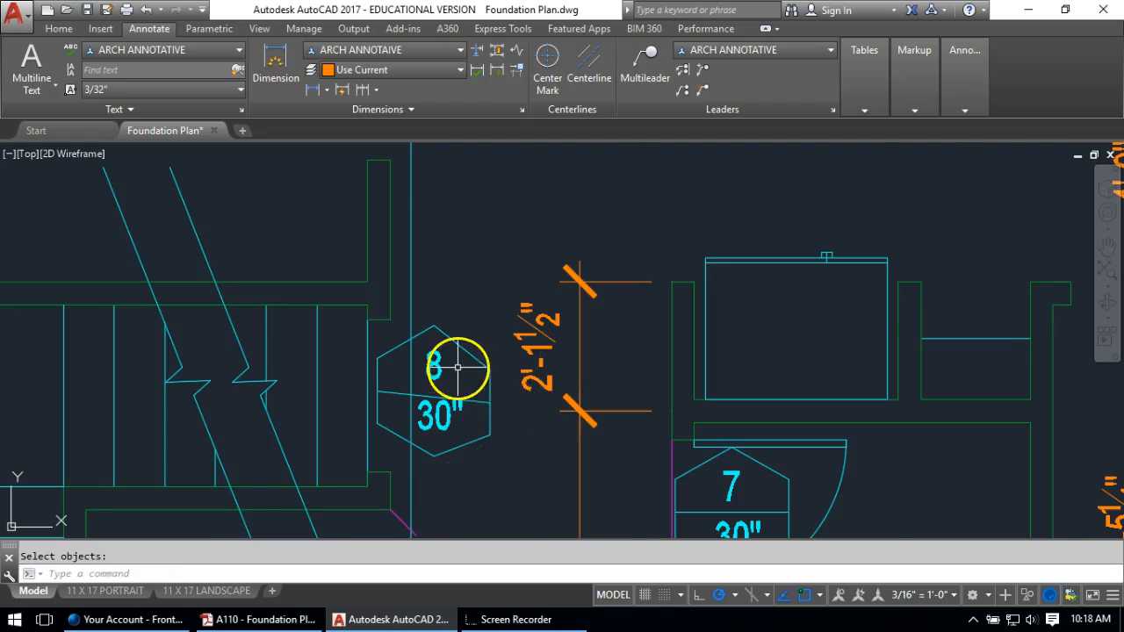
{"action": "scroll", "coordinate": [444, 364], "scroll_direction": "down", "scroll_amount": 2}
{"action": "type", "text": "co"}
Copy door 7's leaf into door 8's opening
{"action": "key", "text": "Return"}
{"action": "scroll", "coordinate": [736, 454], "scroll_direction": "up", "scroll_amount": 2}
{"action": "left_click", "coordinate": [722, 397]}
{"action": "left_click", "coordinate": [607, 409]}
{"action": "key", "text": "Return"}
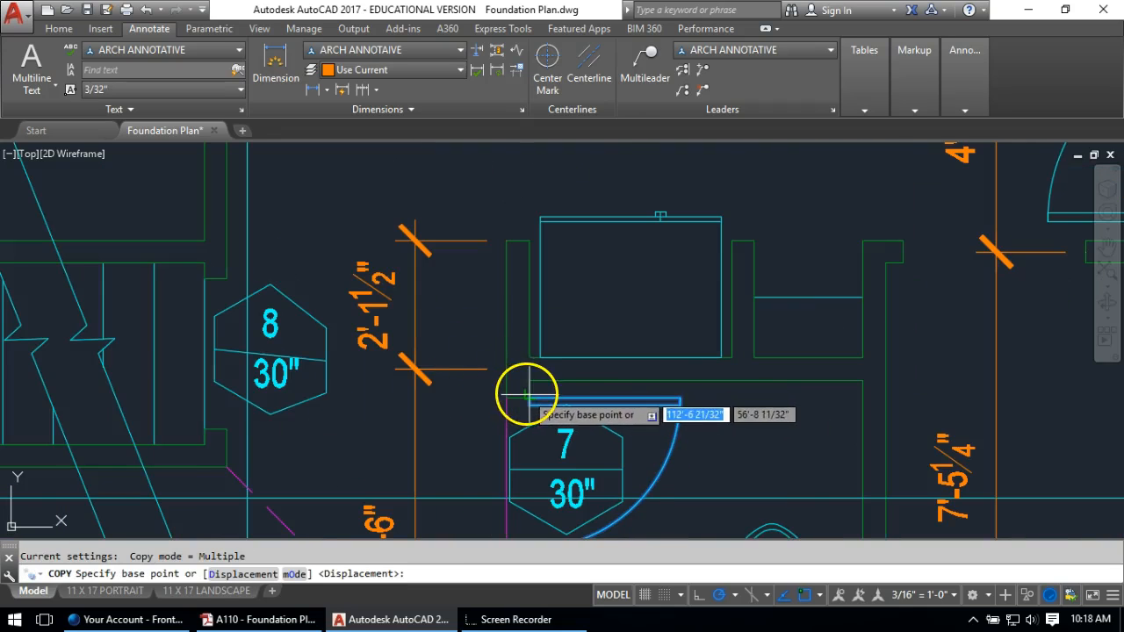
{"action": "left_click", "coordinate": [530, 400]}
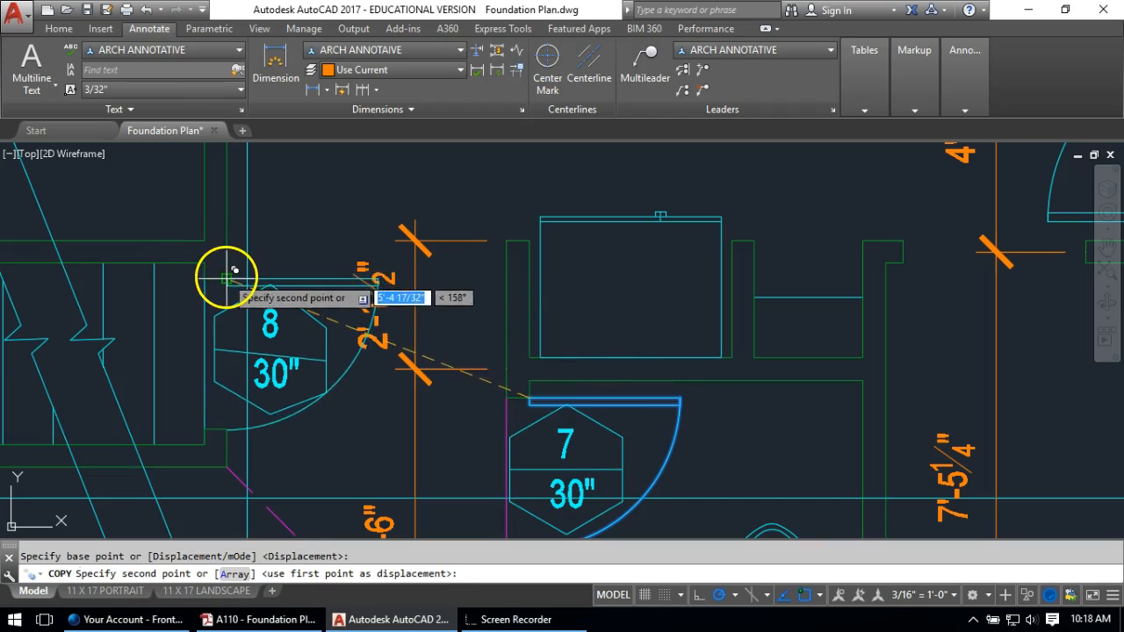
{"action": "left_click", "coordinate": [227, 281]}
{"action": "key", "text": "Return"}
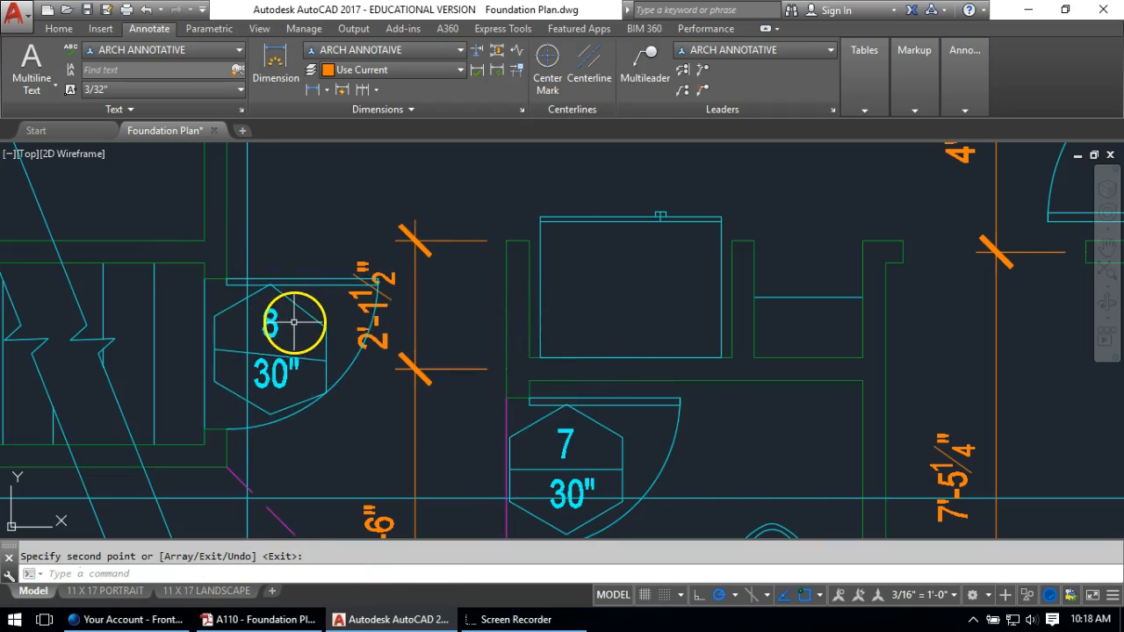
Replace door 8's tag with a copy of door 7's tag
{"action": "type", "text": "e"}
{"action": "key", "text": "Return"}
{"action": "left_click", "coordinate": [320, 312]}
{"action": "left_click", "coordinate": [270, 380]}
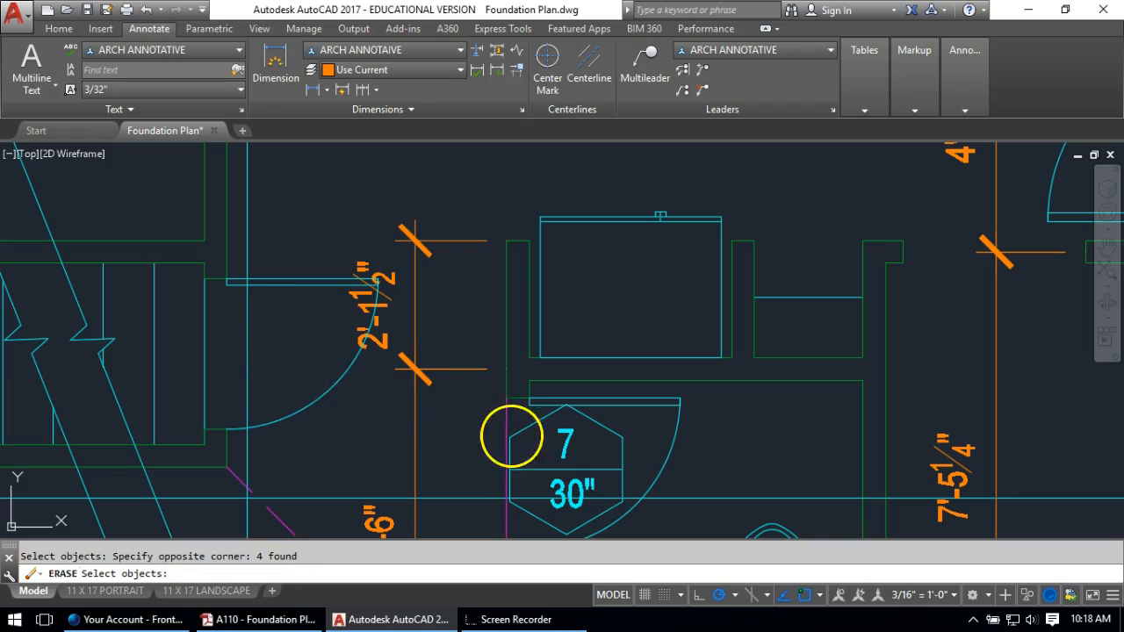
{"action": "type", "text": "ct o"}
{"action": "key", "text": "Return"}
{"action": "left_click", "coordinate": [626, 424]}
{"action": "left_click", "coordinate": [524, 491]}
{"action": "key", "text": "Return"}
{"action": "left_click", "coordinate": [562, 465]}
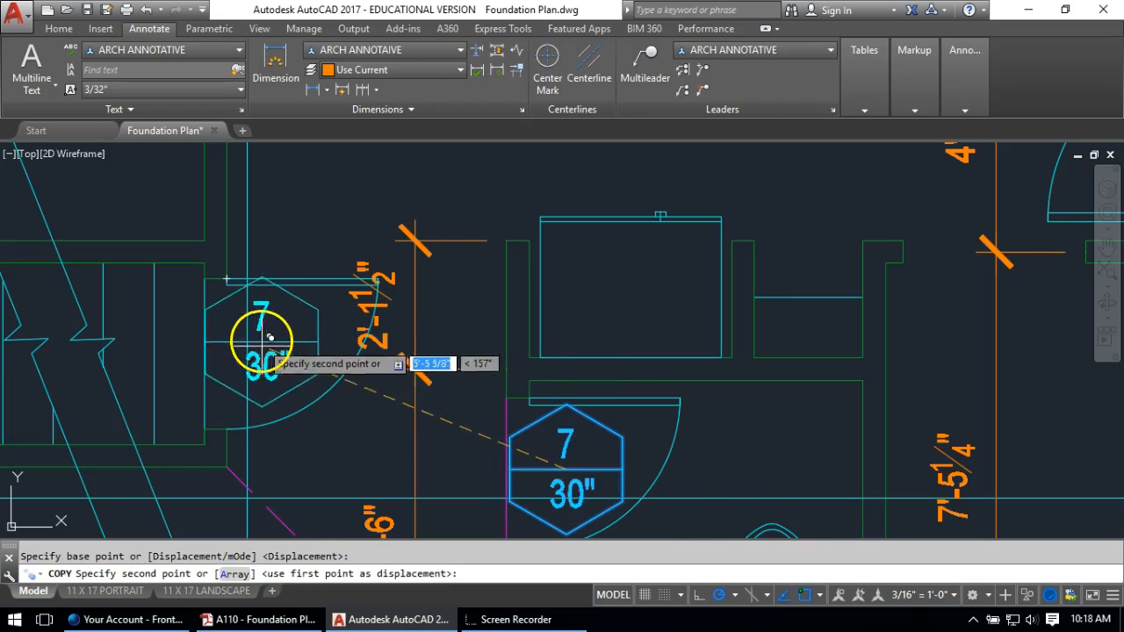
{"action": "left_click", "coordinate": [273, 350]}
{"action": "key", "text": "Return"}
Edit the copied tag's number to 8
{"action": "left_click", "coordinate": [265, 335]}
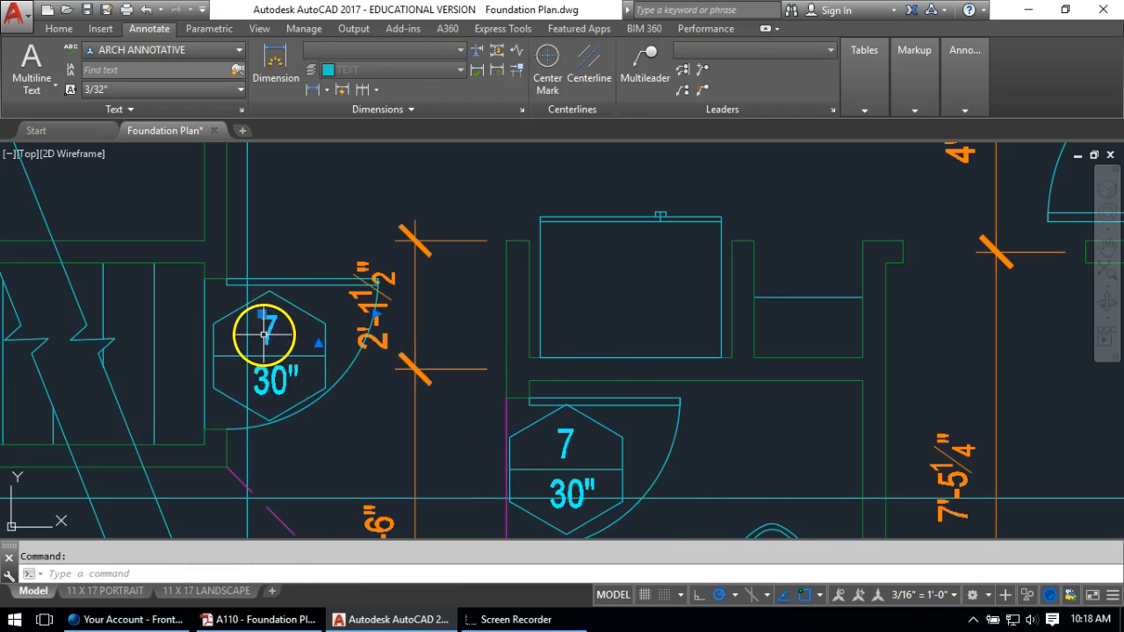
{"action": "double_click", "coordinate": [269, 332]}
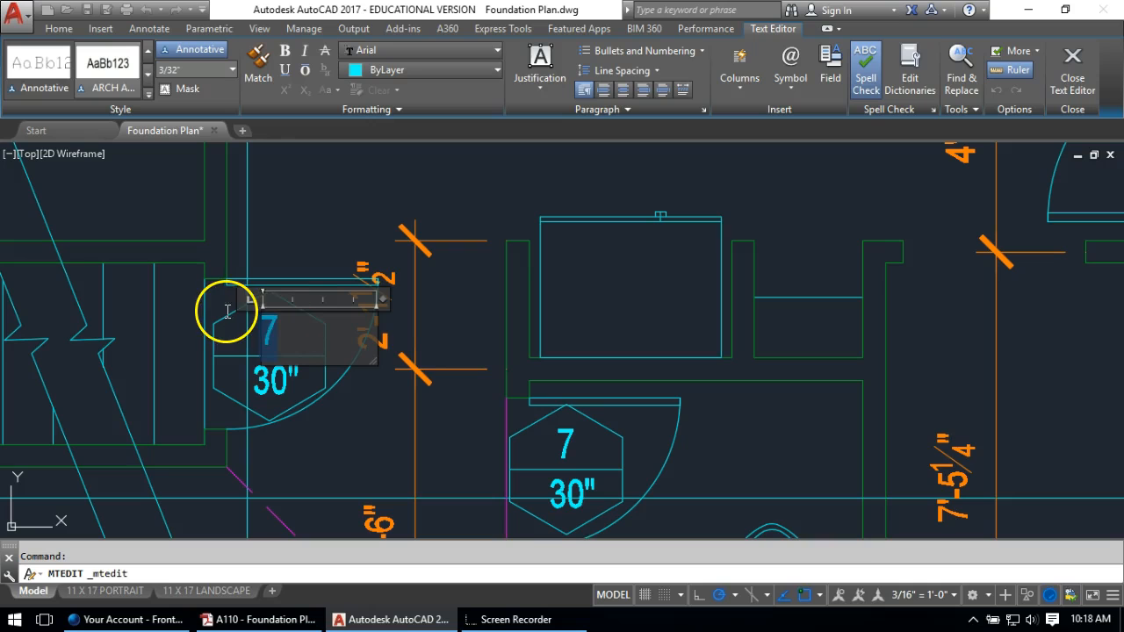
{"action": "type", "text": "8"}
{"action": "left_click", "coordinate": [372, 464]}
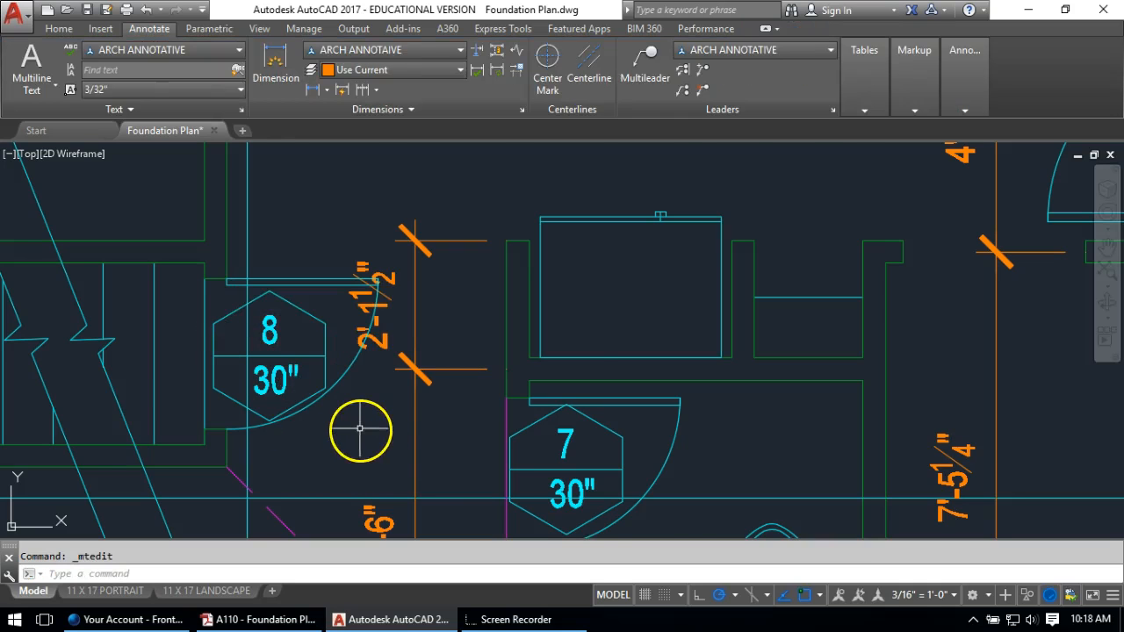
{"action": "scroll", "coordinate": [363, 418], "scroll_direction": "down", "scroll_amount": 2}
{"action": "key", "text": "Escape"}
{"action": "scroll", "coordinate": [367, 372], "scroll_direction": "down", "scroll_amount": 2}
{"action": "mouse_move", "coordinate": [357, 383]}
{"action": "middle_mouse_down"}
{"action": "mouse_move", "coordinate": [686, 359]}
{"action": "mouse_move", "coordinate": [677, 347]}
{"action": "middle_mouse_up"}
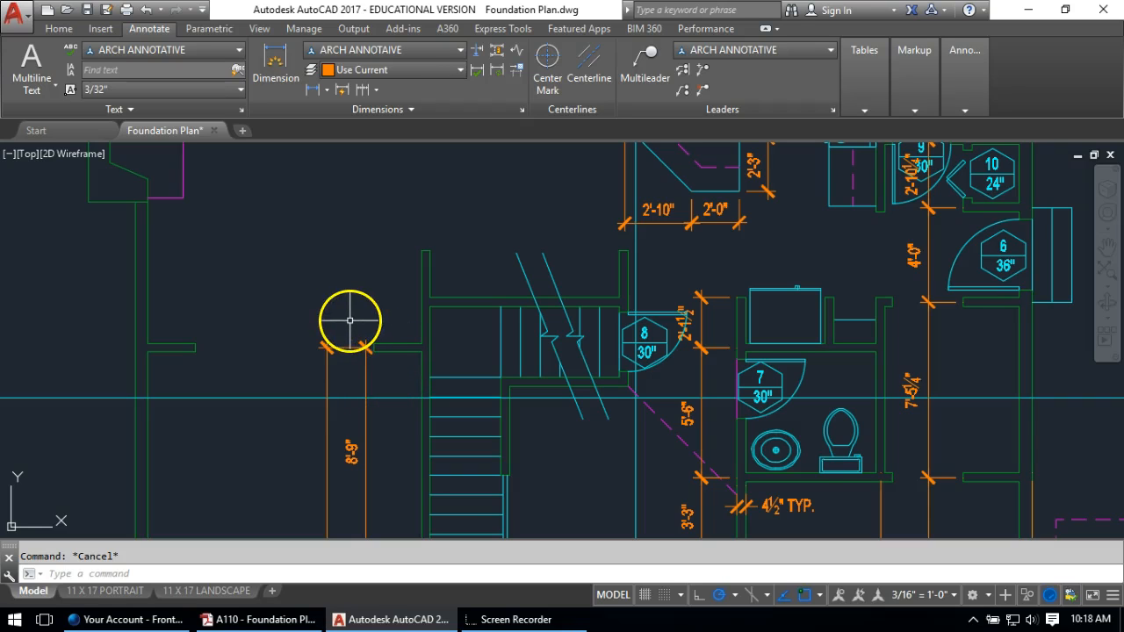
Start a linear dimension and pick both corner points on the stair's upper-left wall
{"action": "left_click", "coordinate": [278, 68]}
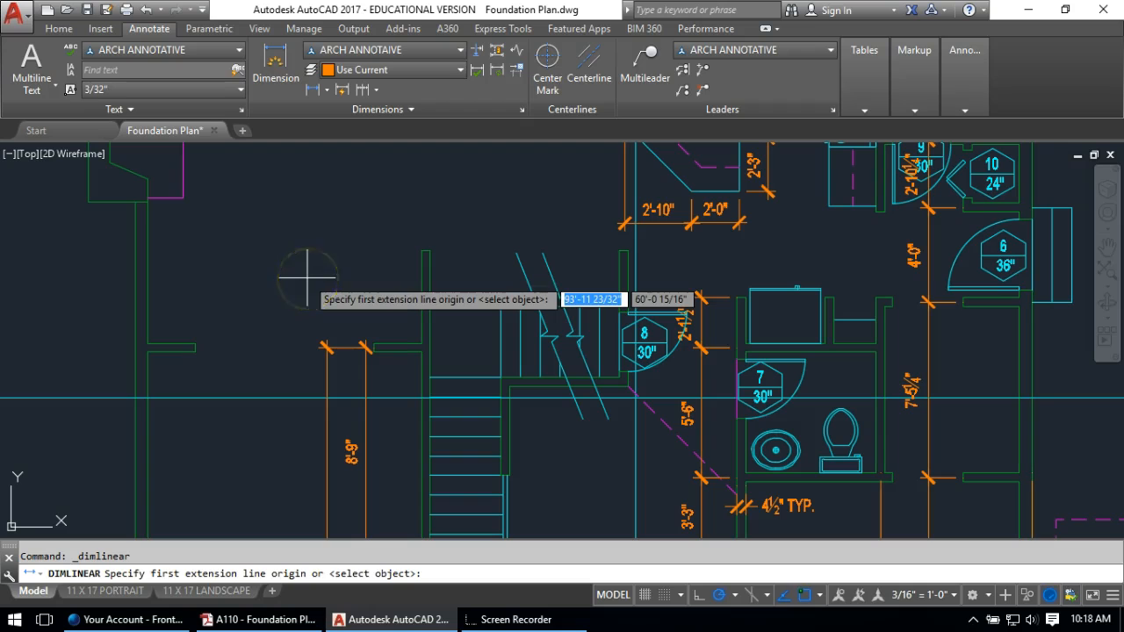
{"action": "scroll", "coordinate": [404, 332], "scroll_direction": "up", "scroll_amount": 2}
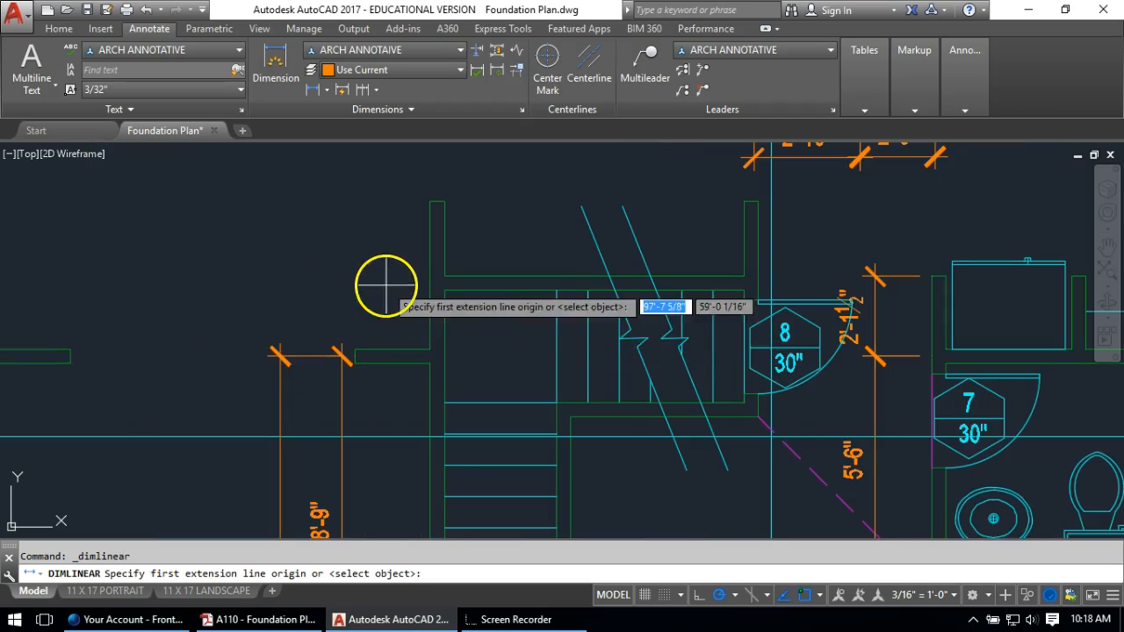
{"action": "middle_click_drag", "start_coordinate": [382, 290], "coordinate": [431, 347]}
{"action": "left_click", "coordinate": [477, 264]}
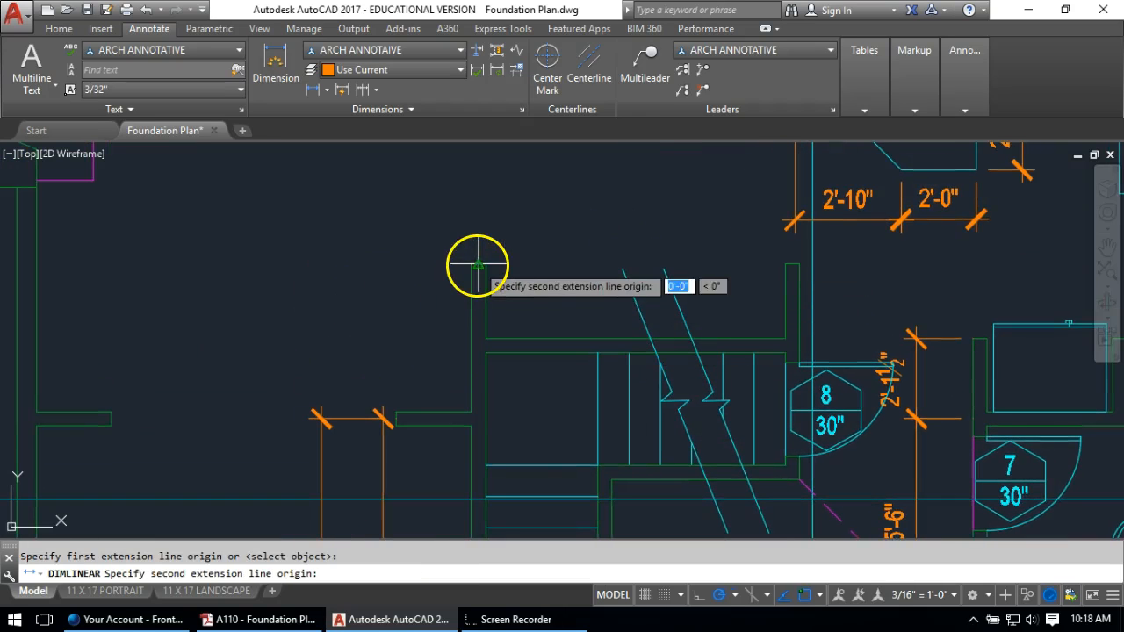
{"action": "left_click", "coordinate": [397, 411]}
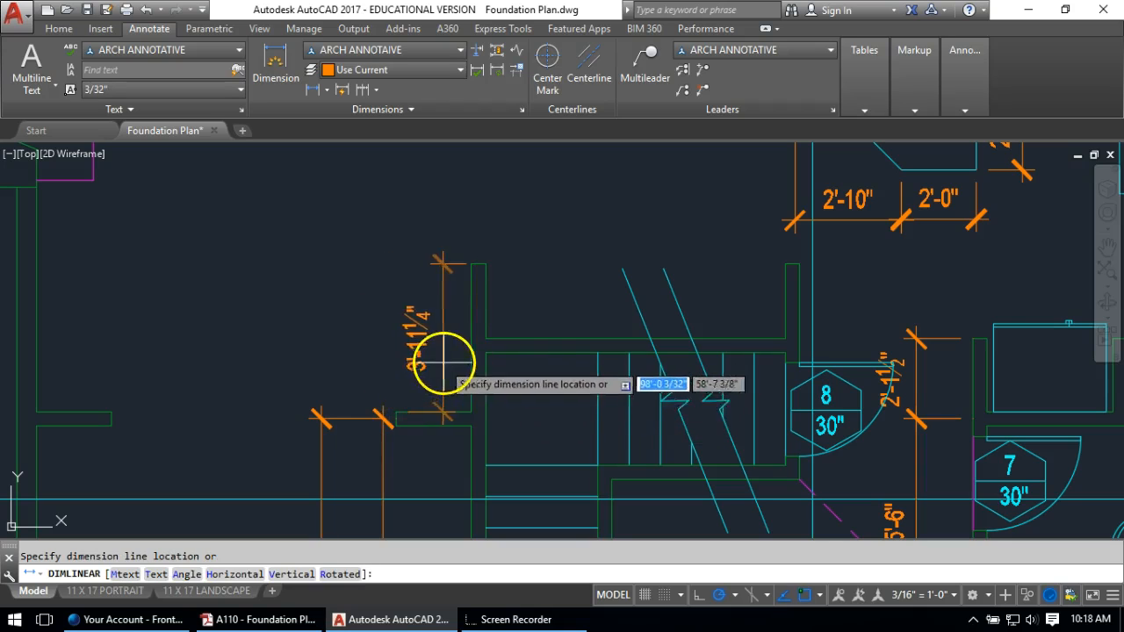
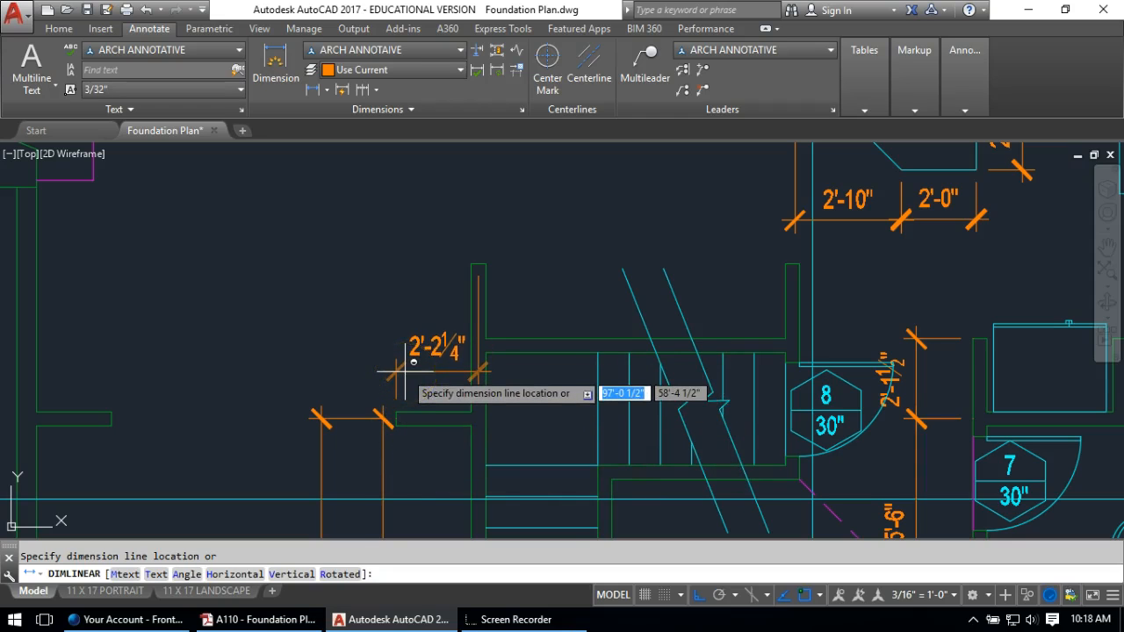
Place the 2'-2¼" dimension, then continue the chain with 7'-7" and 2'-6½" to the wall end
{"action": "left_click", "coordinate": [405, 372]}
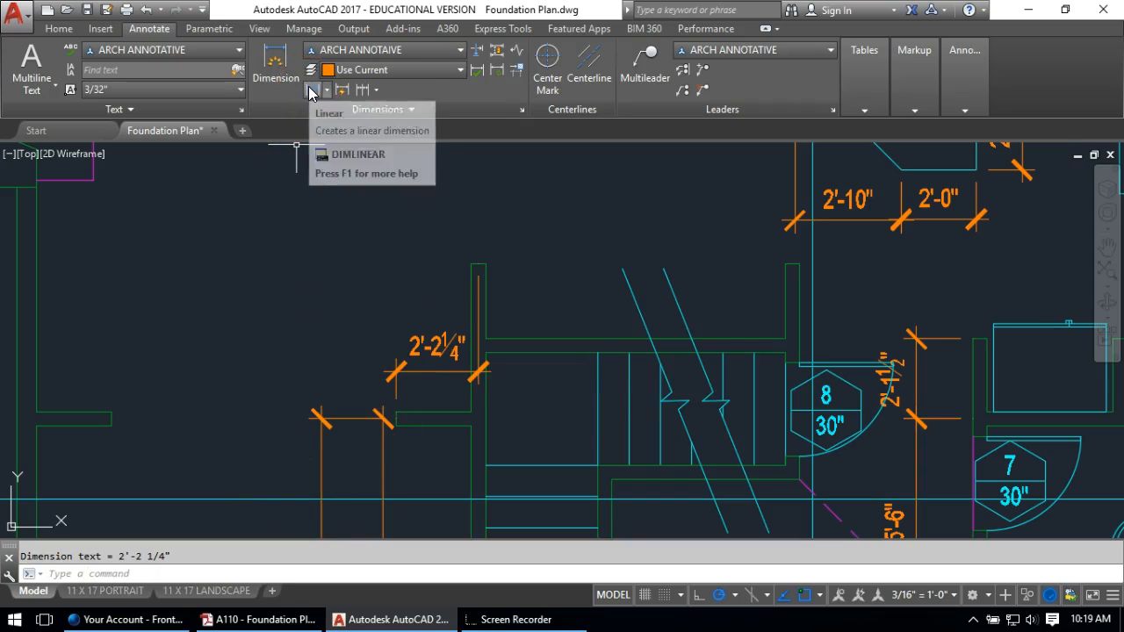
{"action": "left_click", "coordinate": [311, 91]}
{"action": "left_click", "coordinate": [361, 89]}
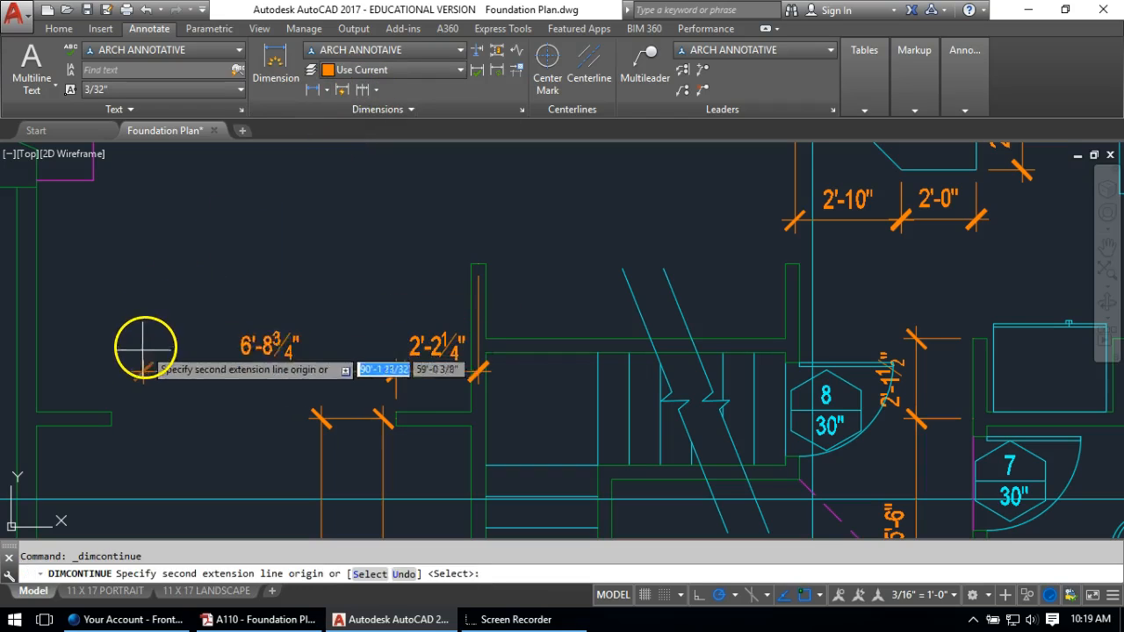
{"action": "left_click", "coordinate": [112, 409]}
{"action": "middle_click_drag", "start_coordinate": [76, 401], "coordinate": [264, 411]}
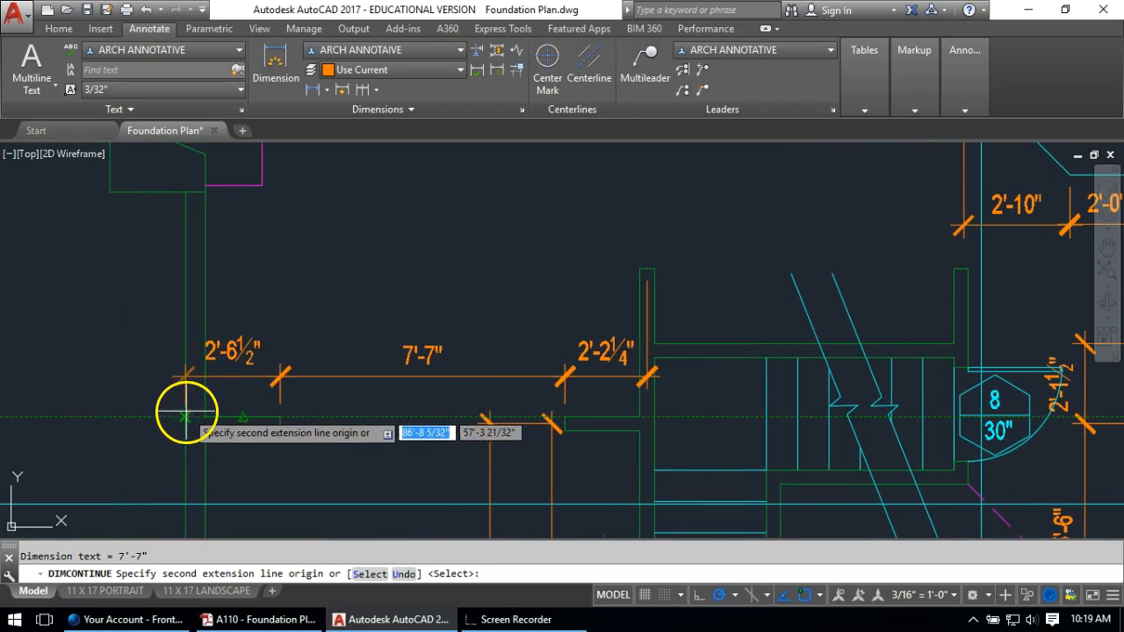
{"action": "left_click", "coordinate": [184, 411]}
{"action": "key", "text": "Return"}
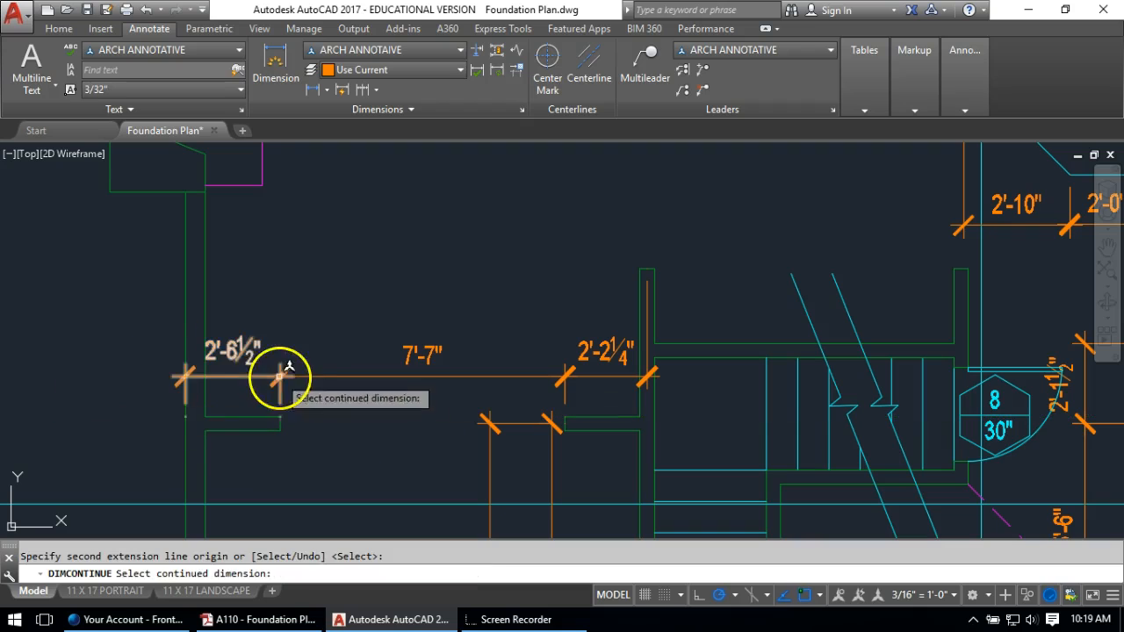
{"action": "key", "text": "Escape"}
{"action": "mouse_move", "coordinate": [422, 268]}
{"action": "middle_mouse_down"}
{"action": "mouse_move", "coordinate": [451, 276]}
{"action": "mouse_move", "coordinate": [462, 344]}
{"action": "middle_mouse_up"}
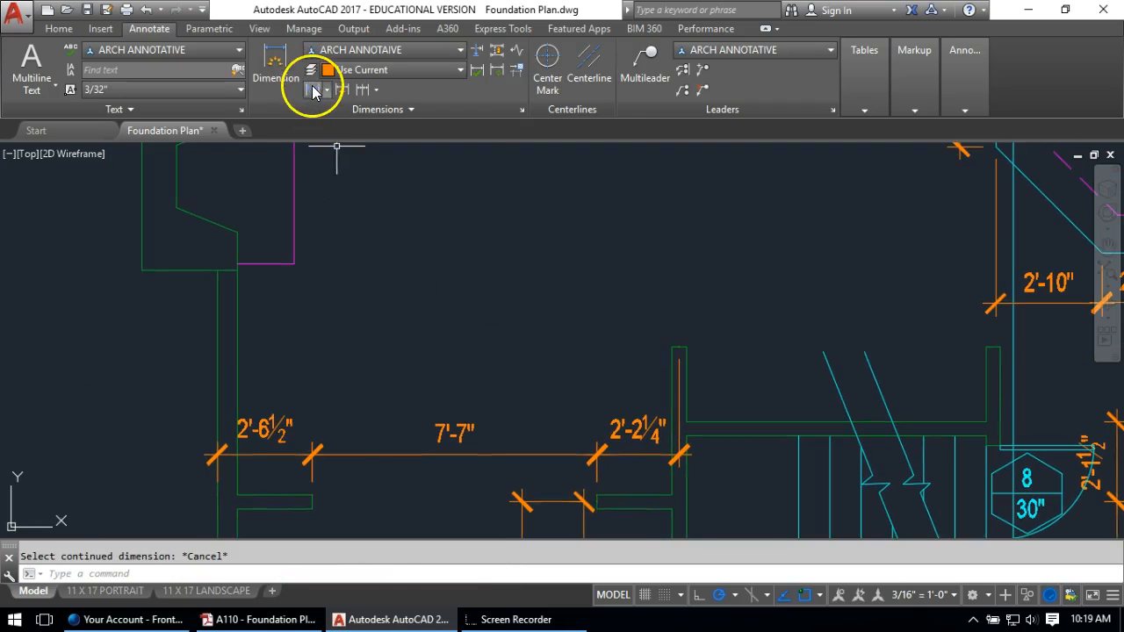
Dimension the 12'-3¾" wall length across the top of the plan
{"action": "left_click", "coordinate": [314, 91]}
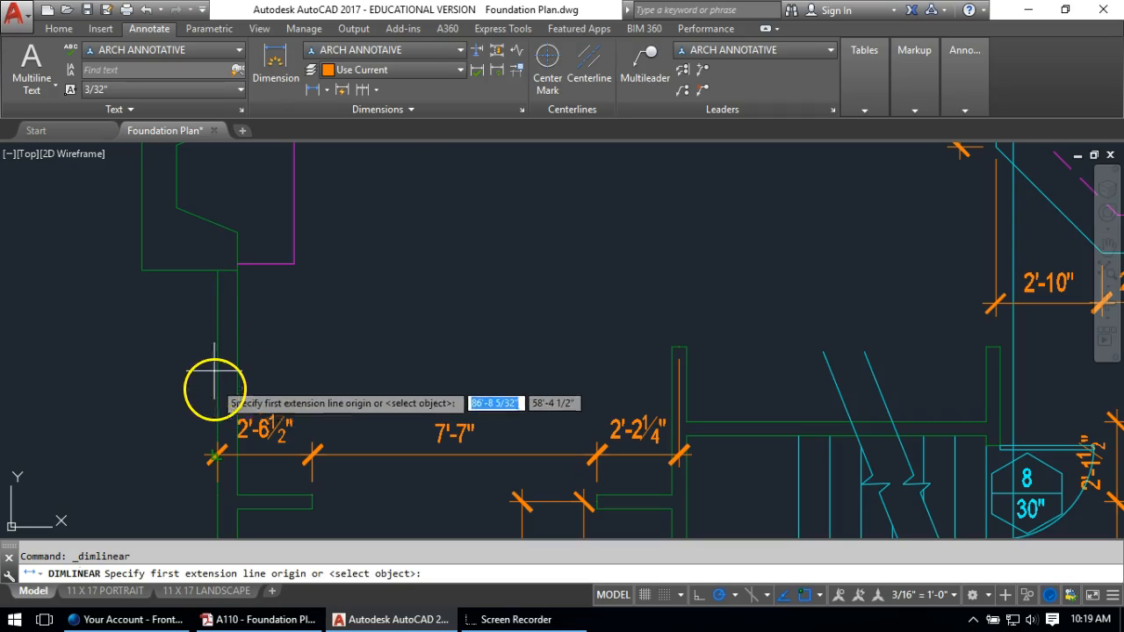
{"action": "left_click", "coordinate": [218, 271]}
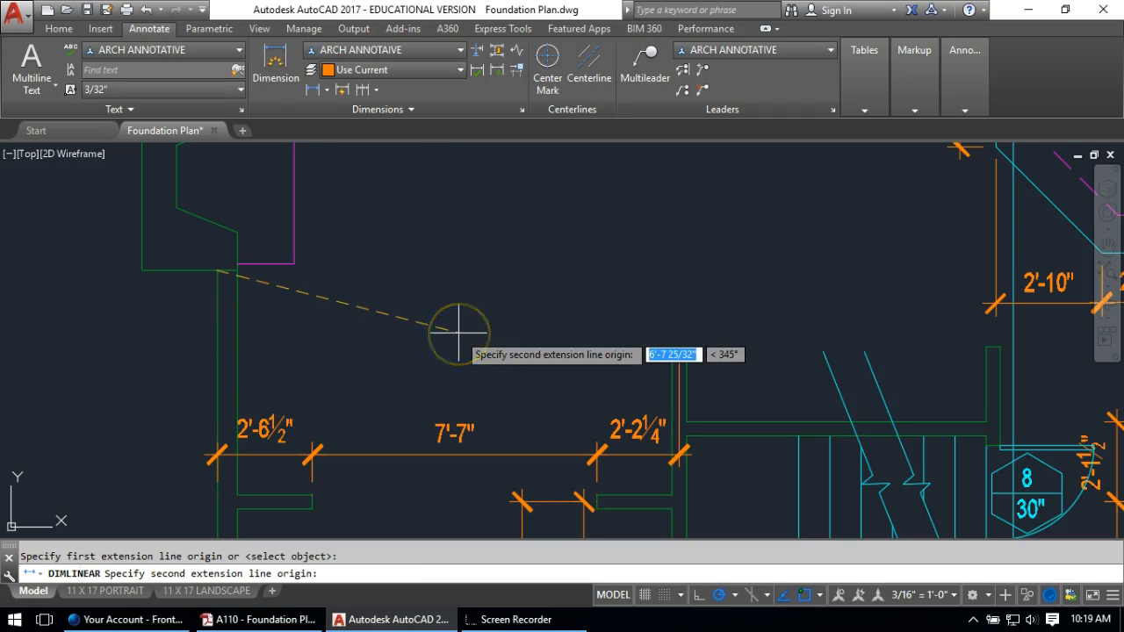
{"action": "left_click", "coordinate": [680, 348]}
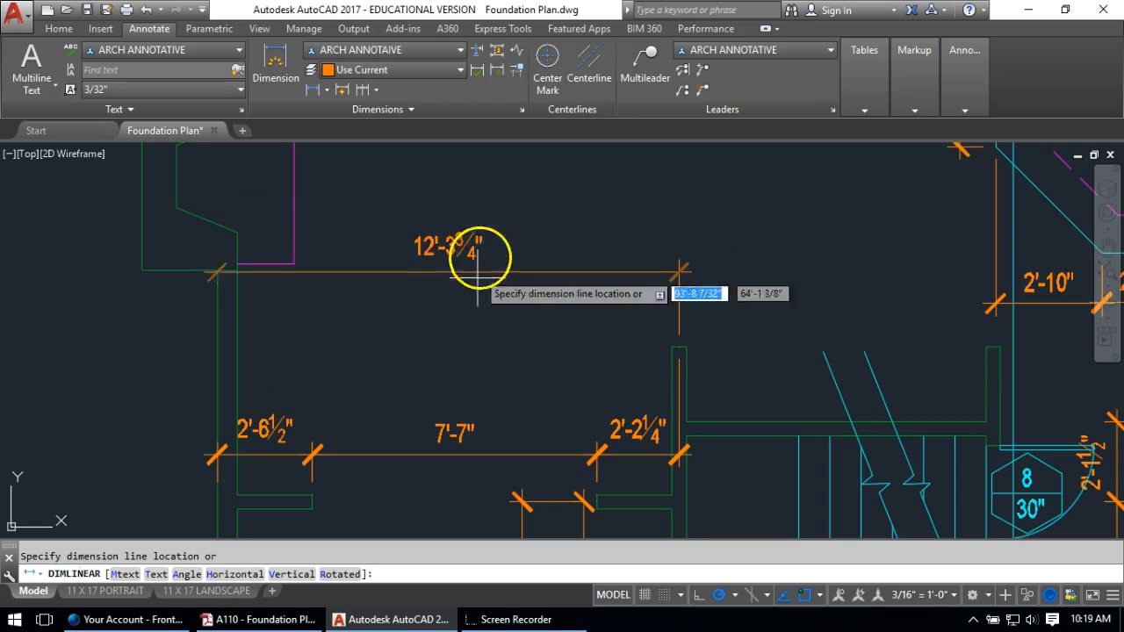
{"action": "left_click", "coordinate": [470, 314]}
{"action": "mouse_move", "coordinate": [629, 325]}
{"action": "middle_mouse_down"}
{"action": "mouse_move", "coordinate": [254, 307]}
{"action": "mouse_move", "coordinate": [250, 282]}
{"action": "middle_mouse_up"}
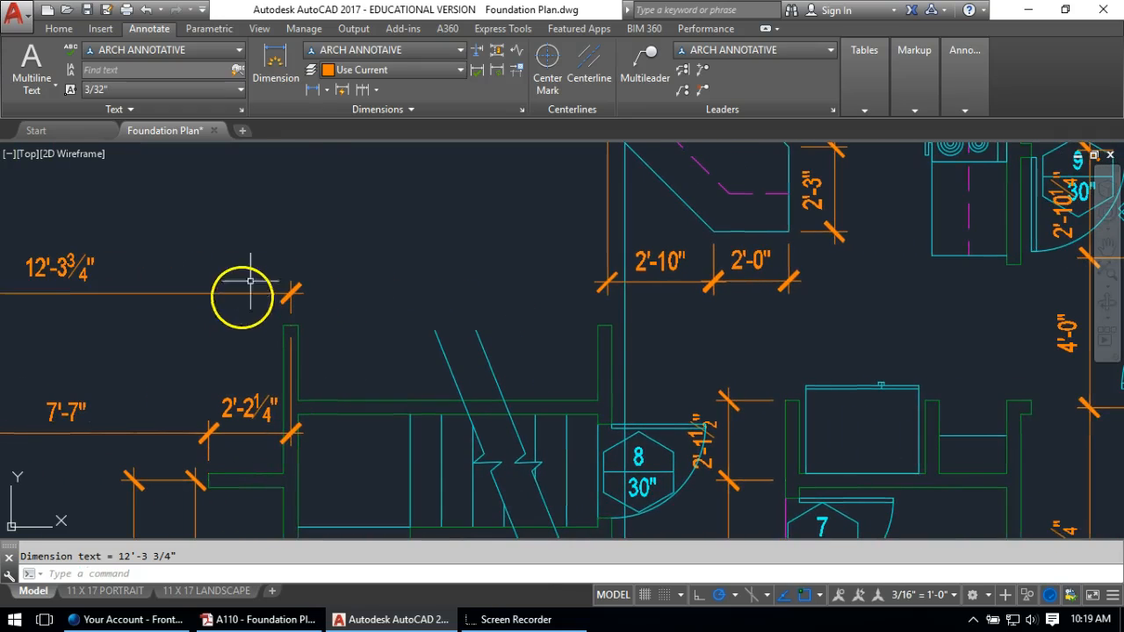
Continue the upper string from 12'-3¾" through 10'-10¾" to the 6'-5" segment at the right wall
{"action": "left_click", "coordinate": [367, 90]}
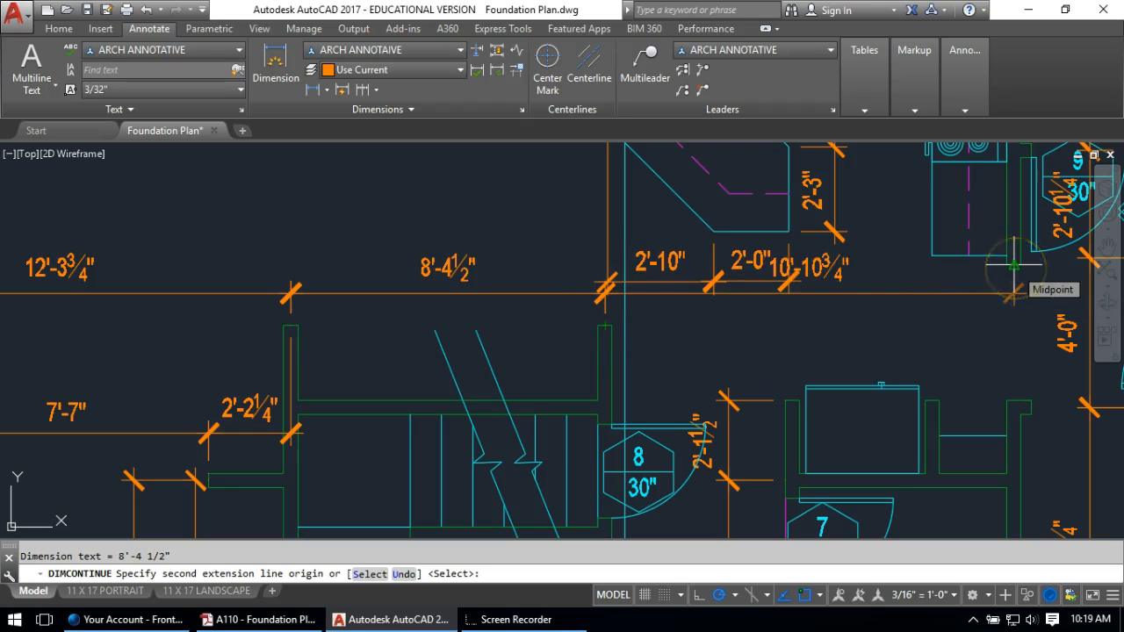
{"action": "mouse_move", "coordinate": [992, 263]}
{"action": "middle_mouse_down"}
{"action": "mouse_move", "coordinate": [440, 269]}
{"action": "mouse_move", "coordinate": [334, 287]}
{"action": "middle_mouse_up"}
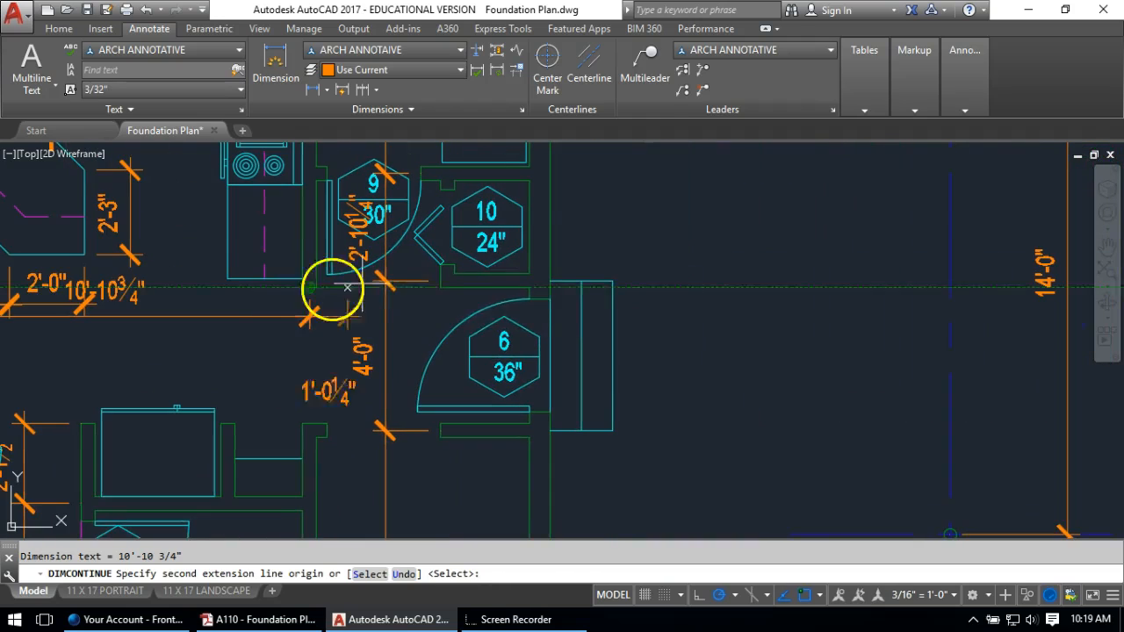
{"action": "left_click", "coordinate": [547, 298]}
{"action": "key", "text": "Return"}
{"action": "key", "text": "Escape"}
{"action": "middle_click_drag", "start_coordinate": [105, 272], "coordinate": [327, 294]}
Move the 10'-10¾" dimension text above its line, clear of the 2'-0" dimension
{"action": "scroll", "coordinate": [323, 303], "scroll_direction": "up", "scroll_amount": 3}
{"action": "left_click", "coordinate": [287, 309]}
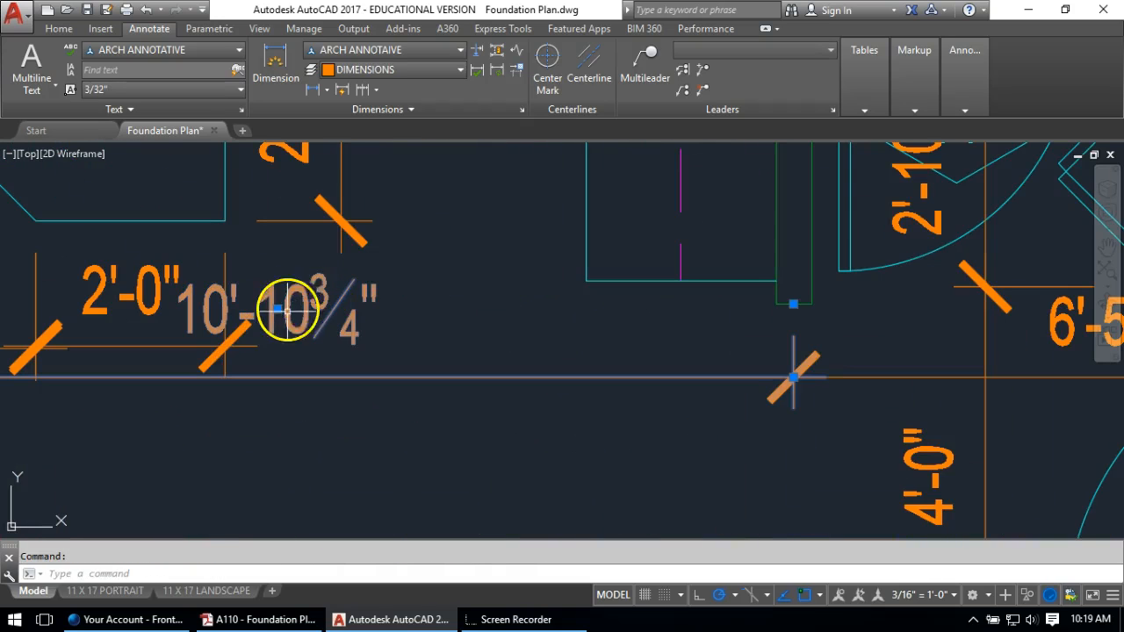
{"action": "left_click", "coordinate": [277, 309]}
{"action": "left_click", "coordinate": [437, 327]}
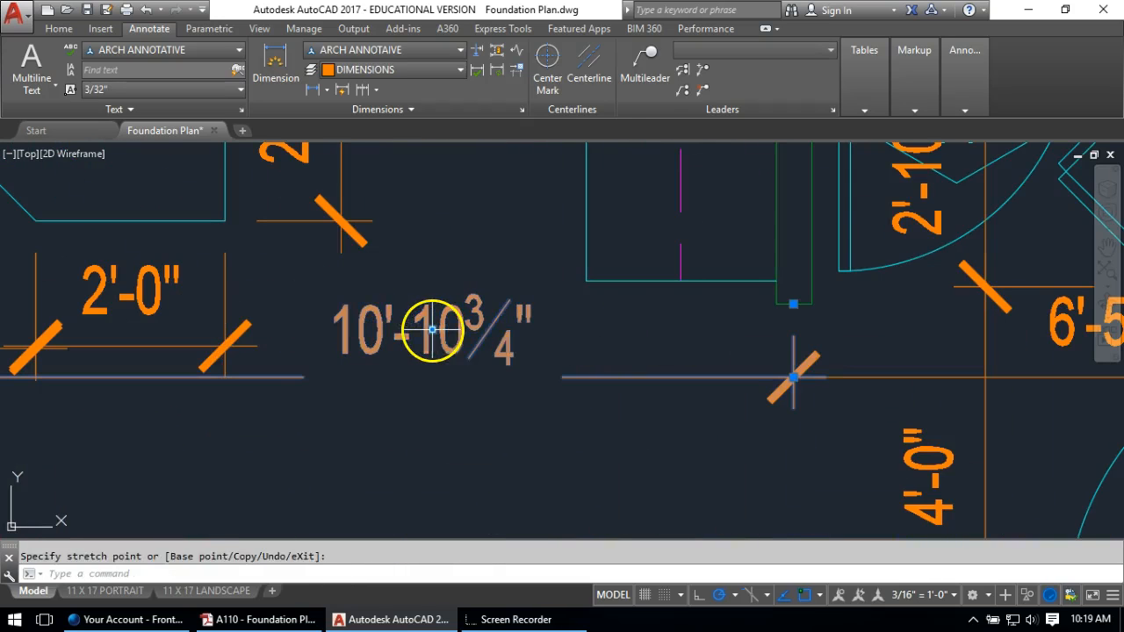
{"action": "key", "text": "Escape"}
{"action": "left_click", "coordinate": [402, 337]}
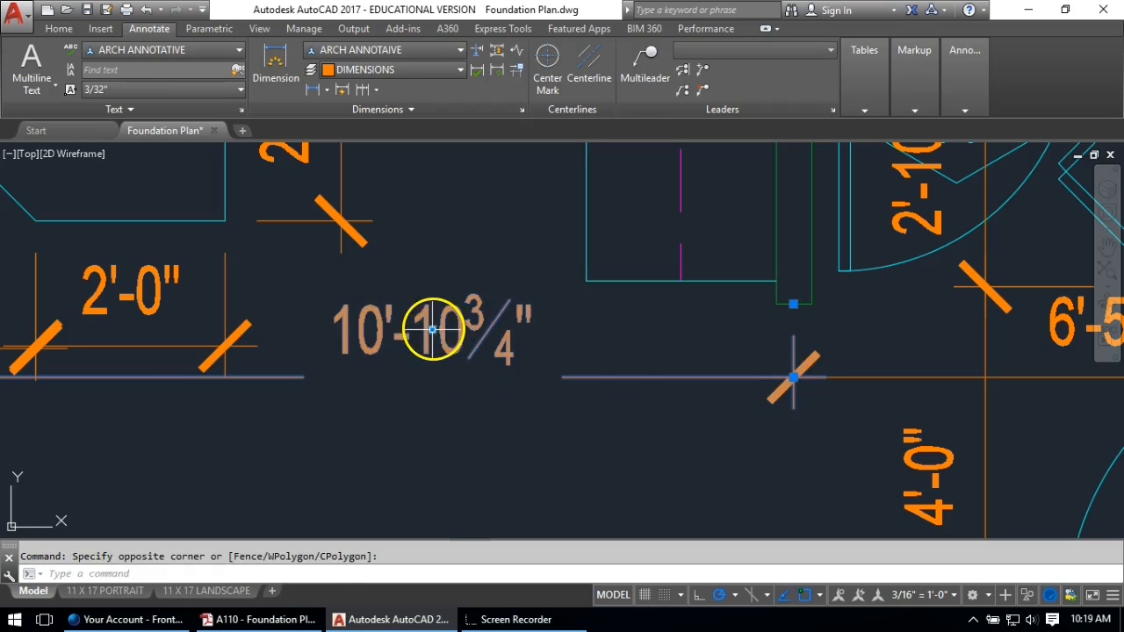
{"action": "left_click", "coordinate": [432, 330]}
{"action": "left_click", "coordinate": [428, 309]}
{"action": "key", "text": "Escape"}
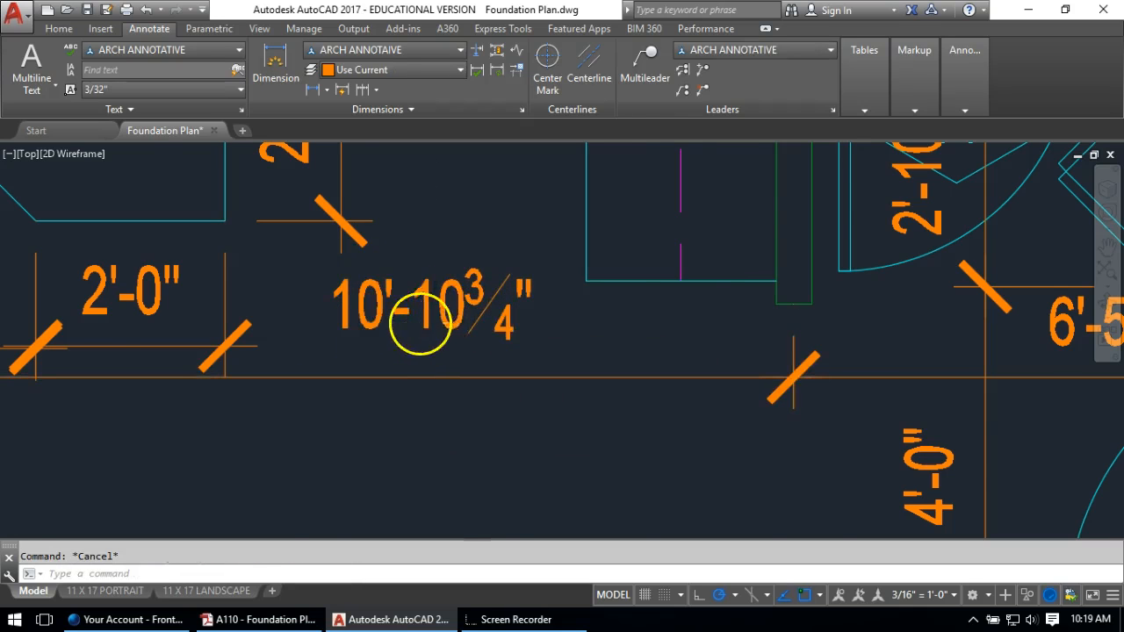
Zoom out and pan to review the kitchen area and the whole floor plan
{"action": "scroll", "coordinate": [419, 329], "scroll_direction": "down", "scroll_amount": 4}
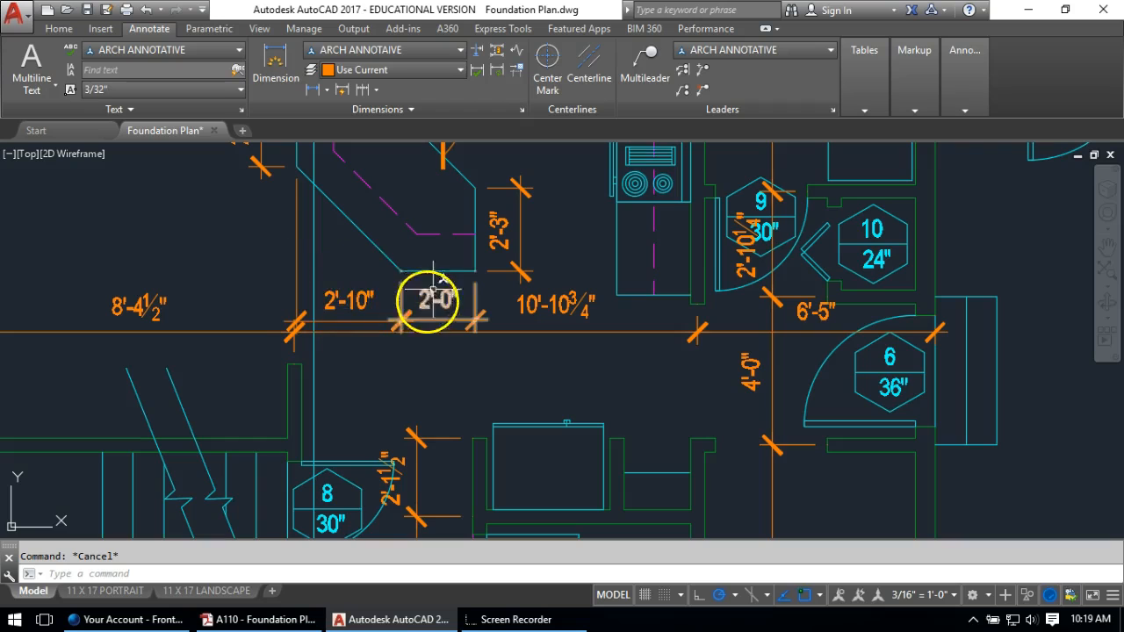
{"action": "scroll", "coordinate": [433, 283], "scroll_direction": "down", "scroll_amount": 2}
{"action": "mouse_move", "coordinate": [447, 314]}
{"action": "middle_mouse_down"}
{"action": "mouse_move", "coordinate": [489, 346]}
{"action": "mouse_move", "coordinate": [547, 339]}
{"action": "middle_mouse_up"}
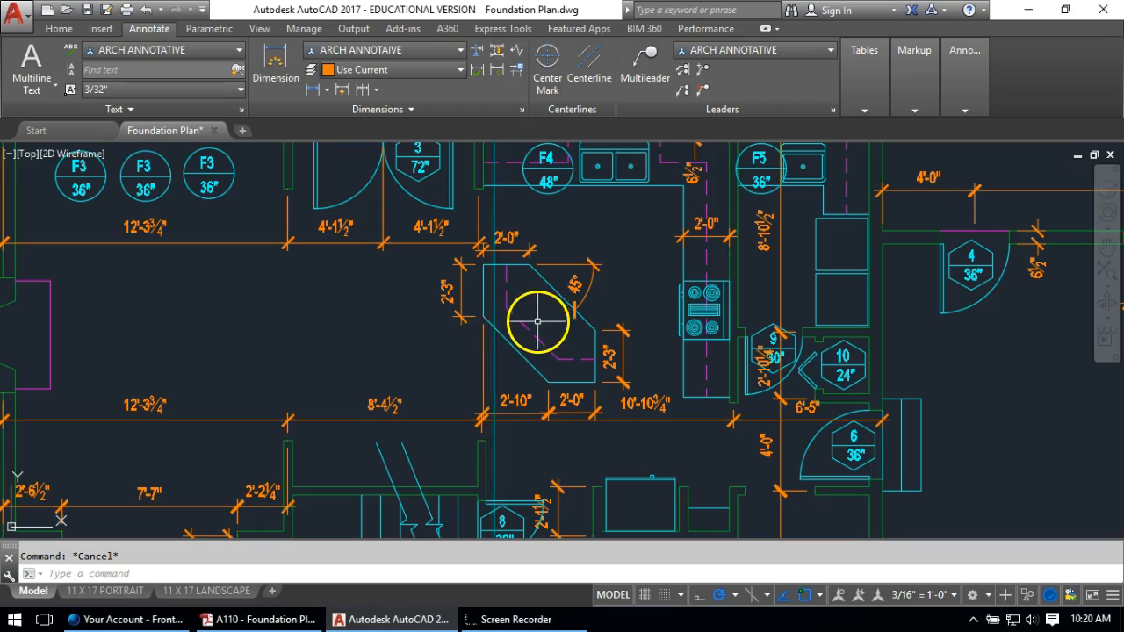
{"action": "scroll", "coordinate": [537, 321], "scroll_direction": "down", "scroll_amount": 3}
{"action": "mouse_move", "coordinate": [381, 253]}
{"action": "middle_mouse_down"}
{"action": "mouse_move", "coordinate": [459, 251]}
{"action": "mouse_move", "coordinate": [488, 268]}
{"action": "middle_mouse_up"}
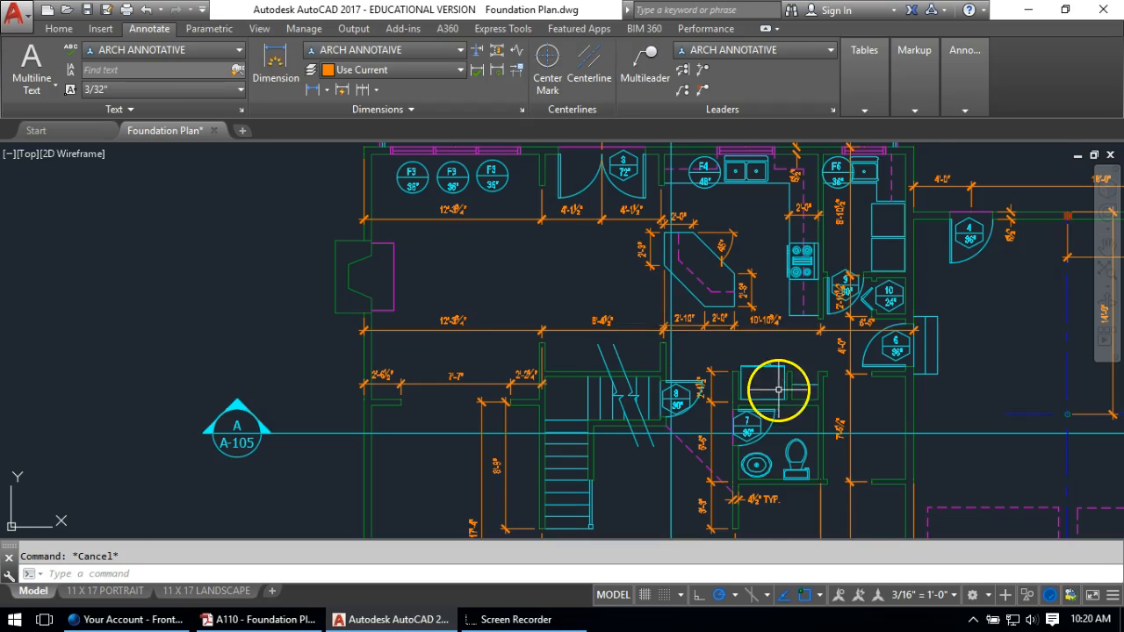
{"action": "scroll", "coordinate": [765, 352], "scroll_direction": "up", "scroll_amount": 4}
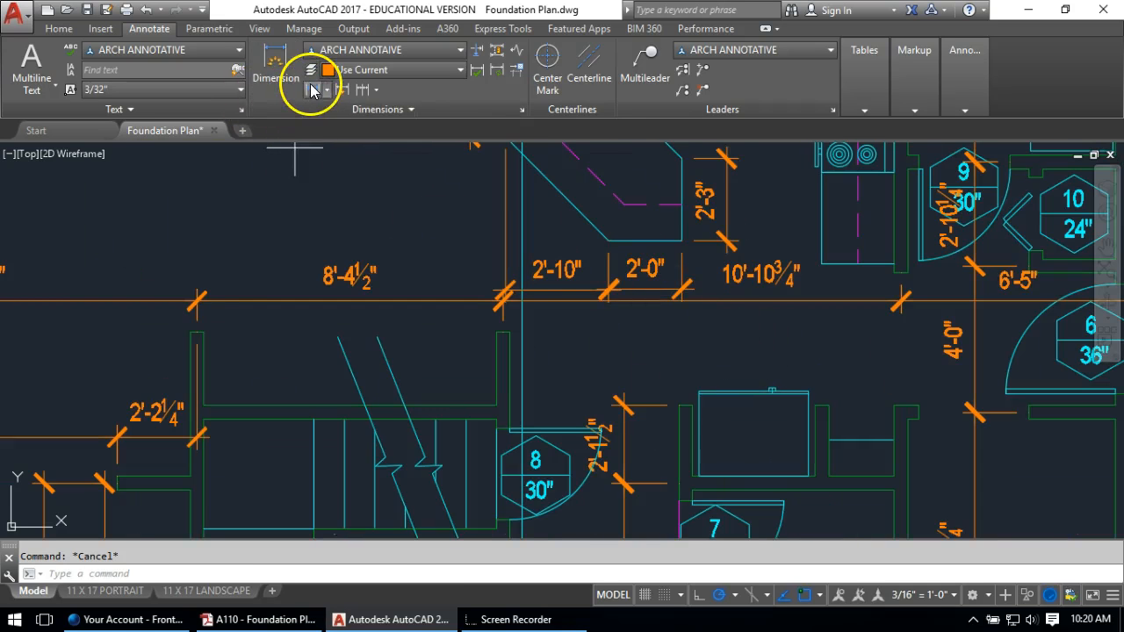
Dimension 5'-0" along the bathroom wall, continuing with 3'-8¾" and a segment to the wall corner
{"action": "left_click", "coordinate": [313, 90]}
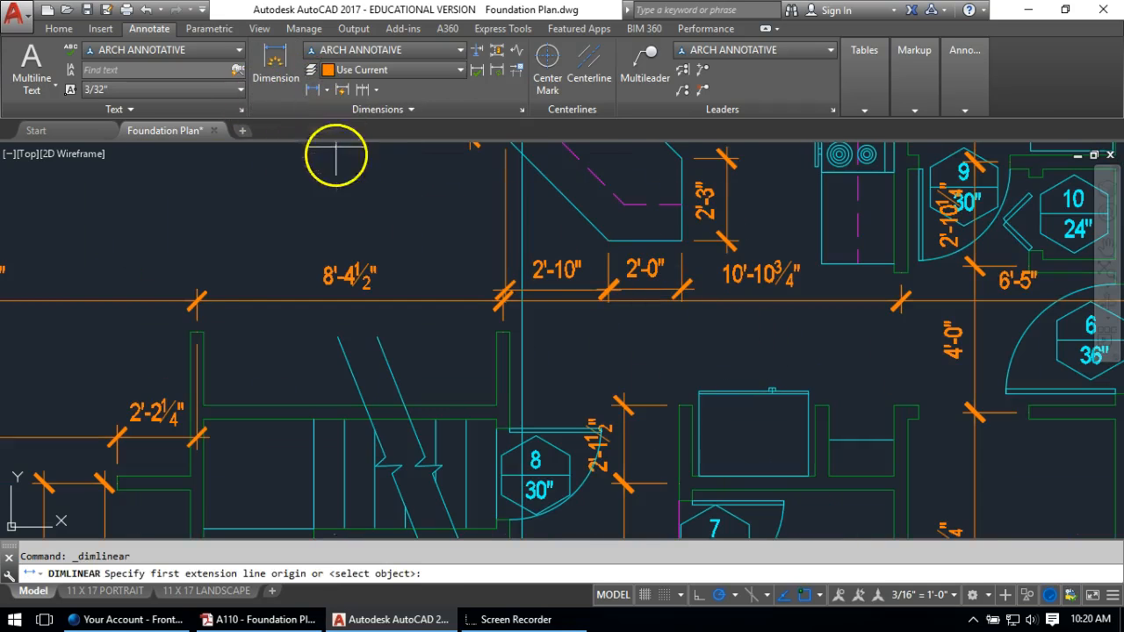
{"action": "left_click", "coordinate": [501, 333]}
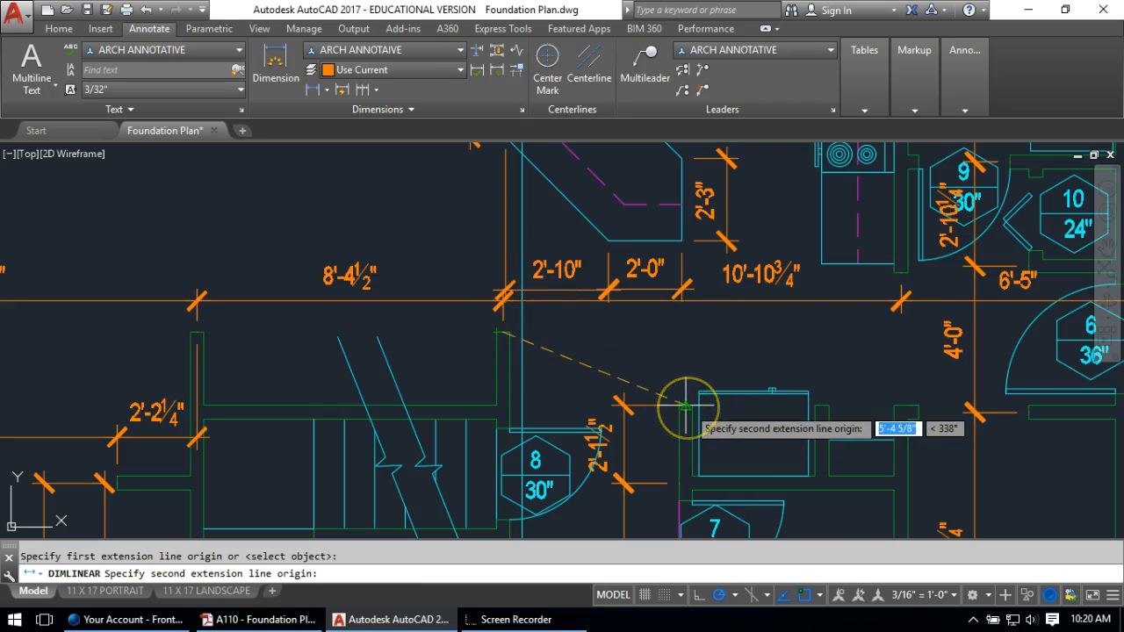
{"action": "left_click", "coordinate": [684, 400]}
{"action": "left_click", "coordinate": [666, 360]}
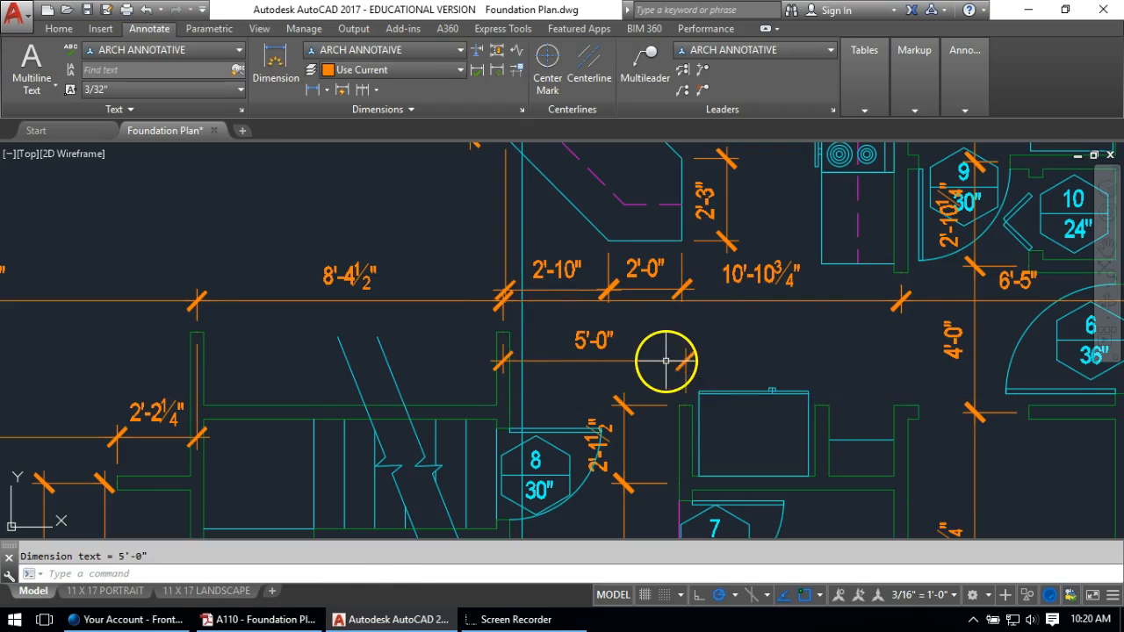
{"action": "left_click", "coordinate": [342, 89]}
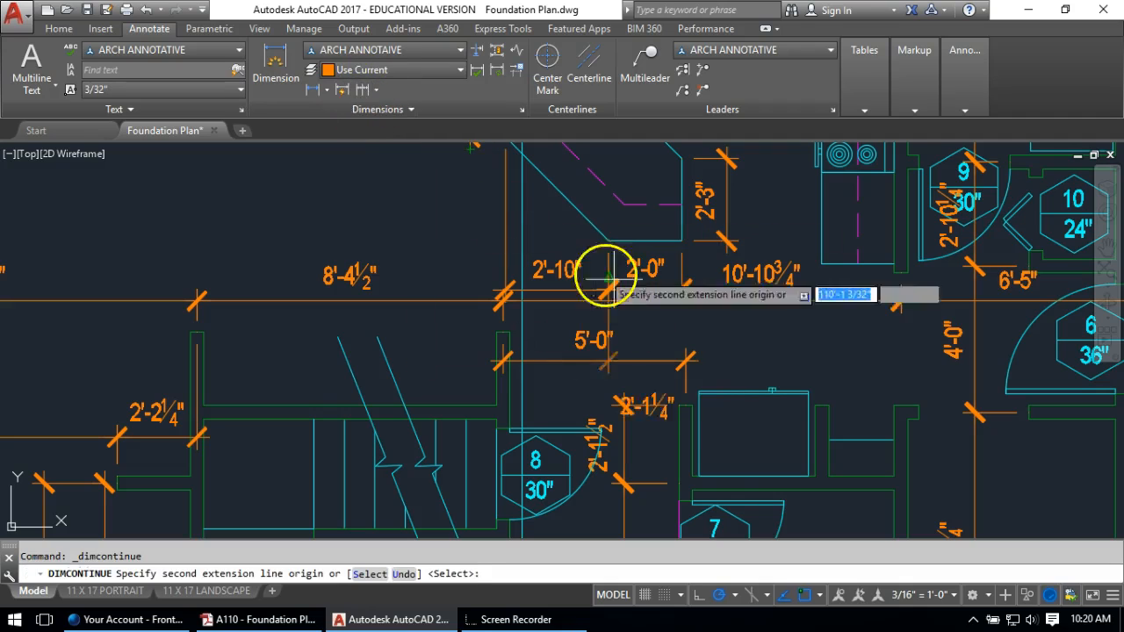
{"action": "left_click", "coordinate": [821, 406]}
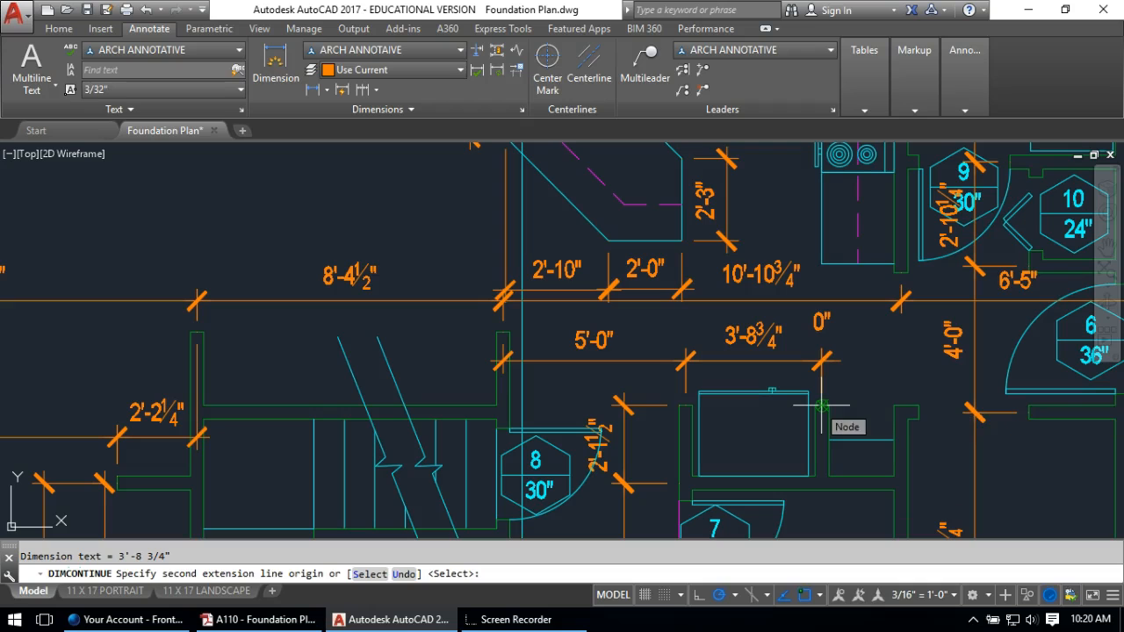
{"action": "scroll", "coordinate": [615, 378], "scroll_direction": "up", "scroll_amount": 2}
{"action": "scroll", "coordinate": [599, 379], "scroll_direction": "up", "scroll_amount": 2}
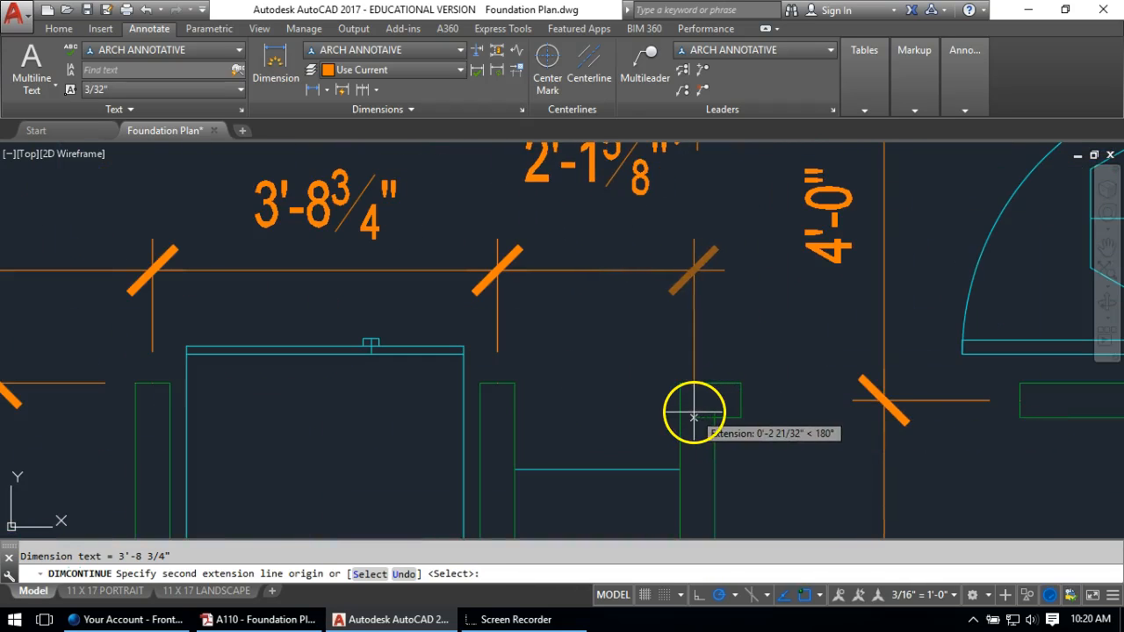
{"action": "left_click", "coordinate": [708, 404]}
{"action": "key", "text": "Return"}
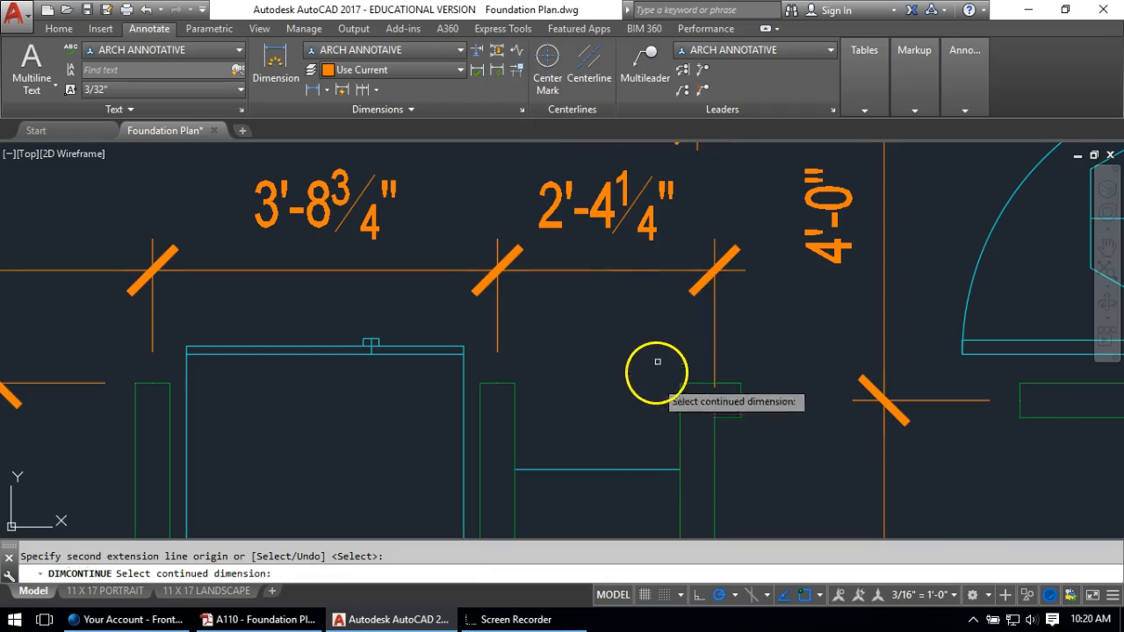
{"action": "key", "text": "Escape"}
Stretch the last dimension's end so it reads 2'-2" instead of 2'-4¼"
{"action": "left_click", "coordinate": [727, 327]}
{"action": "left_click", "coordinate": [704, 424]}
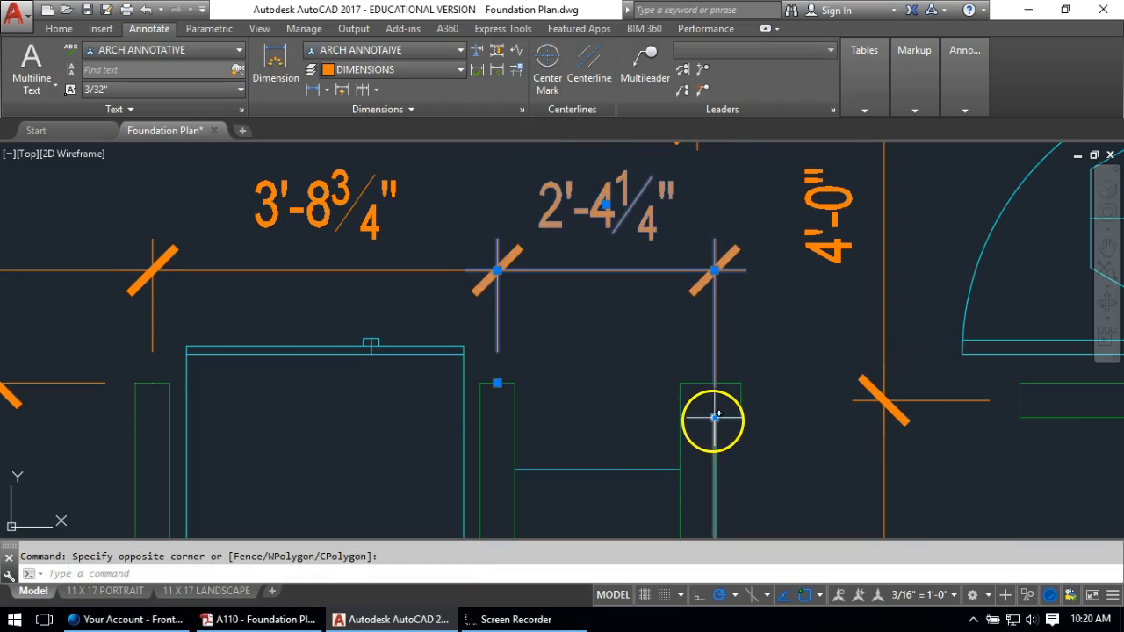
{"action": "left_click", "coordinate": [715, 417]}
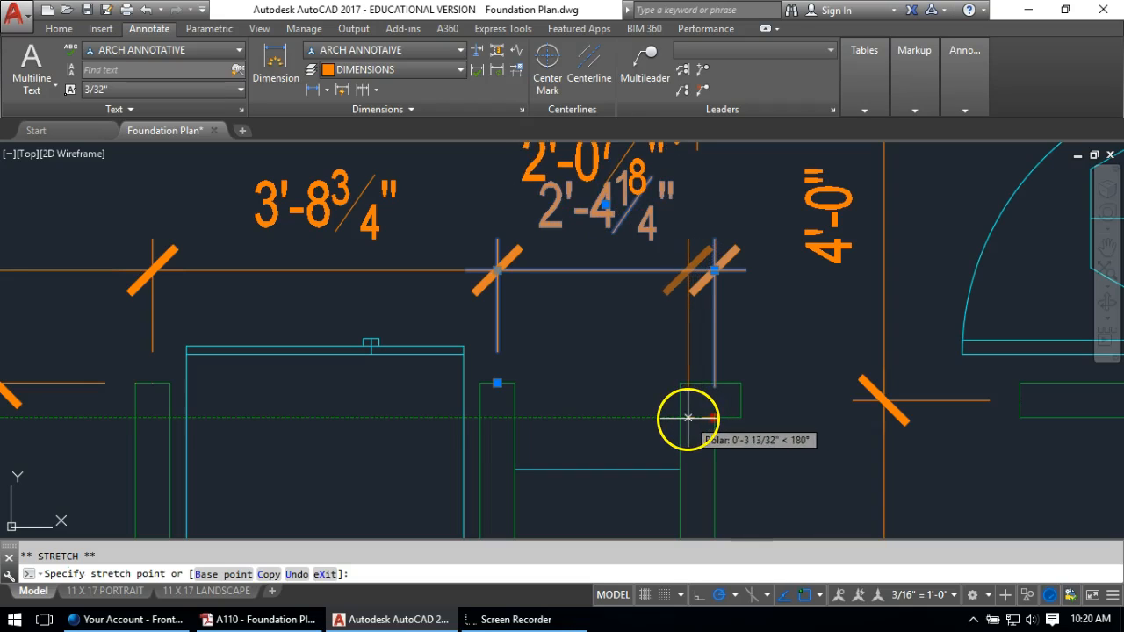
{"action": "type", "text": "'2"}
{"action": "key", "text": "Return"}
{"action": "key", "text": "Escape"}
{"action": "left_click", "coordinate": [760, 382]}
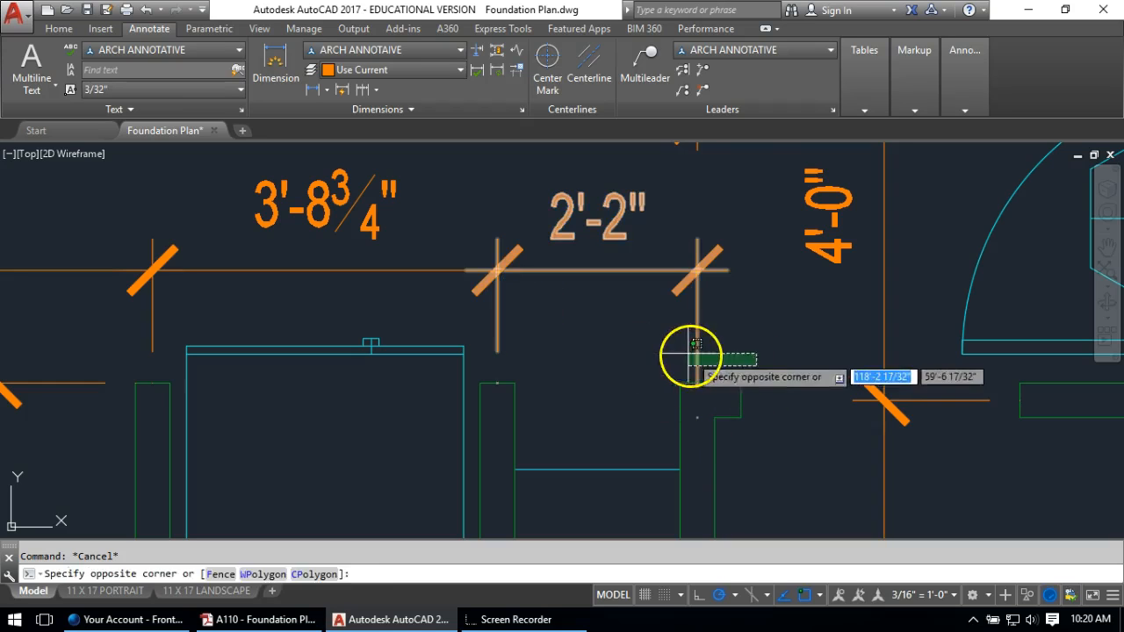
{"action": "left_click", "coordinate": [690, 351]}
{"action": "left_click", "coordinate": [698, 417]}
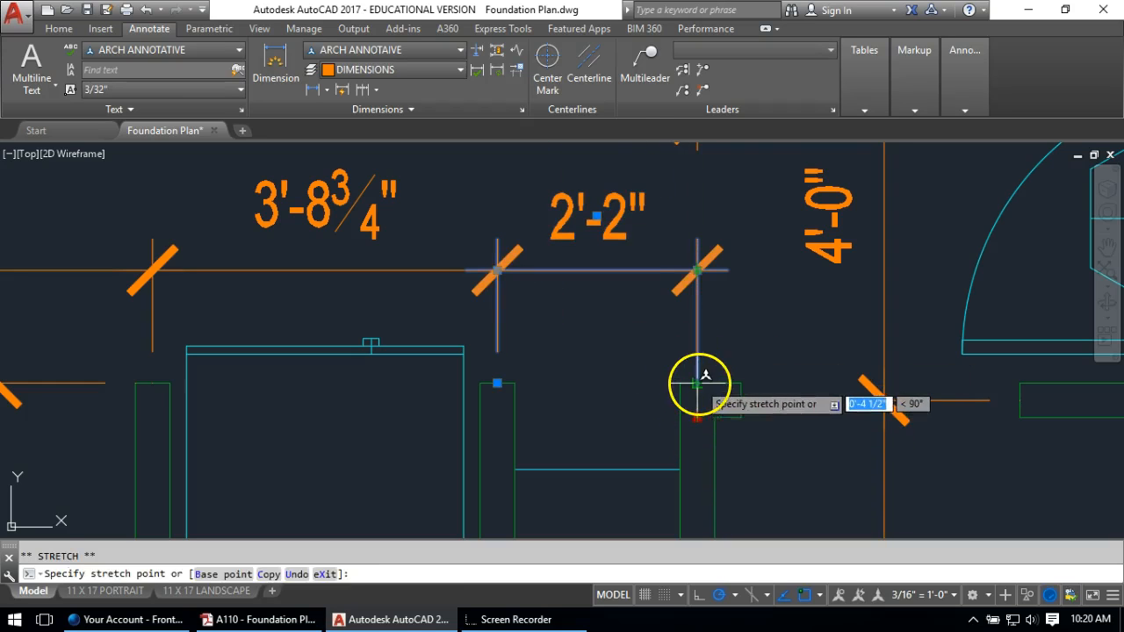
{"action": "key", "text": "Escape"}
{"action": "key", "text": "Escape"}
{"action": "scroll", "coordinate": [564, 362], "scroll_direction": "down", "scroll_amount": 2}
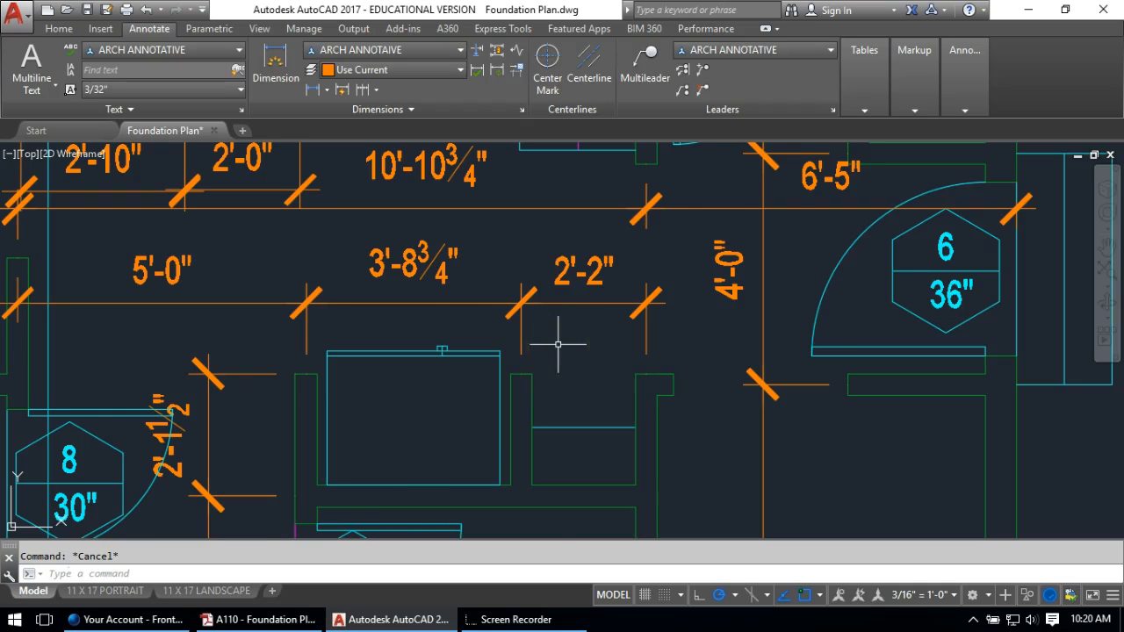
{"action": "scroll", "coordinate": [558, 344], "scroll_direction": "down", "scroll_amount": 2}
Dimension the left wall by the stair as 6½" thick and set the figure beside the dimension
{"action": "scroll", "coordinate": [492, 316], "scroll_direction": "down", "scroll_amount": 3}
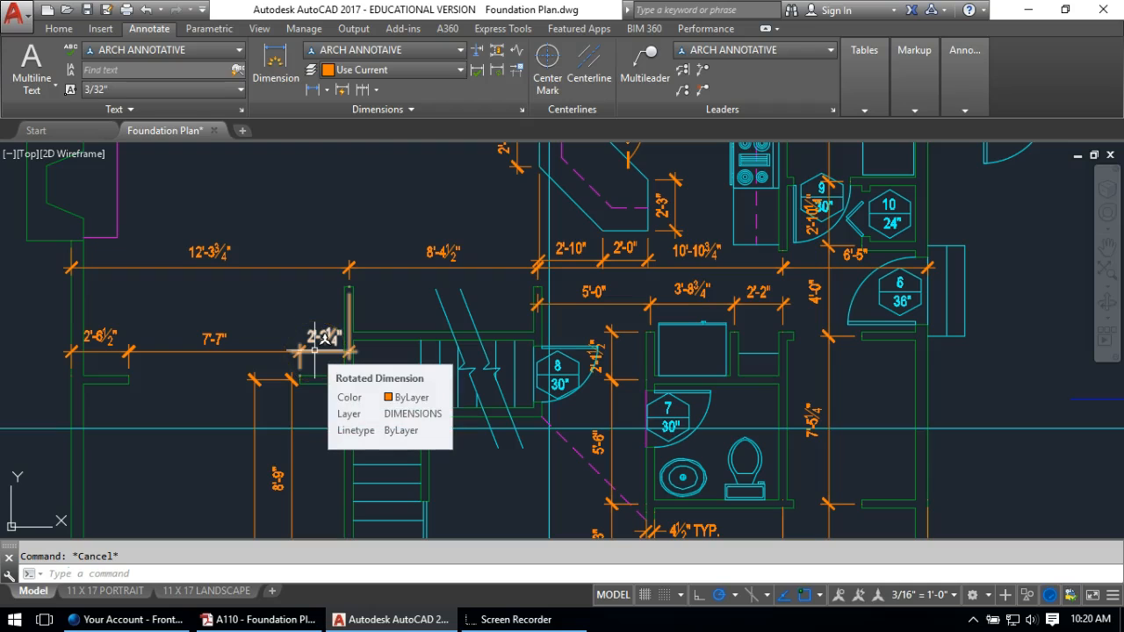
{"action": "middle_click_drag", "start_coordinate": [324, 338], "coordinate": [594, 193]}
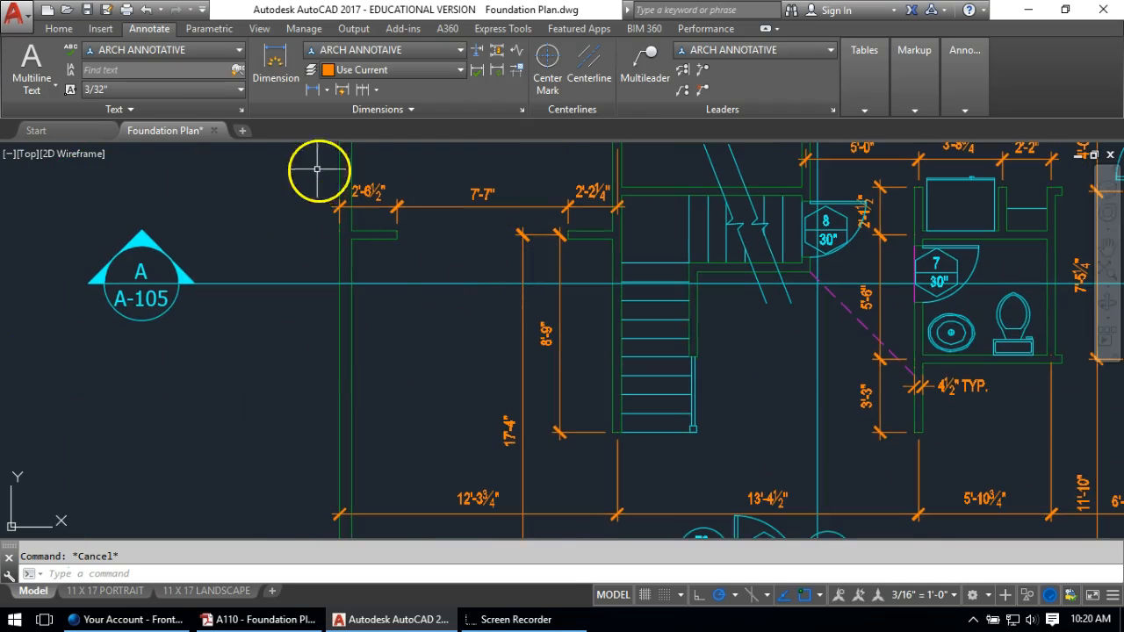
{"action": "left_click", "coordinate": [312, 91]}
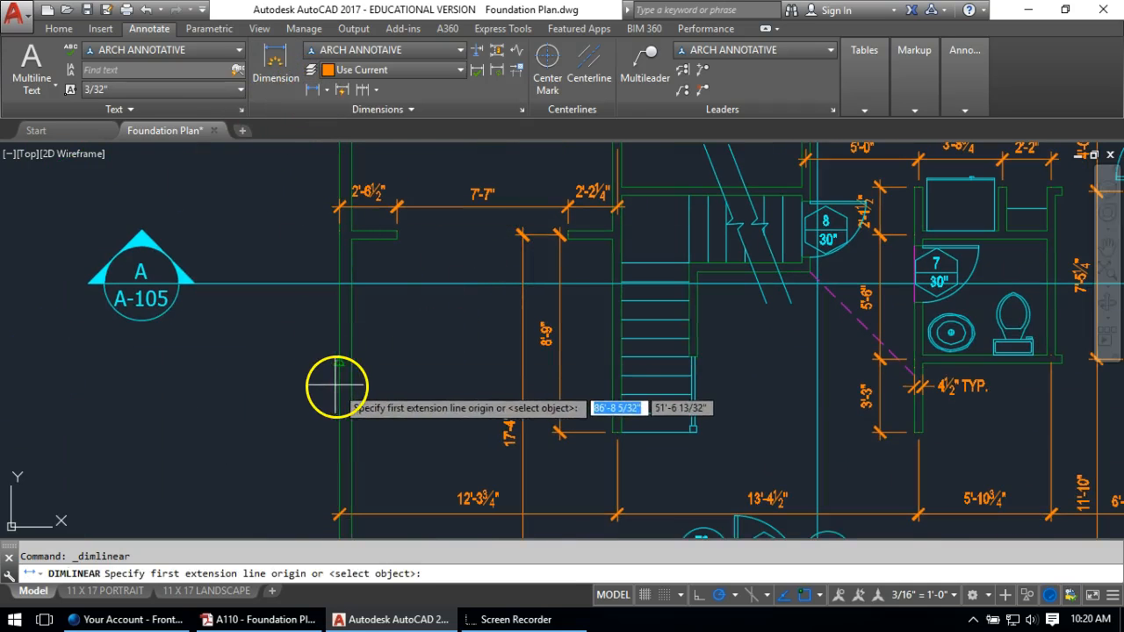
{"action": "left_click", "coordinate": [344, 376]}
{"action": "left_click", "coordinate": [352, 361]}
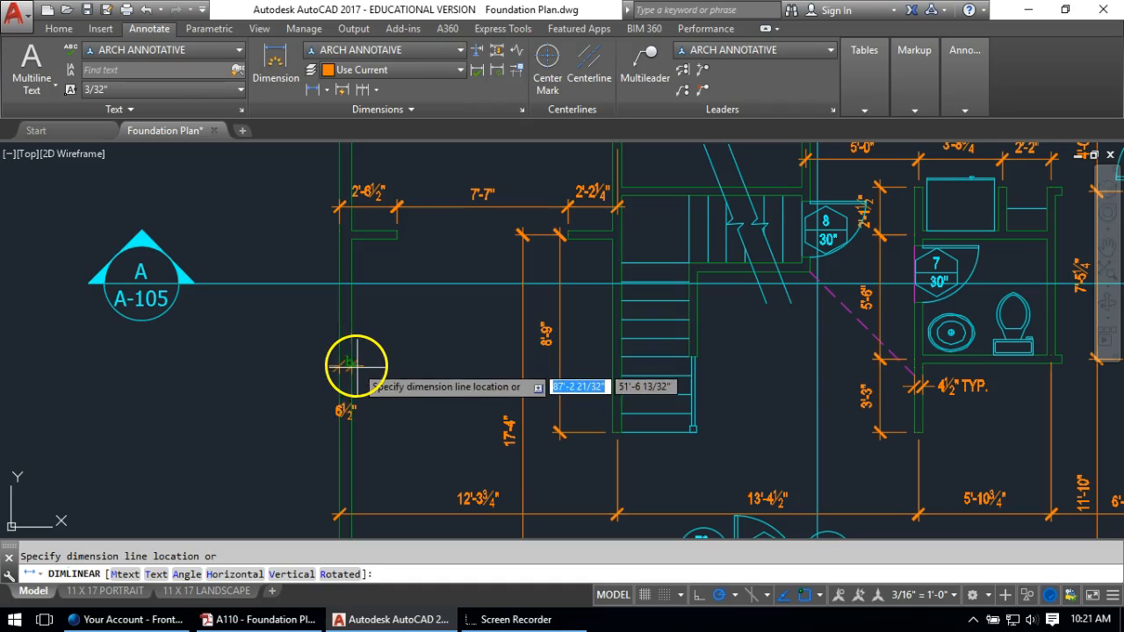
{"action": "left_click", "coordinate": [361, 372]}
{"action": "left_click", "coordinate": [351, 408]}
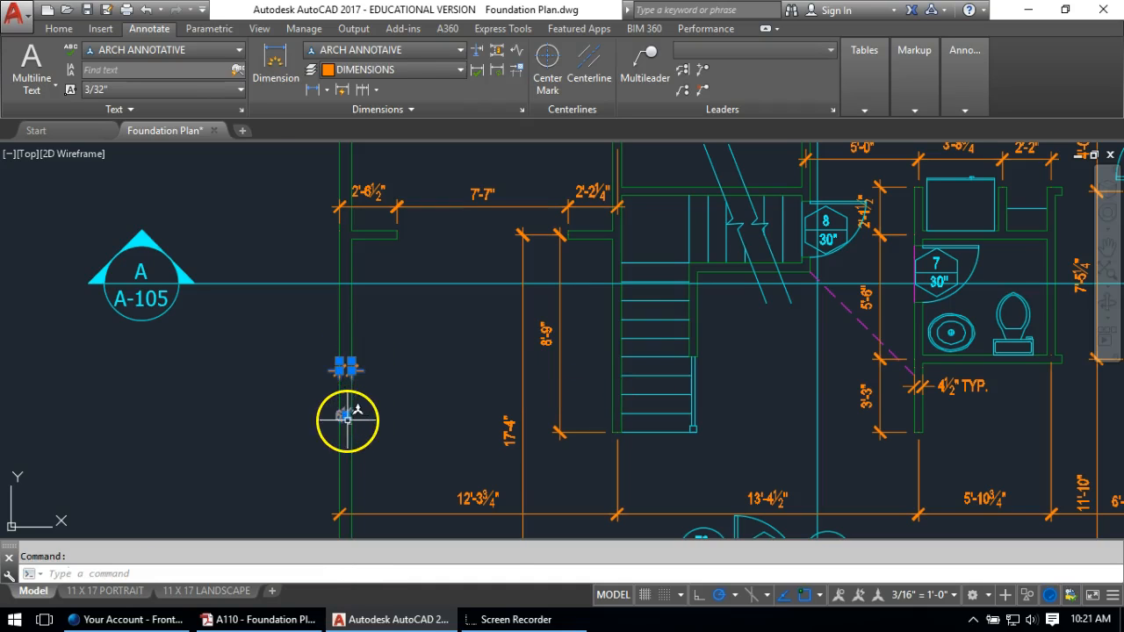
{"action": "left_click", "coordinate": [345, 414]}
{"action": "left_click", "coordinate": [379, 370]}
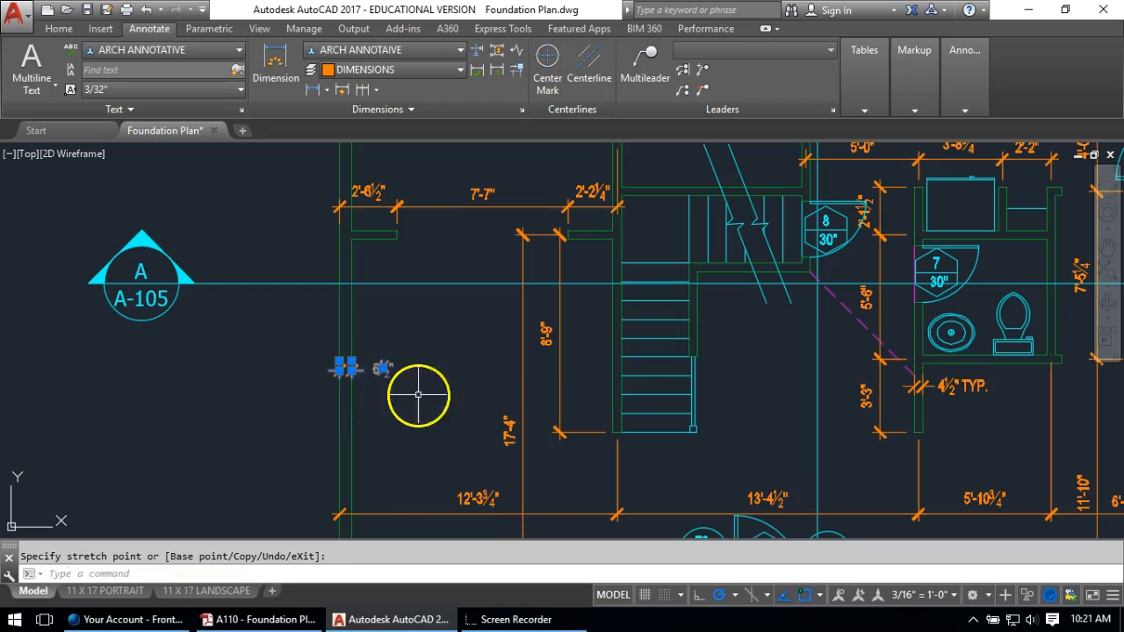
{"action": "key", "text": "Escape"}
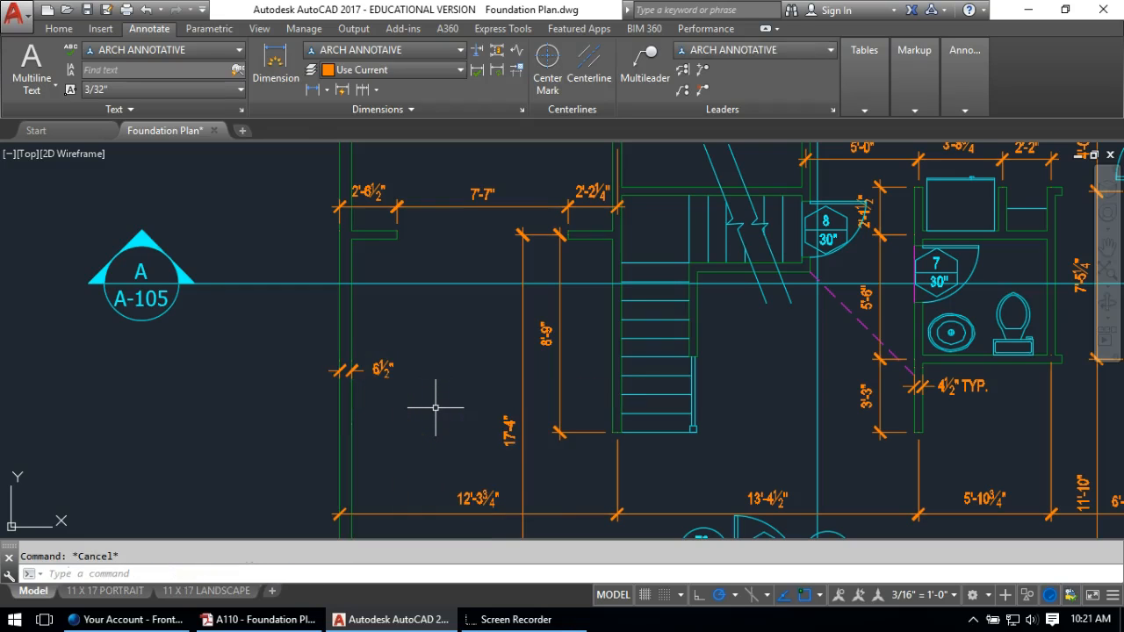
Dimension the stair opening below the stair and edit its text to read 3'-0" CL
{"action": "scroll", "coordinate": [660, 444], "scroll_direction": "up", "scroll_amount": 2}
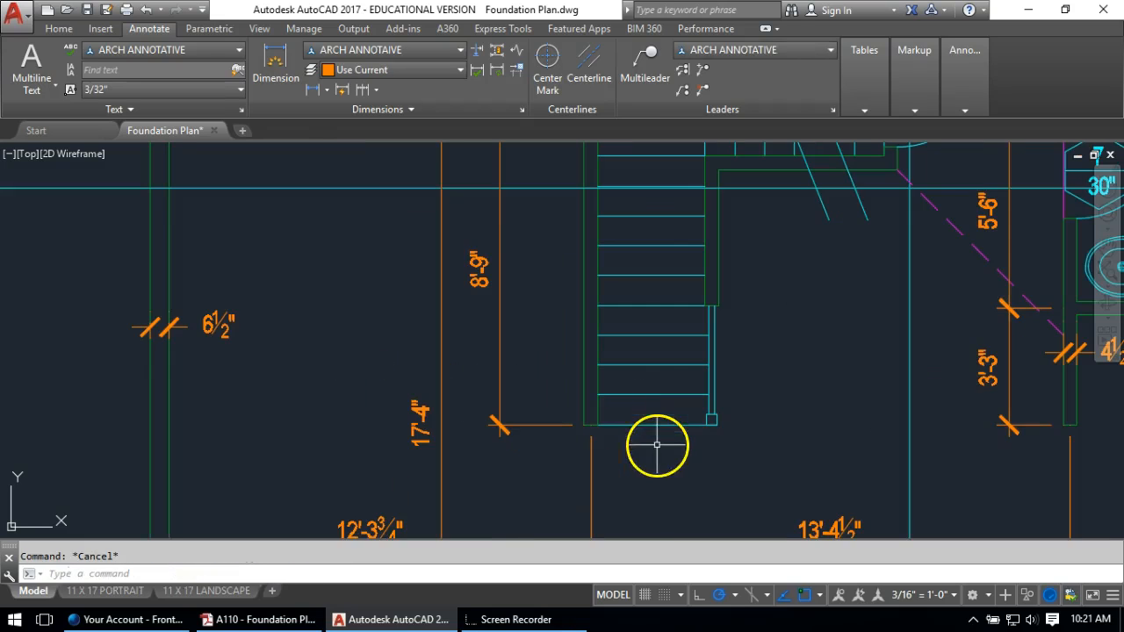
{"action": "left_click", "coordinate": [314, 93]}
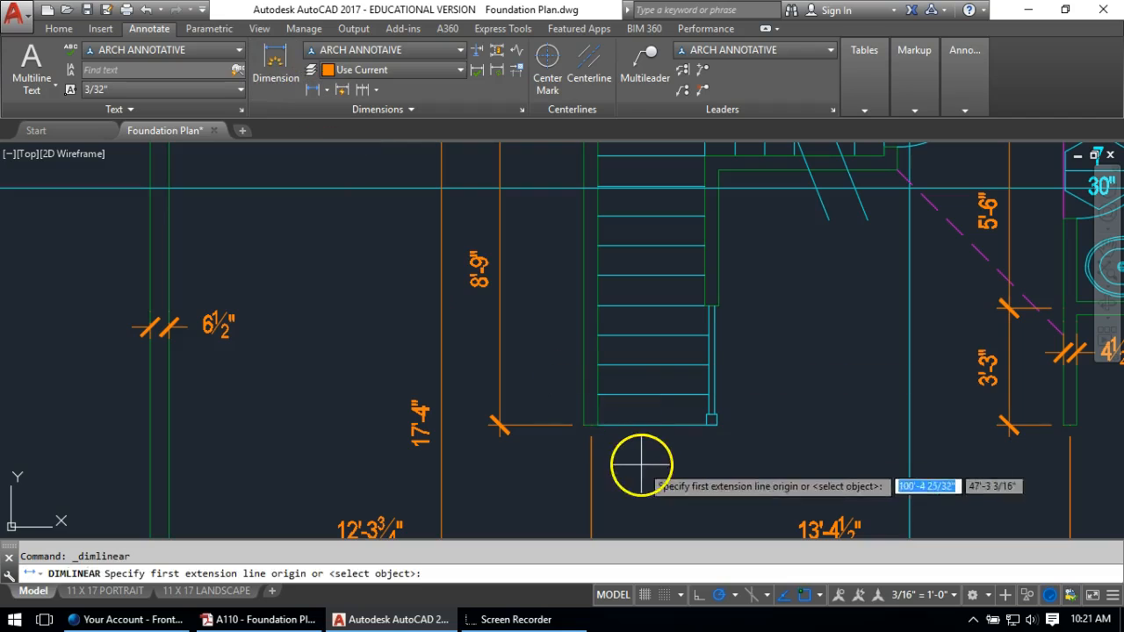
{"action": "left_click", "coordinate": [604, 424]}
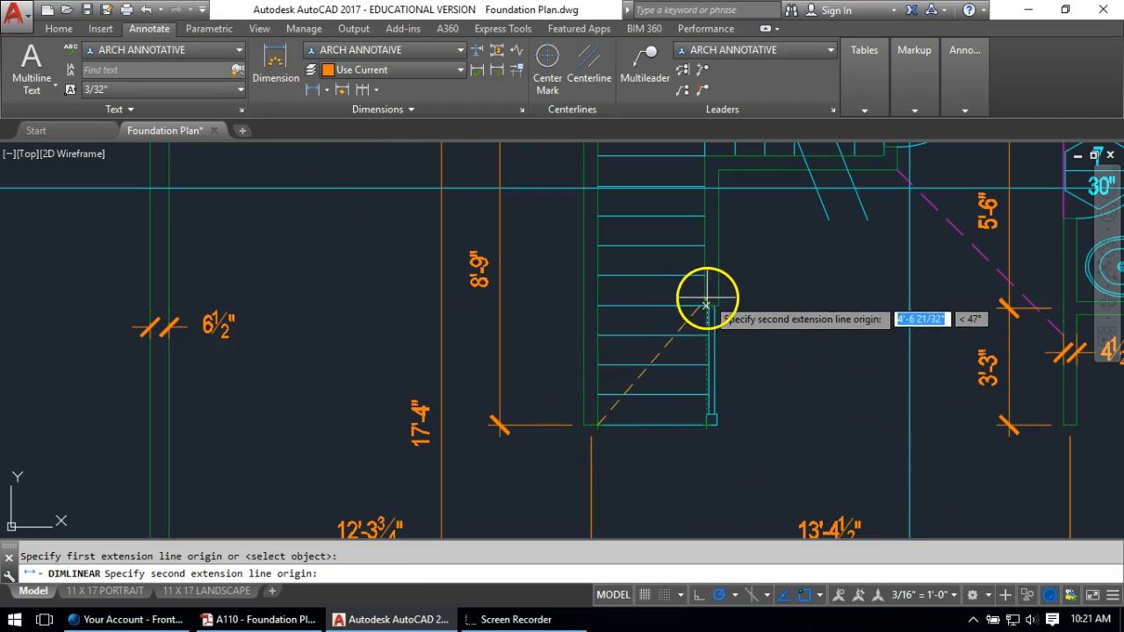
{"action": "left_click", "coordinate": [704, 428]}
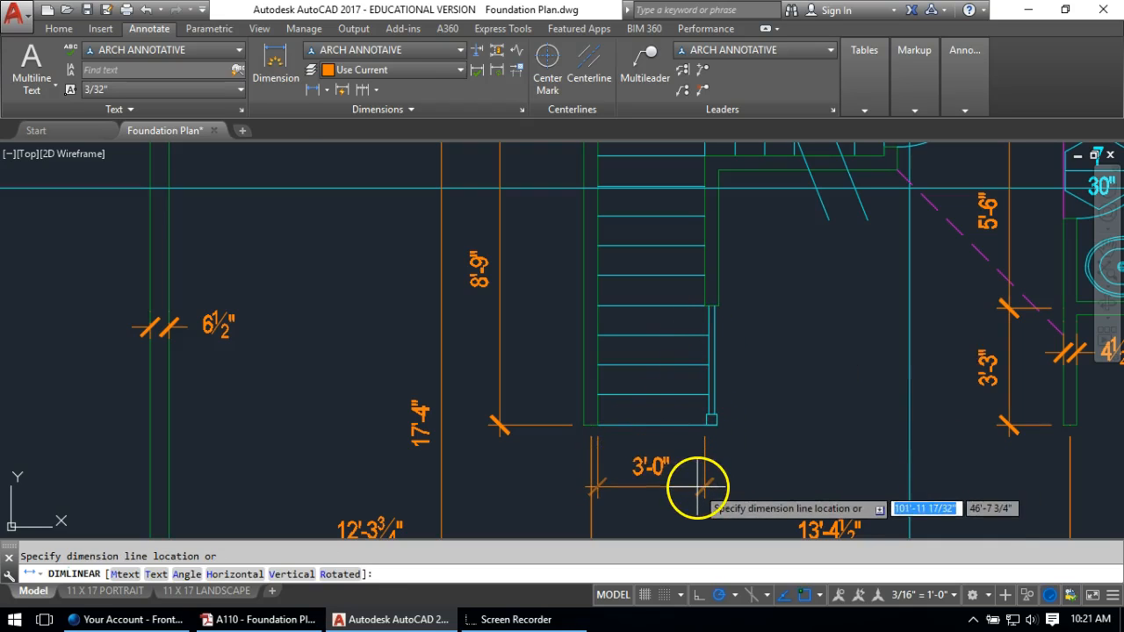
{"action": "left_click", "coordinate": [701, 481]}
{"action": "key", "text": "Escape"}
{"action": "double_click", "coordinate": [655, 466]}
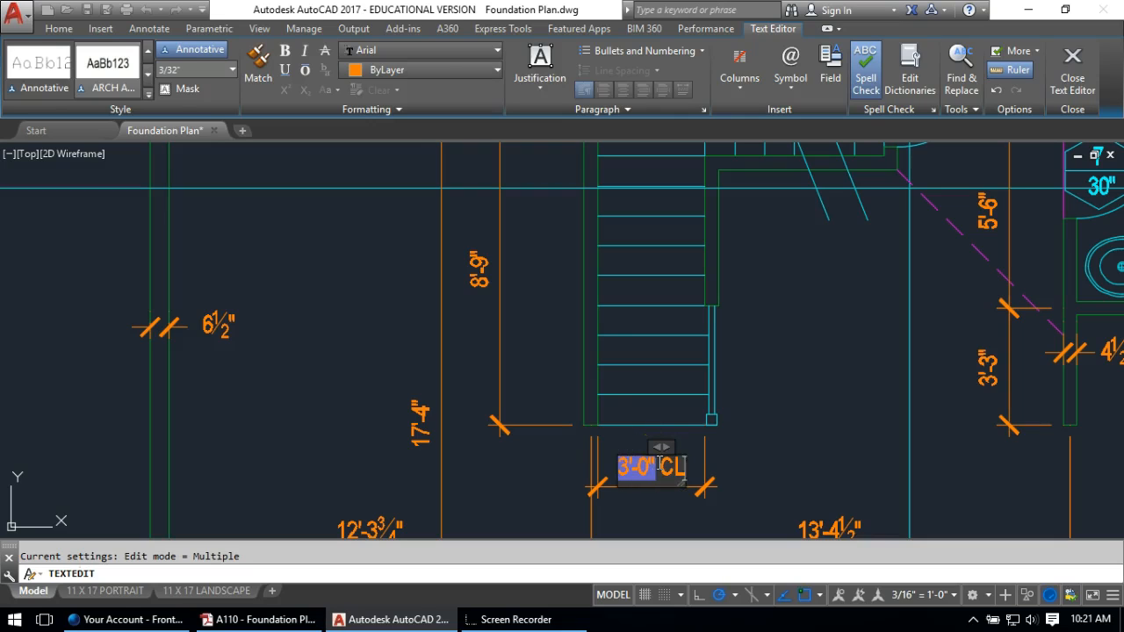
{"action": "left_click", "coordinate": [740, 384]}
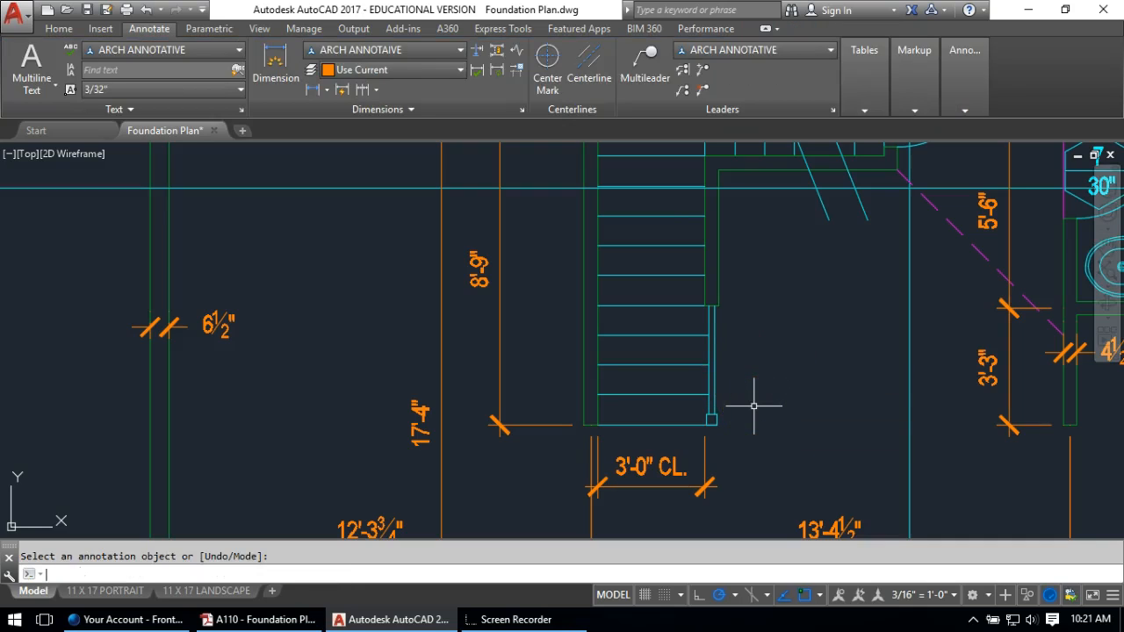
Add a 10" dimension at the short wall beside the stair, moving its figure onto the dimension line
{"action": "left_click", "coordinate": [313, 89]}
{"action": "left_click", "coordinate": [717, 253]}
{"action": "left_click", "coordinate": [715, 274]}
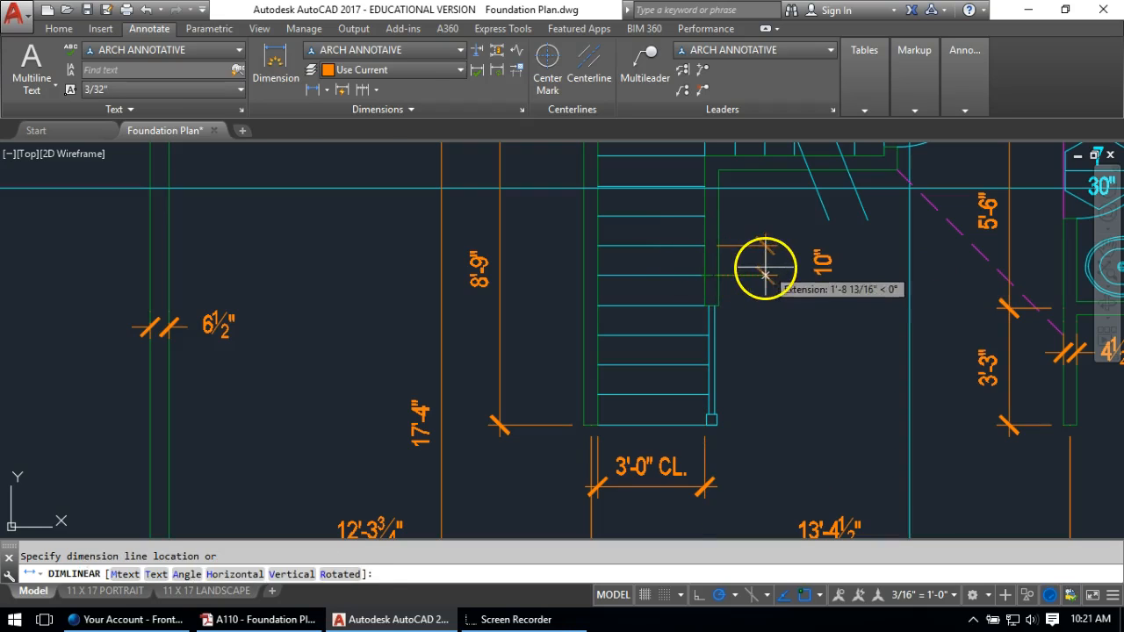
{"action": "left_click", "coordinate": [765, 263]}
{"action": "left_click", "coordinate": [825, 261]}
{"action": "left_click", "coordinate": [823, 260]}
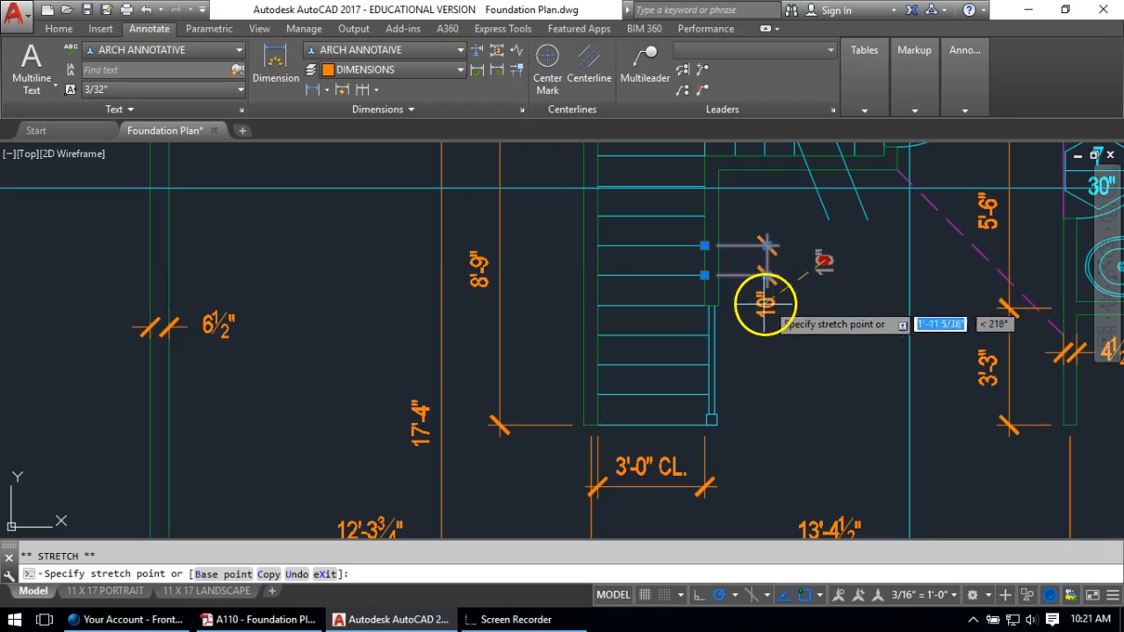
{"action": "left_click", "coordinate": [736, 260]}
{"action": "key", "text": "Escape"}
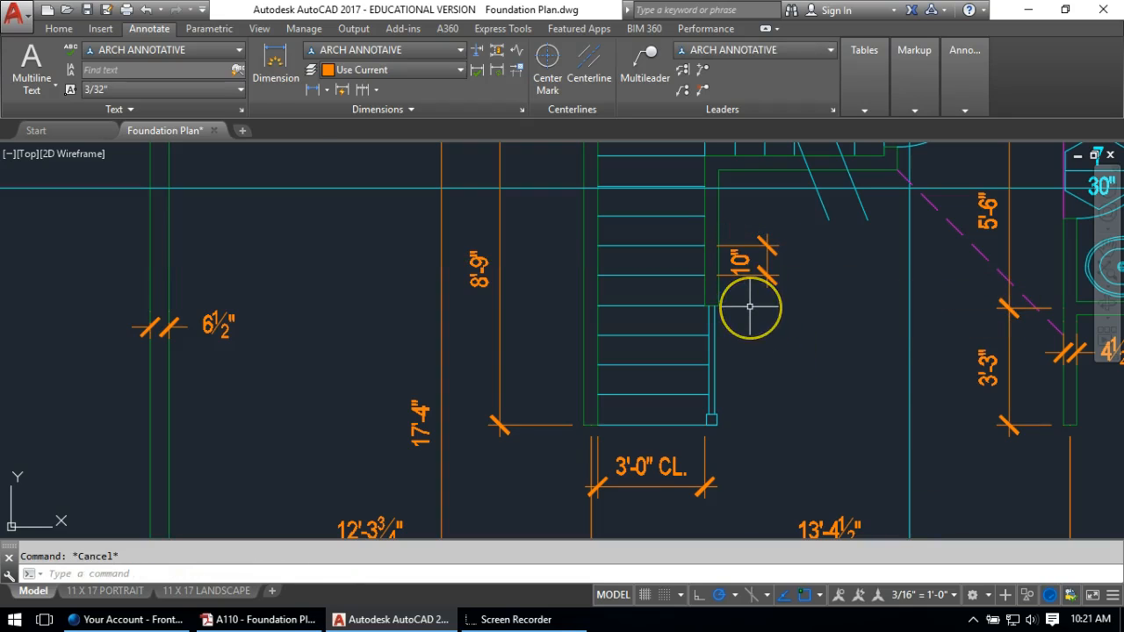
{"action": "scroll", "coordinate": [750, 306], "scroll_direction": "down", "scroll_amount": 2}
{"action": "middle_click_drag", "start_coordinate": [677, 153], "coordinate": [564, 287]}
{"action": "scroll", "coordinate": [565, 288], "scroll_direction": "up", "scroll_amount": 4}
Dimension the stair-top wall as 4½" and move its figure clear above the wall
{"action": "left_click", "coordinate": [310, 92]}
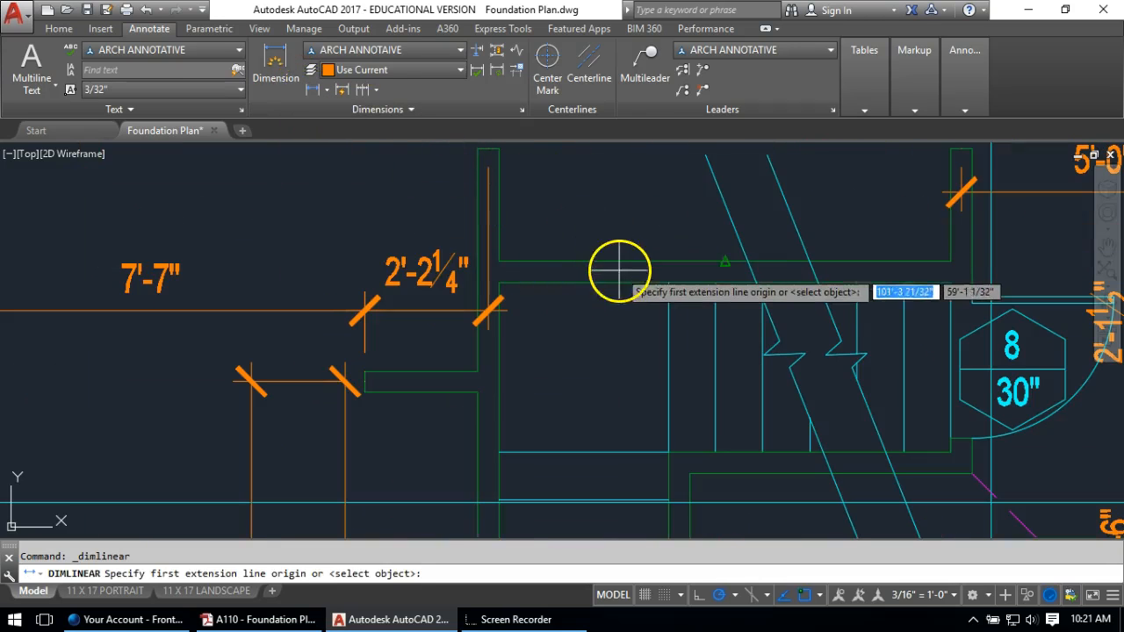
{"action": "left_click", "coordinate": [669, 284]}
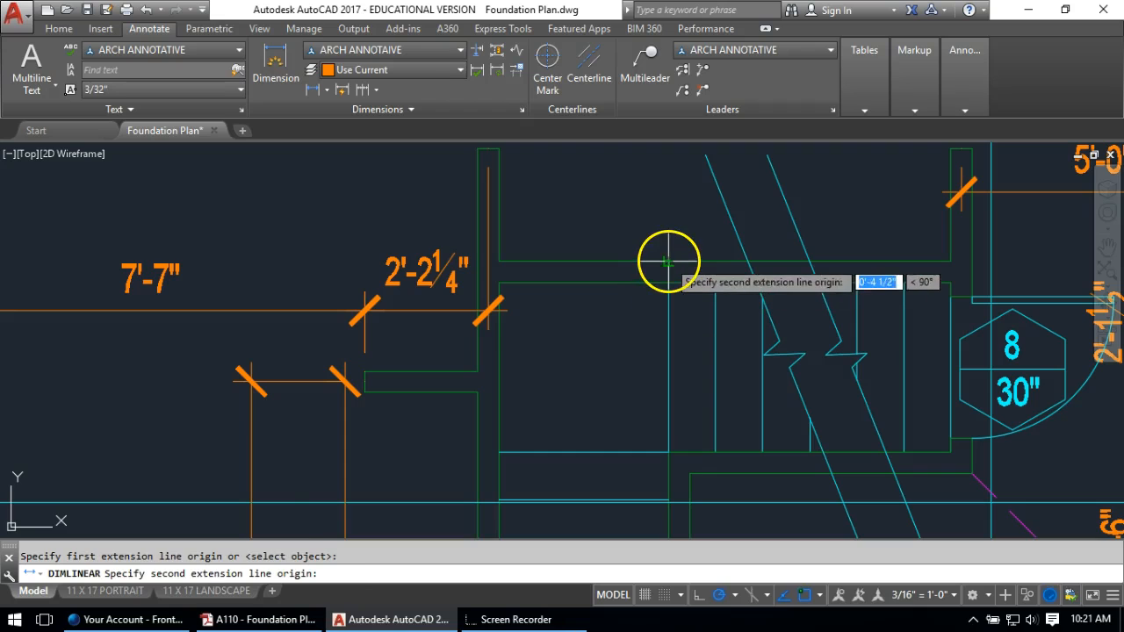
{"action": "left_click", "coordinate": [666, 262]}
{"action": "left_click", "coordinate": [622, 262]}
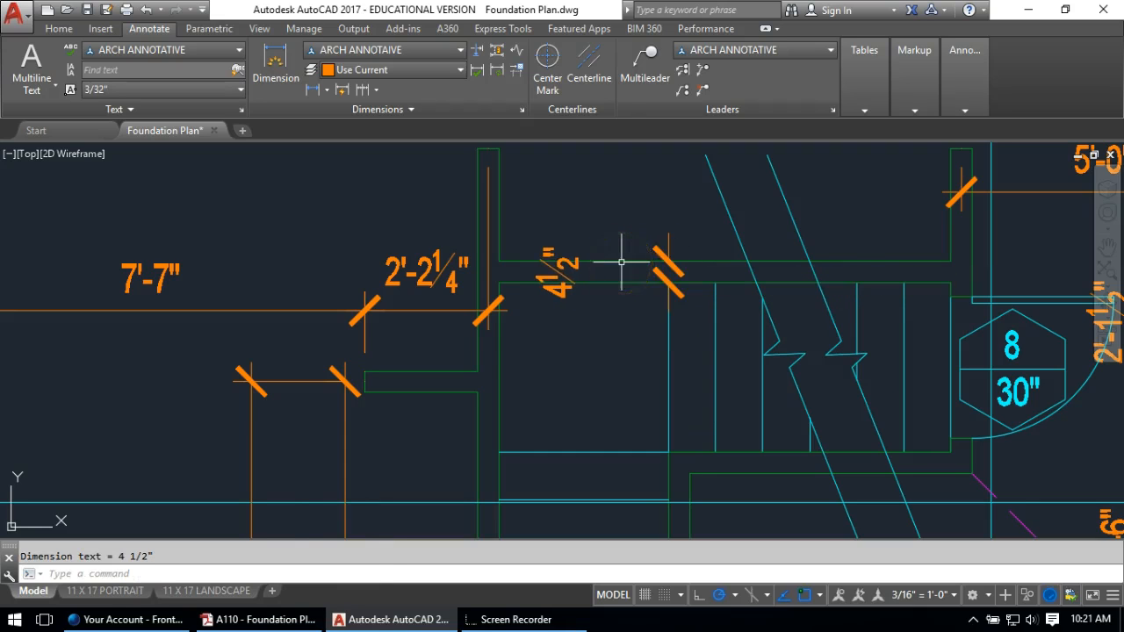
{"action": "left_click", "coordinate": [545, 260]}
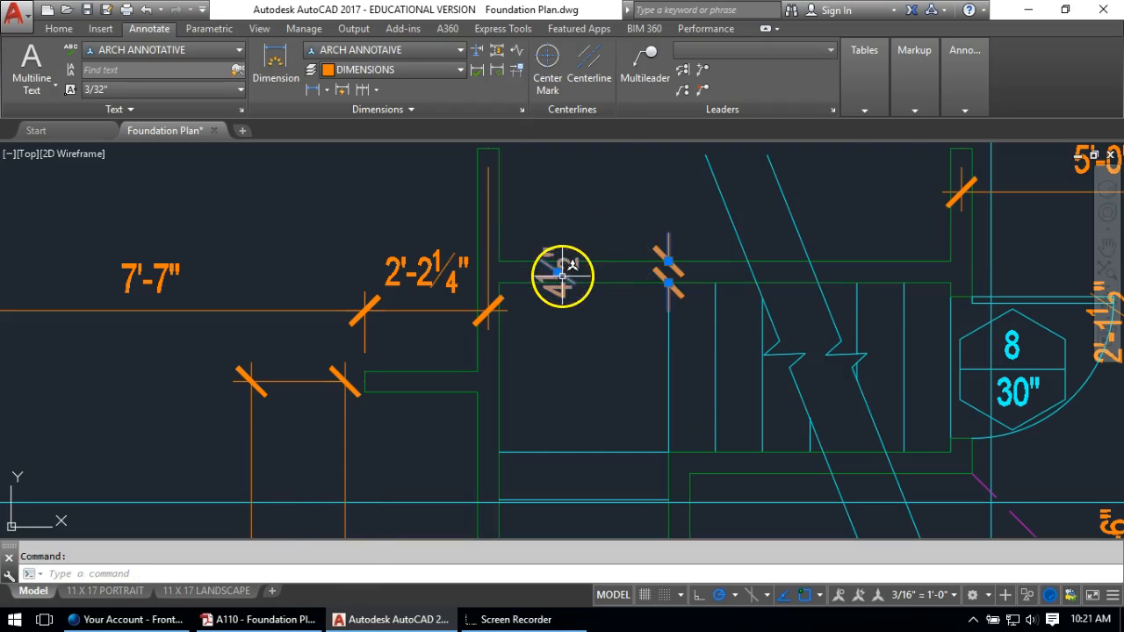
{"action": "left_click", "coordinate": [557, 272]}
{"action": "left_click", "coordinate": [667, 194]}
{"action": "key", "text": "Escape"}
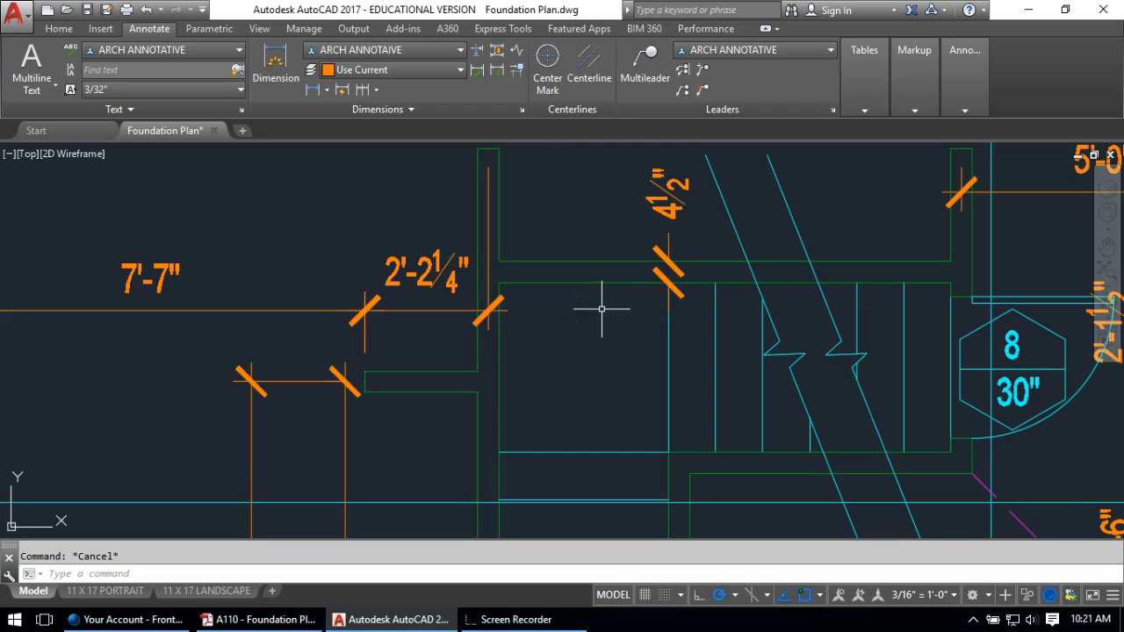
Pan to the stair and bathroom dimensions and begin a line at the wall's top-left corner
{"action": "scroll", "coordinate": [641, 248], "scroll_direction": "down", "scroll_amount": 2}
{"action": "middle_click_drag", "start_coordinate": [635, 223], "coordinate": [452, 313]}
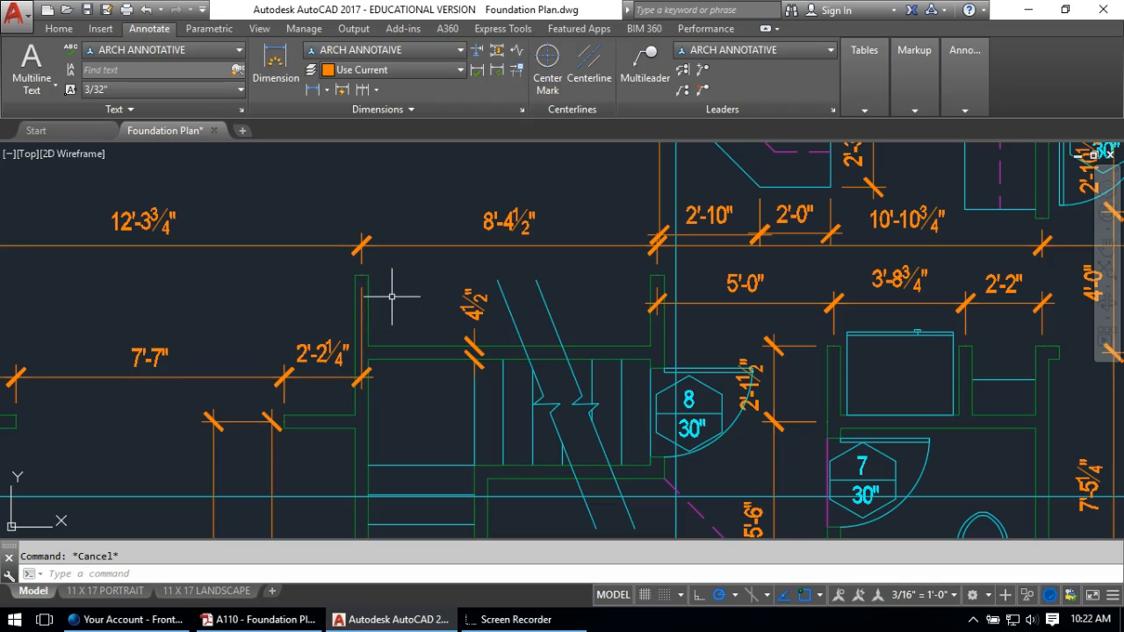
{"action": "key", "text": "Return"}
{"action": "left_click", "coordinate": [367, 276]}
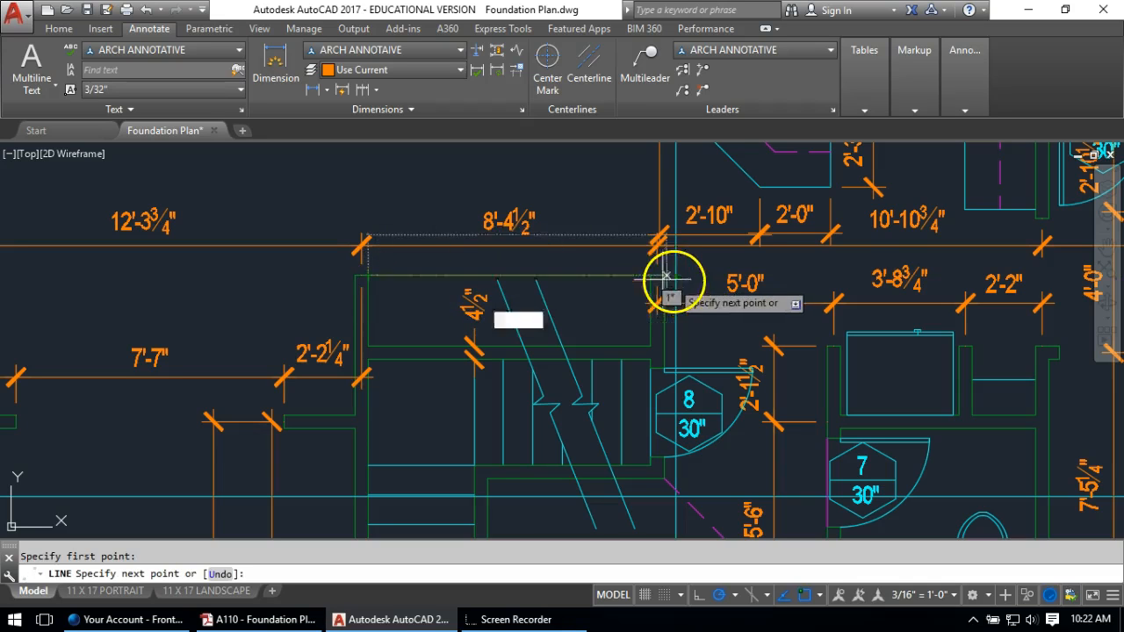
Cancel the line and match a dimension's properties onto the stair-top dimension with MA
{"action": "scroll", "coordinate": [623, 328], "scroll_direction": "down", "scroll_amount": 3}
{"action": "key", "text": "Escape"}
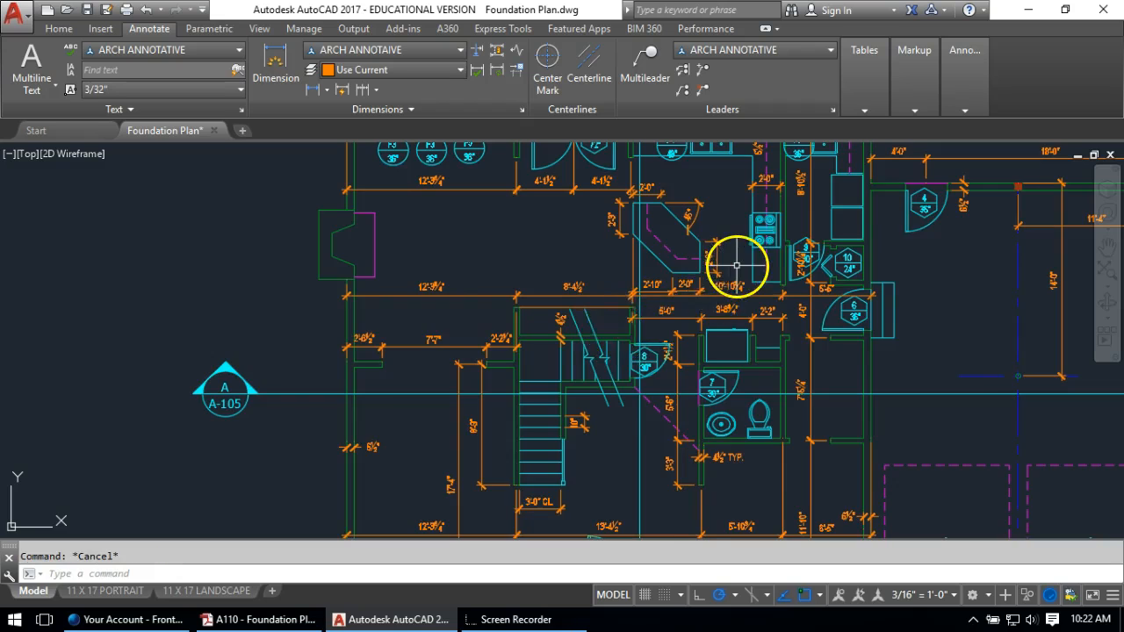
{"action": "scroll", "coordinate": [736, 266], "scroll_direction": "up", "scroll_amount": 2}
{"action": "type", "text": "MA"}
{"action": "key", "text": "Return"}
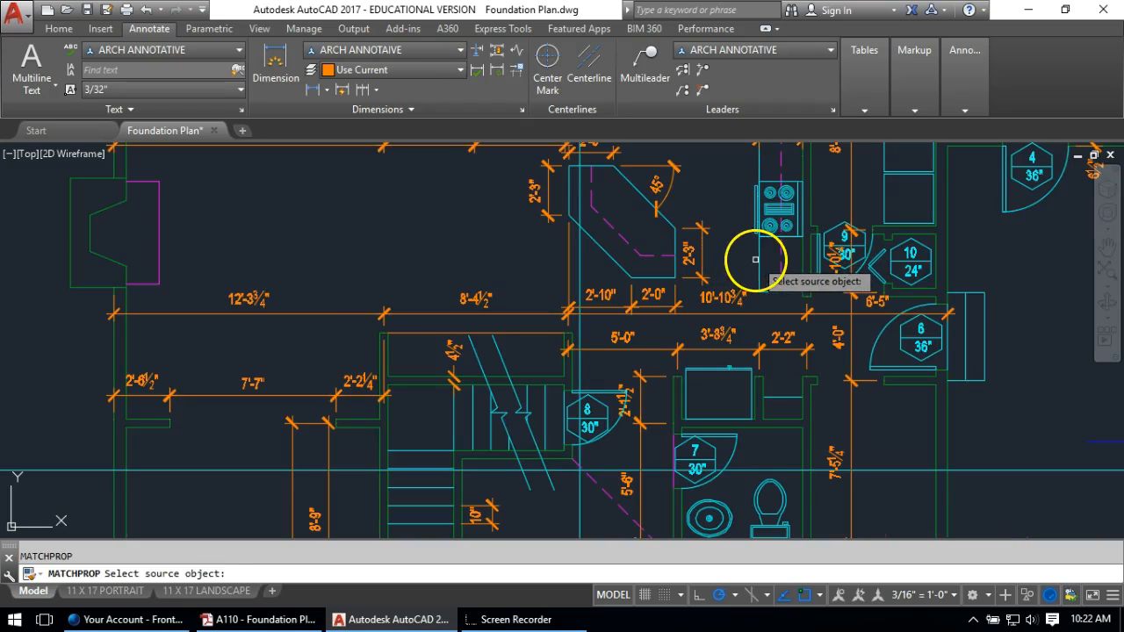
{"action": "left_click", "coordinate": [751, 259]}
{"action": "left_click", "coordinate": [494, 345]}
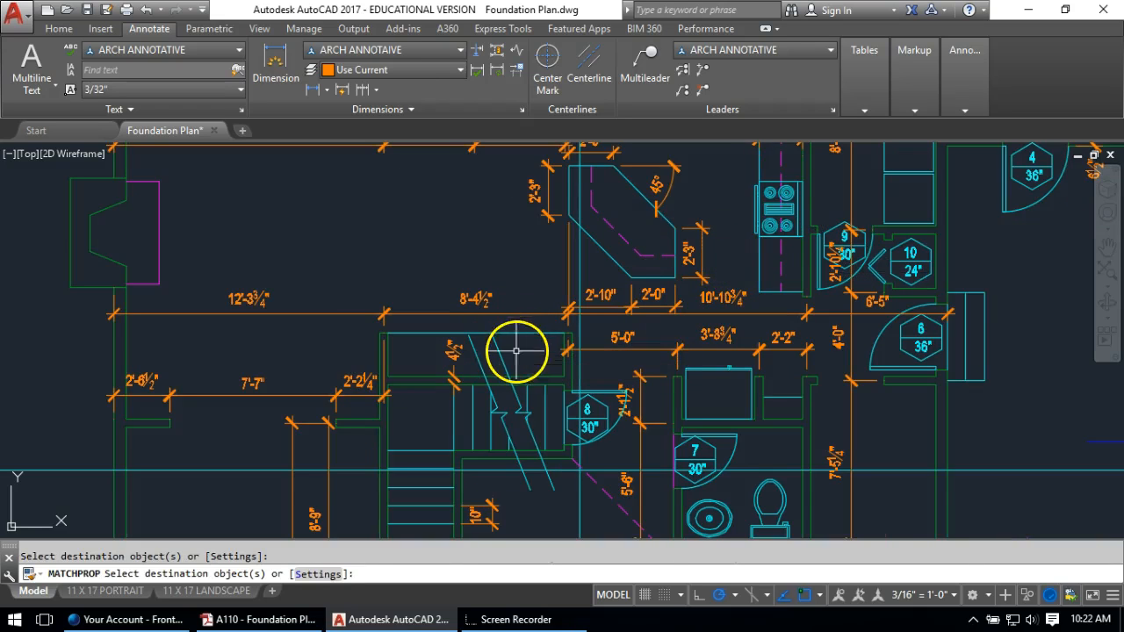
{"action": "key", "text": "Return"}
Add a vertical 2'-0" dimension beside the stairs at the stair-top wall
{"action": "scroll", "coordinate": [541, 357], "scroll_direction": "up", "scroll_amount": 2}
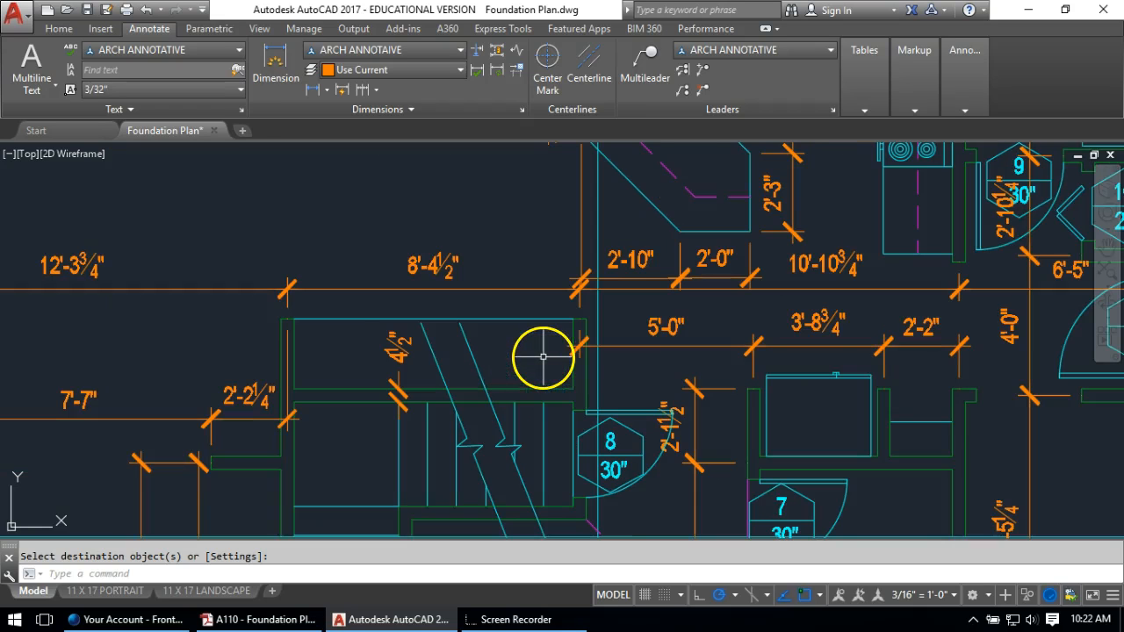
{"action": "left_click", "coordinate": [283, 81]}
{"action": "left_click", "coordinate": [578, 318]}
{"action": "left_click", "coordinate": [572, 396]}
{"action": "left_click", "coordinate": [517, 359]}
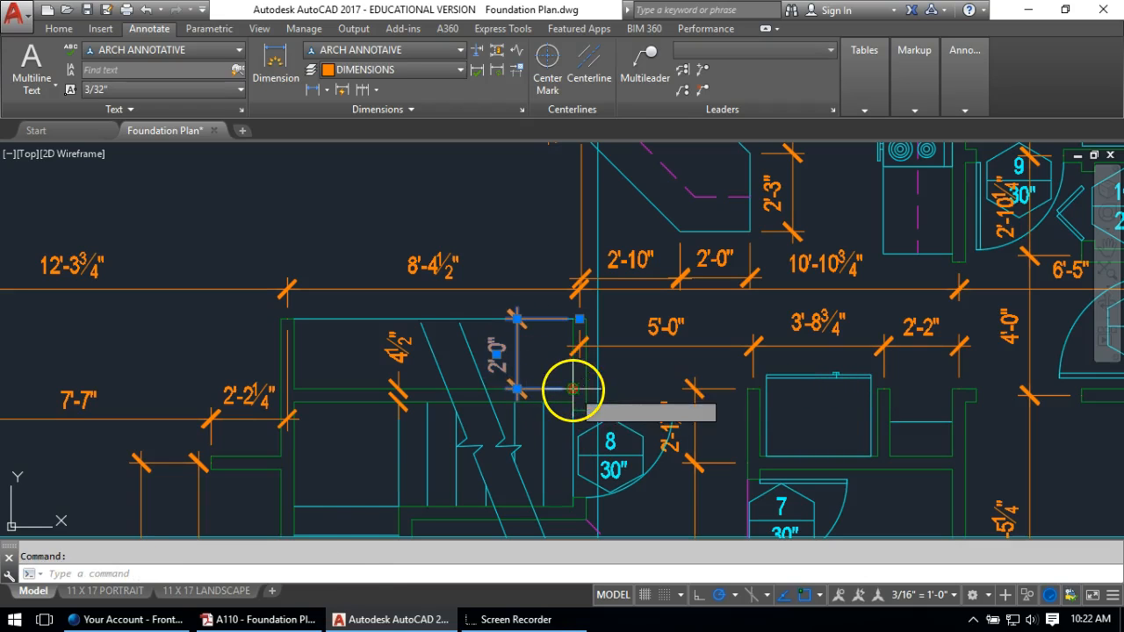
{"action": "left_click", "coordinate": [573, 389]}
{"action": "scroll", "coordinate": [572, 394], "scroll_direction": "up", "scroll_amount": 6}
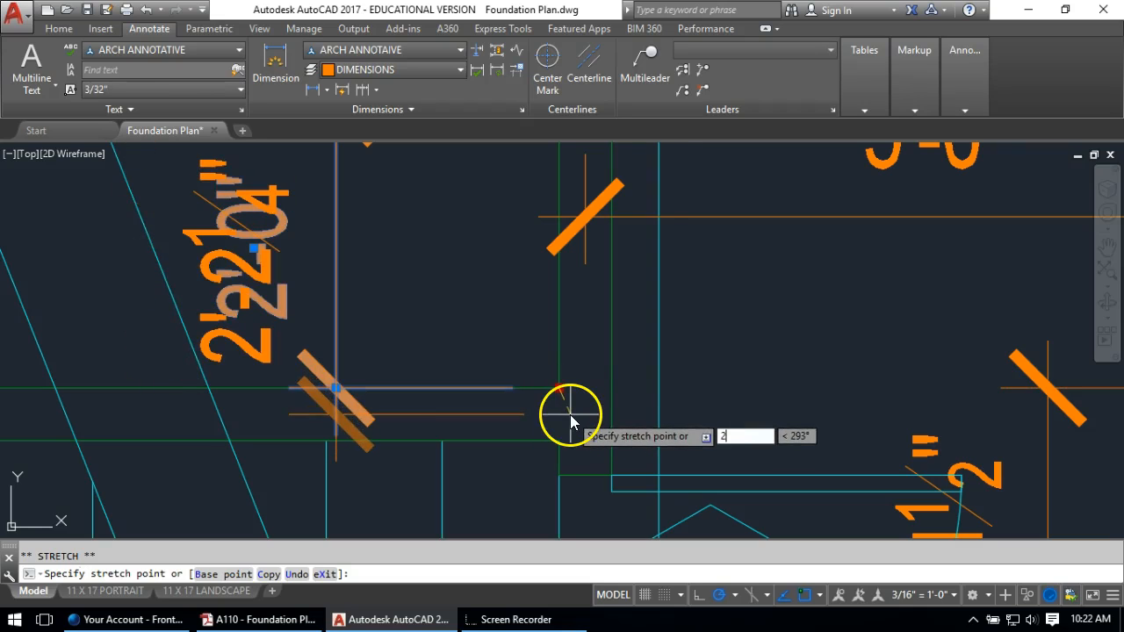
{"action": "left_click", "coordinate": [569, 413]}
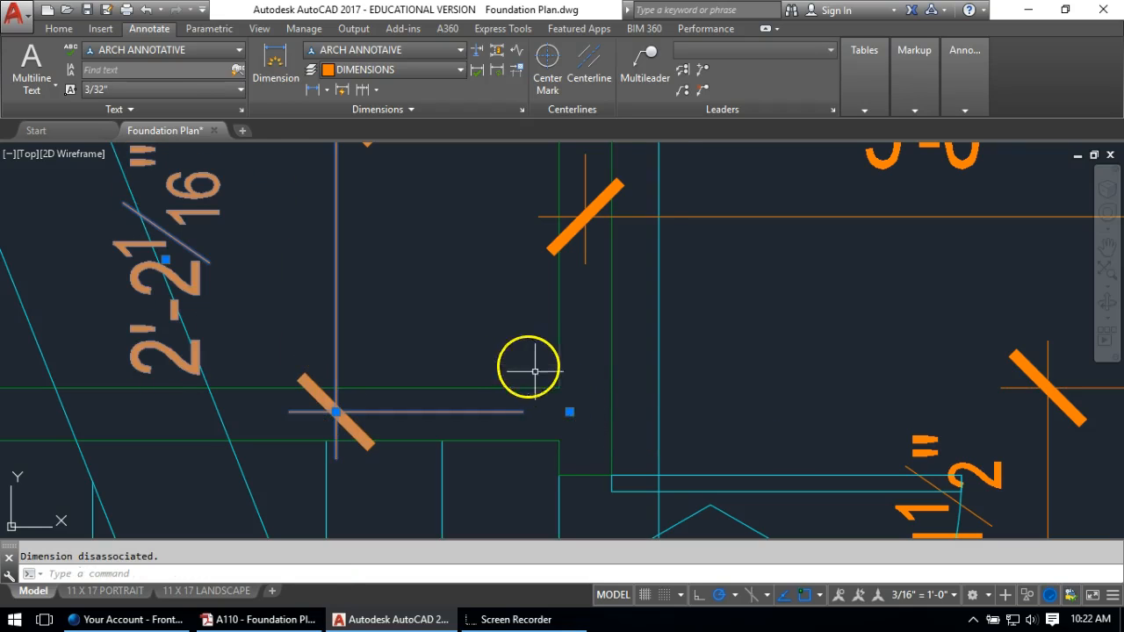
{"action": "key", "text": "Escape"}
{"action": "scroll", "coordinate": [554, 387], "scroll_direction": "down", "scroll_amount": 5}
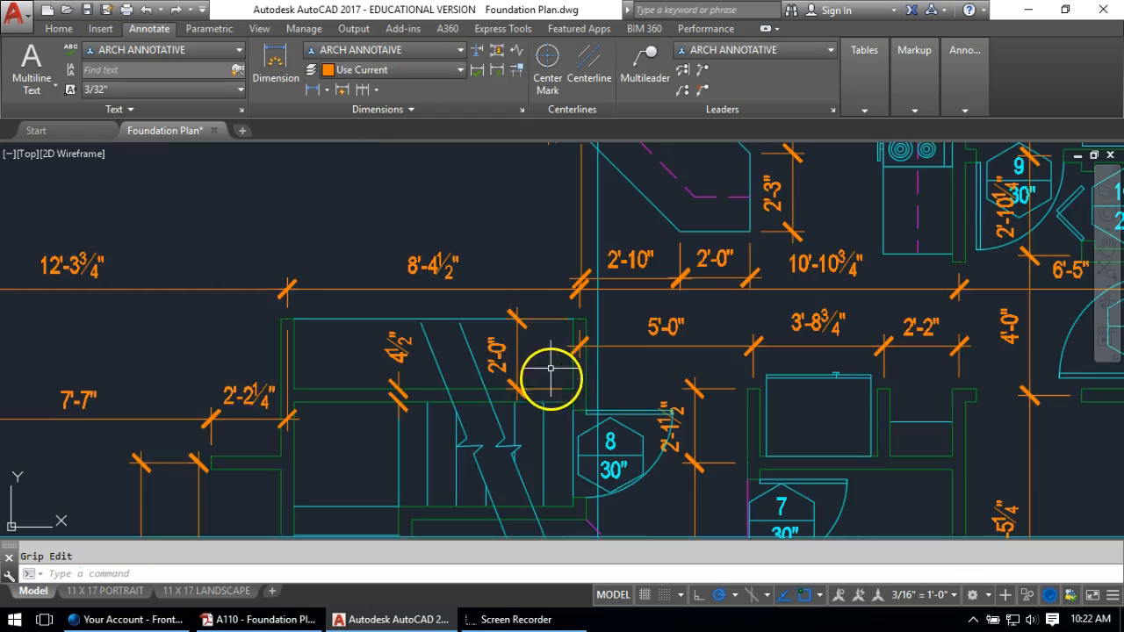
{"action": "scroll", "coordinate": [579, 402], "scroll_direction": "up", "scroll_amount": 4}
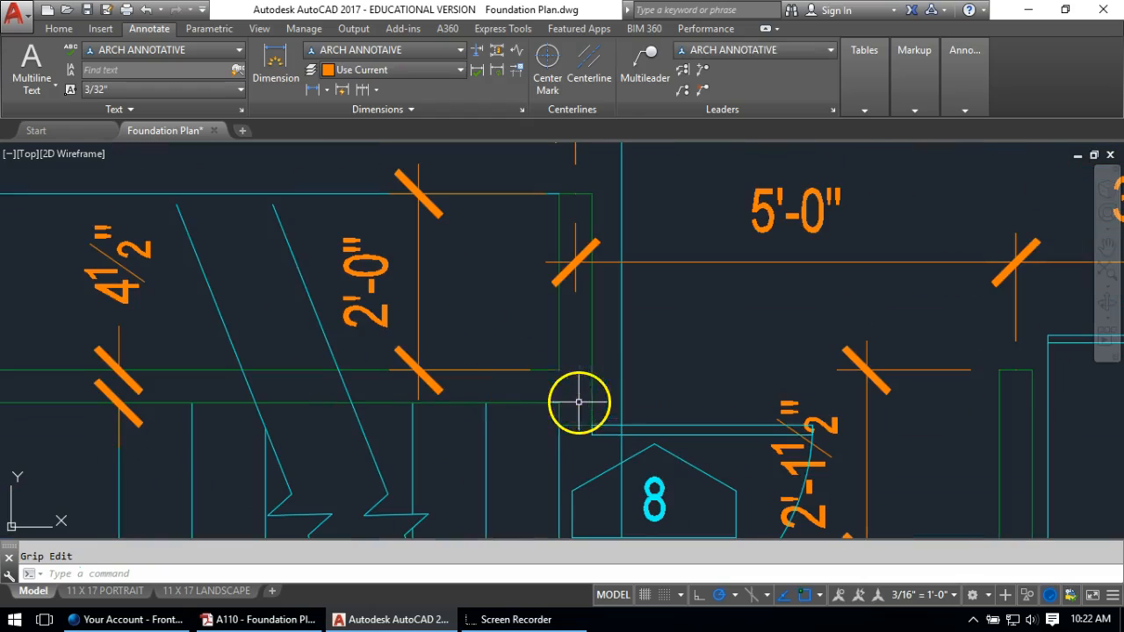
Stretch the 2'-0" dimension's lower end by 2.25 so it reads 2'-2¼"
{"action": "left_click", "coordinate": [510, 370]}
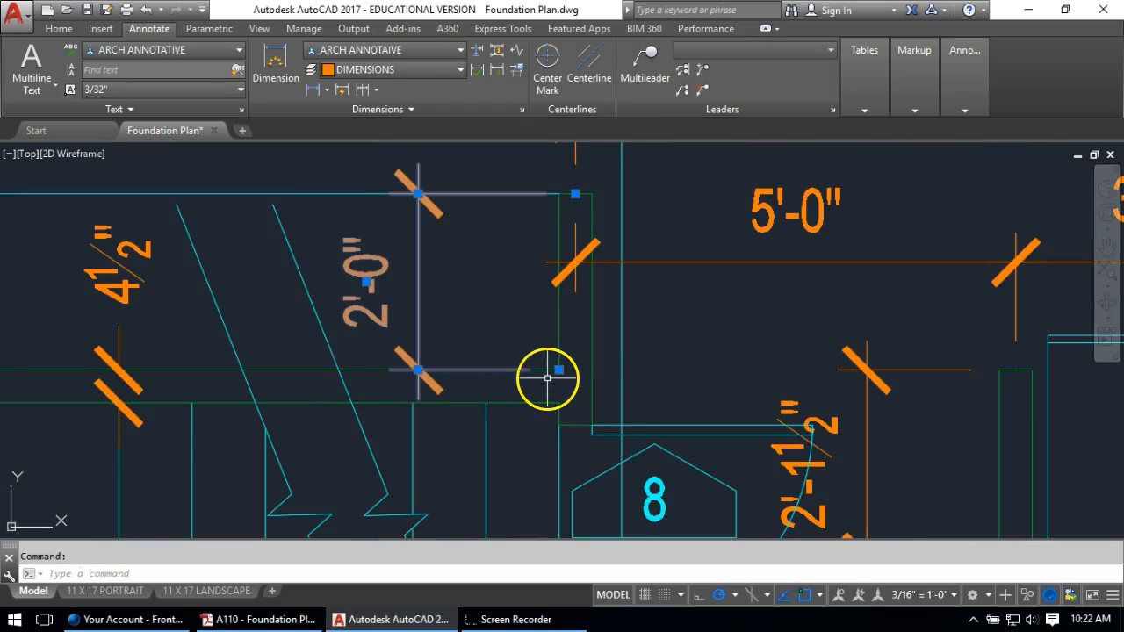
{"action": "left_click", "coordinate": [558, 370]}
{"action": "type", "text": "2.25"}
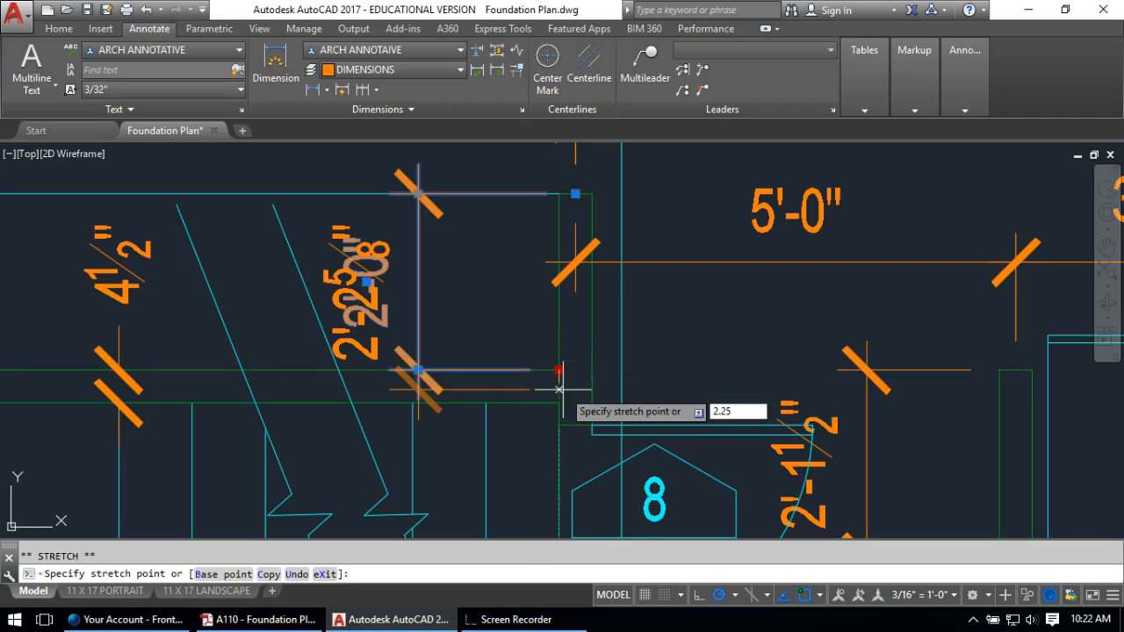
{"action": "key", "text": "Return"}
{"action": "key", "text": "Escape"}
{"action": "scroll", "coordinate": [540, 332], "scroll_direction": "down", "scroll_amount": 3}
{"action": "middle_click_drag", "start_coordinate": [437, 309], "coordinate": [546, 298]}
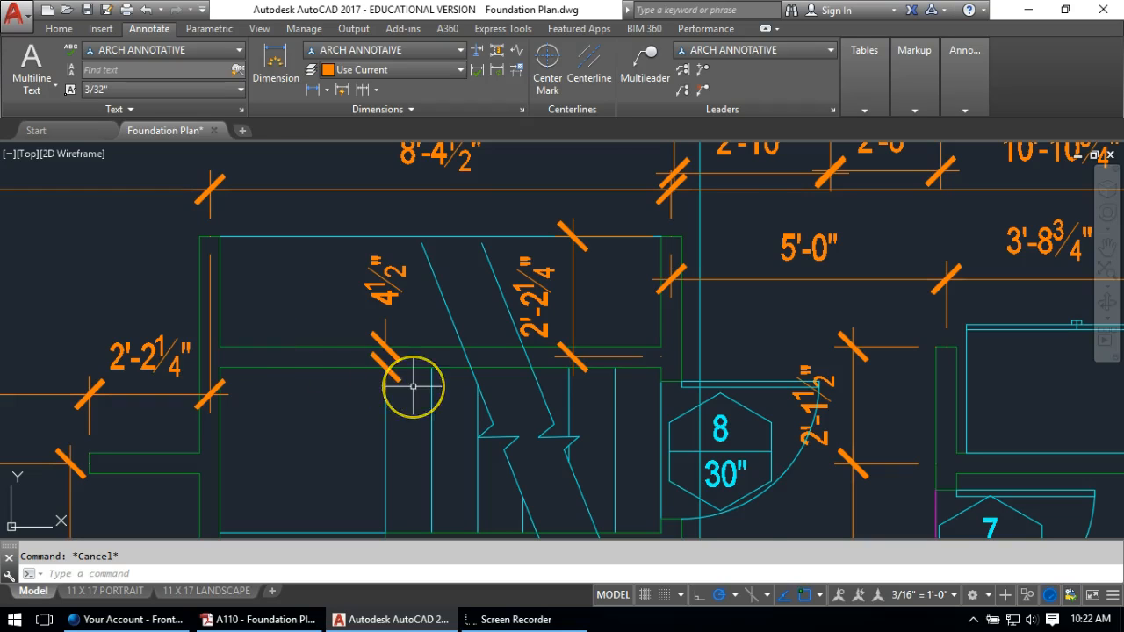
{"action": "scroll", "coordinate": [413, 387], "scroll_direction": "down", "scroll_amount": 5}
{"action": "scroll", "coordinate": [404, 461], "scroll_direction": "up", "scroll_amount": 2}
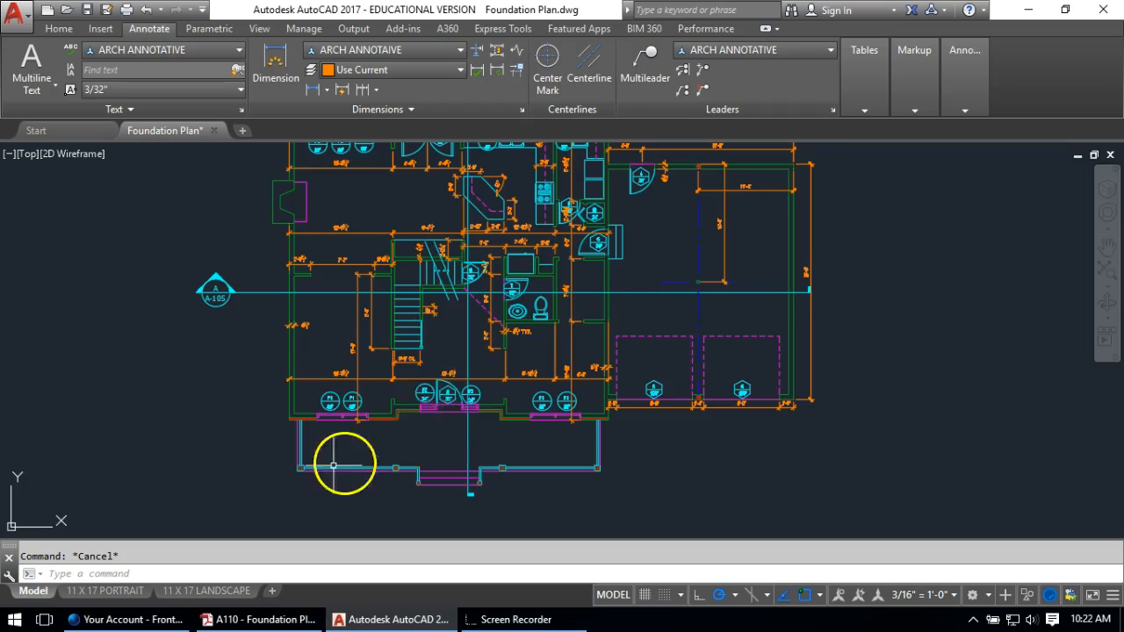
Dimension the 10½" porch wall thickness left of the F1 footings, moving its text above the wall
{"action": "scroll", "coordinate": [333, 465], "scroll_direction": "up", "scroll_amount": 4}
{"action": "scroll", "coordinate": [271, 369], "scroll_direction": "up", "scroll_amount": 2}
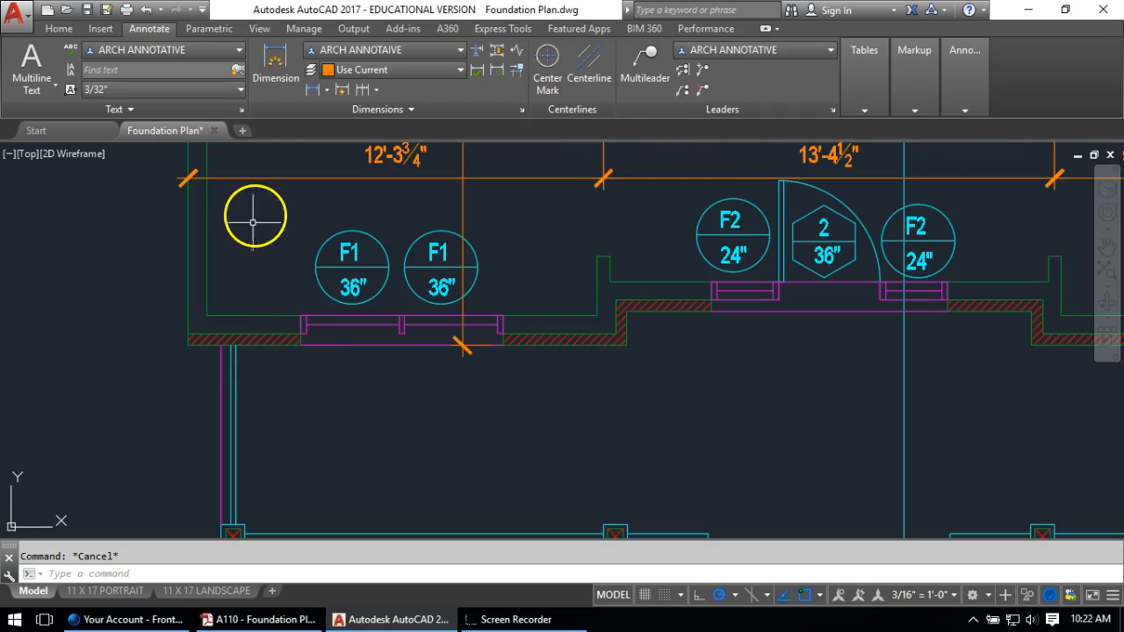
{"action": "left_click", "coordinate": [309, 88]}
{"action": "scroll", "coordinate": [276, 322], "scroll_direction": "up", "scroll_amount": 3}
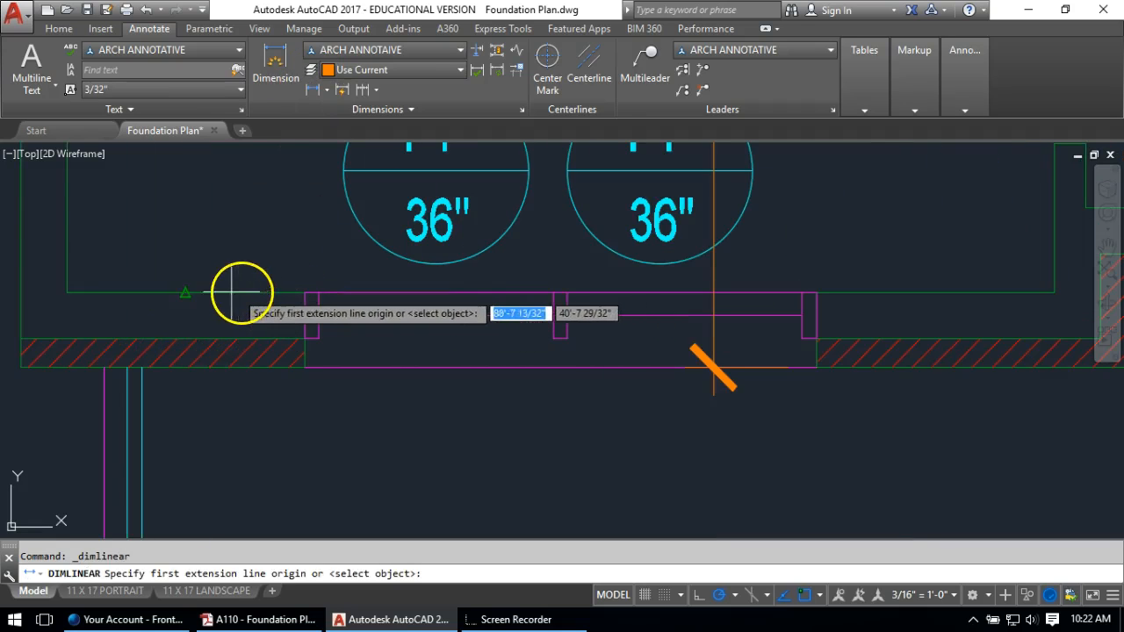
{"action": "left_click", "coordinate": [183, 294]}
{"action": "left_click", "coordinate": [181, 367]}
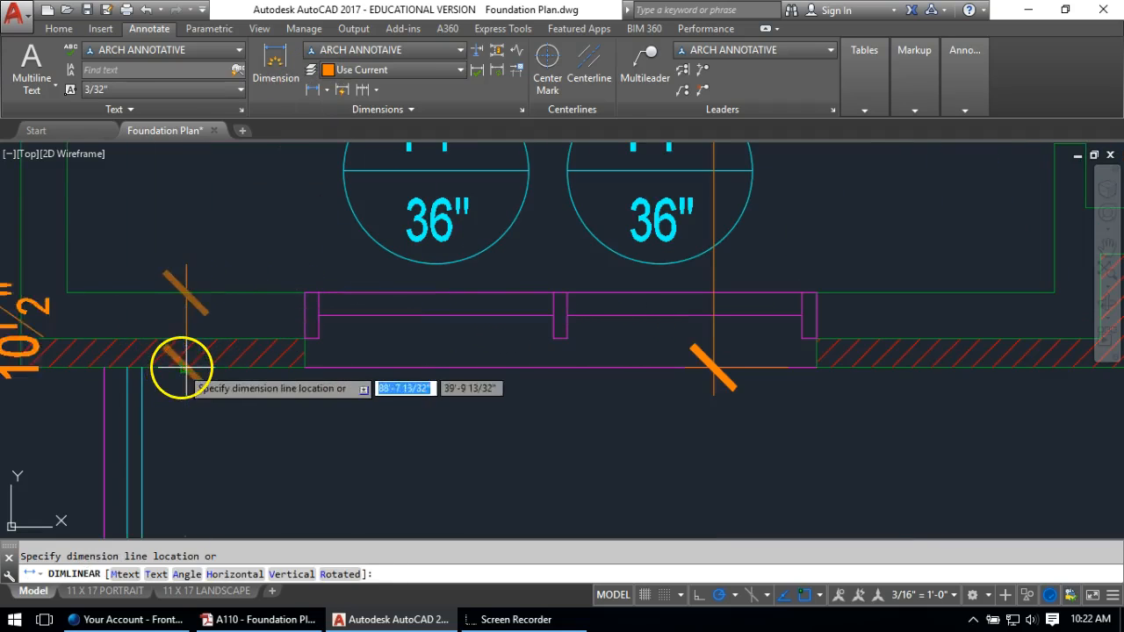
{"action": "left_click", "coordinate": [190, 303]}
{"action": "left_click", "coordinate": [367, 343]}
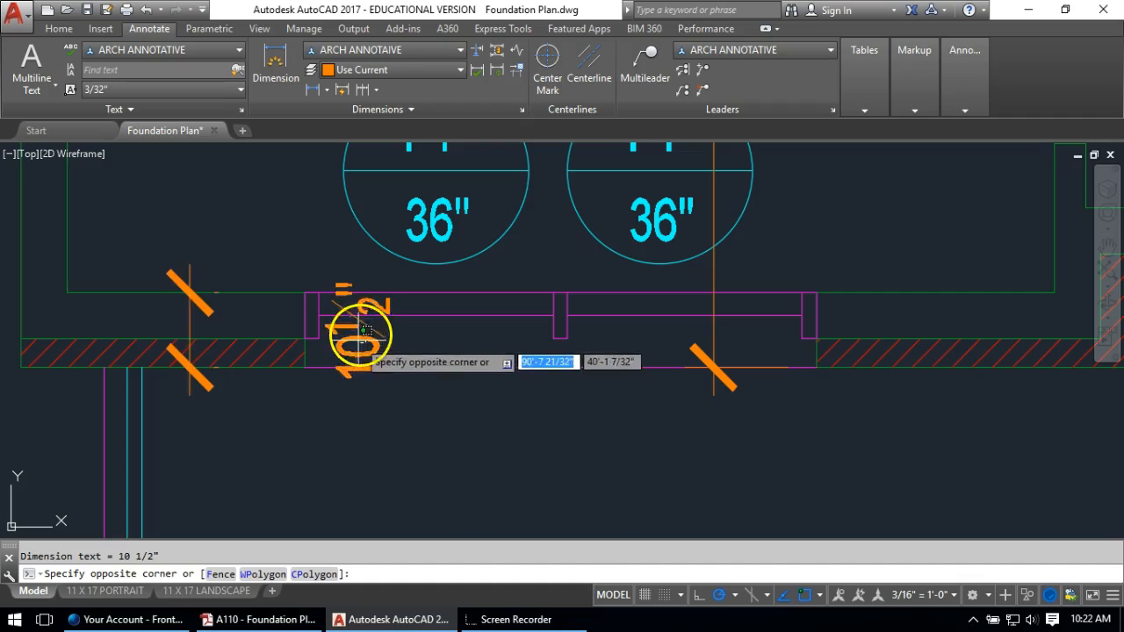
{"action": "left_click", "coordinate": [359, 331]}
{"action": "left_click", "coordinate": [359, 330]}
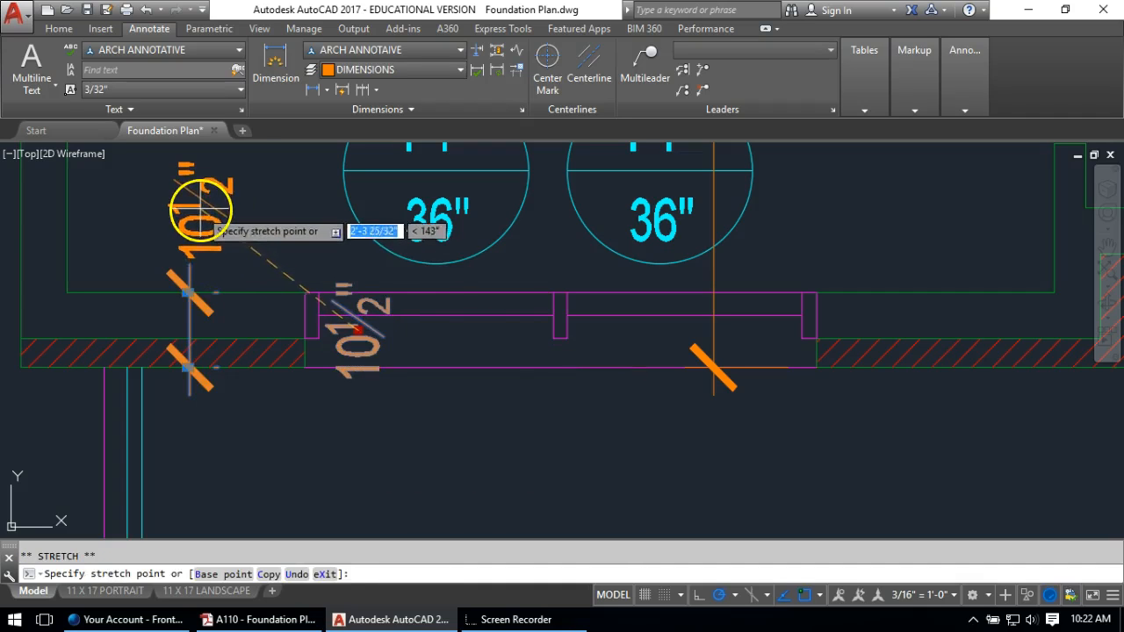
{"action": "left_click", "coordinate": [200, 208]}
{"action": "key", "text": "Escape"}
{"action": "key", "text": "Escape"}
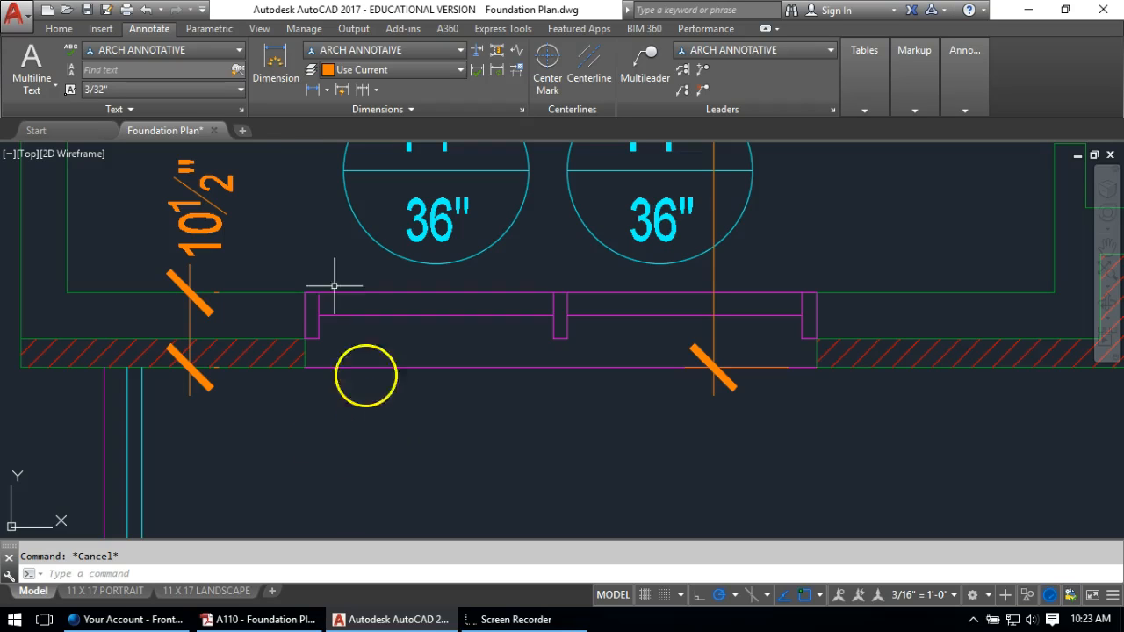
{"action": "left_click", "coordinate": [311, 90]}
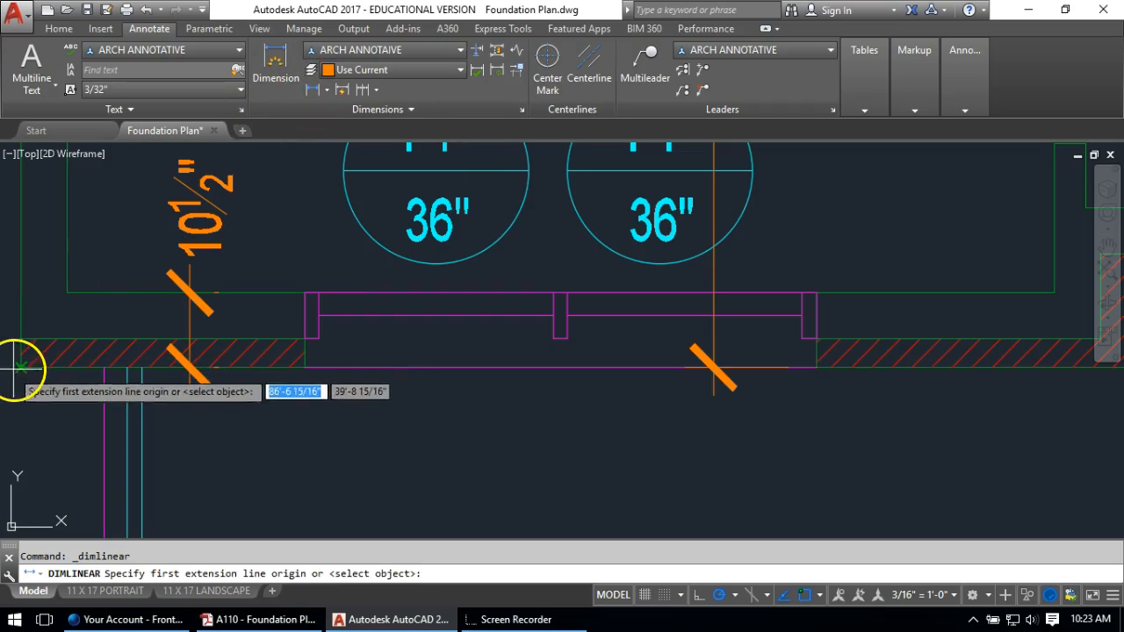
Dimension the first 6'-4" segment of the front wall, starting from its left corner
{"action": "left_click", "coordinate": [17, 367]}
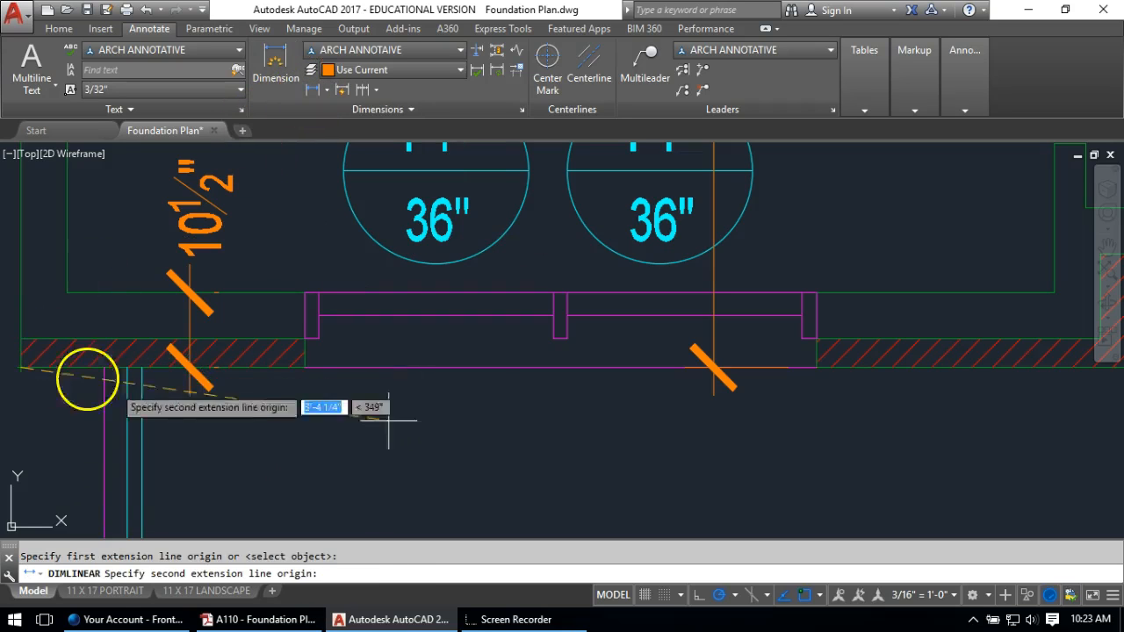
{"action": "left_click", "coordinate": [562, 366]}
{"action": "scroll", "coordinate": [496, 404], "scroll_direction": "down", "scroll_amount": 3}
{"action": "middle_click_drag", "start_coordinate": [484, 421], "coordinate": [456, 347]}
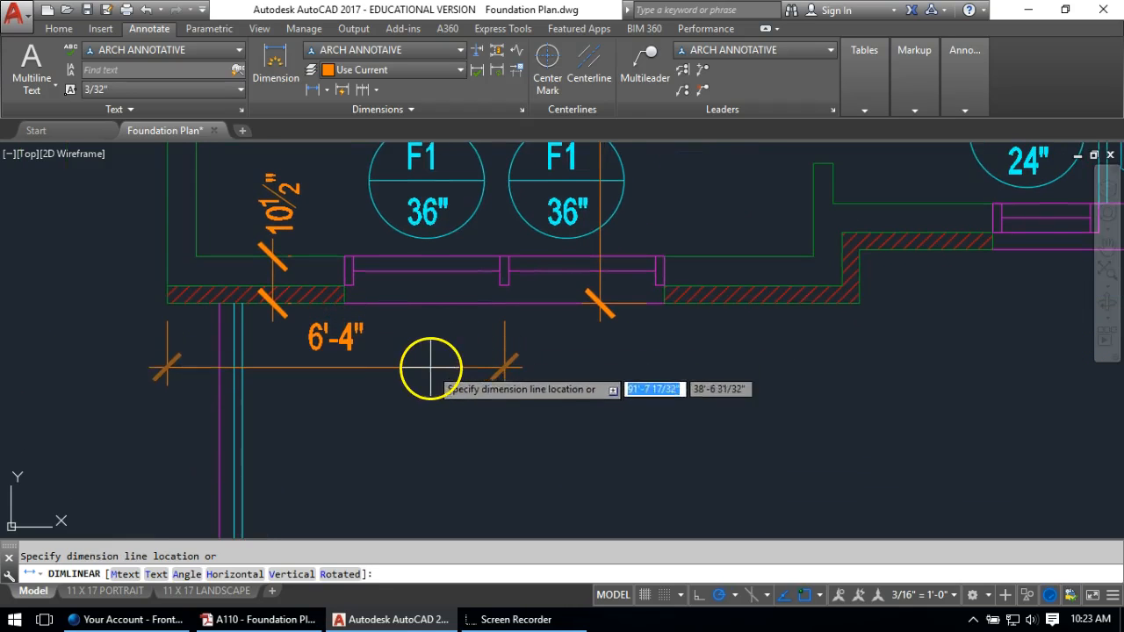
{"action": "left_click", "coordinate": [428, 383]}
Continue the chain to each wall corner: 6'-8", 6'-0", 6'-0", 6'-8" and 6'-4"
{"action": "left_click", "coordinate": [360, 90]}
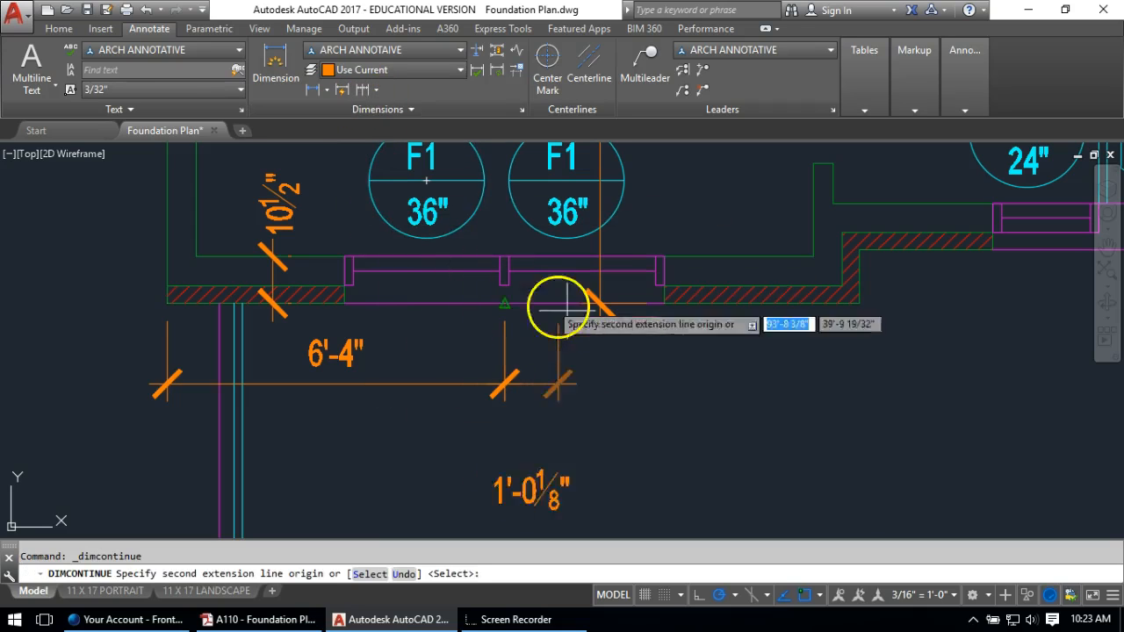
{"action": "left_click", "coordinate": [863, 308]}
{"action": "middle_click_drag", "start_coordinate": [866, 377], "coordinate": [239, 351]}
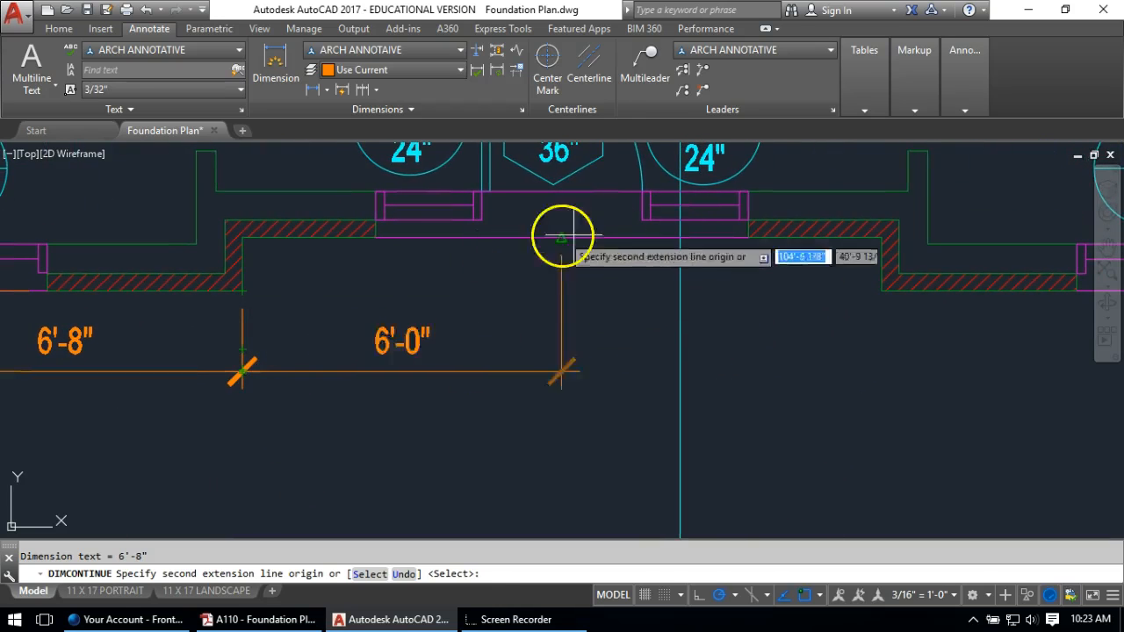
{"action": "middle_click_drag", "start_coordinate": [860, 287], "coordinate": [615, 287]}
{"action": "left_click", "coordinate": [636, 292]}
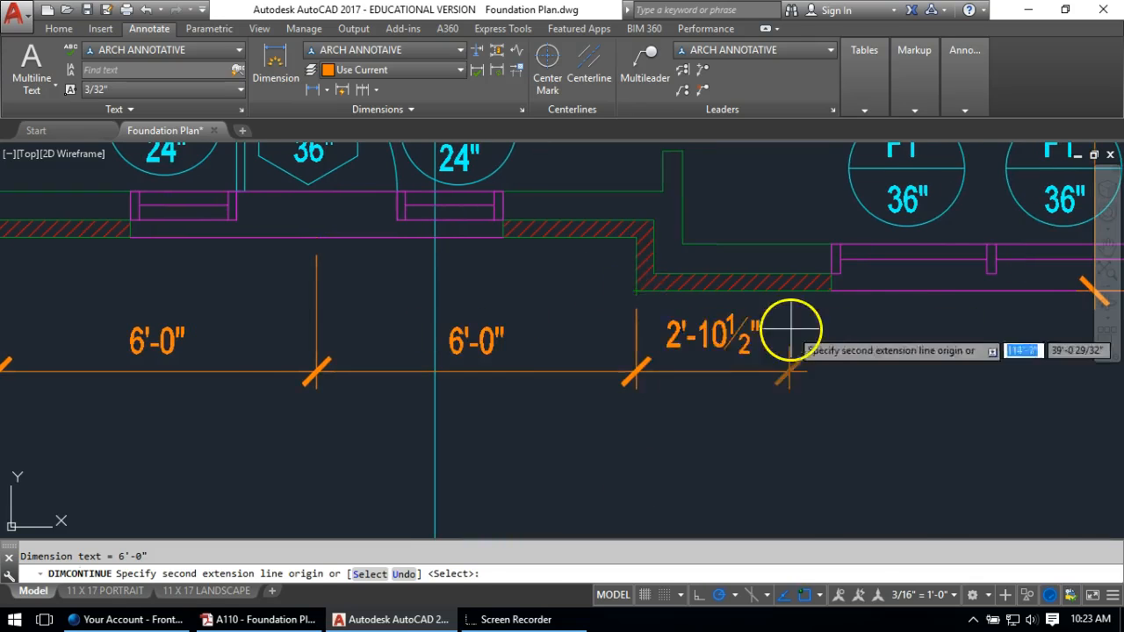
{"action": "middle_click_drag", "start_coordinate": [786, 328], "coordinate": [376, 281]}
{"action": "left_click", "coordinate": [558, 253]}
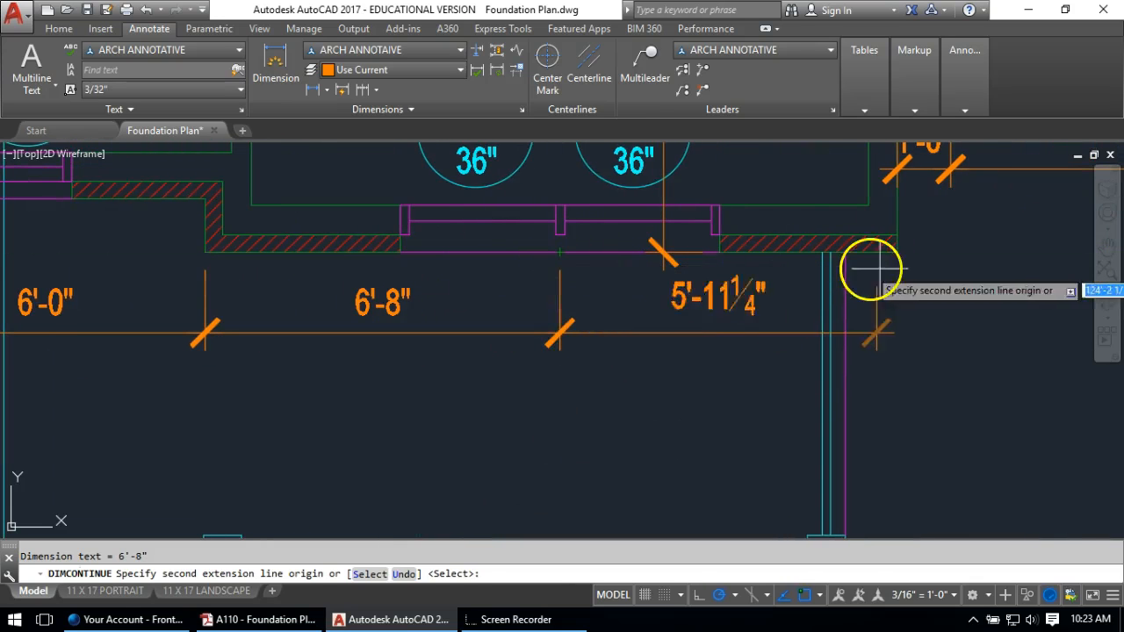
{"action": "left_click", "coordinate": [897, 254]}
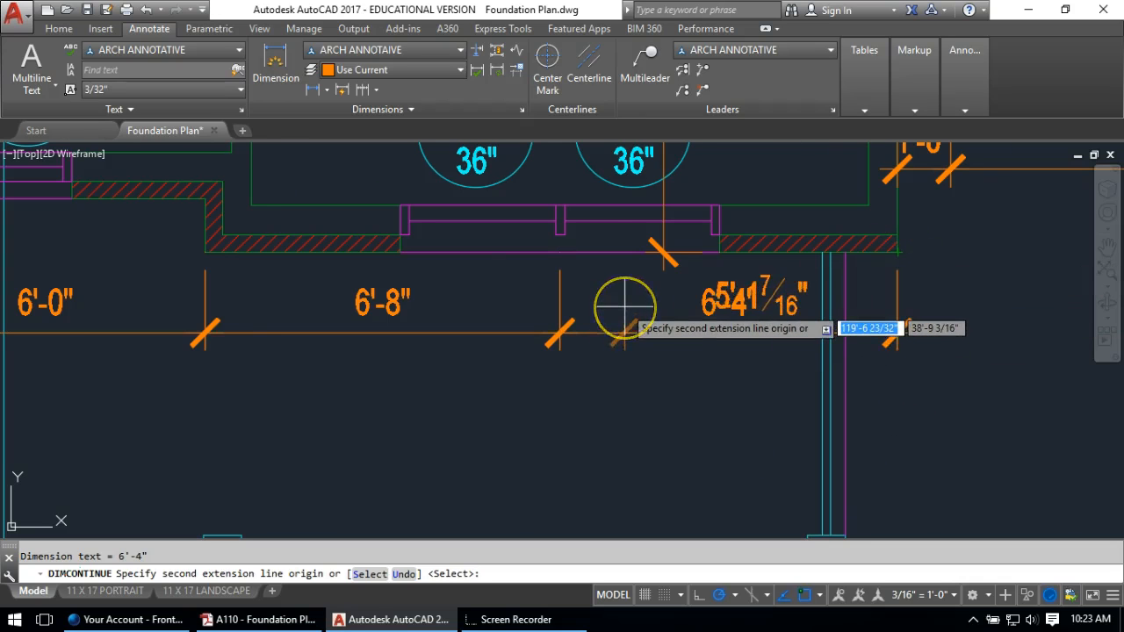
{"action": "scroll", "coordinate": [623, 325], "scroll_direction": "down", "scroll_amount": 3}
{"action": "key", "text": "Return"}
{"action": "scroll", "coordinate": [650, 295], "scroll_direction": "down", "scroll_amount": 3}
{"action": "key", "text": "Escape"}
{"action": "scroll", "coordinate": [702, 281], "scroll_direction": "up", "scroll_amount": 4}
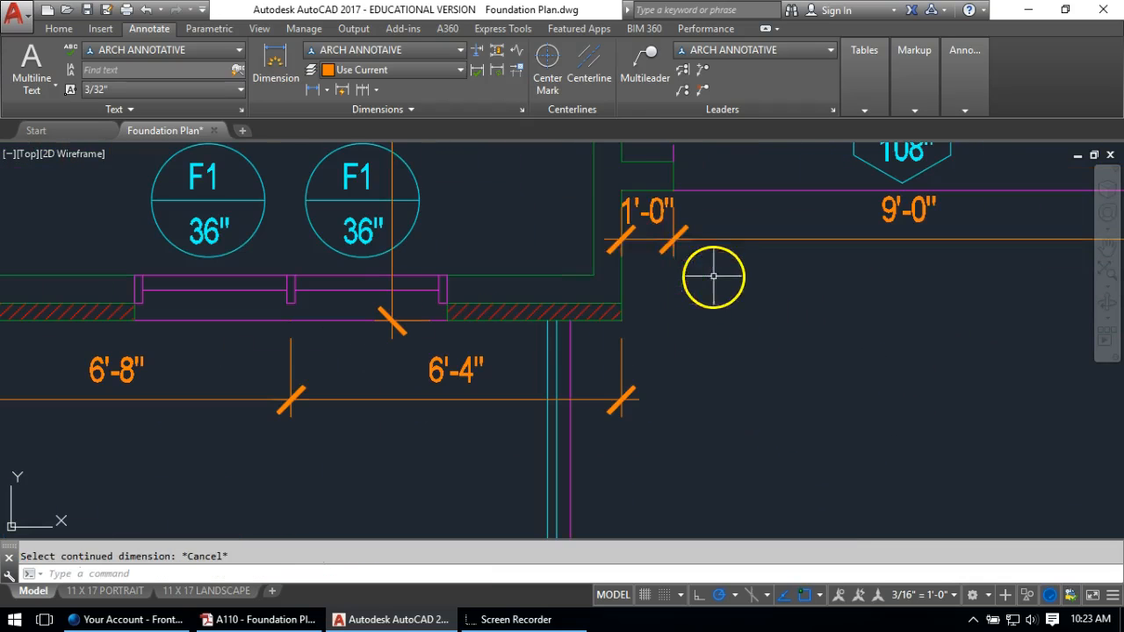
Add a 2'-6" linear dimension across the wall offset by the garage
{"action": "left_click", "coordinate": [313, 90]}
{"action": "left_click", "coordinate": [624, 189]}
{"action": "left_click", "coordinate": [625, 319]}
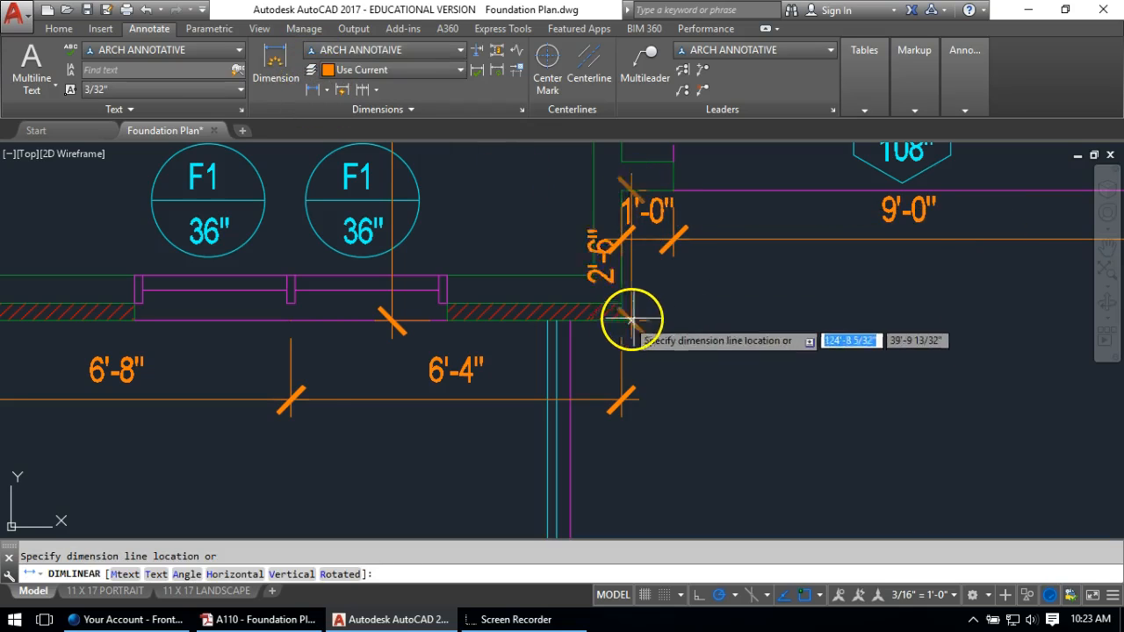
{"action": "left_click", "coordinate": [745, 317]}
{"action": "scroll", "coordinate": [720, 330], "scroll_direction": "down", "scroll_amount": 5}
{"action": "key", "text": "Escape"}
Dimension the front wall's first 13'-0" segment below the existing chain
{"action": "mouse_move", "coordinate": [725, 264]}
{"action": "middle_mouse_down"}
{"action": "mouse_move", "coordinate": [684, 425]}
{"action": "mouse_move", "coordinate": [687, 407]}
{"action": "middle_mouse_up"}
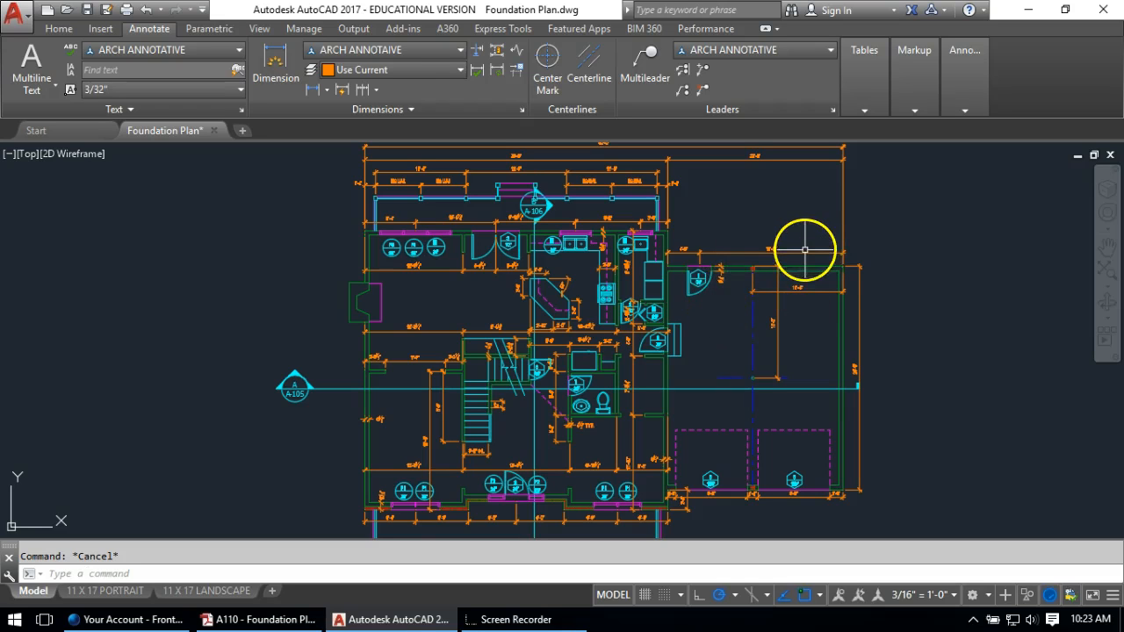
{"action": "scroll", "coordinate": [700, 374], "scroll_direction": "up", "scroll_amount": 6}
{"action": "mouse_move", "coordinate": [449, 338]}
{"action": "middle_mouse_down"}
{"action": "mouse_move", "coordinate": [498, 296]}
{"action": "mouse_move", "coordinate": [720, 243]}
{"action": "middle_mouse_up"}
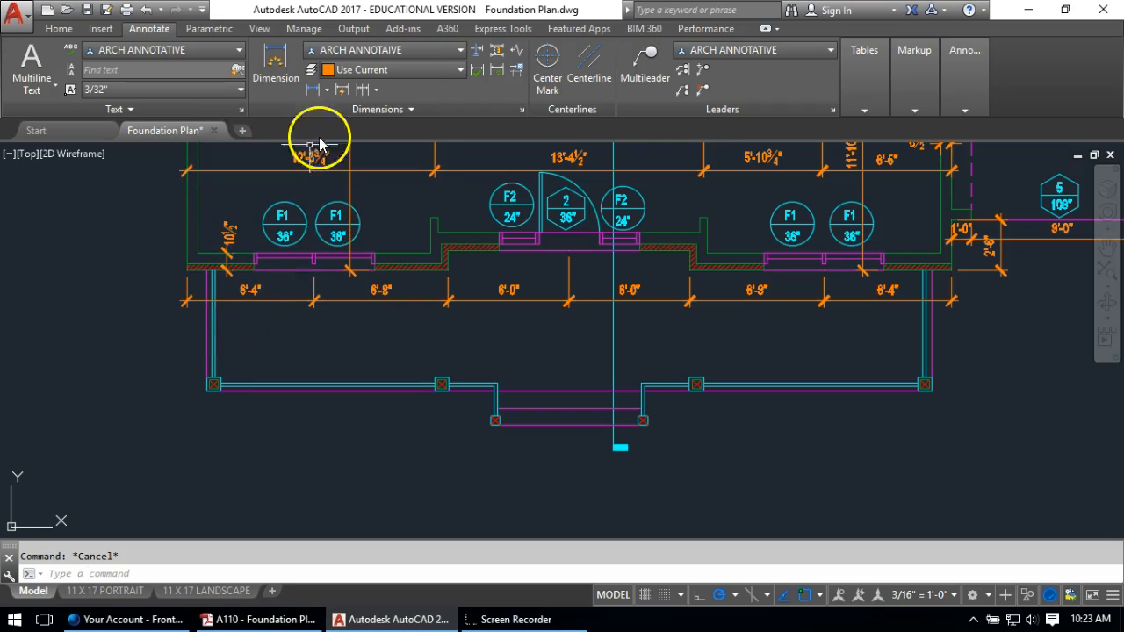
{"action": "left_click", "coordinate": [315, 91]}
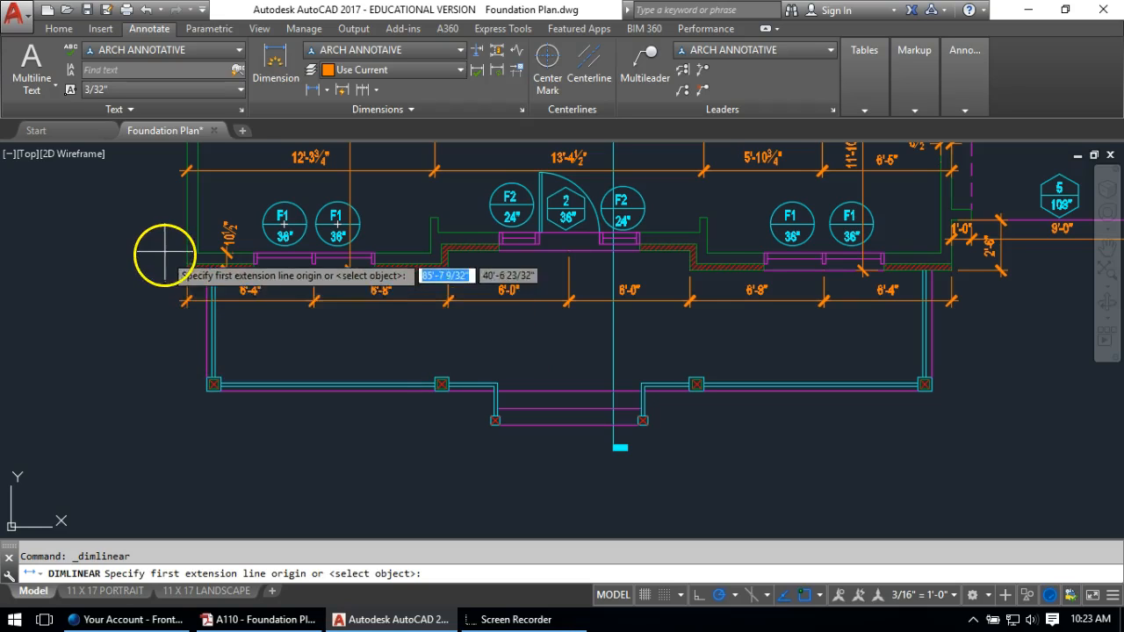
{"action": "scroll", "coordinate": [140, 253], "scroll_direction": "up", "scroll_amount": 2}
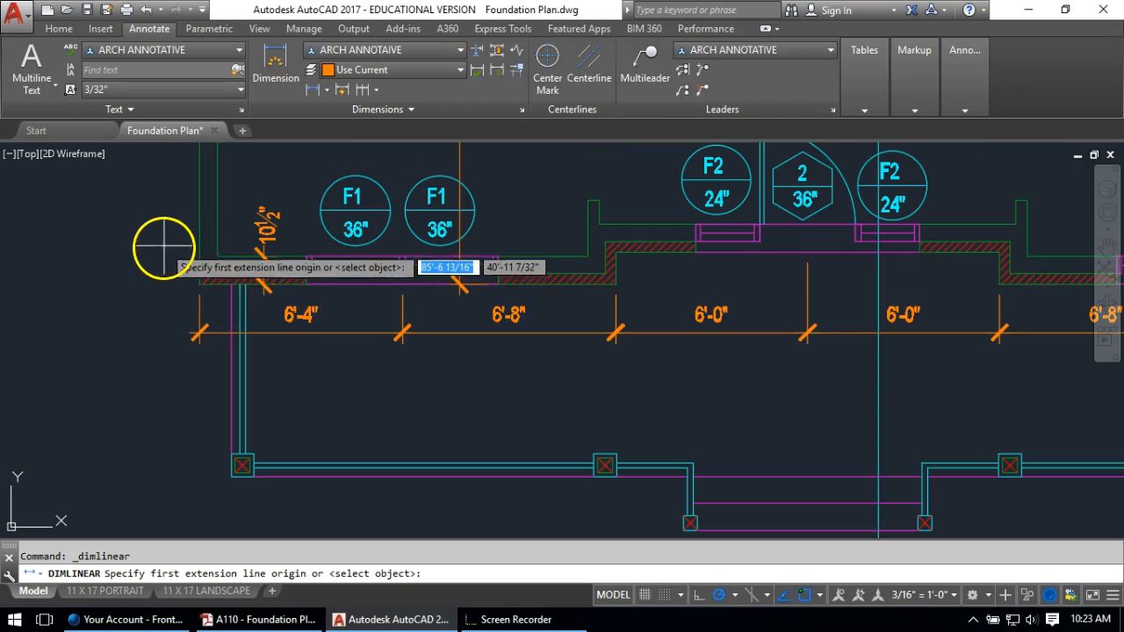
{"action": "left_click", "coordinate": [202, 281]}
{"action": "left_click", "coordinate": [617, 283]}
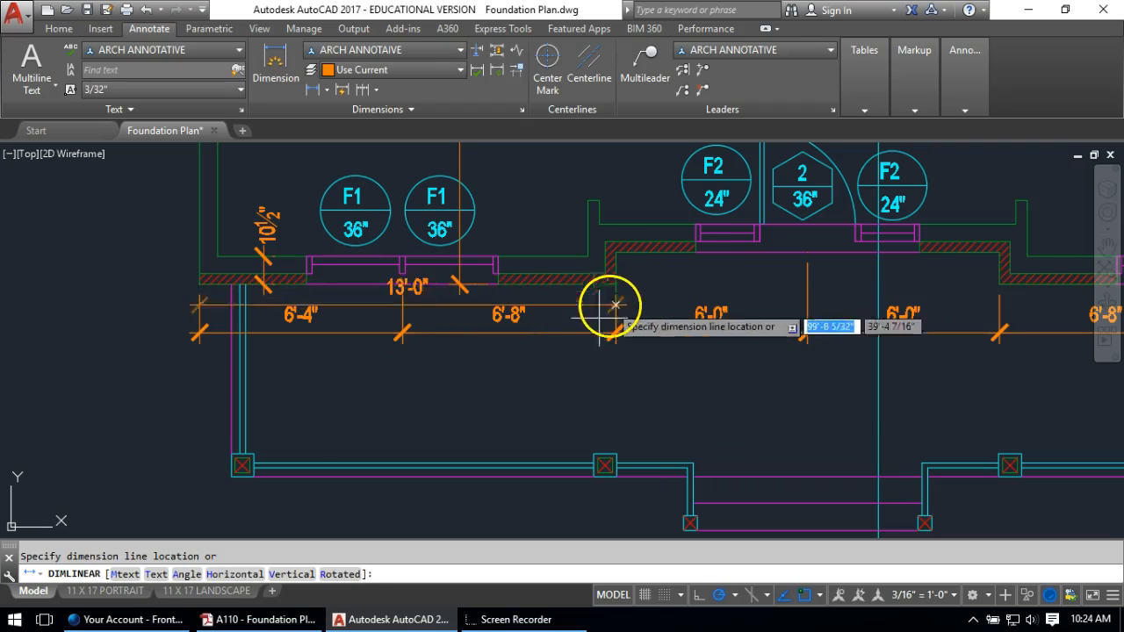
{"action": "left_click", "coordinate": [547, 397]}
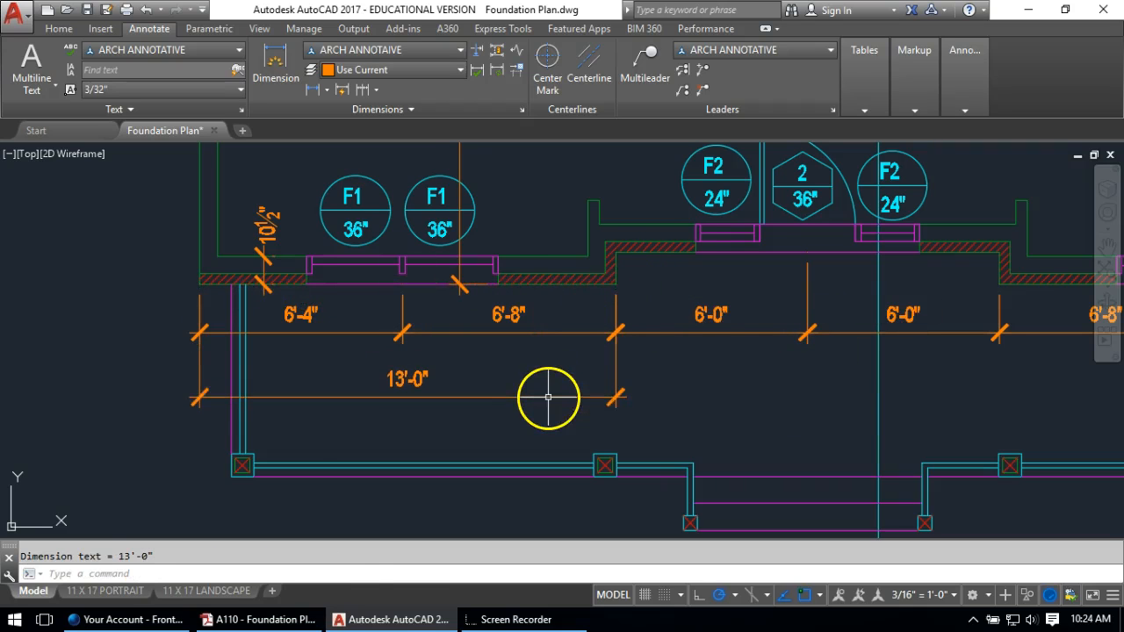
Continue that string with 12'-0" and 13'-0" dimensions to the corner
{"action": "left_click", "coordinate": [366, 88]}
{"action": "left_click", "coordinate": [1000, 285]}
{"action": "mouse_move", "coordinate": [853, 299]}
{"action": "middle_mouse_down"}
{"action": "mouse_move", "coordinate": [585, 231]}
{"action": "mouse_move", "coordinate": [443, 210]}
{"action": "middle_mouse_up"}
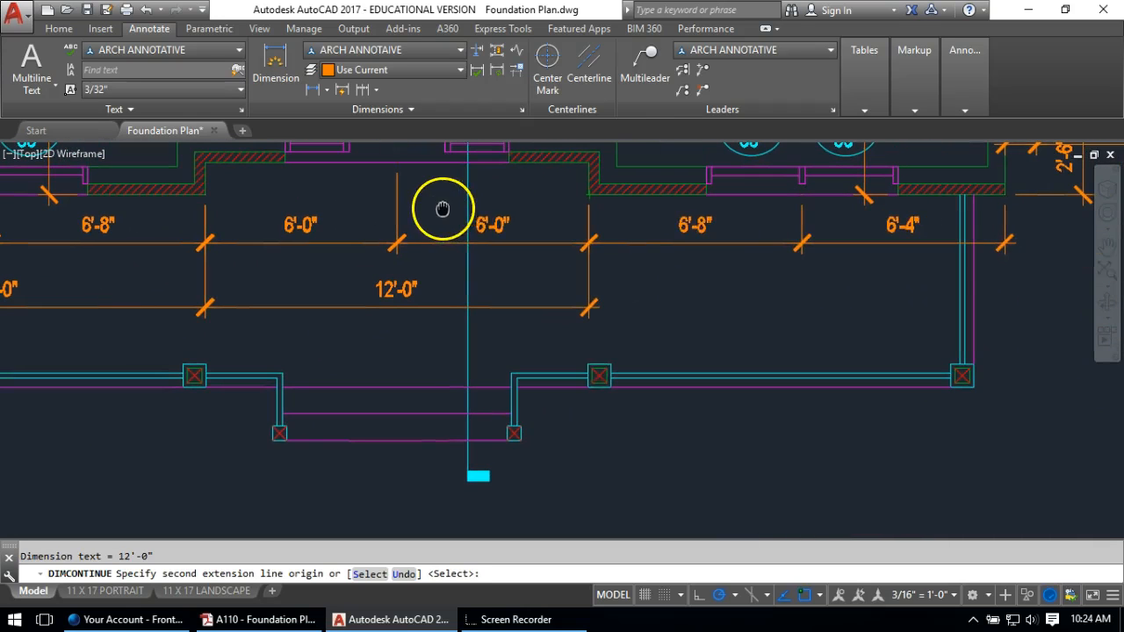
{"action": "left_click", "coordinate": [1004, 195]}
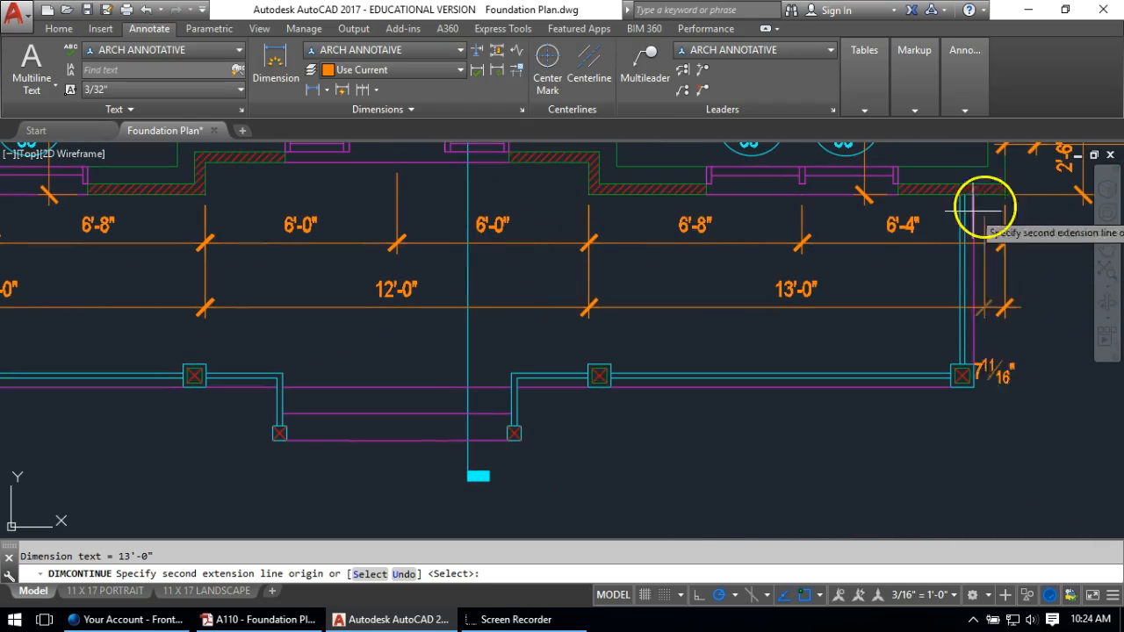
{"action": "scroll", "coordinate": [710, 251], "scroll_direction": "down", "scroll_amount": 3}
{"action": "key", "text": "Escape"}
{"action": "mouse_move", "coordinate": [501, 229]}
{"action": "middle_mouse_down"}
{"action": "mouse_move", "coordinate": [674, 204]}
{"action": "mouse_move", "coordinate": [684, 164]}
{"action": "middle_mouse_up"}
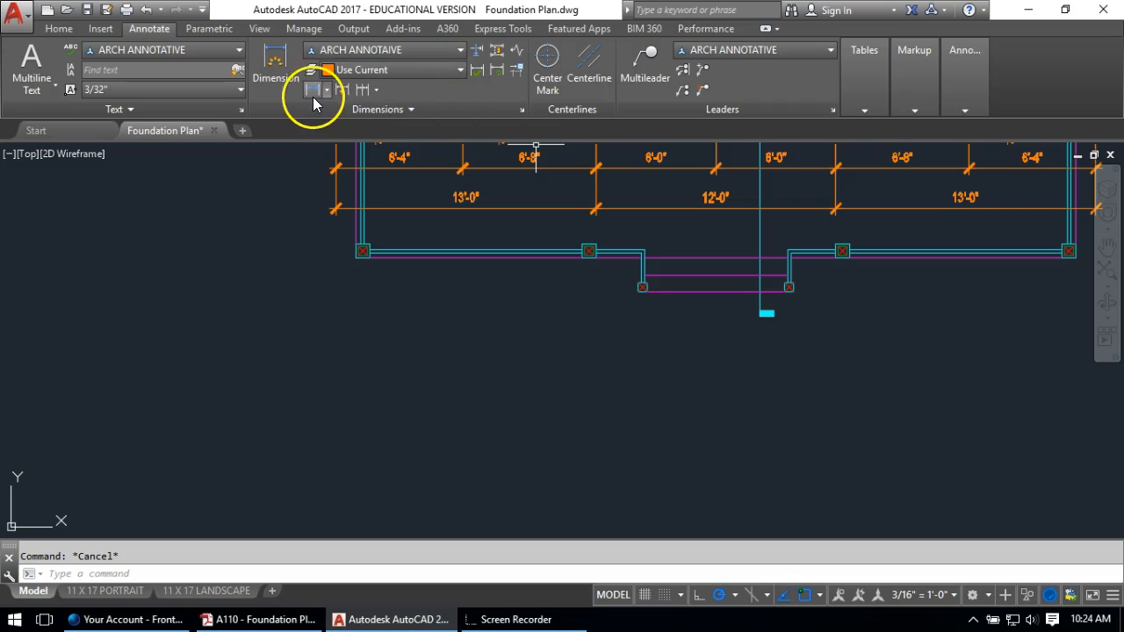
Place a 1'-4" linear dimension from the wall corner to the corner column, below the plan
{"action": "left_click", "coordinate": [313, 91]}
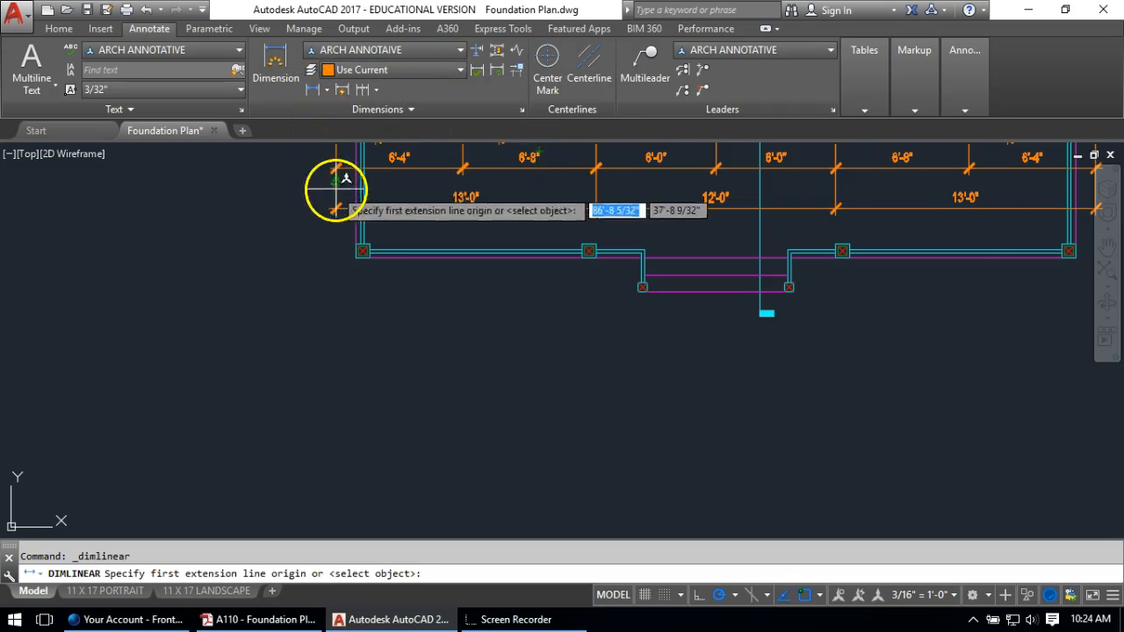
{"action": "middle_click_drag", "start_coordinate": [334, 188], "coordinate": [350, 273]}
{"action": "scroll", "coordinate": [350, 273], "scroll_direction": "up", "scroll_amount": 5}
{"action": "left_click", "coordinate": [348, 201]}
{"action": "scroll", "coordinate": [451, 519], "scroll_direction": "up", "scroll_amount": 6}
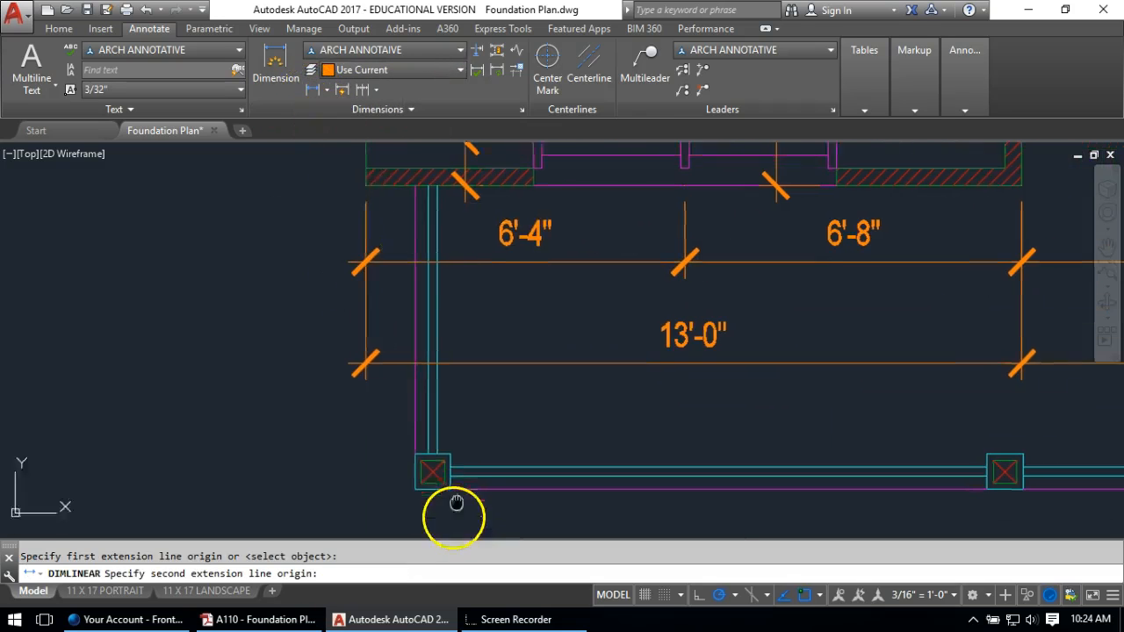
{"action": "left_click", "coordinate": [314, 327]}
{"action": "scroll", "coordinate": [346, 402], "scroll_direction": "down", "scroll_amount": 4}
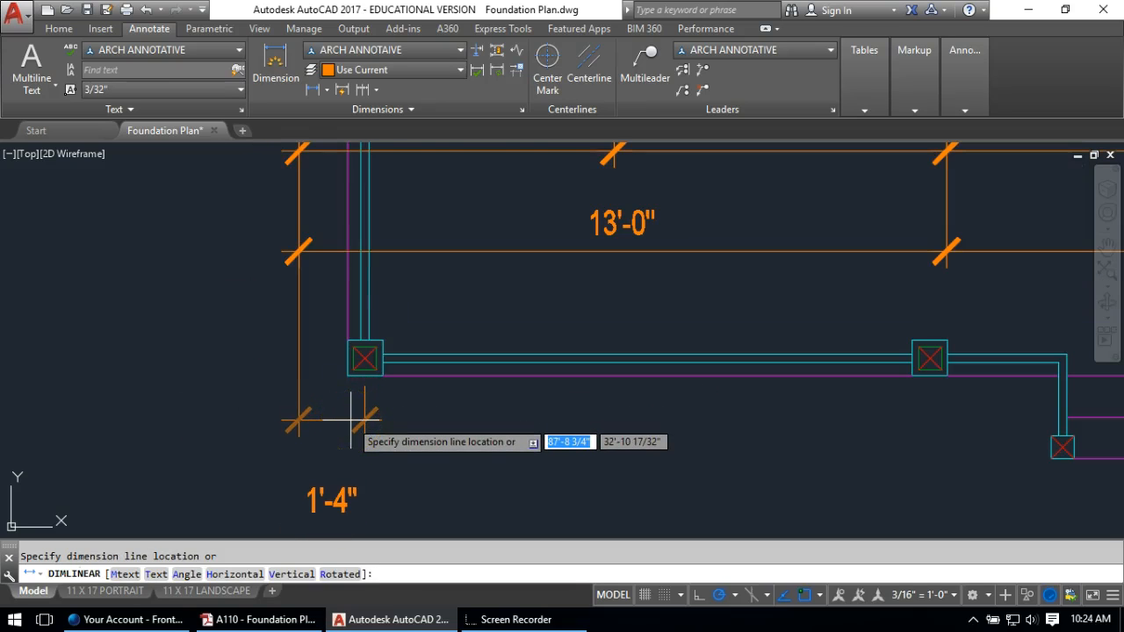
{"action": "scroll", "coordinate": [351, 417], "scroll_direction": "down", "scroll_amount": 2}
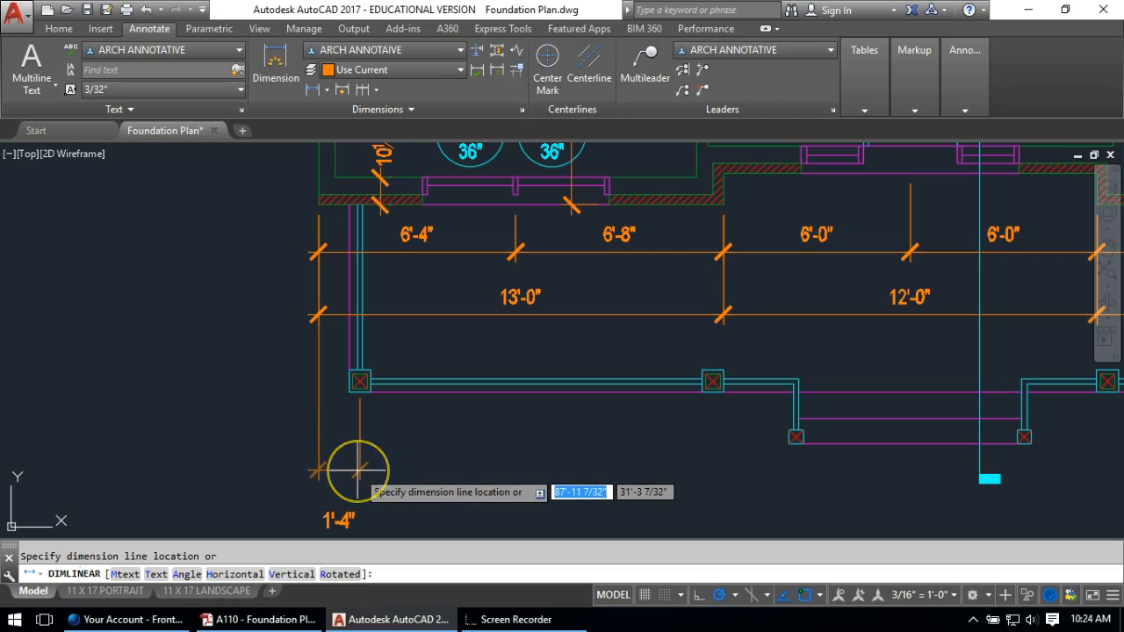
{"action": "left_click", "coordinate": [358, 468]}
{"action": "middle_click_drag", "start_coordinate": [394, 456], "coordinate": [400, 373]}
{"action": "key", "text": "Escape"}
Grab the 1'-4" dimension's text grip, then cancel without moving it
{"action": "left_click", "coordinate": [349, 439]}
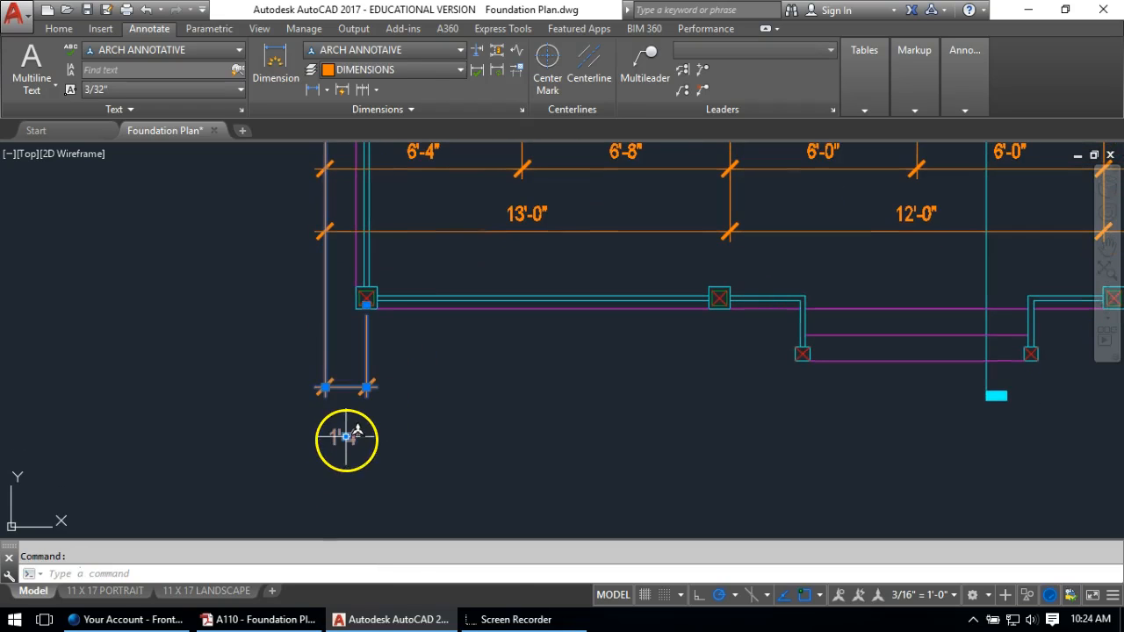
{"action": "left_click", "coordinate": [346, 438]}
{"action": "key", "text": "Escape"}
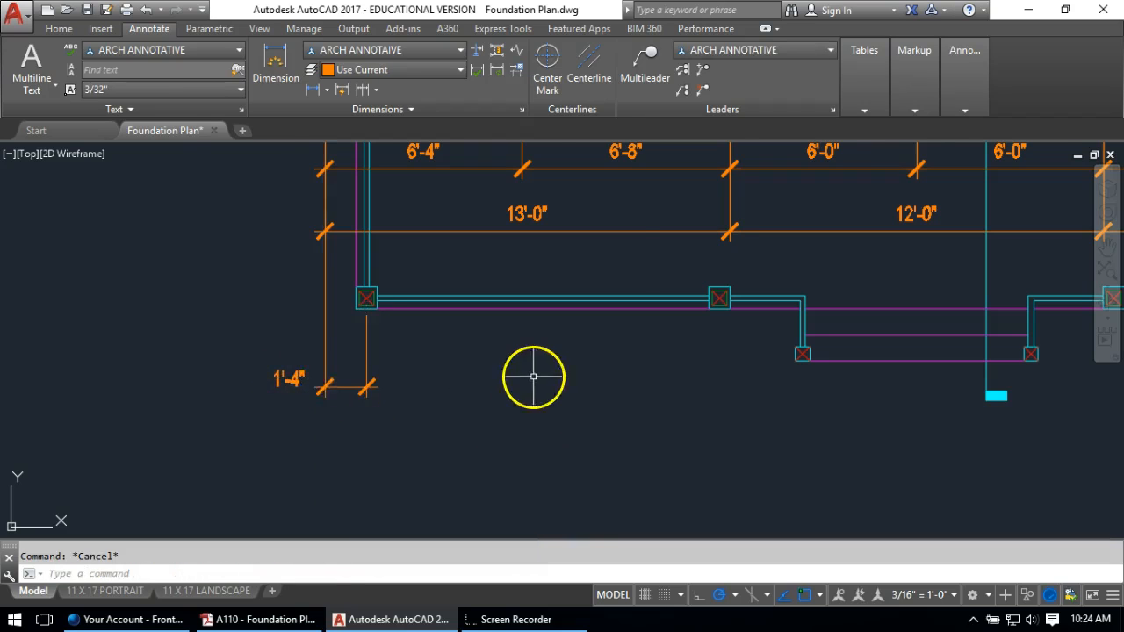
{"action": "middle_click_drag", "start_coordinate": [534, 377], "coordinate": [397, 373]}
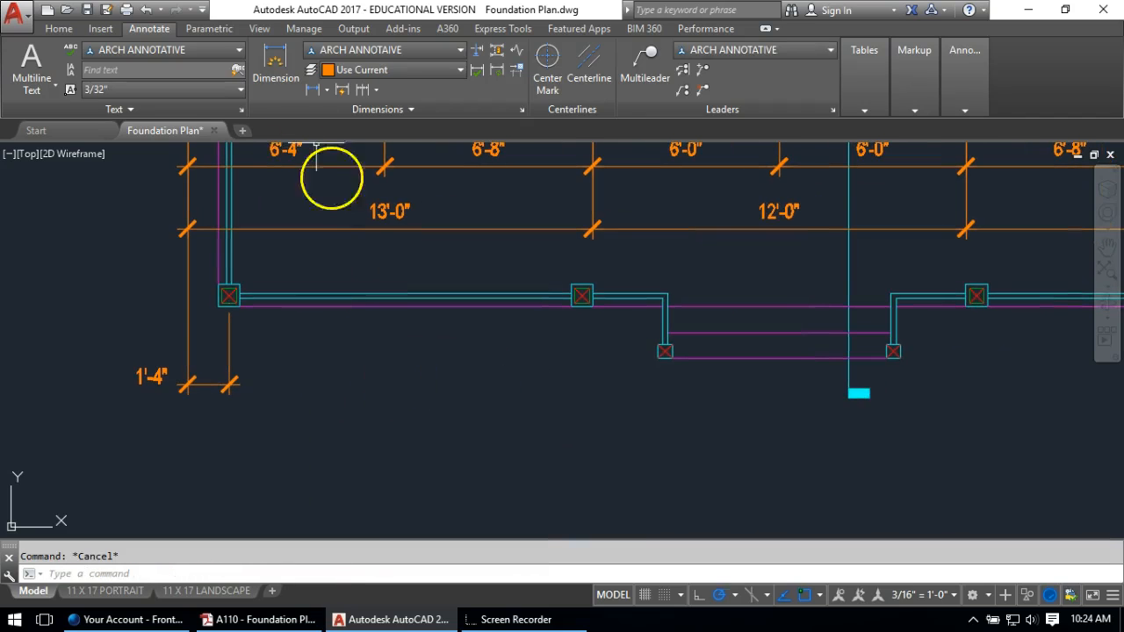
Continue from the 1'-4" dimension across the column centres: 11'-4", 2'-8", 7'-4", 2'-8"
{"action": "left_click", "coordinate": [361, 90]}
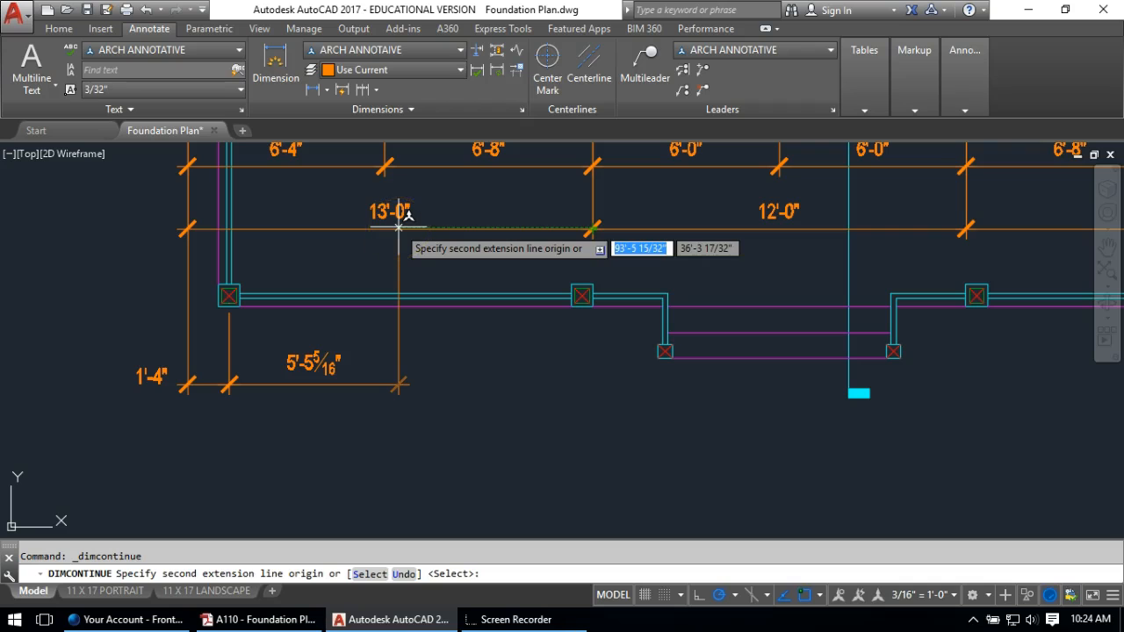
{"action": "scroll", "coordinate": [512, 261], "scroll_direction": "up", "scroll_amount": 2}
{"action": "left_click", "coordinate": [611, 324]}
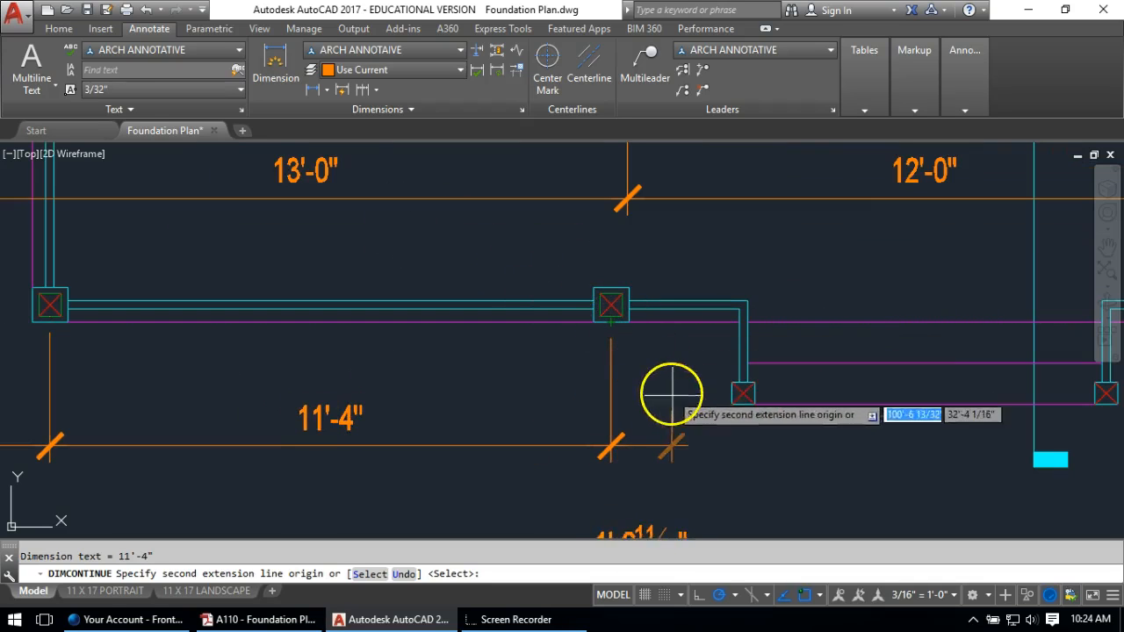
{"action": "left_click", "coordinate": [742, 398]}
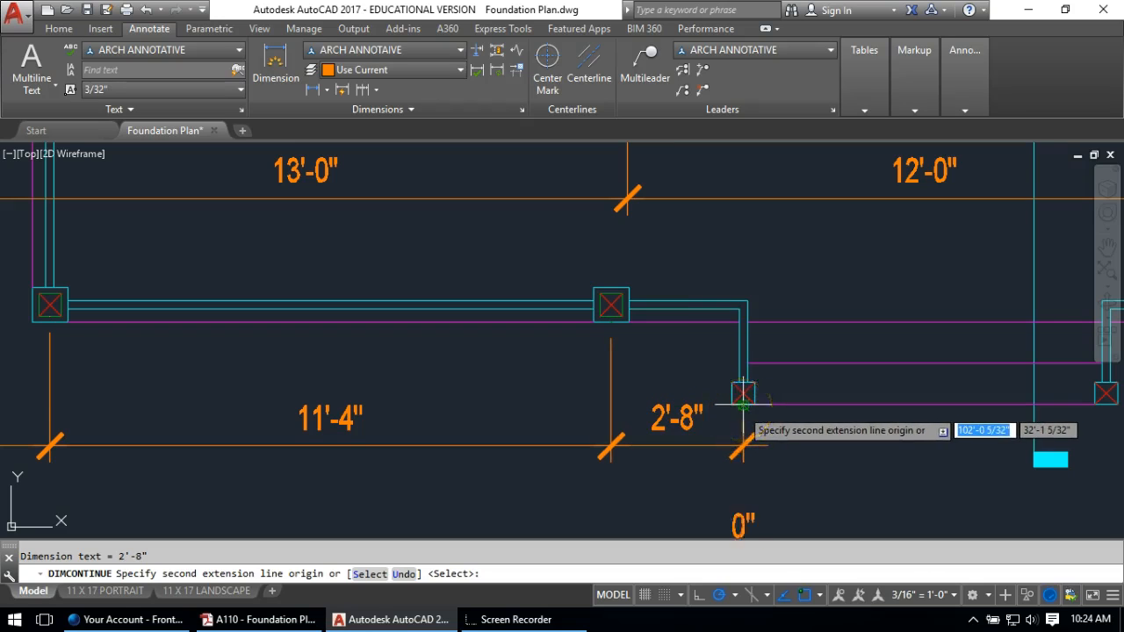
{"action": "middle_click_drag", "start_coordinate": [847, 391], "coordinate": [409, 319]}
{"action": "left_click", "coordinate": [669, 330]}
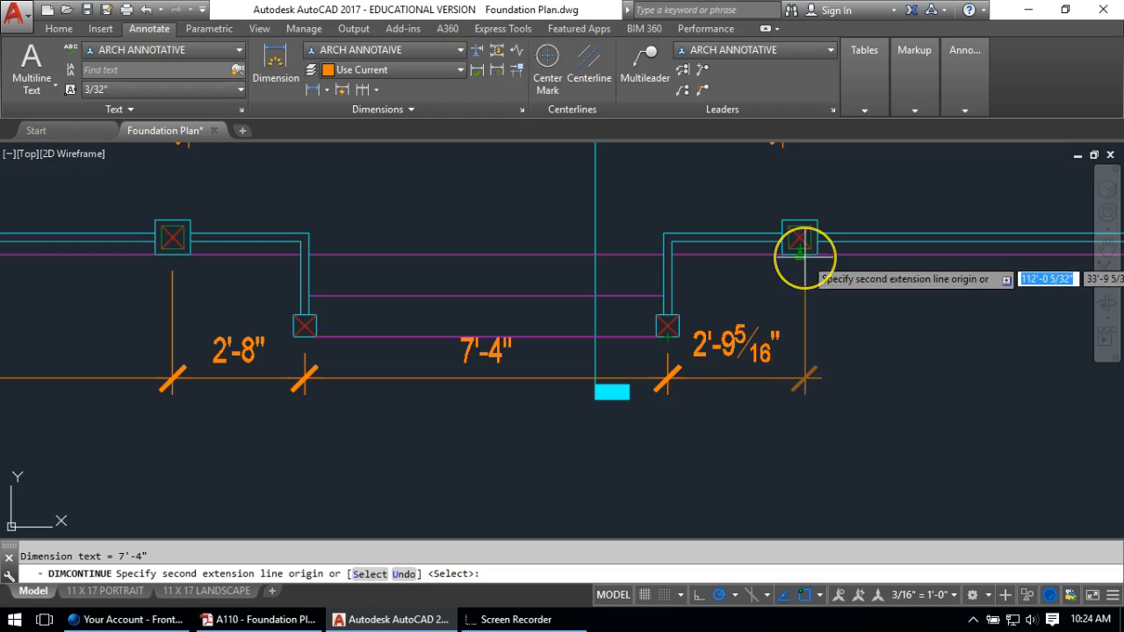
{"action": "left_click", "coordinate": [800, 255]}
{"action": "middle_click_drag", "start_coordinate": [857, 308], "coordinate": [150, 318]}
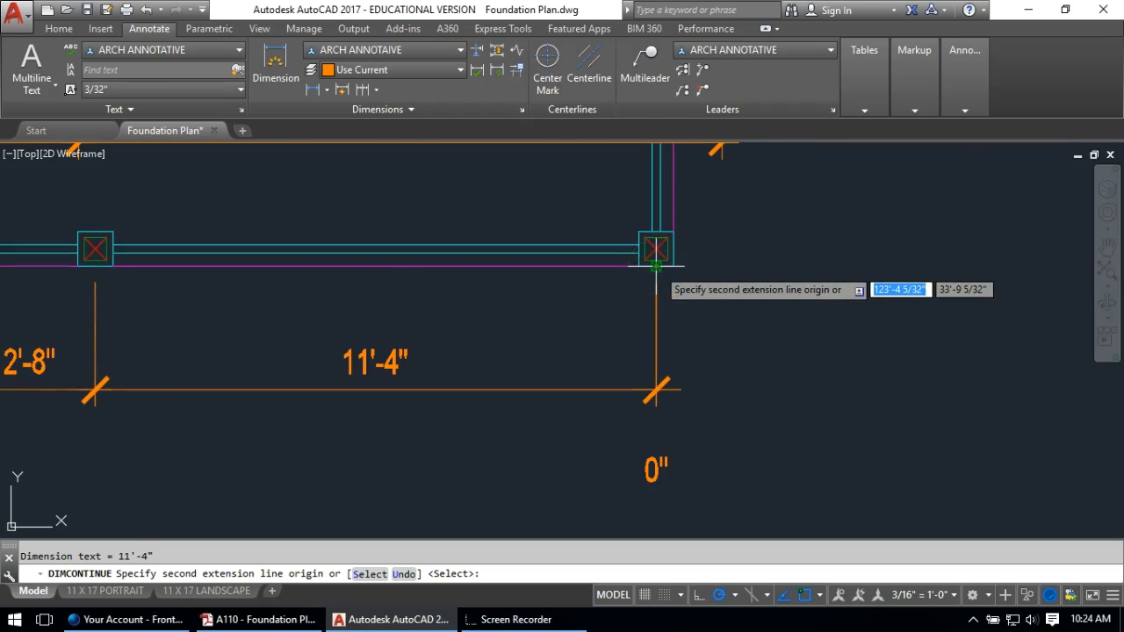
{"action": "scroll", "coordinate": [656, 263], "scroll_direction": "down", "scroll_amount": 2}
{"action": "middle_click_drag", "start_coordinate": [656, 264], "coordinate": [495, 402]}
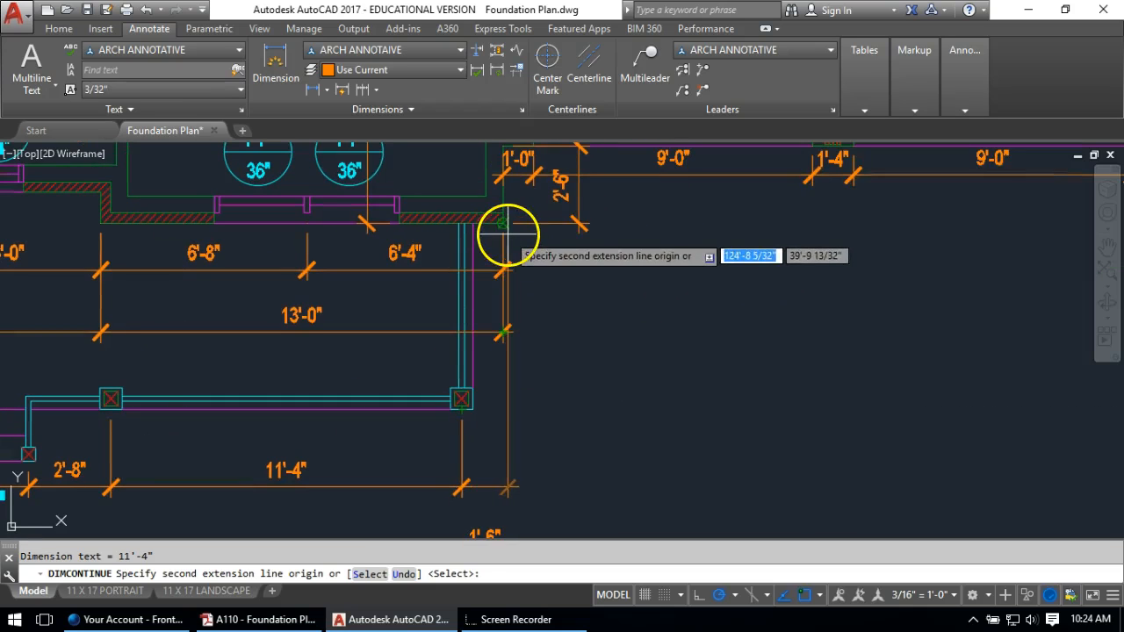
{"action": "key", "text": "Escape"}
Grab the right-end 1'-4" dimension's text grip, then cancel without moving it
{"action": "middle_click_drag", "start_coordinate": [530, 333], "coordinate": [463, 205]}
{"action": "left_click", "coordinate": [438, 332]}
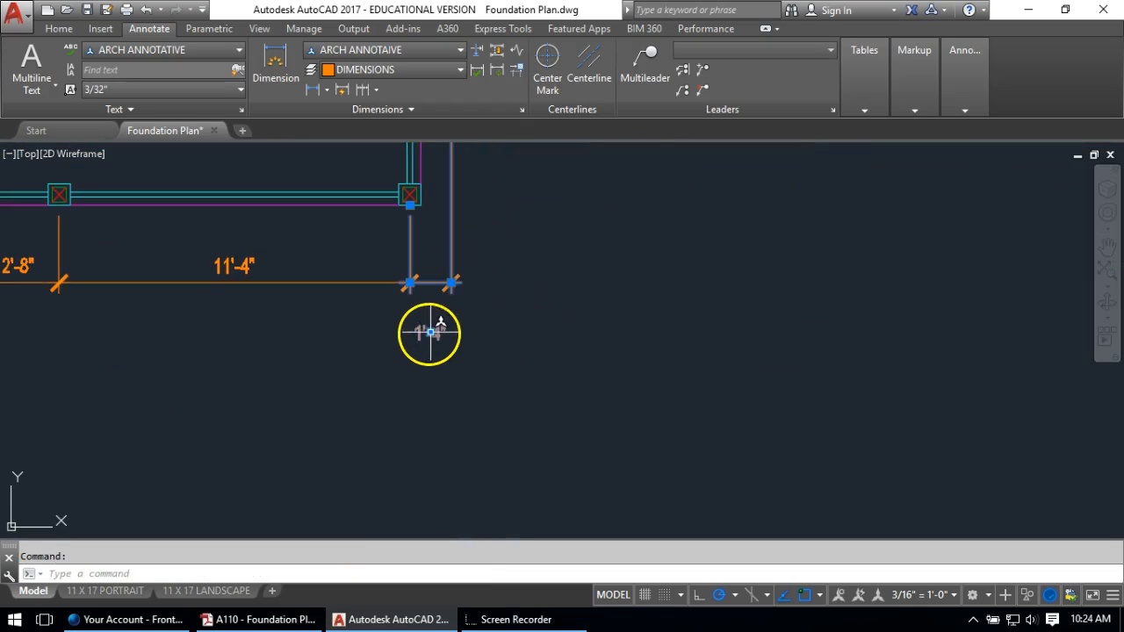
{"action": "left_click", "coordinate": [430, 332]}
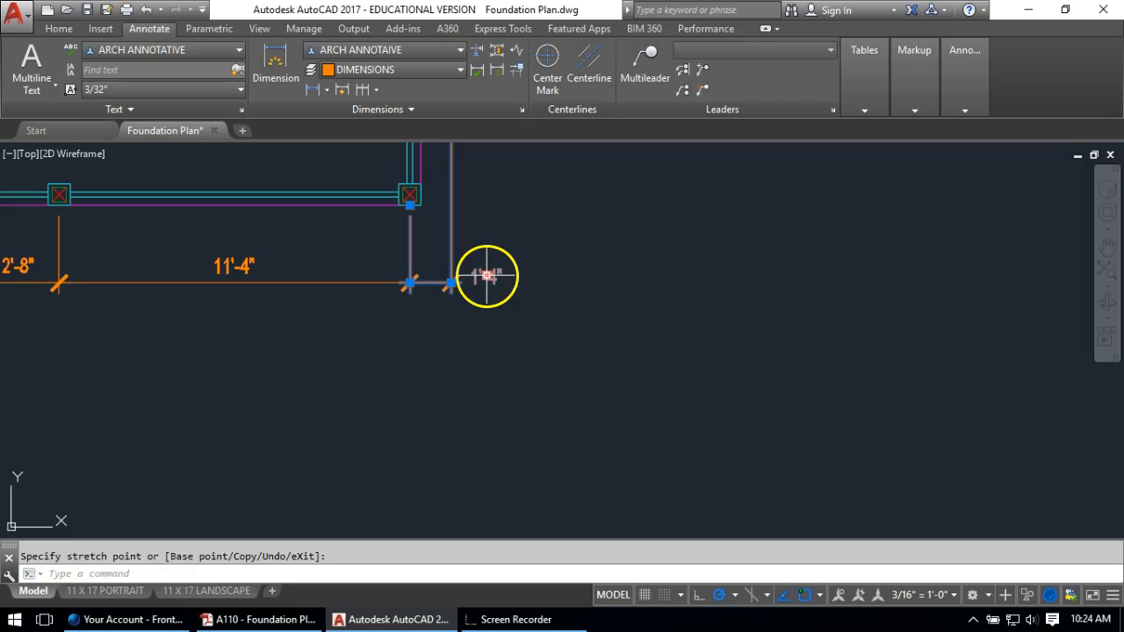
{"action": "key", "text": "Escape"}
{"action": "key", "text": "Escape"}
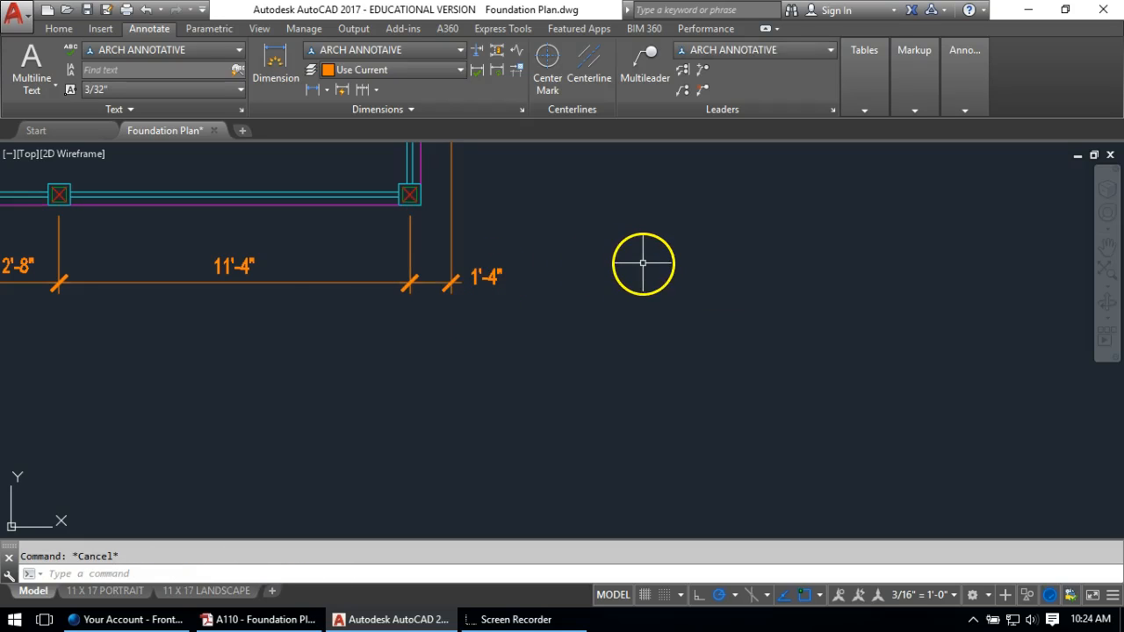
{"action": "scroll", "coordinate": [694, 242], "scroll_direction": "down", "scroll_amount": 2}
{"action": "mouse_move", "coordinate": [362, 246]}
{"action": "middle_mouse_down"}
{"action": "mouse_move", "coordinate": [1073, 391]}
{"action": "mouse_move", "coordinate": [1060, 388]}
{"action": "middle_mouse_up"}
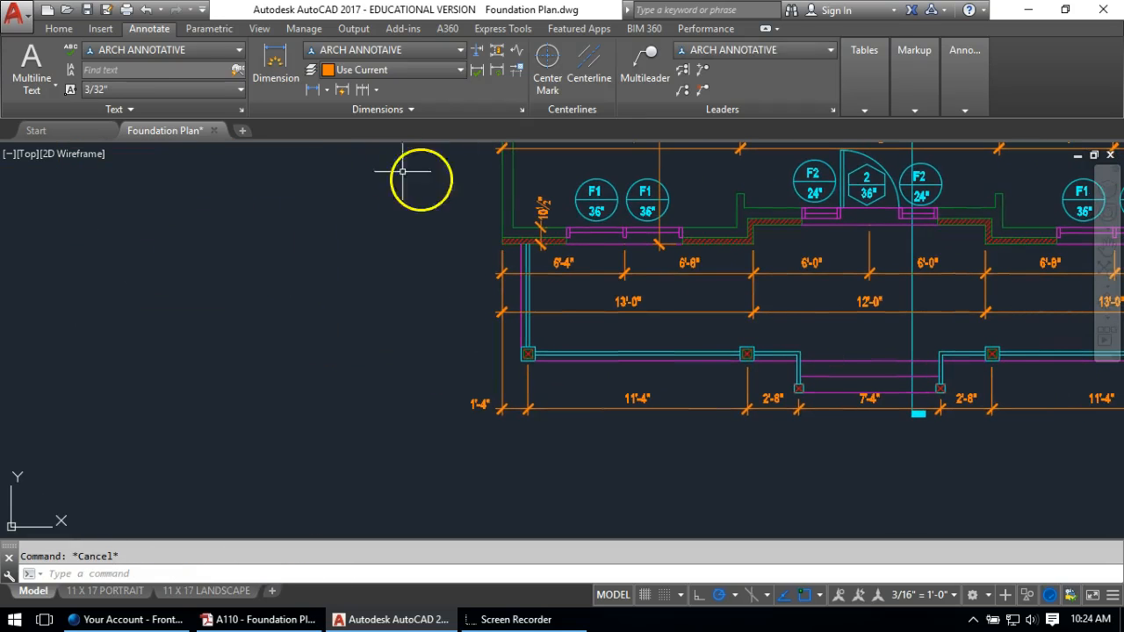
Measure from the wall corner to the column corner, placing the vertical 5'-8" dimension to the left
{"action": "left_click", "coordinate": [313, 90]}
{"action": "scroll", "coordinate": [479, 249], "scroll_direction": "up", "scroll_amount": 2}
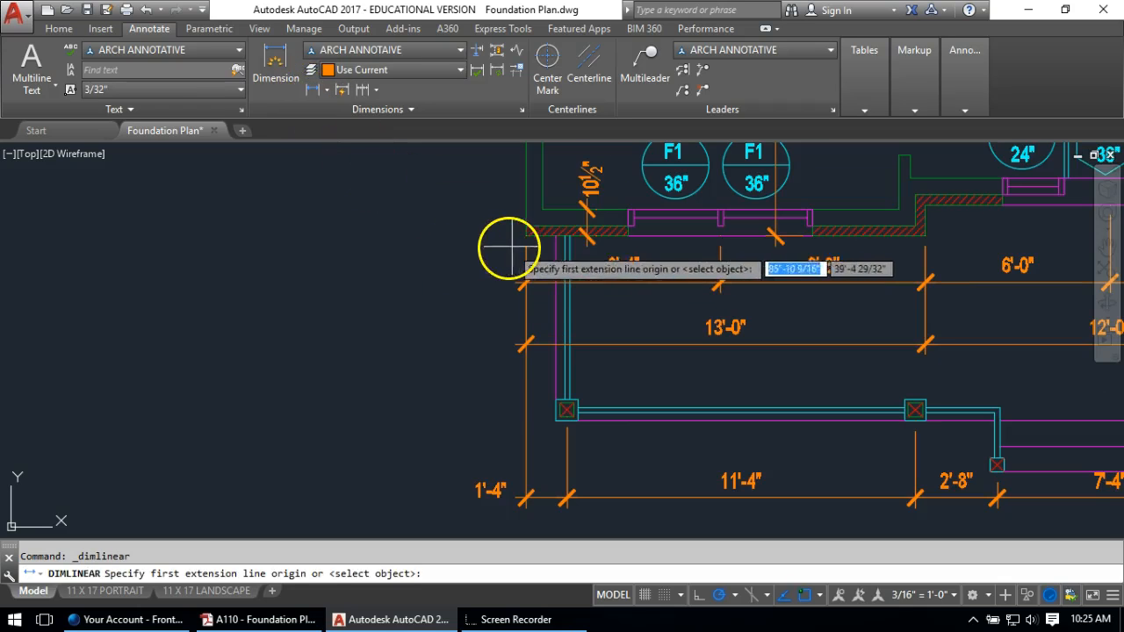
{"action": "left_click", "coordinate": [524, 234]}
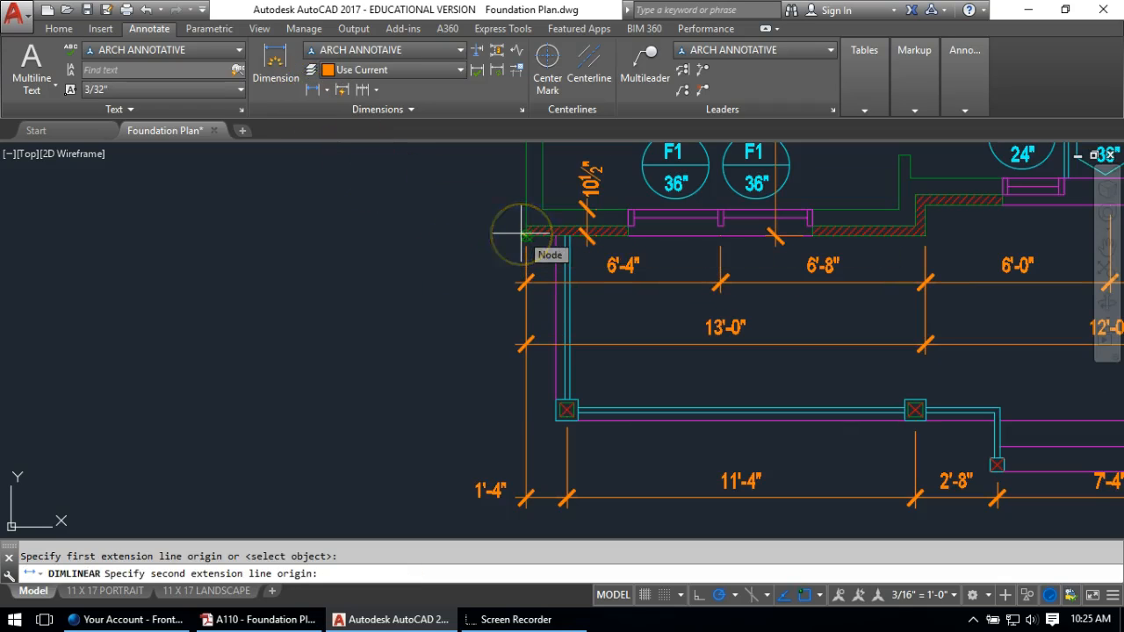
{"action": "scroll", "coordinate": [555, 369], "scroll_direction": "up", "scroll_amount": 2}
{"action": "left_click", "coordinate": [554, 439]}
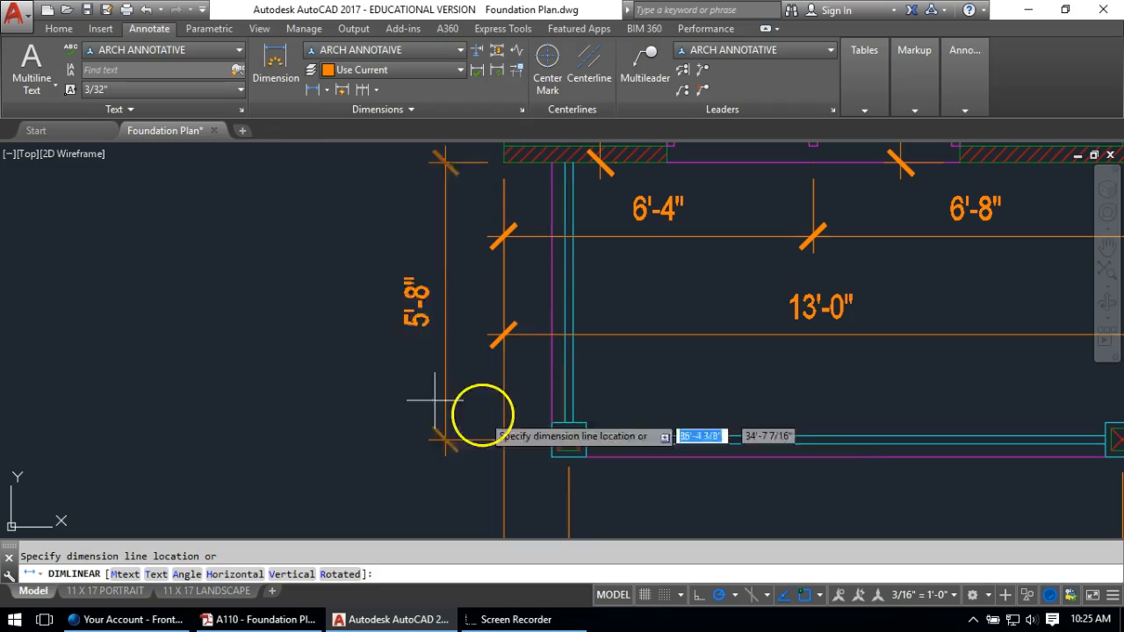
{"action": "left_click", "coordinate": [419, 394]}
{"action": "key", "text": "Escape"}
{"action": "scroll", "coordinate": [412, 392], "scroll_direction": "down", "scroll_amount": 5}
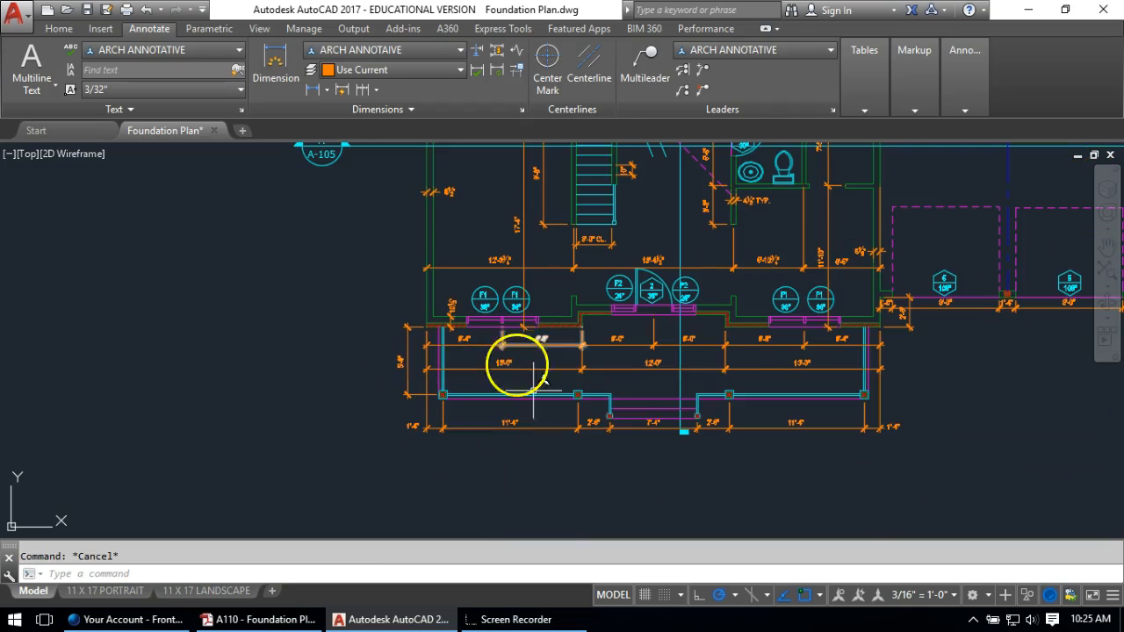
{"action": "scroll", "coordinate": [597, 360], "scroll_direction": "down", "scroll_amount": 2}
{"action": "middle_click_drag", "start_coordinate": [597, 360], "coordinate": [538, 440]}
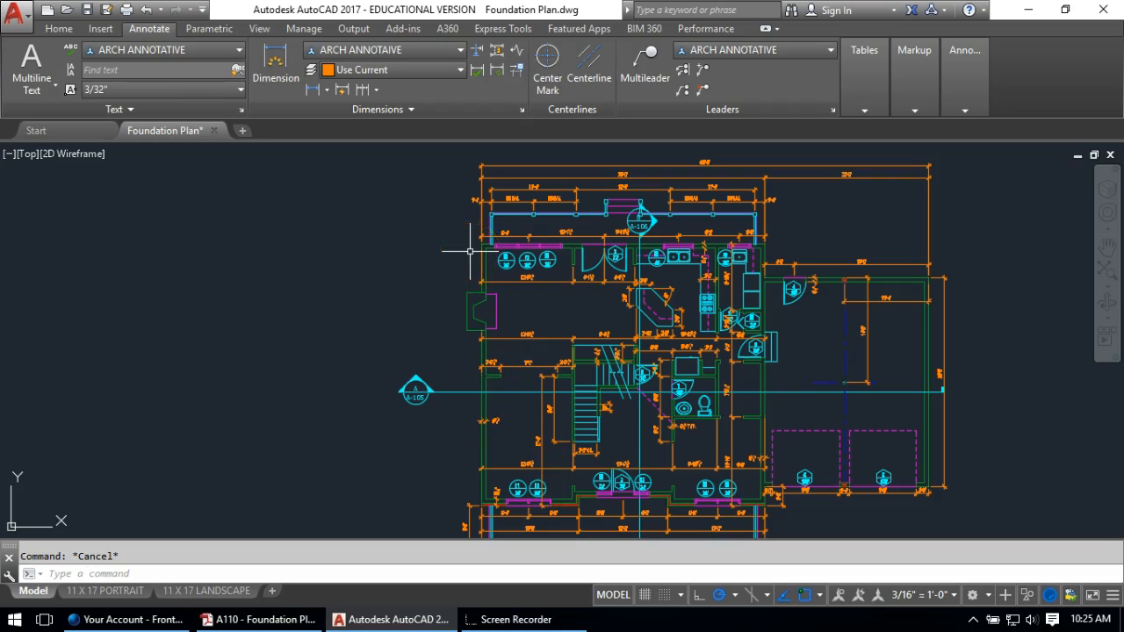
Add a vertical 4'-3 9/16" dimension between the upper and lower left wall corners
{"action": "scroll", "coordinate": [482, 286], "scroll_direction": "up", "scroll_amount": 5}
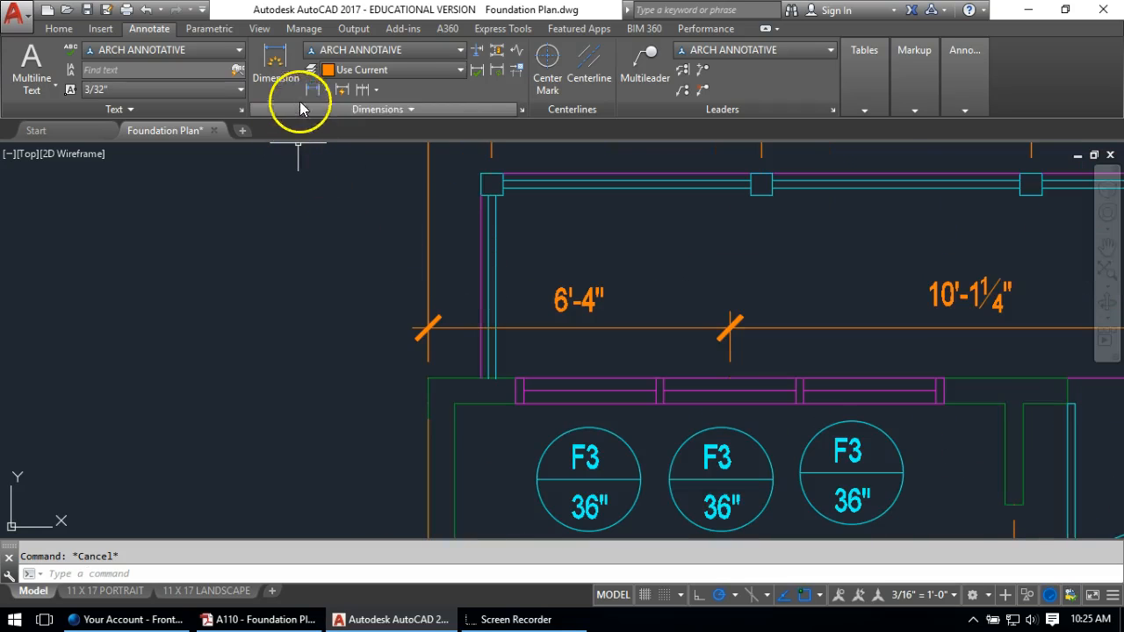
{"action": "left_click", "coordinate": [314, 89]}
{"action": "left_click", "coordinate": [481, 173]}
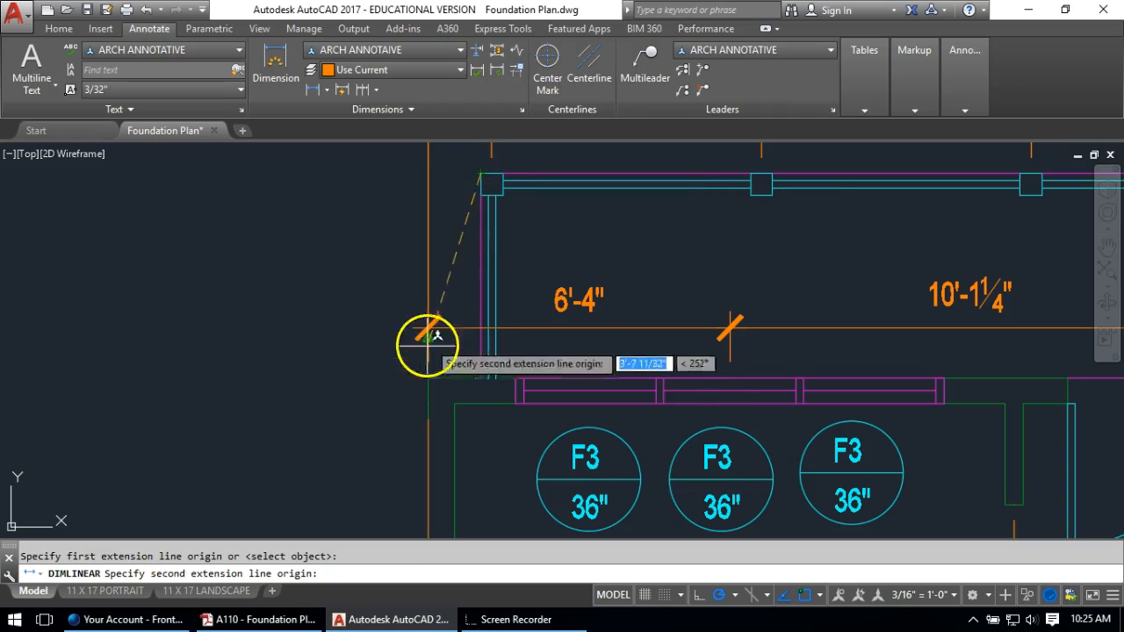
{"action": "left_click", "coordinate": [427, 379]}
{"action": "left_click", "coordinate": [343, 318]}
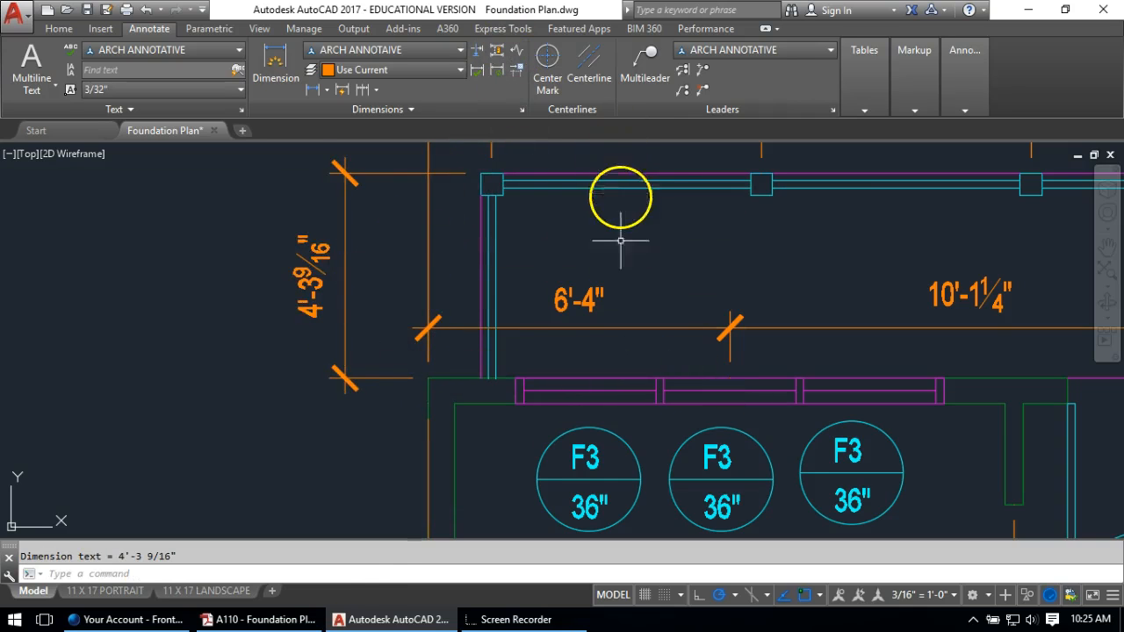
Add a jog line to the 4'-3 9/16" dimension
{"action": "left_click", "coordinate": [523, 54]}
{"action": "left_click", "coordinate": [345, 264]}
{"action": "left_click", "coordinate": [350, 274]}
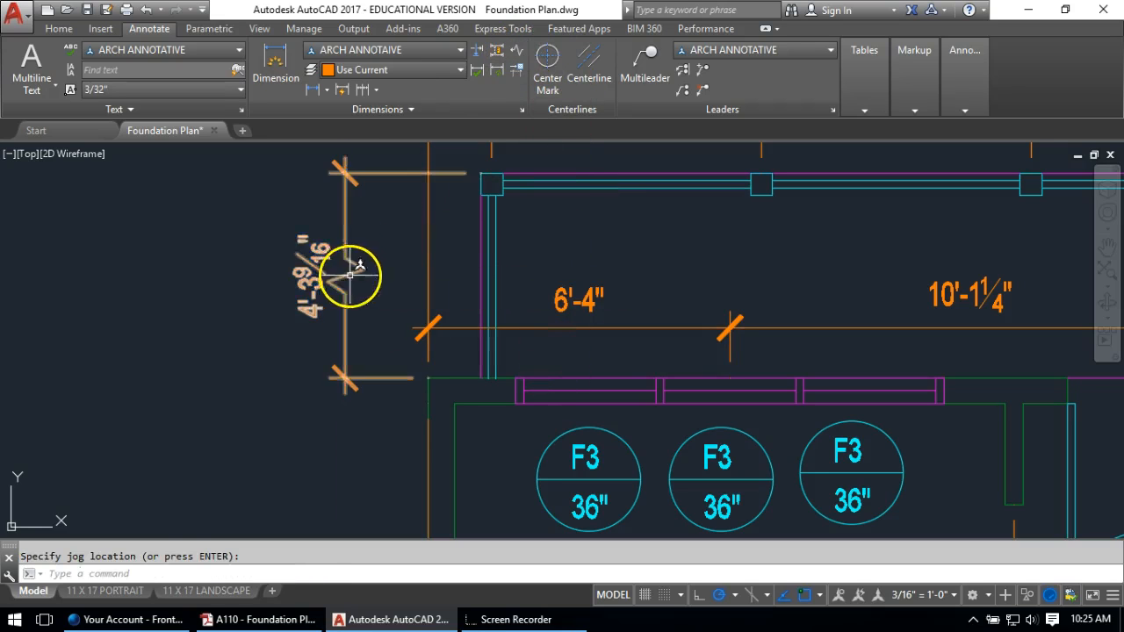
{"action": "left_click", "coordinate": [307, 286]}
Override the dimension text to read 12'-0"
{"action": "double_click", "coordinate": [306, 284]}
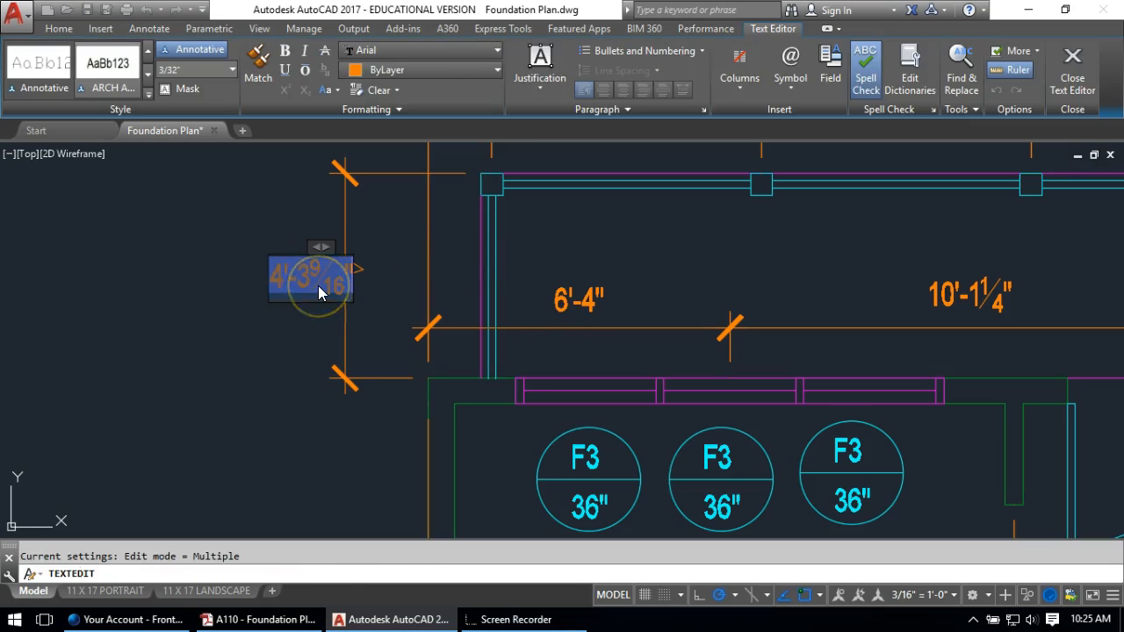
{"action": "type", "text": "12'-0"}
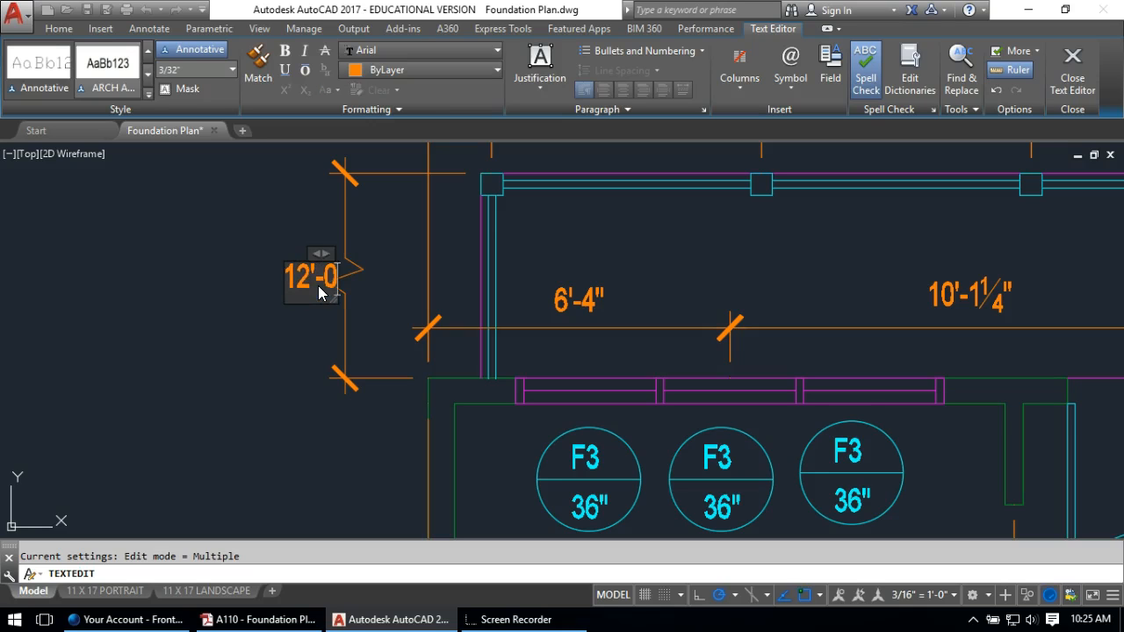
{"action": "left_click", "coordinate": [226, 328]}
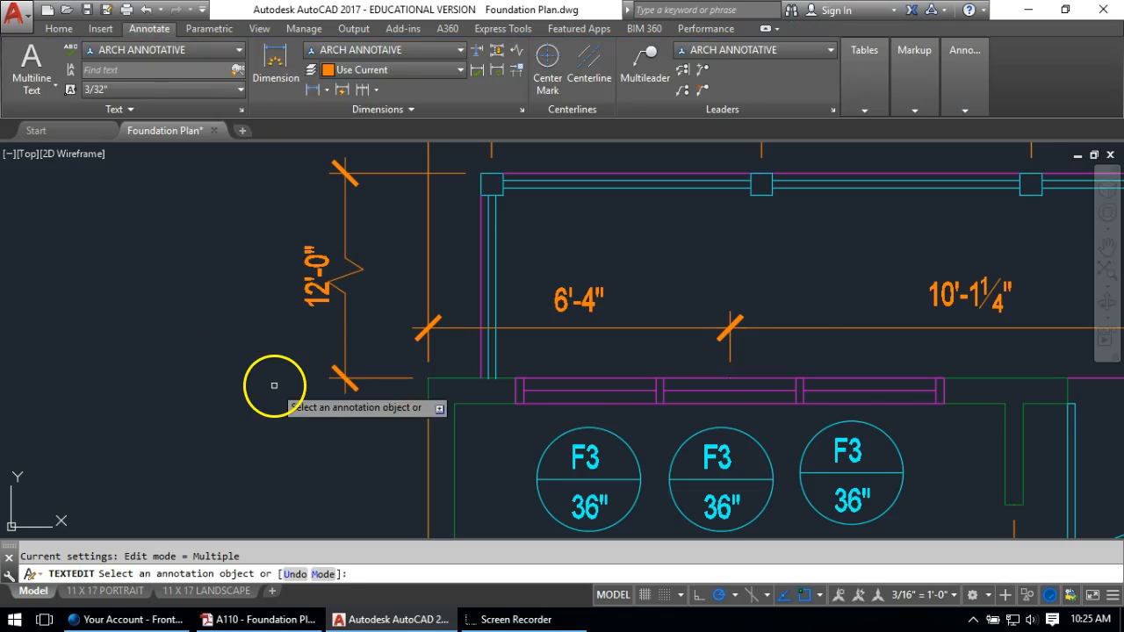
{"action": "key", "text": "Escape"}
{"action": "scroll", "coordinate": [280, 358], "scroll_direction": "down", "scroll_amount": 4}
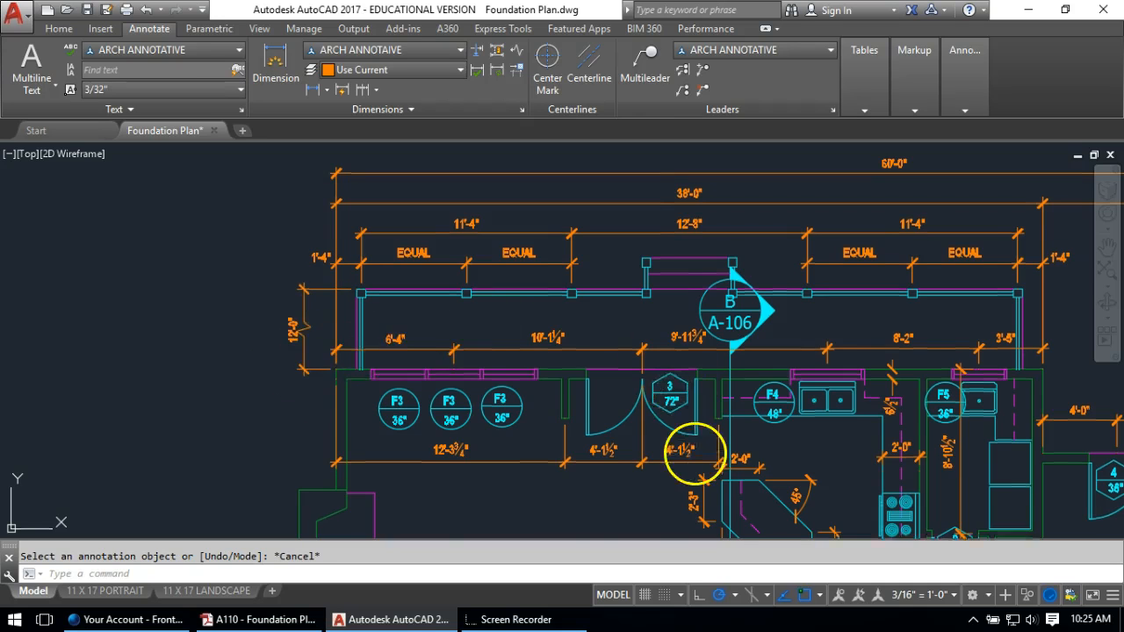
Dimension from the door-frame corner to the wall corner beside the stair
{"action": "middle_click_drag", "start_coordinate": [694, 455], "coordinate": [626, 205]}
{"action": "scroll", "coordinate": [628, 457], "scroll_direction": "up", "scroll_amount": 5}
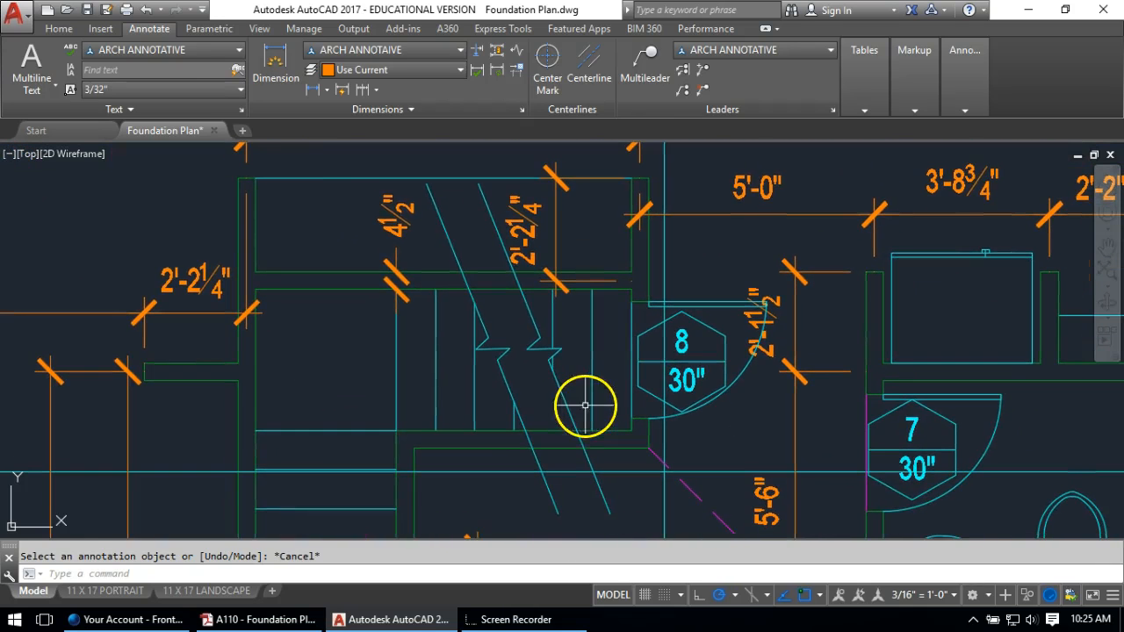
{"action": "left_click", "coordinate": [313, 91]}
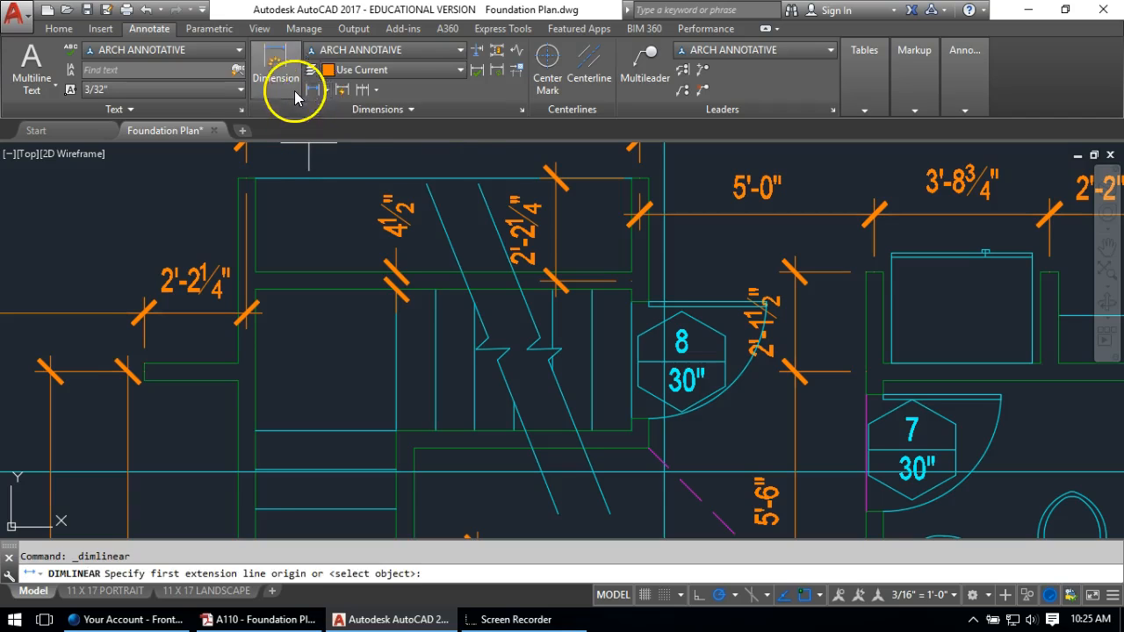
{"action": "left_click", "coordinate": [630, 283]}
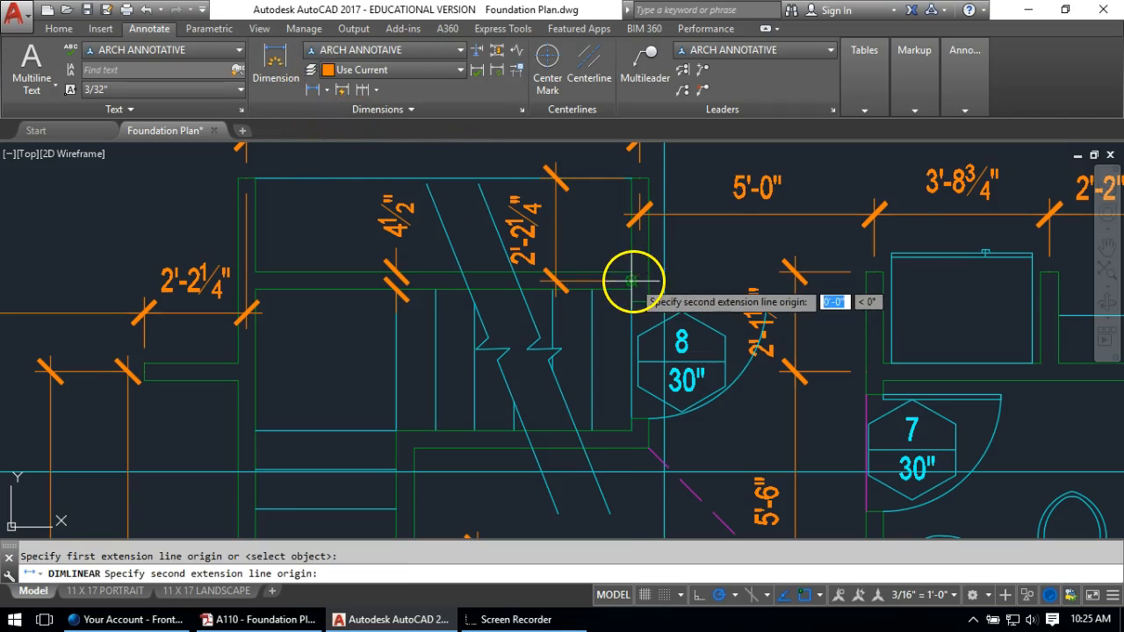
{"action": "left_click", "coordinate": [629, 431]}
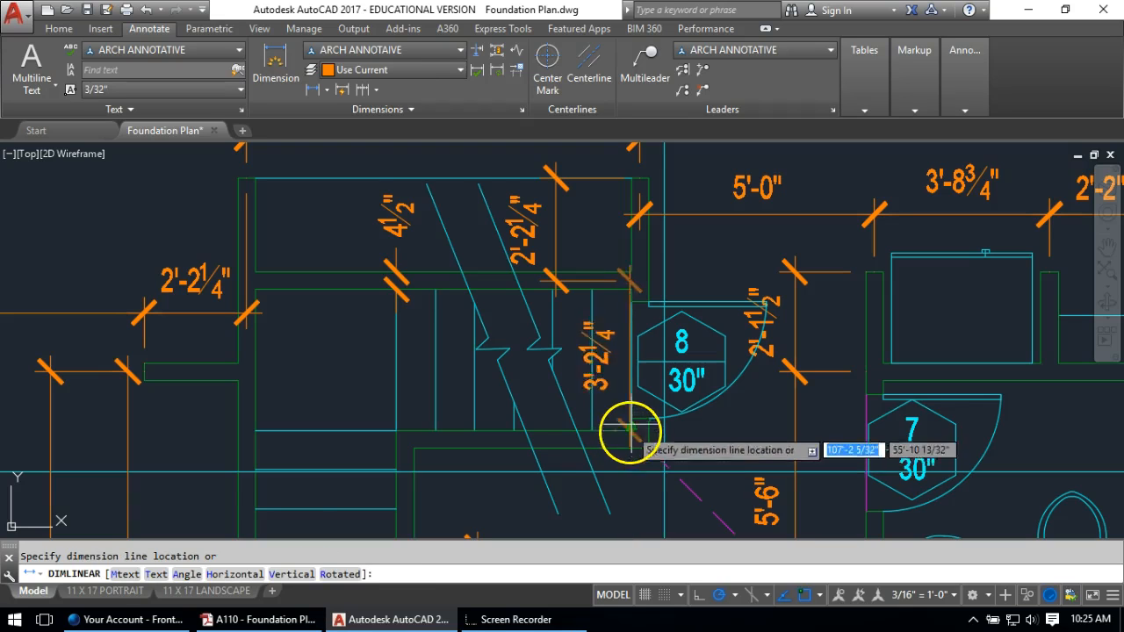
{"action": "left_click", "coordinate": [556, 230]}
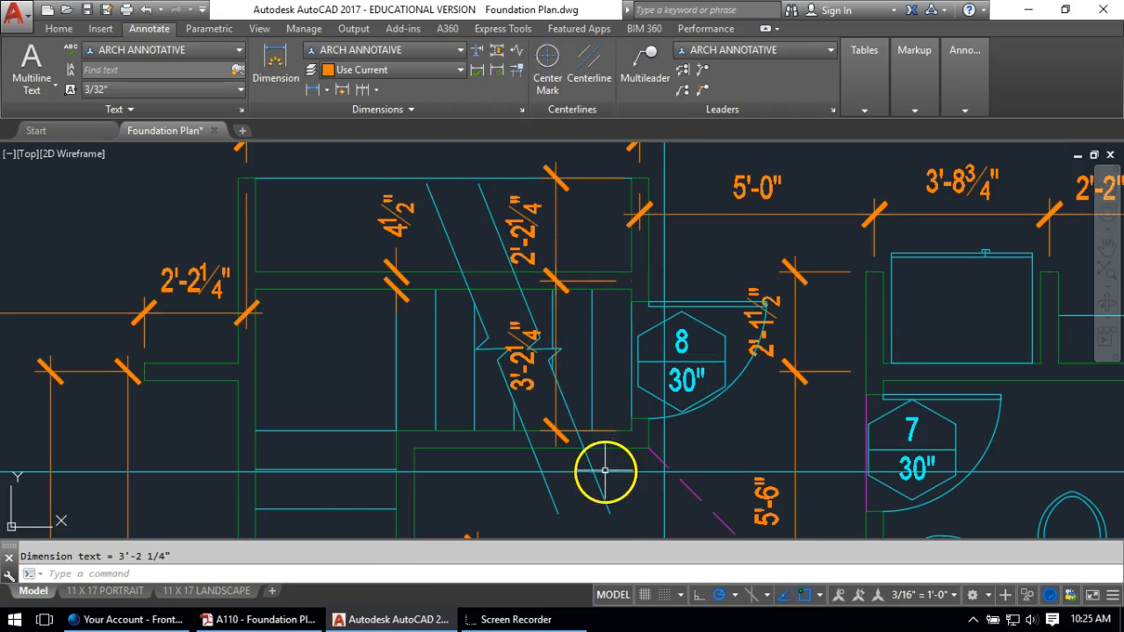
Stretch the dimension's lower end point by 2.25 so it reads 3'-4 1/2"
{"action": "left_click", "coordinate": [612, 429]}
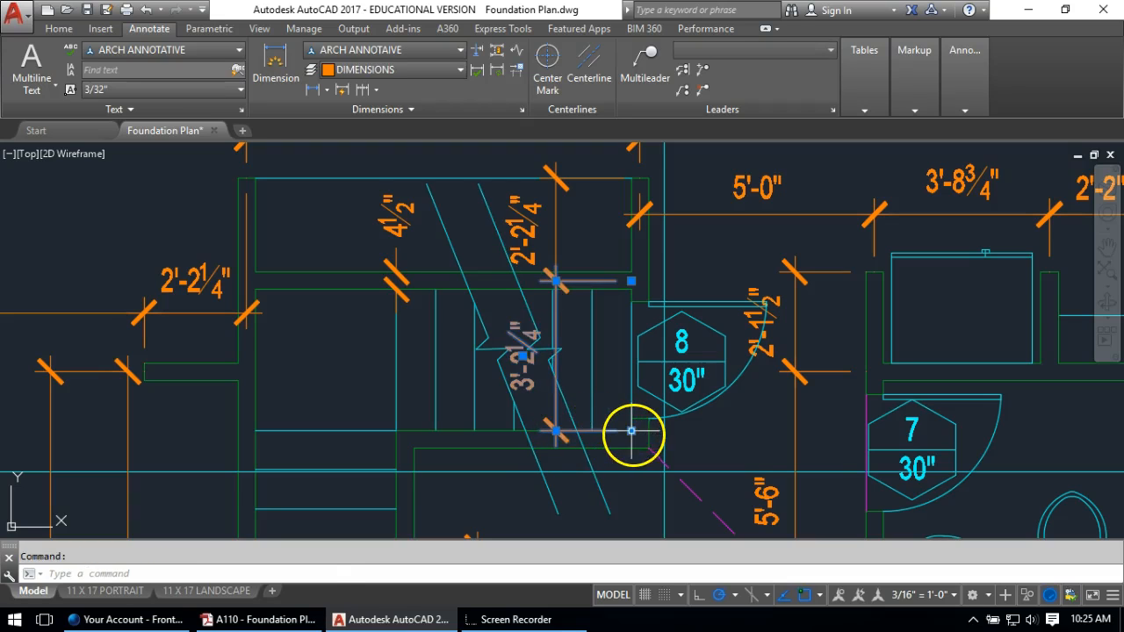
{"action": "left_click", "coordinate": [632, 431]}
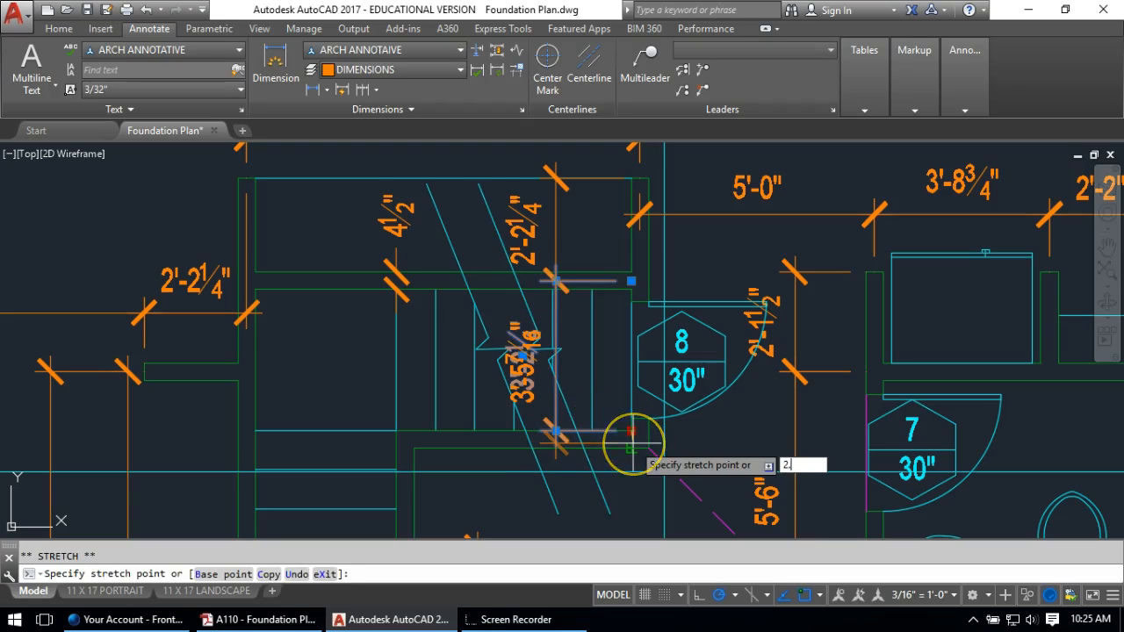
{"action": "type", "text": "2.25"}
{"action": "key", "text": "Return"}
{"action": "key", "text": "Escape"}
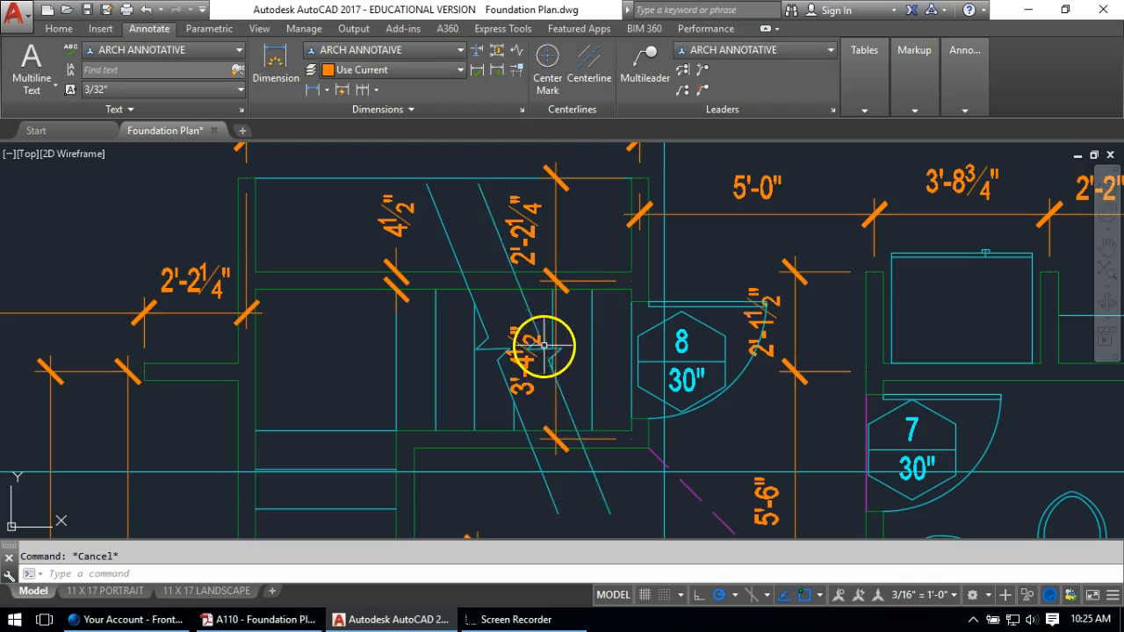
{"action": "middle_click_drag", "start_coordinate": [536, 353], "coordinate": [499, 263]}
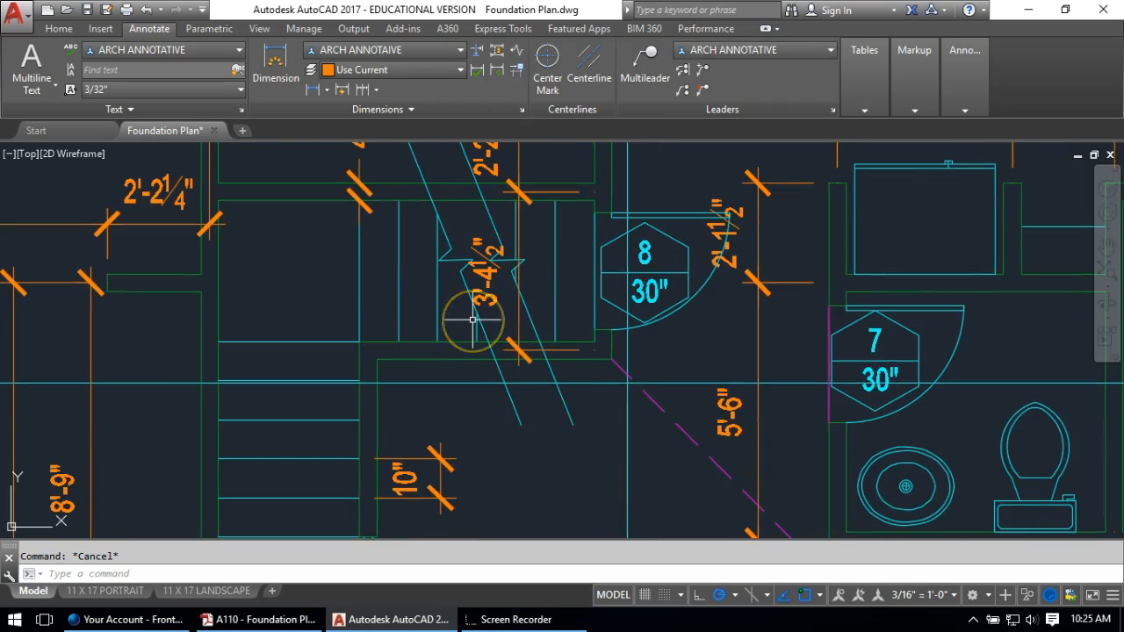
Place a 6 1/2" linear dimension across the right foundation wall's two lines
{"action": "scroll", "coordinate": [472, 321], "scroll_direction": "down", "scroll_amount": 8}
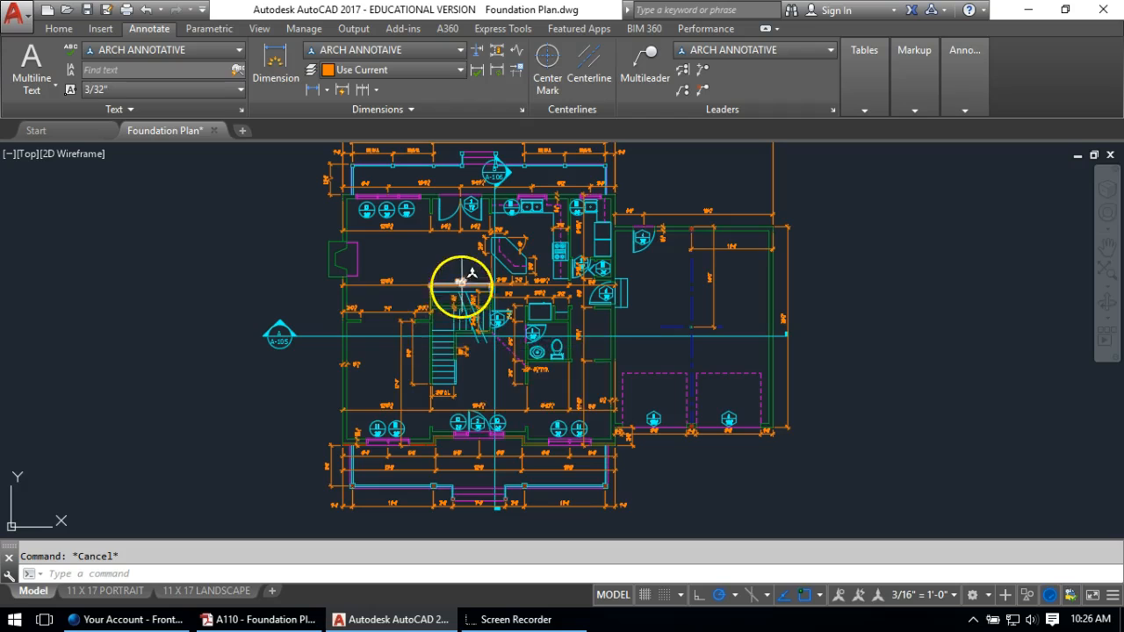
{"action": "scroll", "coordinate": [459, 307], "scroll_direction": "down", "scroll_amount": 5}
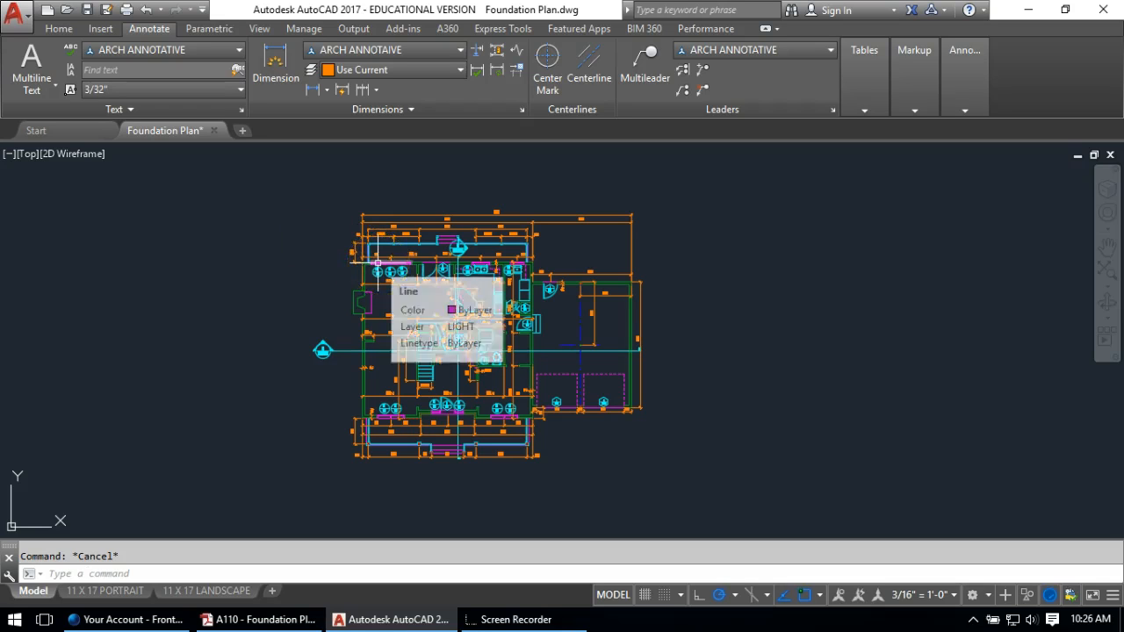
{"action": "scroll", "coordinate": [658, 350], "scroll_direction": "up", "scroll_amount": 5}
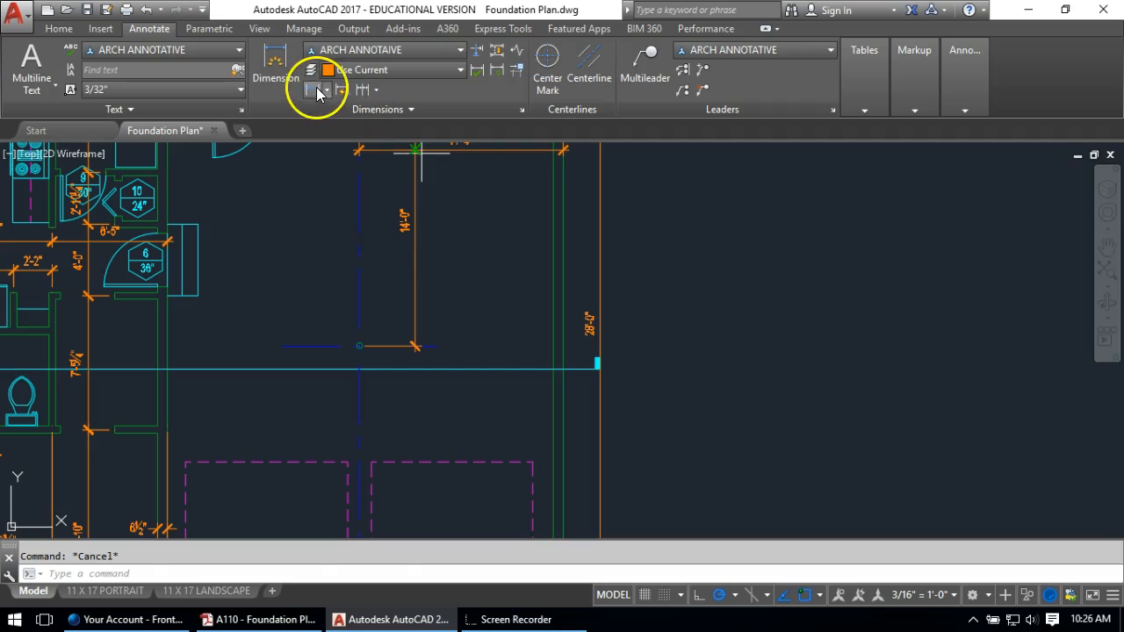
{"action": "left_click", "coordinate": [315, 91]}
{"action": "left_click", "coordinate": [554, 346]}
{"action": "left_click", "coordinate": [563, 347]}
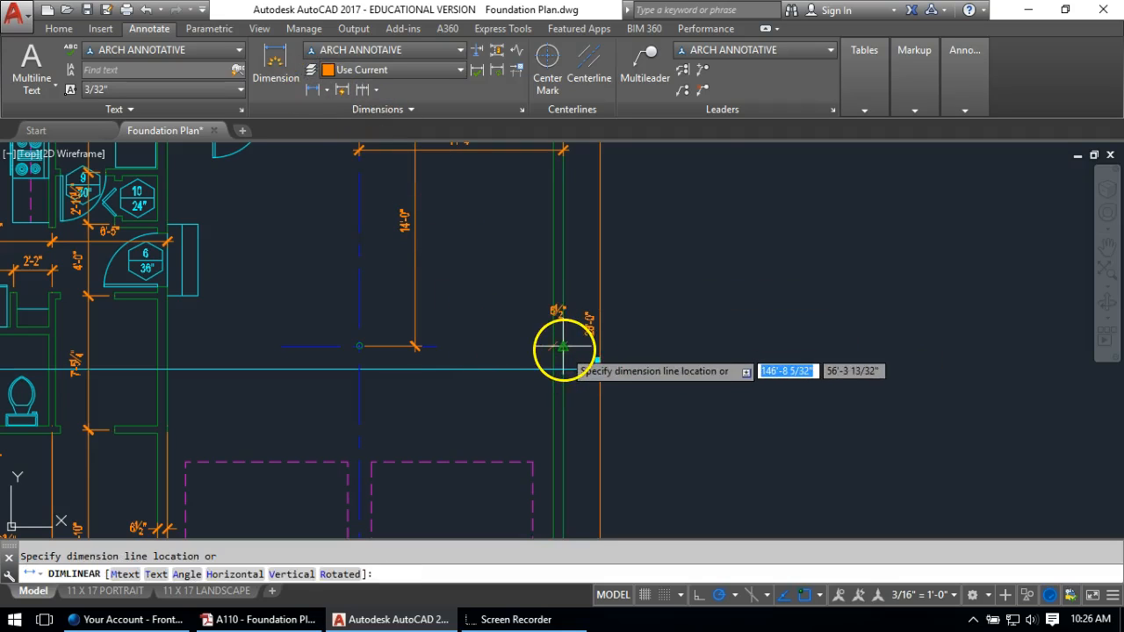
{"action": "left_click", "coordinate": [563, 347]}
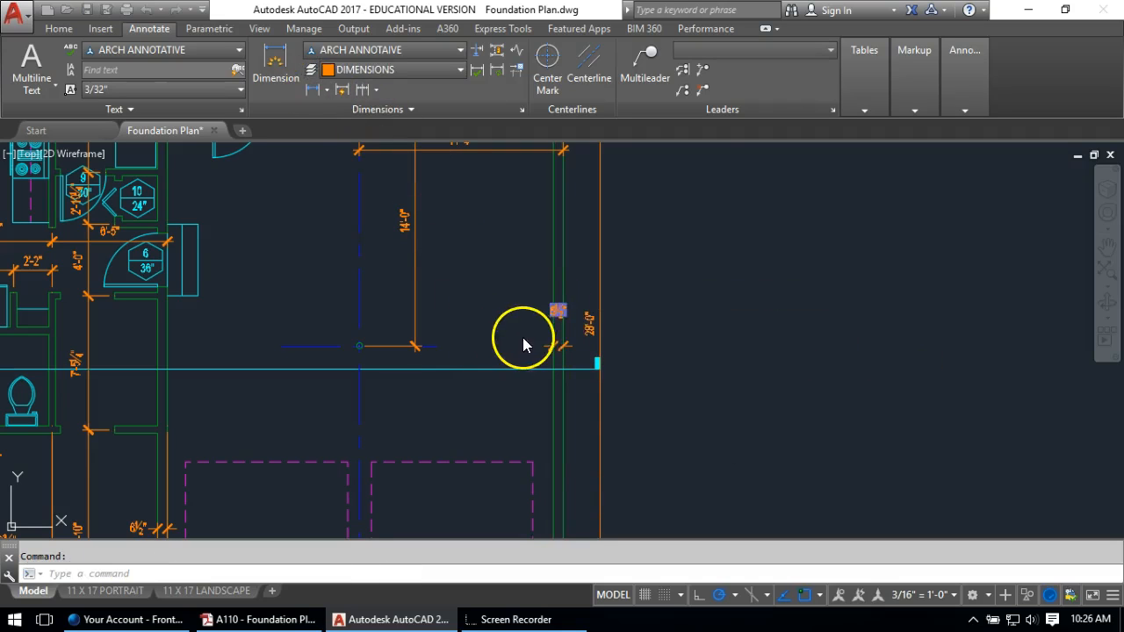
{"action": "double_click", "coordinate": [554, 314]}
{"action": "scroll", "coordinate": [535, 317], "scroll_direction": "up", "scroll_amount": 3}
{"action": "key", "text": "Escape"}
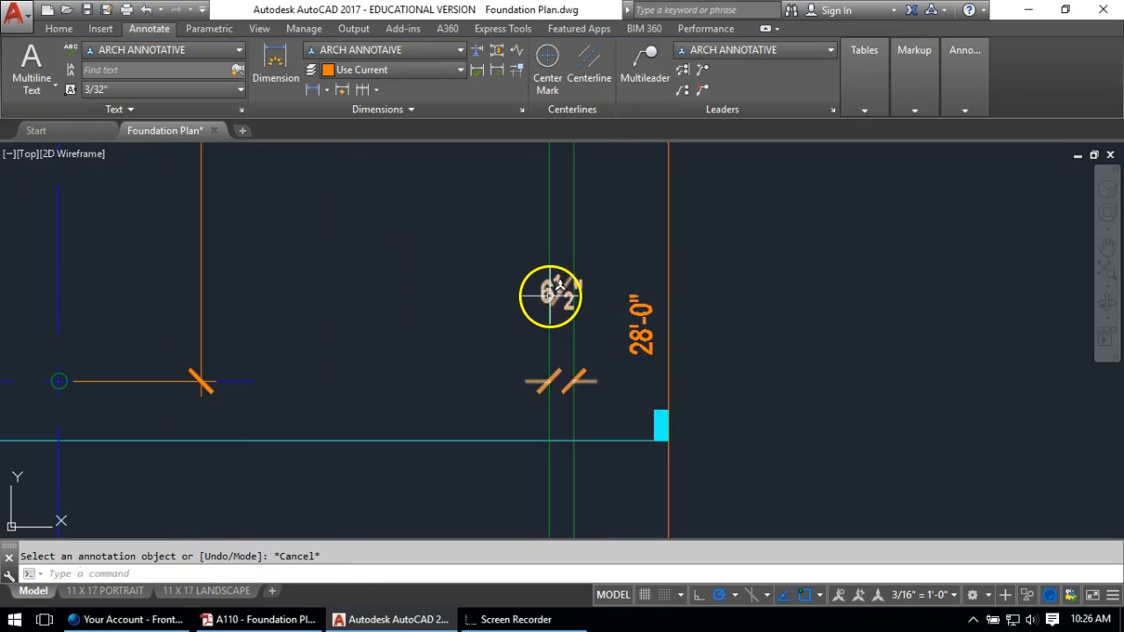
Move the 6 1/2" dimension text to the left of the wall
{"action": "left_click", "coordinate": [559, 286]}
{"action": "left_click", "coordinate": [559, 285]}
{"action": "left_click", "coordinate": [492, 373]}
{"action": "key", "text": "Escape"}
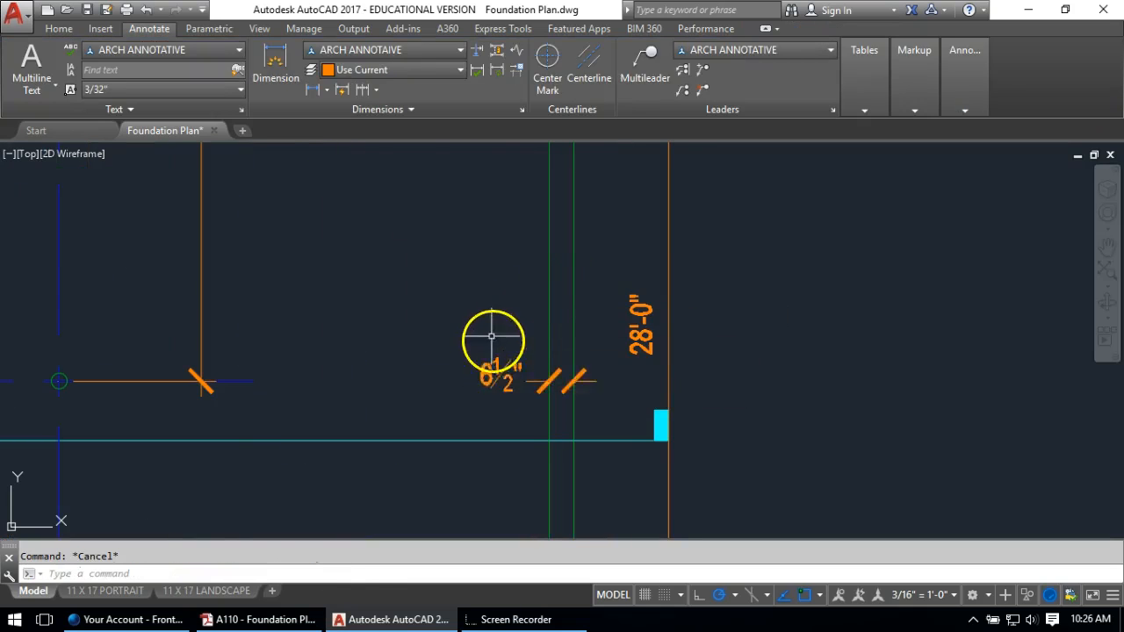
{"action": "scroll", "coordinate": [492, 337], "scroll_direction": "down", "scroll_amount": 6}
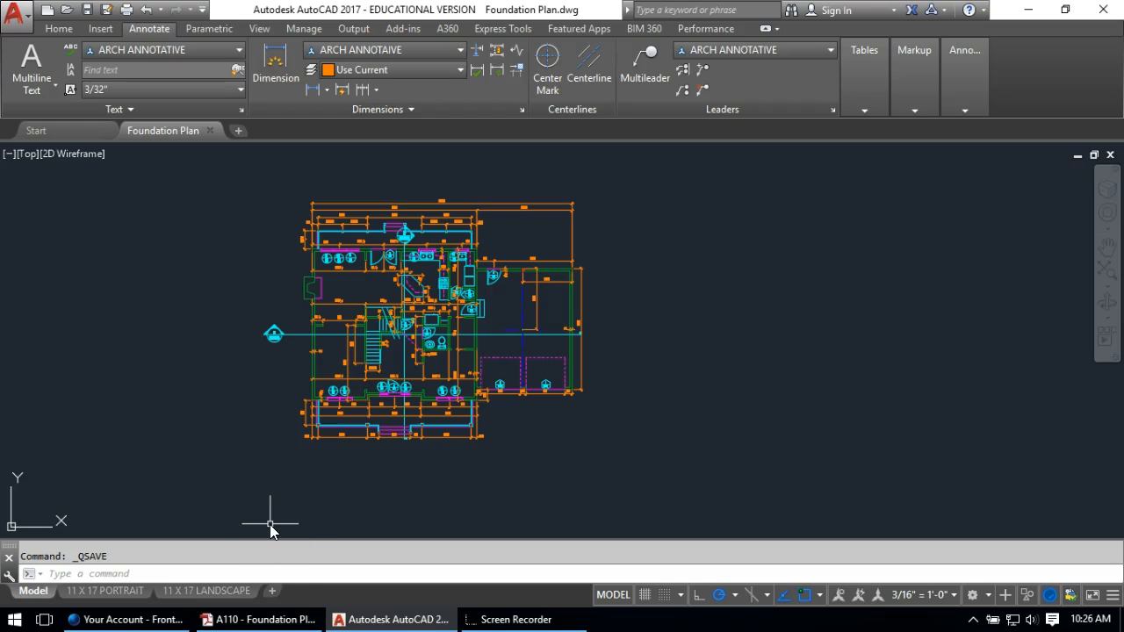
Start a multiline text box in the upper-left room, then cancel it
{"action": "left_click", "coordinate": [58, 28]}
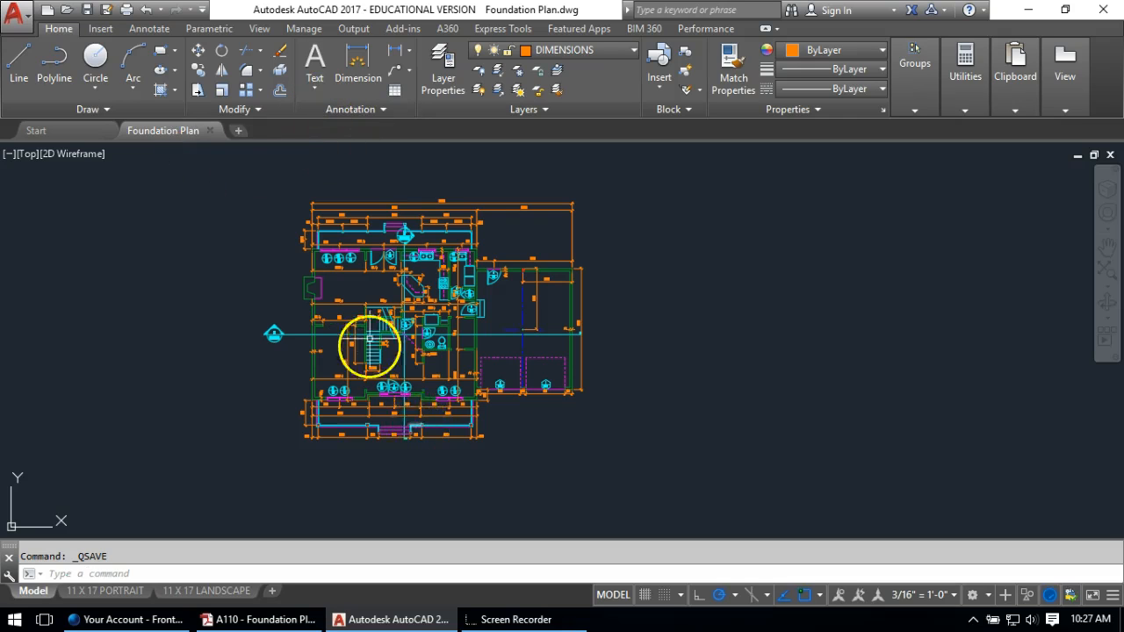
{"action": "scroll", "coordinate": [369, 316], "scroll_direction": "up", "scroll_amount": 2}
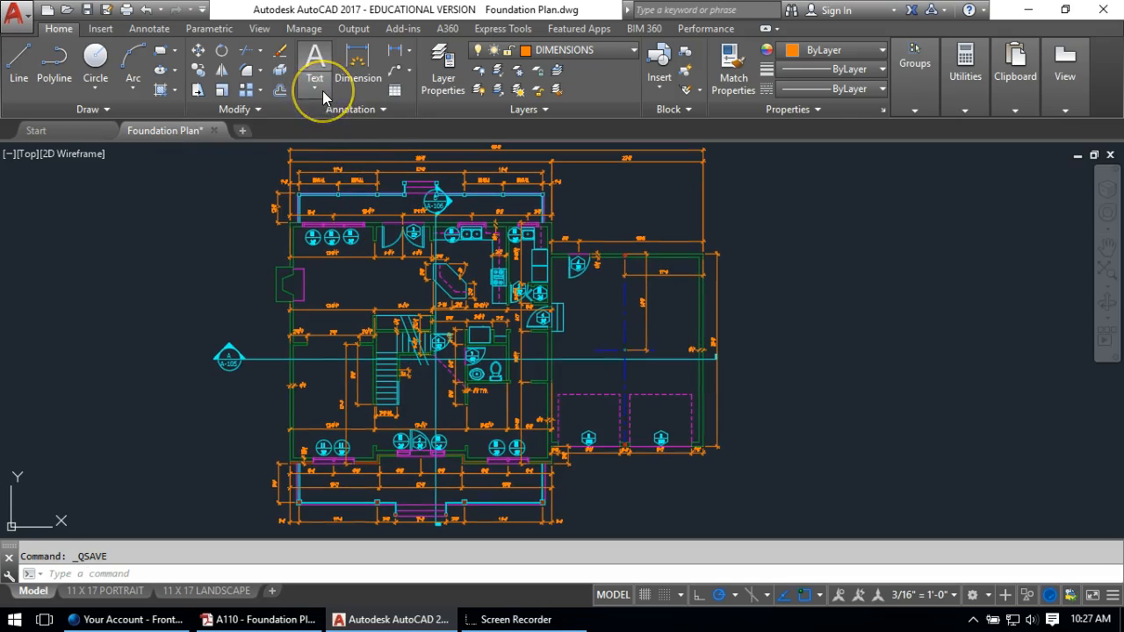
{"action": "left_click", "coordinate": [322, 91]}
{"action": "left_click", "coordinate": [321, 122]}
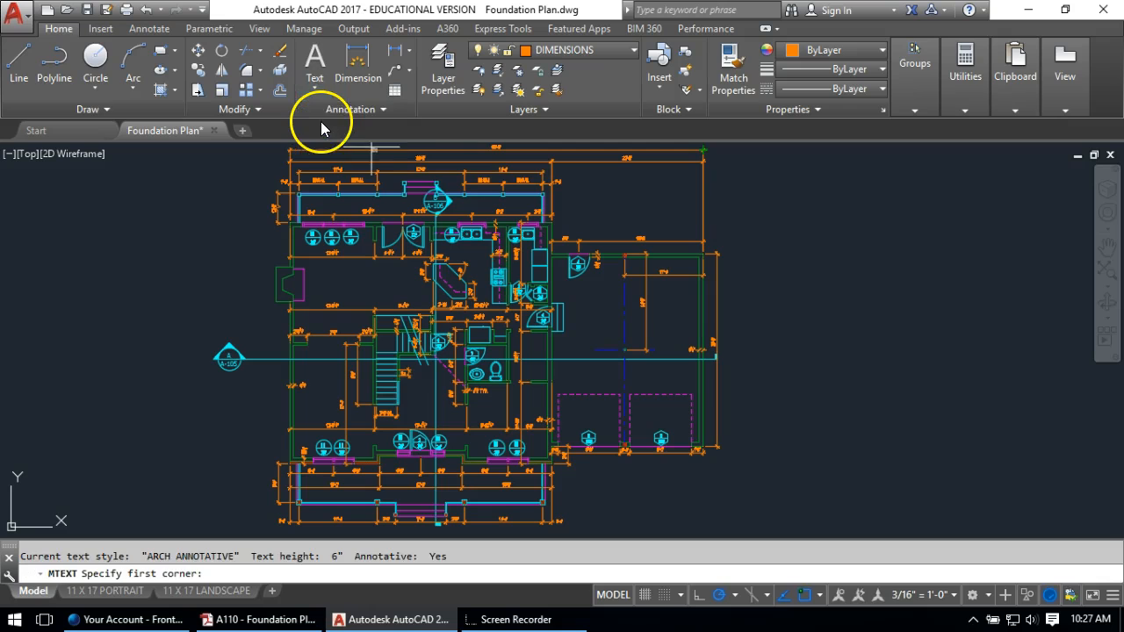
{"action": "scroll", "coordinate": [329, 308], "scroll_direction": "up", "scroll_amount": 3}
{"action": "left_click", "coordinate": [296, 230]}
{"action": "left_click", "coordinate": [466, 292]}
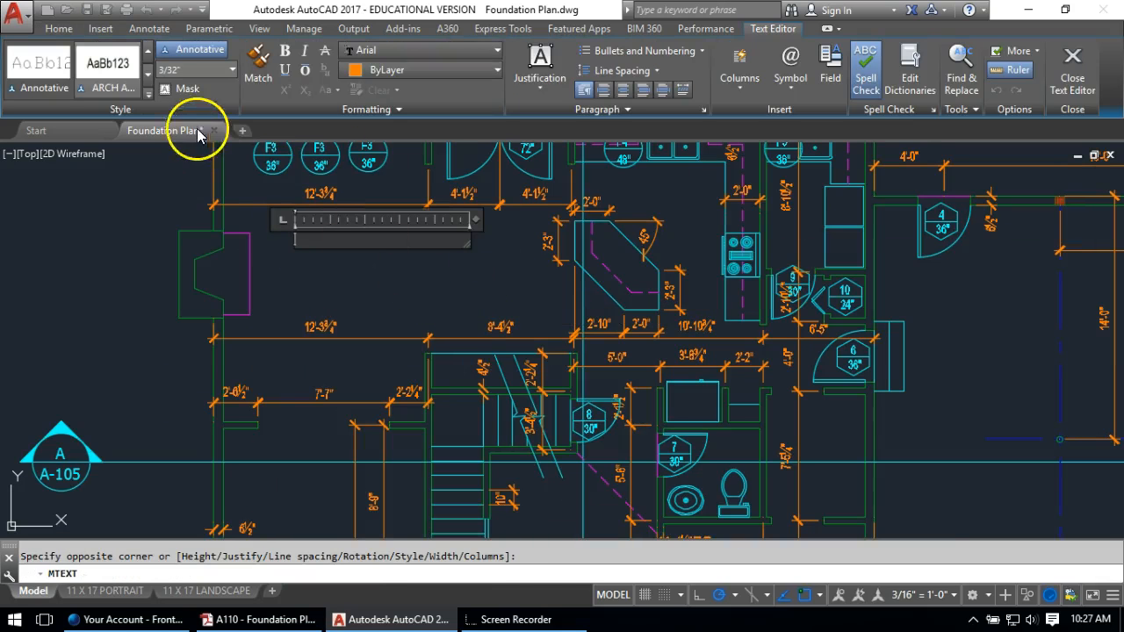
{"action": "left_click", "coordinate": [212, 73]}
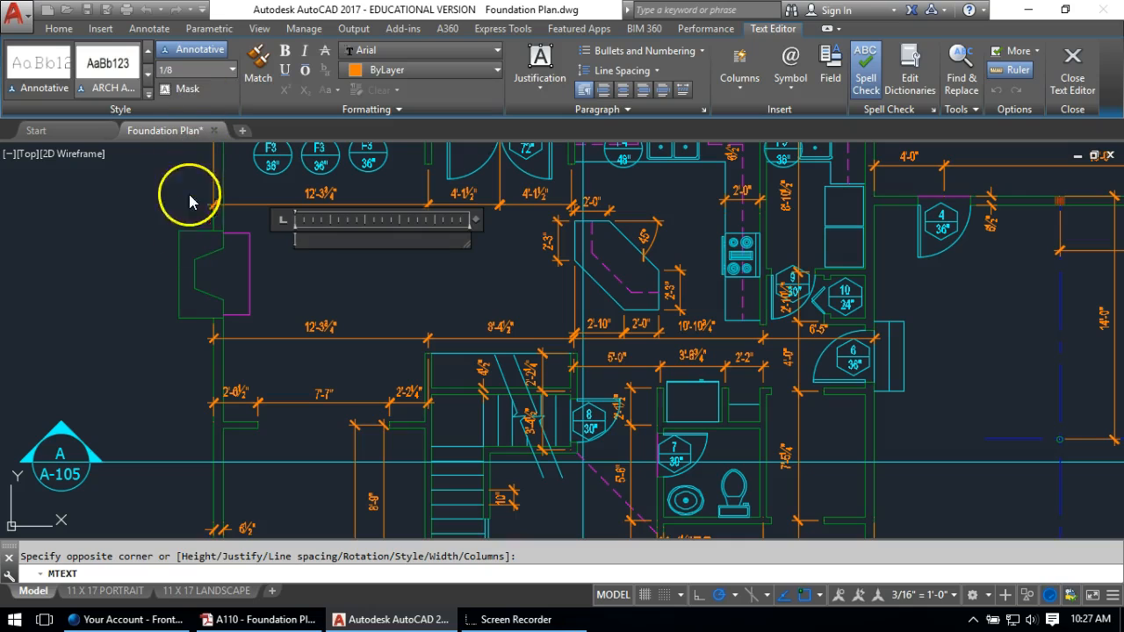
{"action": "key", "text": "Escape"}
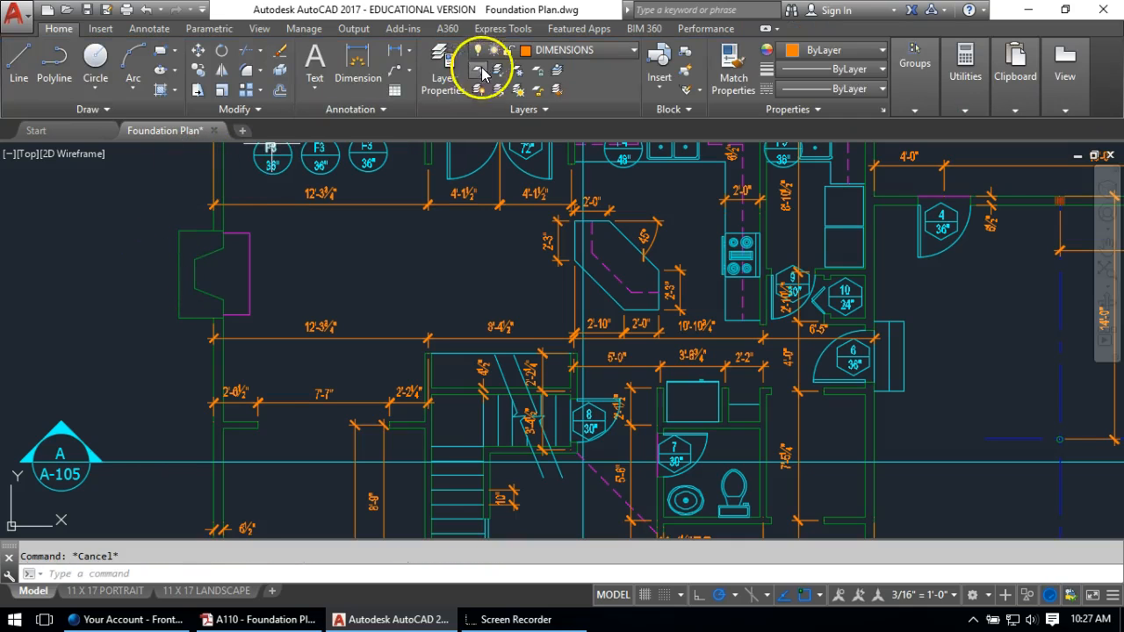
Make TEXT the current layer and place the 1/8" FAMILY multiline label in the room
{"action": "left_click", "coordinate": [551, 55]}
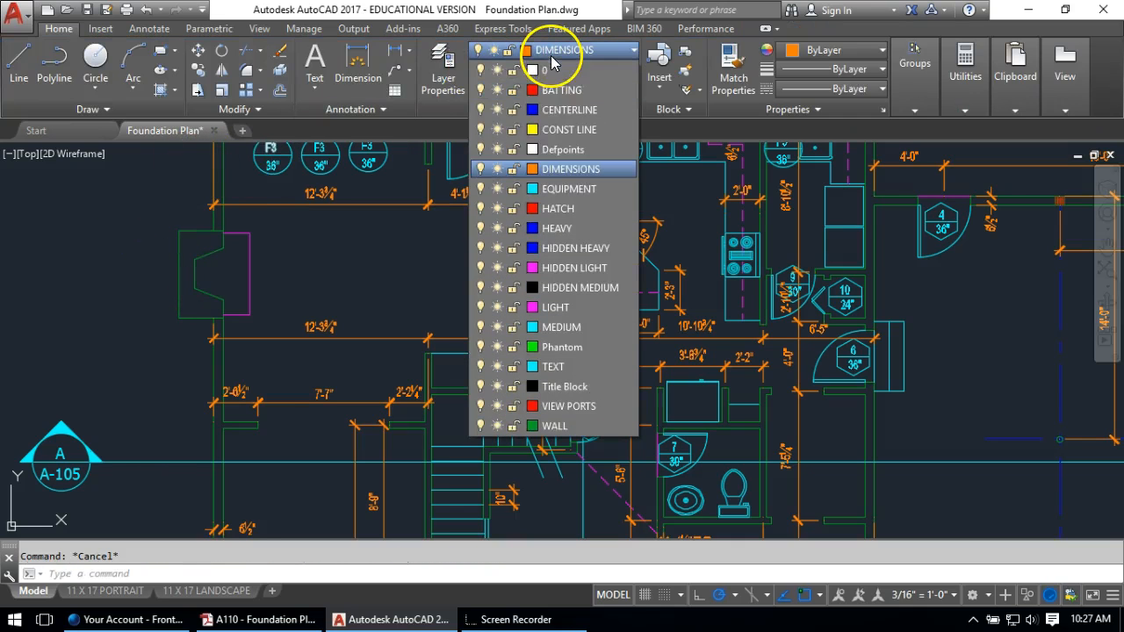
{"action": "left_click", "coordinate": [557, 376]}
{"action": "left_click", "coordinate": [315, 86]}
{"action": "left_click", "coordinate": [316, 115]}
{"action": "left_click", "coordinate": [289, 227]}
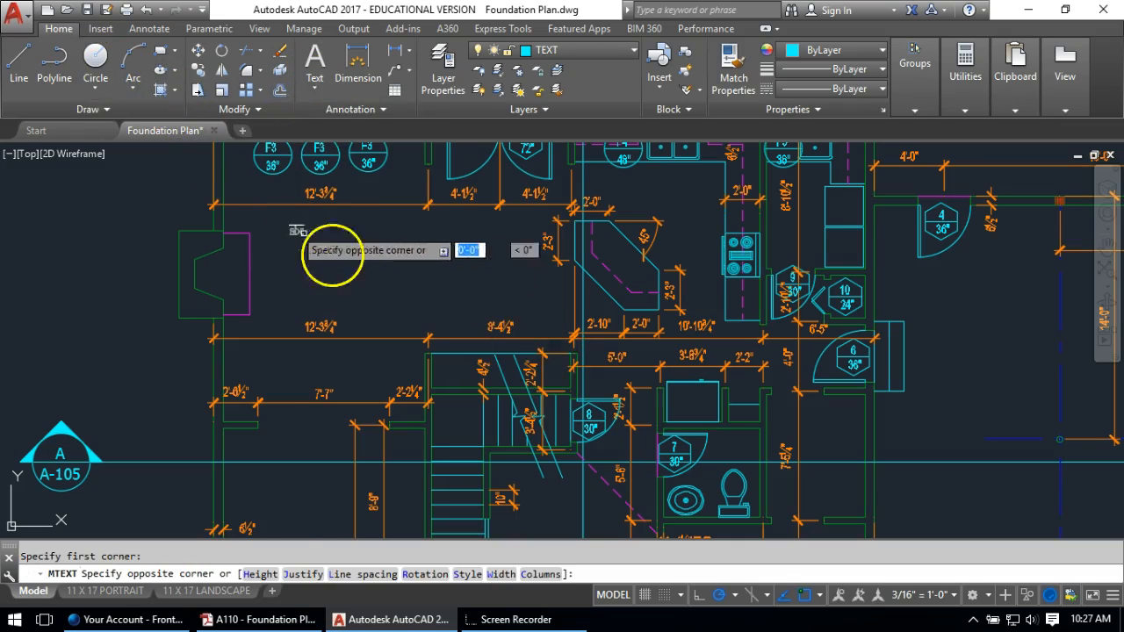
{"action": "left_click", "coordinate": [467, 282]}
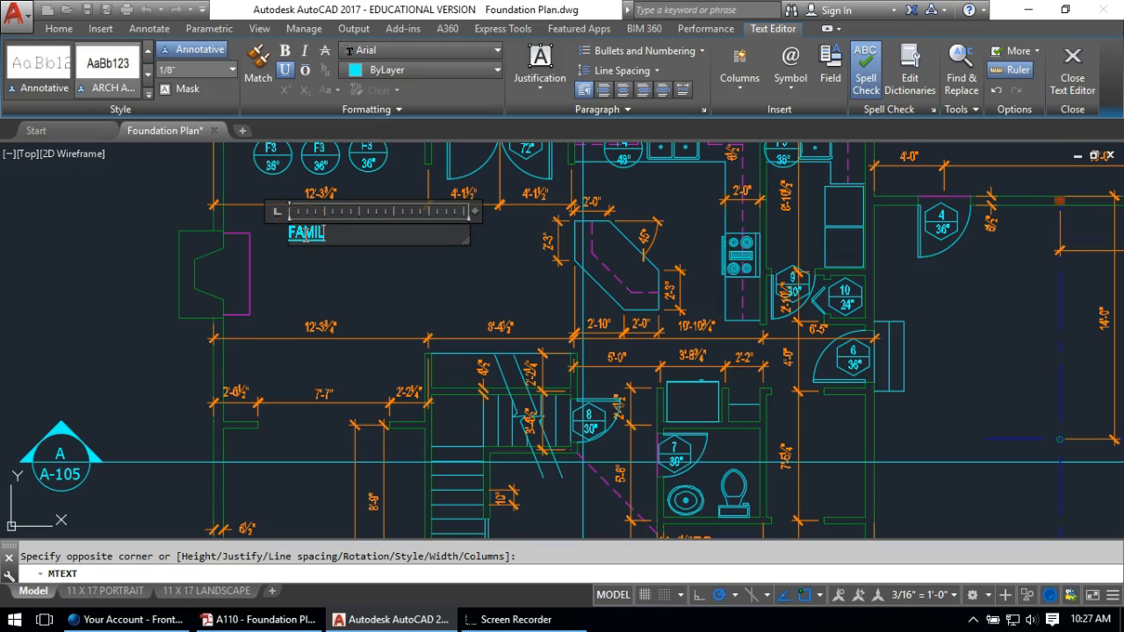
{"action": "left_click", "coordinate": [342, 285]}
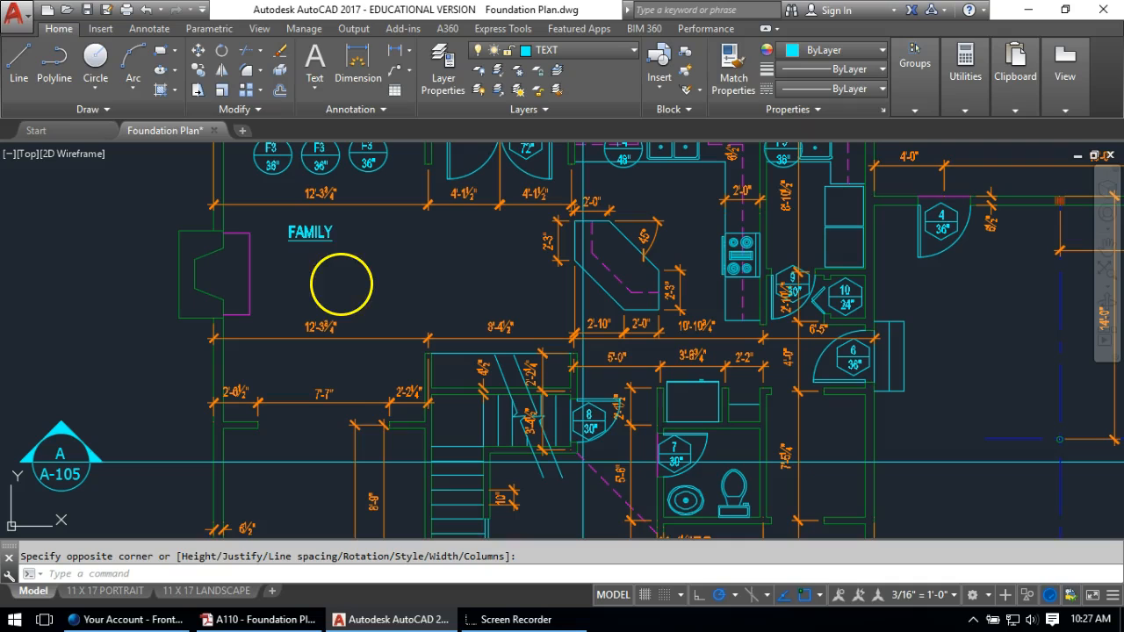
Move the FAMILY label to a better spot in the family room
{"action": "type", "text": "m"}
{"action": "key", "text": "Return"}
{"action": "left_click", "coordinate": [318, 242]}
{"action": "key", "text": "Return"}
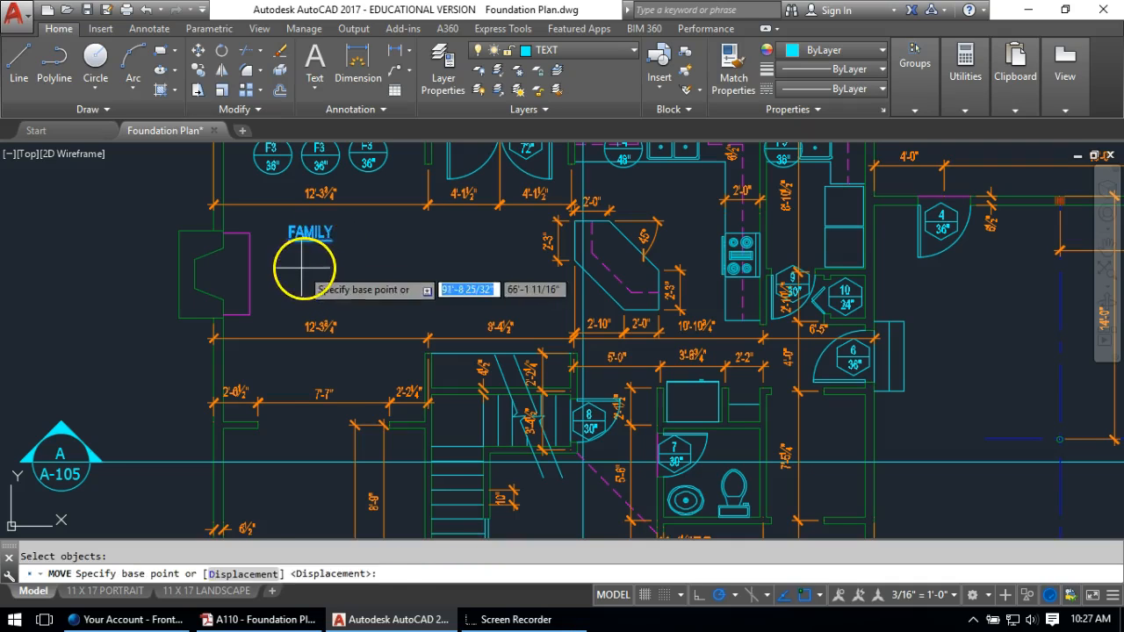
{"action": "left_click", "coordinate": [302, 268]}
{"action": "left_click", "coordinate": [367, 282]}
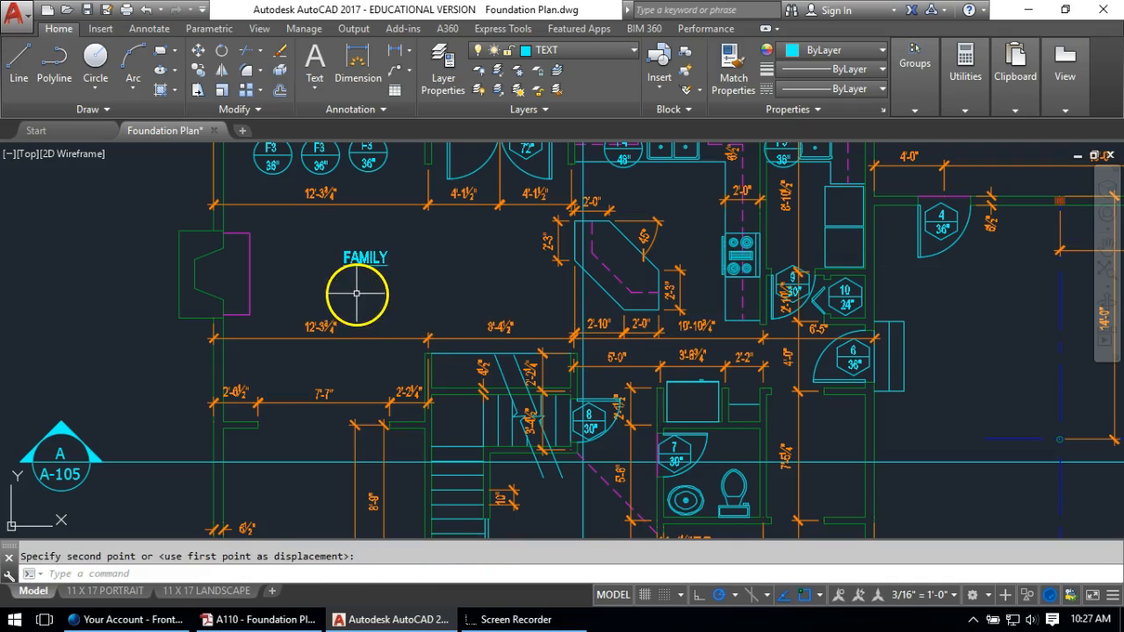
Copy the FAMILY label into the kitchen and retype it as KITCHEN
{"action": "type", "text": "c"}
{"action": "key", "text": "Return"}
{"action": "left_click", "coordinate": [365, 256]}
{"action": "key", "text": "Return"}
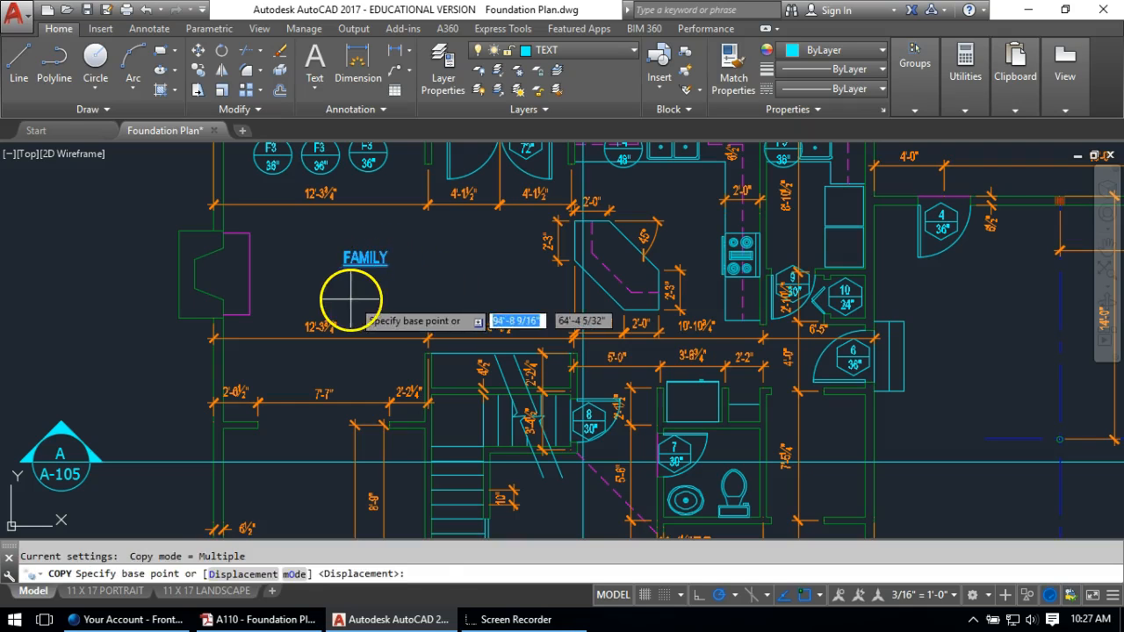
{"action": "left_click", "coordinate": [349, 297]}
{"action": "scroll", "coordinate": [692, 237], "scroll_direction": "up", "scroll_amount": 2}
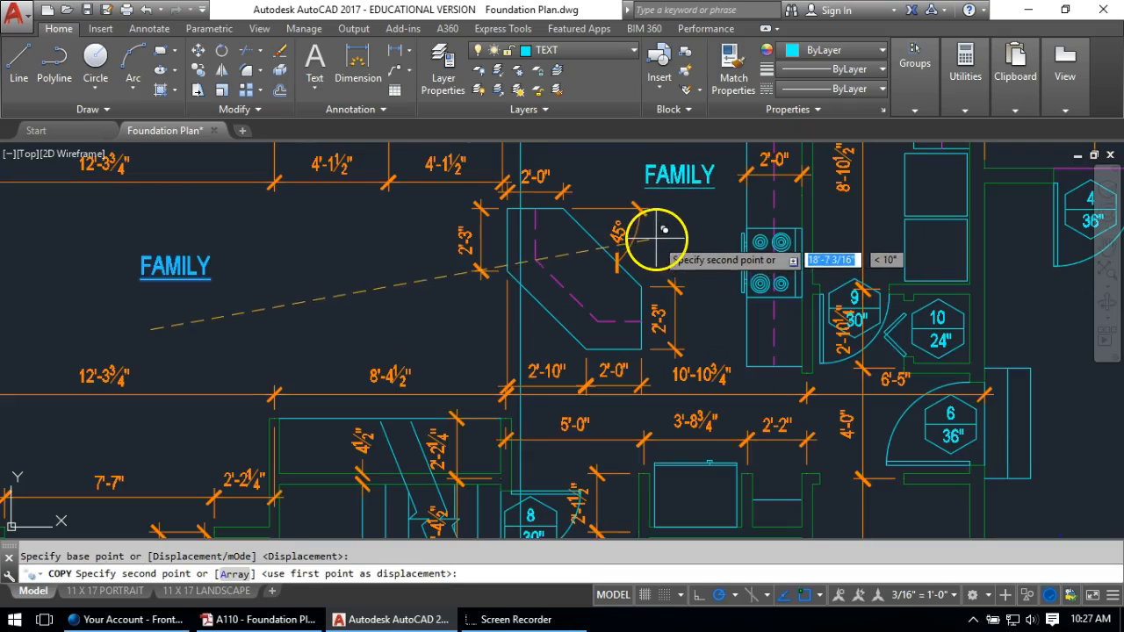
{"action": "left_click", "coordinate": [665, 225]}
{"action": "key", "text": "Escape"}
{"action": "double_click", "coordinate": [703, 185]}
{"action": "type", "text": "KITCHEN"}
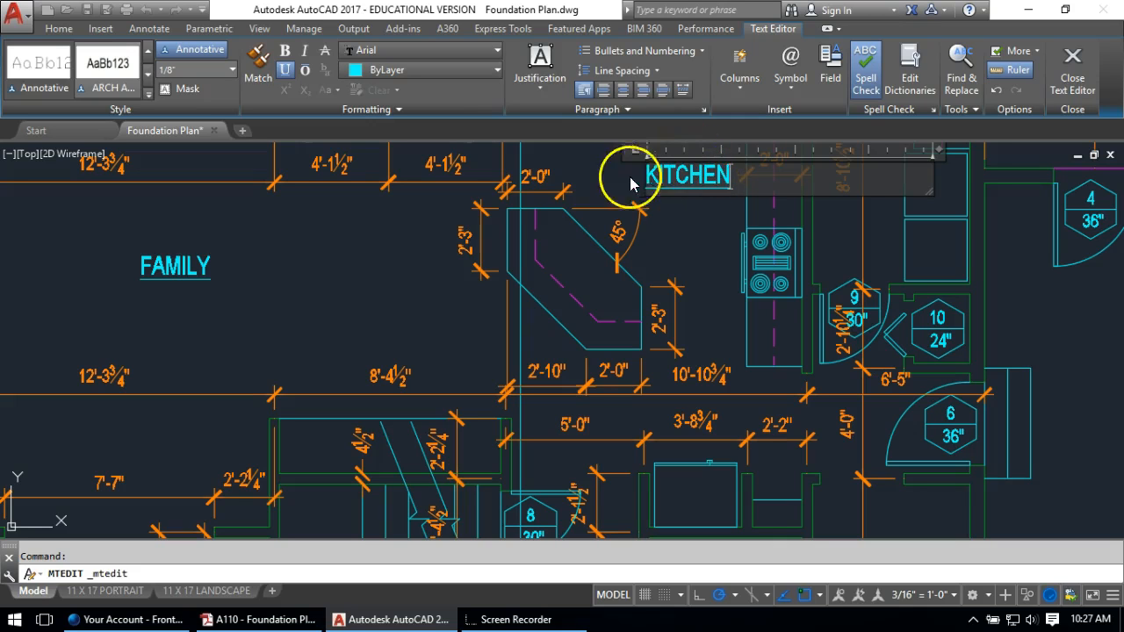
{"action": "left_click", "coordinate": [591, 186]}
Move the KITCHEN label further left within the kitchen
{"action": "middle_click_drag", "start_coordinate": [635, 259], "coordinate": [679, 300]}
{"action": "type", "text": "m"}
{"action": "key", "text": "Return"}
{"action": "left_click", "coordinate": [706, 222]}
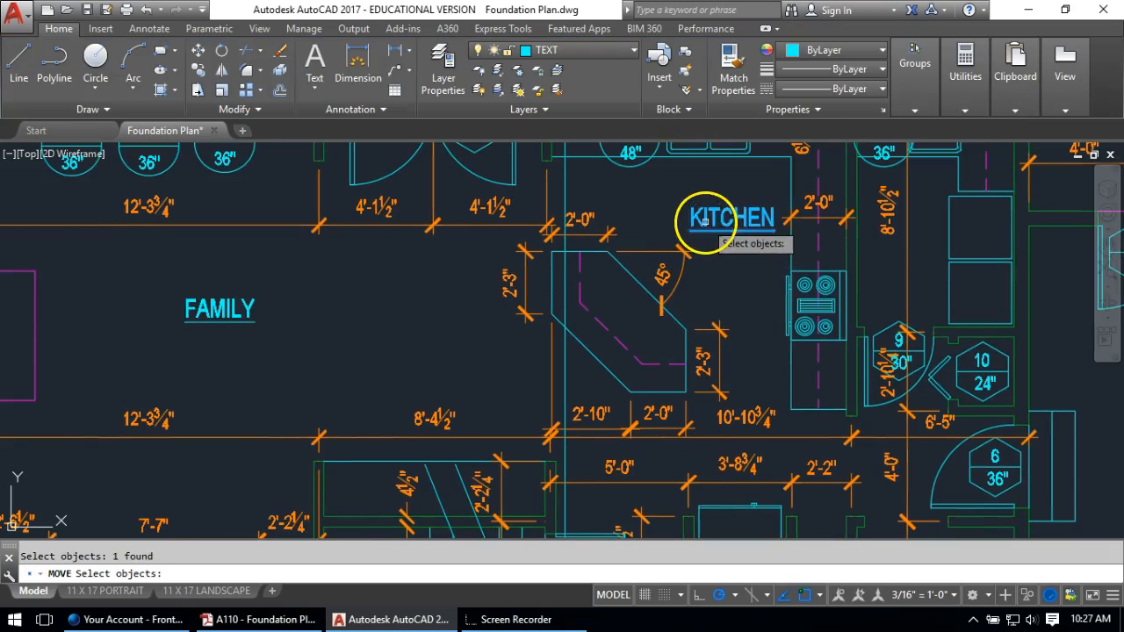
{"action": "key", "text": "Return"}
{"action": "left_click", "coordinate": [742, 254]}
{"action": "type", "text": "co"}
{"action": "key", "text": "Return"}
{"action": "left_click", "coordinate": [708, 221]}
Copy the KITCHEN label into the room at lower left
{"action": "key", "text": "Return"}
{"action": "left_click", "coordinate": [703, 220]}
{"action": "scroll", "coordinate": [715, 226], "scroll_direction": "down", "scroll_amount": 2}
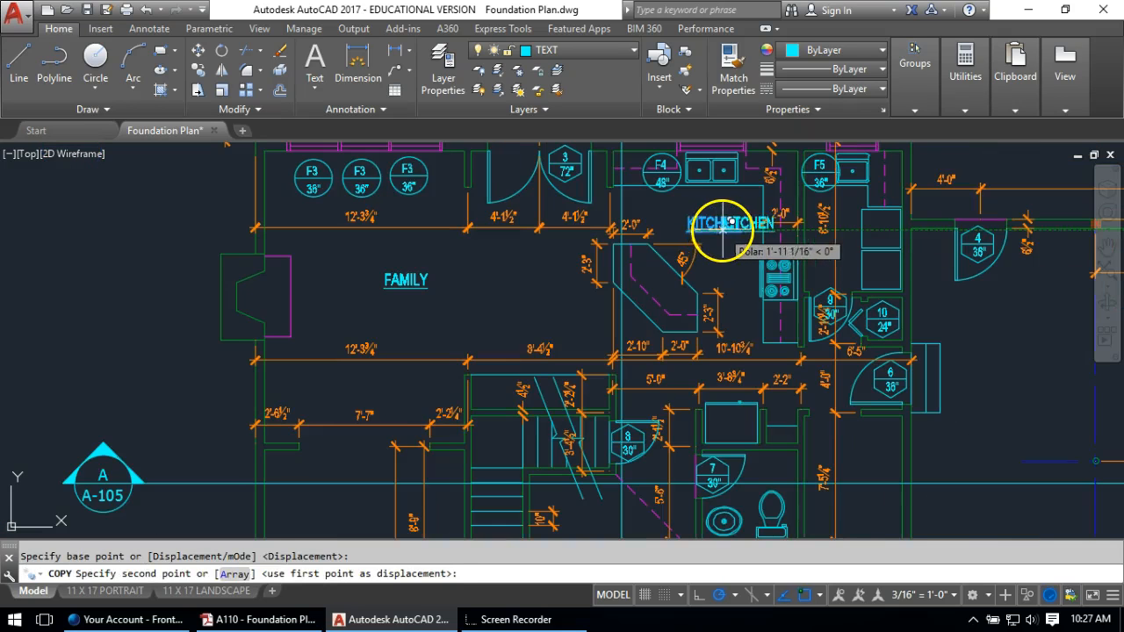
{"action": "scroll", "coordinate": [735, 213], "scroll_direction": "down", "scroll_amount": 2}
{"action": "middle_click_drag", "start_coordinate": [369, 419], "coordinate": [365, 266]}
{"action": "scroll", "coordinate": [511, 318], "scroll_direction": "up", "scroll_amount": 2}
{"action": "left_click", "coordinate": [444, 249]}
Retype the copied label in the lower-left room as LIVING ROOM
{"action": "key", "text": "Escape"}
{"action": "double_click", "coordinate": [461, 251]}
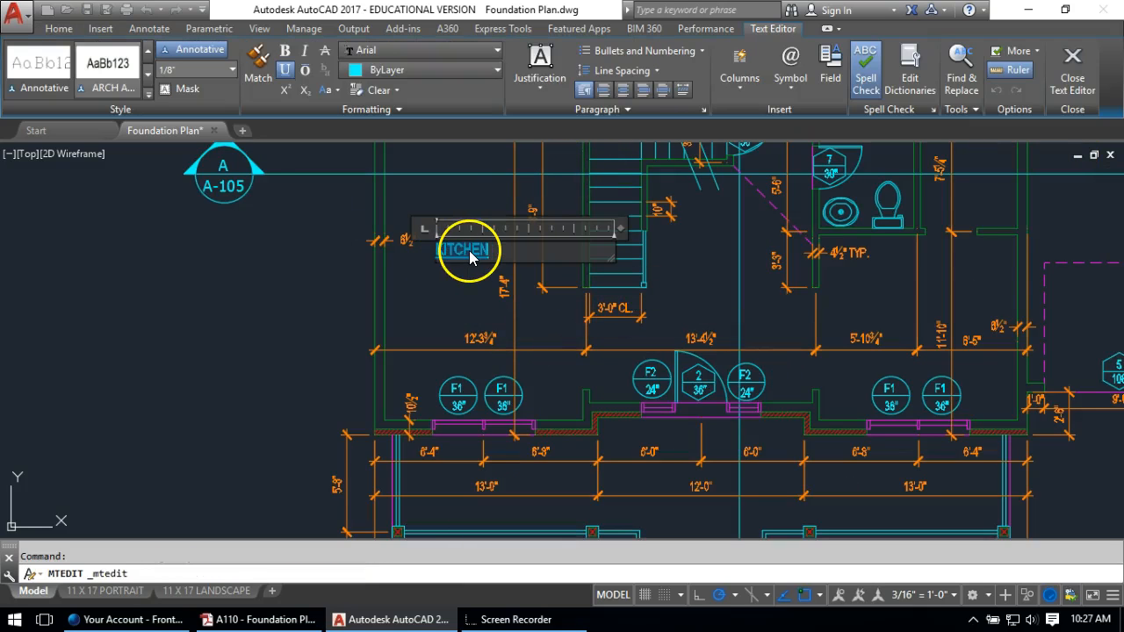
{"action": "type", "text": "LIVING ROOM"}
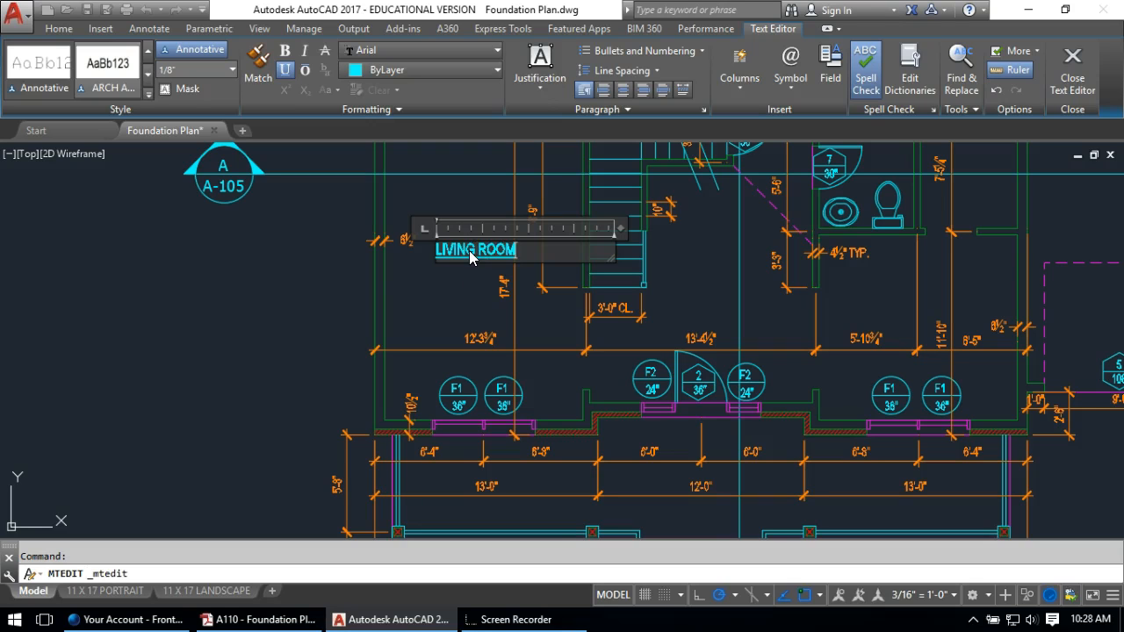
{"action": "left_click", "coordinate": [439, 289]}
Shift the LIVING ROOM label slightly into position
{"action": "scroll", "coordinate": [527, 250], "scroll_direction": "up", "scroll_amount": 2}
{"action": "type", "text": "m"}
{"action": "key", "text": "Return"}
{"action": "left_click", "coordinate": [420, 235]}
{"action": "left_click", "coordinate": [389, 281]}
{"action": "key", "text": "Return"}
{"action": "left_click", "coordinate": [409, 293]}
{"action": "left_click", "coordinate": [406, 291]}
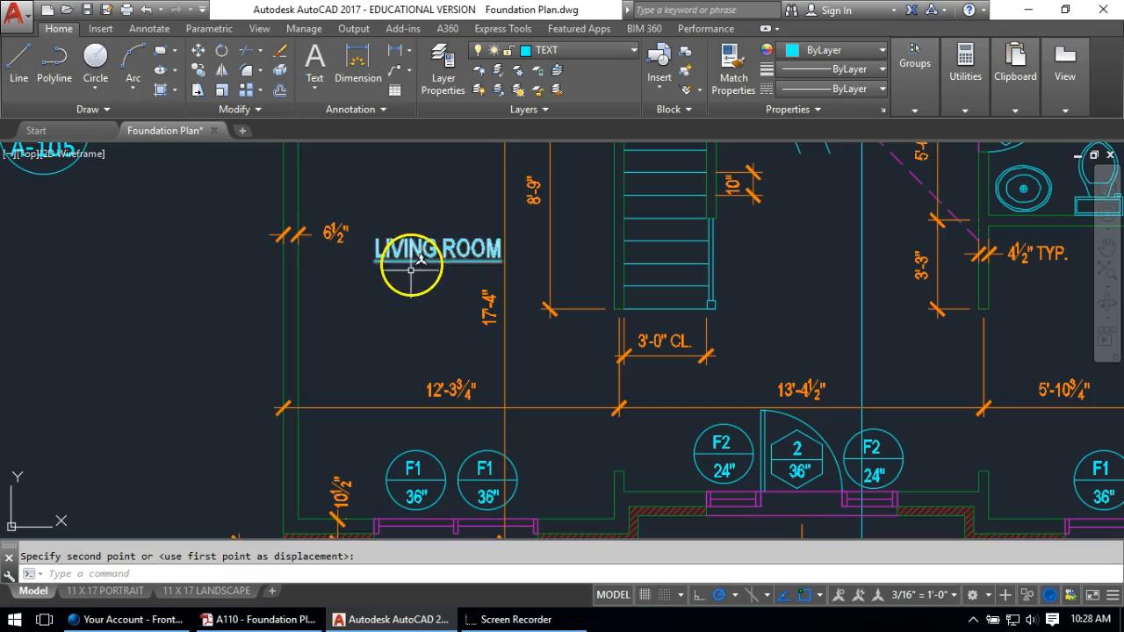
Copy the LIVING ROOM label into the room to its right and open it for editing
{"action": "type", "text": "ct "}
{"action": "type", "text": "o"}
{"action": "key", "text": "Return"}
{"action": "left_click", "coordinate": [414, 253]}
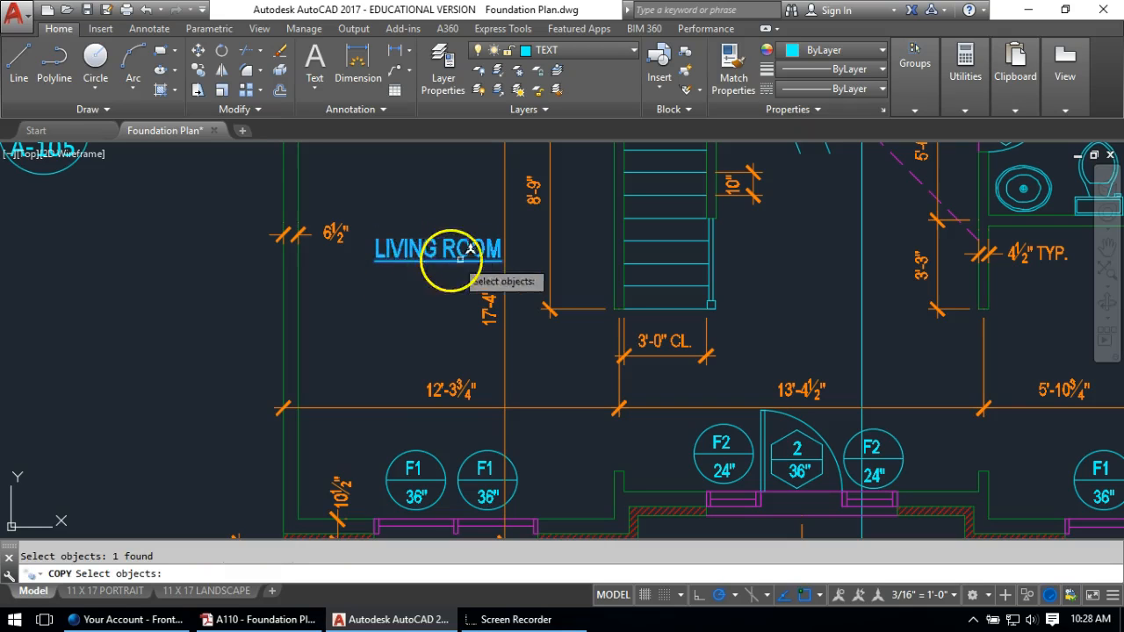
{"action": "key", "text": "Return"}
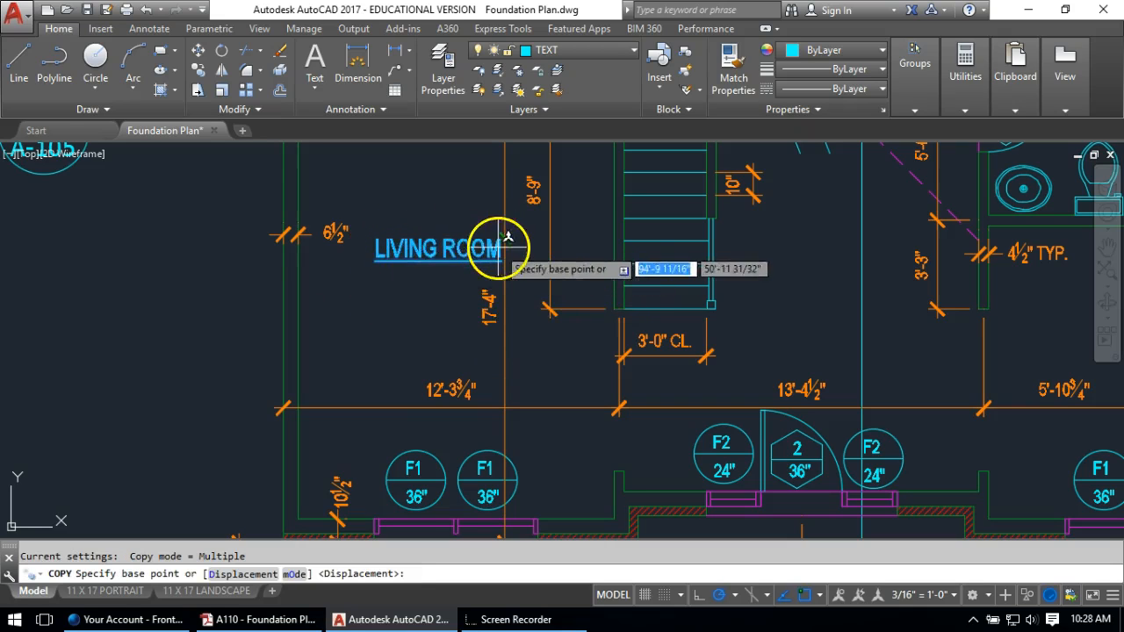
{"action": "left_click", "coordinate": [377, 257]}
{"action": "scroll", "coordinate": [474, 284], "scroll_direction": "down", "scroll_amount": 4}
{"action": "scroll", "coordinate": [532, 284], "scroll_direction": "up", "scroll_amount": 3}
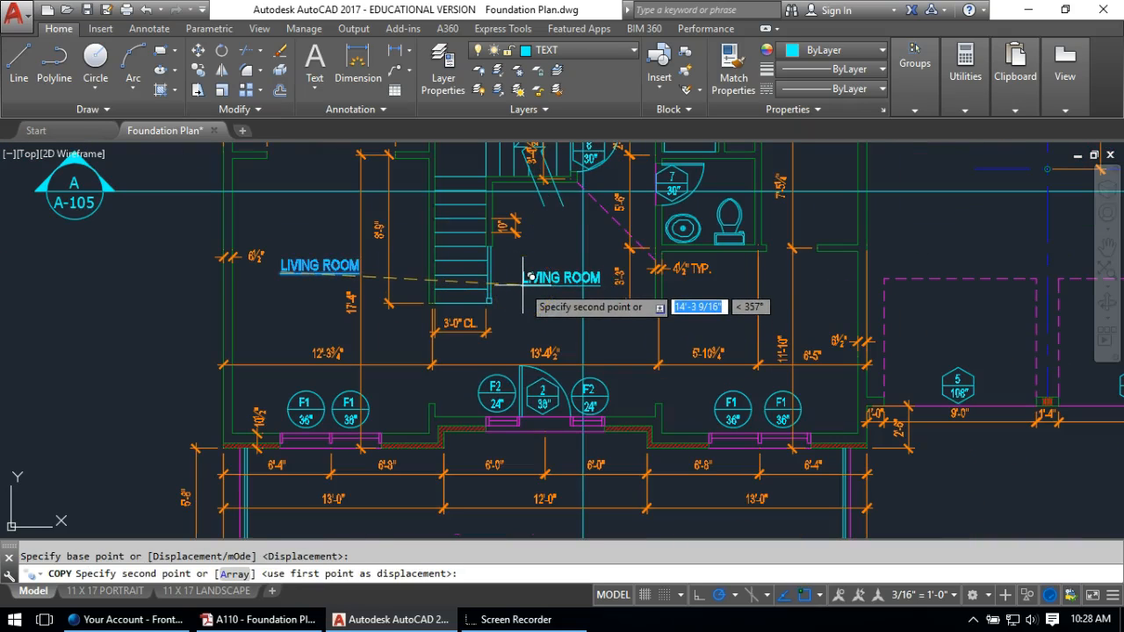
{"action": "scroll", "coordinate": [700, 316], "scroll_direction": "up", "scroll_amount": 2}
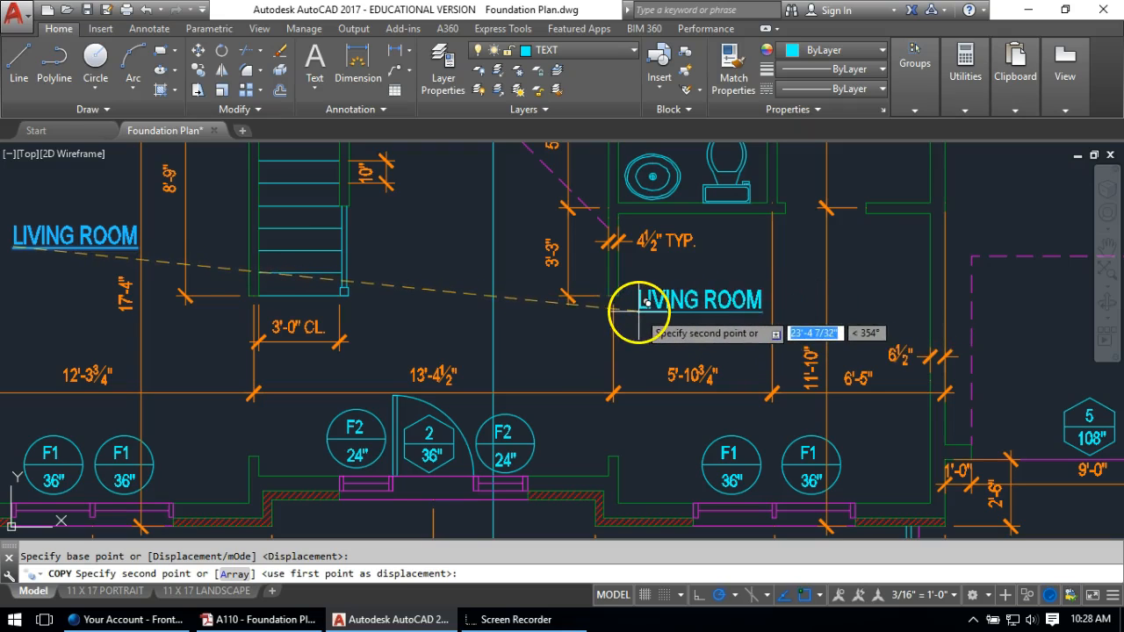
{"action": "left_click", "coordinate": [640, 311]}
{"action": "key", "text": "Return"}
{"action": "double_click", "coordinate": [700, 312]}
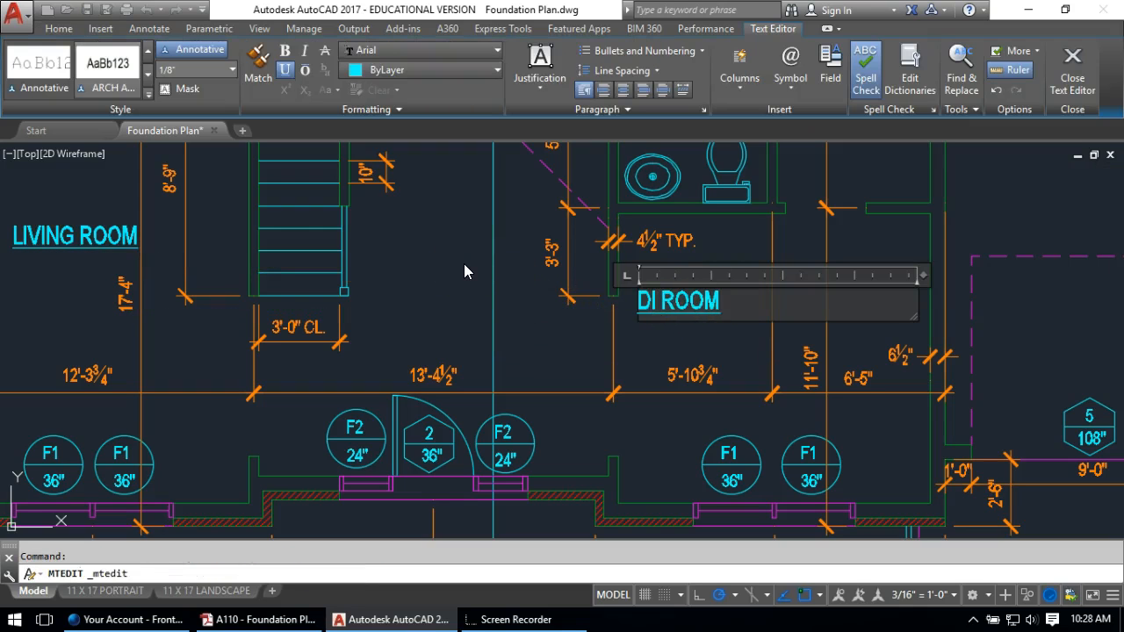
Finish the DINING ROOM label by inserting G; a first copy attempt is cancelled
{"action": "type", "text": "G"}
{"action": "left_click", "coordinate": [579, 275]}
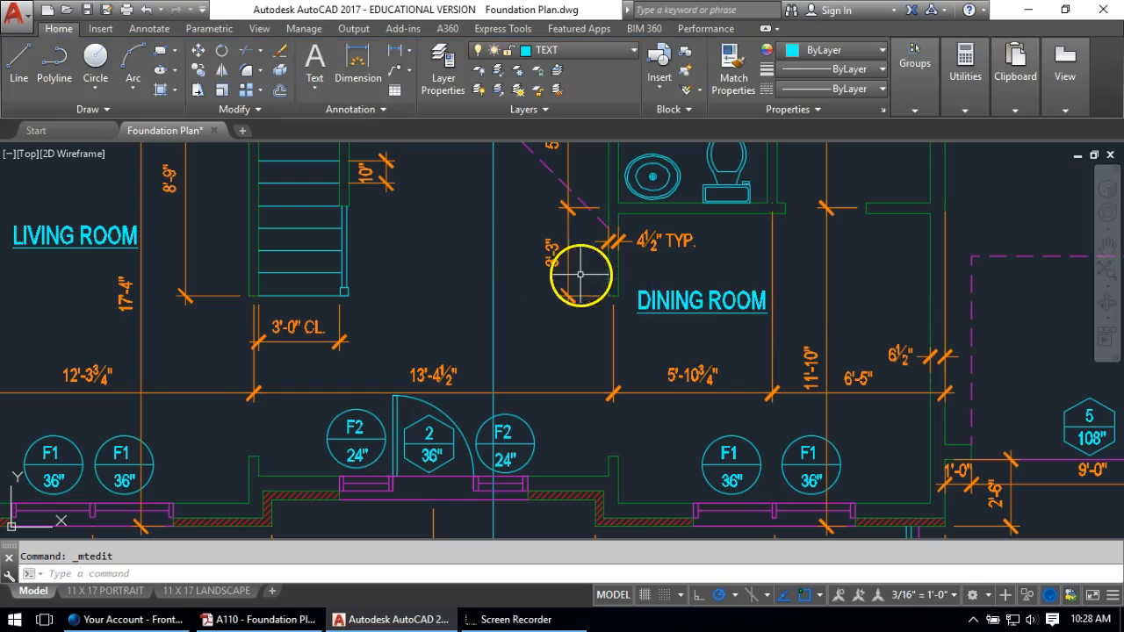
{"action": "key", "text": "Return"}
{"action": "left_click", "coordinate": [709, 308]}
{"action": "left_click", "coordinate": [708, 308]}
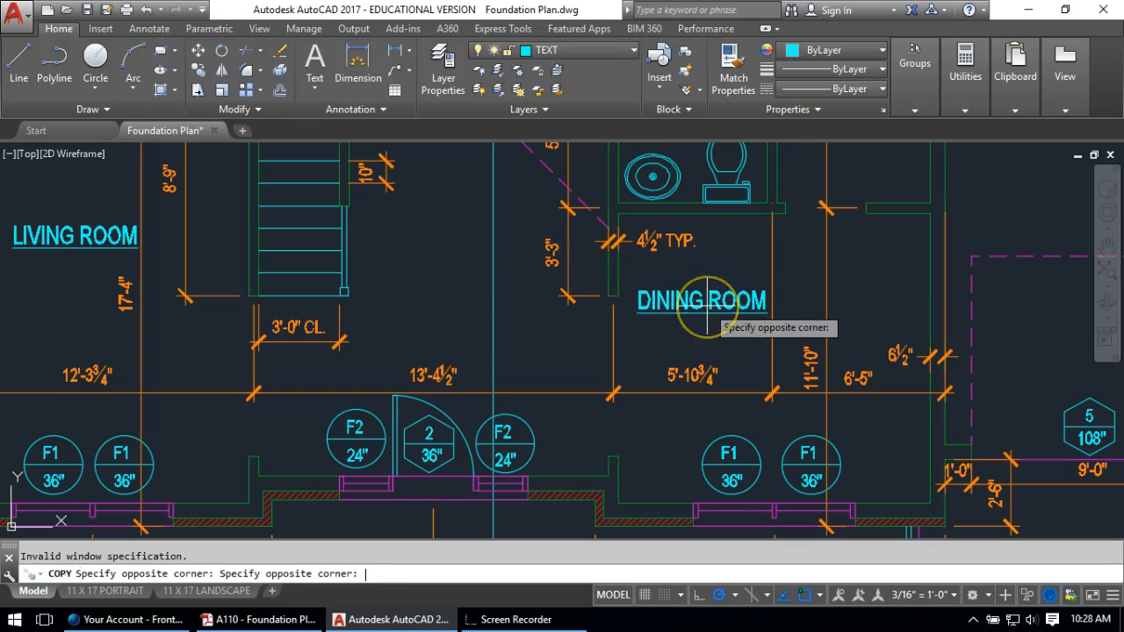
{"action": "left_click", "coordinate": [708, 308]}
{"action": "key", "text": "Escape"}
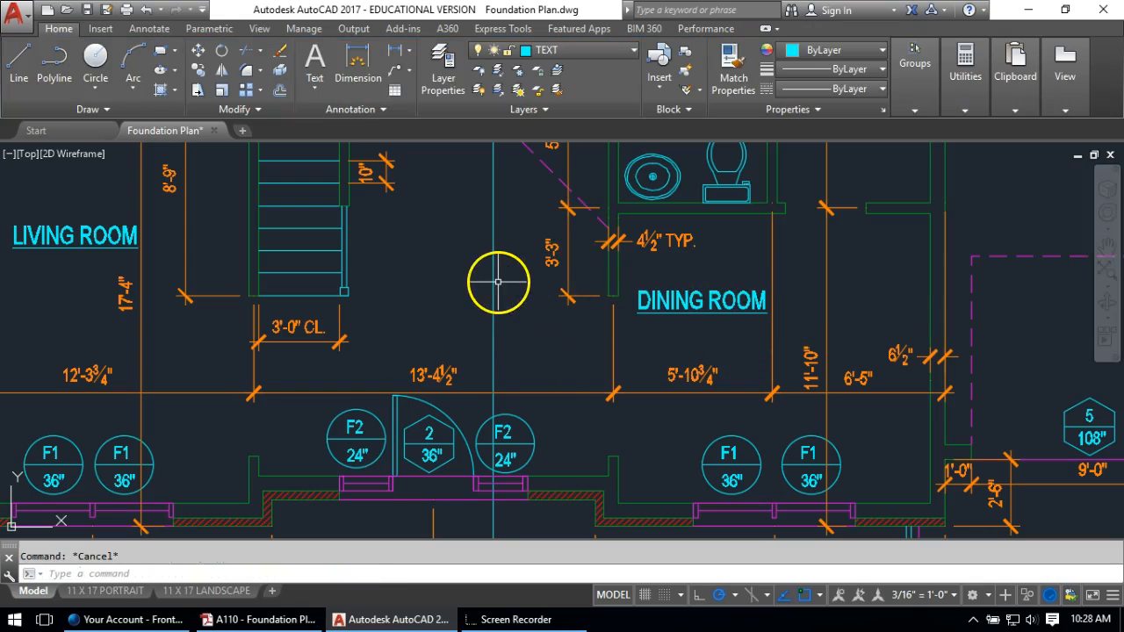
Copy the DINING ROOM label into the foyer and retype it as 2-STORY FOYER
{"action": "type", "text": "CO"}
{"action": "key", "text": "Return"}
{"action": "left_click", "coordinate": [694, 303]}
{"action": "key", "text": "Return"}
{"action": "left_click", "coordinate": [703, 303]}
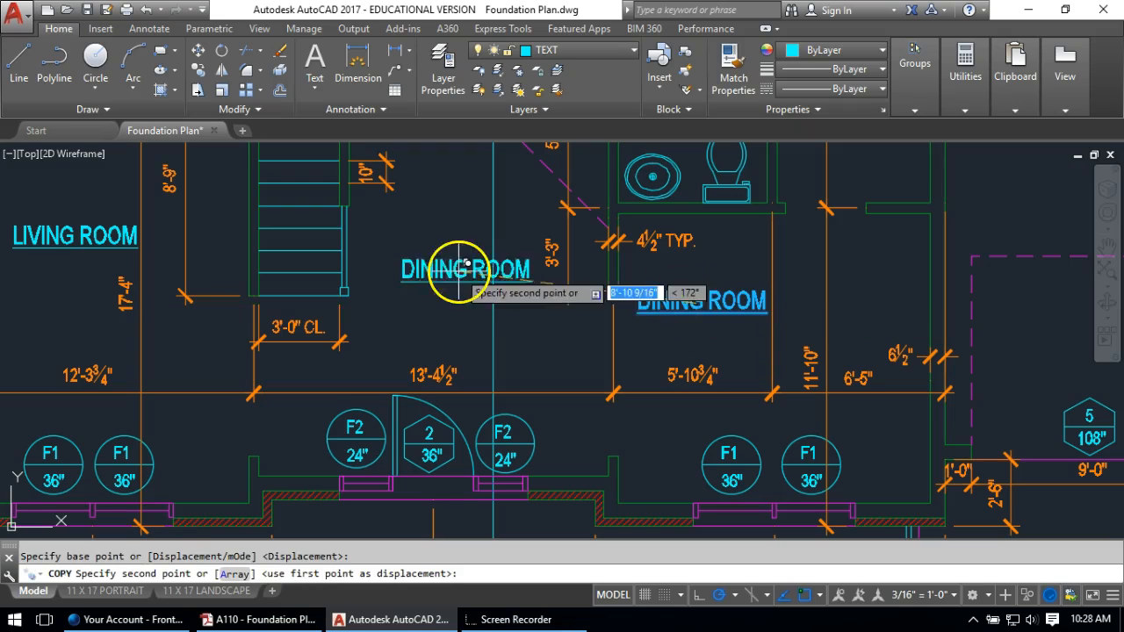
{"action": "left_click", "coordinate": [431, 302]}
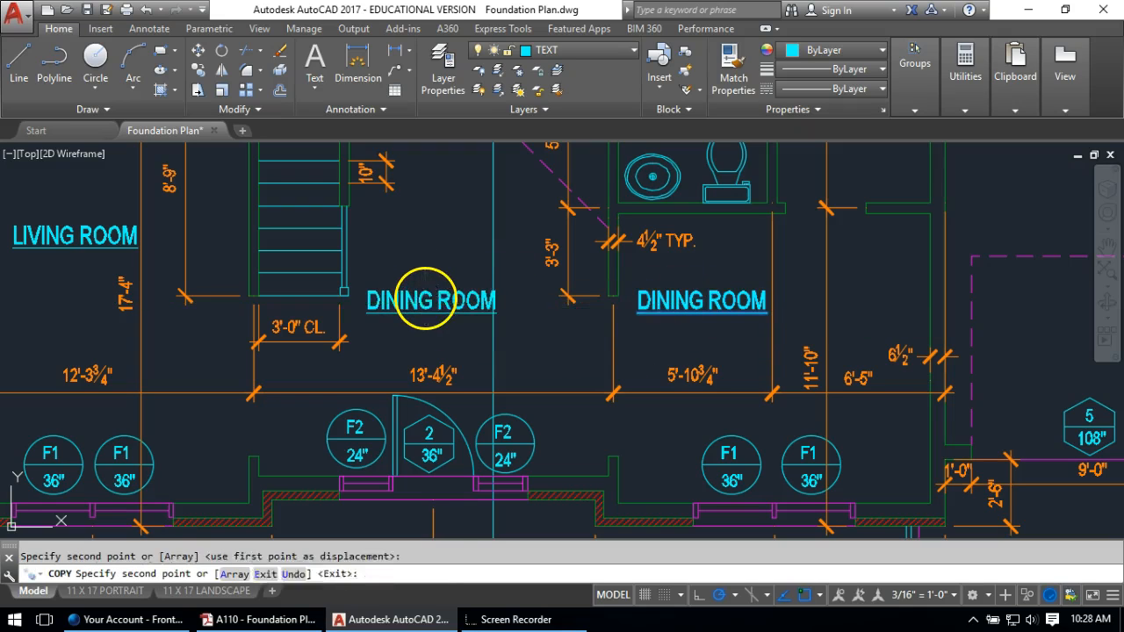
{"action": "key", "text": "Return"}
{"action": "double_click", "coordinate": [431, 302]}
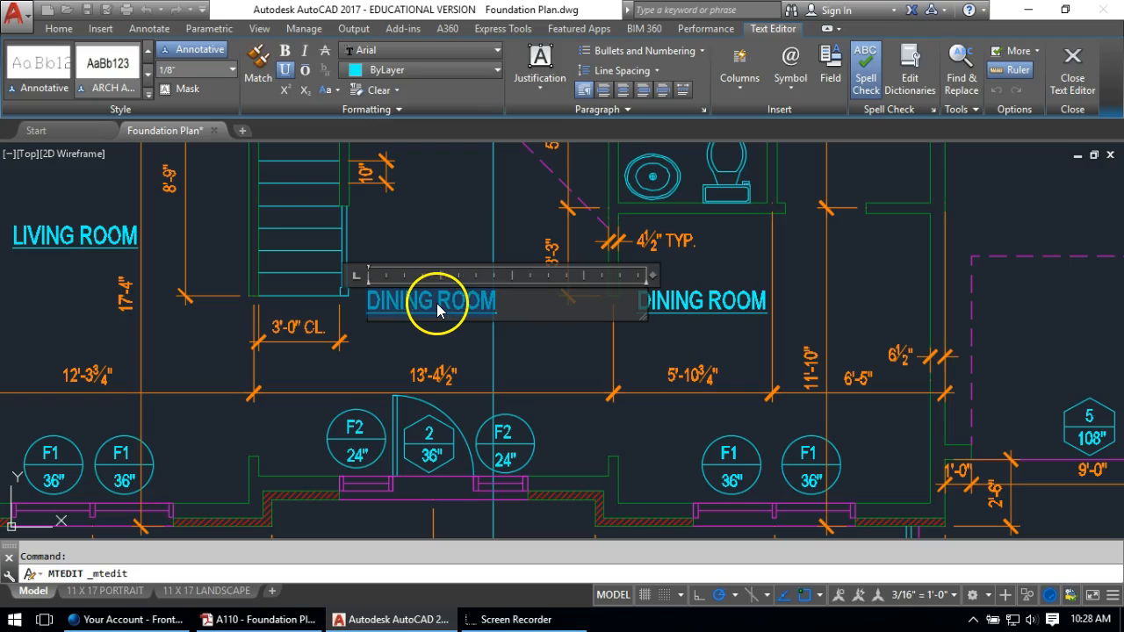
{"action": "key", "text": "BackSpace"}
{"action": "type", "text": "2-STORY FOYER"}
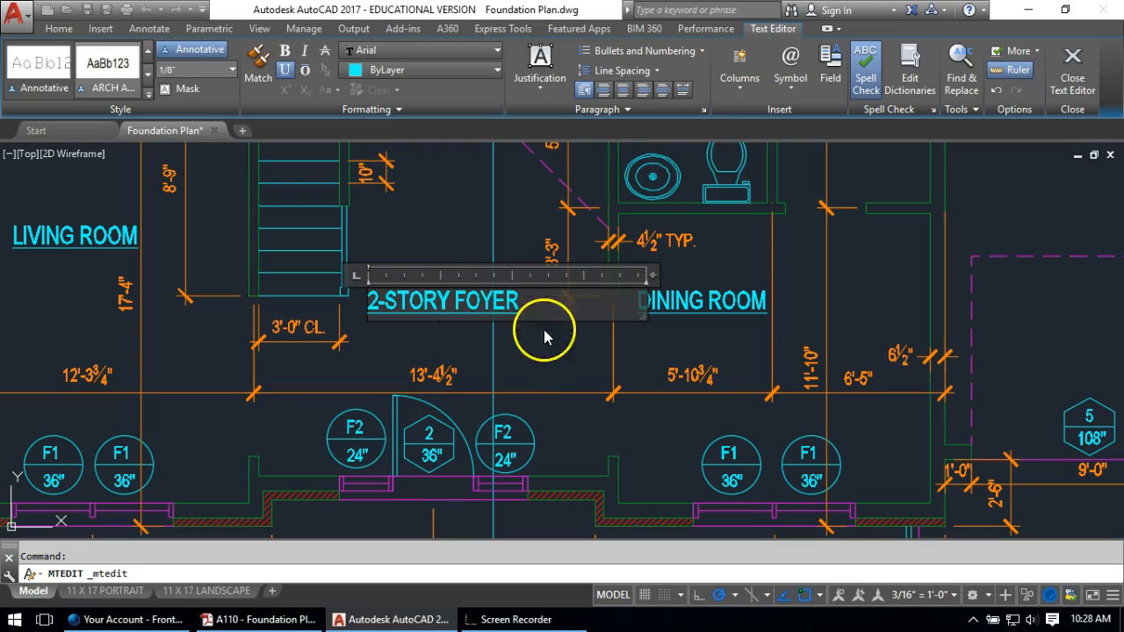
{"action": "left_click", "coordinate": [544, 337]}
Nudge the 2-STORY FOYER label slightly to the right
{"action": "type", "text": "m"}
{"action": "key", "text": "Return"}
{"action": "left_click", "coordinate": [436, 307]}
{"action": "left_click", "coordinate": [413, 323]}
{"action": "key", "text": "Return"}
{"action": "left_click", "coordinate": [393, 322]}
{"action": "left_click", "coordinate": [402, 320]}
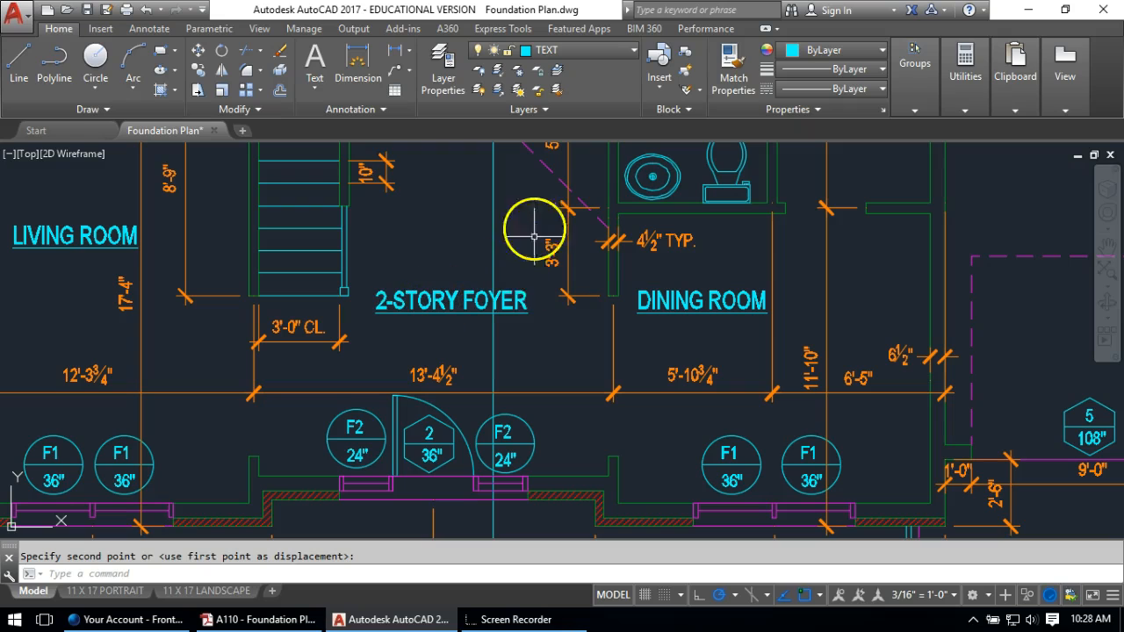
{"action": "mouse_move", "coordinate": [577, 251]}
{"action": "middle_mouse_down"}
{"action": "mouse_move", "coordinate": [556, 303]}
{"action": "mouse_move", "coordinate": [560, 392]}
{"action": "middle_mouse_up"}
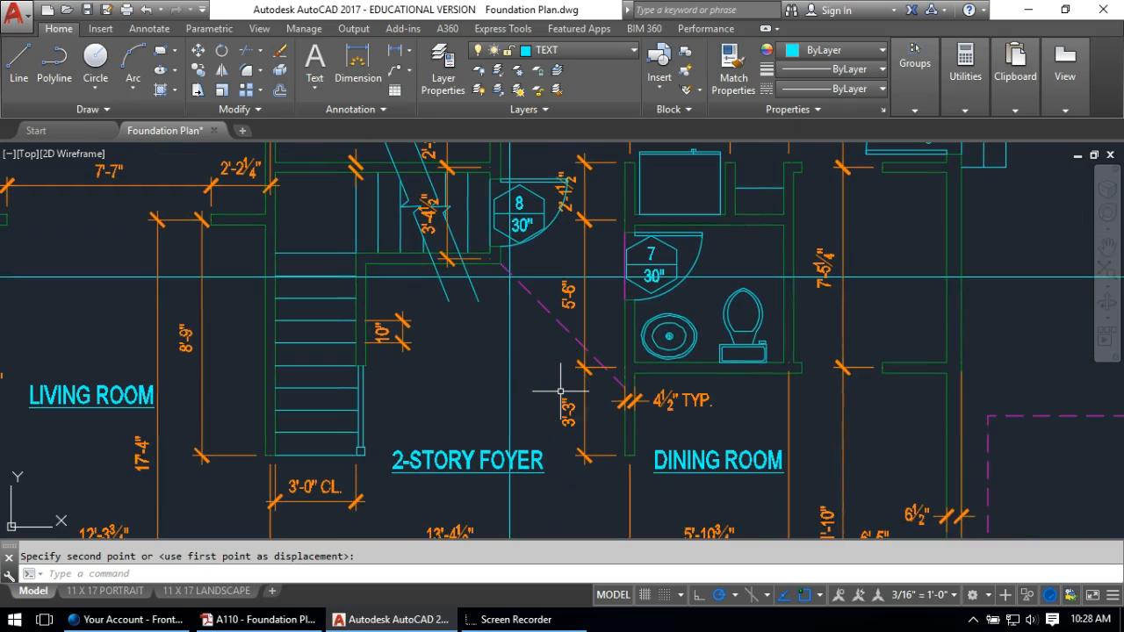
{"action": "key", "text": "Escape"}
Copy the DINING ROOM label into the bathroom and retype it as BATH
{"action": "type", "text": "co"}
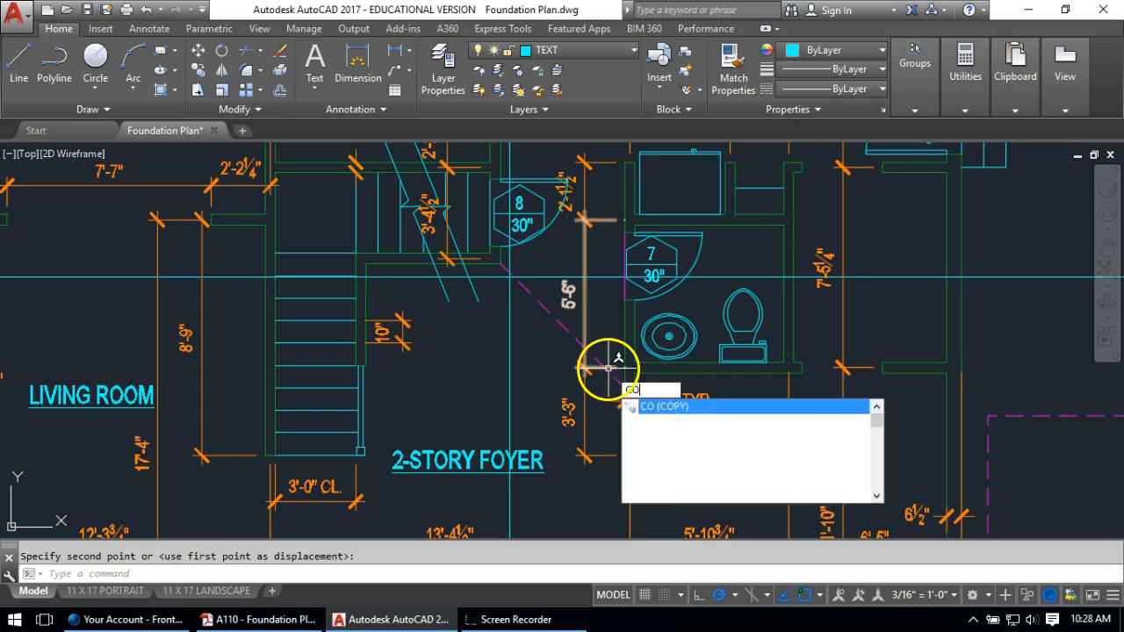
{"action": "key", "text": "Return"}
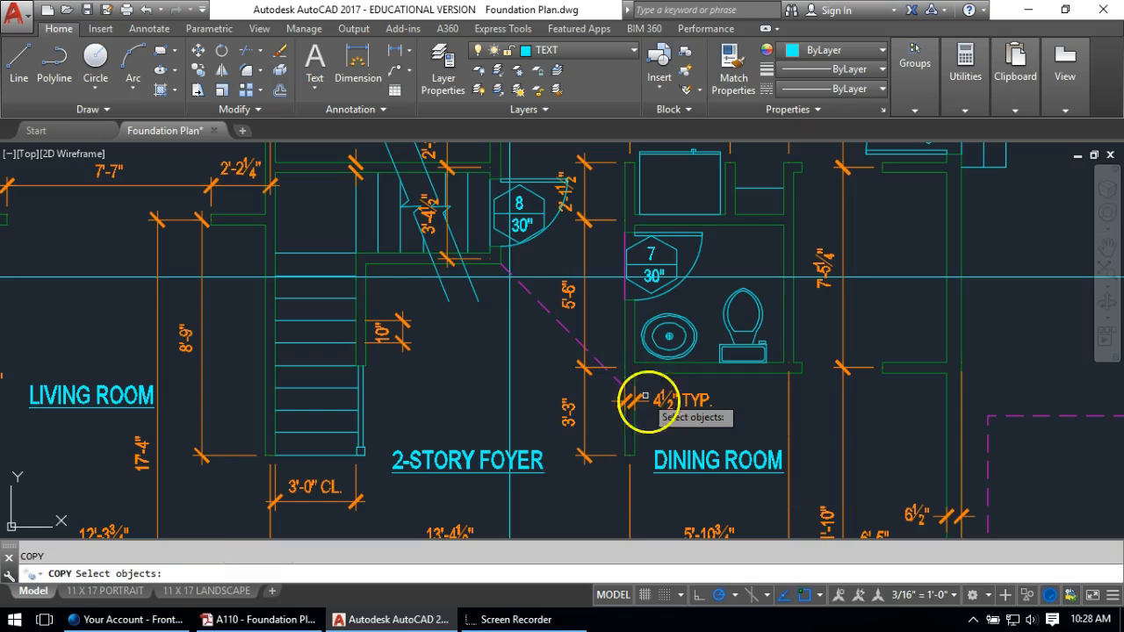
{"action": "left_click", "coordinate": [671, 445]}
{"action": "left_click", "coordinate": [662, 467]}
{"action": "key", "text": "Return"}
{"action": "left_click", "coordinate": [657, 461]}
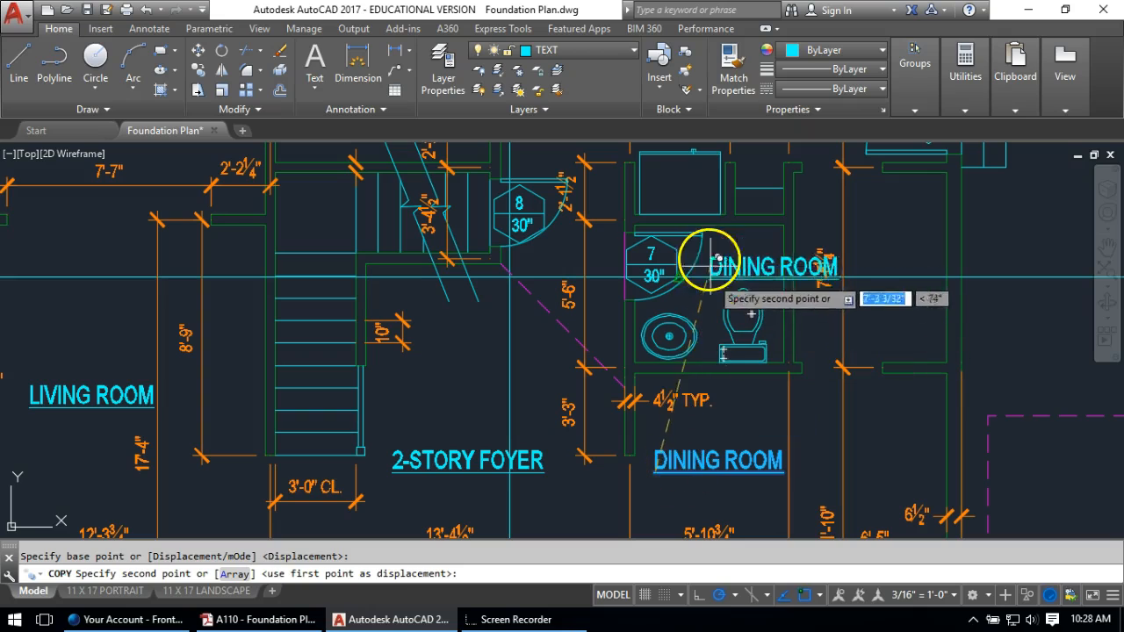
{"action": "left_click", "coordinate": [701, 222]}
{"action": "key", "text": "Escape"}
{"action": "double_click", "coordinate": [729, 224]}
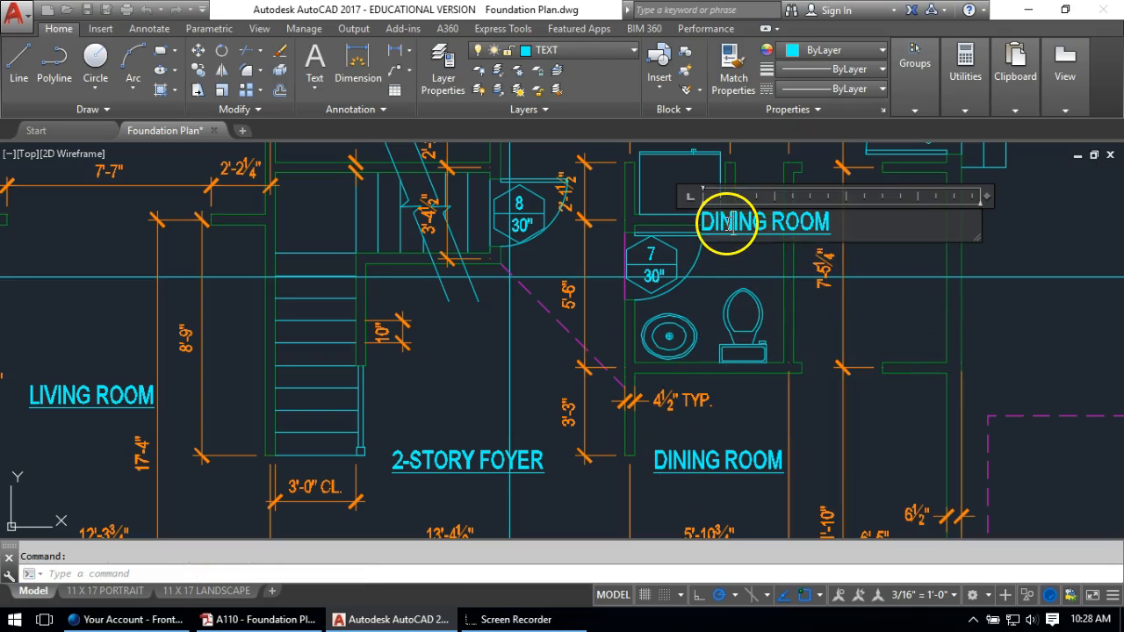
{"action": "left_click_drag", "start_coordinate": [829, 221], "coordinate": [585, 211]}
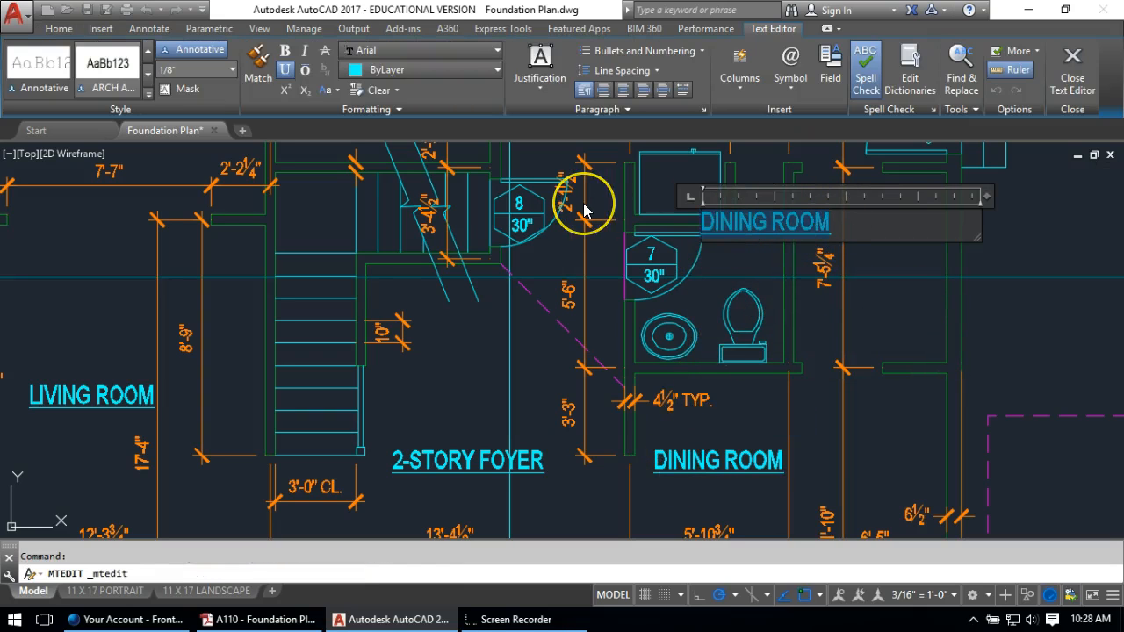
{"action": "type", "text": "BATH"}
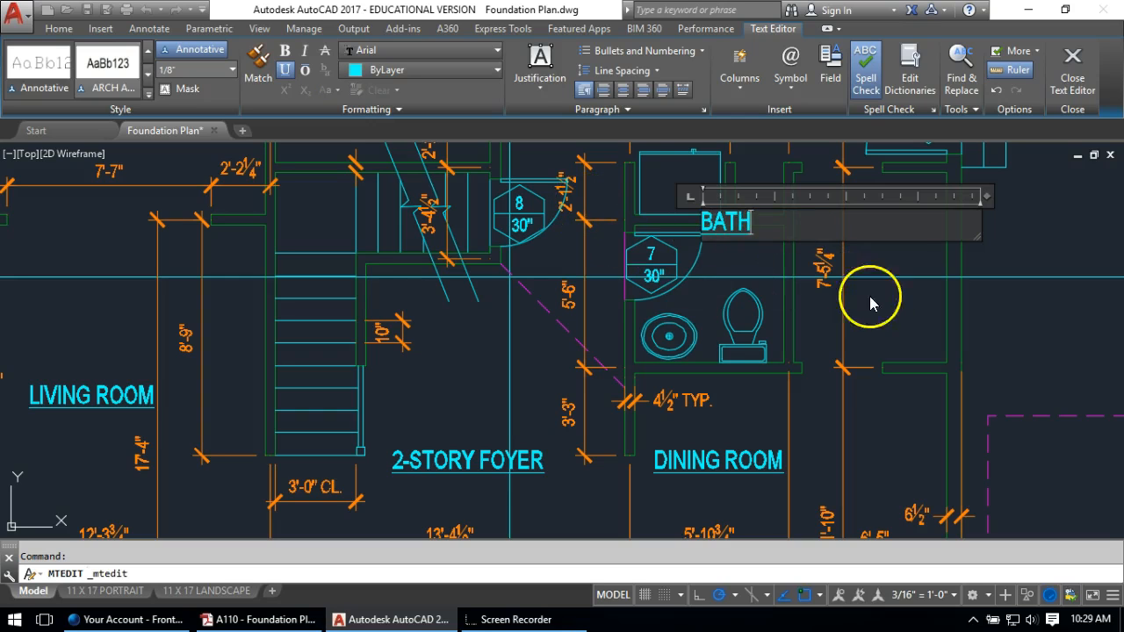
{"action": "left_click", "coordinate": [871, 303]}
Move the BATH label slightly lower inside the bathroom
{"action": "middle_click_drag", "start_coordinate": [728, 234], "coordinate": [672, 259]}
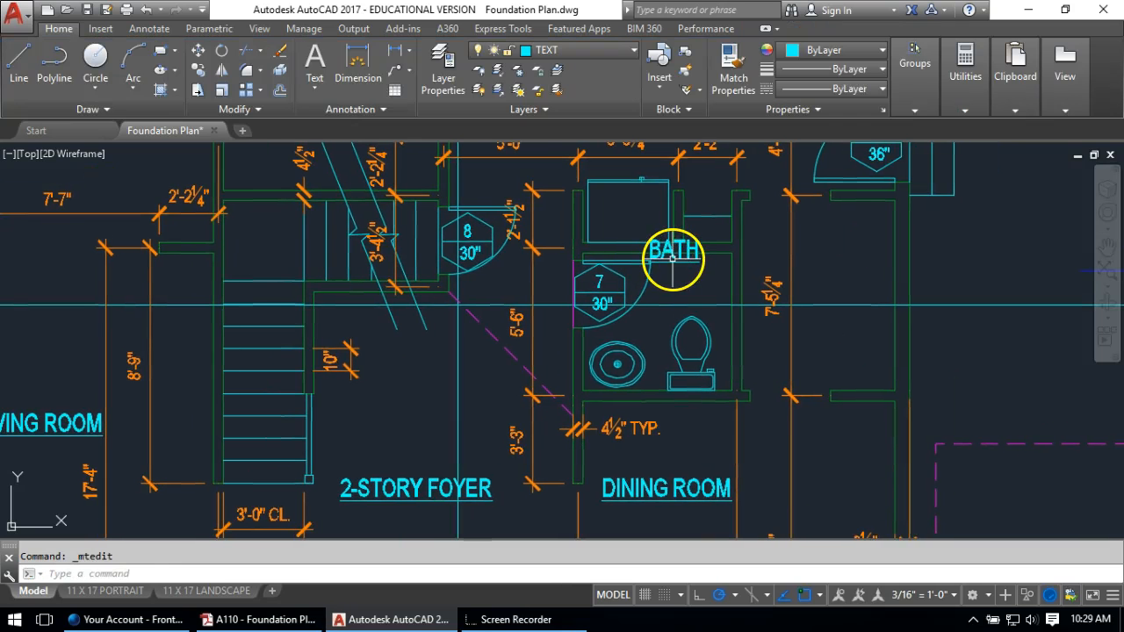
{"action": "type", "text": "m"}
{"action": "key", "text": "Return"}
{"action": "left_click", "coordinate": [673, 257]}
{"action": "key", "text": "Return"}
{"action": "left_click", "coordinate": [839, 228]}
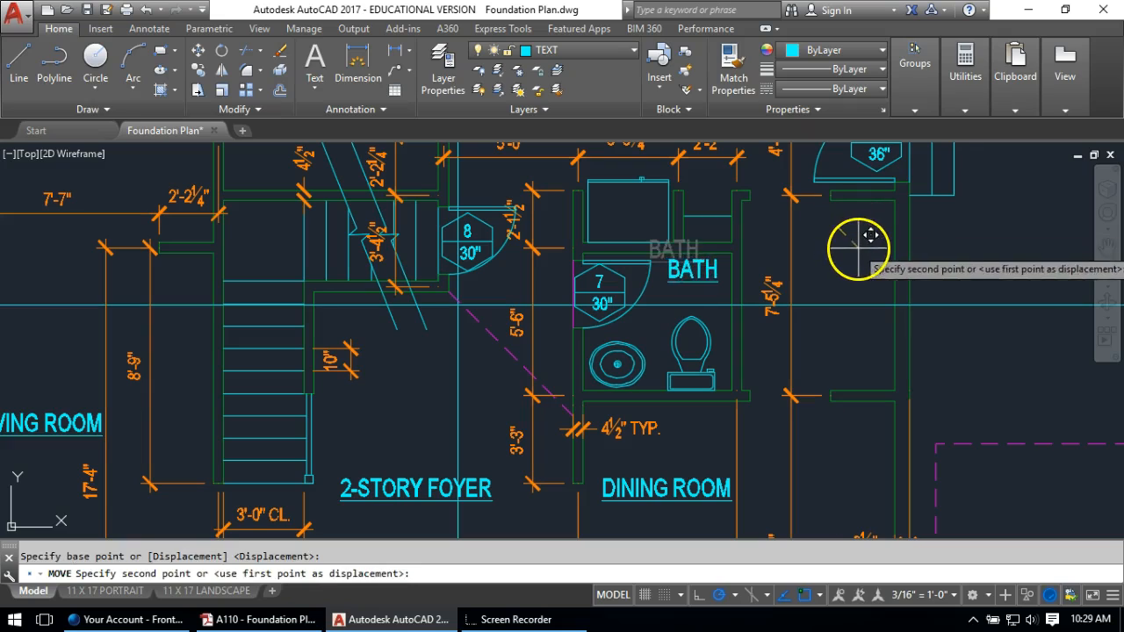
{"action": "left_click", "coordinate": [857, 257]}
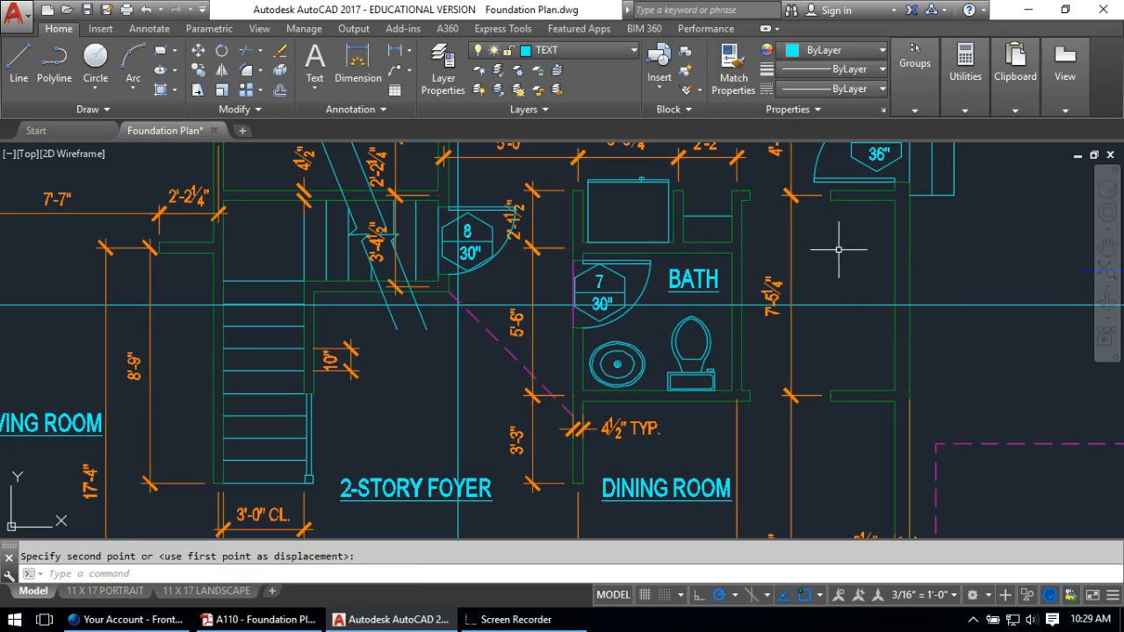
{"action": "middle_click_drag", "start_coordinate": [839, 249], "coordinate": [650, 247]}
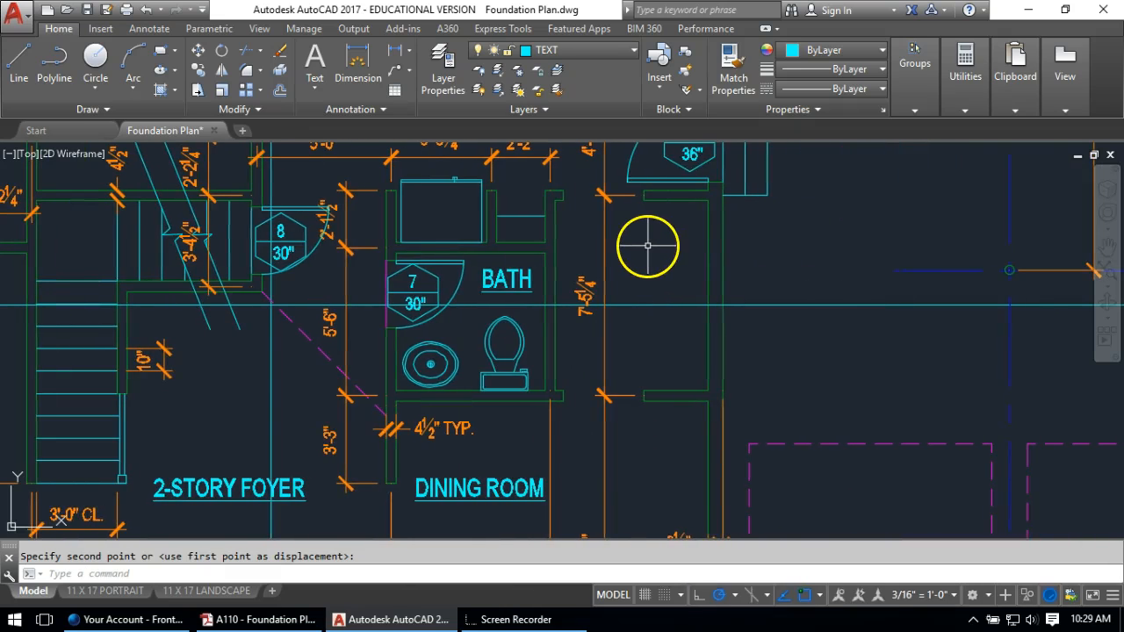
Copy the BATH label into the pantry and retype it as BUTLER PANTRY
{"action": "type", "text": "co"}
{"action": "key", "text": "Return"}
{"action": "left_click", "coordinate": [504, 274]}
{"action": "key", "text": "Return"}
{"action": "left_click", "coordinate": [490, 278]}
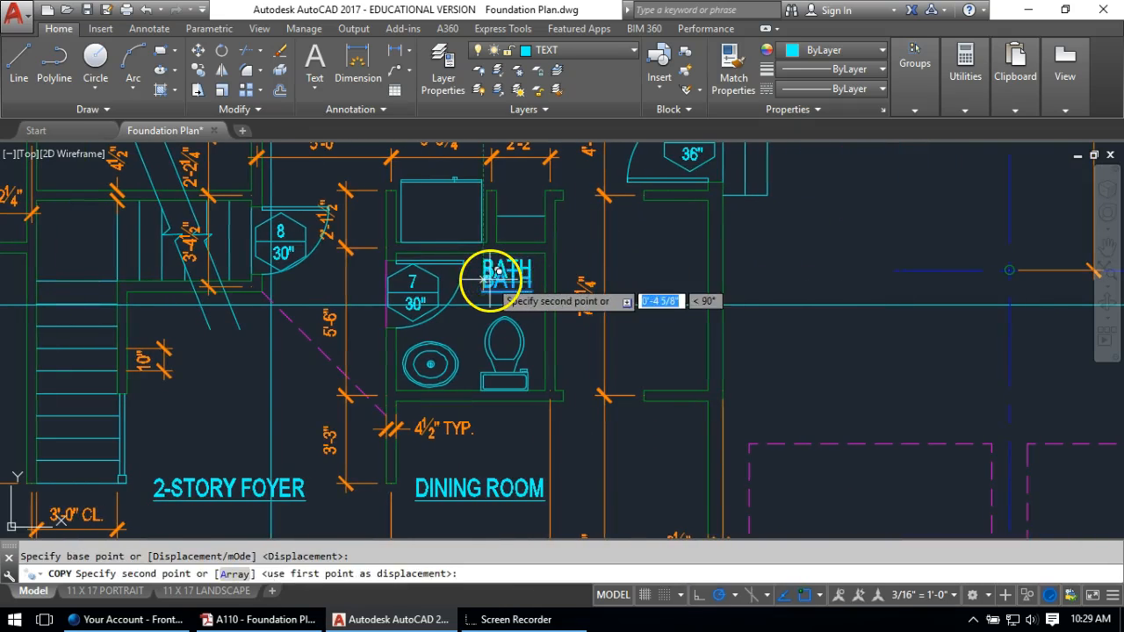
{"action": "left_click", "coordinate": [670, 252]}
{"action": "key", "text": "Return"}
{"action": "double_click", "coordinate": [678, 253]}
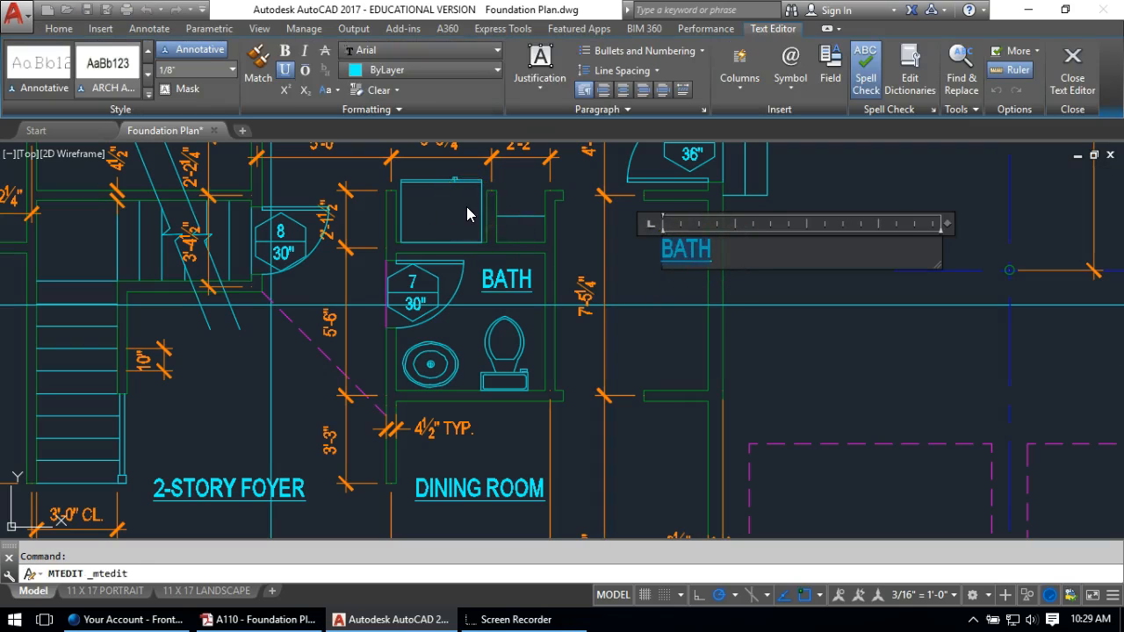
{"action": "type", "text": "BUTLER PAN"}
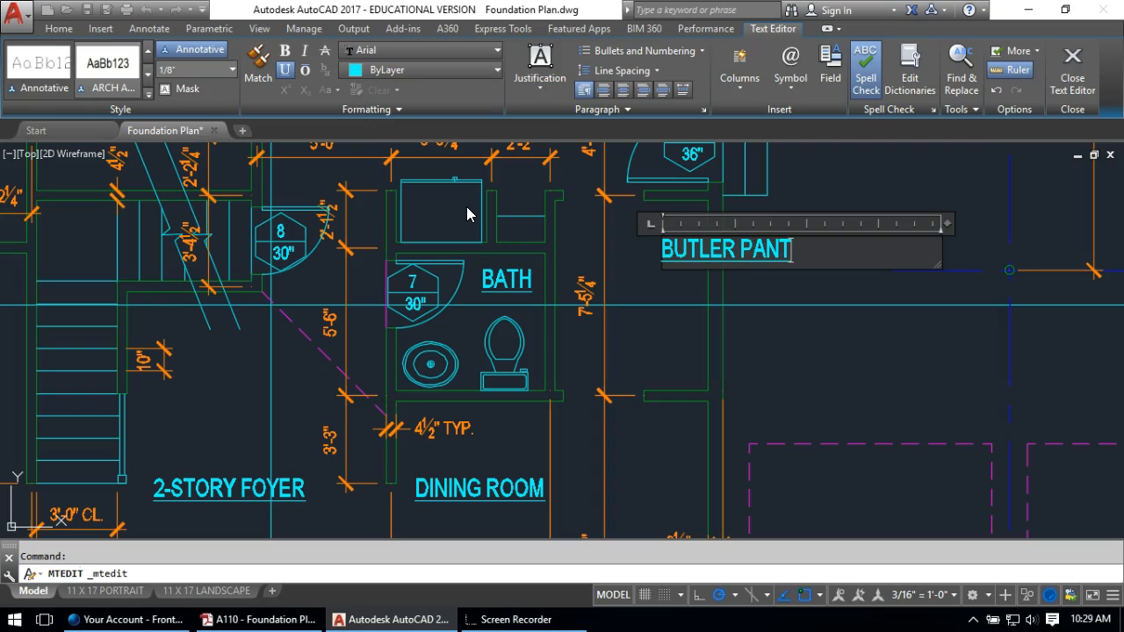
{"action": "left_click", "coordinate": [685, 409]}
Rotate the BUTLER PANTRY label 90° so it reads vertically
{"action": "type", "text": "RO"}
{"action": "key", "text": "Return"}
{"action": "left_click", "coordinate": [771, 259]}
{"action": "key", "text": "Return"}
{"action": "left_click", "coordinate": [766, 288]}
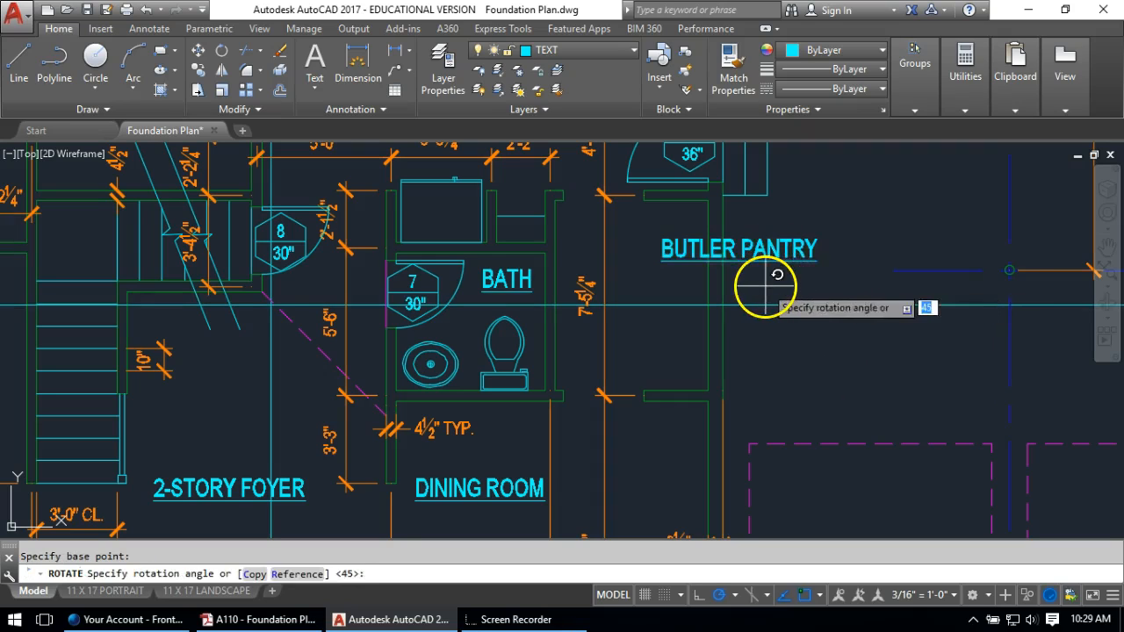
{"action": "left_click", "coordinate": [777, 248]}
Move the vertical BUTLER PANTRY label into position inside the narrow pantry
{"action": "type", "text": "M"}
{"action": "key", "text": "Return"}
{"action": "left_click", "coordinate": [740, 279]}
{"action": "key", "text": "Return"}
{"action": "left_click", "coordinate": [848, 376]}
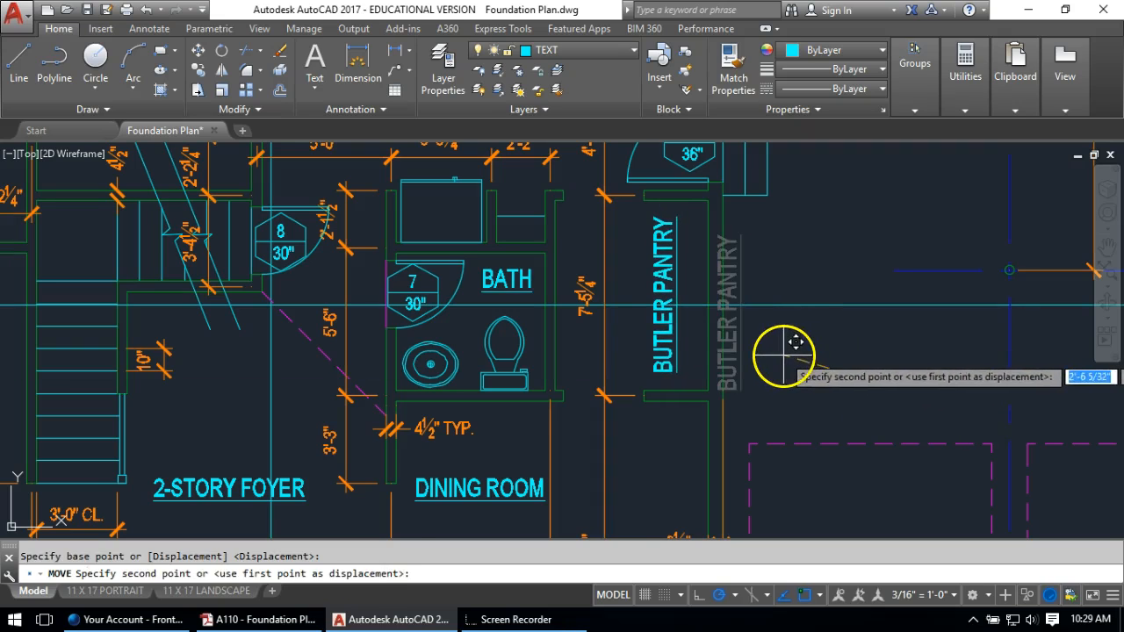
{"action": "left_click", "coordinate": [786, 356]}
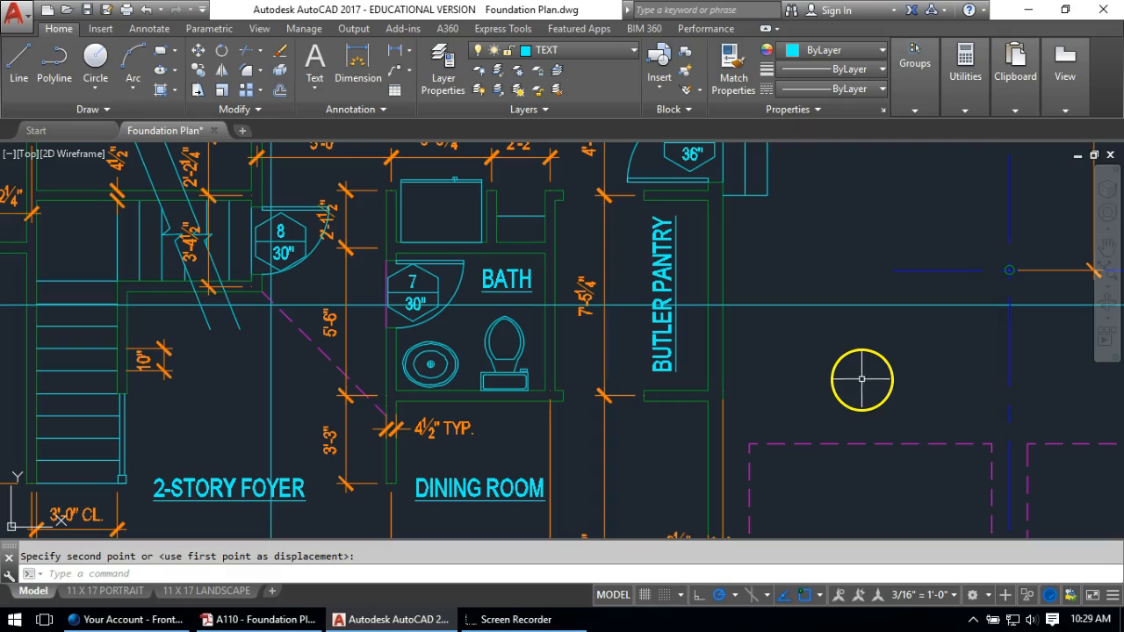
{"action": "key", "text": "Return"}
{"action": "left_click", "coordinate": [649, 257]}
{"action": "left_click", "coordinate": [664, 239]}
{"action": "left_click", "coordinate": [663, 242]}
{"action": "key", "text": "Return"}
{"action": "left_click", "coordinate": [870, 383]}
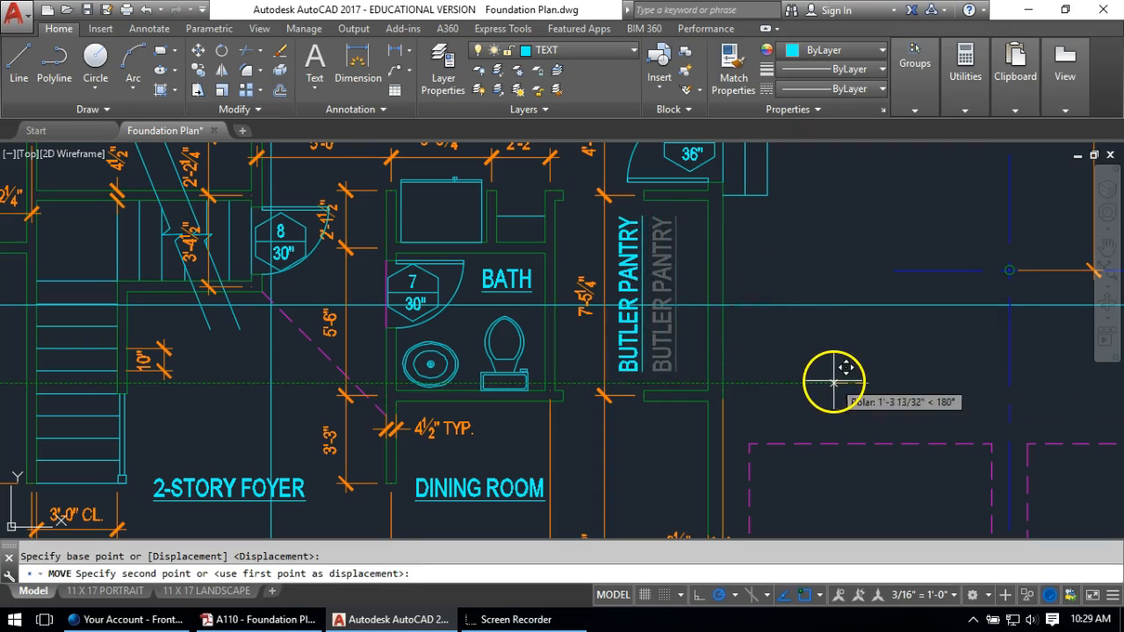
{"action": "left_click", "coordinate": [834, 383]}
Draw a vertical line along the pantry wall, referencing the kitchen counter line's style
{"action": "key", "text": "l"}
{"action": "key", "text": "Return"}
{"action": "left_click", "coordinate": [644, 199]}
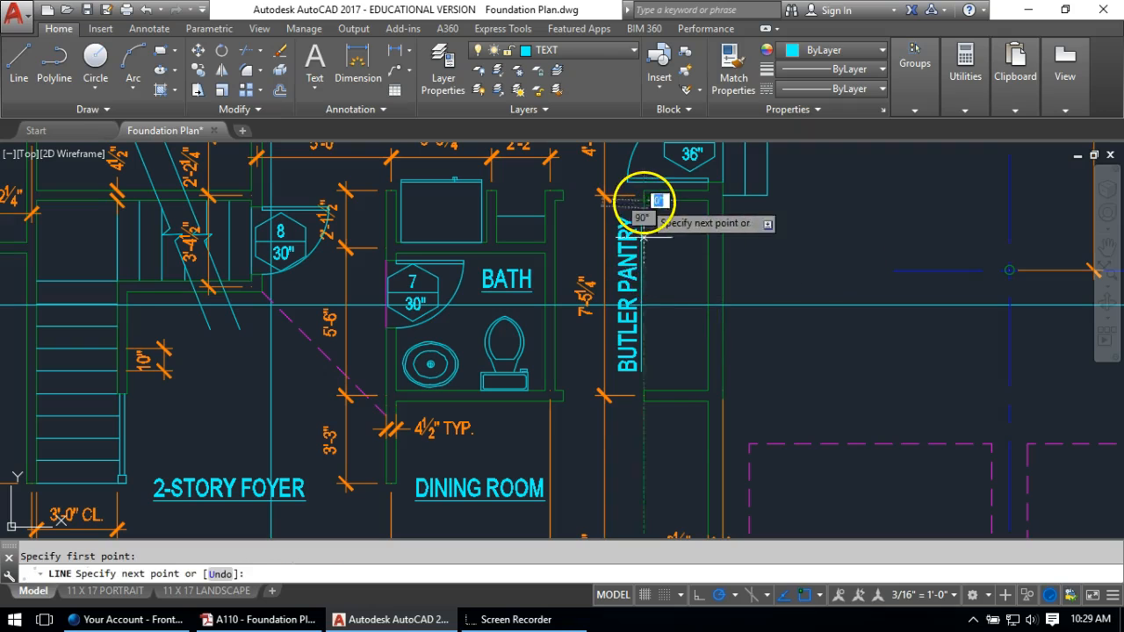
{"action": "left_click", "coordinate": [644, 395]}
{"action": "scroll", "coordinate": [648, 380], "scroll_direction": "down", "scroll_amount": 2}
{"action": "key", "text": "Return"}
{"action": "mouse_move", "coordinate": [661, 261]}
{"action": "middle_mouse_down"}
{"action": "mouse_move", "coordinate": [661, 349]}
{"action": "mouse_move", "coordinate": [642, 394]}
{"action": "middle_mouse_up"}
{"action": "key", "text": "Return"}
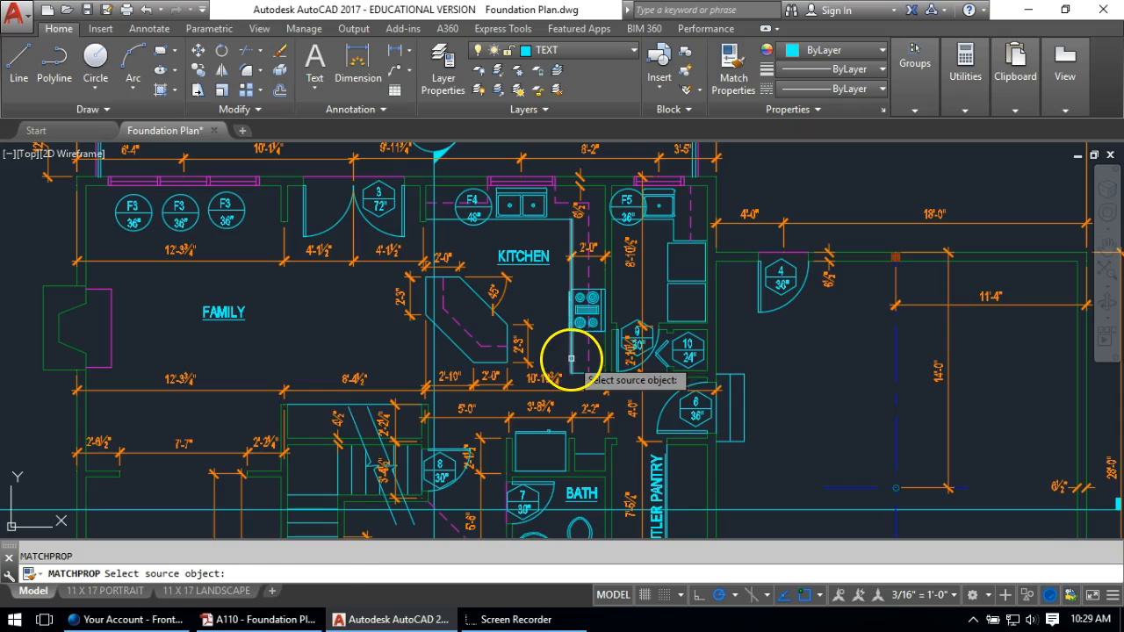
{"action": "left_click", "coordinate": [572, 360]}
{"action": "middle_click_drag", "start_coordinate": [682, 477], "coordinate": [646, 256]}
{"action": "scroll", "coordinate": [612, 398], "scroll_direction": "up", "scroll_amount": 4}
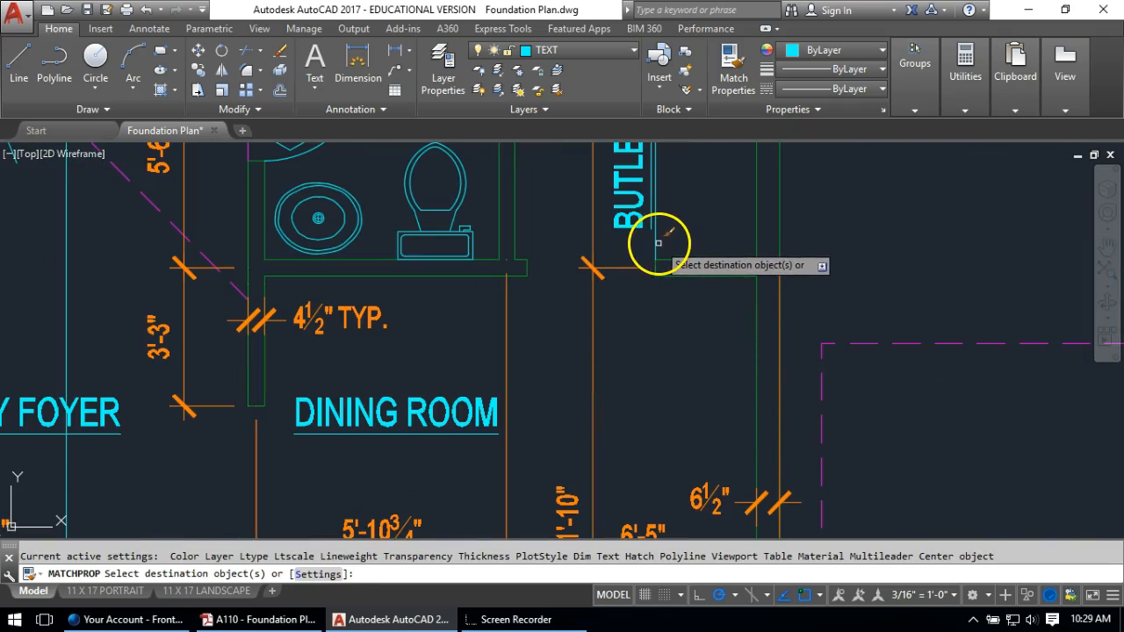
{"action": "scroll", "coordinate": [704, 257], "scroll_direction": "down", "scroll_amount": 2}
{"action": "middle_click_drag", "start_coordinate": [711, 254], "coordinate": [683, 378]}
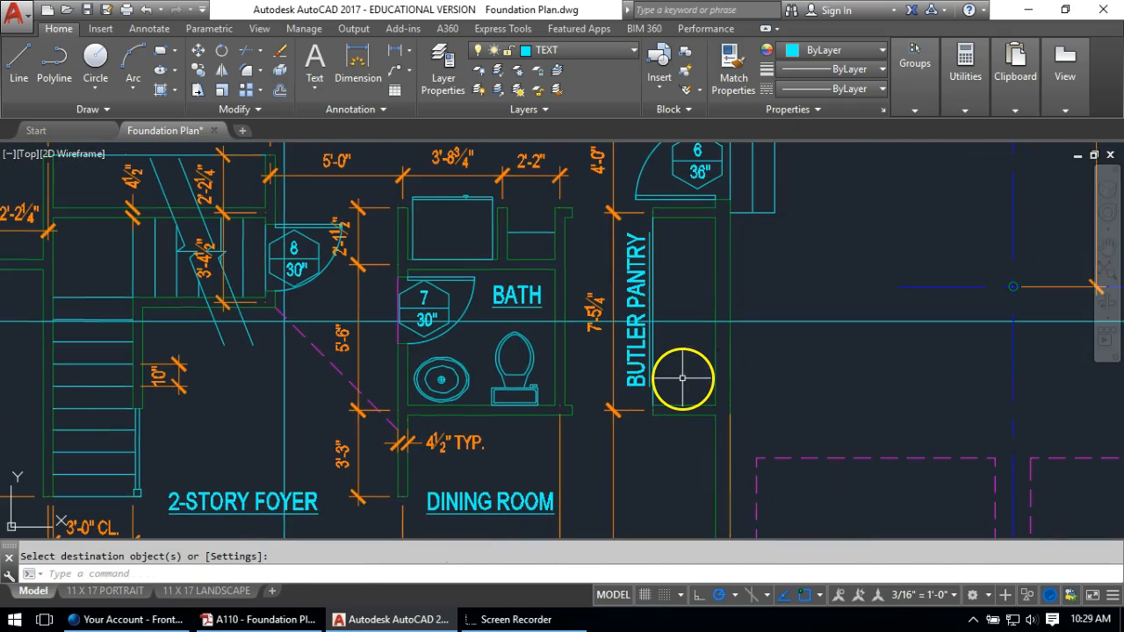
Offset the pantry's right wall 12 inches inward to create the counter line
{"action": "key", "text": "Return"}
{"action": "type", "text": "12"}
{"action": "key", "text": "Return"}
{"action": "left_click", "coordinate": [717, 378]}
{"action": "left_click", "coordinate": [685, 376]}
{"action": "key", "text": "Return"}
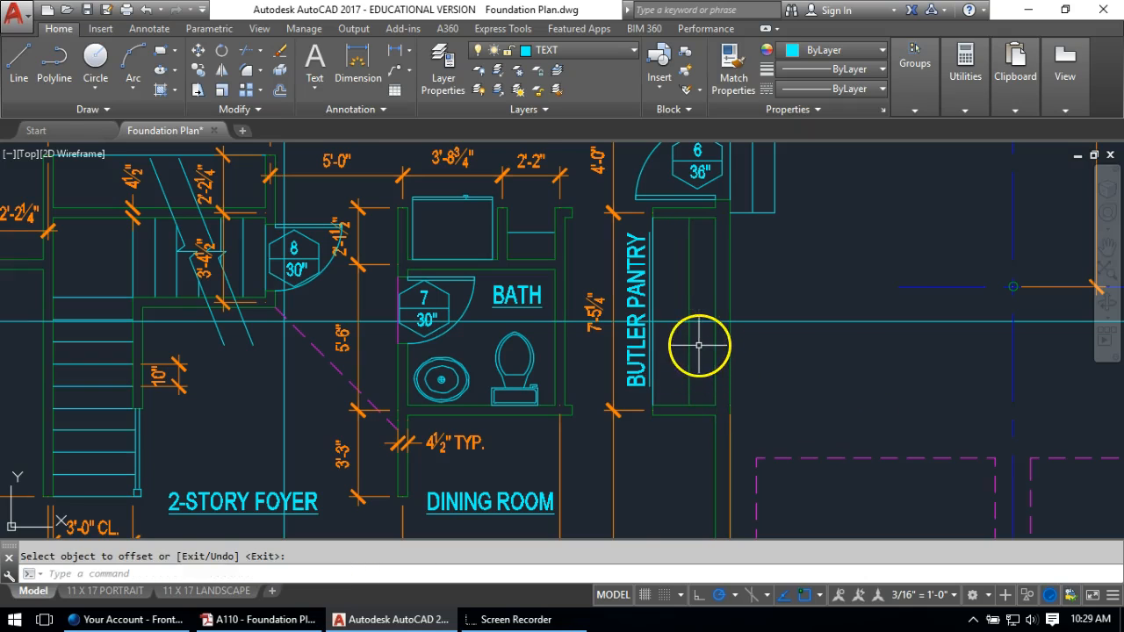
{"action": "scroll", "coordinate": [699, 345], "scroll_direction": "down", "scroll_amount": 4}
Match the new pantry counter line's properties to the kitchen counter with MATCHPROP
{"action": "type", "text": "ma"}
{"action": "key", "text": "Return"}
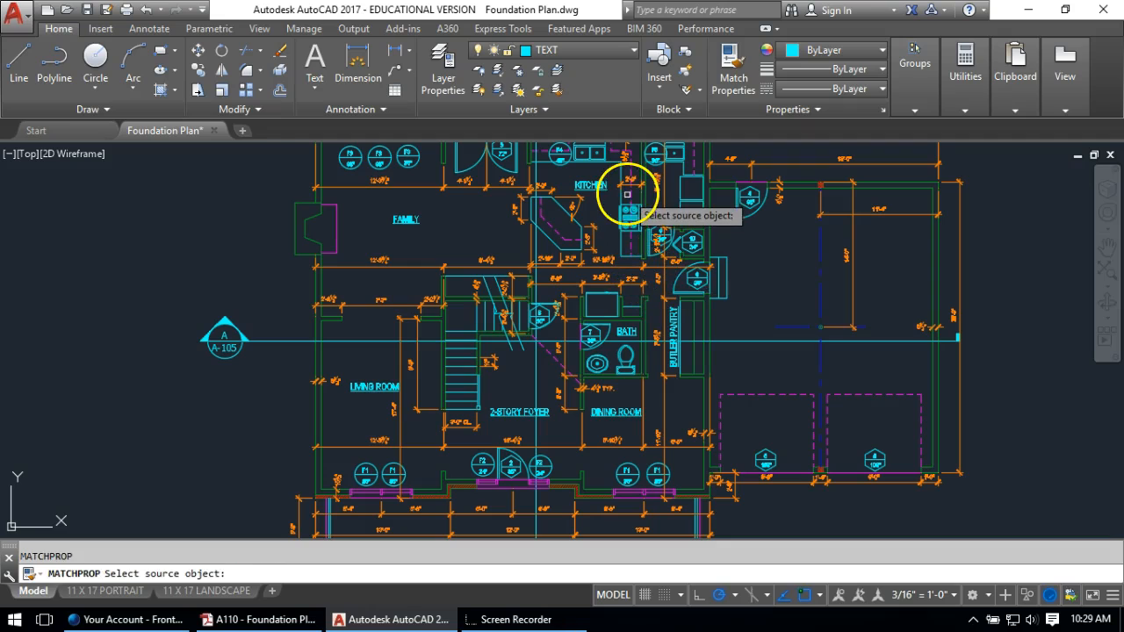
{"action": "left_click", "coordinate": [629, 193]}
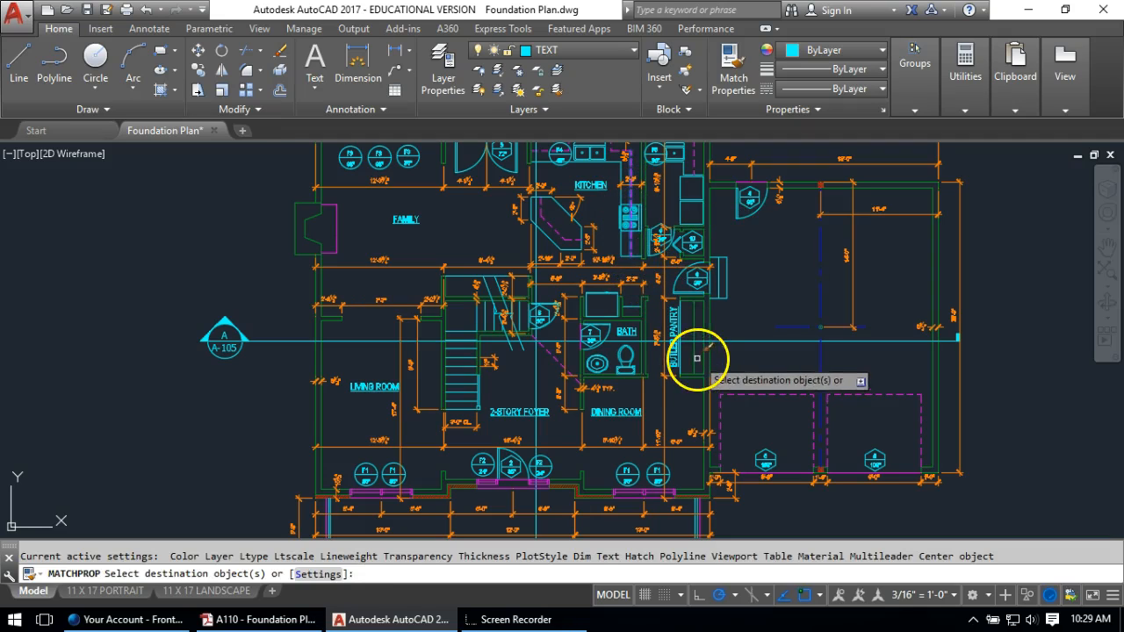
{"action": "left_click", "coordinate": [694, 352]}
{"action": "key", "text": "Return"}
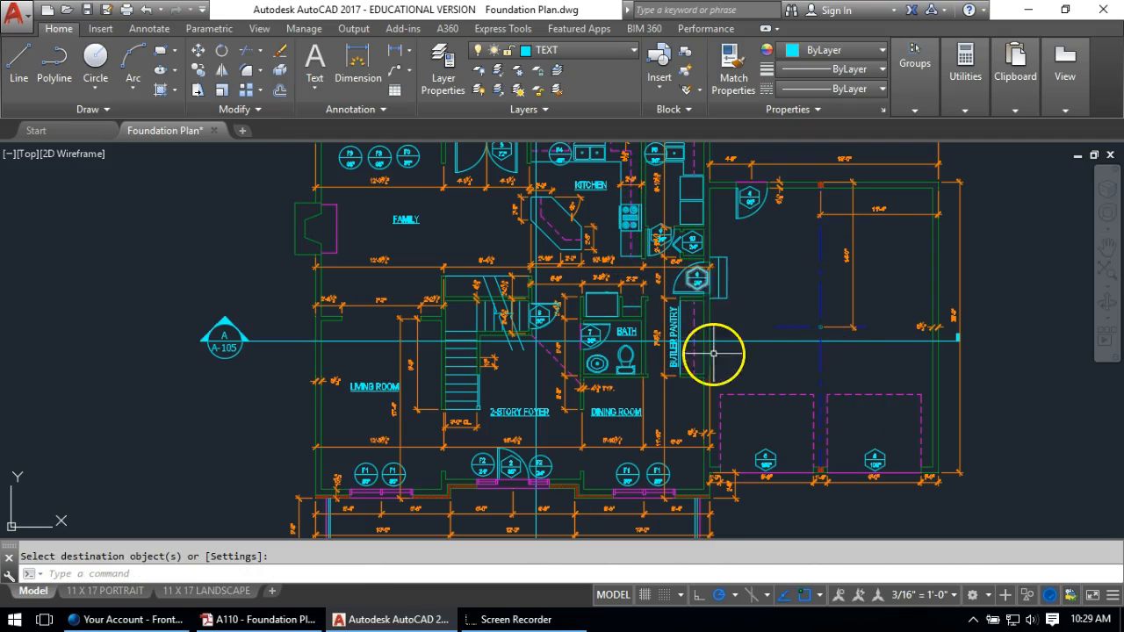
{"action": "scroll", "coordinate": [664, 331], "scroll_direction": "up", "scroll_amount": 2}
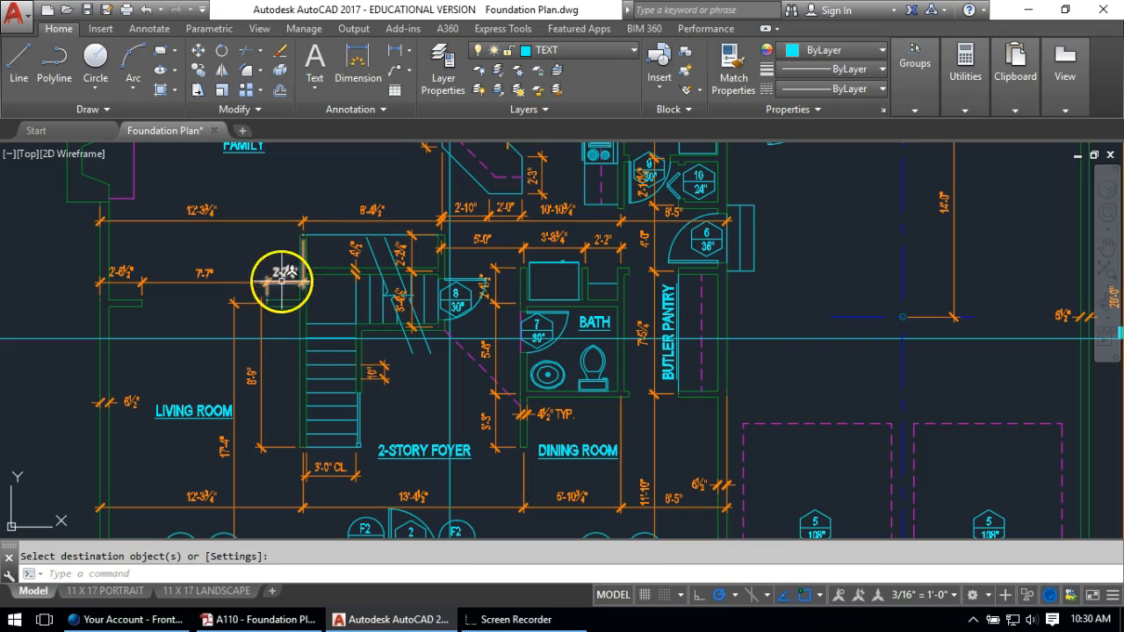
Copy the 2-STORY FOYER label onto the front porch and retype it as COVERED PORCH
{"action": "middle_click_drag", "start_coordinate": [510, 527], "coordinate": [546, 231]}
{"action": "type", "text": "c"}
{"action": "key", "text": "Return"}
{"action": "left_click", "coordinate": [457, 187]}
{"action": "key", "text": "Return"}
{"action": "left_click", "coordinate": [415, 201]}
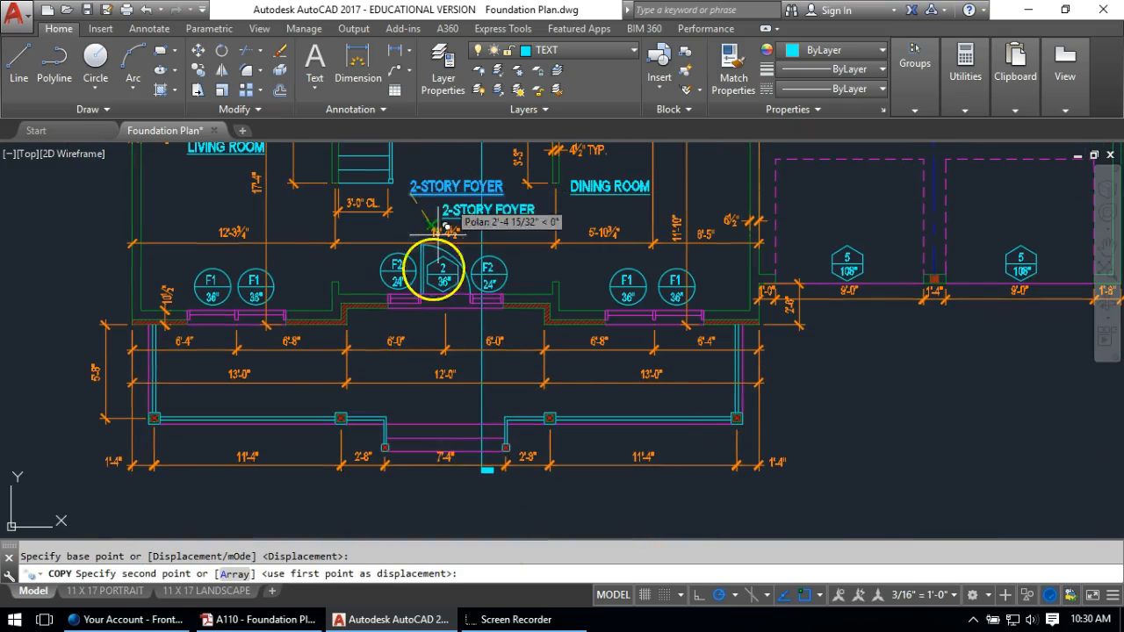
{"action": "scroll", "coordinate": [422, 400], "scroll_direction": "up", "scroll_amount": 2}
{"action": "left_click", "coordinate": [395, 395]}
{"action": "key", "text": "Escape"}
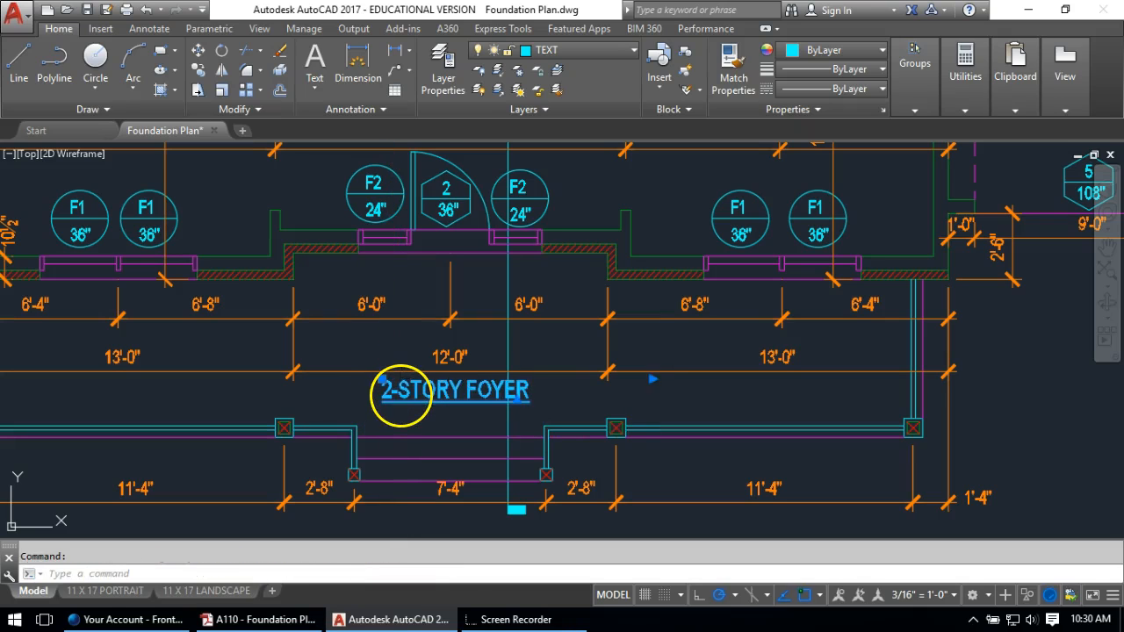
{"action": "double_click", "coordinate": [399, 393]}
{"action": "left_click_drag", "start_coordinate": [513, 382], "coordinate": [357, 400]}
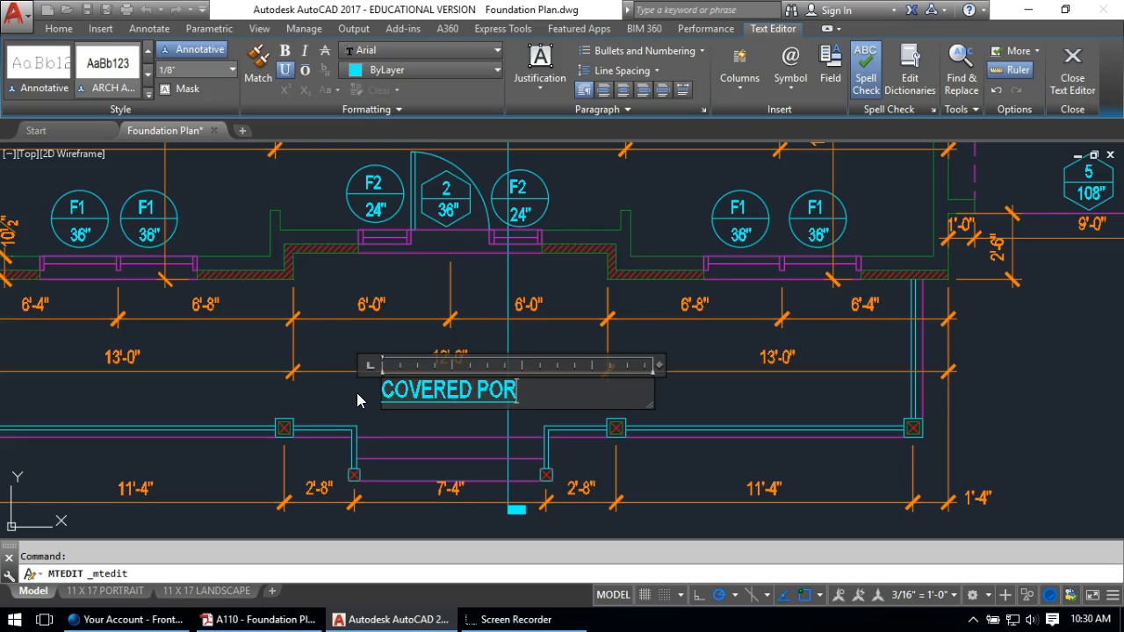
{"action": "left_click", "coordinate": [344, 391]}
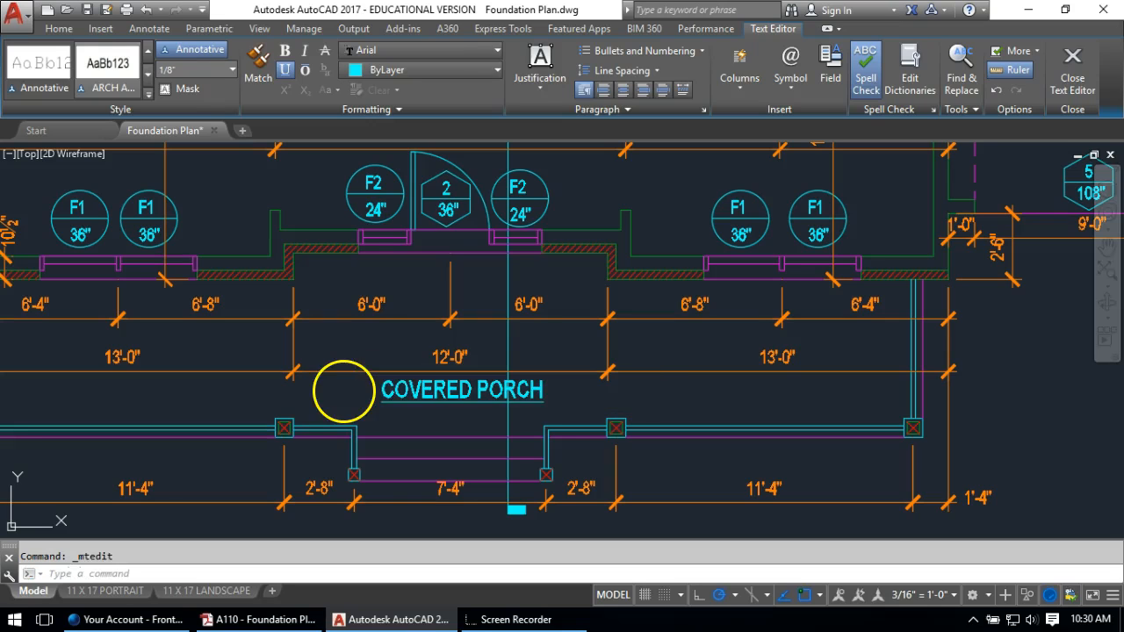
Shift the COVERED PORCH label slightly to the left
{"action": "type", "text": "m"}
{"action": "key", "text": "Return"}
{"action": "left_click", "coordinate": [418, 387]}
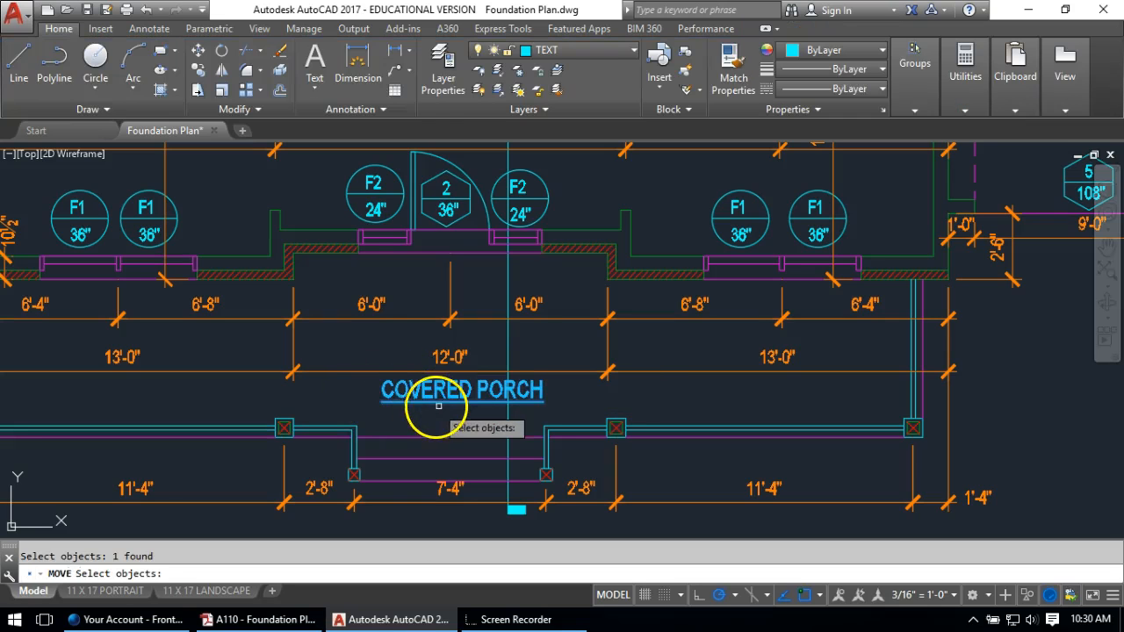
{"action": "key", "text": "Return"}
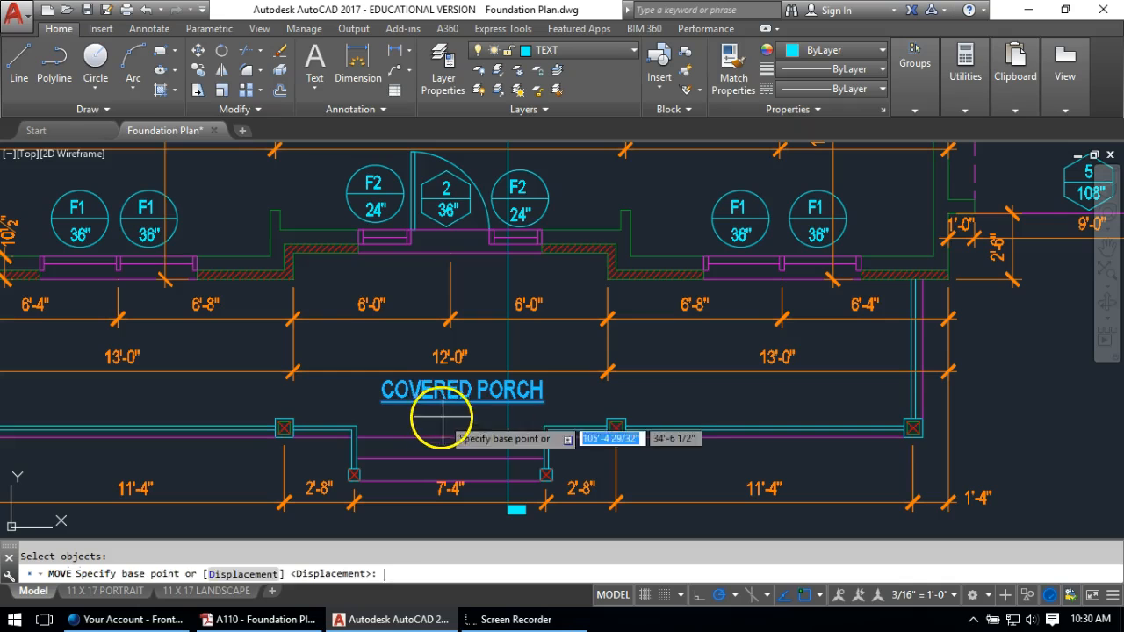
{"action": "left_click", "coordinate": [457, 416]}
{"action": "left_click", "coordinate": [422, 417]}
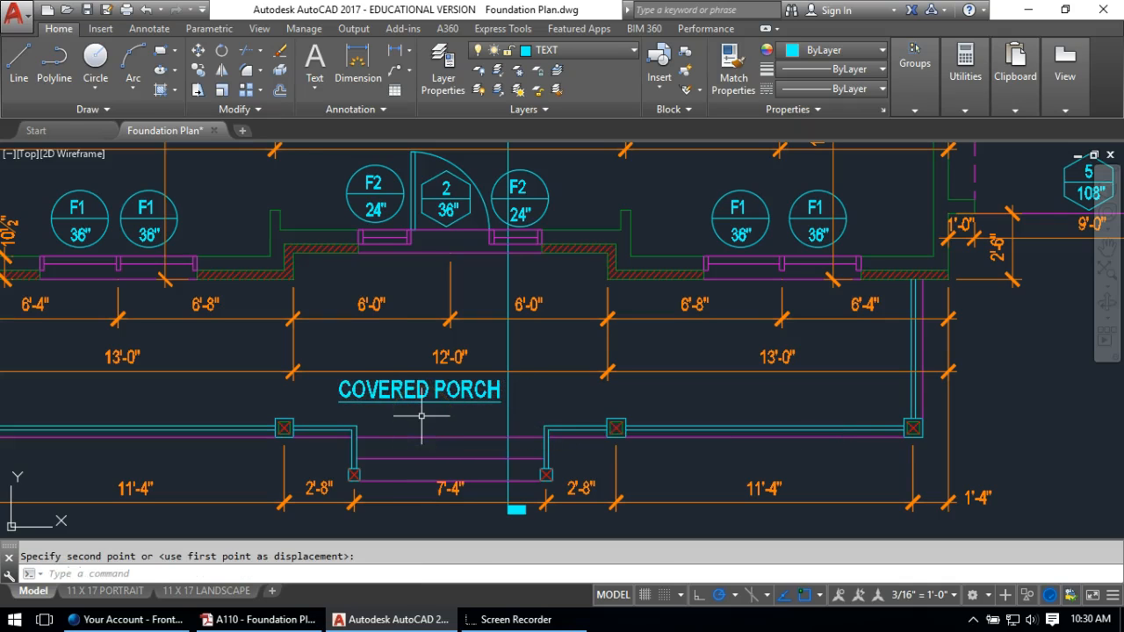
Copy the COVERED PORCH label onto the rear porch and retype it as DECK
{"action": "key", "text": "Return"}
{"action": "left_click", "coordinate": [407, 398]}
{"action": "key", "text": "Return"}
{"action": "left_click", "coordinate": [397, 408]}
{"action": "scroll", "coordinate": [423, 418], "scroll_direction": "down", "scroll_amount": 8}
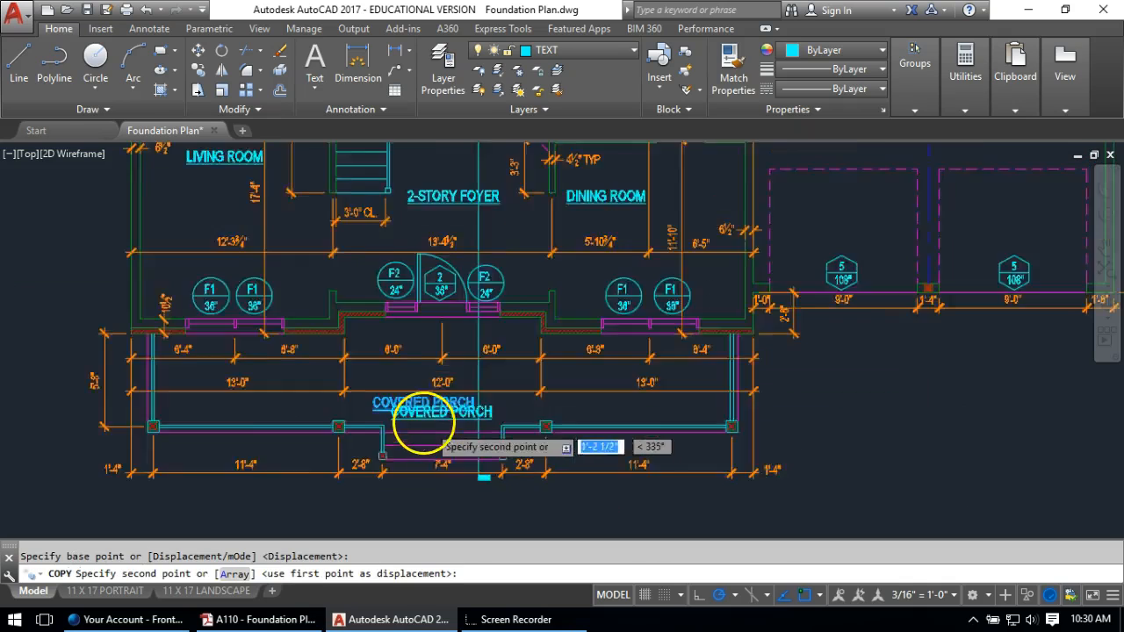
{"action": "scroll", "coordinate": [434, 231], "scroll_direction": "up", "scroll_amount": 8}
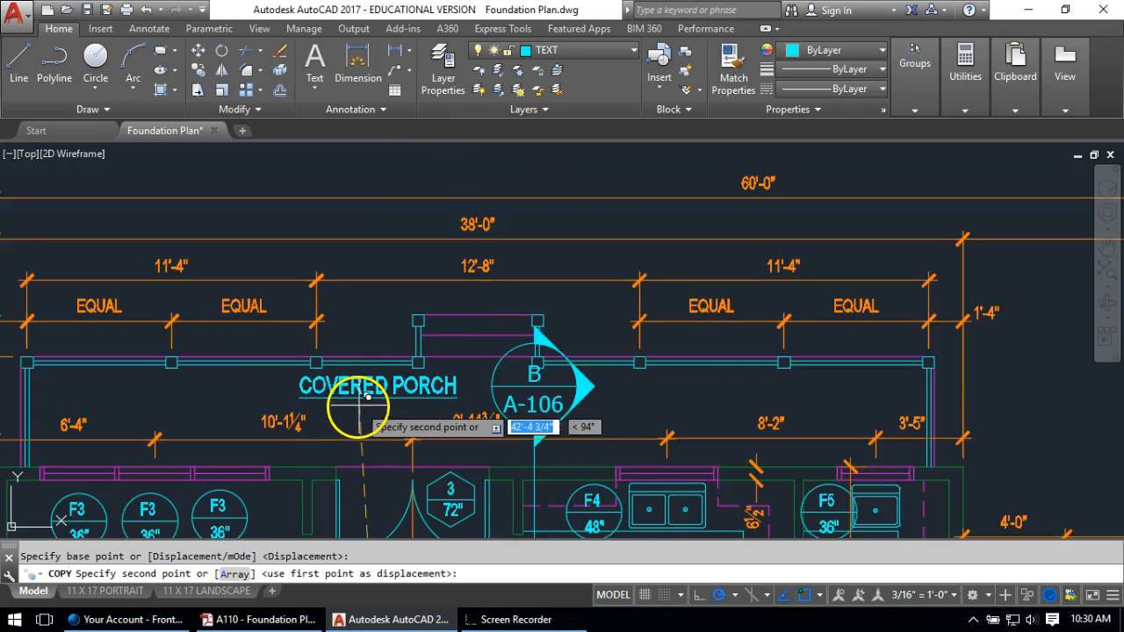
{"action": "left_click", "coordinate": [359, 405]}
{"action": "key", "text": "Escape"}
{"action": "double_click", "coordinate": [365, 394]}
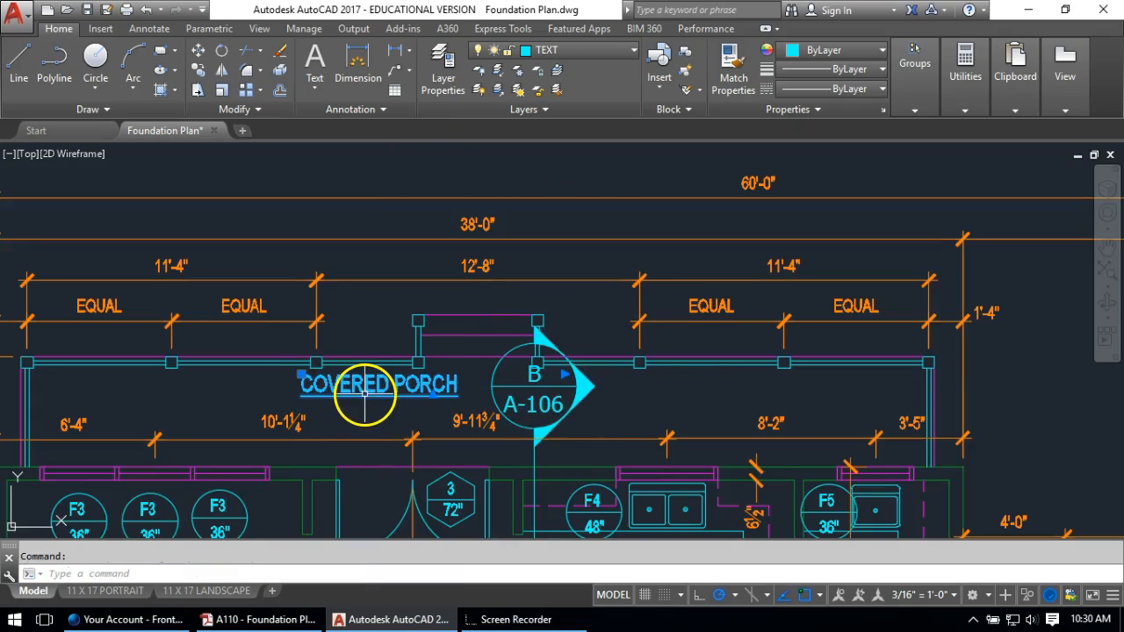
{"action": "type", "text": "DEXK"}
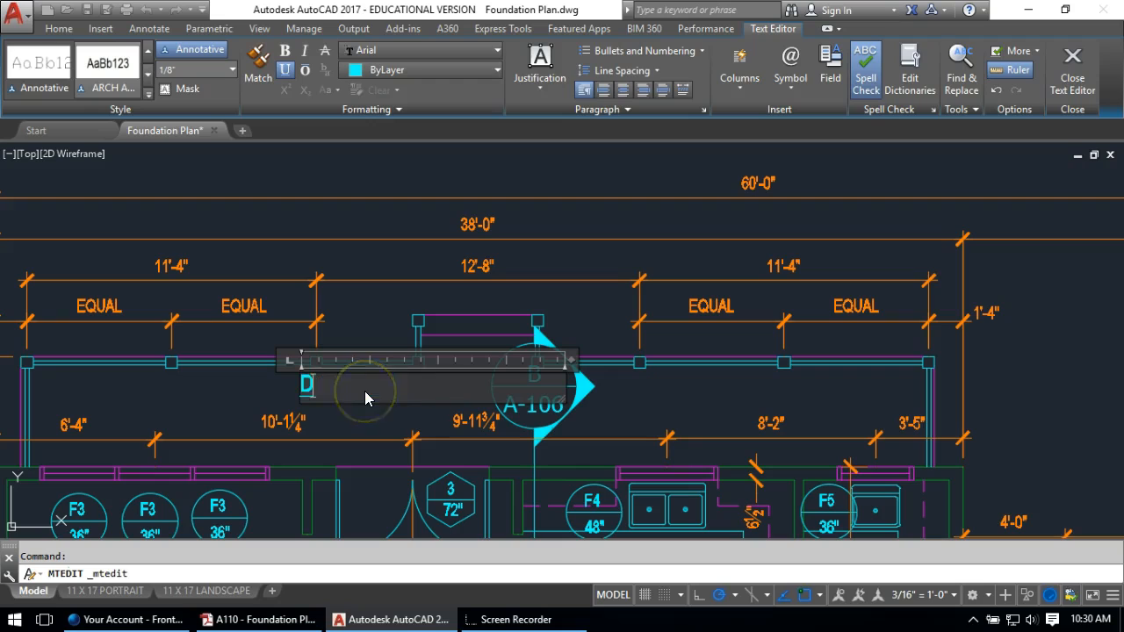
{"action": "key", "text": "BackSpace"}
{"action": "key", "text": "BackSpace"}
{"action": "type", "text": "C"}
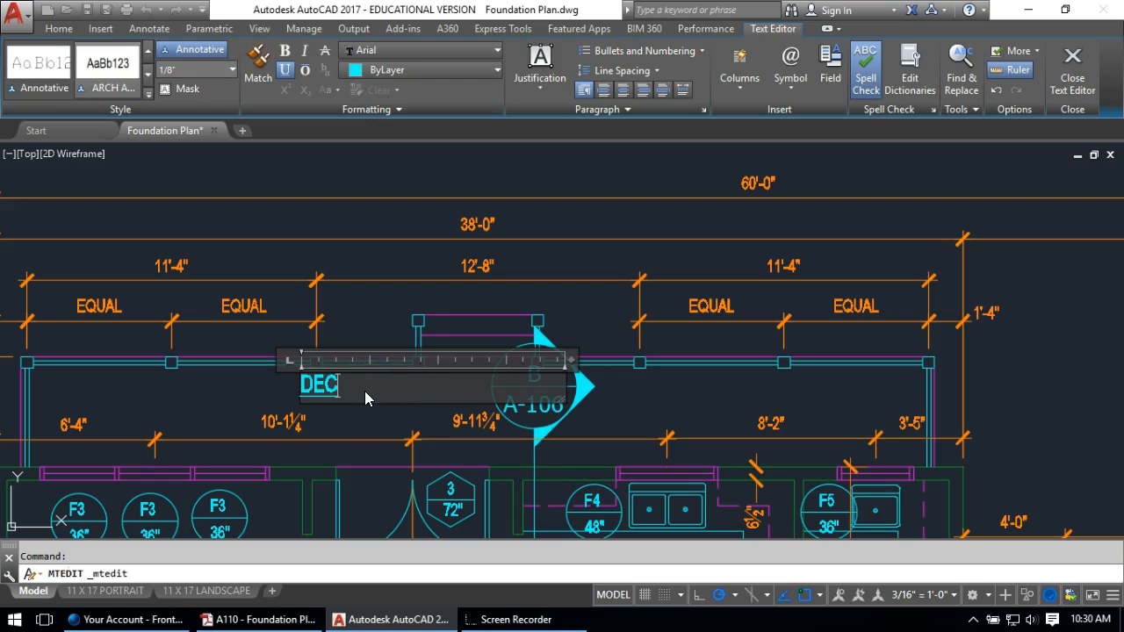
{"action": "left_click", "coordinate": [373, 320]}
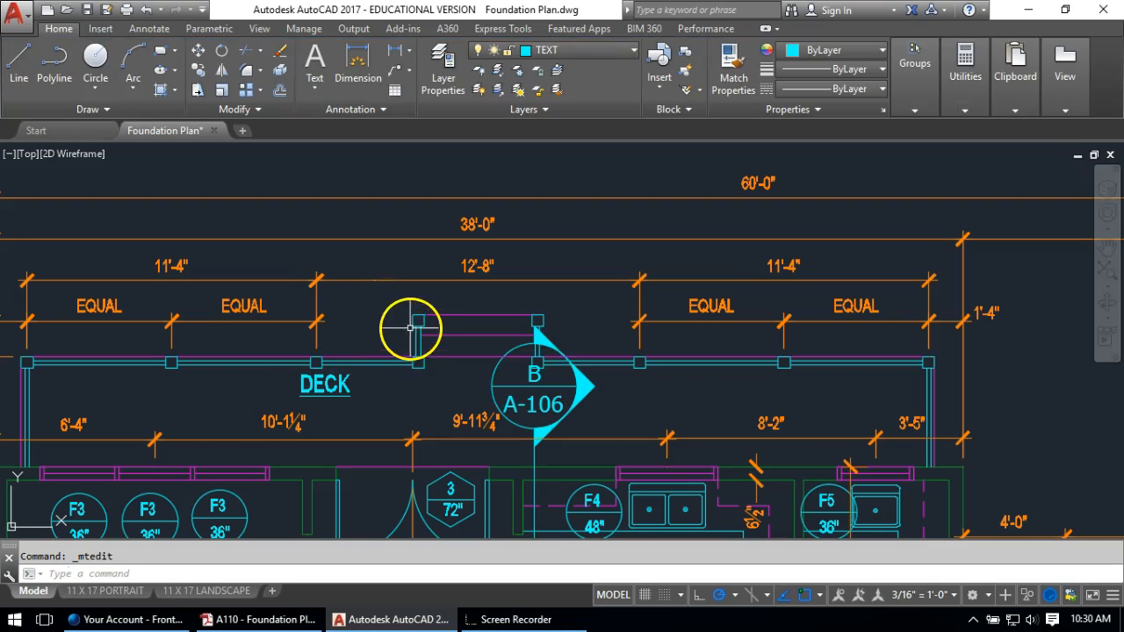
{"action": "scroll", "coordinate": [339, 367], "scroll_direction": "down", "scroll_amount": 1}
{"action": "scroll", "coordinate": [359, 371], "scroll_direction": "up", "scroll_amount": 1}
Copy the DECK label into the garage and retype it as 2 CAR GARAGE
{"action": "type", "text": "CO"}
{"action": "key", "text": "Return"}
{"action": "left_click", "coordinate": [355, 369]}
{"action": "left_click", "coordinate": [353, 369]}
{"action": "scroll", "coordinate": [353, 368], "scroll_direction": "down", "scroll_amount": 3}
{"action": "left_click", "coordinate": [351, 364]}
{"action": "key", "text": "Return"}
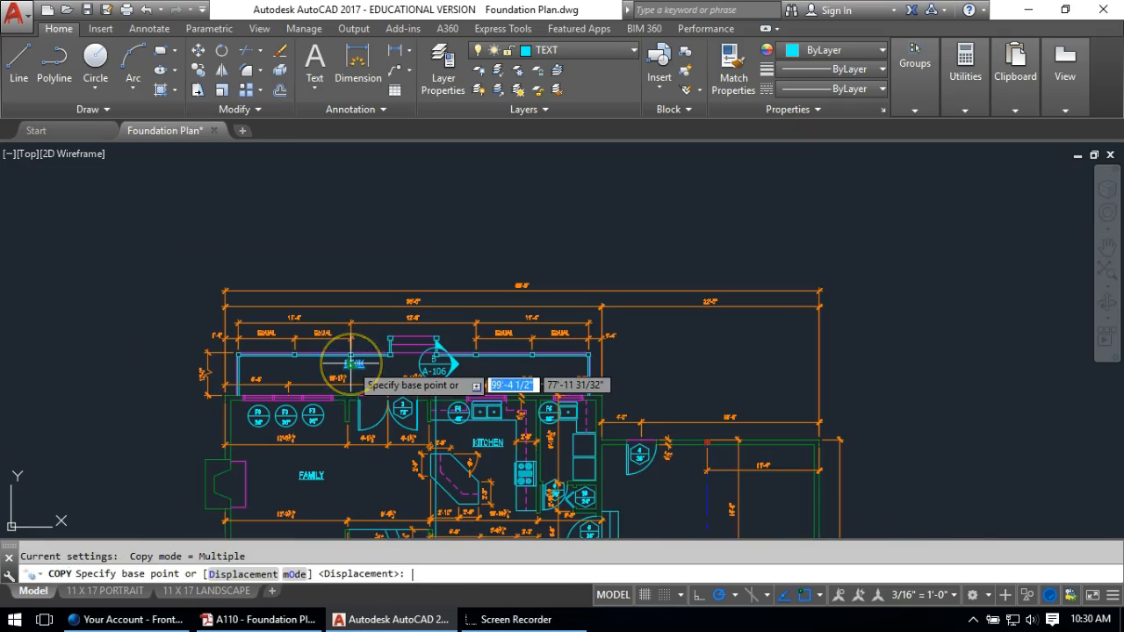
{"action": "left_click", "coordinate": [354, 364]}
{"action": "scroll", "coordinate": [572, 472], "scroll_direction": "up", "scroll_amount": 1}
{"action": "scroll", "coordinate": [401, 264], "scroll_direction": "up", "scroll_amount": 1}
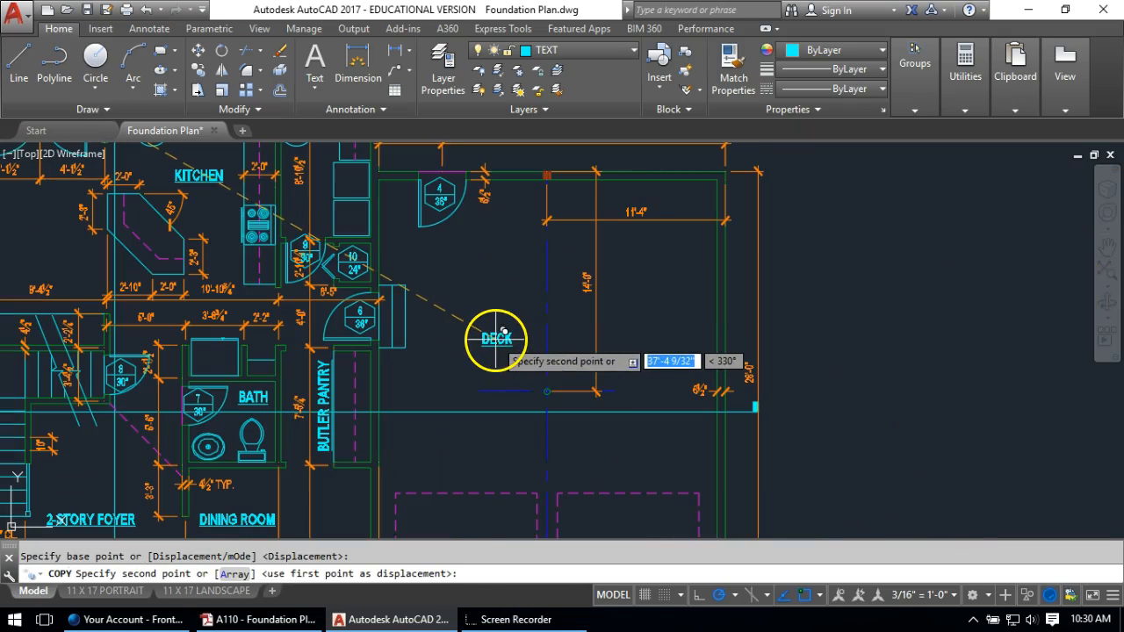
{"action": "left_click", "coordinate": [513, 447]}
{"action": "key", "text": "Escape"}
{"action": "left_click", "coordinate": [509, 445]}
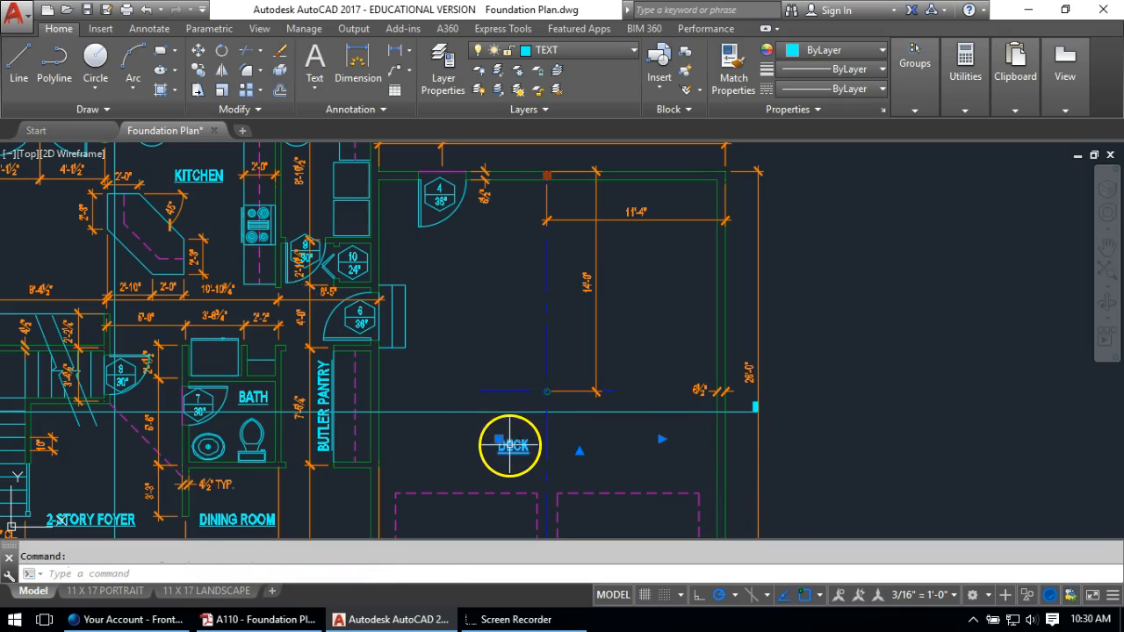
{"action": "double_click", "coordinate": [513, 446]}
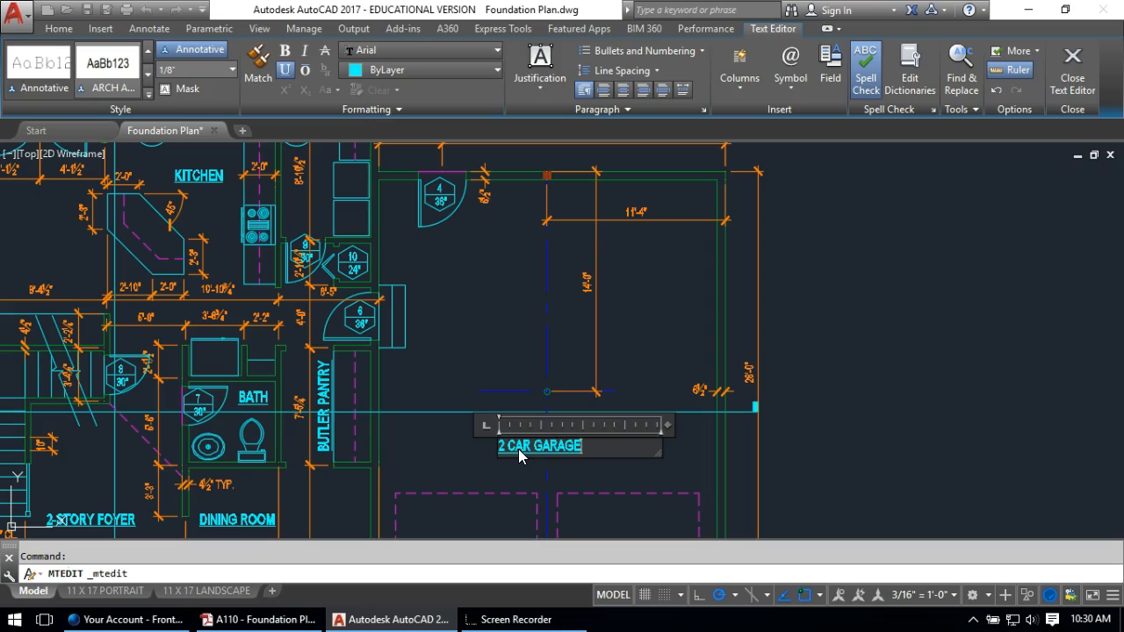
{"action": "left_click", "coordinate": [422, 459]}
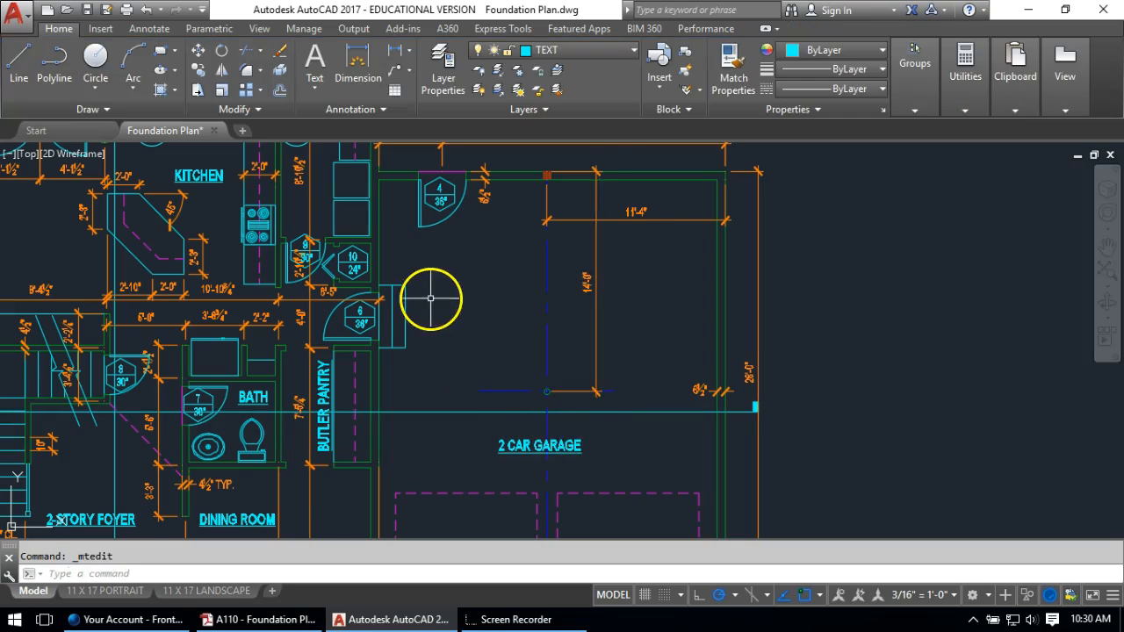
{"action": "scroll", "coordinate": [379, 331], "scroll_direction": "down", "scroll_amount": 3}
{"action": "scroll", "coordinate": [296, 332], "scroll_direction": "up", "scroll_amount": 4}
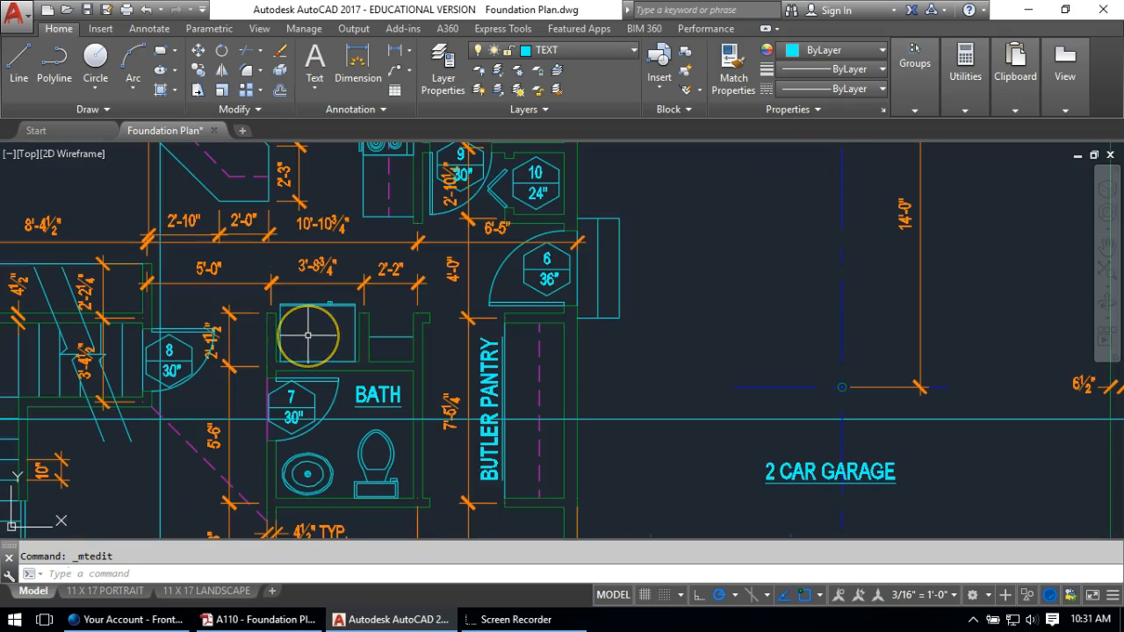
Copy the 2-STORY FOYER label into the refrigerator space
{"action": "scroll", "coordinate": [404, 384], "scroll_direction": "down", "scroll_amount": 4}
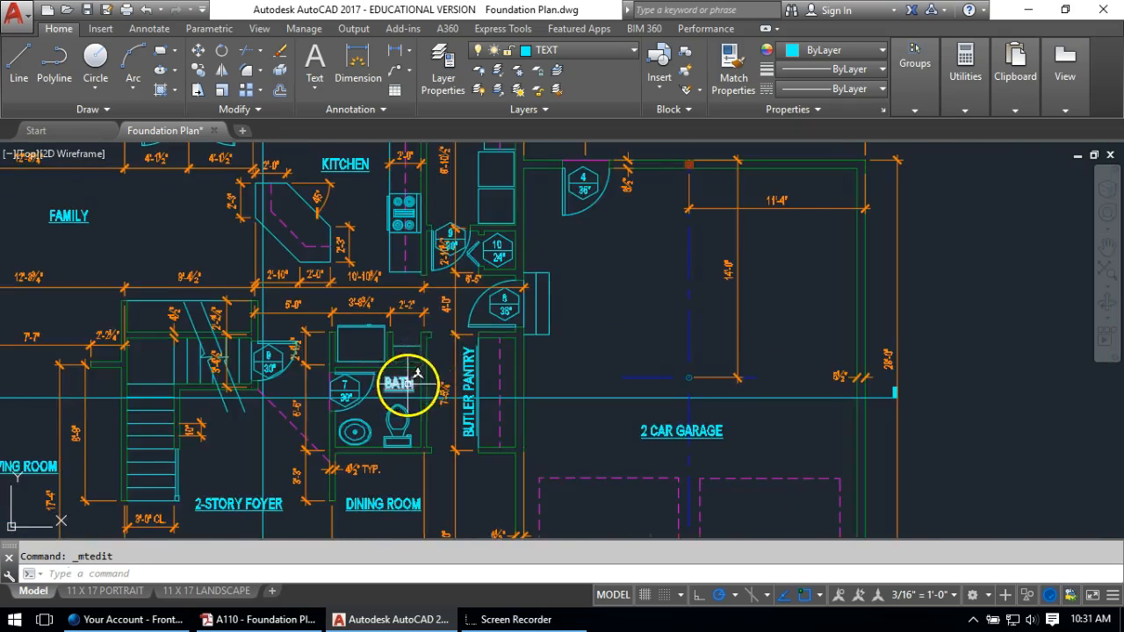
{"action": "scroll", "coordinate": [448, 448], "scroll_direction": "up", "scroll_amount": 3}
{"action": "type", "text": "co"}
{"action": "key", "text": "Return"}
{"action": "left_click", "coordinate": [366, 454]}
{"action": "key", "text": "Return"}
{"action": "left_click", "coordinate": [356, 449]}
{"action": "scroll", "coordinate": [401, 460], "scroll_direction": "down", "scroll_amount": 3}
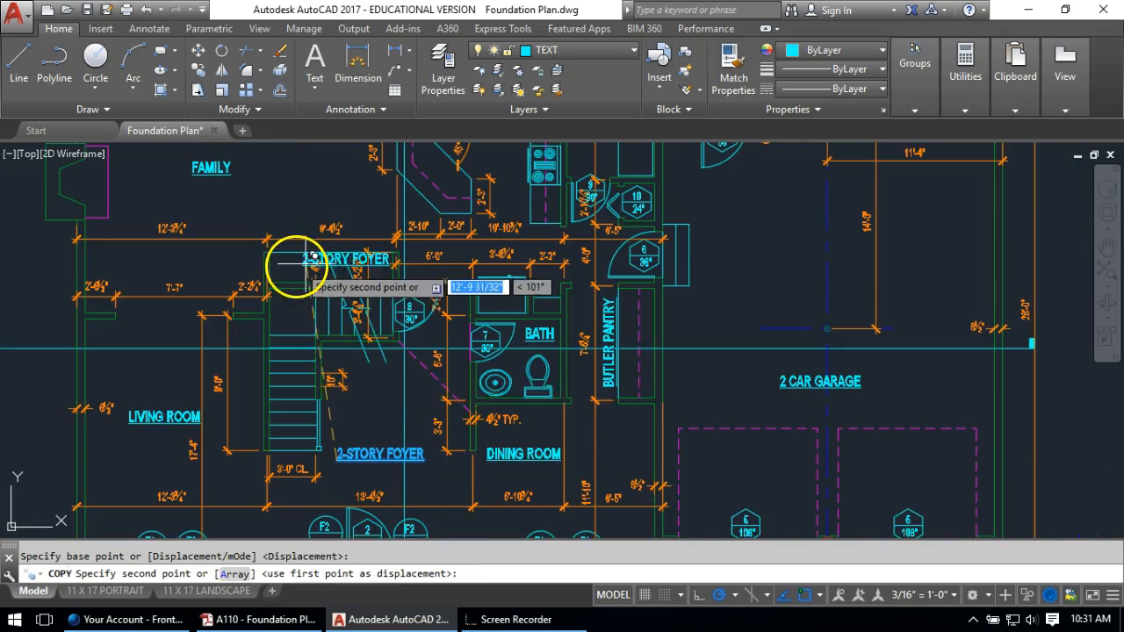
{"action": "scroll", "coordinate": [293, 264], "scroll_direction": "up", "scroll_amount": 5}
{"action": "scroll", "coordinate": [705, 325], "scroll_direction": "up", "scroll_amount": 2}
{"action": "left_click", "coordinate": [747, 344]}
{"action": "key", "text": "Escape"}
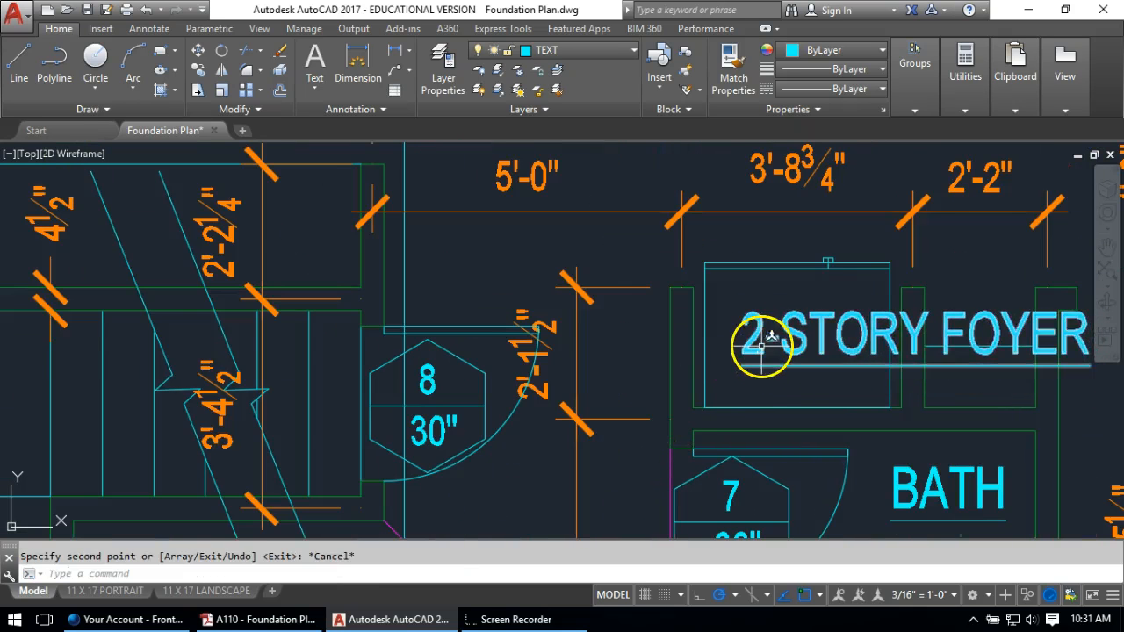
Set the copied label to 3/32" text height and rewrite it as REF
{"action": "double_click", "coordinate": [754, 341]}
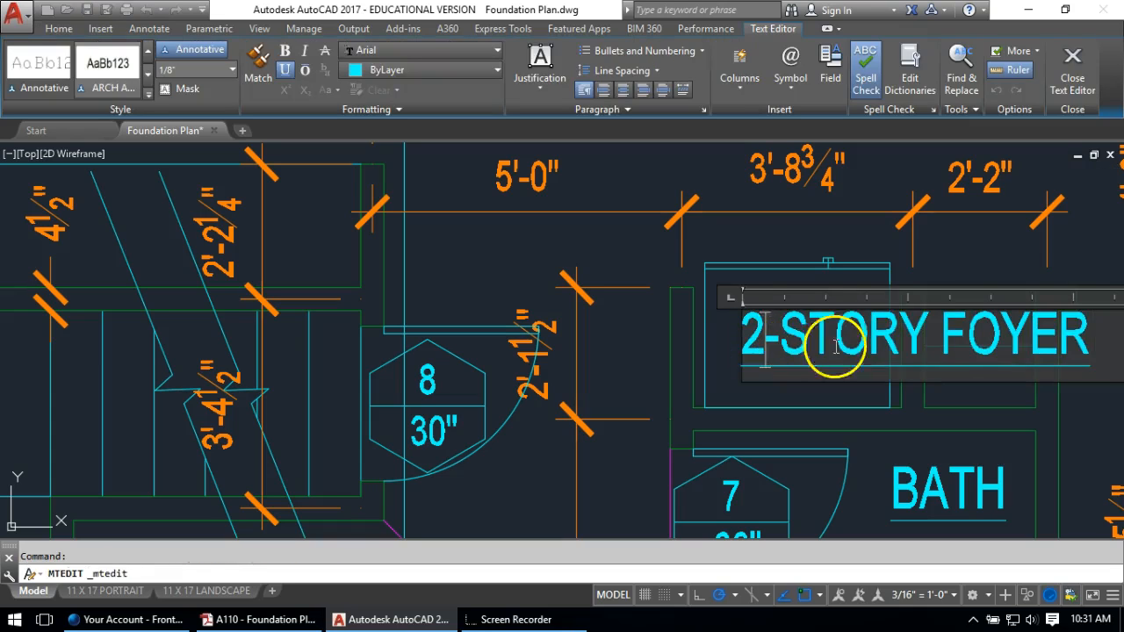
{"action": "left_click_drag", "start_coordinate": [1092, 320], "coordinate": [417, 227]}
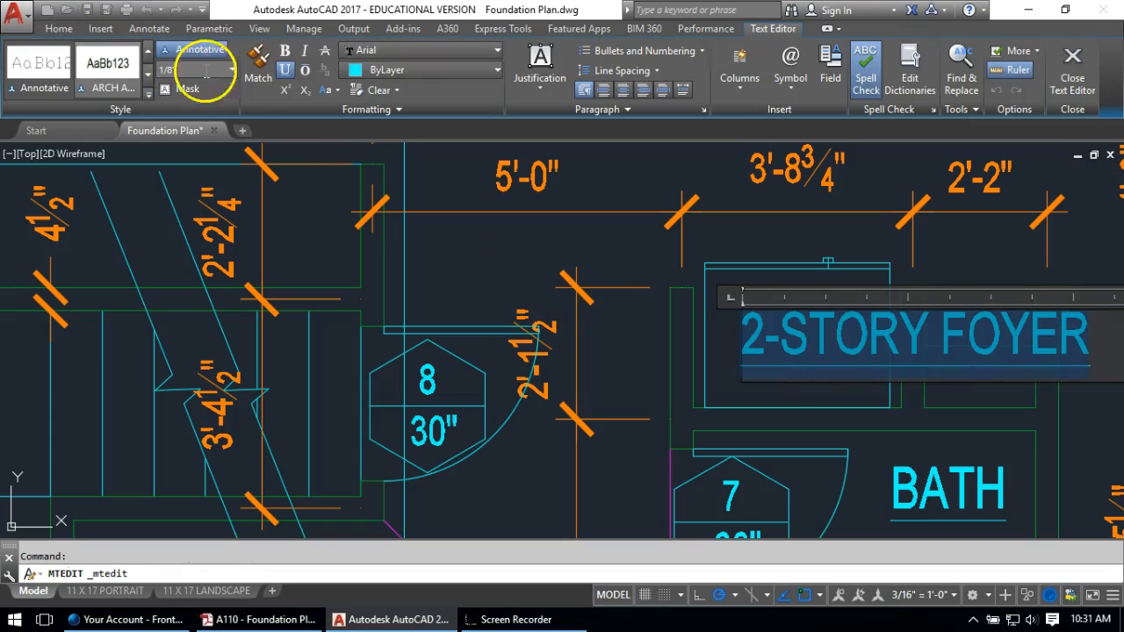
{"action": "left_click", "coordinate": [234, 72]}
{"action": "left_click", "coordinate": [188, 143]}
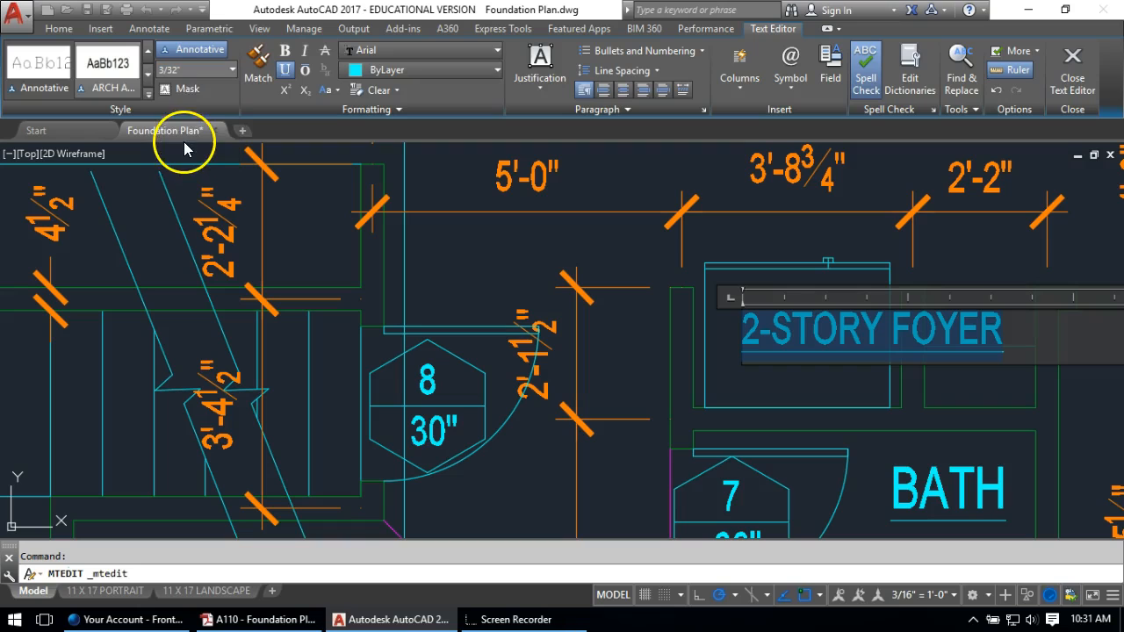
{"action": "double_click", "coordinate": [784, 330]}
{"action": "triple_click", "coordinate": [784, 330]}
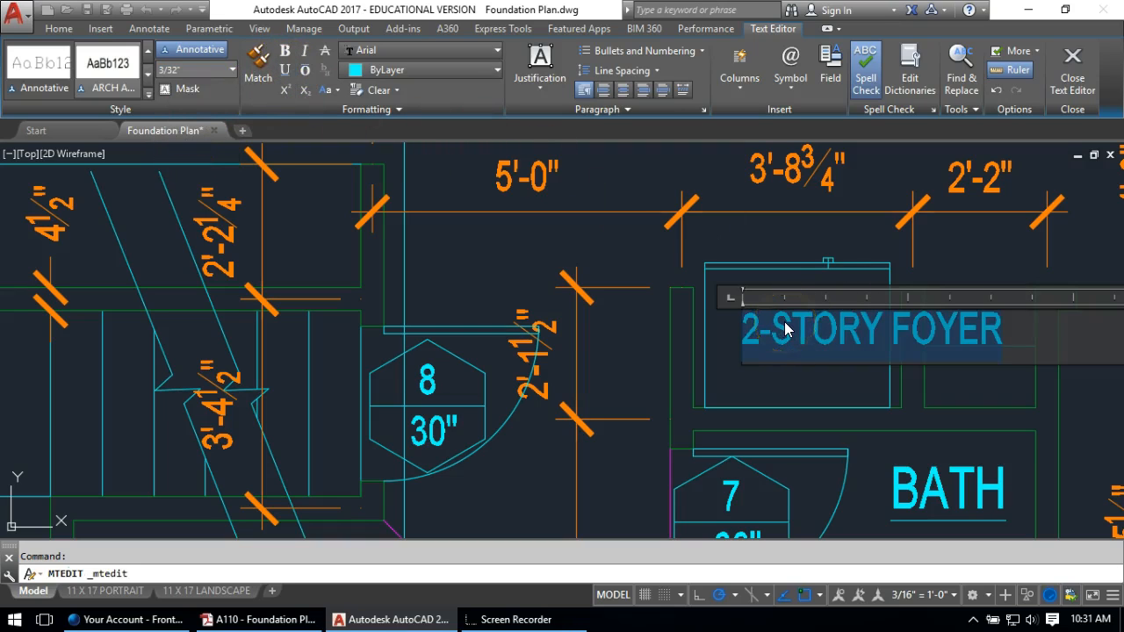
{"action": "type", "text": "REF"}
{"action": "left_click", "coordinate": [786, 383]}
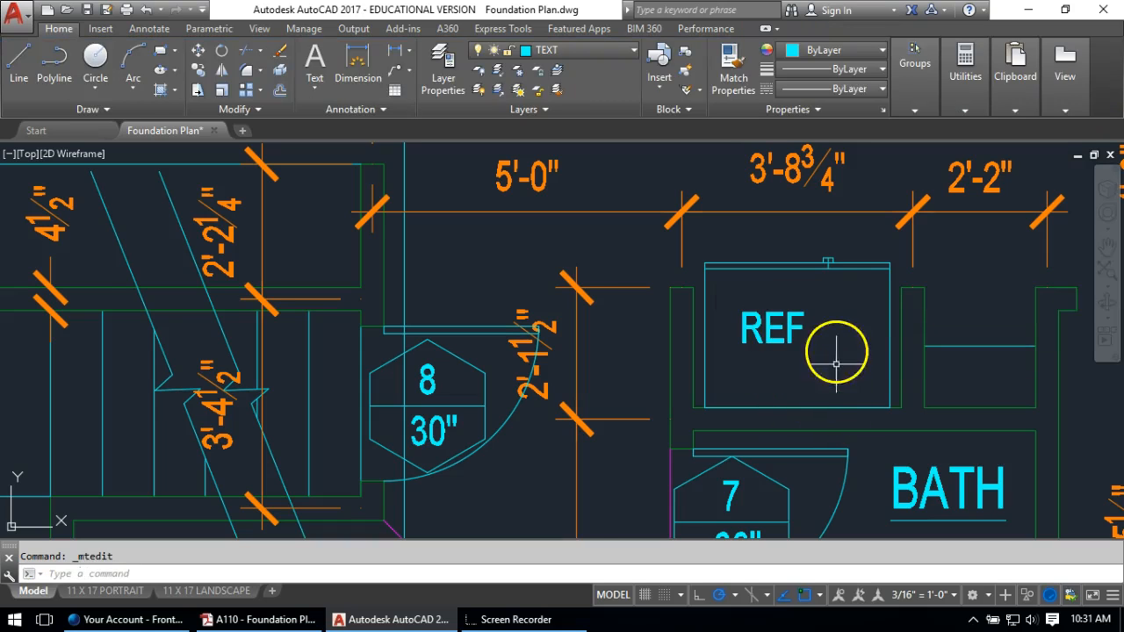
Move the REF label into position beside the bath and pantry area
{"action": "middle_click_drag", "start_coordinate": [829, 352], "coordinate": [401, 331]}
{"action": "type", "text": "m"}
{"action": "key", "text": "Return"}
{"action": "left_click", "coordinate": [327, 320]}
{"action": "key", "text": "Return"}
{"action": "left_click", "coordinate": [317, 374]}
Copy REF into the shelf space beside it and change the copy to SHLV
{"action": "type", "text": "ct "}
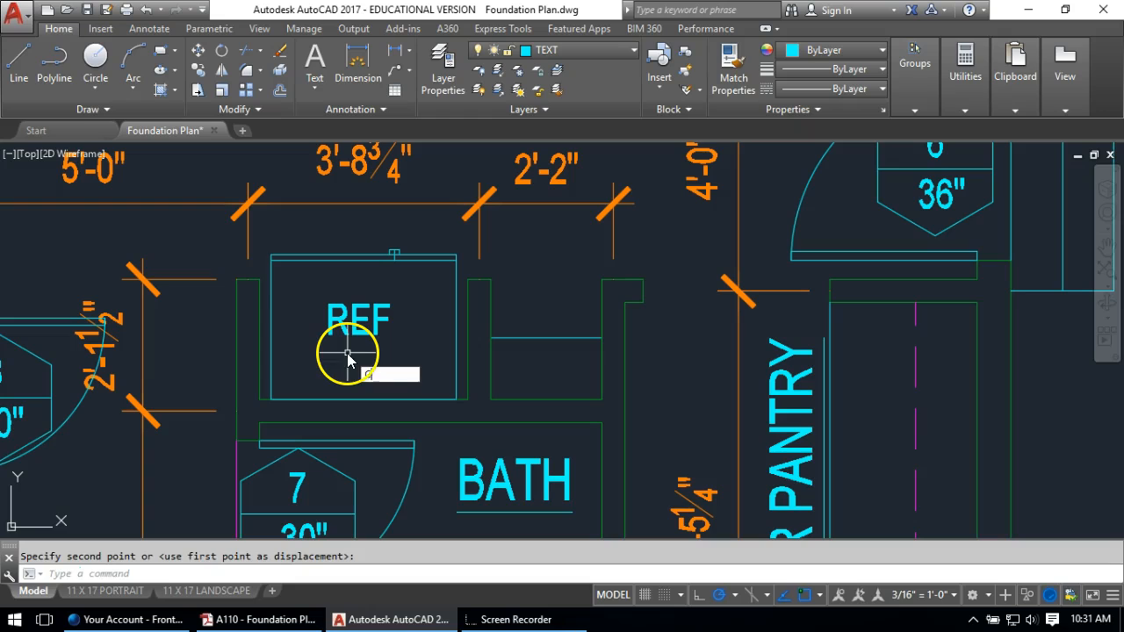
{"action": "type", "text": "o"}
{"action": "key", "text": "Return"}
{"action": "left_click", "coordinate": [359, 330]}
{"action": "left_click", "coordinate": [358, 329]}
{"action": "left_click", "coordinate": [333, 322]}
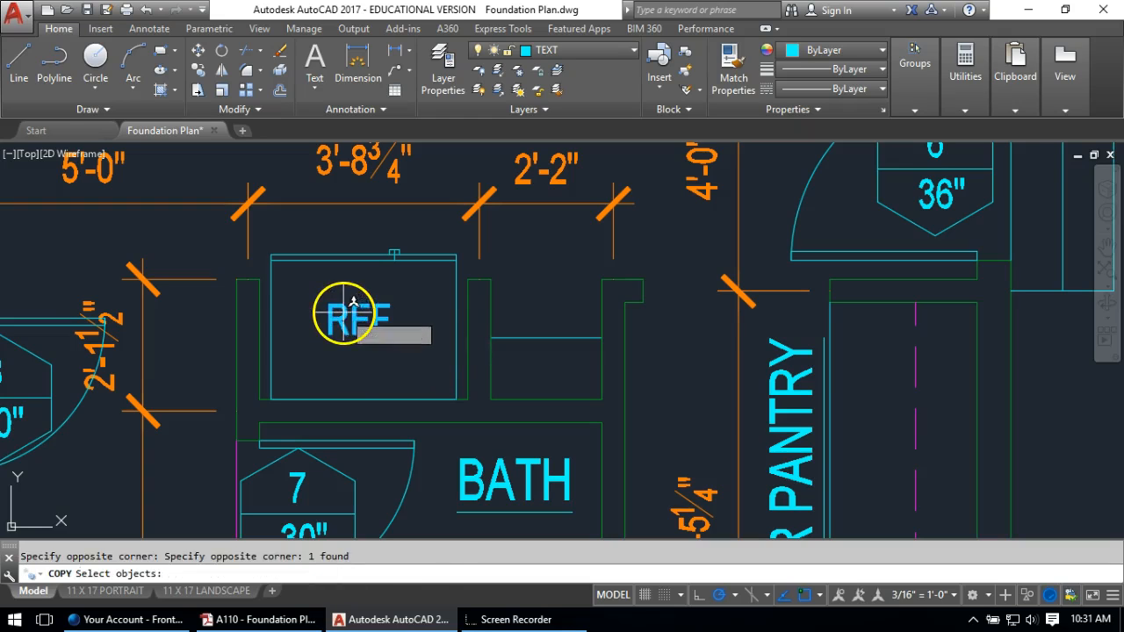
{"action": "key", "text": "Return"}
{"action": "left_click", "coordinate": [350, 316]}
{"action": "left_click", "coordinate": [516, 373]}
{"action": "key", "text": "Return"}
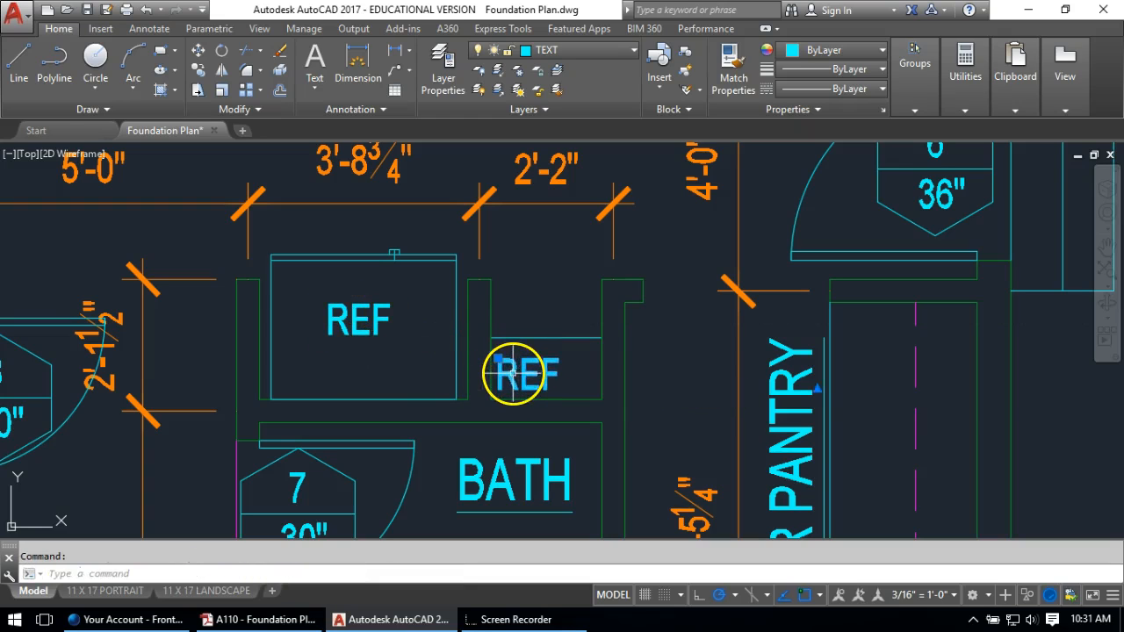
{"action": "double_click", "coordinate": [516, 373]}
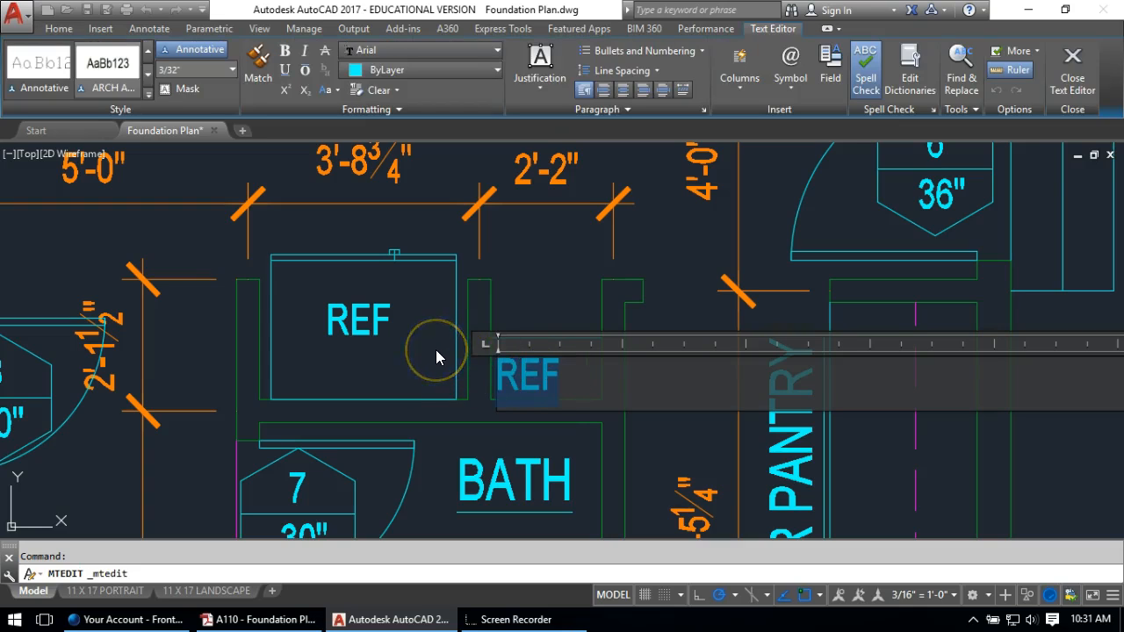
{"action": "type", "text": "SHLV"}
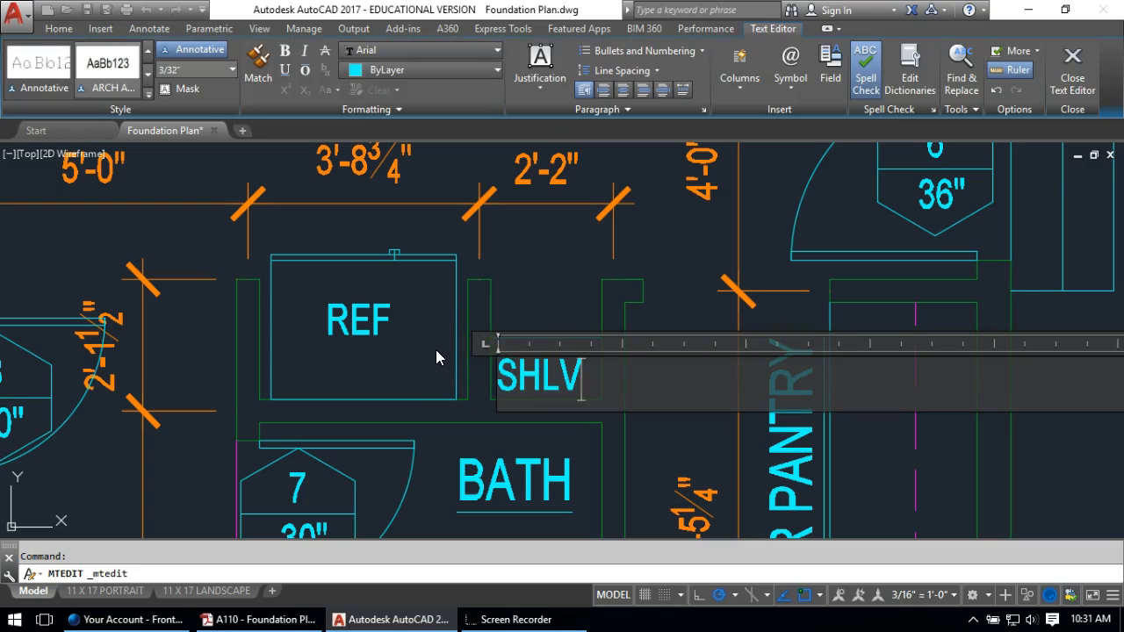
{"action": "left_click", "coordinate": [489, 238]}
Copy the SHLV label into the laundry box near the kitchen and change it to D
{"action": "scroll", "coordinate": [530, 339], "scroll_direction": "down", "scroll_amount": 2}
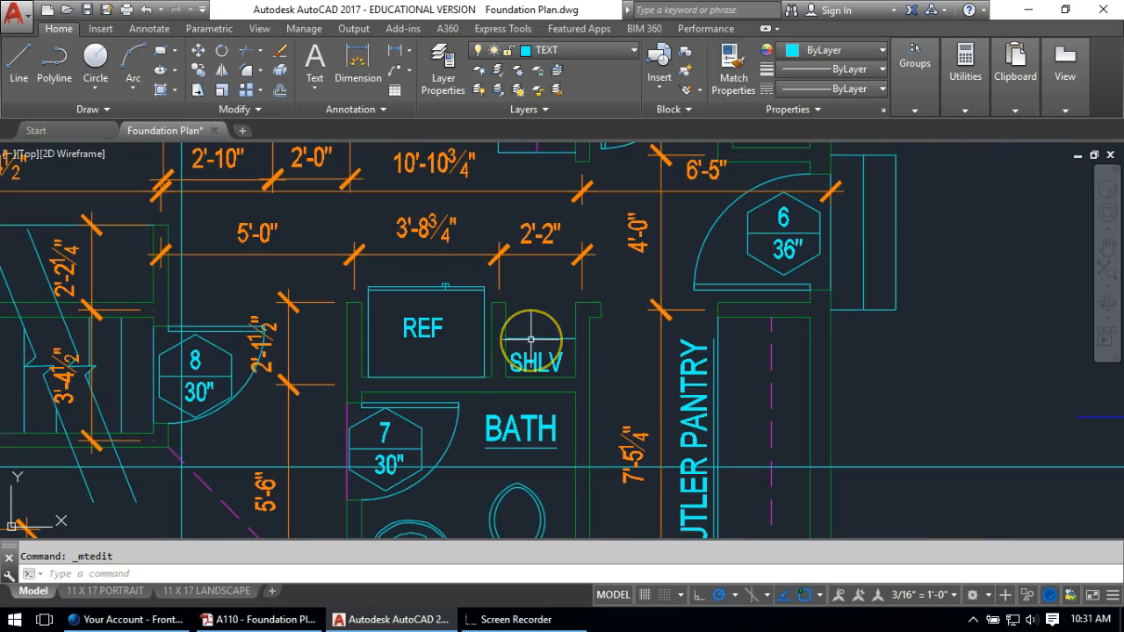
{"action": "key", "text": "Return"}
{"action": "left_click", "coordinate": [534, 351]}
{"action": "left_click", "coordinate": [527, 356]}
{"action": "key", "text": "Return"}
{"action": "left_click", "coordinate": [538, 351]}
{"action": "scroll", "coordinate": [531, 362], "scroll_direction": "down", "scroll_amount": 3}
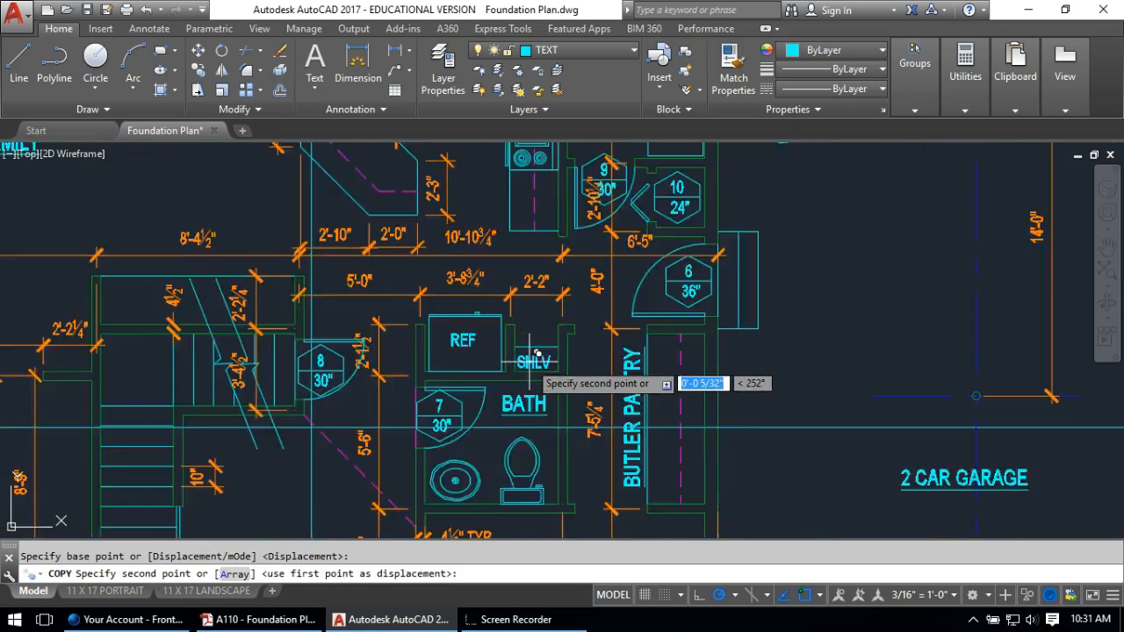
{"action": "scroll", "coordinate": [610, 220], "scroll_direction": "up", "scroll_amount": 3}
{"action": "left_click", "coordinate": [628, 206]}
{"action": "key", "text": "Escape"}
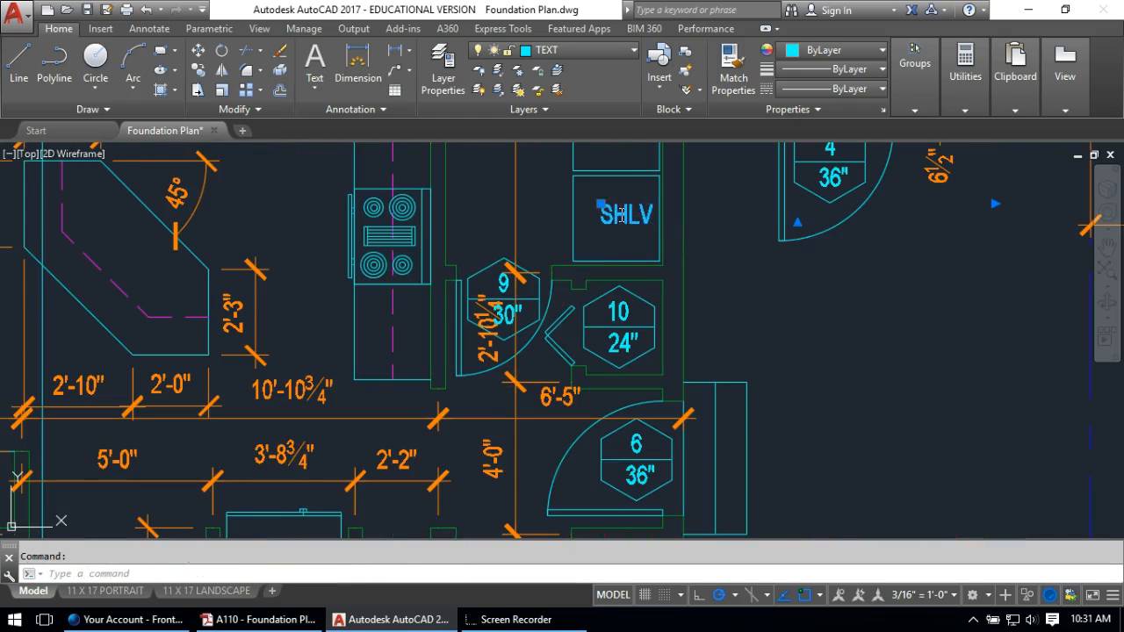
{"action": "double_click", "coordinate": [632, 216]}
{"action": "left_click", "coordinate": [509, 208]}
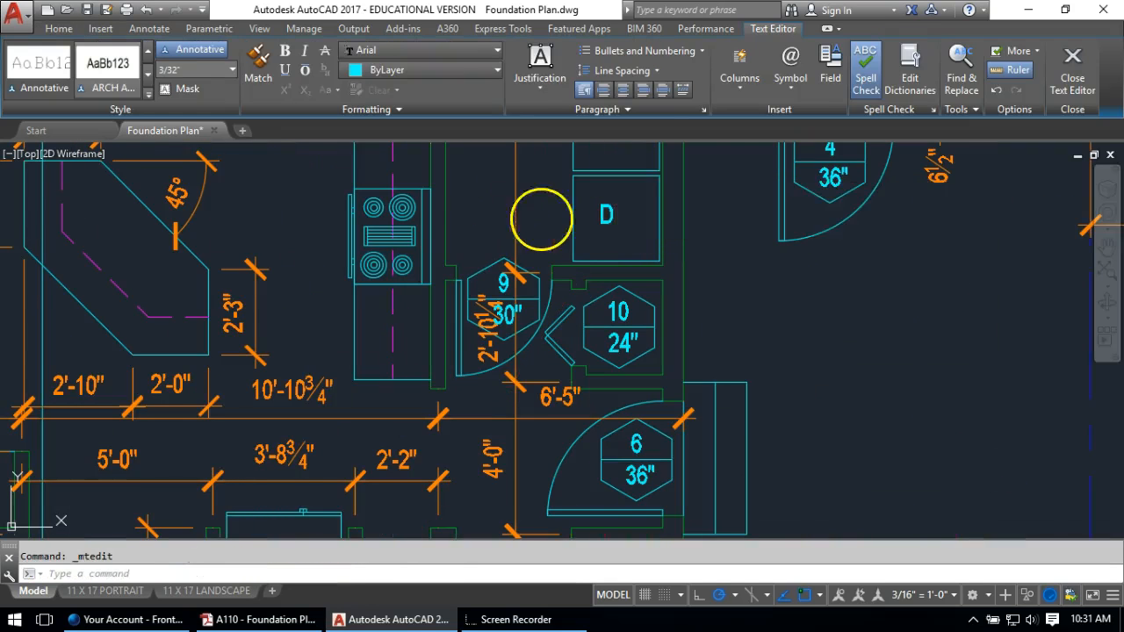
Copy the D label into the box above and change it to W
{"action": "middle_click_drag", "start_coordinate": [583, 209], "coordinate": [543, 354]}
{"action": "type", "text": "co"}
{"action": "key", "text": "Return"}
{"action": "left_click", "coordinate": [562, 360]}
{"action": "key", "text": "Return"}
{"action": "left_click", "coordinate": [560, 367]}
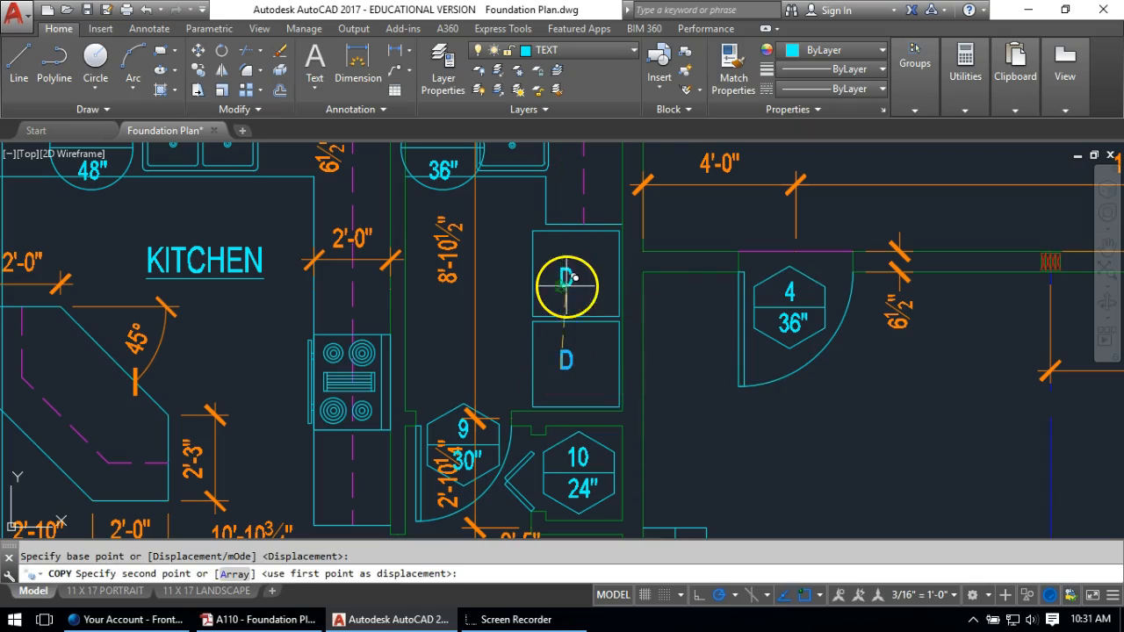
{"action": "left_click", "coordinate": [566, 273]}
{"action": "key", "text": "Escape"}
{"action": "double_click", "coordinate": [568, 276]}
{"action": "type", "text": "W"}
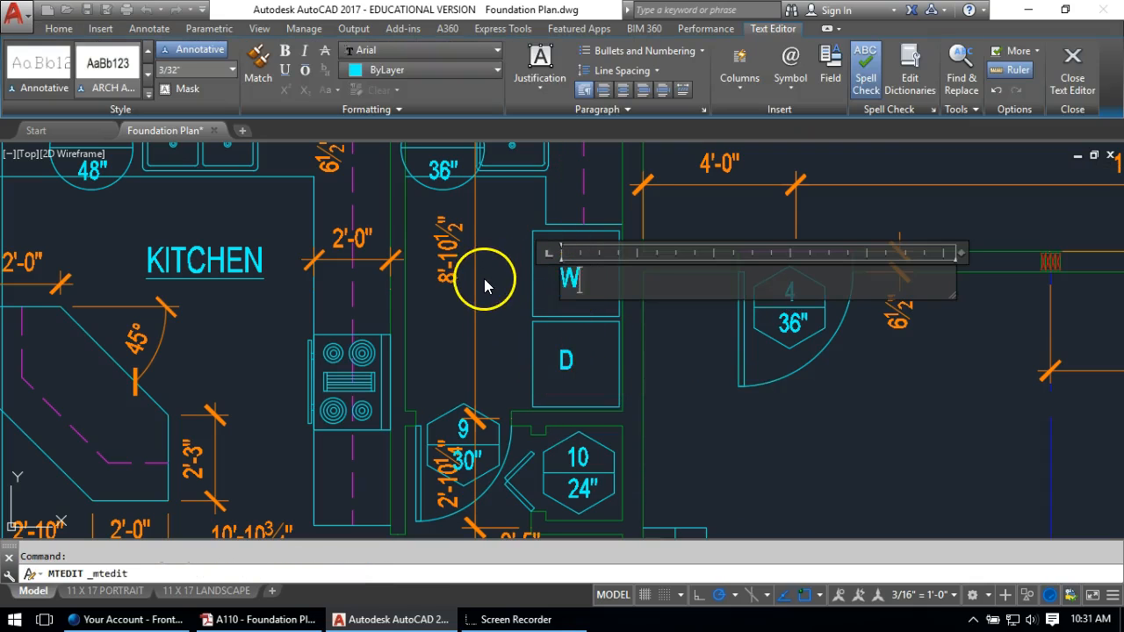
{"action": "left_click", "coordinate": [490, 274]}
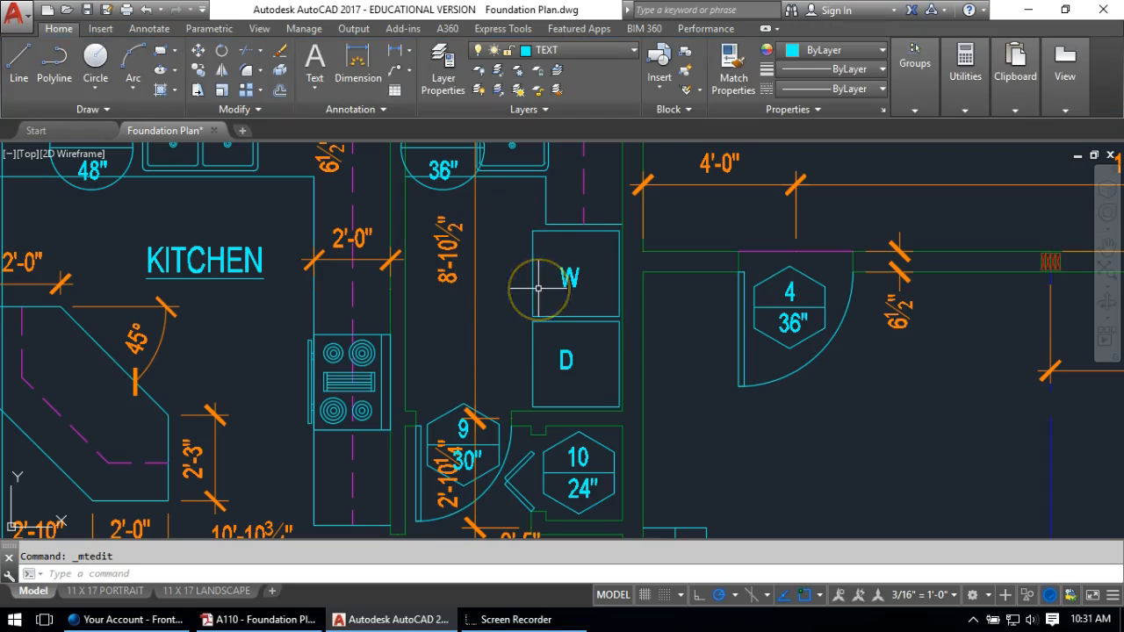
Bring the BATH and SHLV labels into view and start a copy with CO
{"action": "mouse_move", "coordinate": [632, 464]}
{"action": "middle_mouse_down"}
{"action": "mouse_move", "coordinate": [620, 344]}
{"action": "mouse_move", "coordinate": [605, 316]}
{"action": "middle_mouse_up"}
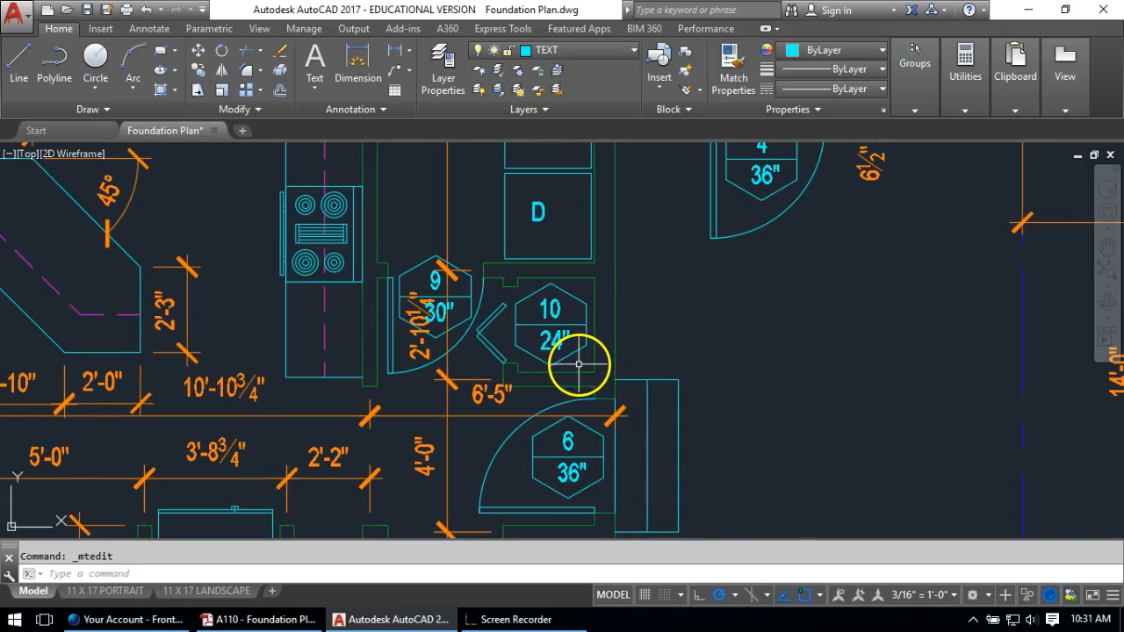
{"action": "scroll", "coordinate": [583, 357], "scroll_direction": "down", "scroll_amount": 2}
{"action": "middle_click_drag", "start_coordinate": [557, 393], "coordinate": [536, 262]}
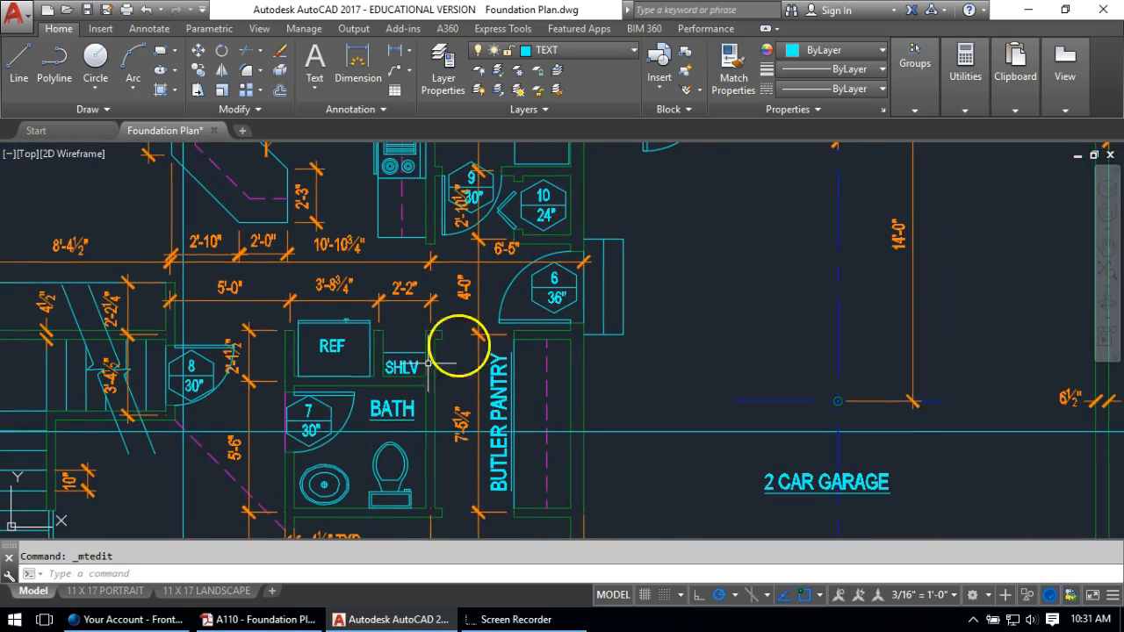
{"action": "type", "text": "co"}
{"action": "key", "text": "Return"}
Place a copy of the BATH label beside closet 10
{"action": "left_click", "coordinate": [388, 409]}
{"action": "key", "text": "Return"}
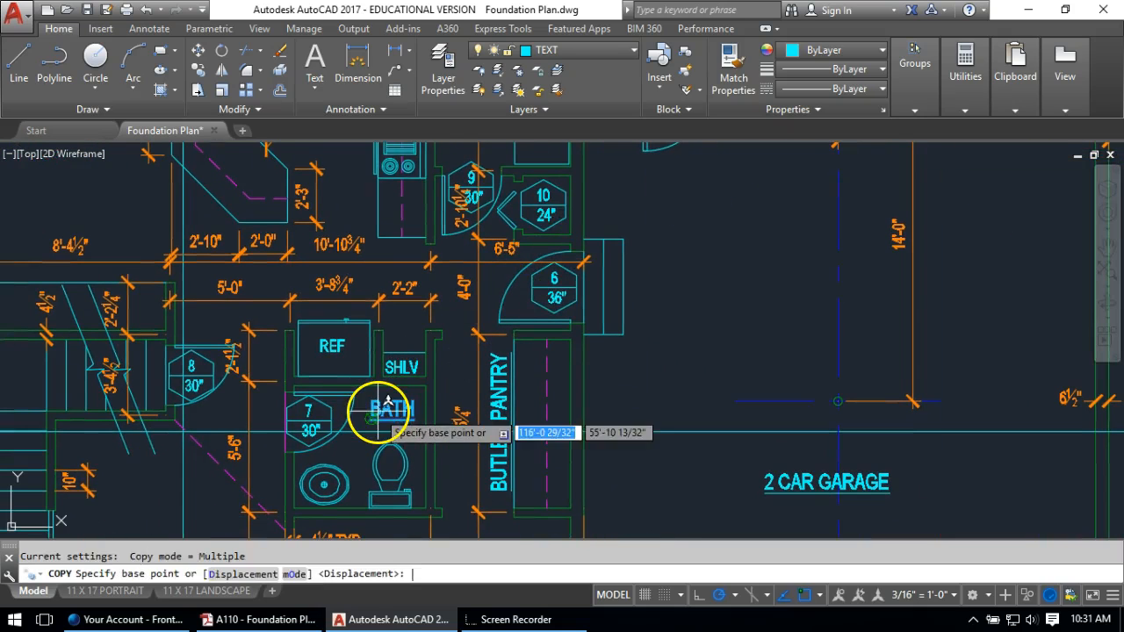
{"action": "left_click", "coordinate": [371, 419]}
{"action": "scroll", "coordinate": [439, 387], "scroll_direction": "down", "scroll_amount": 1}
{"action": "scroll", "coordinate": [515, 343], "scroll_direction": "up", "scroll_amount": 7}
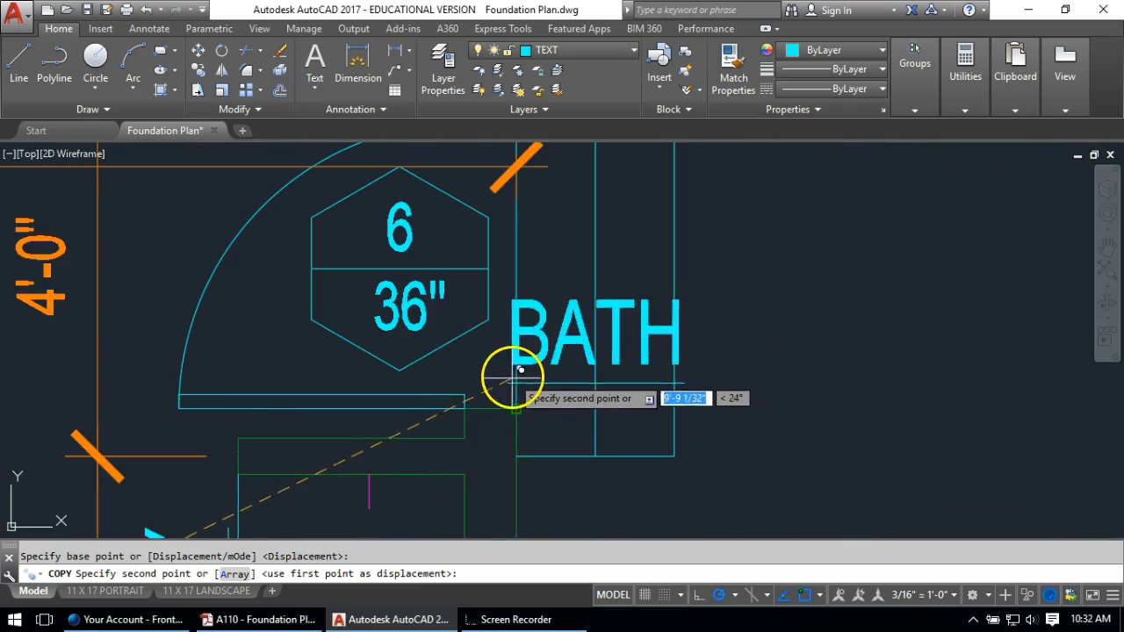
{"action": "scroll", "coordinate": [475, 372], "scroll_direction": "down", "scroll_amount": 3}
{"action": "middle_click_drag", "start_coordinate": [477, 334], "coordinate": [501, 431]}
{"action": "scroll", "coordinate": [492, 411], "scroll_direction": "up", "scroll_amount": 2}
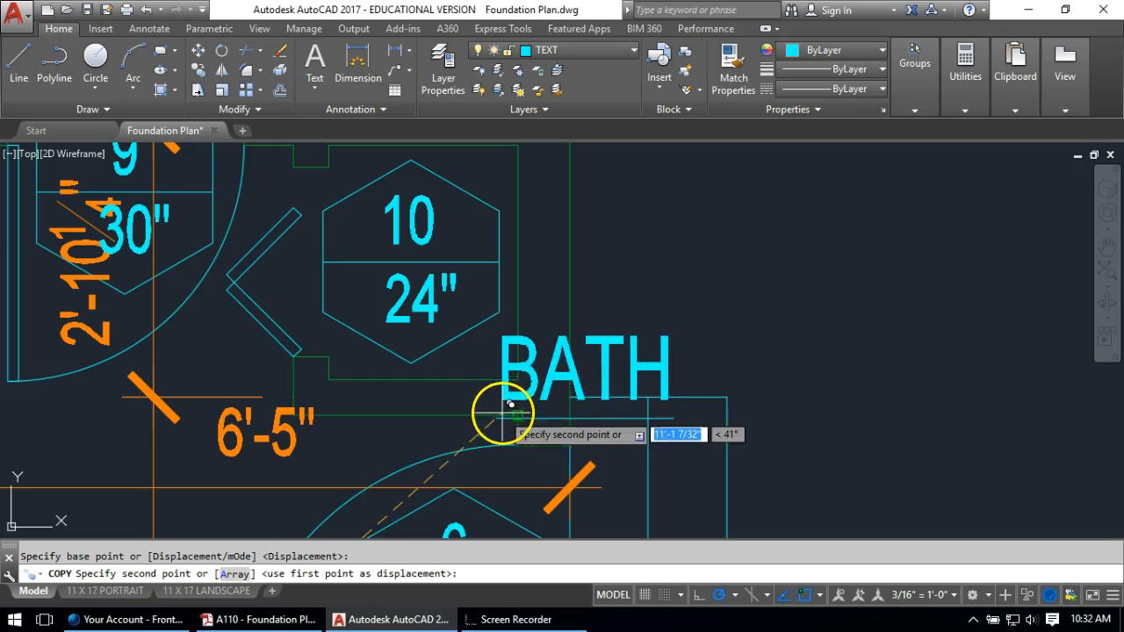
{"action": "left_click", "coordinate": [502, 353]}
{"action": "key", "text": "Escape"}
Change the copied BATH label's text to CL
{"action": "left_click", "coordinate": [532, 344]}
{"action": "left_click", "coordinate": [537, 339]}
{"action": "double_click", "coordinate": [540, 338]}
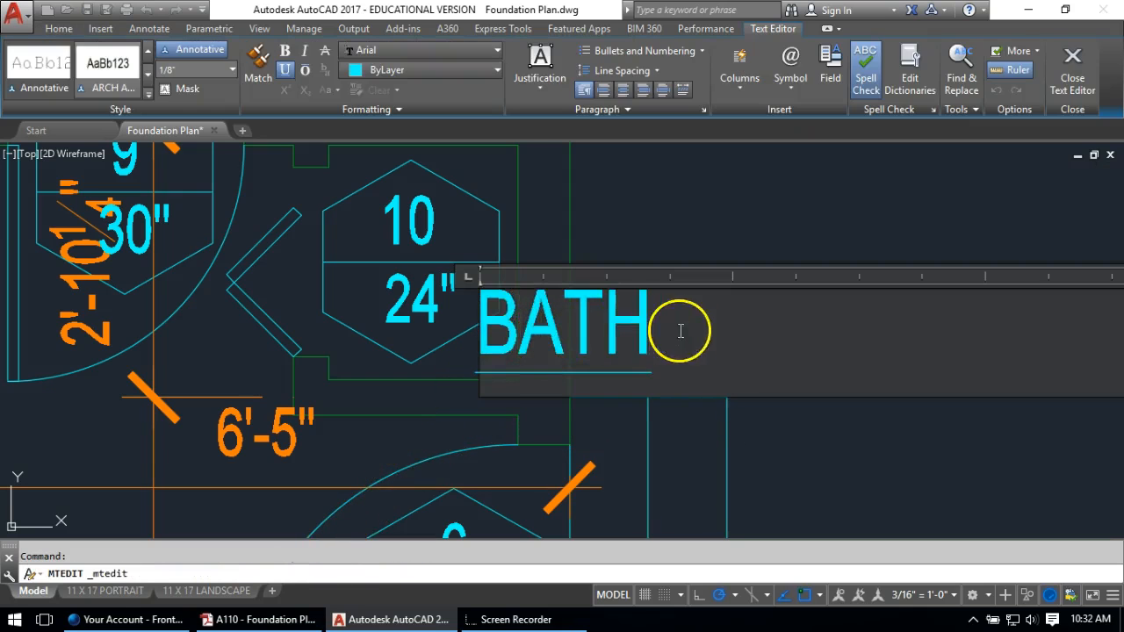
{"action": "type", "text": "CL"}
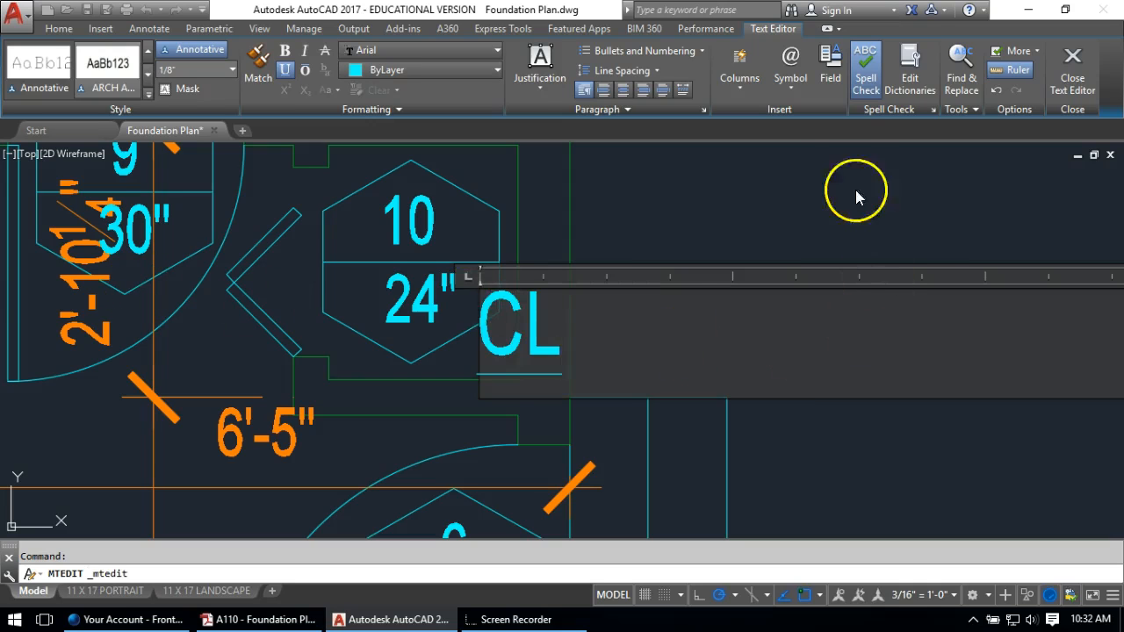
{"action": "left_click", "coordinate": [821, 218]}
Move the CL label slightly further left
{"action": "middle_click_drag", "start_coordinate": [369, 291], "coordinate": [422, 316]}
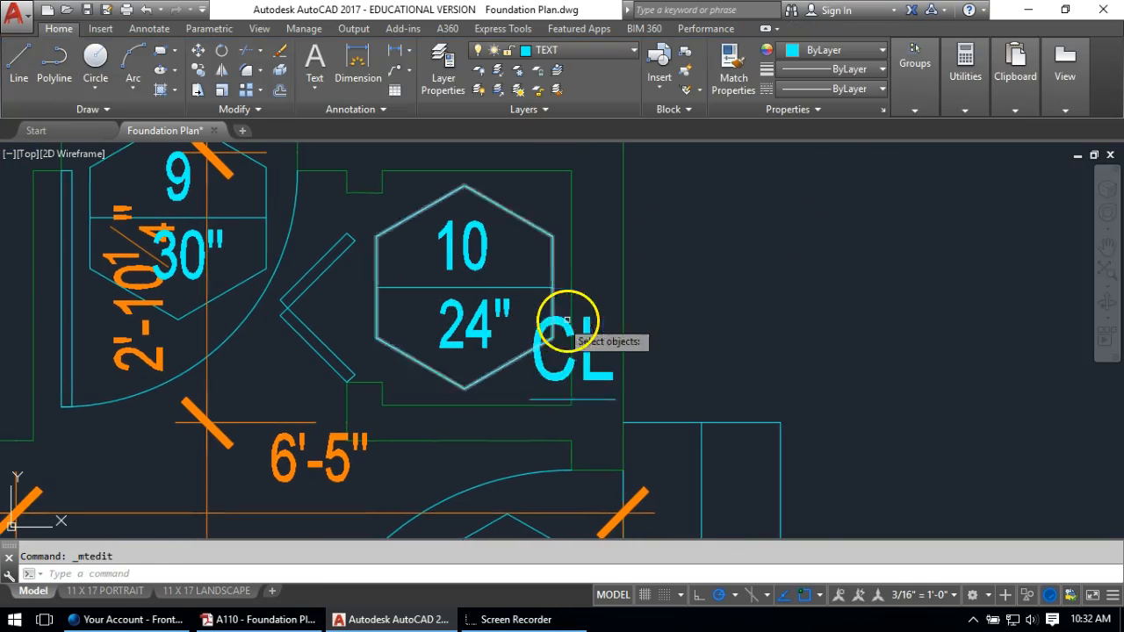
{"action": "type", "text": "m"}
{"action": "key", "text": "Return"}
{"action": "left_click", "coordinate": [595, 310]}
{"action": "key", "text": "Return"}
{"action": "left_click", "coordinate": [939, 294]}
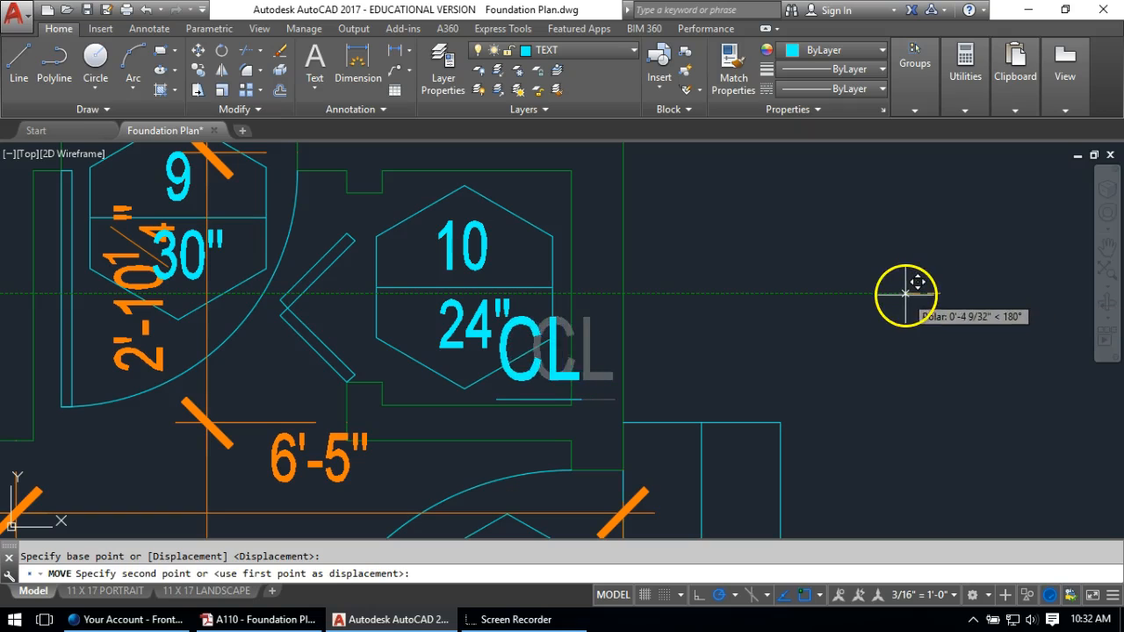
{"action": "left_click", "coordinate": [908, 295]}
Shift the 10/24" closet tag left to make room for CL
{"action": "key", "text": "Return"}
{"action": "left_click", "coordinate": [514, 218]}
{"action": "left_click", "coordinate": [397, 320]}
{"action": "key", "text": "Return"}
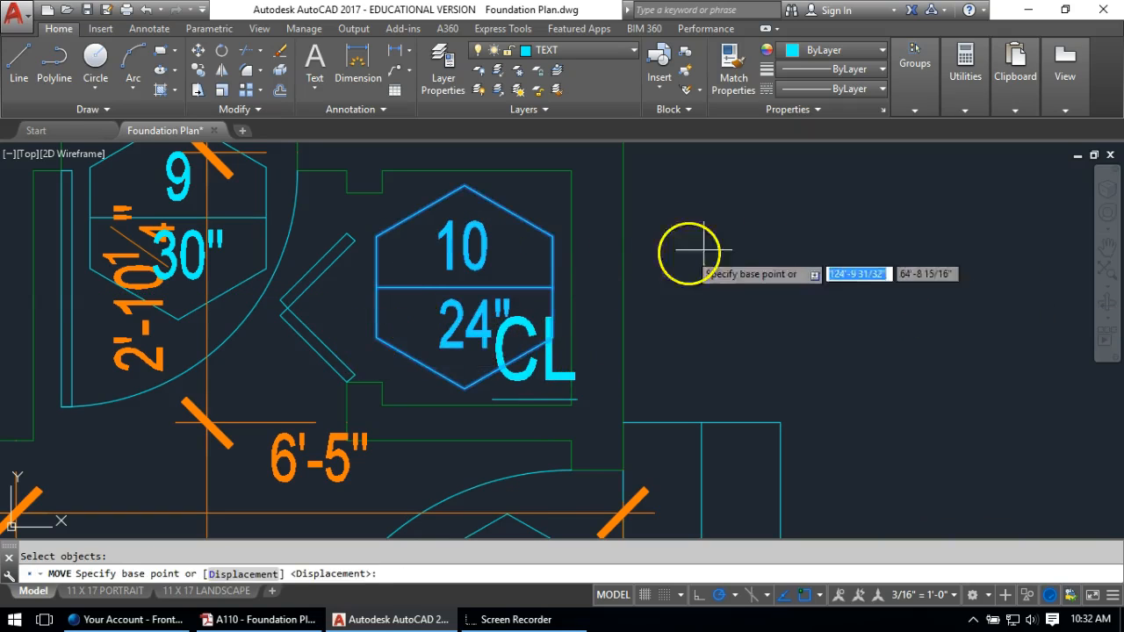
{"action": "left_click", "coordinate": [796, 254]}
{"action": "left_click", "coordinate": [779, 233]}
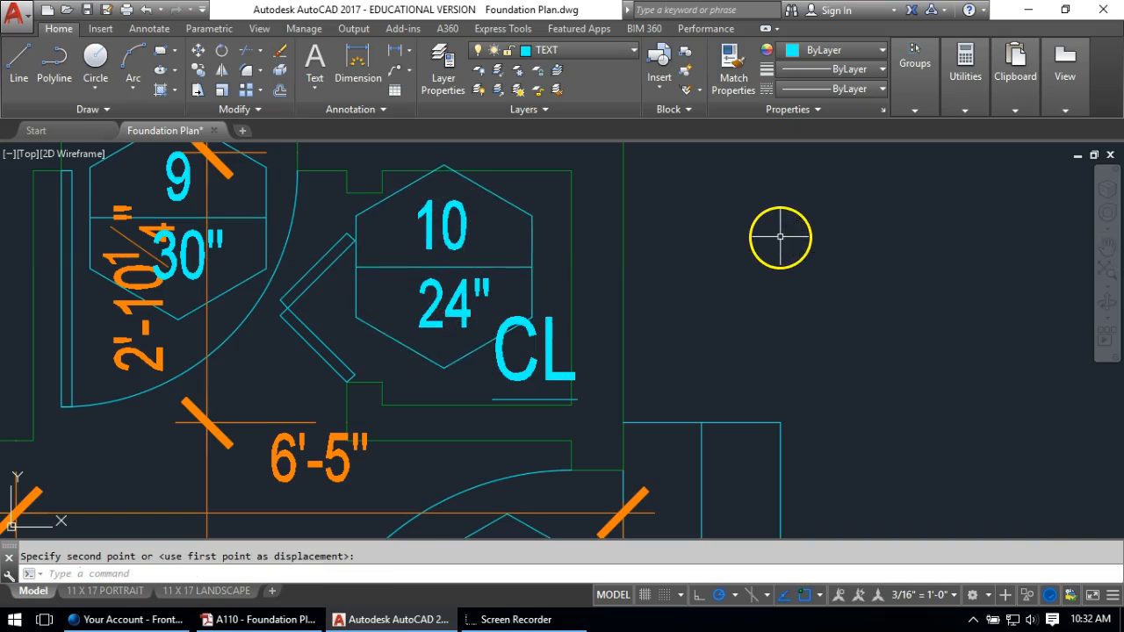
{"action": "scroll", "coordinate": [764, 310], "scroll_direction": "down", "scroll_amount": 5}
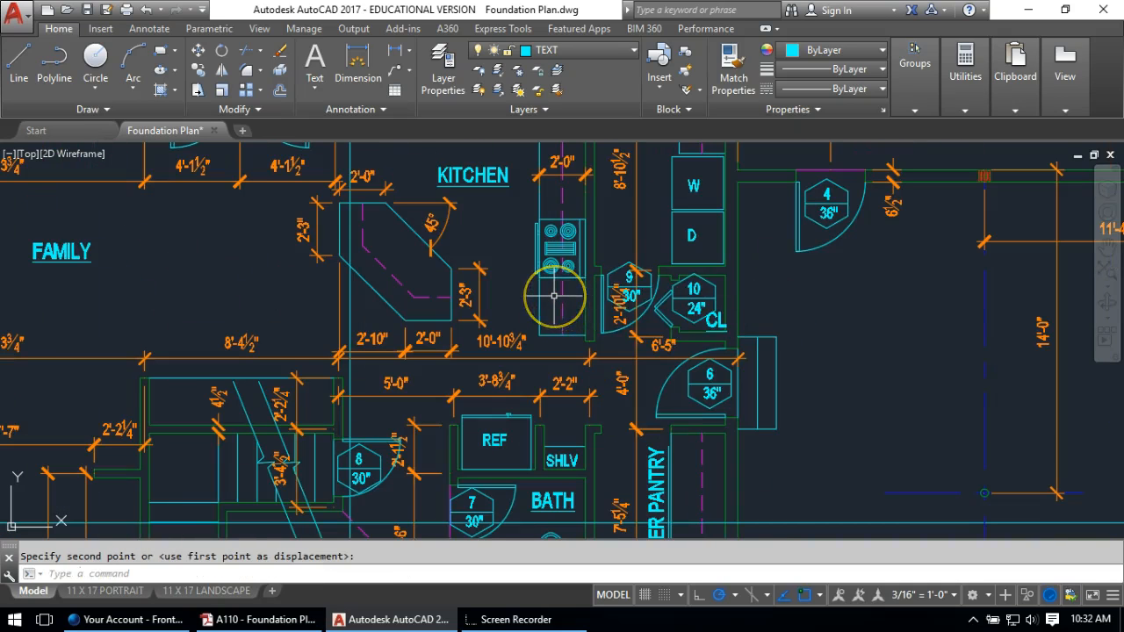
{"action": "left_click", "coordinate": [562, 269]}
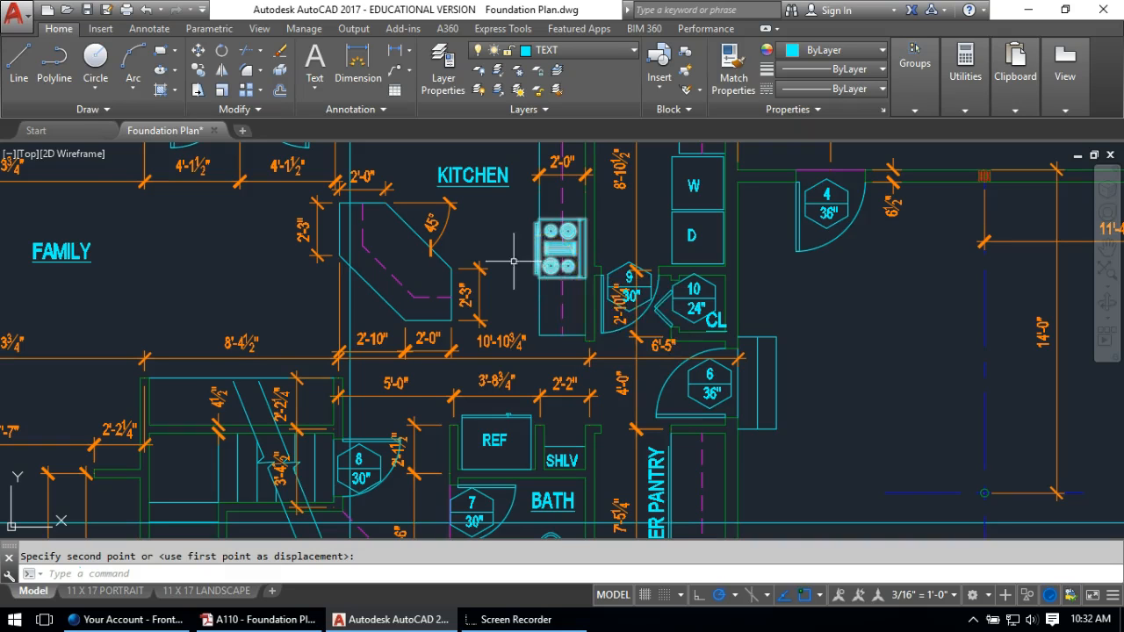
Copy the REF label onto the built-in desk and change it to DESK
{"action": "scroll", "coordinate": [427, 402], "scroll_direction": "up", "scroll_amount": 2}
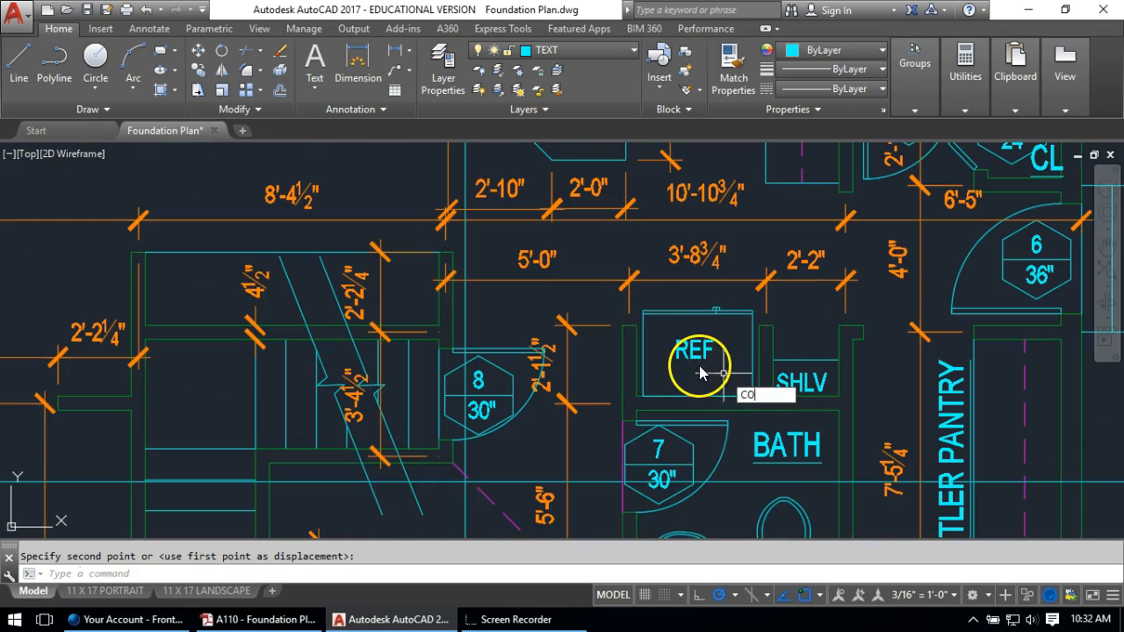
{"action": "key", "text": "Return"}
{"action": "left_click", "coordinate": [698, 346]}
{"action": "key", "text": "Return"}
{"action": "left_click", "coordinate": [697, 347]}
{"action": "scroll", "coordinate": [189, 288], "scroll_direction": "up", "scroll_amount": 2}
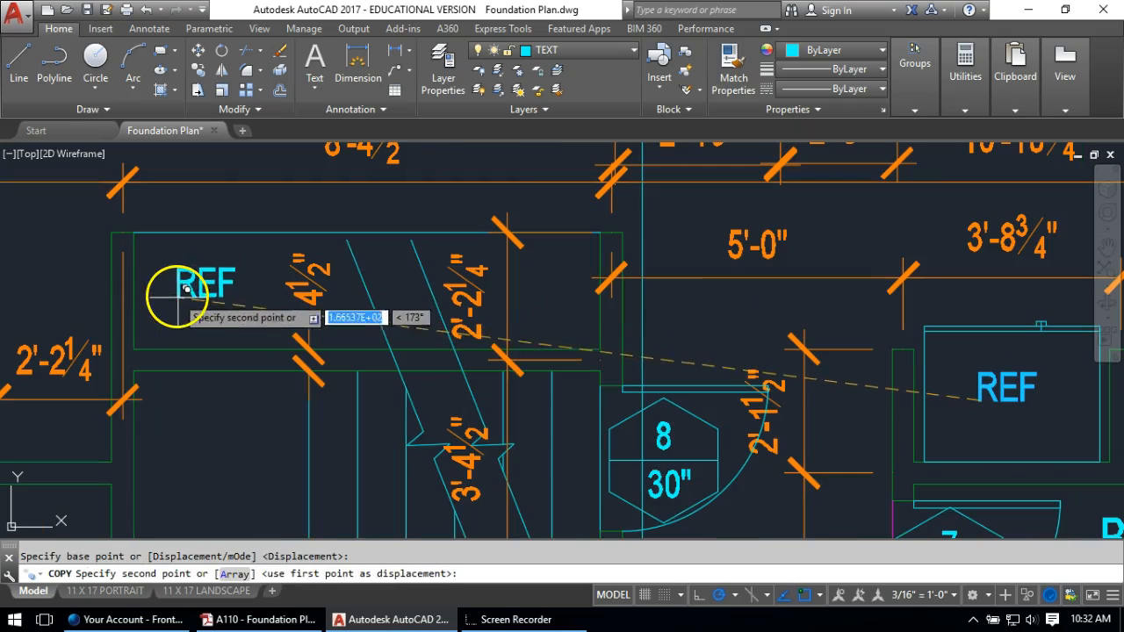
{"action": "key", "text": "Escape"}
{"action": "double_click", "coordinate": [202, 290]}
{"action": "type", "text": "DESK"}
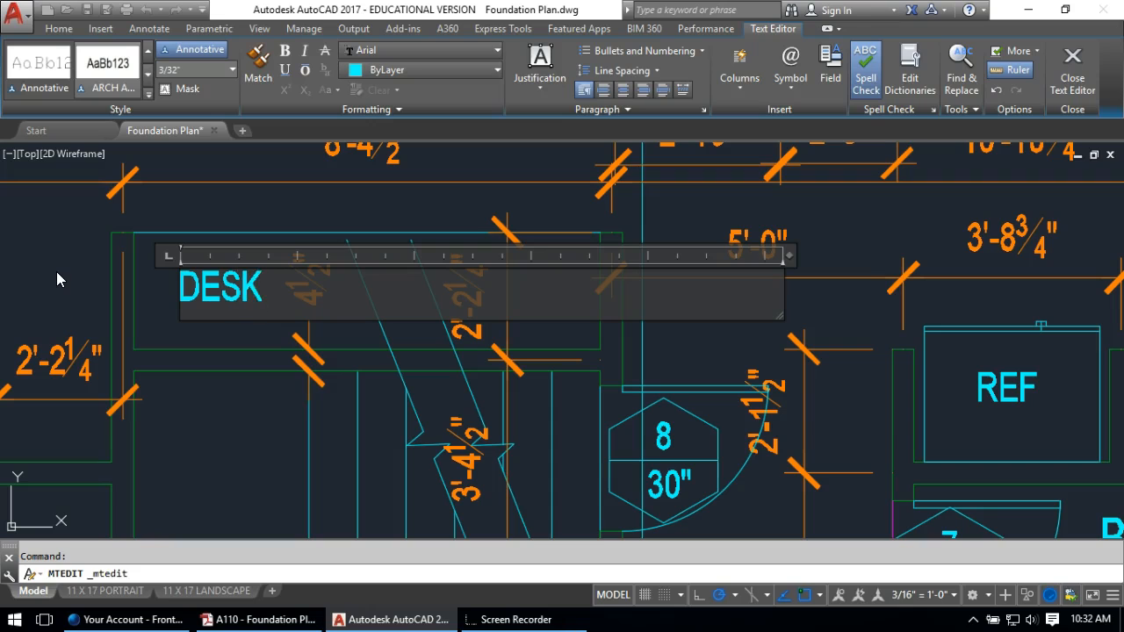
{"action": "left_click", "coordinate": [51, 282]}
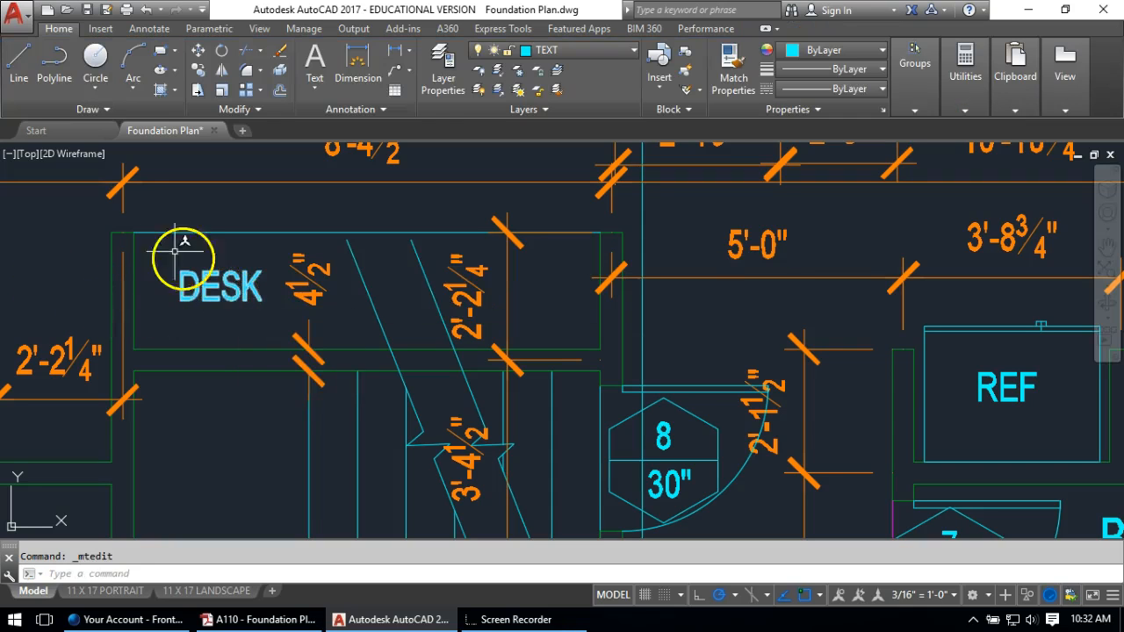
Copy DESK into the fireplace beside the FAMILY room and change it to F/P
{"action": "scroll", "coordinate": [510, 374], "scroll_direction": "down", "scroll_amount": 3}
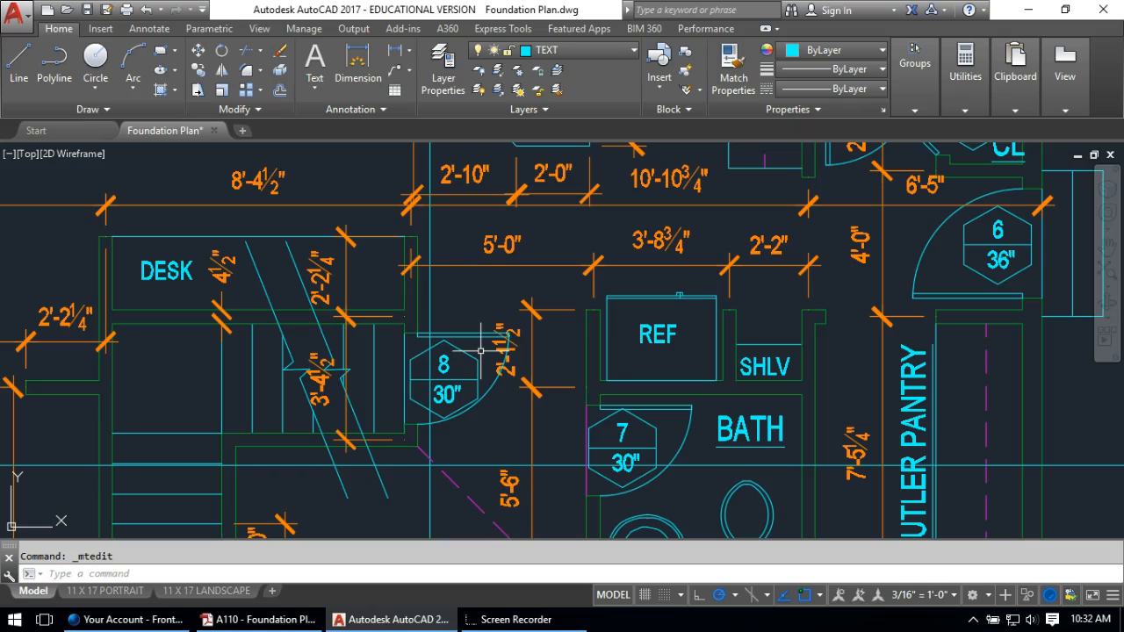
{"action": "mouse_move", "coordinate": [481, 351]}
{"action": "middle_mouse_down"}
{"action": "mouse_move", "coordinate": [522, 339]}
{"action": "mouse_move", "coordinate": [929, 396]}
{"action": "mouse_move", "coordinate": [903, 522]}
{"action": "middle_mouse_up"}
{"action": "type", "text": "c"}
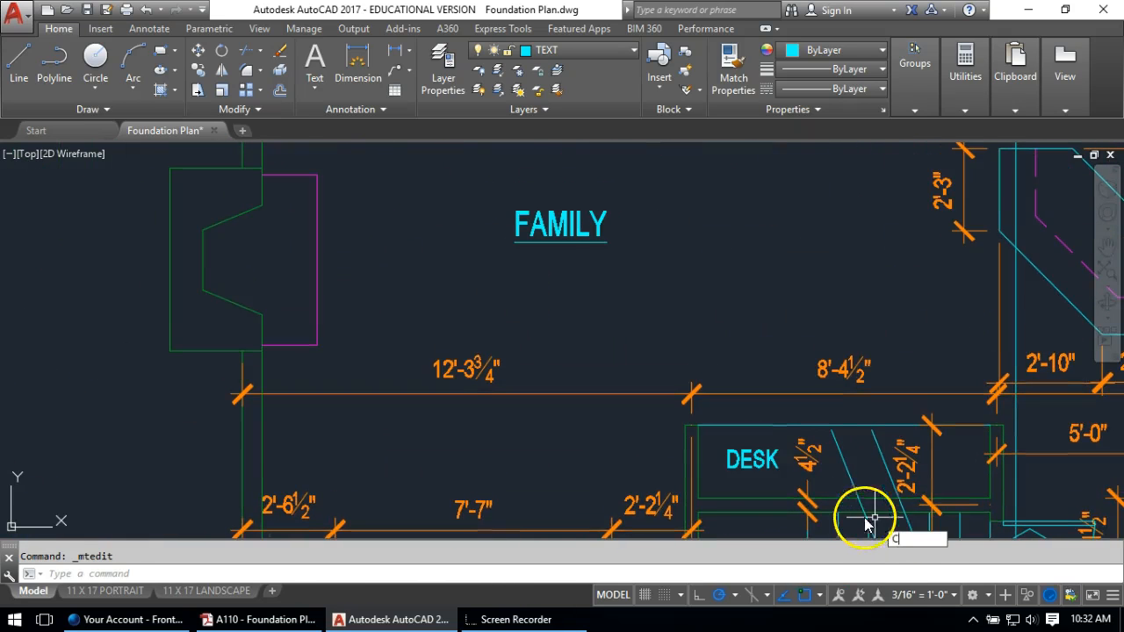
{"action": "type", "text": "o"}
{"action": "key", "text": "Return"}
{"action": "left_click", "coordinate": [753, 461]}
{"action": "key", "text": "Return"}
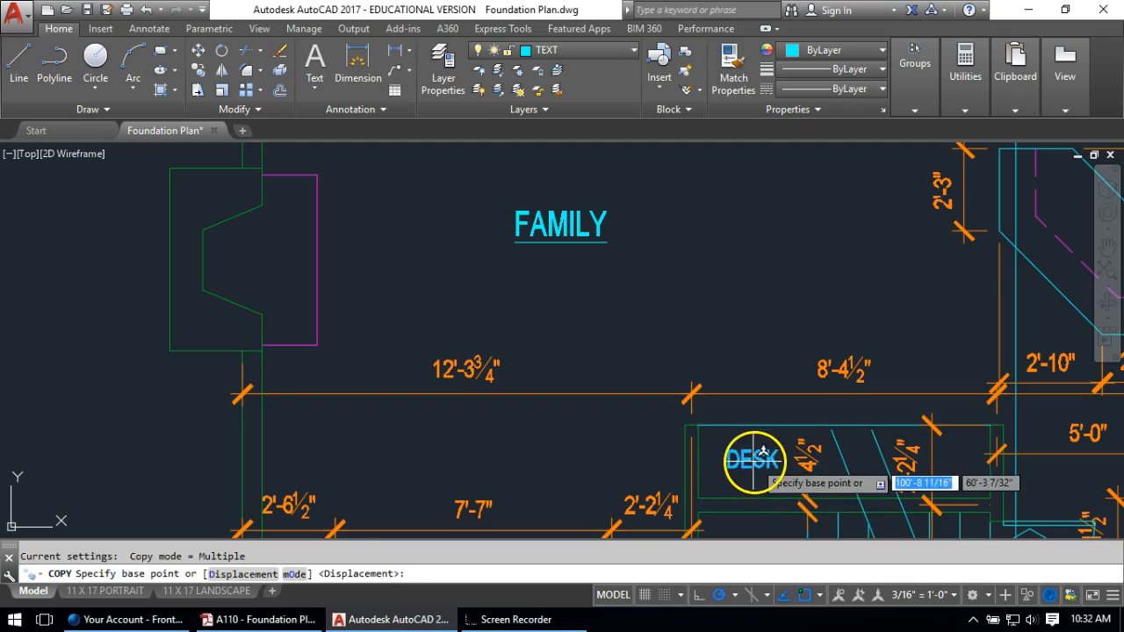
{"action": "left_click", "coordinate": [753, 460]}
{"action": "left_click", "coordinate": [252, 267]}
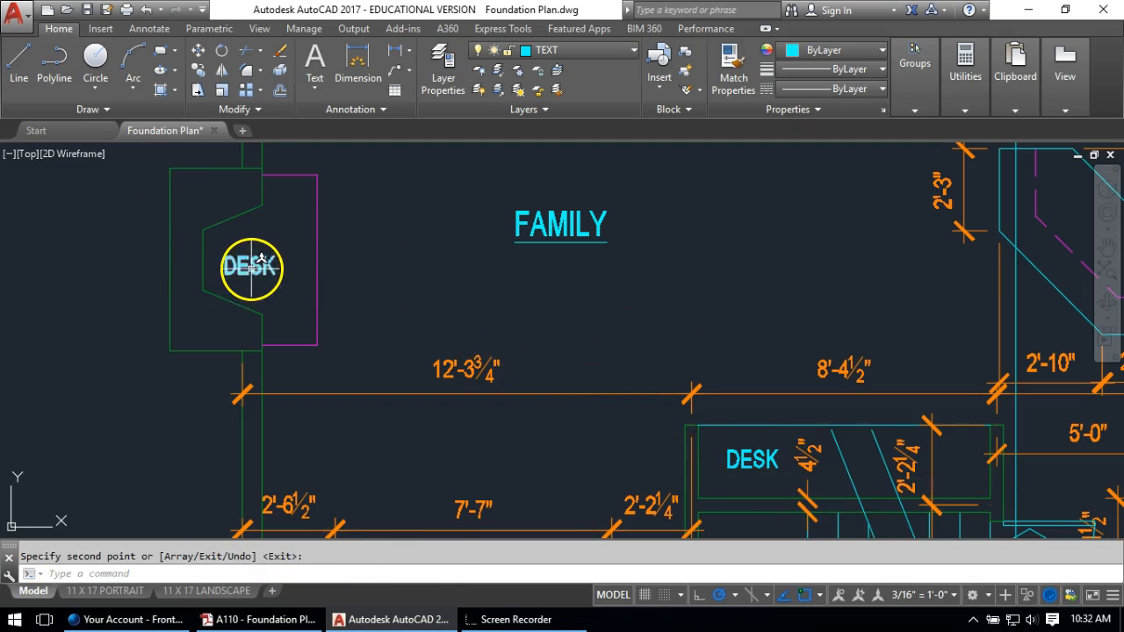
{"action": "key", "text": "Escape"}
{"action": "double_click", "coordinate": [251, 267]}
{"action": "type", "text": "F"}
{"action": "type", "text": "/P"}
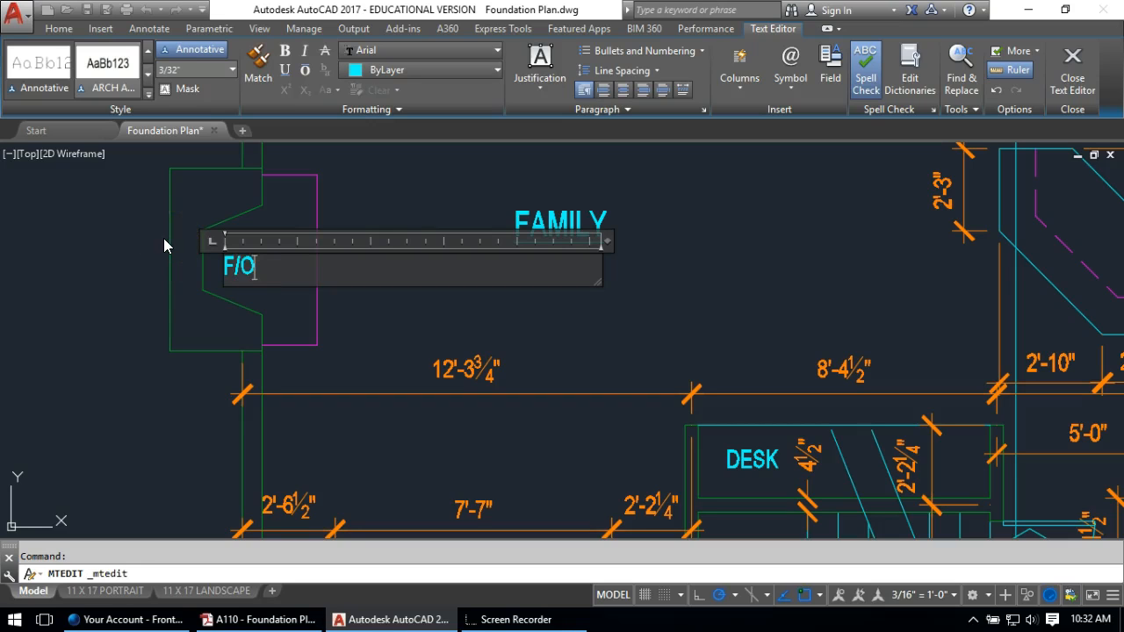
{"action": "left_click", "coordinate": [387, 166]}
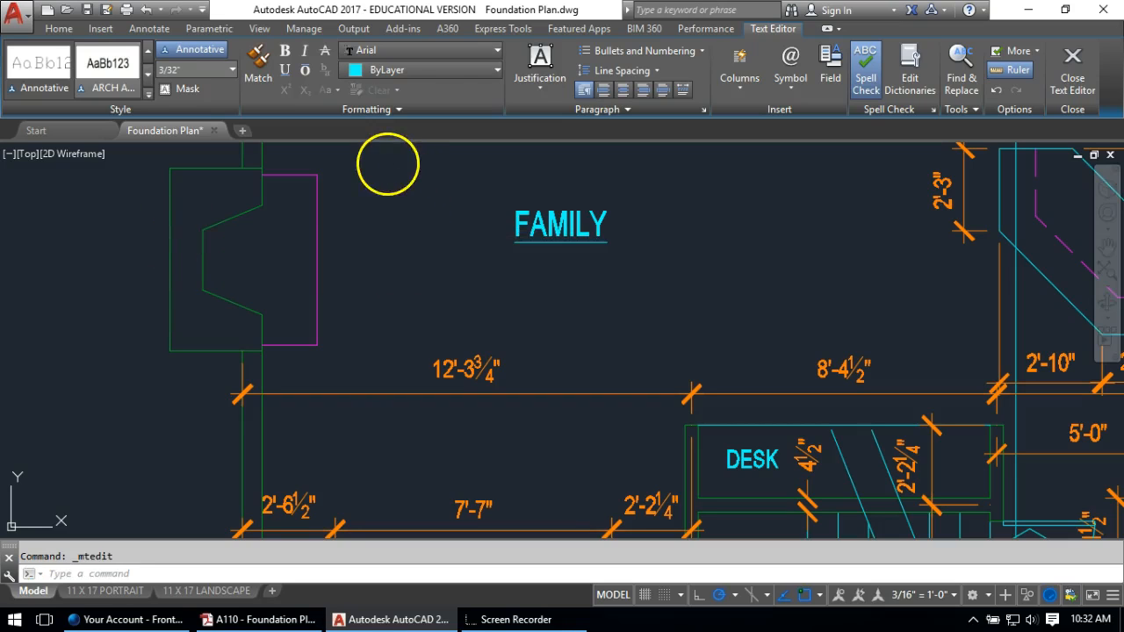
{"action": "scroll", "coordinate": [378, 259], "scroll_direction": "down", "scroll_amount": 2}
{"action": "middle_click_drag", "start_coordinate": [628, 359], "coordinate": [601, 413]}
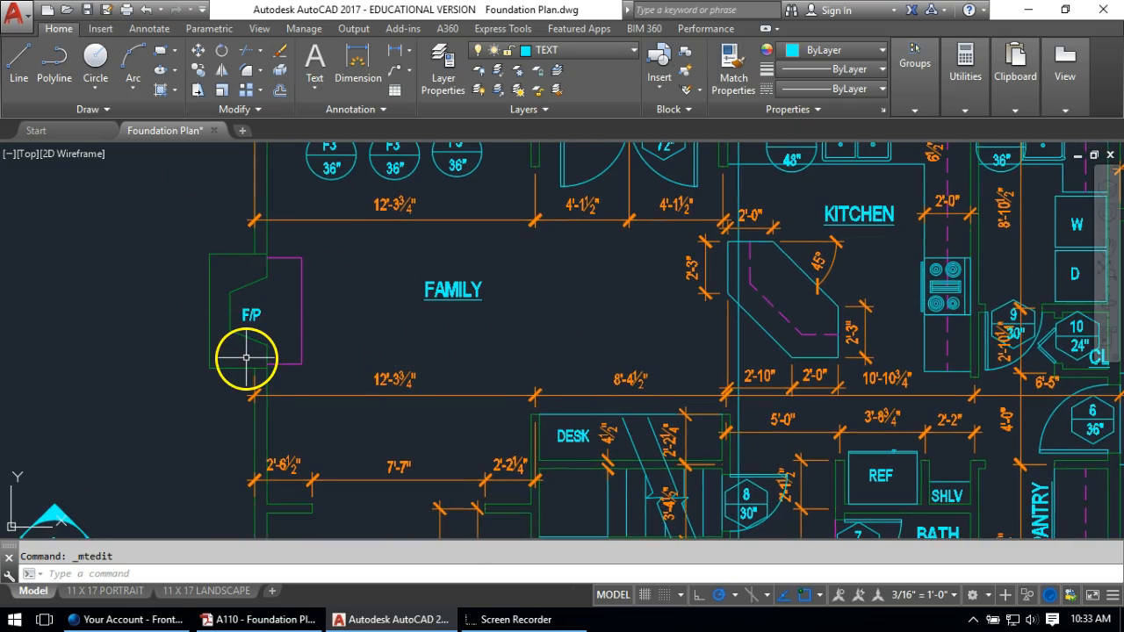
{"action": "mouse_move", "coordinate": [478, 349]}
{"action": "middle_mouse_down"}
{"action": "mouse_move", "coordinate": [471, 316]}
{"action": "mouse_move", "coordinate": [321, 235]}
{"action": "middle_mouse_up"}
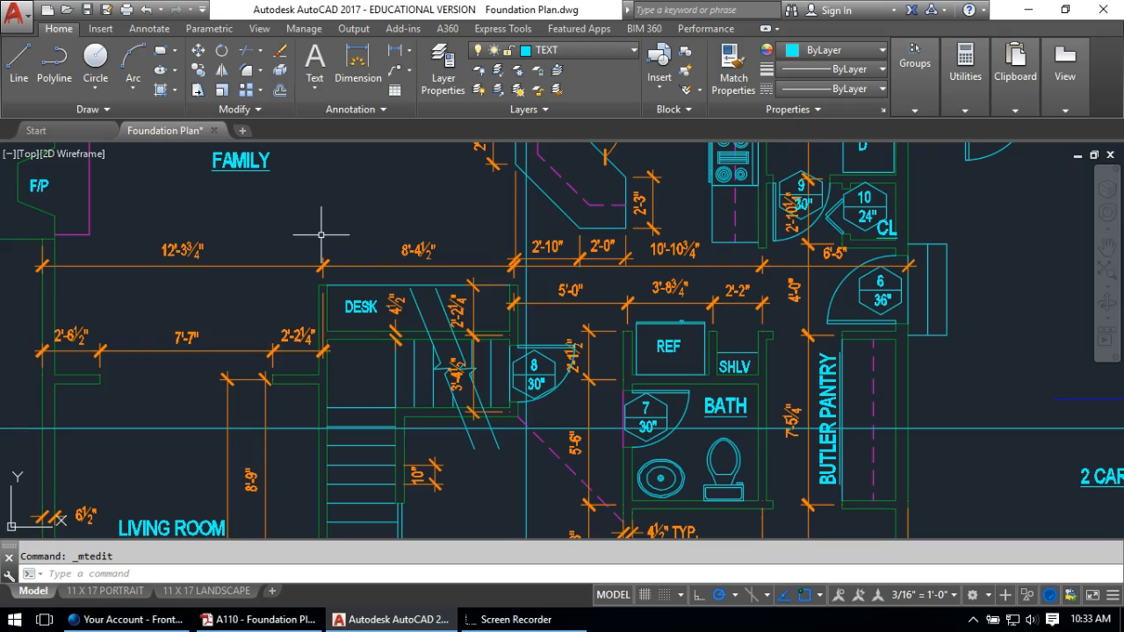
{"action": "mouse_move", "coordinate": [957, 331]}
{"action": "middle_mouse_down"}
{"action": "mouse_move", "coordinate": [1031, 381]}
{"action": "mouse_move", "coordinate": [386, 319]}
{"action": "mouse_move", "coordinate": [210, 427]}
{"action": "mouse_move", "coordinate": [230, 423]}
{"action": "middle_mouse_up"}
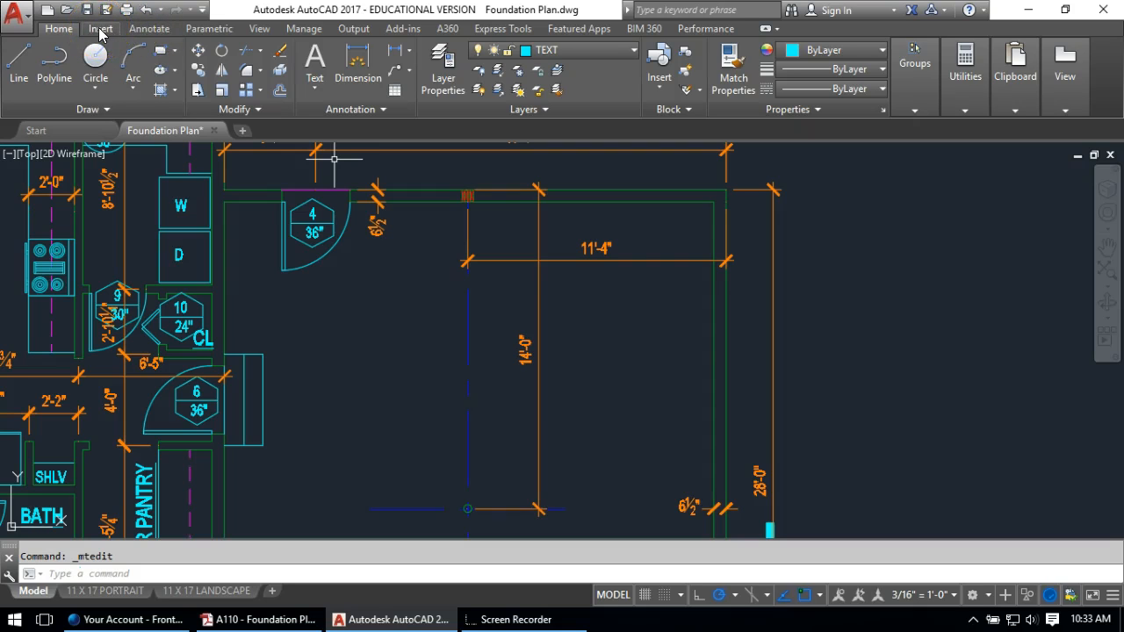
Copy the UNEXCAVATED note with its leader arrows into the garage and open the copy for editing
{"action": "scroll", "coordinate": [685, 289], "scroll_direction": "down", "scroll_amount": 5}
{"action": "scroll", "coordinate": [282, 314], "scroll_direction": "up", "scroll_amount": 6}
{"action": "scroll", "coordinate": [501, 264], "scroll_direction": "up", "scroll_amount": 4}
{"action": "scroll", "coordinate": [261, 256], "scroll_direction": "down", "scroll_amount": 4}
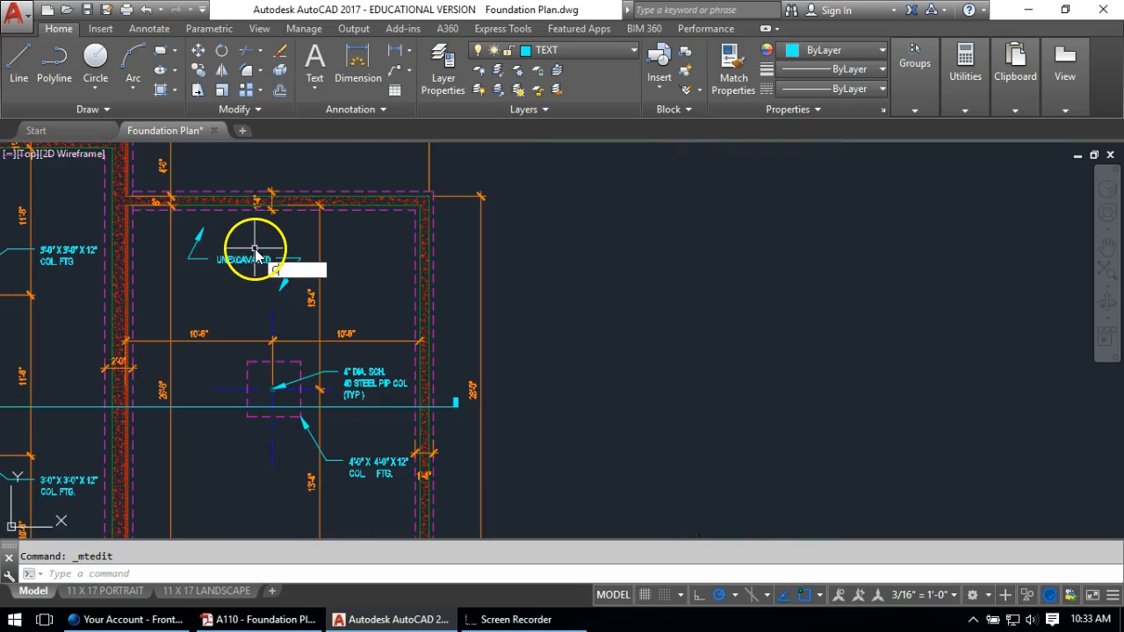
{"action": "type", "text": "co"}
{"action": "key", "text": "Return"}
{"action": "left_click", "coordinate": [268, 244]}
{"action": "left_click", "coordinate": [201, 275]}
{"action": "key", "text": "Return"}
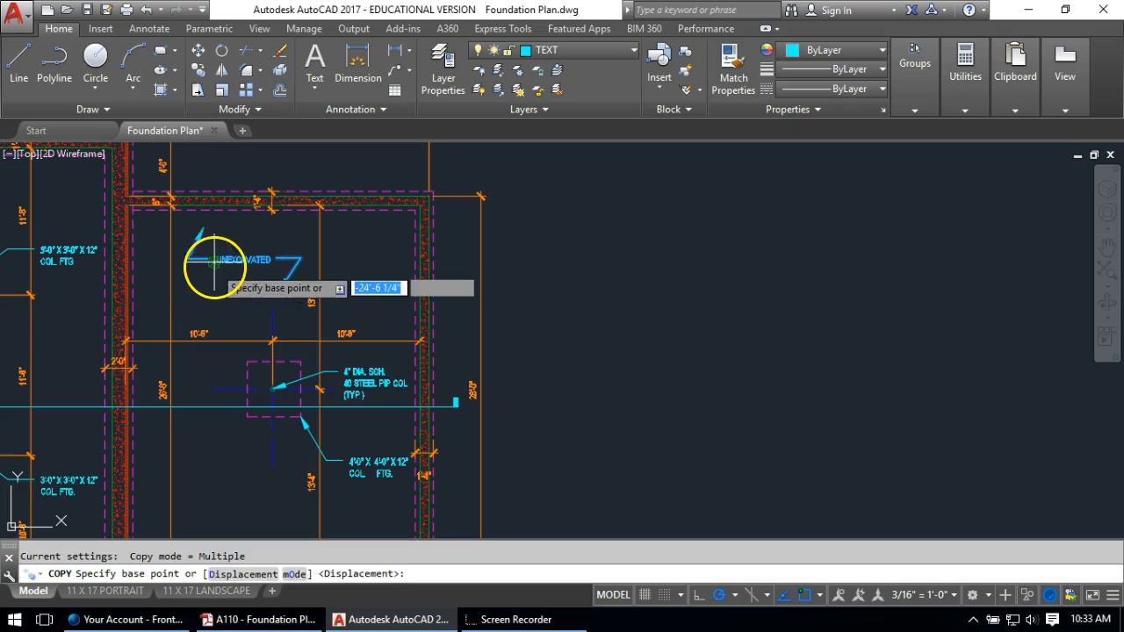
{"action": "left_click", "coordinate": [214, 262]}
{"action": "scroll", "coordinate": [219, 261], "scroll_direction": "down", "scroll_amount": 6}
{"action": "scroll", "coordinate": [677, 261], "scroll_direction": "up", "scroll_amount": 4}
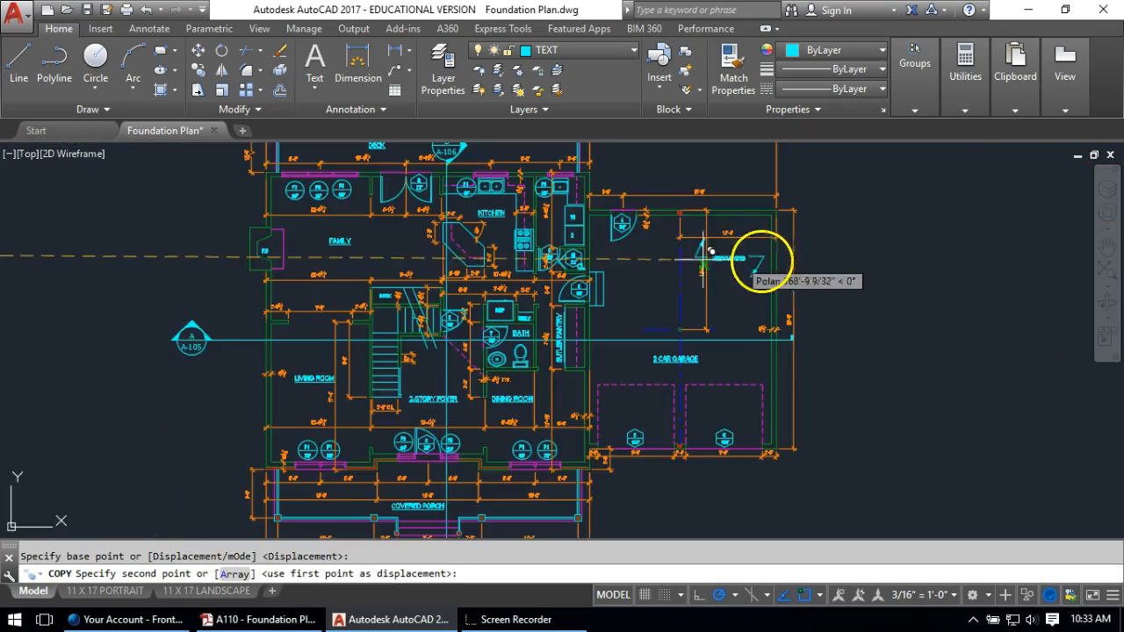
{"action": "scroll", "coordinate": [681, 253], "scroll_direction": "up", "scroll_amount": 3}
{"action": "left_click", "coordinate": [571, 270]}
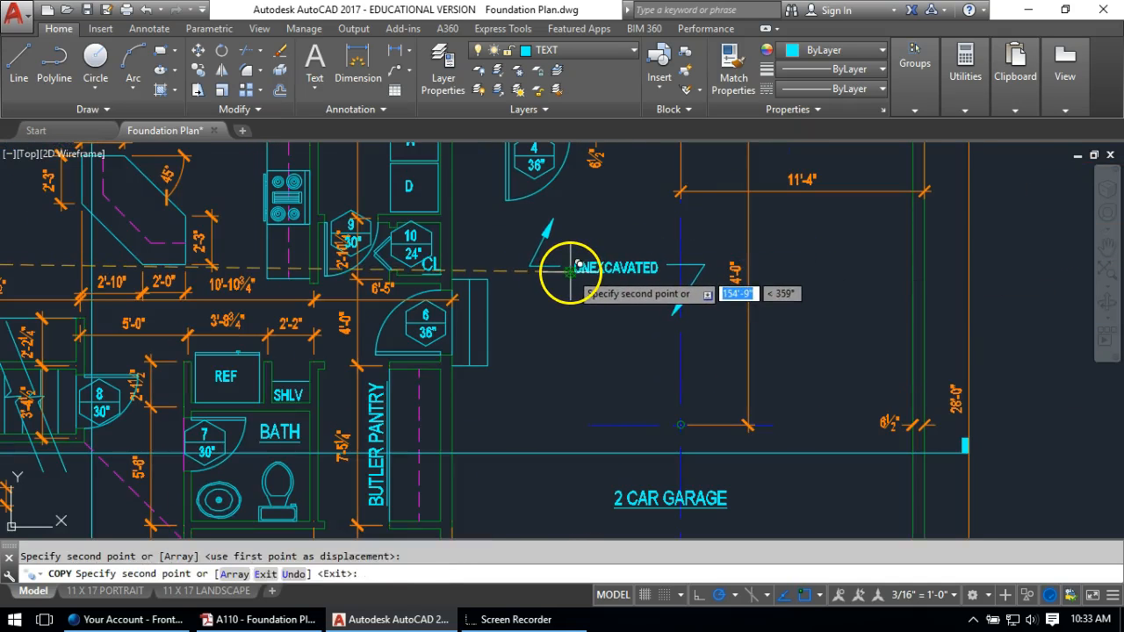
{"action": "key", "text": "Return"}
{"action": "double_click", "coordinate": [587, 271]}
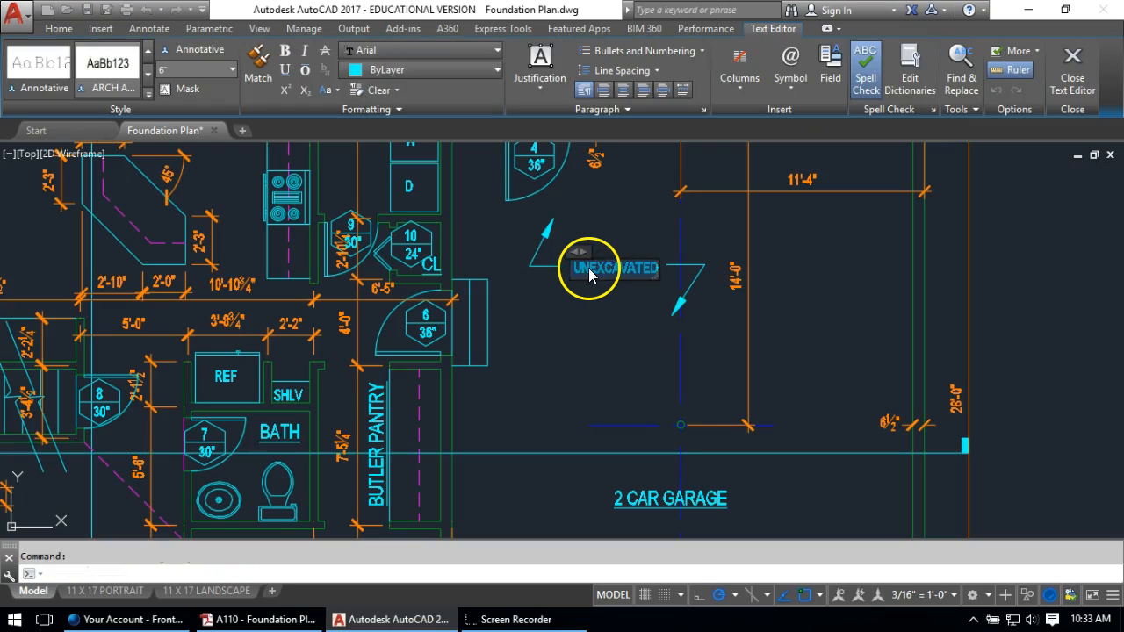
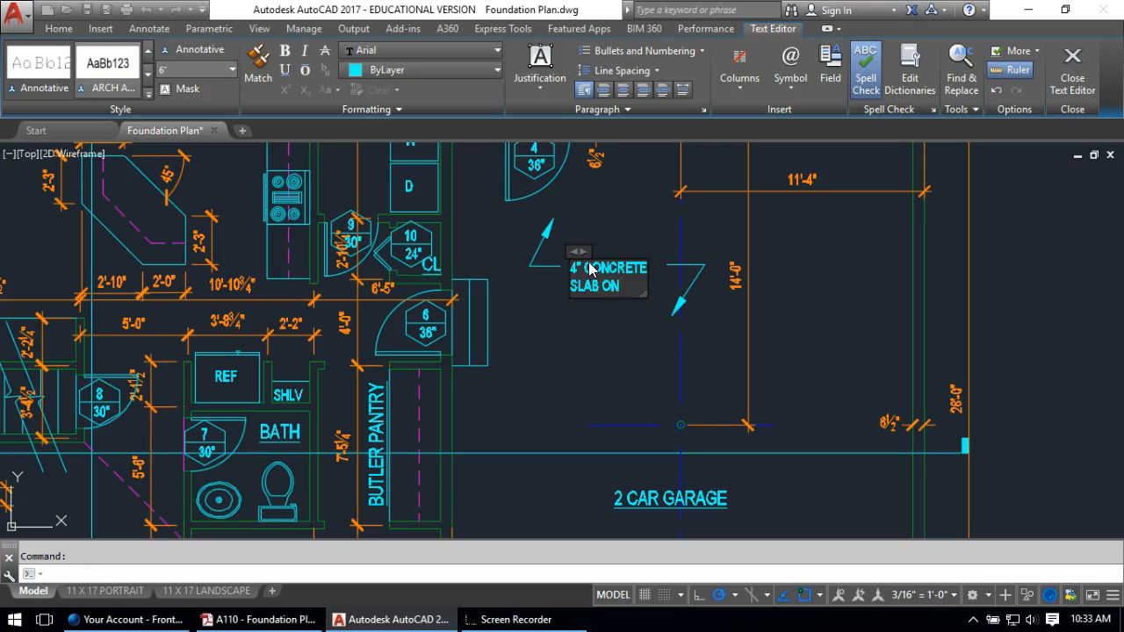
Finish editing the 4" CONCRETE SLAB ON GRADE leader note and clear the selection
{"action": "left_click", "coordinate": [663, 335]}
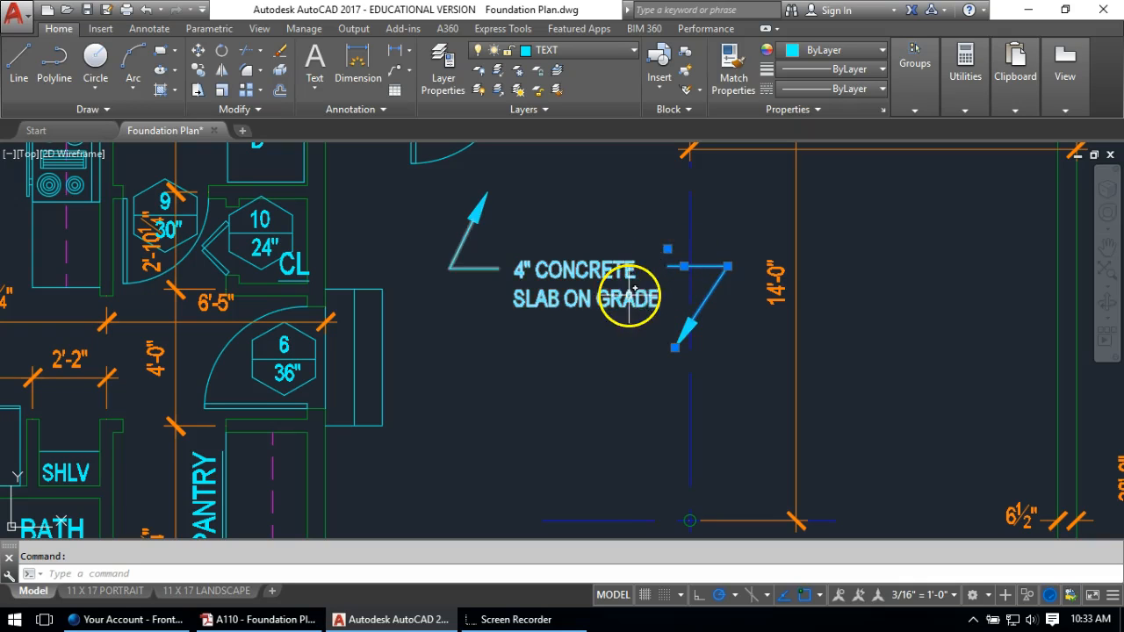
{"action": "key", "text": "Escape"}
{"action": "scroll", "coordinate": [624, 322], "scroll_direction": "down", "scroll_amount": 6}
Pan around the garage to look over the slab area and its top wall
{"action": "middle_click_drag", "start_coordinate": [625, 322], "coordinate": [578, 348]}
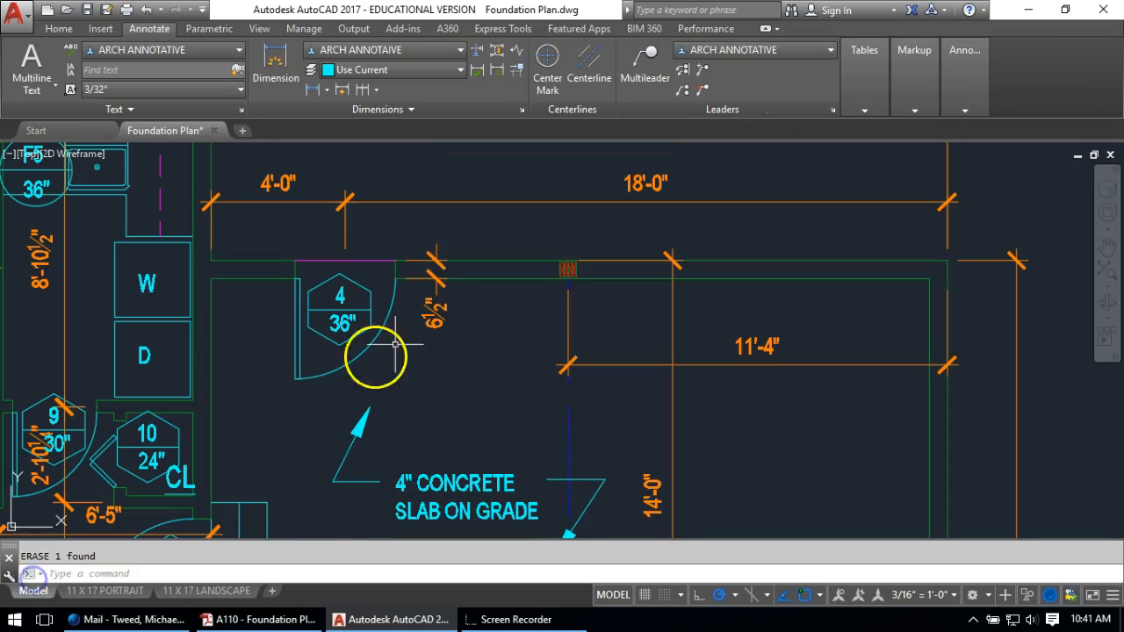
{"action": "middle_click_drag", "start_coordinate": [585, 325], "coordinate": [663, 271]}
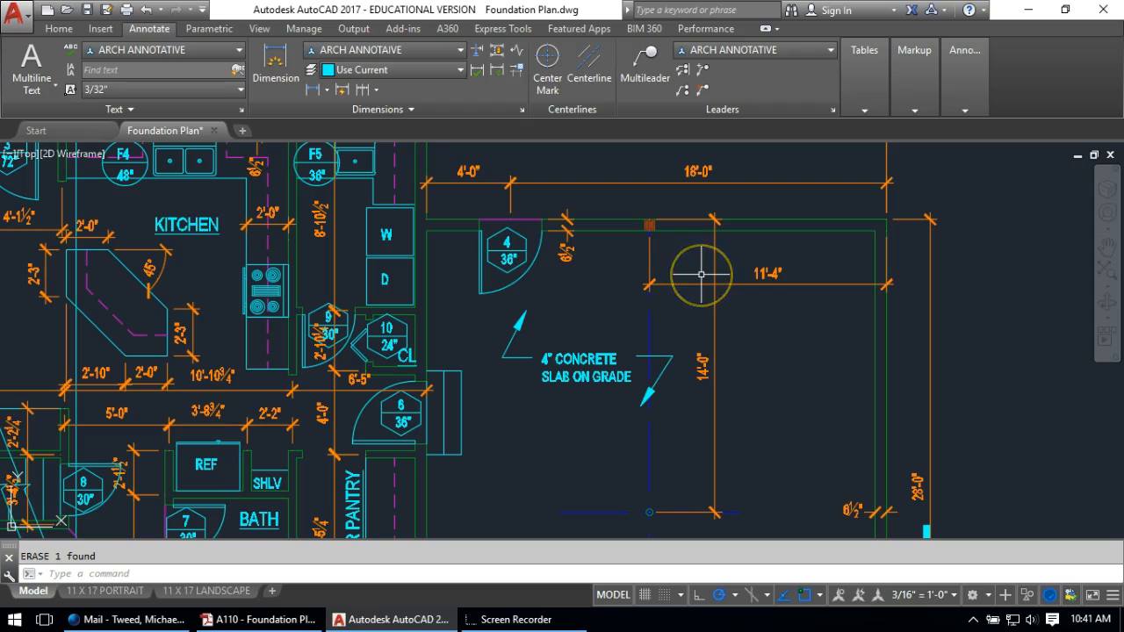
{"action": "middle_click_drag", "start_coordinate": [696, 298], "coordinate": [535, 295]}
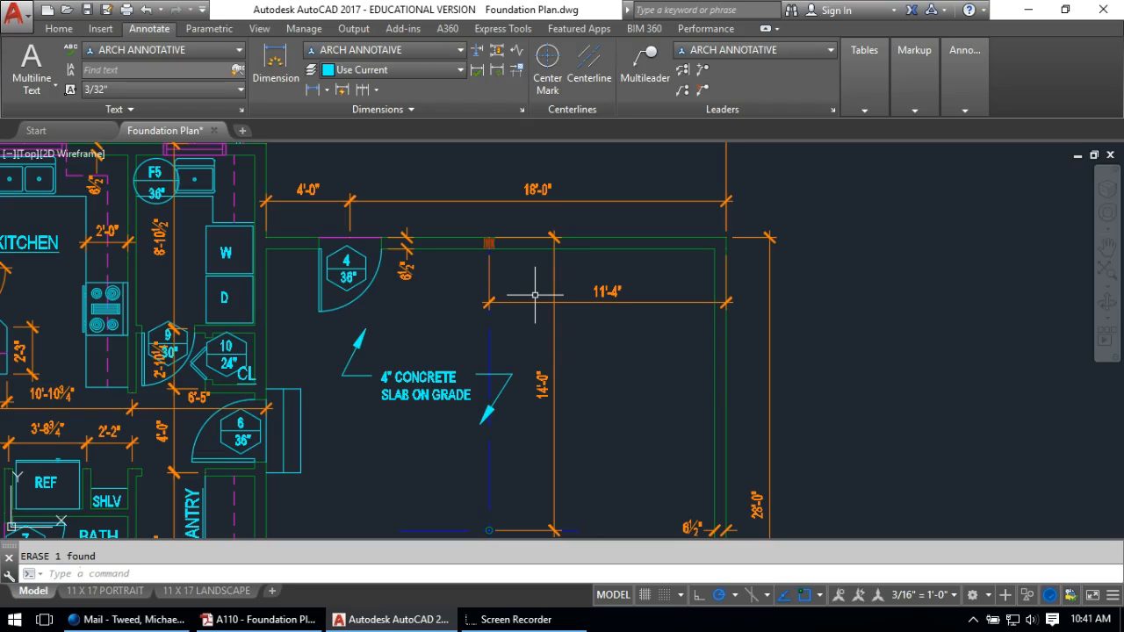
{"action": "mouse_move", "coordinate": [535, 295]}
{"action": "middle_mouse_down"}
{"action": "mouse_move", "coordinate": [583, 269]}
{"action": "mouse_move", "coordinate": [644, 269]}
{"action": "mouse_move", "coordinate": [592, 281]}
{"action": "mouse_move", "coordinate": [609, 283]}
{"action": "middle_mouse_up"}
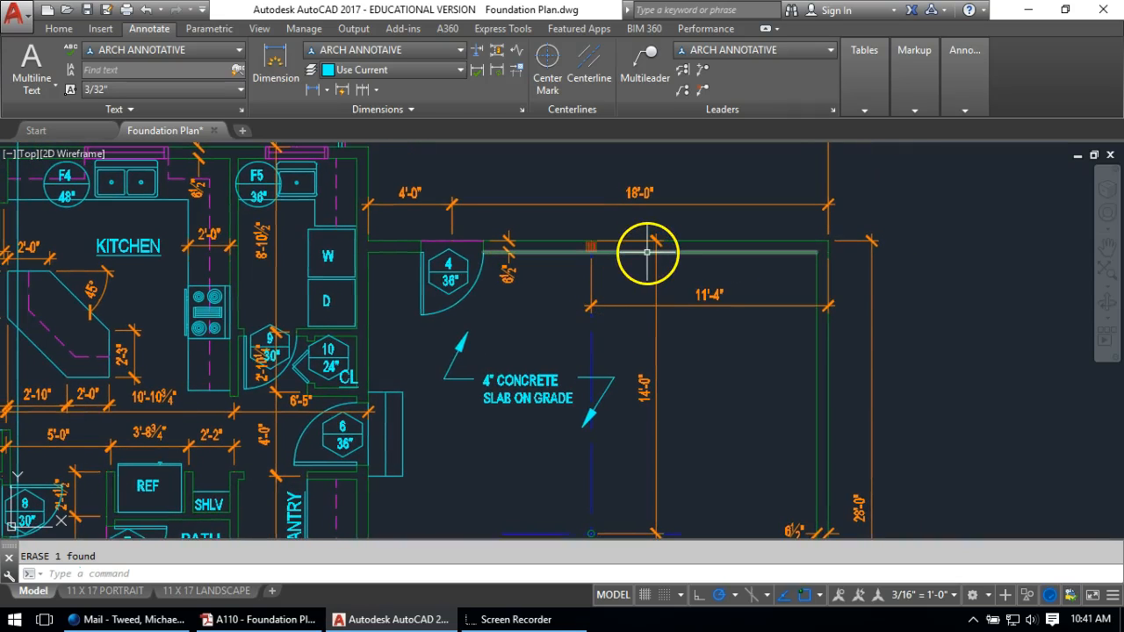
{"action": "mouse_move", "coordinate": [647, 252]}
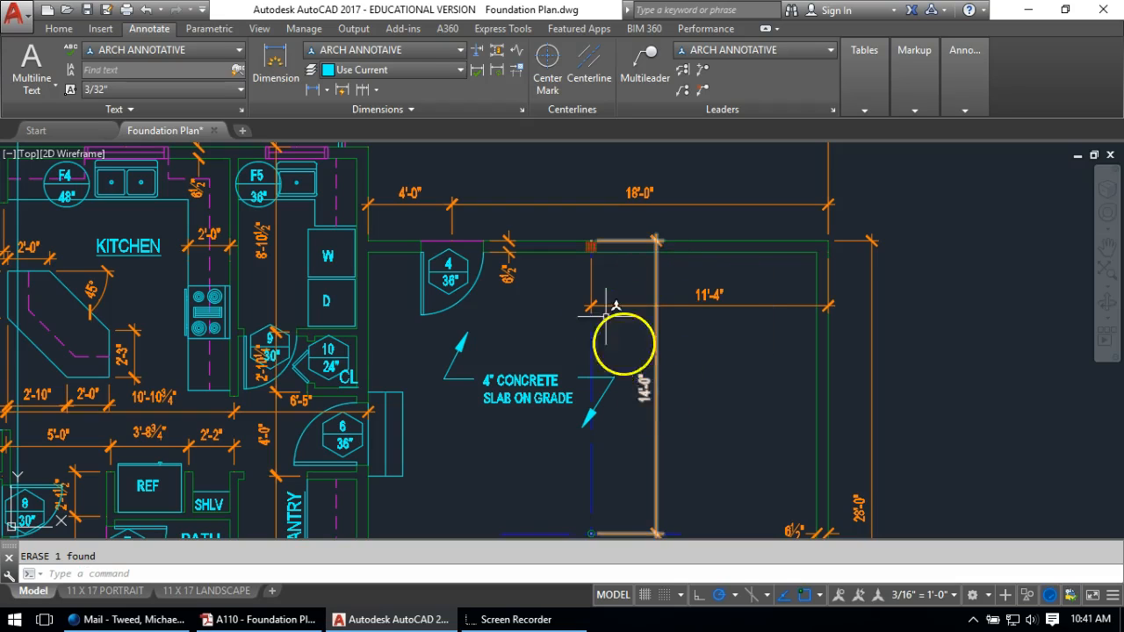
{"action": "middle_click_drag", "start_coordinate": [620, 281], "coordinate": [534, 273]}
{"action": "scroll", "coordinate": [533, 273], "scroll_direction": "up", "scroll_amount": 2}
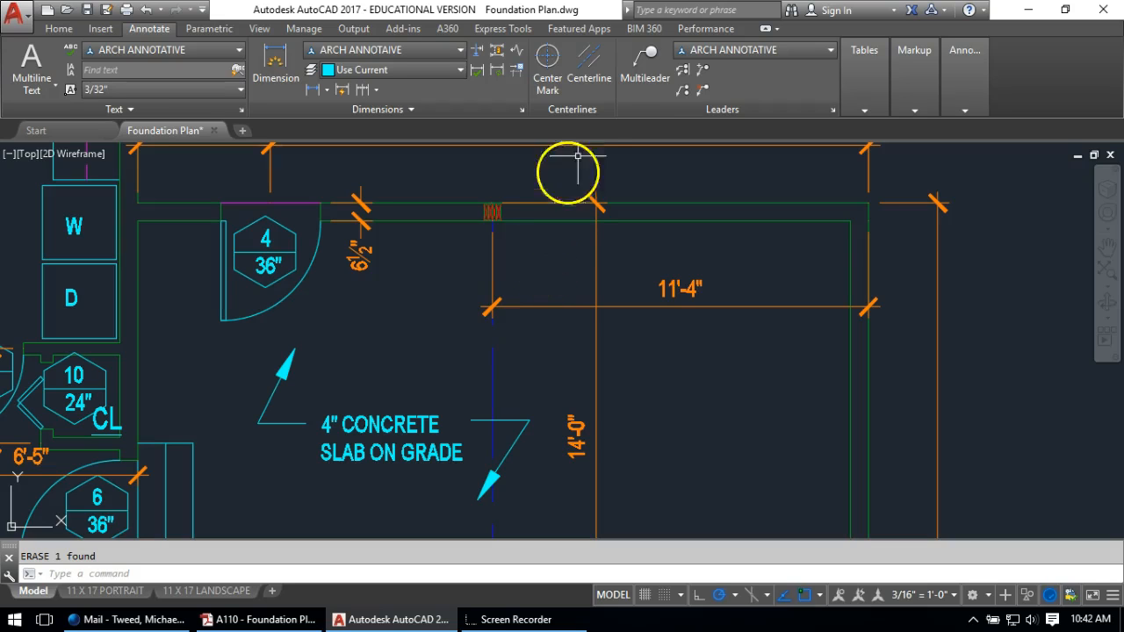
Draw a text-free multileader with its arrowhead inside the garage, running up to the top wall
{"action": "left_click", "coordinate": [632, 58]}
{"action": "left_click", "coordinate": [567, 372]}
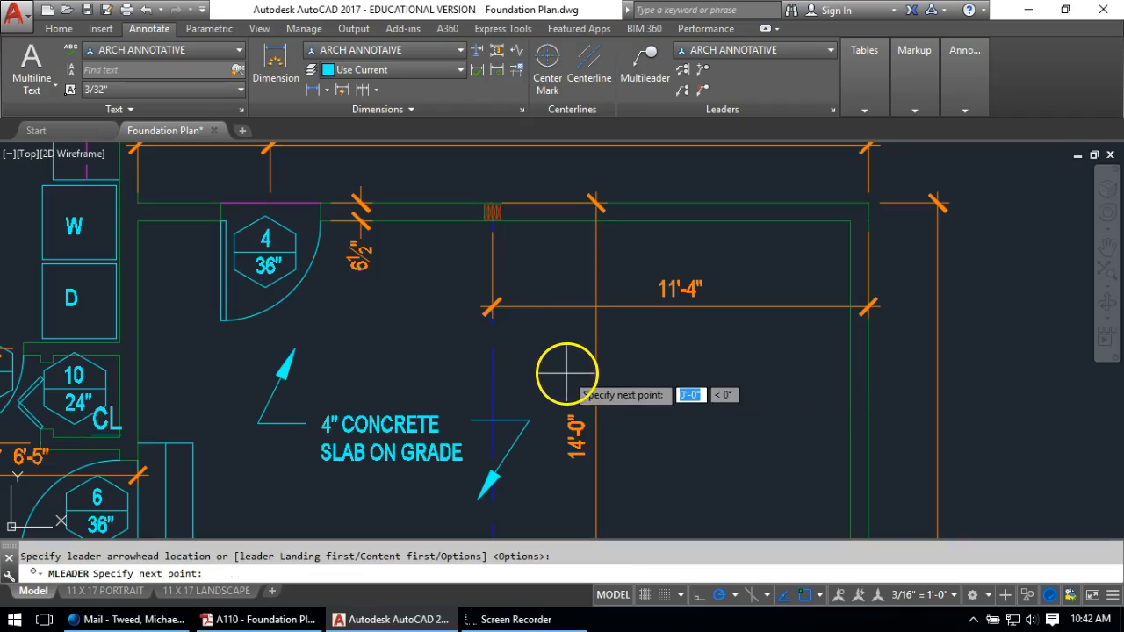
{"action": "left_click", "coordinate": [566, 222]}
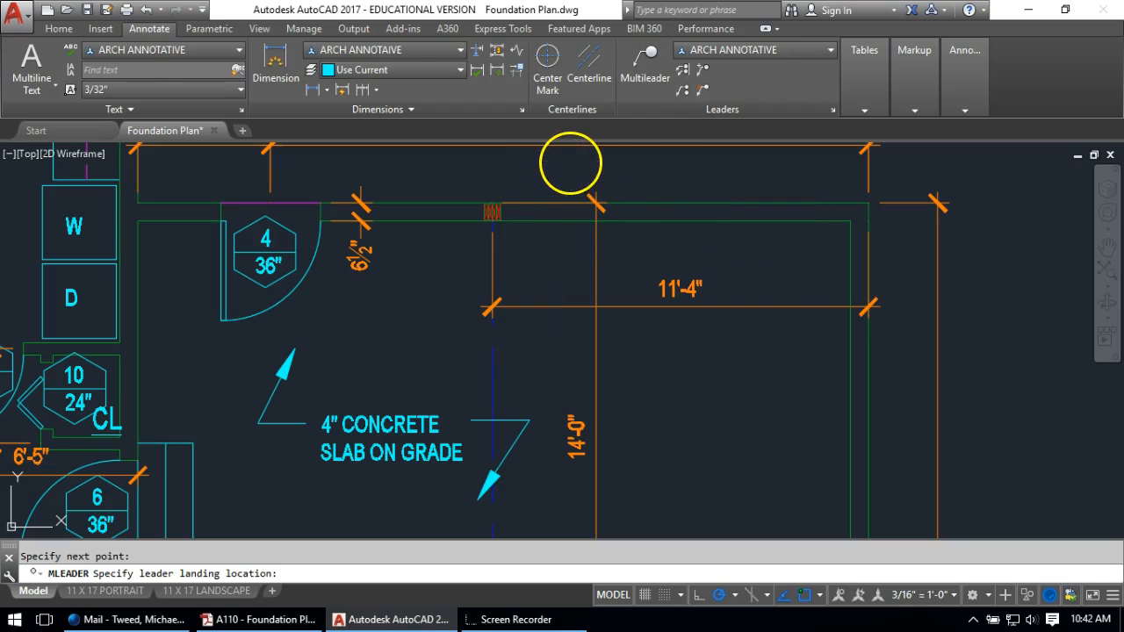
{"action": "left_click", "coordinate": [572, 166]}
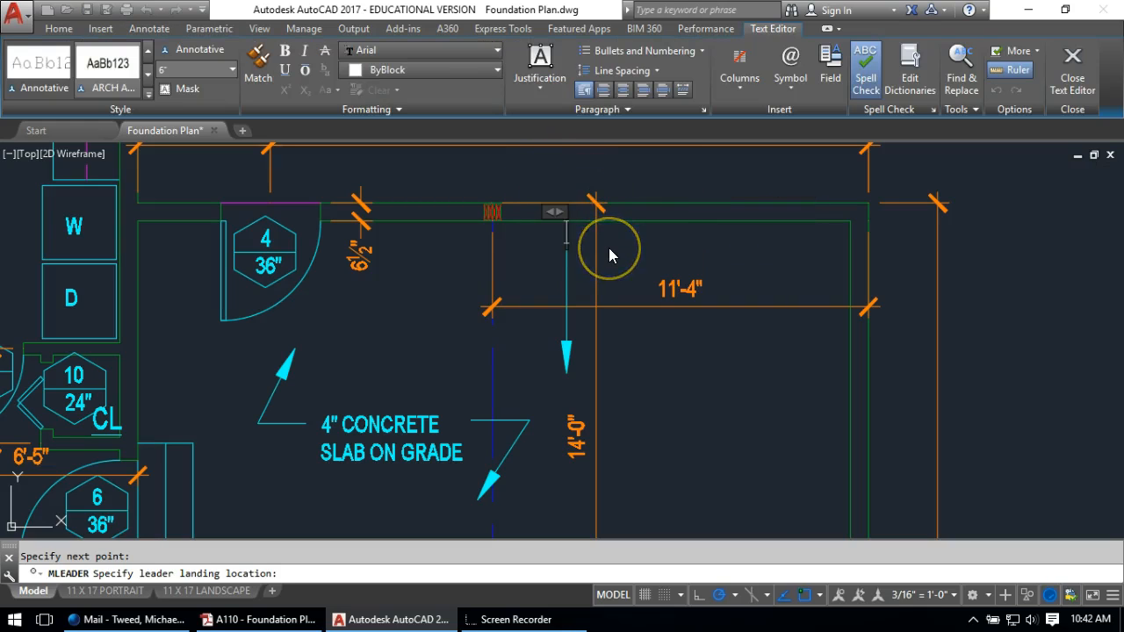
{"action": "left_click", "coordinate": [668, 276]}
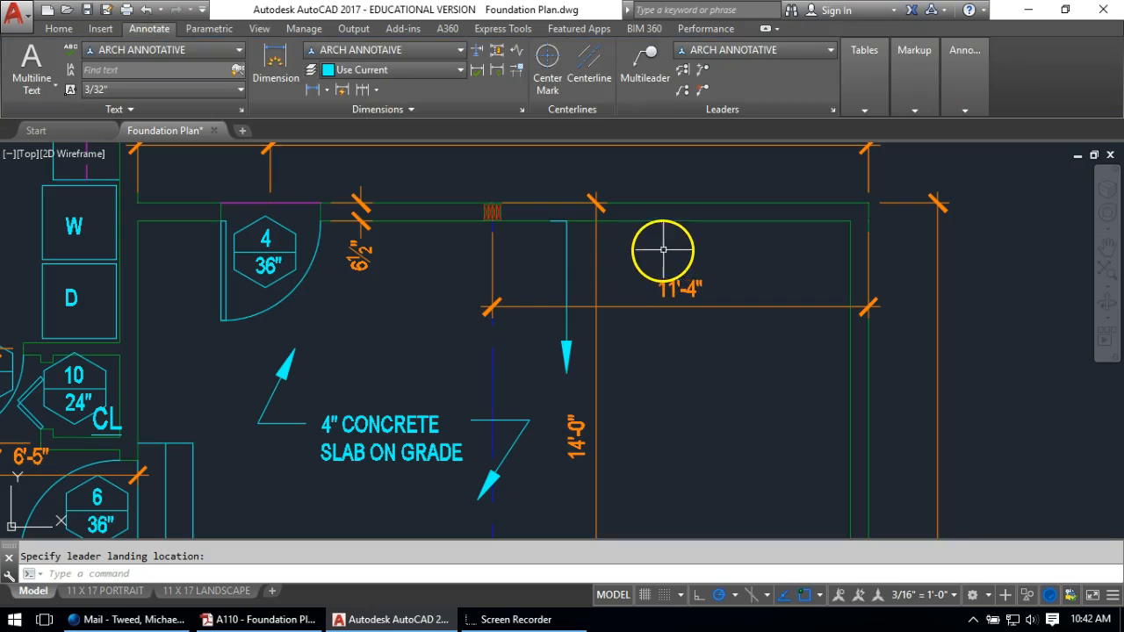
{"action": "key", "text": "Escape"}
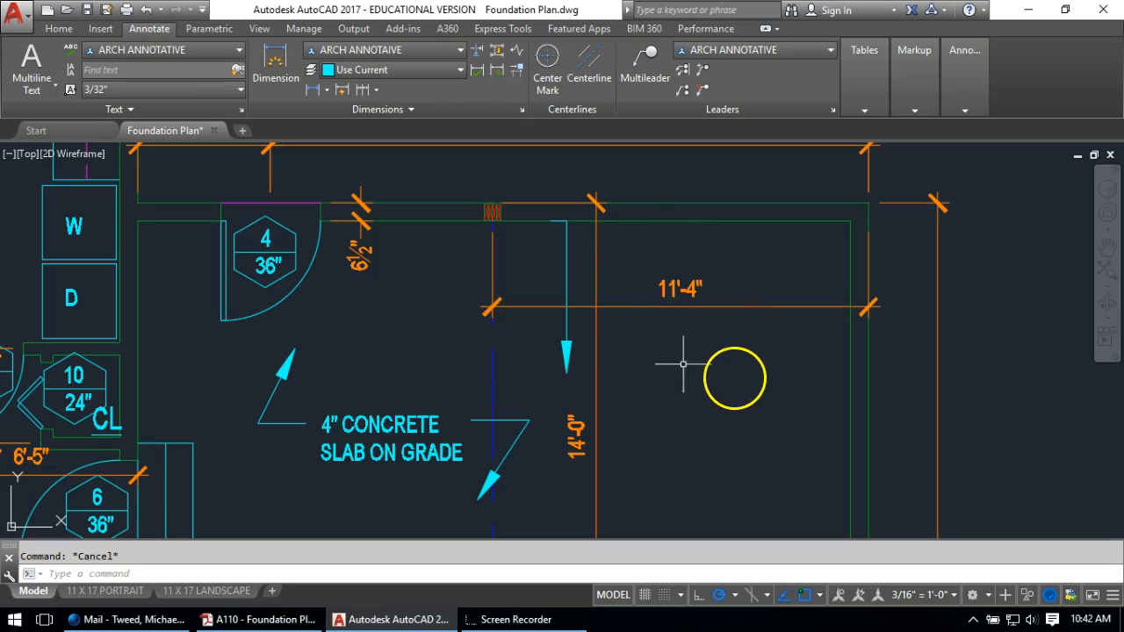
{"action": "scroll", "coordinate": [556, 409], "scroll_direction": "down", "scroll_amount": 3}
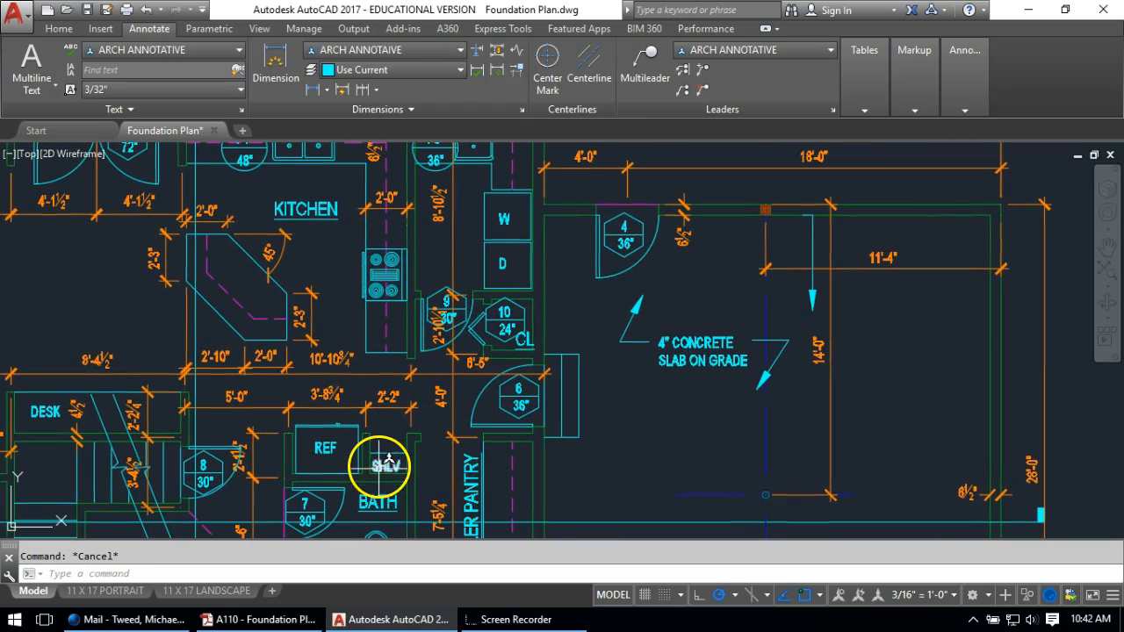
Copy the SHLV text to beside the new garage leader
{"action": "type", "text": "co"}
{"action": "key", "text": "Return"}
{"action": "left_click", "coordinate": [385, 463]}
{"action": "key", "text": "Return"}
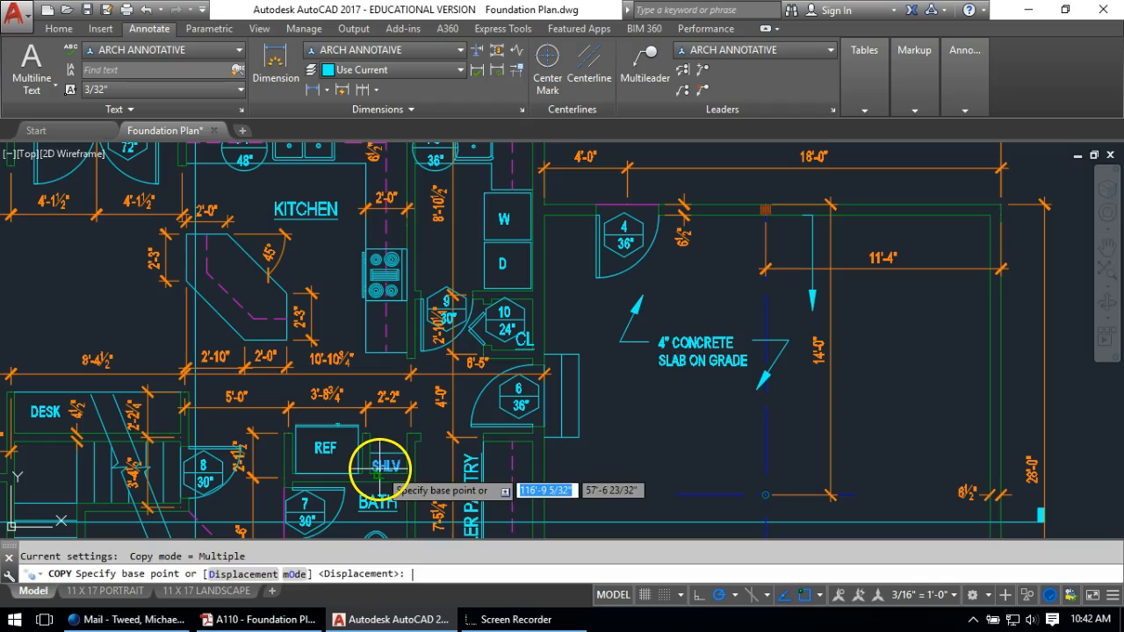
{"action": "left_click", "coordinate": [373, 462]}
{"action": "scroll", "coordinate": [794, 254], "scroll_direction": "up", "scroll_amount": 5}
{"action": "left_click", "coordinate": [736, 257]}
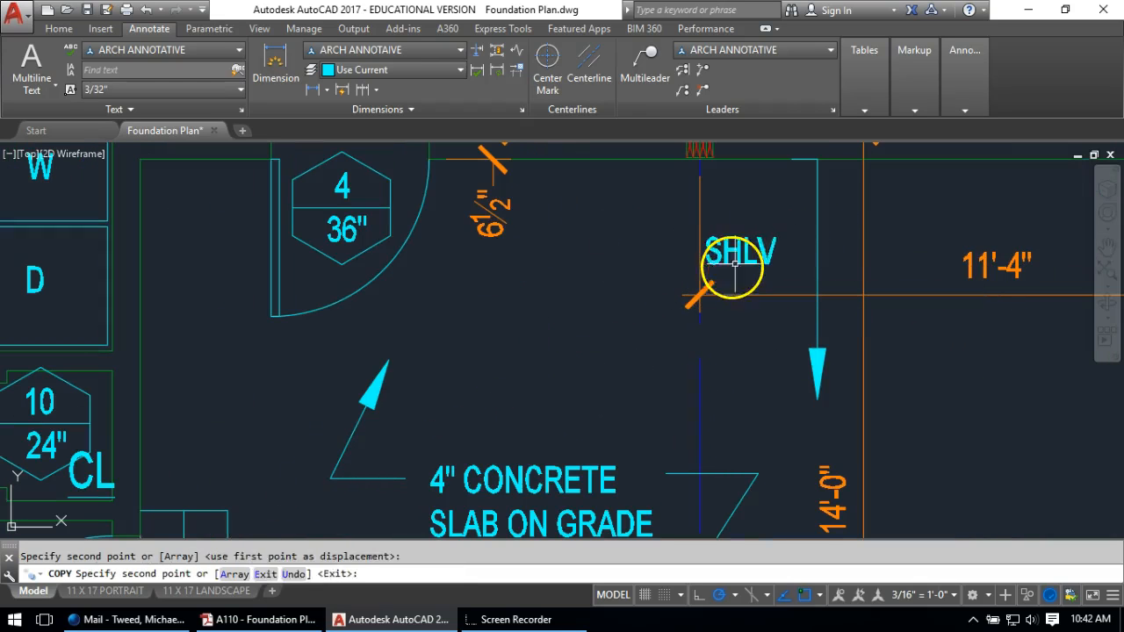
{"action": "key", "text": "Escape"}
Rotate the copied text 90° so it reads vertically
{"action": "type", "text": "ro"}
{"action": "key", "text": "Return"}
{"action": "left_click", "coordinate": [740, 239]}
{"action": "left_click", "coordinate": [739, 254]}
{"action": "key", "text": "Return"}
{"action": "left_click", "coordinate": [742, 222]}
{"action": "left_click", "coordinate": [742, 195]}
{"action": "left_click", "coordinate": [765, 224]}
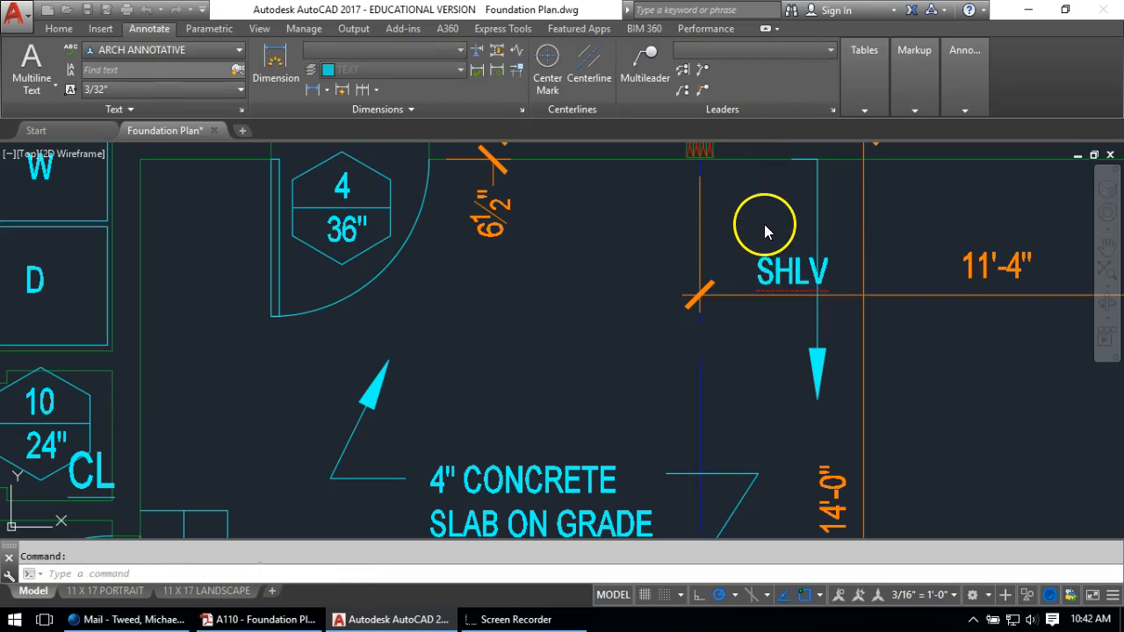
Change the copied text to read PITCH SLAB 1/8" PER FOOT
{"action": "double_click", "coordinate": [780, 274]}
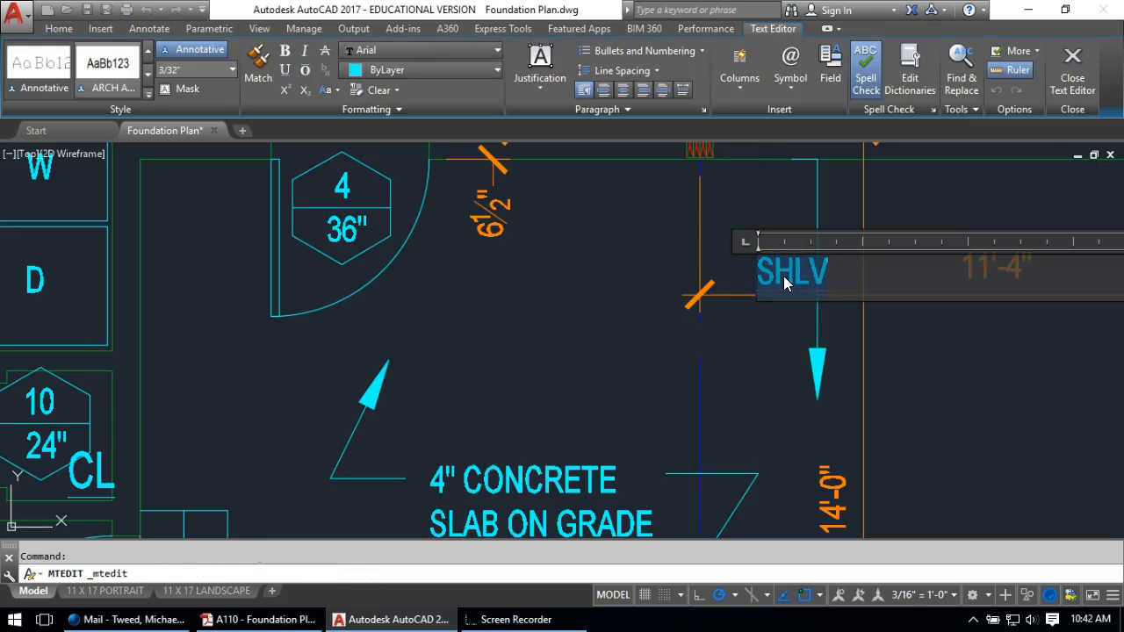
{"action": "type", "text": "PITCH SLAB"}
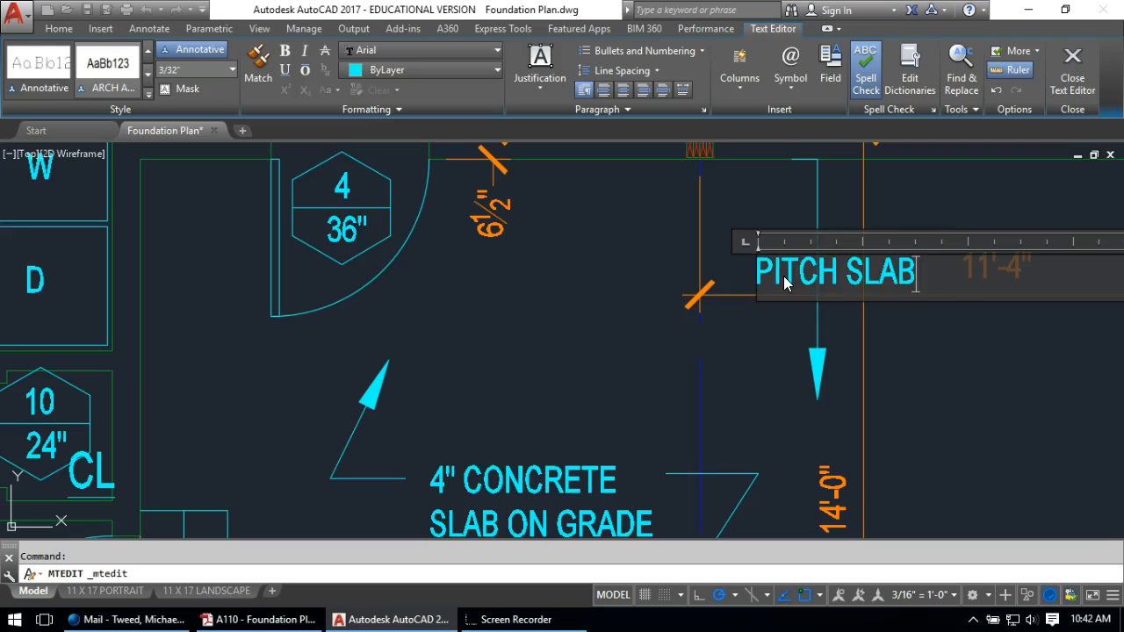
{"action": "type", "text": " 1/8"}
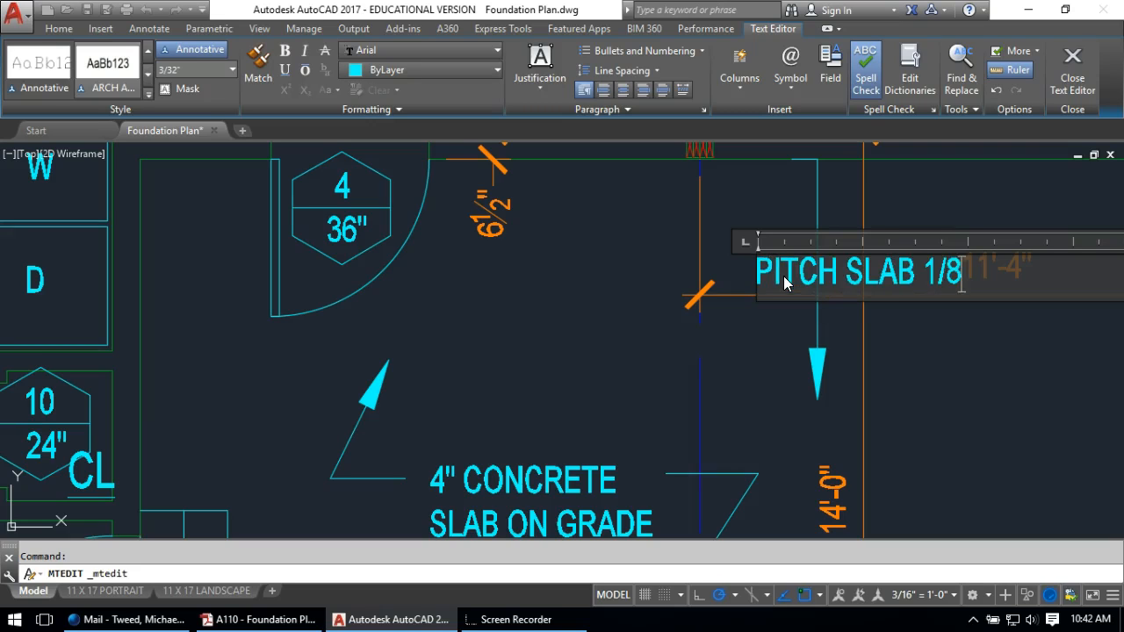
{"action": "type", "text": "\""}
{"action": "key", "text": "Return"}
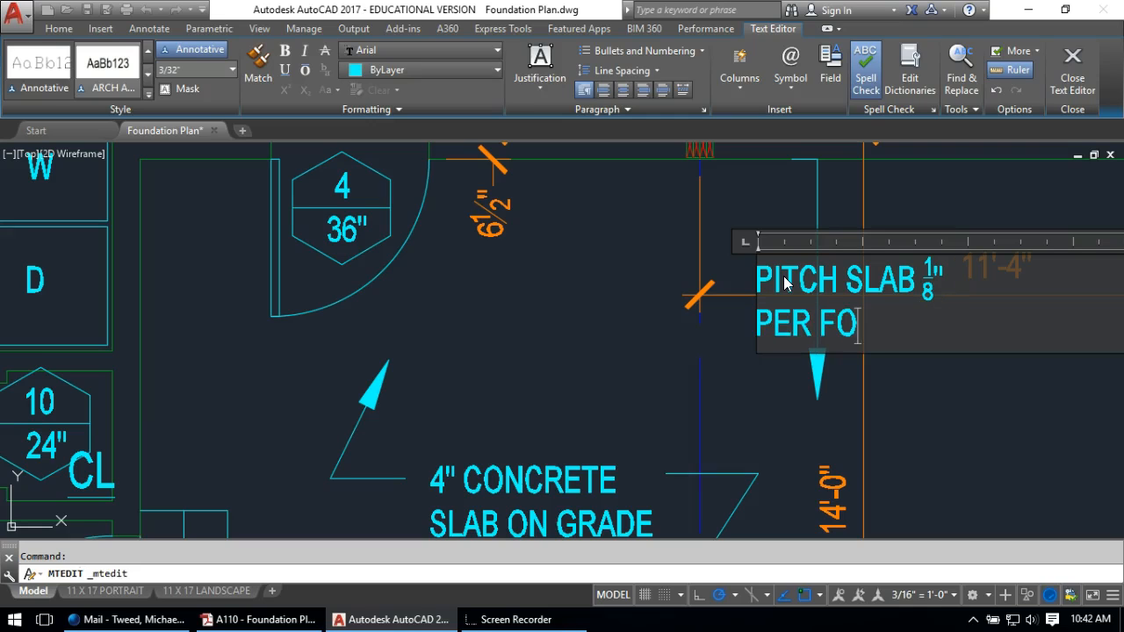
{"action": "left_click", "coordinate": [626, 238]}
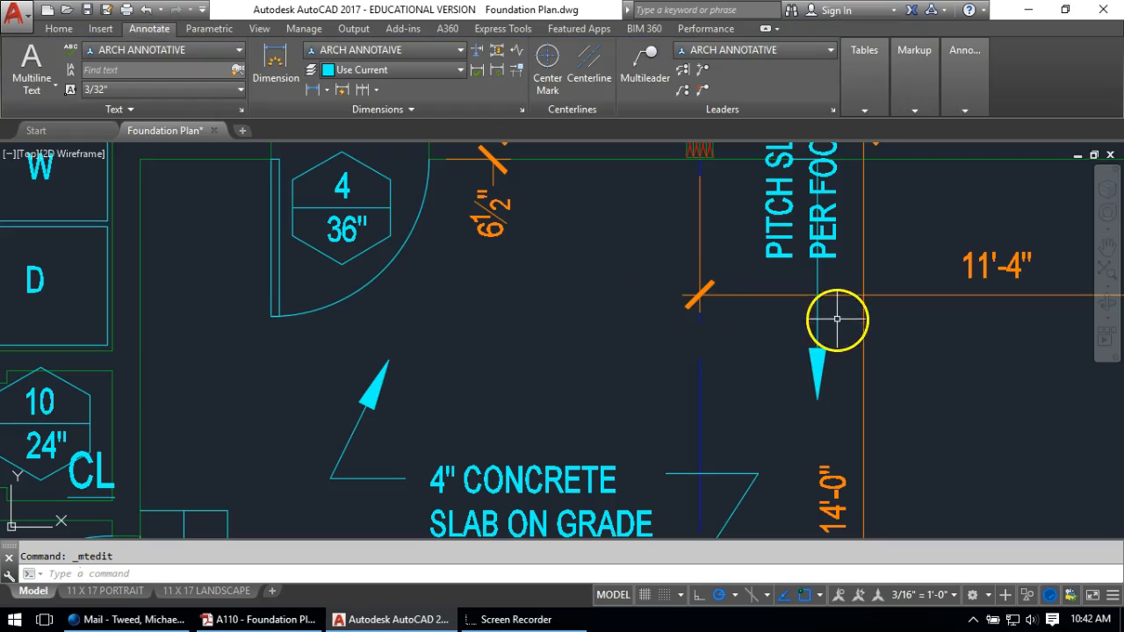
{"action": "scroll", "coordinate": [746, 339], "scroll_direction": "up", "scroll_amount": 3}
Move the PITCH SLAB note beside the downward leader arrow
{"action": "type", "text": "m"}
{"action": "key", "text": "Return"}
{"action": "left_click", "coordinate": [698, 320]}
{"action": "key", "text": "Return"}
{"action": "left_click", "coordinate": [522, 322]}
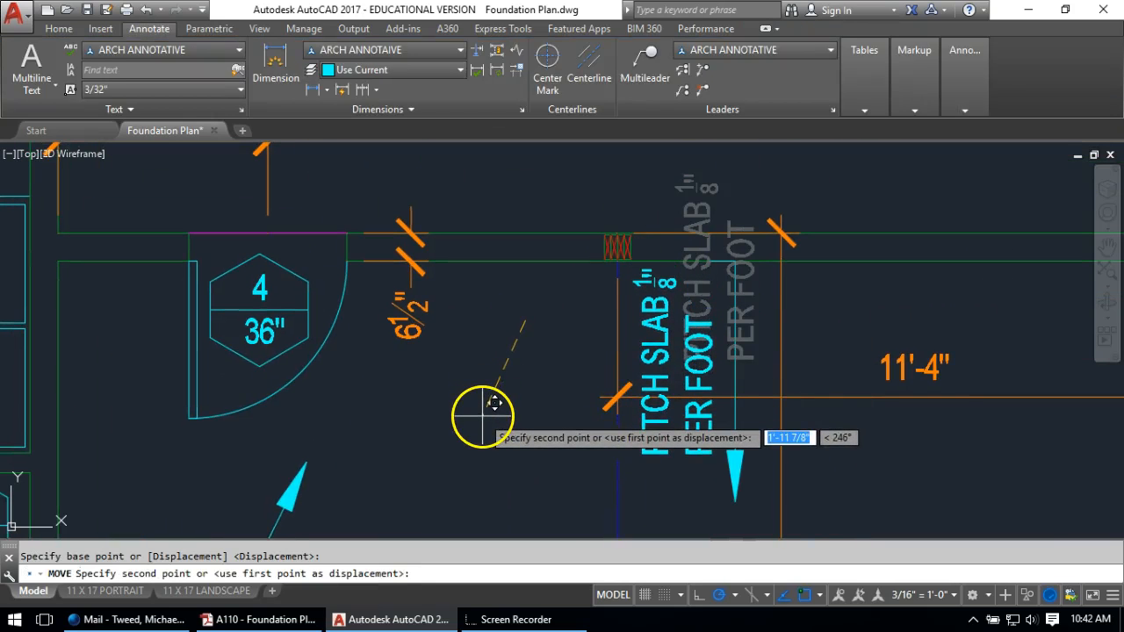
{"action": "left_click", "coordinate": [487, 411]}
{"action": "scroll", "coordinate": [721, 251], "scroll_direction": "up", "scroll_amount": 2}
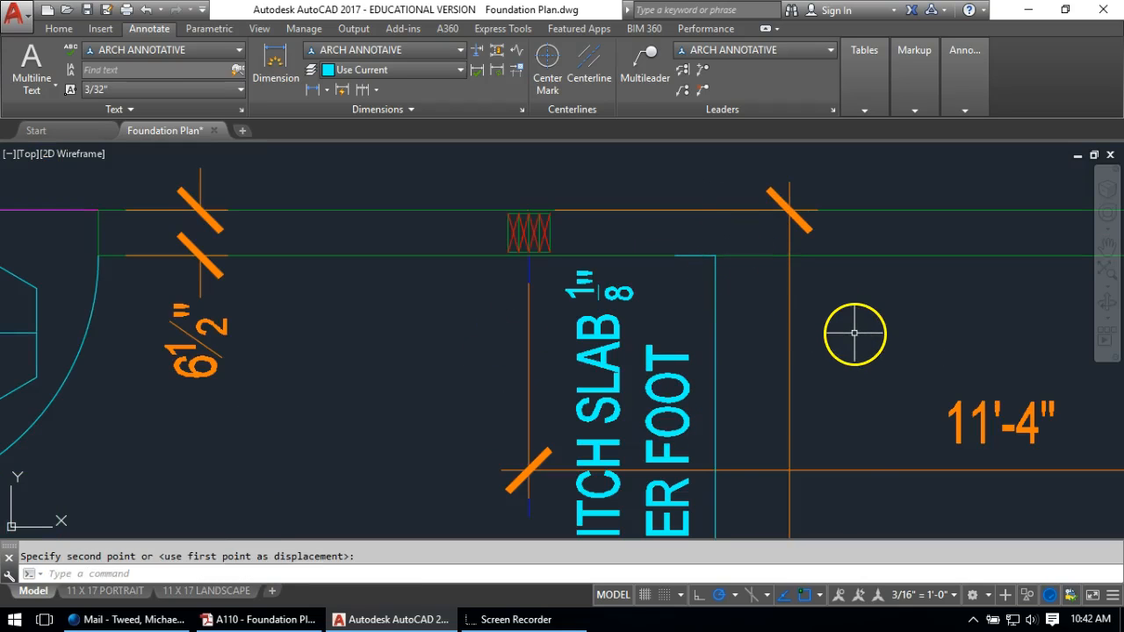
Place a donut dot with 1" outside diameter at the garage wall corner
{"action": "type", "text": "T"}
{"action": "key", "text": "Return"}
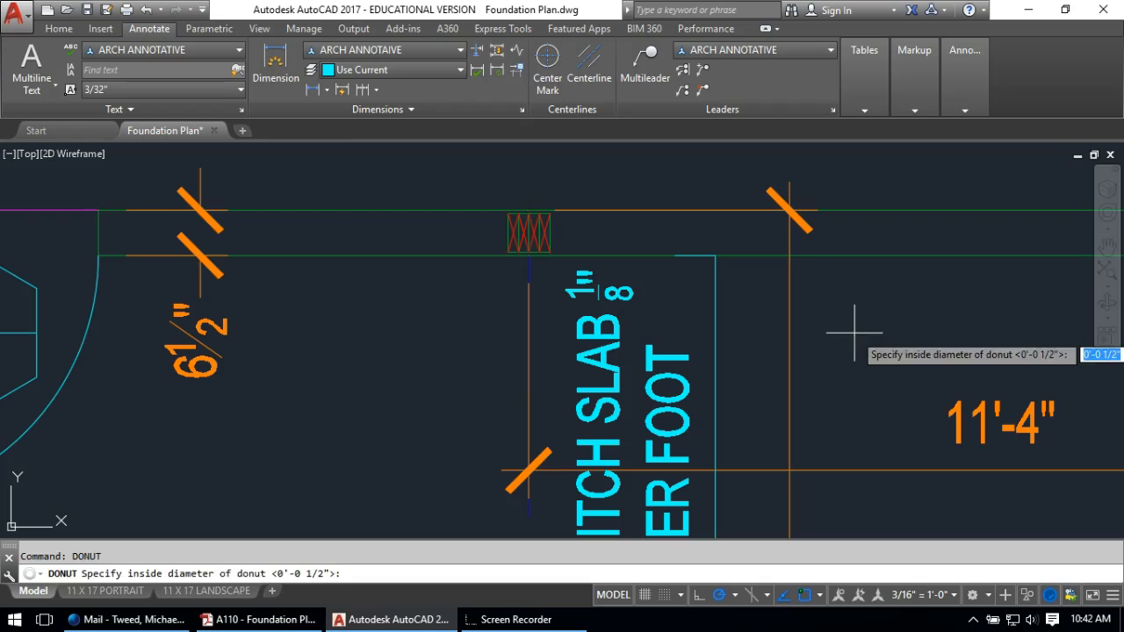
{"action": "left_click", "coordinate": [715, 256]}
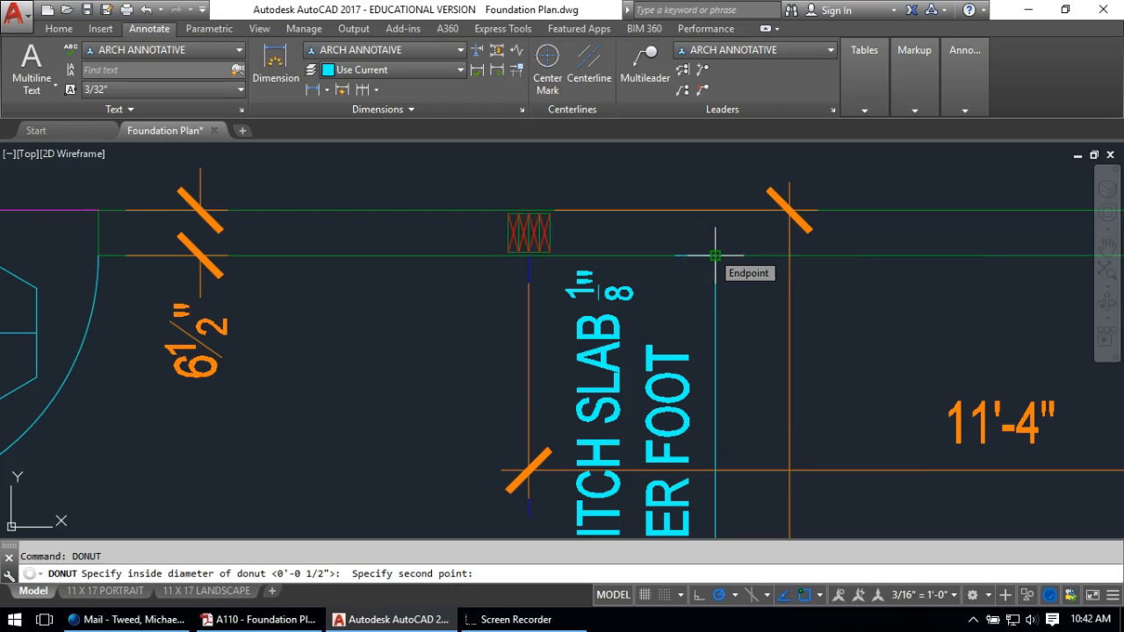
{"action": "key", "text": "Return"}
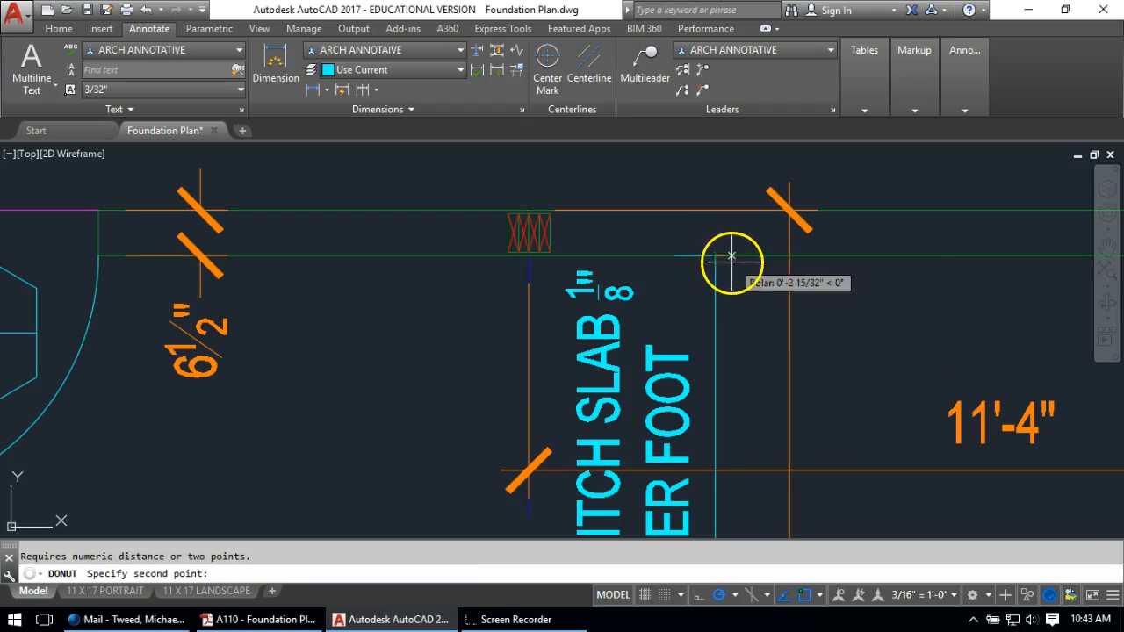
{"action": "scroll", "coordinate": [719, 263], "scroll_direction": "up", "scroll_amount": 2}
{"action": "left_click", "coordinate": [719, 263]}
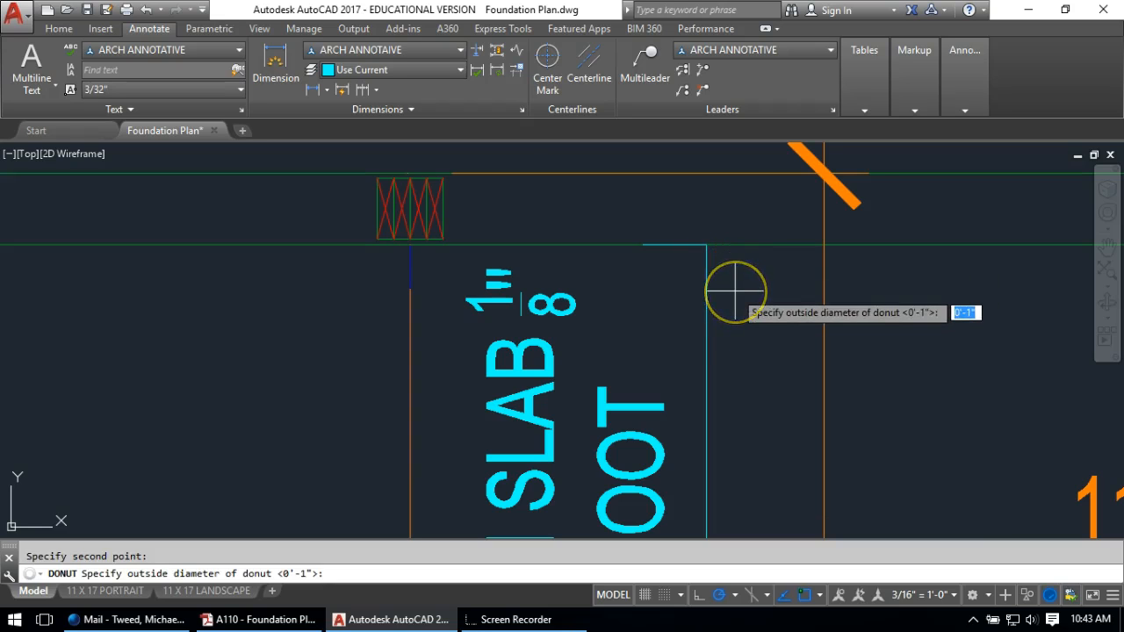
{"action": "key", "text": "Return"}
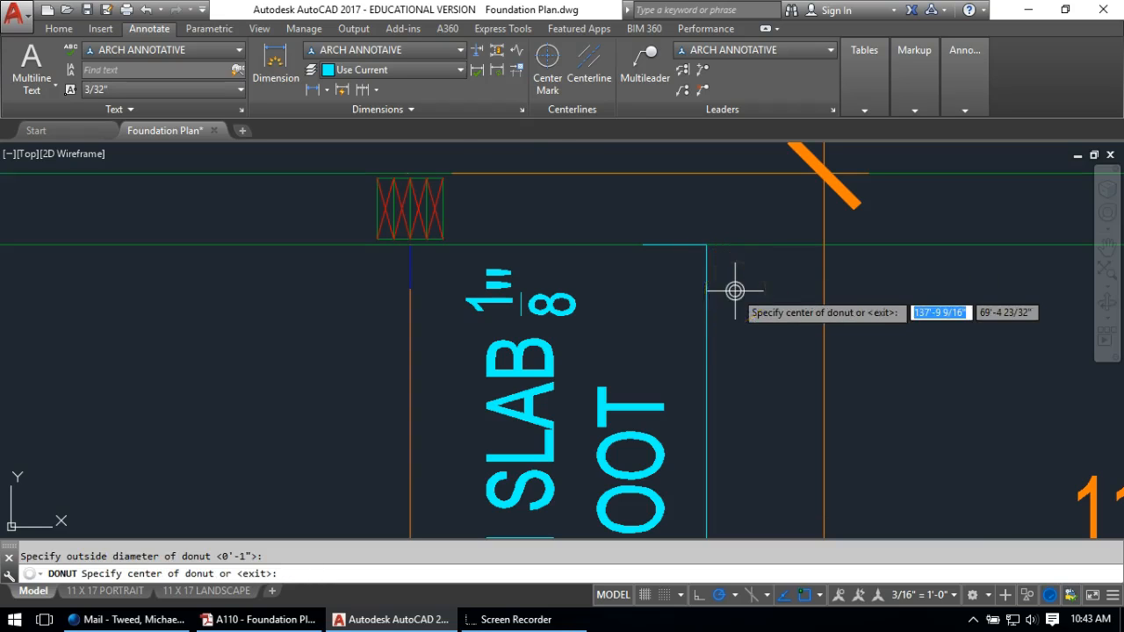
{"action": "left_click", "coordinate": [706, 245]}
{"action": "key", "text": "Return"}
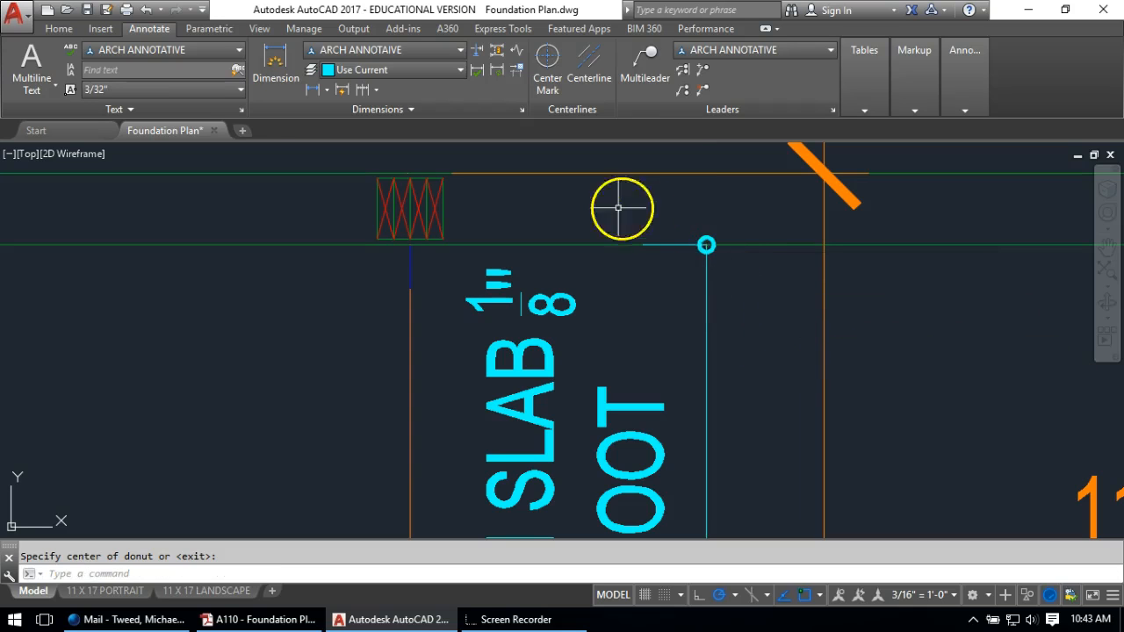
Pan from the garage note over to the stair and 2-Story Foyer area
{"action": "scroll", "coordinate": [742, 326], "scroll_direction": "down", "scroll_amount": 6}
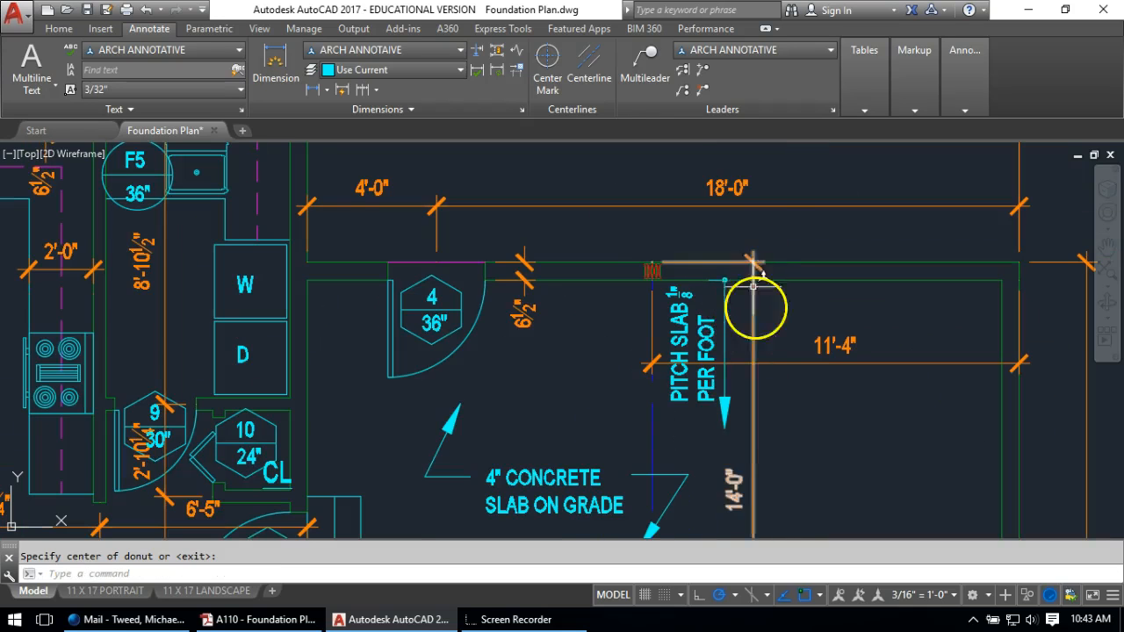
{"action": "middle_click_drag", "start_coordinate": [729, 336], "coordinate": [784, 275]}
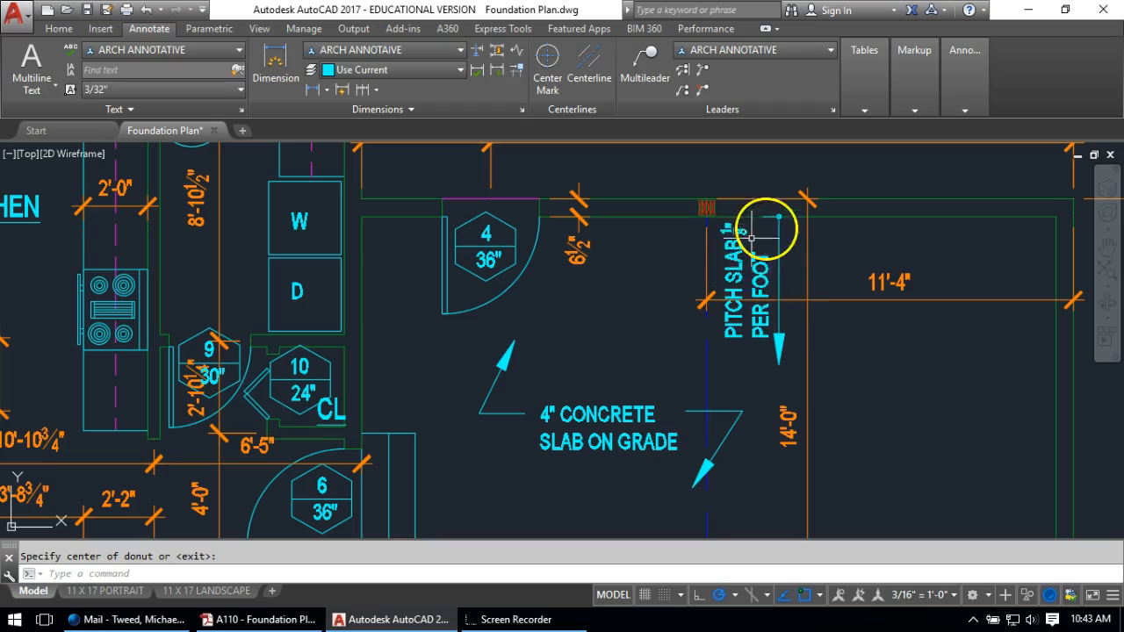
{"action": "scroll", "coordinate": [747, 295], "scroll_direction": "down", "scroll_amount": 6}
{"action": "scroll", "coordinate": [755, 274], "scroll_direction": "up", "scroll_amount": 4}
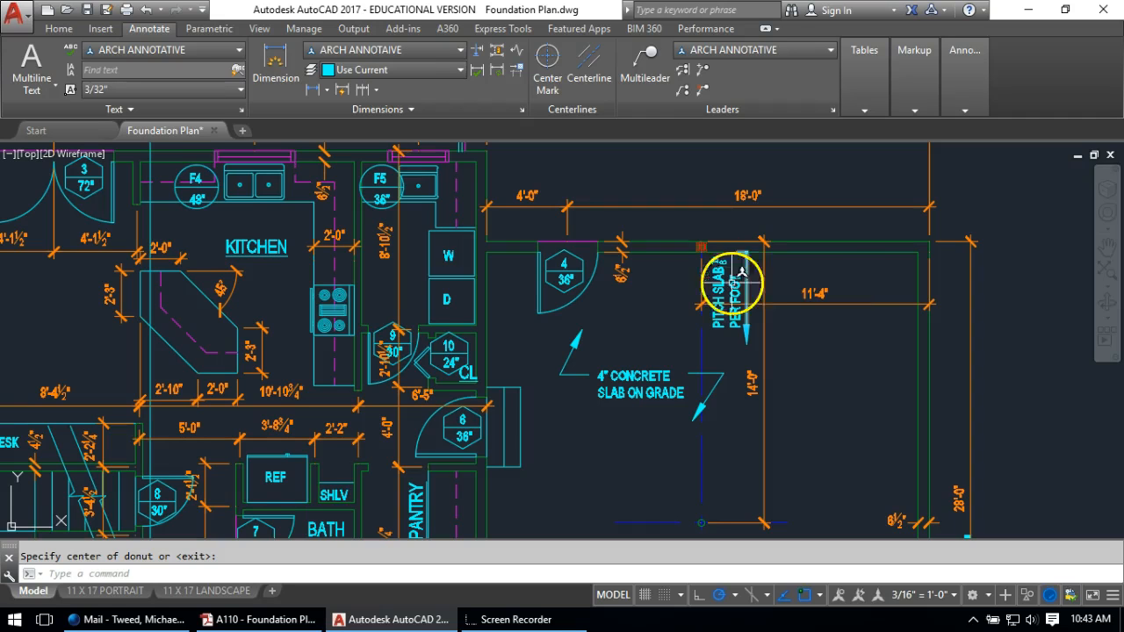
{"action": "middle_click_drag", "start_coordinate": [732, 283], "coordinate": [793, 259]}
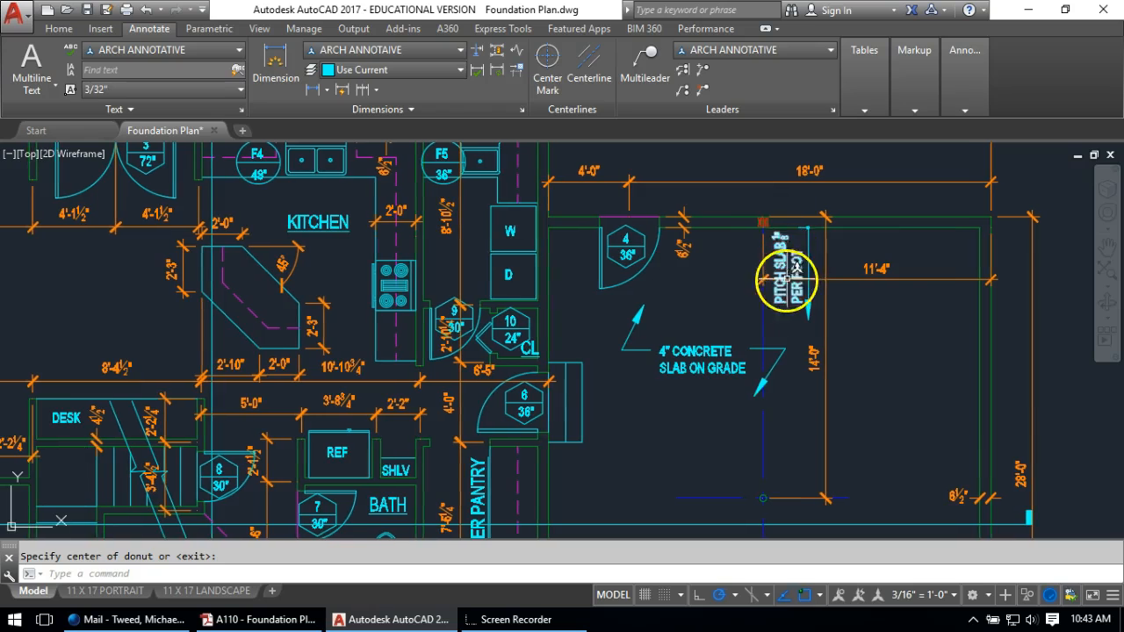
{"action": "mouse_move", "coordinate": [677, 296]}
{"action": "middle_mouse_down"}
{"action": "mouse_move", "coordinate": [663, 289]}
{"action": "mouse_move", "coordinate": [672, 251]}
{"action": "middle_mouse_up"}
{"action": "scroll", "coordinate": [828, 212], "scroll_direction": "up", "scroll_amount": 2}
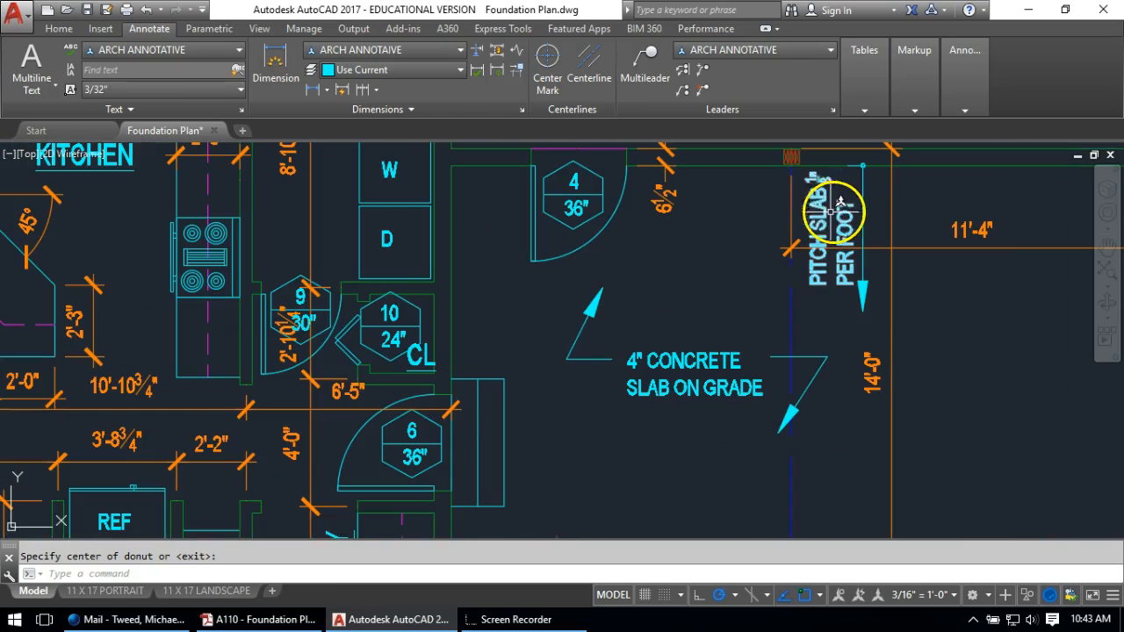
{"action": "scroll", "coordinate": [835, 195], "scroll_direction": "down", "scroll_amount": 3}
{"action": "mouse_move", "coordinate": [472, 307]}
{"action": "middle_mouse_down"}
{"action": "mouse_move", "coordinate": [607, 221]}
{"action": "mouse_move", "coordinate": [722, 183]}
{"action": "middle_mouse_up"}
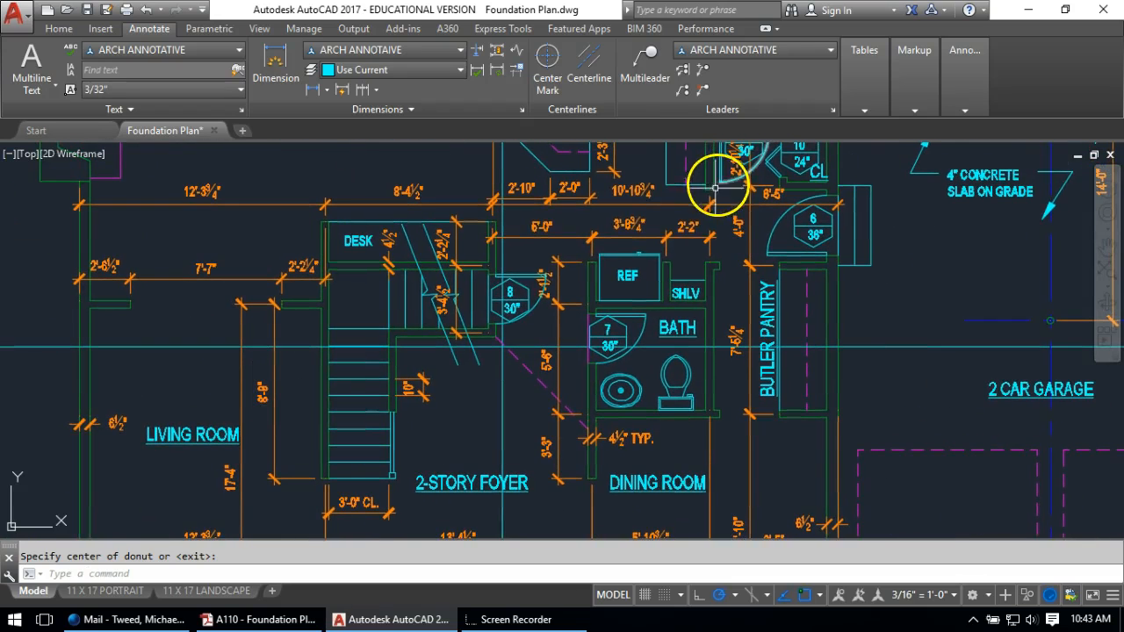
Place a multileader arrow on the stair with no text
{"action": "left_click", "coordinate": [647, 61]}
{"action": "scroll", "coordinate": [393, 315], "scroll_direction": "up", "scroll_amount": 2}
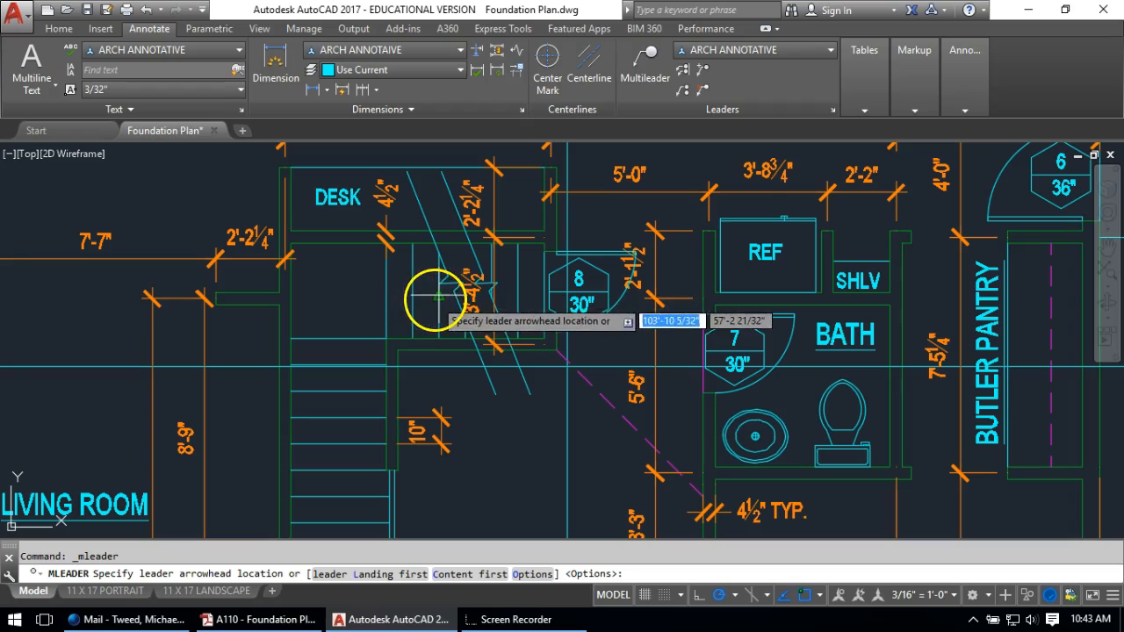
{"action": "left_click", "coordinate": [396, 296]}
{"action": "left_click", "coordinate": [335, 296]}
{"action": "scroll", "coordinate": [332, 454], "scroll_direction": "up", "scroll_amount": 2}
{"action": "middle_click_drag", "start_coordinate": [331, 454], "coordinate": [356, 184]}
{"action": "key", "text": "Return"}
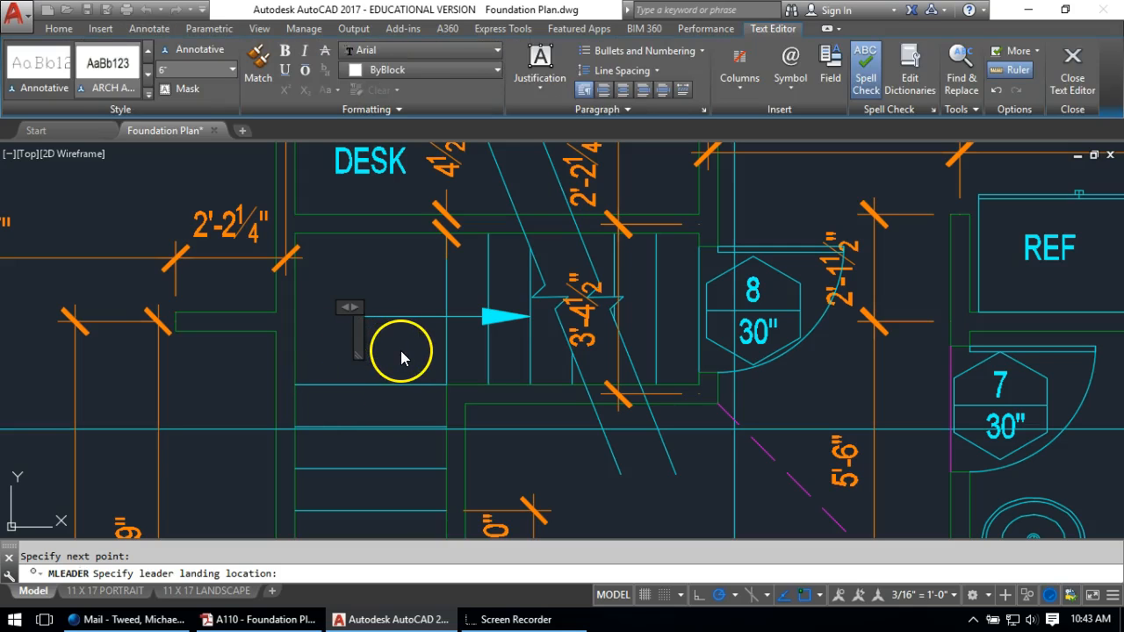
{"action": "left_click", "coordinate": [397, 351]}
{"action": "scroll", "coordinate": [392, 347], "scroll_direction": "down", "scroll_amount": 4}
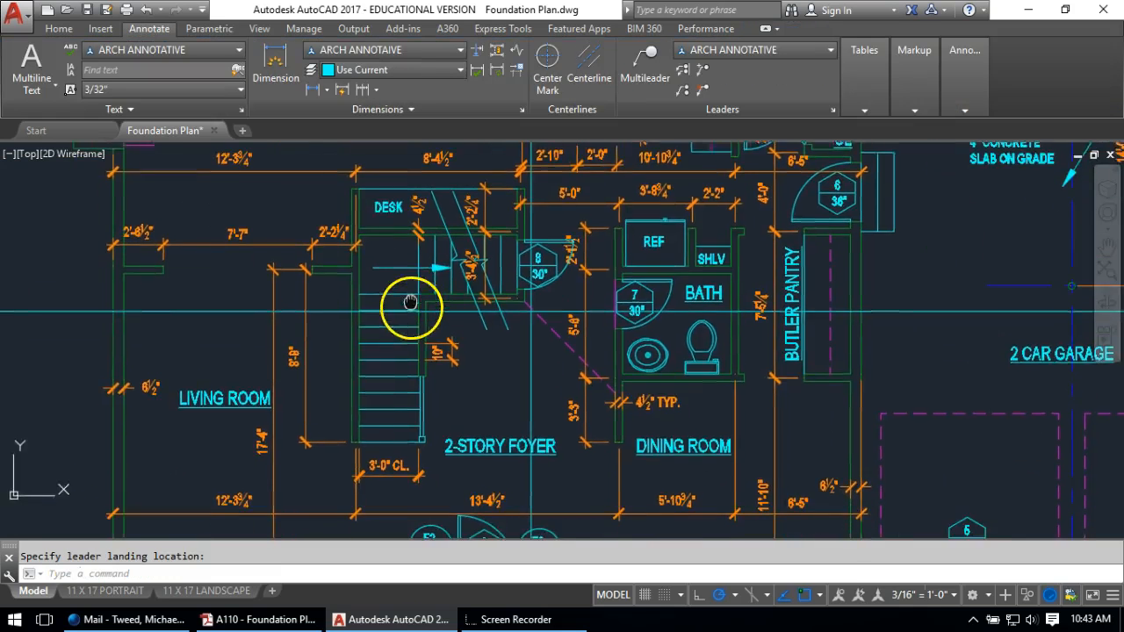
{"action": "scroll", "coordinate": [392, 263], "scroll_direction": "up", "scroll_amount": 2}
{"action": "key", "text": "Escape"}
{"action": "scroll", "coordinate": [380, 260], "scroll_direction": "down", "scroll_amount": 2}
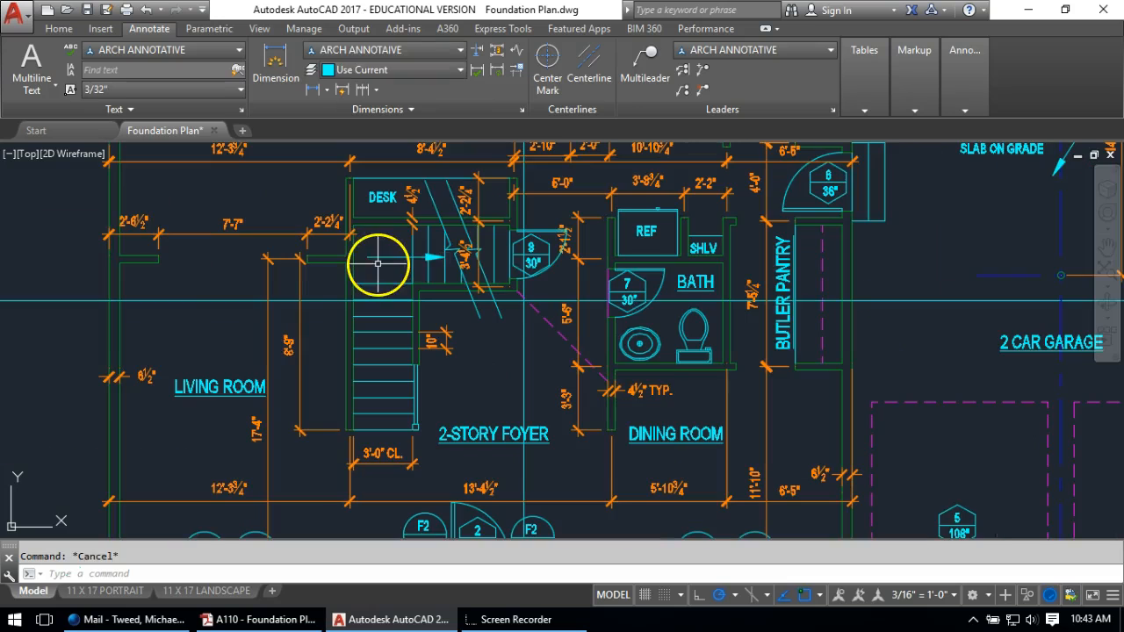
Explode the stair leader and erase its short tail line
{"action": "left_click", "coordinate": [375, 258]}
{"action": "scroll", "coordinate": [375, 260], "scroll_direction": "up", "scroll_amount": 3}
{"action": "left_click", "coordinate": [382, 247]}
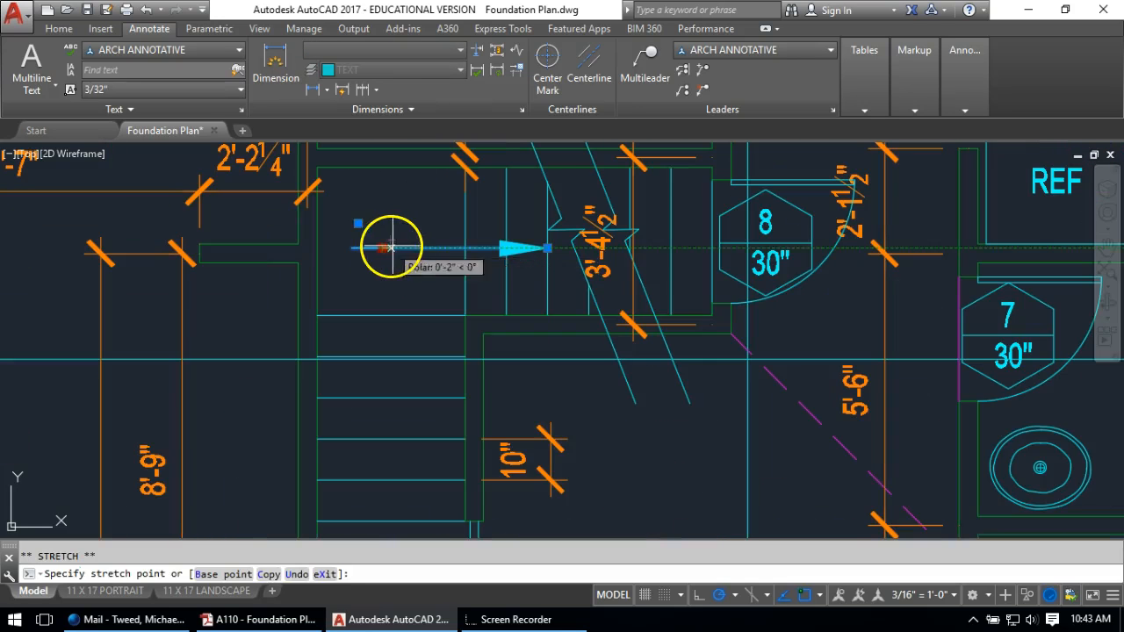
{"action": "key", "text": "Escape"}
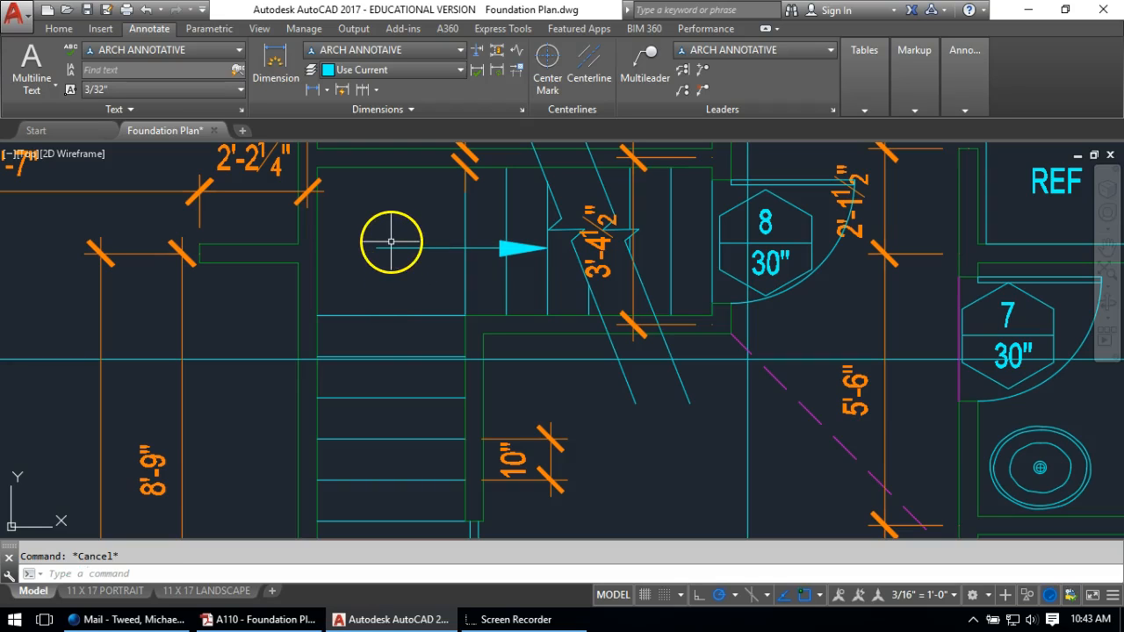
{"action": "type", "text": "l"}
{"action": "key", "text": "Return"}
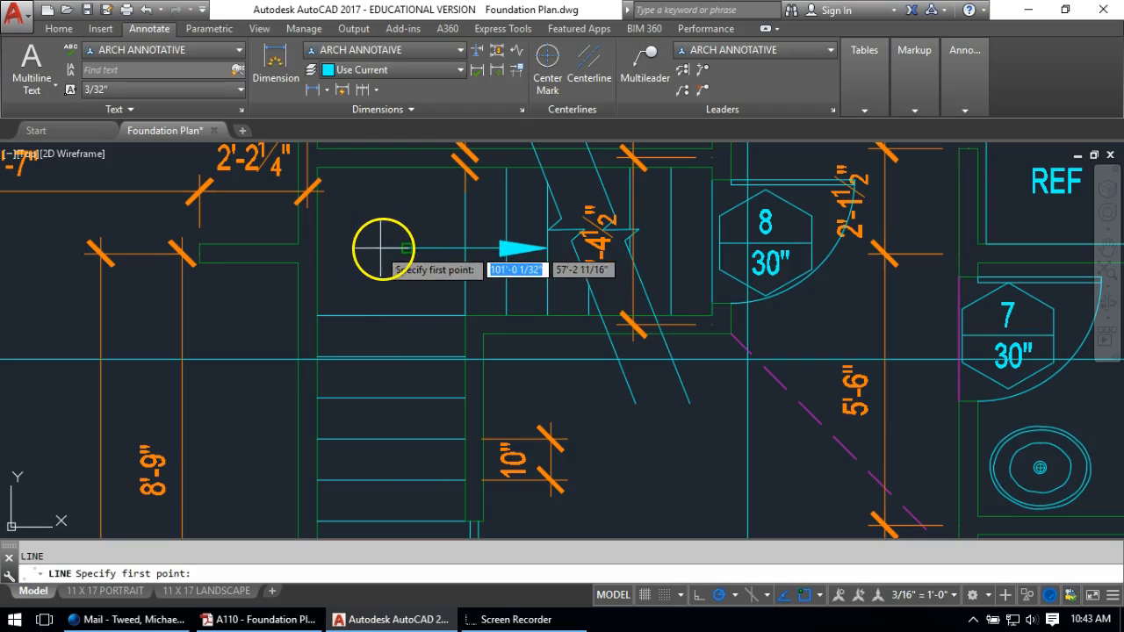
{"action": "scroll", "coordinate": [387, 252], "scroll_direction": "down", "scroll_amount": 2}
{"action": "key", "text": "Escape"}
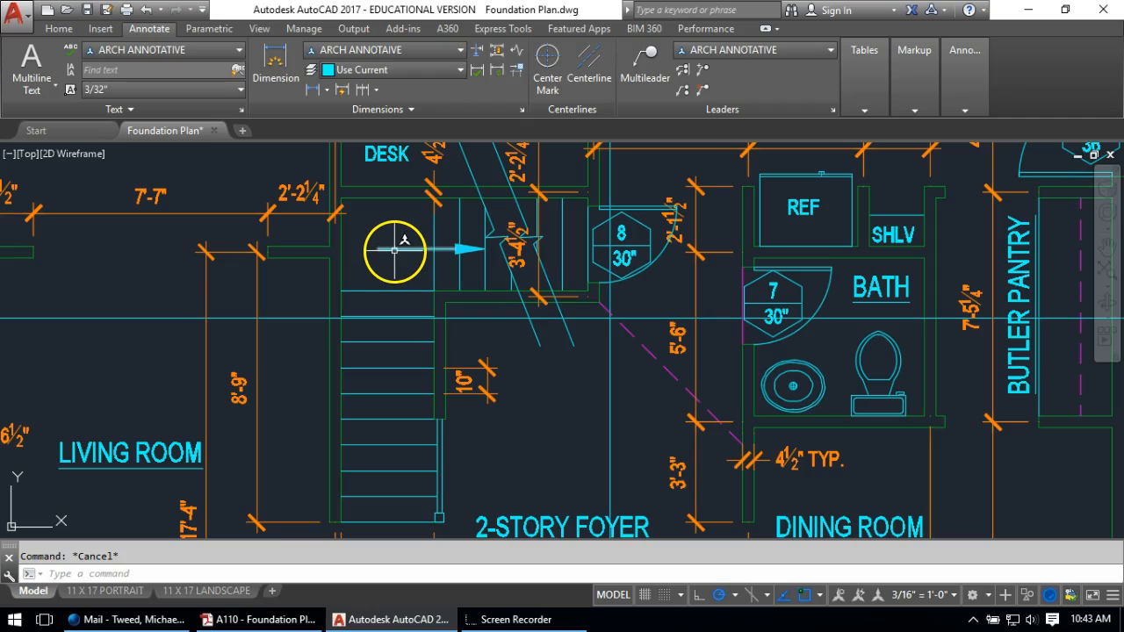
{"action": "type", "text": "x"}
{"action": "key", "text": "Return"}
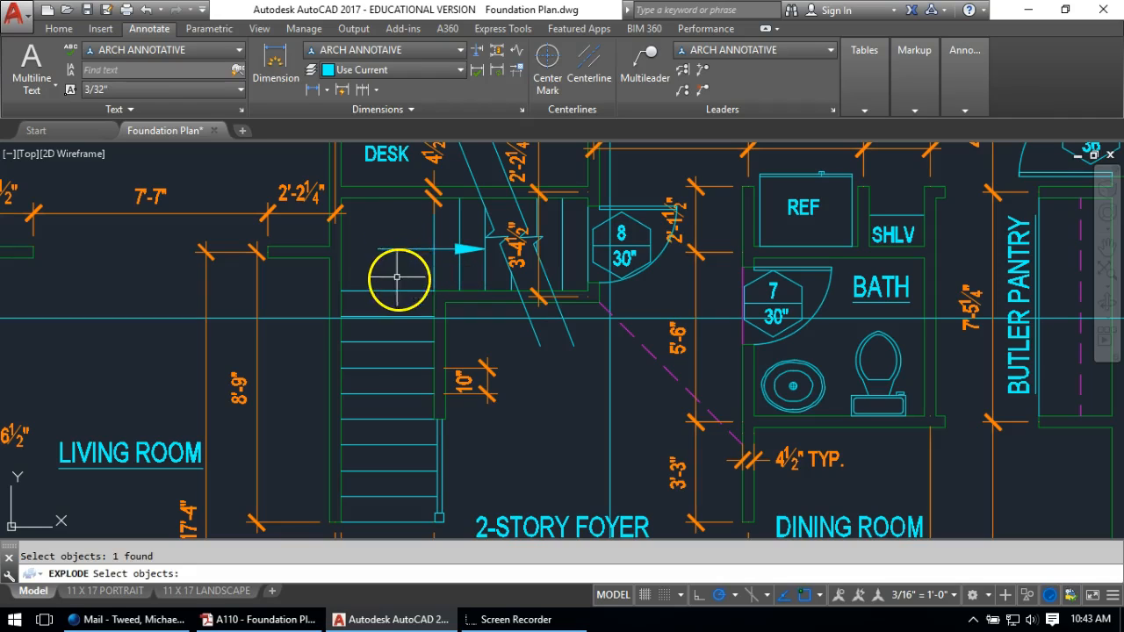
{"action": "left_click", "coordinate": [402, 251]}
{"action": "key", "text": "Return"}
{"action": "left_click", "coordinate": [386, 250]}
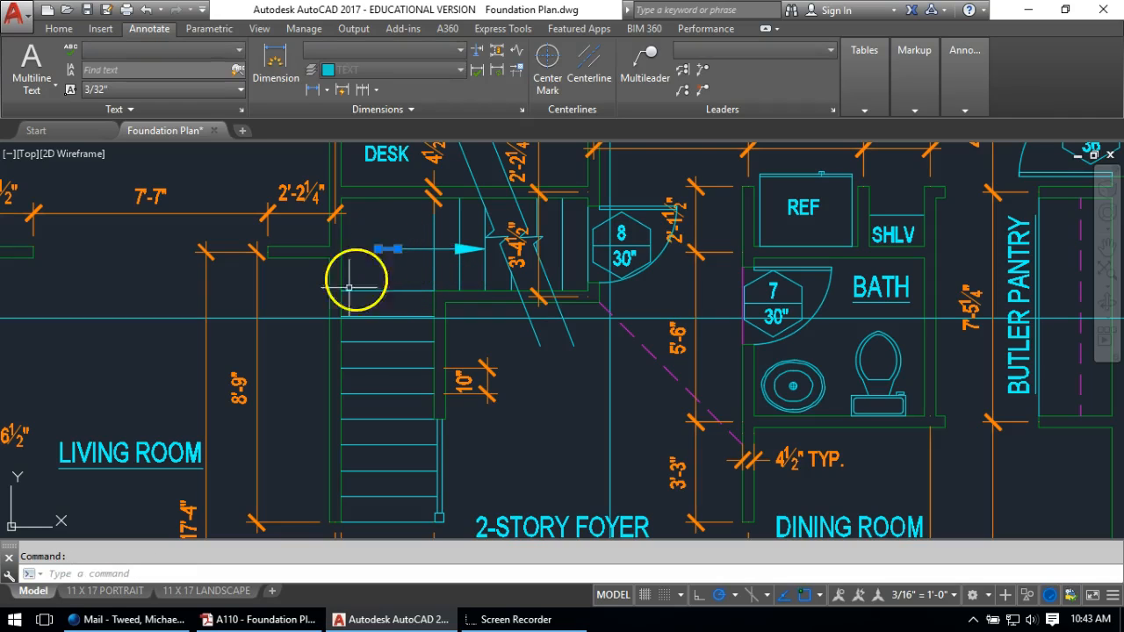
{"action": "key", "text": "Return"}
Draw a helper line along the stair from the arrow point
{"action": "type", "text": "l"}
{"action": "key", "text": "Return"}
{"action": "left_click", "coordinate": [394, 251]}
{"action": "middle_click_drag", "start_coordinate": [384, 454], "coordinate": [422, 311]}
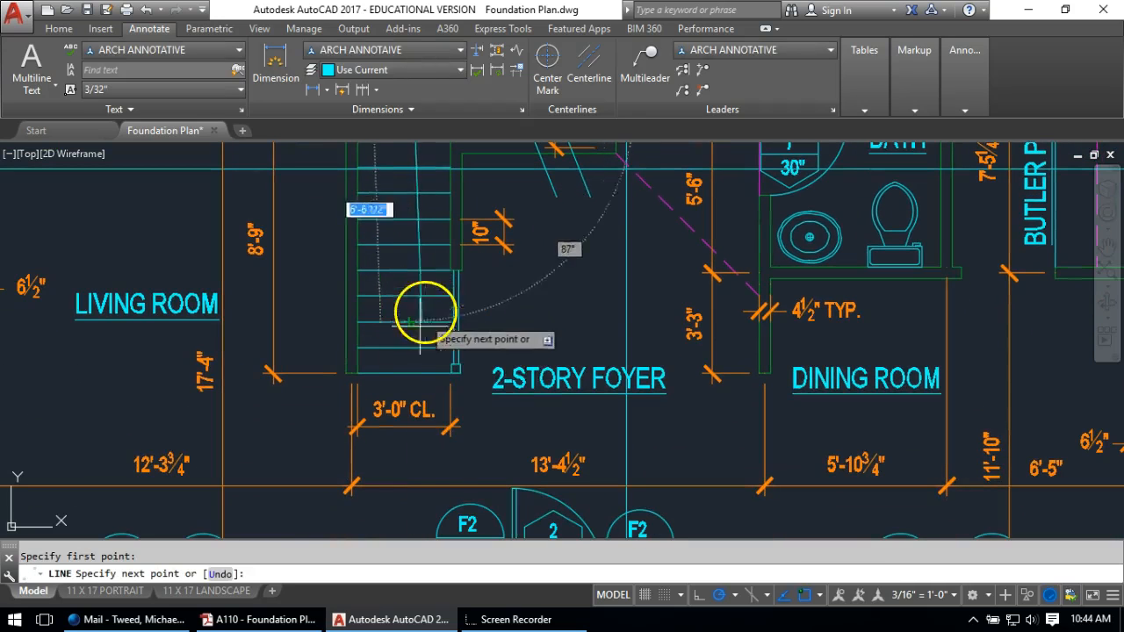
{"action": "left_click", "coordinate": [403, 397]}
{"action": "key", "text": "Return"}
{"action": "scroll", "coordinate": [417, 413], "scroll_direction": "down", "scroll_amount": 4}
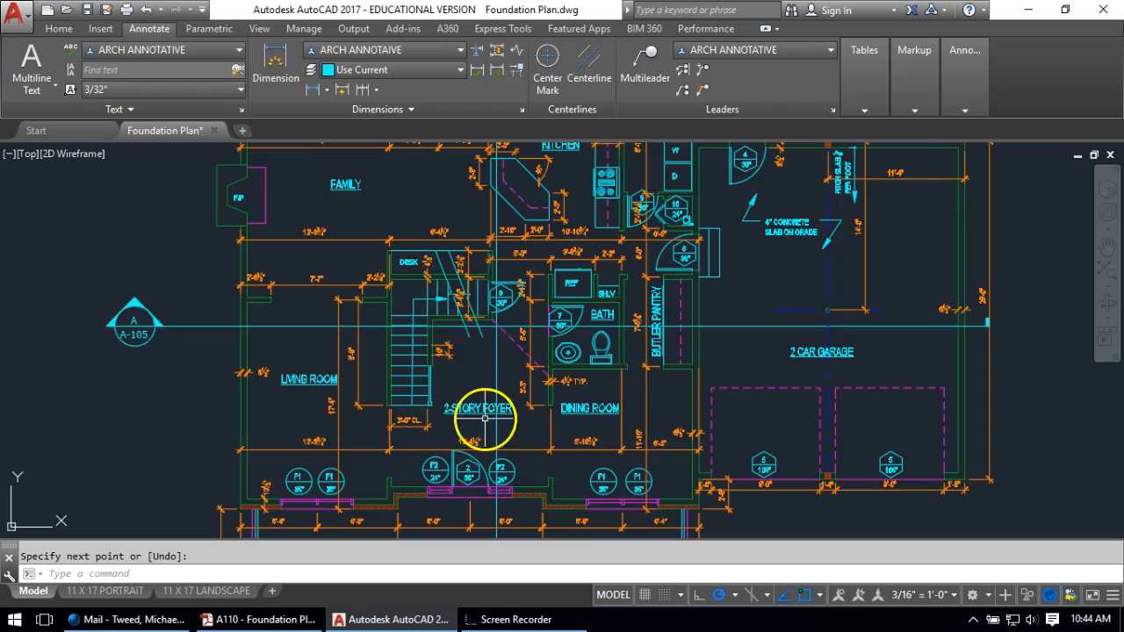
{"action": "scroll", "coordinate": [437, 307], "scroll_direction": "up", "scroll_amount": 2}
{"action": "scroll", "coordinate": [434, 354], "scroll_direction": "up", "scroll_amount": 4}
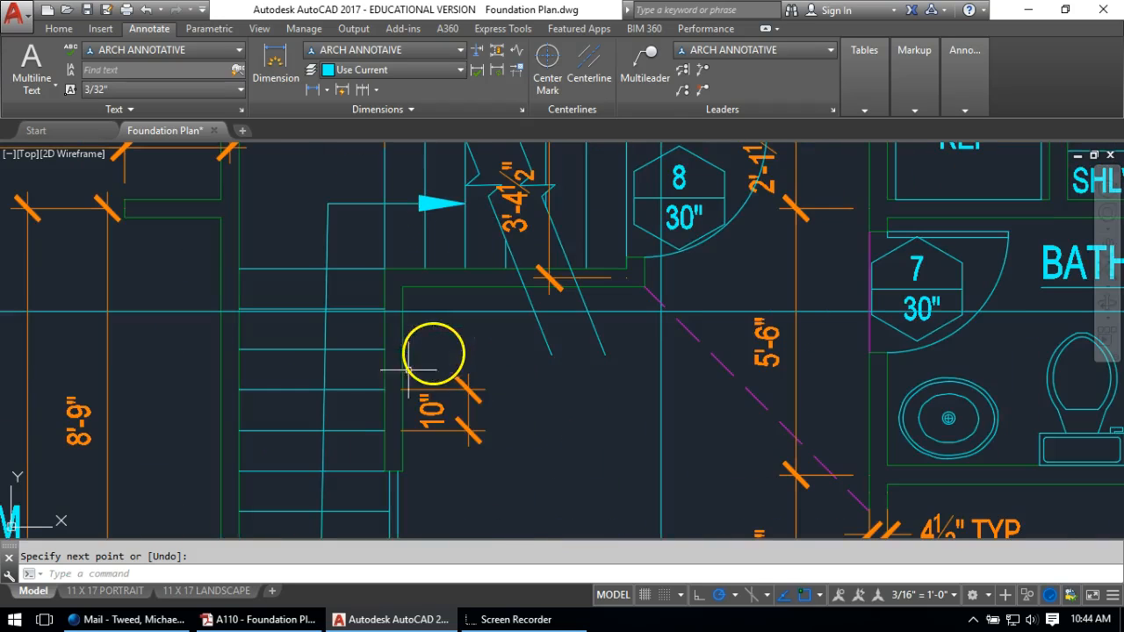
{"action": "middle_click_drag", "start_coordinate": [377, 402], "coordinate": [465, 296]}
Draw a second helper line from the stair bottom up the run
{"action": "key", "text": "Return"}
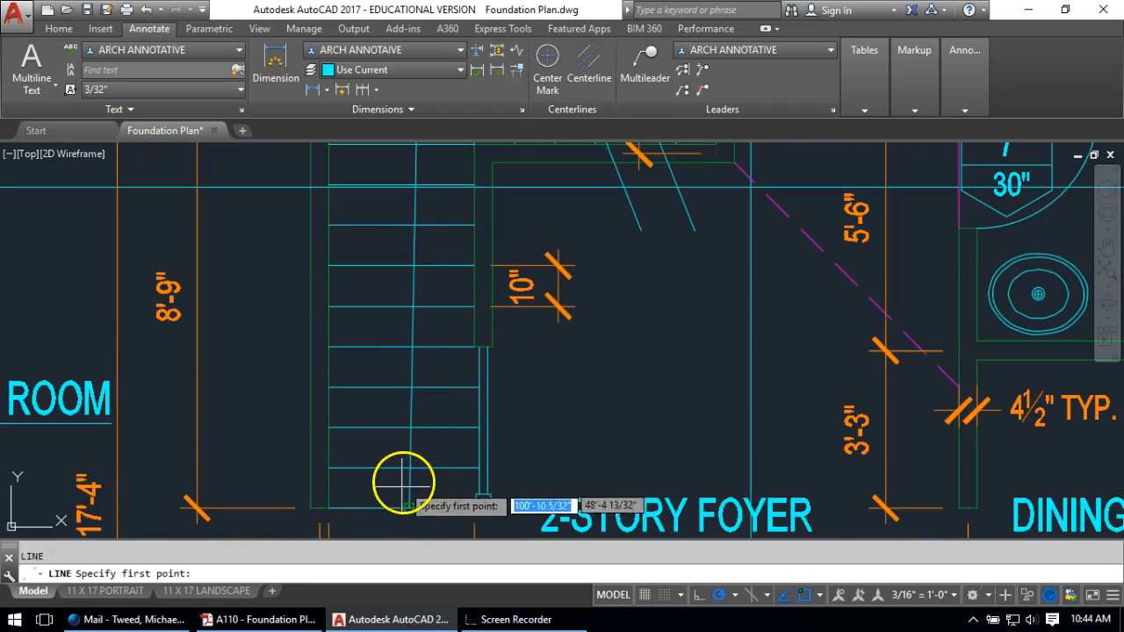
{"action": "left_click", "coordinate": [406, 508]}
{"action": "middle_click_drag", "start_coordinate": [391, 180], "coordinate": [389, 354]}
{"action": "left_click", "coordinate": [408, 209]}
{"action": "key", "text": "Escape"}
{"action": "scroll", "coordinate": [422, 251], "scroll_direction": "up", "scroll_amount": 2}
Stretch the arrow line's end to its new point and delete the vertical helper line
{"action": "type", "text": "s"}
{"action": "key", "text": "Return"}
{"action": "left_click", "coordinate": [416, 250]}
{"action": "left_click", "coordinate": [407, 260]}
{"action": "key", "text": "Return"}
{"action": "left_click", "coordinate": [408, 256]}
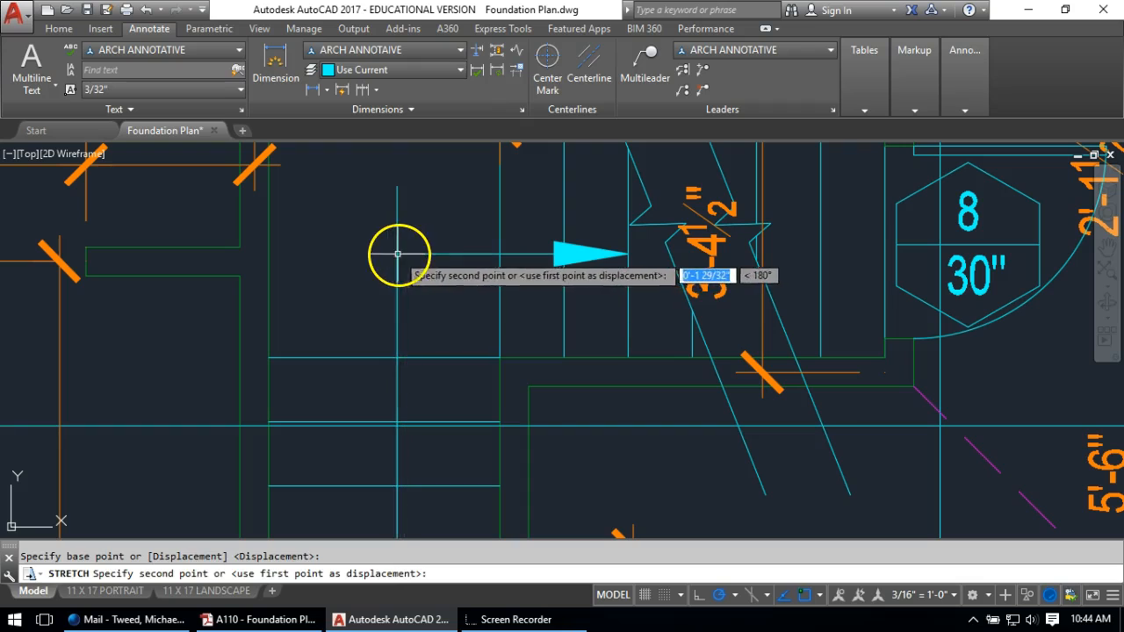
{"action": "left_click", "coordinate": [397, 256]}
{"action": "key", "text": "Escape"}
{"action": "left_click", "coordinate": [419, 195]}
{"action": "left_click", "coordinate": [380, 202]}
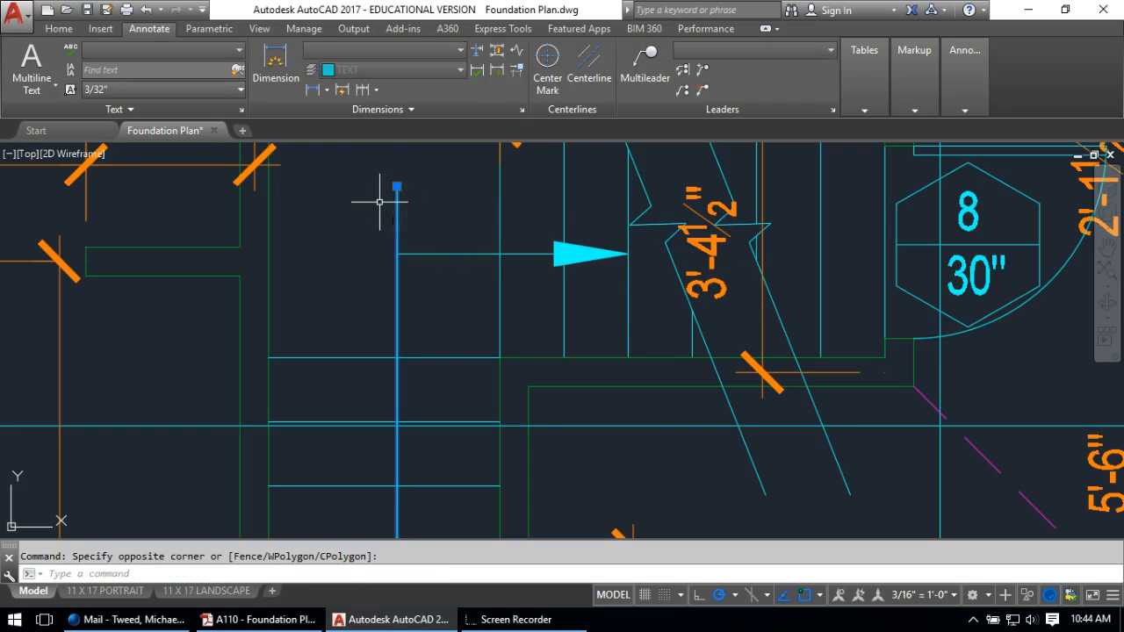
{"action": "key", "text": "Delete"}
Pan and zoom over the stair to review the finished direction arrow
{"action": "scroll", "coordinate": [409, 273], "scroll_direction": "down", "scroll_amount": 3}
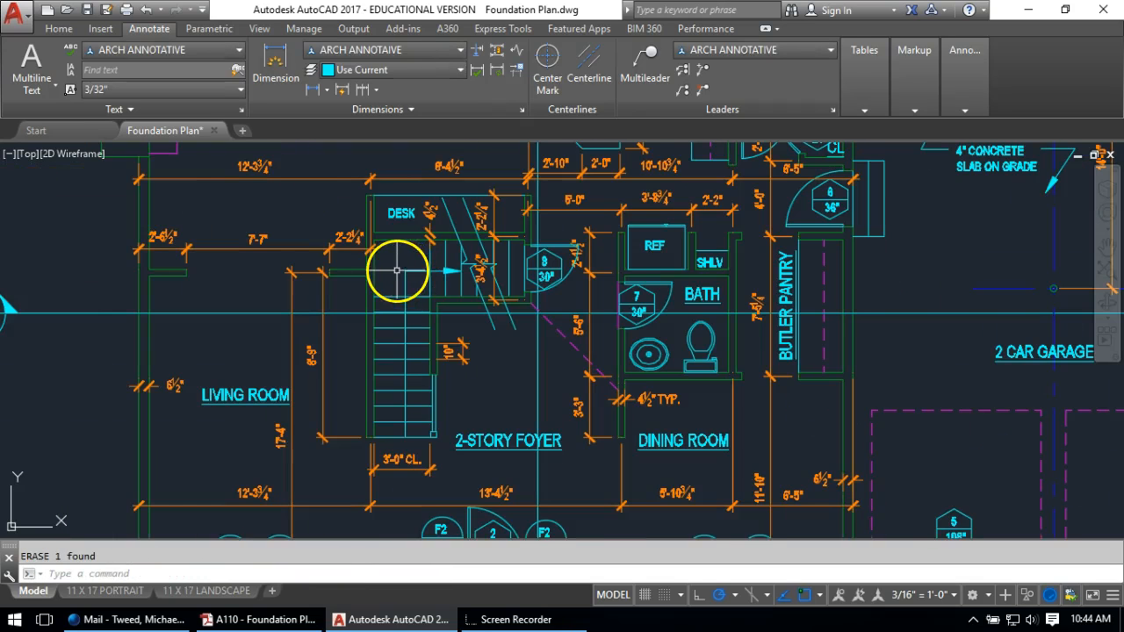
{"action": "mouse_move", "coordinate": [574, 328]}
{"action": "middle_mouse_down"}
{"action": "mouse_move", "coordinate": [444, 394]}
{"action": "mouse_move", "coordinate": [382, 469]}
{"action": "mouse_move", "coordinate": [460, 306]}
{"action": "middle_mouse_up"}
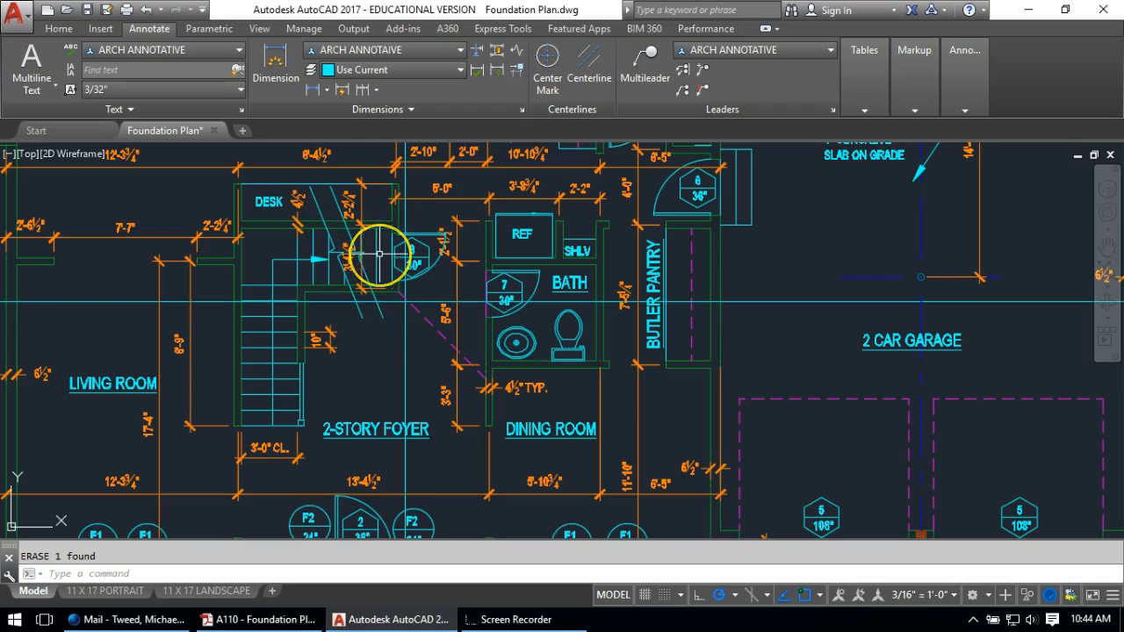
{"action": "scroll", "coordinate": [379, 254], "scroll_direction": "down", "scroll_amount": 6}
{"action": "scroll", "coordinate": [514, 201], "scroll_direction": "up", "scroll_amount": 6}
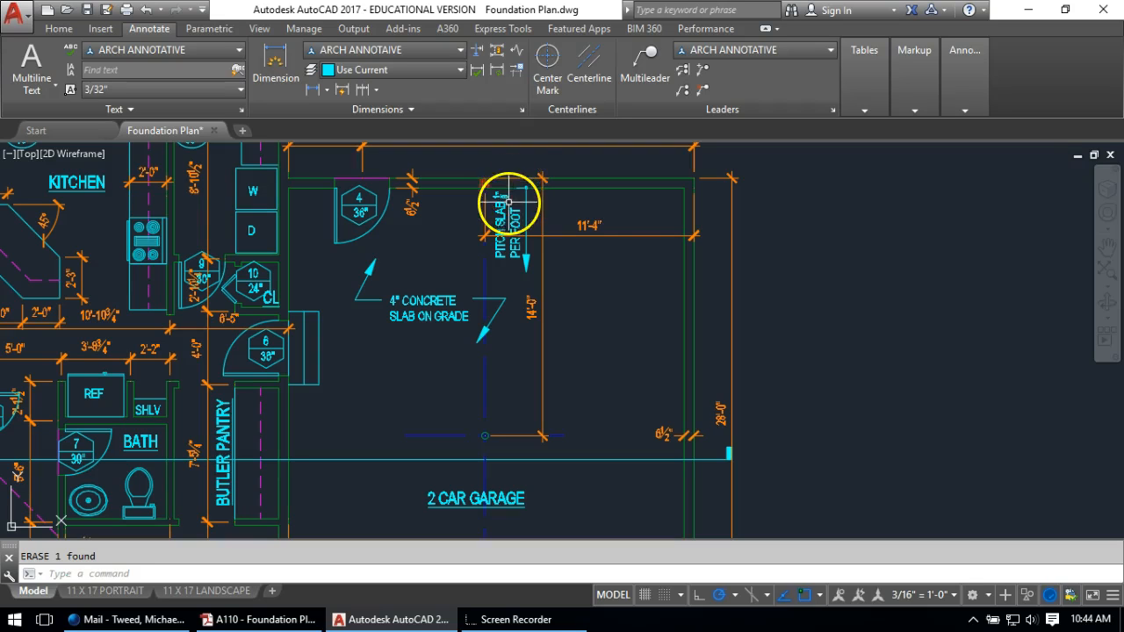
{"action": "scroll", "coordinate": [514, 201], "scroll_direction": "up", "scroll_amount": 5}
Copy the selected plan objects to a new position with COPY
{"action": "type", "text": "co"}
{"action": "key", "text": "Return"}
{"action": "left_click", "coordinate": [553, 292]}
{"action": "key", "text": "Return"}
{"action": "left_click", "coordinate": [521, 272]}
{"action": "scroll", "coordinate": [527, 263], "scroll_direction": "down", "scroll_amount": 5}
{"action": "scroll", "coordinate": [301, 351], "scroll_direction": "up", "scroll_amount": 8}
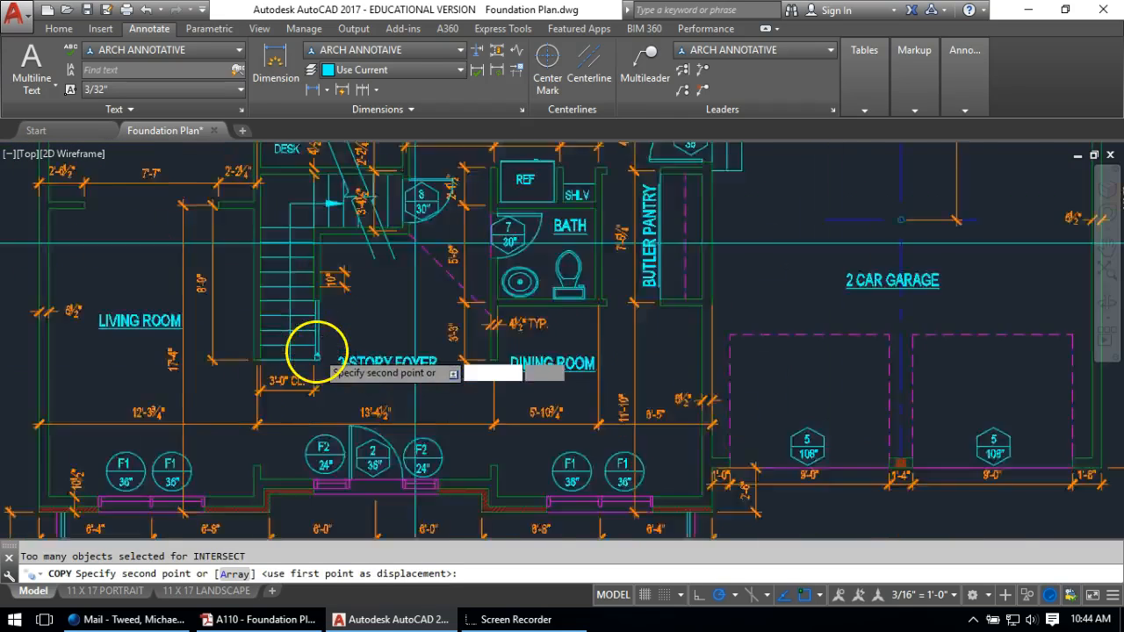
{"action": "left_click", "coordinate": [376, 359]}
{"action": "key", "text": "Return"}
{"action": "scroll", "coordinate": [376, 359], "scroll_direction": "down", "scroll_amount": 4}
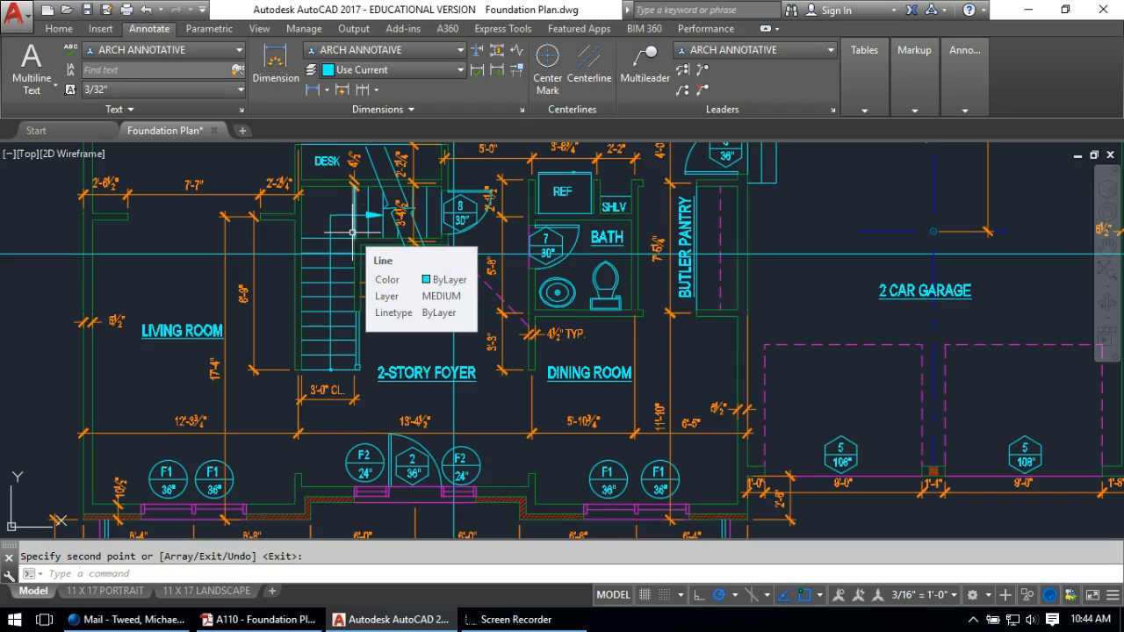
{"action": "scroll", "coordinate": [401, 346], "scroll_direction": "up", "scroll_amount": 2}
Copy the REF room label beside the stair and change its text to UP 17R
{"action": "type", "text": "co"}
{"action": "key", "text": "Return"}
{"action": "left_click", "coordinate": [693, 178]}
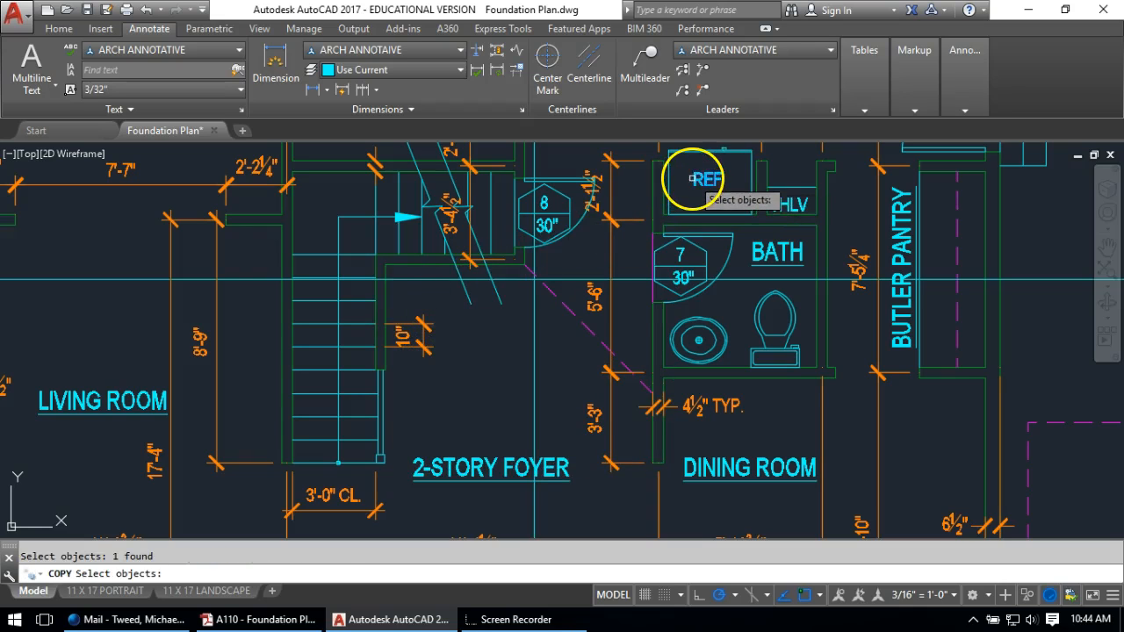
{"action": "key", "text": "Return"}
{"action": "left_click", "coordinate": [694, 183]}
{"action": "left_click", "coordinate": [240, 365]}
{"action": "key", "text": "Escape"}
{"action": "double_click", "coordinate": [253, 363]}
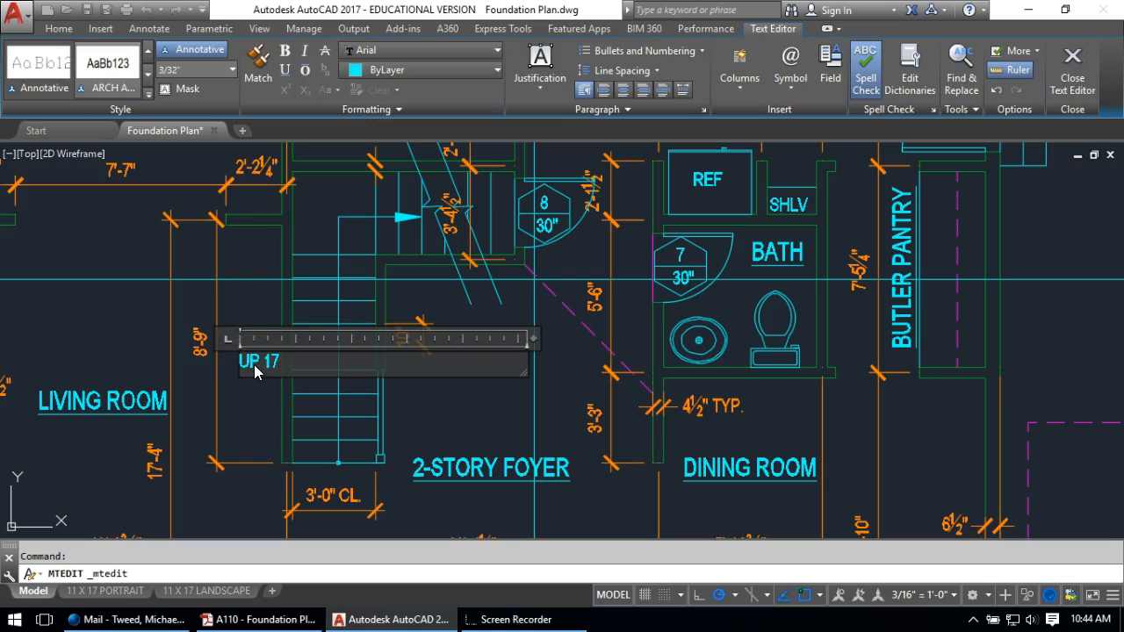
{"action": "type", "text": "UP 17R"}
{"action": "left_click", "coordinate": [258, 411]}
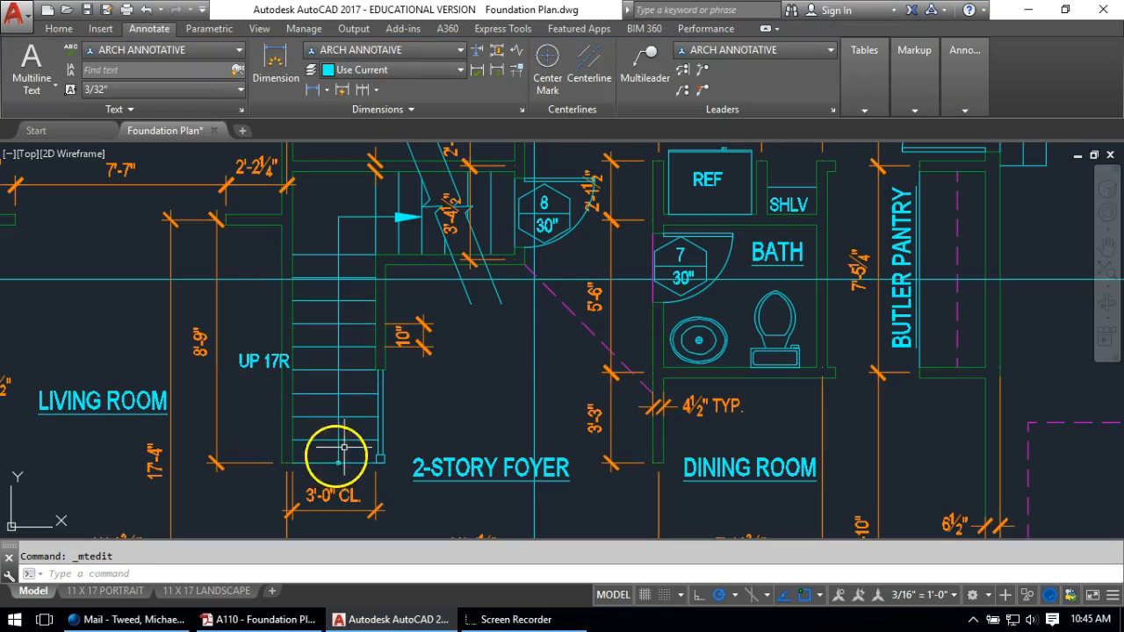
Rotate the UP 17R label to vertical
{"action": "type", "text": "ro"}
{"action": "key", "text": "Return"}
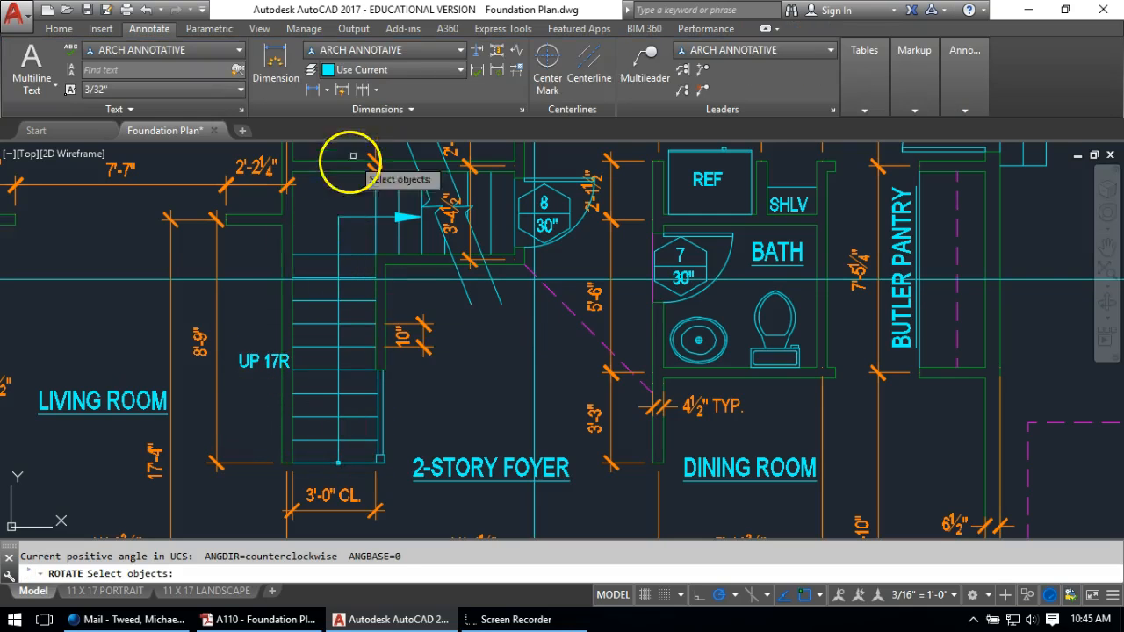
{"action": "left_click", "coordinate": [257, 365]}
{"action": "key", "text": "Return"}
{"action": "left_click", "coordinate": [258, 383]}
{"action": "left_click", "coordinate": [257, 349]}
Move the UP 17R label onto the stair run beside the direction arrow
{"action": "type", "text": "m"}
{"action": "key", "text": "Return"}
{"action": "left_click", "coordinate": [234, 385]}
{"action": "key", "text": "Return"}
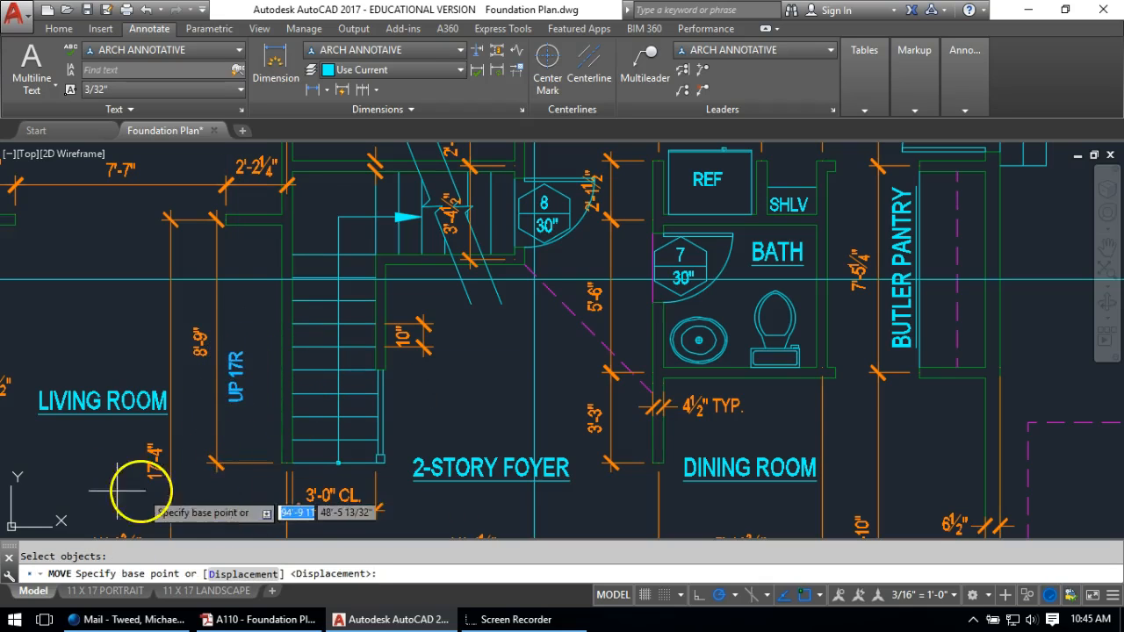
{"action": "left_click", "coordinate": [51, 480]}
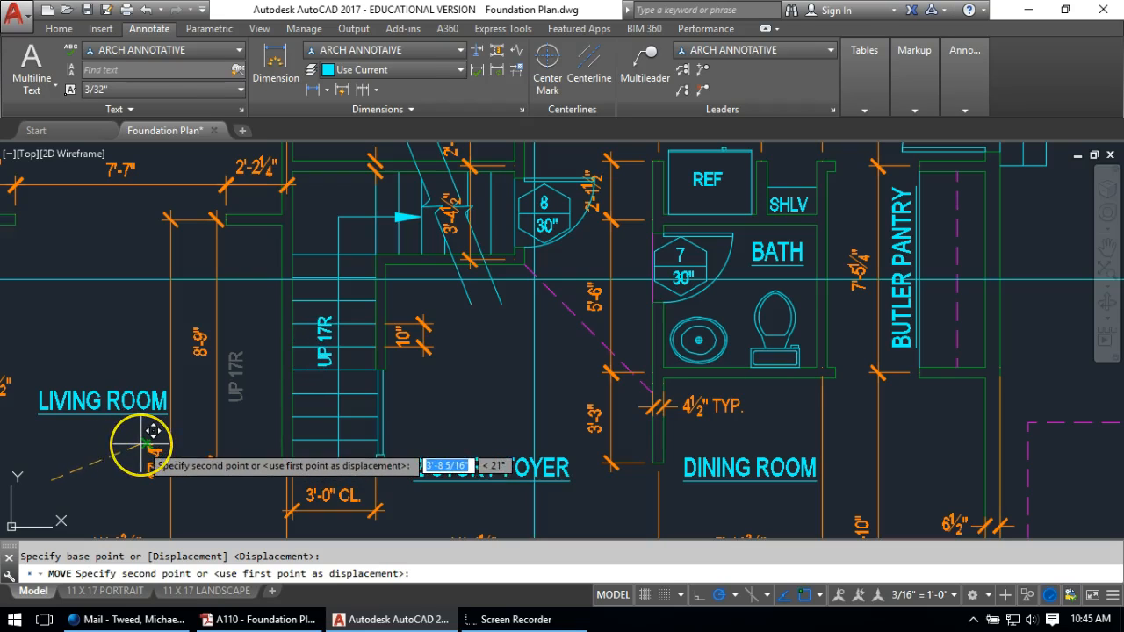
{"action": "left_click", "coordinate": [153, 431]}
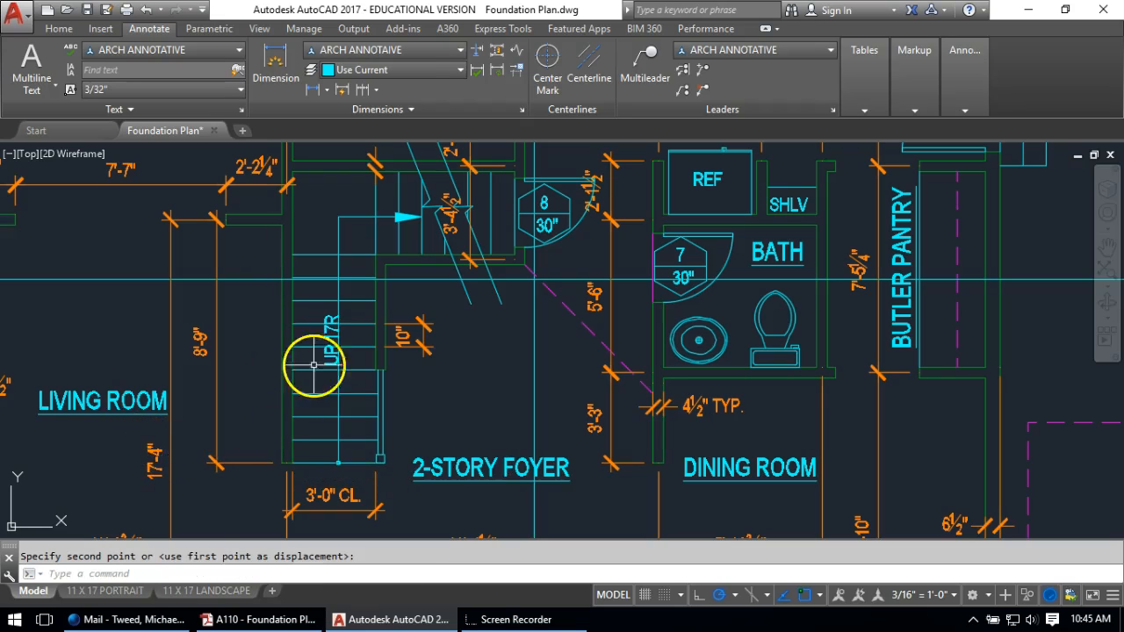
{"action": "key", "text": "Return"}
{"action": "left_click", "coordinate": [336, 347]}
{"action": "key", "text": "Return"}
{"action": "left_click", "coordinate": [494, 375]}
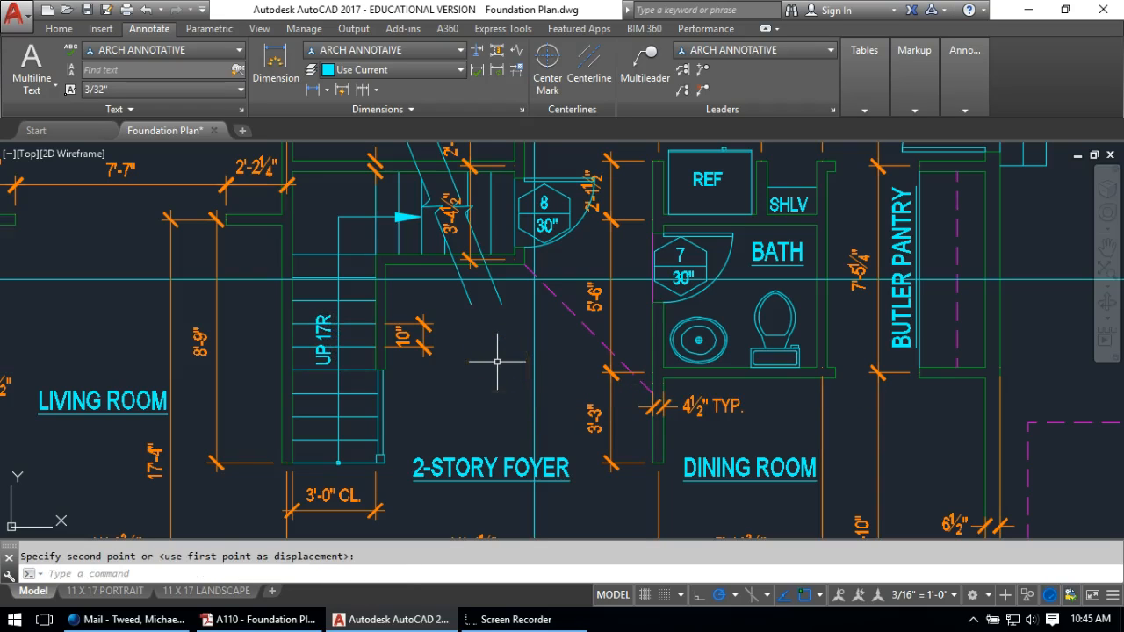
{"action": "scroll", "coordinate": [483, 338], "scroll_direction": "down", "scroll_amount": 2}
{"action": "scroll", "coordinate": [527, 343], "scroll_direction": "up", "scroll_amount": 2}
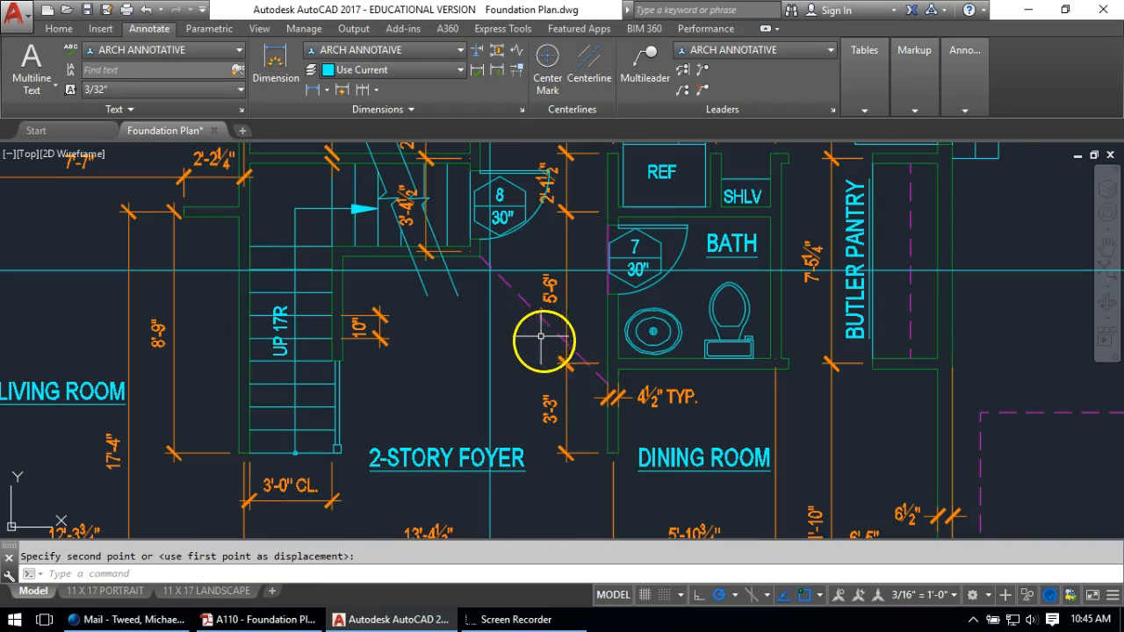
Add a multileader from the dashed floor-edge line reading EDGE OF FLOOR ABOVE
{"action": "left_click", "coordinate": [647, 71]}
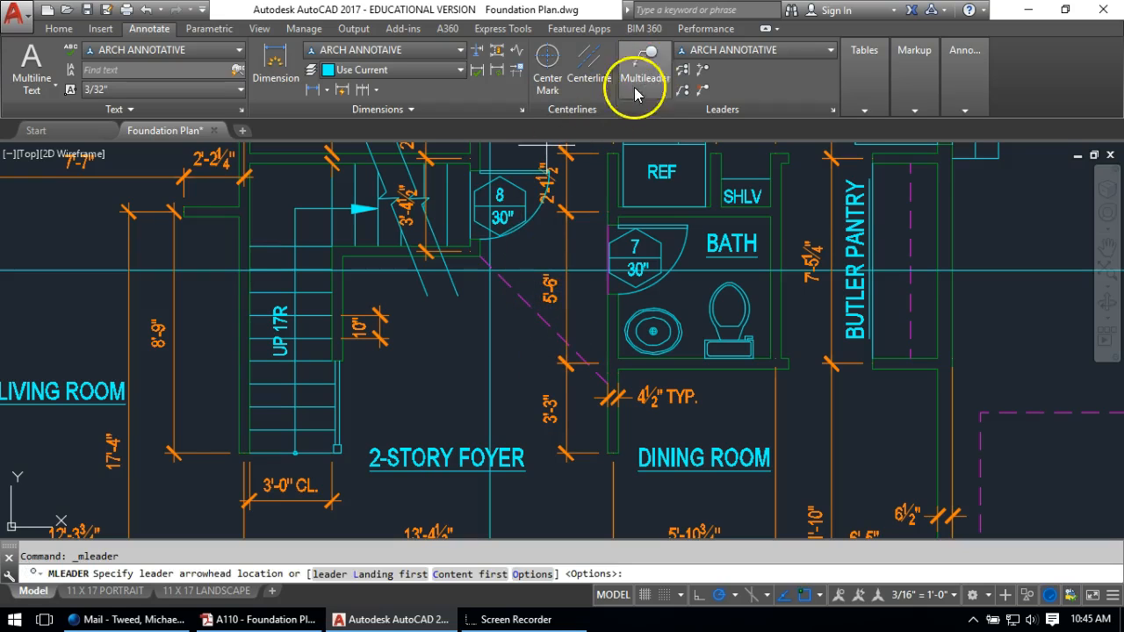
{"action": "left_click", "coordinate": [567, 343]}
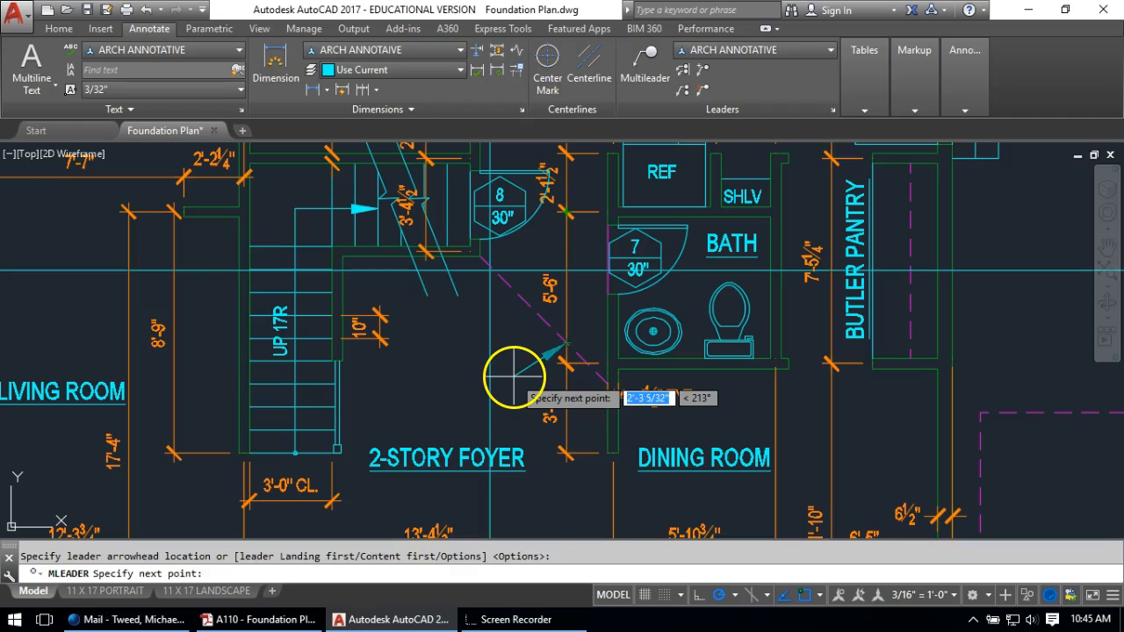
{"action": "left_click", "coordinate": [513, 376]}
{"action": "left_click", "coordinate": [463, 377]}
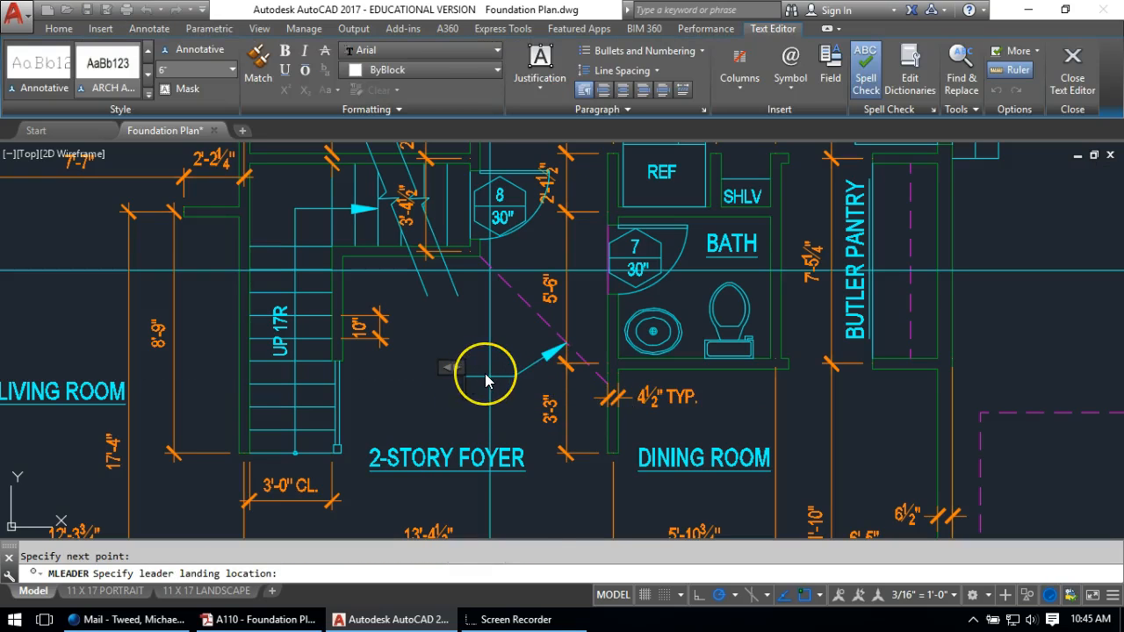
{"action": "type", "text": "EDGE OF FLOOR AB"}
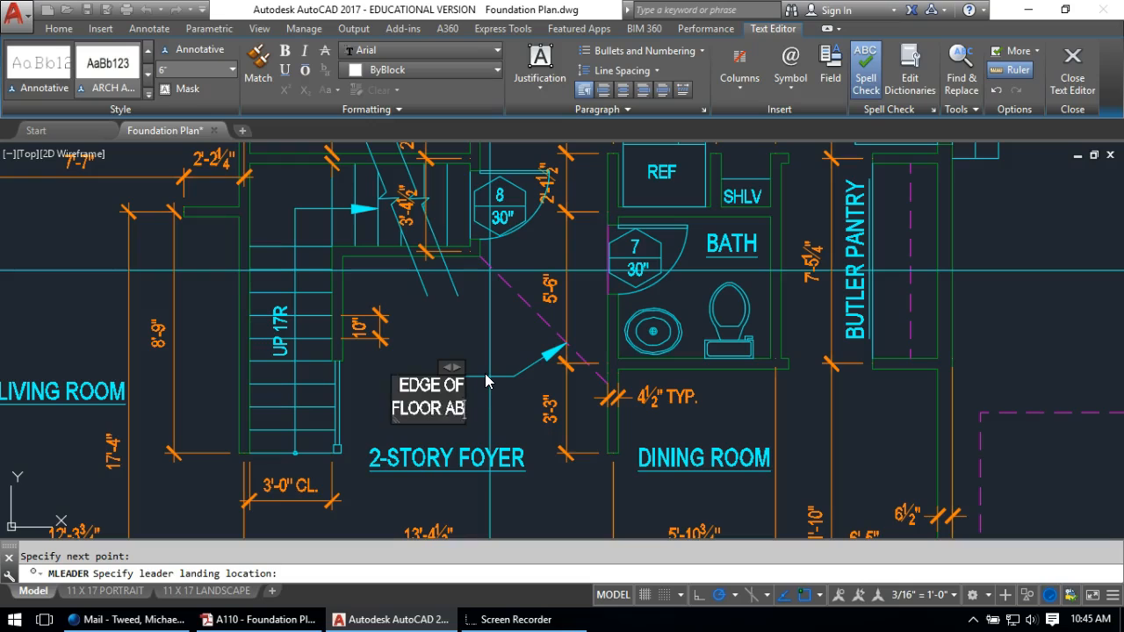
{"action": "type", "text": "OVE"}
{"action": "left_click", "coordinate": [490, 384]}
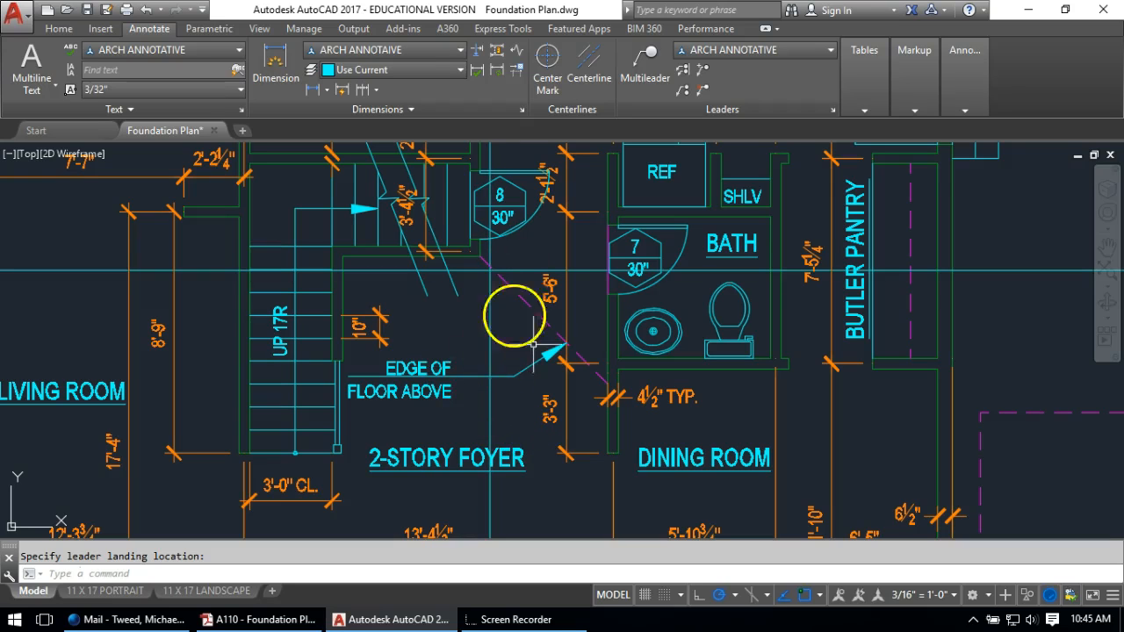
Select the EDGE OF FLOOR ABOVE leader and try repositioning its text
{"action": "left_click", "coordinate": [477, 379]}
{"action": "key", "text": "Escape"}
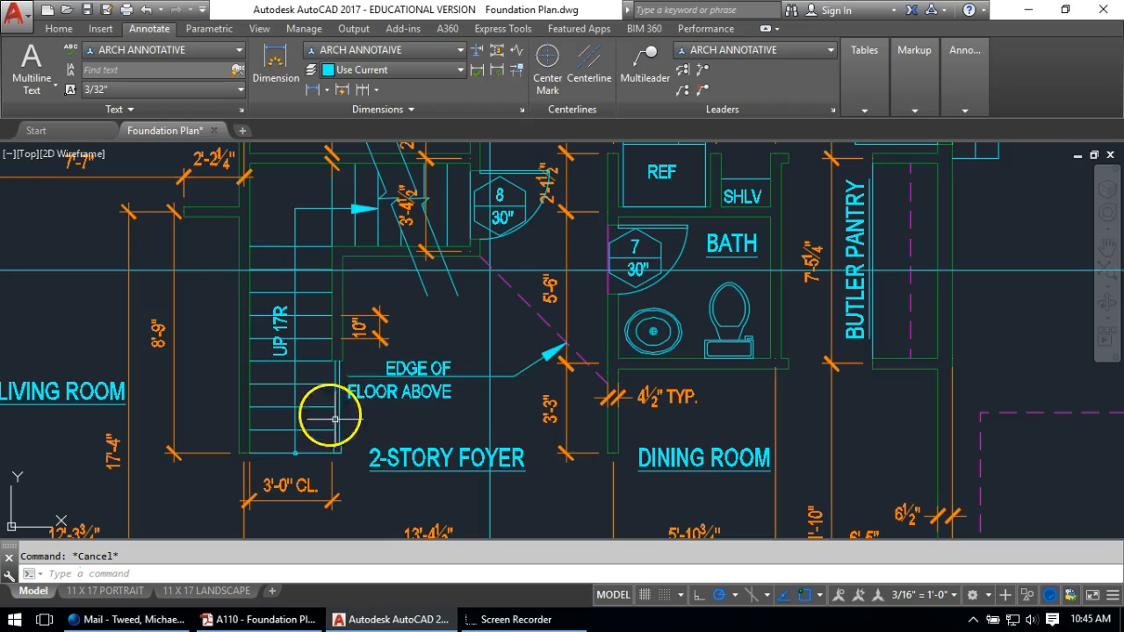
{"action": "scroll", "coordinate": [421, 378], "scroll_direction": "down", "scroll_amount": 2}
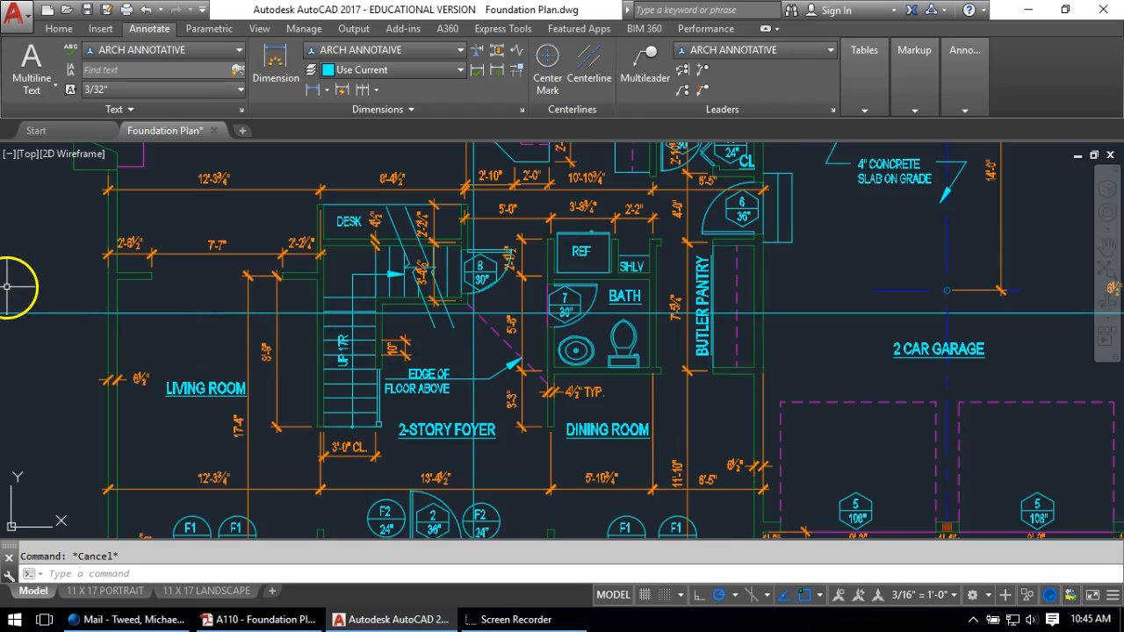
{"action": "left_click", "coordinate": [421, 373]}
{"action": "scroll", "coordinate": [421, 373], "scroll_direction": "up", "scroll_amount": 4}
{"action": "left_click", "coordinate": [475, 358]}
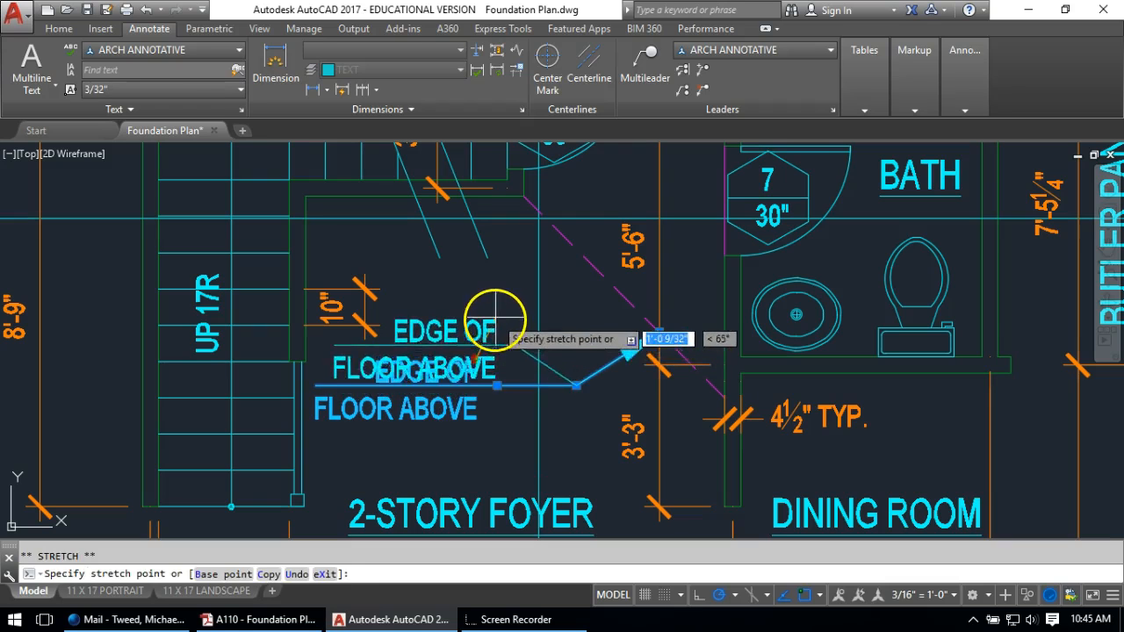
{"action": "key", "text": "Escape"}
{"action": "key", "text": "Escape"}
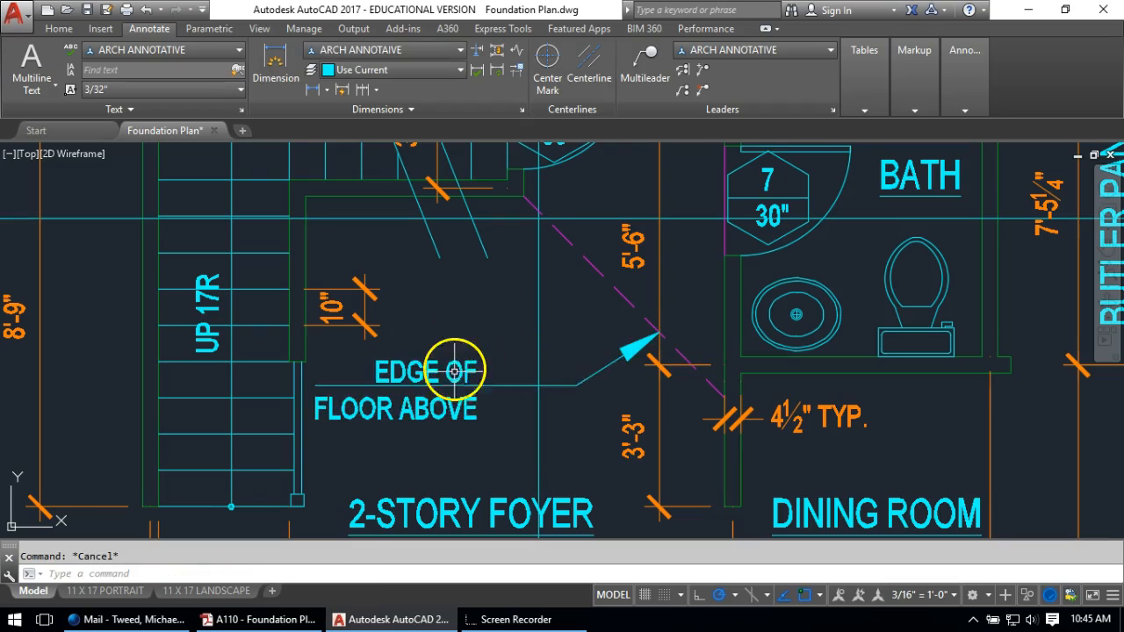
{"action": "scroll", "coordinate": [469, 372], "scroll_direction": "down", "scroll_amount": 2}
{"action": "left_click", "coordinate": [474, 386]}
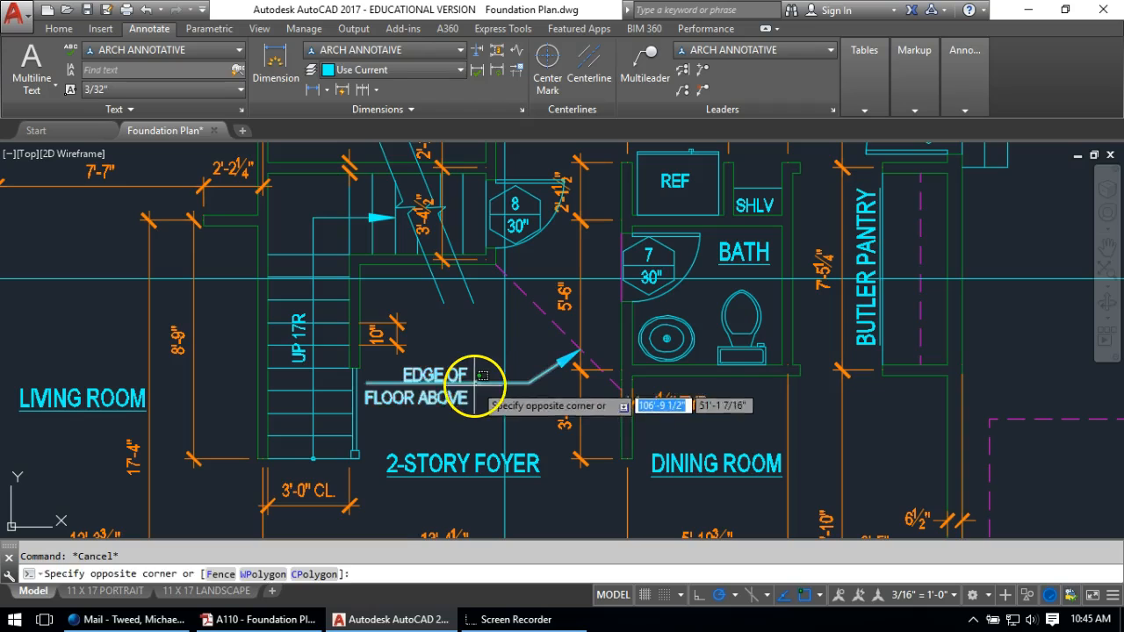
{"action": "scroll", "coordinate": [453, 391], "scroll_direction": "up", "scroll_amount": 3}
{"action": "key", "text": "Escape"}
{"action": "scroll", "coordinate": [492, 373], "scroll_direction": "down", "scroll_amount": 5}
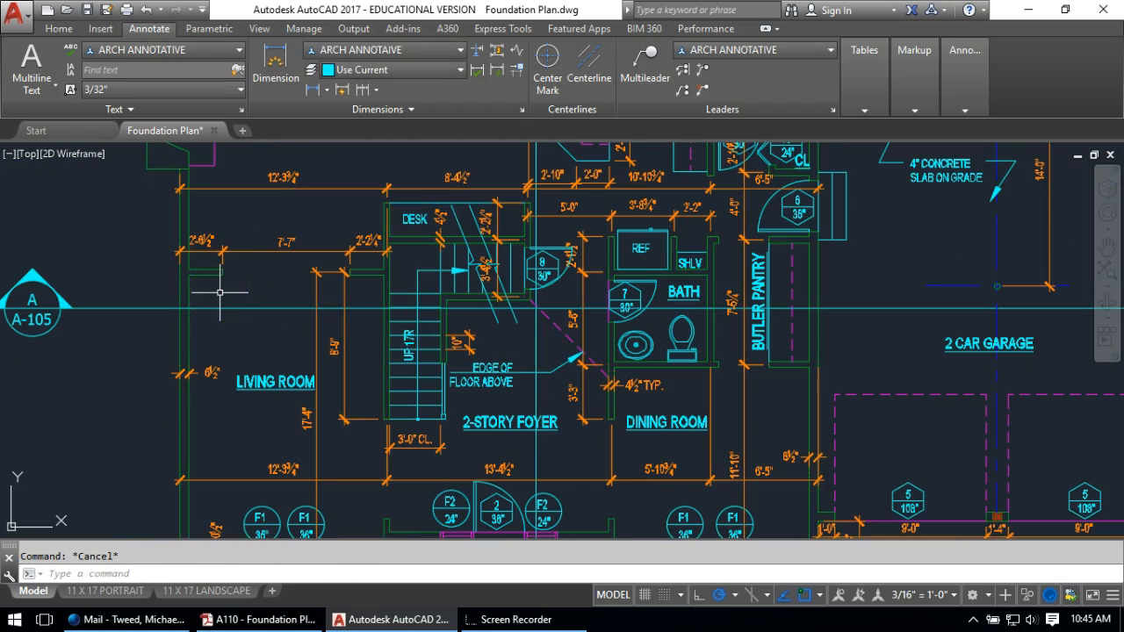
{"action": "left_click", "coordinate": [490, 349]}
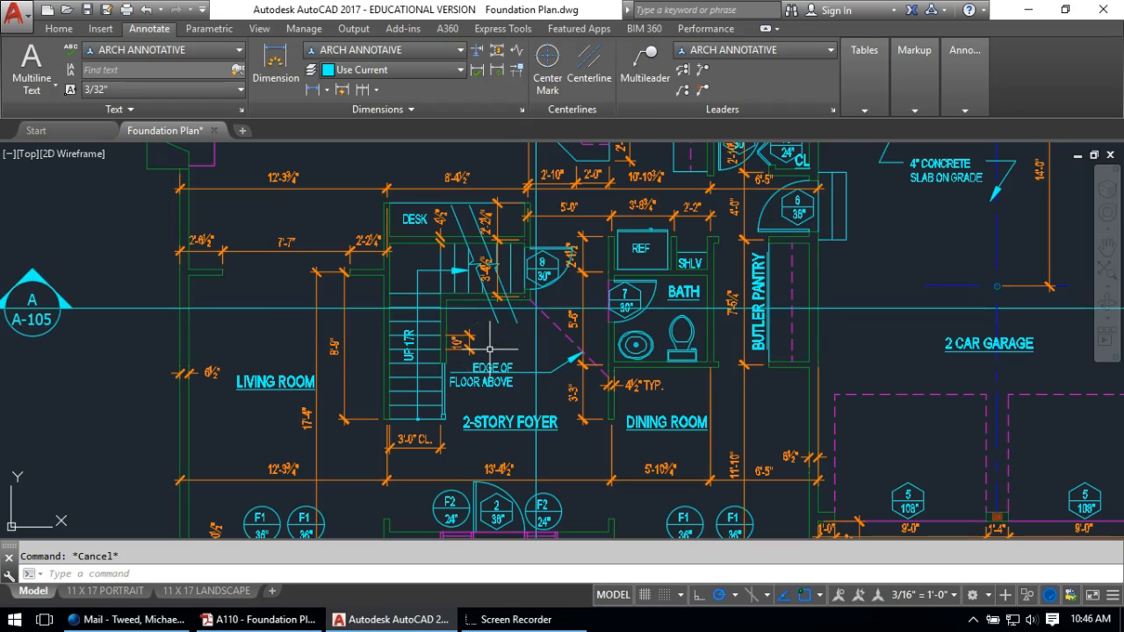
{"action": "scroll", "coordinate": [641, 422], "scroll_direction": "down", "scroll_amount": 5}
{"action": "mouse_move", "coordinate": [673, 381]}
{"action": "middle_mouse_down"}
{"action": "mouse_move", "coordinate": [605, 341]}
{"action": "mouse_move", "coordinate": [545, 331]}
{"action": "mouse_move", "coordinate": [541, 361]}
{"action": "middle_mouse_up"}
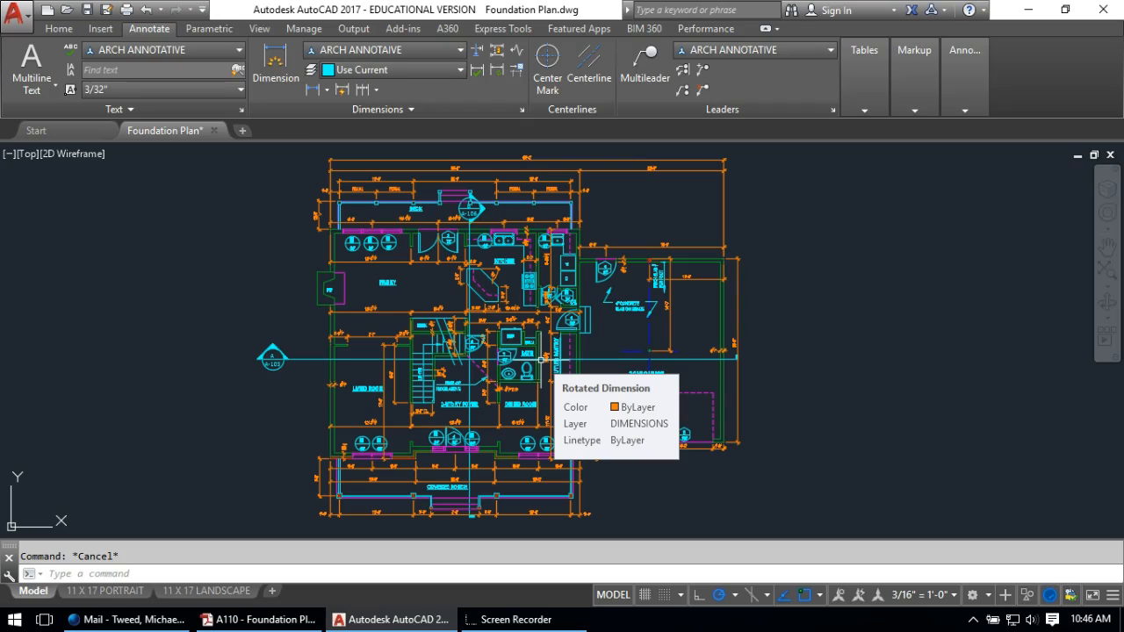
{"action": "left_click", "coordinate": [582, 406]}
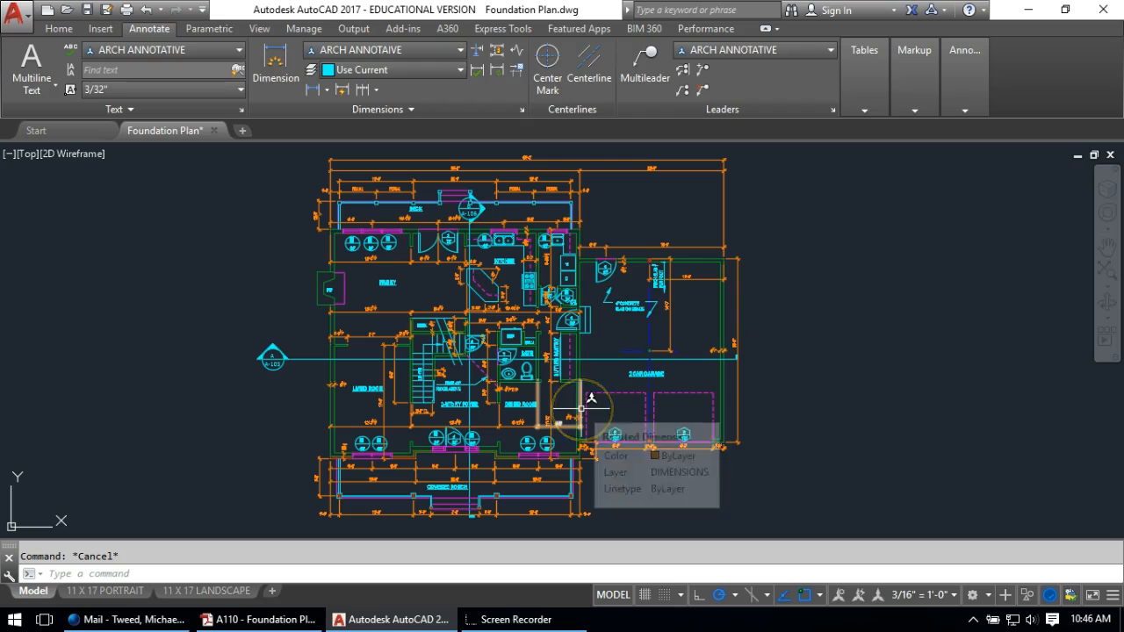
{"action": "left_click", "coordinate": [299, 430]}
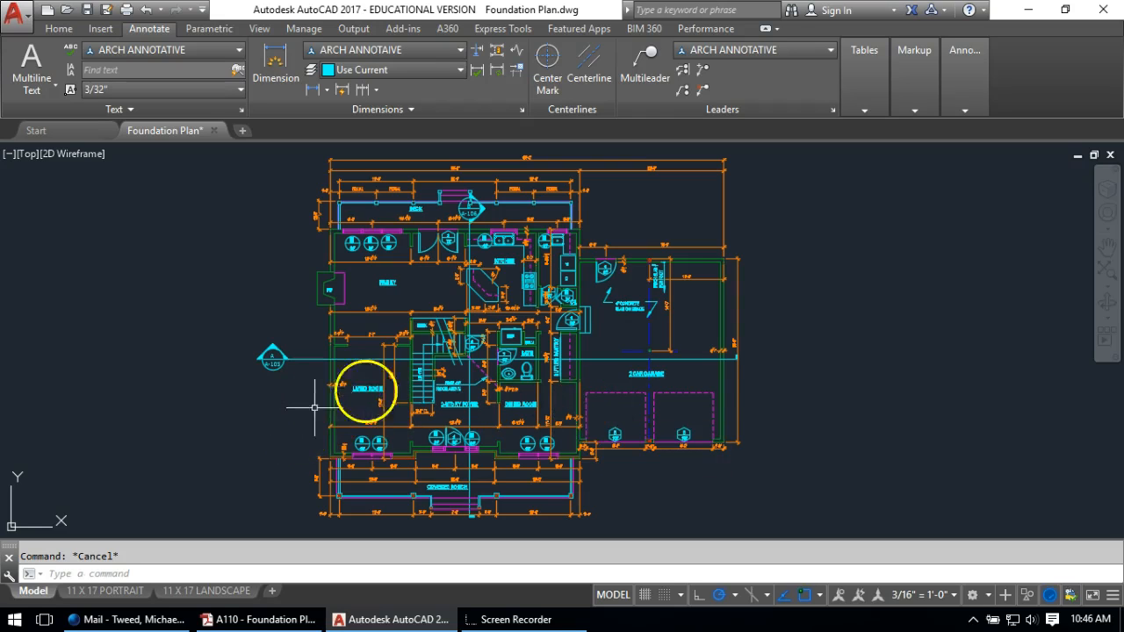
{"action": "middle_click_drag", "start_coordinate": [346, 239], "coordinate": [302, 287]}
{"action": "middle_click_drag", "start_coordinate": [447, 251], "coordinate": [571, 261]}
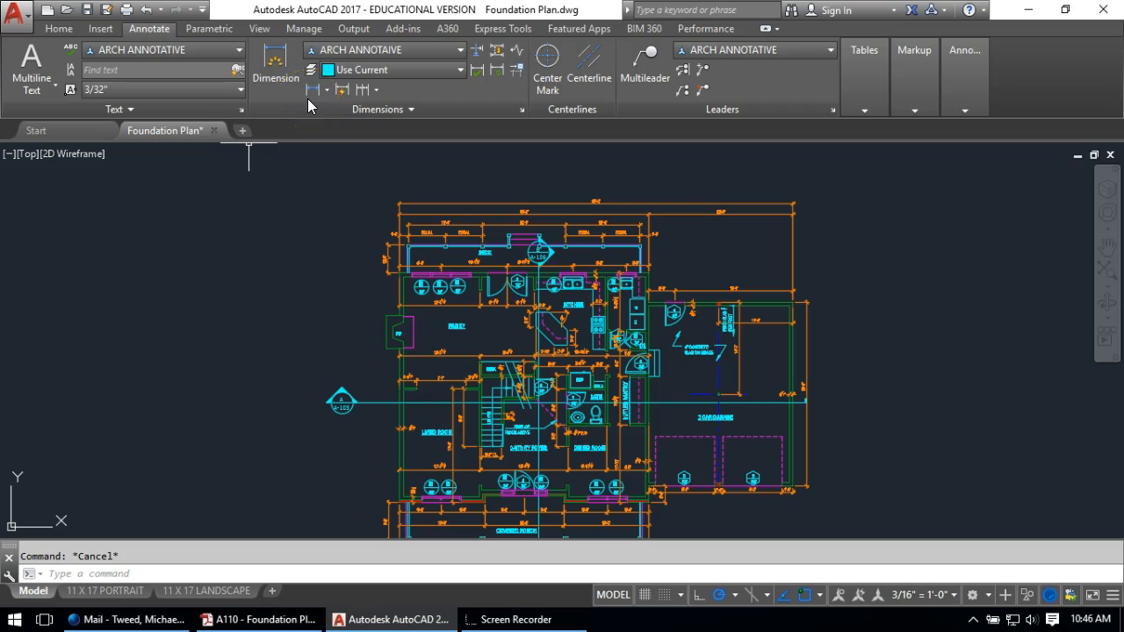
Add a multileader from the family room's exterior wall reading 2X6 @ 16" WOOD STUD EXTERIOR WALL
{"action": "left_click", "coordinate": [646, 57]}
{"action": "scroll", "coordinate": [389, 301], "scroll_direction": "up", "scroll_amount": 5}
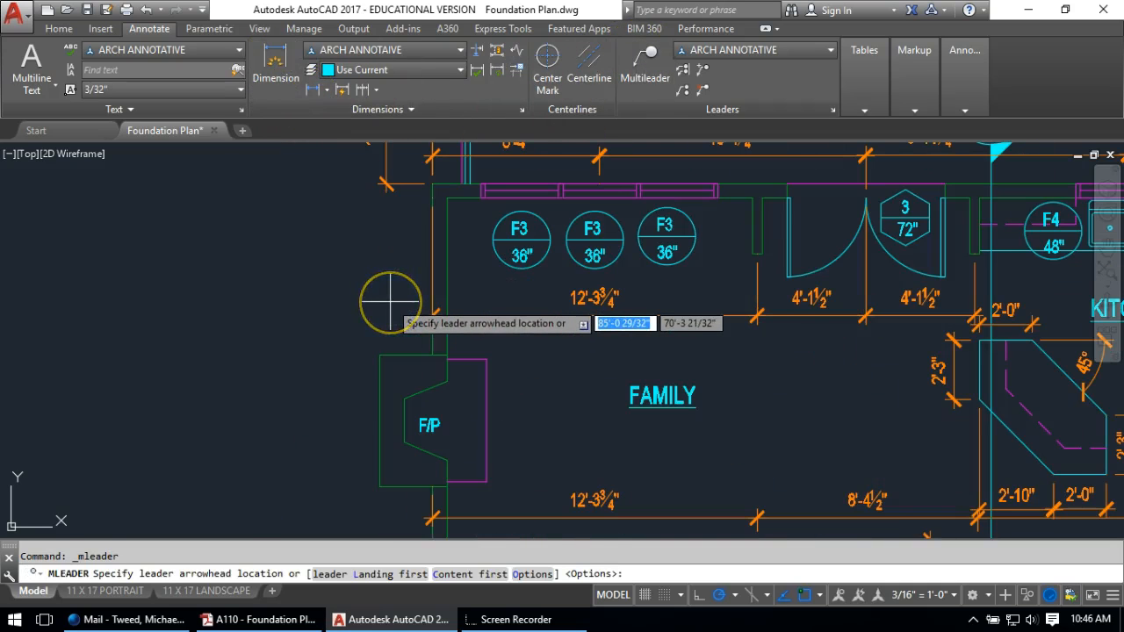
{"action": "scroll", "coordinate": [437, 260], "scroll_direction": "up", "scroll_amount": 2}
{"action": "left_click", "coordinate": [433, 283]}
{"action": "left_click", "coordinate": [292, 203]}
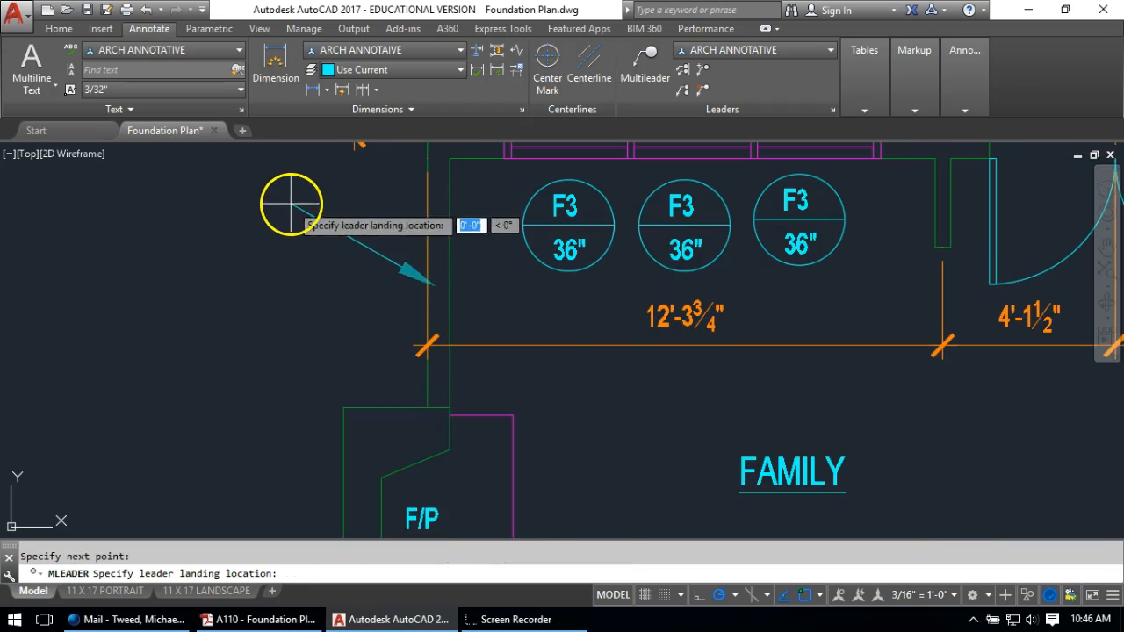
{"action": "left_click", "coordinate": [228, 203]}
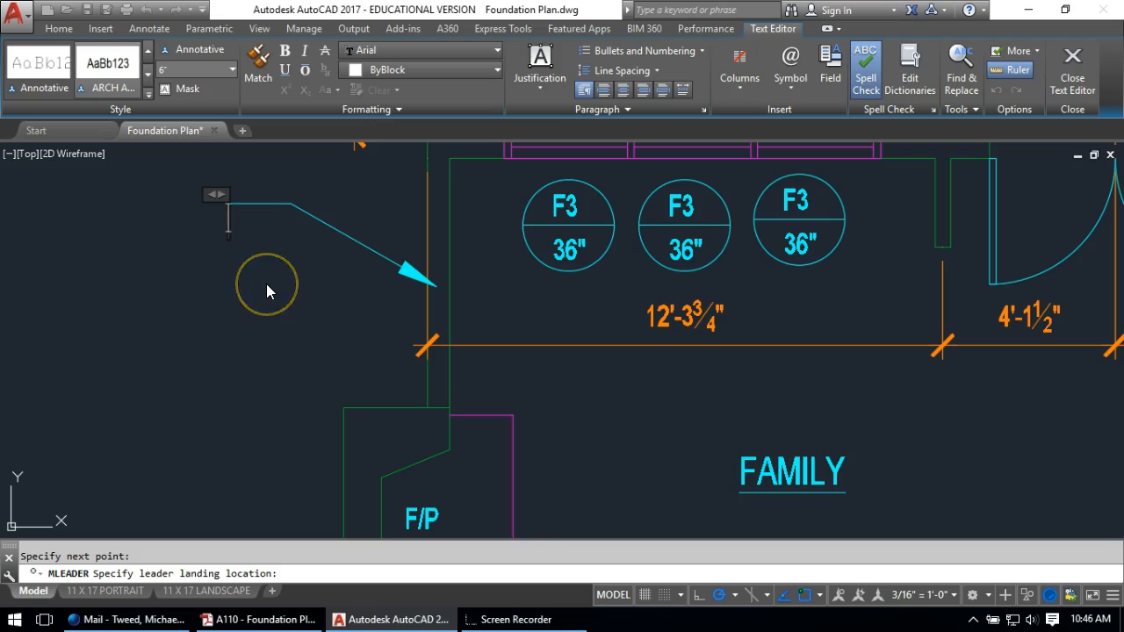
{"action": "type", "text": "2"}
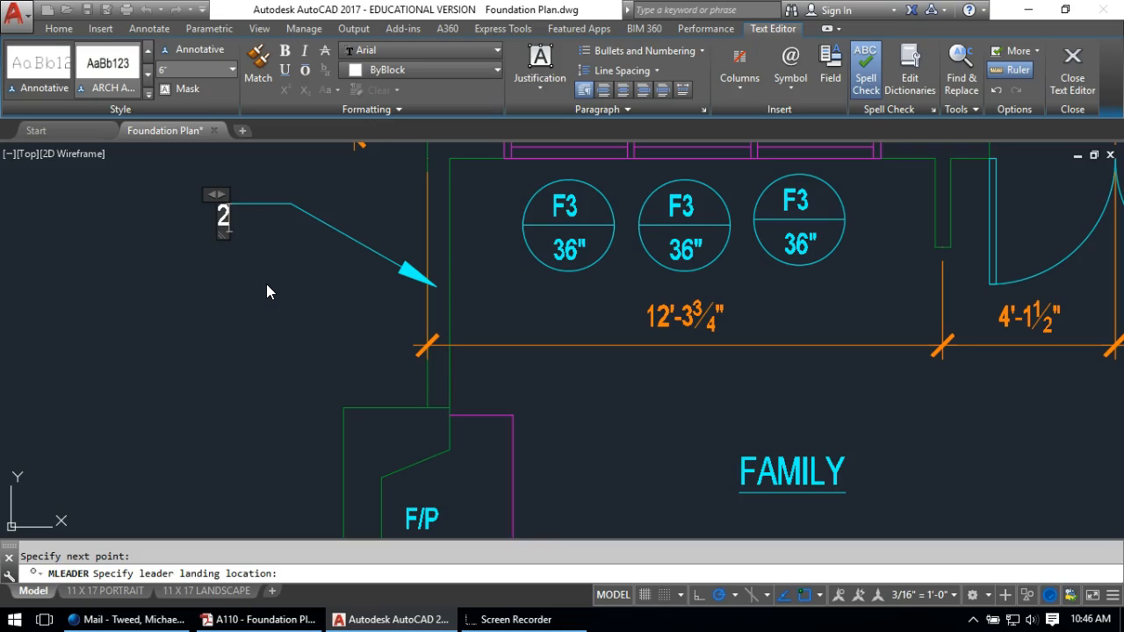
{"action": "type", "text": "X6"}
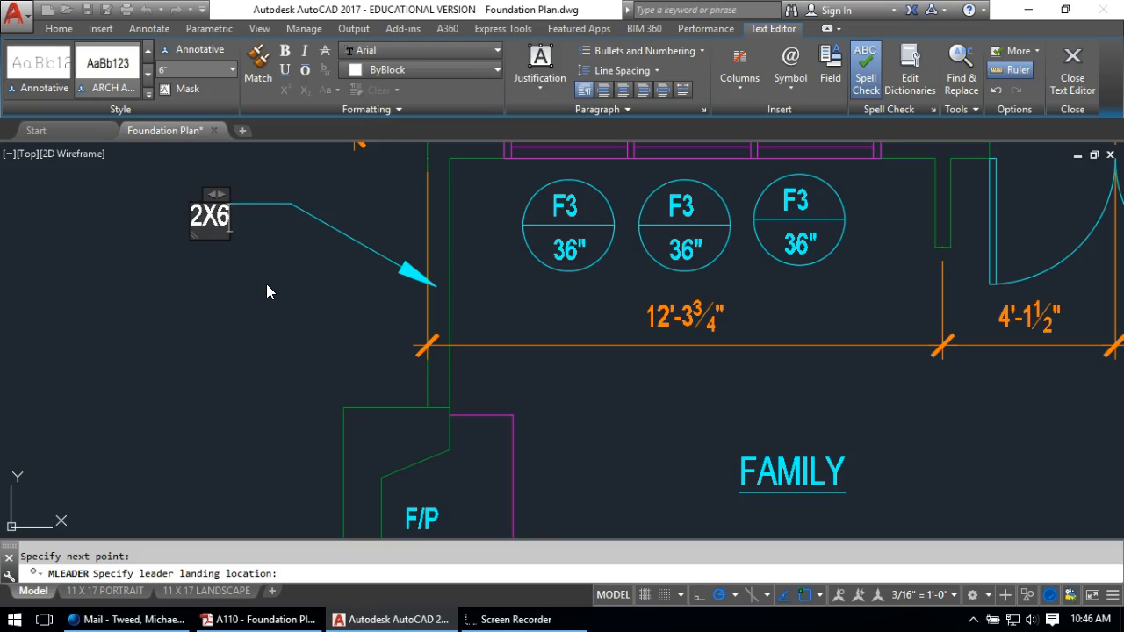
{"action": "type", "text": " @"}
{"action": "type", "text": " 16\""}
{"action": "type", "text": " WOOD STUD"}
{"action": "type", "text": " EXTERIOR WAL"}
{"action": "type", "text": "L"}
{"action": "left_click", "coordinate": [236, 280]}
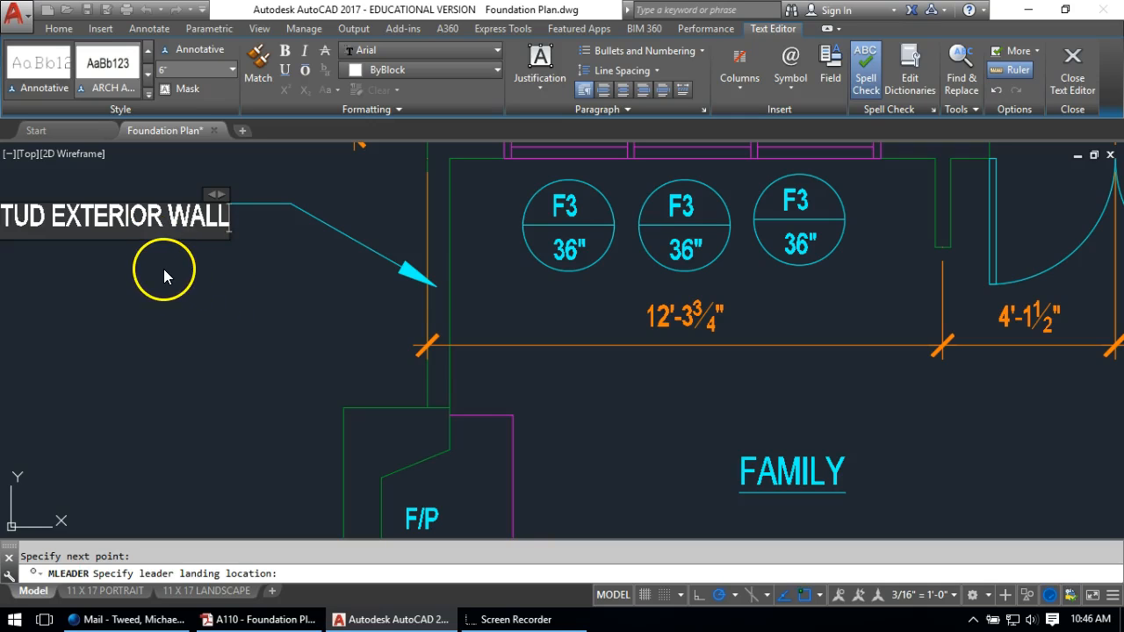
{"action": "left_click", "coordinate": [164, 306]}
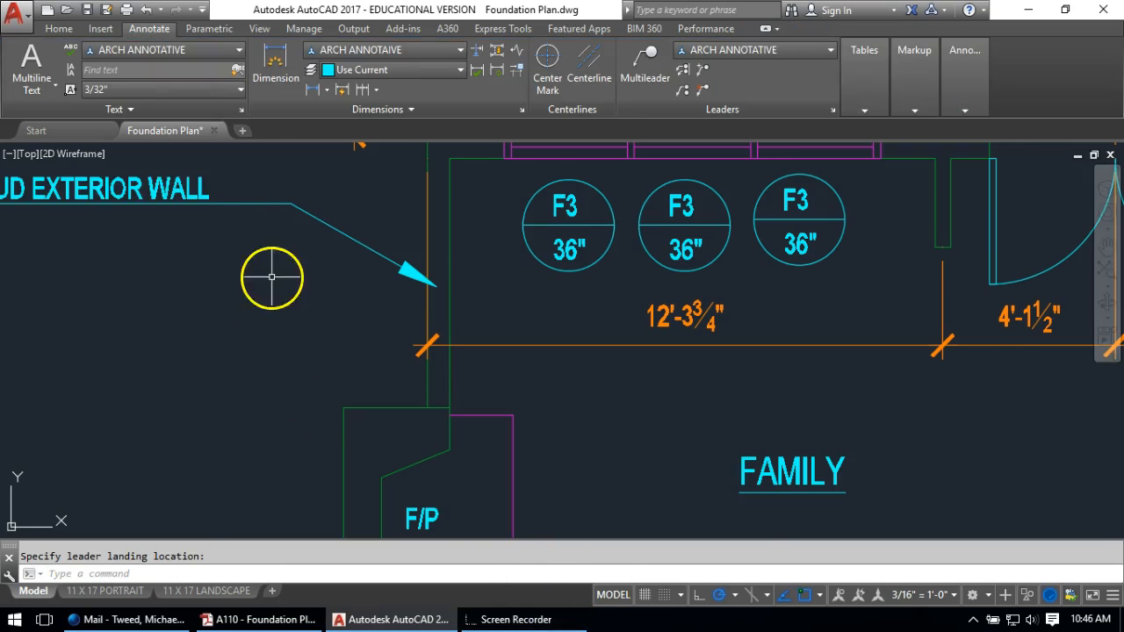
Narrow the exterior wall note so it wraps onto three lines
{"action": "scroll", "coordinate": [269, 278], "scroll_direction": "down", "scroll_amount": 2}
{"action": "double_click", "coordinate": [263, 230]}
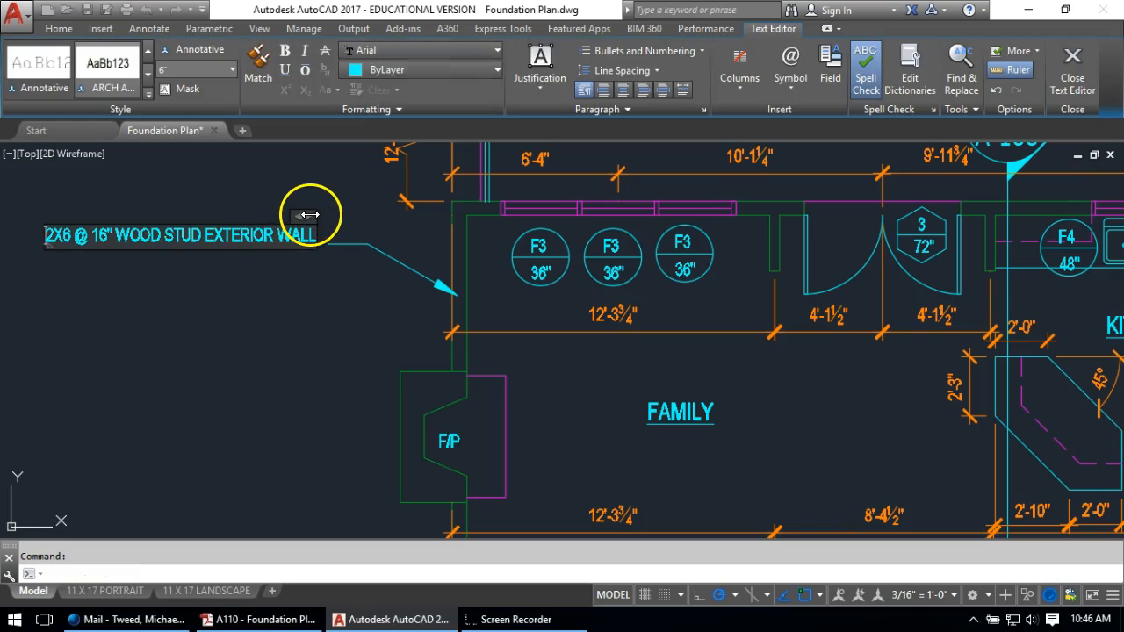
{"action": "mouse_move", "coordinate": [26, 214]}
{"action": "left_mouse_down"}
{"action": "mouse_move", "coordinate": [178, 212]}
{"action": "mouse_move", "coordinate": [140, 215]}
{"action": "mouse_move", "coordinate": [153, 217]}
{"action": "left_mouse_up"}
{"action": "left_click", "coordinate": [251, 344]}
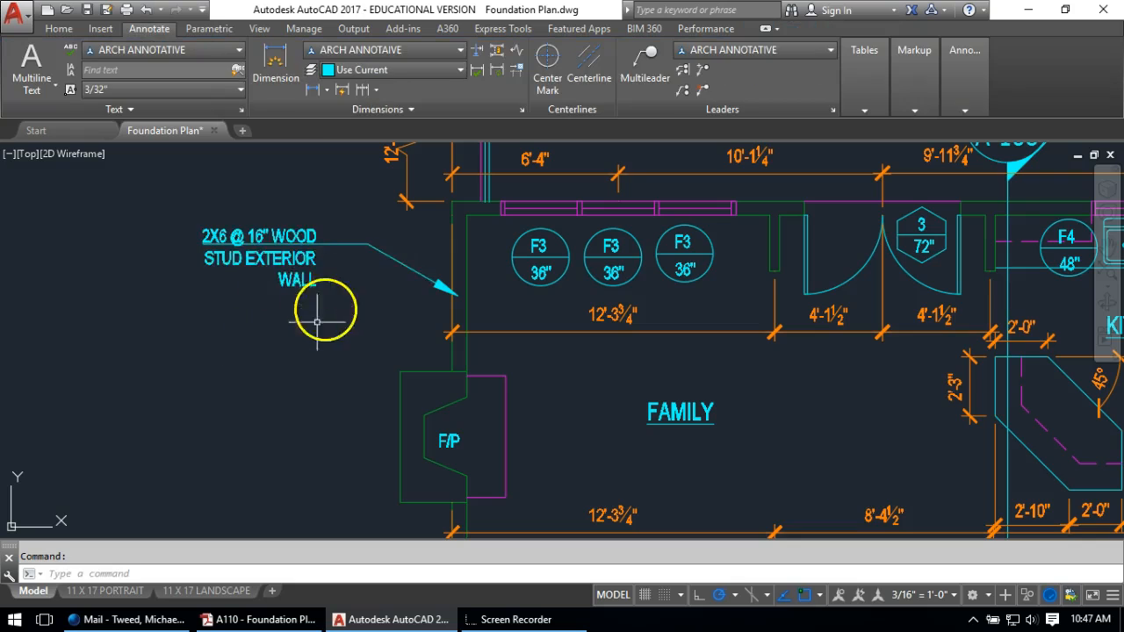
{"action": "scroll", "coordinate": [326, 276], "scroll_direction": "down", "scroll_amount": 6}
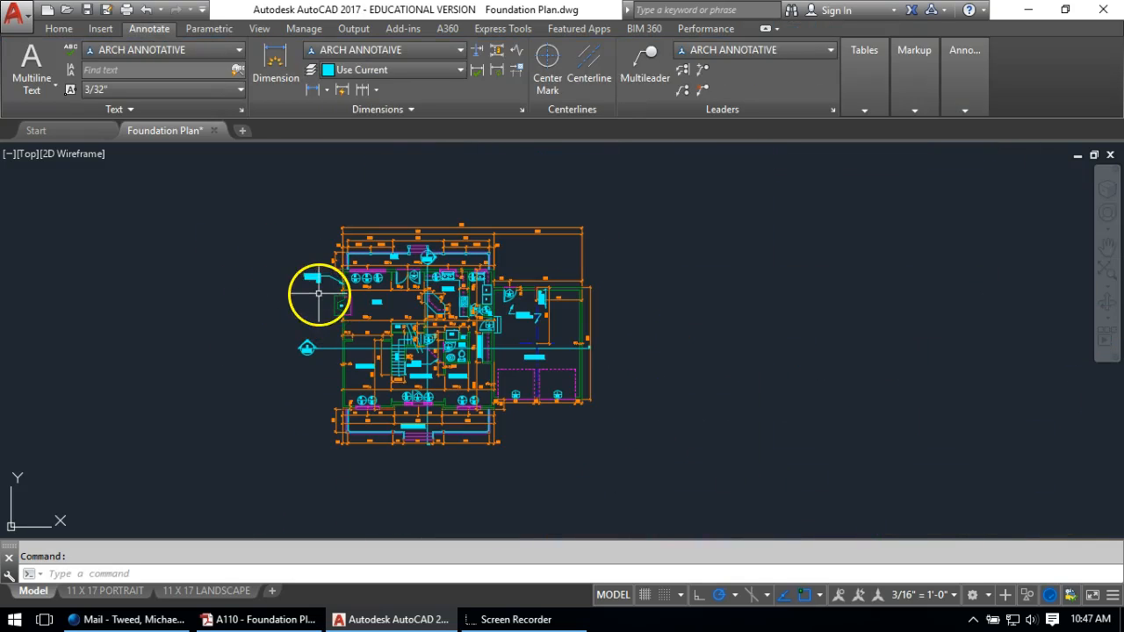
{"action": "scroll", "coordinate": [299, 351], "scroll_direction": "up", "scroll_amount": 4}
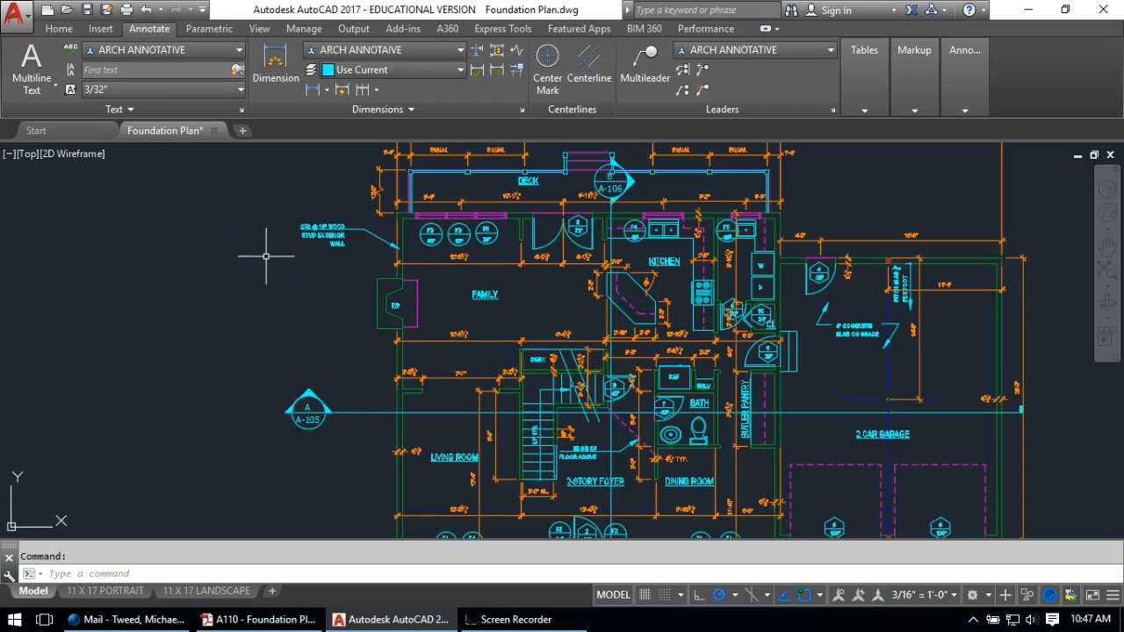
Pan toward the family and stair area and start another multileader
{"action": "middle_click_drag", "start_coordinate": [572, 316], "coordinate": [539, 272]}
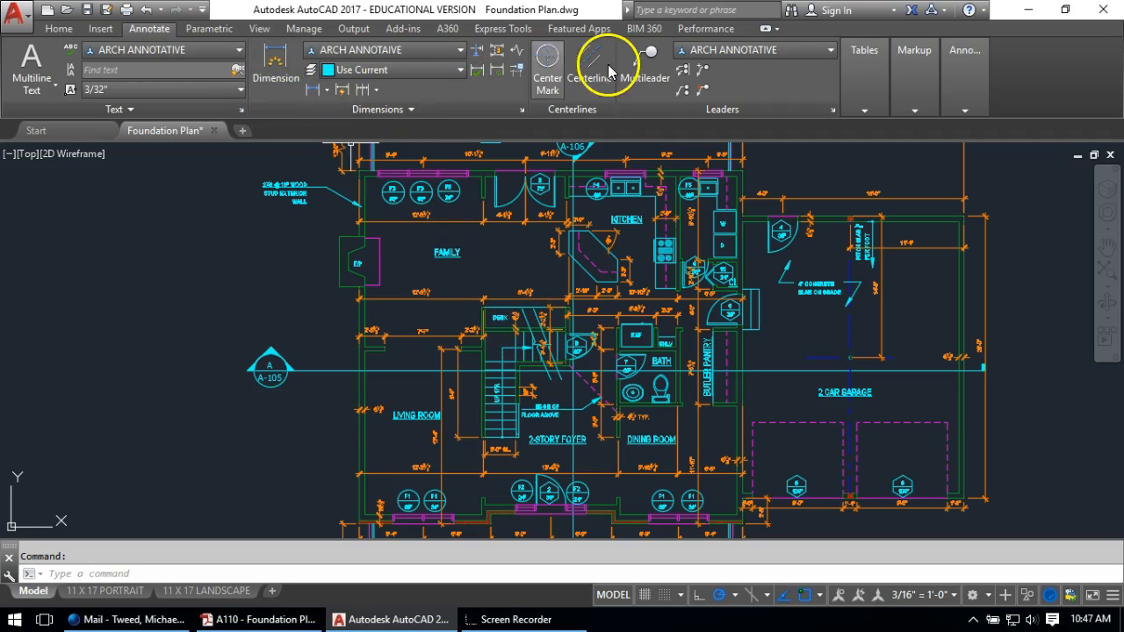
{"action": "left_click", "coordinate": [652, 53]}
{"action": "scroll", "coordinate": [501, 279], "scroll_direction": "up", "scroll_amount": 5}
{"action": "scroll", "coordinate": [489, 286], "scroll_direction": "down", "scroll_amount": 5}
Add a multileader from the desk wall reading 2X4 @ 16" WOOD STUD INTERIOR WALL ... GDW BOTH SIDE
{"action": "mouse_move", "coordinate": [515, 281]}
{"action": "middle_mouse_down"}
{"action": "mouse_move", "coordinate": [527, 259]}
{"action": "mouse_move", "coordinate": [530, 279]}
{"action": "middle_mouse_up"}
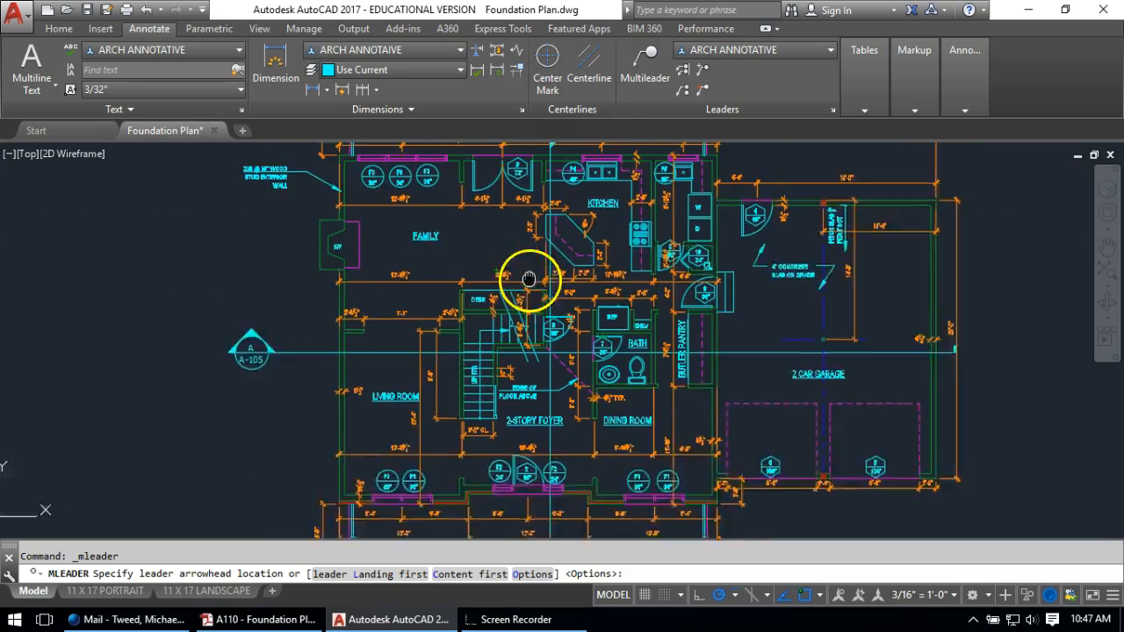
{"action": "scroll", "coordinate": [527, 334], "scroll_direction": "up", "scroll_amount": 6}
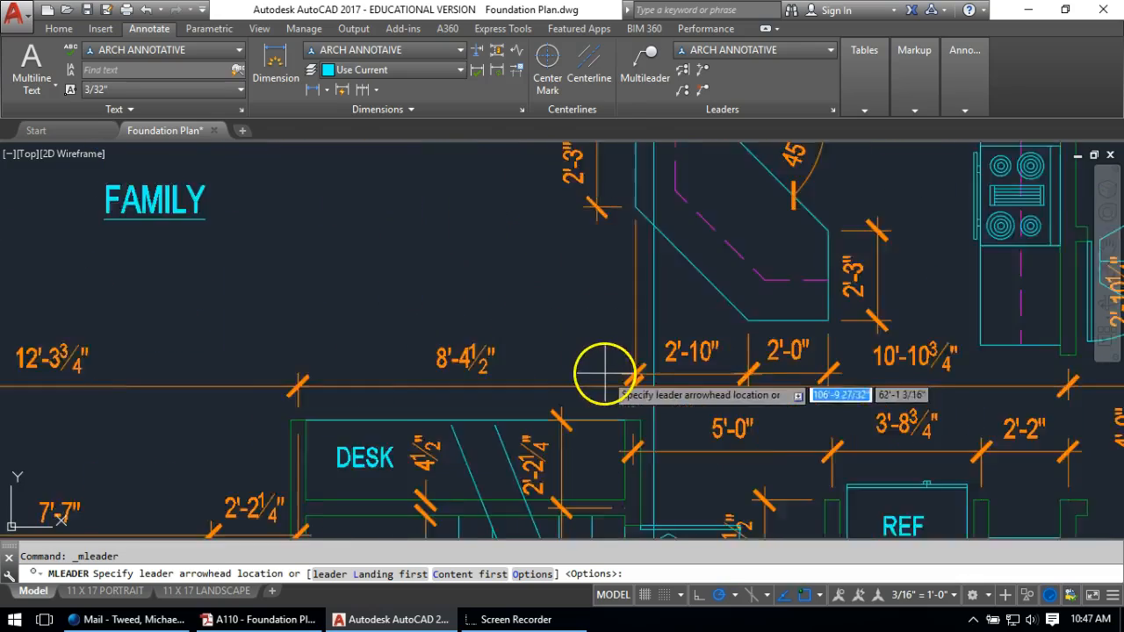
{"action": "scroll", "coordinate": [604, 375], "scroll_direction": "up", "scroll_amount": 2}
{"action": "left_click", "coordinate": [633, 421]}
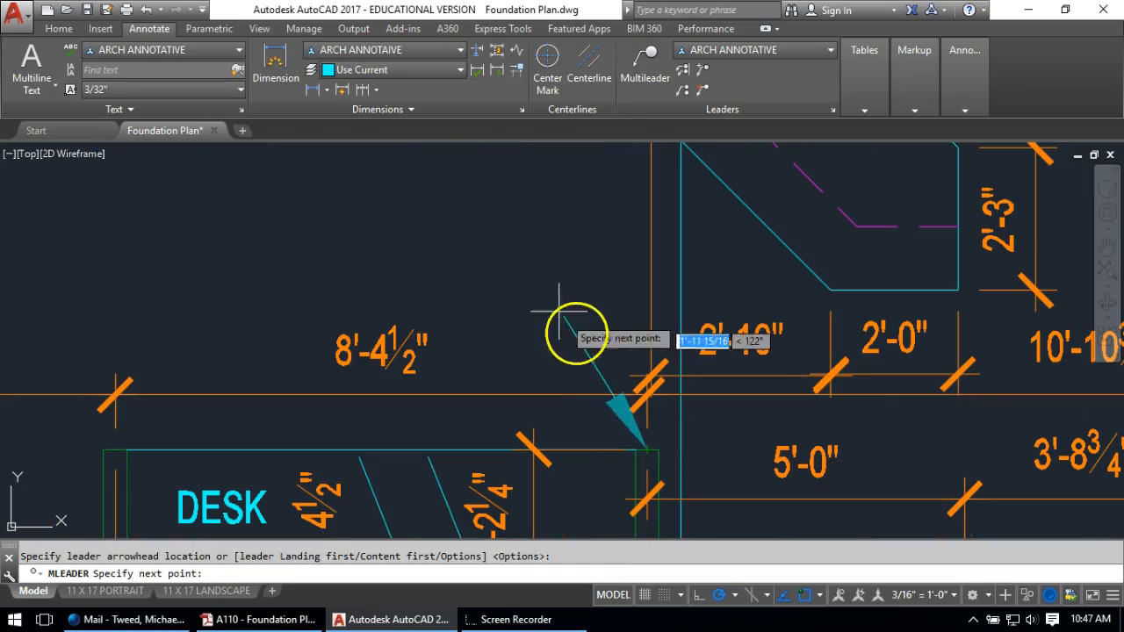
{"action": "middle_click_drag", "start_coordinate": [419, 181], "coordinate": [487, 348]}
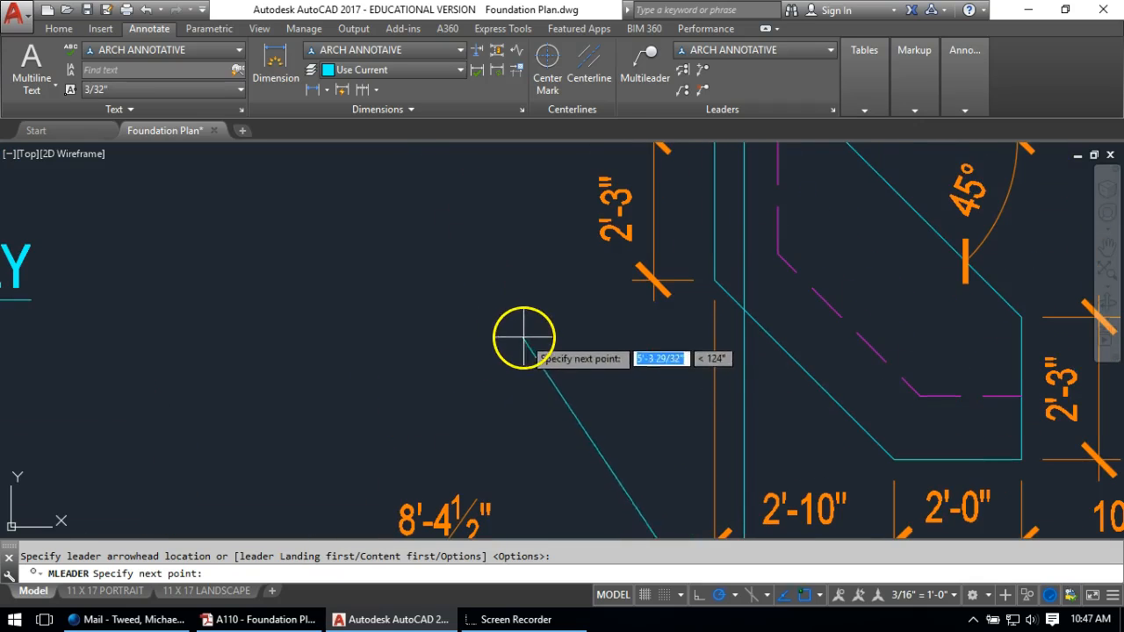
{"action": "left_click", "coordinate": [524, 337]}
{"action": "left_click", "coordinate": [432, 336]}
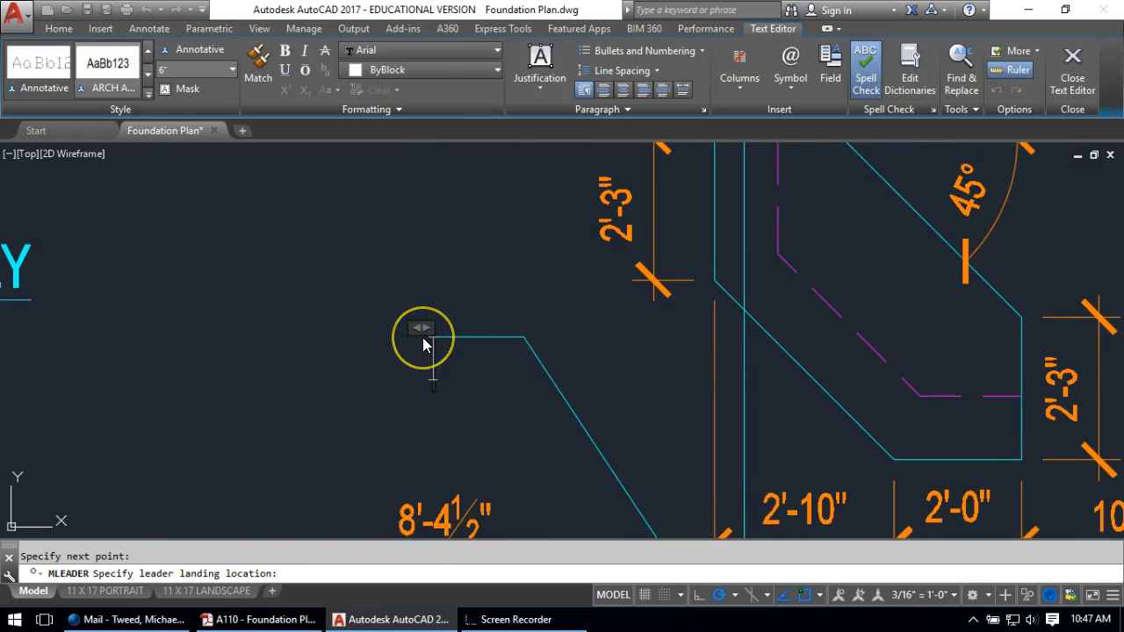
{"action": "type", "text": "2X4"}
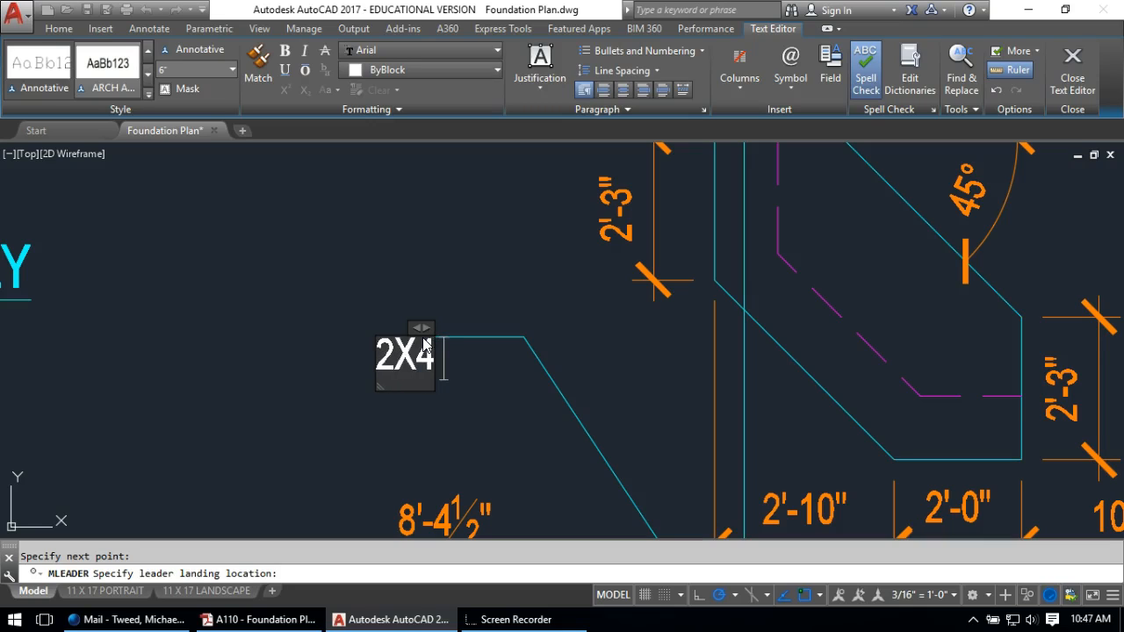
{"action": "type", "text": " @ 16"}
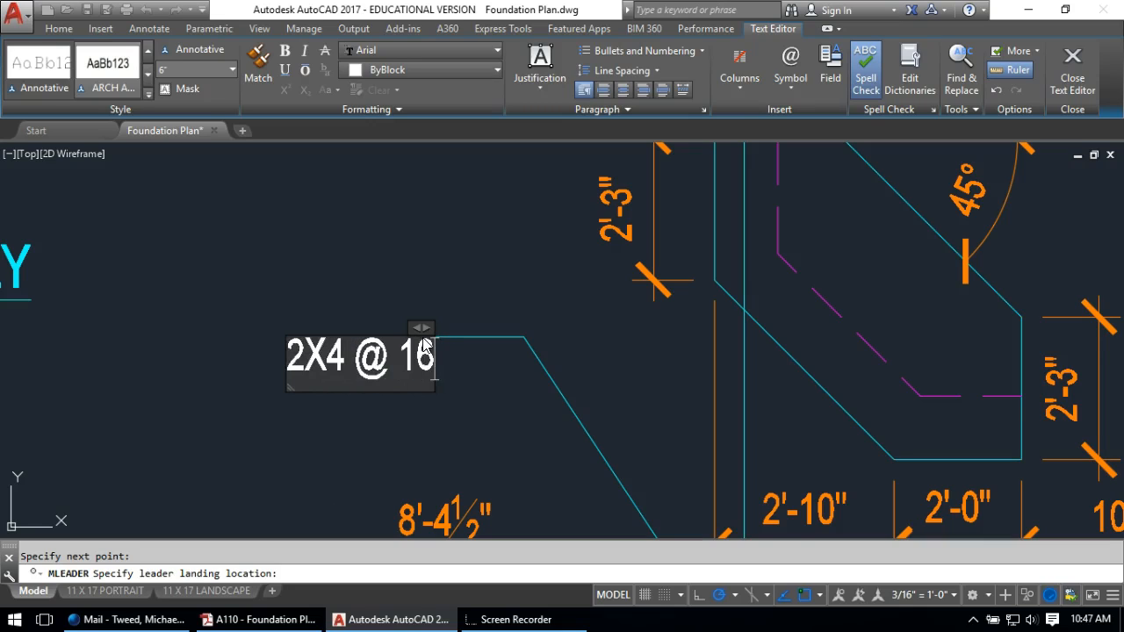
{"action": "type", "text": "\""}
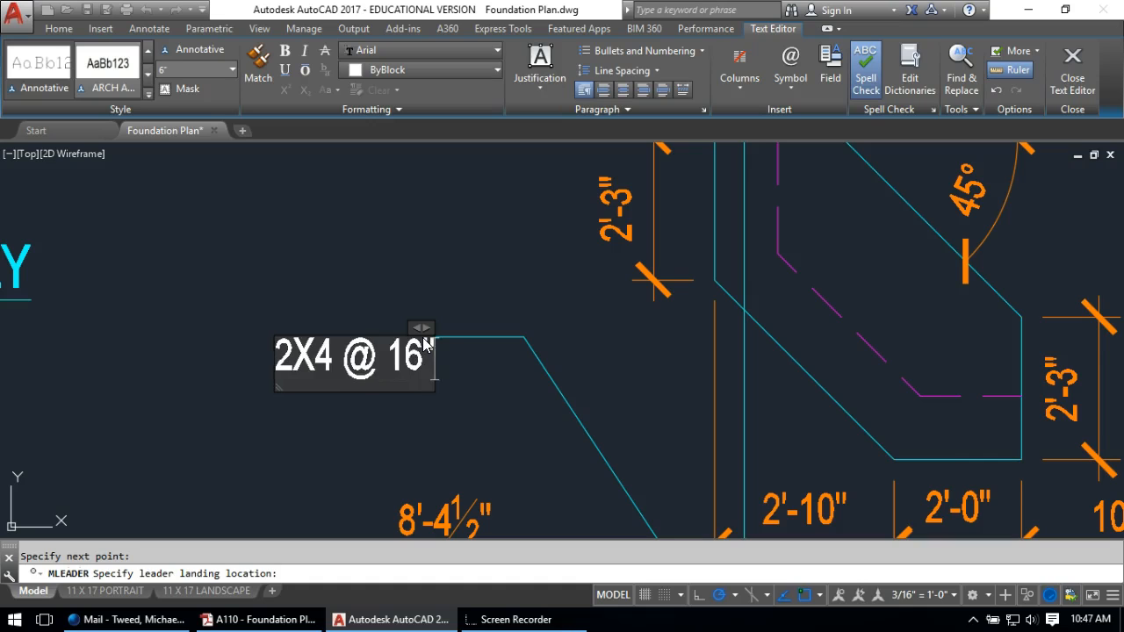
{"action": "type", "text": " WOOD STUD"}
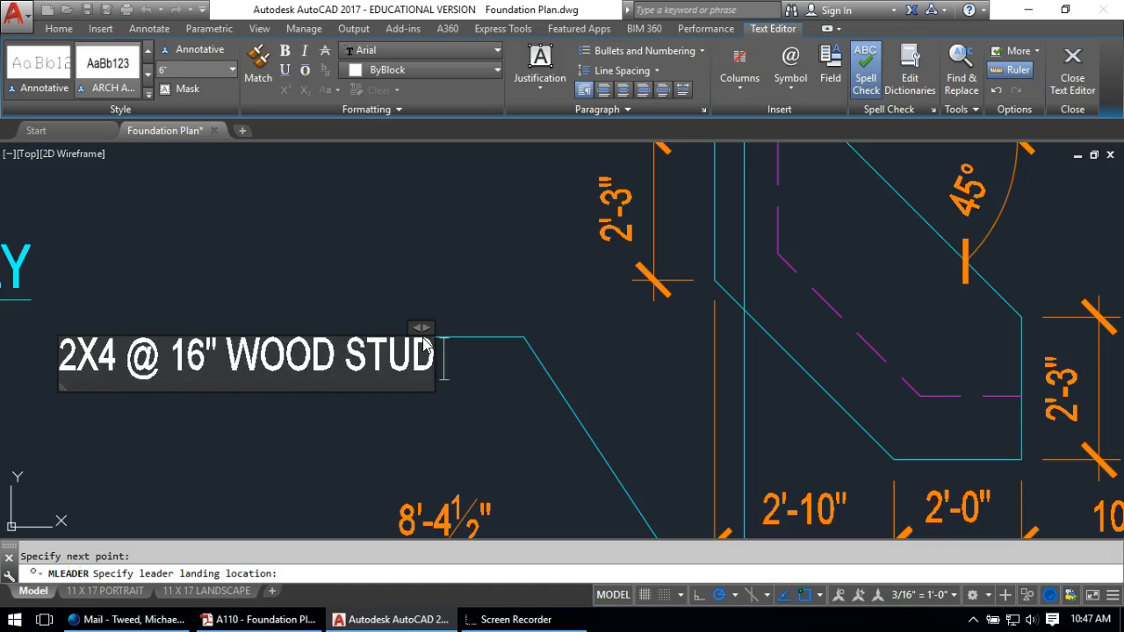
{"action": "type", "text": " INTERIOR"}
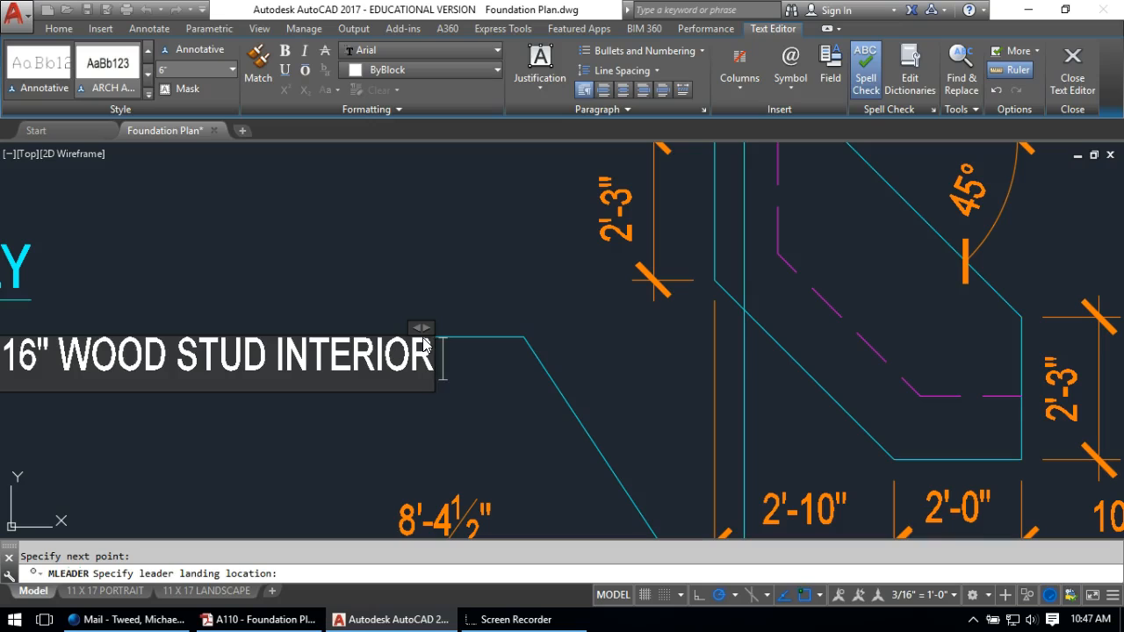
{"action": "type", "text": " WALL"}
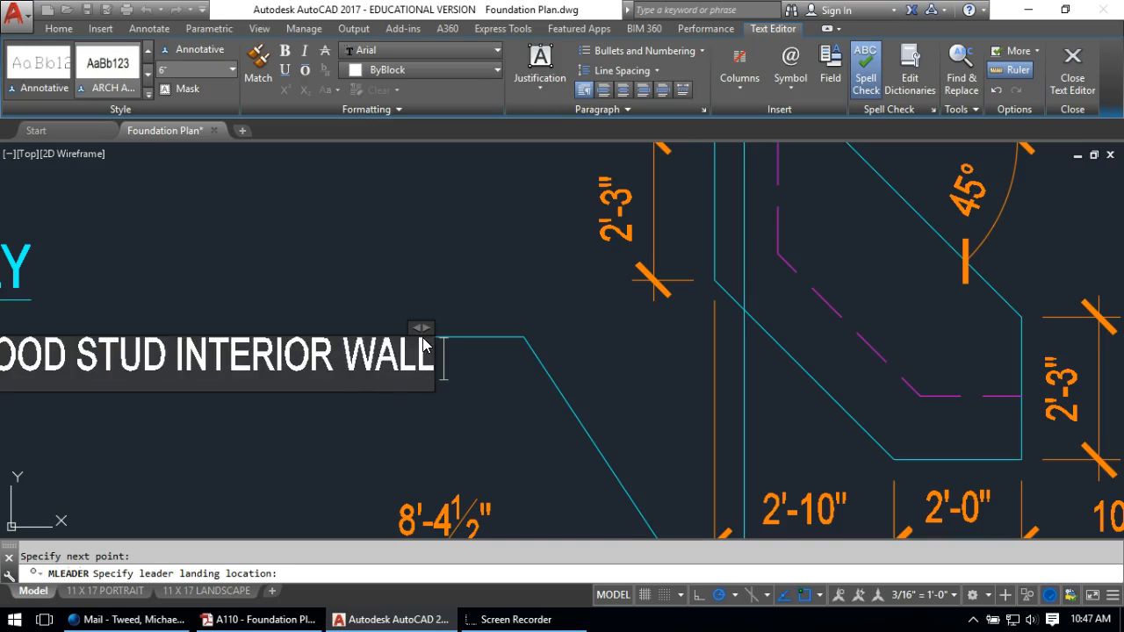
{"action": "type", "text": " W/"}
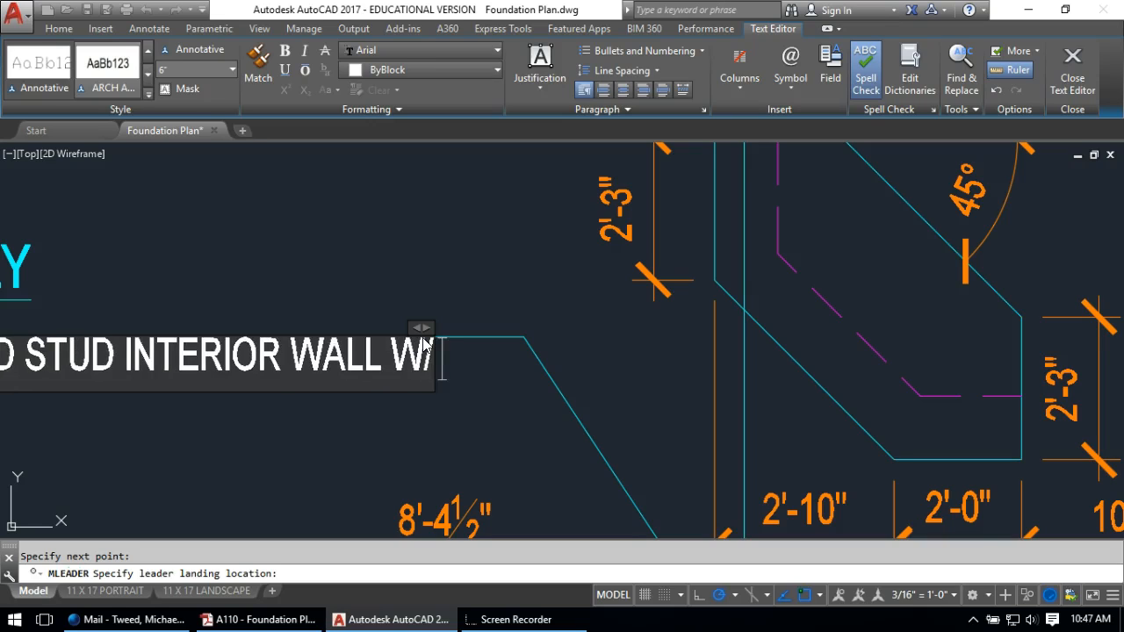
{"action": "type", "text": " 1"}
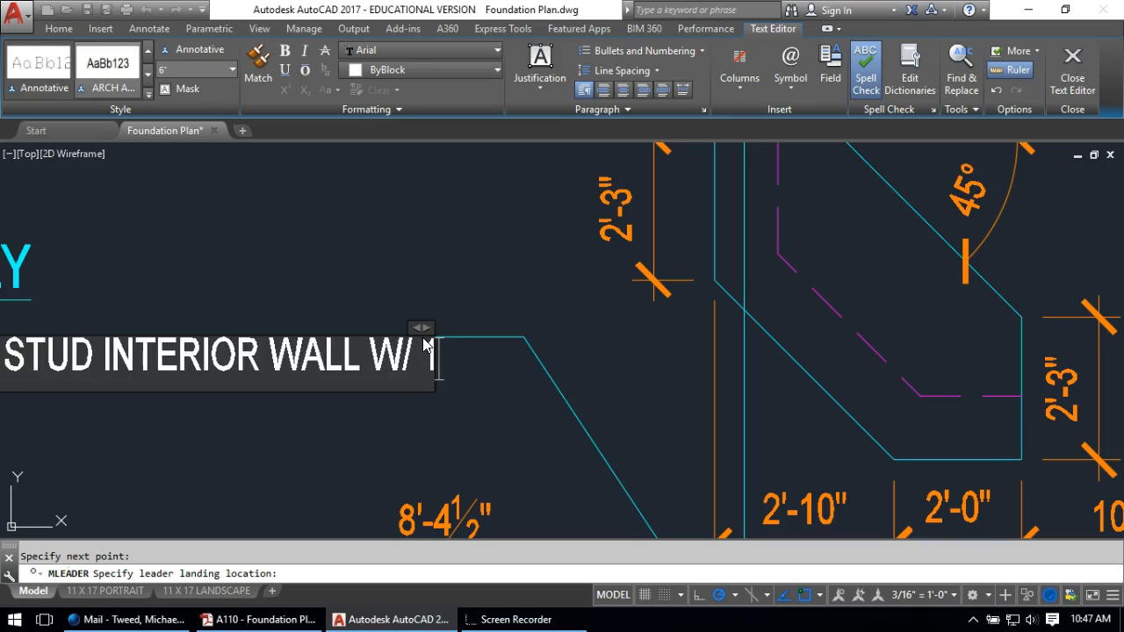
{"action": "type", "text": "2 "}
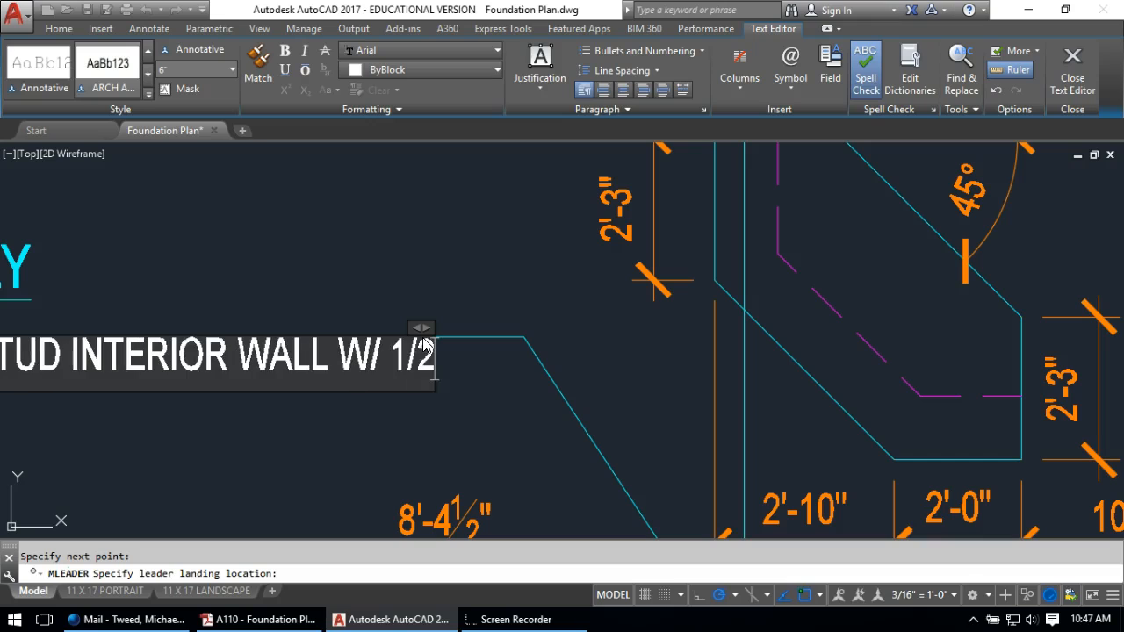
{"action": "type", "text": "\" GDW"}
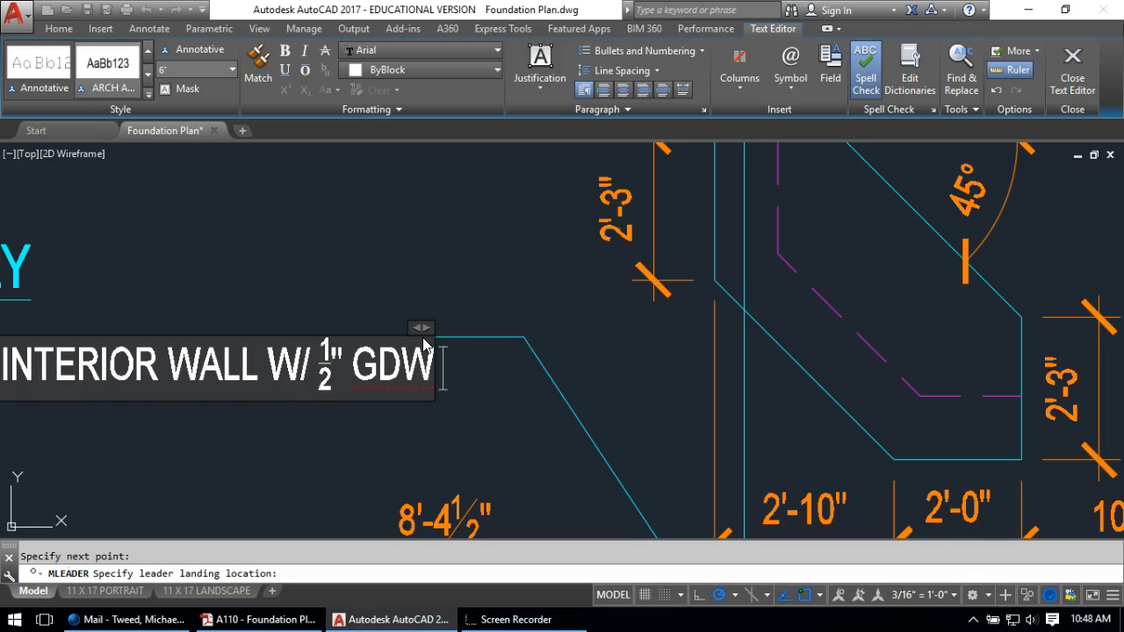
{"action": "type", "text": " BOTH SIDE"}
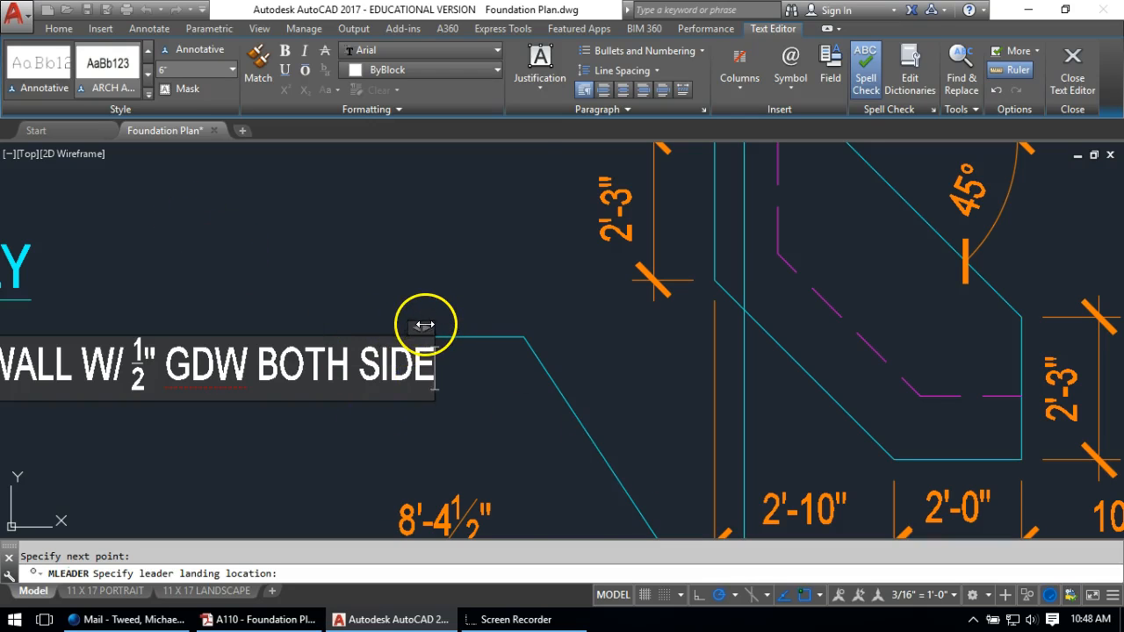
Narrow the interior wall note so it wraps onto several lines
{"action": "left_click", "coordinate": [425, 325]}
{"action": "scroll", "coordinate": [426, 325], "scroll_direction": "down", "scroll_amount": 5}
{"action": "left_click_drag", "start_coordinate": [166, 314], "coordinate": [292, 322]}
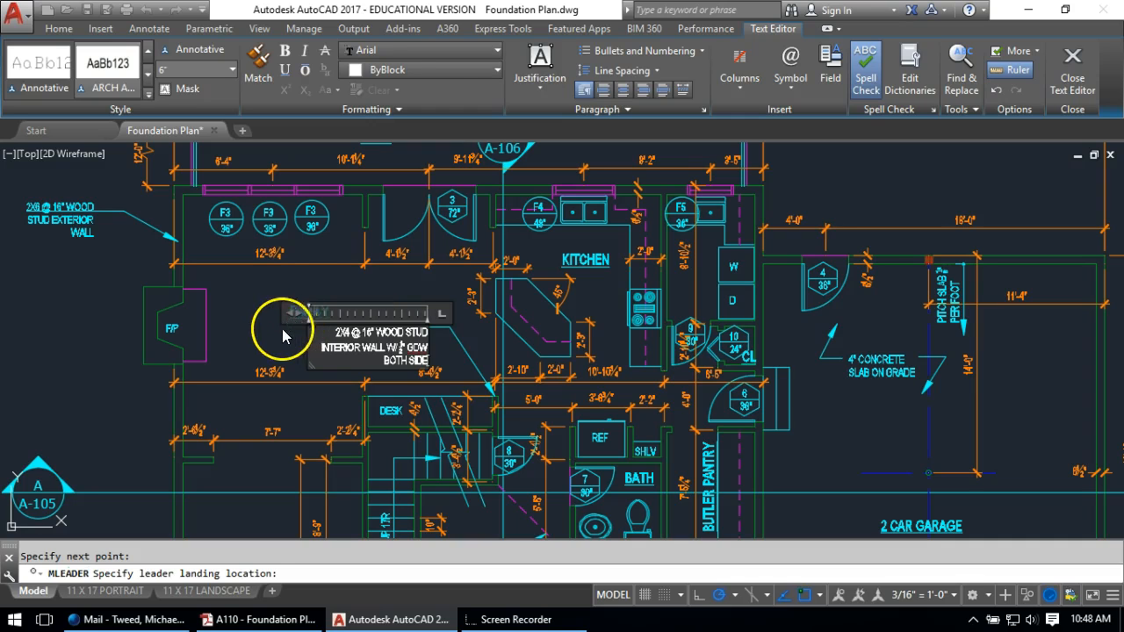
{"action": "left_click", "coordinate": [265, 337]}
{"action": "scroll", "coordinate": [413, 312], "scroll_direction": "up", "scroll_amount": 2}
Move the FAMILY room label up and to the left
{"action": "type", "text": "m"}
{"action": "key", "text": "Return"}
{"action": "left_click", "coordinate": [238, 299]}
{"action": "key", "text": "Return"}
{"action": "left_click", "coordinate": [164, 347]}
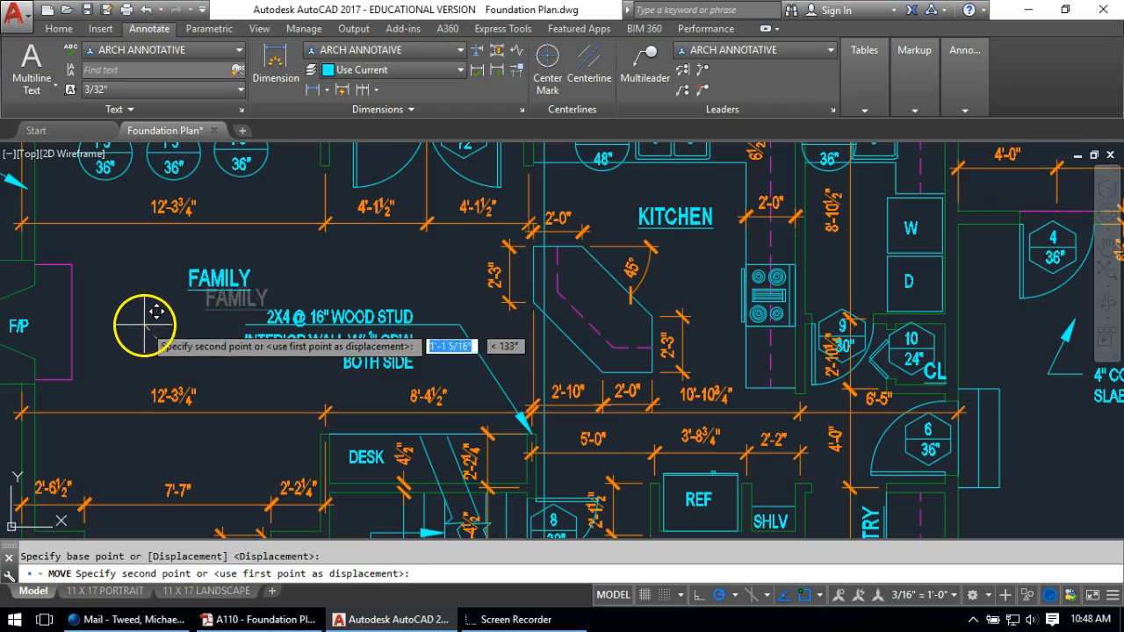
{"action": "left_click", "coordinate": [143, 327]}
{"action": "scroll", "coordinate": [249, 318], "scroll_direction": "down", "scroll_amount": 5}
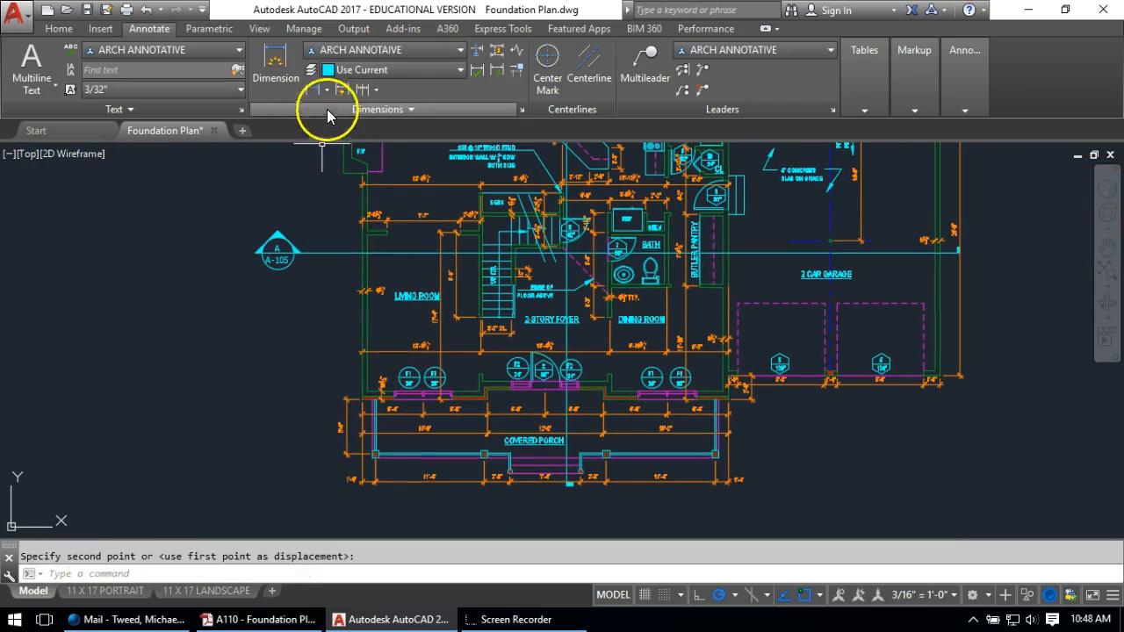
Add a multileader from the front wall's left corner with a note beginning 4" BRICK
{"action": "left_click", "coordinate": [647, 66]}
{"action": "scroll", "coordinate": [334, 397], "scroll_direction": "up", "scroll_amount": 4}
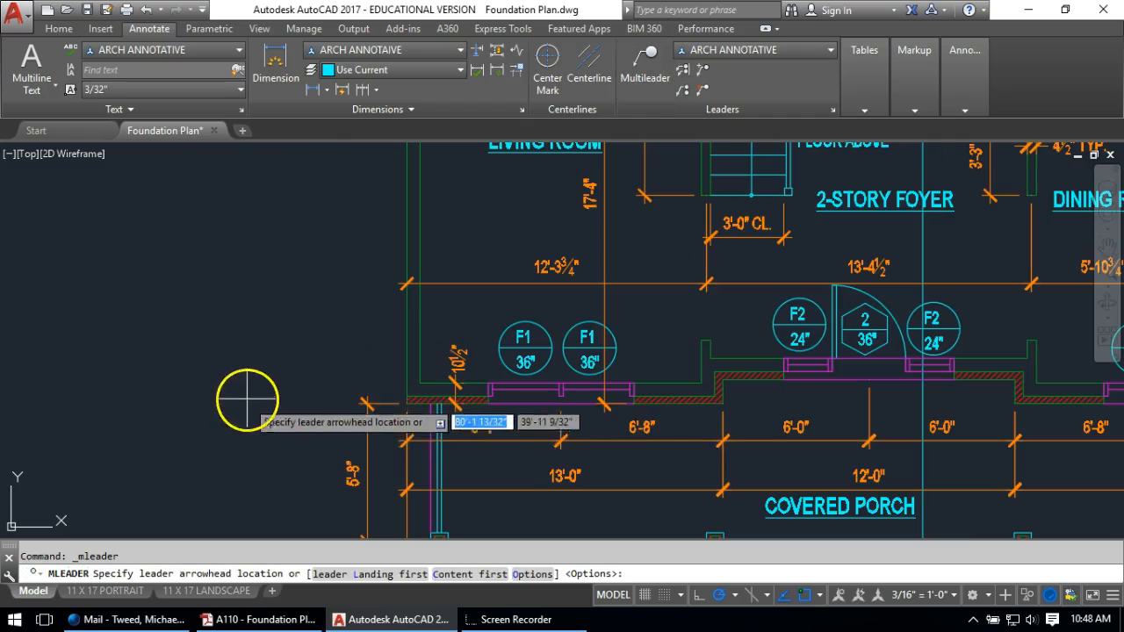
{"action": "left_click", "coordinate": [403, 409]}
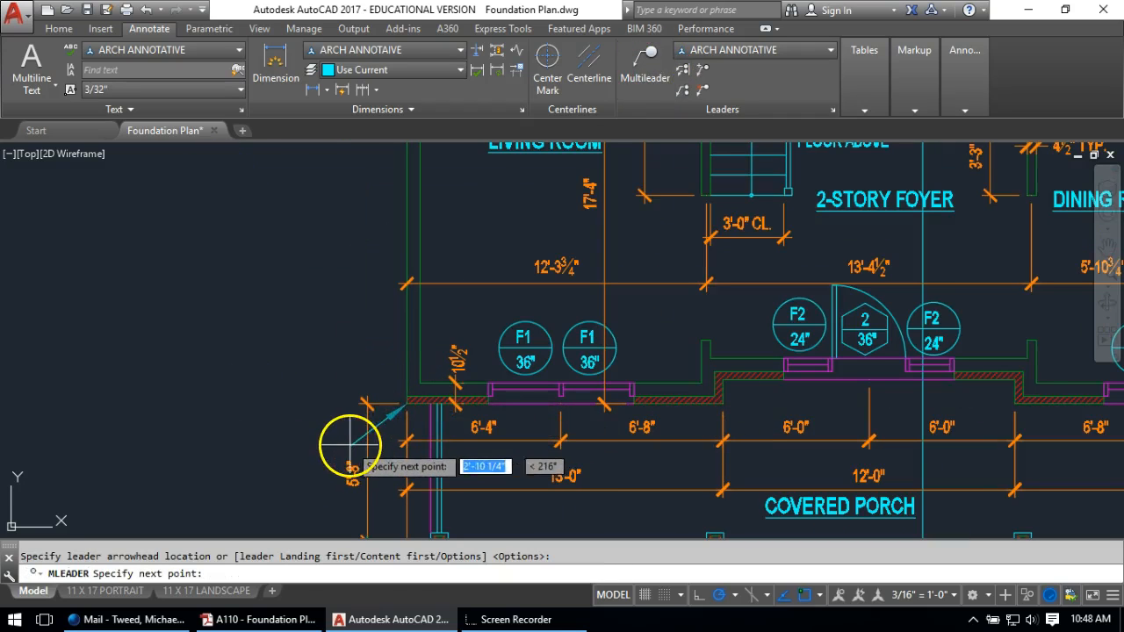
{"action": "scroll", "coordinate": [348, 446], "scroll_direction": "down", "scroll_amount": 5}
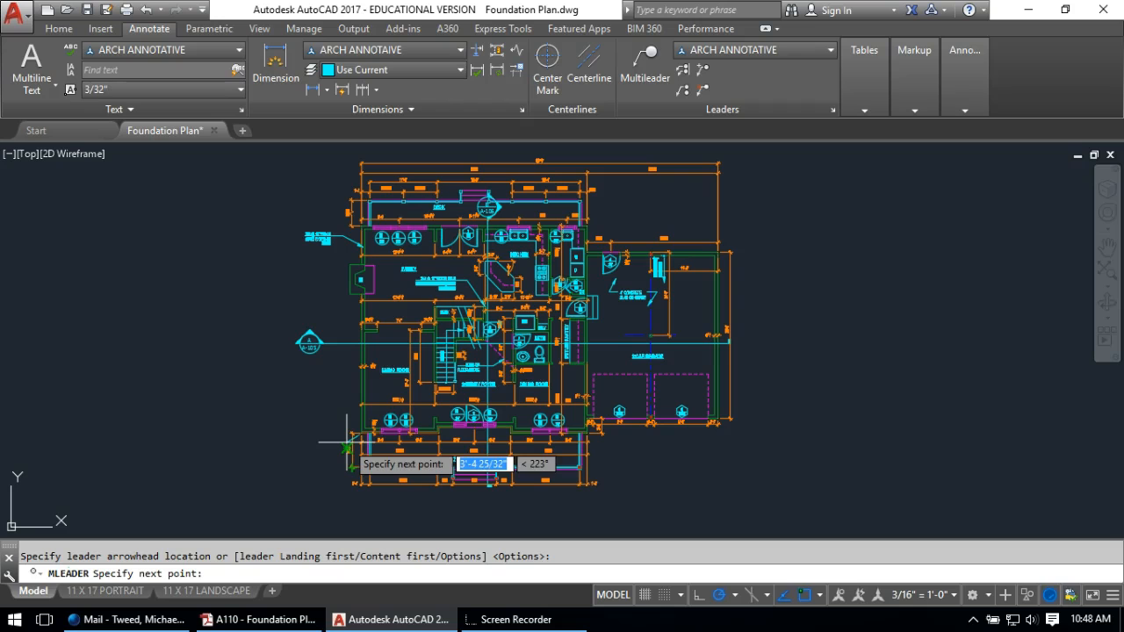
{"action": "scroll", "coordinate": [347, 447], "scroll_direction": "up", "scroll_amount": 3}
{"action": "middle_click_drag", "start_coordinate": [347, 446], "coordinate": [347, 467]}
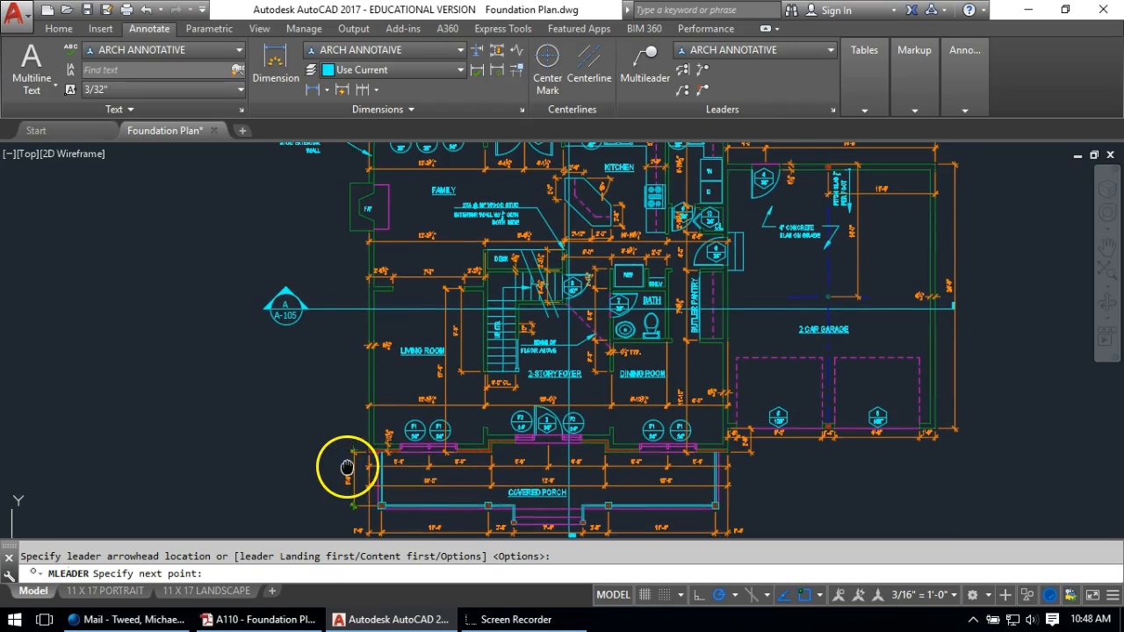
{"action": "middle_click_drag", "start_coordinate": [346, 425], "coordinate": [350, 457]}
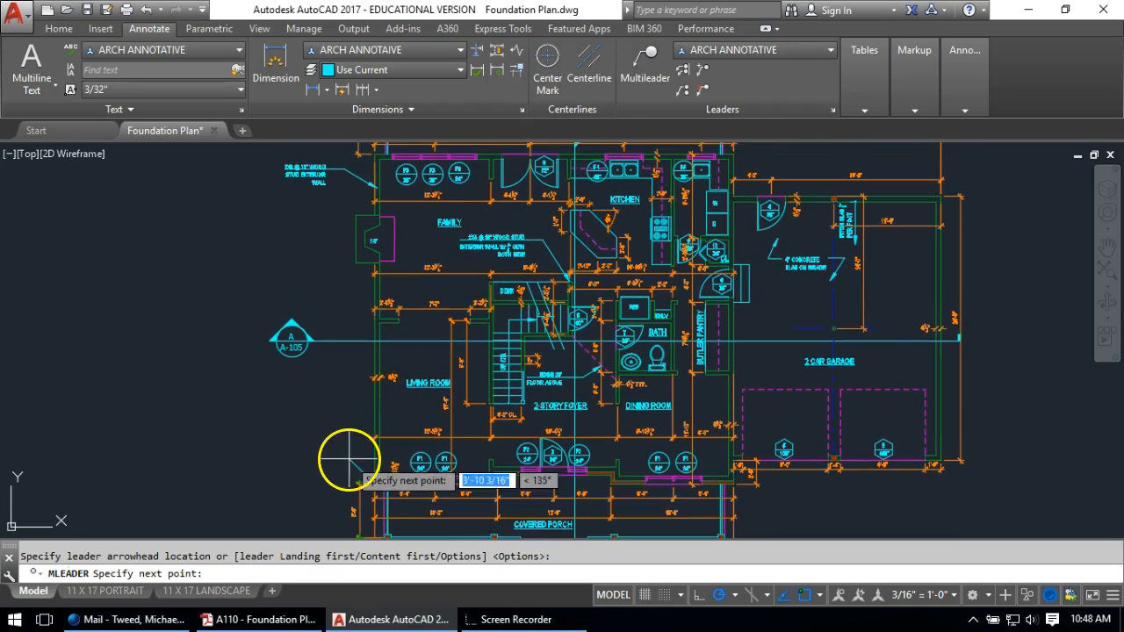
{"action": "left_click", "coordinate": [342, 444]}
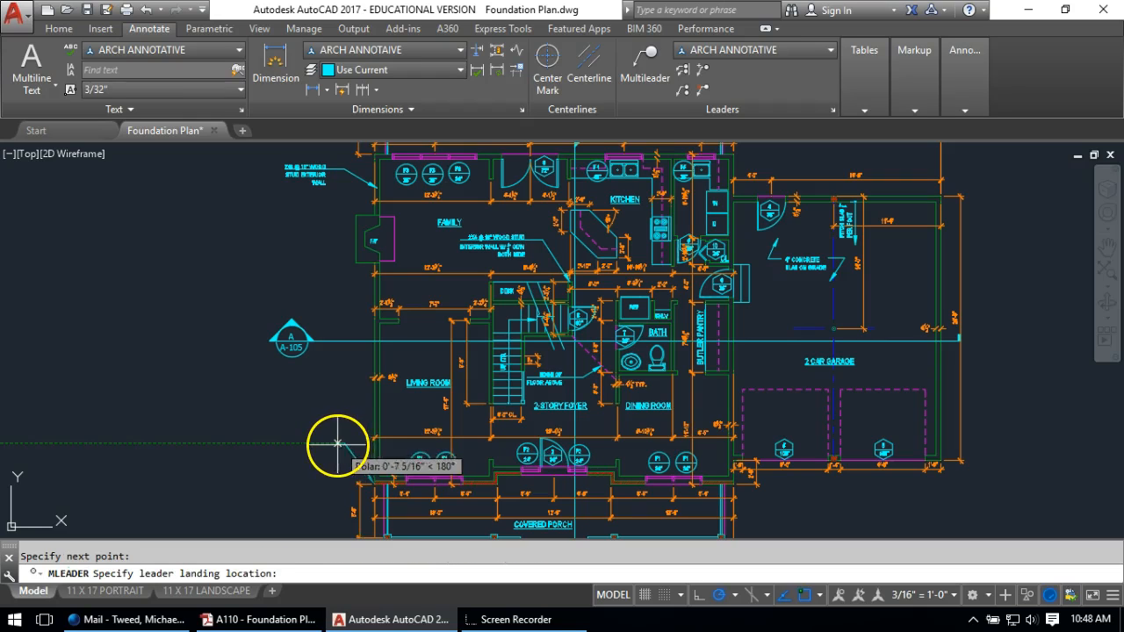
{"action": "left_click", "coordinate": [323, 449]}
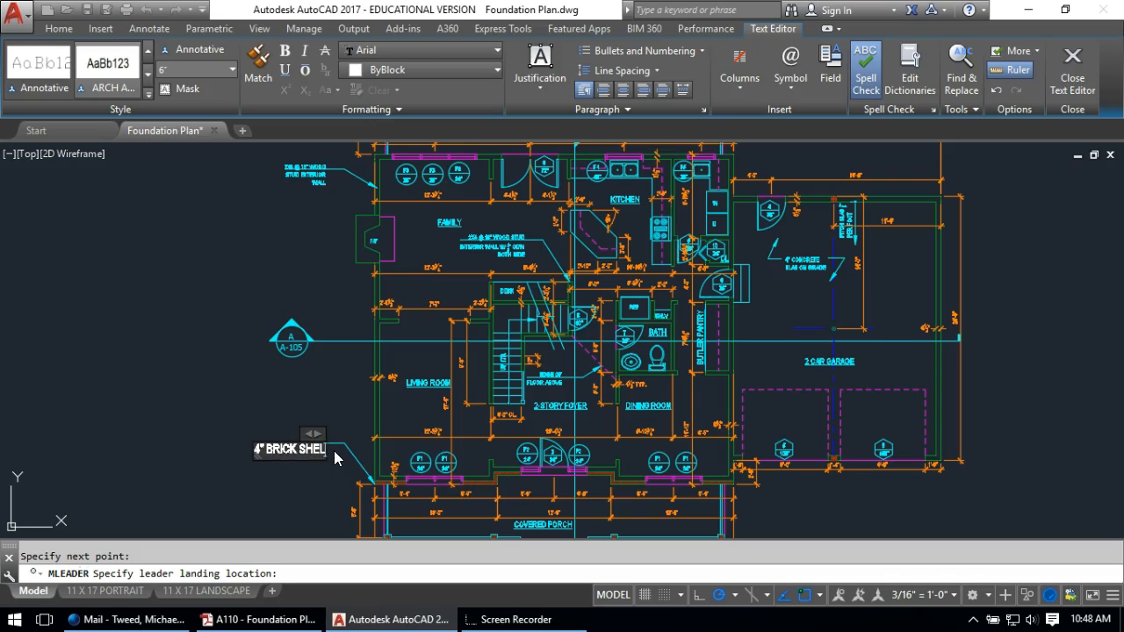
{"action": "left_click", "coordinate": [328, 521]}
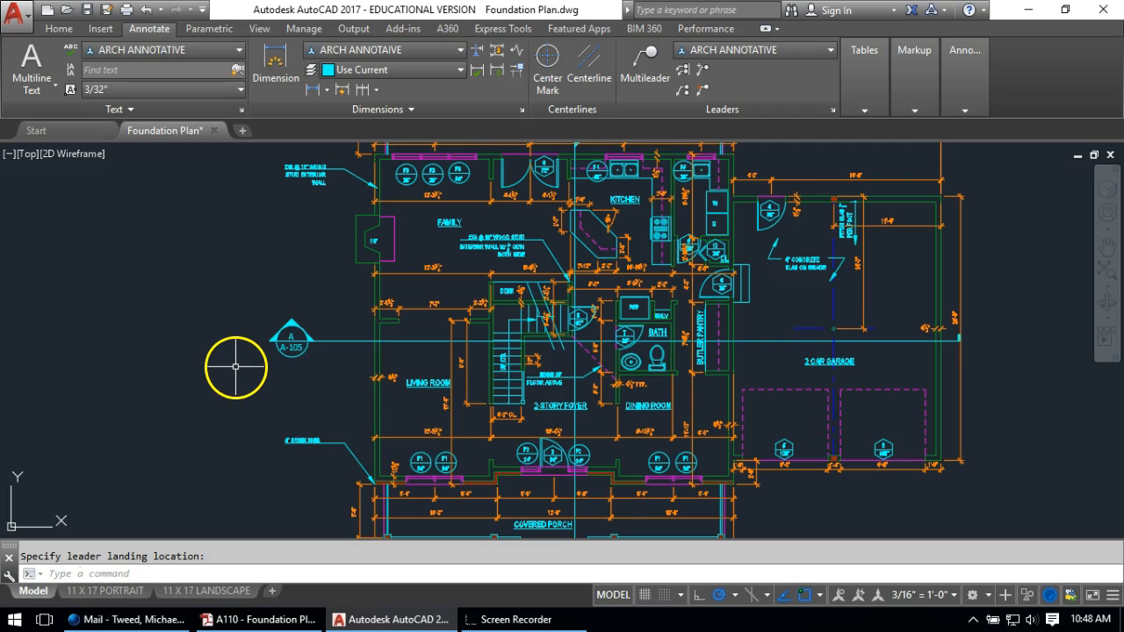
Add a multileader from the garage column circle reading 4" DIA. STEEL PIPE COLUMN
{"action": "mouse_move", "coordinate": [477, 369]}
{"action": "middle_mouse_down"}
{"action": "mouse_move", "coordinate": [168, 319]}
{"action": "mouse_move", "coordinate": [172, 333]}
{"action": "middle_mouse_up"}
{"action": "scroll", "coordinate": [537, 283], "scroll_direction": "up", "scroll_amount": 2}
{"action": "scroll", "coordinate": [510, 284], "scroll_direction": "up", "scroll_amount": 2}
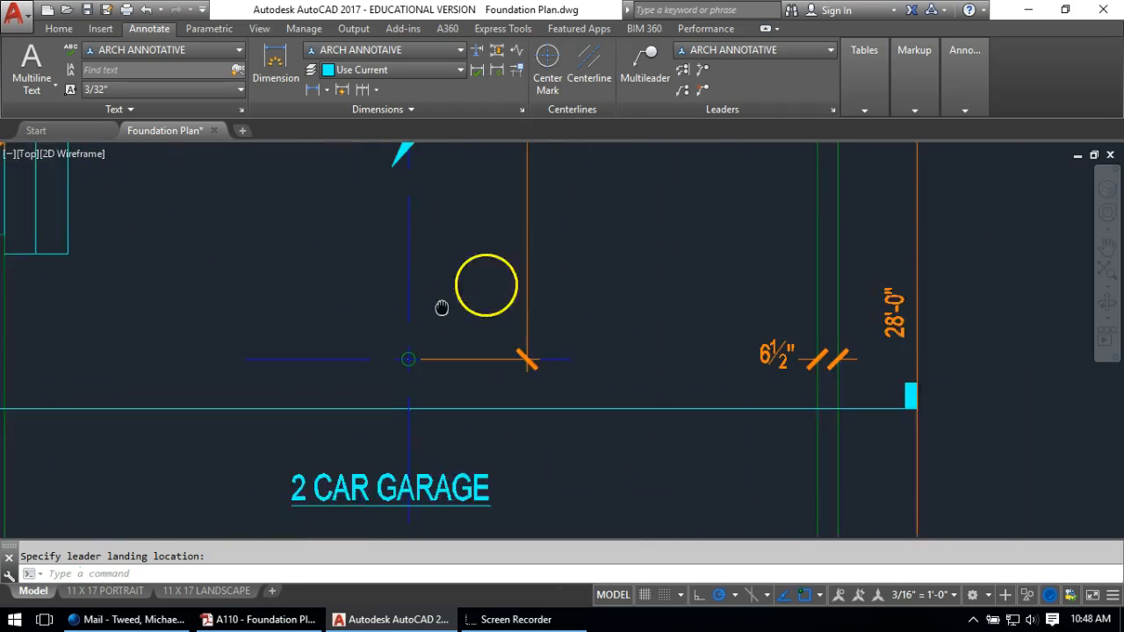
{"action": "left_click", "coordinate": [631, 70]}
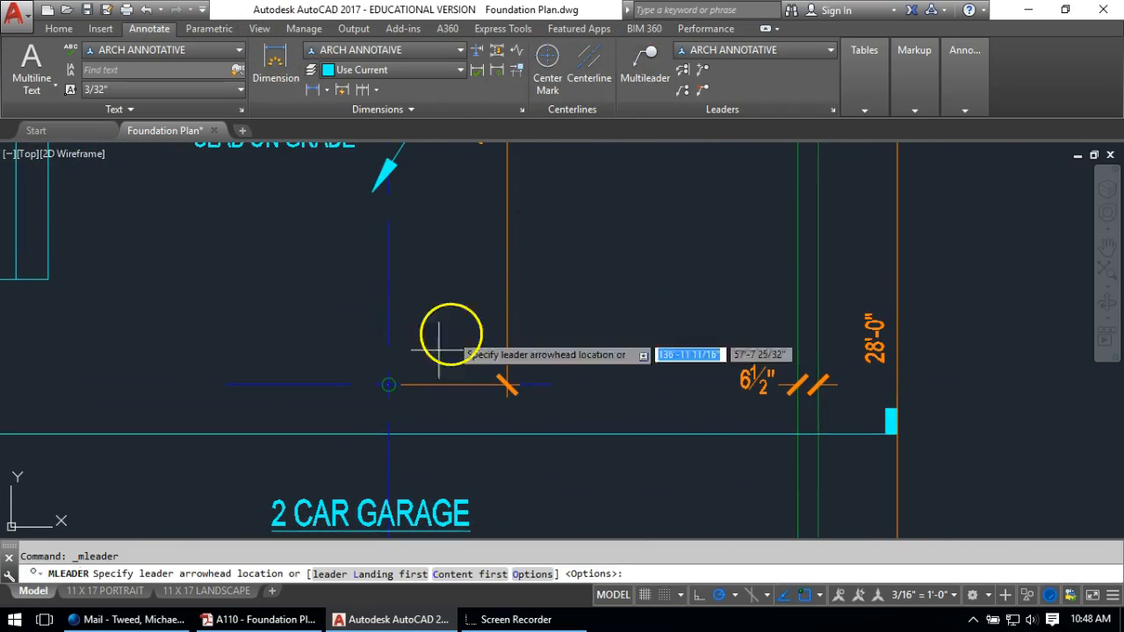
{"action": "left_click", "coordinate": [389, 384]}
{"action": "left_click", "coordinate": [476, 256]}
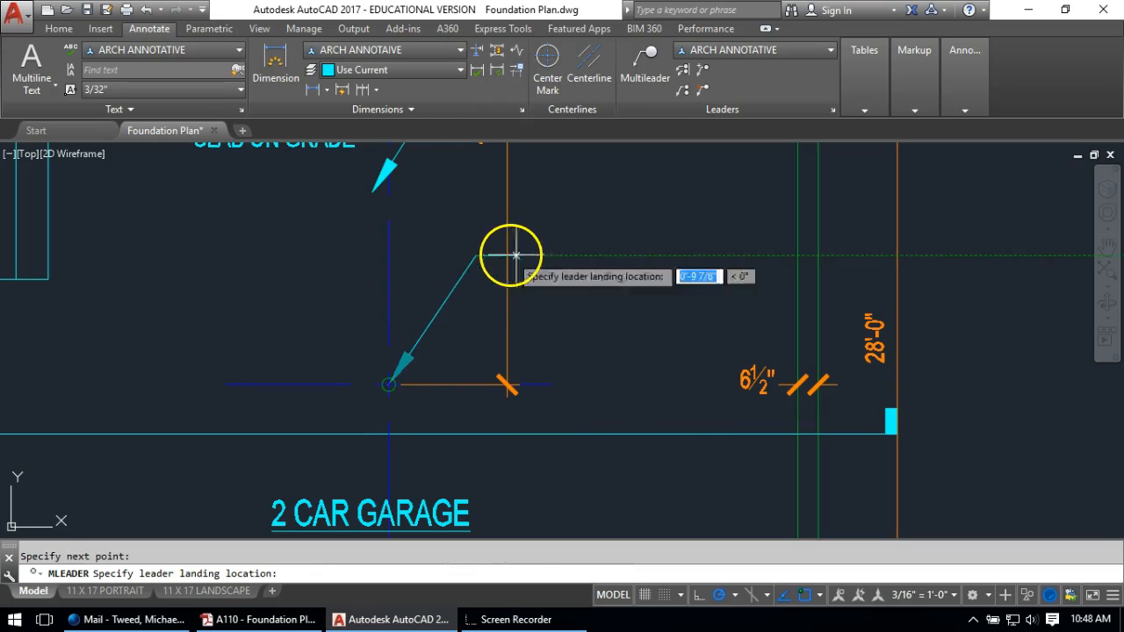
{"action": "left_click", "coordinate": [545, 257]}
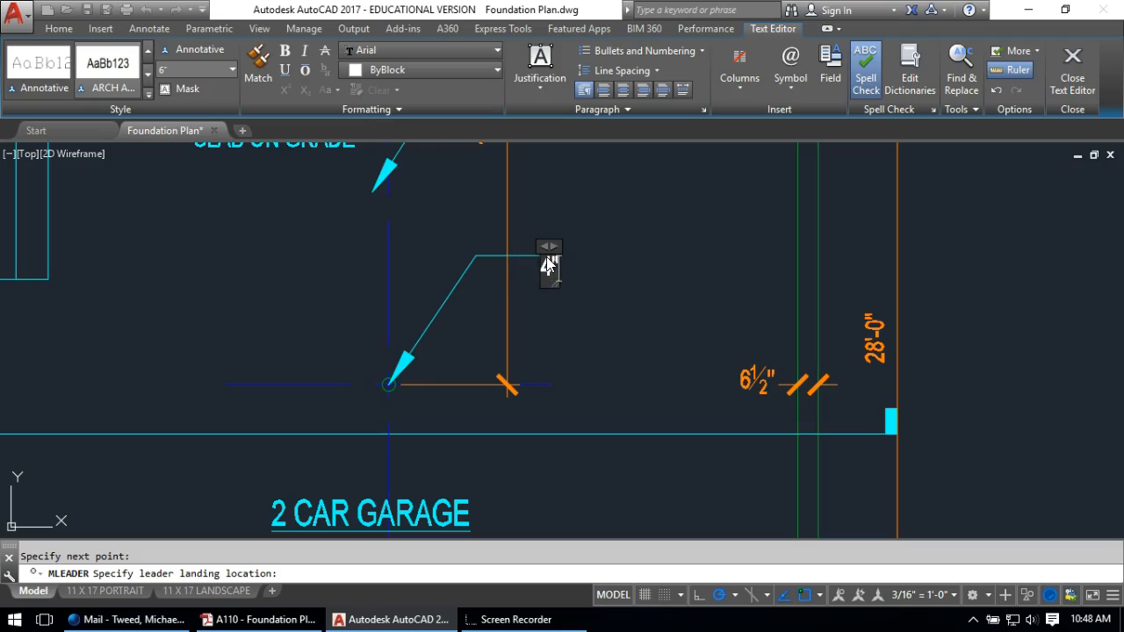
{"action": "type", "text": "4\" DIA. STE"}
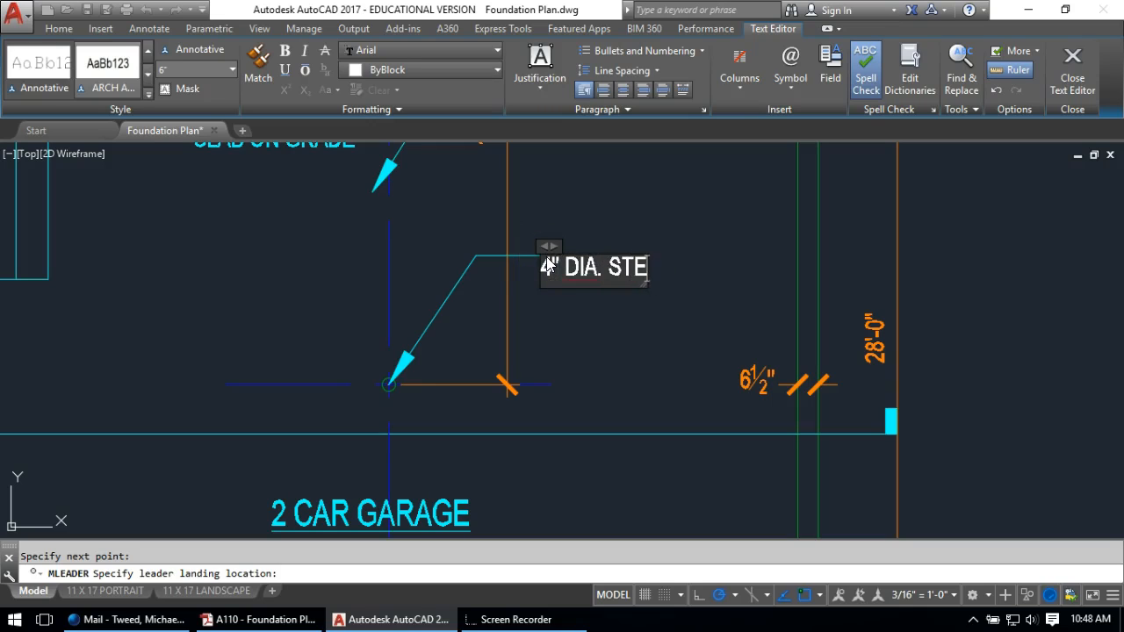
{"action": "type", "text": "EL PIPE COLUMN"}
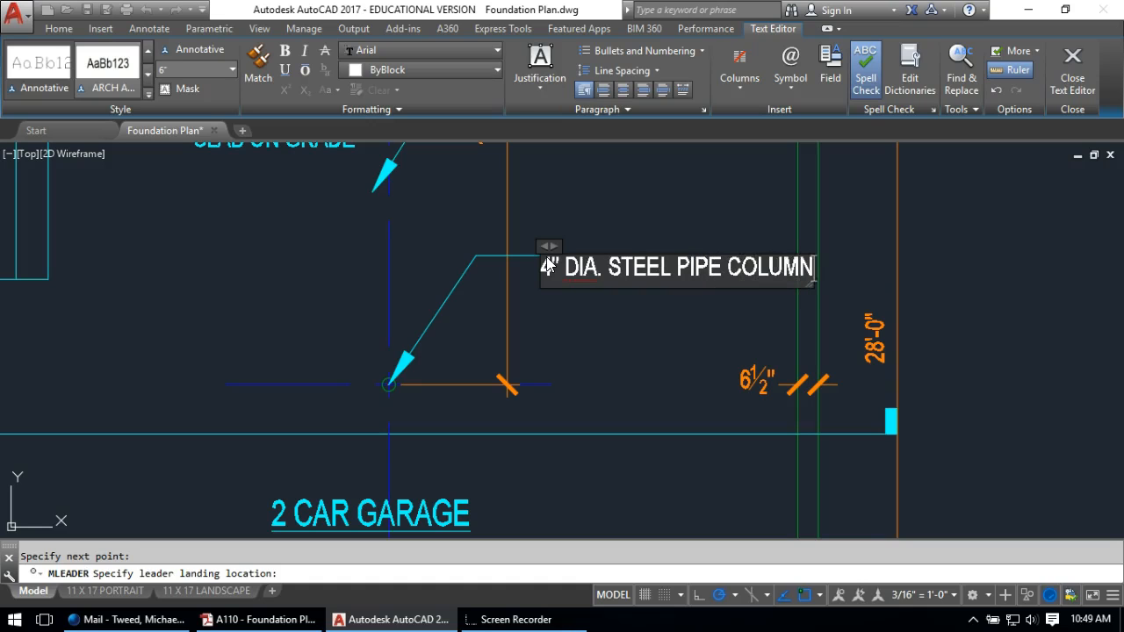
{"action": "left_click", "coordinate": [580, 309]}
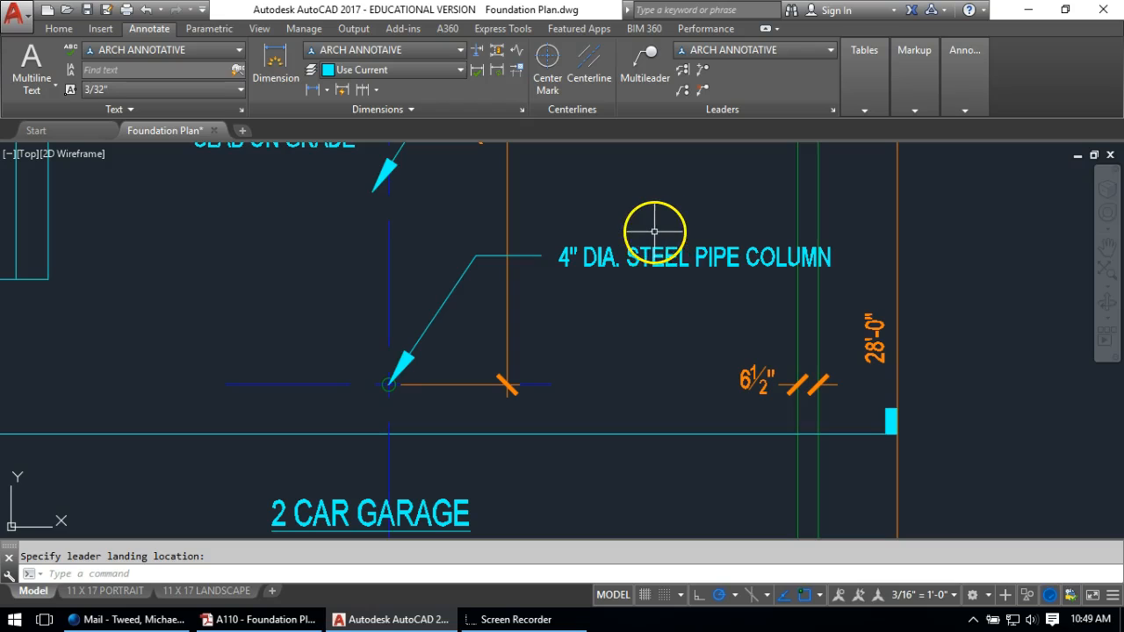
Narrow the column note so COLUMN wraps onto a second line
{"action": "left_click", "coordinate": [646, 254]}
{"action": "double_click", "coordinate": [645, 250]}
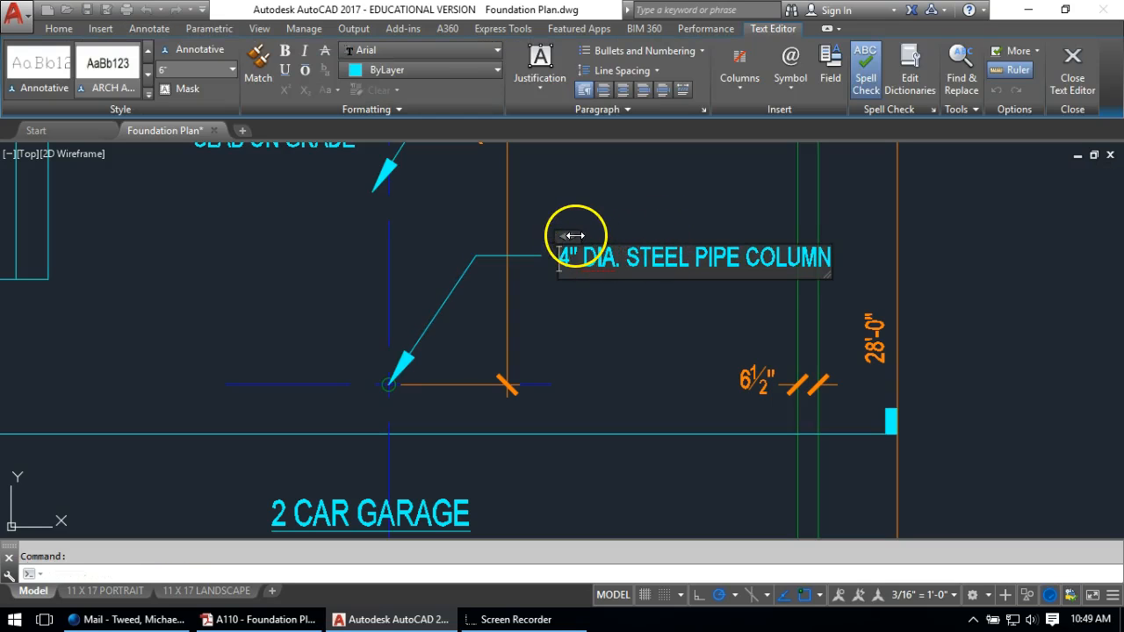
{"action": "left_click_drag", "start_coordinate": [844, 235], "coordinate": [823, 229]}
{"action": "left_click", "coordinate": [677, 181]}
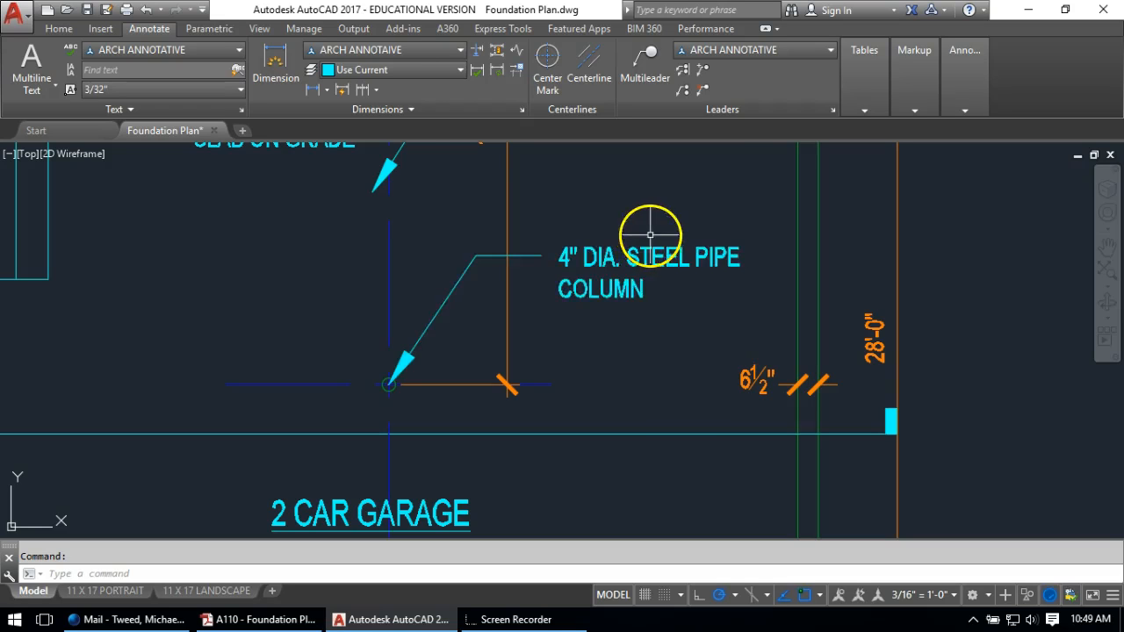
{"action": "scroll", "coordinate": [640, 226], "scroll_direction": "down", "scroll_amount": 6}
Add a '4-PLY 2X6 BUILT-UP WOOD COL. IN WALL' leader note pointing at the column in the 1'-4" garage wall
{"action": "middle_click_drag", "start_coordinate": [793, 336], "coordinate": [518, 384]}
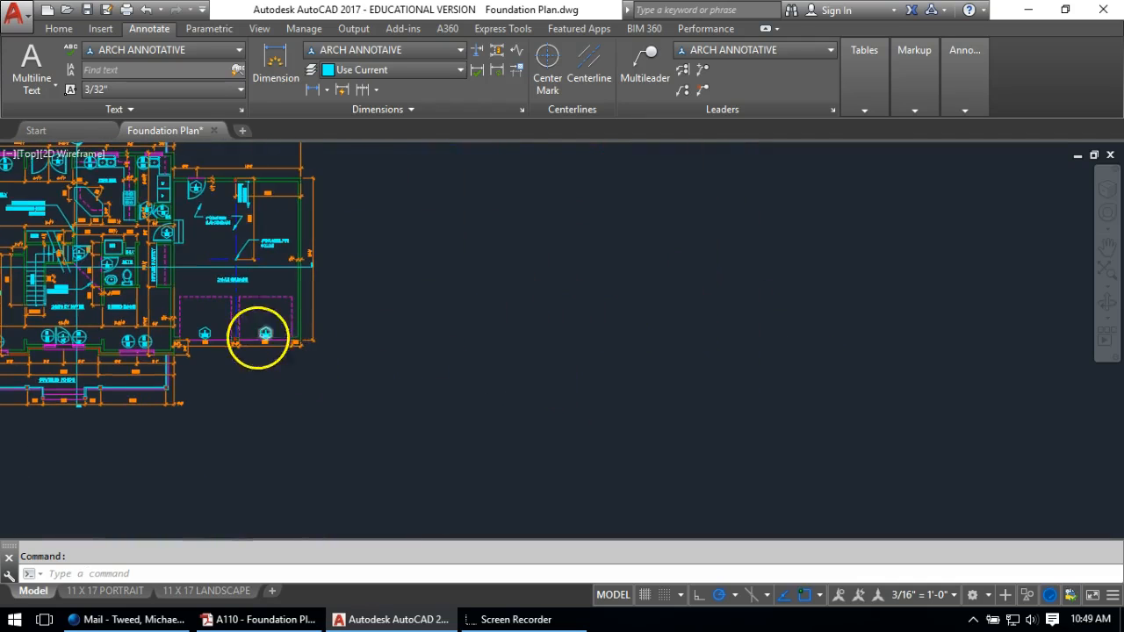
{"action": "scroll", "coordinate": [205, 404], "scroll_direction": "up", "scroll_amount": 6}
{"action": "middle_click_drag", "start_coordinate": [205, 404], "coordinate": [465, 395]}
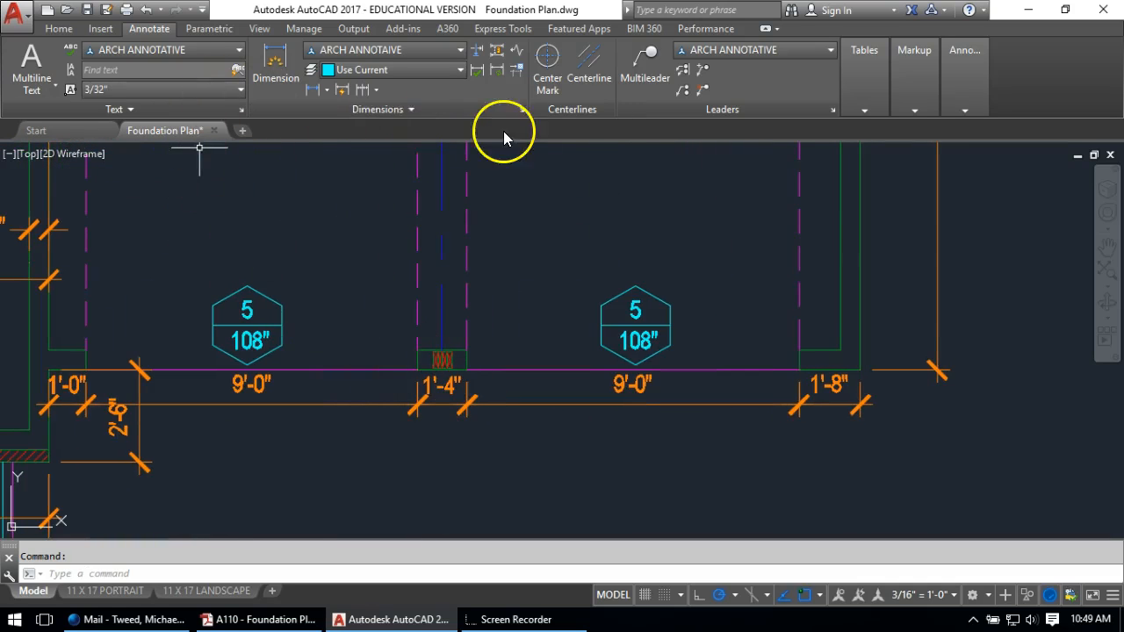
{"action": "left_click", "coordinate": [628, 58]}
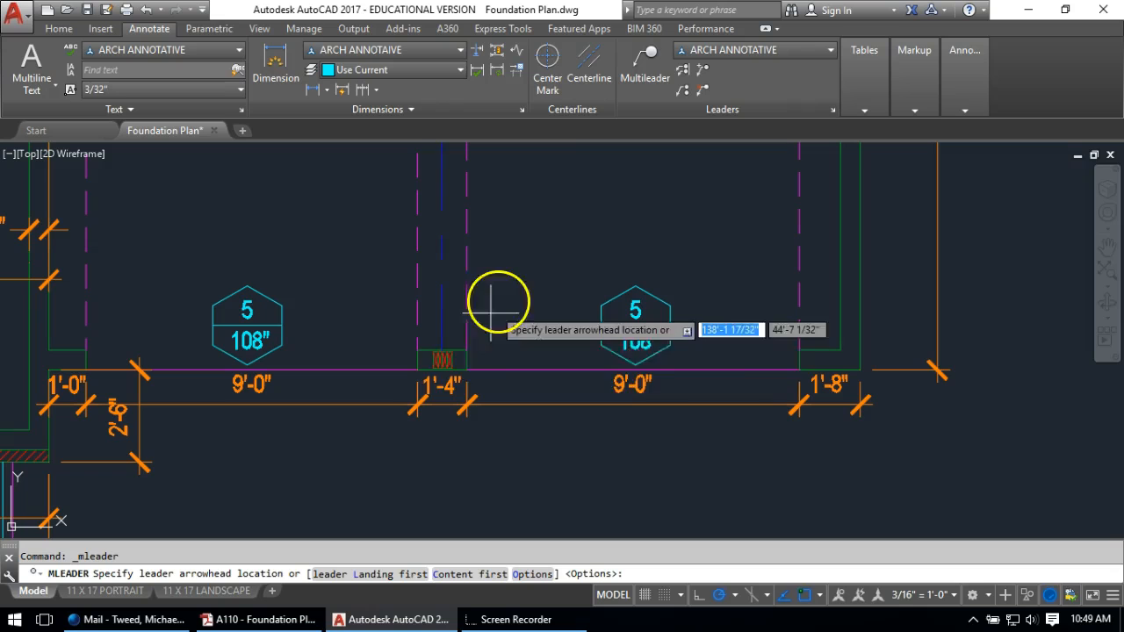
{"action": "left_click", "coordinate": [447, 372]}
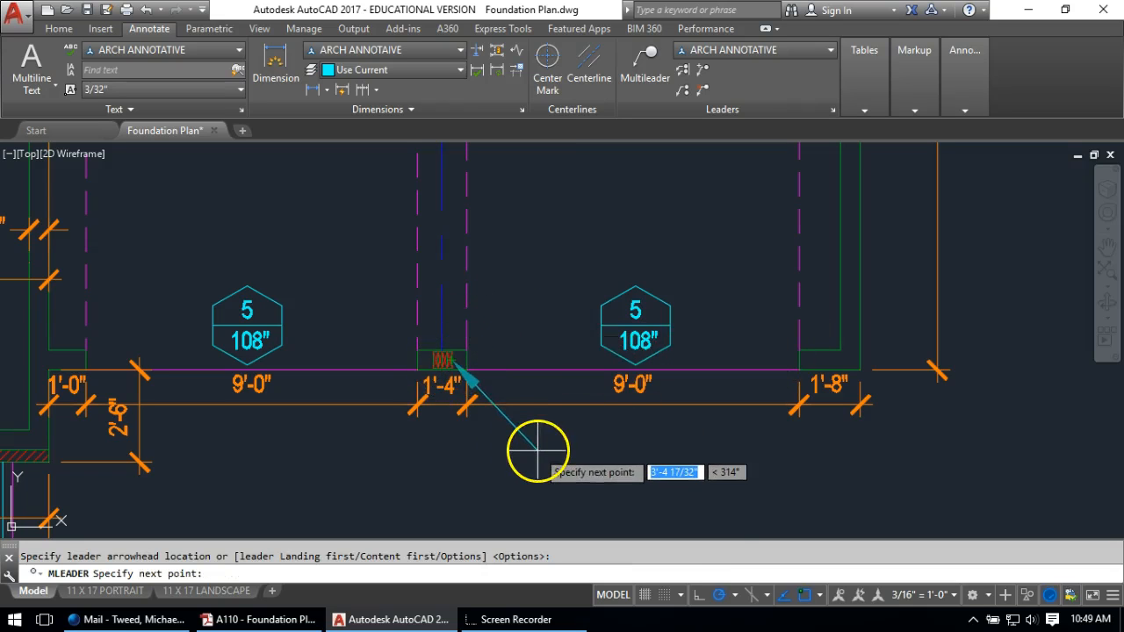
{"action": "left_click", "coordinate": [532, 451]}
{"action": "left_click", "coordinate": [585, 450]}
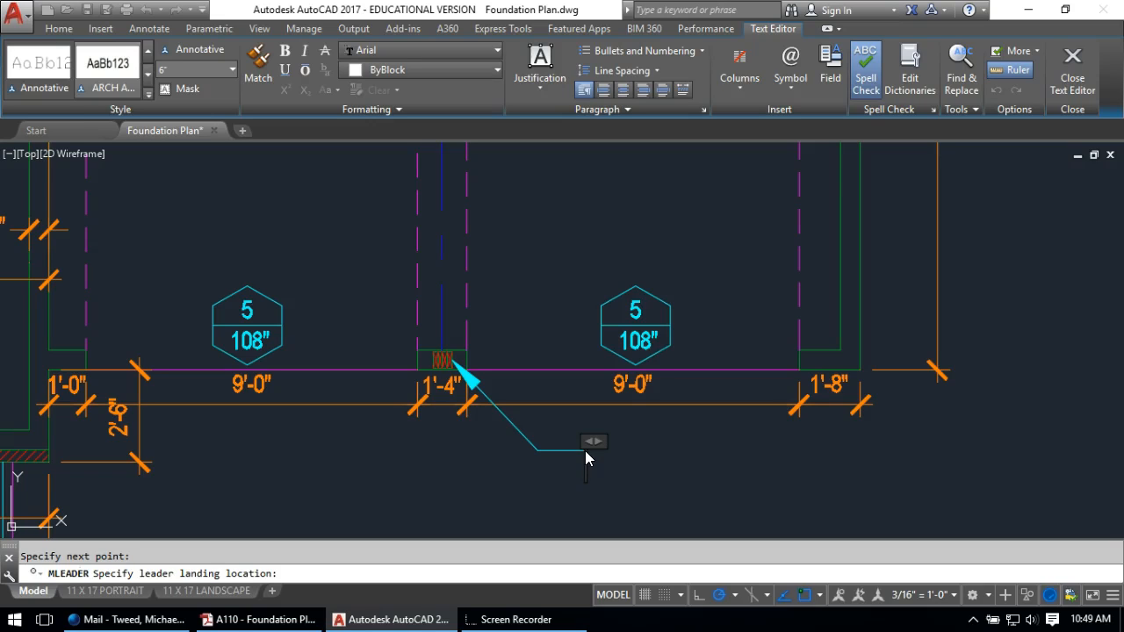
{"action": "type", "text": "4-PLY 2X6"}
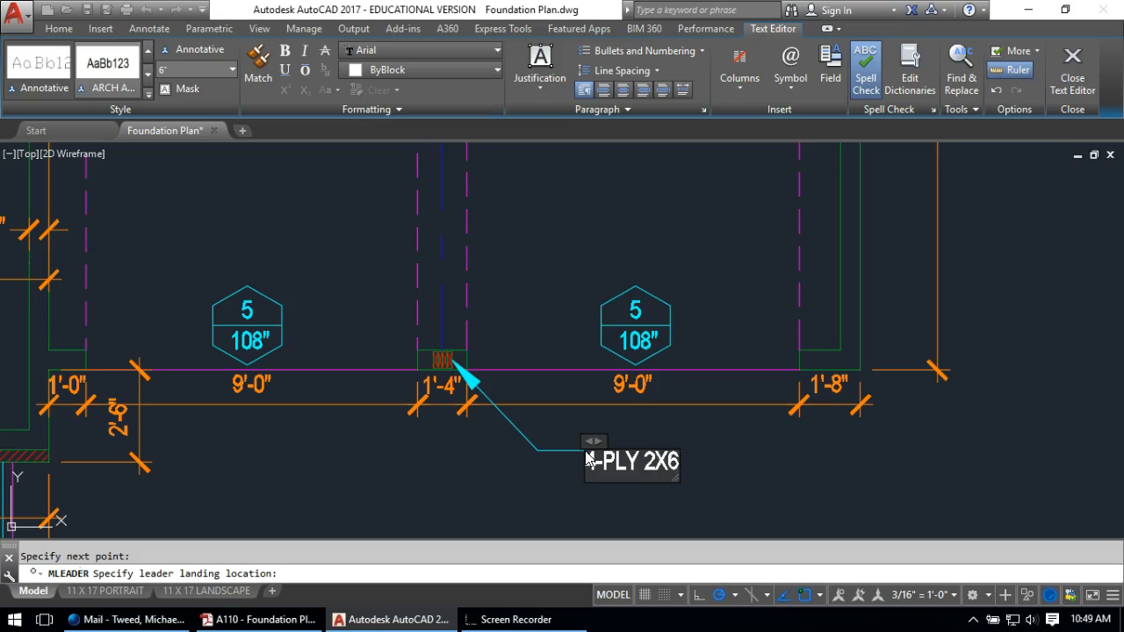
{"action": "type", "text": "BUILT"}
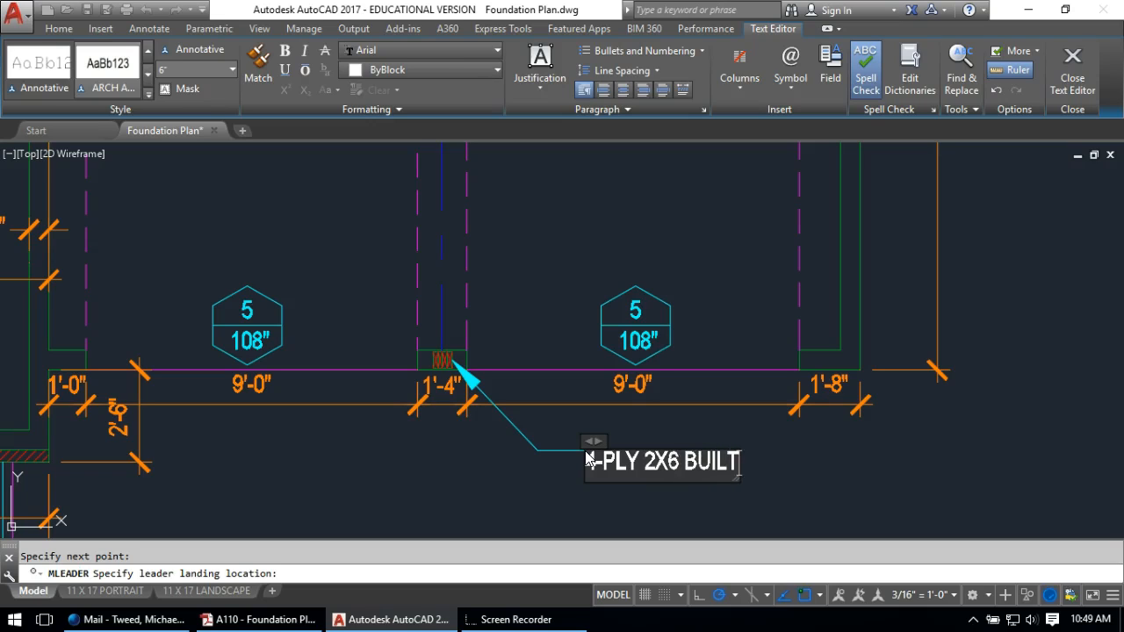
{"action": "type", "text": "-UP"}
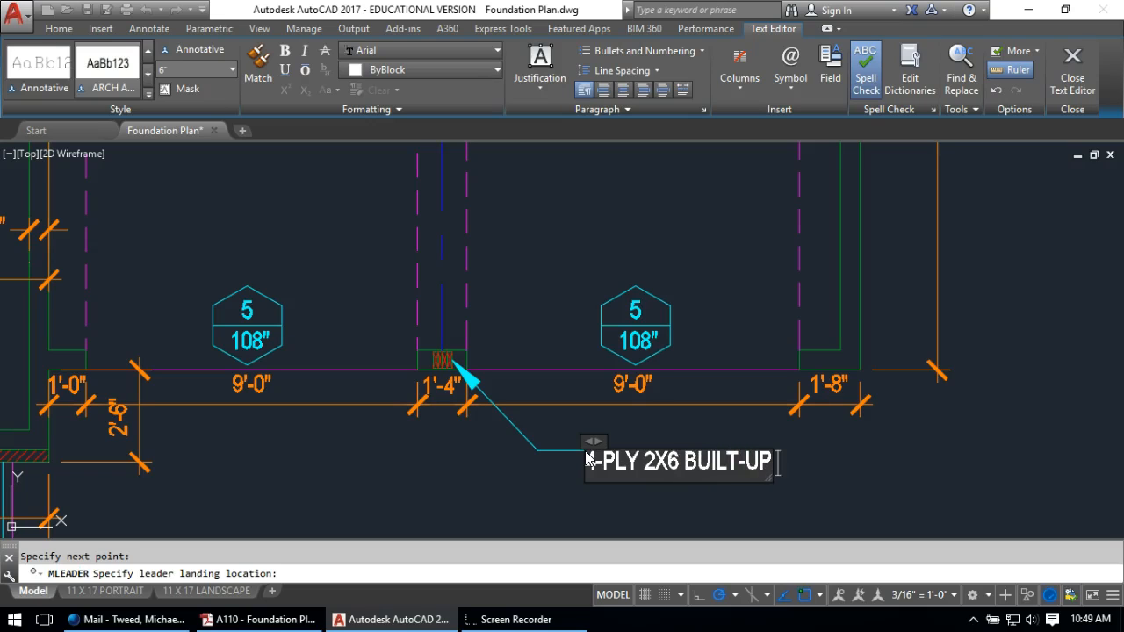
{"action": "type", "text": " WOOD COL. IN WALL"}
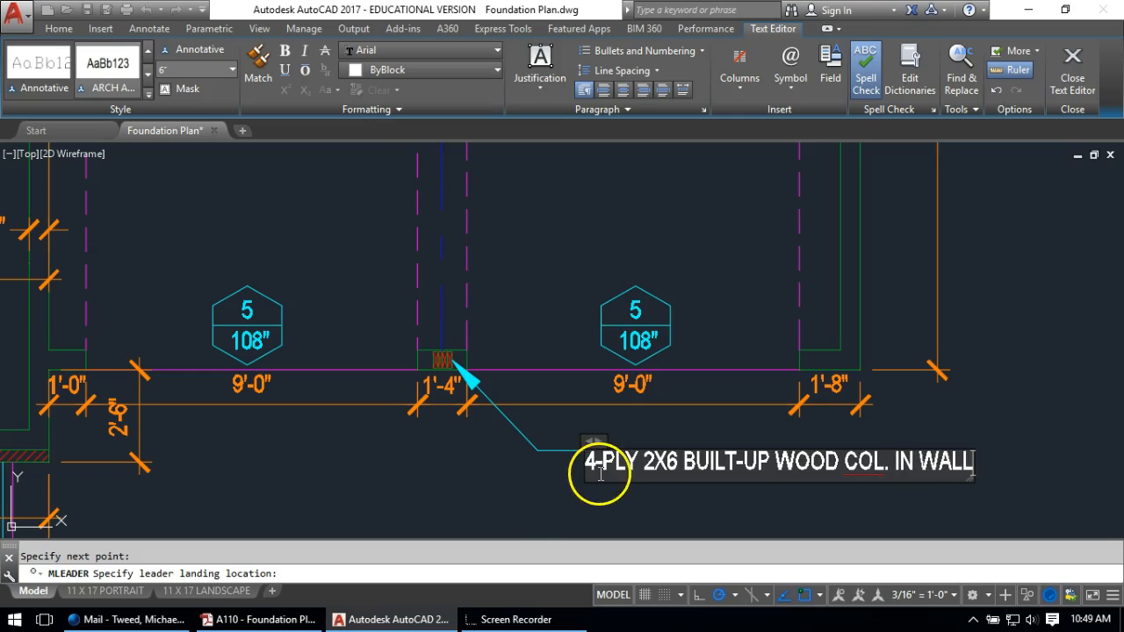
{"action": "left_click", "coordinate": [522, 492]}
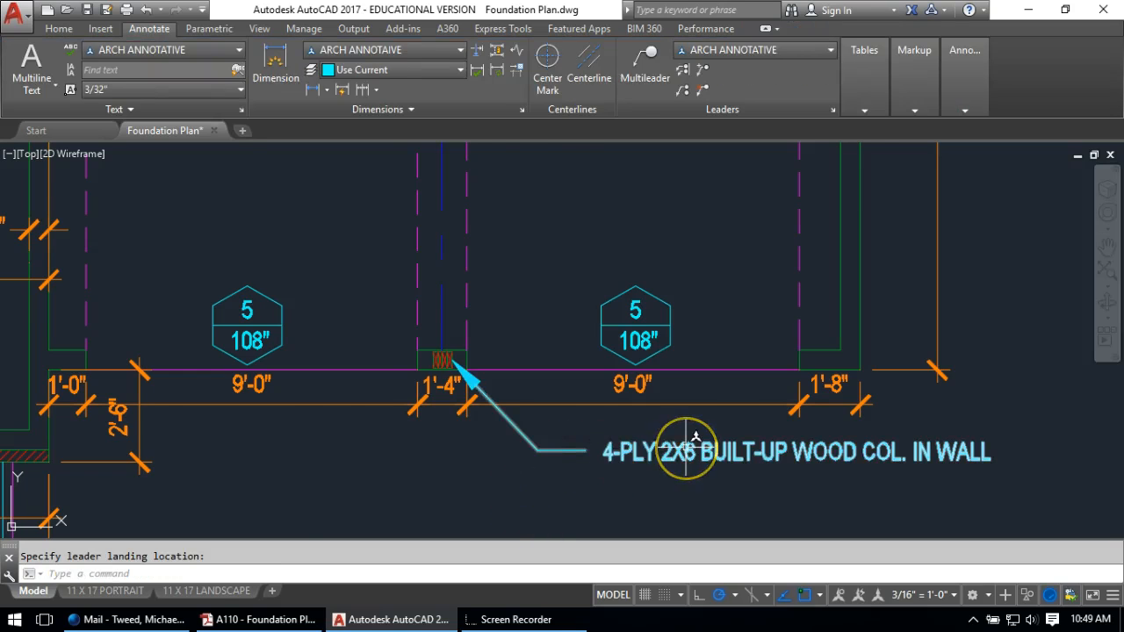
Copy the wood column note up to the garage's upper wall
{"action": "scroll", "coordinate": [695, 437], "scroll_direction": "down", "scroll_amount": 3}
{"action": "type", "text": "co"}
{"action": "key", "text": "Return"}
{"action": "left_click", "coordinate": [667, 439]}
{"action": "left_click", "coordinate": [575, 468]}
{"action": "key", "text": "Return"}
{"action": "left_click", "coordinate": [585, 475]}
{"action": "scroll", "coordinate": [585, 492], "scroll_direction": "down", "scroll_amount": 2}
{"action": "middle_click_drag", "start_coordinate": [588, 243], "coordinate": [595, 580]}
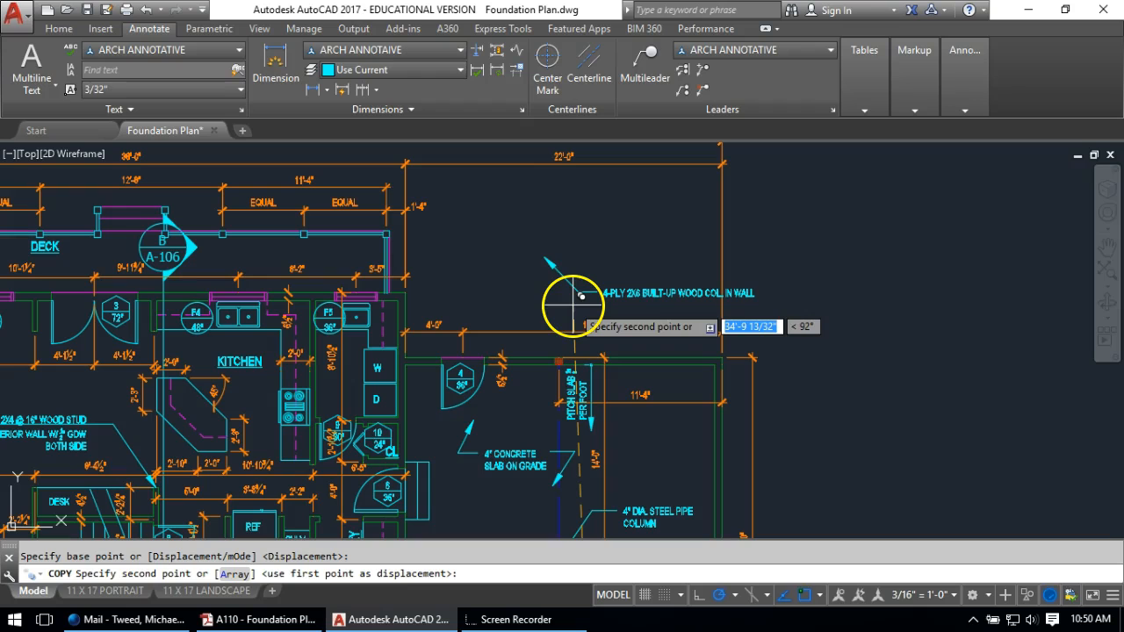
{"action": "left_click", "coordinate": [594, 282]}
{"action": "key", "text": "Return"}
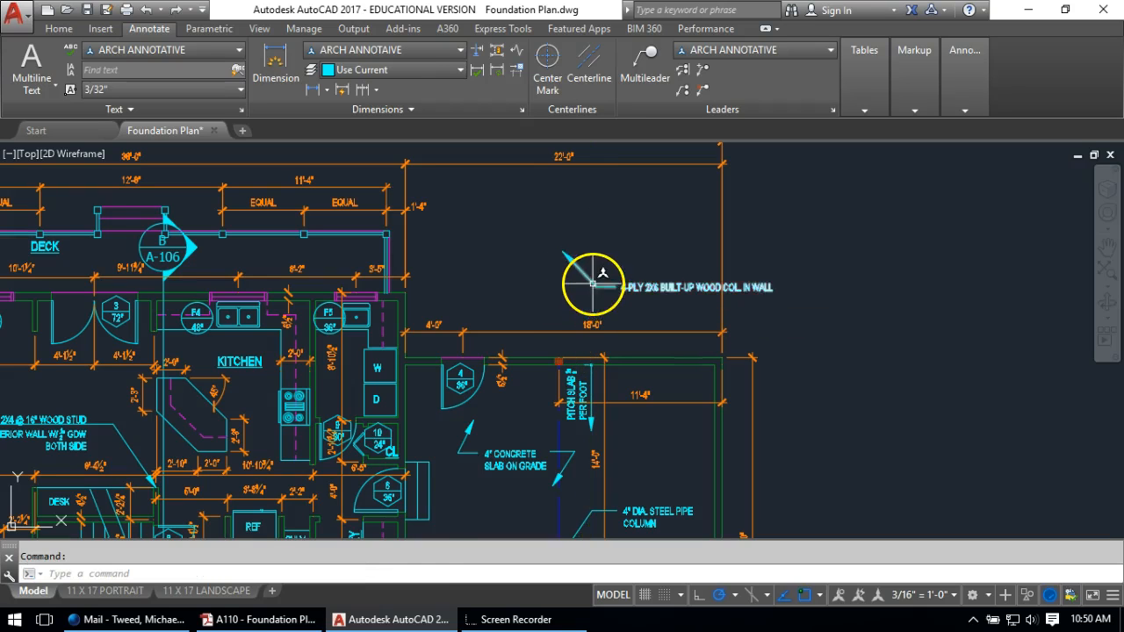
Stretch the copy's arrowhead onto the wall corner and narrow its text to two lines
{"action": "left_click", "coordinate": [563, 254]}
{"action": "left_click", "coordinate": [562, 253]}
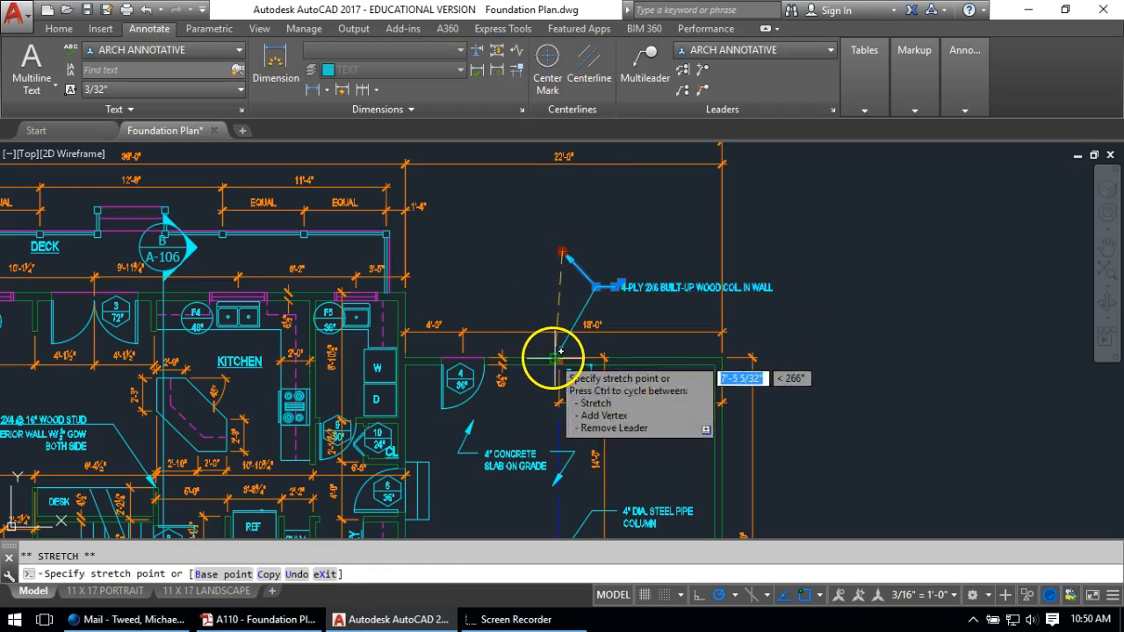
{"action": "left_click", "coordinate": [561, 353]}
{"action": "key", "text": "Escape"}
{"action": "double_click", "coordinate": [675, 284]}
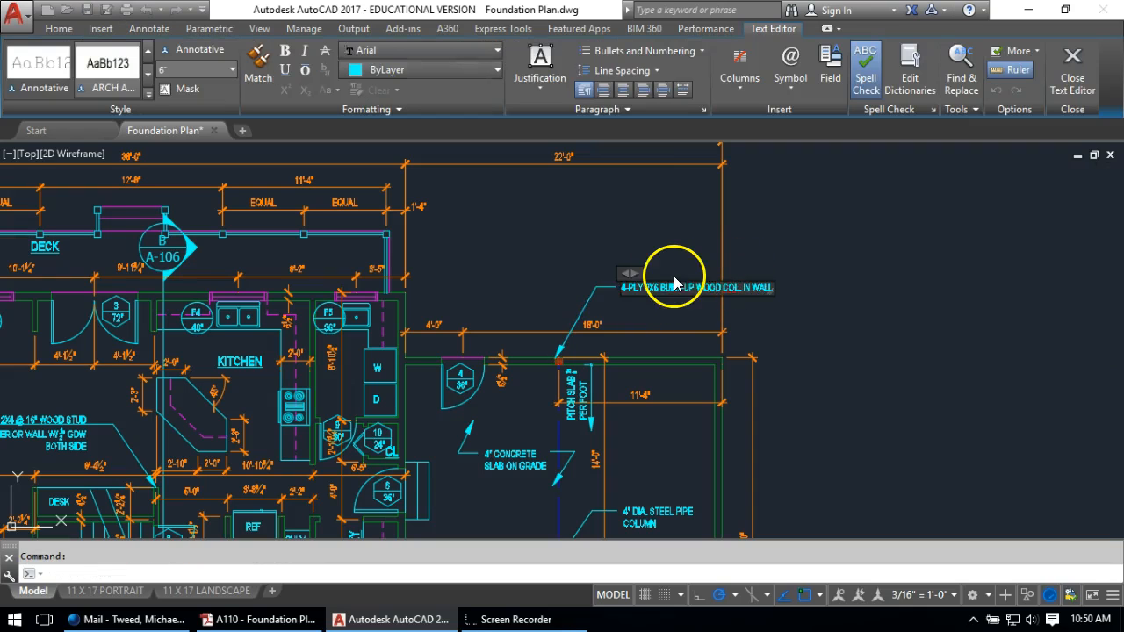
{"action": "mouse_move", "coordinate": [631, 274]}
{"action": "left_mouse_down"}
{"action": "mouse_move", "coordinate": [782, 264]}
{"action": "mouse_move", "coordinate": [723, 266]}
{"action": "left_mouse_up"}
{"action": "key", "text": "Escape"}
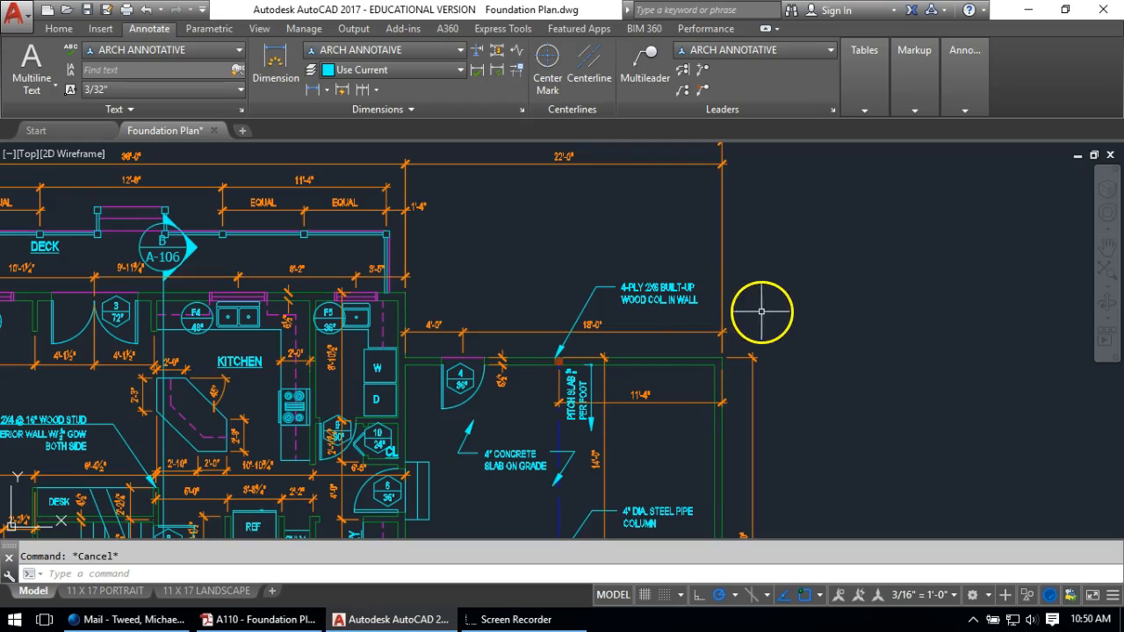
{"action": "scroll", "coordinate": [761, 311], "scroll_direction": "down", "scroll_amount": 4}
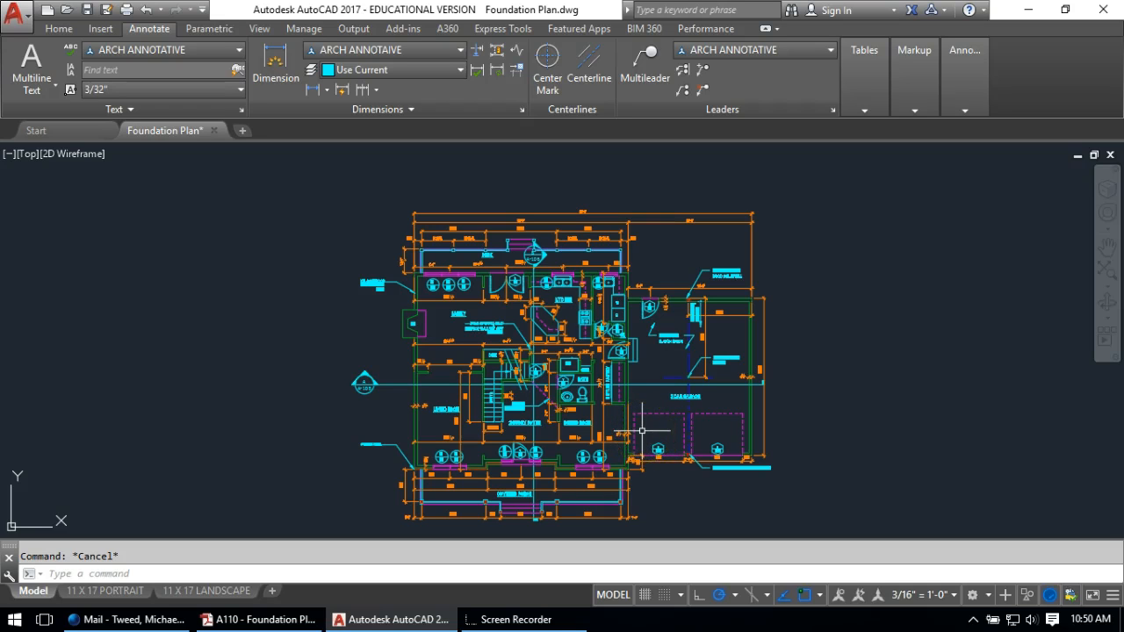
Draw a leader from the stair beside the desk, landing to its left, reading SEE "STAIR DETAILS" FOR INFO
{"action": "scroll", "coordinate": [502, 395], "scroll_direction": "up", "scroll_amount": 5}
{"action": "middle_click_drag", "start_coordinate": [510, 427], "coordinate": [561, 381]}
{"action": "middle_click_drag", "start_coordinate": [489, 331], "coordinate": [547, 322]}
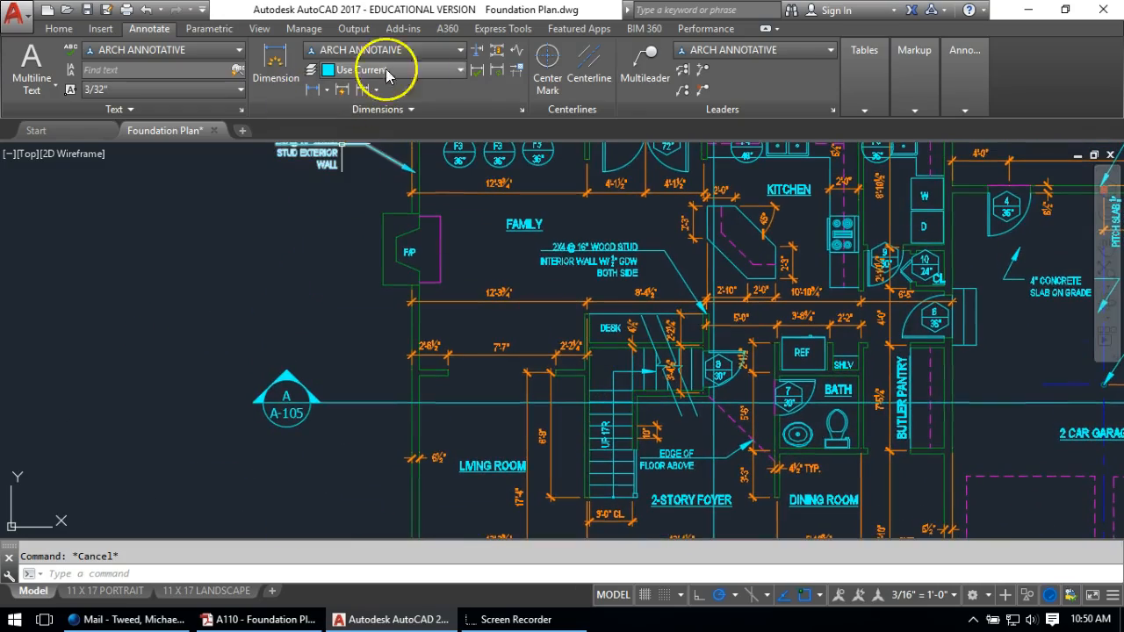
{"action": "left_click", "coordinate": [647, 60]}
{"action": "scroll", "coordinate": [608, 363], "scroll_direction": "up", "scroll_amount": 4}
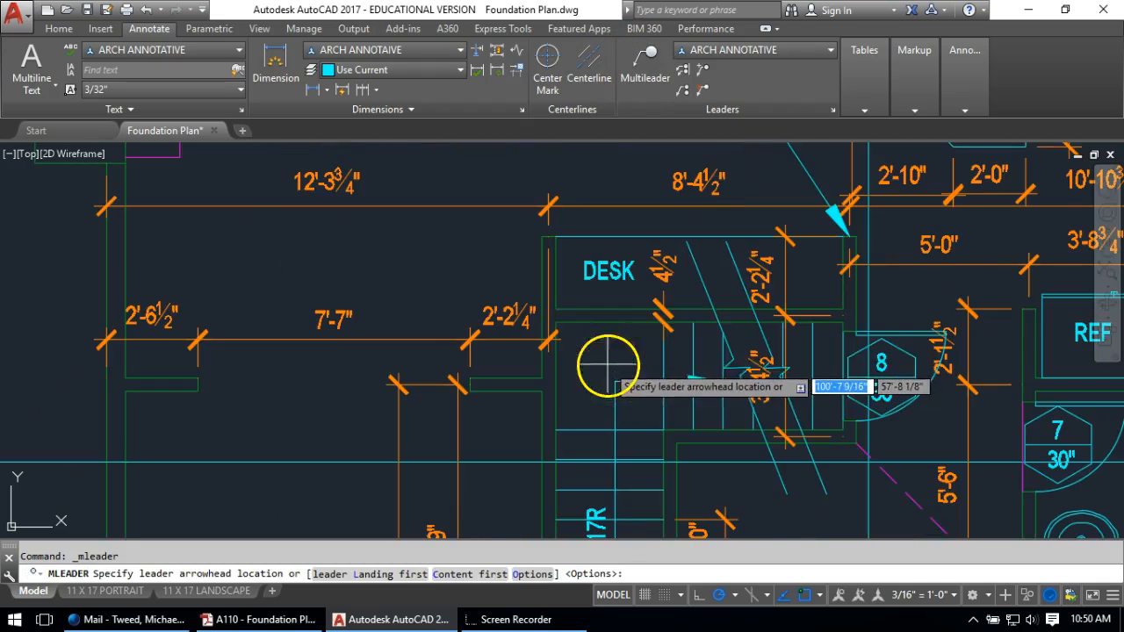
{"action": "scroll", "coordinate": [562, 301], "scroll_direction": "down", "scroll_amount": 4}
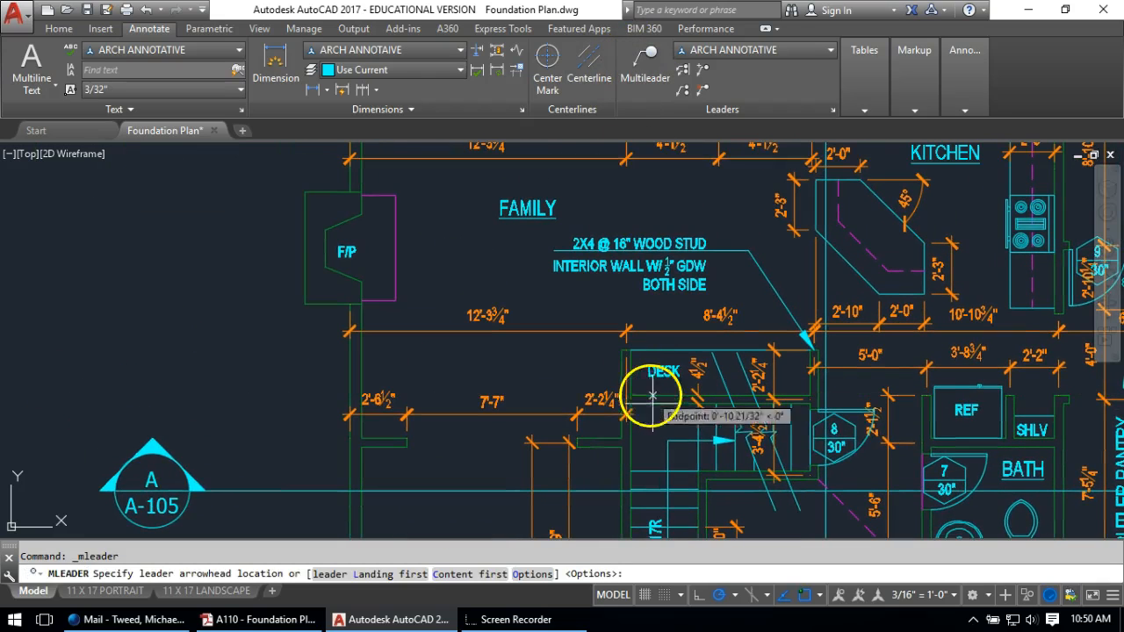
{"action": "left_click", "coordinate": [653, 396]}
{"action": "scroll", "coordinate": [649, 393], "scroll_direction": "down", "scroll_amount": 4}
{"action": "middle_click_drag", "start_coordinate": [647, 394], "coordinate": [567, 321]}
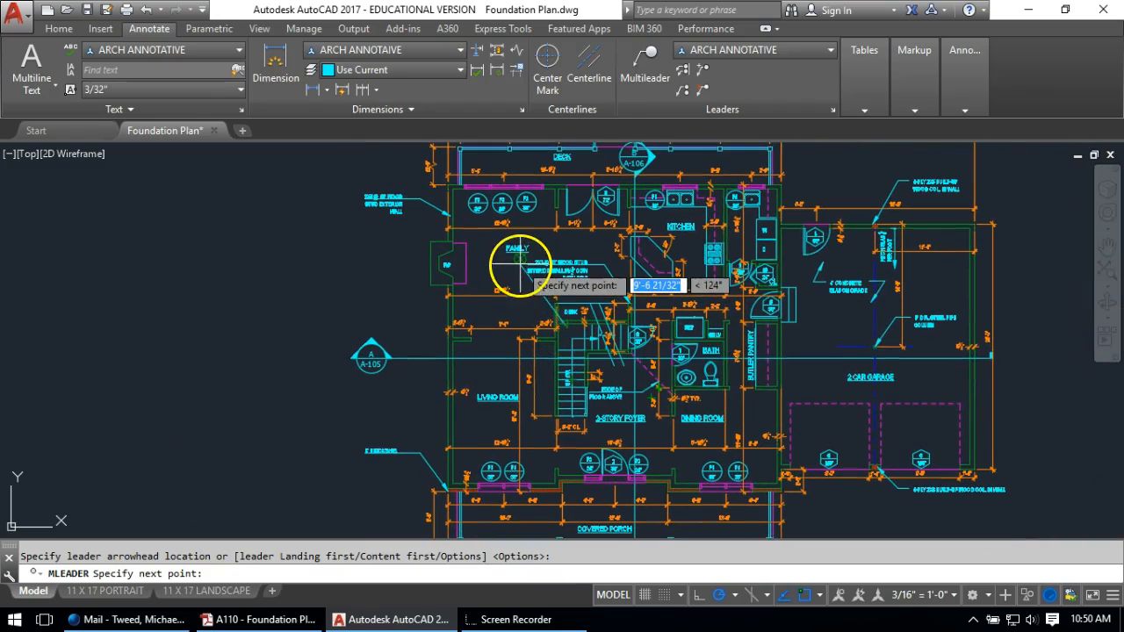
{"action": "scroll", "coordinate": [520, 262], "scroll_direction": "up", "scroll_amount": 4}
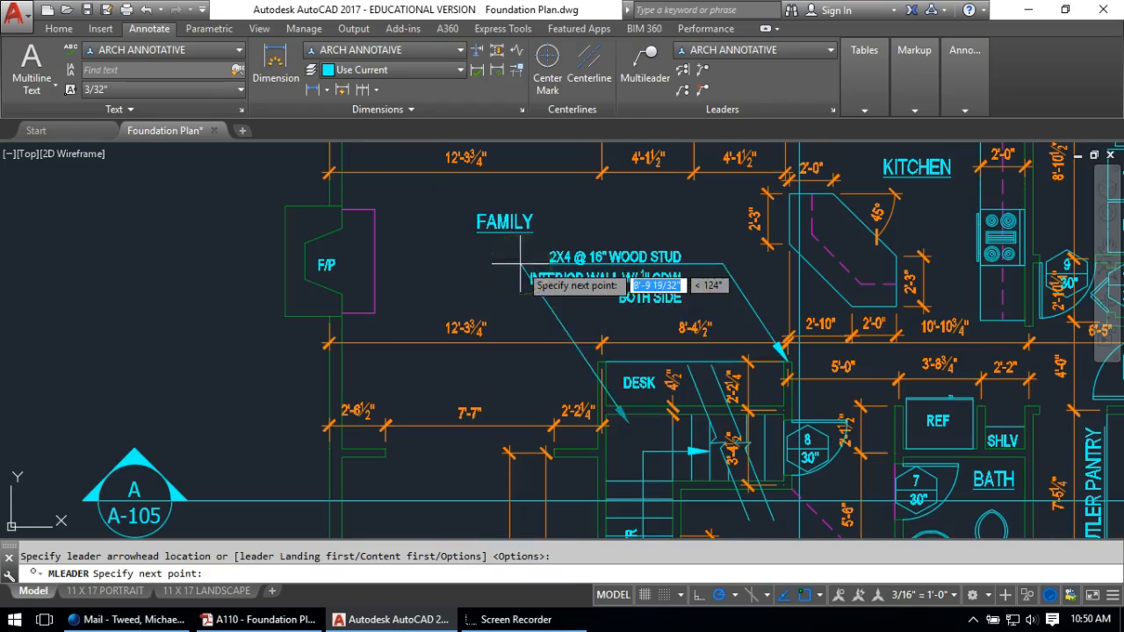
{"action": "left_click", "coordinate": [579, 365]}
{"action": "left_click", "coordinate": [526, 366]}
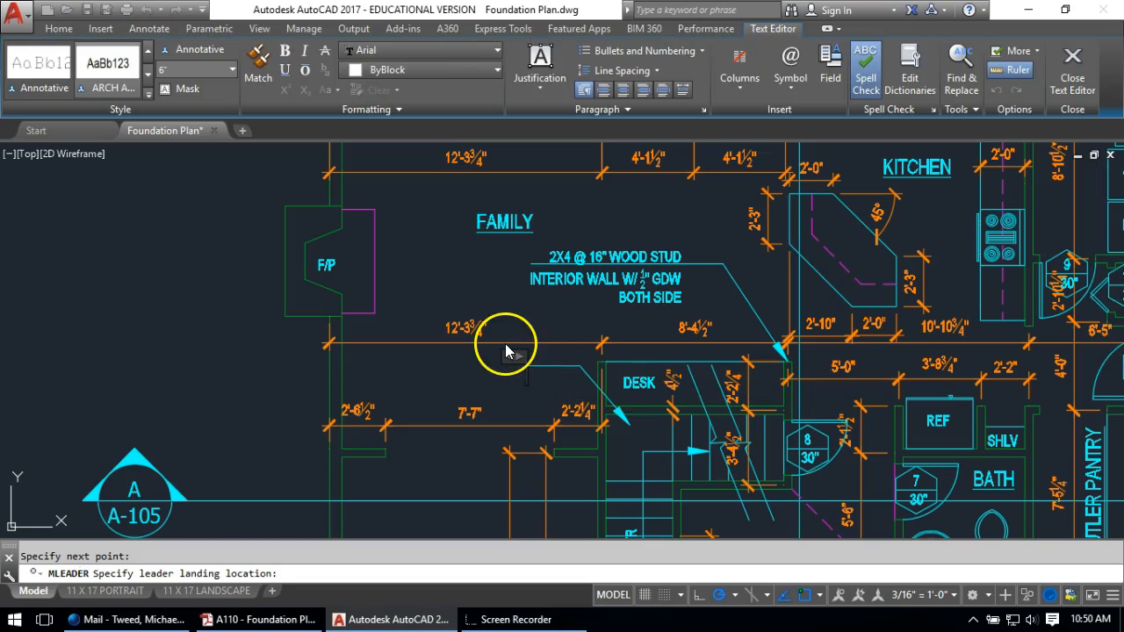
{"action": "type", "text": "SEE \"STAIR DETAILS\" FOR INFO"}
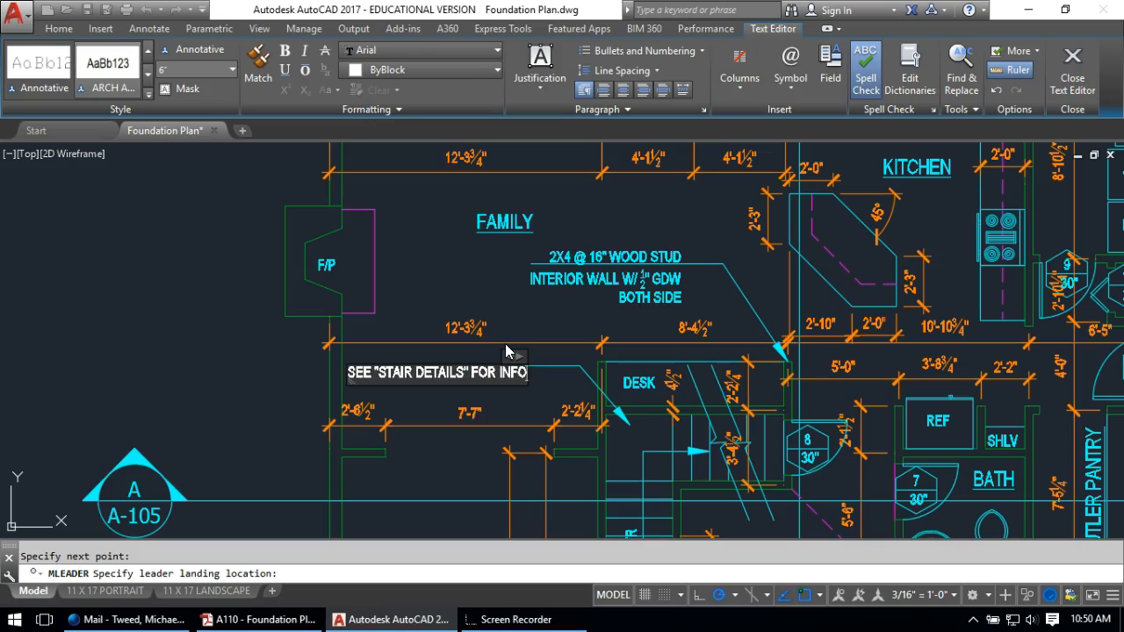
{"action": "left_click", "coordinate": [242, 390]}
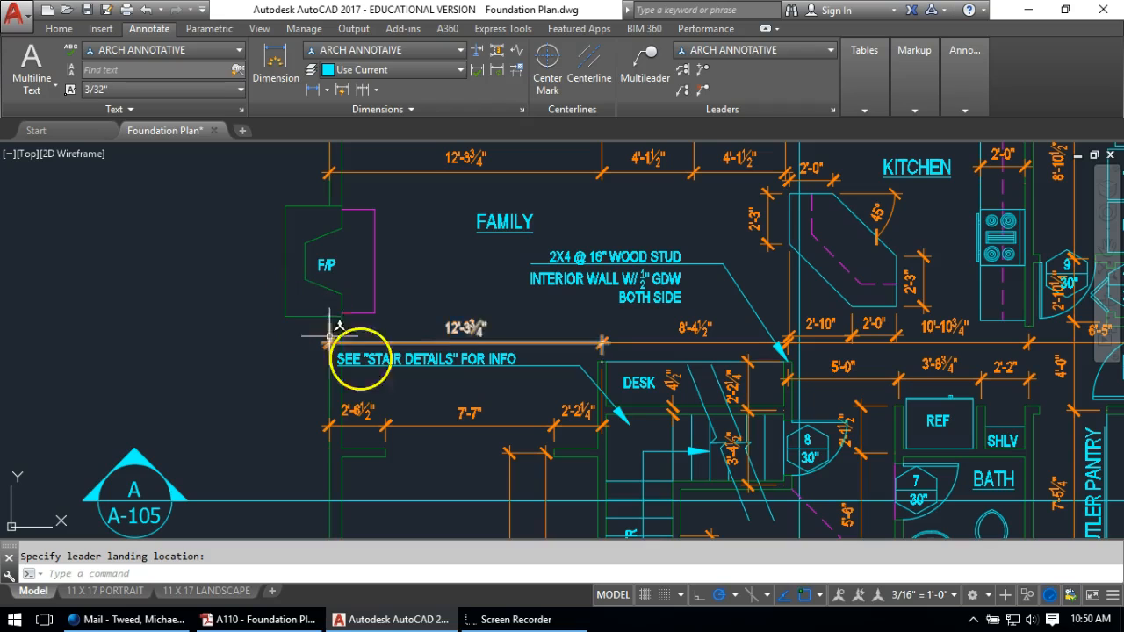
Grip-move the stair note's text slightly right into its final position
{"action": "left_click", "coordinate": [477, 362]}
{"action": "scroll", "coordinate": [514, 353], "scroll_direction": "up", "scroll_amount": 4}
{"action": "left_click", "coordinate": [518, 341]}
{"action": "left_click", "coordinate": [567, 340]}
{"action": "key", "text": "Escape"}
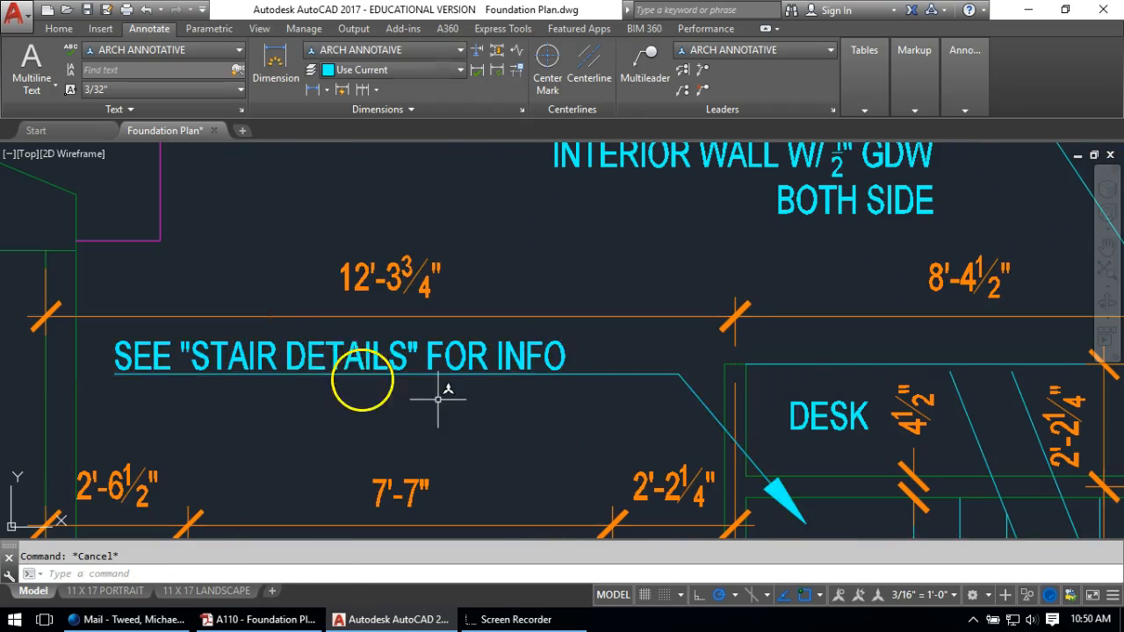
{"action": "scroll", "coordinate": [474, 387], "scroll_direction": "down", "scroll_amount": 4}
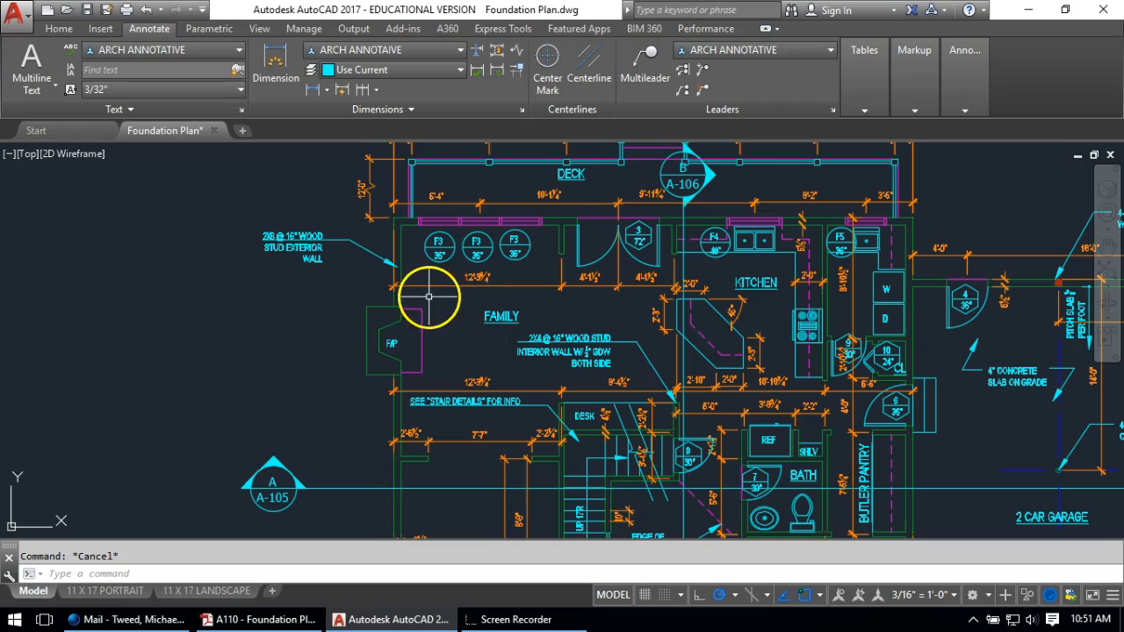
Add a leader from below the fireplace, landing left, with text 'MASONRY F/P PACKAGE - SEE SPECS.'
{"action": "middle_click_drag", "start_coordinate": [427, 296], "coordinate": [489, 308]}
{"action": "left_click", "coordinate": [646, 64]}
{"action": "scroll", "coordinate": [443, 376], "scroll_direction": "up", "scroll_amount": 2}
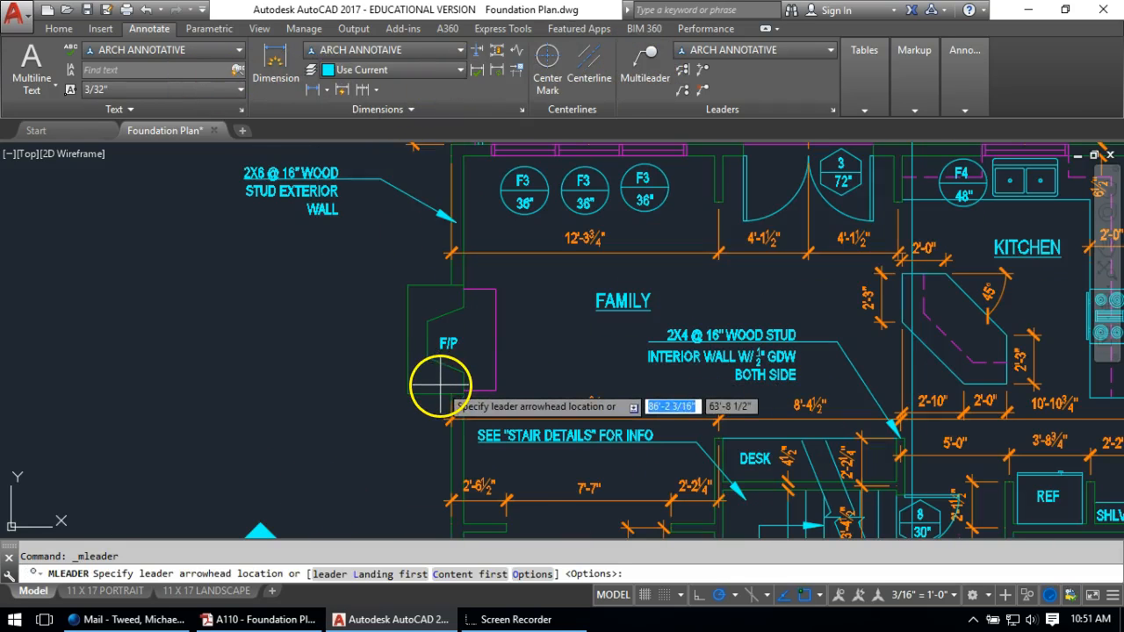
{"action": "left_click", "coordinate": [431, 396]}
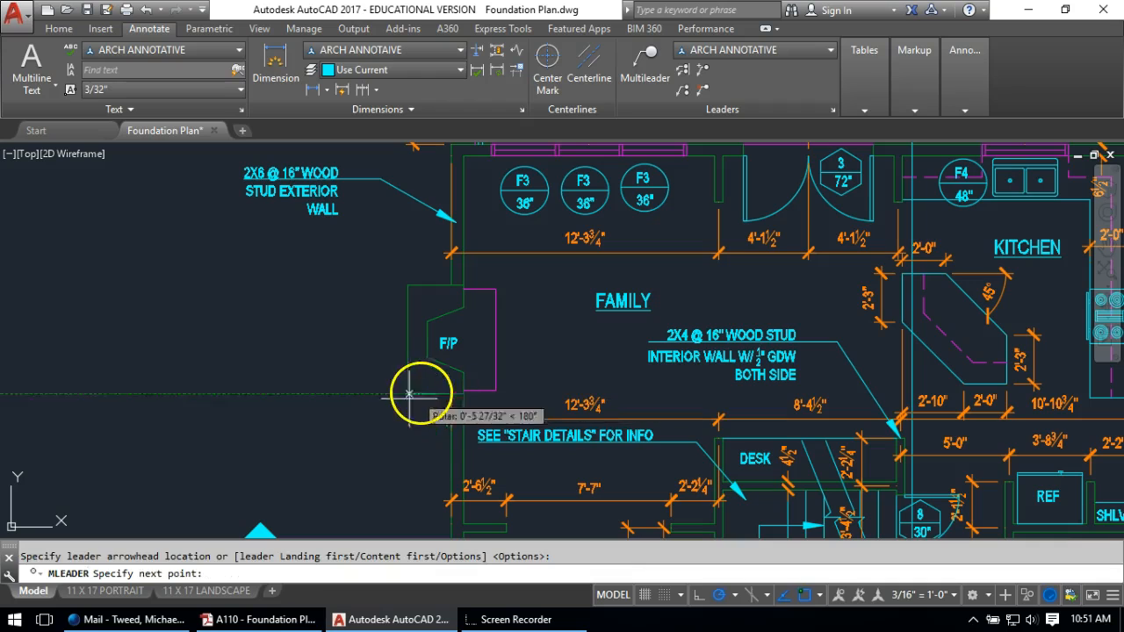
{"action": "left_click", "coordinate": [372, 439]}
{"action": "left_click", "coordinate": [345, 433]}
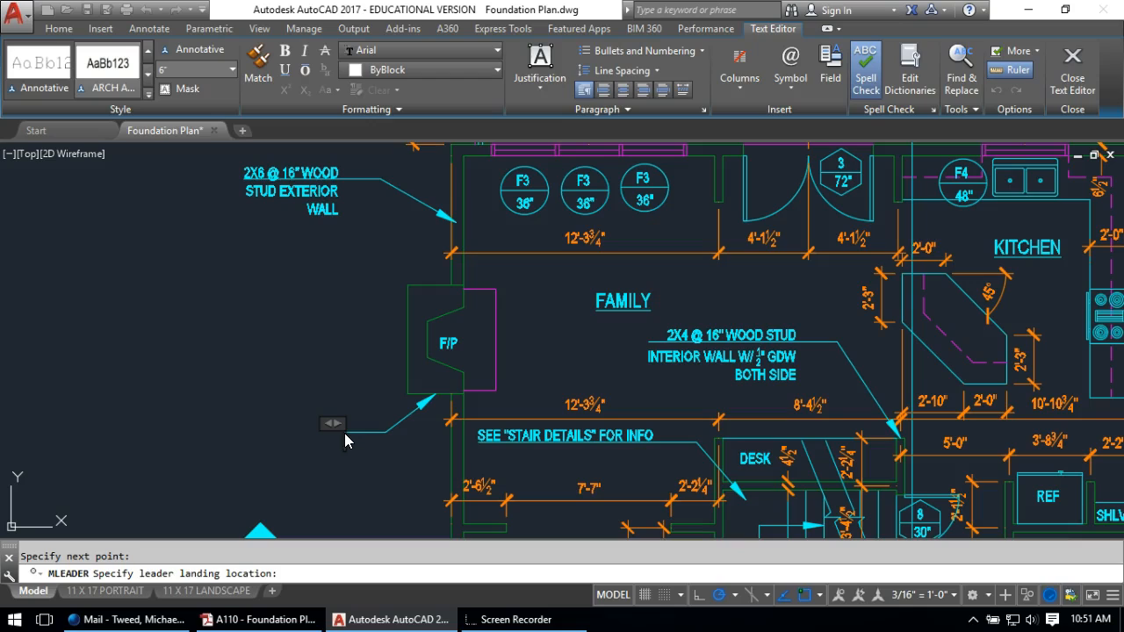
{"action": "type", "text": "MASONRY F/P"}
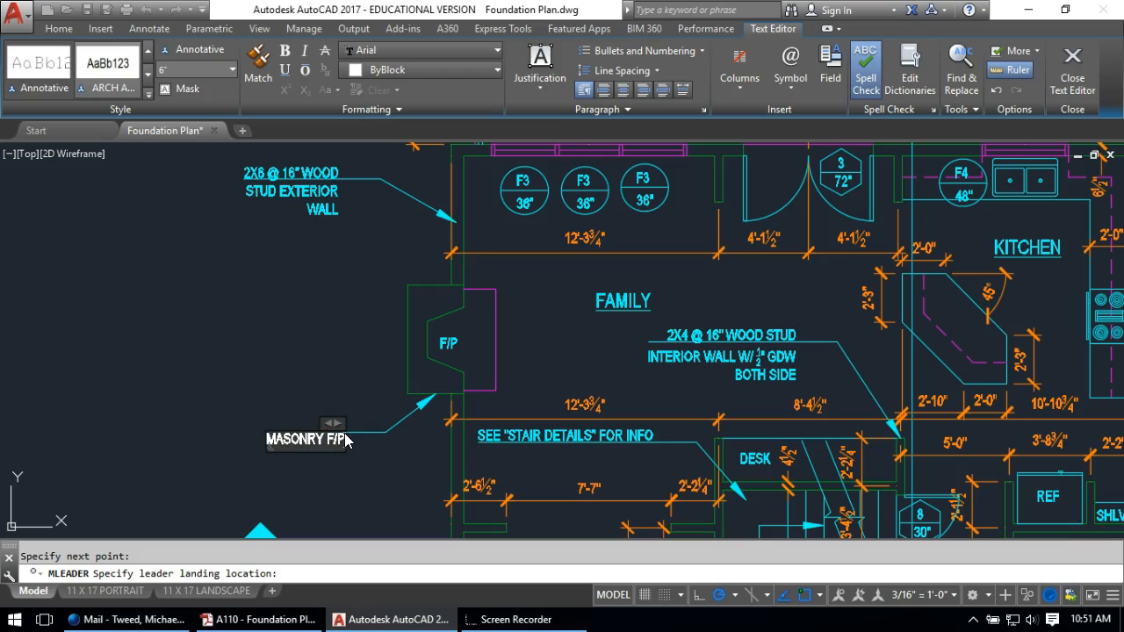
{"action": "type", "text": " PA"}
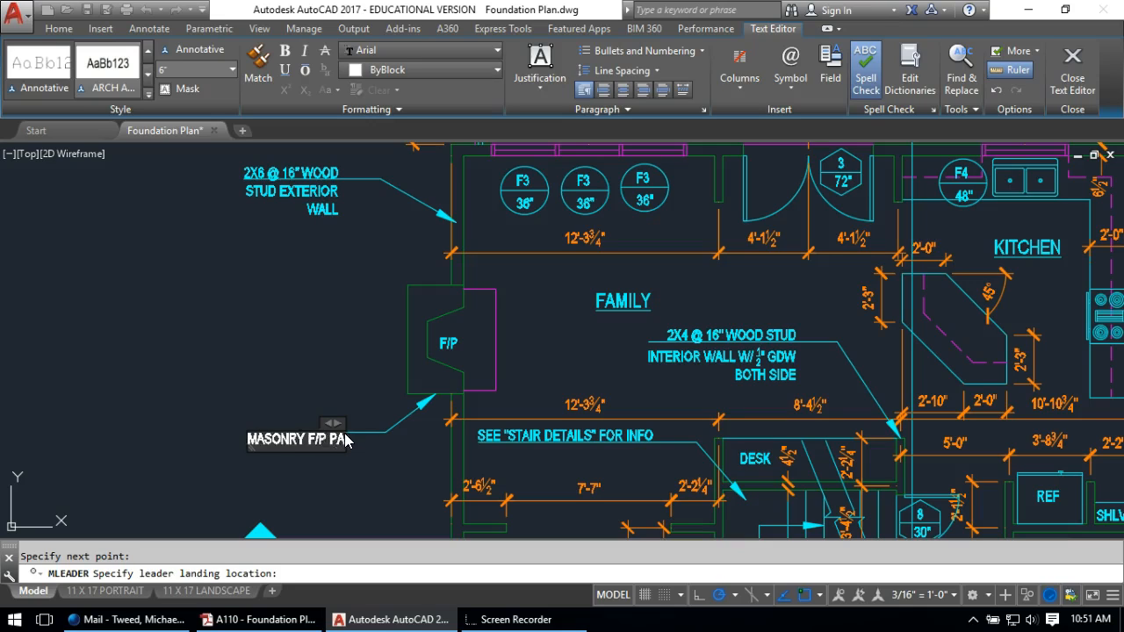
{"action": "type", "text": "CKAGE - SEE SPECS."}
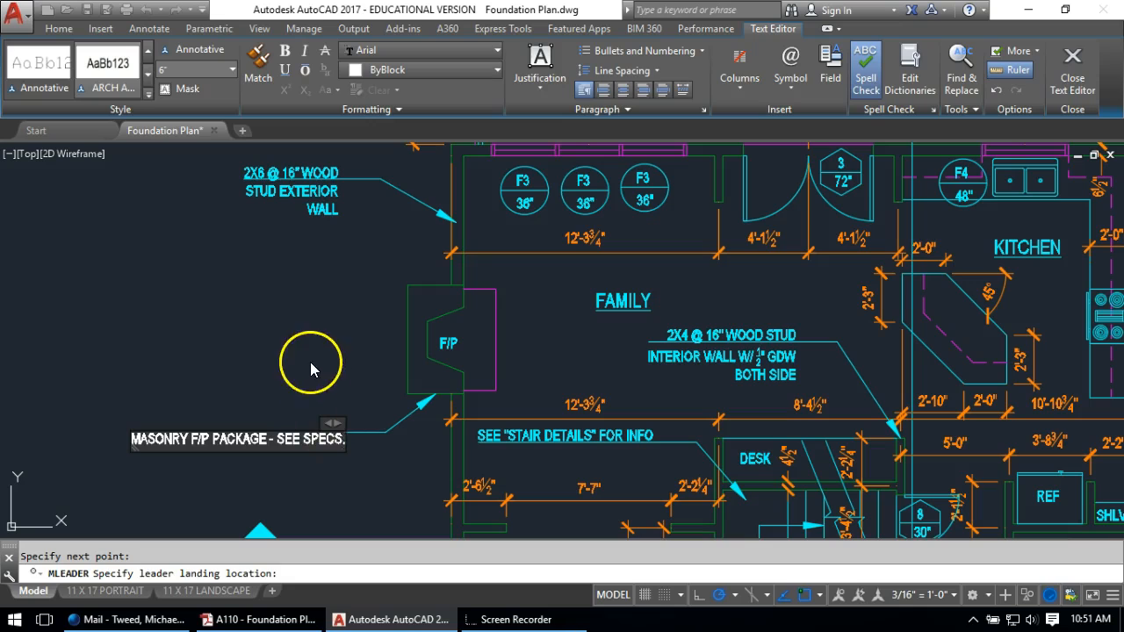
Narrow the fireplace note's text width so it wraps onto three lines
{"action": "left_click", "coordinate": [329, 426]}
{"action": "left_click_drag", "start_coordinate": [120, 418], "coordinate": [201, 413]}
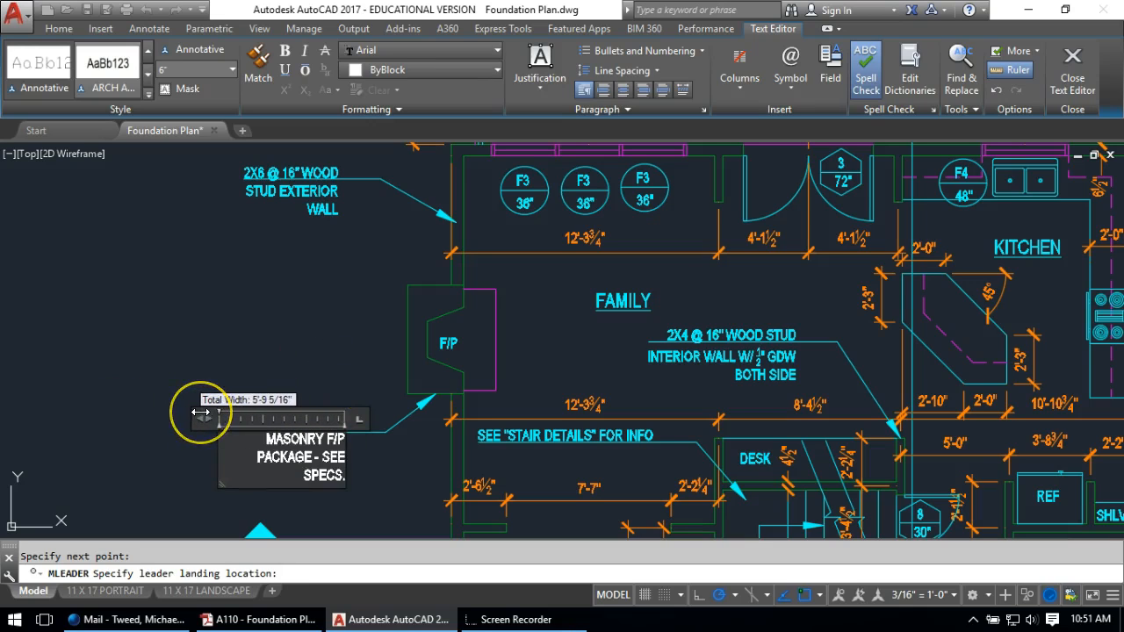
{"action": "left_click", "coordinate": [209, 381]}
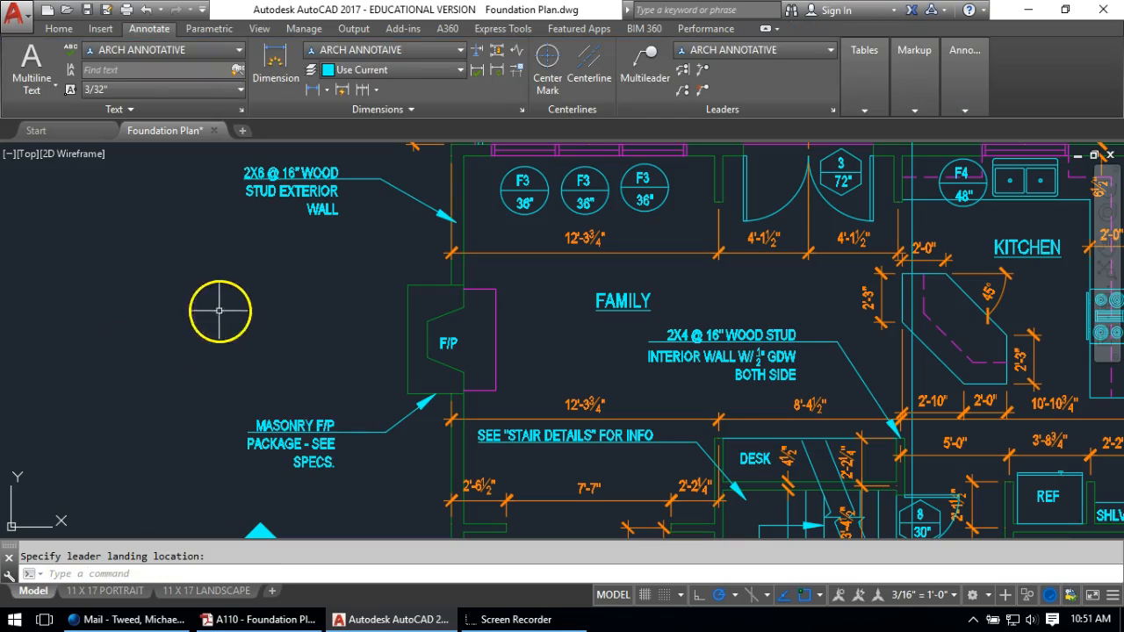
{"action": "scroll", "coordinate": [272, 313], "scroll_direction": "down", "scroll_amount": 3}
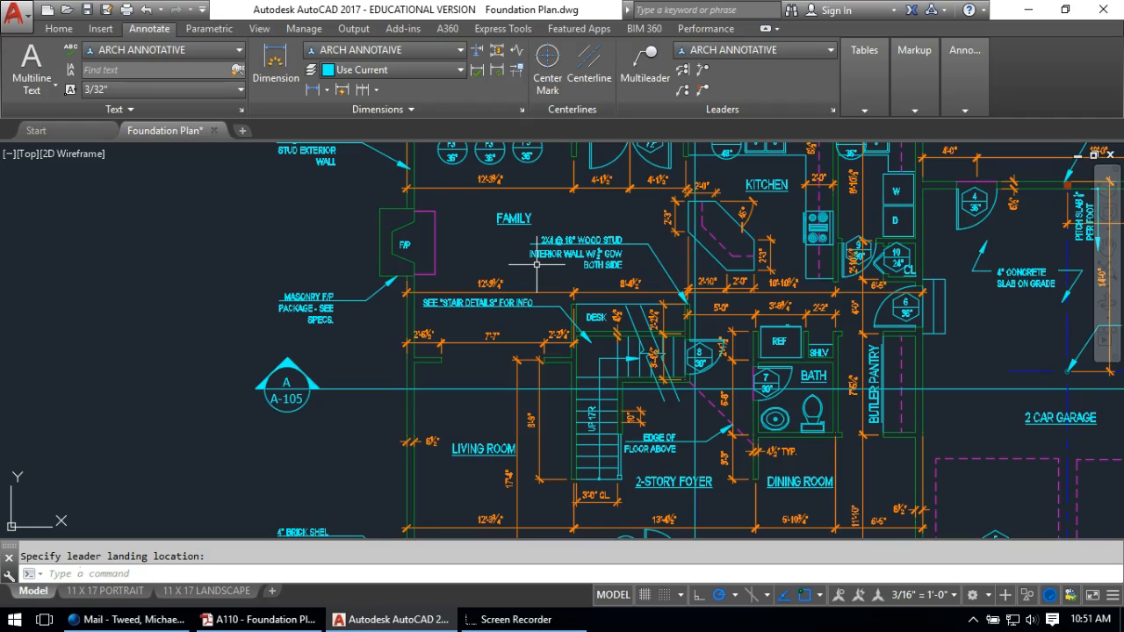
Start a leader with its arrow inside the porch corner and landing to the left
{"action": "scroll", "coordinate": [547, 238], "scroll_direction": "down", "scroll_amount": 5}
{"action": "scroll", "coordinate": [479, 445], "scroll_direction": "up", "scroll_amount": 2}
{"action": "scroll", "coordinate": [479, 446], "scroll_direction": "up", "scroll_amount": 4}
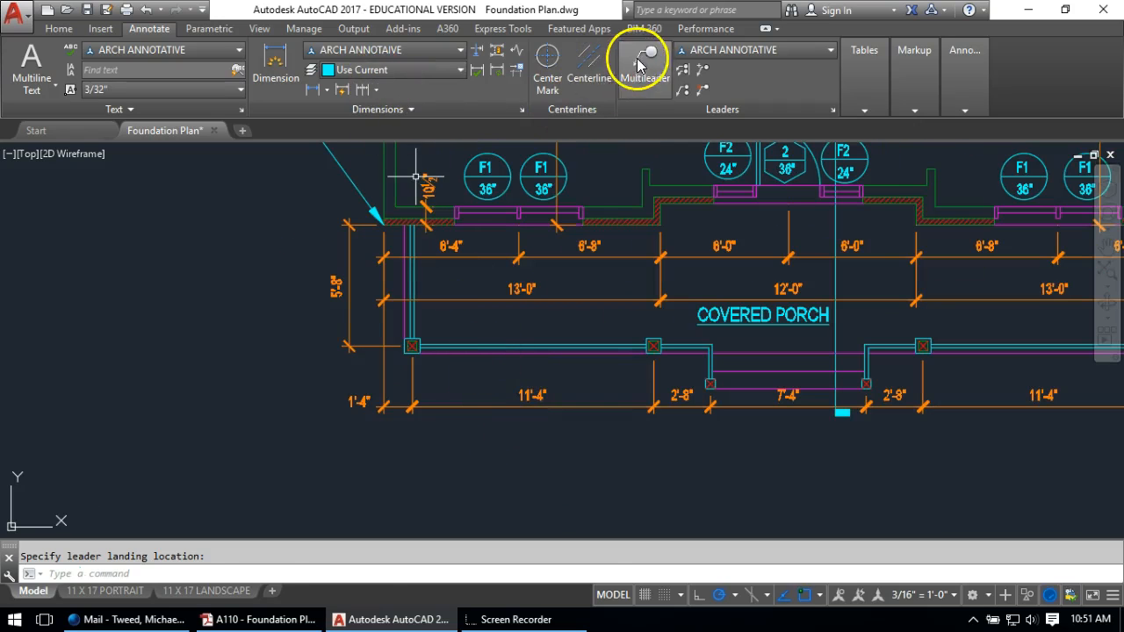
{"action": "left_click", "coordinate": [639, 63]}
{"action": "scroll", "coordinate": [489, 316], "scroll_direction": "up", "scroll_amount": 2}
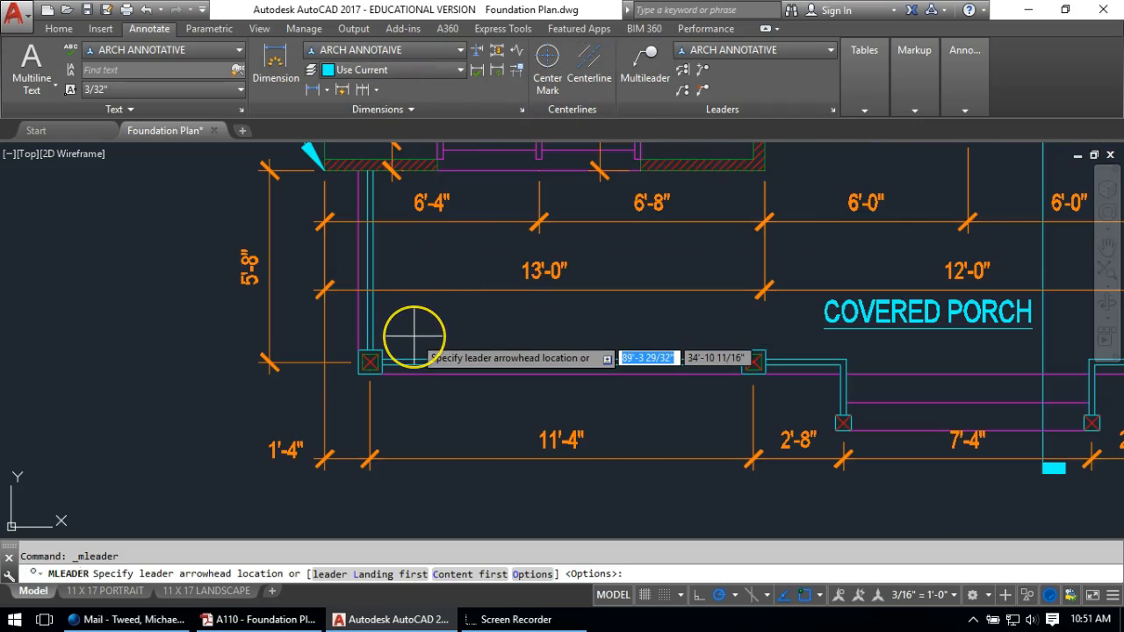
{"action": "left_click", "coordinate": [413, 335]}
{"action": "scroll", "coordinate": [414, 335], "scroll_direction": "down", "scroll_amount": 3}
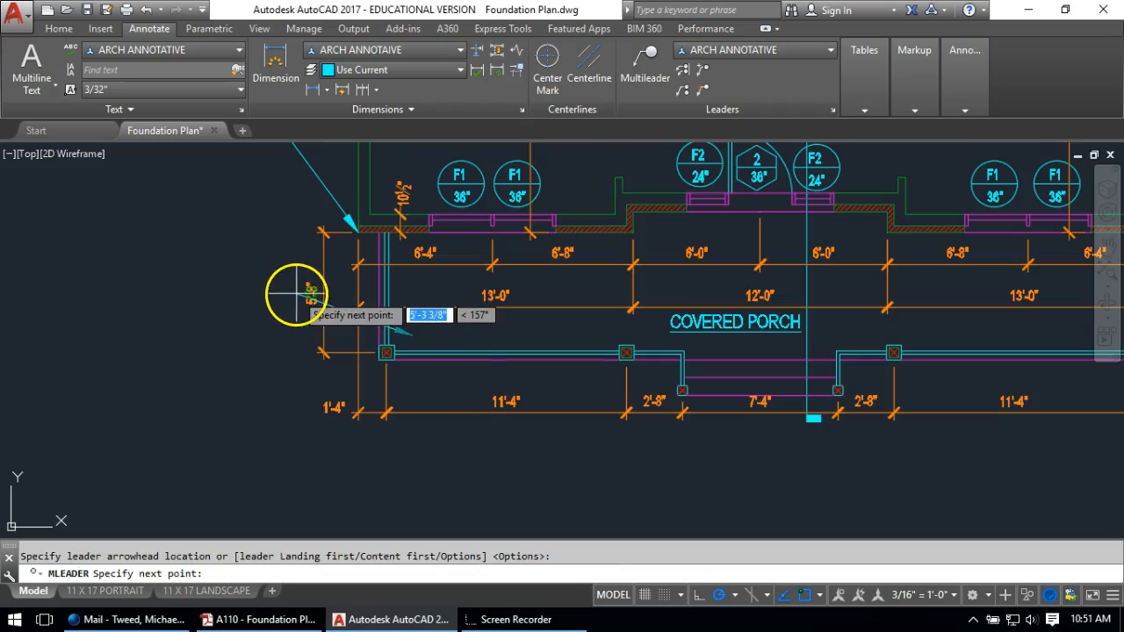
{"action": "middle_click_drag", "start_coordinate": [290, 289], "coordinate": [381, 377]}
{"action": "scroll", "coordinate": [395, 356], "scroll_direction": "up", "scroll_amount": 1}
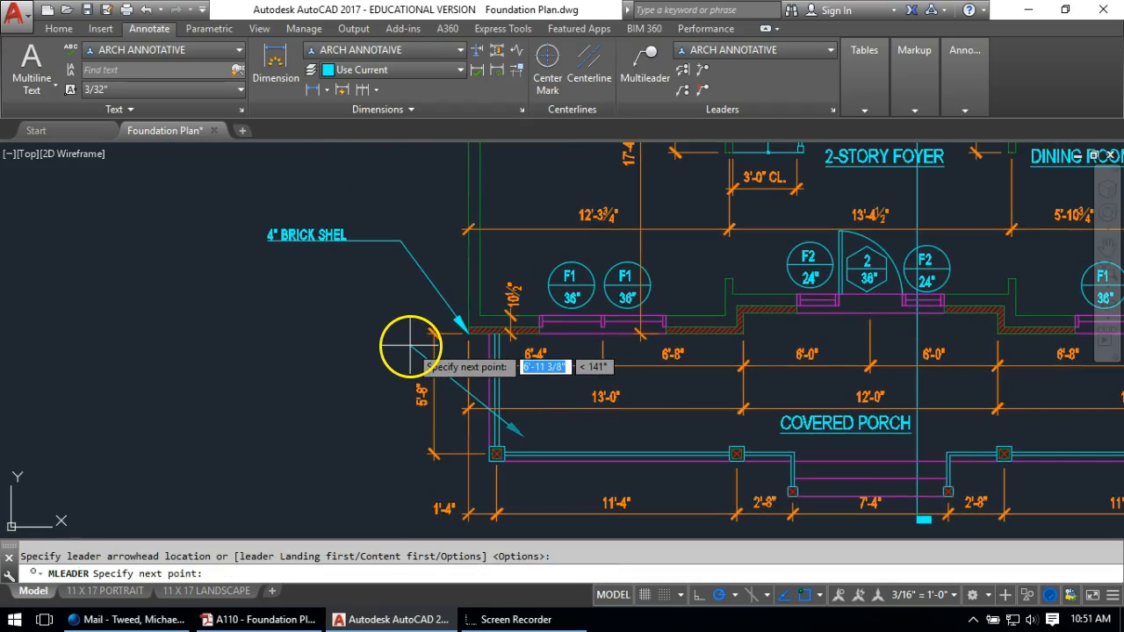
{"action": "left_click", "coordinate": [408, 346]}
{"action": "left_click", "coordinate": [365, 346]}
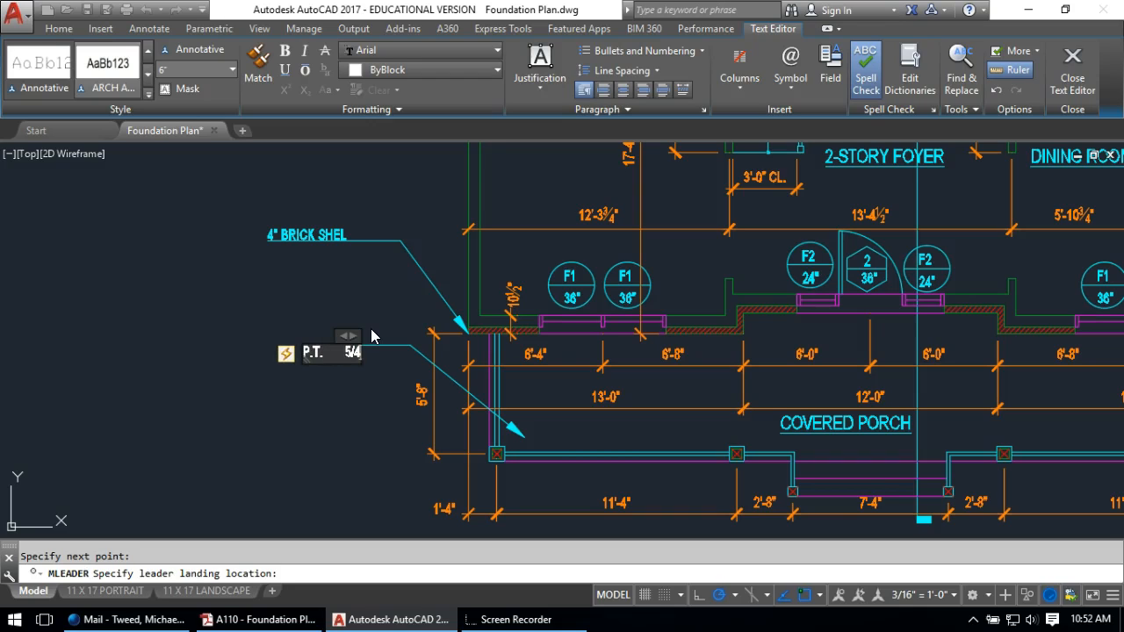
Enter 'P.T. 5/4 X 4 T&G PORCH DECKING' and narrow it to wrap over three lines
{"action": "type", "text": "X 4 T&"}
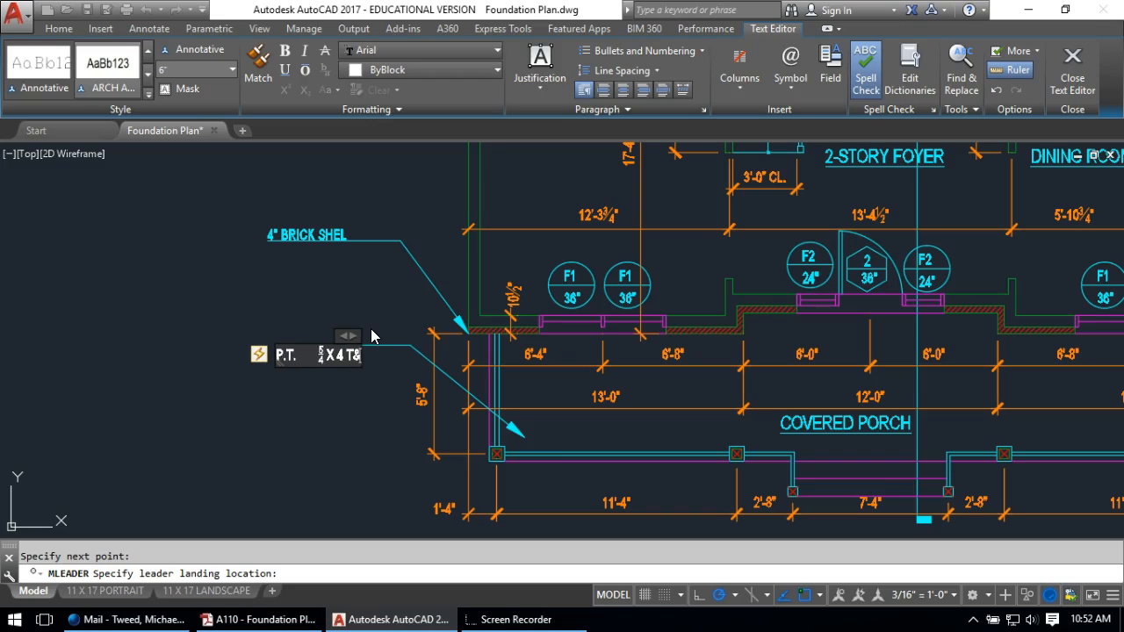
{"action": "type", "text": "g"}
{"action": "key", "text": "BackSpace"}
{"action": "type", "text": "G"}
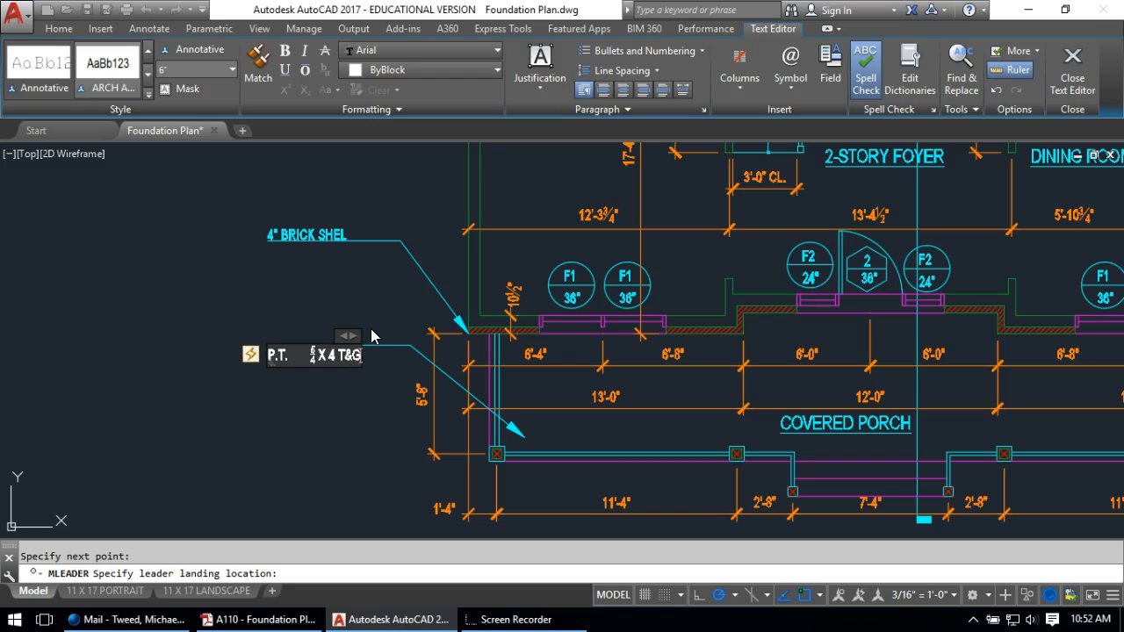
{"action": "type", "text": " PORCH DECKING"}
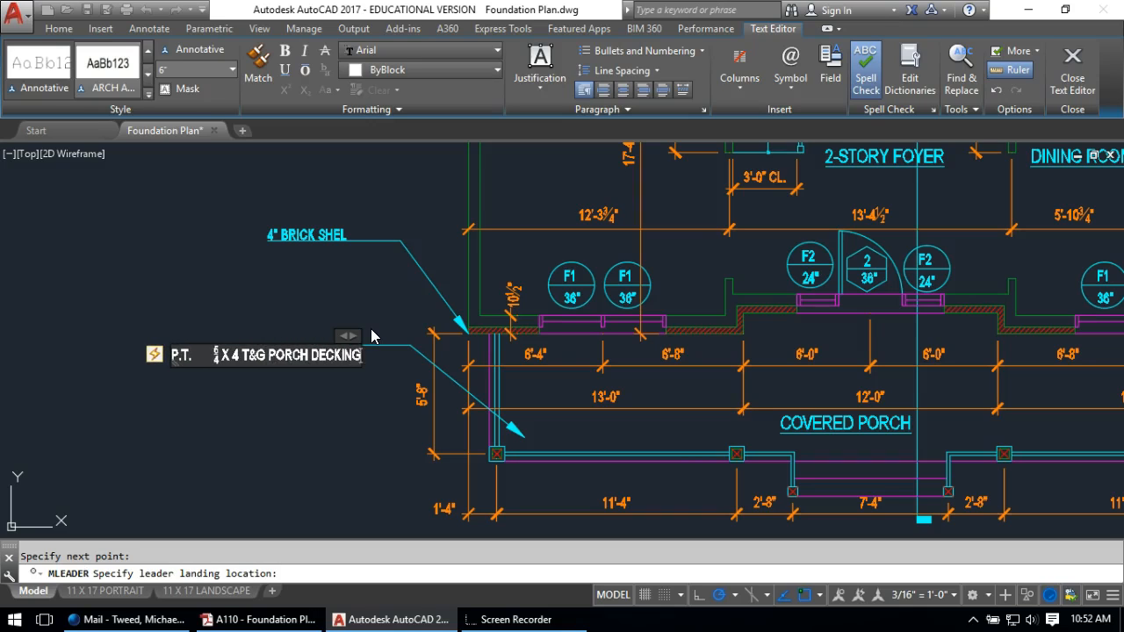
{"action": "left_click_drag", "start_coordinate": [152, 332], "coordinate": [220, 331]}
{"action": "left_click", "coordinate": [169, 296]}
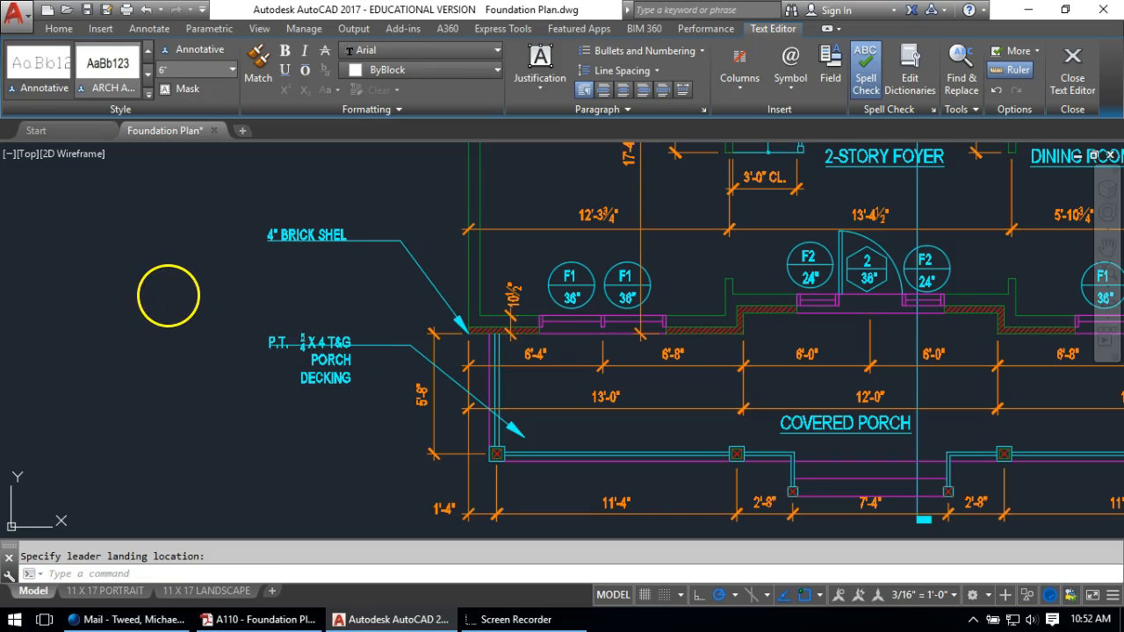
Try moving the porch note's text higher, then undo that move
{"action": "scroll", "coordinate": [286, 328], "scroll_direction": "up", "scroll_amount": 2}
{"action": "left_click", "coordinate": [251, 332]}
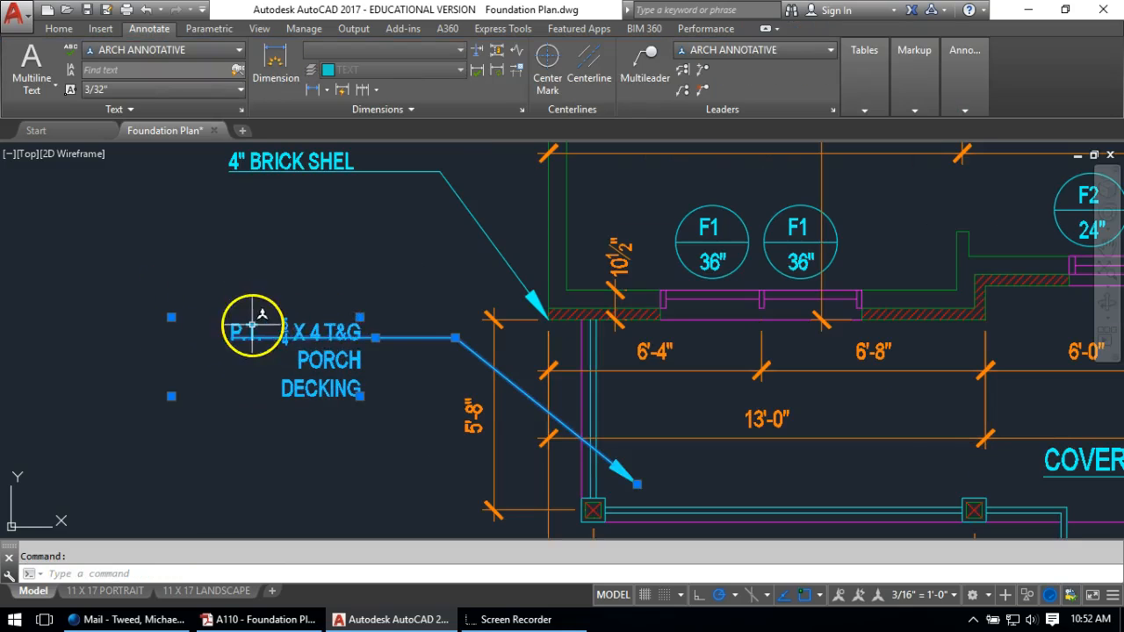
{"action": "left_click", "coordinate": [361, 317]}
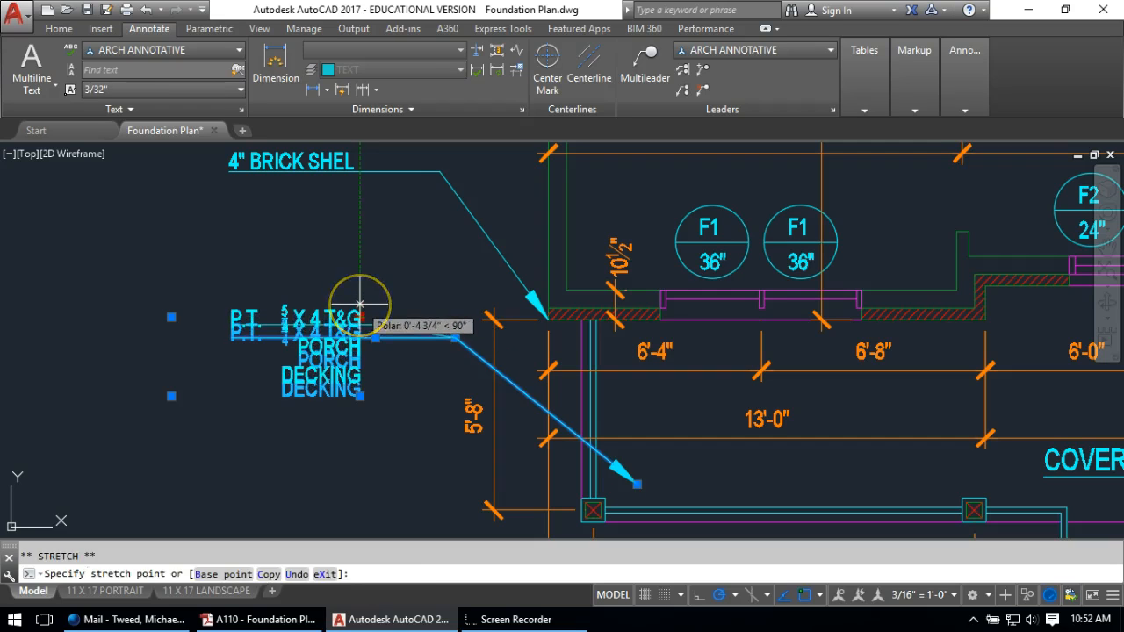
{"action": "left_click", "coordinate": [359, 304]}
{"action": "key", "text": "ctrl+z"}
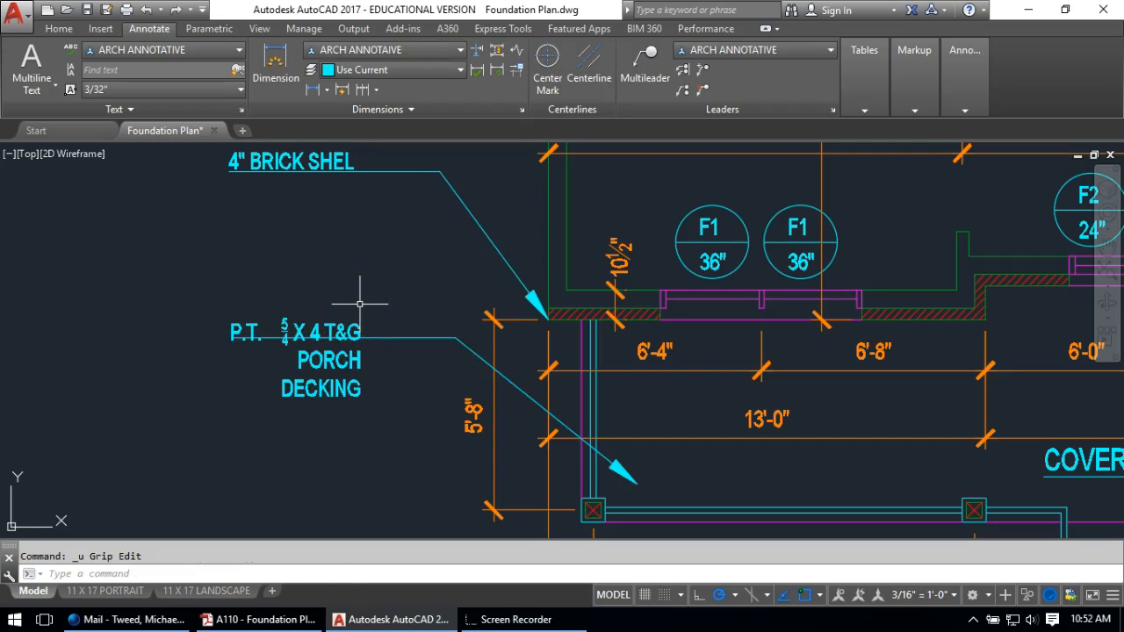
{"action": "scroll", "coordinate": [389, 363], "scroll_direction": "down", "scroll_amount": 1}
Add a 'P.T. 1X6 DECKING' leader note pointing into the deck, landing to the left
{"action": "scroll", "coordinate": [395, 353], "scroll_direction": "down", "scroll_amount": 2}
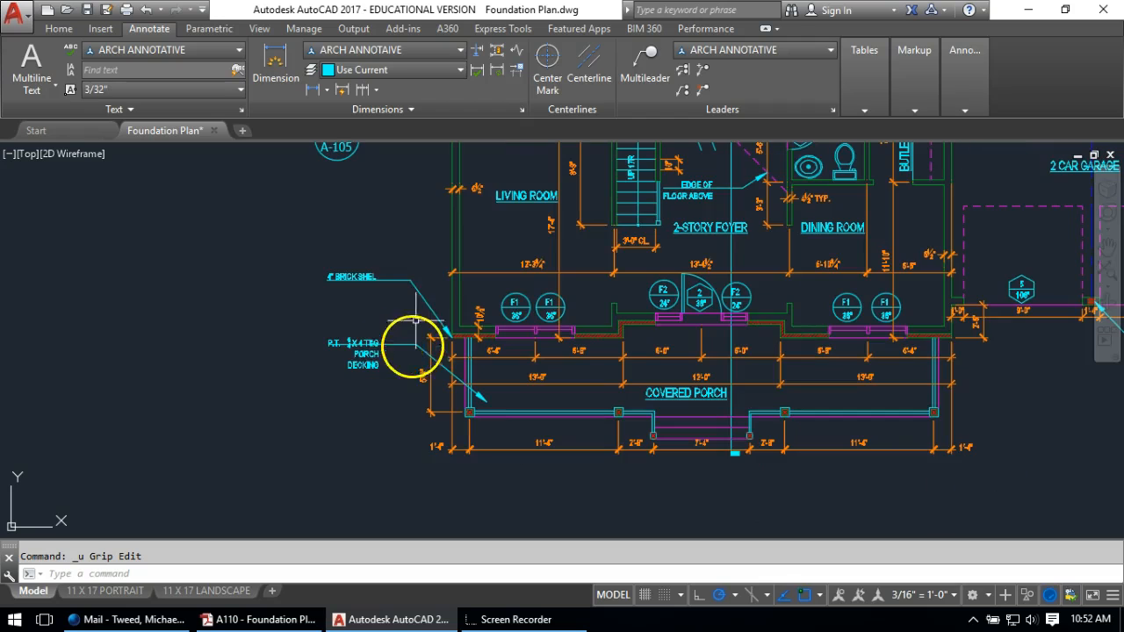
{"action": "scroll", "coordinate": [417, 309], "scroll_direction": "down", "scroll_amount": 4}
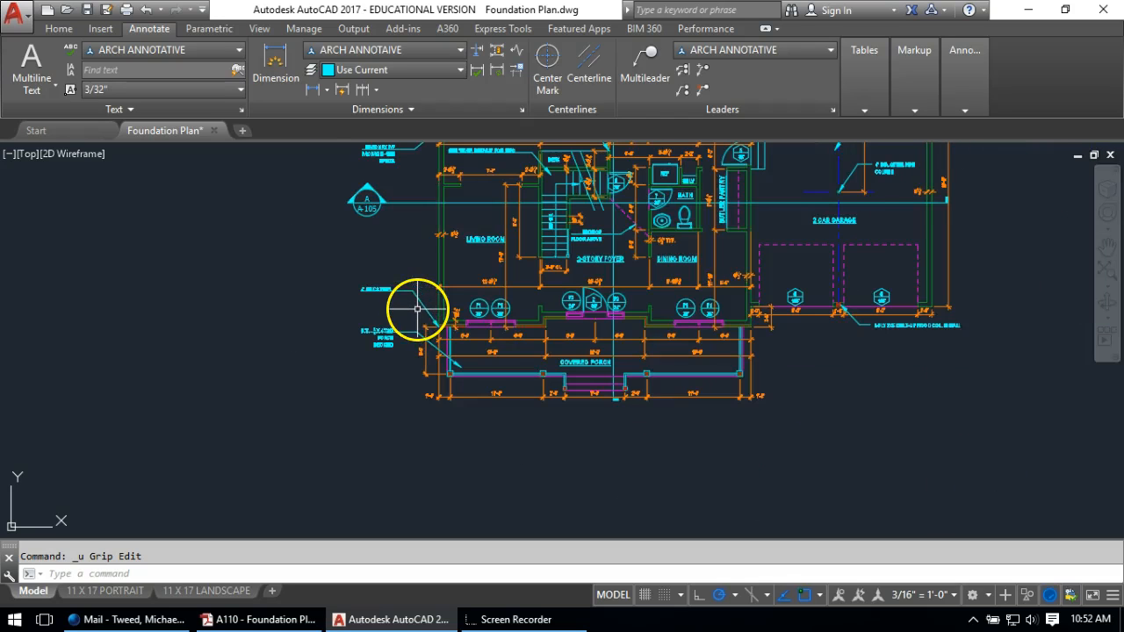
{"action": "middle_click_drag", "start_coordinate": [470, 351], "coordinate": [458, 496]}
{"action": "scroll", "coordinate": [432, 351], "scroll_direction": "up", "scroll_amount": 5}
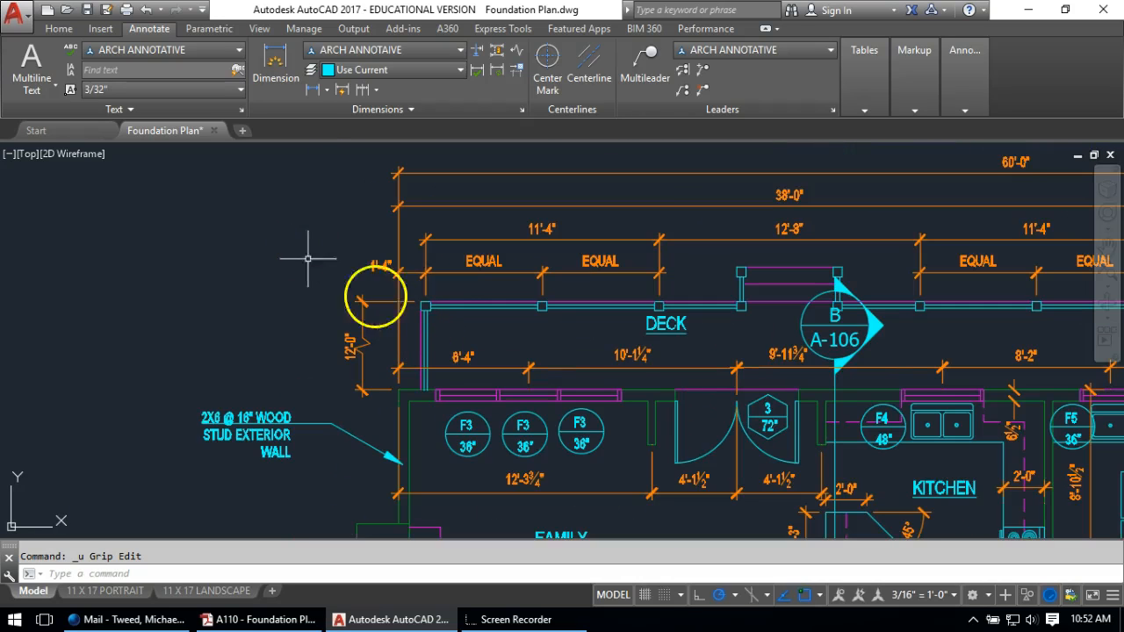
{"action": "left_click", "coordinate": [650, 55]}
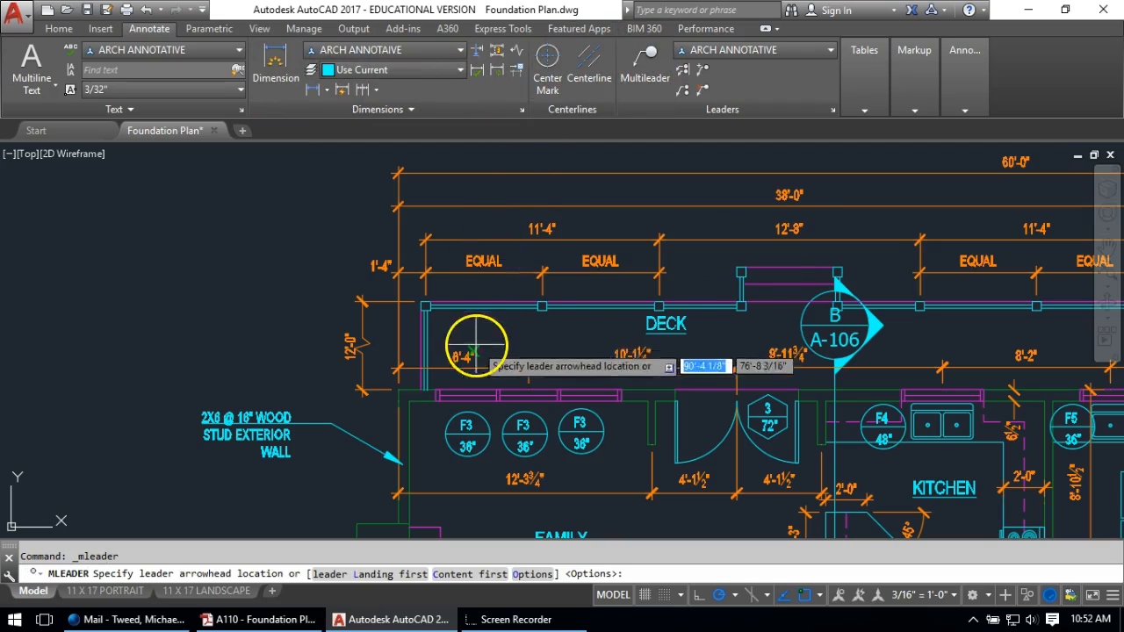
{"action": "left_click", "coordinate": [457, 322]}
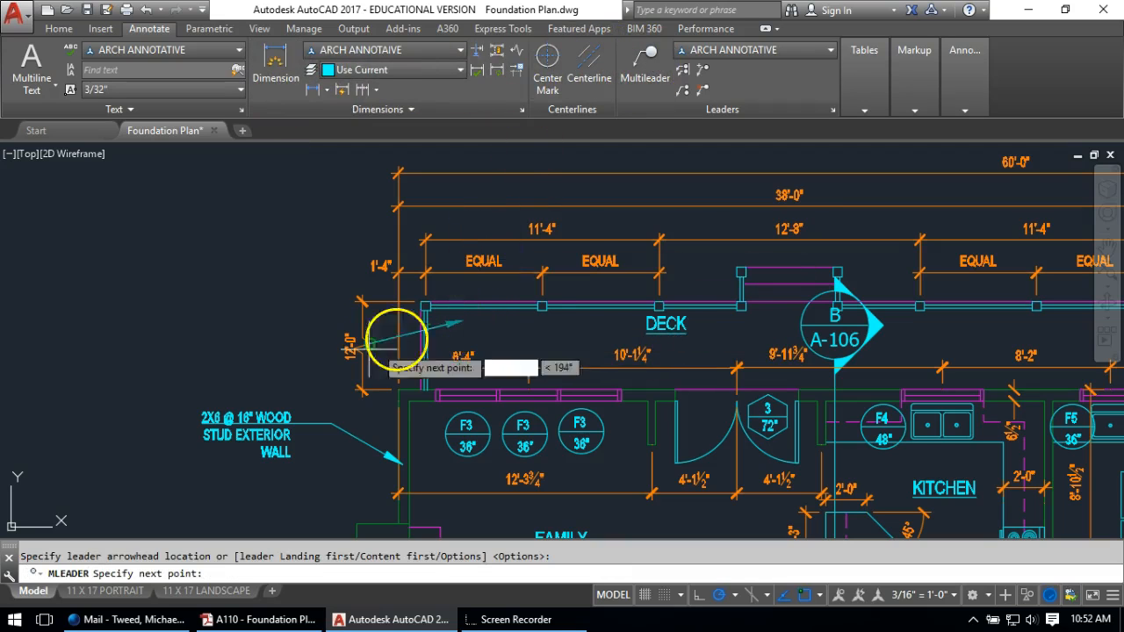
{"action": "left_click", "coordinate": [320, 364]}
{"action": "left_click", "coordinate": [286, 364]}
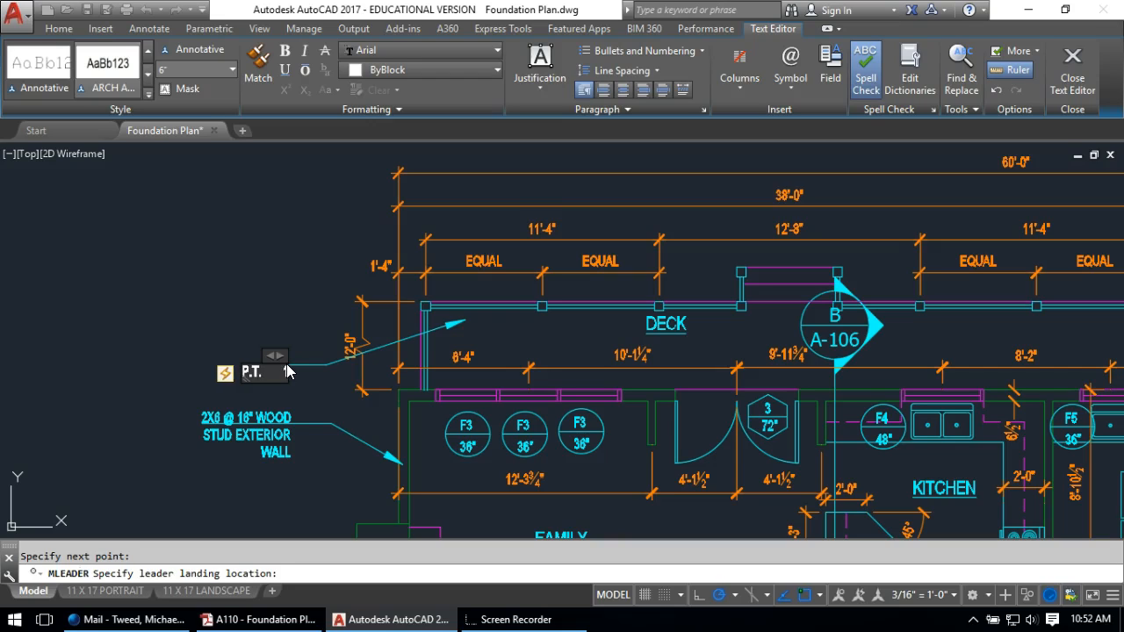
{"action": "type", "text": "DECKING"}
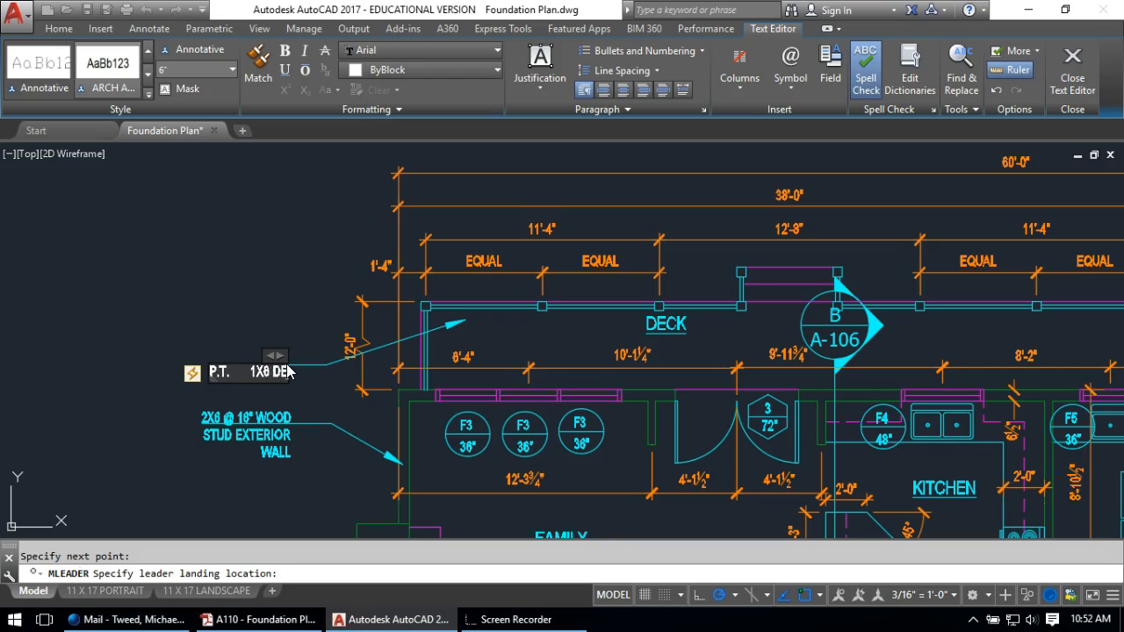
{"action": "left_click", "coordinate": [290, 312]}
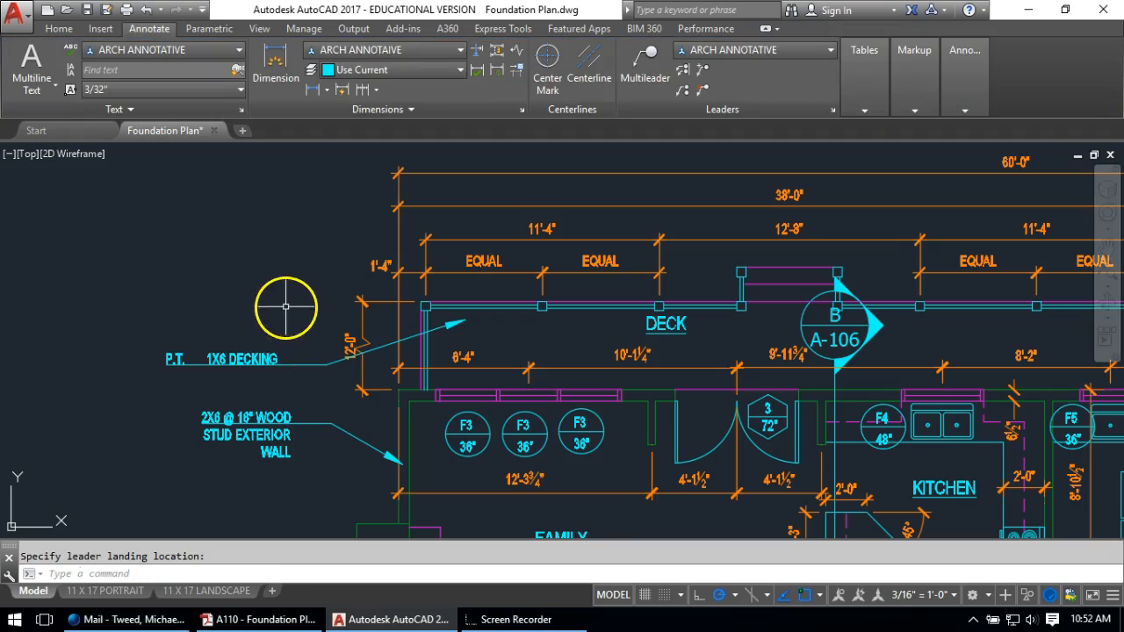
Stretch the deck note's leader slightly lower with a crossing window
{"action": "scroll", "coordinate": [254, 334], "scroll_direction": "down", "scroll_amount": 2}
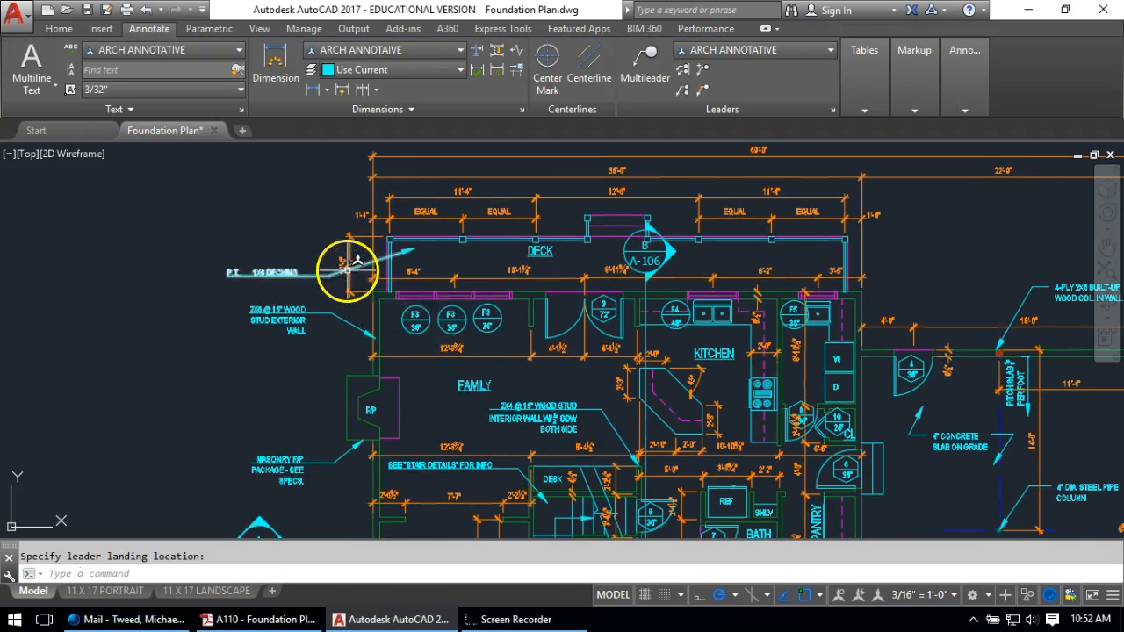
{"action": "scroll", "coordinate": [344, 263], "scroll_direction": "up", "scroll_amount": 4}
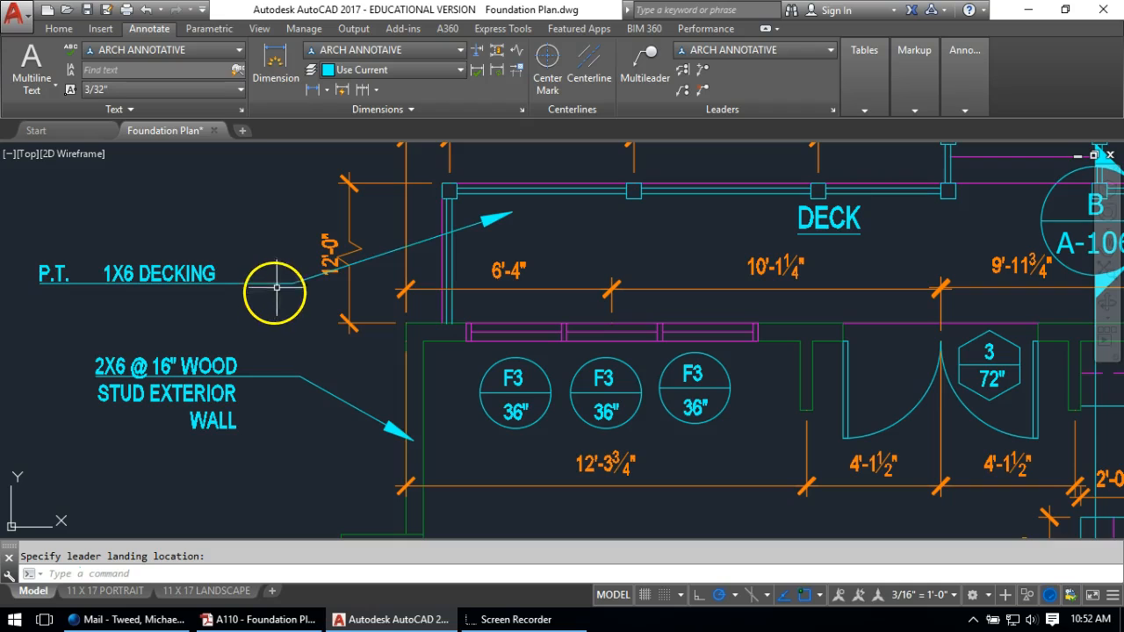
{"action": "left_click", "coordinate": [296, 199]}
{"action": "left_click", "coordinate": [31, 303]}
{"action": "key", "text": "Return"}
{"action": "left_click", "coordinate": [31, 304]}
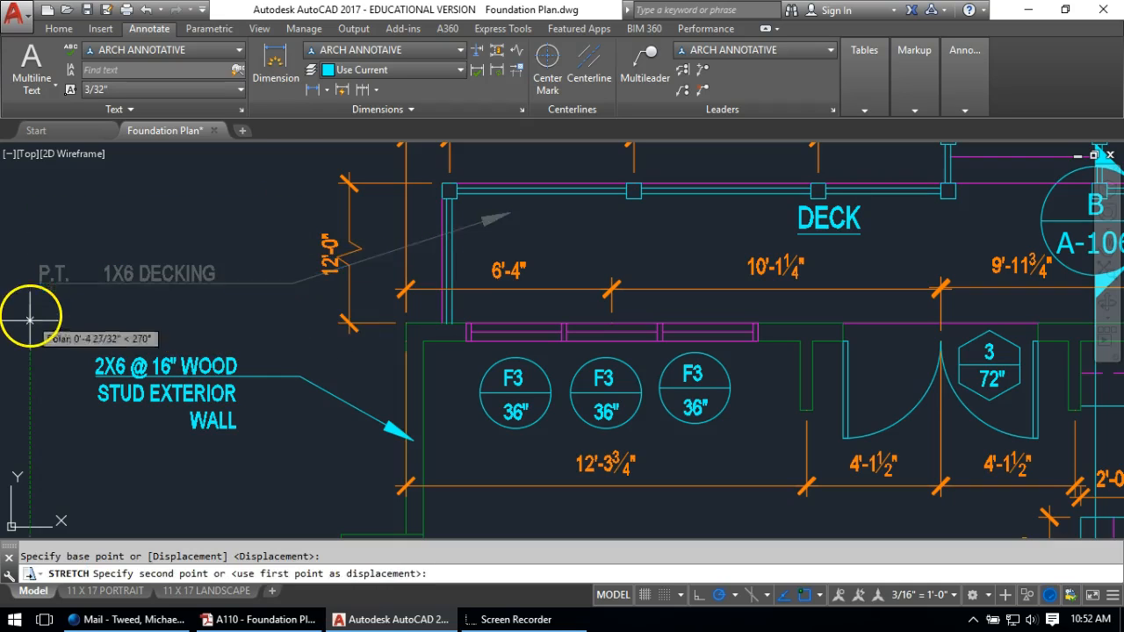
{"action": "left_click", "coordinate": [28, 326]}
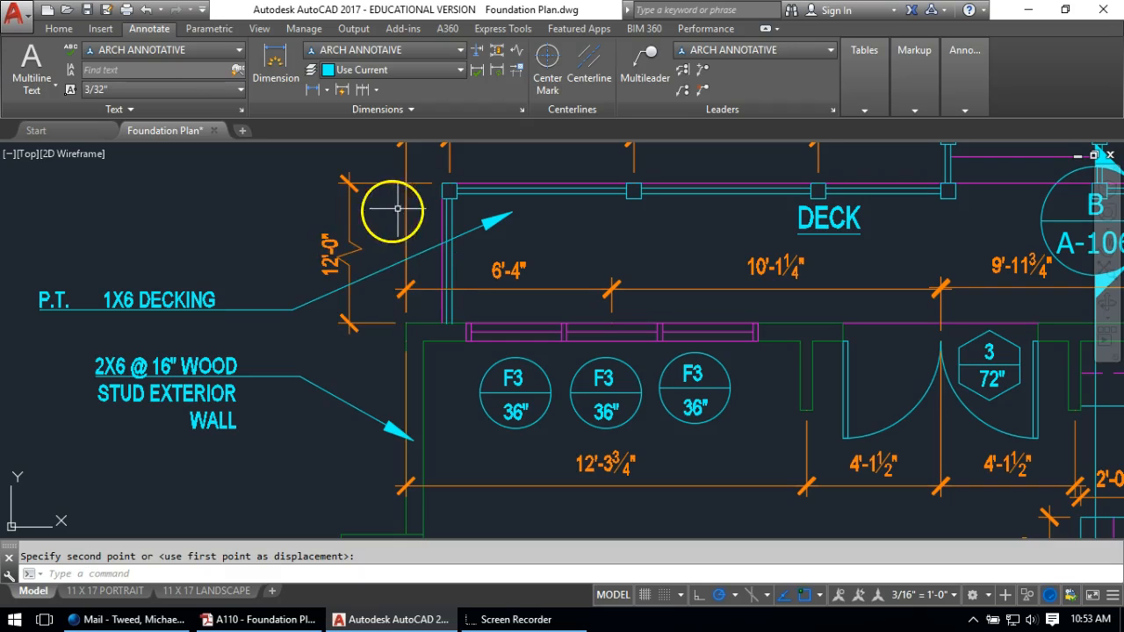
{"action": "scroll", "coordinate": [420, 200], "scroll_direction": "down", "scroll_amount": 3}
{"action": "middle_click_drag", "start_coordinate": [515, 339], "coordinate": [515, 196]}
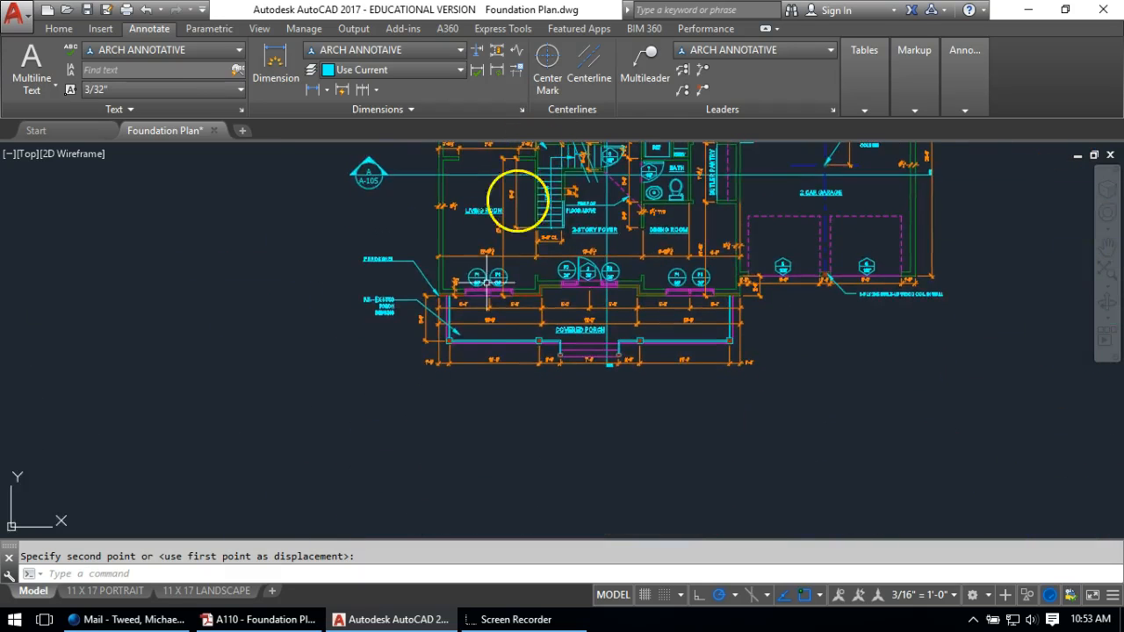
{"action": "scroll", "coordinate": [452, 325], "scroll_direction": "up", "scroll_amount": 3}
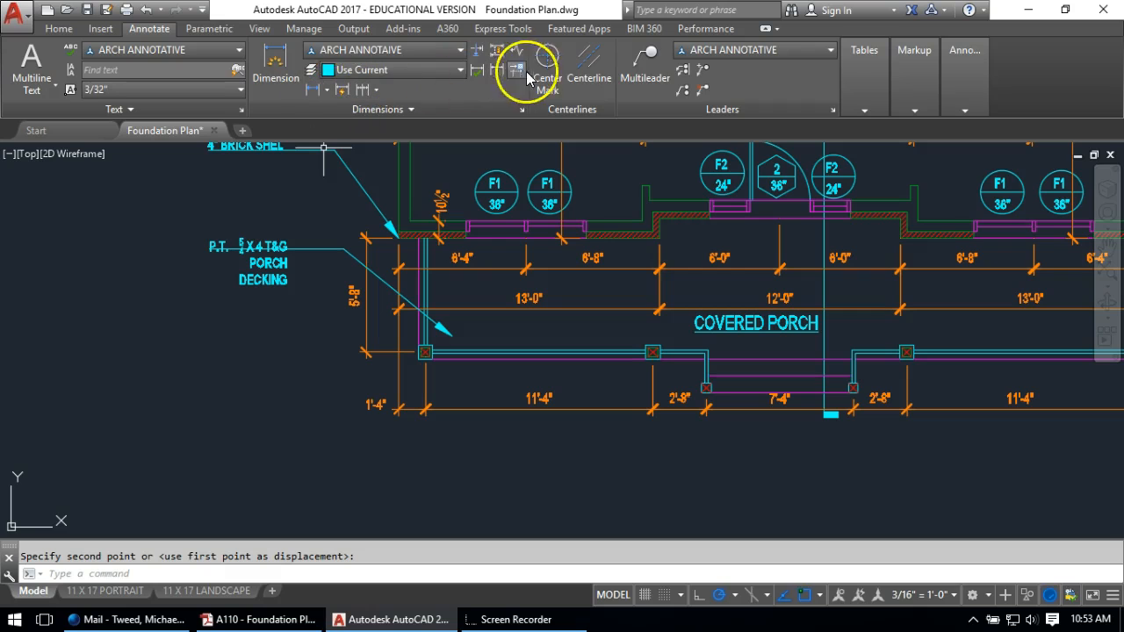
Point a leader at the porch's front-left post and label it 'P.T. 6X6 POST (TYP.)'
{"action": "left_click", "coordinate": [644, 66]}
{"action": "scroll", "coordinate": [426, 352], "scroll_direction": "up", "scroll_amount": 2}
{"action": "left_click", "coordinate": [425, 352]}
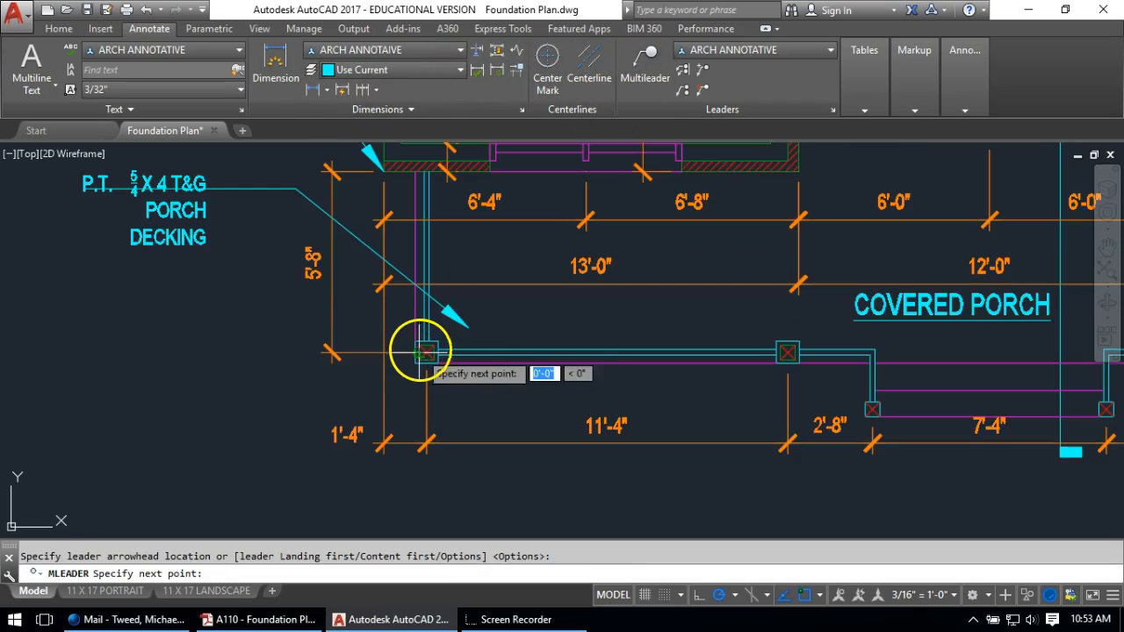
{"action": "left_click", "coordinate": [300, 321]}
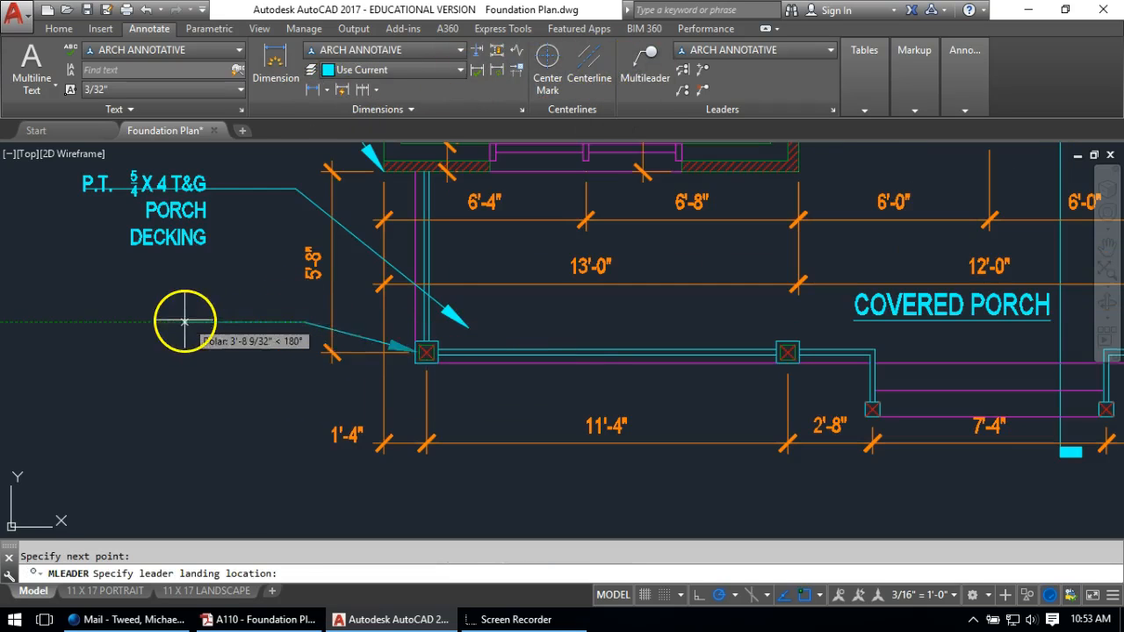
{"action": "left_click", "coordinate": [208, 320]}
{"action": "type", "text": "6X6"}
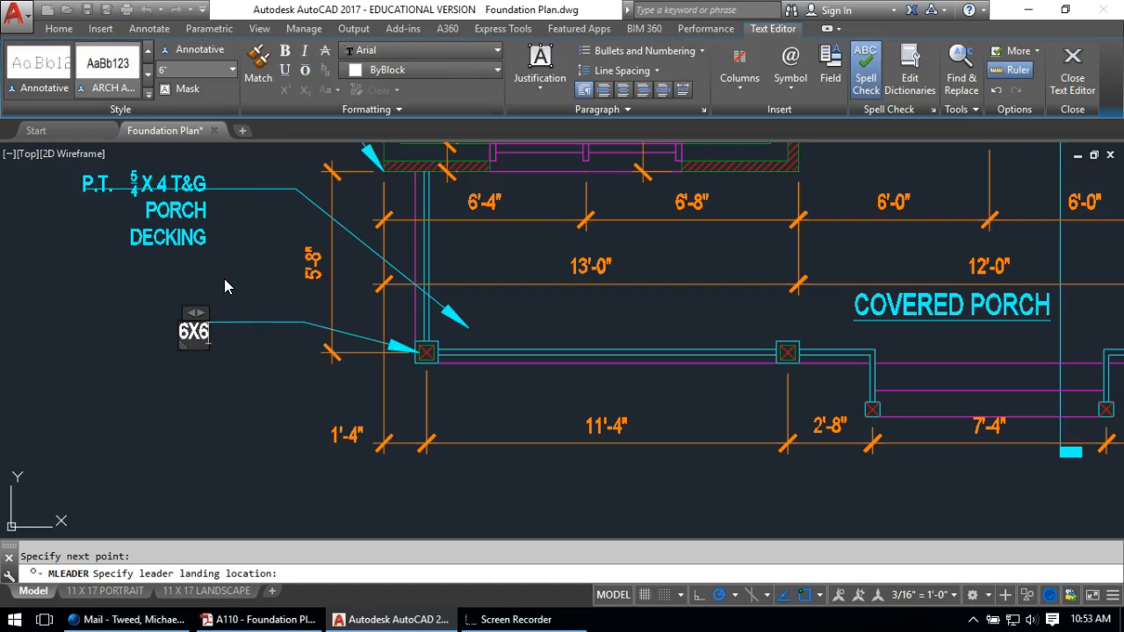
{"action": "key", "text": "BackSpace"}
{"action": "key", "text": "BackSpace"}
{"action": "key", "text": "BackSpace"}
{"action": "type", "text": "P.T.      6X6 POST"}
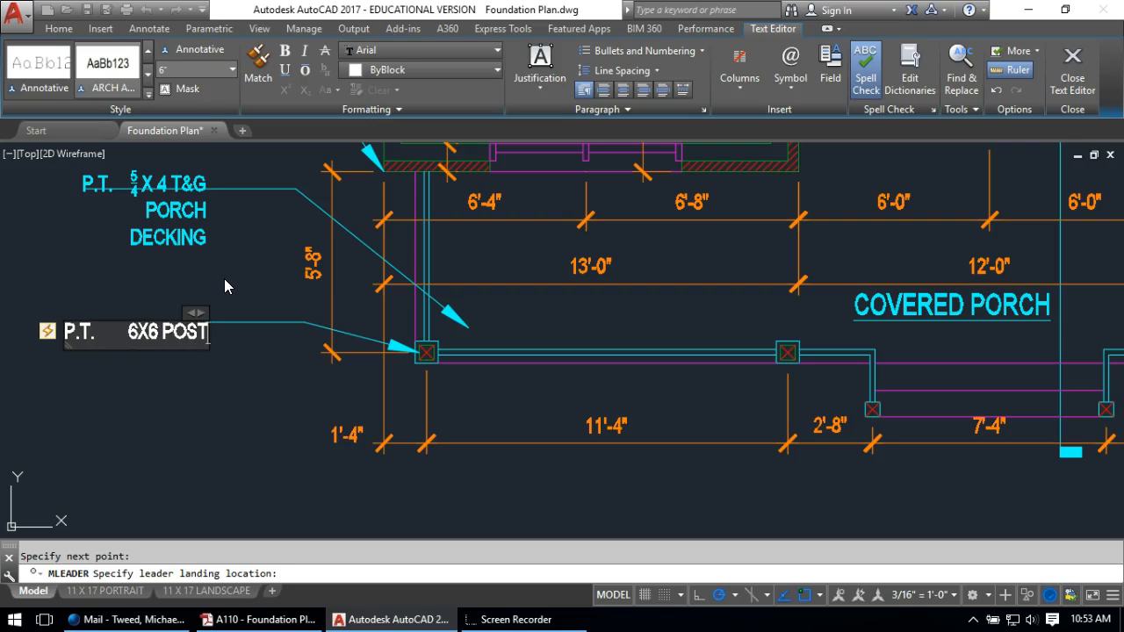
{"action": "type", "text": " ("}
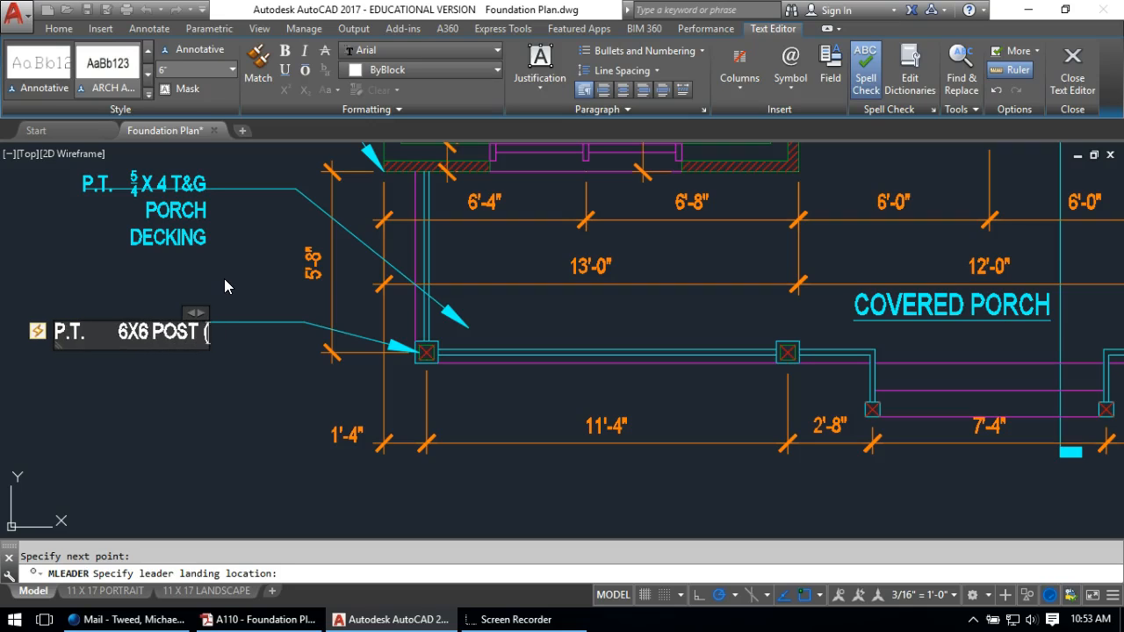
{"action": "type", "text": "TYP.)"}
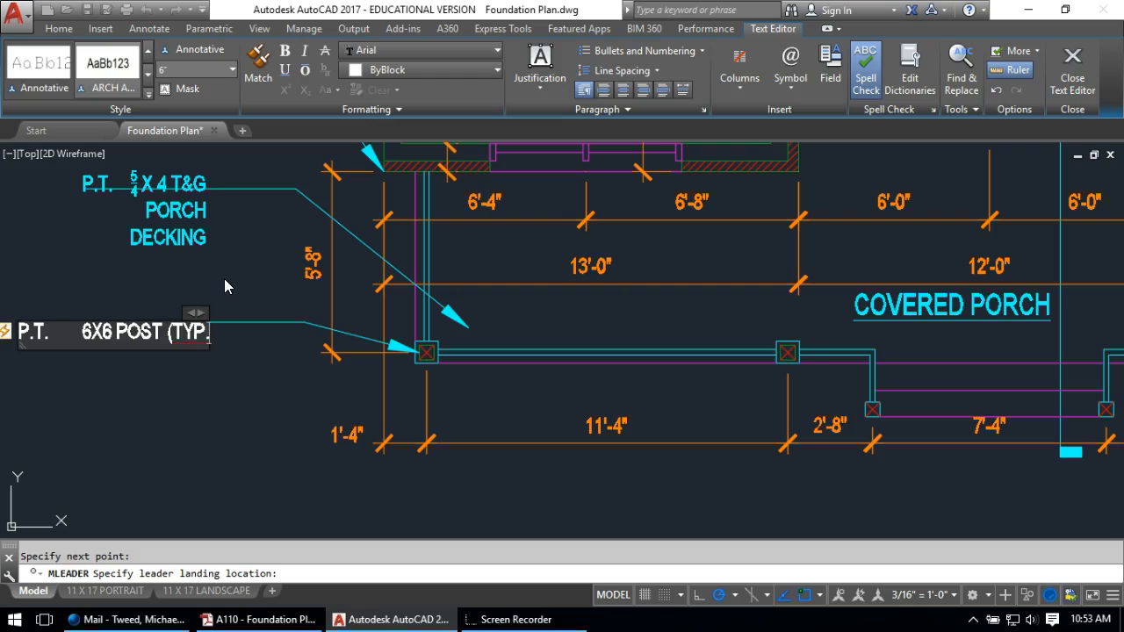
{"action": "left_click", "coordinate": [246, 390]}
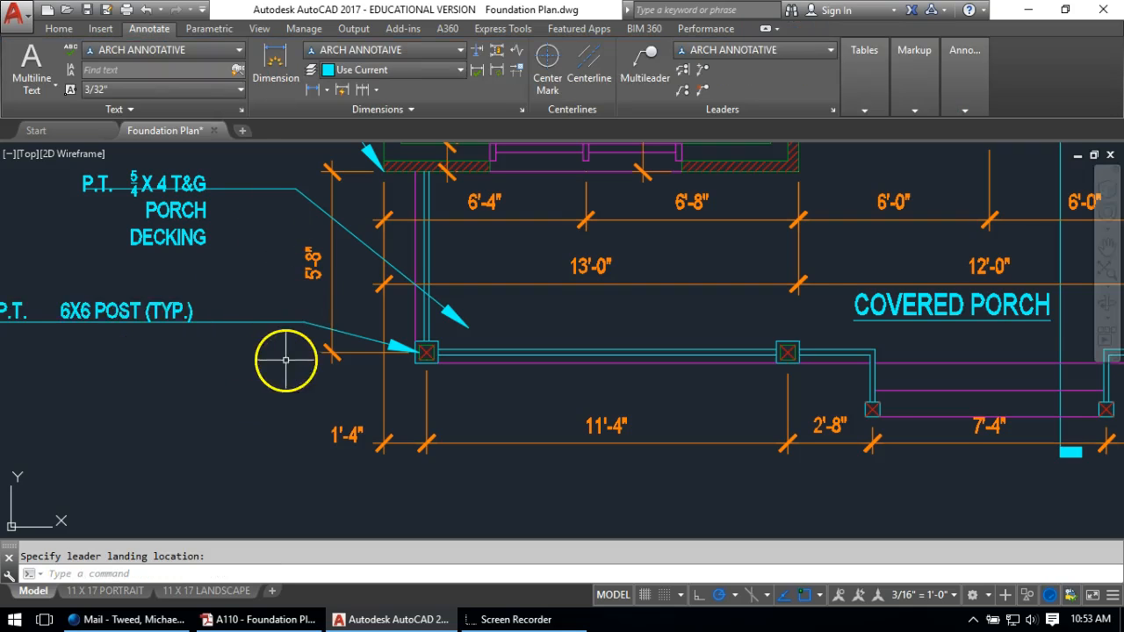
{"action": "scroll", "coordinate": [281, 360], "scroll_direction": "down", "scroll_amount": 5}
Reopen the post label and check its auto-numbering options without changing them
{"action": "scroll", "coordinate": [288, 368], "scroll_direction": "up", "scroll_amount": 5}
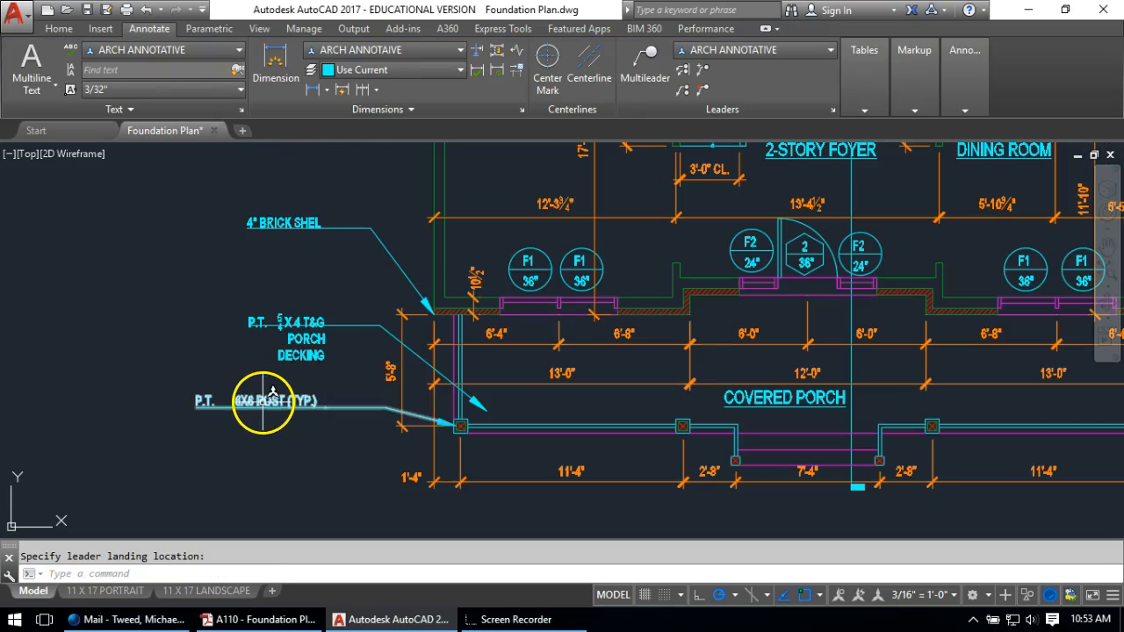
{"action": "key", "text": "Escape"}
{"action": "double_click", "coordinate": [238, 397]}
{"action": "left_click", "coordinate": [235, 397]}
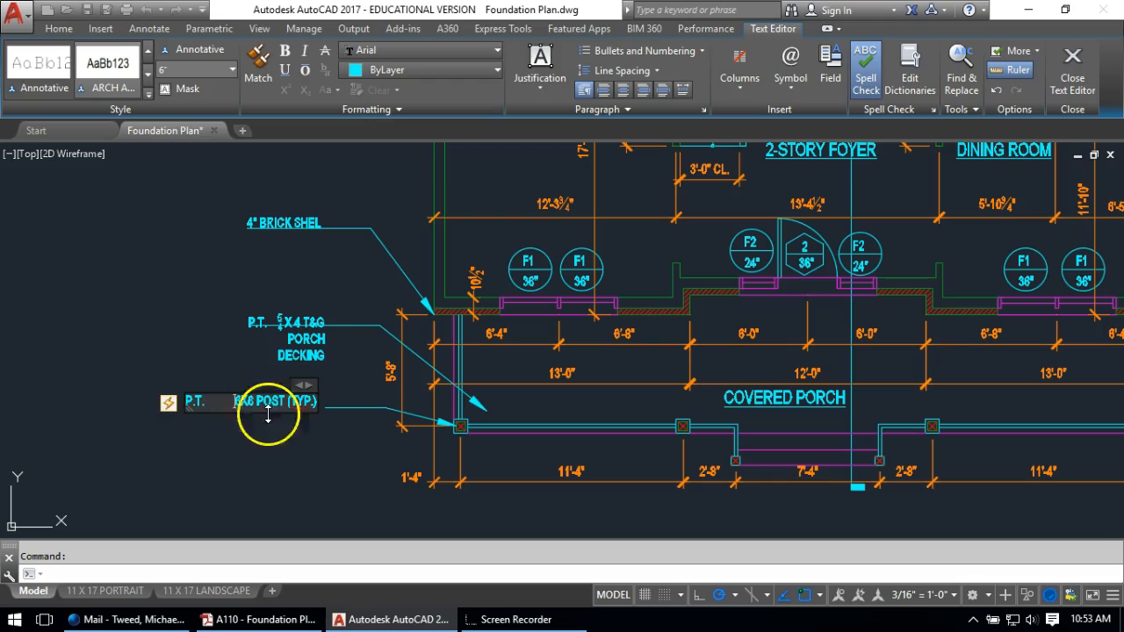
{"action": "left_click", "coordinate": [168, 403]}
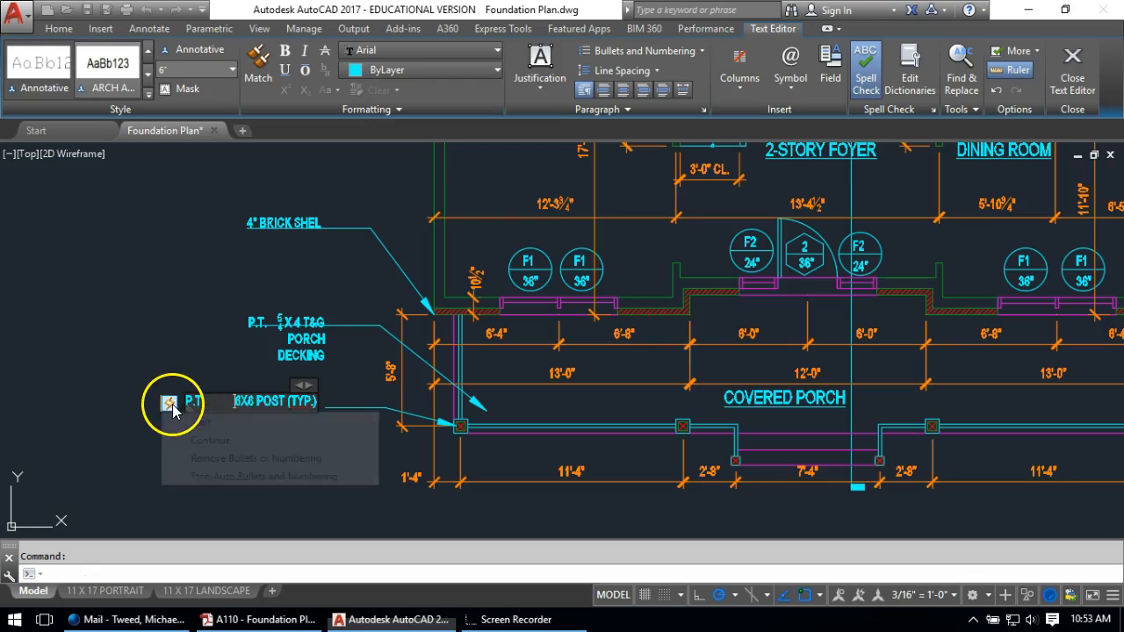
{"action": "left_click", "coordinate": [198, 440]}
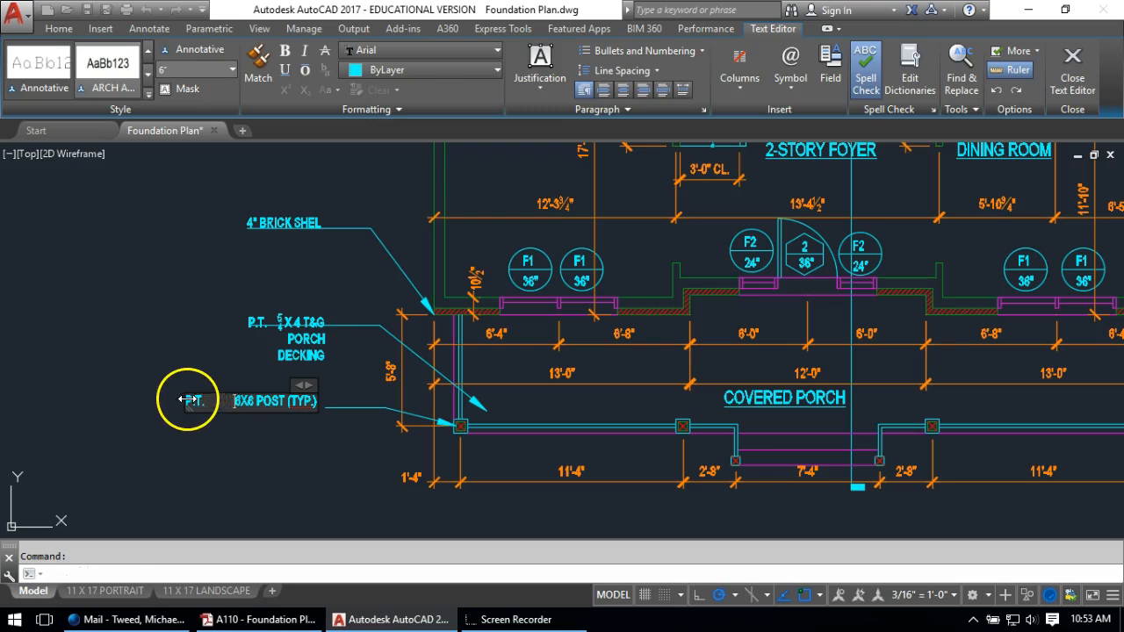
{"action": "left_click", "coordinate": [177, 399]}
Insert a tab after P.T. and remove the automatic list formatting from the post label
{"action": "double_click", "coordinate": [235, 400]}
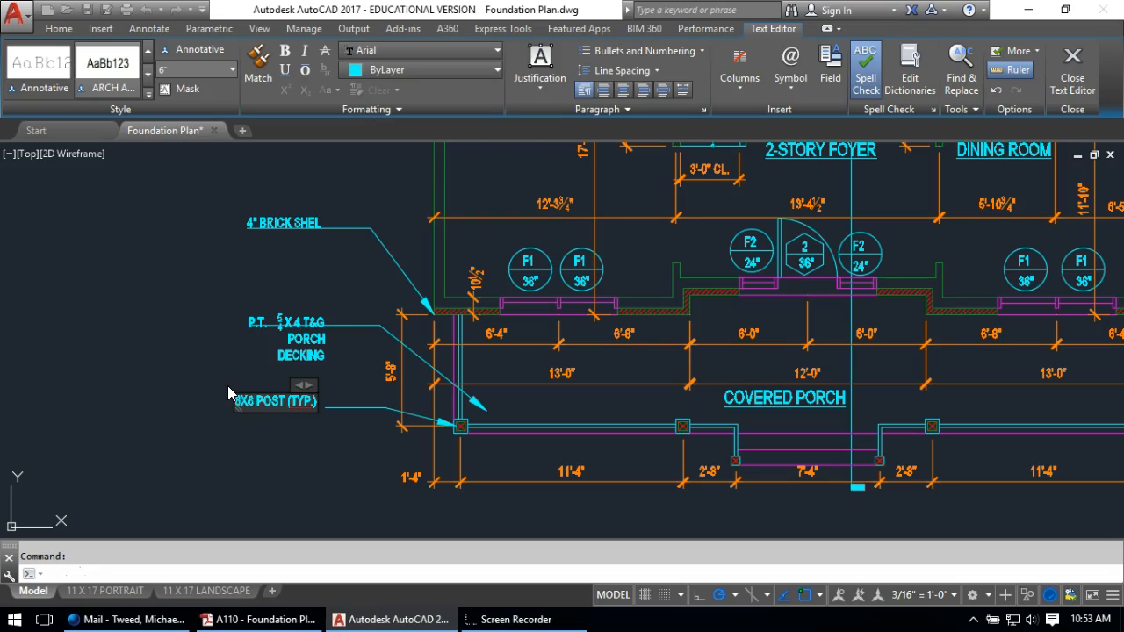
{"action": "key", "text": "Tab"}
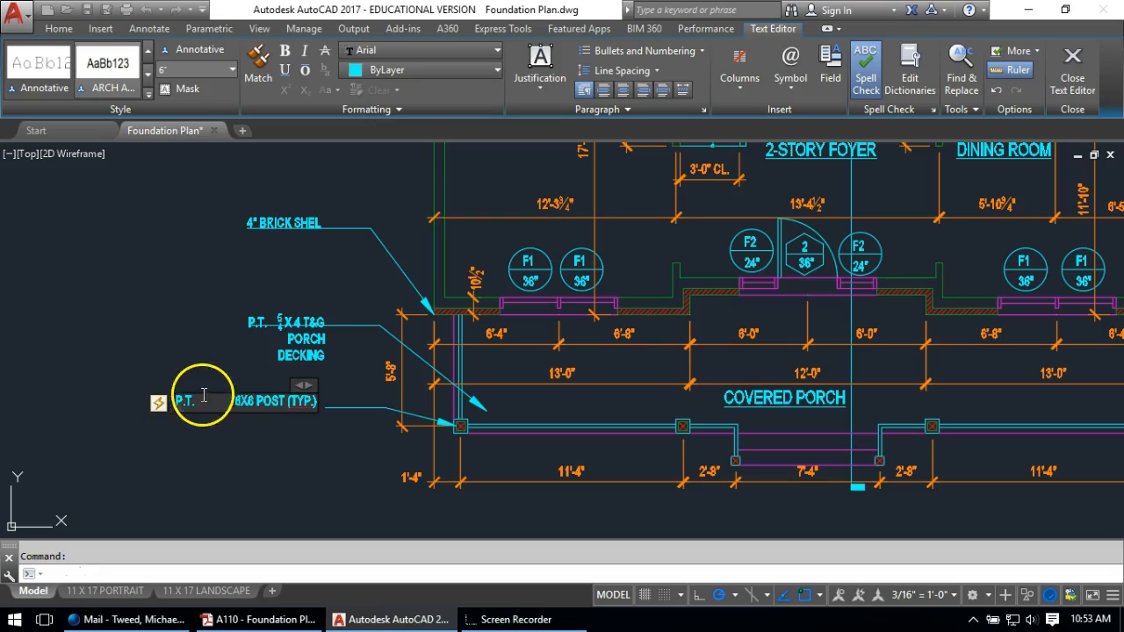
{"action": "left_click", "coordinate": [159, 403]}
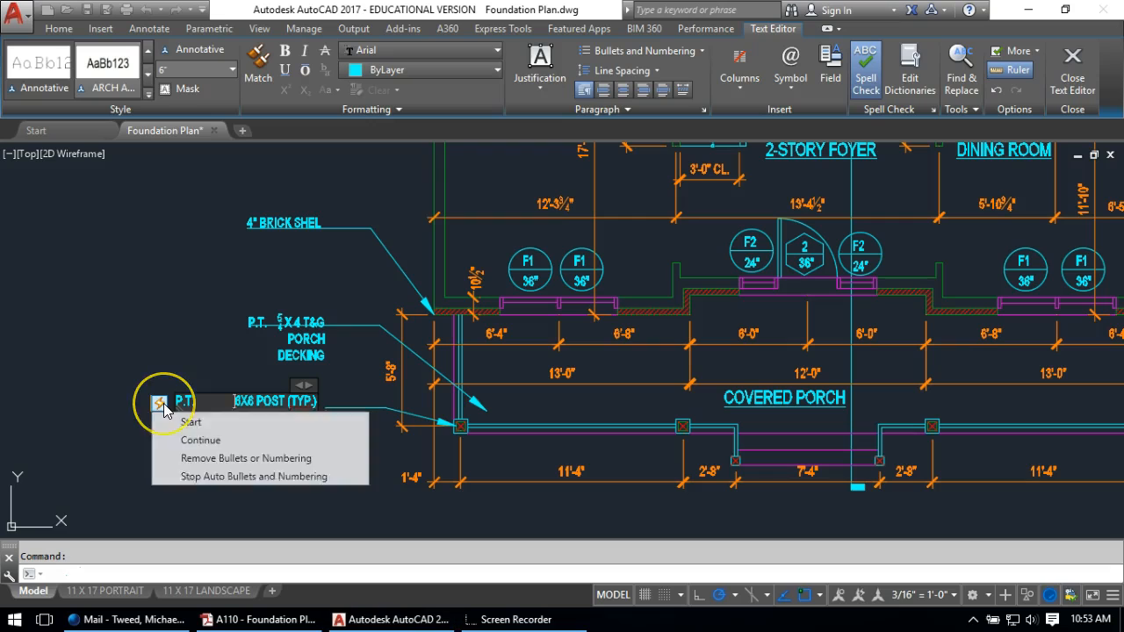
{"action": "left_click", "coordinate": [200, 459]}
{"action": "left_click", "coordinate": [234, 476]}
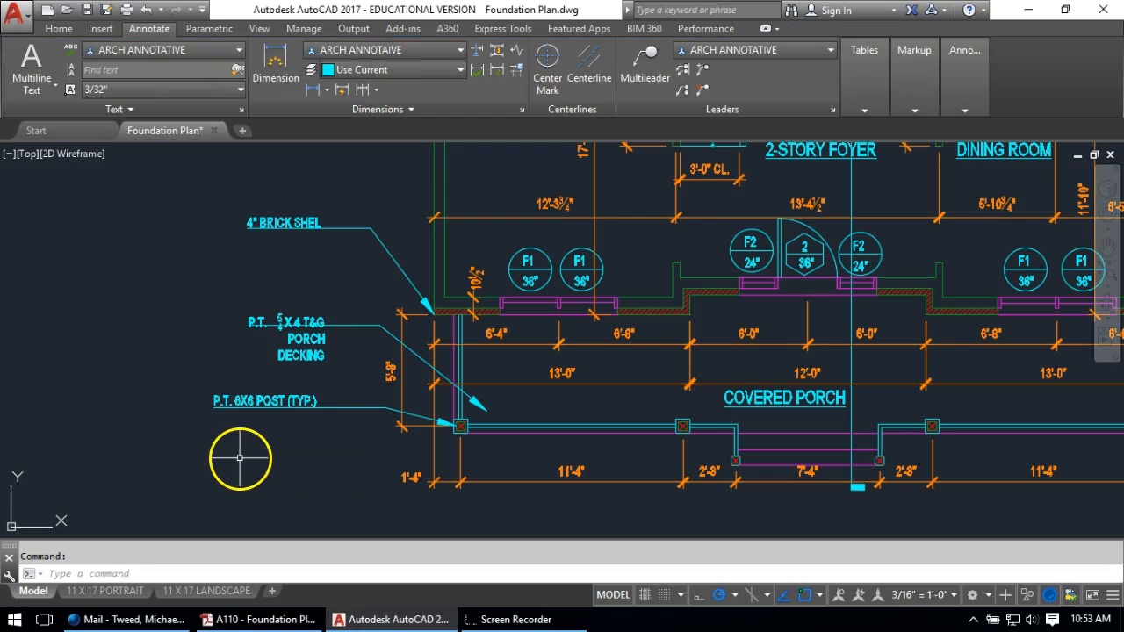
Set the decking note's 5/4 fraction to a stacked horizontal fraction
{"action": "left_click", "coordinate": [306, 323]}
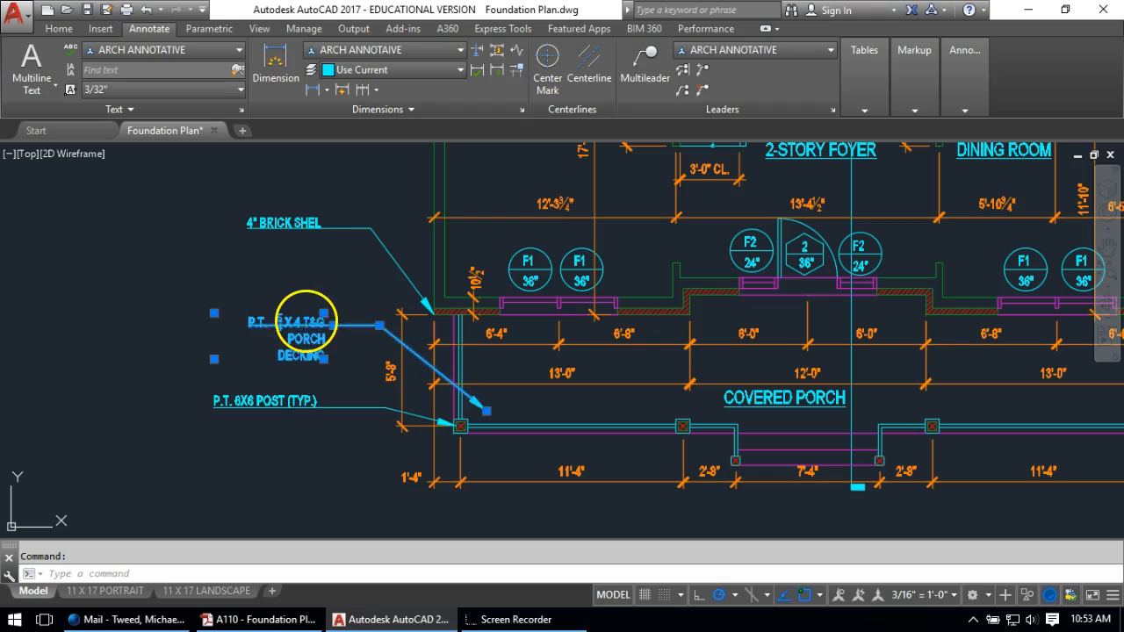
{"action": "double_click", "coordinate": [306, 323]}
{"action": "left_click", "coordinate": [270, 346]}
{"action": "double_click", "coordinate": [262, 323]}
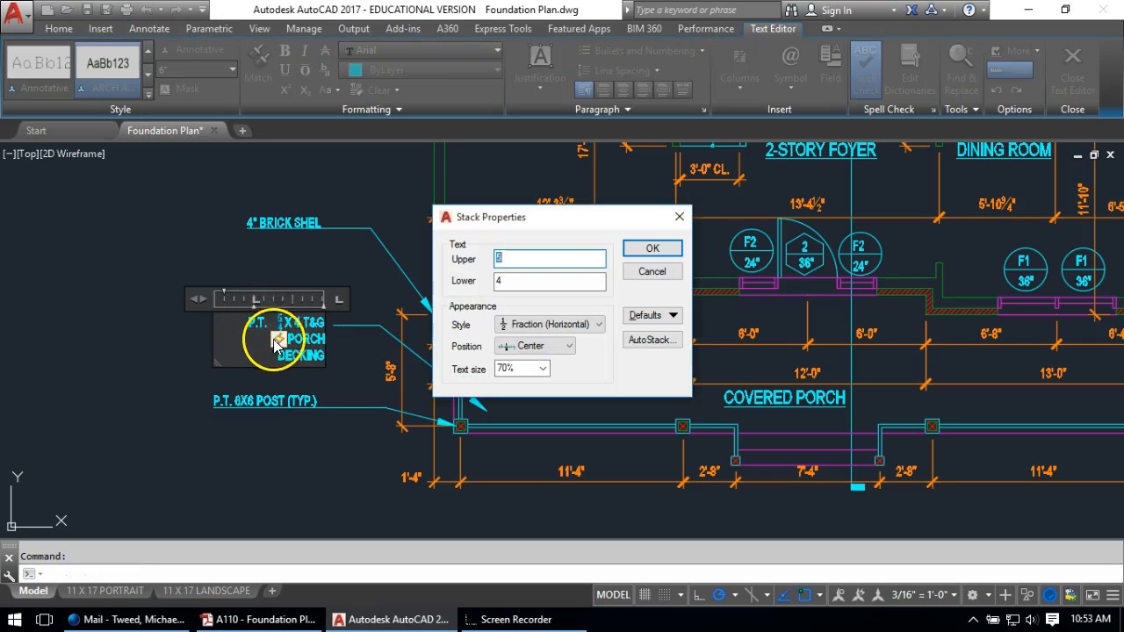
{"action": "left_click", "coordinate": [651, 248]}
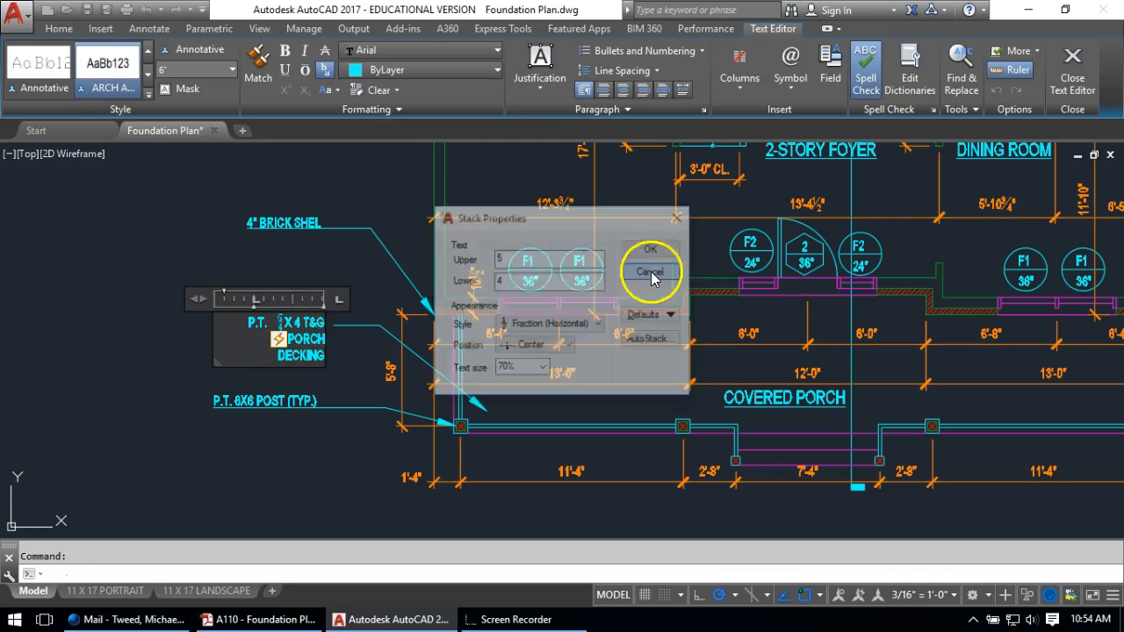
{"action": "left_click", "coordinate": [282, 346]}
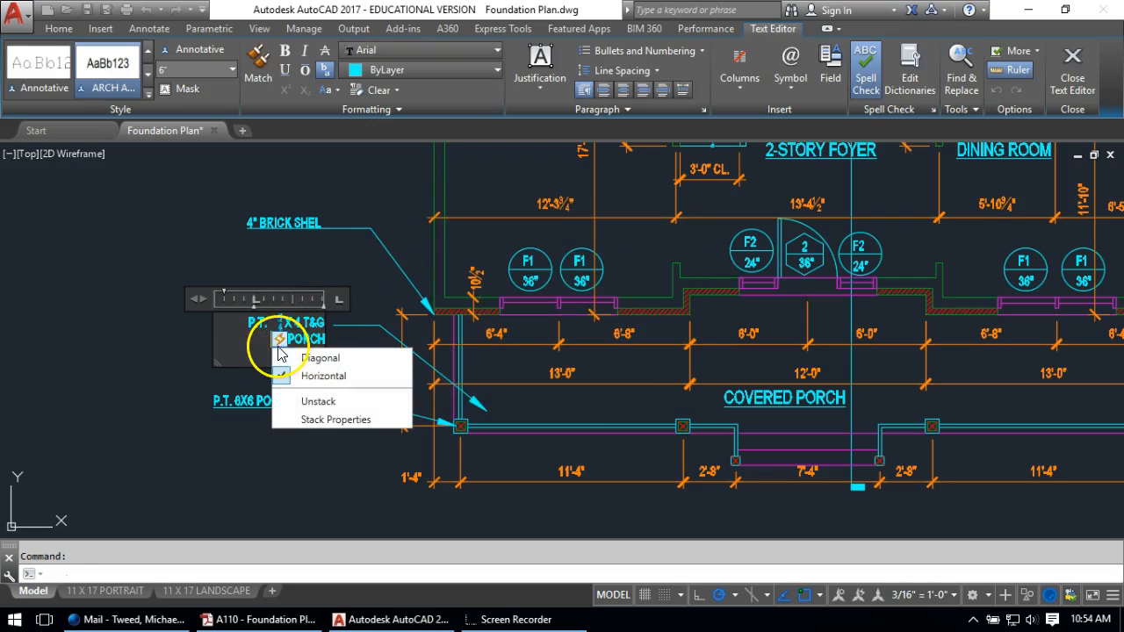
{"action": "left_click", "coordinate": [243, 355]}
{"action": "left_click", "coordinate": [136, 349]}
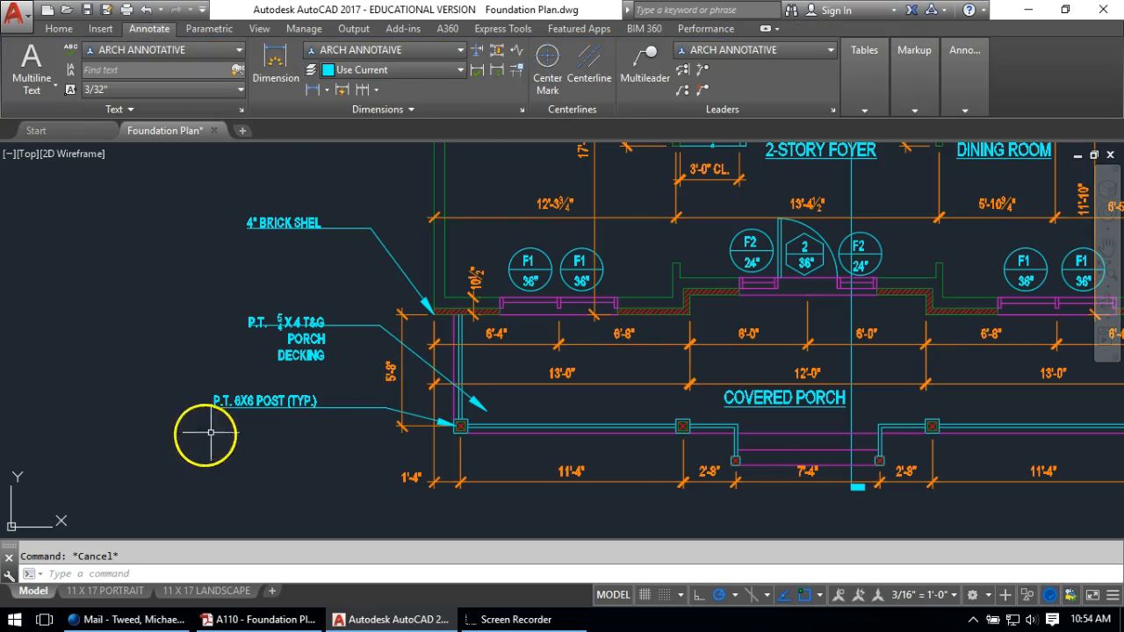
{"action": "scroll", "coordinate": [311, 426], "scroll_direction": "down", "scroll_amount": 2}
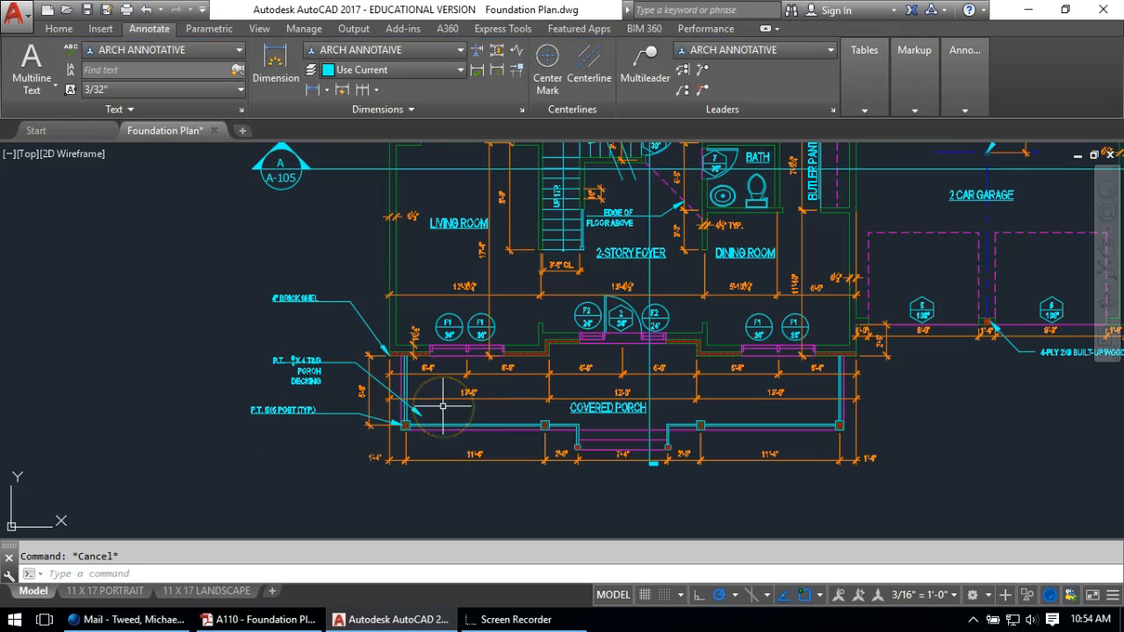
Place a multileader from the porch rail between the posts, bending down-left to a landing
{"action": "scroll", "coordinate": [424, 438], "scroll_direction": "up", "scroll_amount": 2}
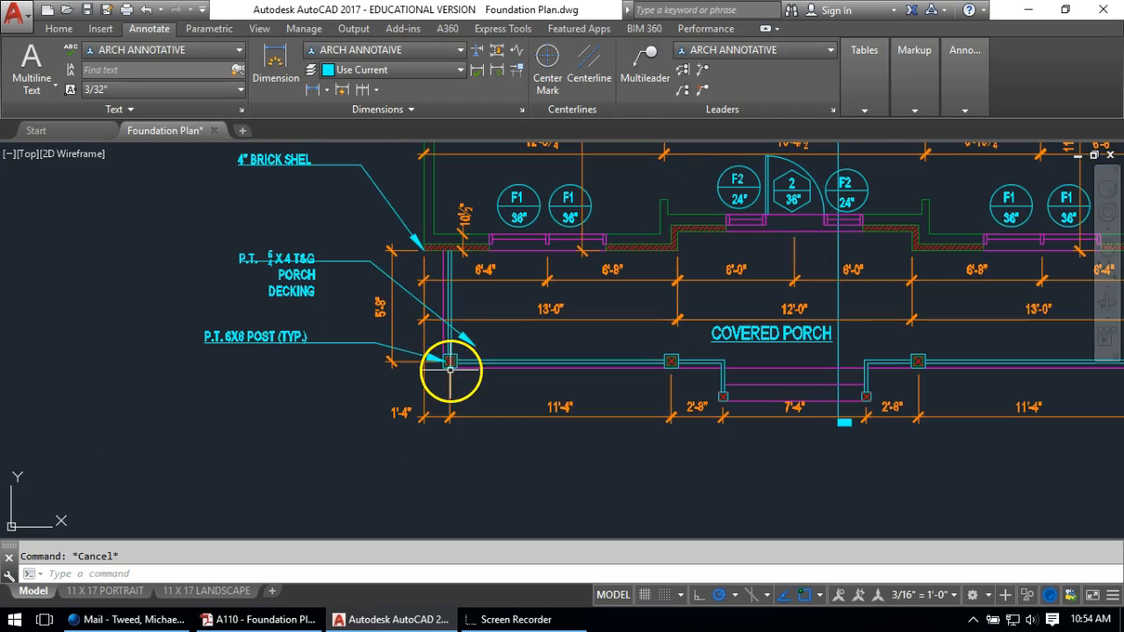
{"action": "left_click", "coordinate": [658, 61]}
{"action": "scroll", "coordinate": [450, 368], "scroll_direction": "up", "scroll_amount": 4}
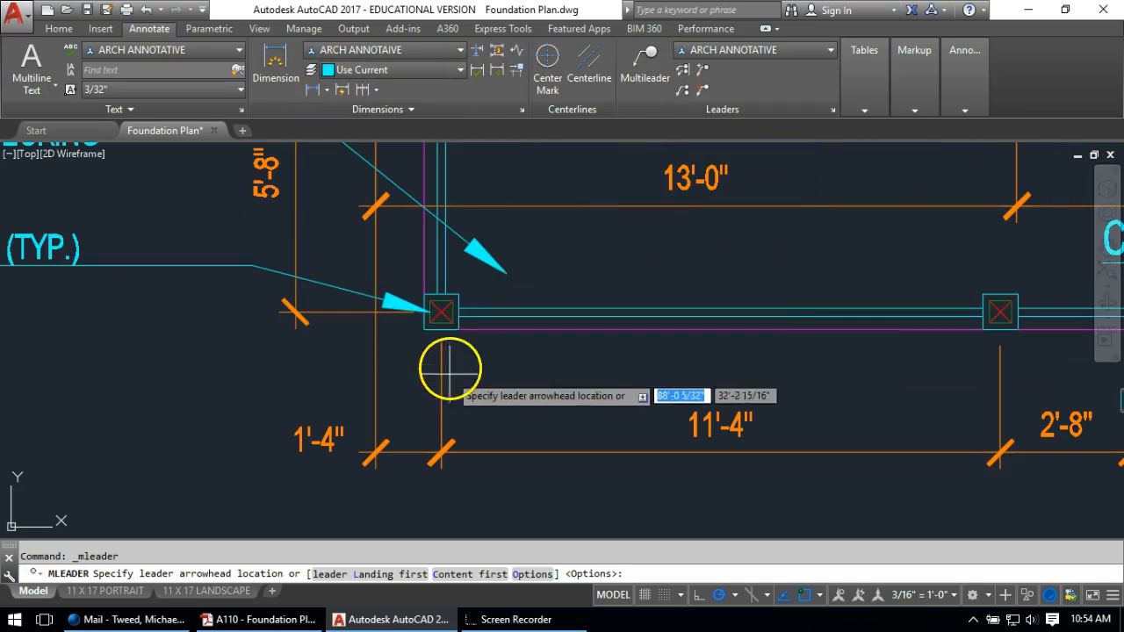
{"action": "left_click", "coordinate": [566, 311]}
{"action": "key", "text": "Escape"}
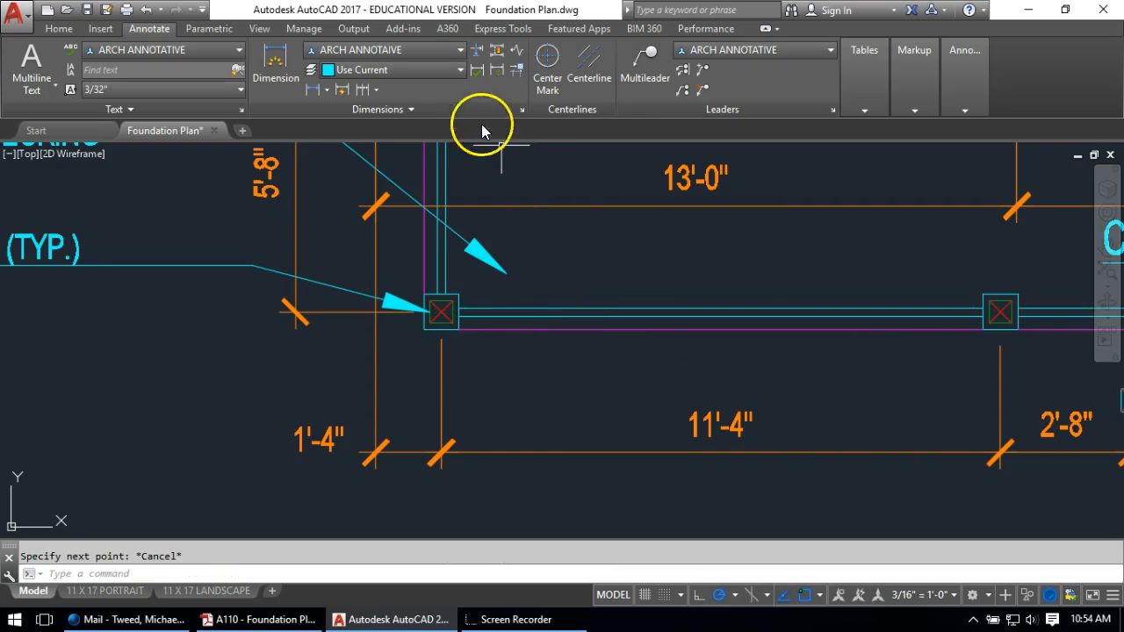
{"action": "left_click", "coordinate": [654, 60]}
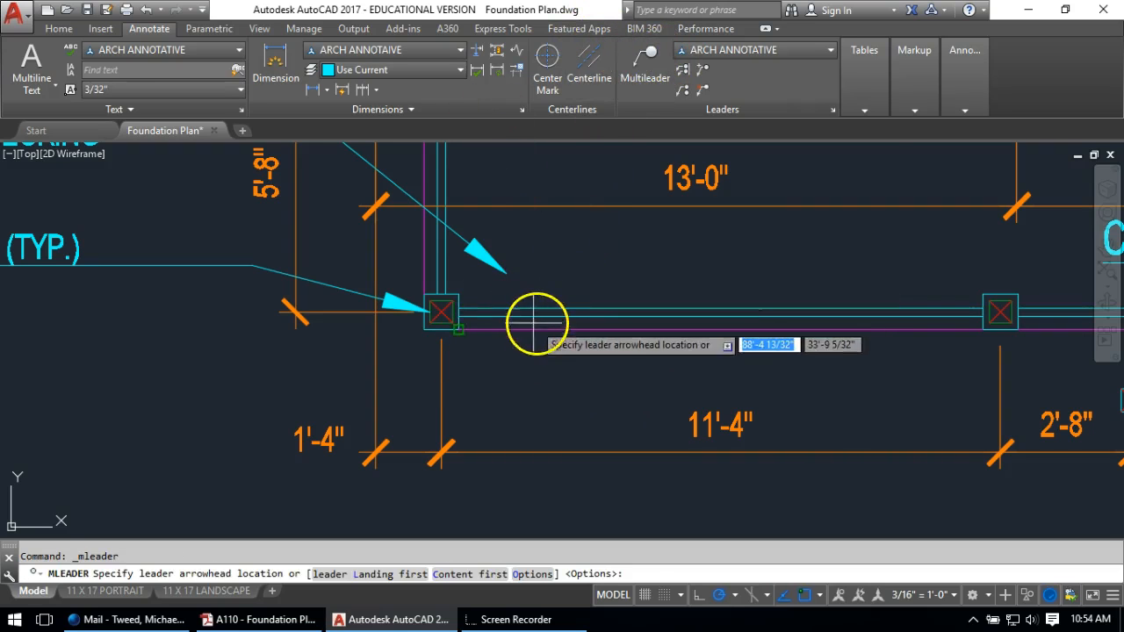
{"action": "scroll", "coordinate": [648, 301], "scroll_direction": "up", "scroll_amount": 3}
{"action": "left_click", "coordinate": [663, 311]}
{"action": "scroll", "coordinate": [439, 377], "scroll_direction": "down", "scroll_amount": 3}
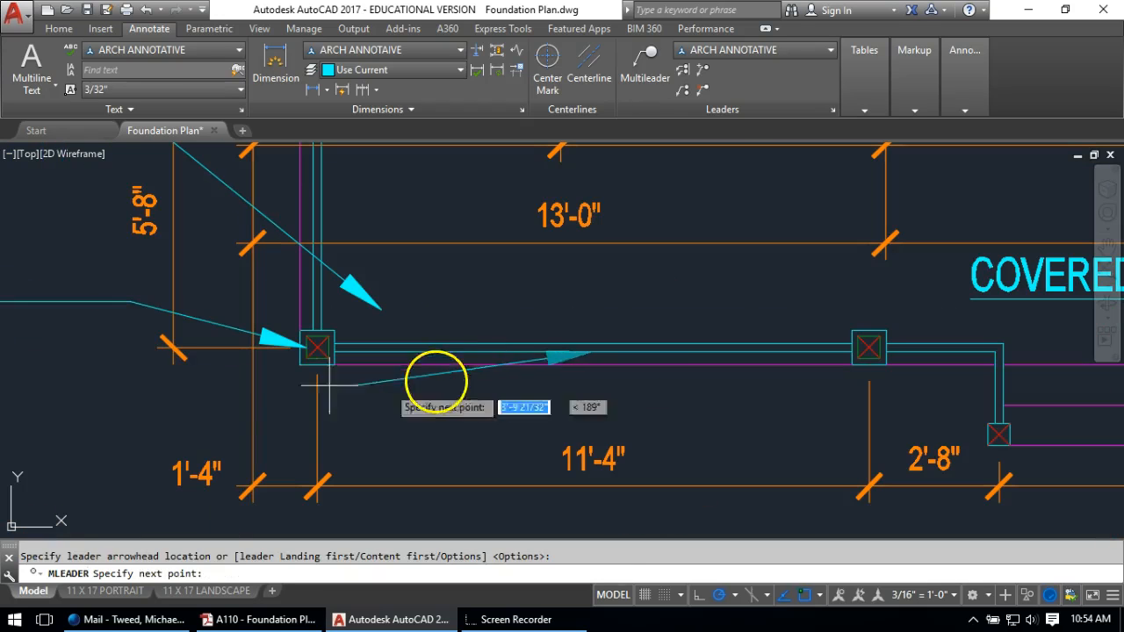
{"action": "left_click", "coordinate": [140, 427]}
{"action": "scroll", "coordinate": [140, 426], "scroll_direction": "down", "scroll_amount": 4}
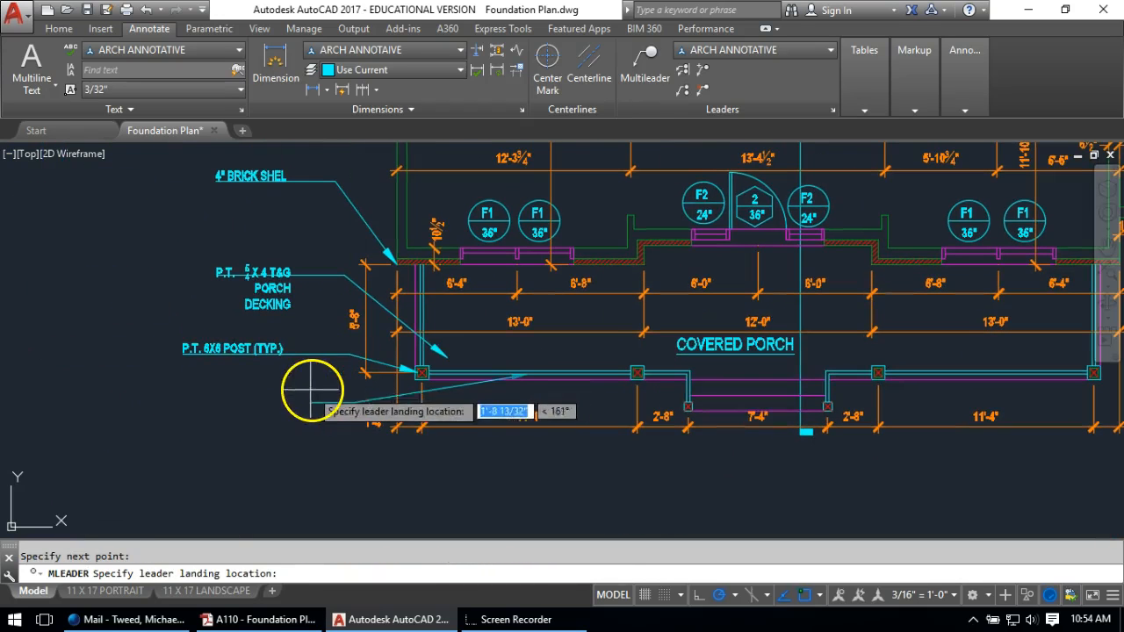
{"action": "left_click", "coordinate": [291, 392]}
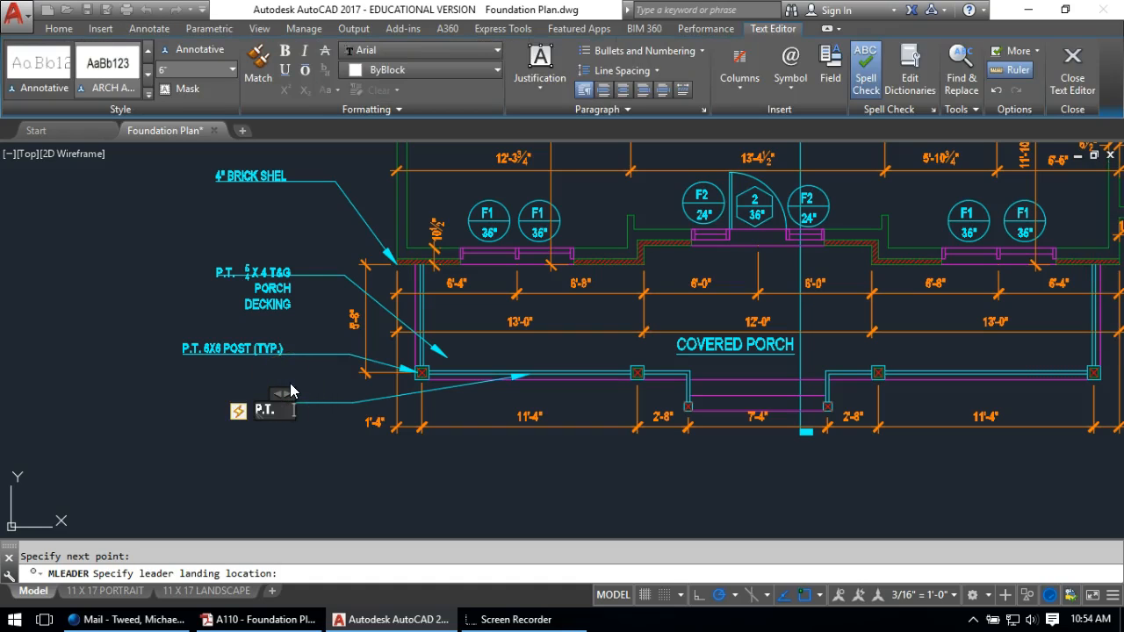
Turn off auto bullets and numbering and enter the label text HANDRAIL (TYP.)
{"action": "left_click", "coordinate": [239, 410]}
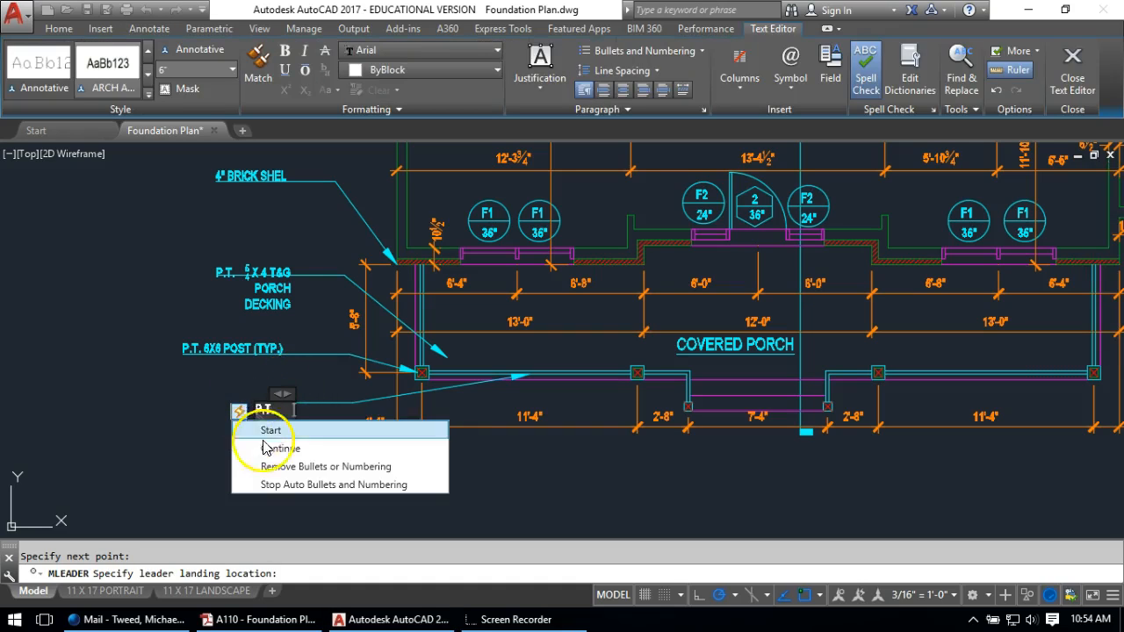
{"action": "left_click", "coordinate": [262, 484]}
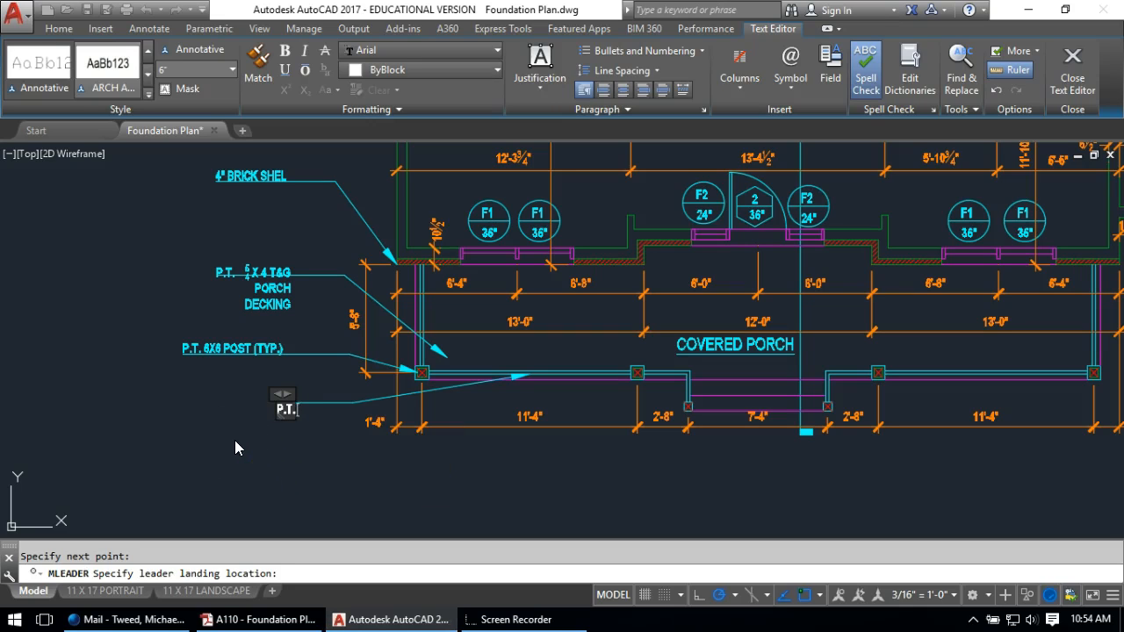
{"action": "type", "text": "HAND"}
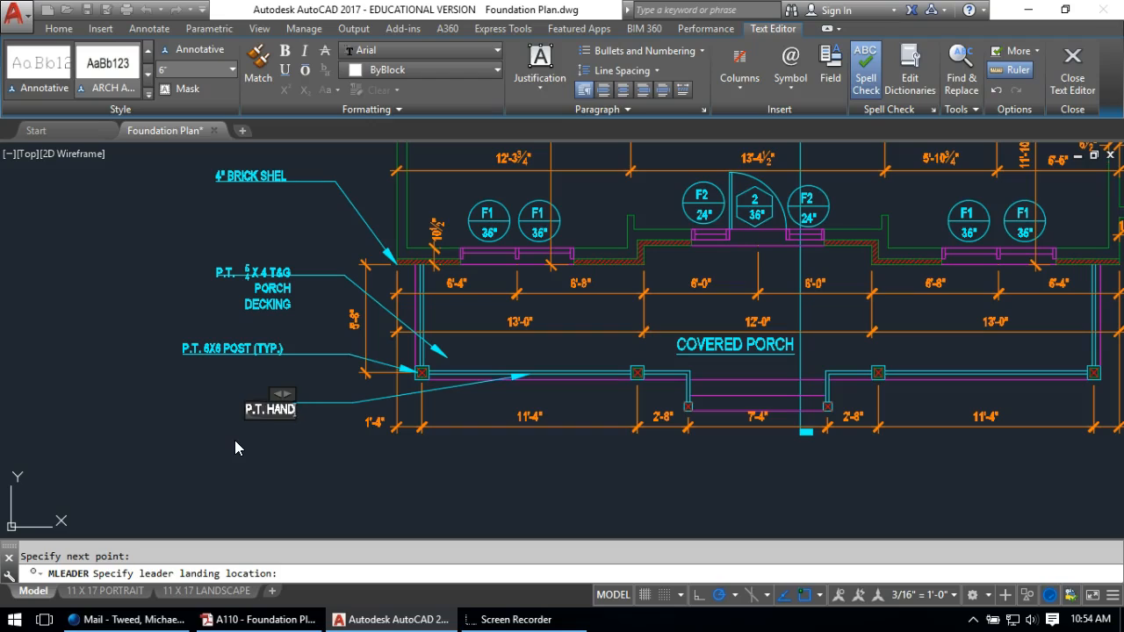
{"action": "type", "text": "RAIL (T"}
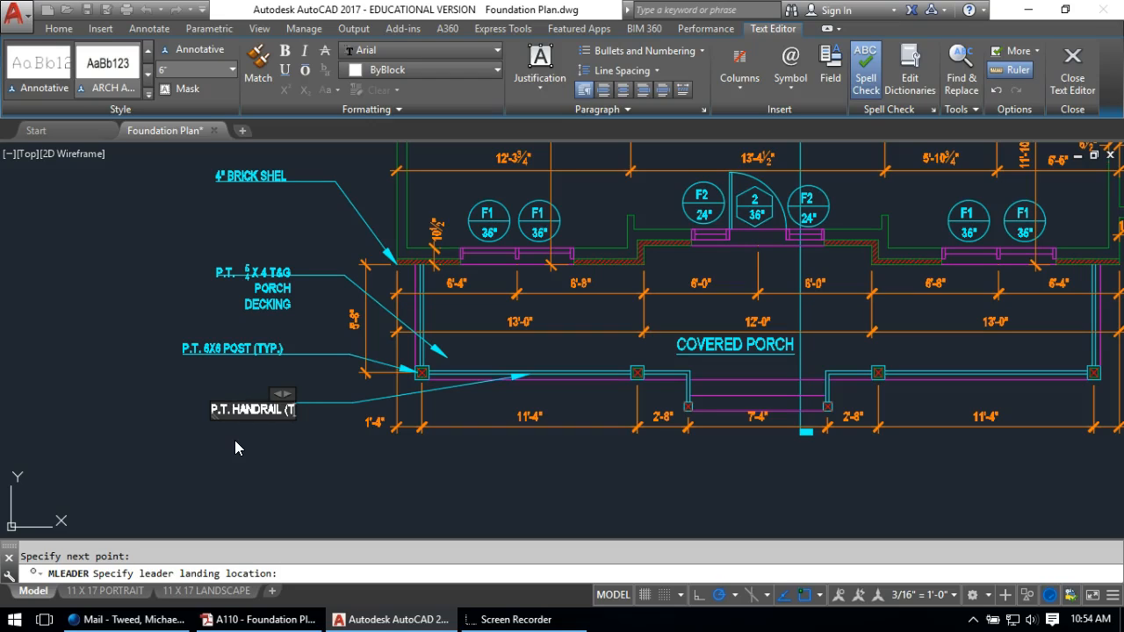
{"action": "type", "text": "YP.)"}
{"action": "left_click", "coordinate": [248, 470]}
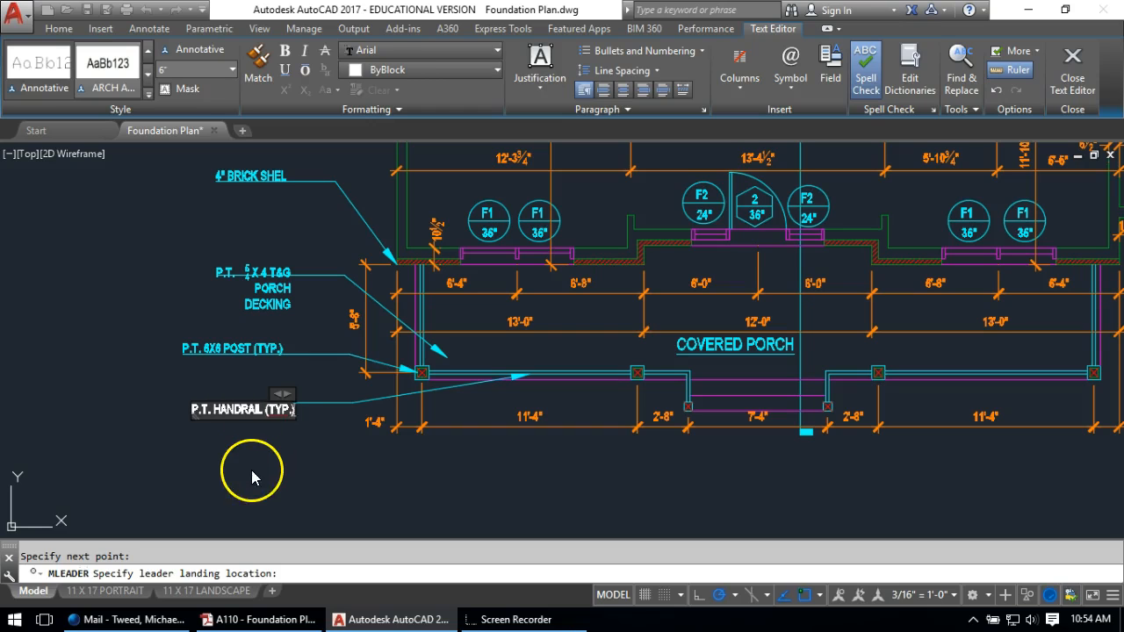
{"action": "scroll", "coordinate": [211, 309], "scroll_direction": "down", "scroll_amount": 5}
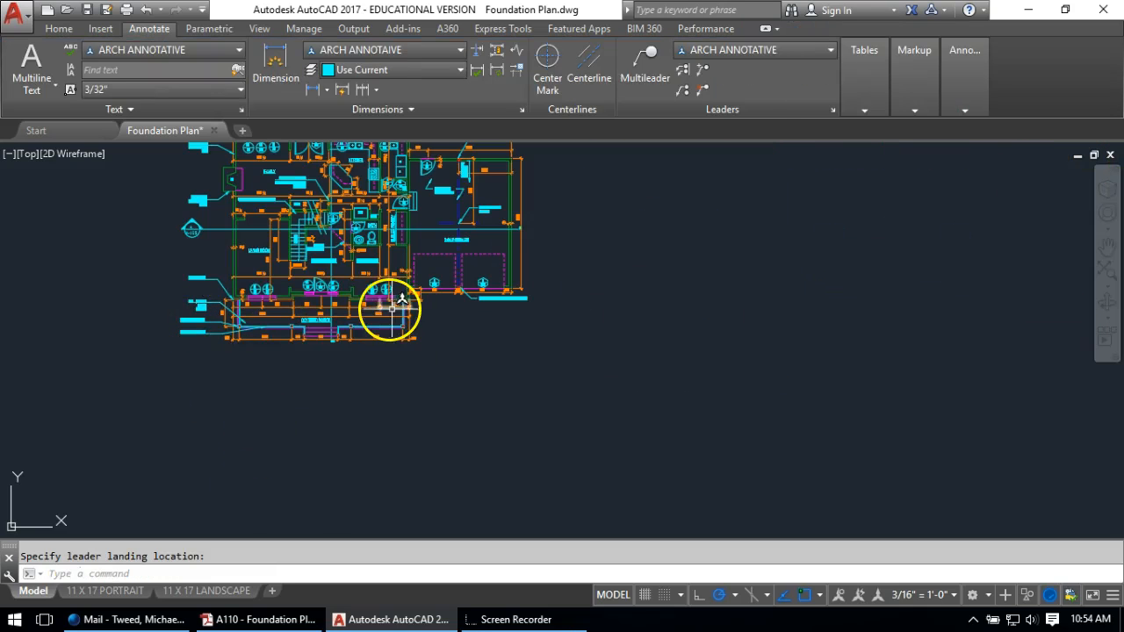
Save Foundation Plan.dwg
{"action": "scroll", "coordinate": [389, 357], "scroll_direction": "down", "scroll_amount": 2}
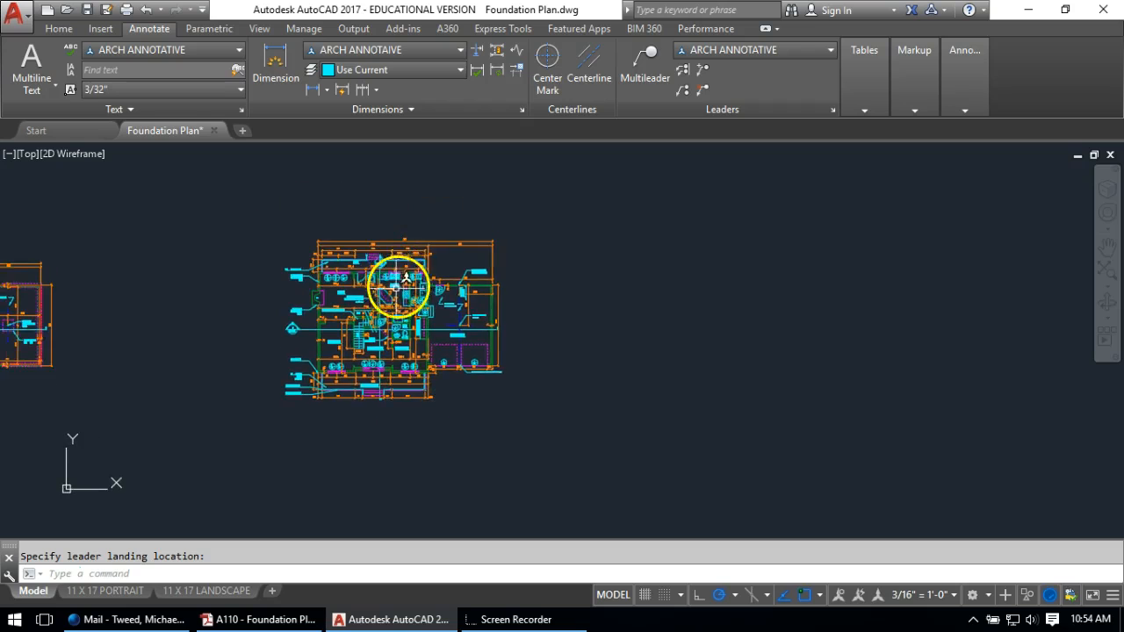
{"action": "scroll", "coordinate": [383, 242], "scroll_direction": "up", "scroll_amount": 2}
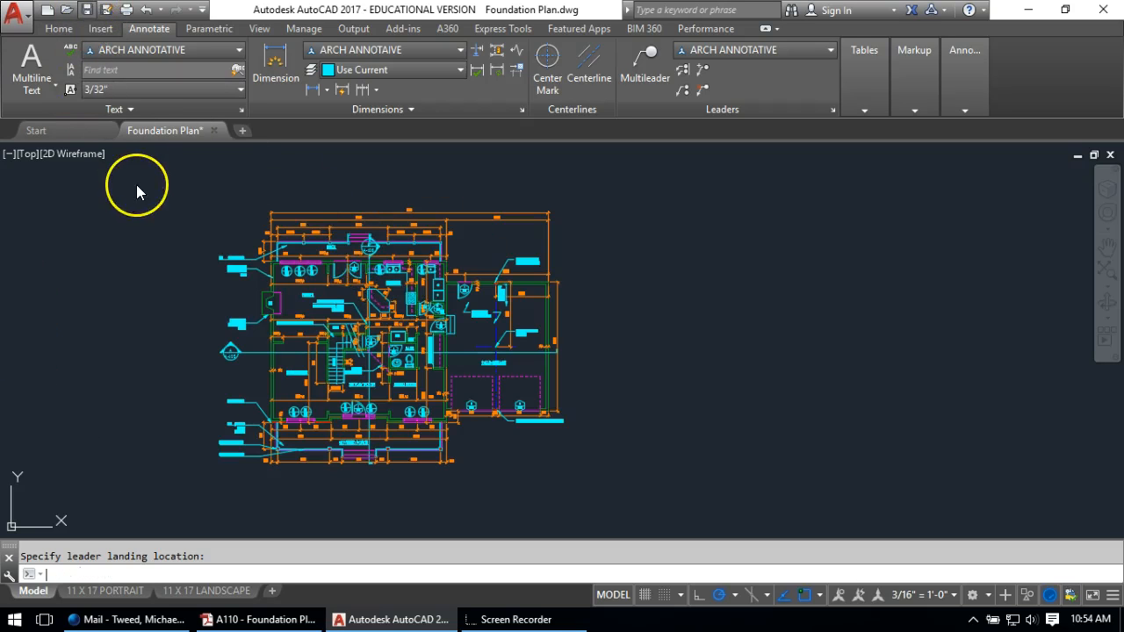
{"action": "key", "text": "ctrl+s"}
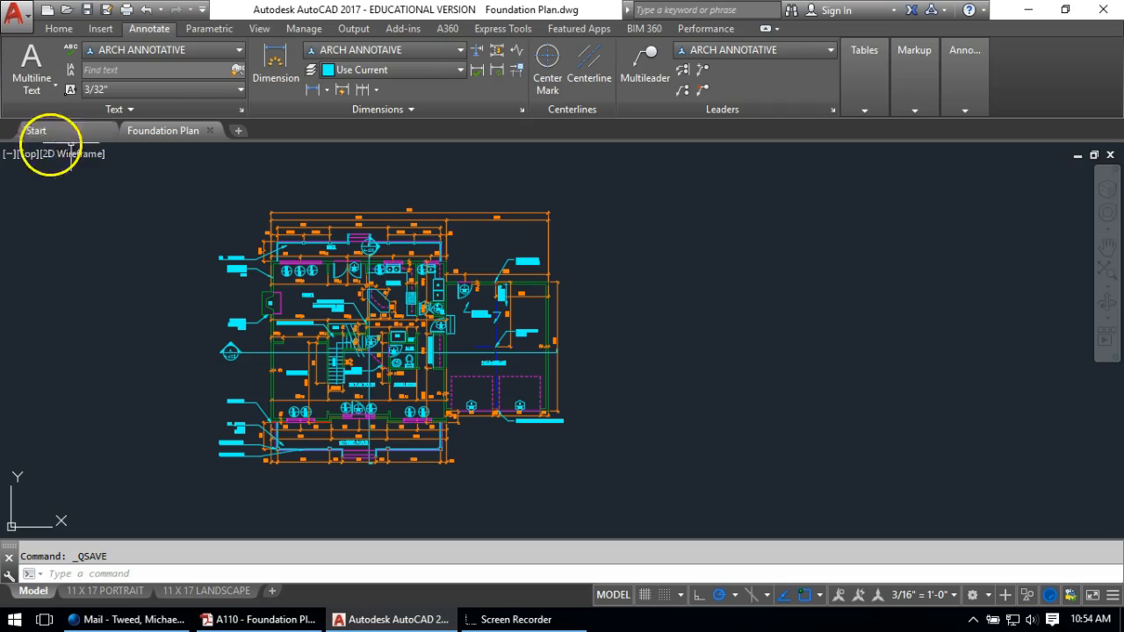
Make HATCH the current layer from the Home tab's layer list
{"action": "left_click", "coordinate": [46, 32]}
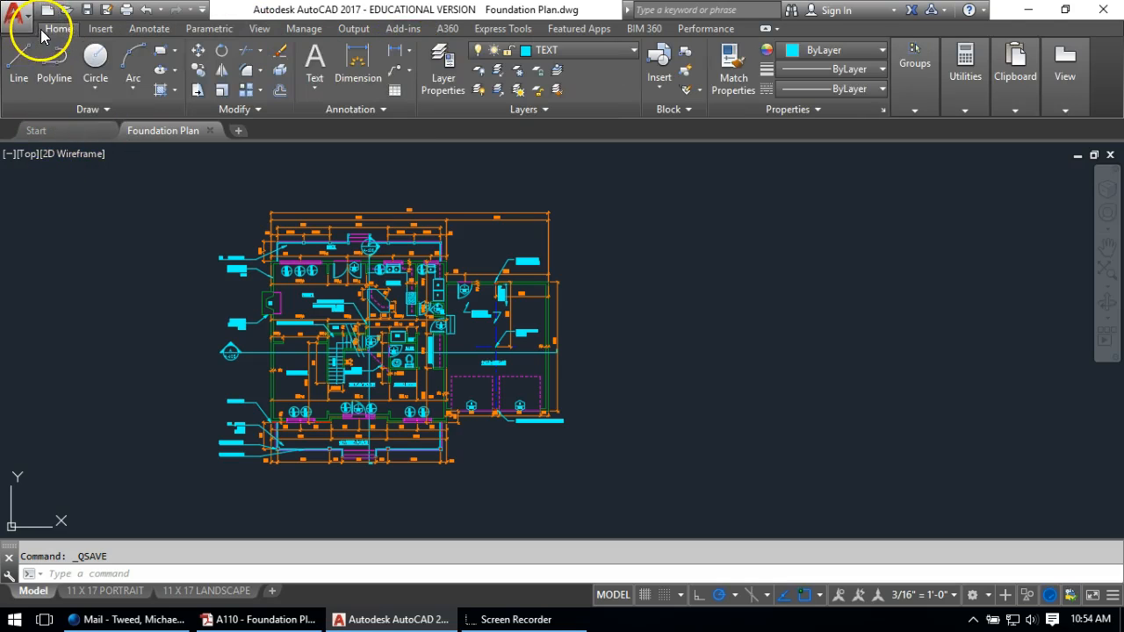
{"action": "left_click", "coordinate": [572, 53]}
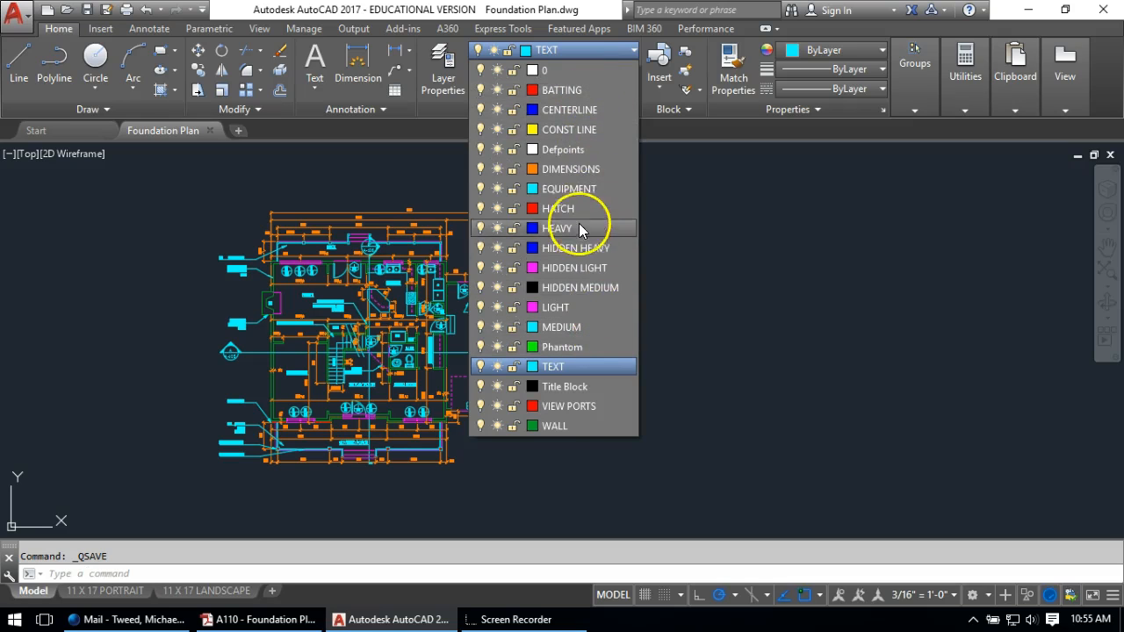
{"action": "left_click", "coordinate": [561, 209]}
Hatch both deck areas with ANSI31 at a 315° angle and scale 44
{"action": "scroll", "coordinate": [333, 239], "scroll_direction": "up", "scroll_amount": 6}
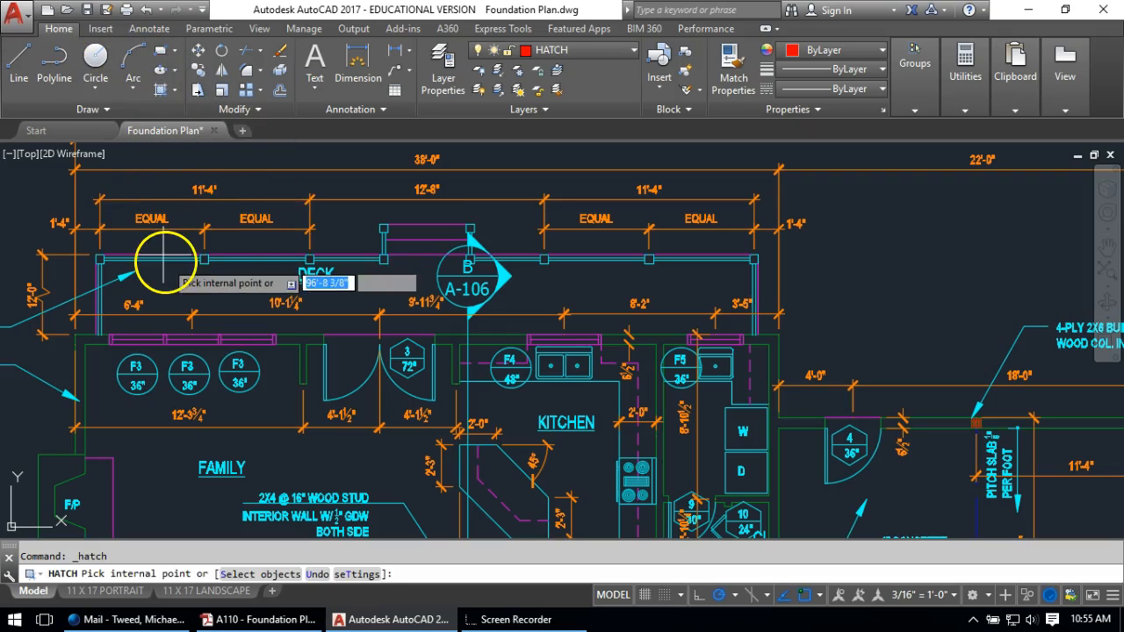
{"action": "left_click", "coordinate": [182, 297]}
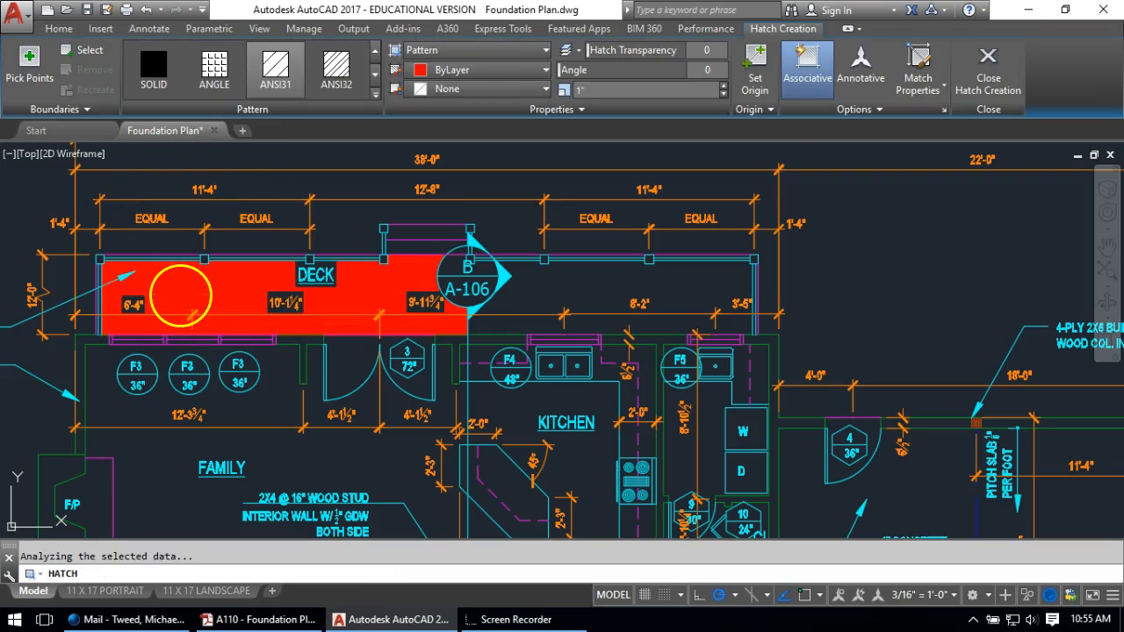
{"action": "left_click", "coordinate": [590, 289]}
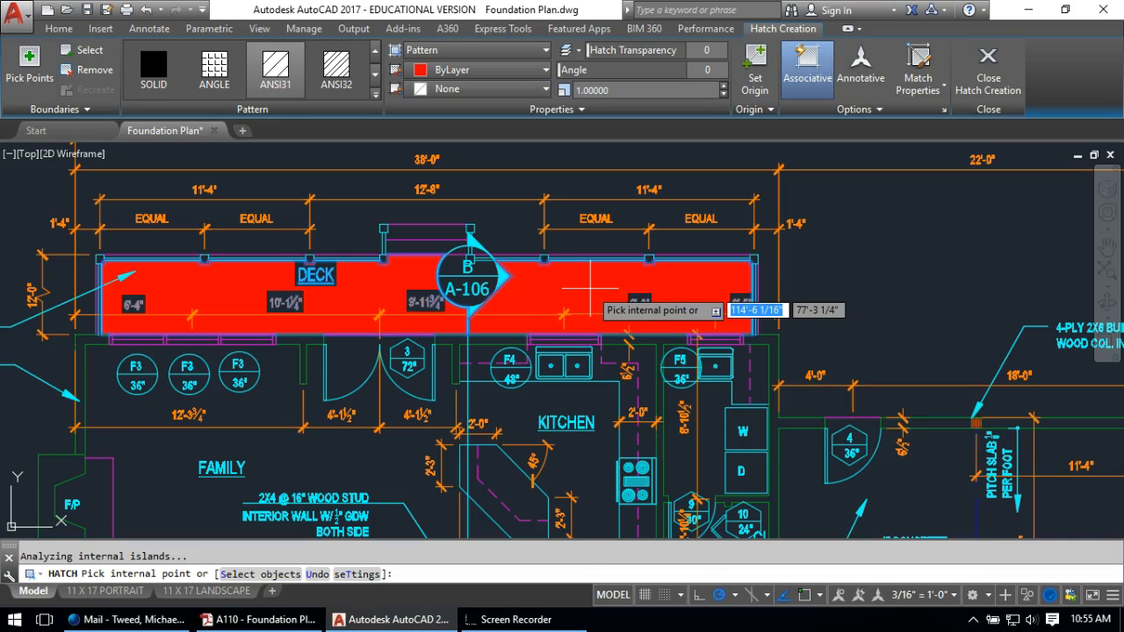
{"action": "left_click", "coordinate": [342, 75]}
{"action": "left_click", "coordinate": [276, 80]}
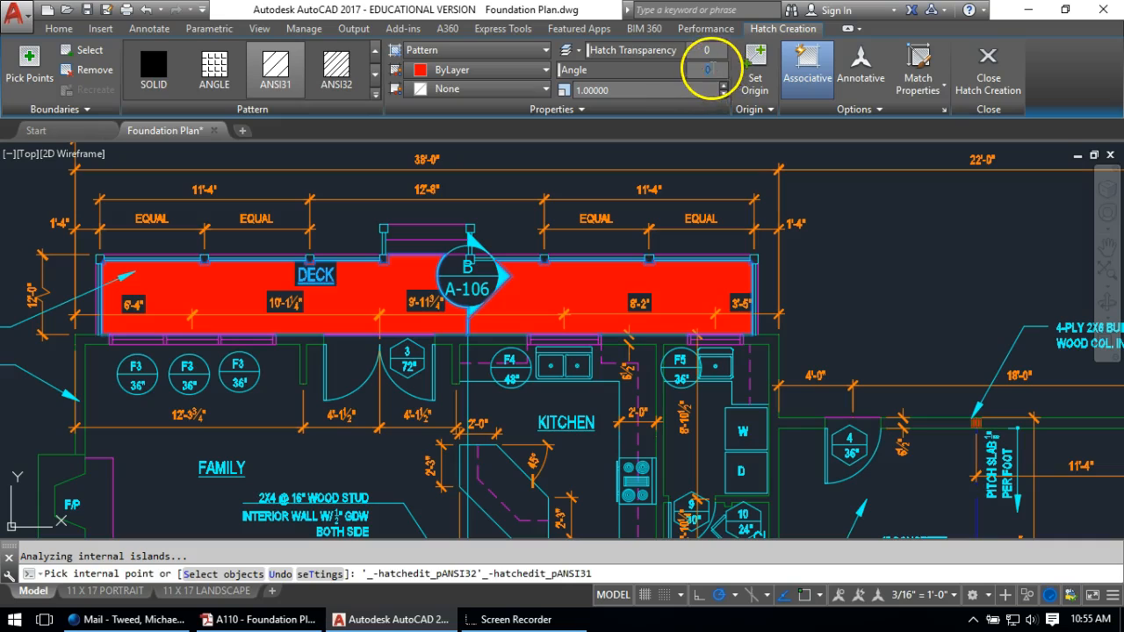
{"action": "type", "text": "315"}
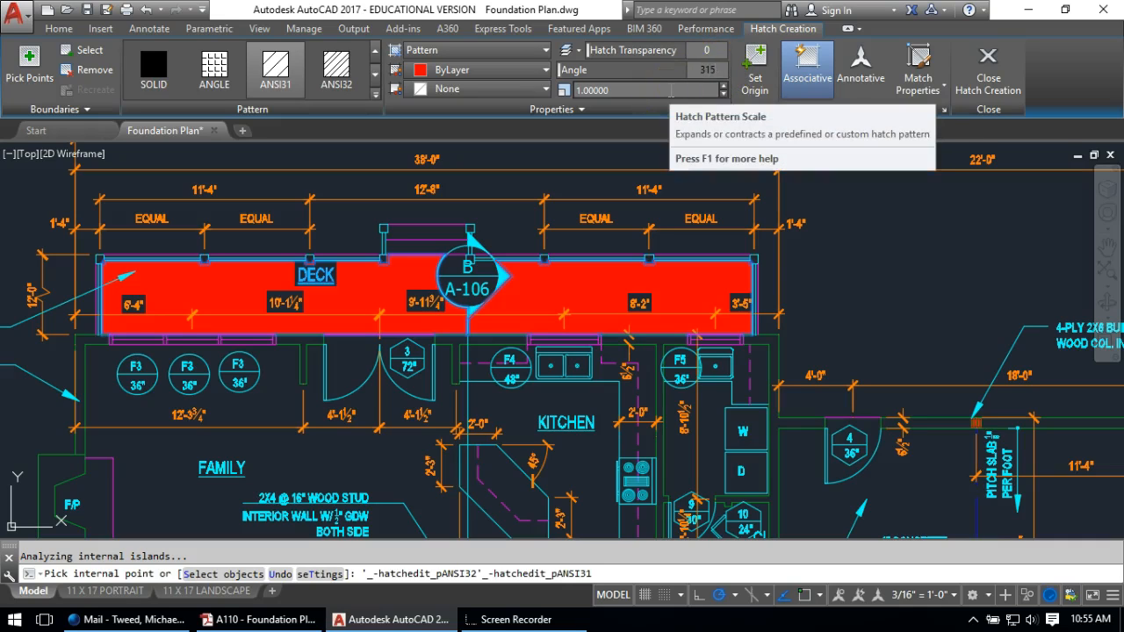
{"action": "key", "text": "Return"}
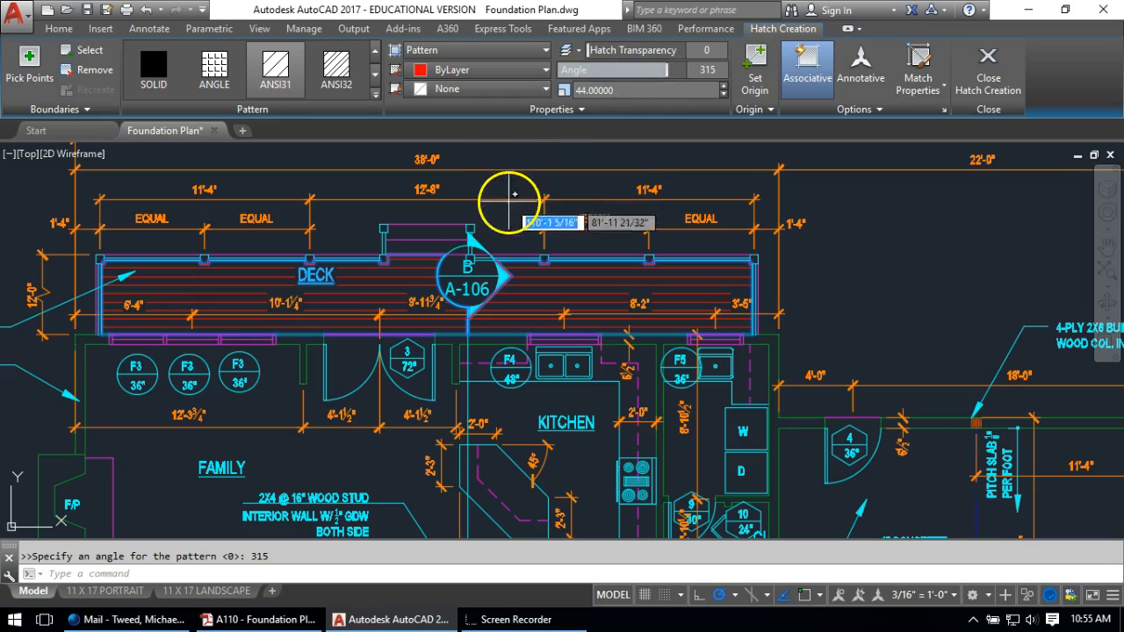
{"action": "key", "text": "Return"}
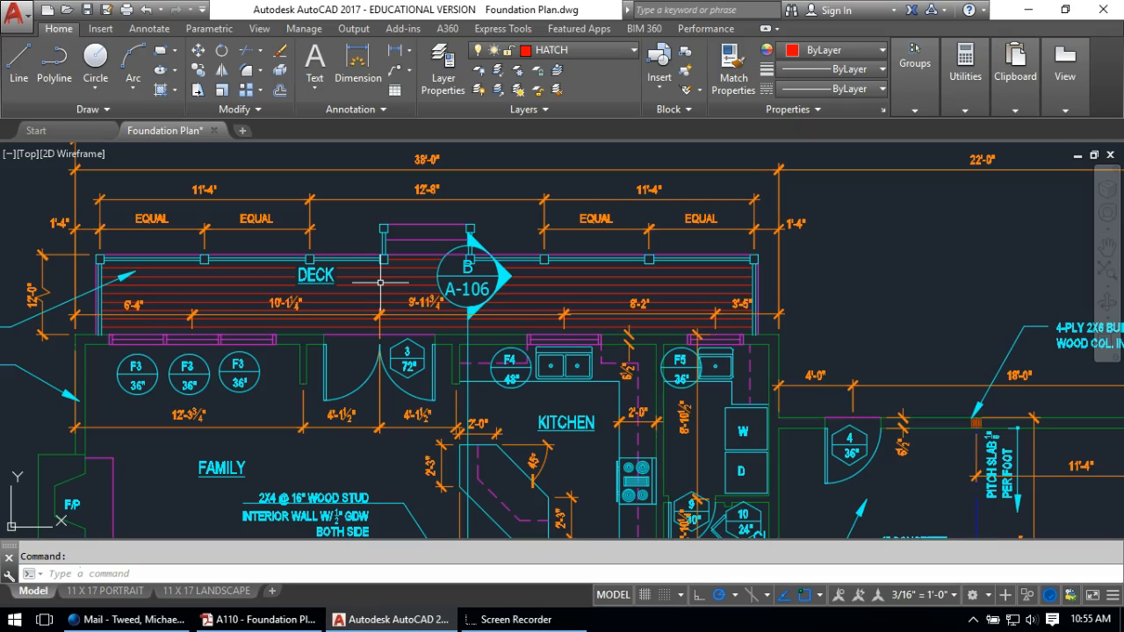
Pan and zoom down to bring the covered porch into view
{"action": "scroll", "coordinate": [351, 268], "scroll_direction": "down", "scroll_amount": 3}
{"action": "middle_click_drag", "start_coordinate": [313, 301], "coordinate": [304, 146]}
{"action": "scroll", "coordinate": [291, 236], "scroll_direction": "down", "scroll_amount": 2}
{"action": "middle_click_drag", "start_coordinate": [310, 360], "coordinate": [320, 323]}
{"action": "scroll", "coordinate": [299, 429], "scroll_direction": "up", "scroll_amount": 2}
{"action": "scroll", "coordinate": [279, 357], "scroll_direction": "up", "scroll_amount": 3}
{"action": "scroll", "coordinate": [303, 334], "scroll_direction": "down", "scroll_amount": 2}
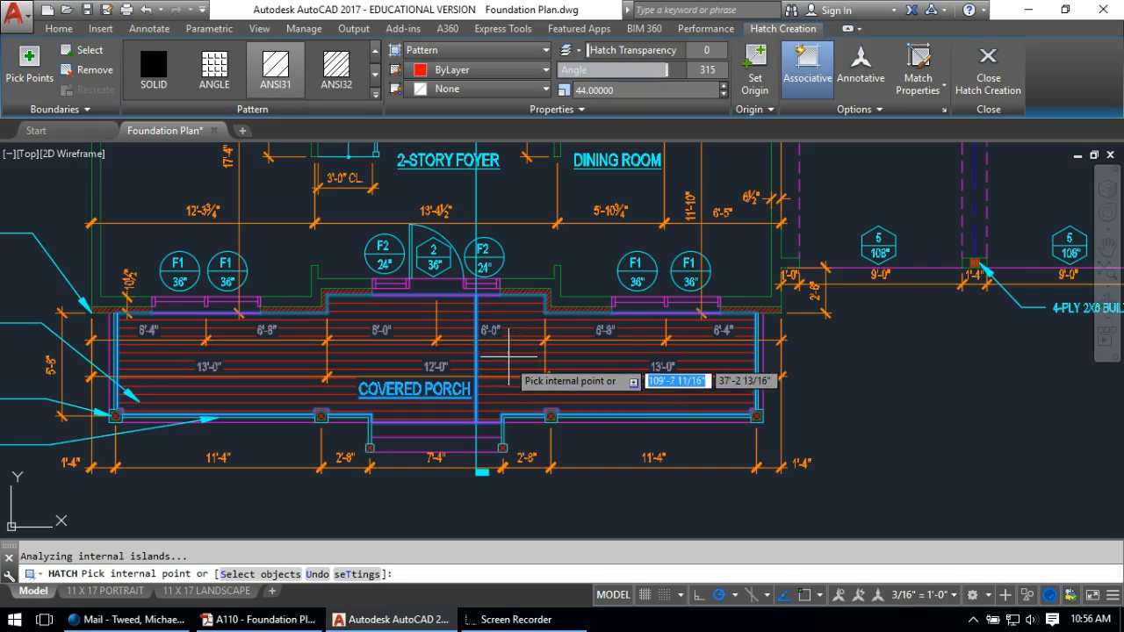
Set the porch's ANSI31 hatch to a 45° angle with scale 28 and finish it
{"action": "left_click", "coordinate": [715, 74]}
{"action": "type", "text": "45"}
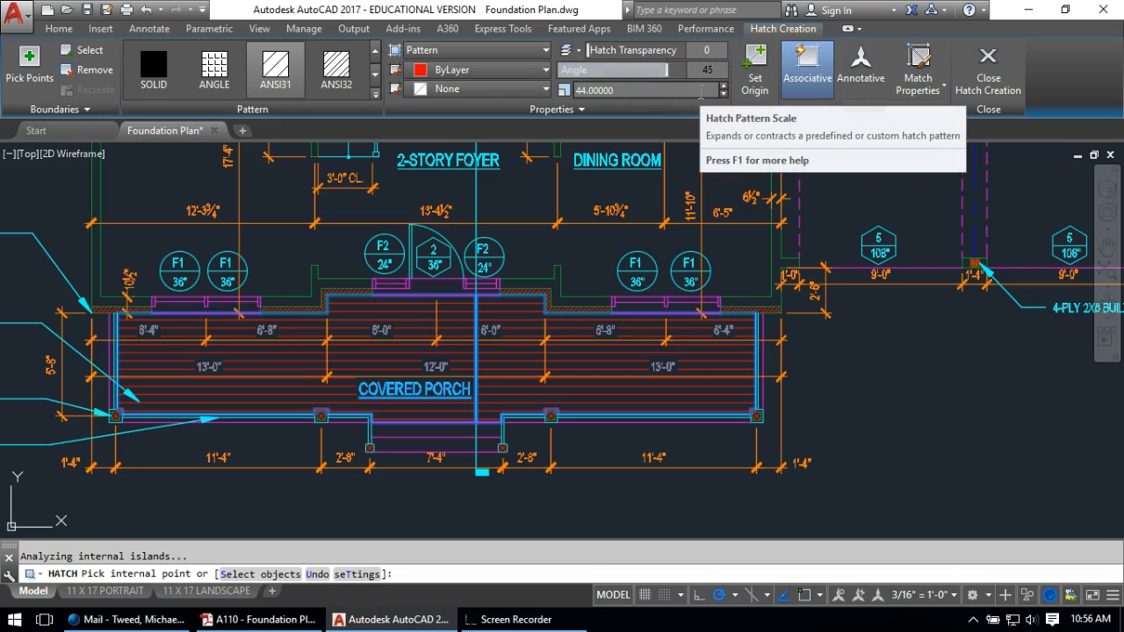
{"action": "left_click", "coordinate": [606, 92]}
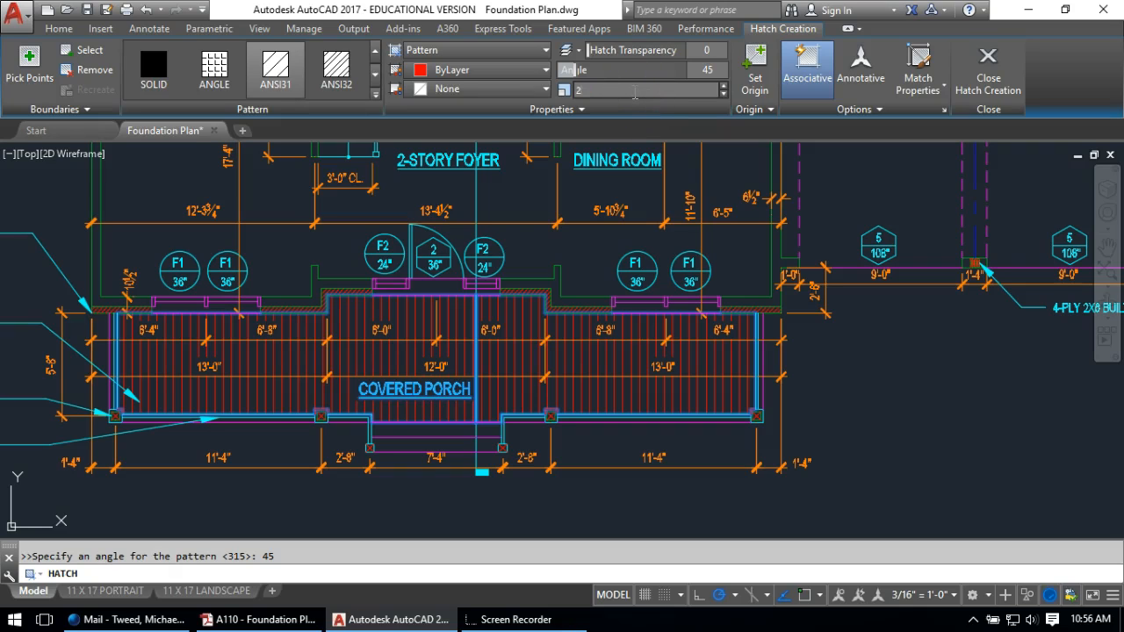
{"action": "key", "text": "Return"}
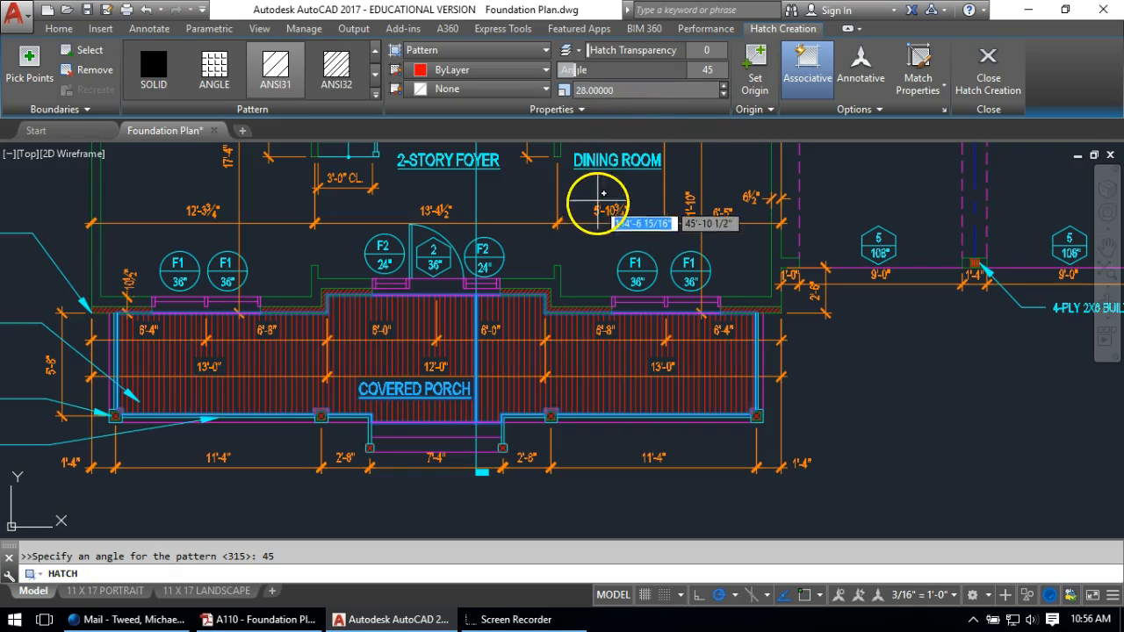
{"action": "key", "text": "Return"}
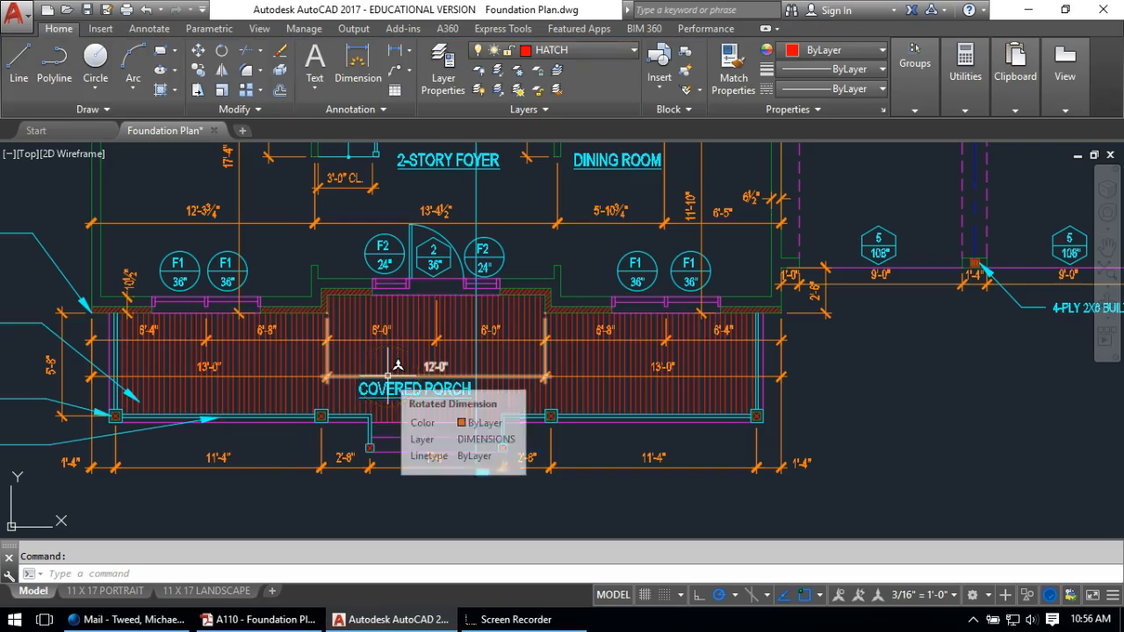
Draw a short vertical line from the foyer wall corner up to the wall endpoint
{"action": "mouse_move", "coordinate": [387, 290]}
{"action": "middle_mouse_down"}
{"action": "mouse_move", "coordinate": [366, 354]}
{"action": "mouse_move", "coordinate": [288, 472]}
{"action": "middle_mouse_up"}
{"action": "scroll", "coordinate": [288, 471], "scroll_direction": "down", "scroll_amount": 1}
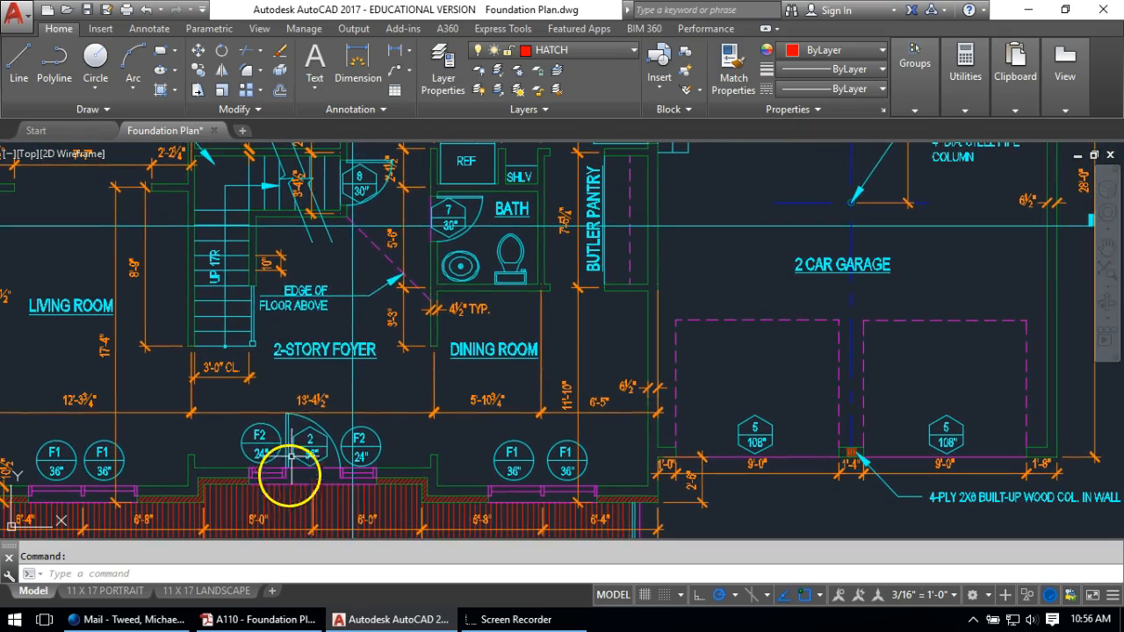
{"action": "scroll", "coordinate": [375, 262], "scroll_direction": "down", "scroll_amount": 1}
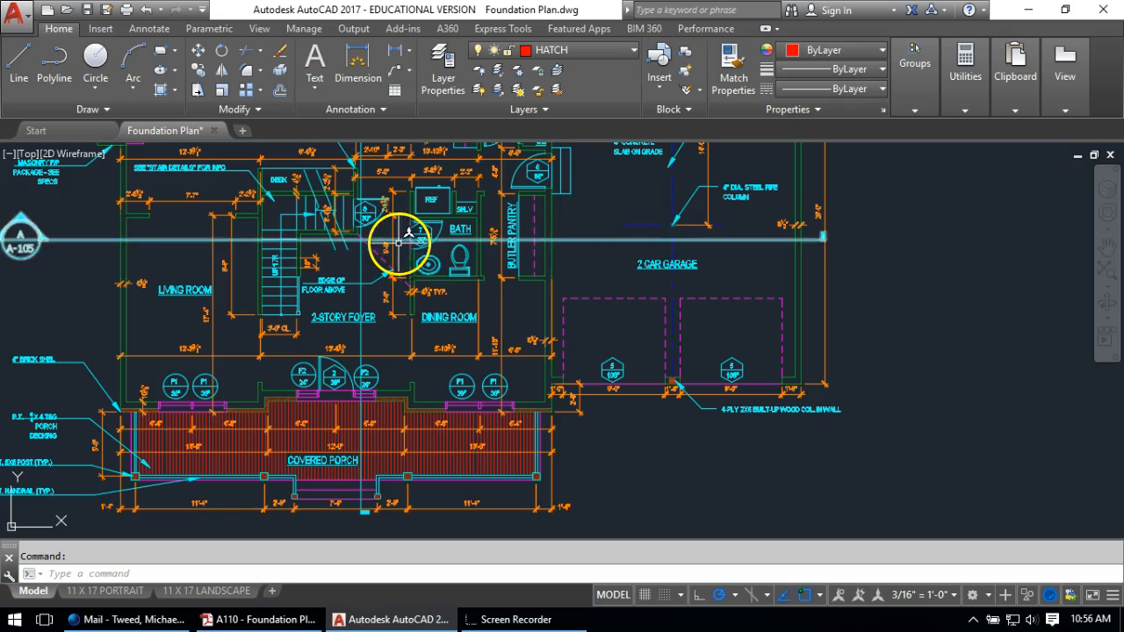
{"action": "scroll", "coordinate": [294, 381], "scroll_direction": "up", "scroll_amount": 1}
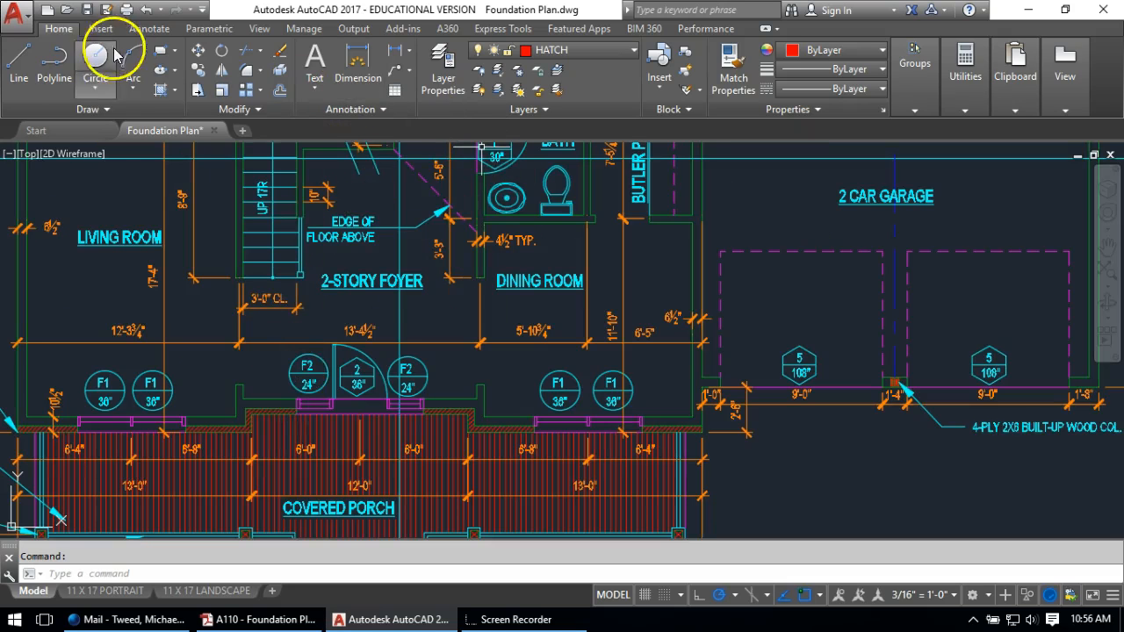
{"action": "left_click", "coordinate": [19, 58]}
{"action": "scroll", "coordinate": [246, 378], "scroll_direction": "up", "scroll_amount": 2}
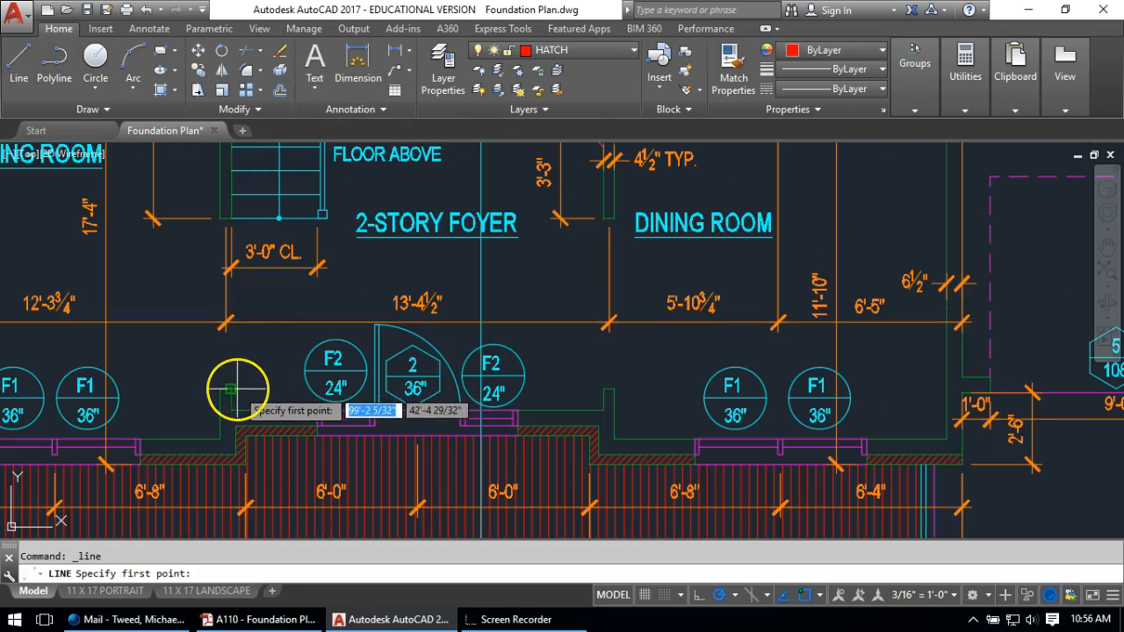
{"action": "left_click", "coordinate": [232, 389]}
{"action": "scroll", "coordinate": [237, 207], "scroll_direction": "up", "scroll_amount": 3}
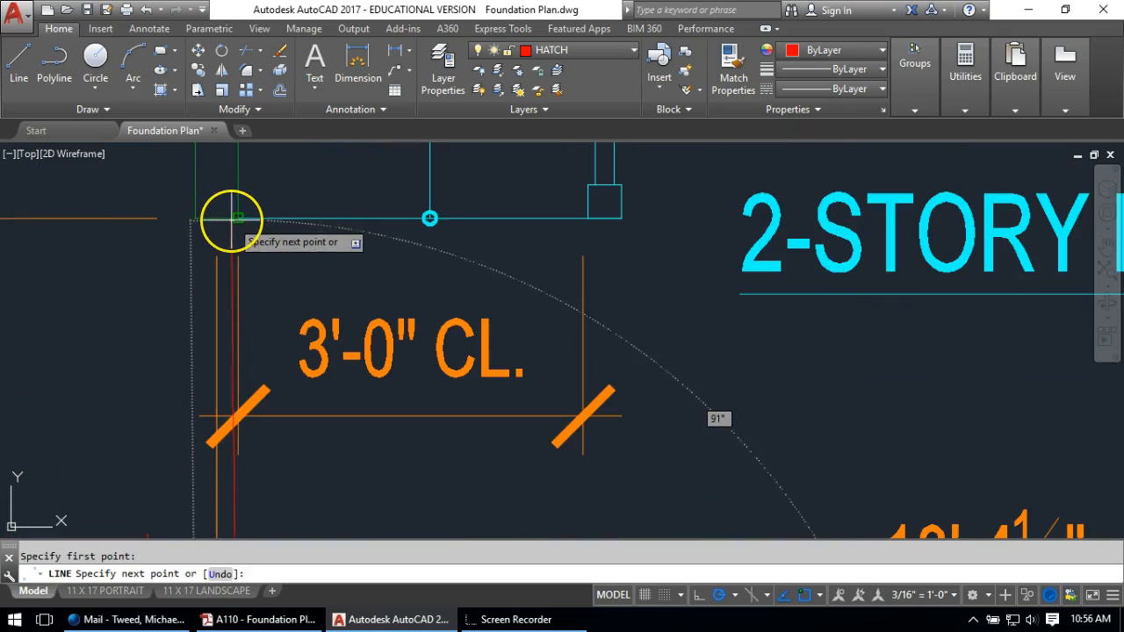
{"action": "left_click", "coordinate": [235, 218]}
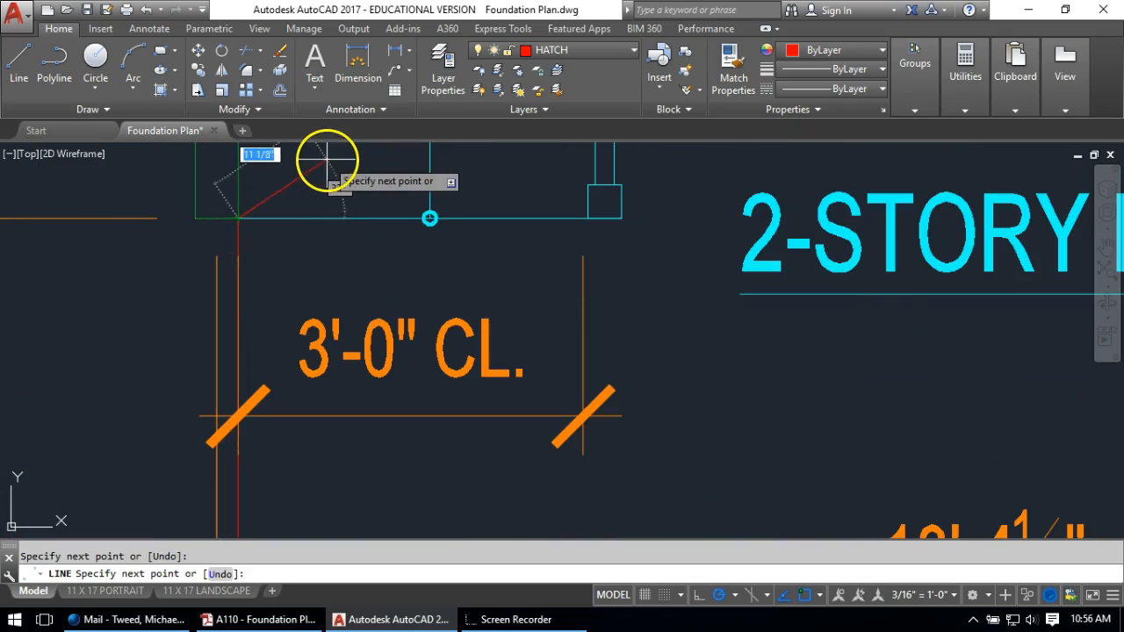
{"action": "key", "text": "Return"}
Draw a vertical line along the dining room wall to close the foyer
{"action": "scroll", "coordinate": [244, 220], "scroll_direction": "down", "scroll_amount": 4}
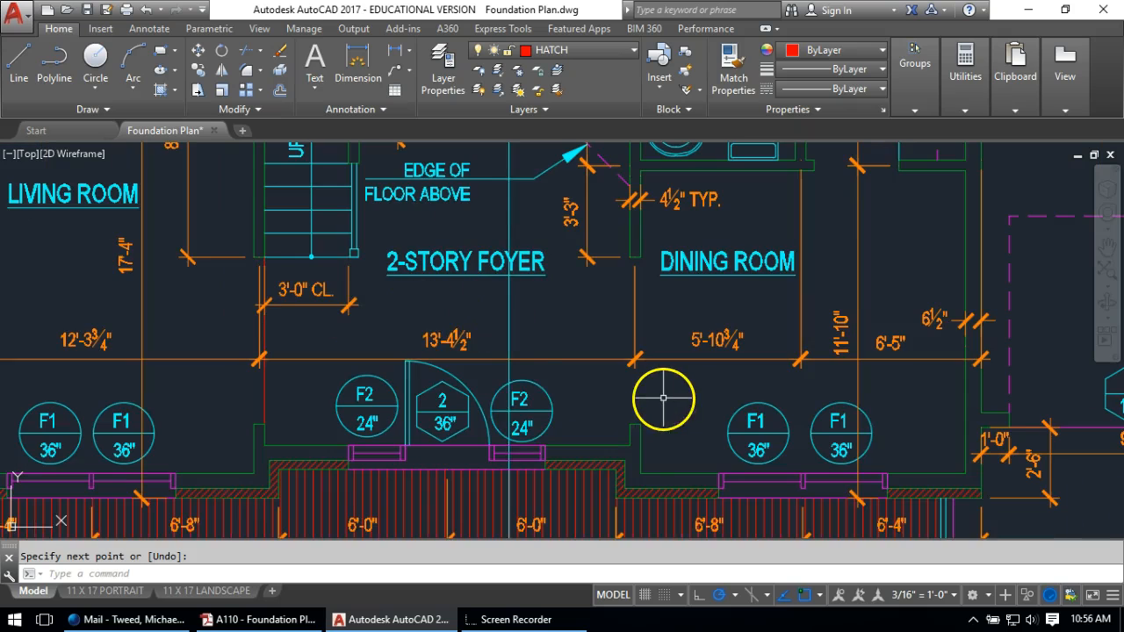
{"action": "type", "text": "l"}
{"action": "key", "text": "Return"}
{"action": "left_click", "coordinate": [629, 420]}
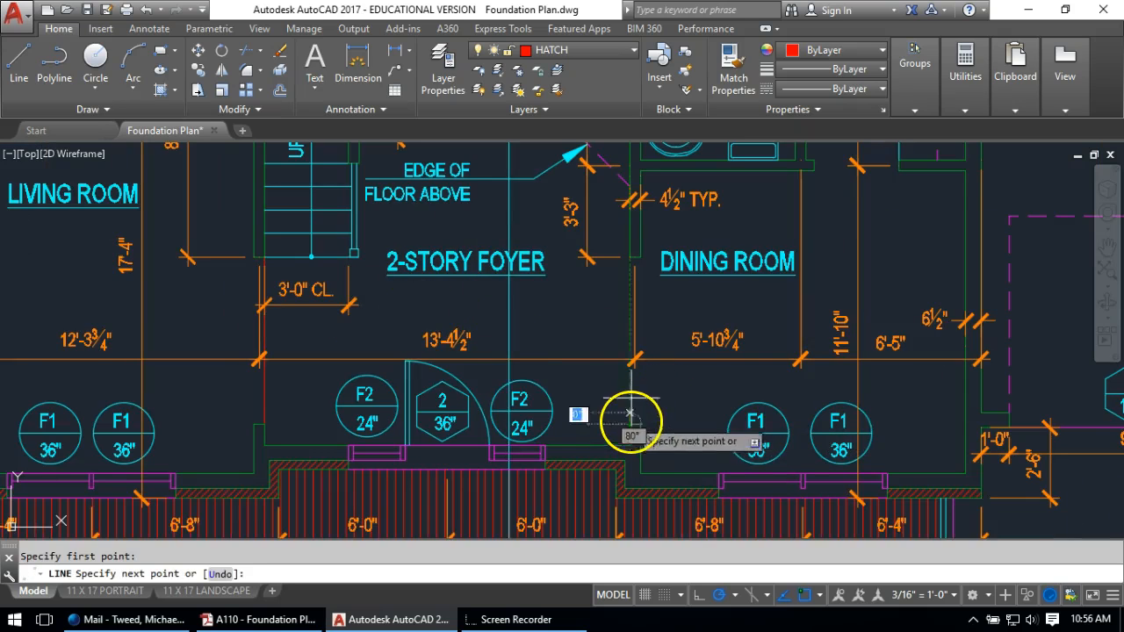
{"action": "left_click", "coordinate": [630, 258]}
{"action": "key", "text": "Return"}
{"action": "scroll", "coordinate": [561, 345], "scroll_direction": "down", "scroll_amount": 2}
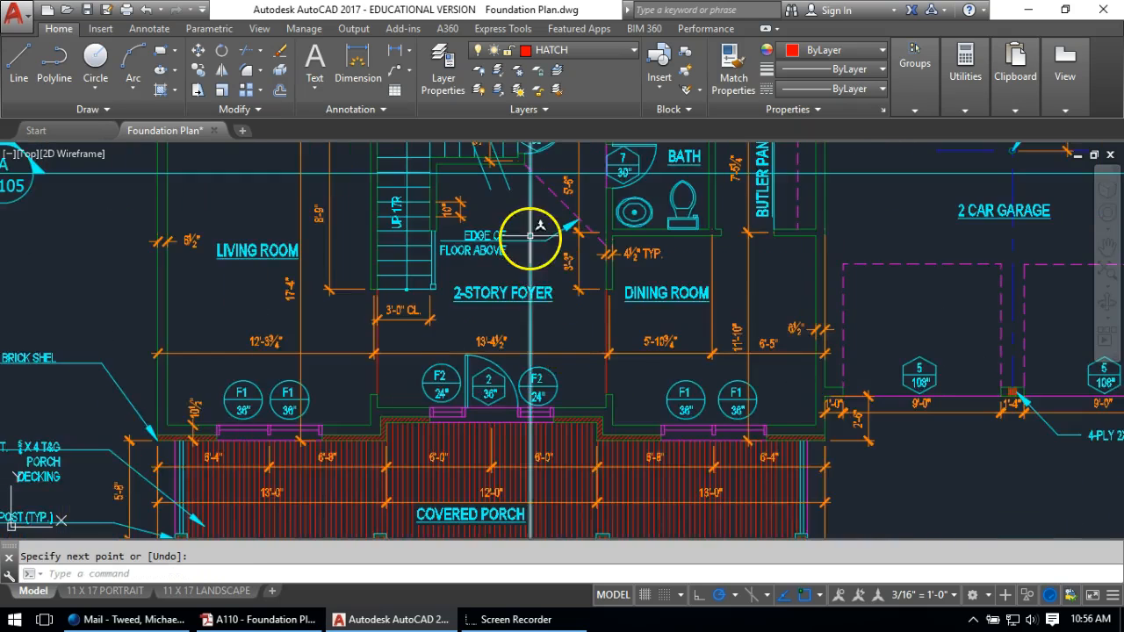
{"action": "middle_click_drag", "start_coordinate": [530, 238], "coordinate": [512, 427]}
{"action": "scroll", "coordinate": [557, 289], "scroll_direction": "up", "scroll_amount": 2}
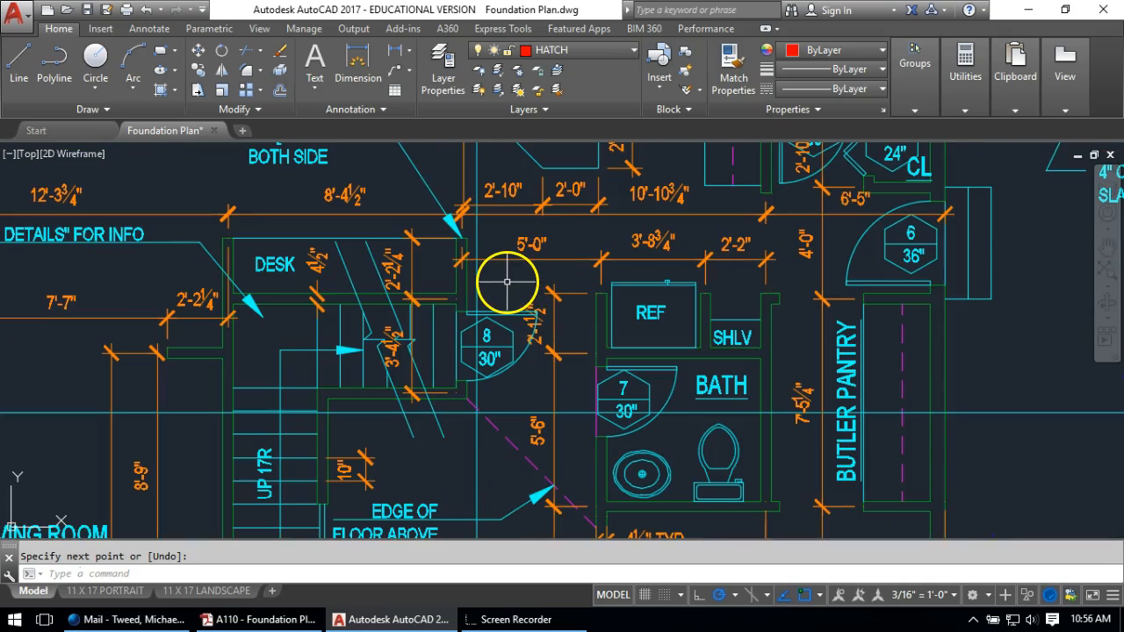
Draw a horizontal line from the corner beside the REF leftward
{"action": "type", "text": "l"}
{"action": "key", "text": "Return"}
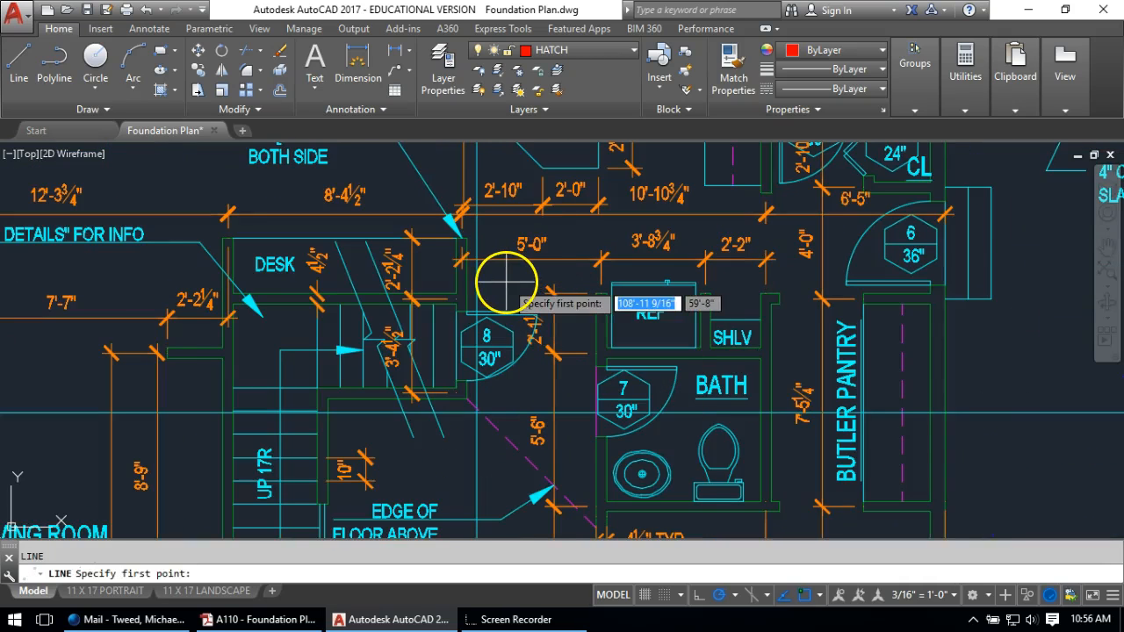
{"action": "scroll", "coordinate": [538, 281], "scroll_direction": "up", "scroll_amount": 2}
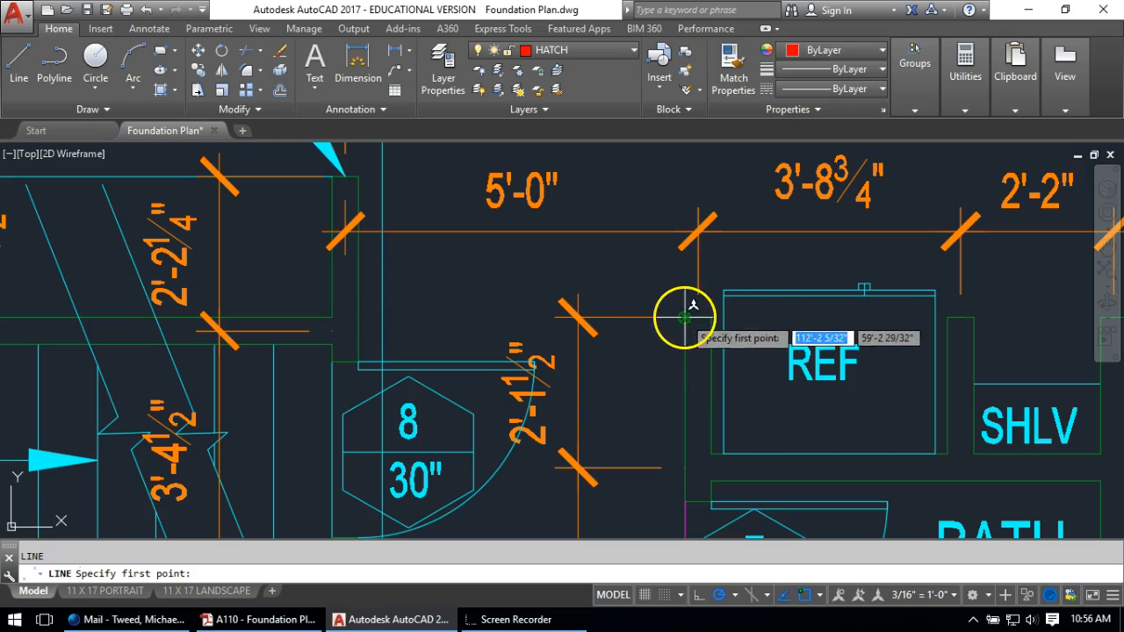
{"action": "left_click", "coordinate": [685, 318]}
{"action": "left_click", "coordinate": [359, 317]}
{"action": "key", "text": "Return"}
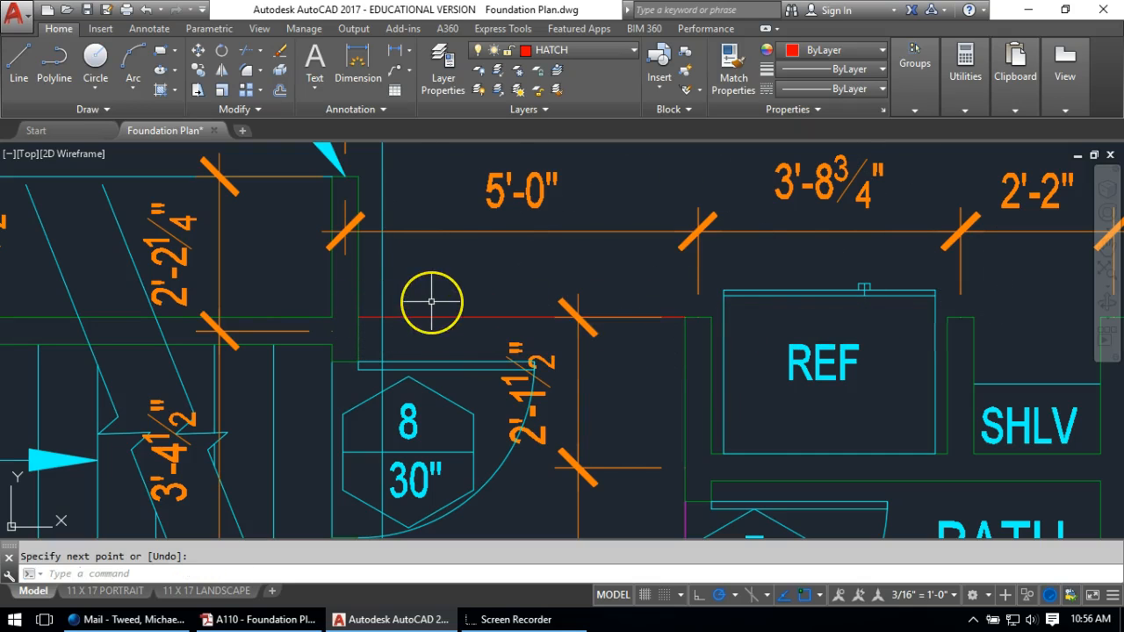
Start a hatch and pick inside the 2-story foyer
{"action": "scroll", "coordinate": [431, 301], "scroll_direction": "down", "scroll_amount": 3}
{"action": "mouse_move", "coordinate": [436, 289]}
{"action": "middle_mouse_down"}
{"action": "mouse_move", "coordinate": [494, 193]}
{"action": "mouse_move", "coordinate": [488, 209]}
{"action": "middle_mouse_up"}
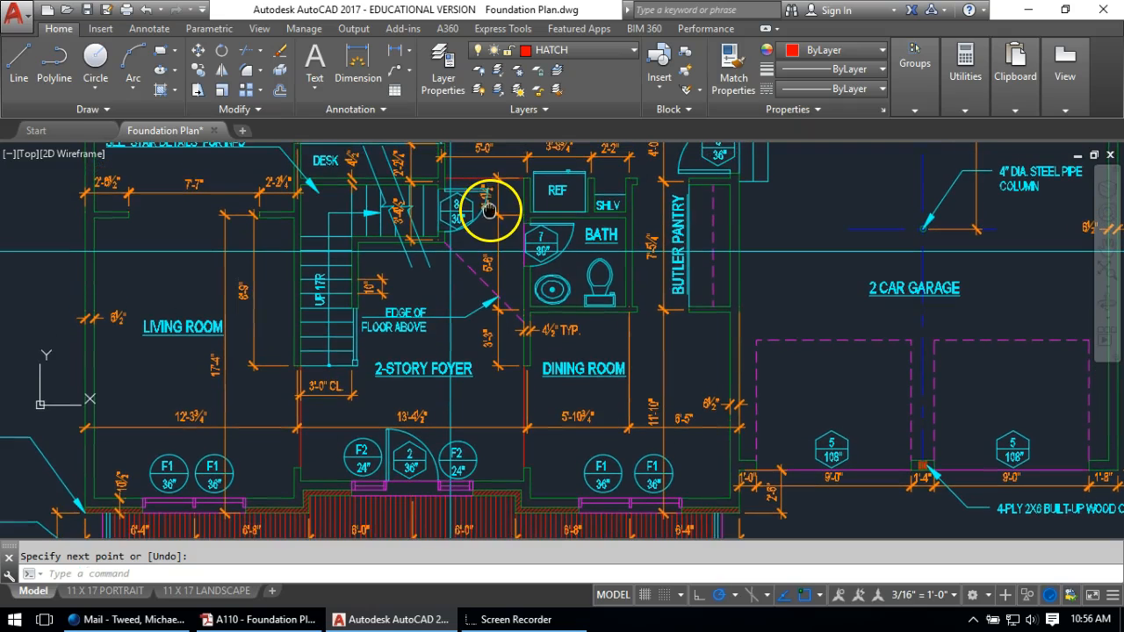
{"action": "left_click", "coordinate": [160, 88]}
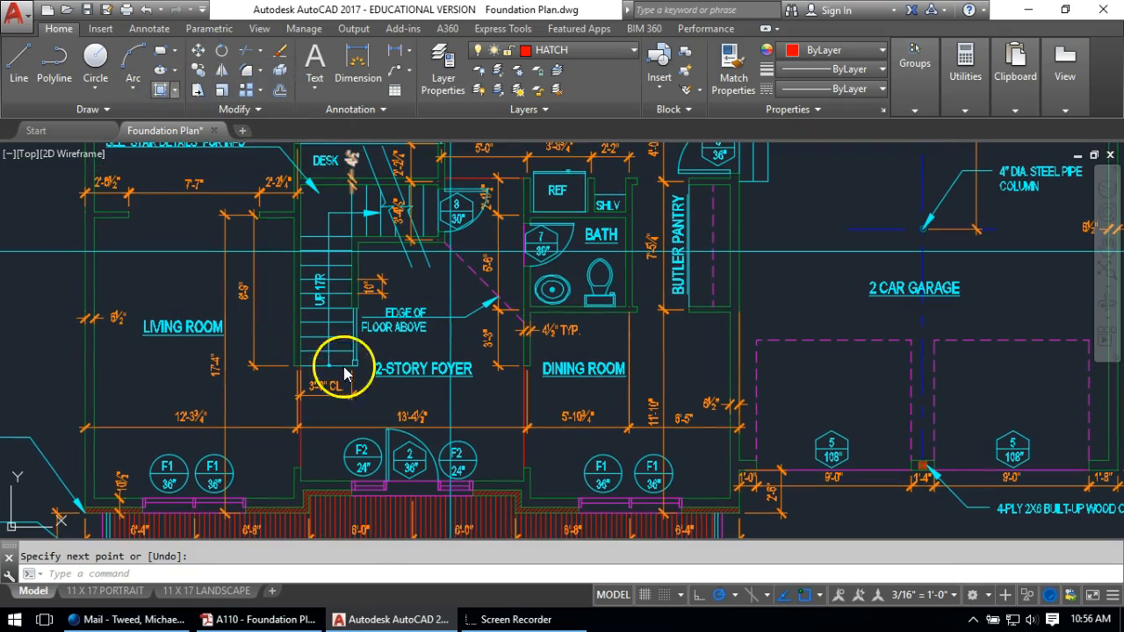
{"action": "left_click", "coordinate": [362, 412]}
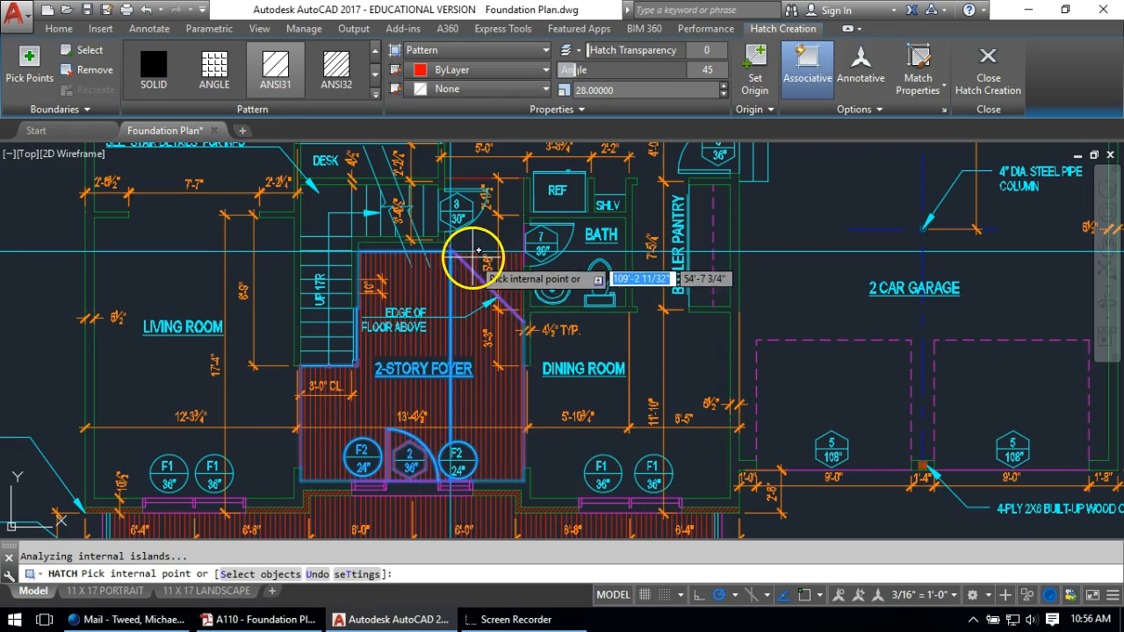
Add the closet to the foyer hatch, switch to ANSI37, and set scale 16, then 96
{"action": "left_click", "coordinate": [478, 236]}
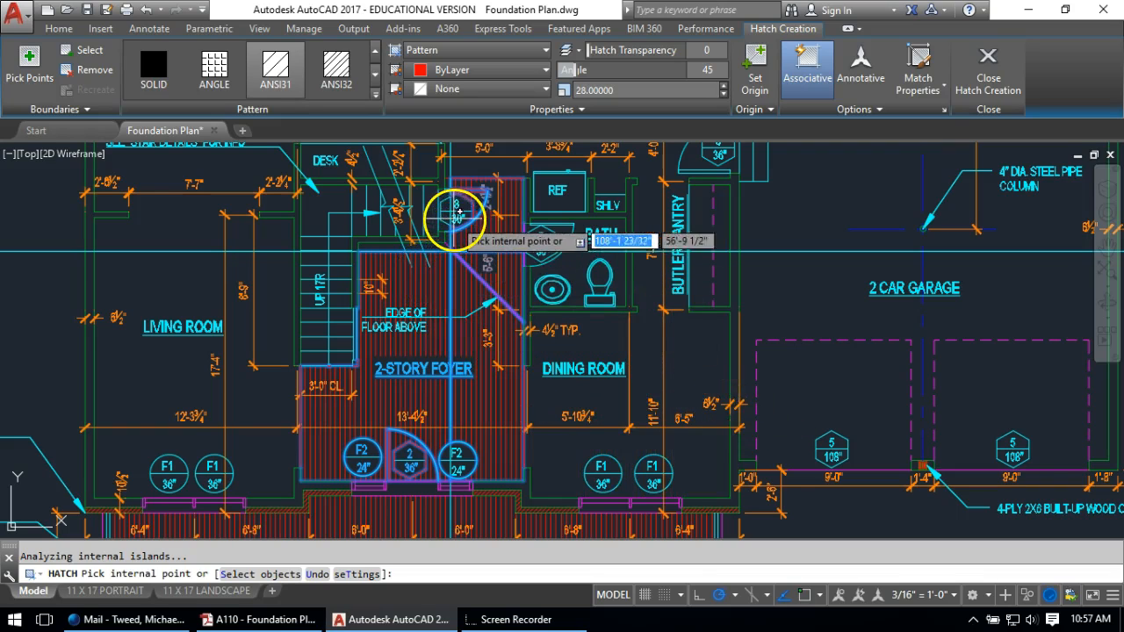
{"action": "left_click", "coordinate": [335, 77]}
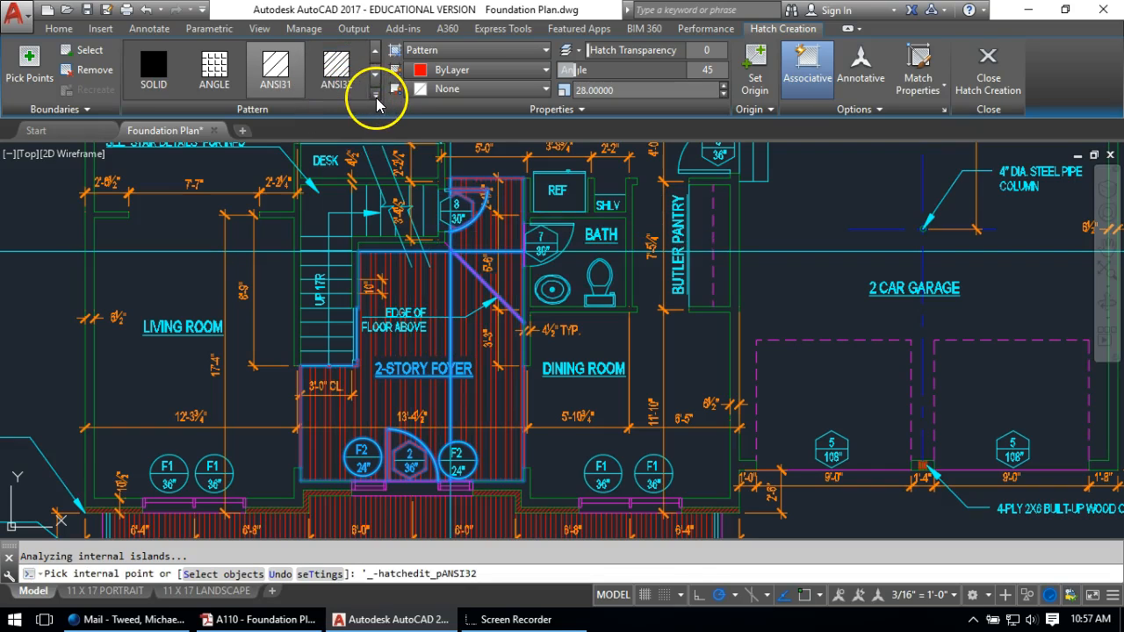
{"action": "left_click", "coordinate": [376, 94]}
{"action": "left_click", "coordinate": [149, 183]}
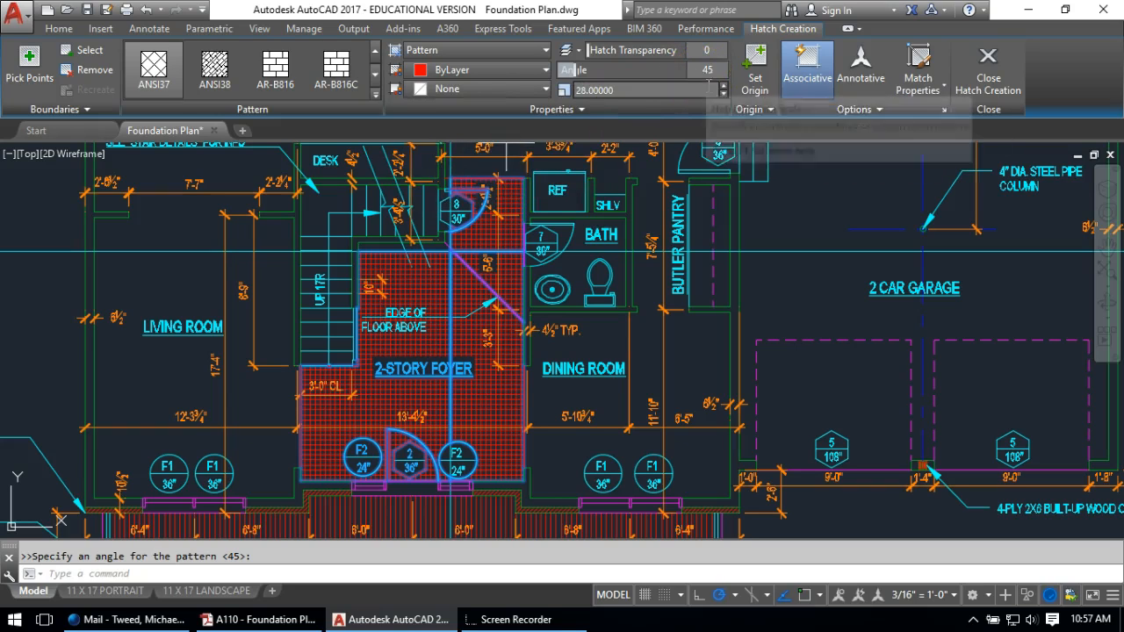
{"action": "left_click", "coordinate": [646, 89]}
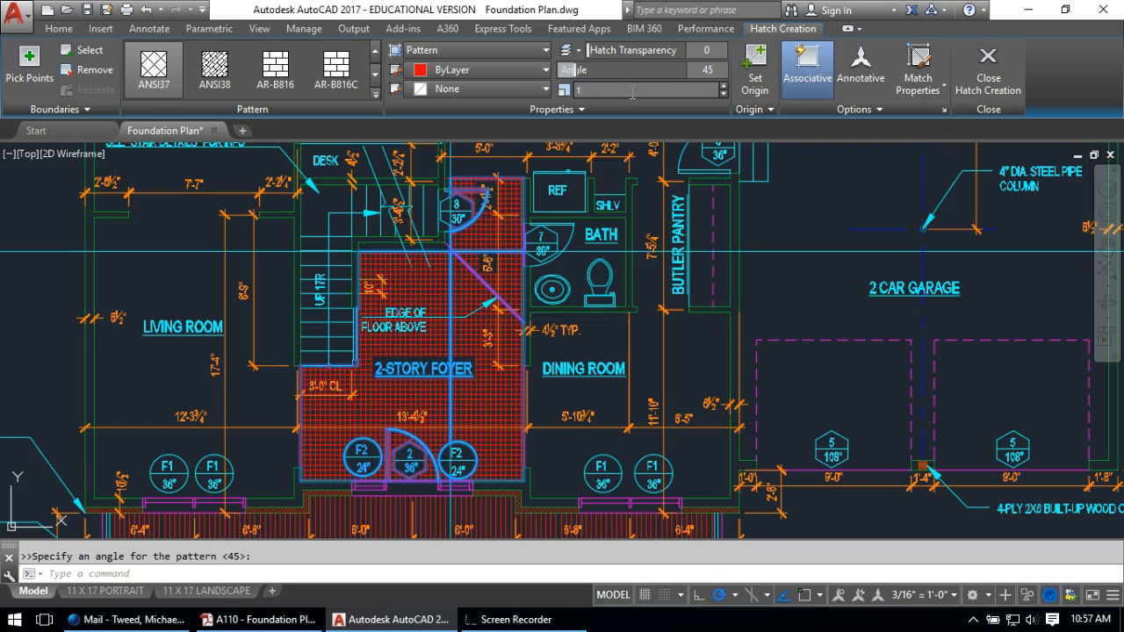
{"action": "key", "text": "Return"}
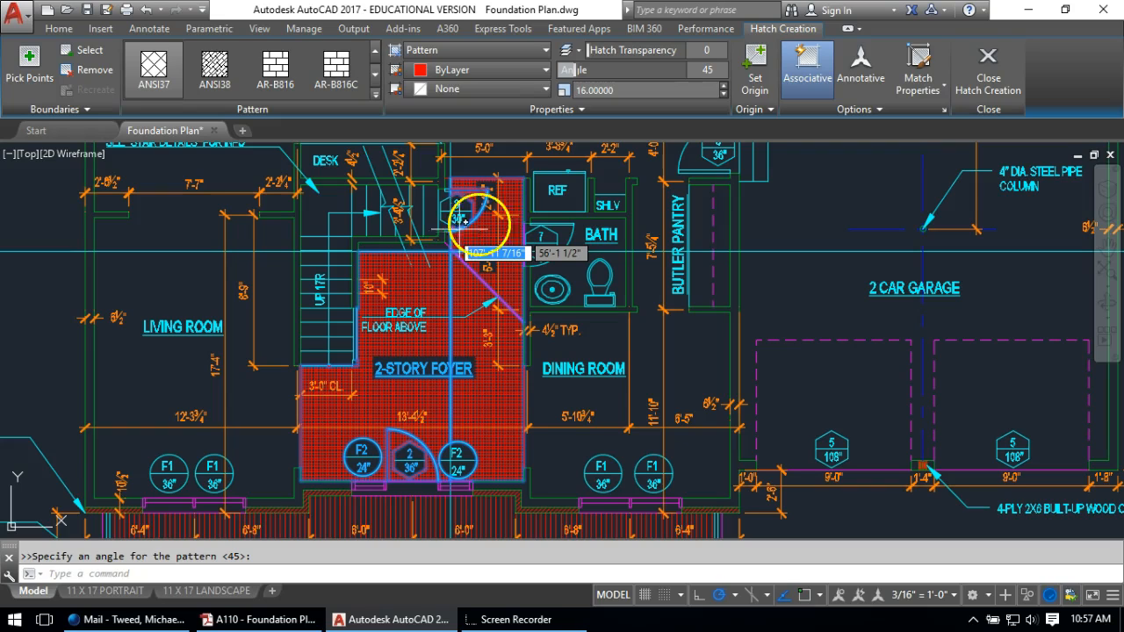
{"action": "left_click", "coordinate": [581, 91]}
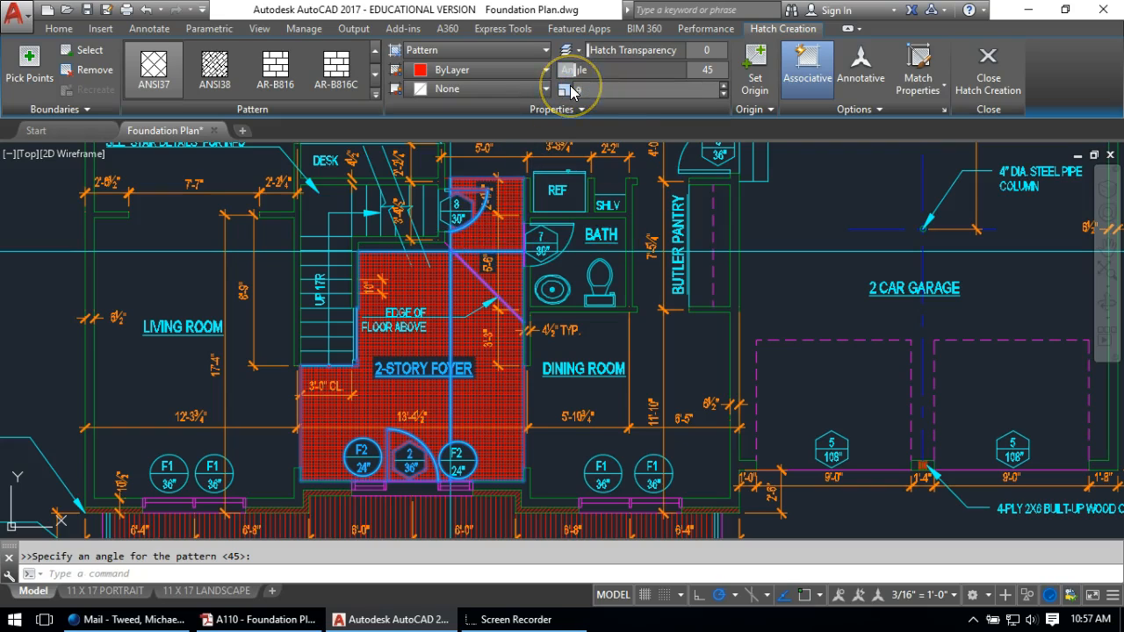
{"action": "key", "text": "Return"}
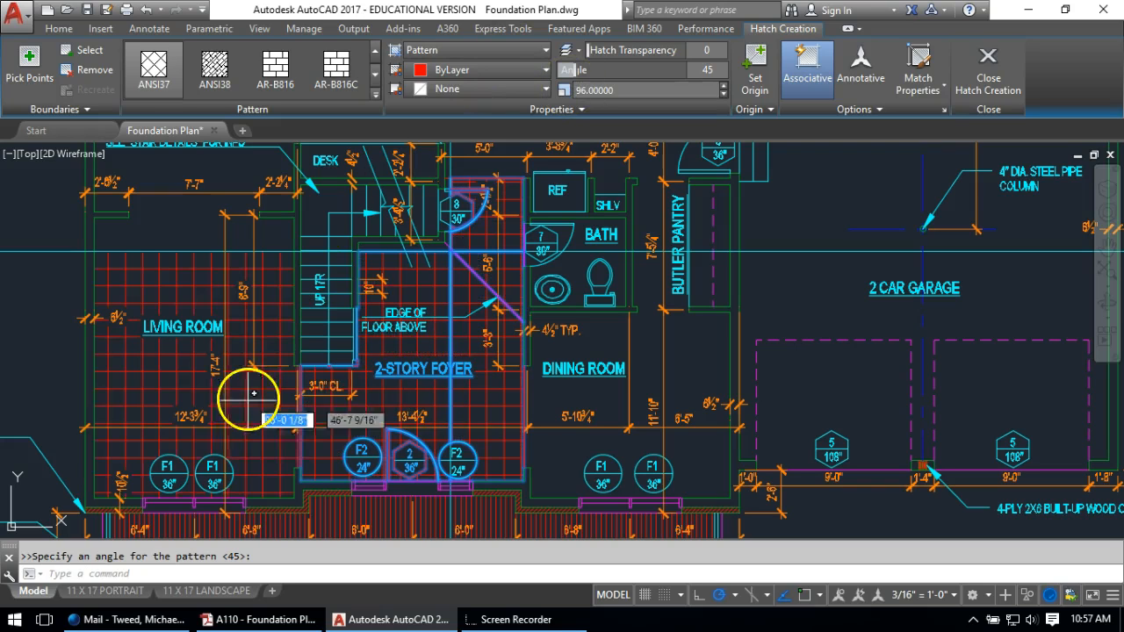
Redo the hatch on the foyer to finish the ANSI37 tile grid
{"action": "key", "text": "Escape"}
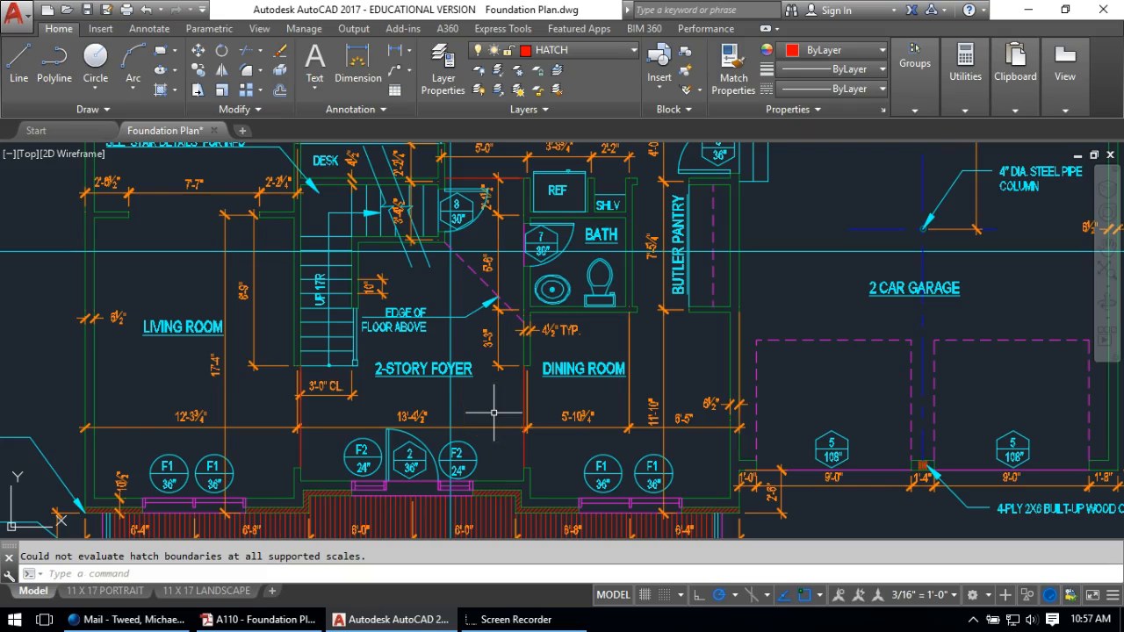
{"action": "key", "text": "Return"}
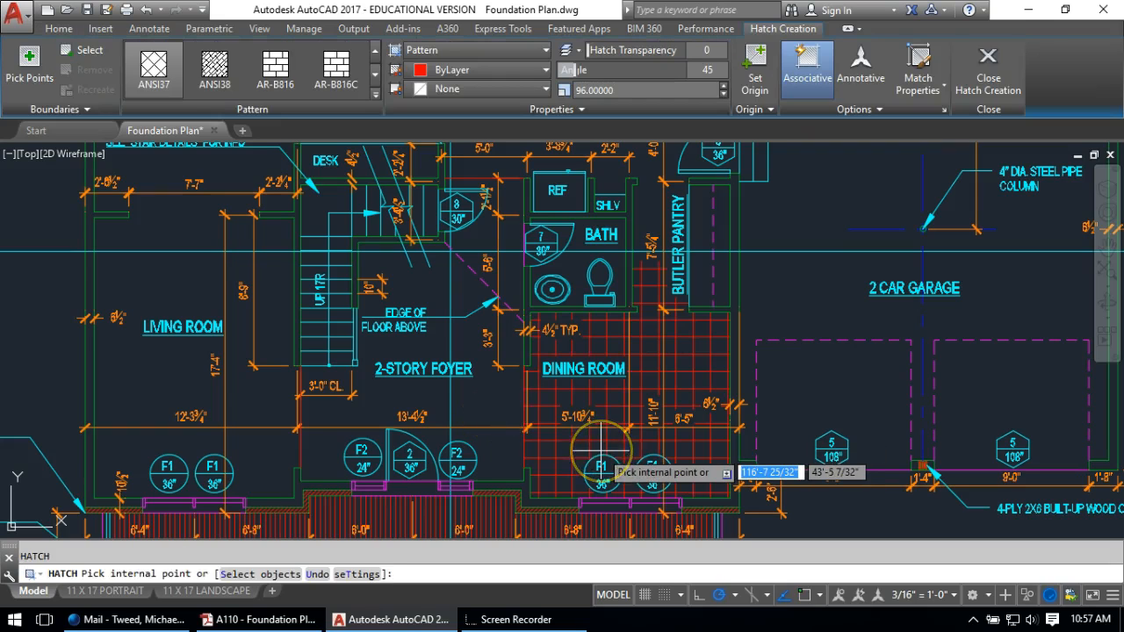
{"action": "left_click", "coordinate": [328, 444]}
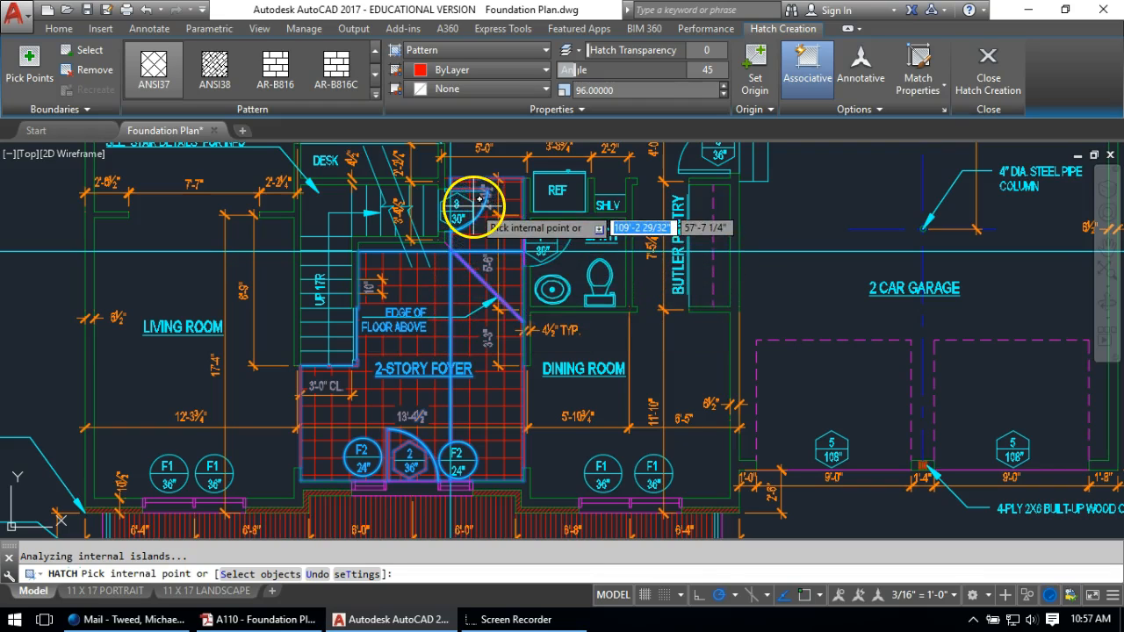
{"action": "key", "text": "Return"}
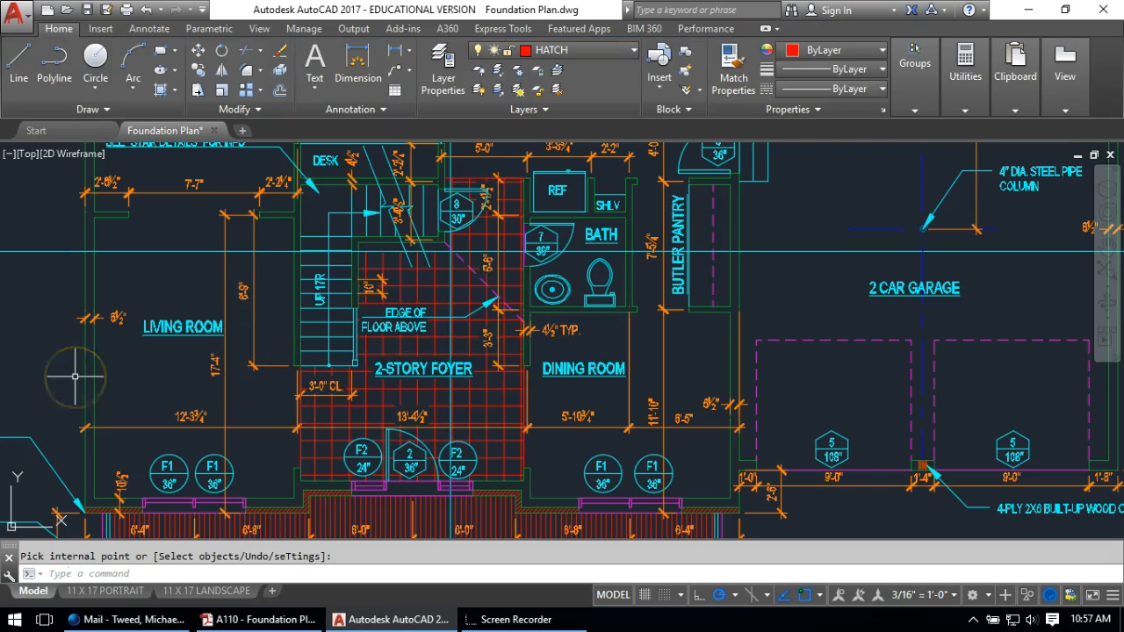
{"action": "scroll", "coordinate": [207, 348], "scroll_direction": "down", "scroll_amount": 2}
{"action": "middle_click_drag", "start_coordinate": [179, 264], "coordinate": [292, 413]}
{"action": "scroll", "coordinate": [255, 337], "scroll_direction": "up", "scroll_amount": 2}
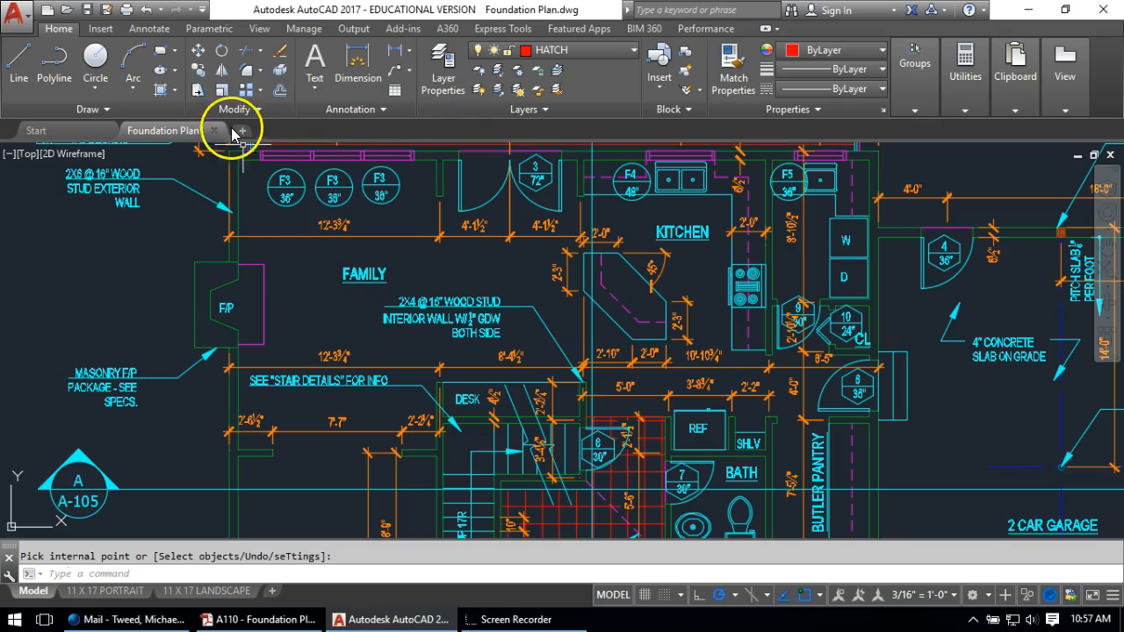
Hatch inside the F/P outline with ANSI31 at angle 0, scale 16, dismissing the boundary error
{"action": "left_click", "coordinate": [203, 280]}
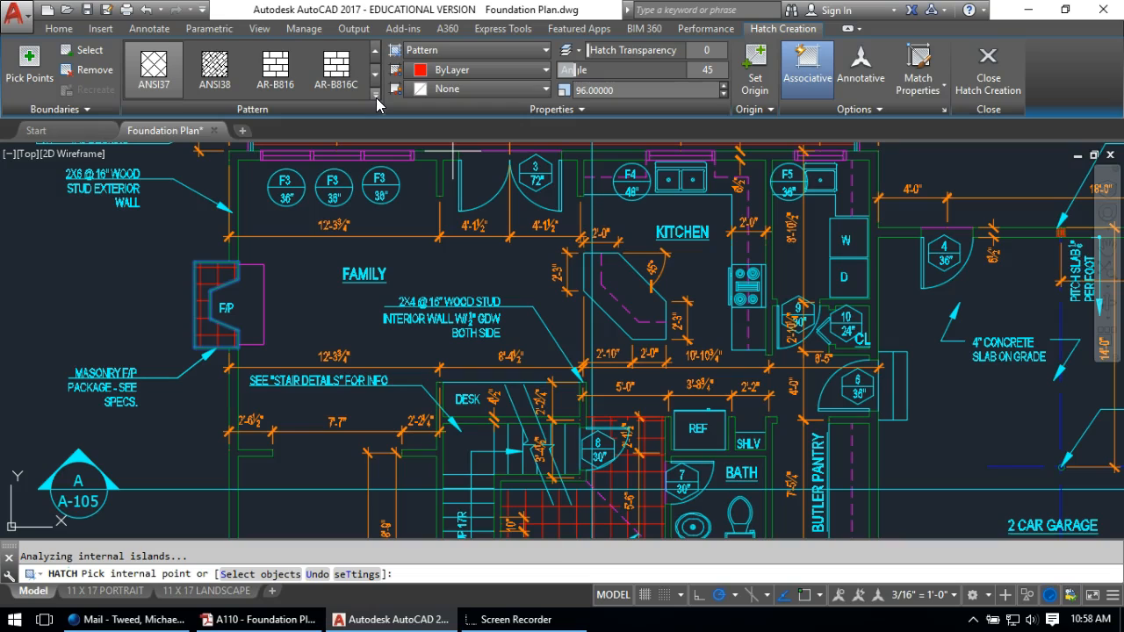
{"action": "left_click", "coordinate": [376, 97]}
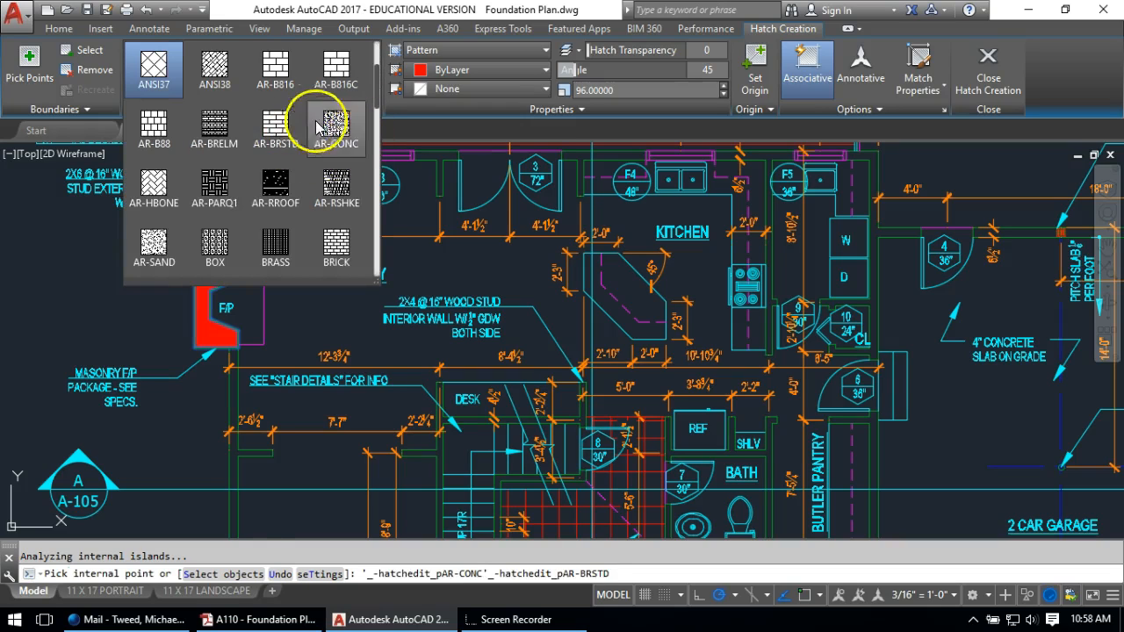
{"action": "left_click_drag", "start_coordinate": [378, 97], "coordinate": [379, 40]}
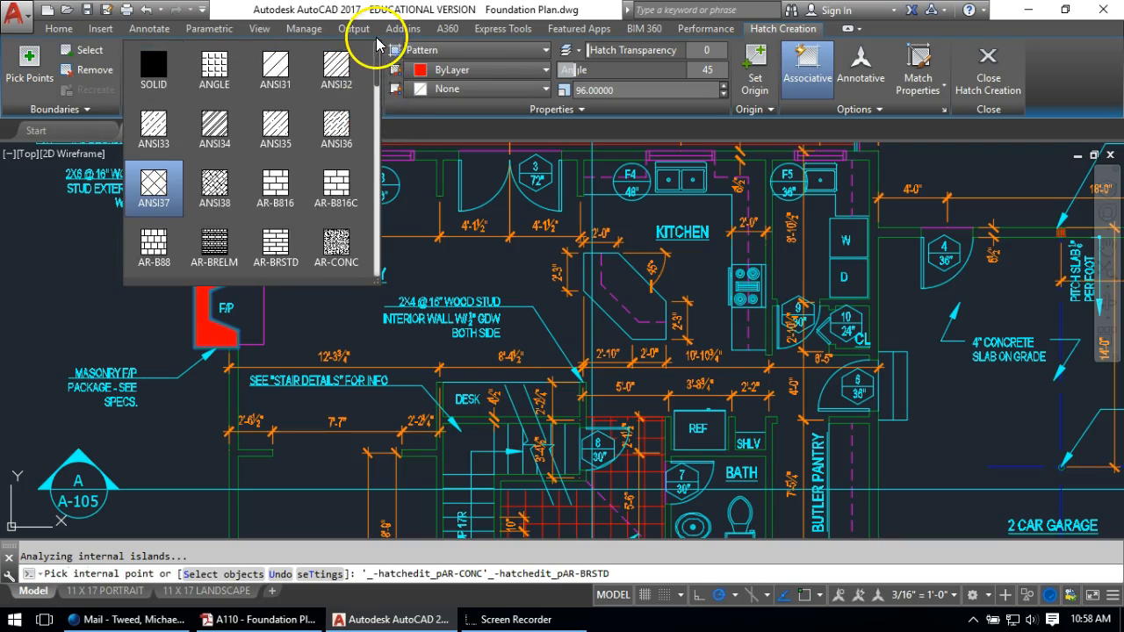
{"action": "left_click", "coordinate": [286, 68]}
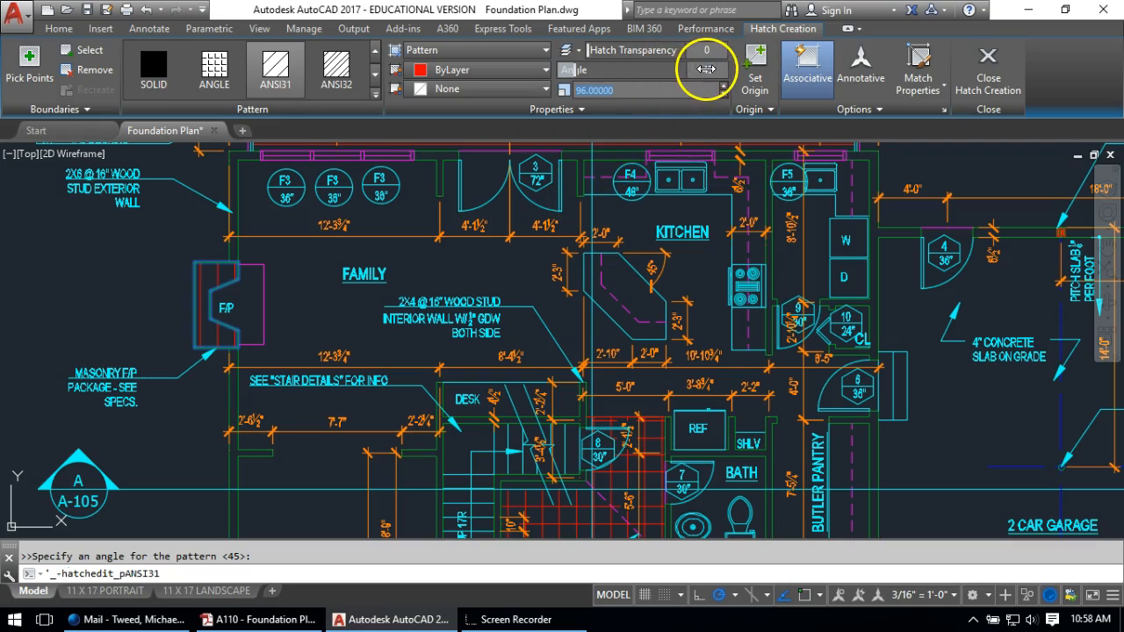
{"action": "type", "text": "0"}
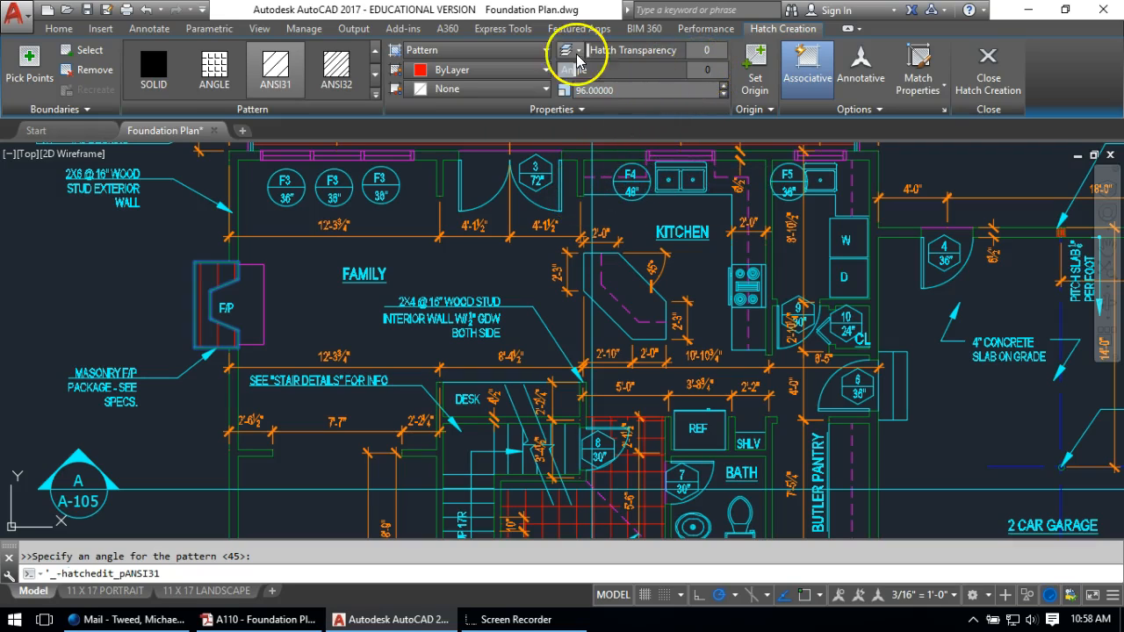
{"action": "mouse_move", "coordinate": [615, 90]}
{"action": "left_mouse_down"}
{"action": "mouse_move", "coordinate": [627, 91]}
{"action": "mouse_move", "coordinate": [570, 81]}
{"action": "left_mouse_up"}
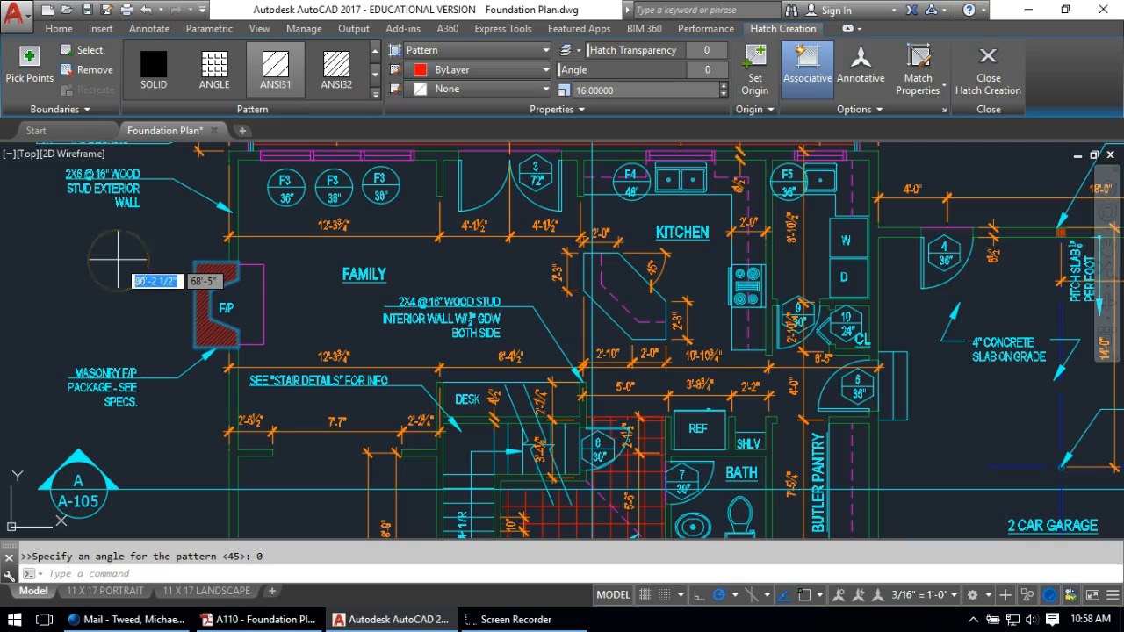
{"action": "left_click", "coordinate": [117, 260]}
{"action": "left_click", "coordinate": [707, 345]}
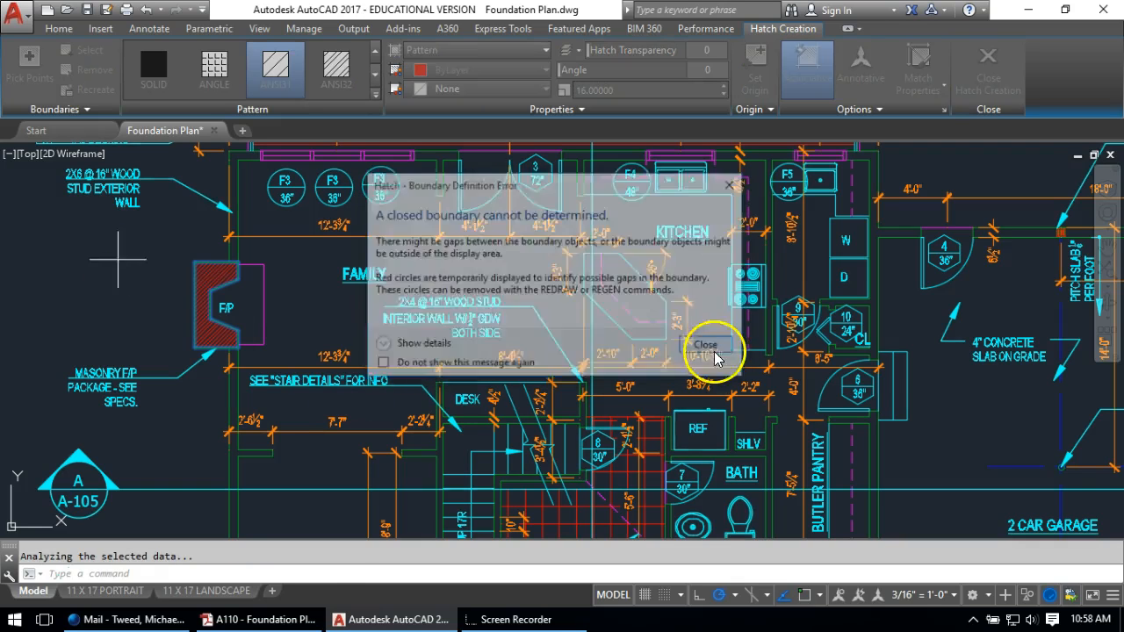
{"action": "key", "text": "Escape"}
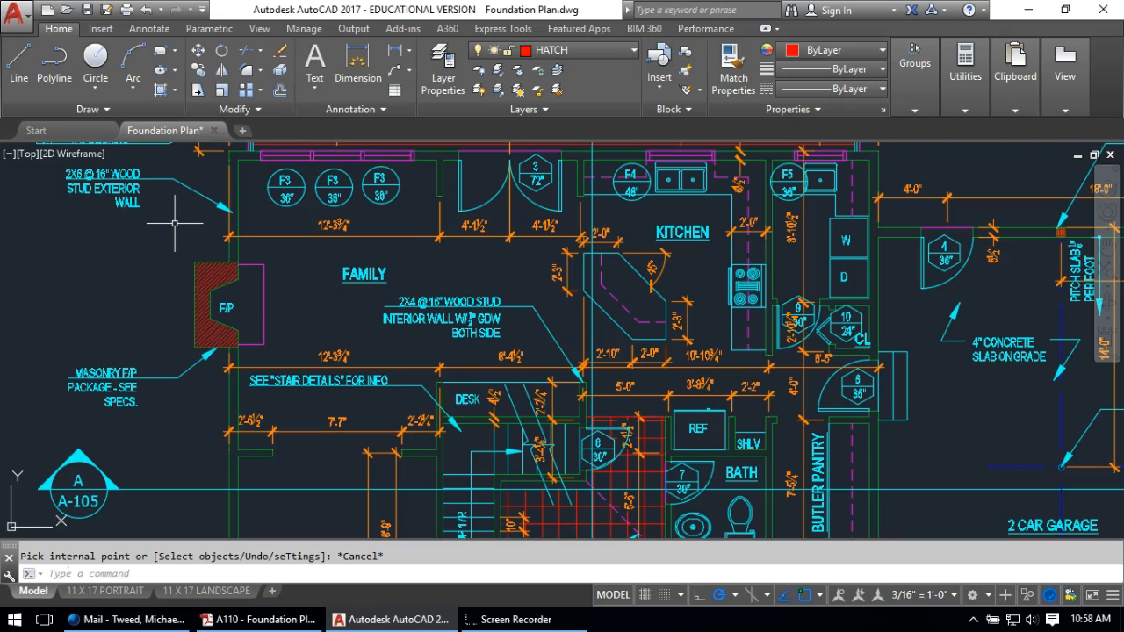
Save Foundation Plan.dwg and display the 11 X 17 LANDSCAPE layout with sheet A-101
{"action": "scroll", "coordinate": [231, 297], "scroll_direction": "up", "scroll_amount": 2}
{"action": "scroll", "coordinate": [211, 381], "scroll_direction": "down", "scroll_amount": 2}
{"action": "scroll", "coordinate": [226, 355], "scroll_direction": "down", "scroll_amount": 5}
{"action": "scroll", "coordinate": [263, 339], "scroll_direction": "up", "scroll_amount": 1}
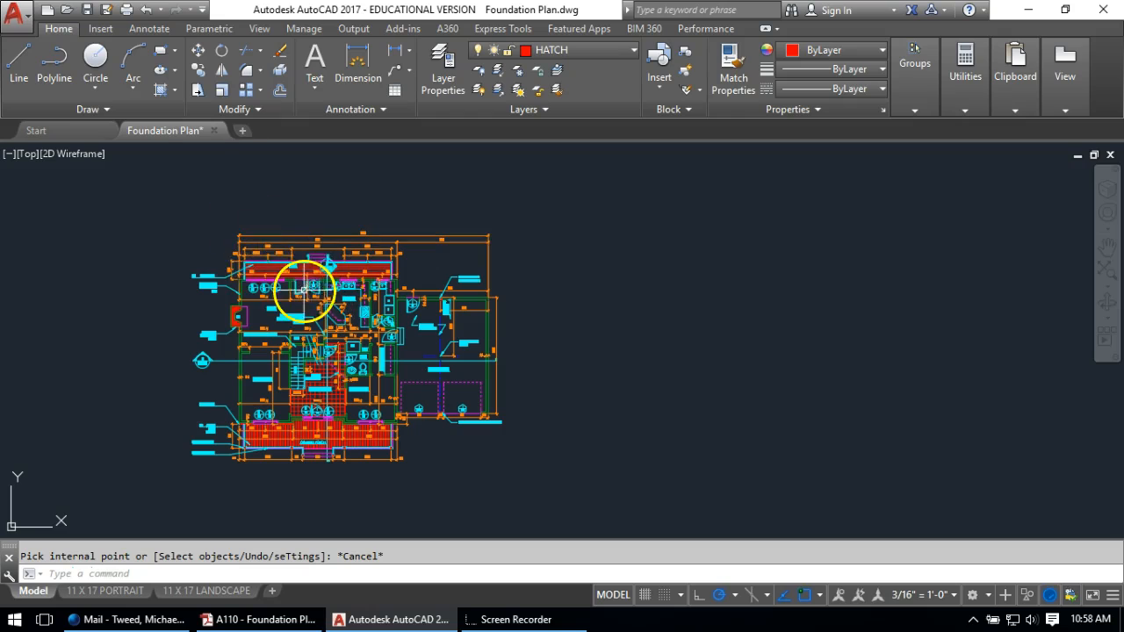
{"action": "left_click", "coordinate": [87, 9]}
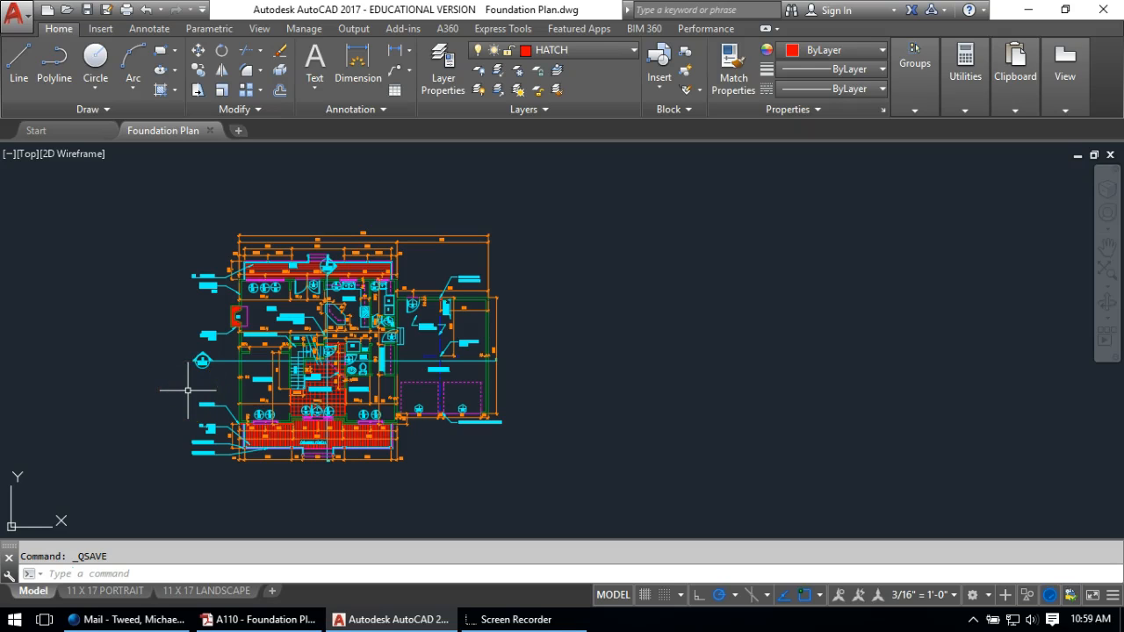
{"action": "left_click", "coordinate": [208, 591]}
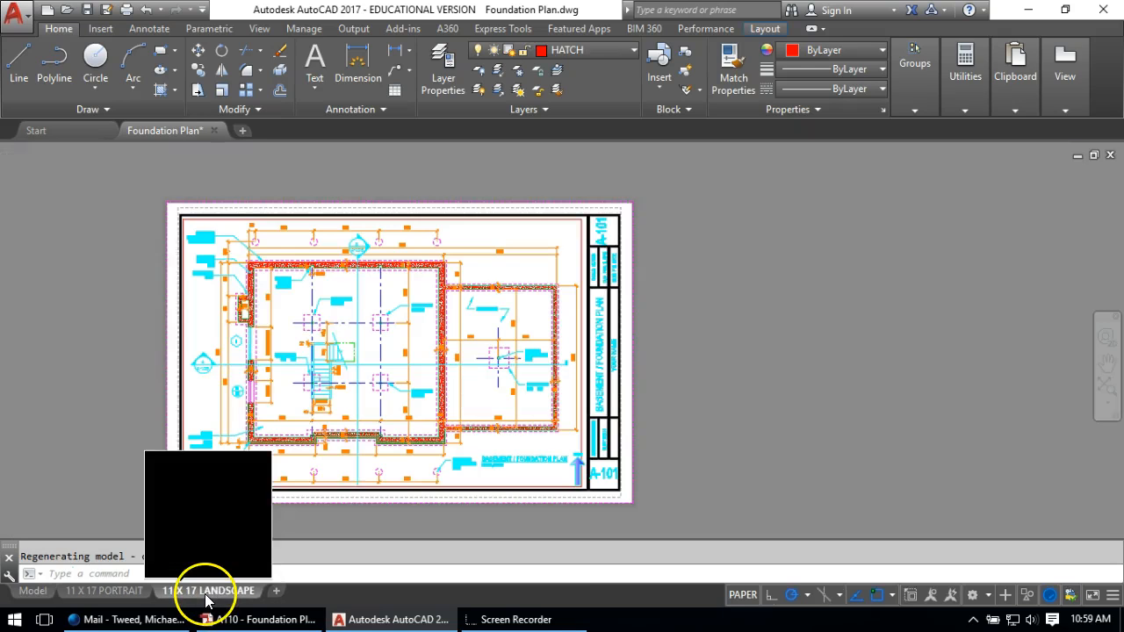
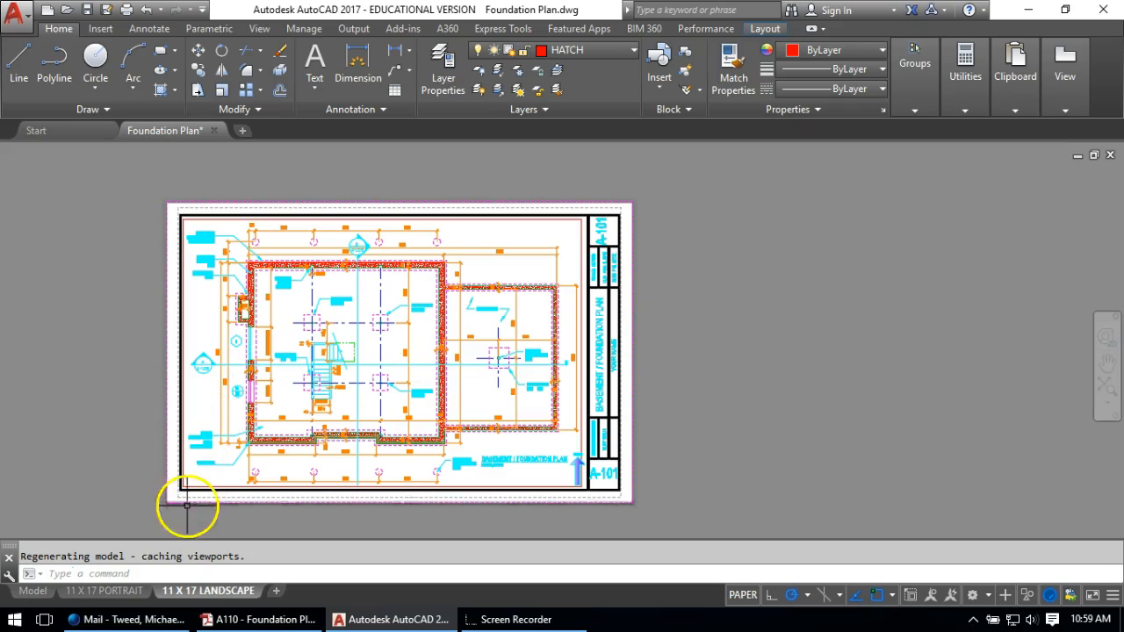
Copy the 11 X 17 LANDSCAPE layout to the end of the layout list as 11 X 17 LANDSCAPE (2)
{"action": "right_click", "coordinate": [174, 594]}
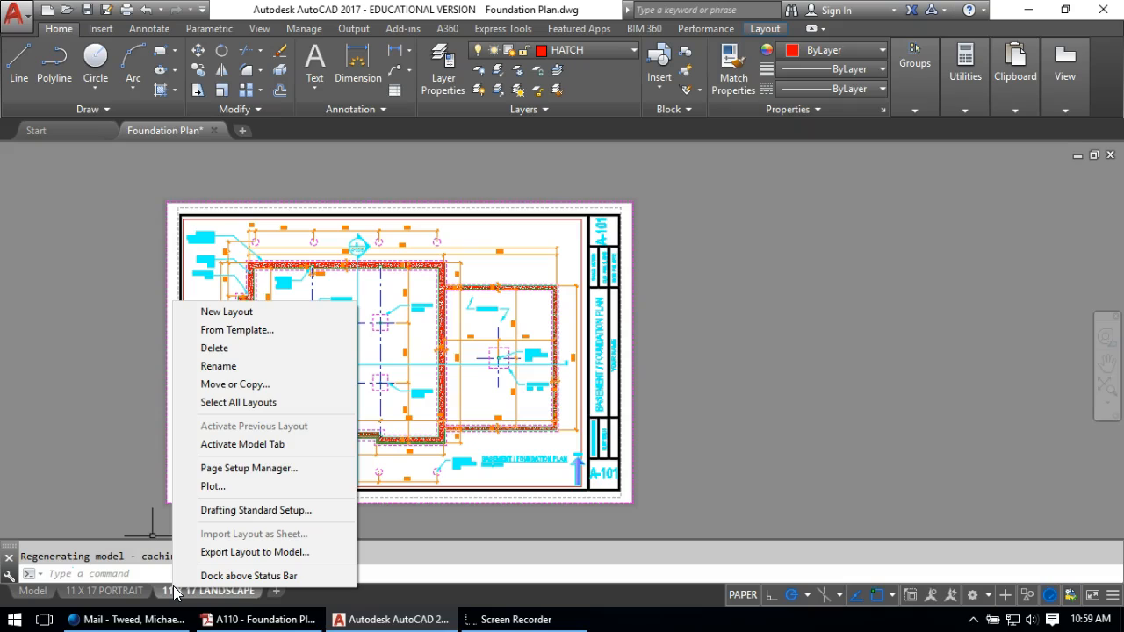
{"action": "left_click", "coordinate": [252, 386]}
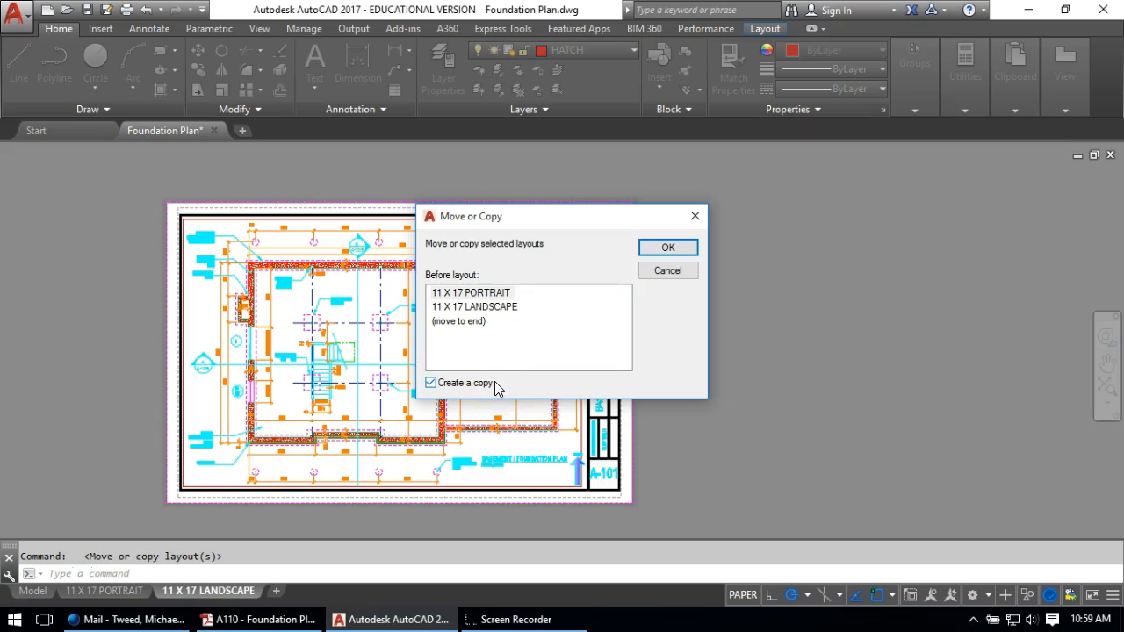
{"action": "left_click", "coordinate": [466, 321]}
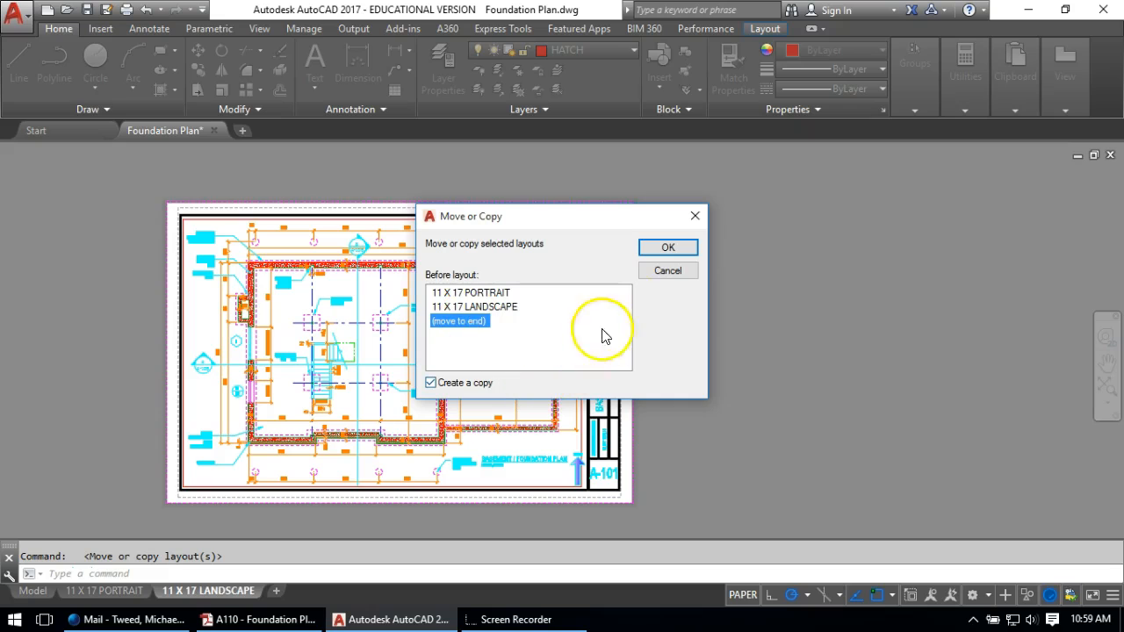
{"action": "left_click", "coordinate": [668, 247]}
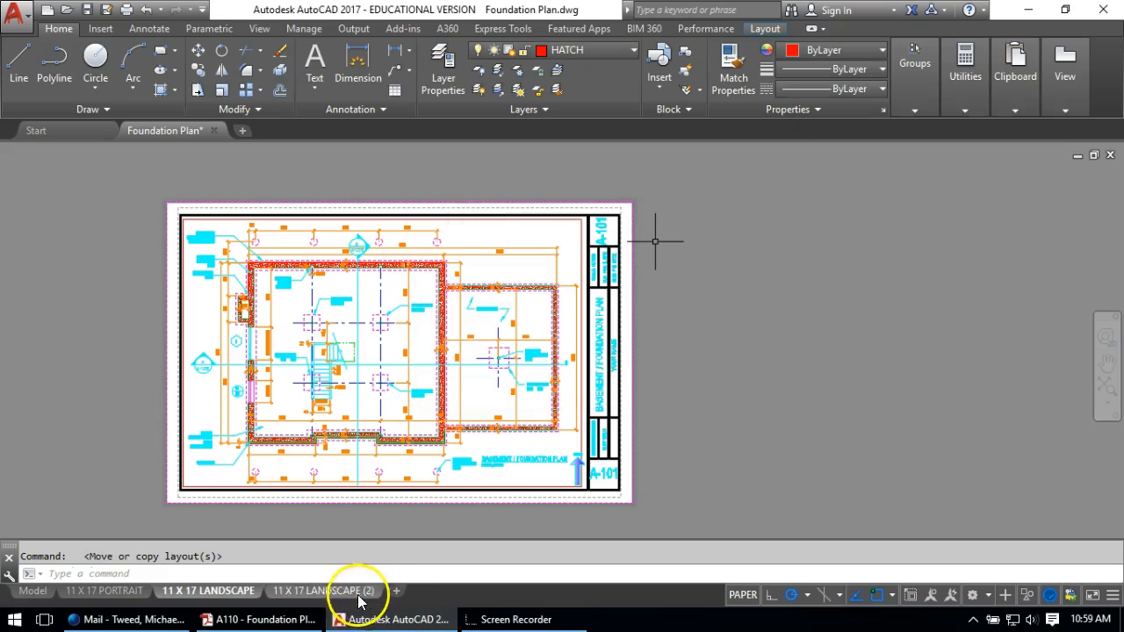
{"action": "mouse_move", "coordinate": [338, 593]}
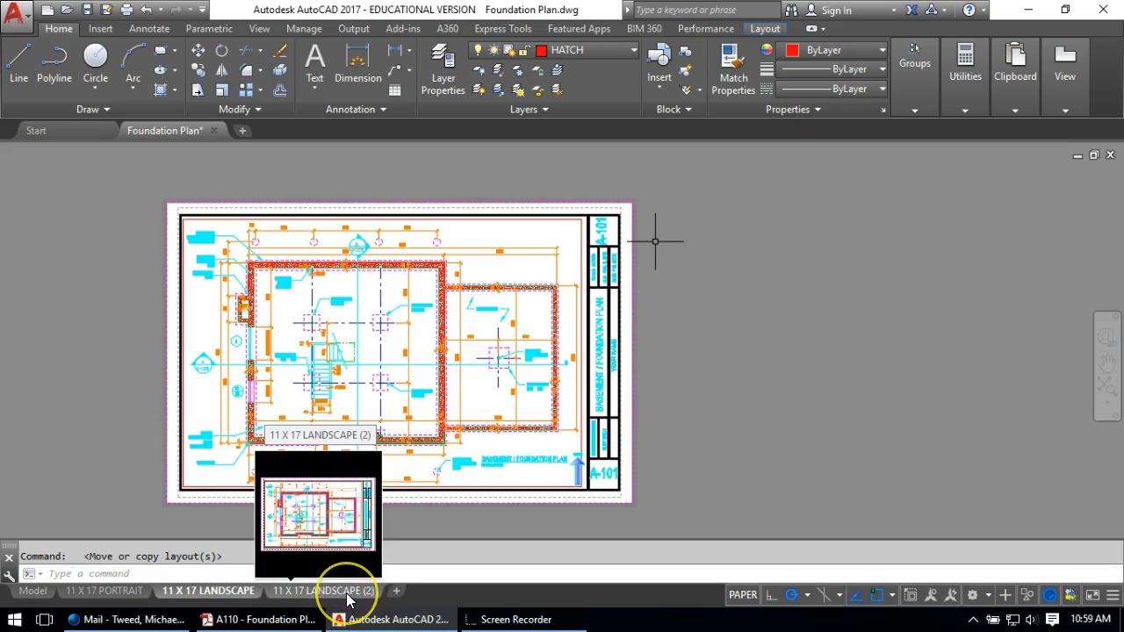
Rename the original 11 X 17 LANDSCAPE layout tab to FOUNDATION, cancelling stray selection windows
{"action": "right_click", "coordinate": [195, 594]}
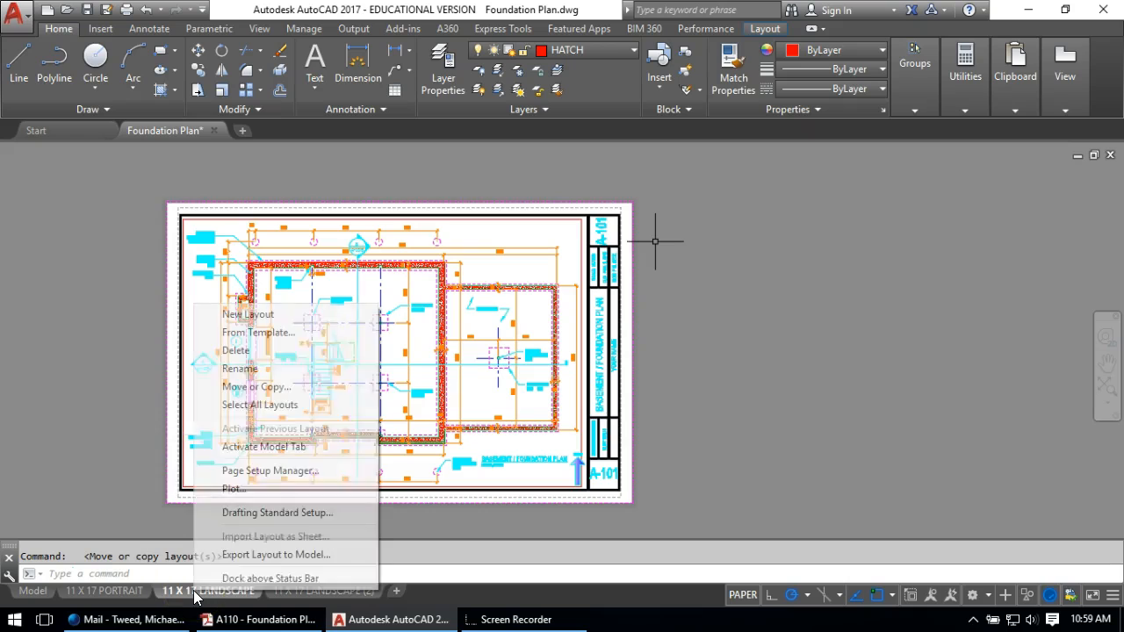
{"action": "left_click", "coordinate": [240, 368]}
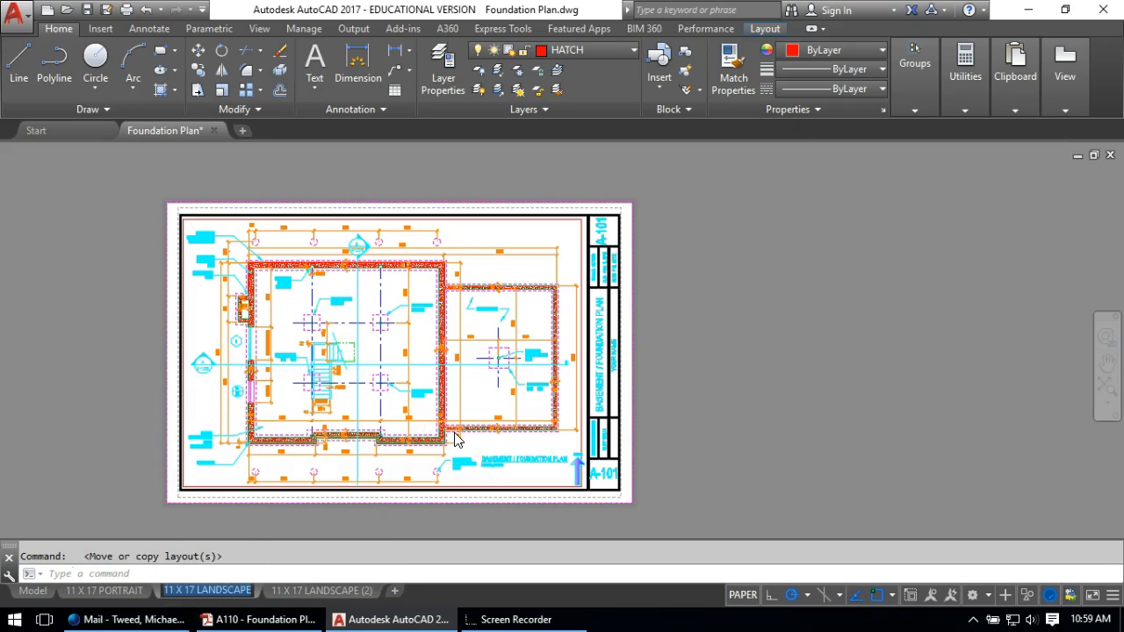
{"action": "type", "text": "FOUNDATION"}
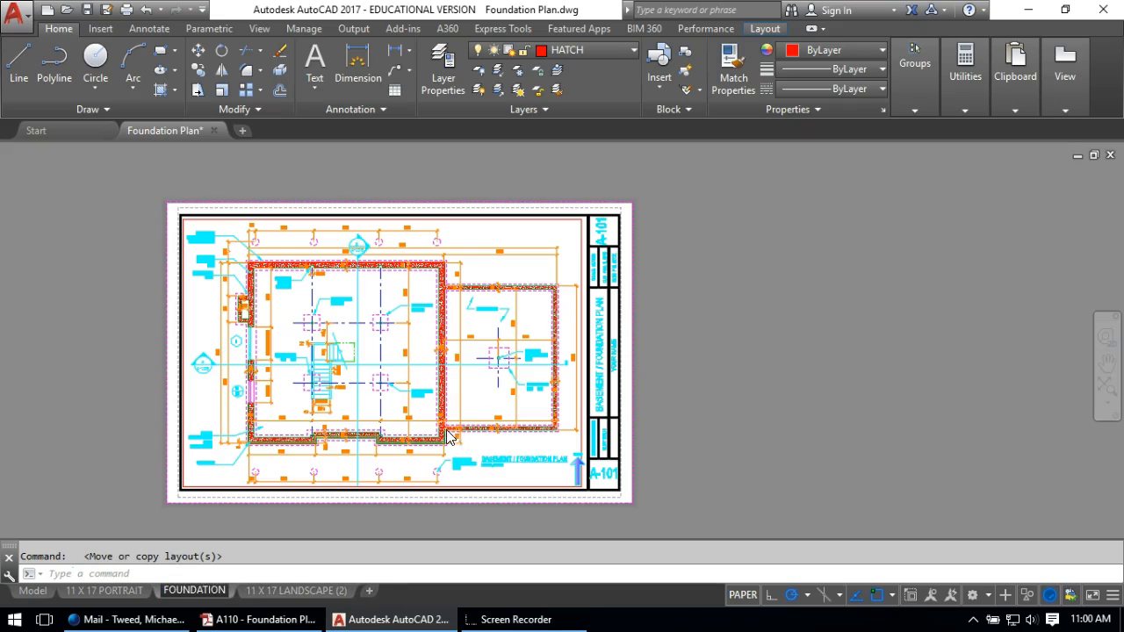
{"action": "left_click", "coordinate": [239, 466]}
{"action": "left_click", "coordinate": [158, 498]}
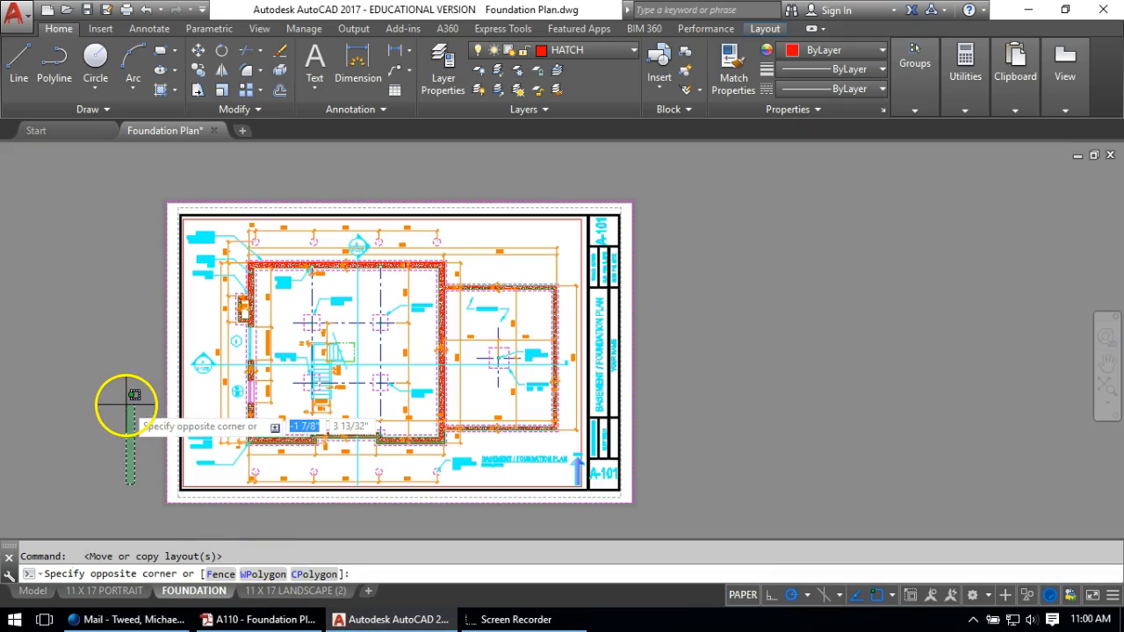
{"action": "key", "text": "Escape"}
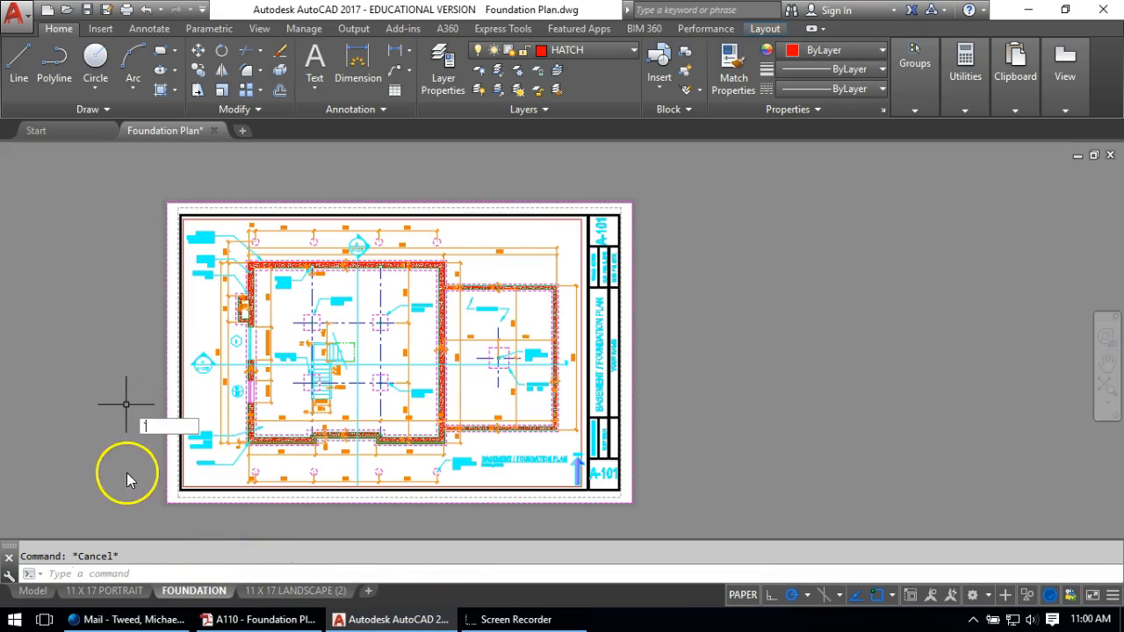
{"action": "left_click", "coordinate": [88, 429]}
{"action": "key", "text": "Escape"}
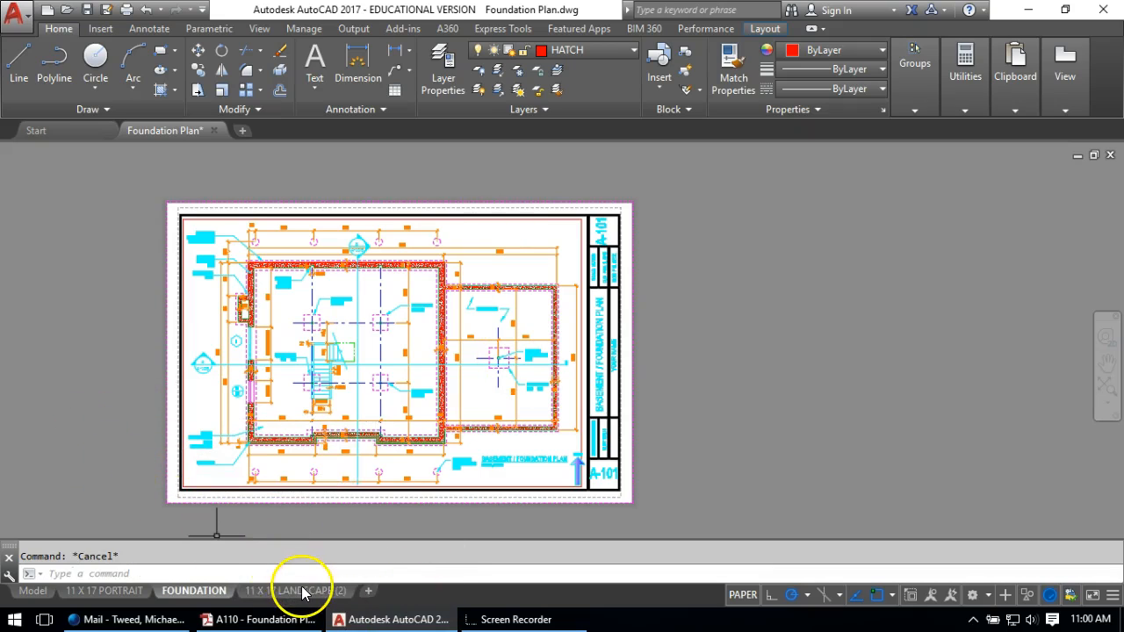
Rename the 11 X 17 LANDSCAPE (2) copy to 1ST FLOOR and switch to that layout
{"action": "right_click", "coordinate": [302, 588]}
{"action": "left_click", "coordinate": [349, 365]}
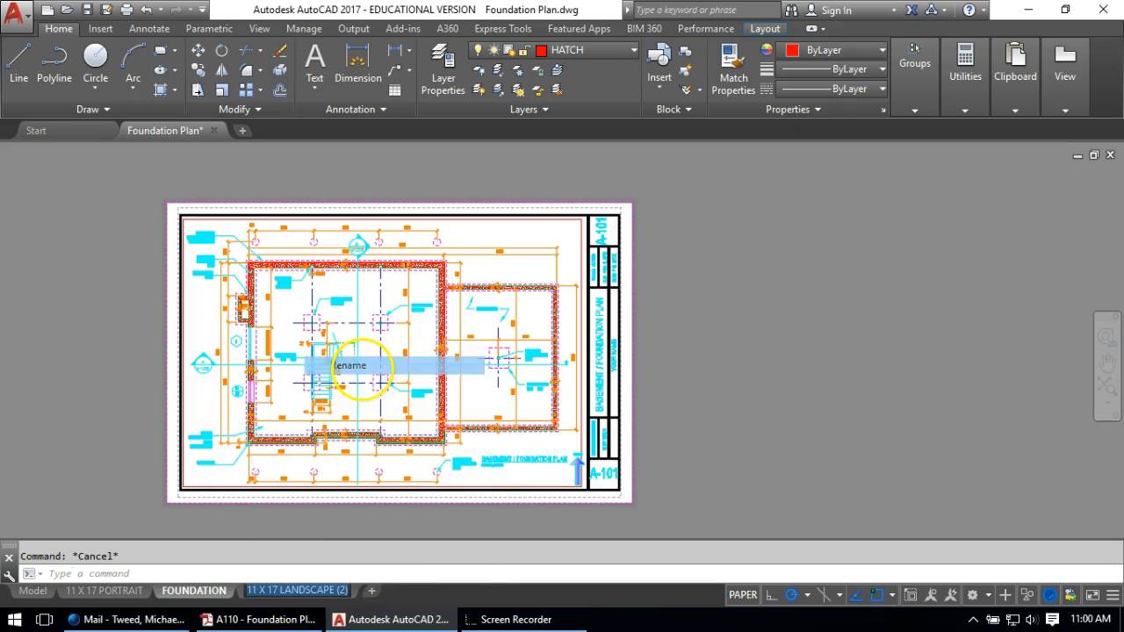
{"action": "type", "text": "1ST FLOOR"}
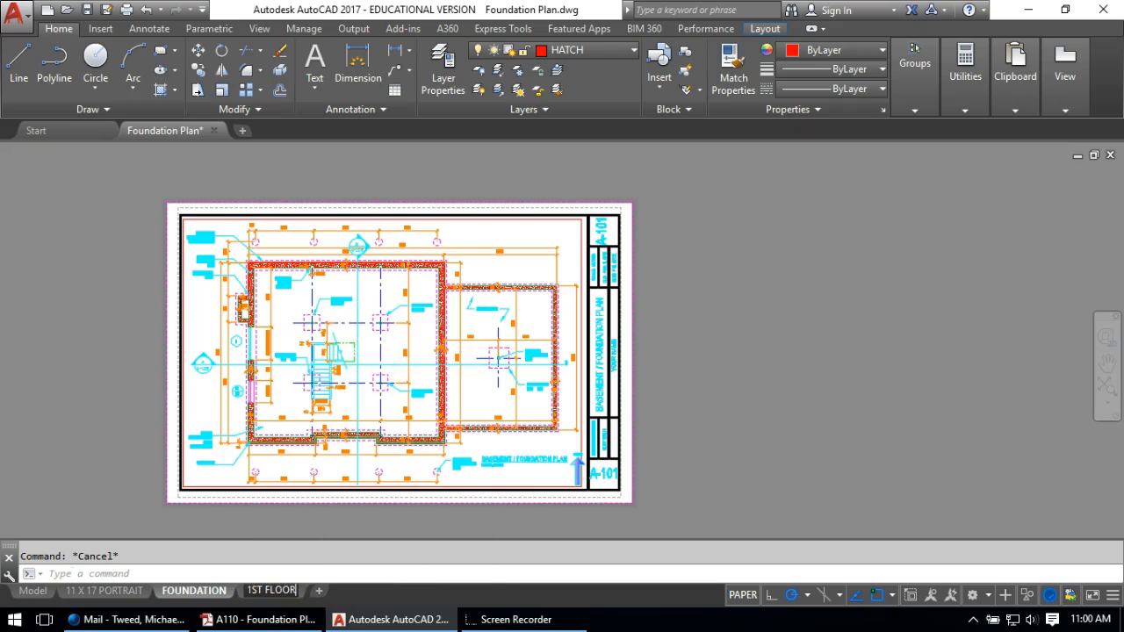
{"action": "left_click", "coordinate": [106, 370]}
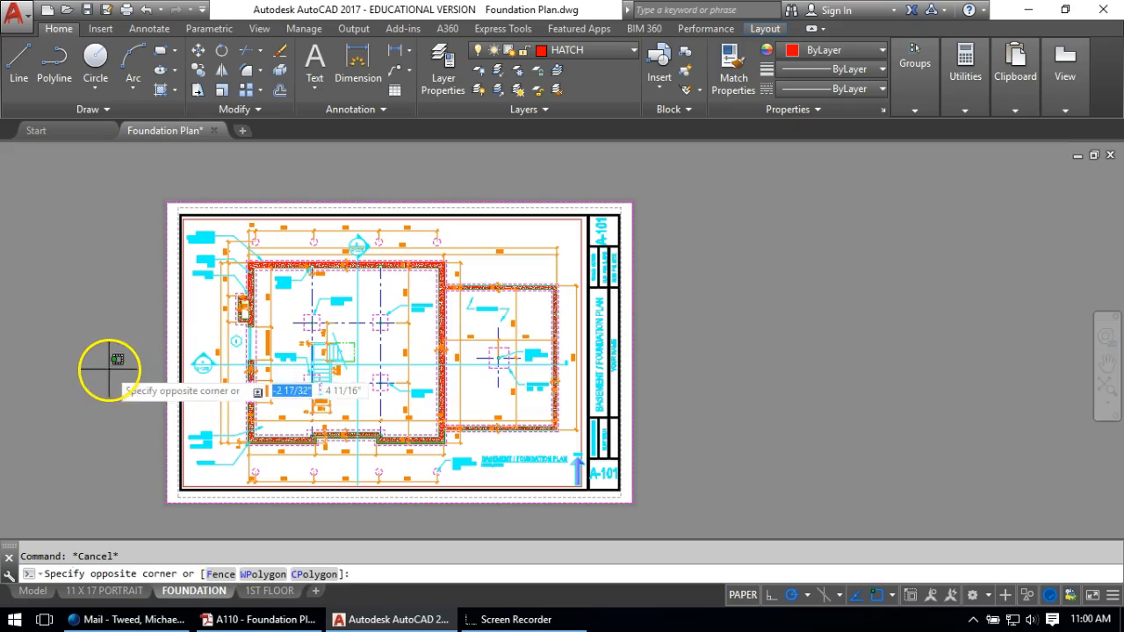
{"action": "left_click", "coordinate": [279, 592]}
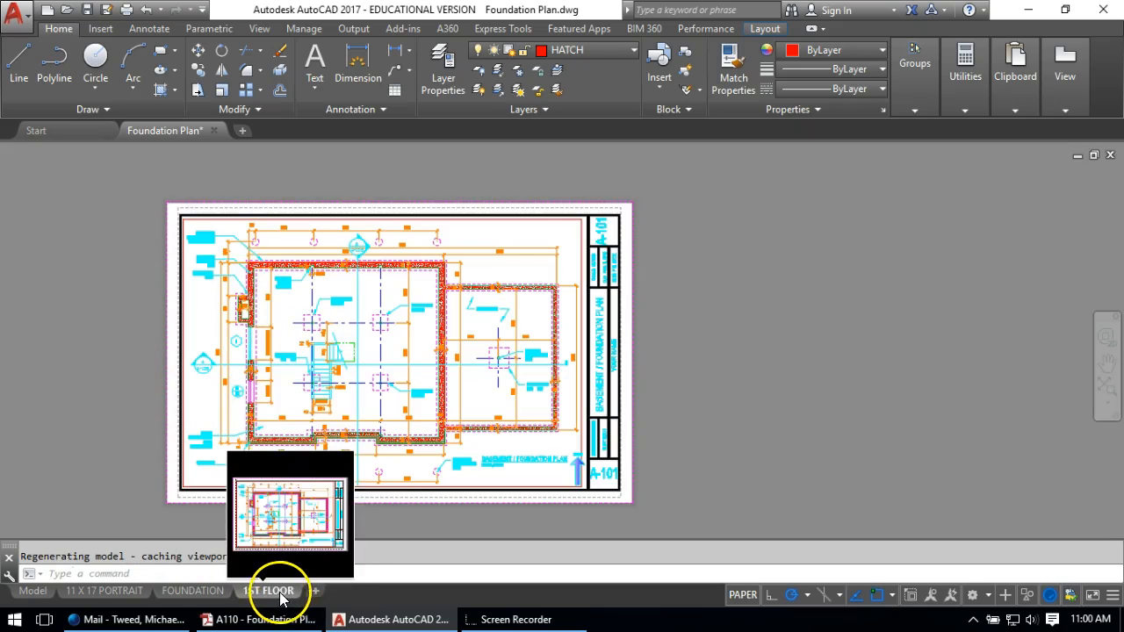
From inside the viewport, pan until the first-floor plan replaces the foundation plan in the frame
{"action": "double_click", "coordinate": [273, 326]}
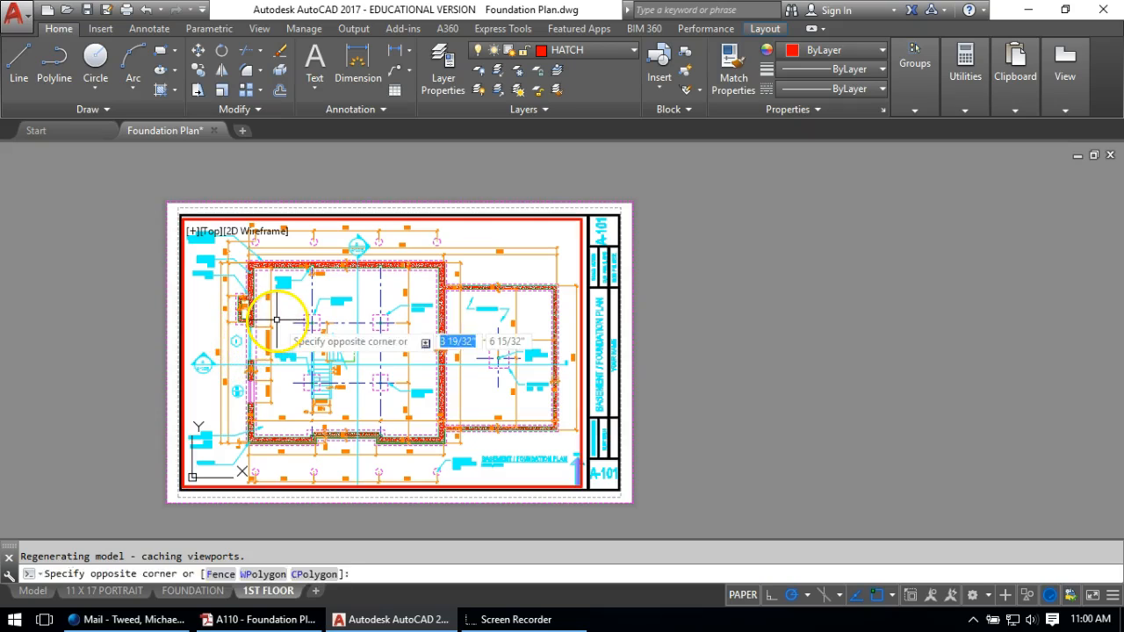
{"action": "middle_click_drag", "start_coordinate": [515, 331], "coordinate": [43, 326]}
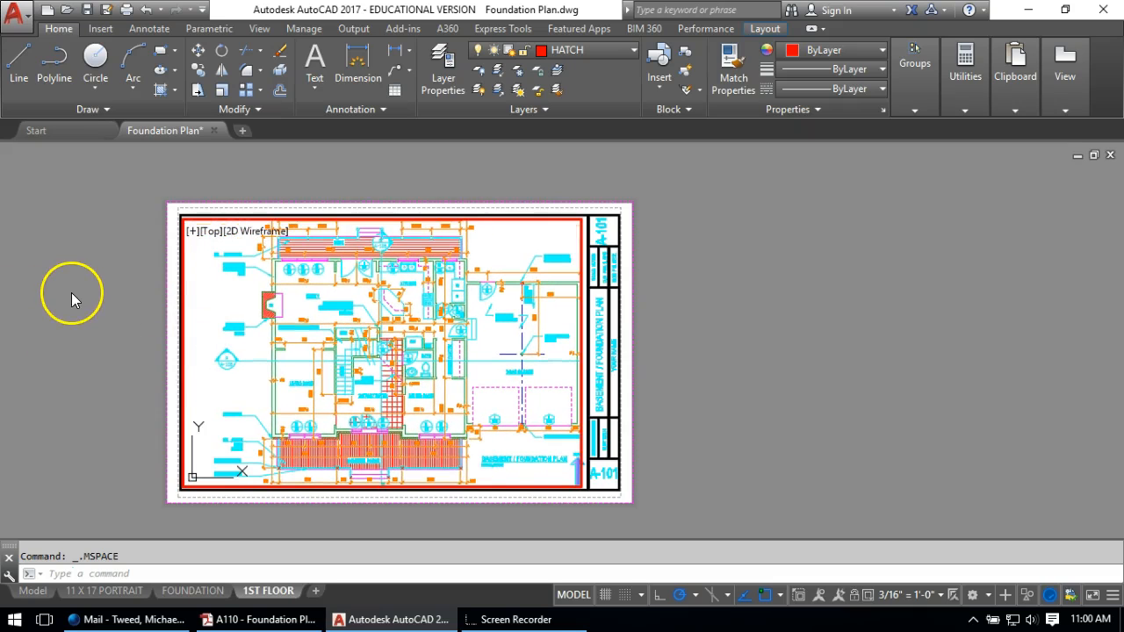
{"action": "middle_click_drag", "start_coordinate": [357, 325], "coordinate": [331, 335]}
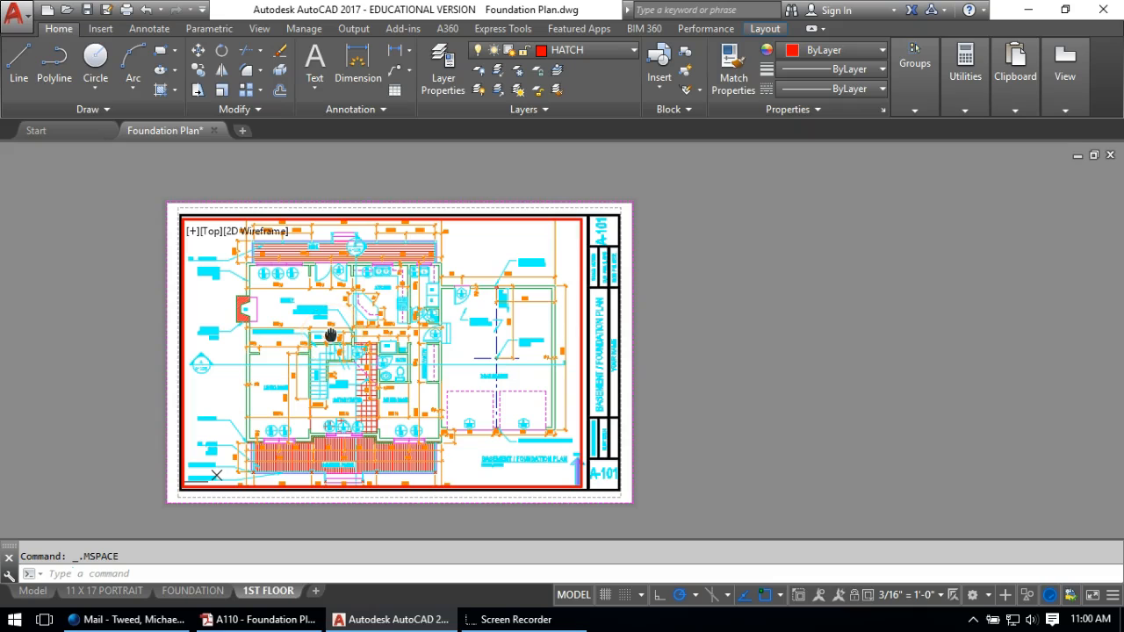
Return to paper space and grab the viewport's lower-left corner grip
{"action": "double_click", "coordinate": [114, 317]}
{"action": "scroll", "coordinate": [184, 501], "scroll_direction": "up", "scroll_amount": 2}
{"action": "scroll", "coordinate": [191, 509], "scroll_direction": "up", "scroll_amount": 5}
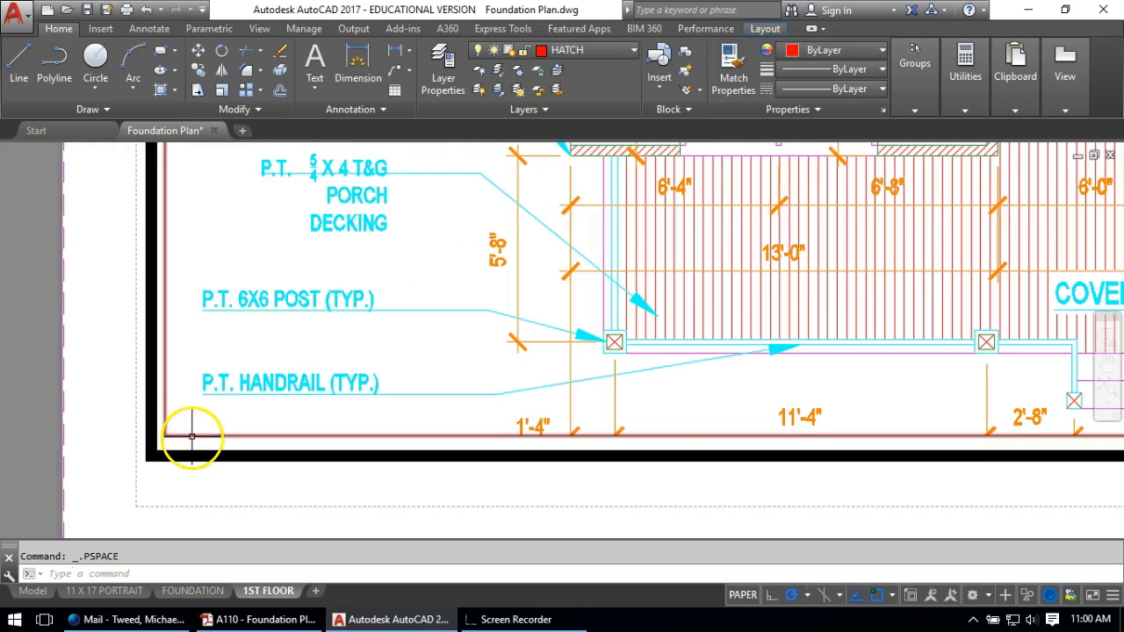
{"action": "left_click", "coordinate": [194, 435]}
{"action": "left_click", "coordinate": [159, 440]}
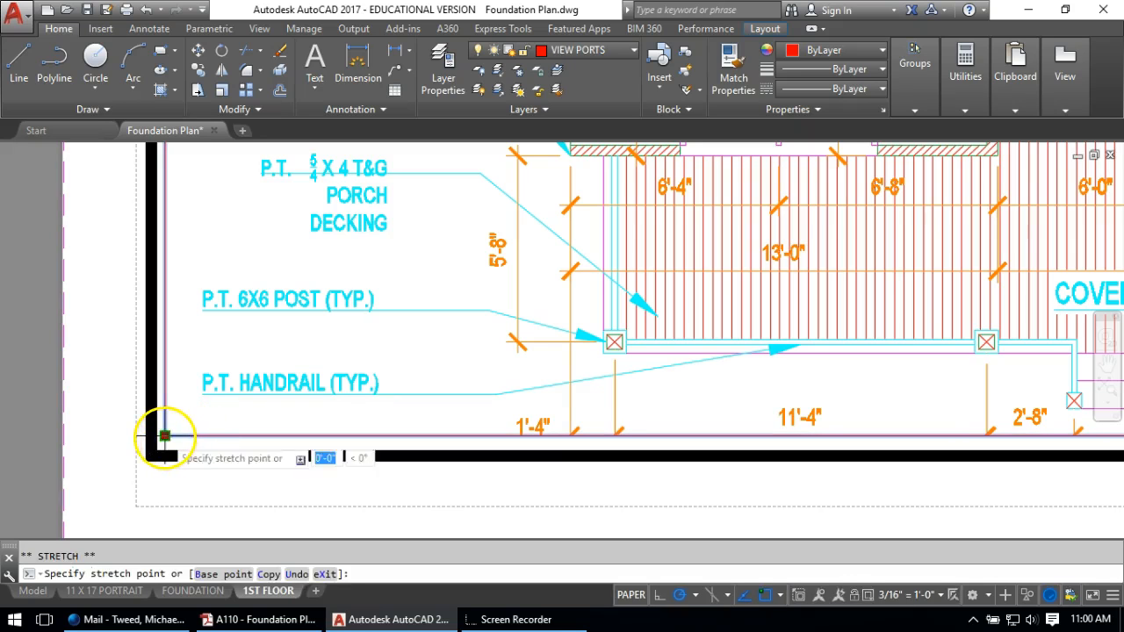
Zoom out over the whole 1ST FLOOR sheet and cancel the pending grip stretch
{"action": "scroll", "coordinate": [167, 404], "scroll_direction": "down", "scroll_amount": 3}
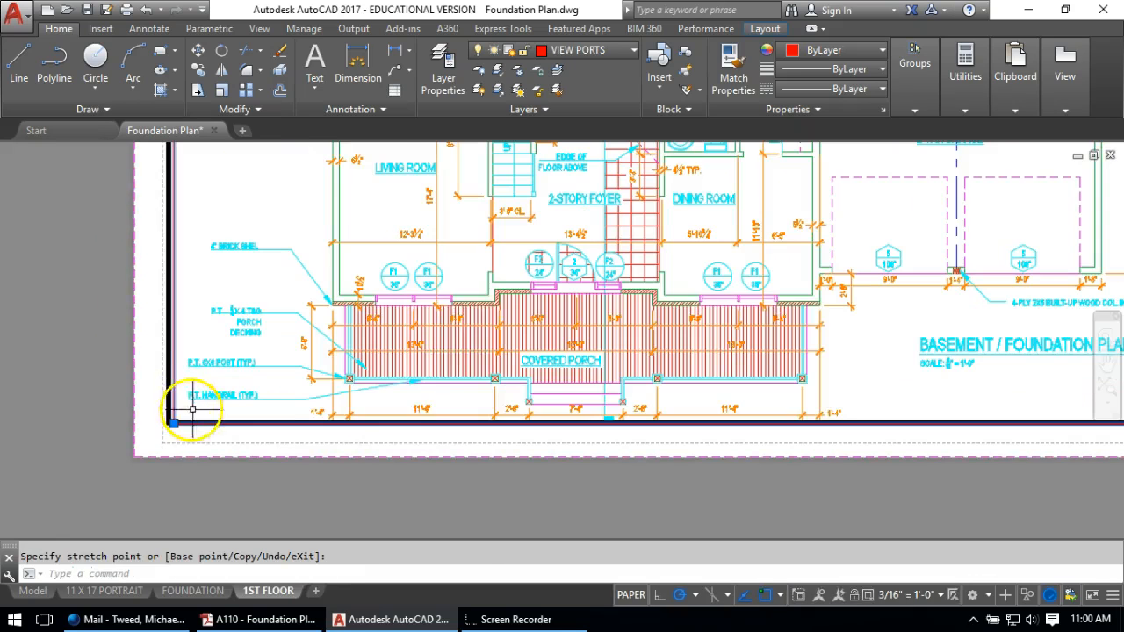
{"action": "scroll", "coordinate": [466, 299], "scroll_direction": "down", "scroll_amount": 1}
{"action": "middle_click_drag", "start_coordinate": [468, 291], "coordinate": [463, 542]}
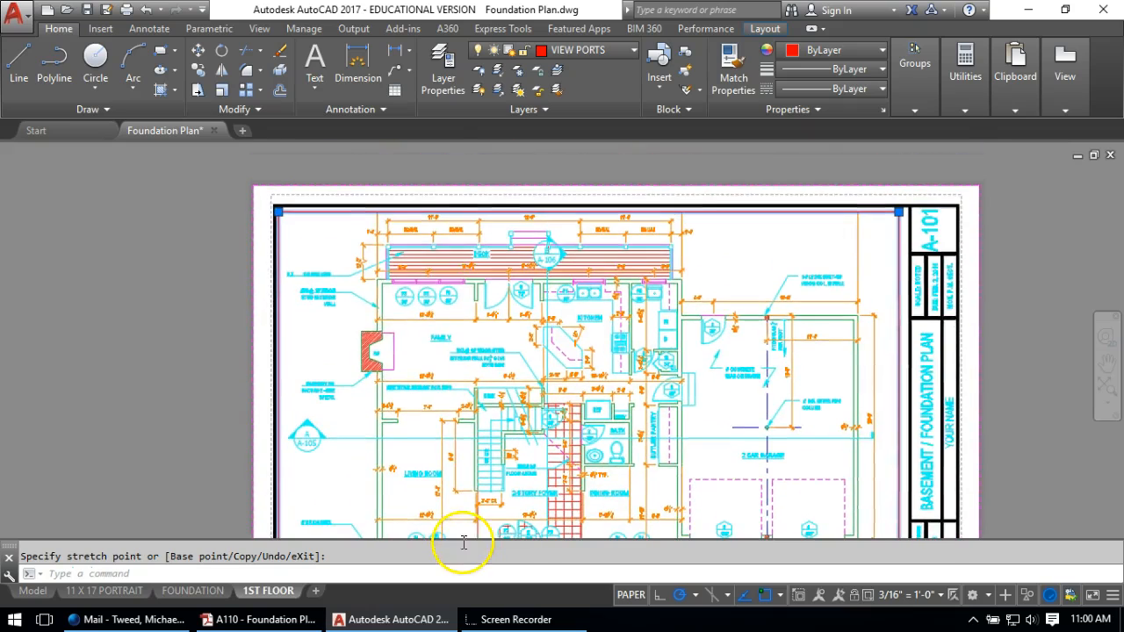
{"action": "scroll", "coordinate": [401, 228], "scroll_direction": "up", "scroll_amount": 4}
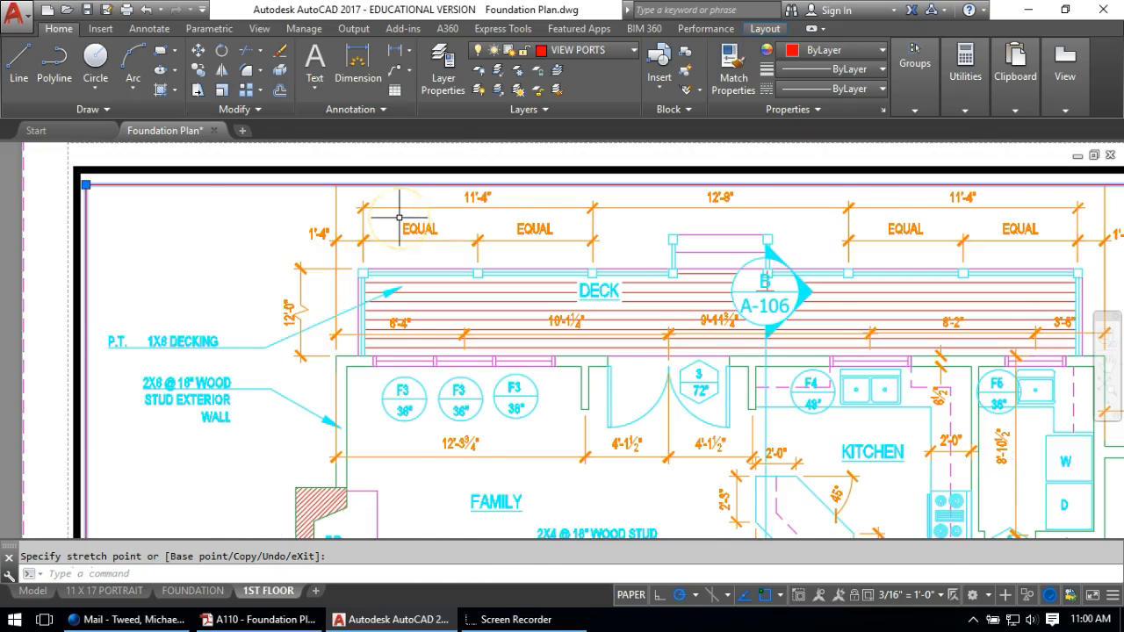
{"action": "scroll", "coordinate": [400, 217], "scroll_direction": "down", "scroll_amount": 2}
{"action": "scroll", "coordinate": [350, 255], "scroll_direction": "down", "scroll_amount": 2}
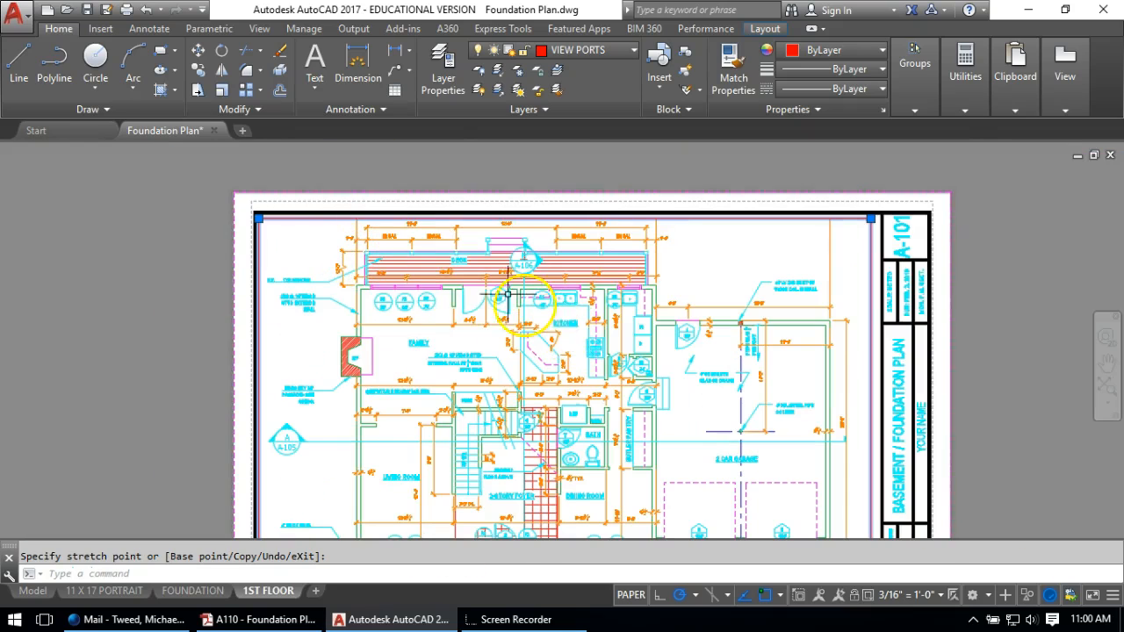
{"action": "scroll", "coordinate": [452, 214], "scroll_direction": "up", "scroll_amount": 3}
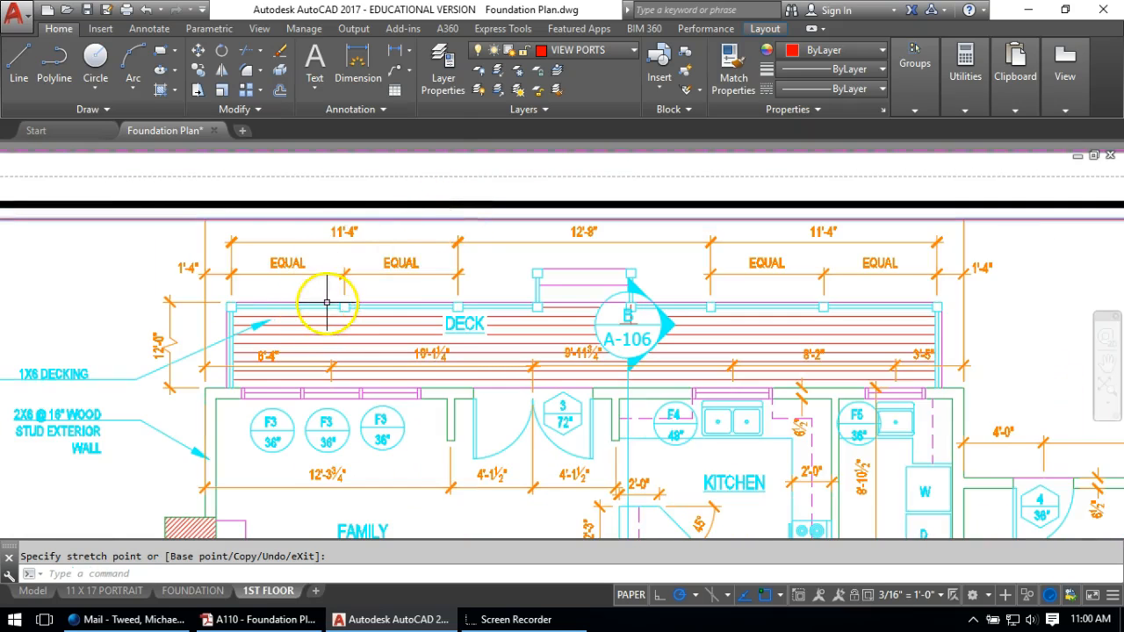
{"action": "scroll", "coordinate": [327, 302], "scroll_direction": "down", "scroll_amount": 4}
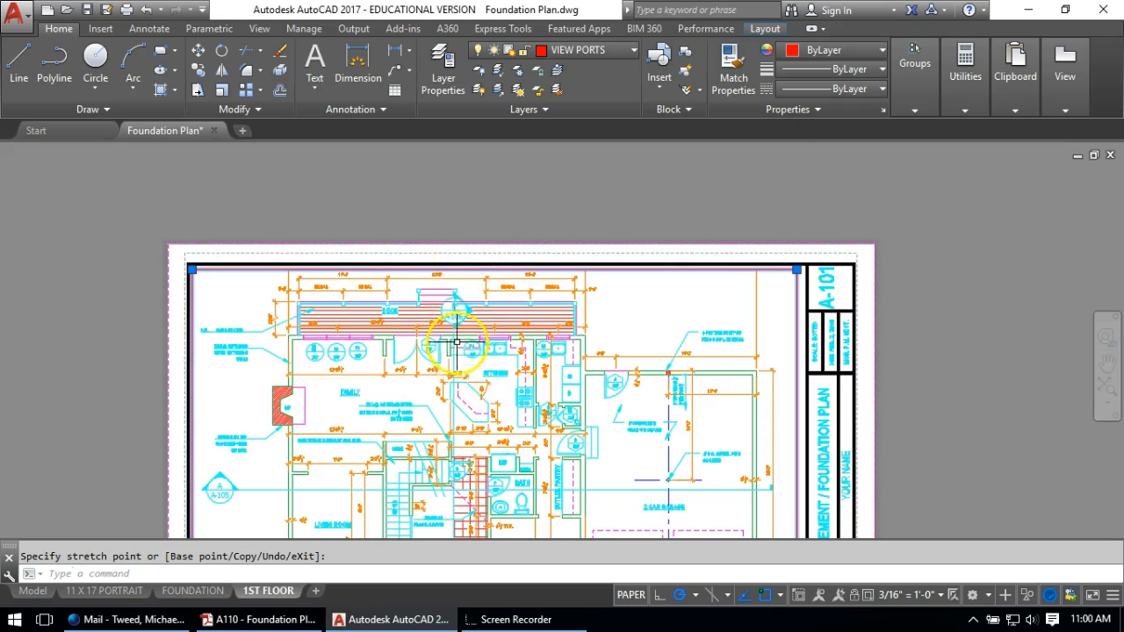
{"action": "scroll", "coordinate": [465, 249], "scroll_direction": "down", "scroll_amount": 4}
{"action": "key", "text": "Escape"}
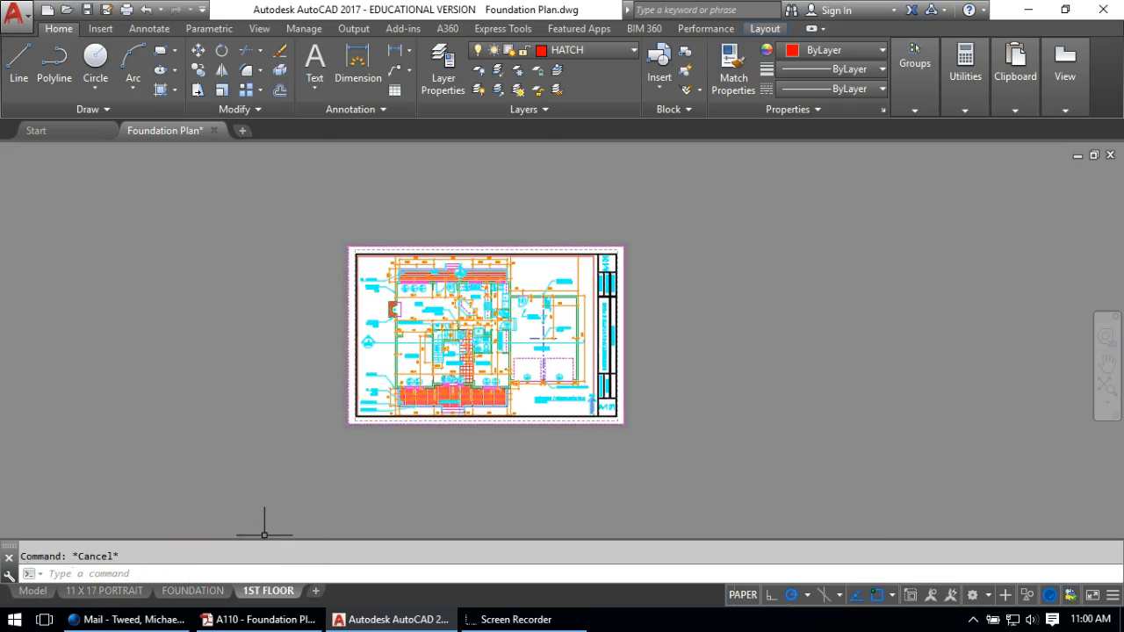
In model space, STRETCH the top dimension row above the deck to a new height
{"action": "left_click", "coordinate": [32, 590]}
{"action": "scroll", "coordinate": [289, 259], "scroll_direction": "up", "scroll_amount": 6}
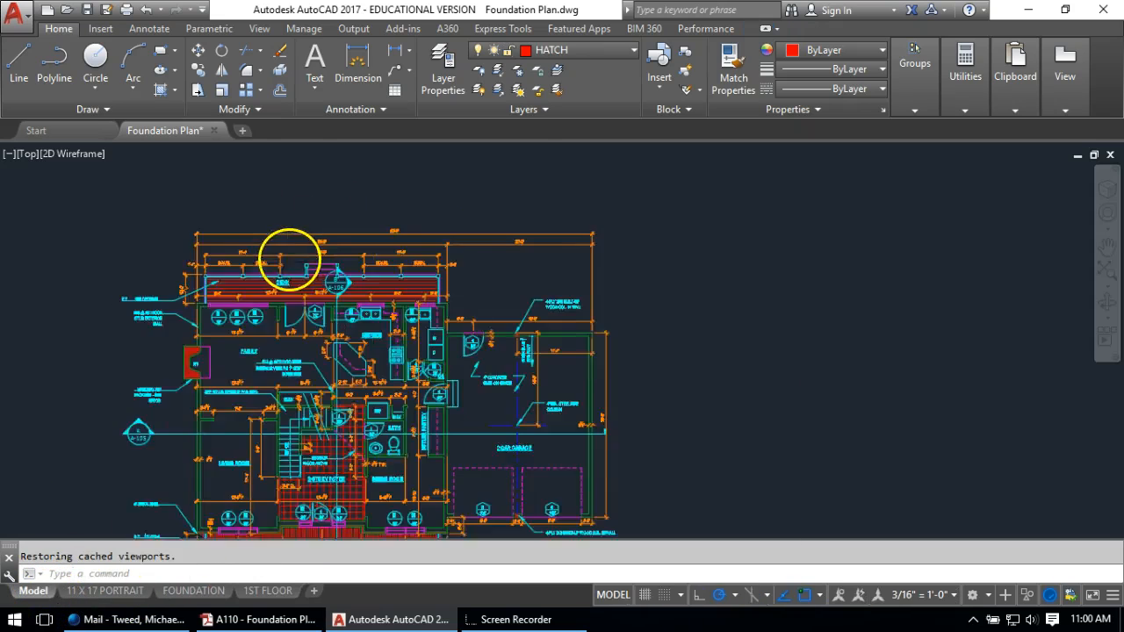
{"action": "scroll", "coordinate": [869, 315], "scroll_direction": "up", "scroll_amount": 2}
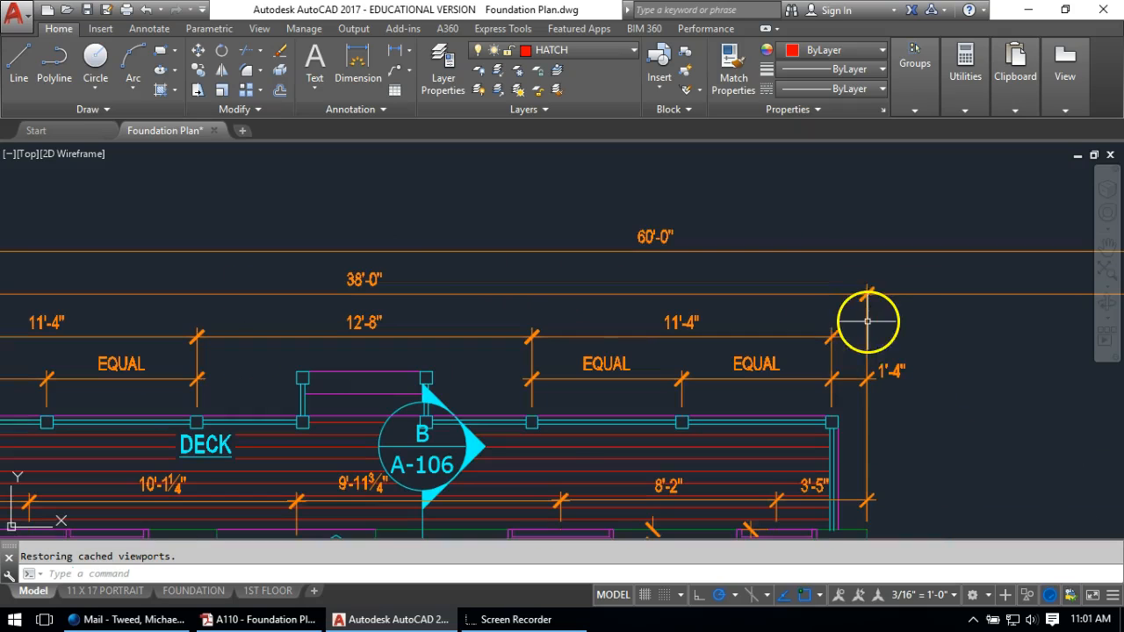
{"action": "middle_click_drag", "start_coordinate": [846, 322], "coordinate": [1013, 321]}
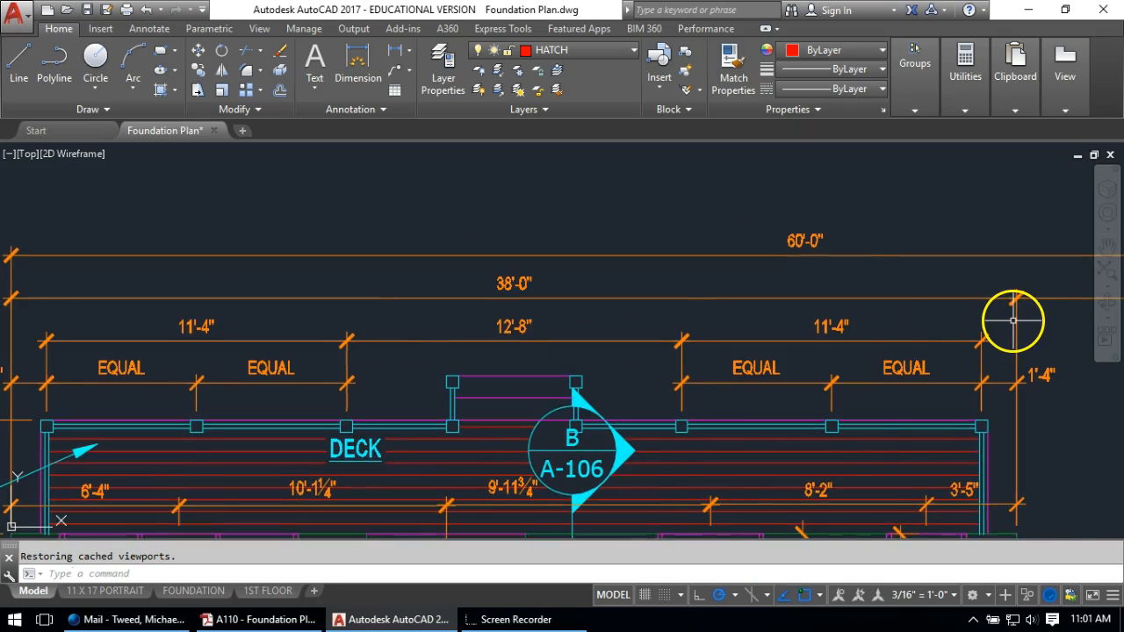
{"action": "scroll", "coordinate": [1014, 321], "scroll_direction": "down", "scroll_amount": 3}
{"action": "type", "text": "s"}
{"action": "key", "text": "Return"}
{"action": "left_click", "coordinate": [1039, 318]}
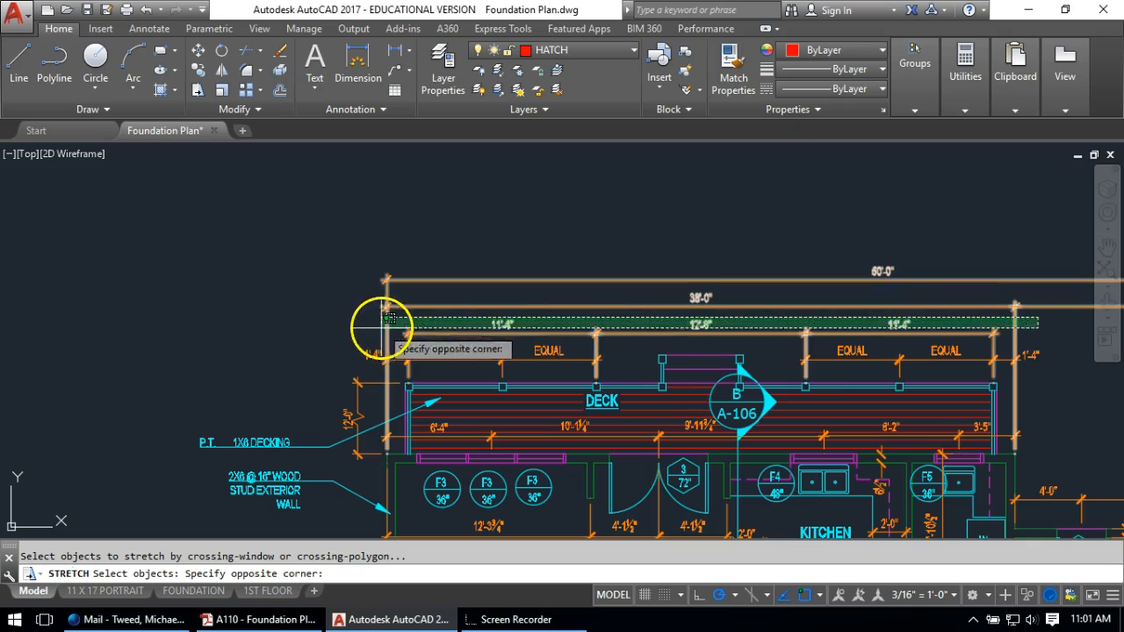
{"action": "left_click", "coordinate": [281, 320]}
{"action": "key", "text": "Return"}
{"action": "left_click", "coordinate": [254, 276]}
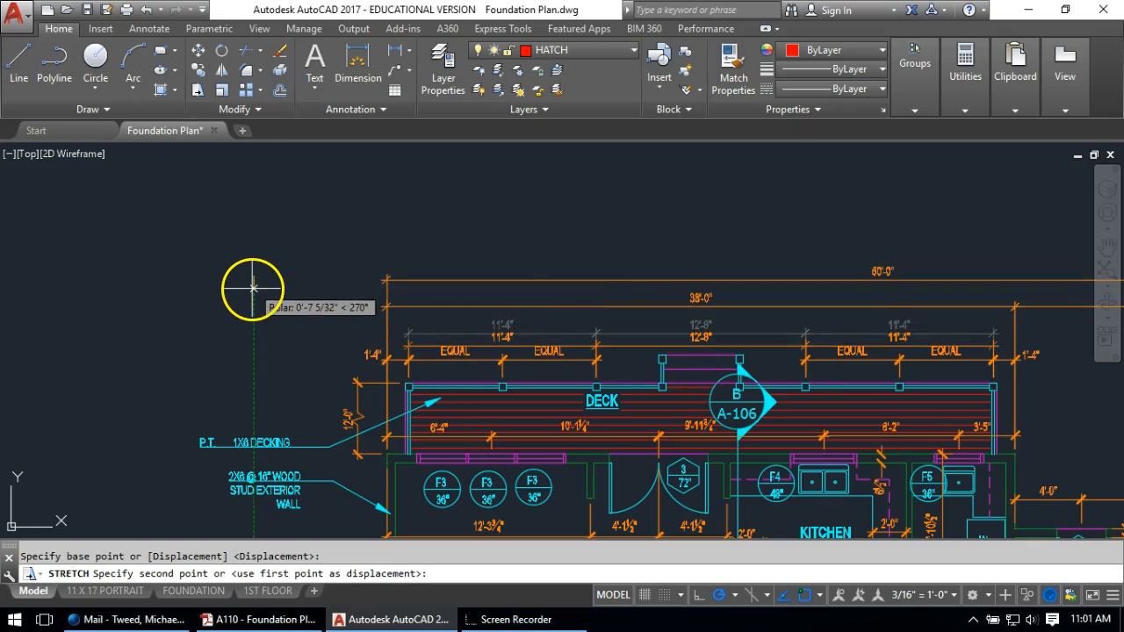
{"action": "left_click", "coordinate": [254, 288]}
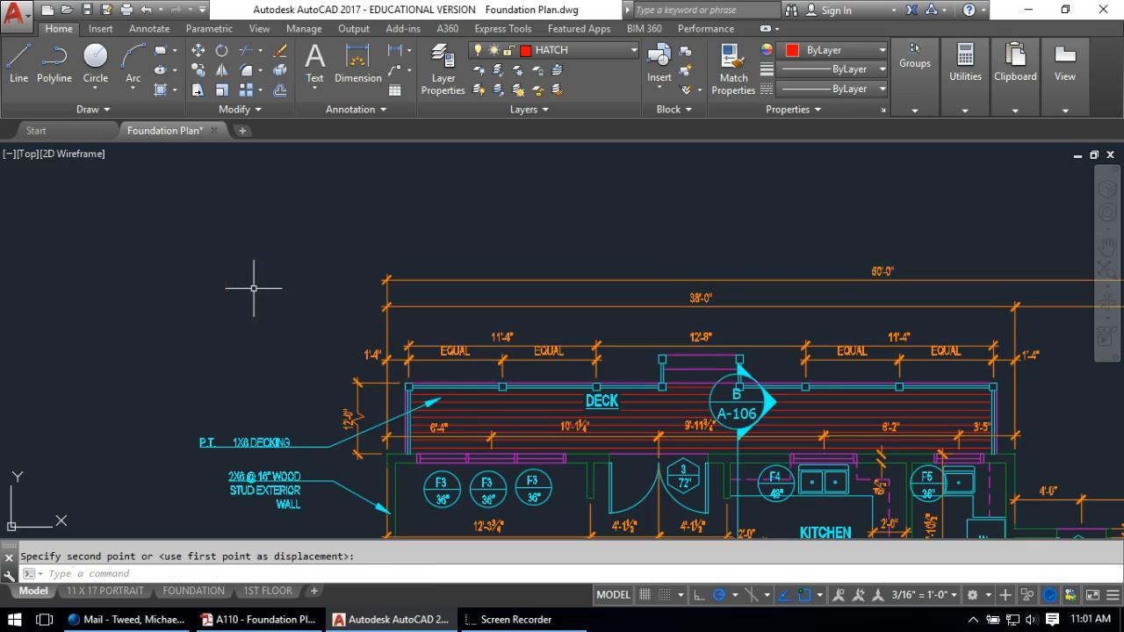
{"action": "scroll", "coordinate": [252, 284], "scroll_direction": "down", "scroll_amount": 1}
Stretch the next dimension string to its new height with a crossing window
{"action": "key", "text": "Return"}
{"action": "left_click", "coordinate": [976, 288]}
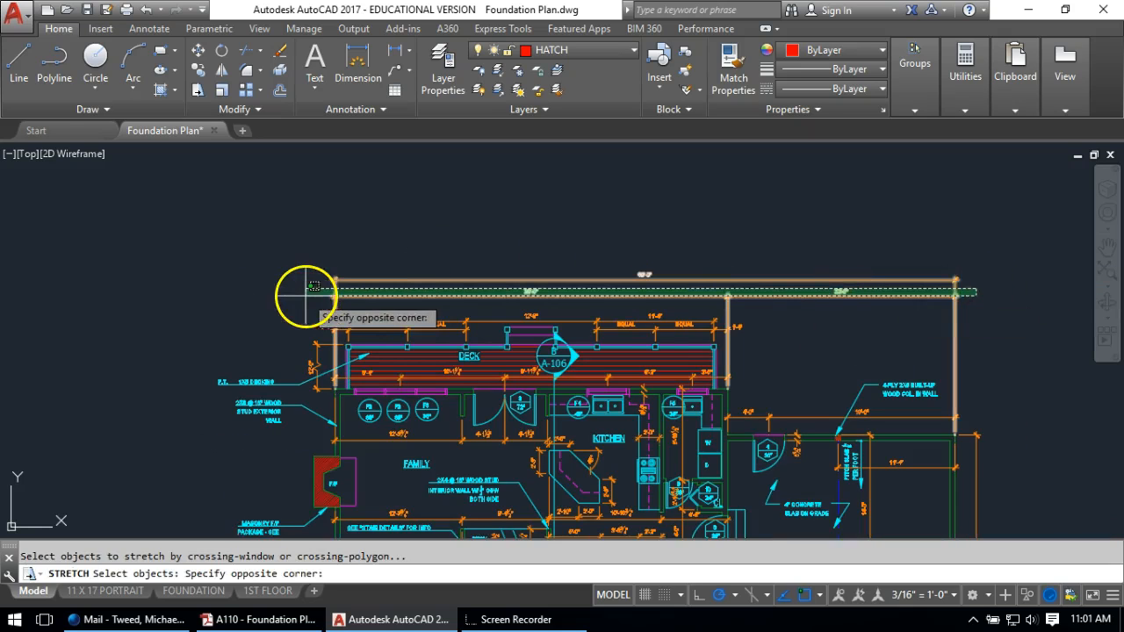
{"action": "left_click", "coordinate": [301, 296]}
{"action": "key", "text": "Return"}
{"action": "left_click", "coordinate": [259, 248]}
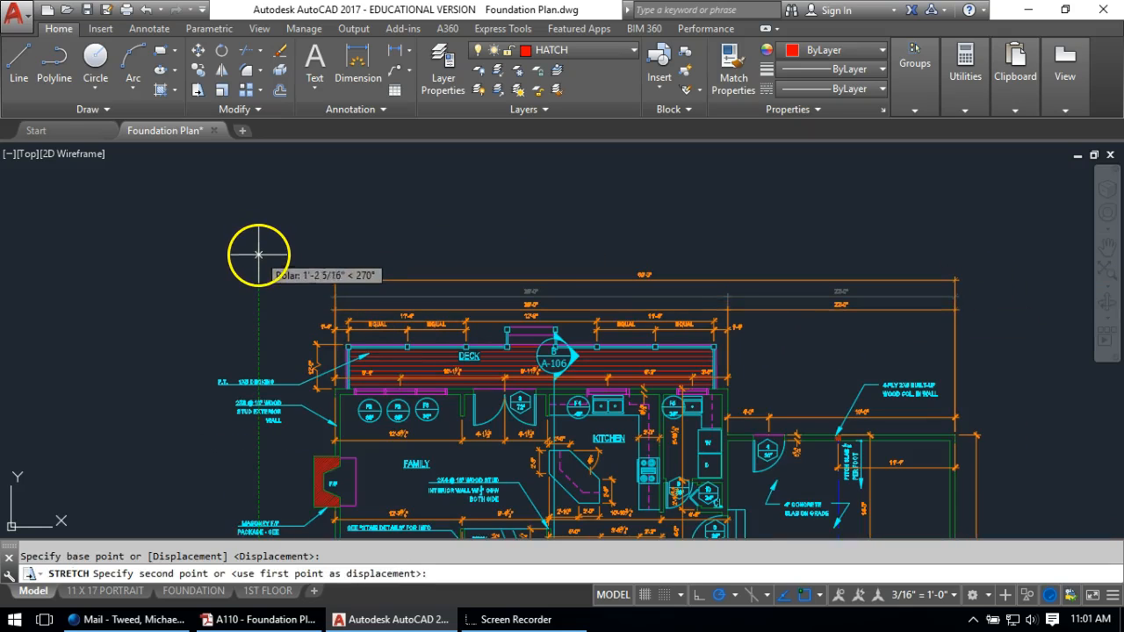
{"action": "left_click", "coordinate": [258, 245]}
Stretch the overall dimension line to a new height, redoing the first attempt
{"action": "left_click", "coordinate": [983, 239]}
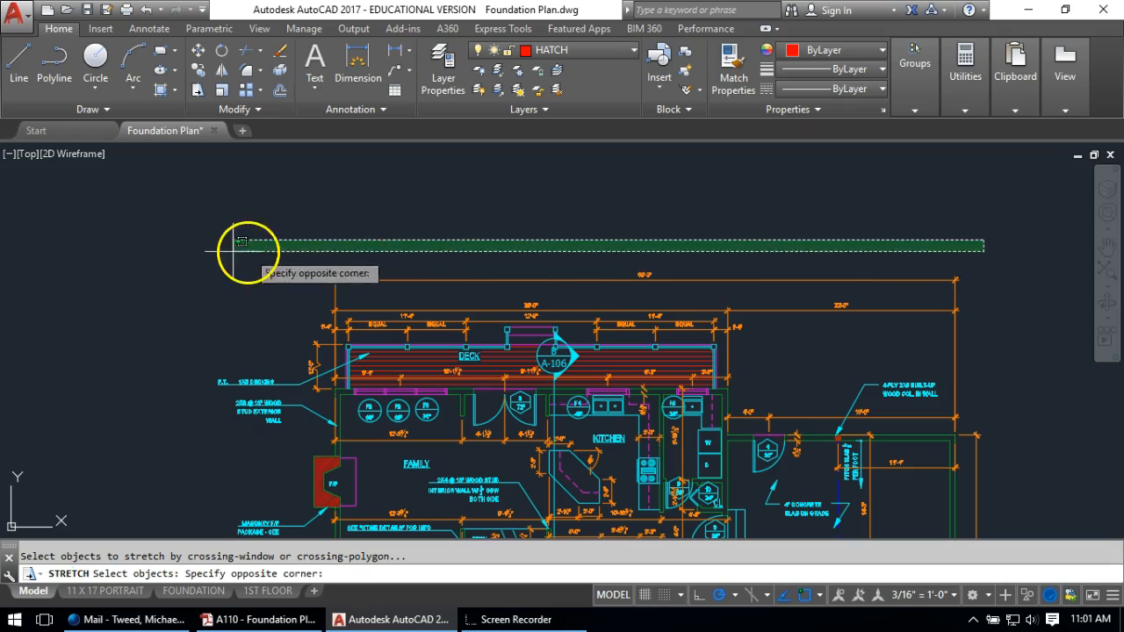
{"action": "left_click", "coordinate": [228, 270]}
{"action": "key", "text": "Return"}
{"action": "left_click", "coordinate": [229, 192]}
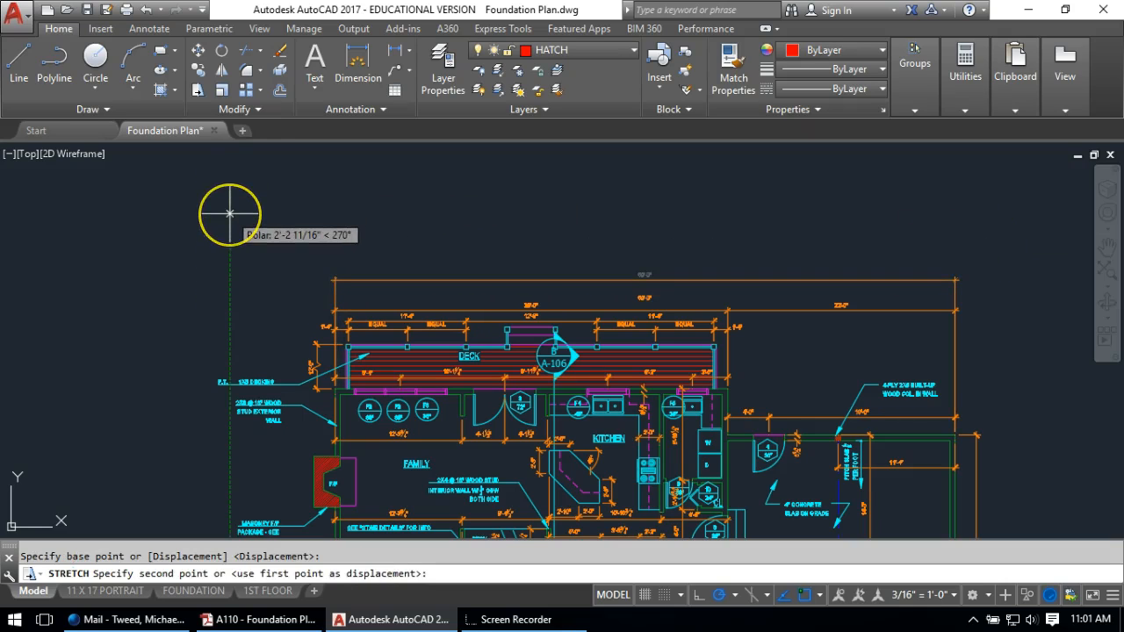
{"action": "key", "text": "Escape"}
{"action": "key", "text": "Return"}
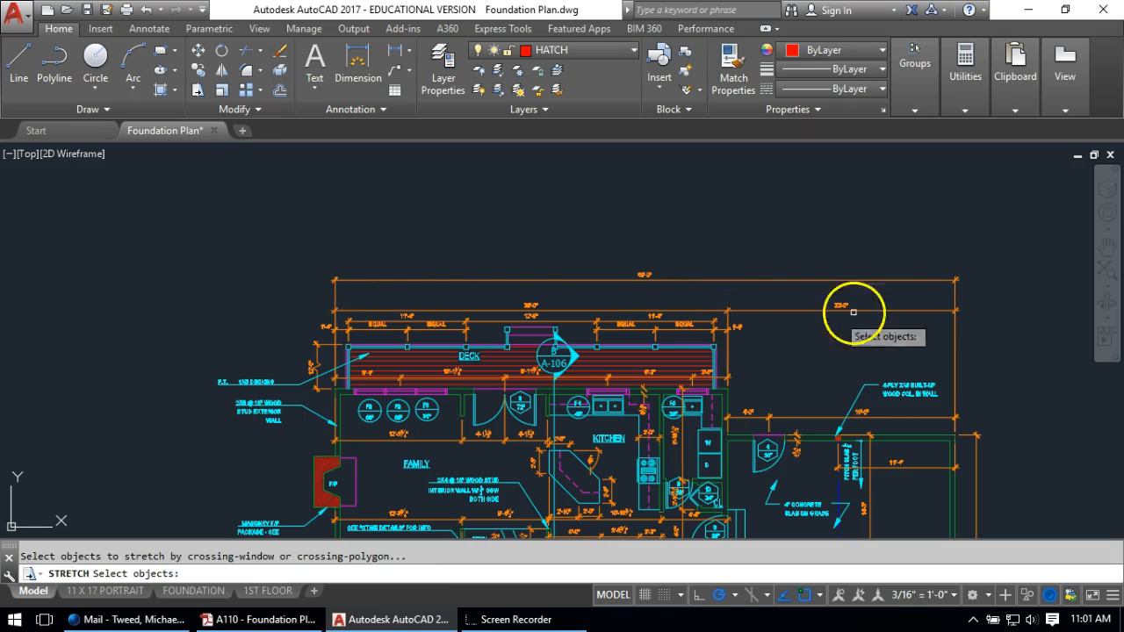
{"action": "left_click", "coordinate": [1000, 247]}
{"action": "left_click", "coordinate": [251, 289]}
{"action": "key", "text": "Return"}
{"action": "left_click", "coordinate": [250, 239]}
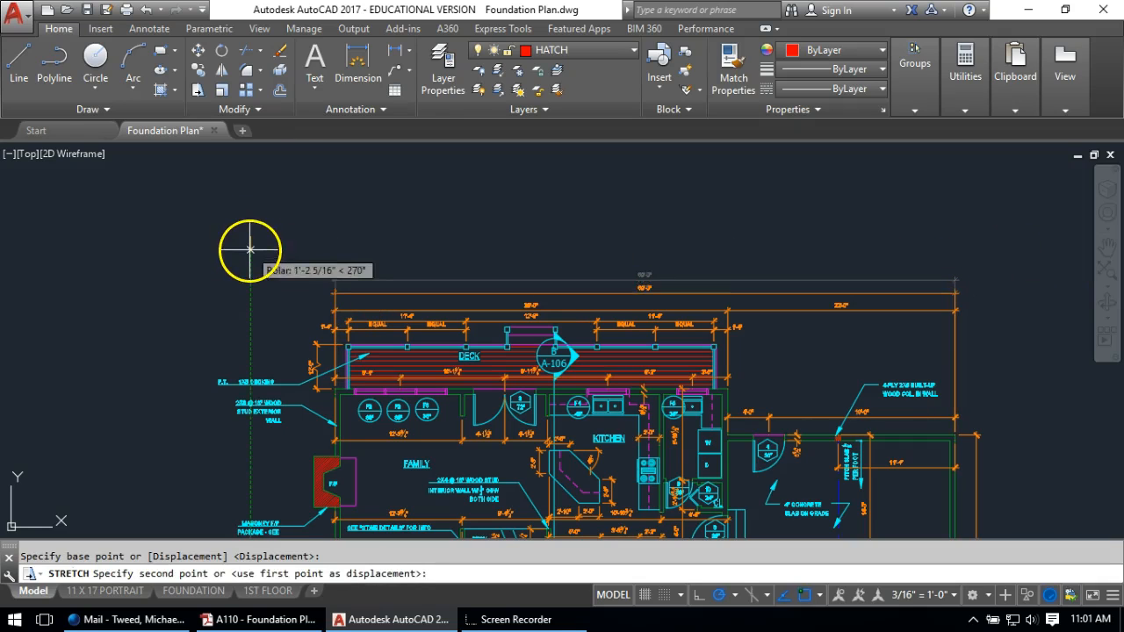
{"action": "left_click", "coordinate": [250, 254]}
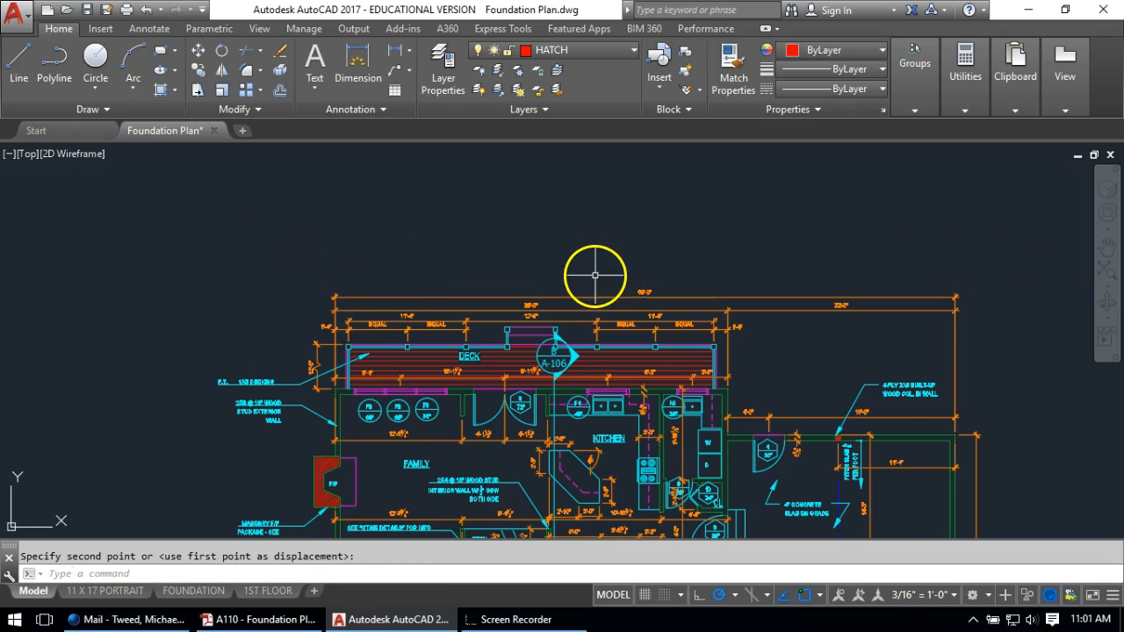
Grip-nudge the 60'-0" dimension line slightly lower, then return to the 1ST FLOOR layout
{"action": "scroll", "coordinate": [615, 273], "scroll_direction": "up", "scroll_amount": 1}
{"action": "scroll", "coordinate": [615, 277], "scroll_direction": "up", "scroll_amount": 1}
{"action": "left_click", "coordinate": [568, 300]}
{"action": "scroll", "coordinate": [334, 282], "scroll_direction": "up", "scroll_amount": 2}
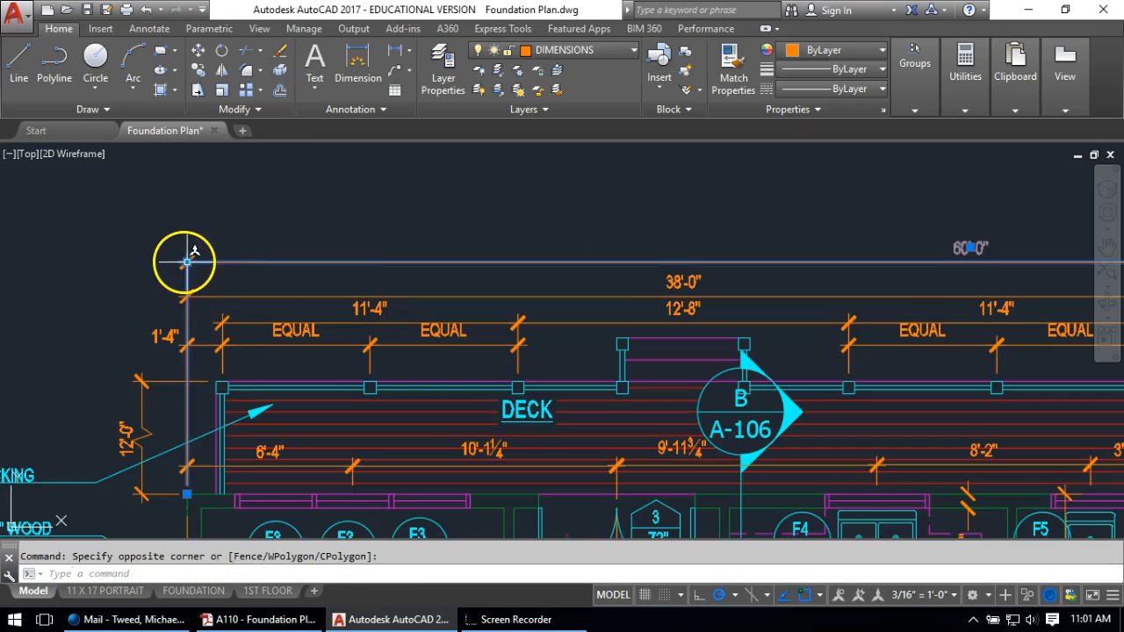
{"action": "left_click", "coordinate": [187, 261]}
{"action": "left_click", "coordinate": [188, 269]}
{"action": "key", "text": "Escape"}
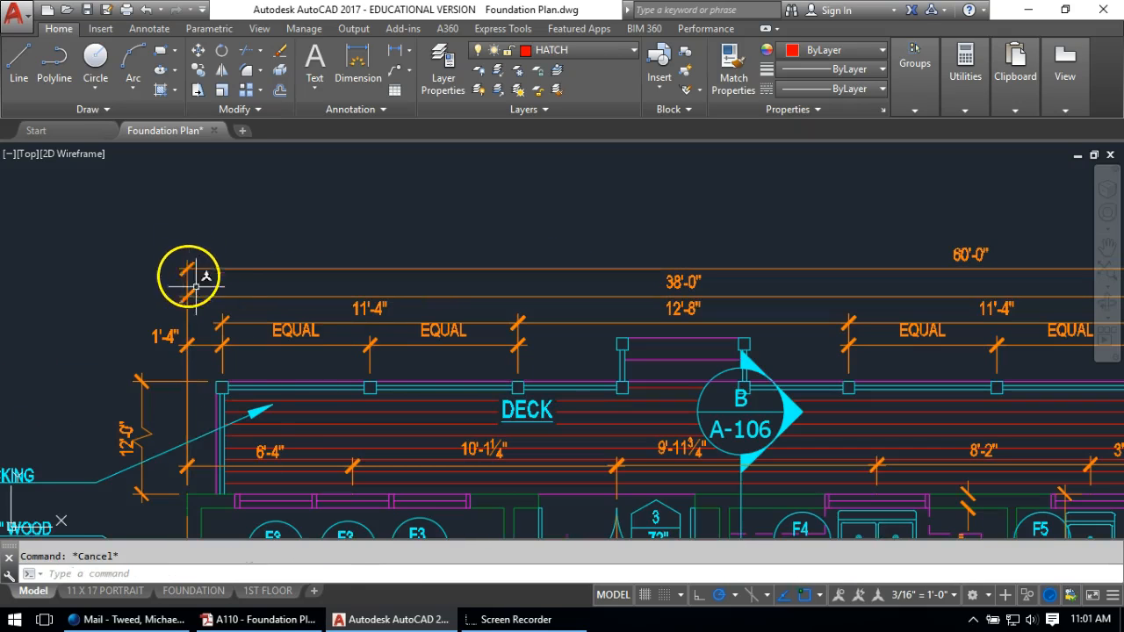
{"action": "left_click", "coordinate": [260, 592]}
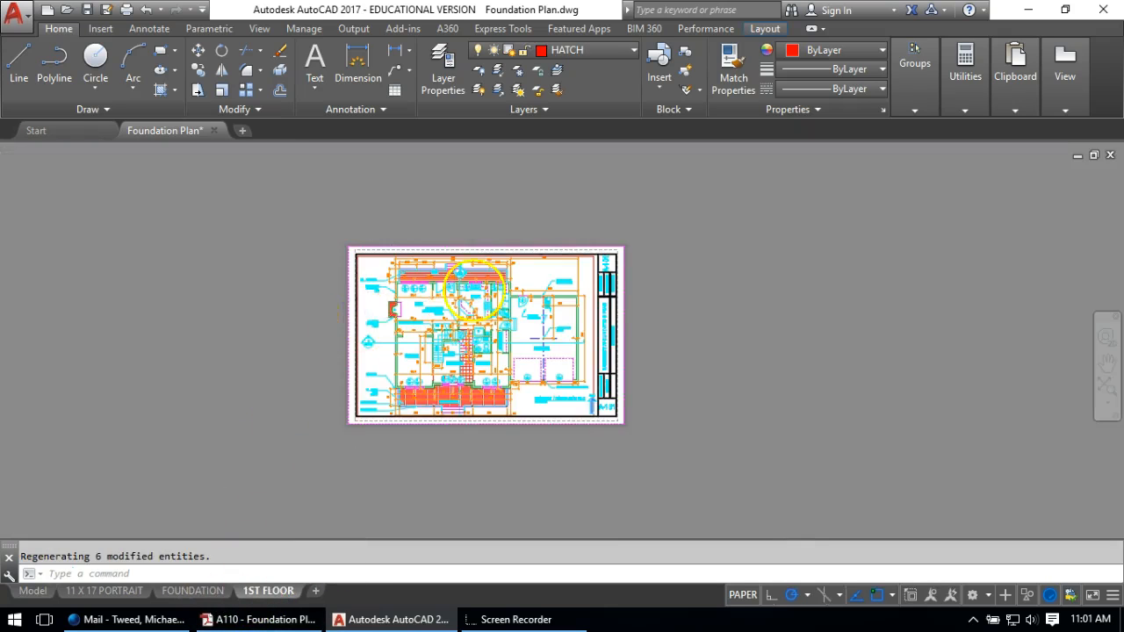
{"action": "scroll", "coordinate": [376, 201], "scroll_direction": "up", "scroll_amount": 5}
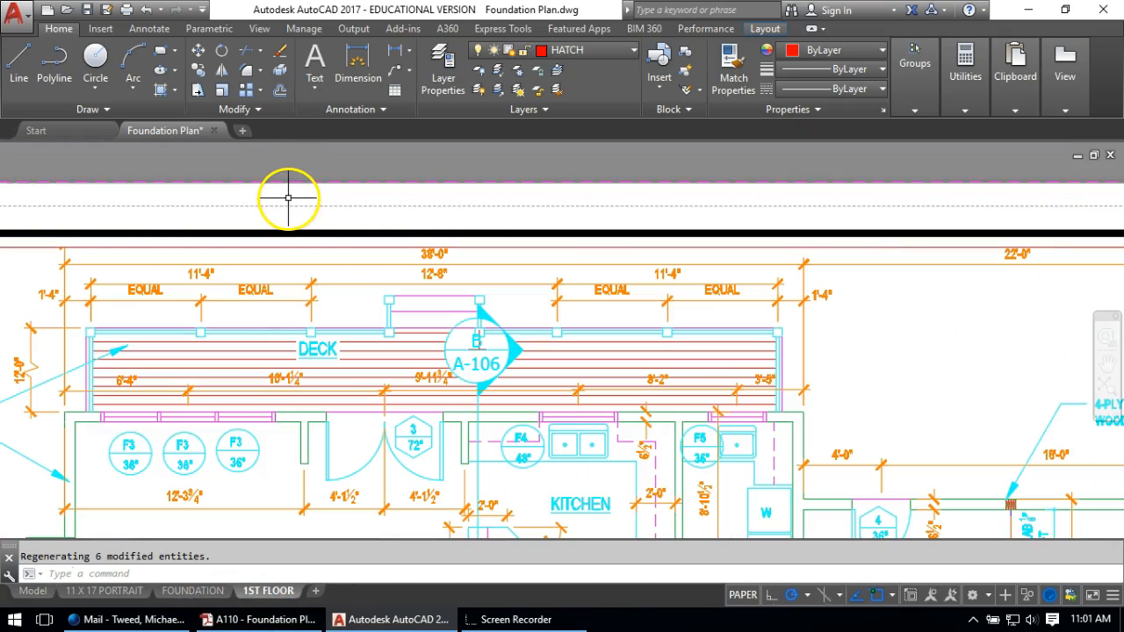
{"action": "scroll", "coordinate": [237, 324], "scroll_direction": "down", "scroll_amount": 4}
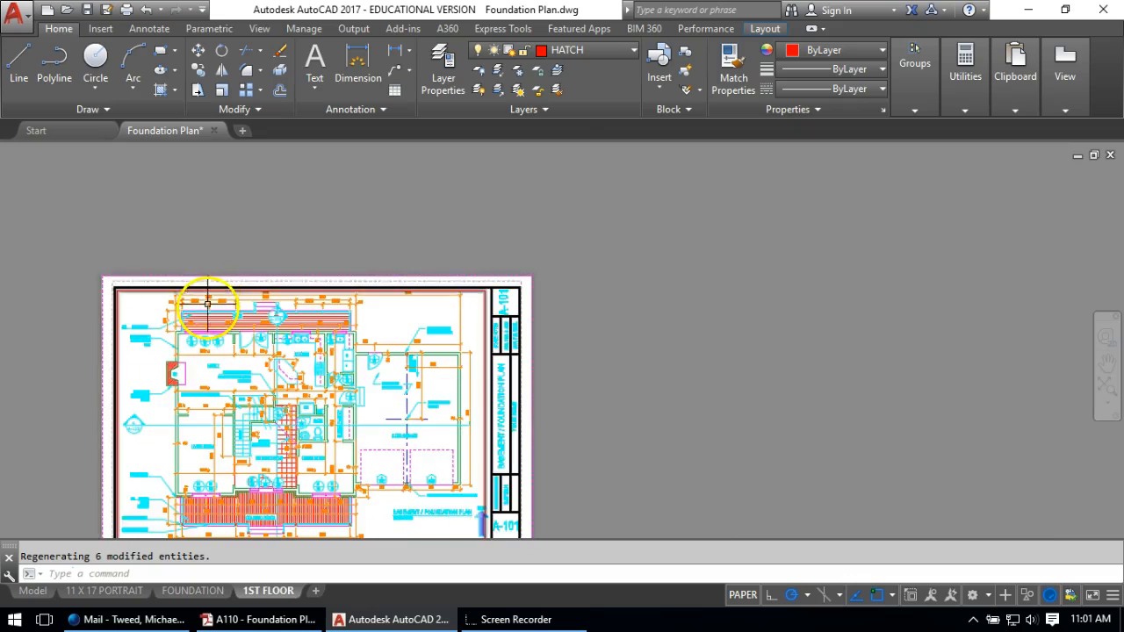
{"action": "scroll", "coordinate": [111, 284], "scroll_direction": "up", "scroll_amount": 3}
{"action": "left_click", "coordinate": [113, 293]}
{"action": "left_click", "coordinate": [112, 286]}
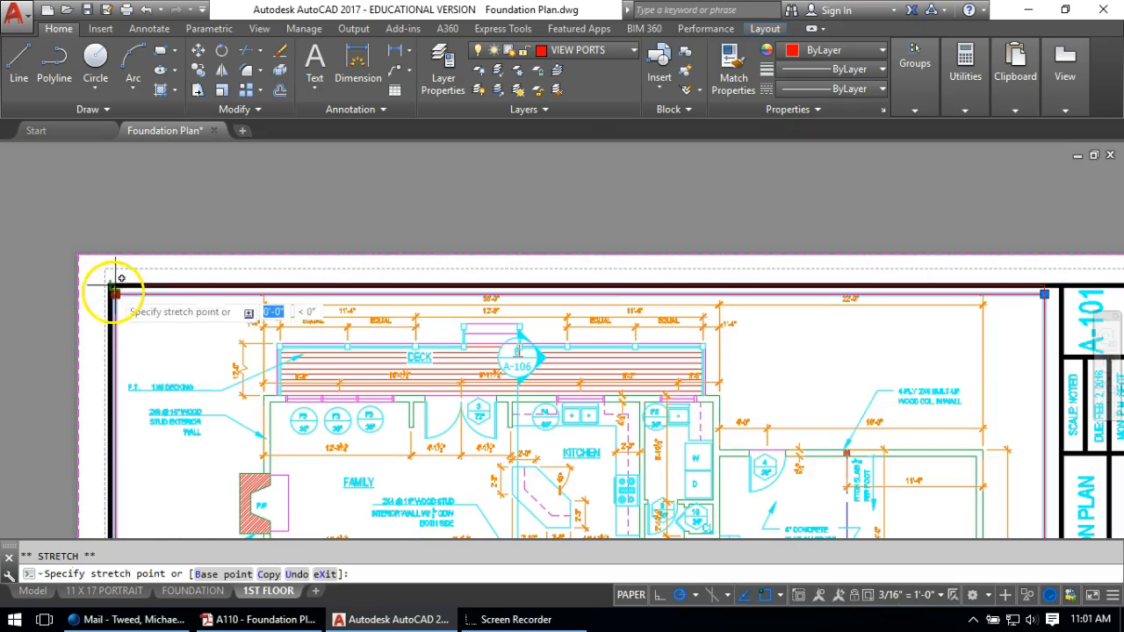
{"action": "key", "text": "Escape"}
{"action": "scroll", "coordinate": [287, 266], "scroll_direction": "down", "scroll_amount": 4}
{"action": "middle_click_drag", "start_coordinate": [358, 375], "coordinate": [418, 240]}
{"action": "scroll", "coordinate": [381, 378], "scroll_direction": "up", "scroll_amount": 6}
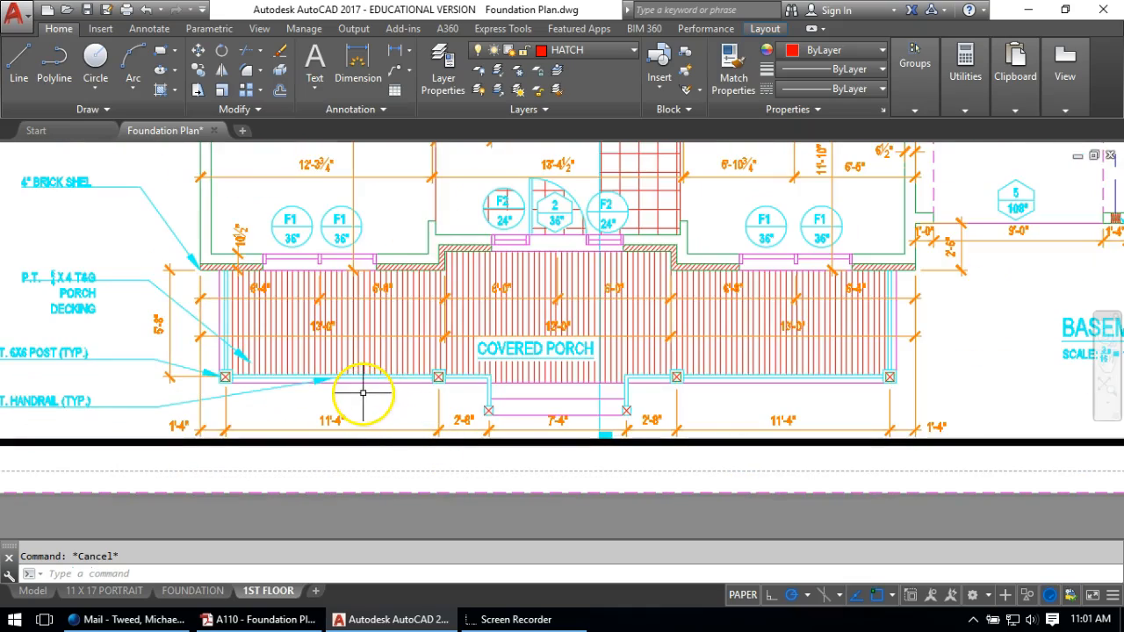
{"action": "scroll", "coordinate": [363, 392], "scroll_direction": "down", "scroll_amount": 4}
{"action": "middle_click_drag", "start_coordinate": [359, 284], "coordinate": [372, 475]}
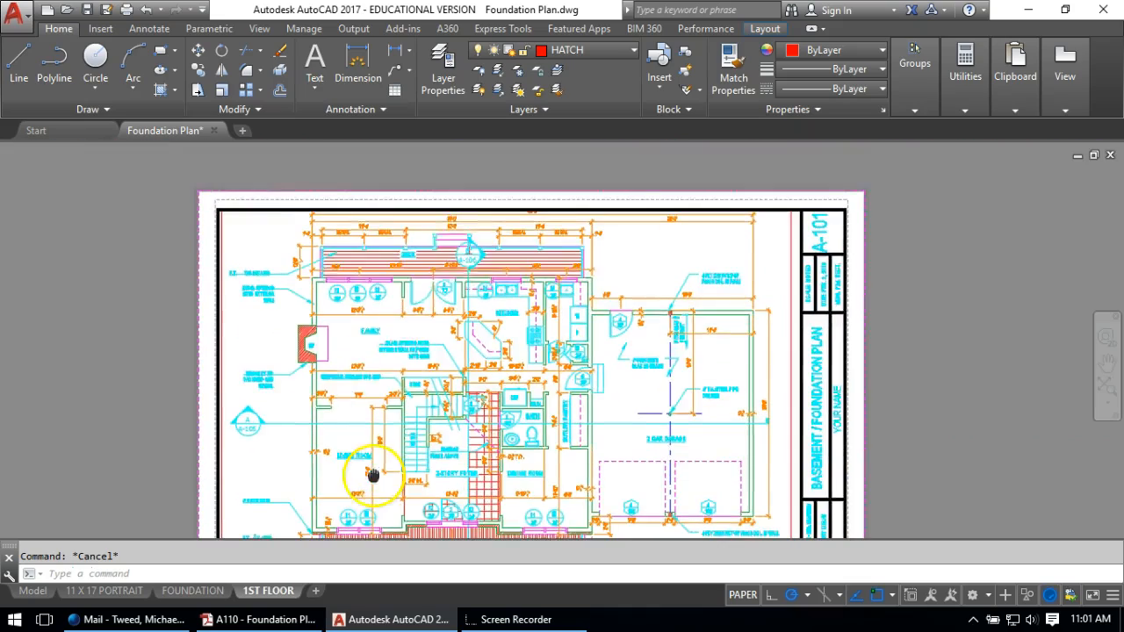
{"action": "scroll", "coordinate": [419, 195], "scroll_direction": "up", "scroll_amount": 2}
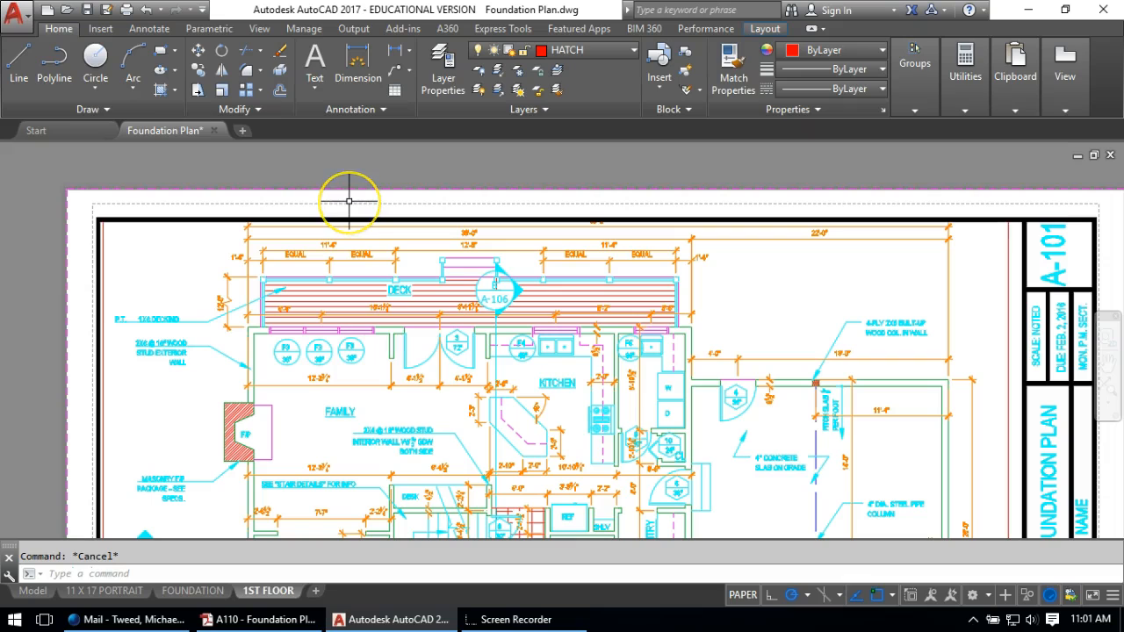